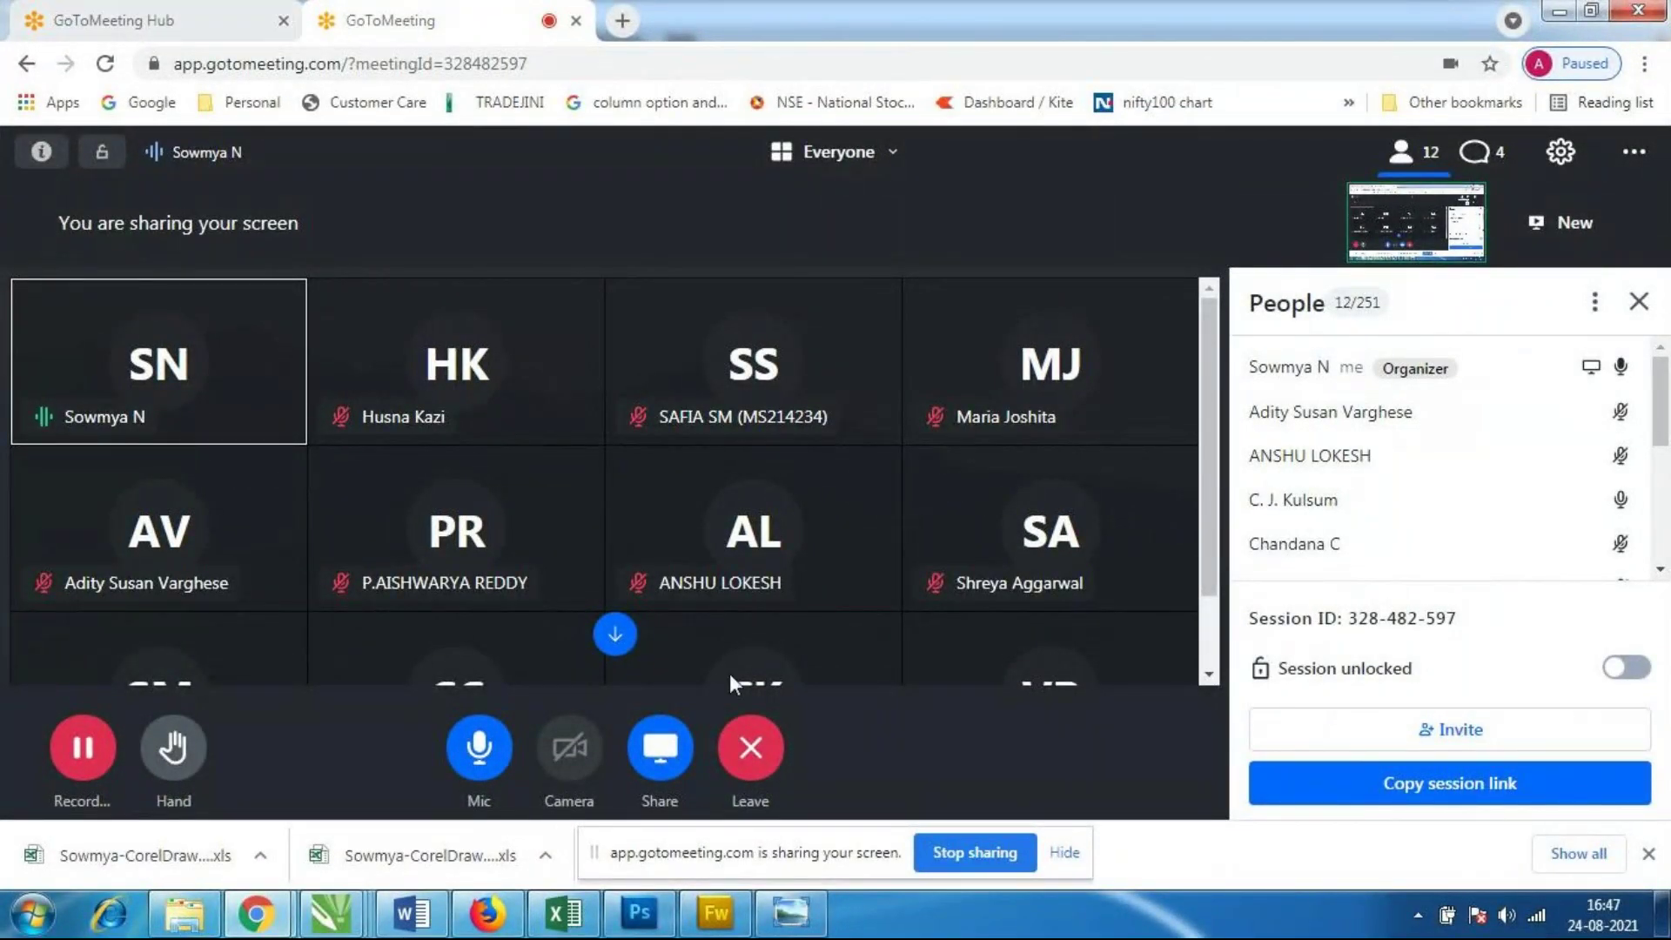
Scroll through the meeting window, then briefly open and close the photo viewer.
scroll(1204, 503, "down", 2)
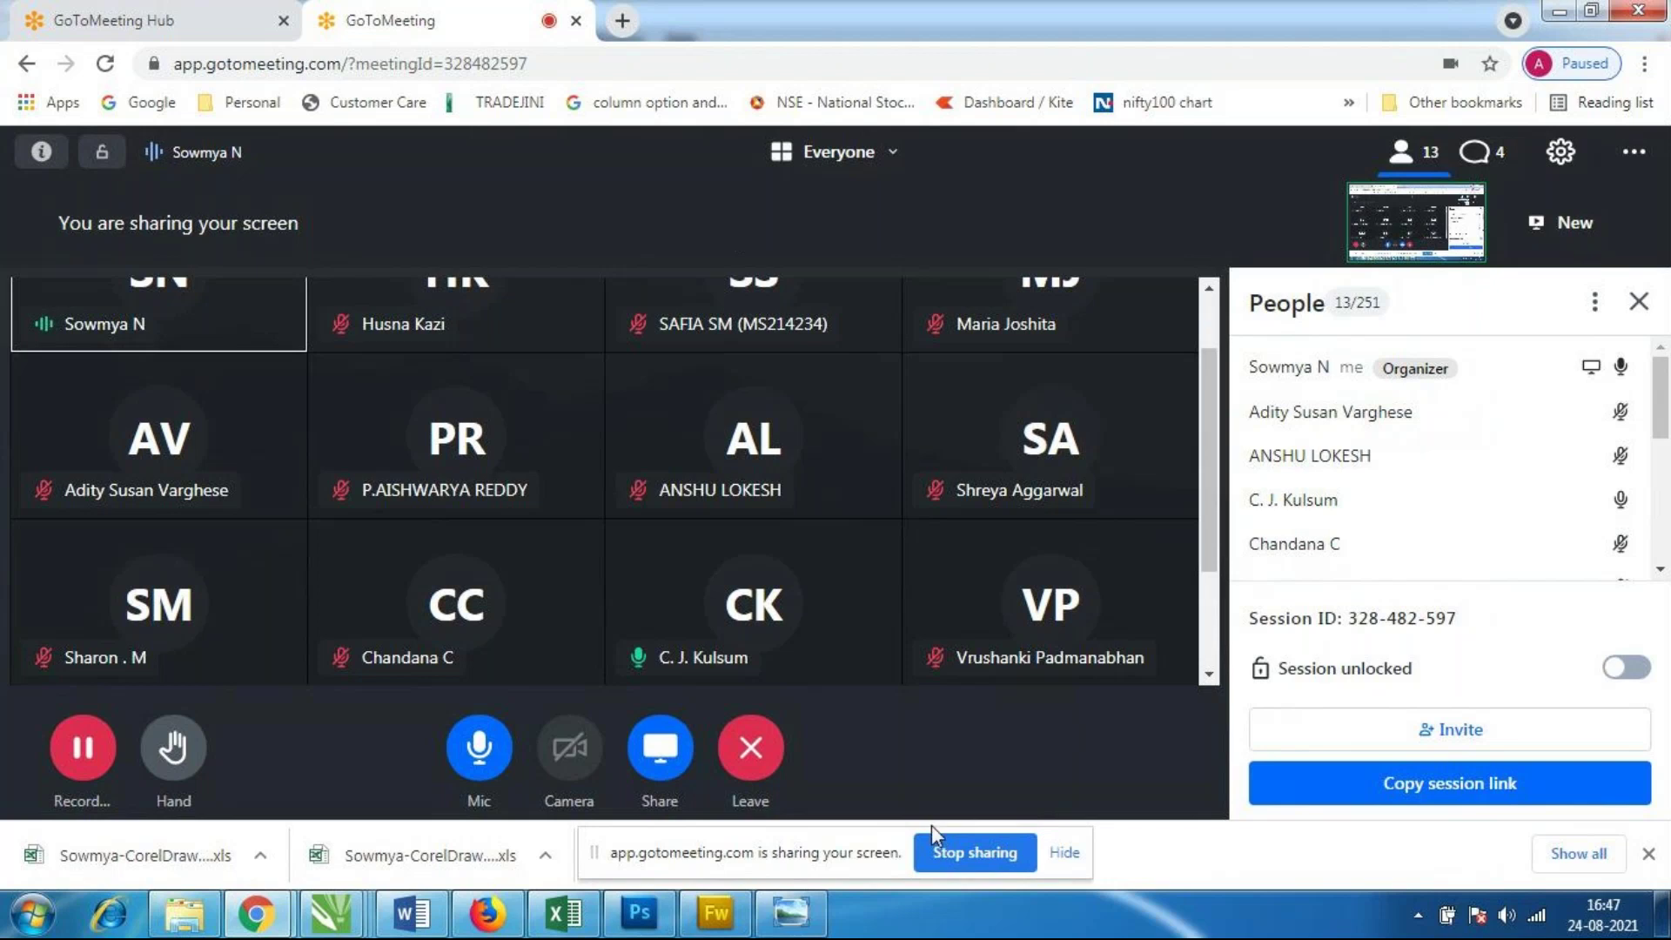
scroll(974, 593, "up", 1)
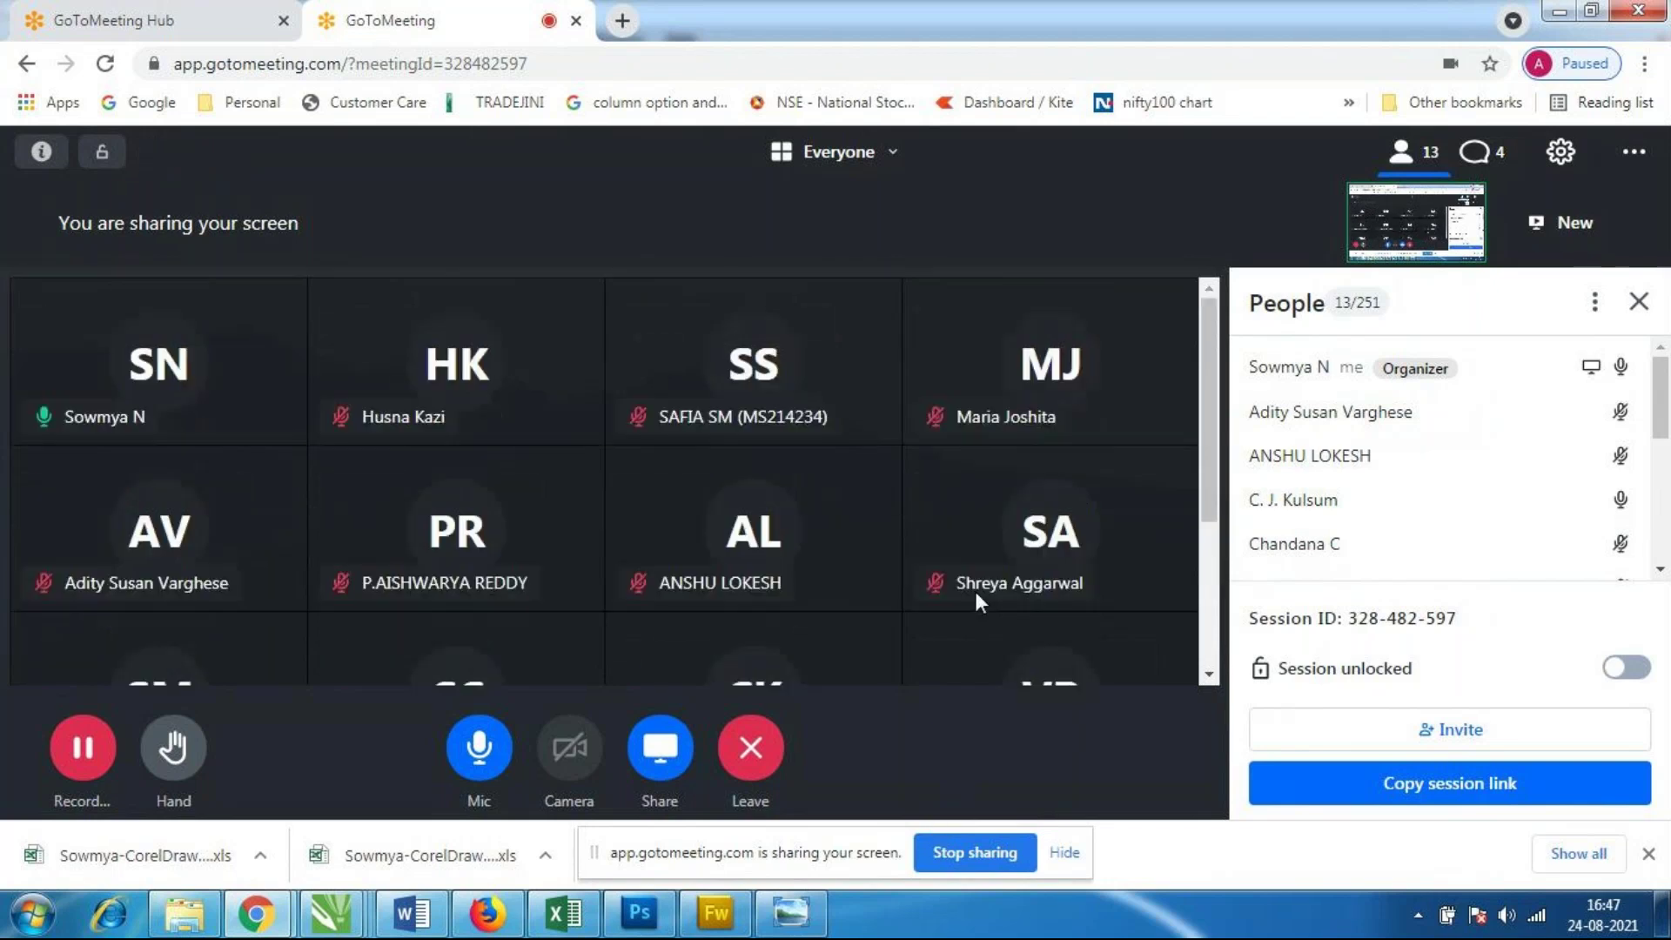
scroll(976, 588, "down", 3)
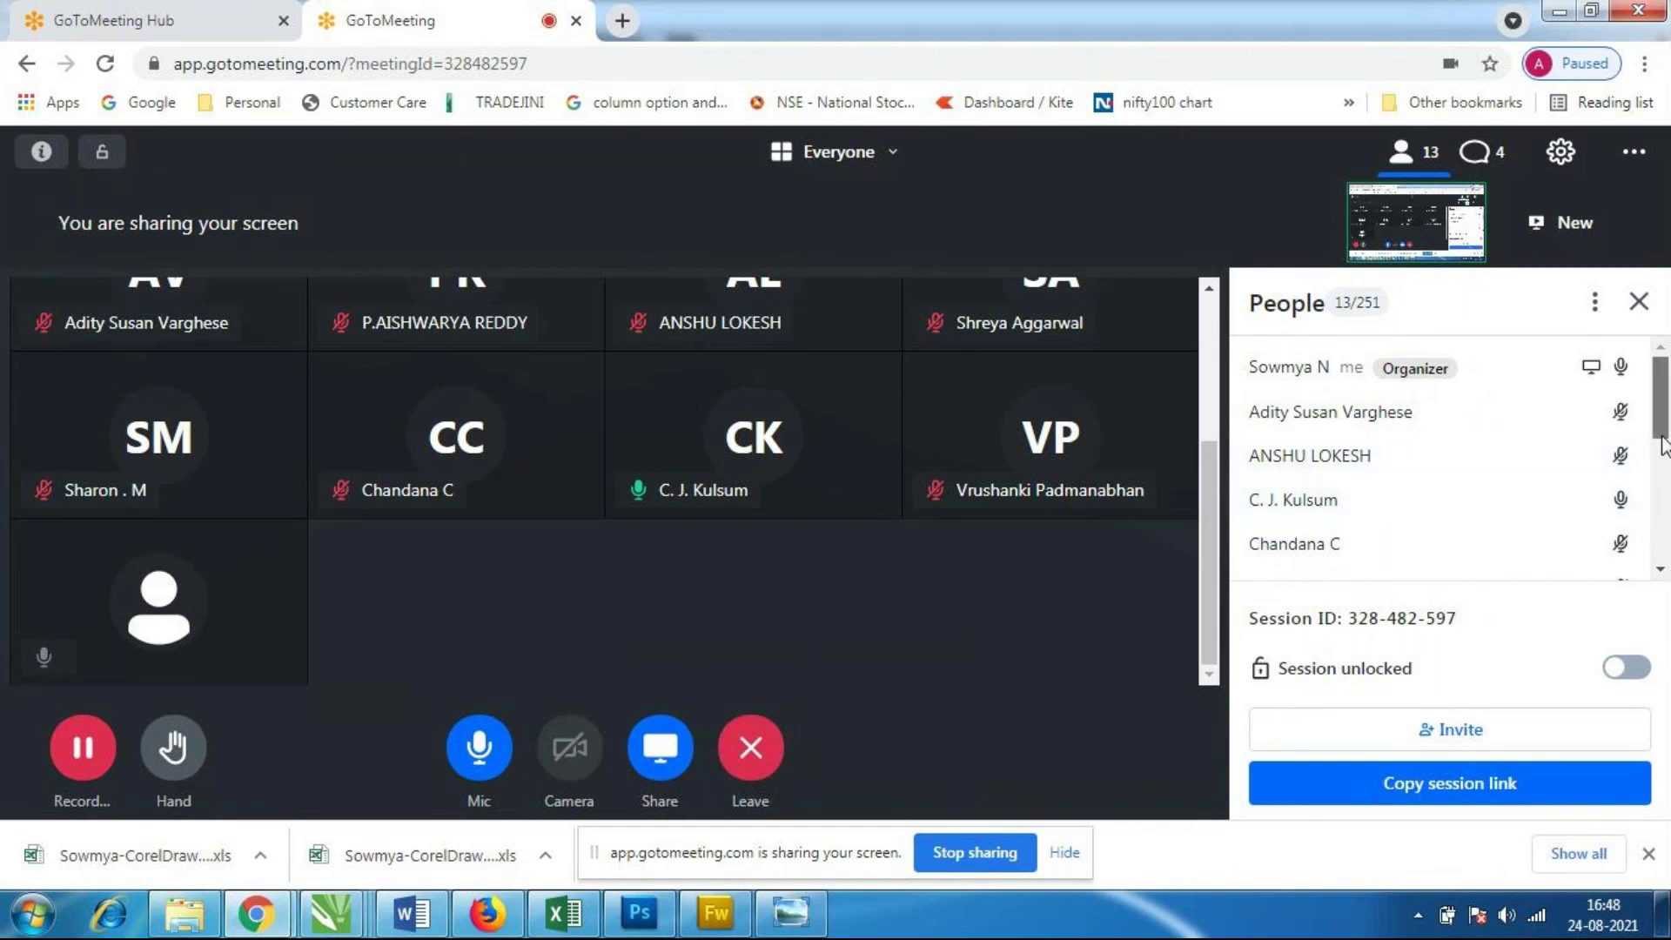
scroll(1663, 436, "down", 3)
scroll(1662, 417, "down", 1)
scroll(1658, 383, "up", 5)
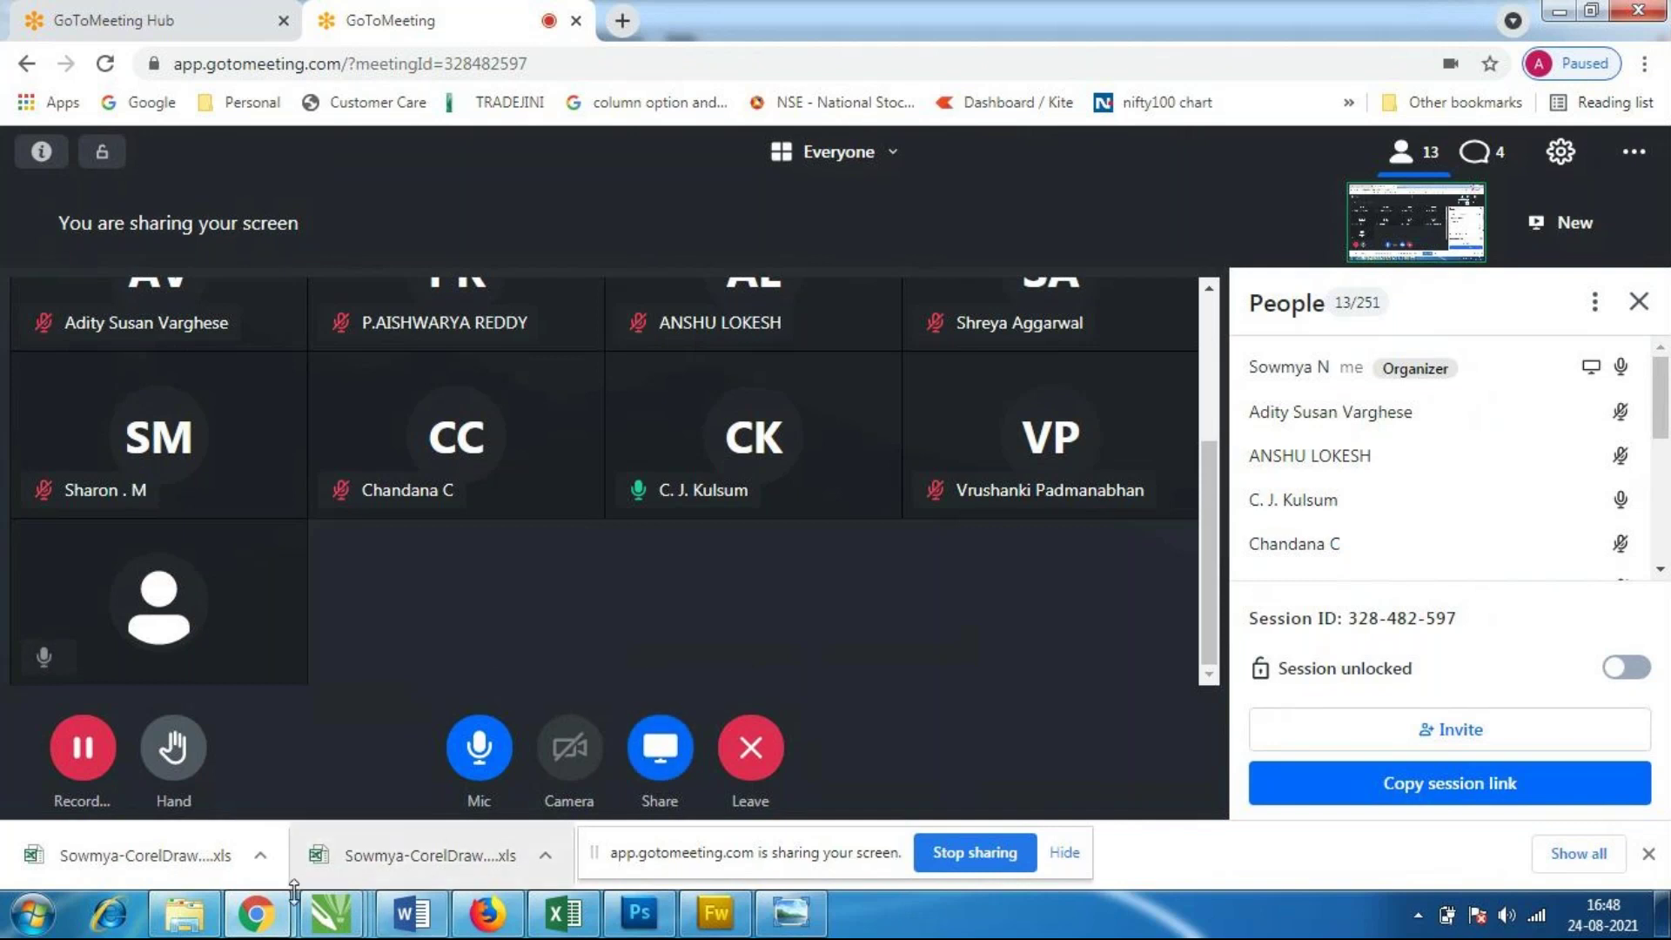
left_click(815, 921)
left_click(1636, 15)
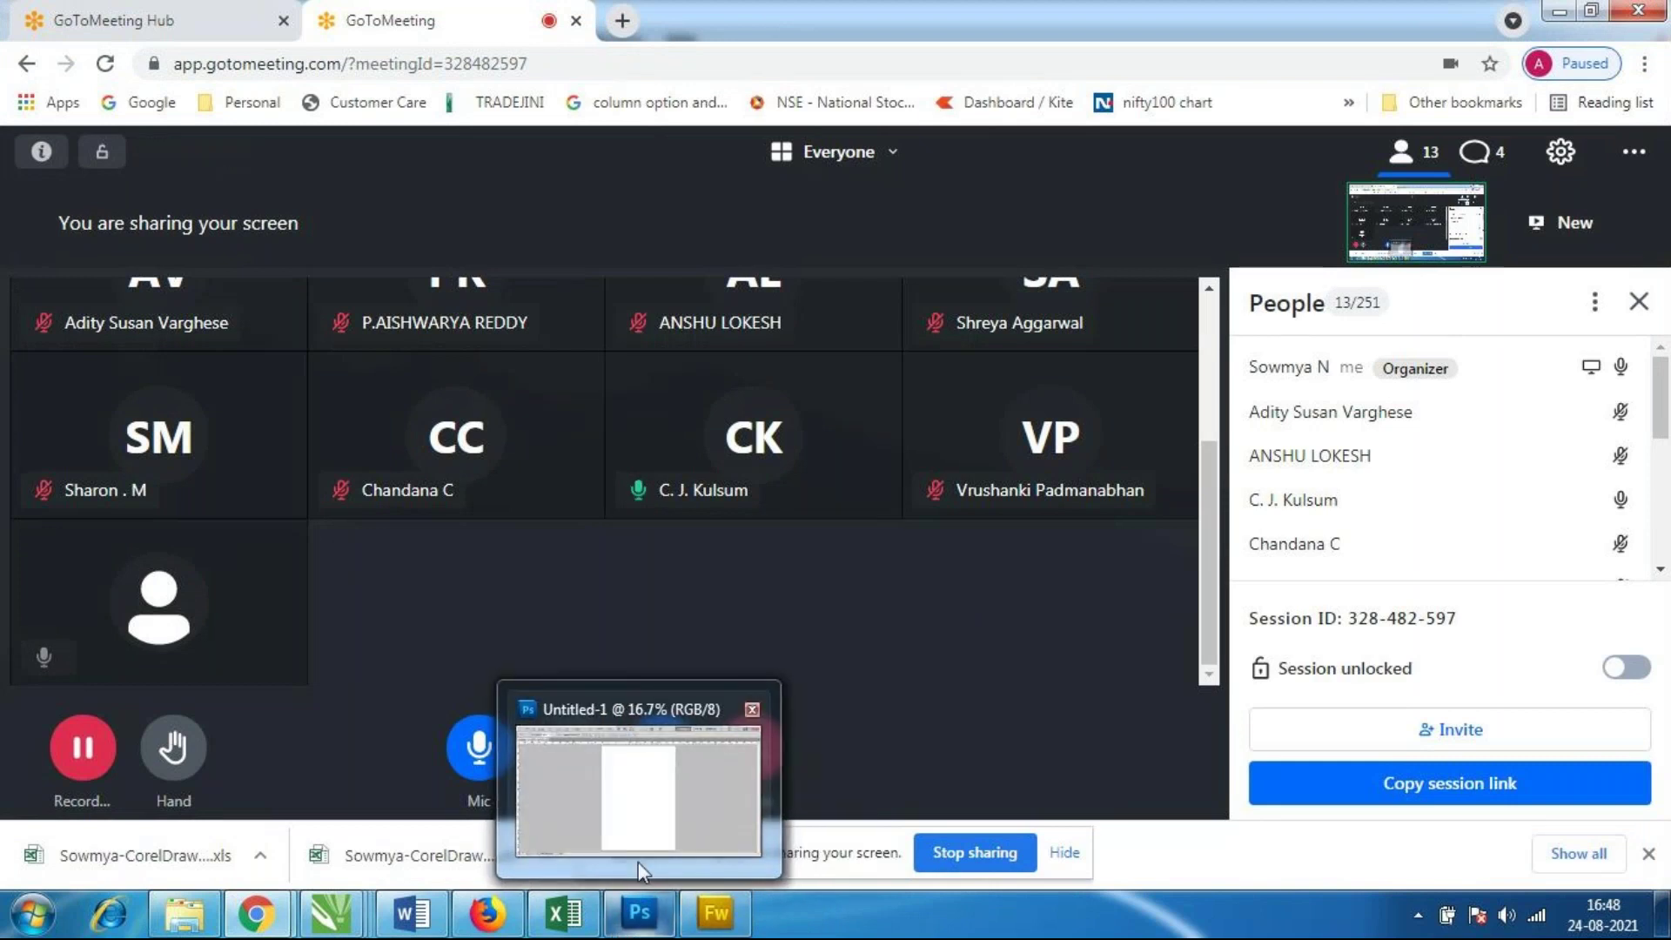
Bring the blank Untitled-1 document forward, glance at the File menu, then minimize Photoshop.
left_click(639, 862)
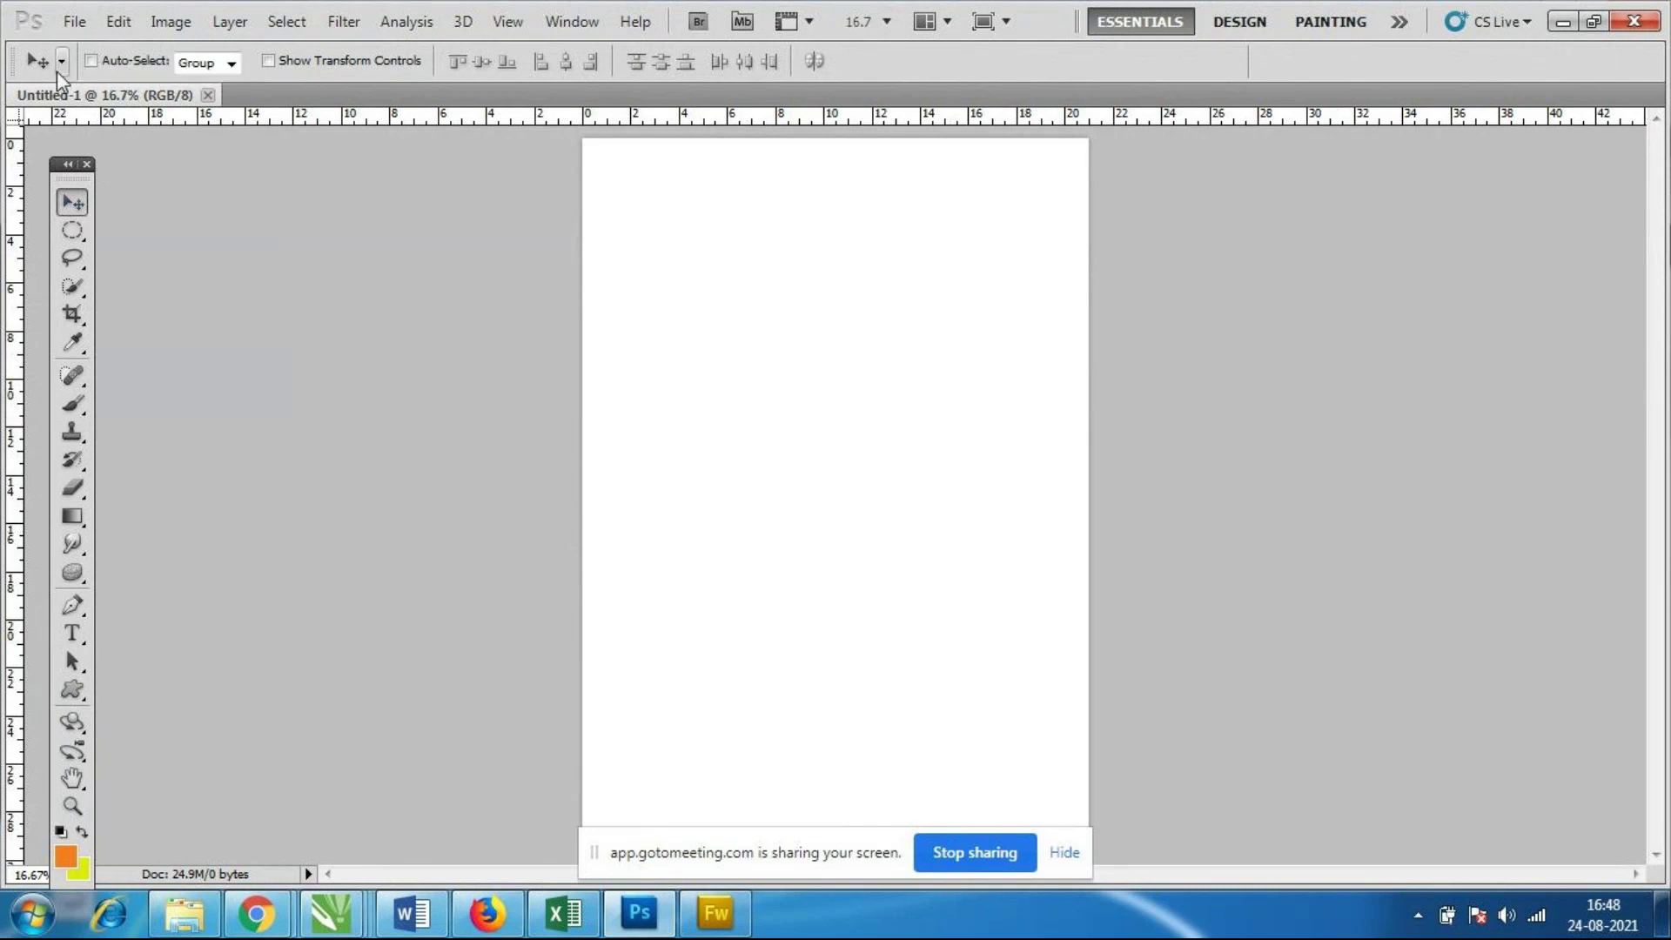
left_click(75, 21)
left_click(868, 328)
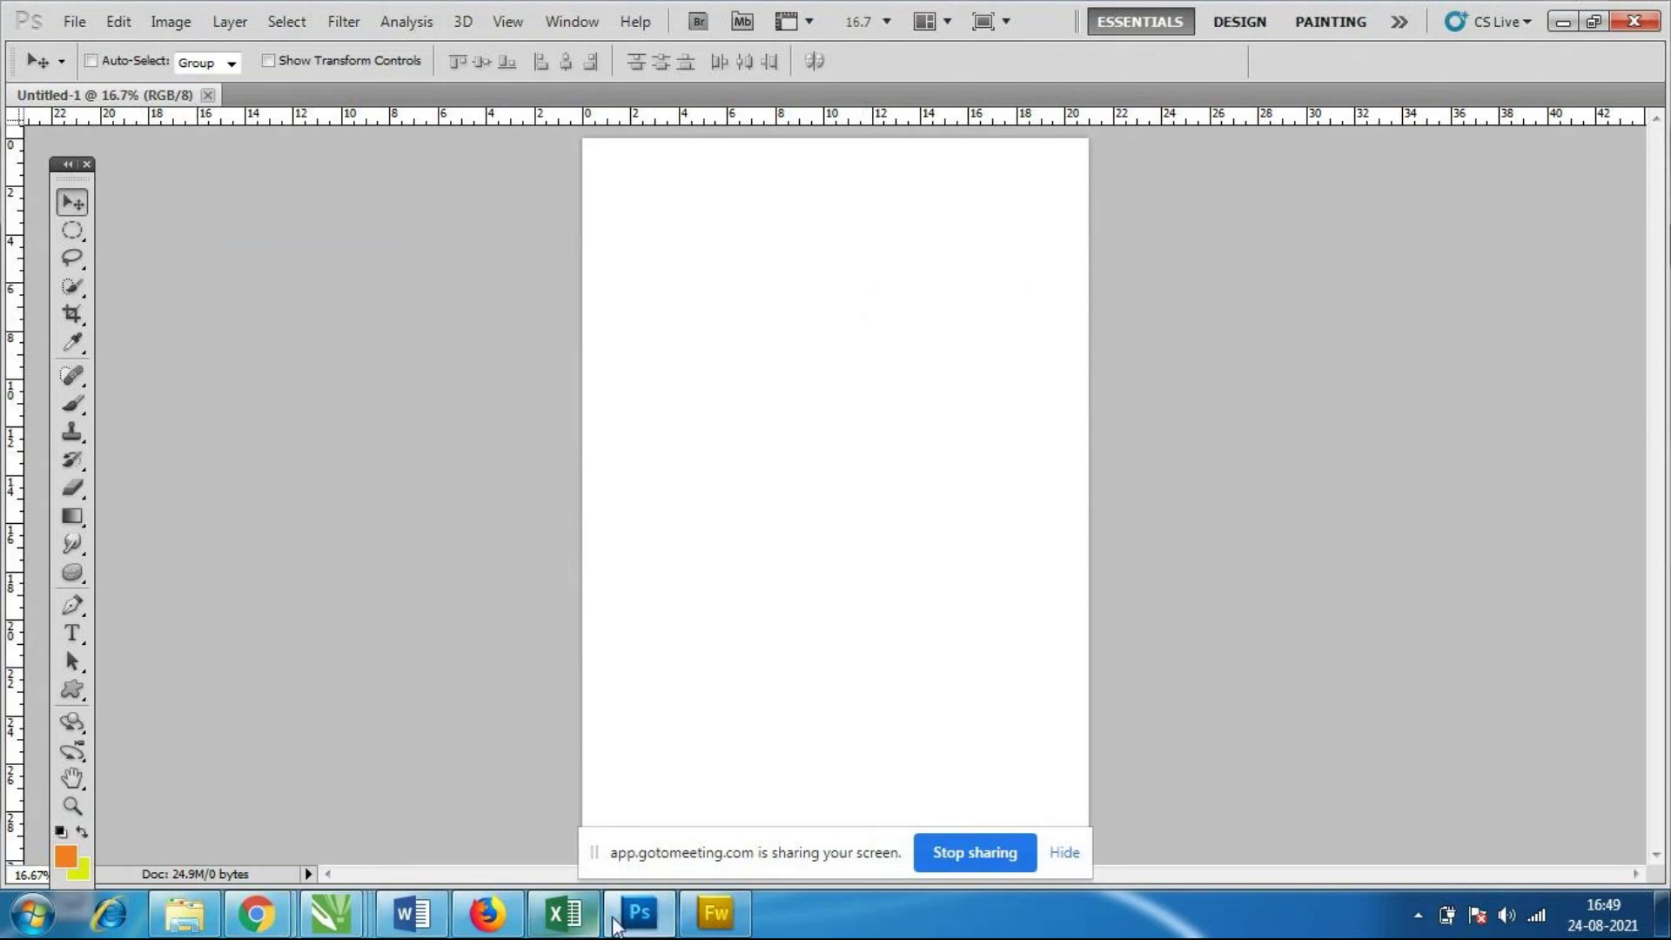
left_click(652, 927)
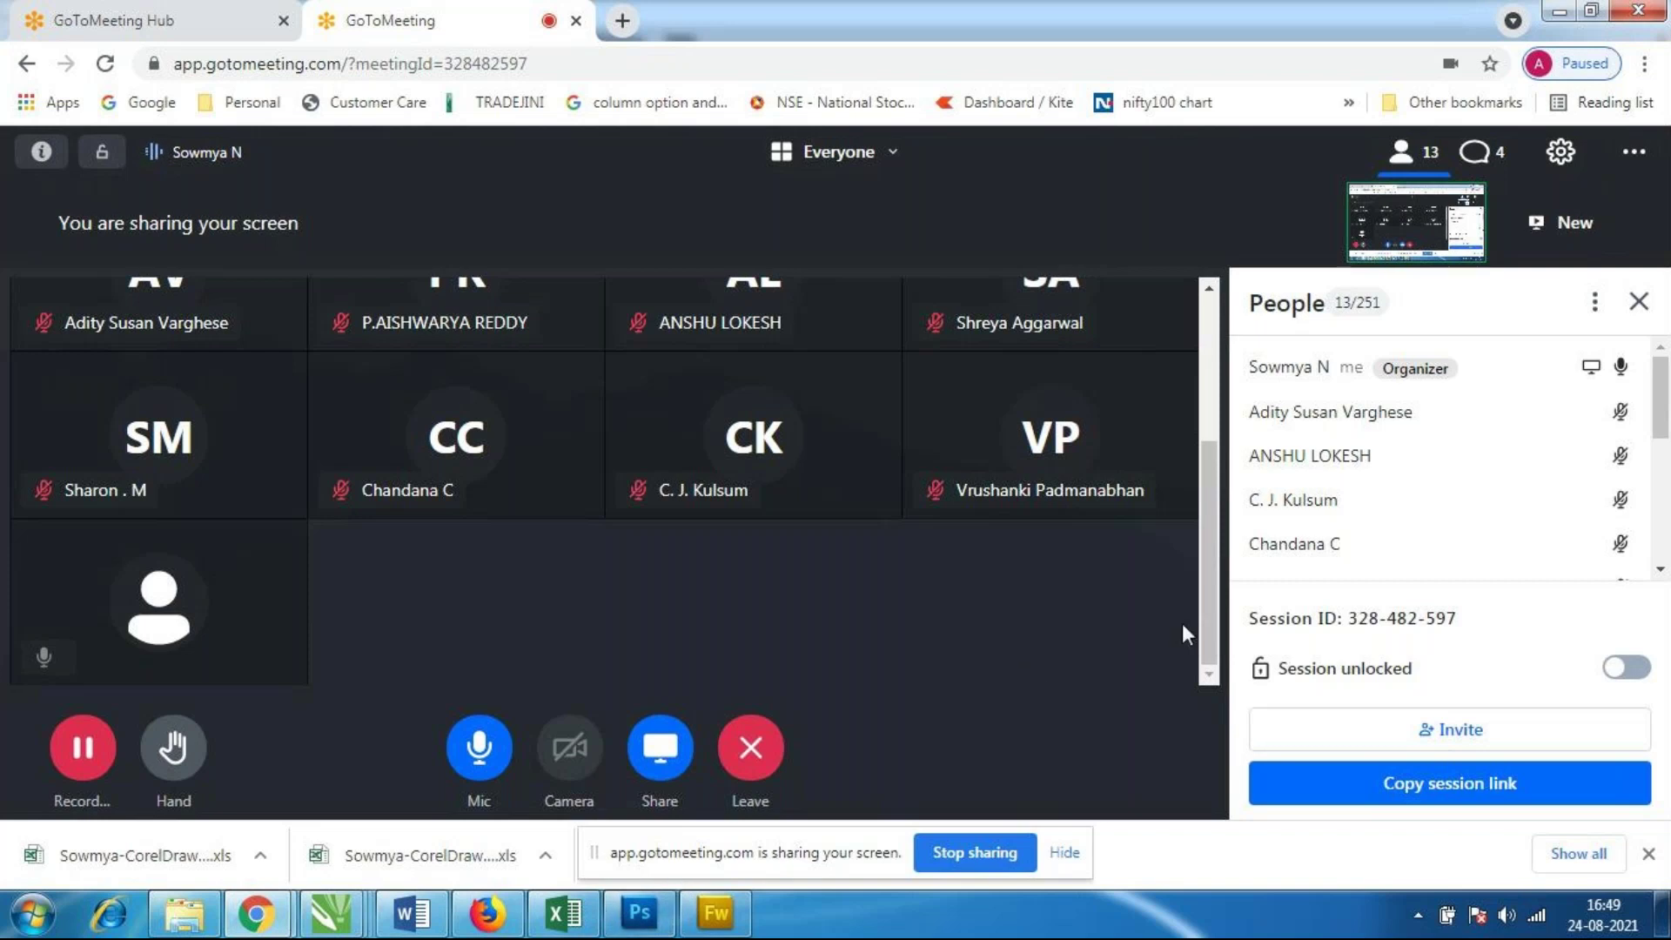
Scroll the participant grid back to the top and restore Photoshop from the taskbar.
left_click_drag(1207, 607, 1185, 435)
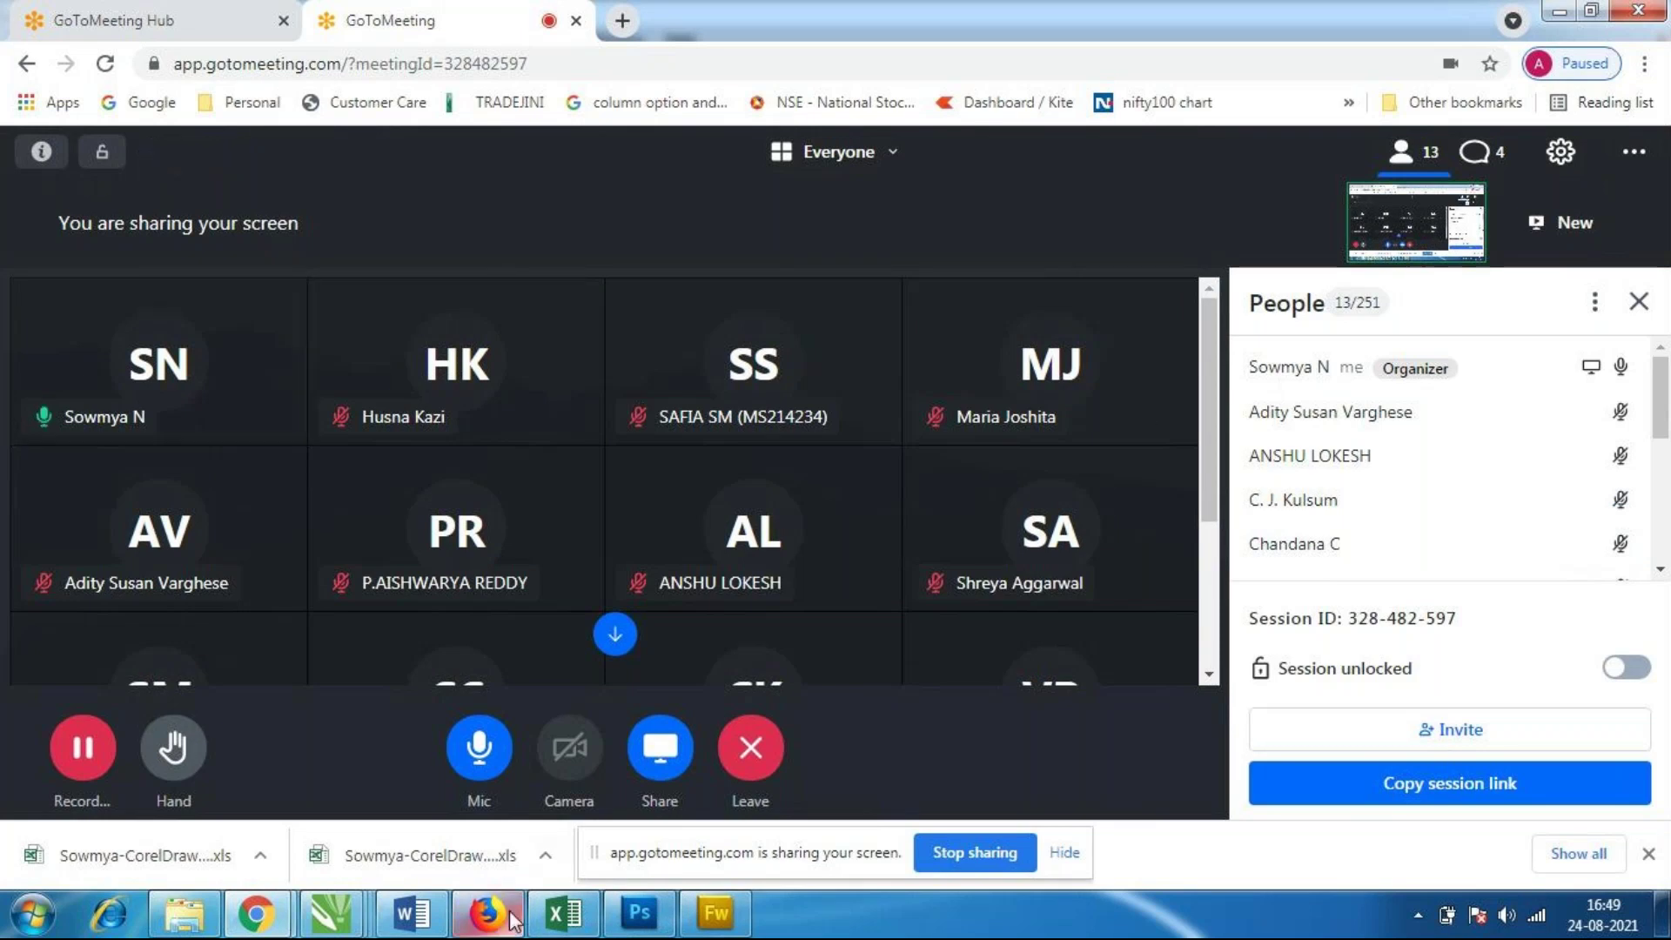
mouse_move(639, 912)
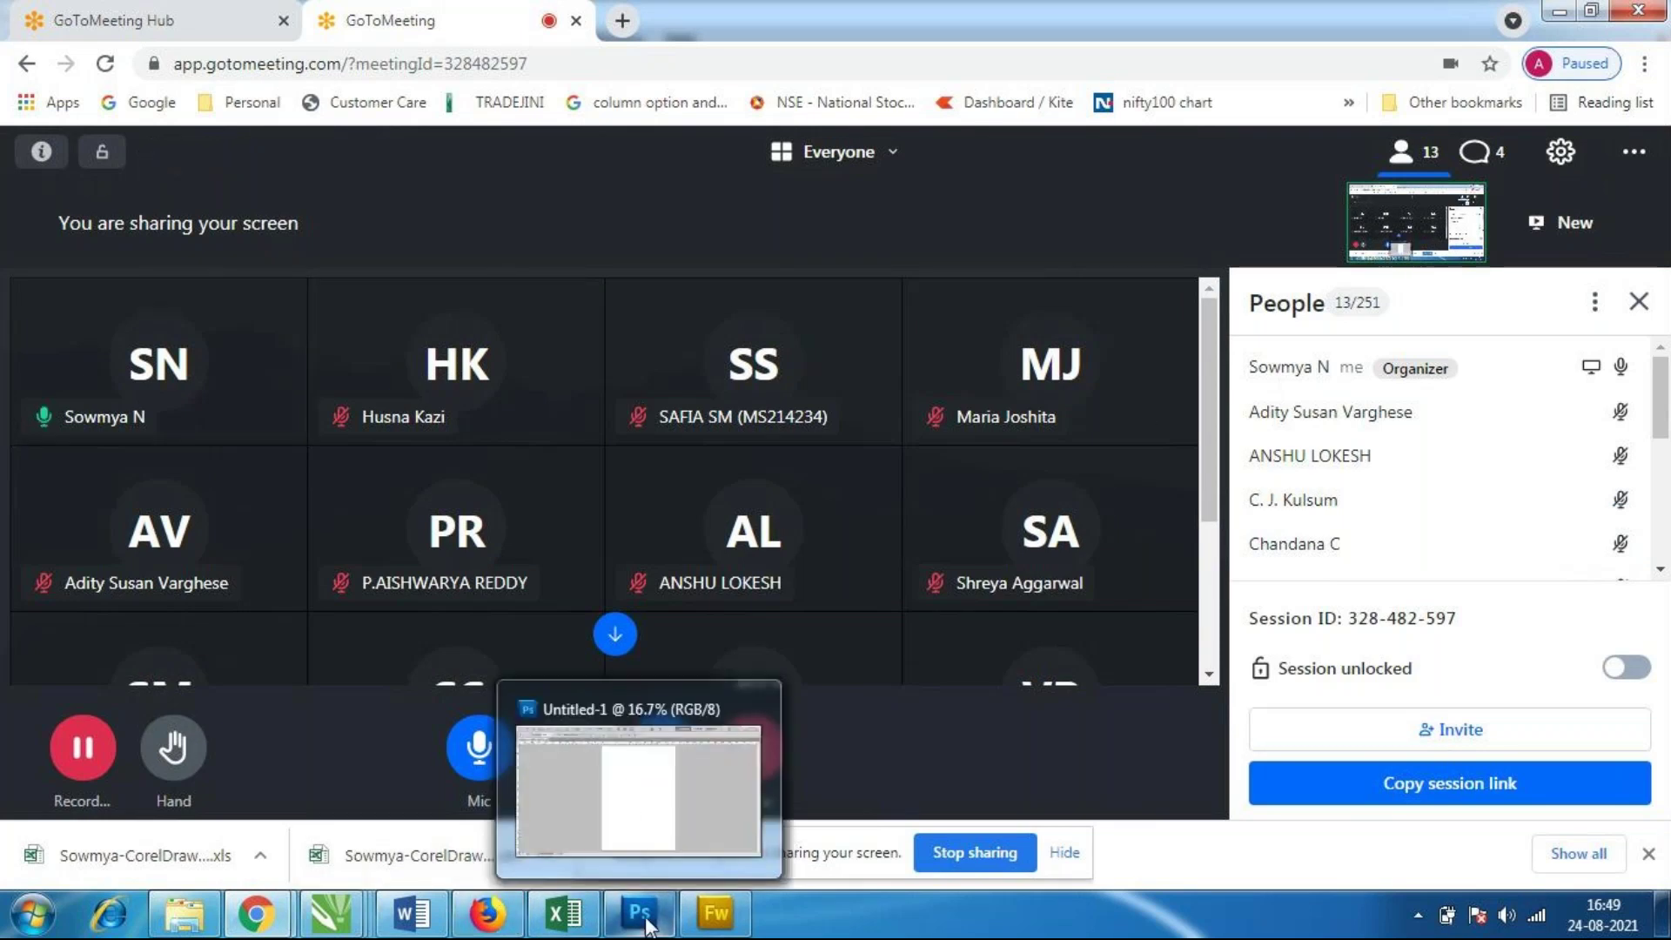
left_click(644, 815)
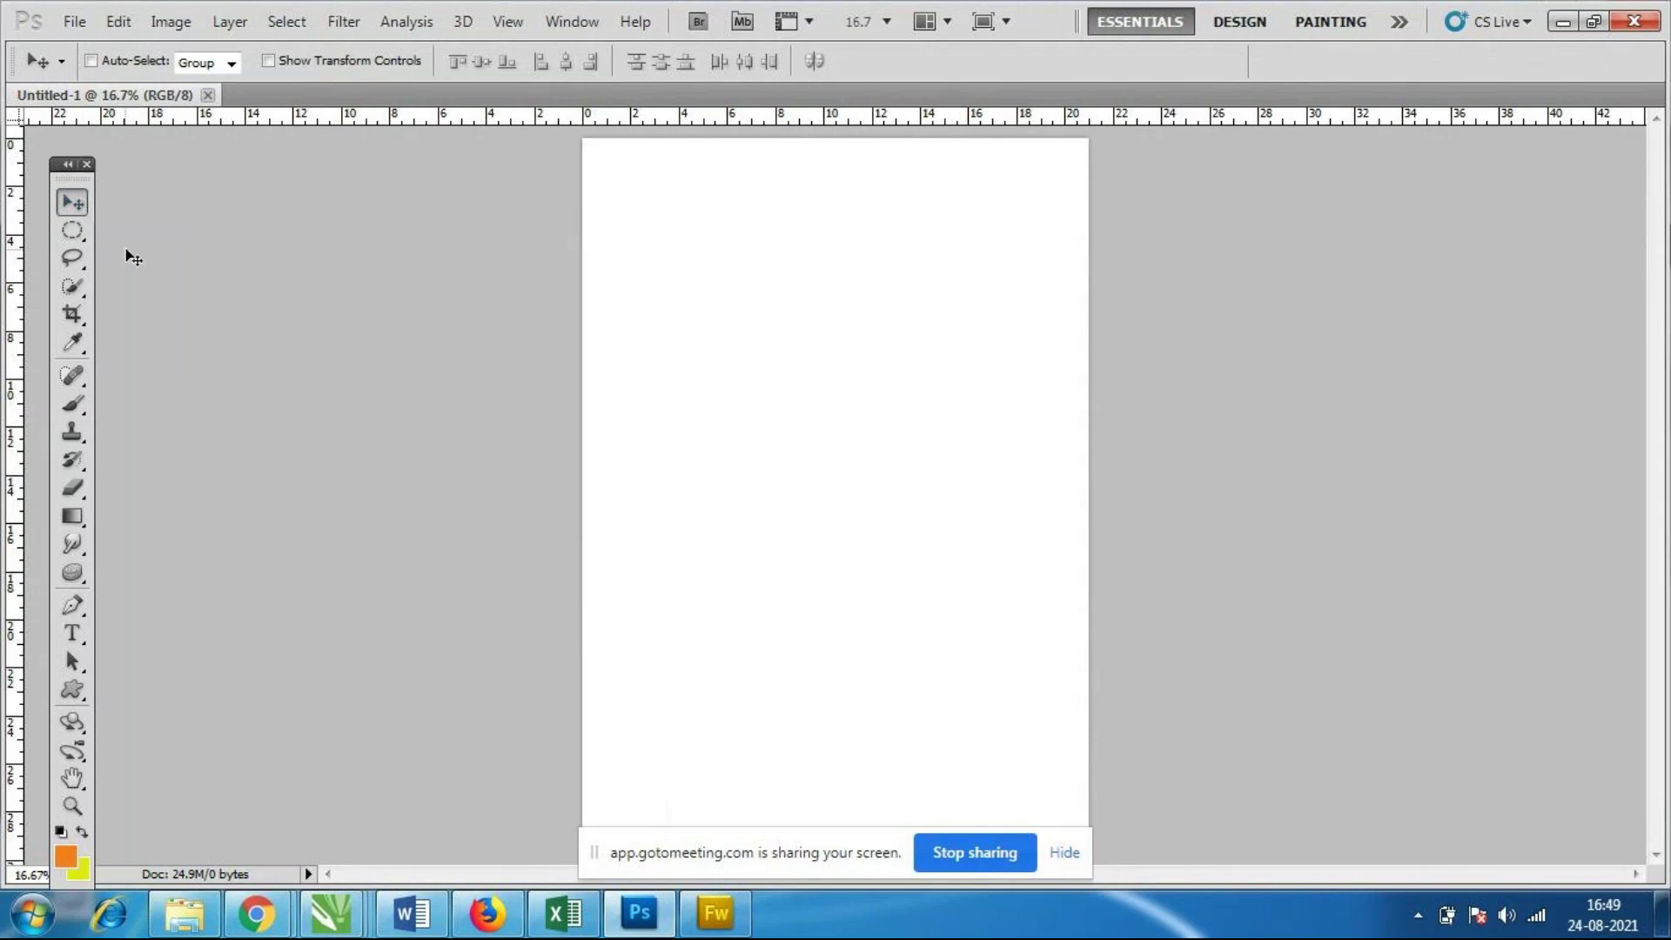
Preview the marquee, lasso and eraser flyouts, trying elliptical and freehand lasso selection.
left_click(74, 231)
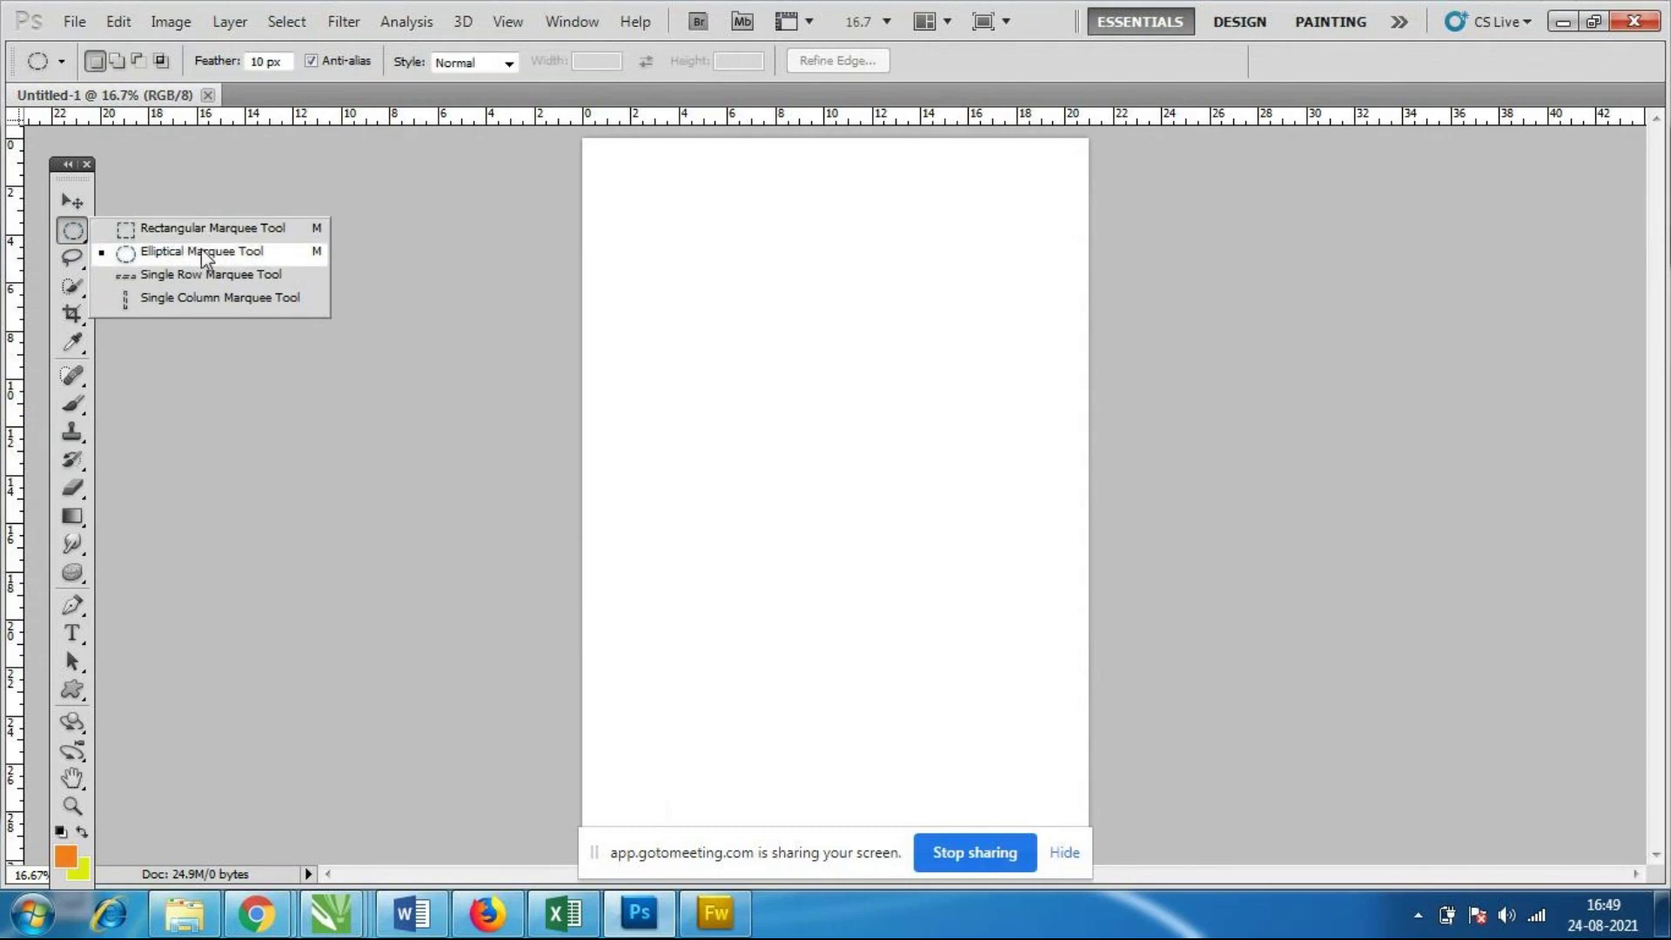
left_click(78, 247)
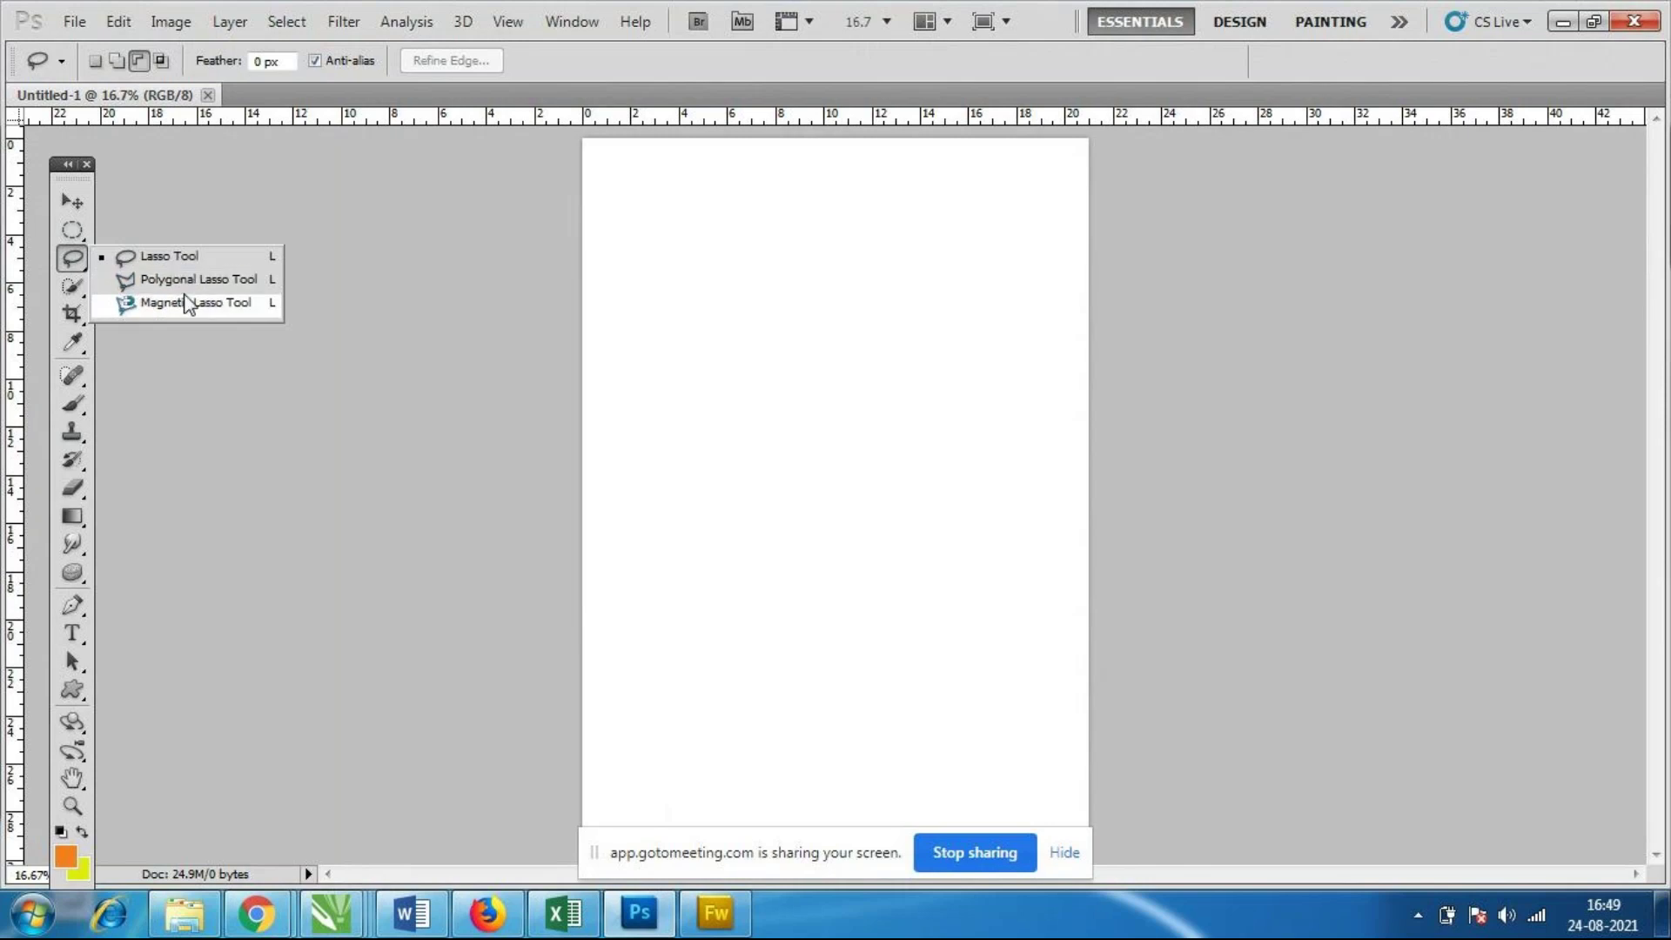
left_click(81, 261)
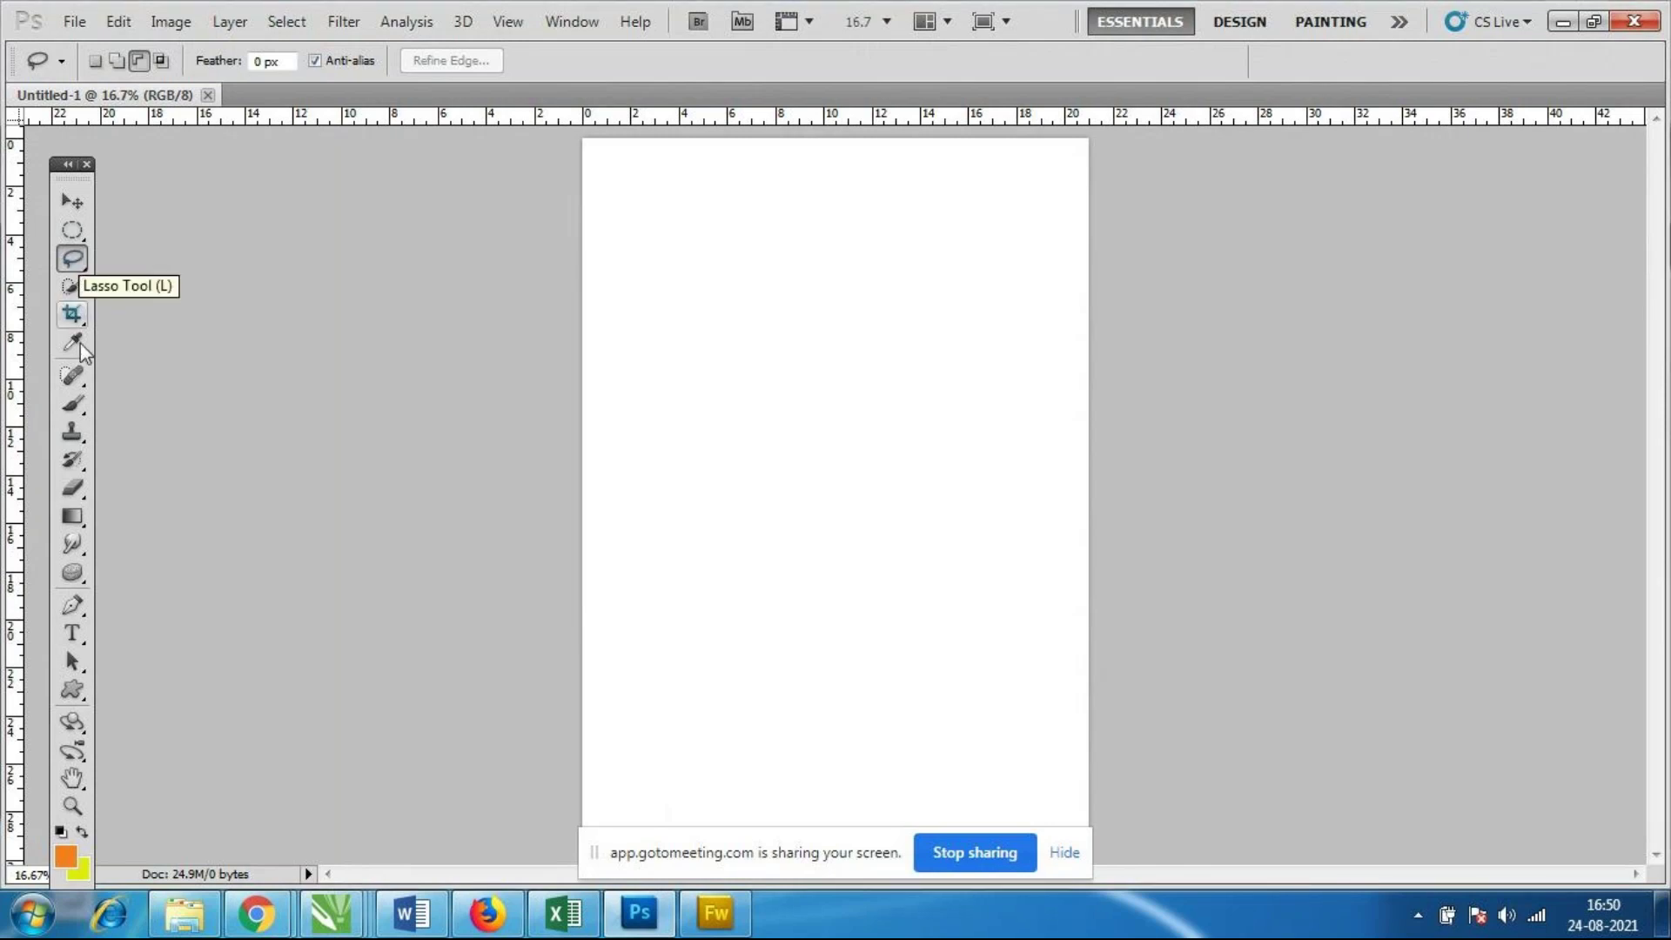
left_click(71, 490)
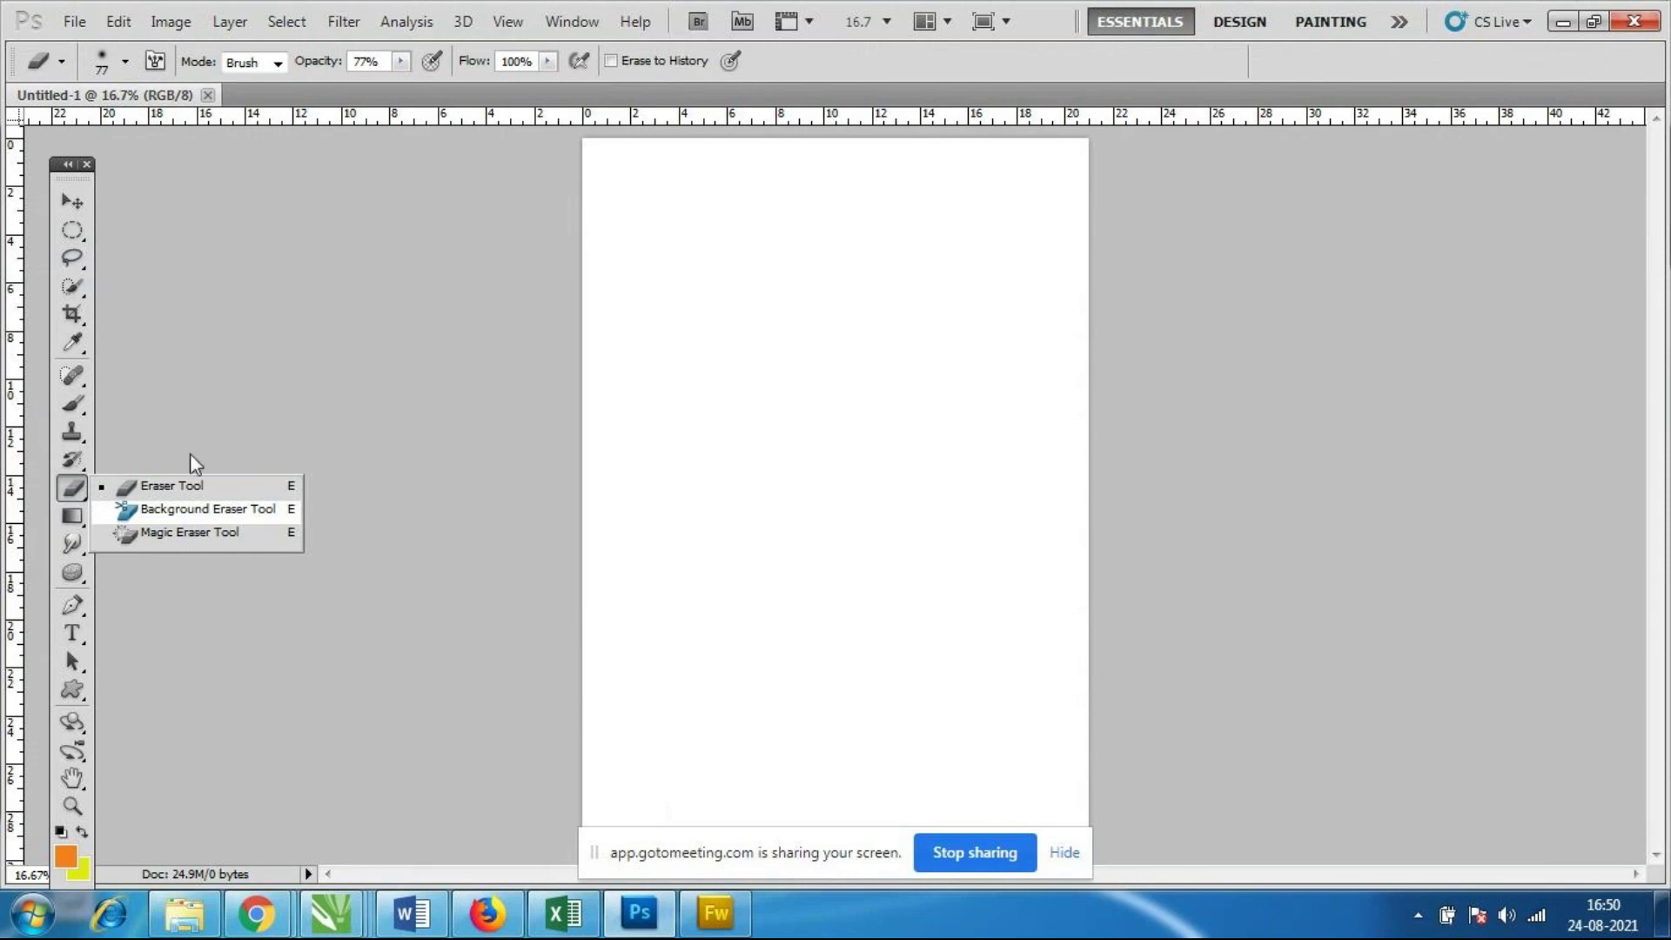
left_click(83, 253)
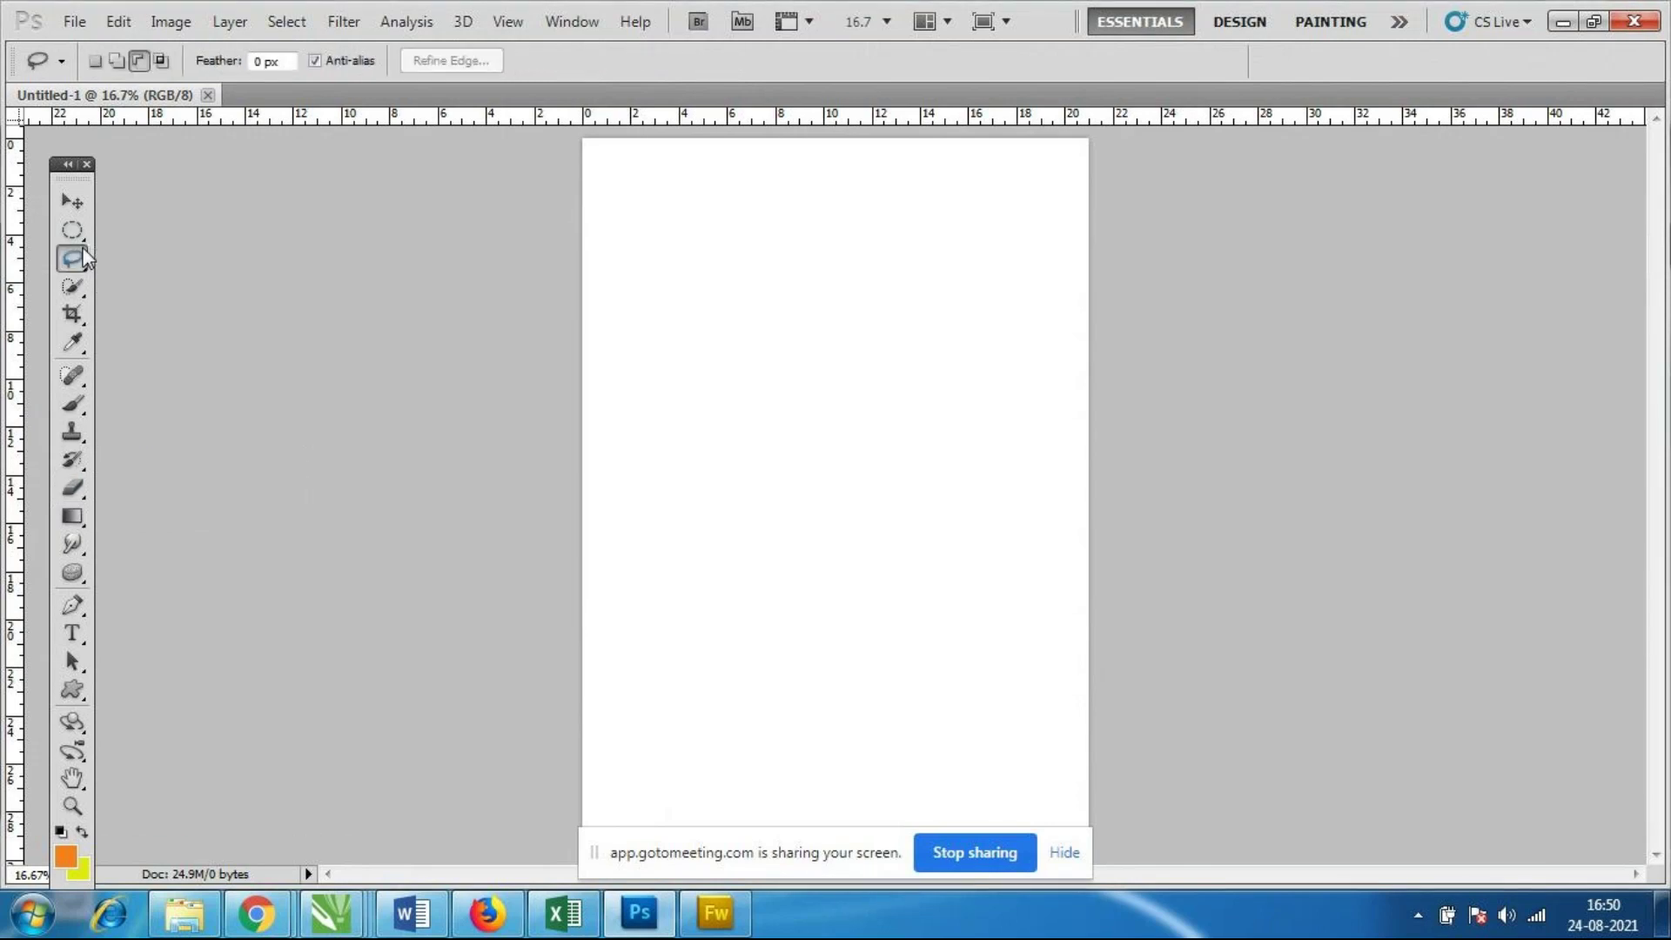
Make the plain Eraser active, then switch to the Move tool.
left_click(80, 494)
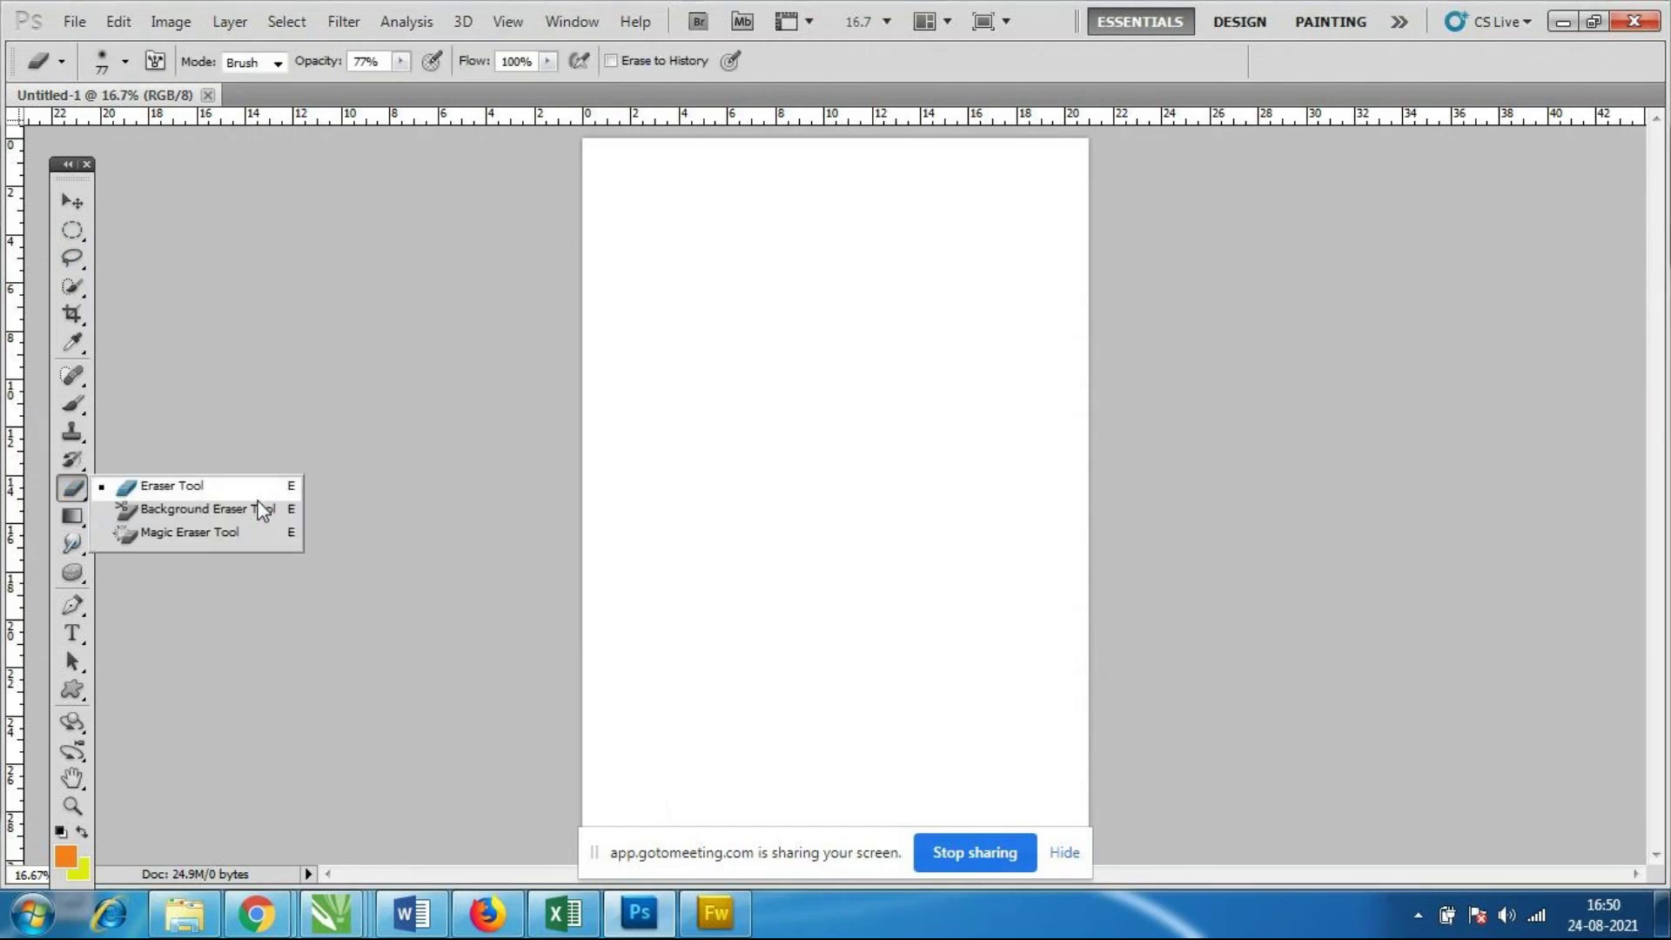
left_click(174, 486)
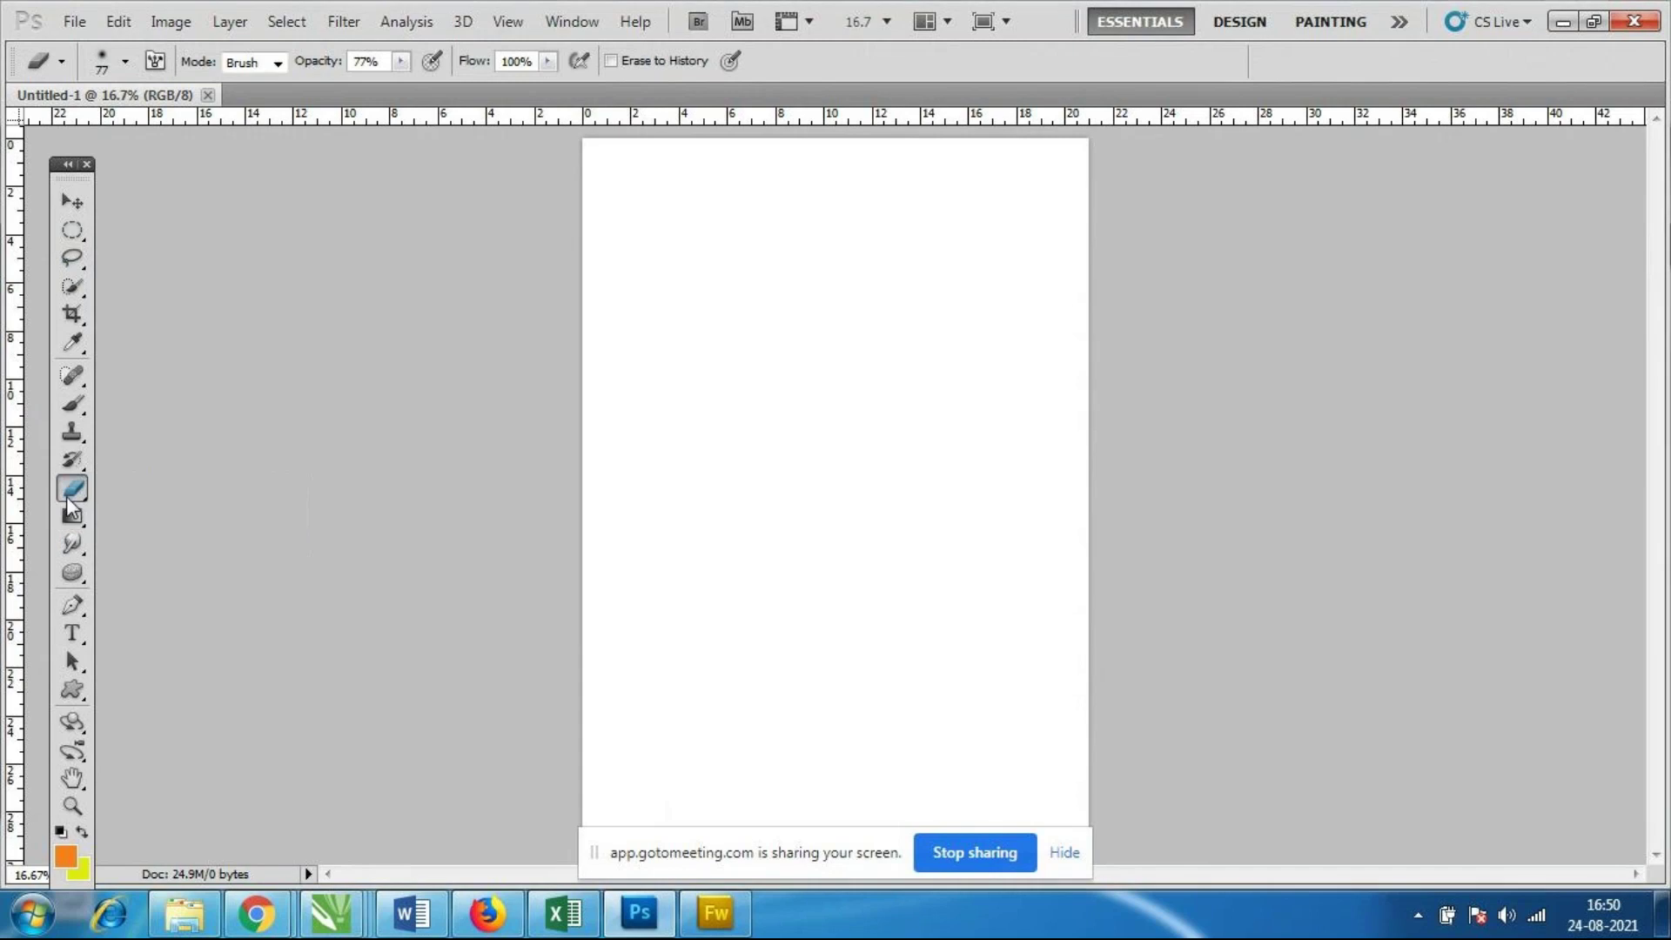
left_click(83, 200)
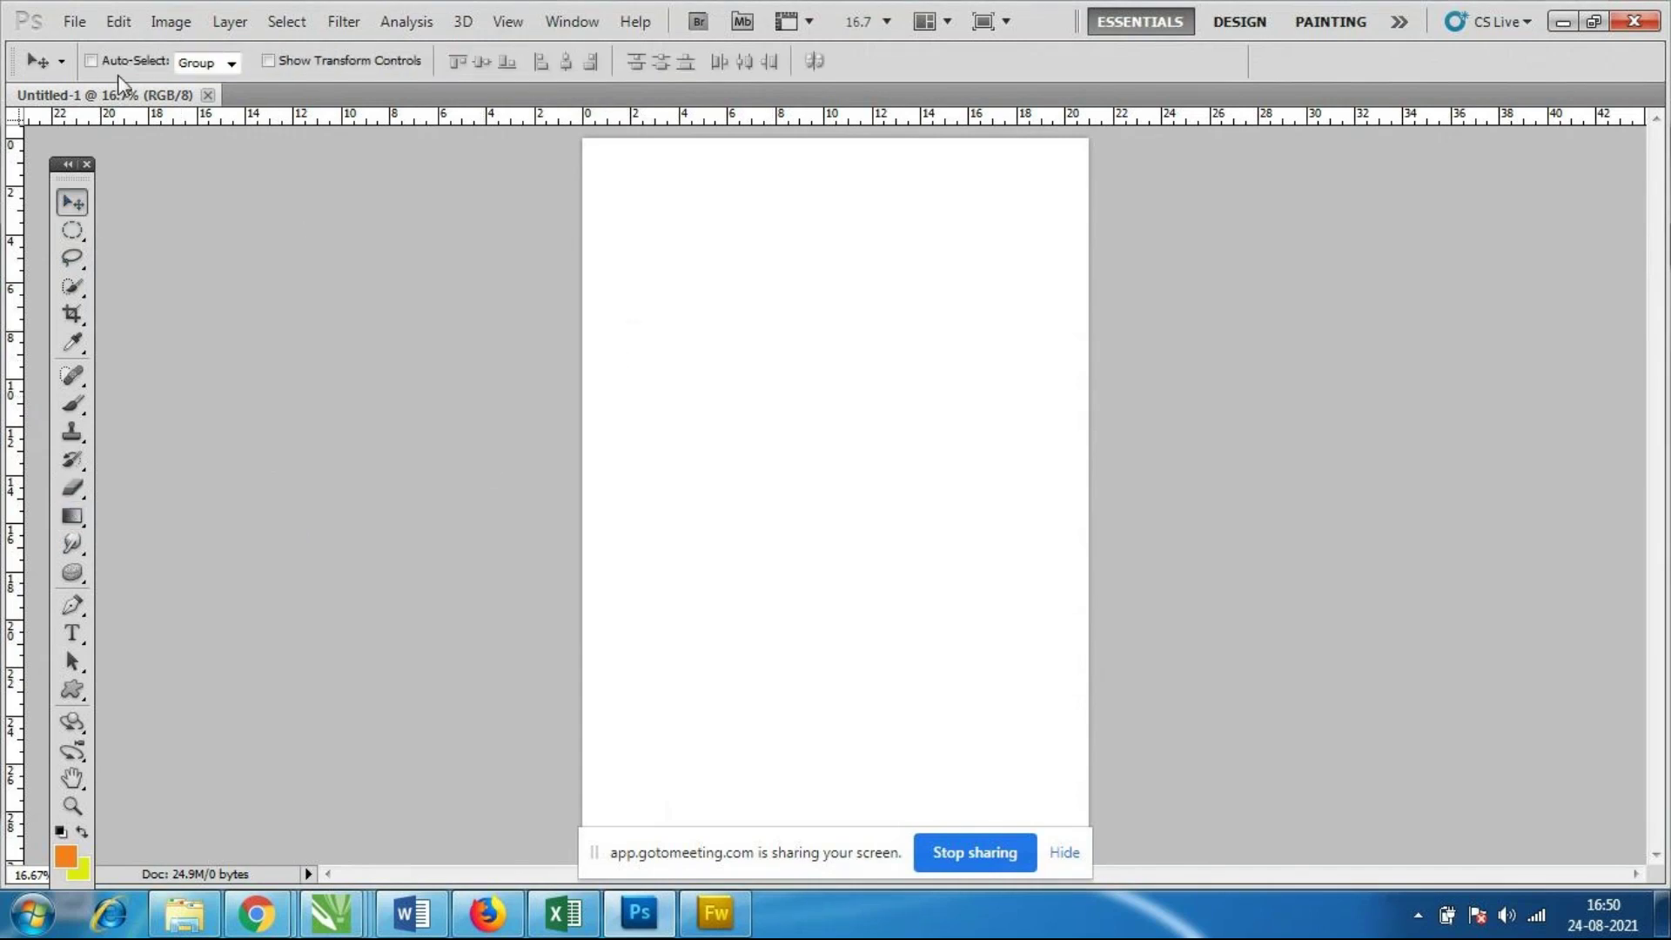
left_click(77, 19)
Cancel the File > Open dialog and re-dock the Tools panel so every tool fits.
left_click(124, 70)
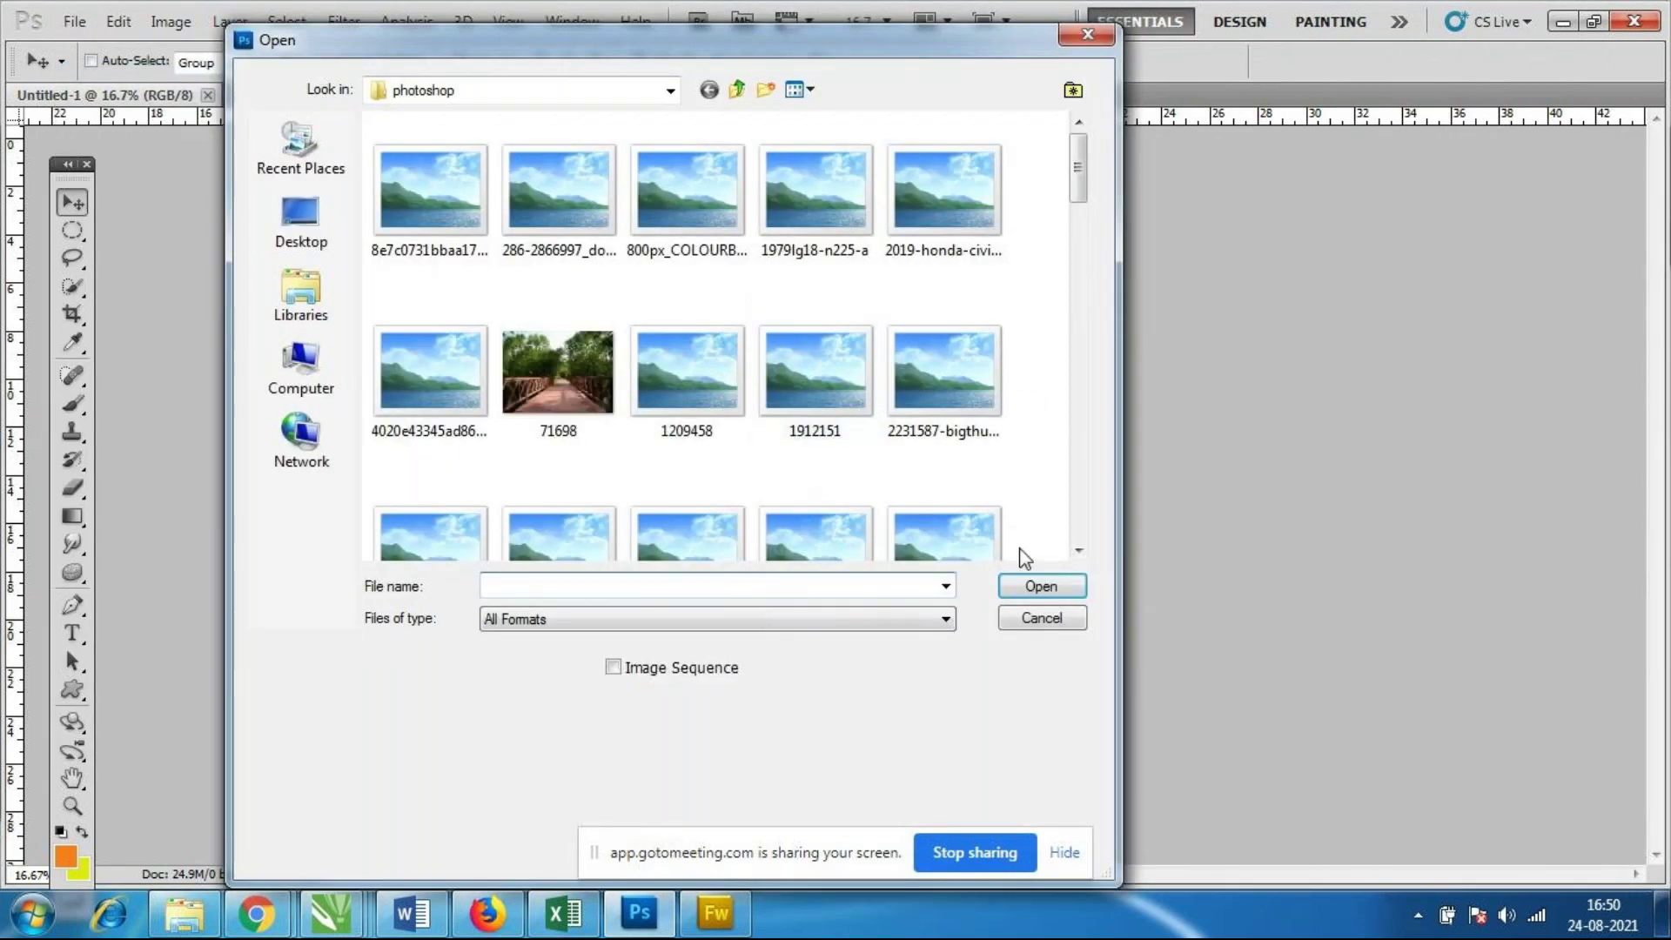
left_click(1041, 617)
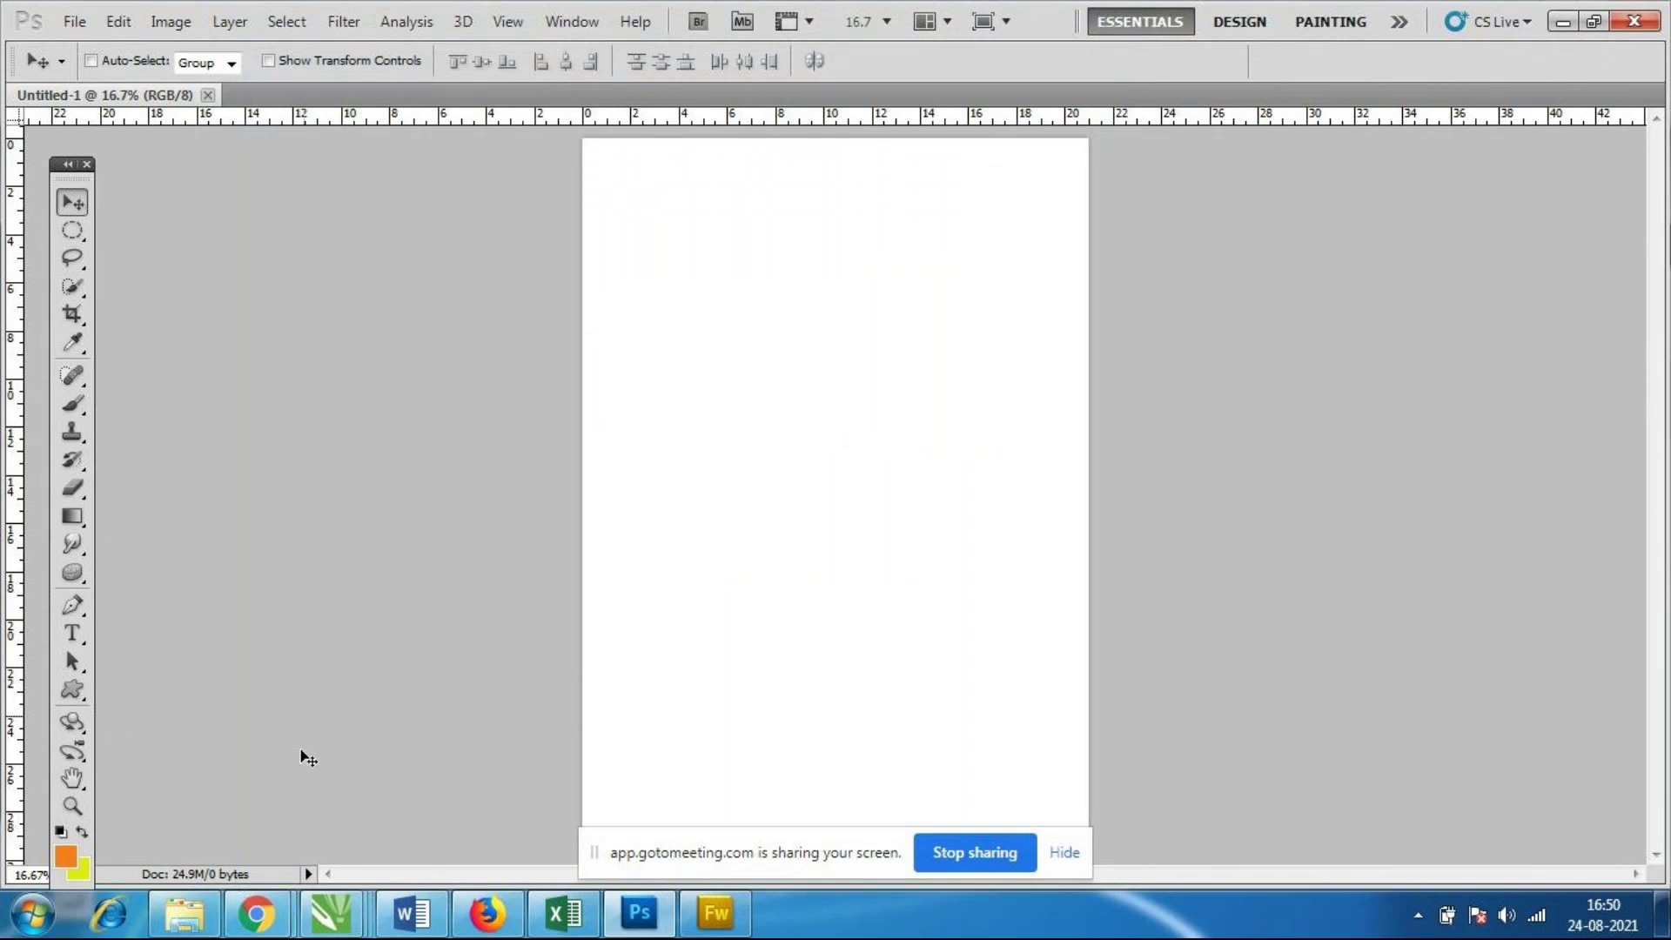
mouse_move(85, 163)
left_mouse_down()
mouse_move(18, 139)
mouse_move(87, 149)
left_mouse_up()
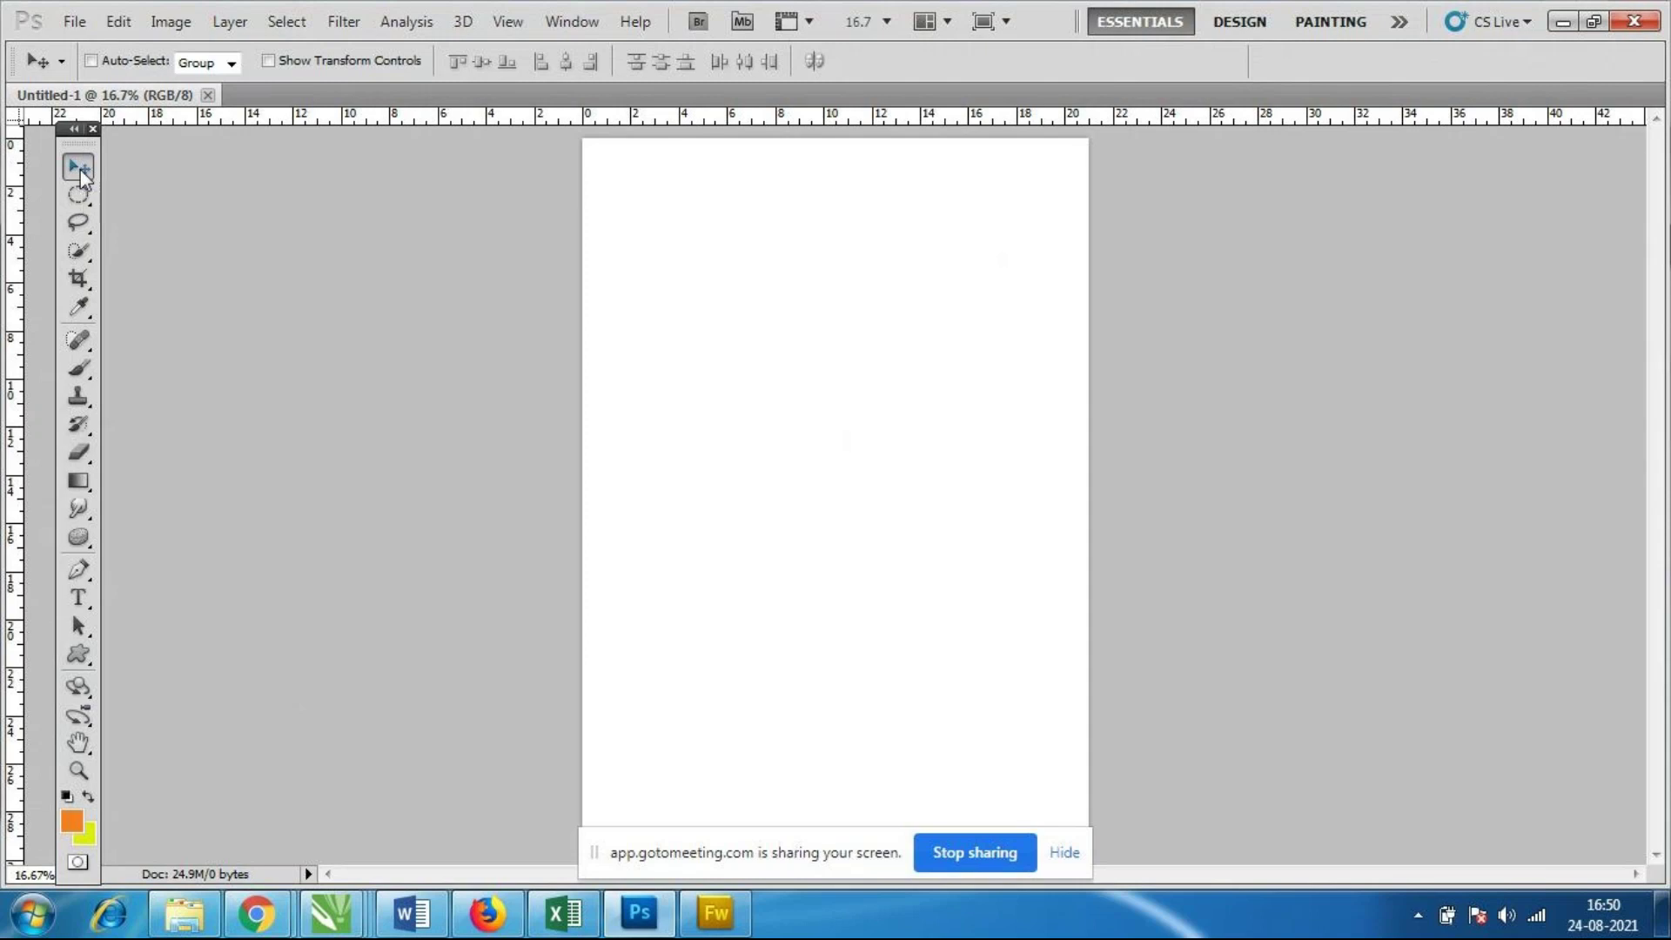
Preview the marquee and lasso flyouts, then pick Quick Selection with its Magic Wand variant.
left_click(79, 196)
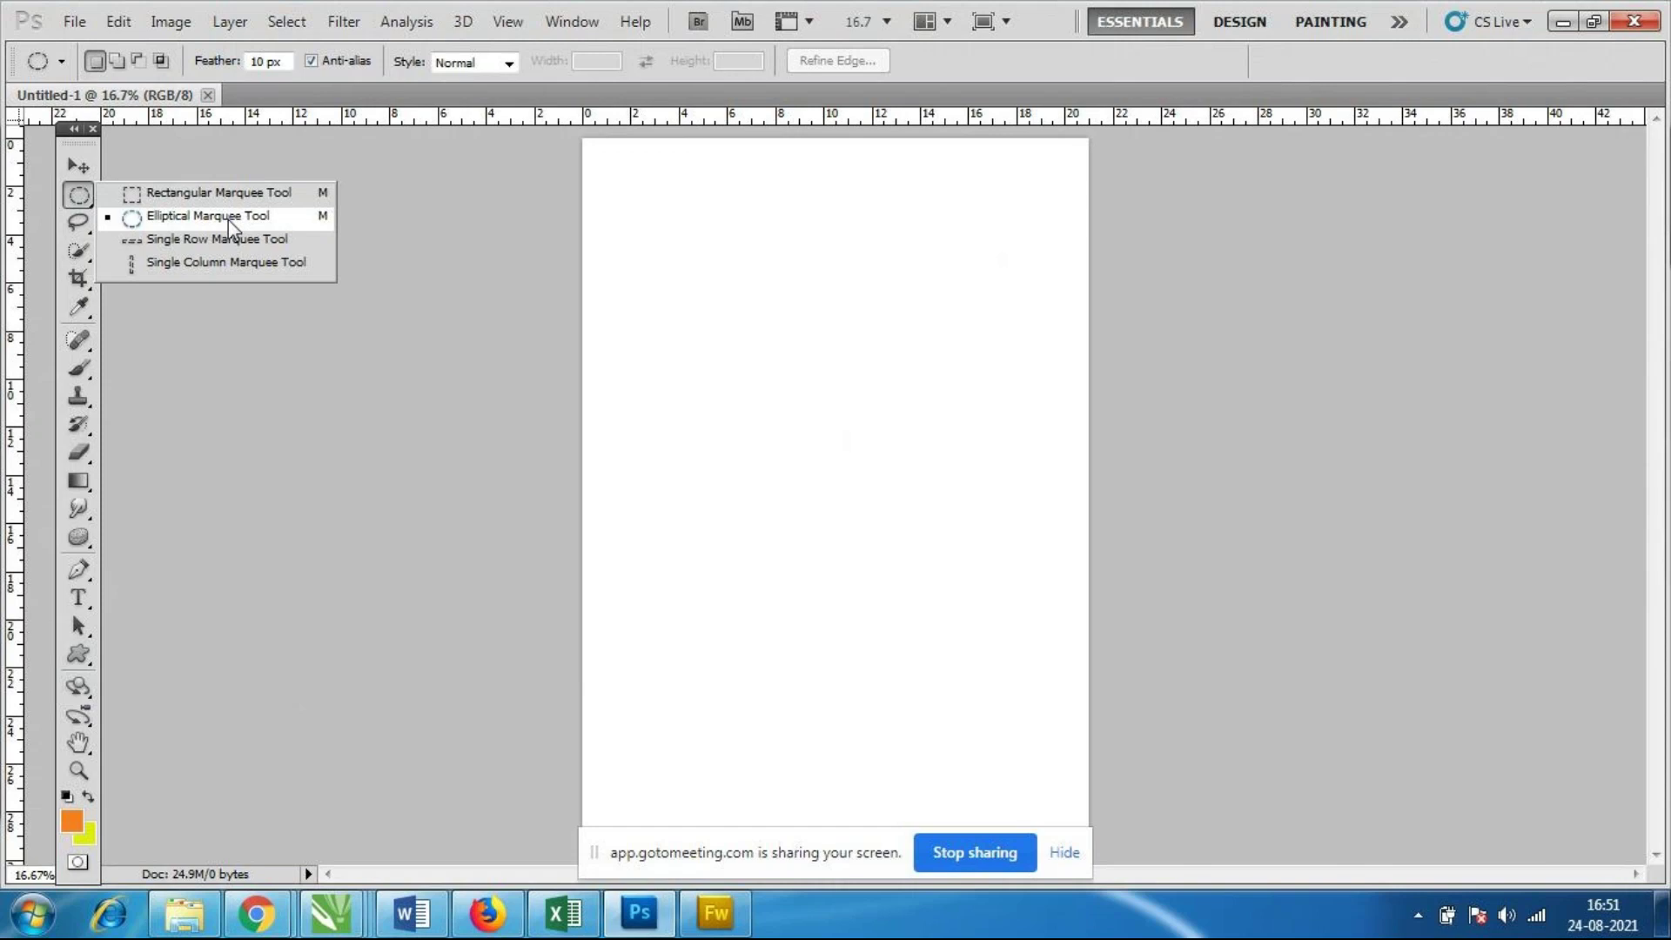
left_click(72, 223)
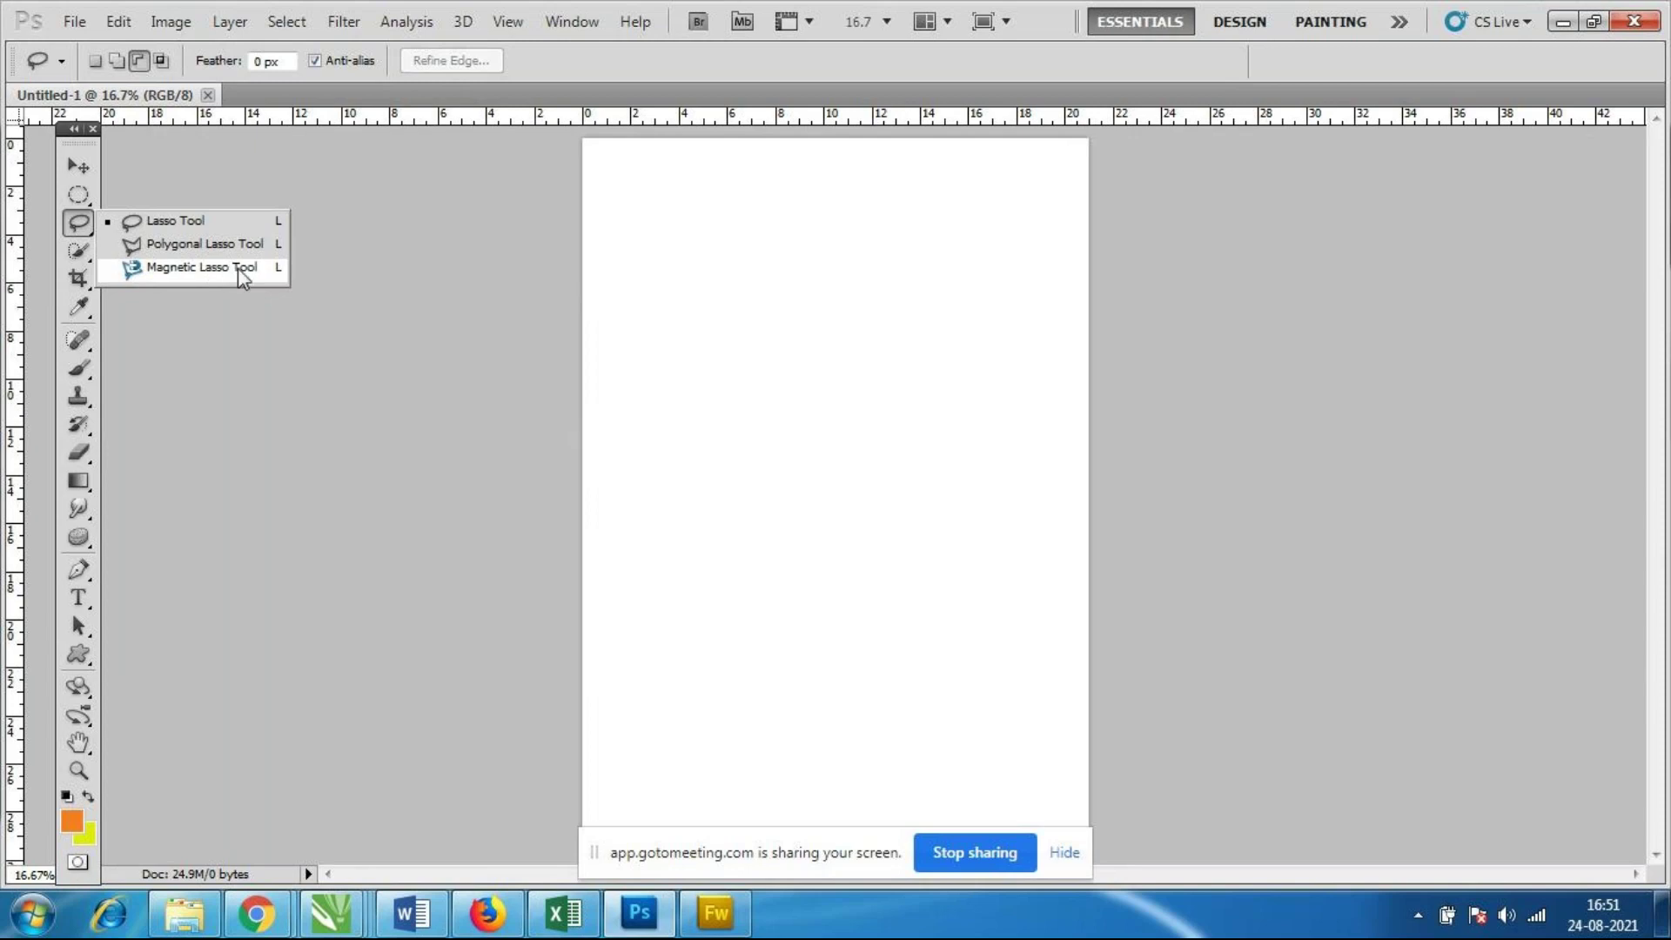
left_click(90, 253)
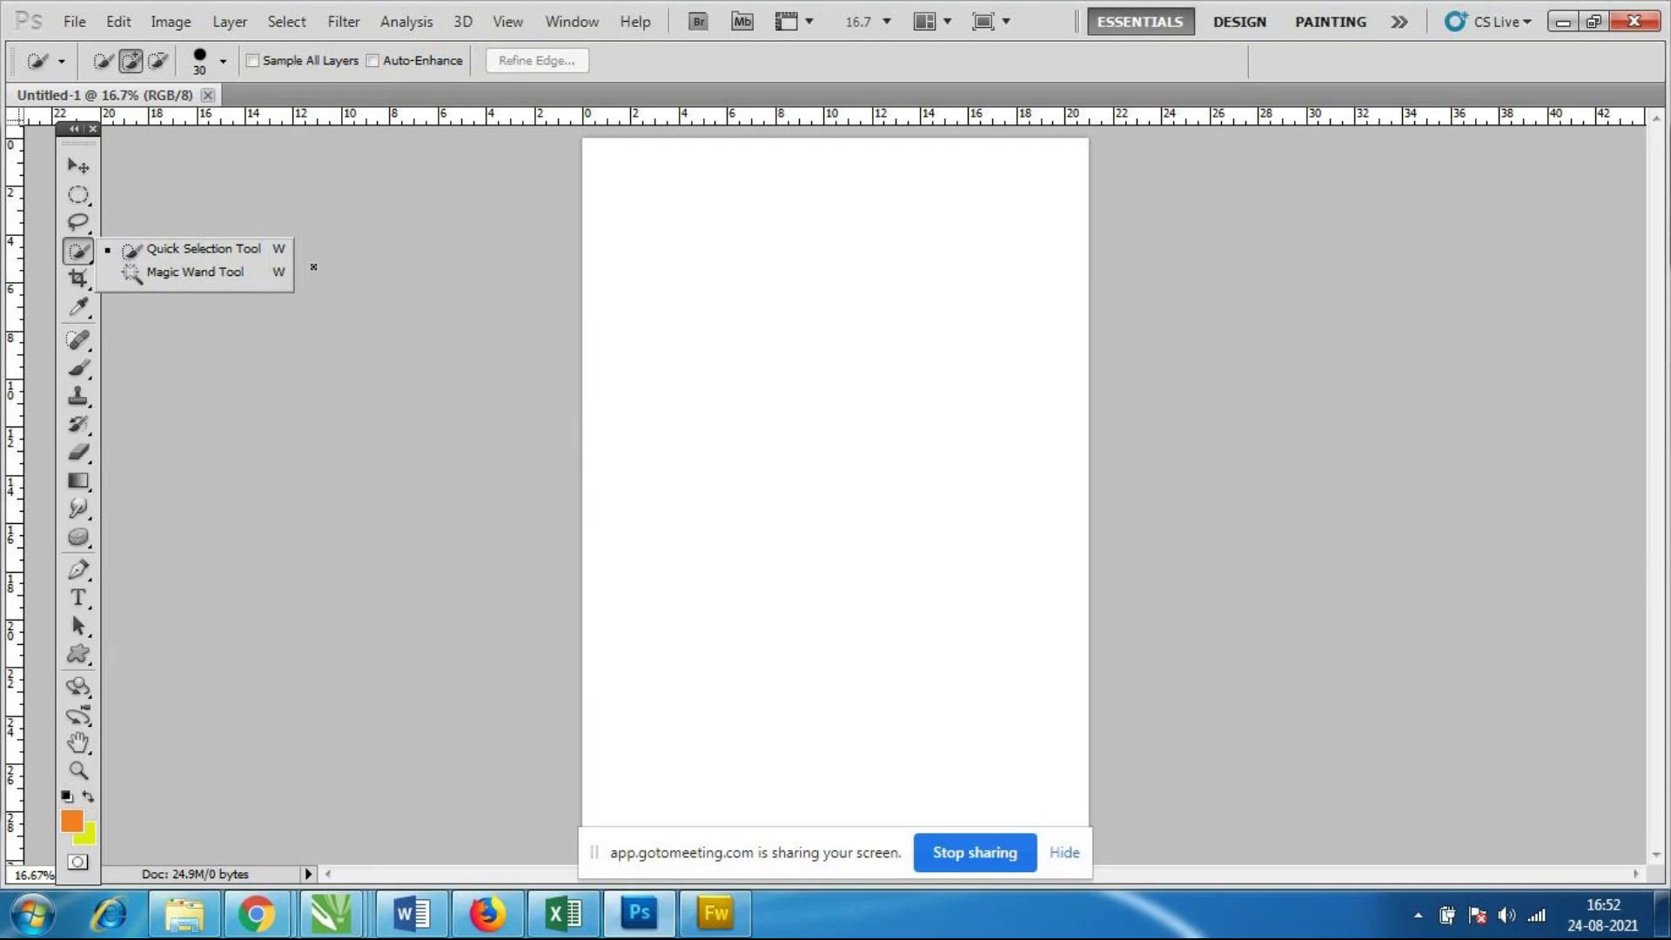
Select Crop, view its Slice and Slice Select variants, then pick the Eyedropper.
left_click(85, 280)
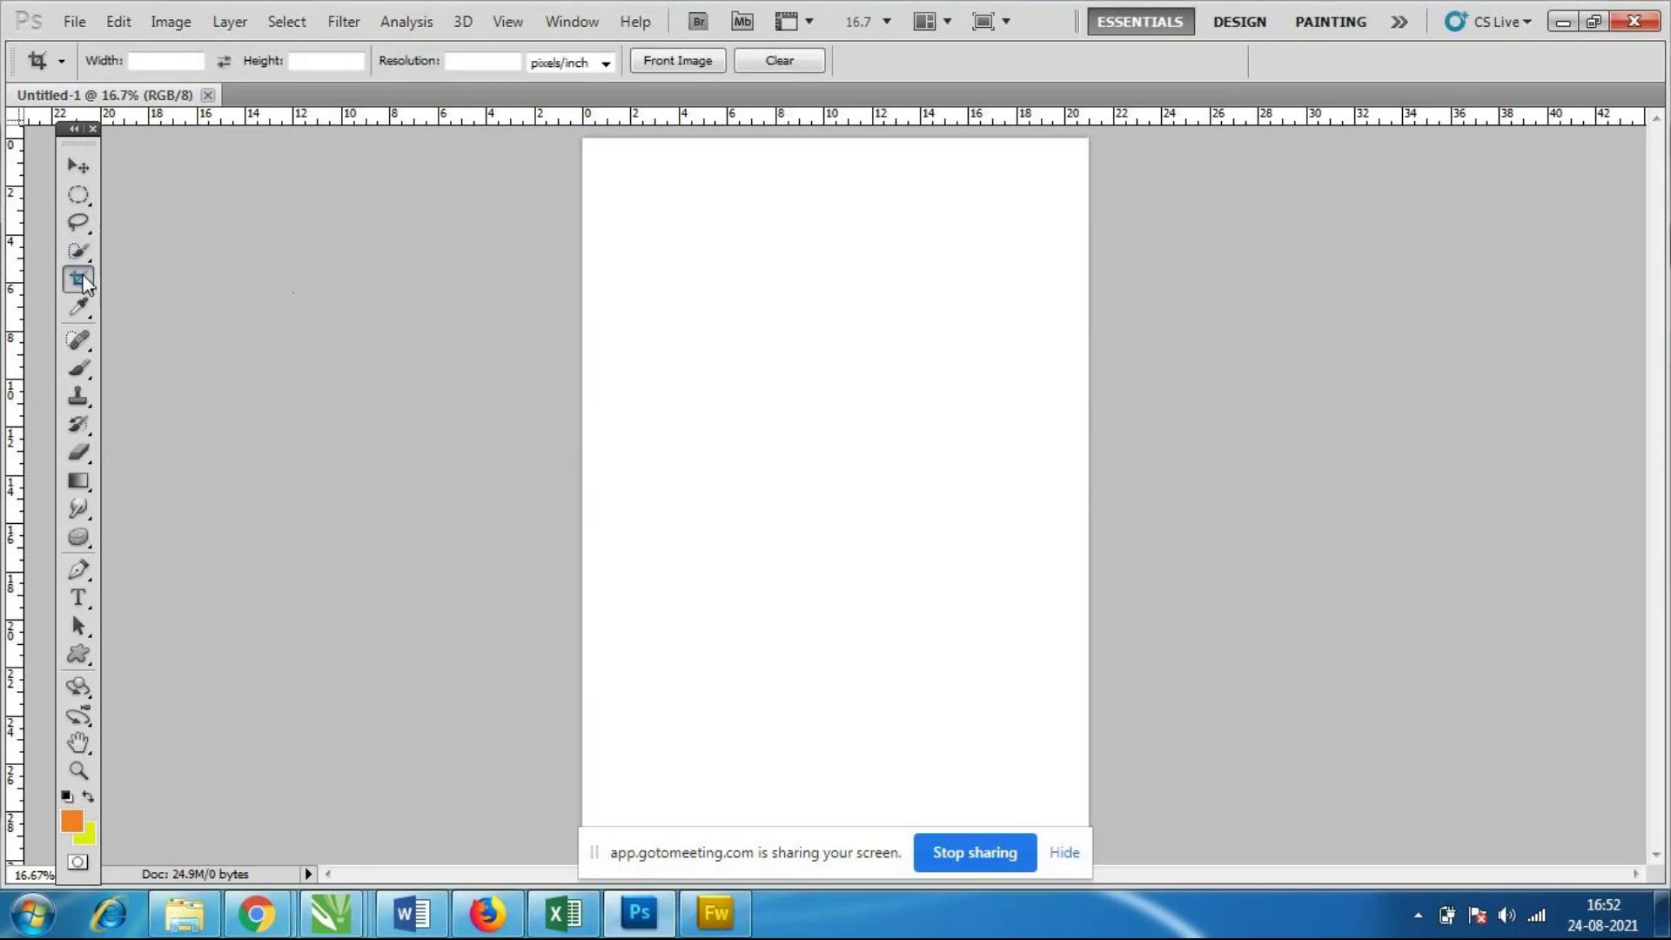
right_click(85, 280)
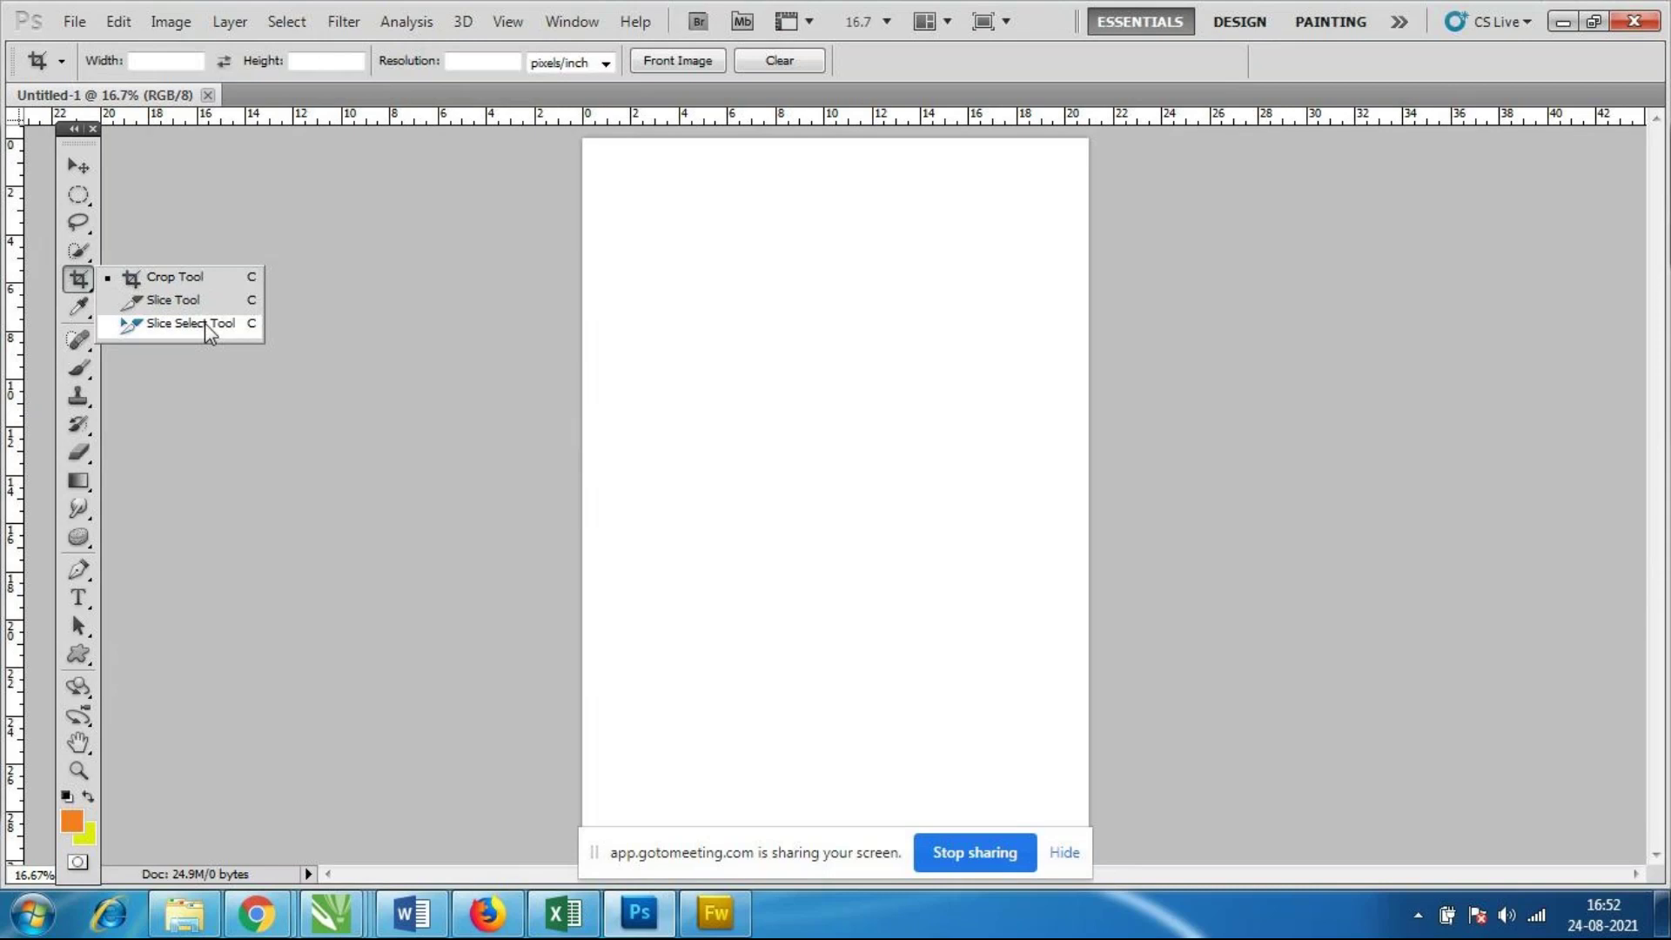
left_click(77, 319)
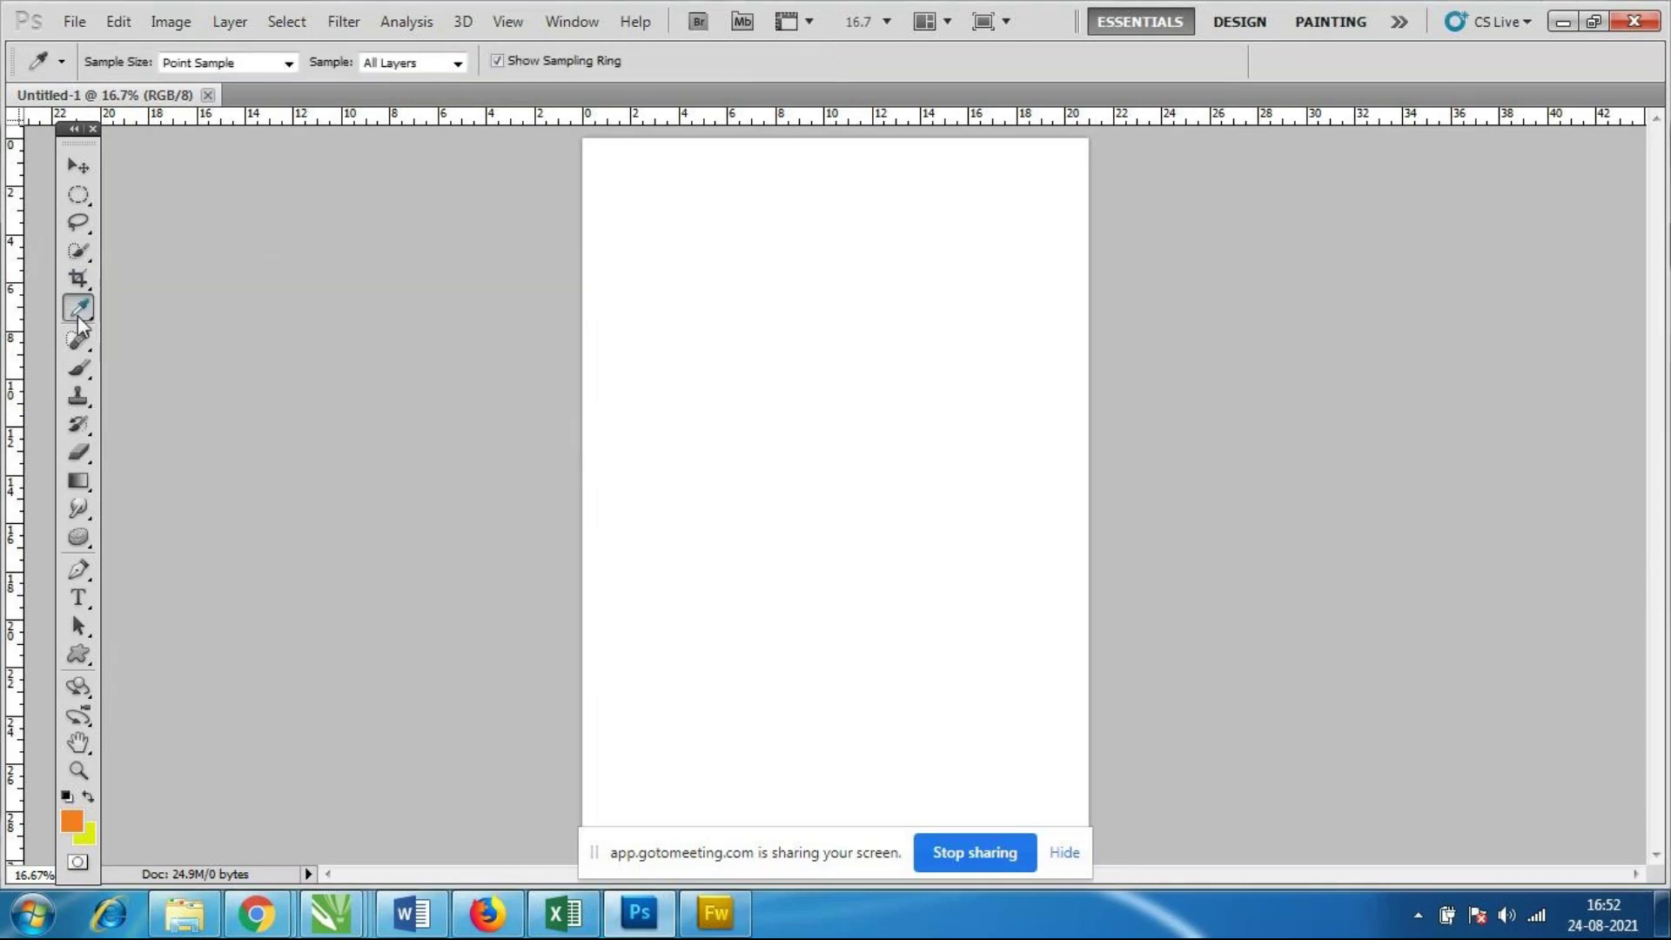
Show the Color Sampler, Ruler, Note and Count alternatives to the Eyedropper.
right_click(79, 321)
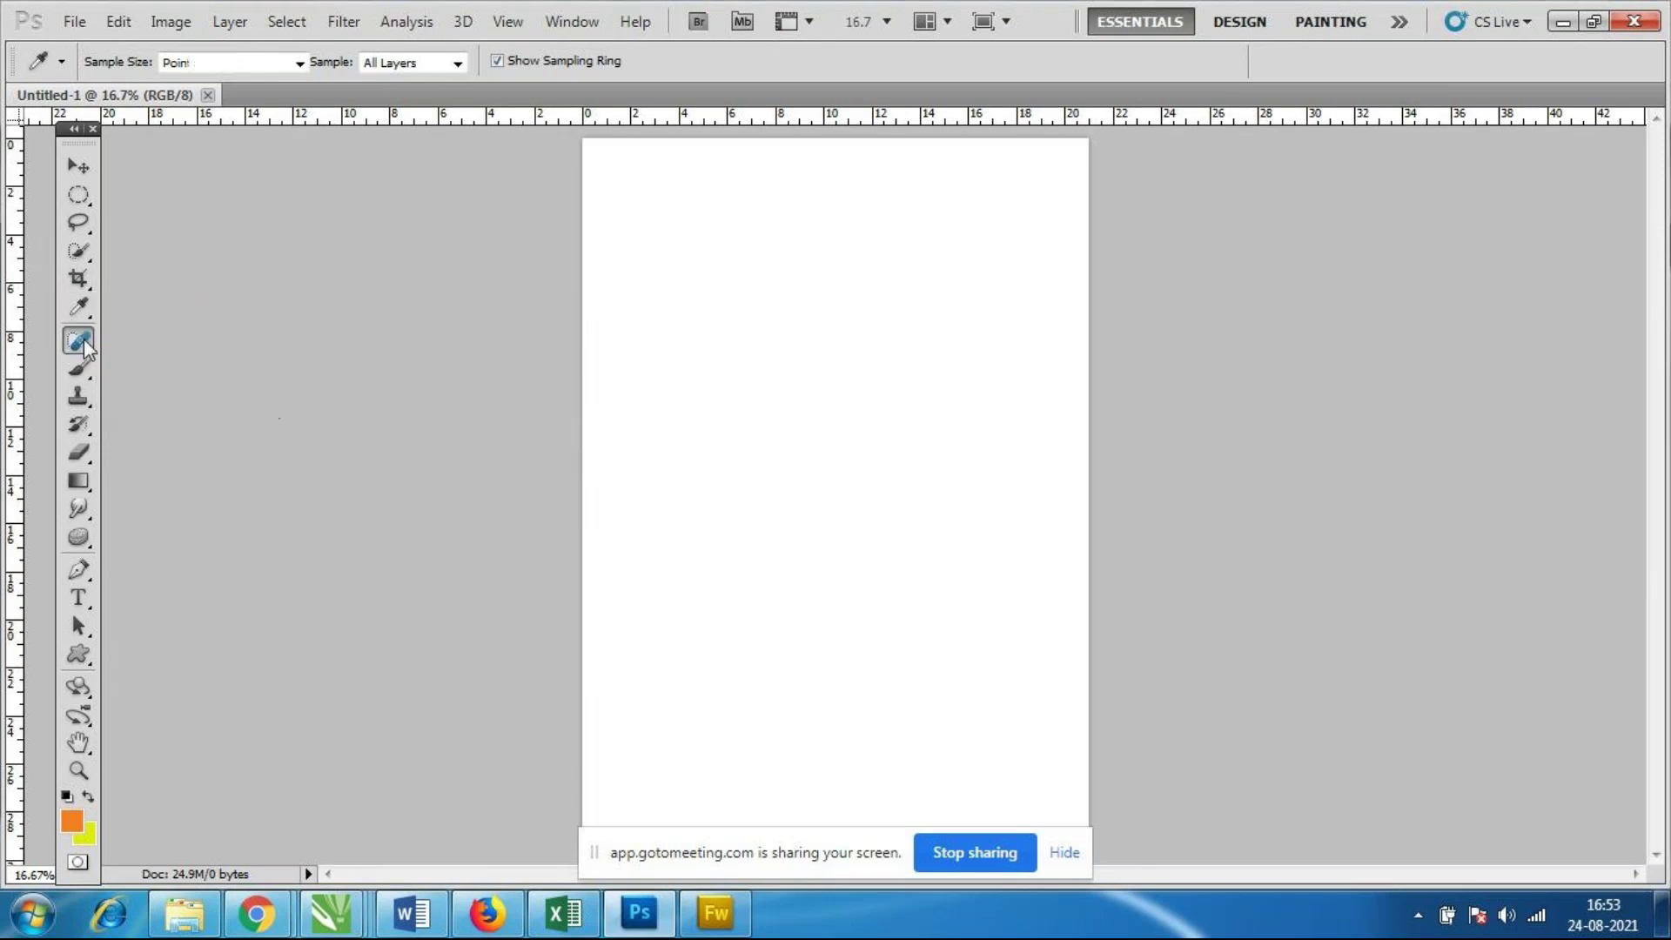
Select the Spot Healing Brush with Content-Aware repair.
left_click(82, 340)
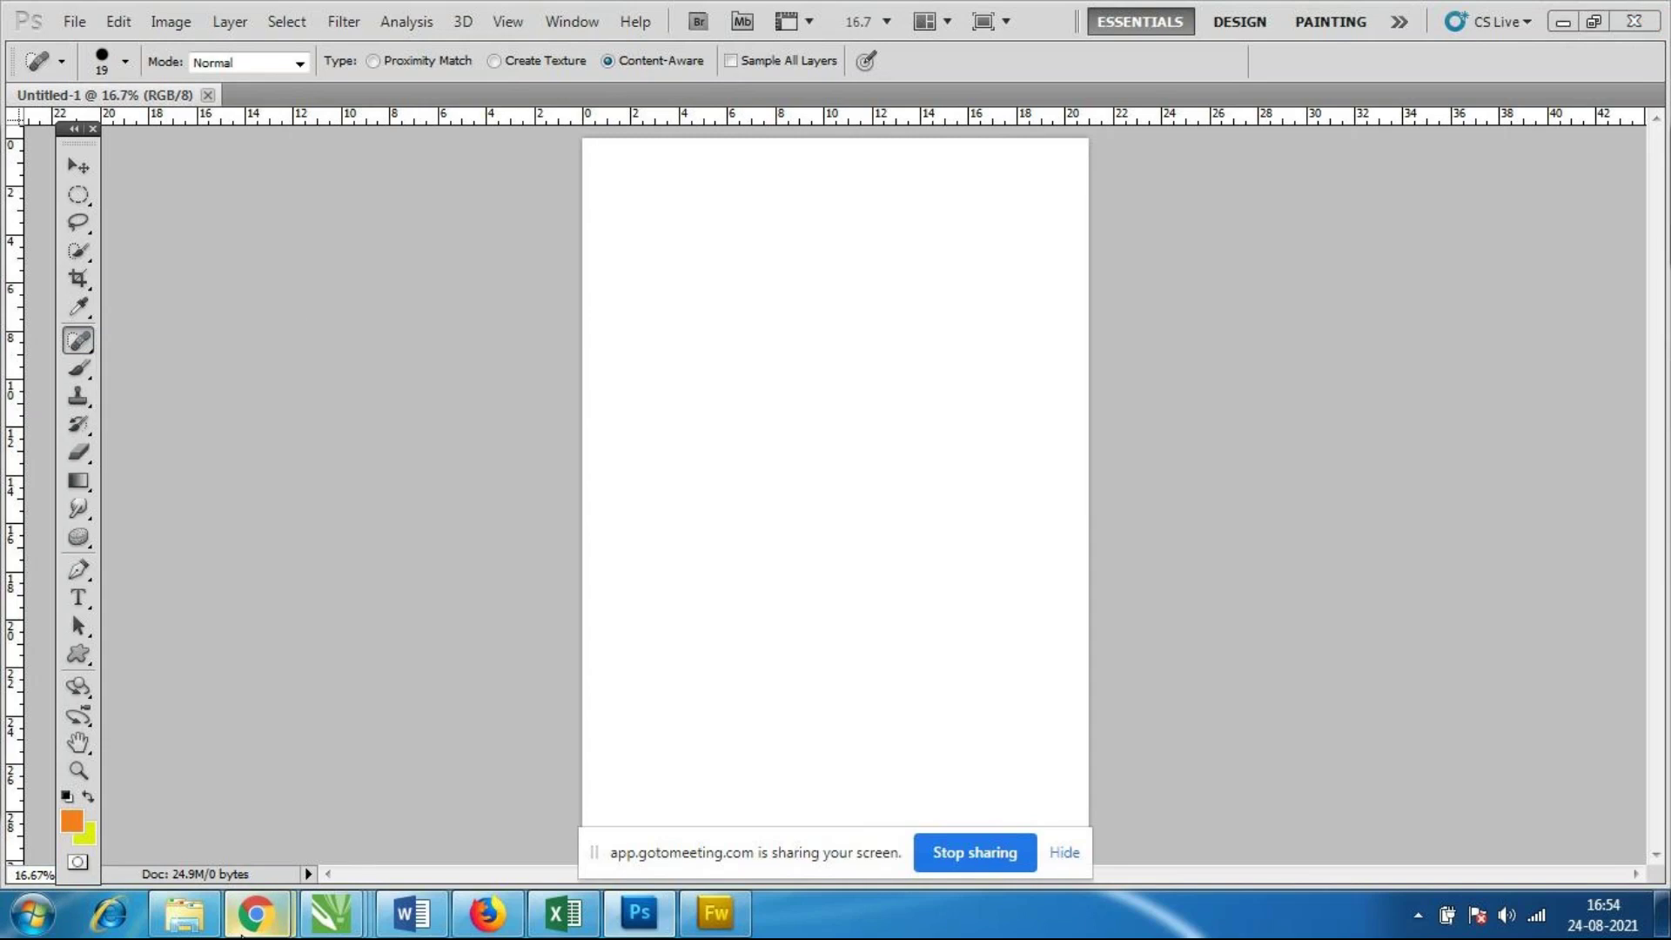
mouse_move(256, 914)
left_click(185, 822)
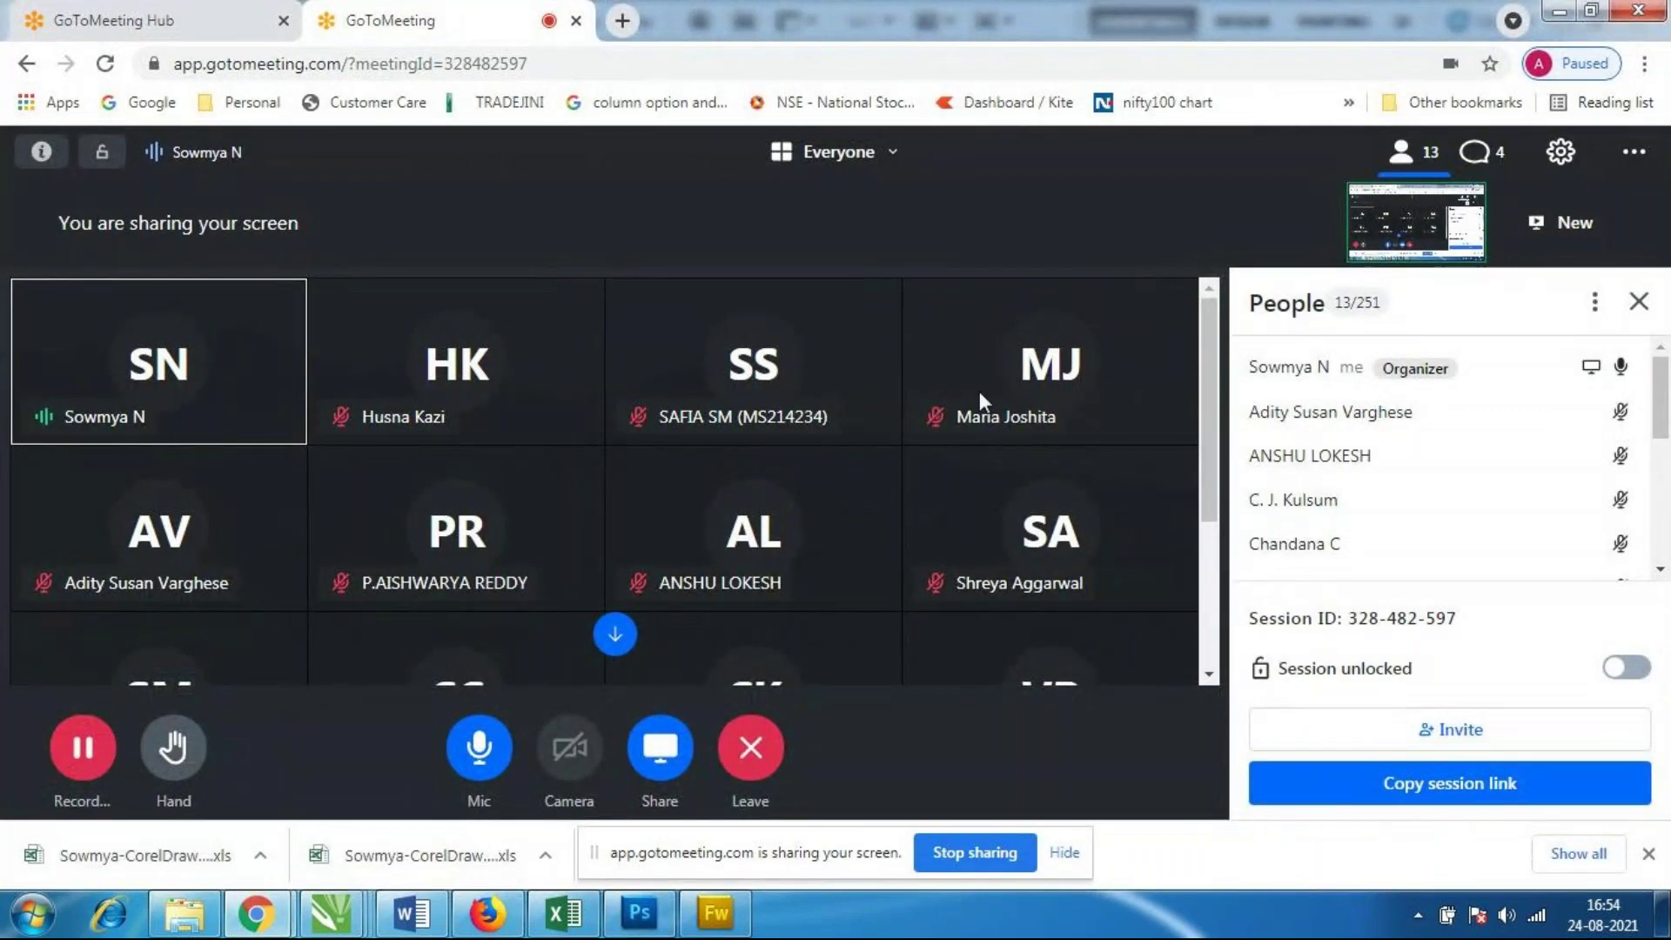
scroll(947, 386, "down", 2)
scroll(968, 382, "down", 1)
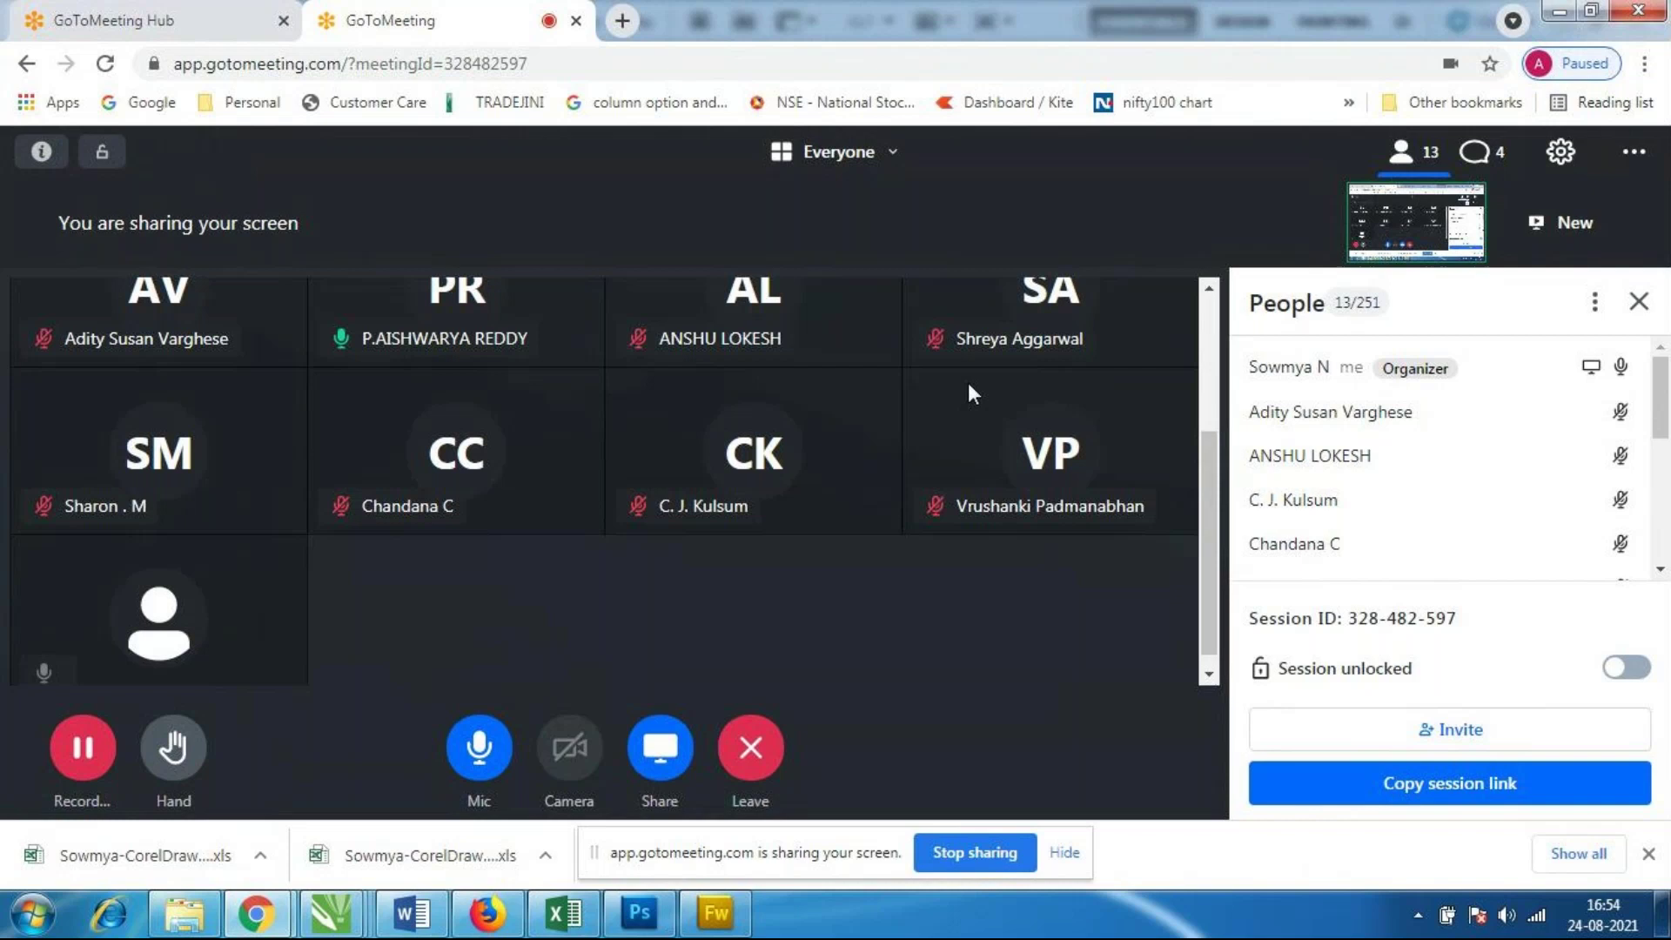
scroll(968, 388, "up", 3)
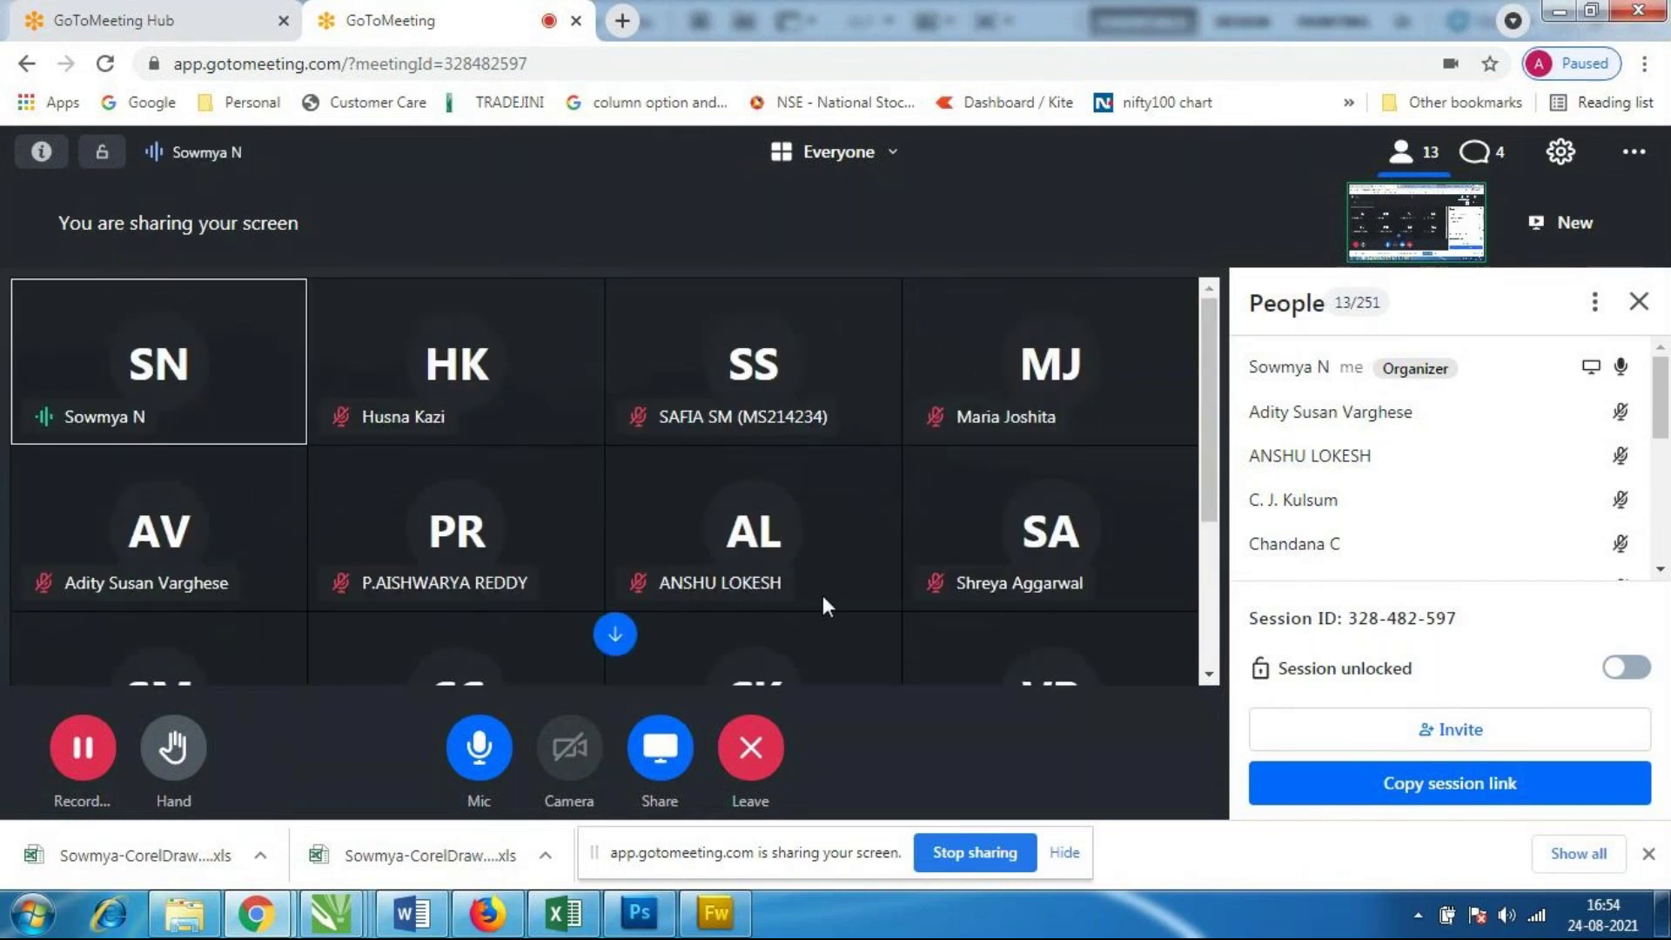
left_click(640, 912)
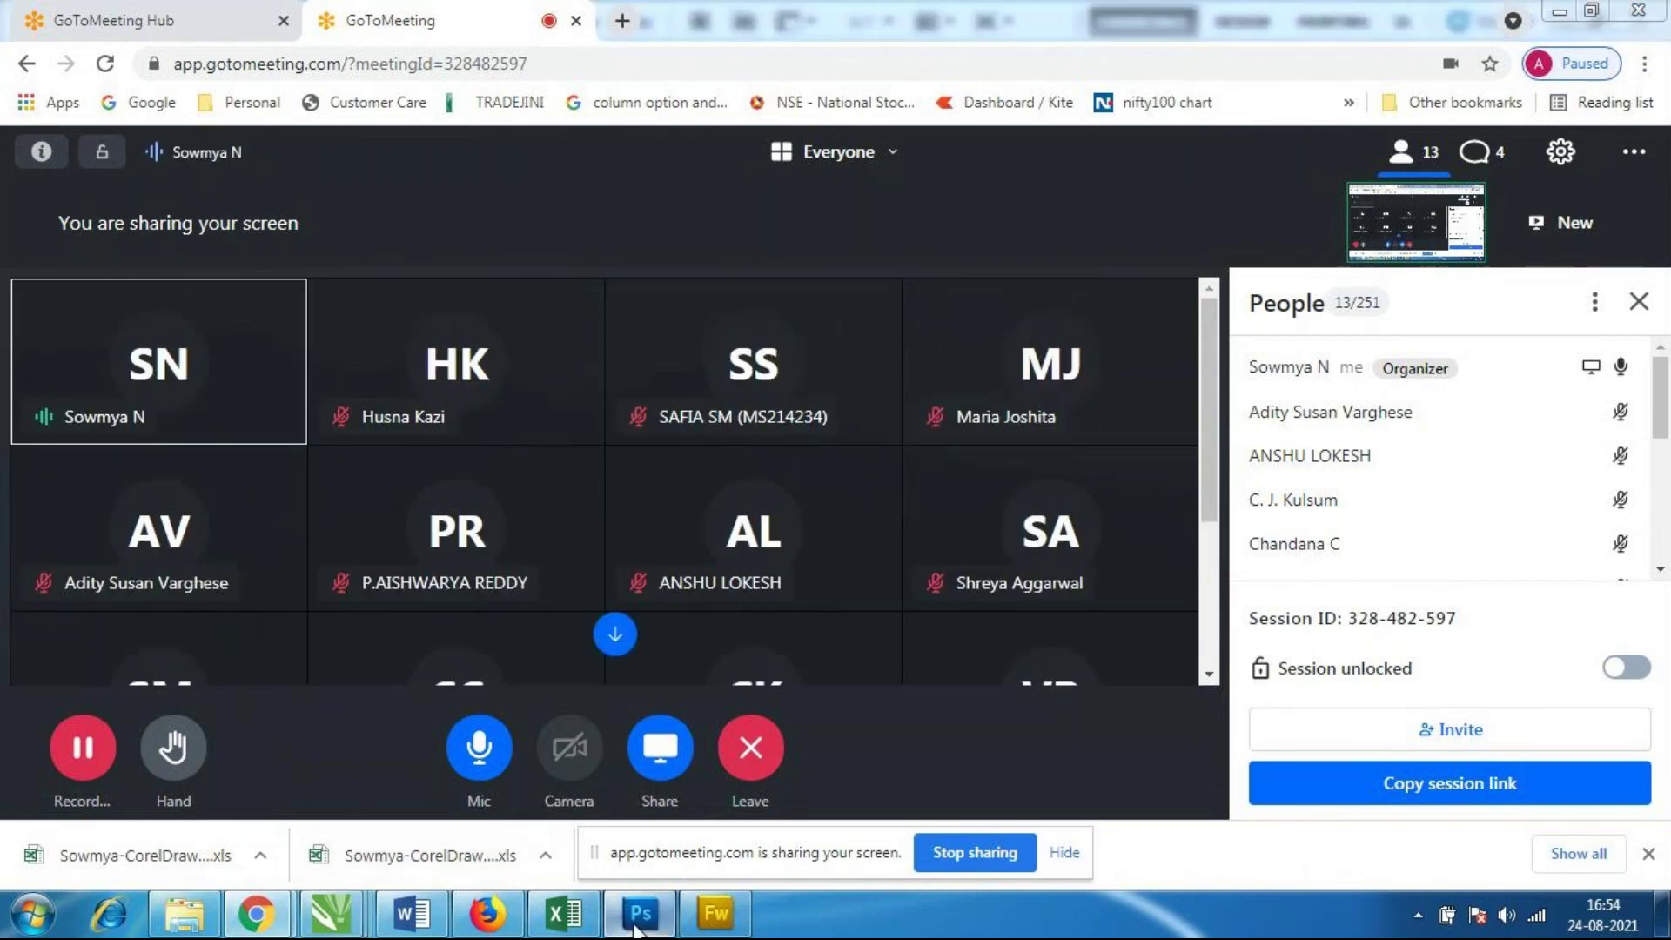
right_click(74, 348)
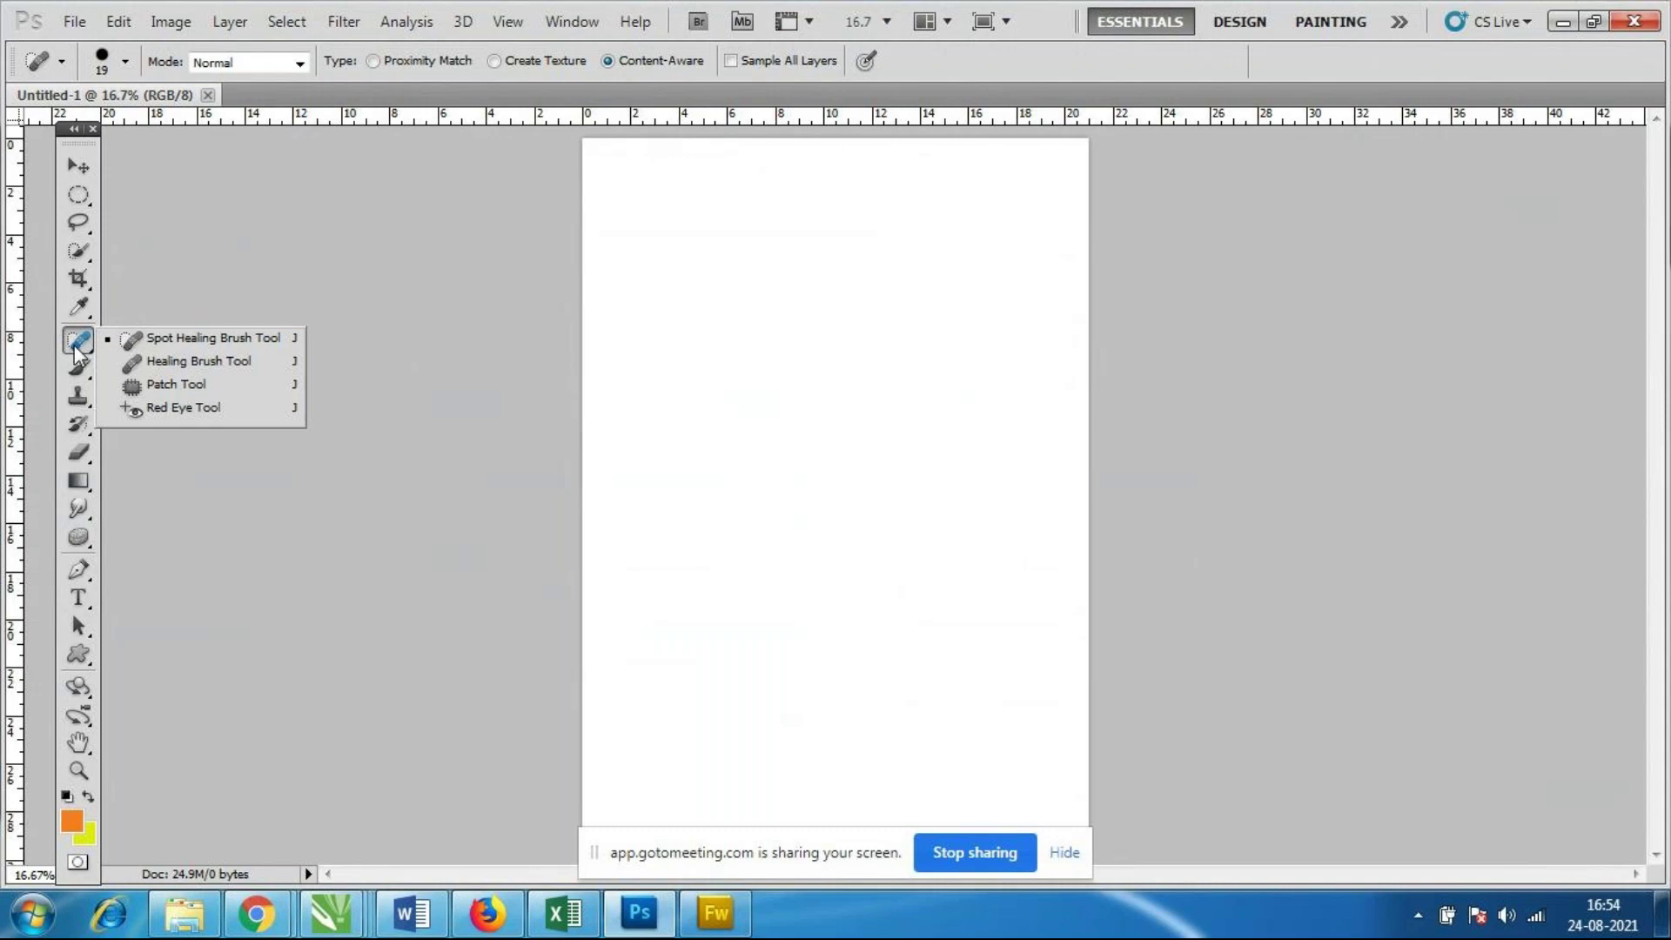
View the Brush, Pencil and Mixer Brush variants, then try Clone Stamp and History Brush.
left_click(78, 368)
right_click(103, 373)
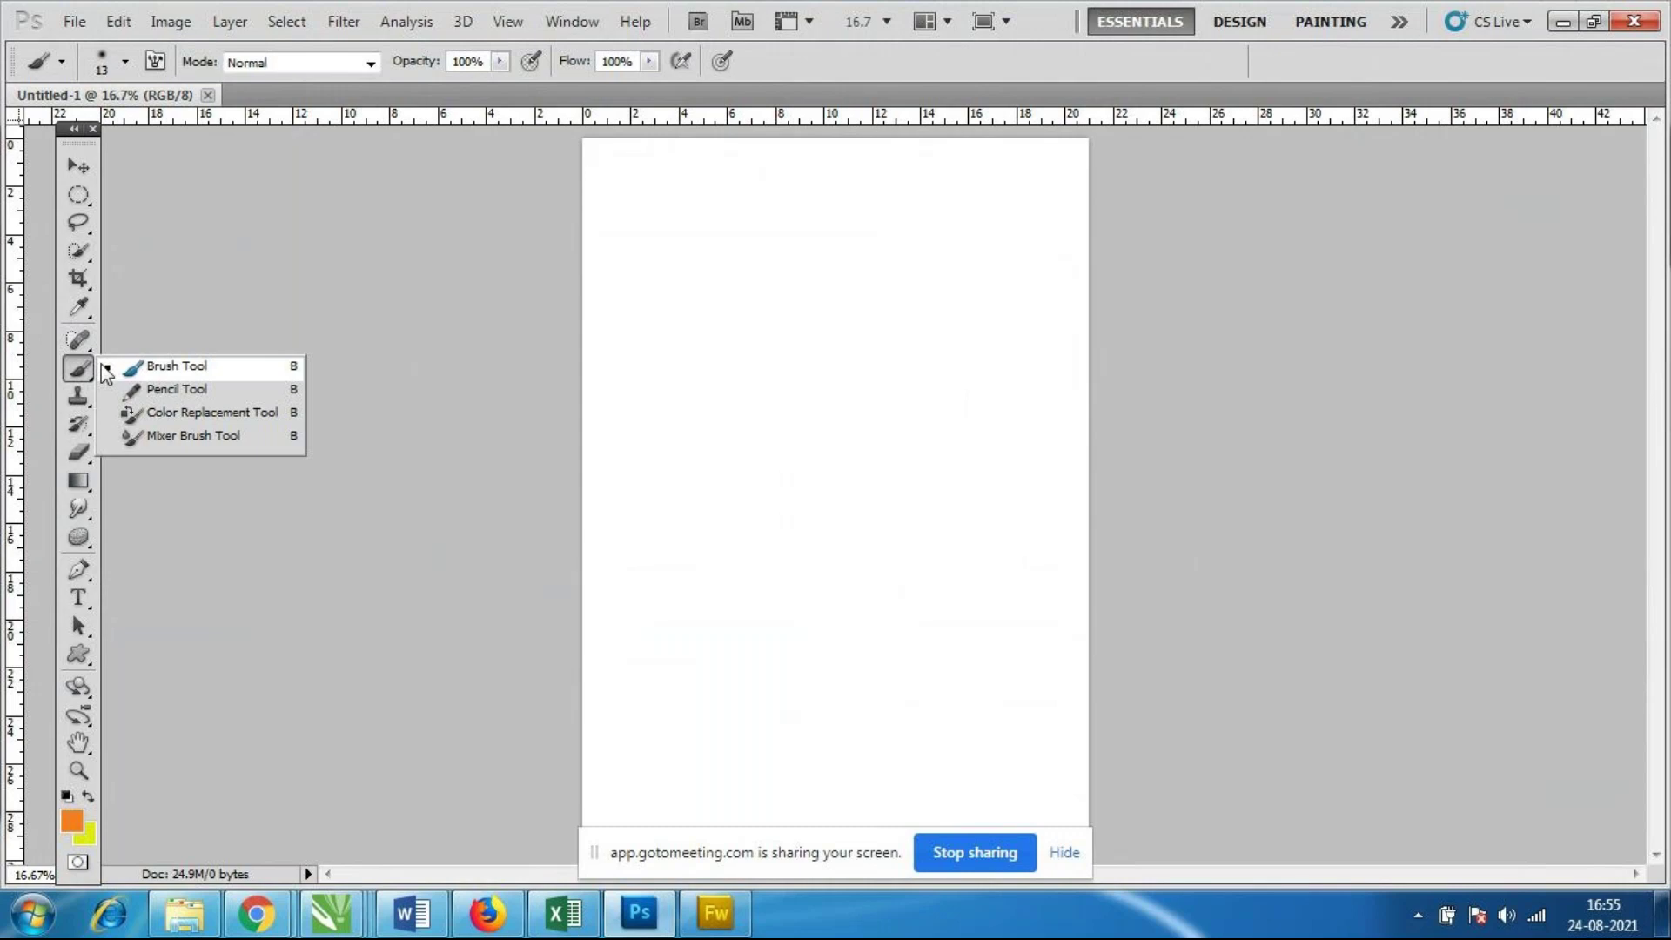
left_click(83, 397)
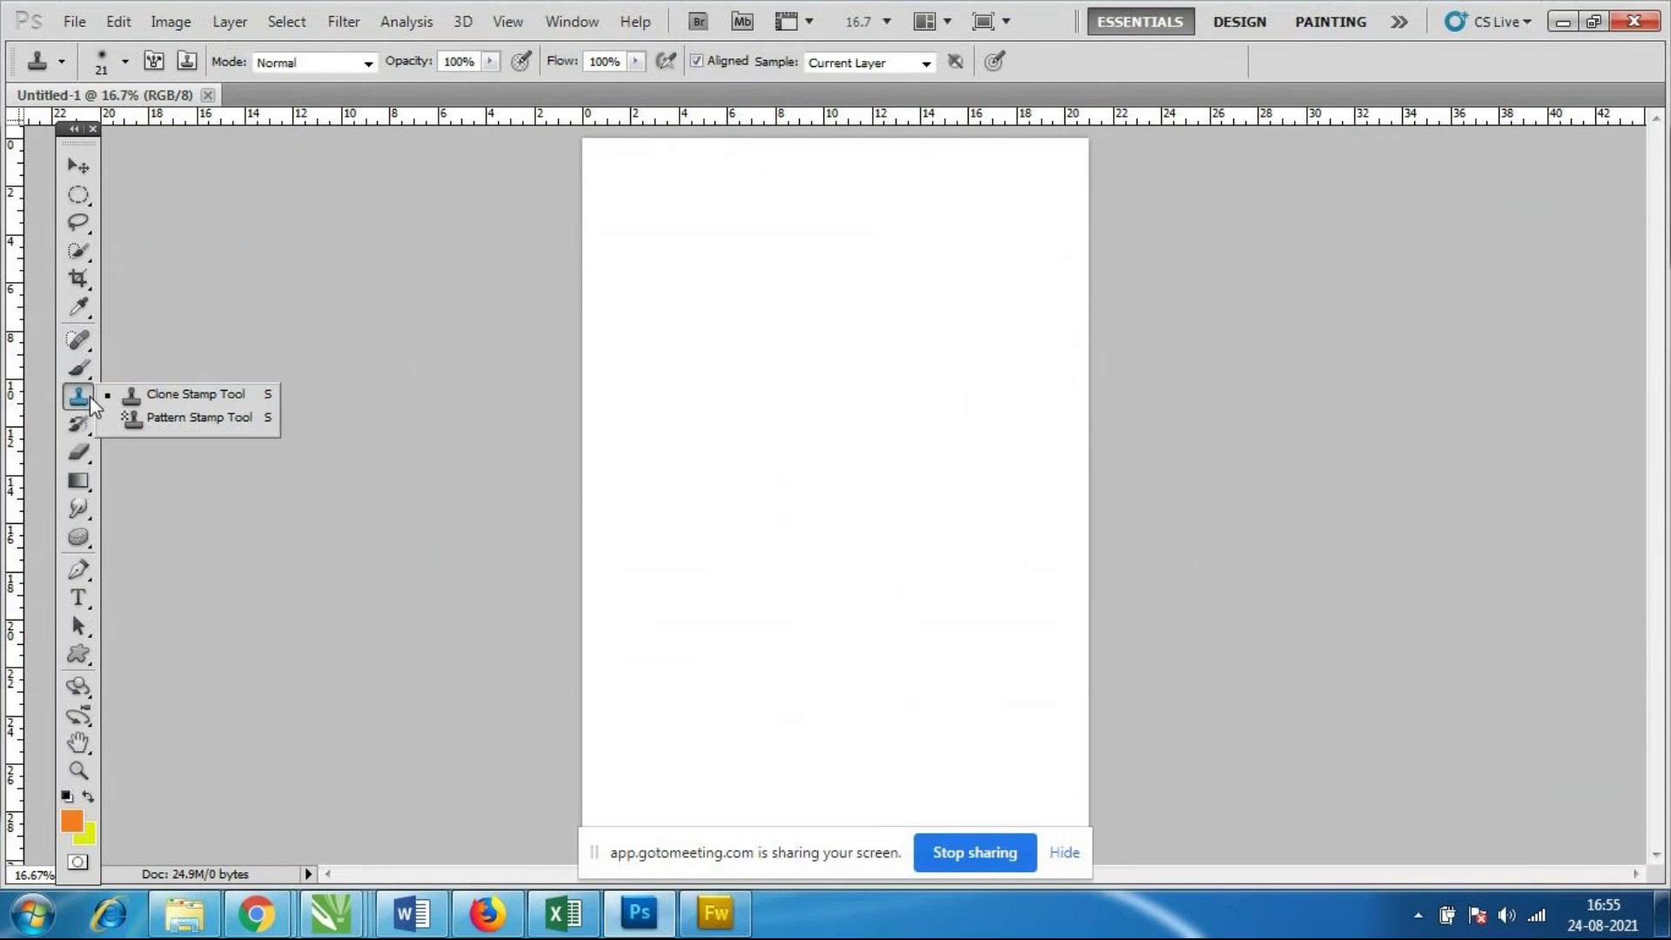
left_click(78, 427)
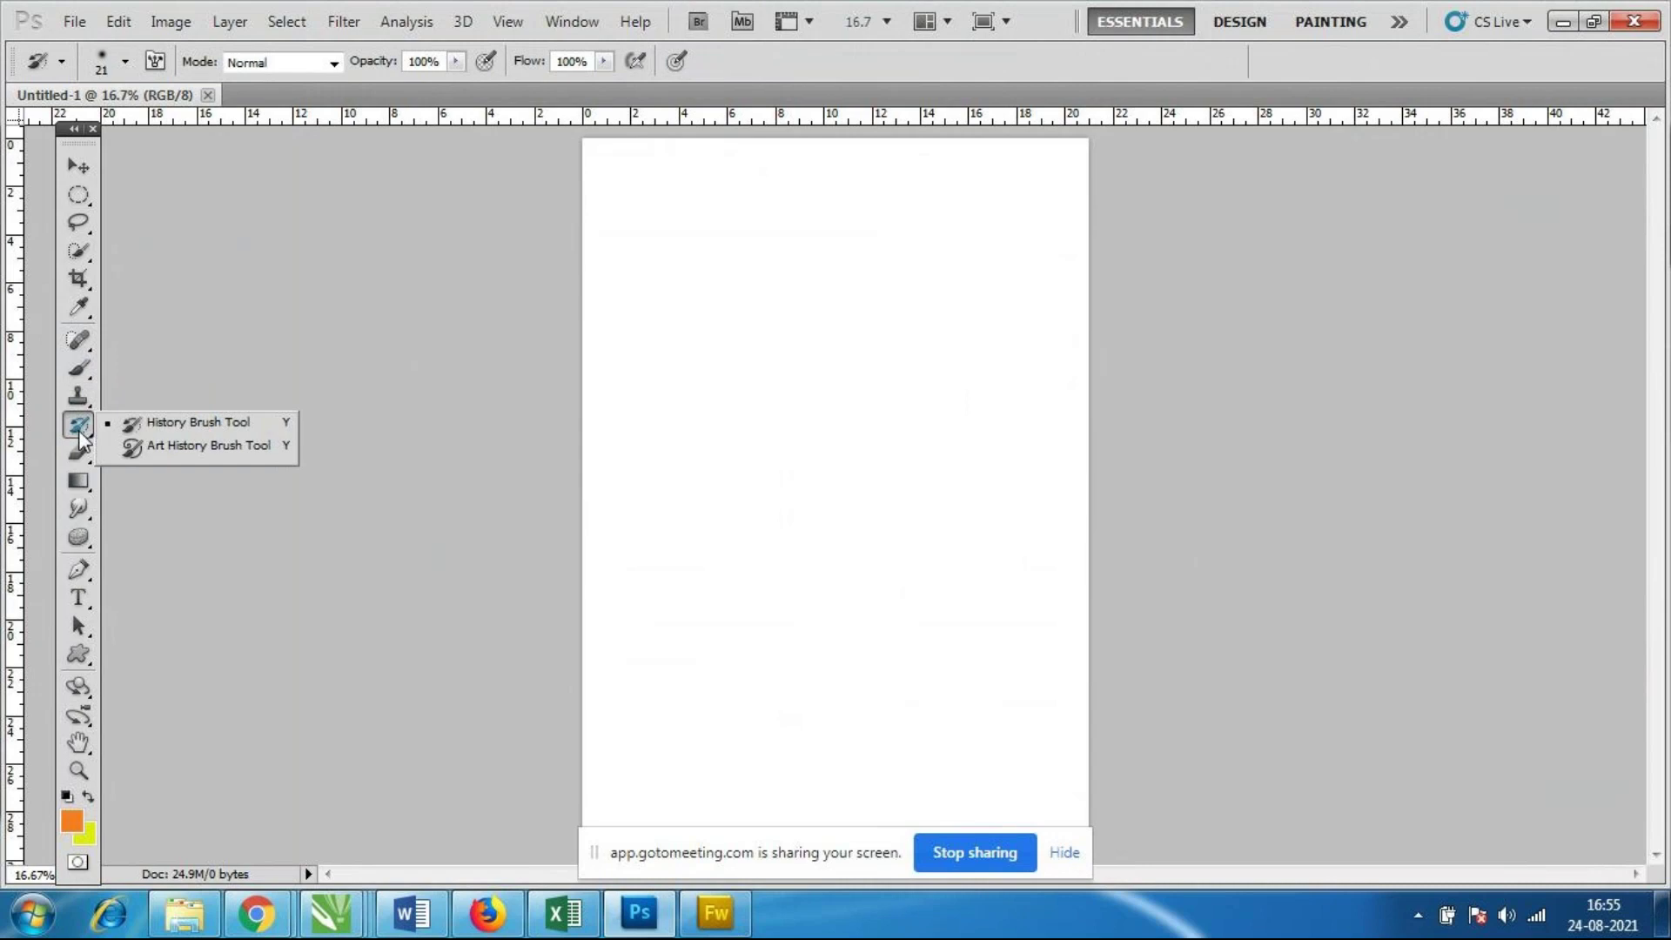
Toggle Clone Stamp and History Brush, view the Eraser variants, then select the Gradient tool.
left_click(78, 397)
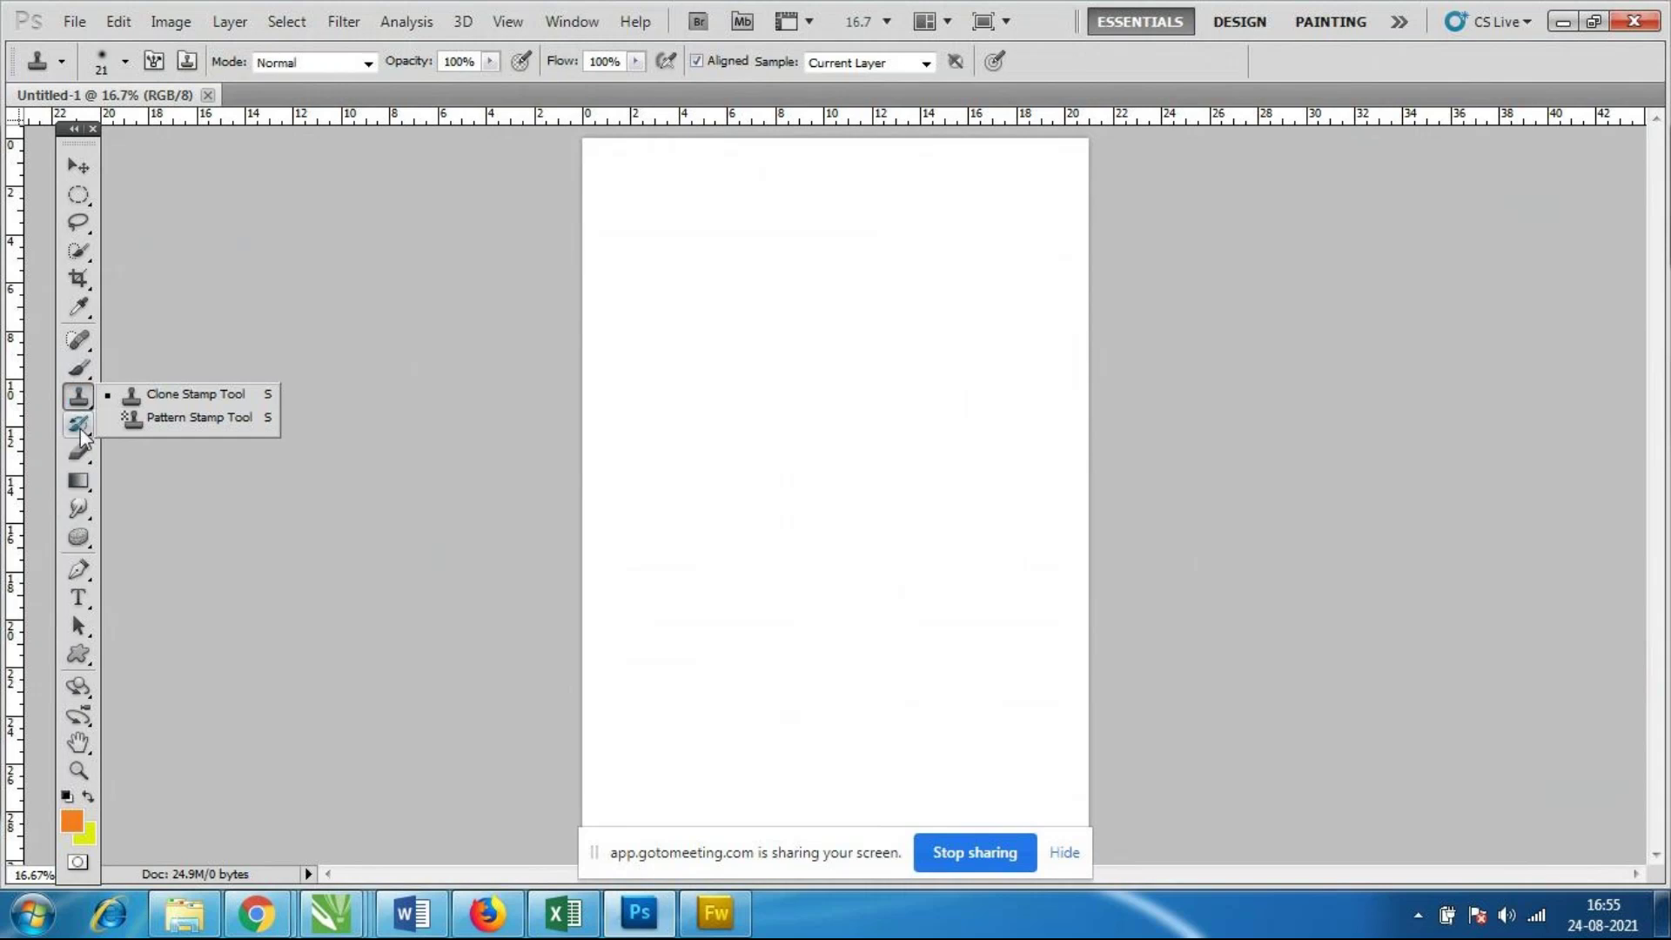
left_click(80, 430)
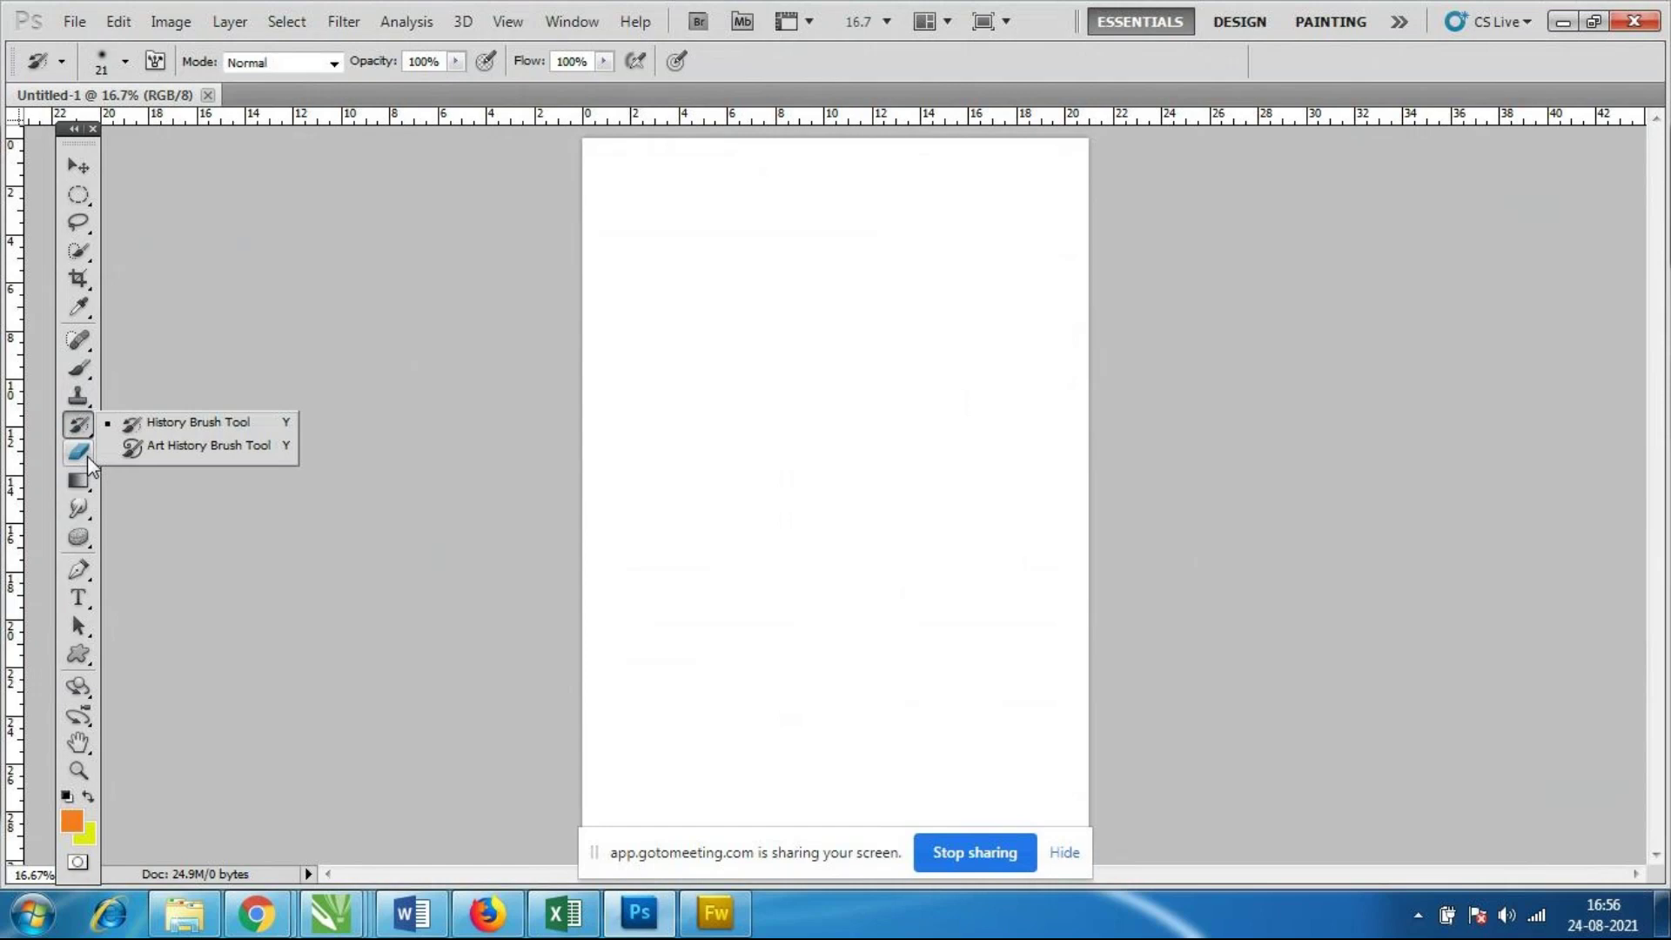
left_click(88, 460)
right_click(88, 459)
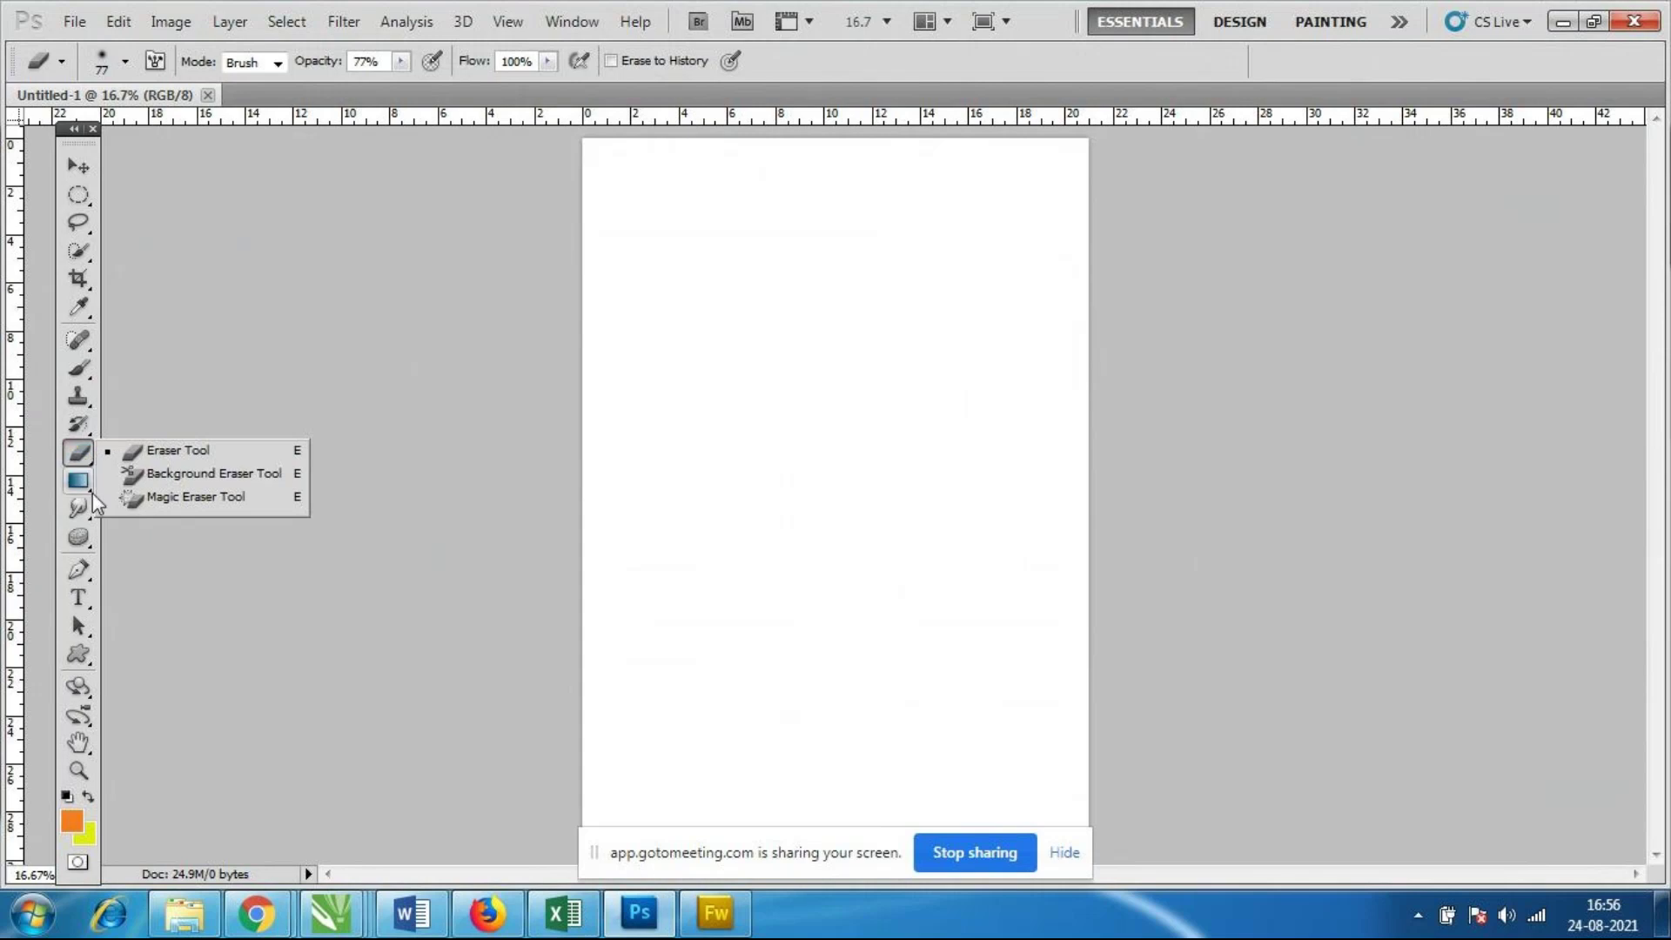
left_click(93, 493)
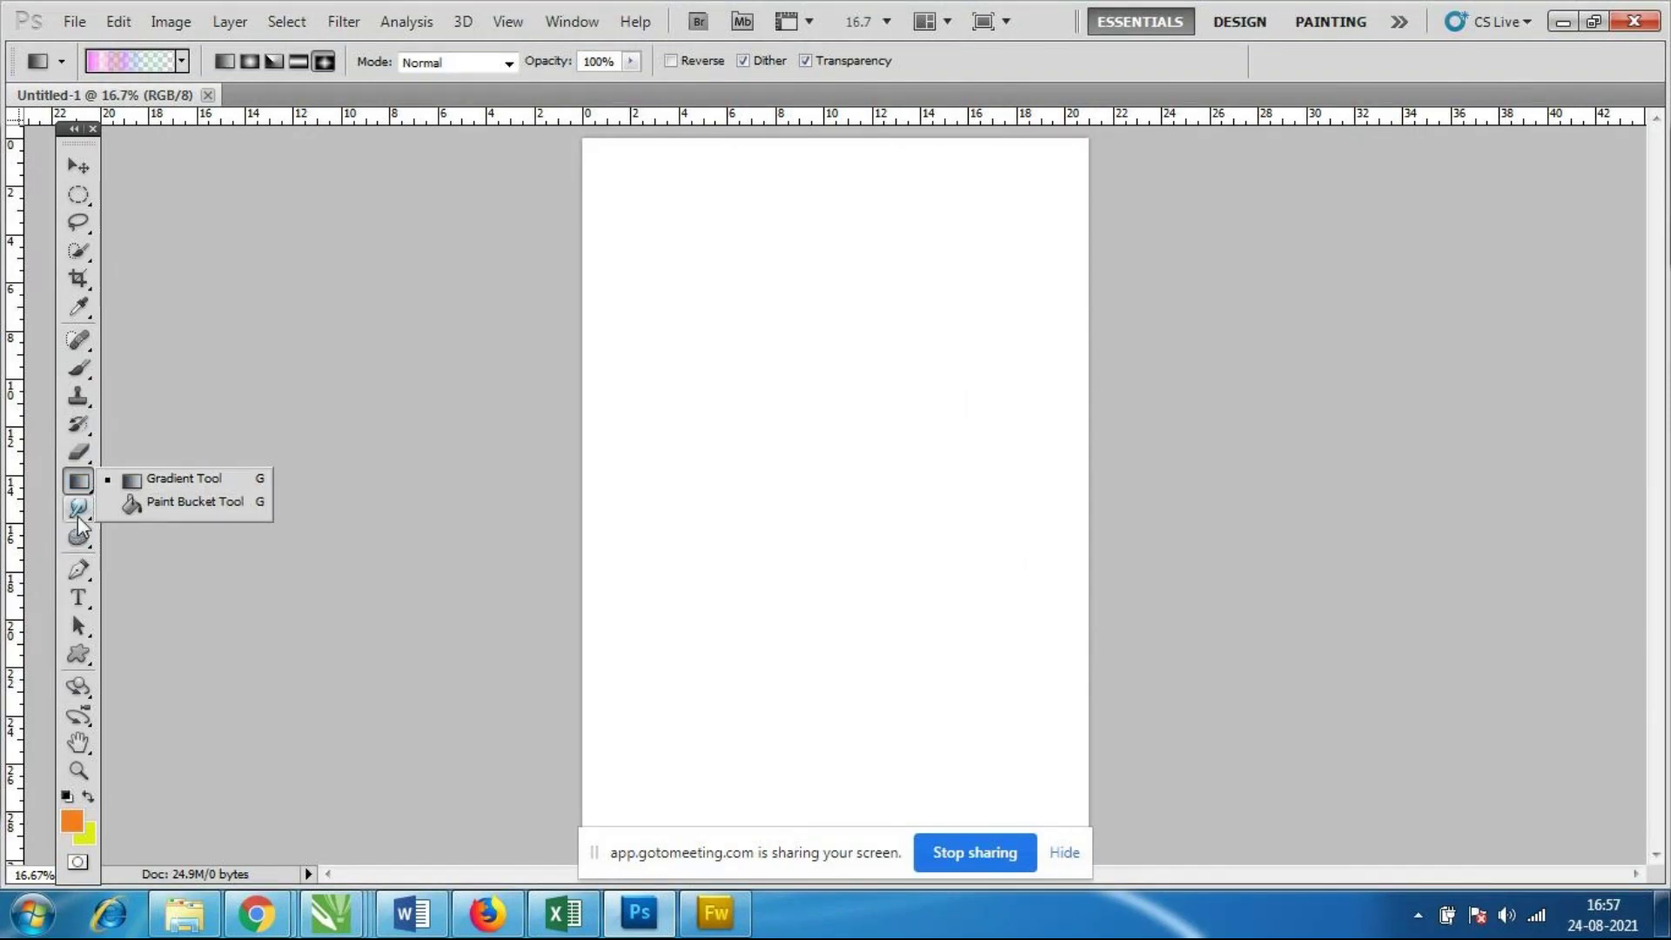
Pick the Smudge tool, then switch to the Sponge tool set to Desaturate at 50% flow.
left_click(78, 511)
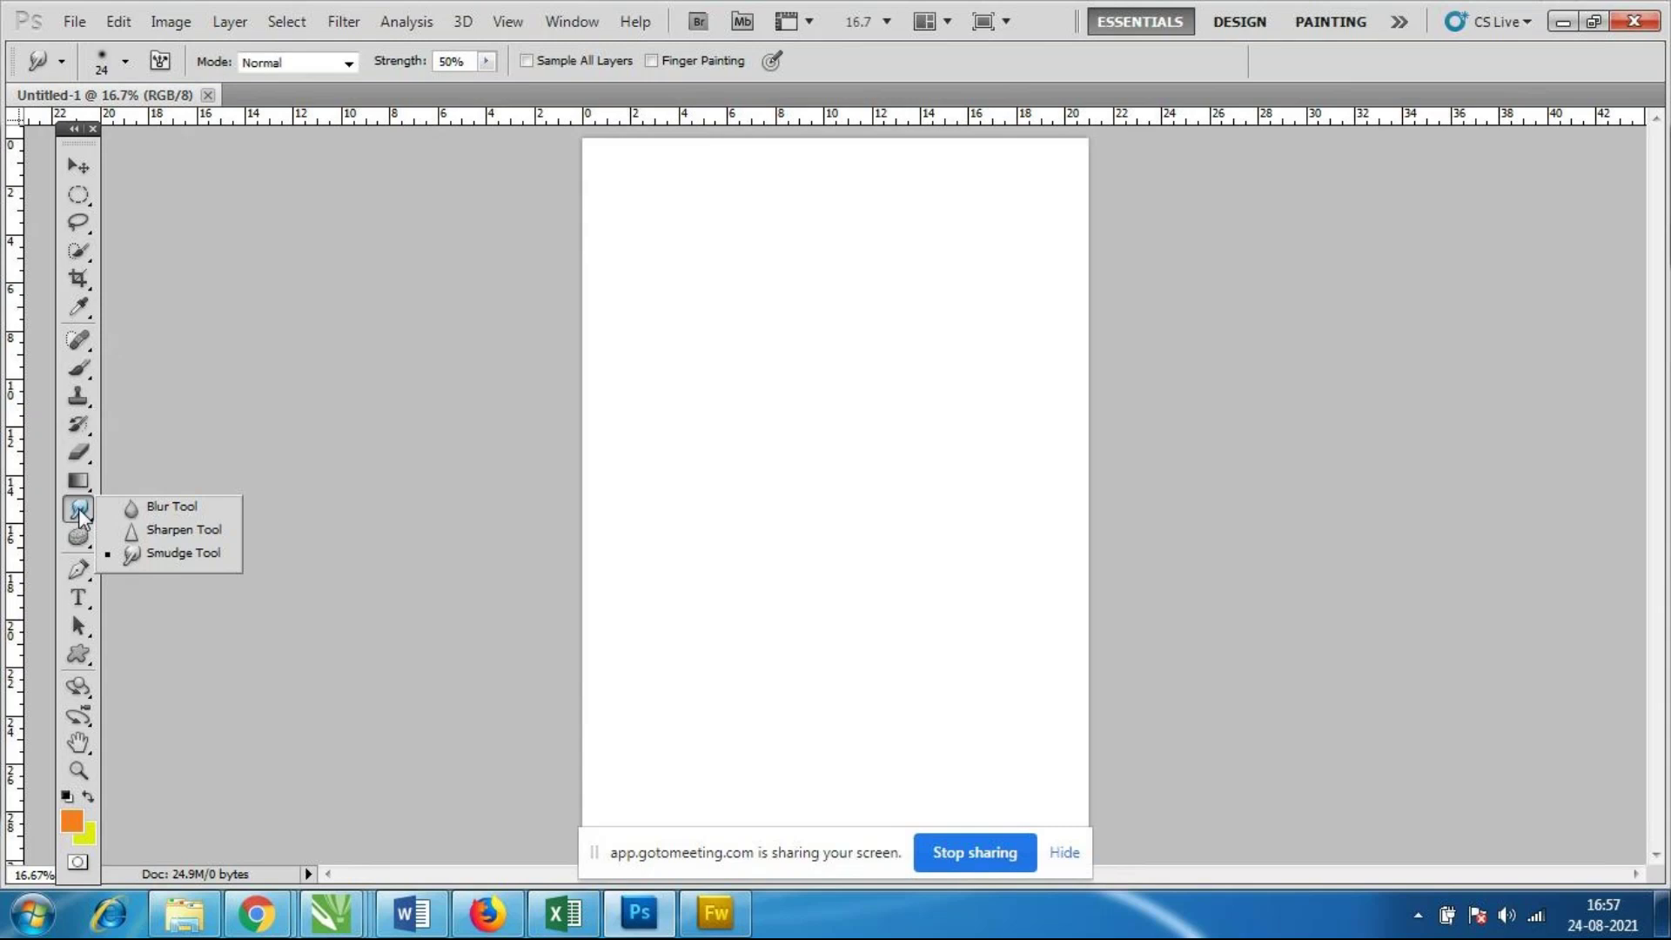
left_click(78, 537)
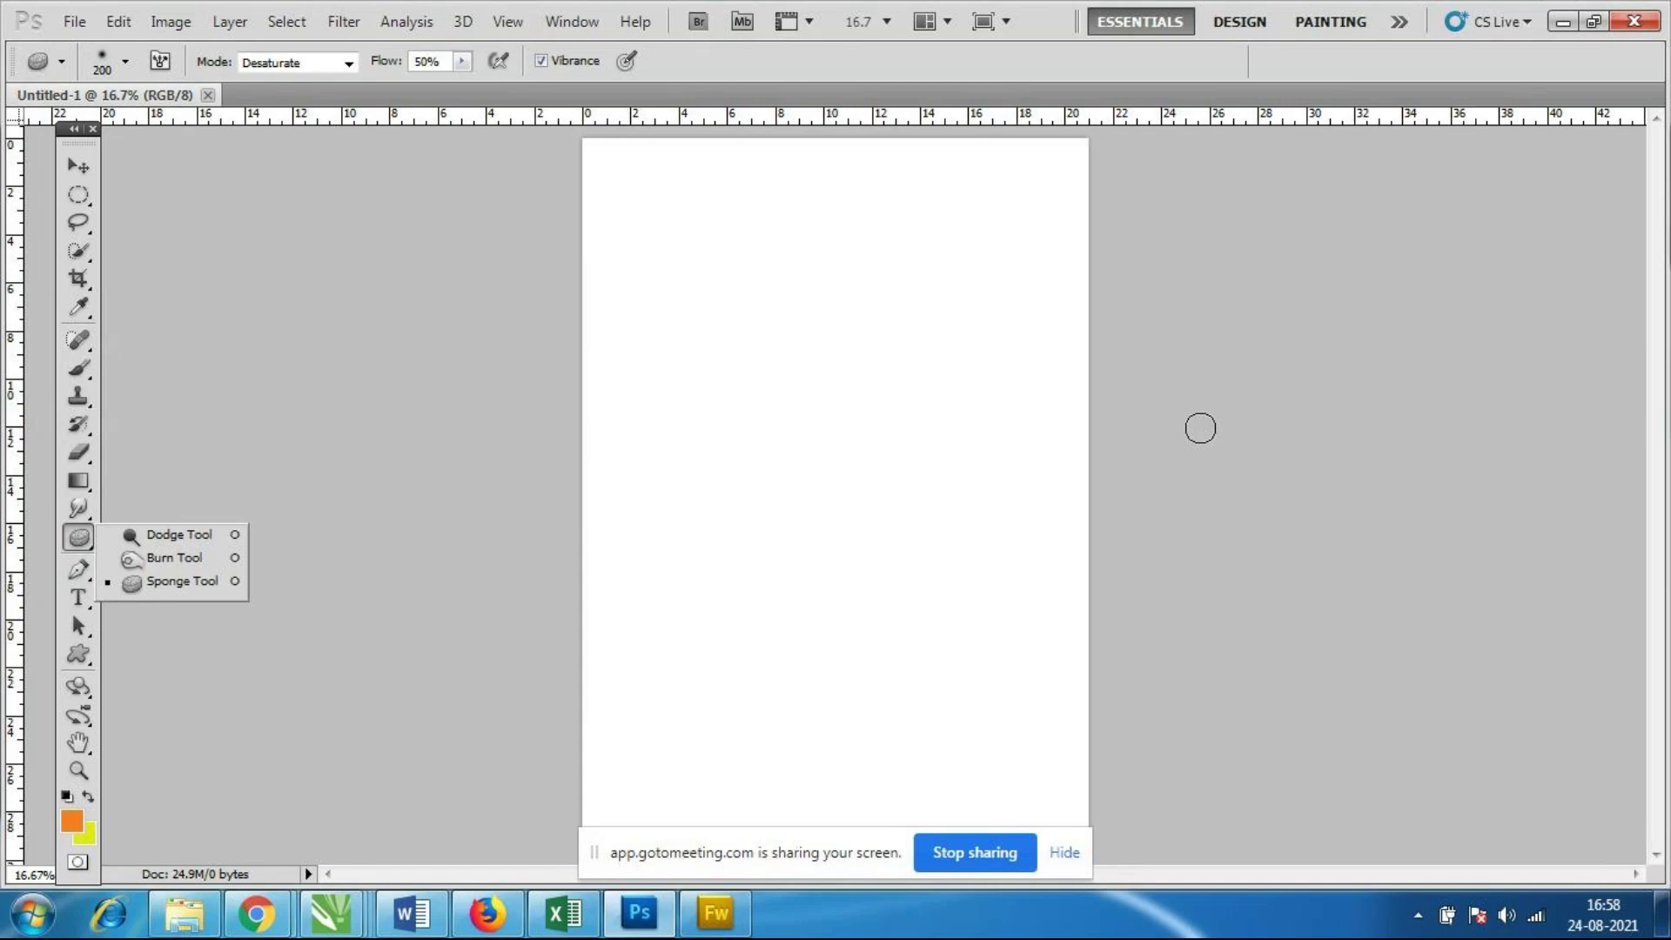
Cycle through the Smudge and Sponge tools and their Dodge/Burn variants, then activate the Pen tool.
left_click(72, 512)
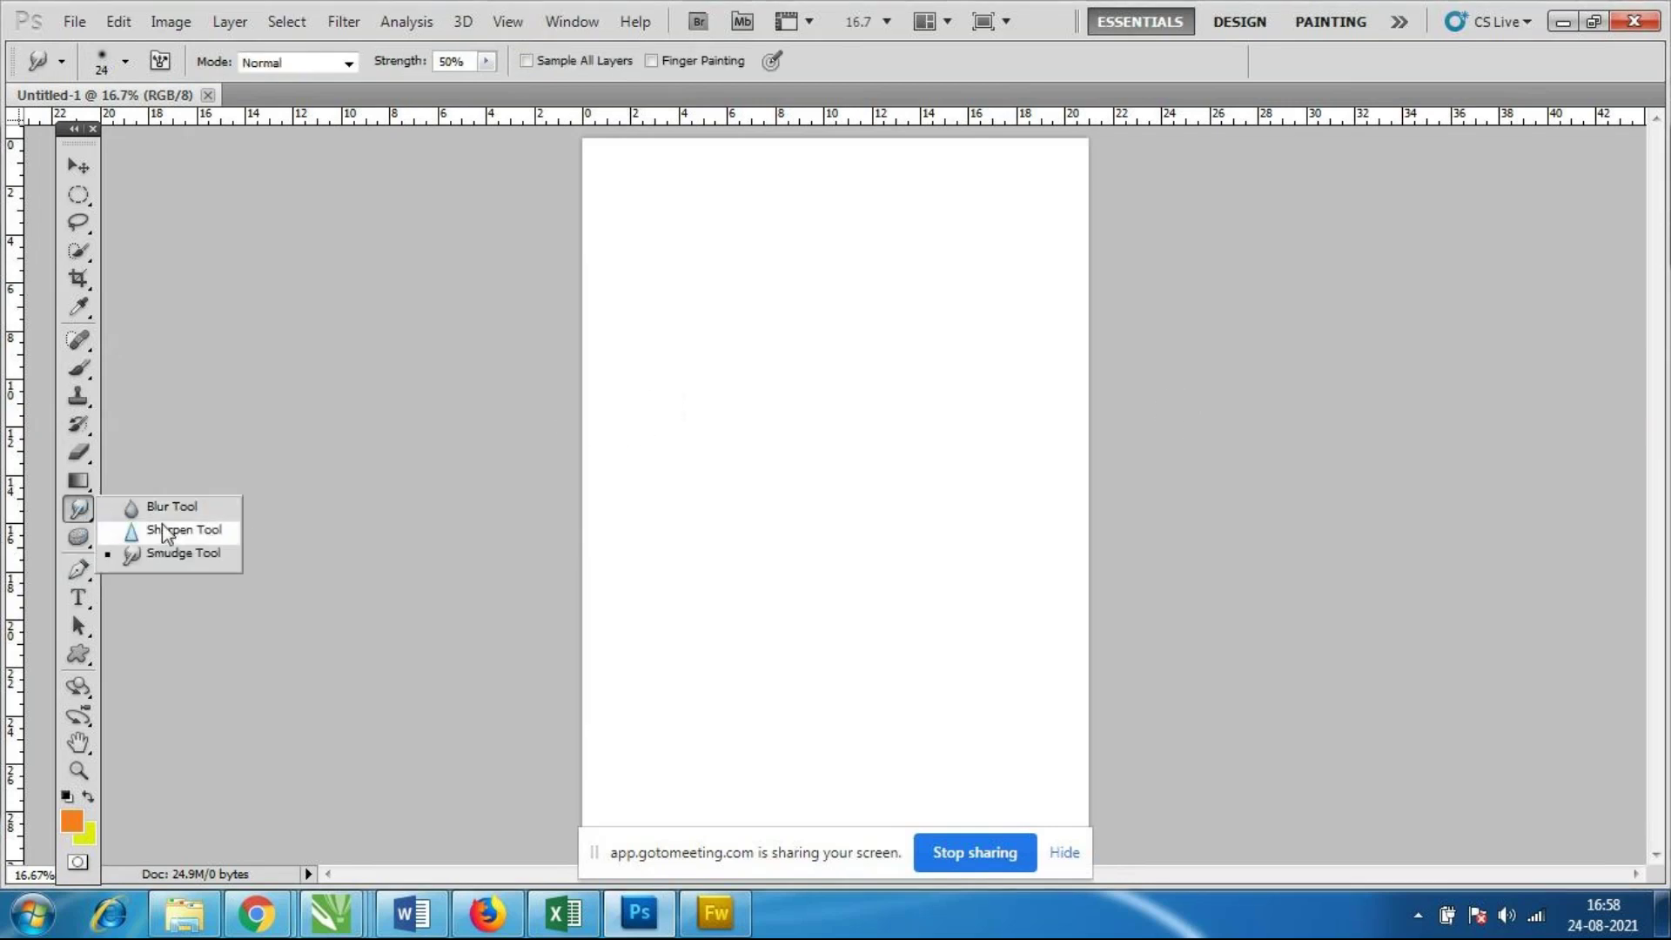
left_click(80, 538)
right_click(81, 538)
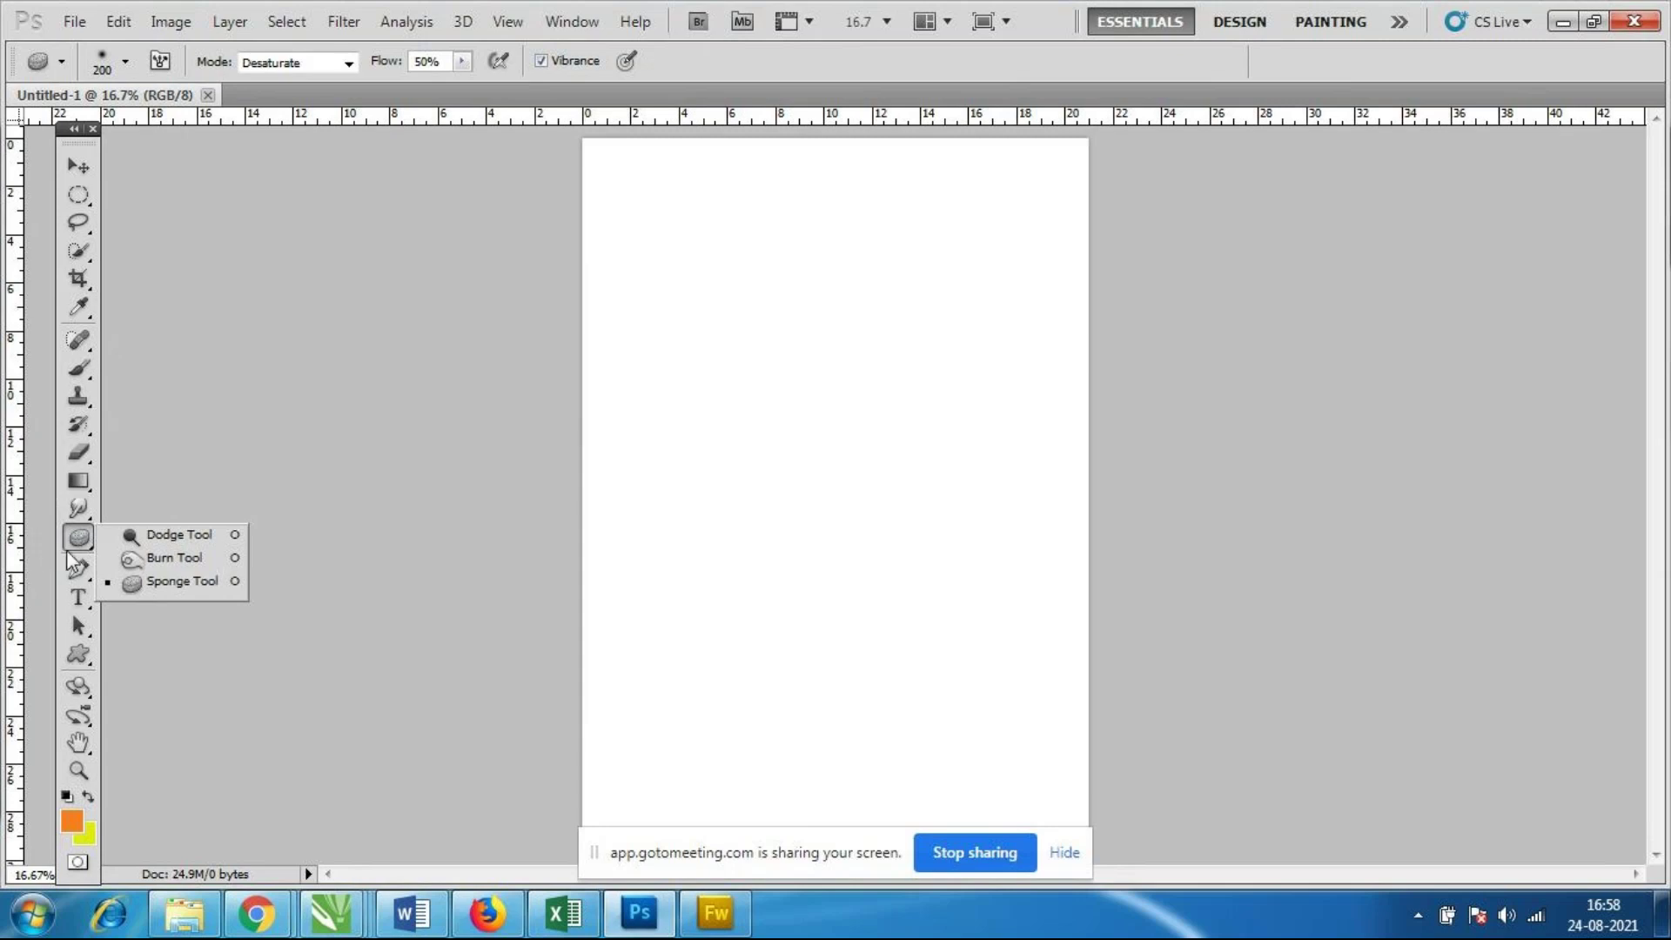
left_click(72, 576)
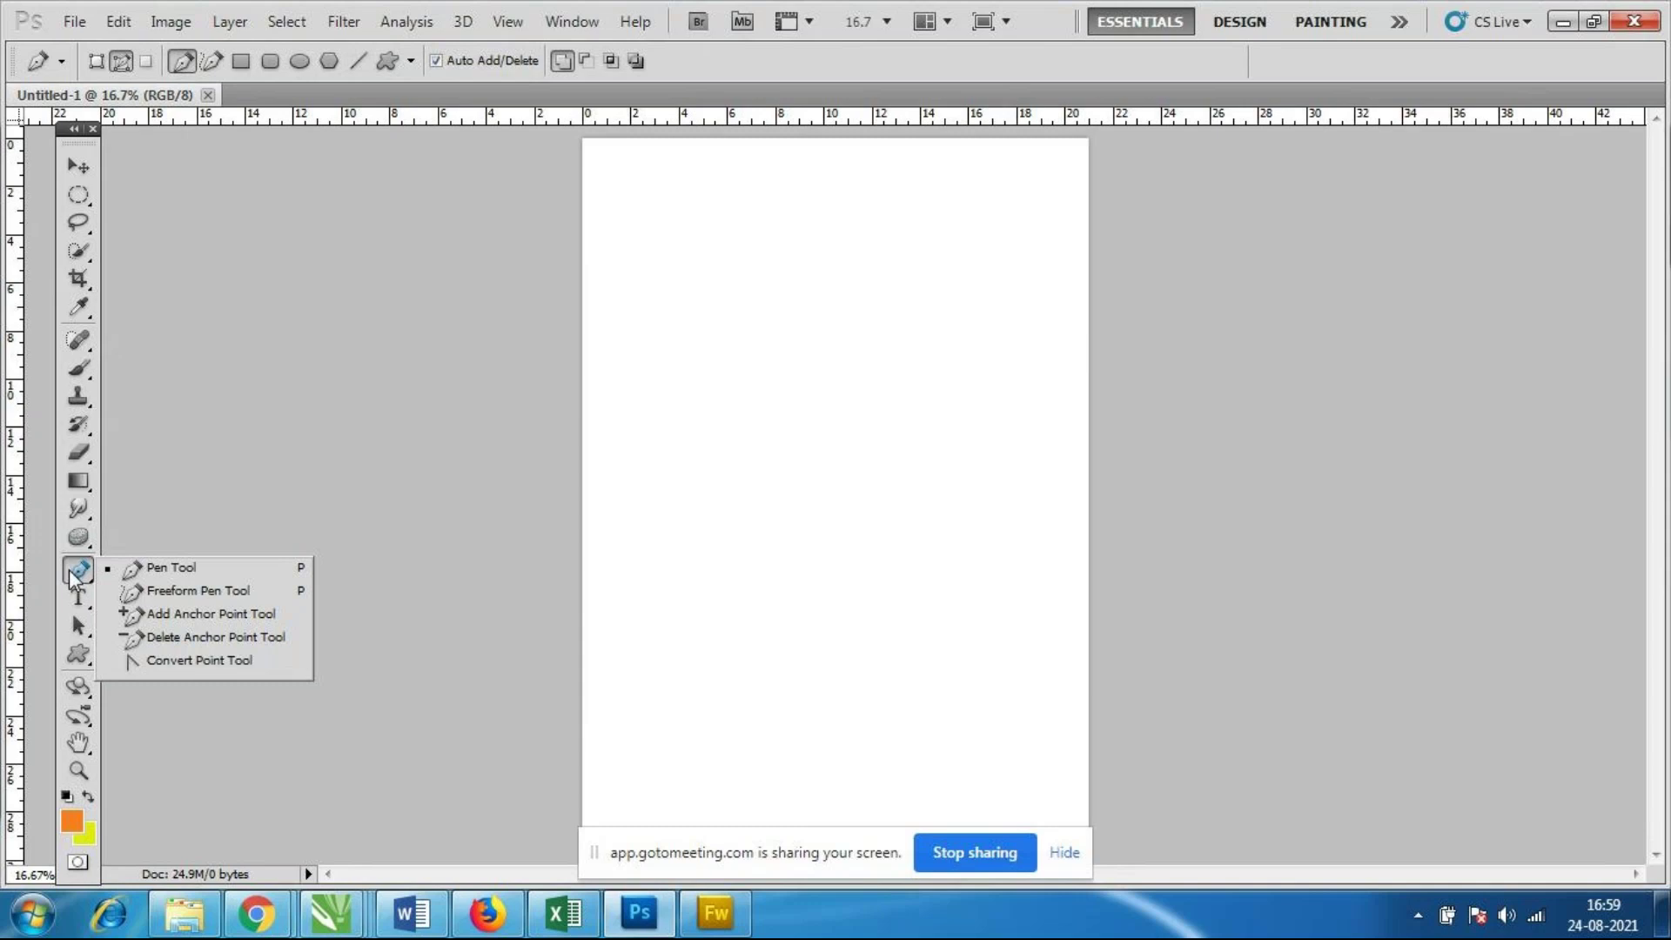
left_click(78, 605)
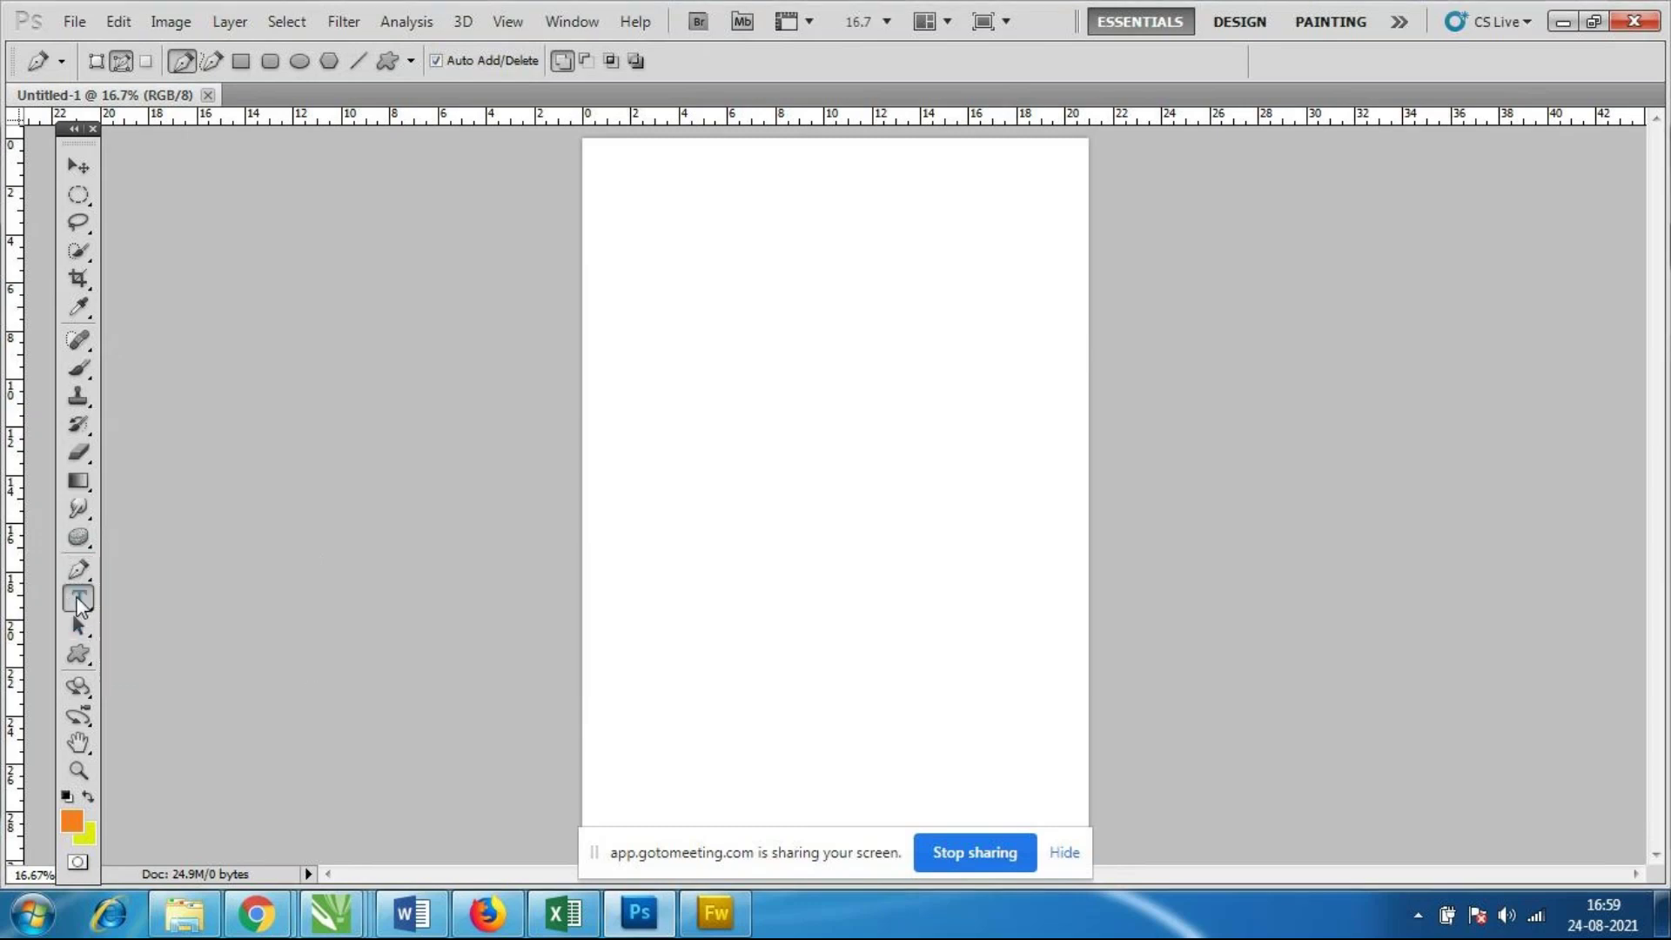
Select the Type tool and list its Horizontal, Vertical and Type Mask variants.
left_click(86, 601)
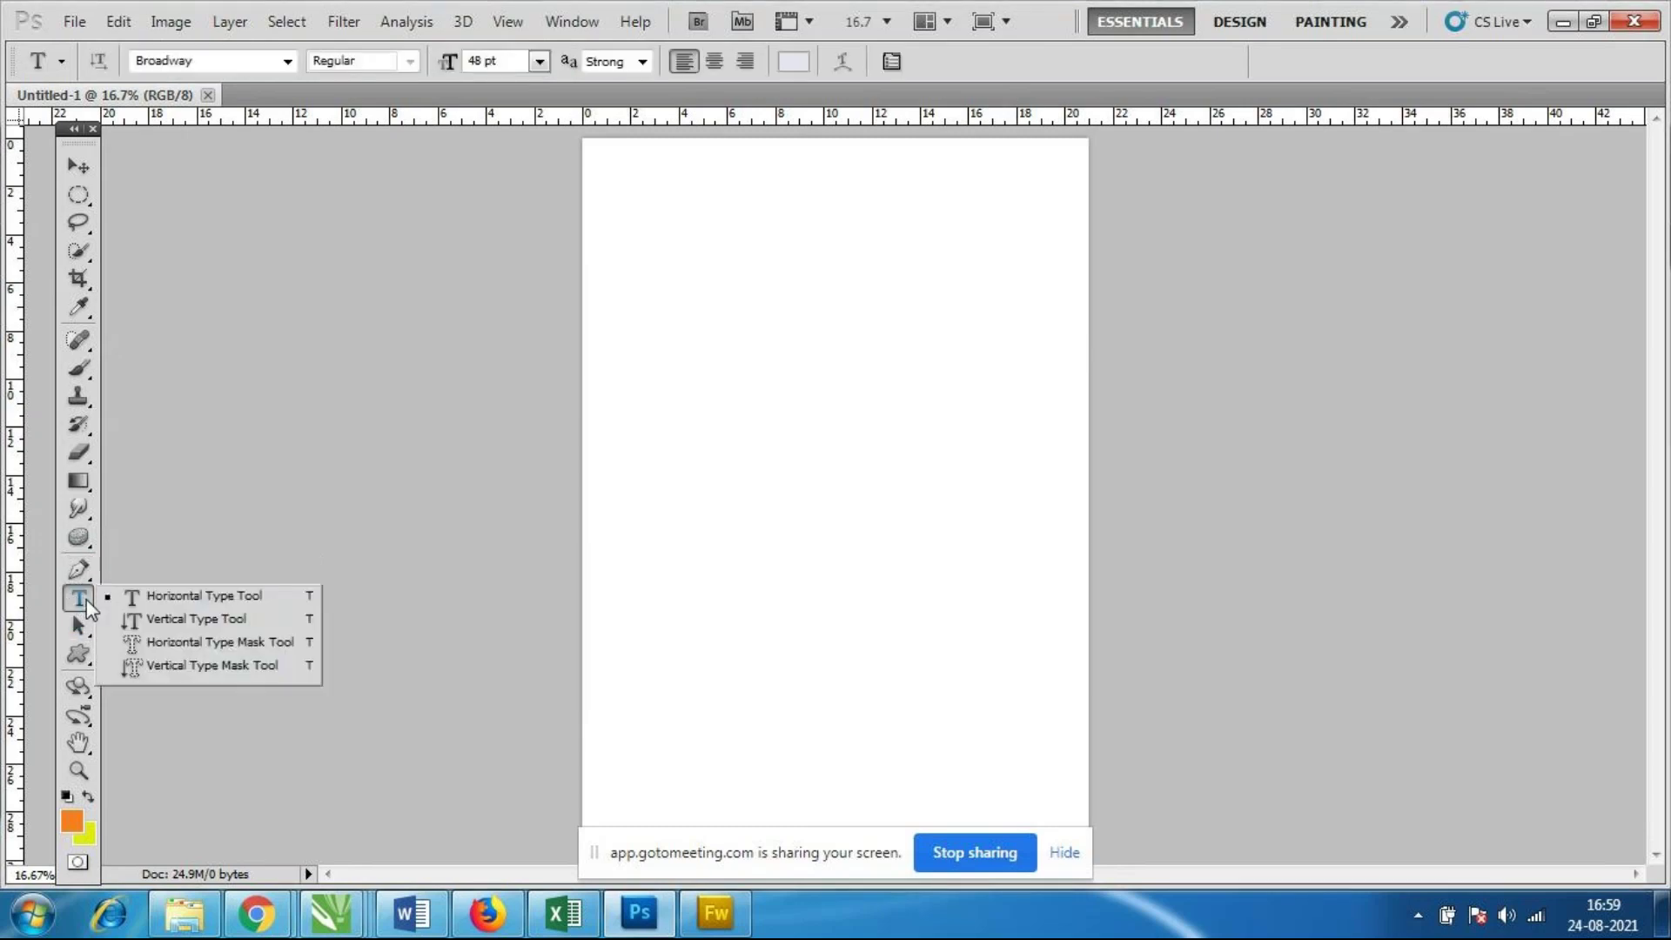
left_click(87, 600)
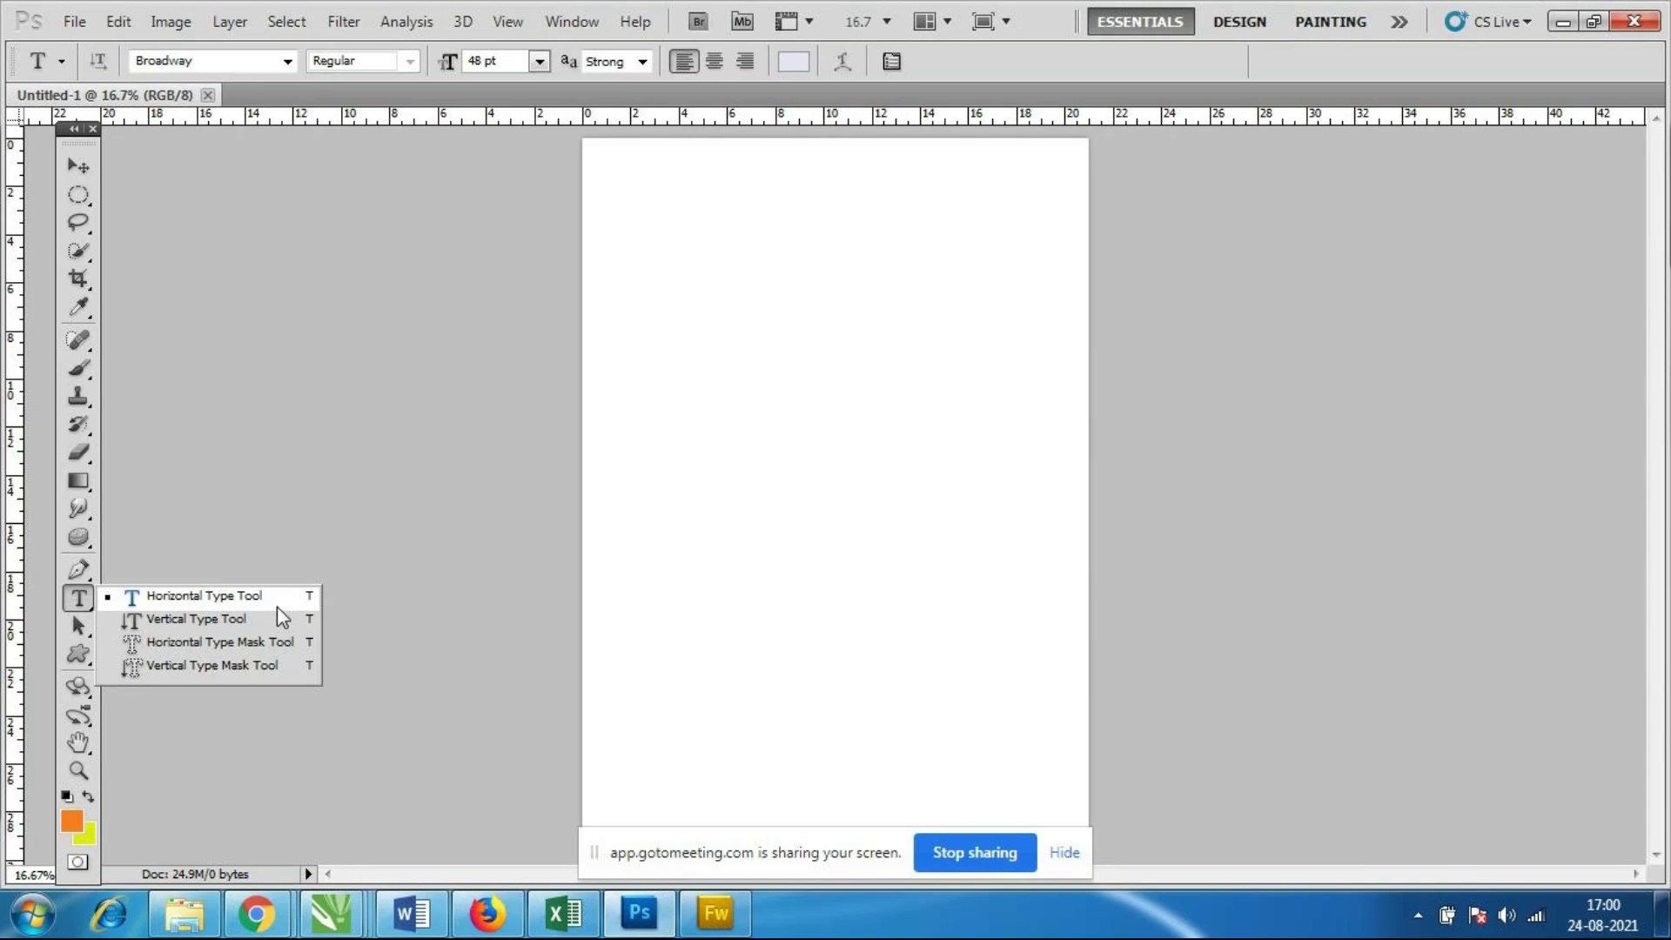
Activate the Path Selection Tool and list it alongside the Direct Selection Tool.
left_click(80, 628)
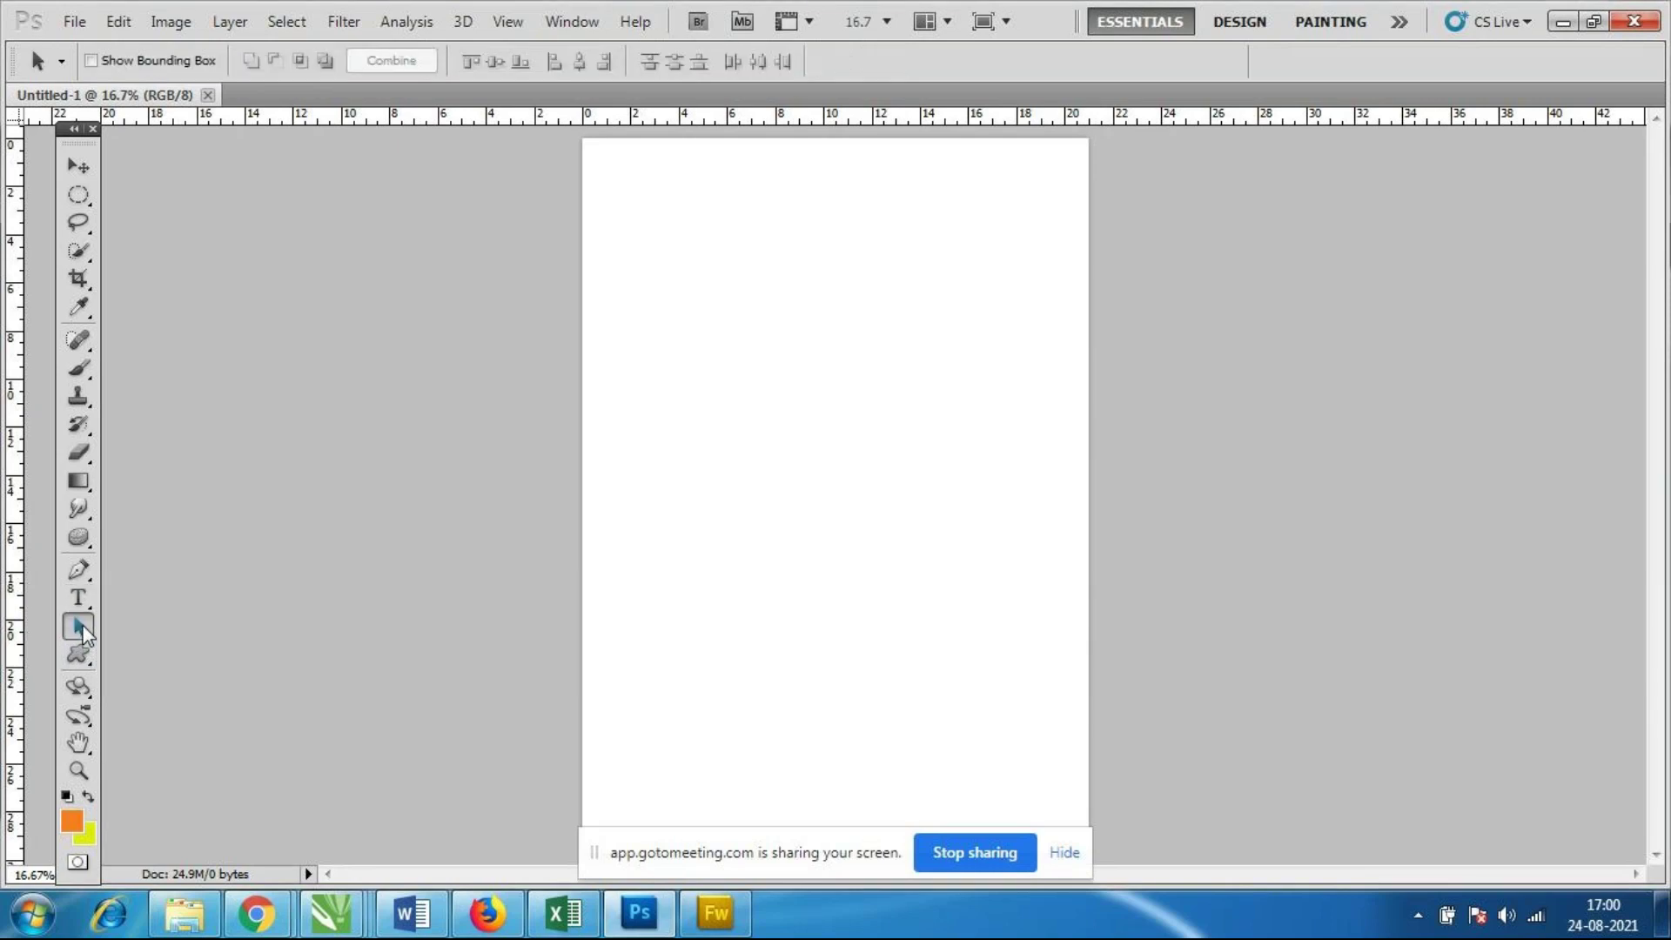
left_click(82, 630)
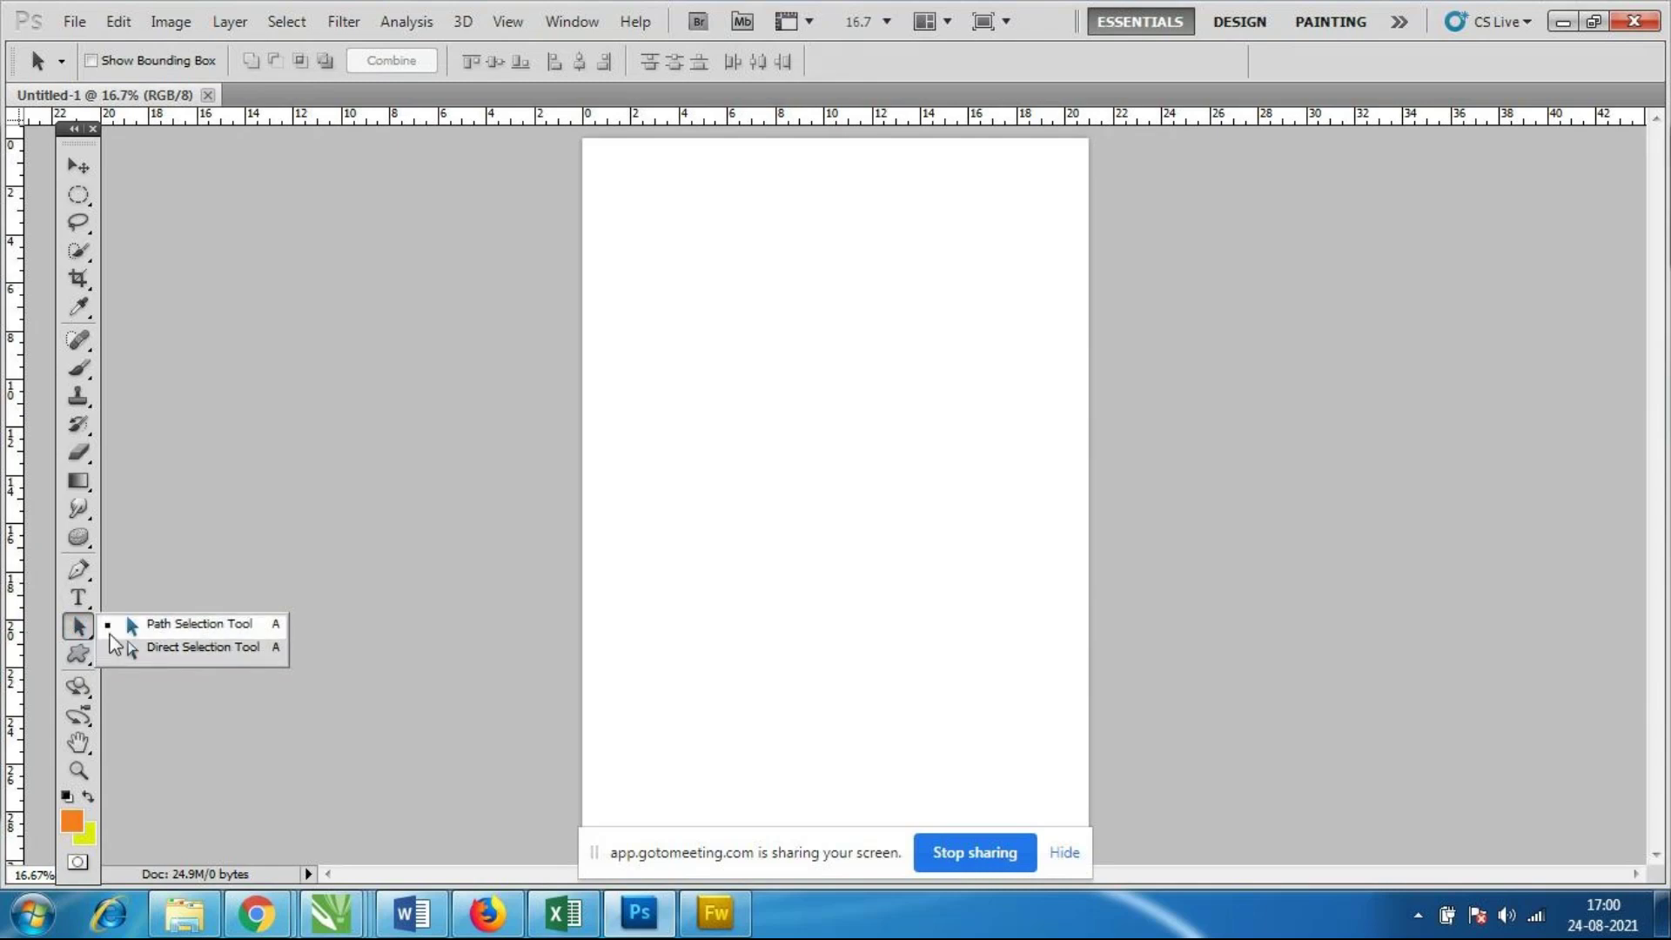
Choose the Custom Shape Tool and its shape variants, then bring up the 3D camera tools.
left_click(87, 659)
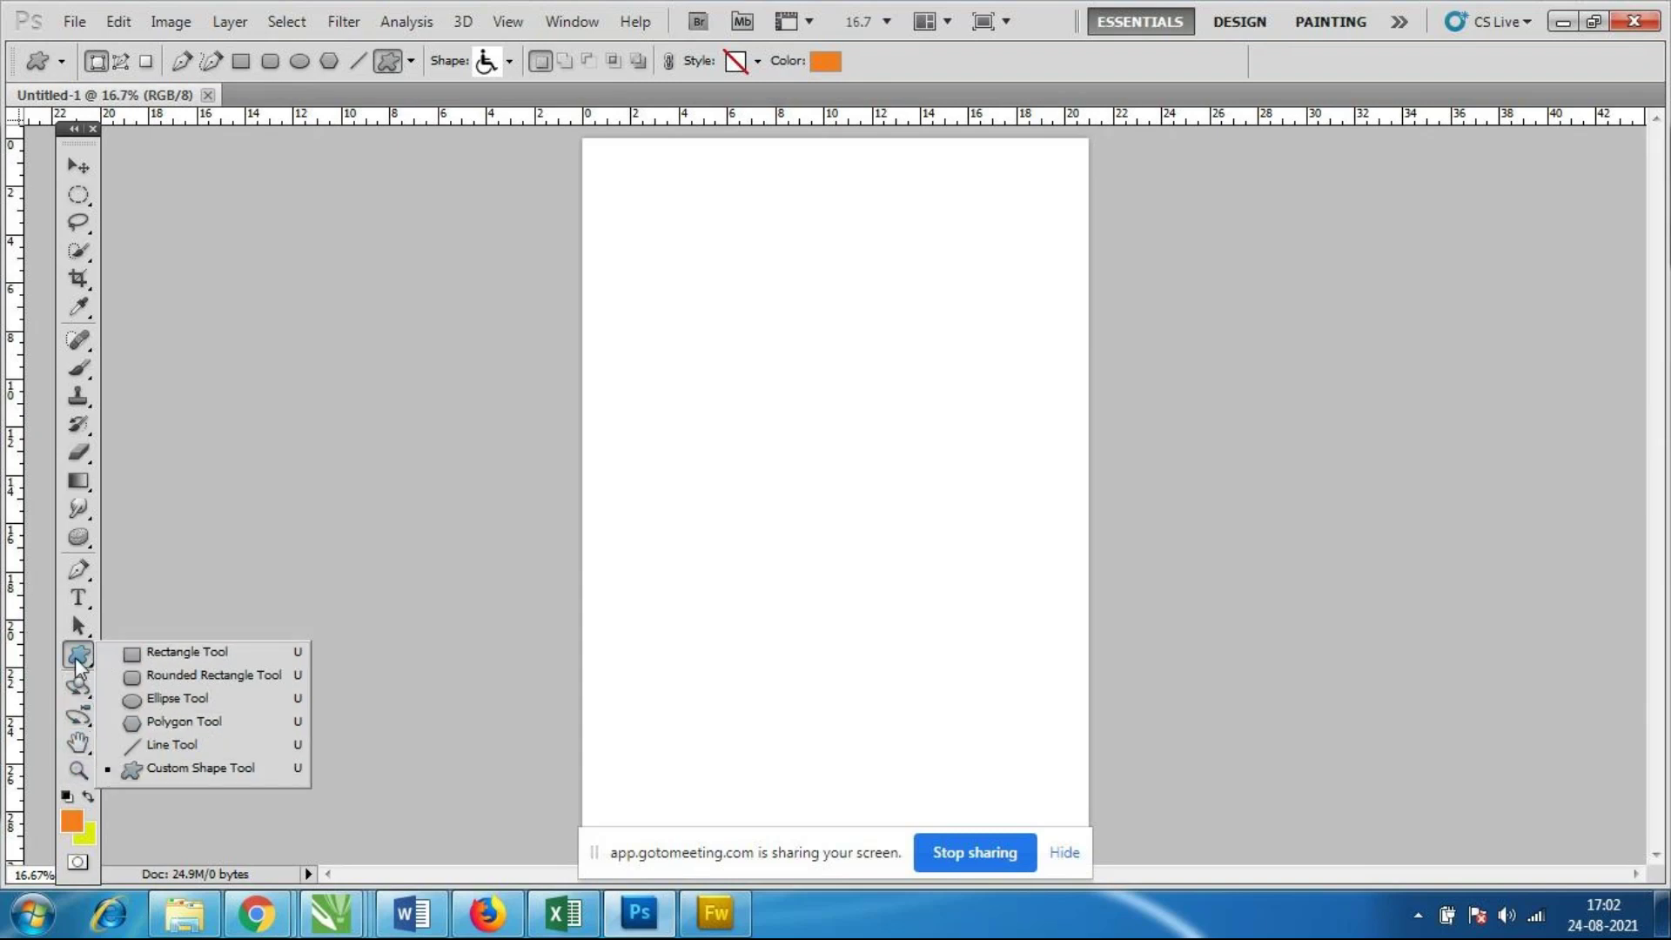
left_click(78, 718)
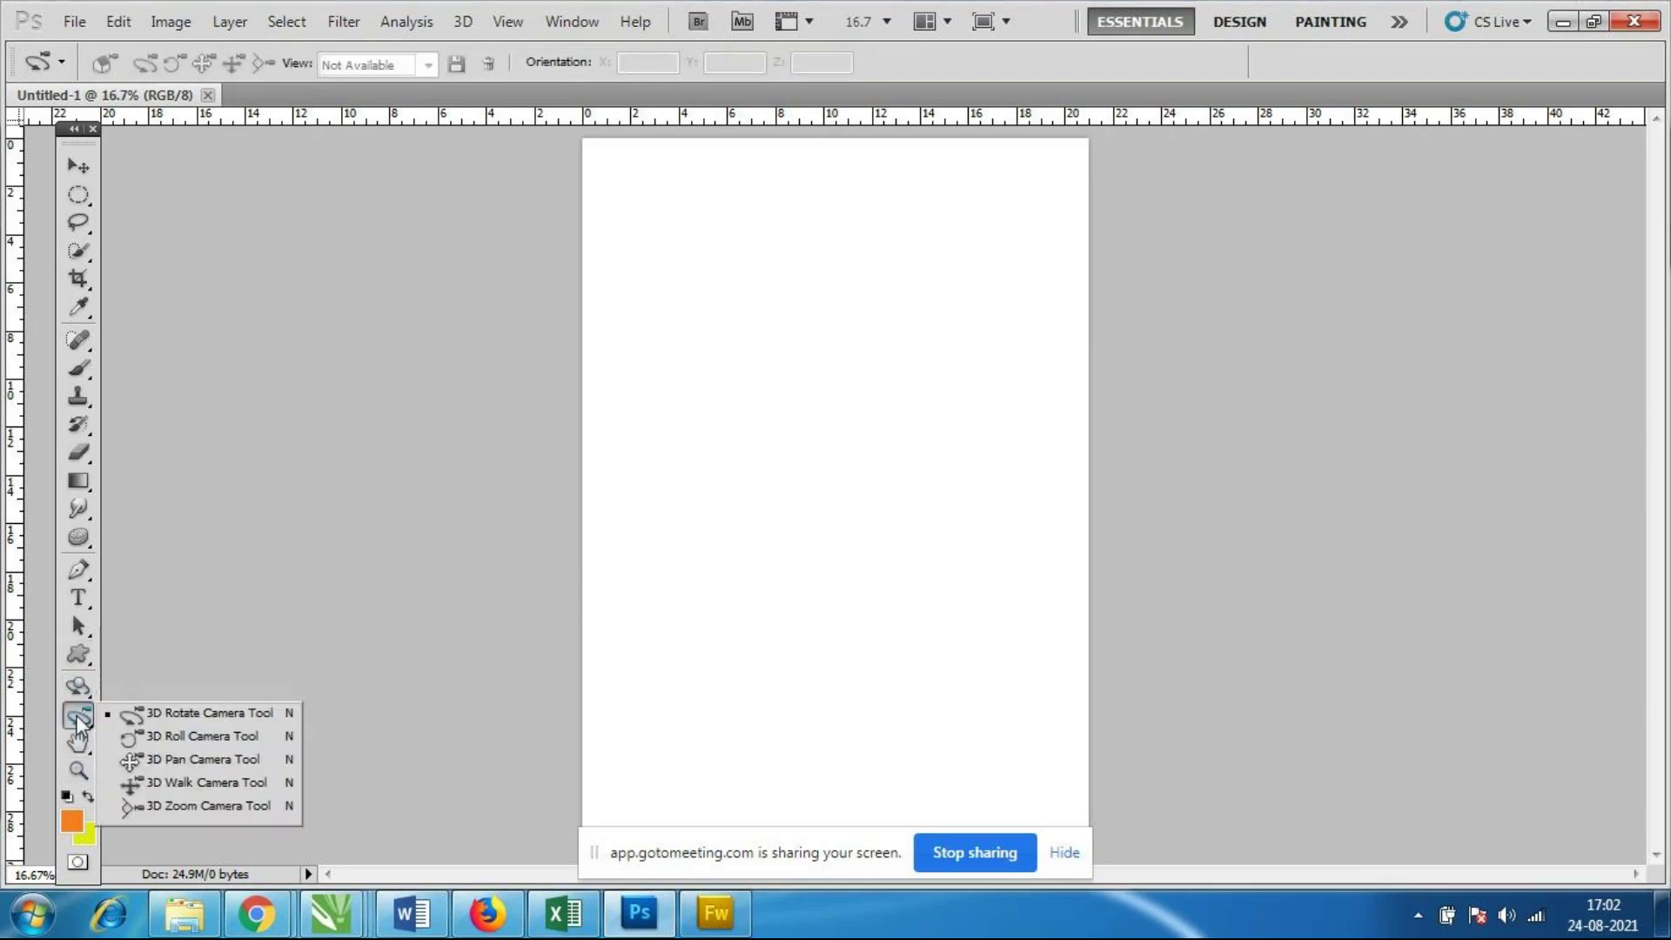
left_click(78, 692)
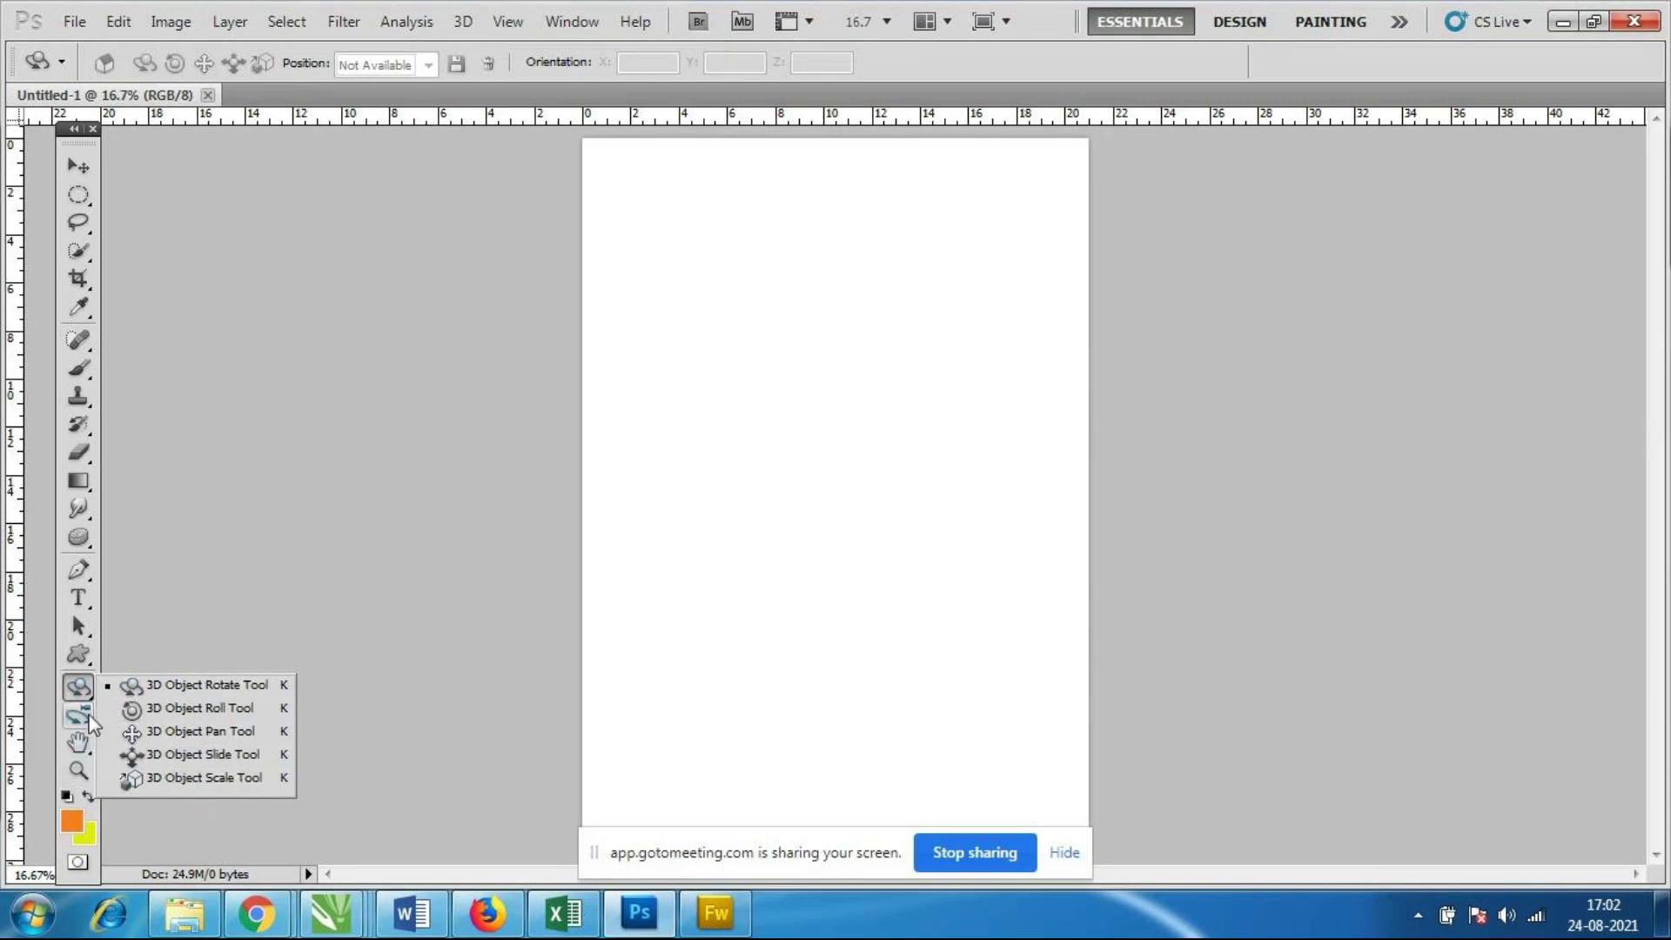
left_click(78, 167)
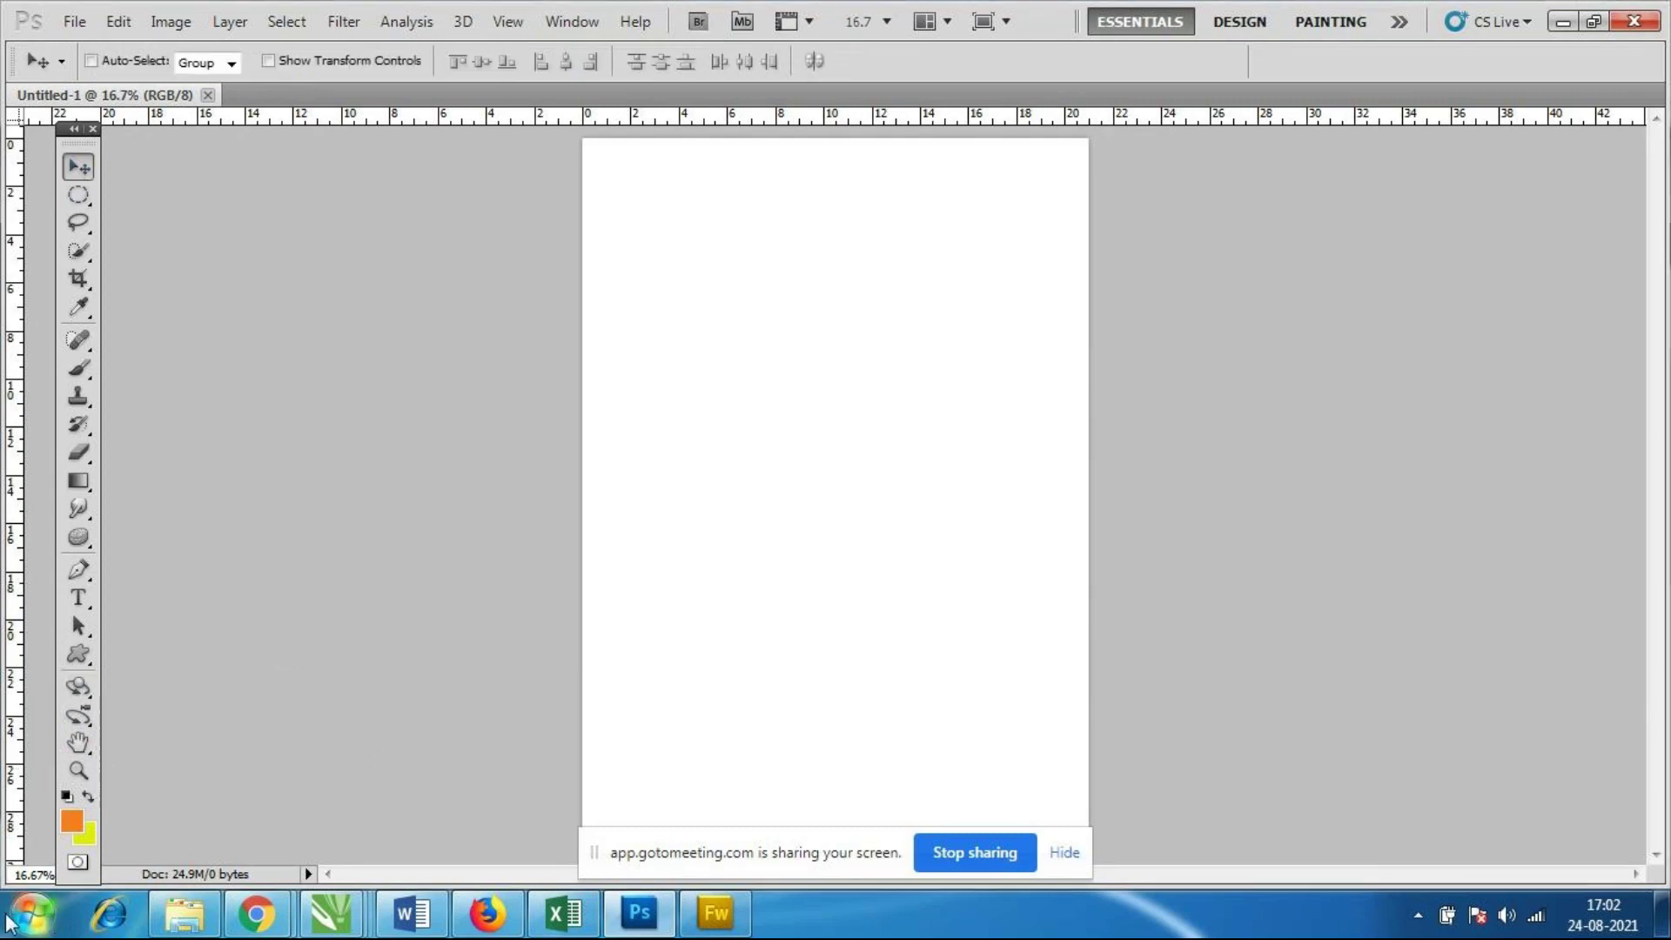
left_click(17, 915)
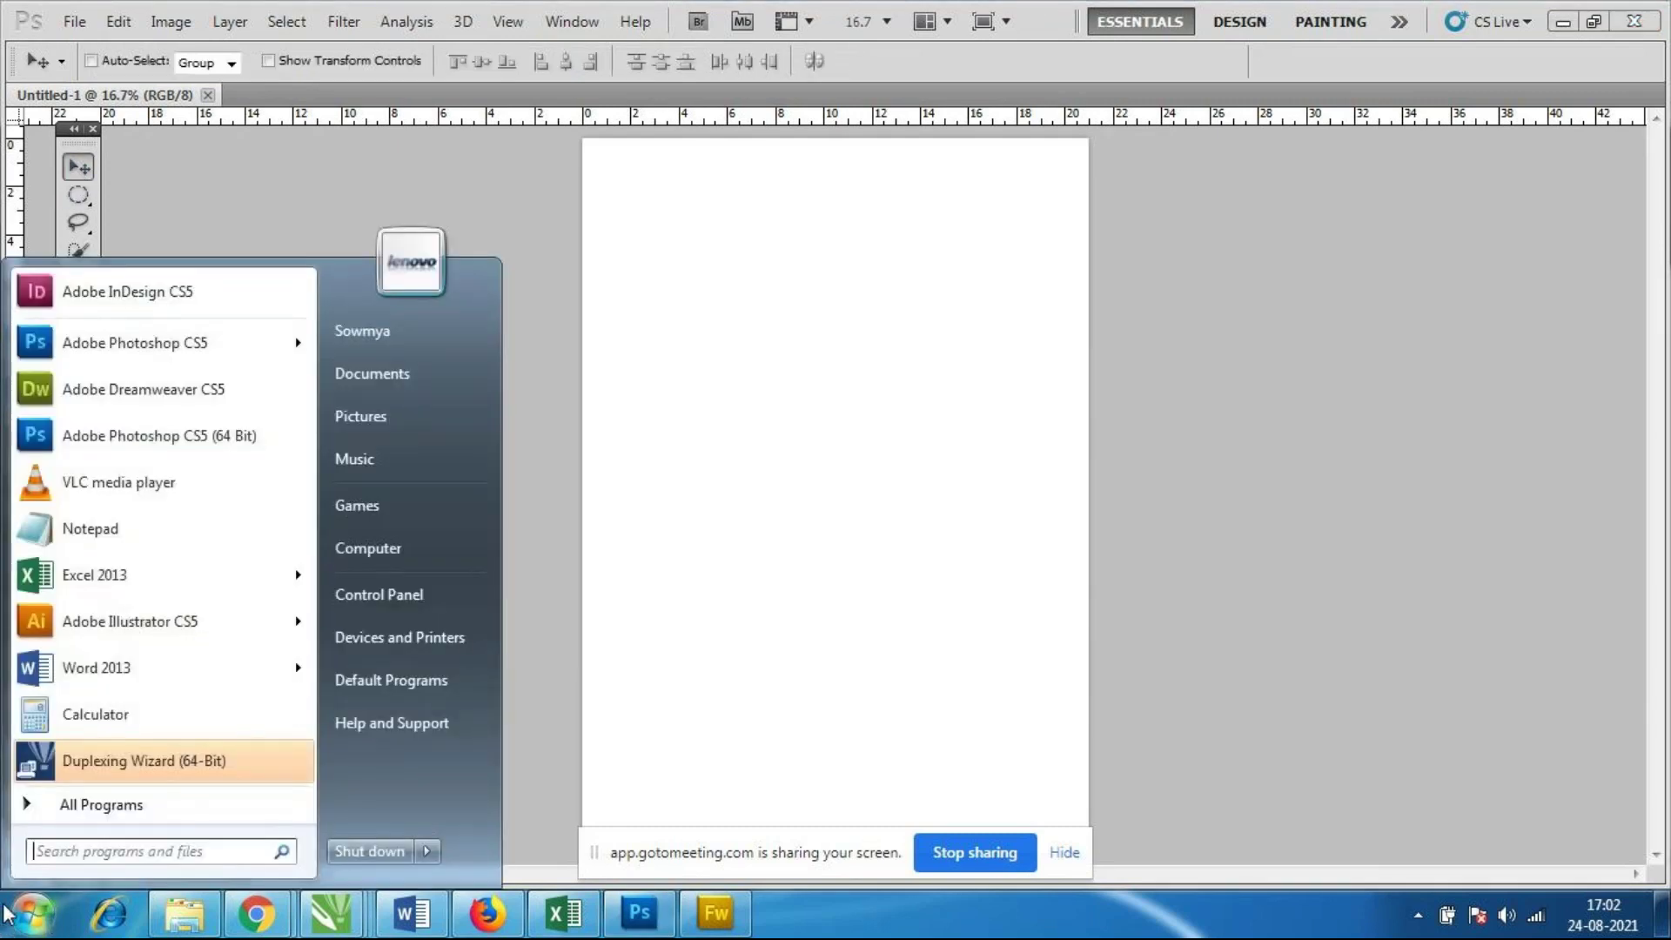
left_click(975, 524)
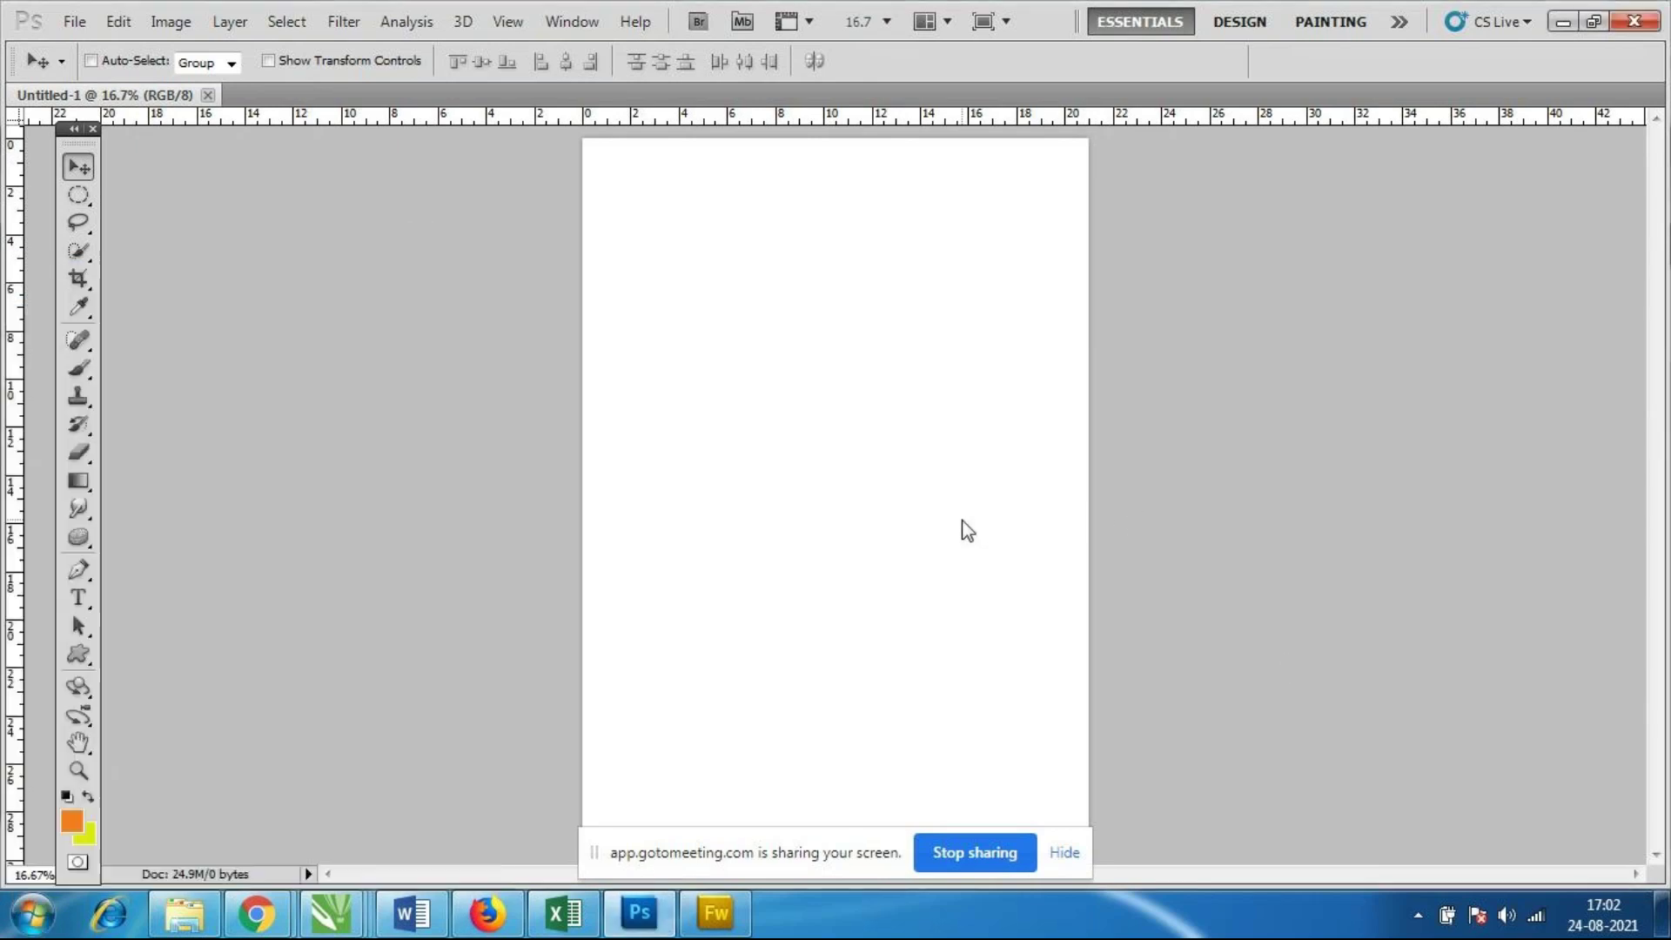
left_click(83, 715)
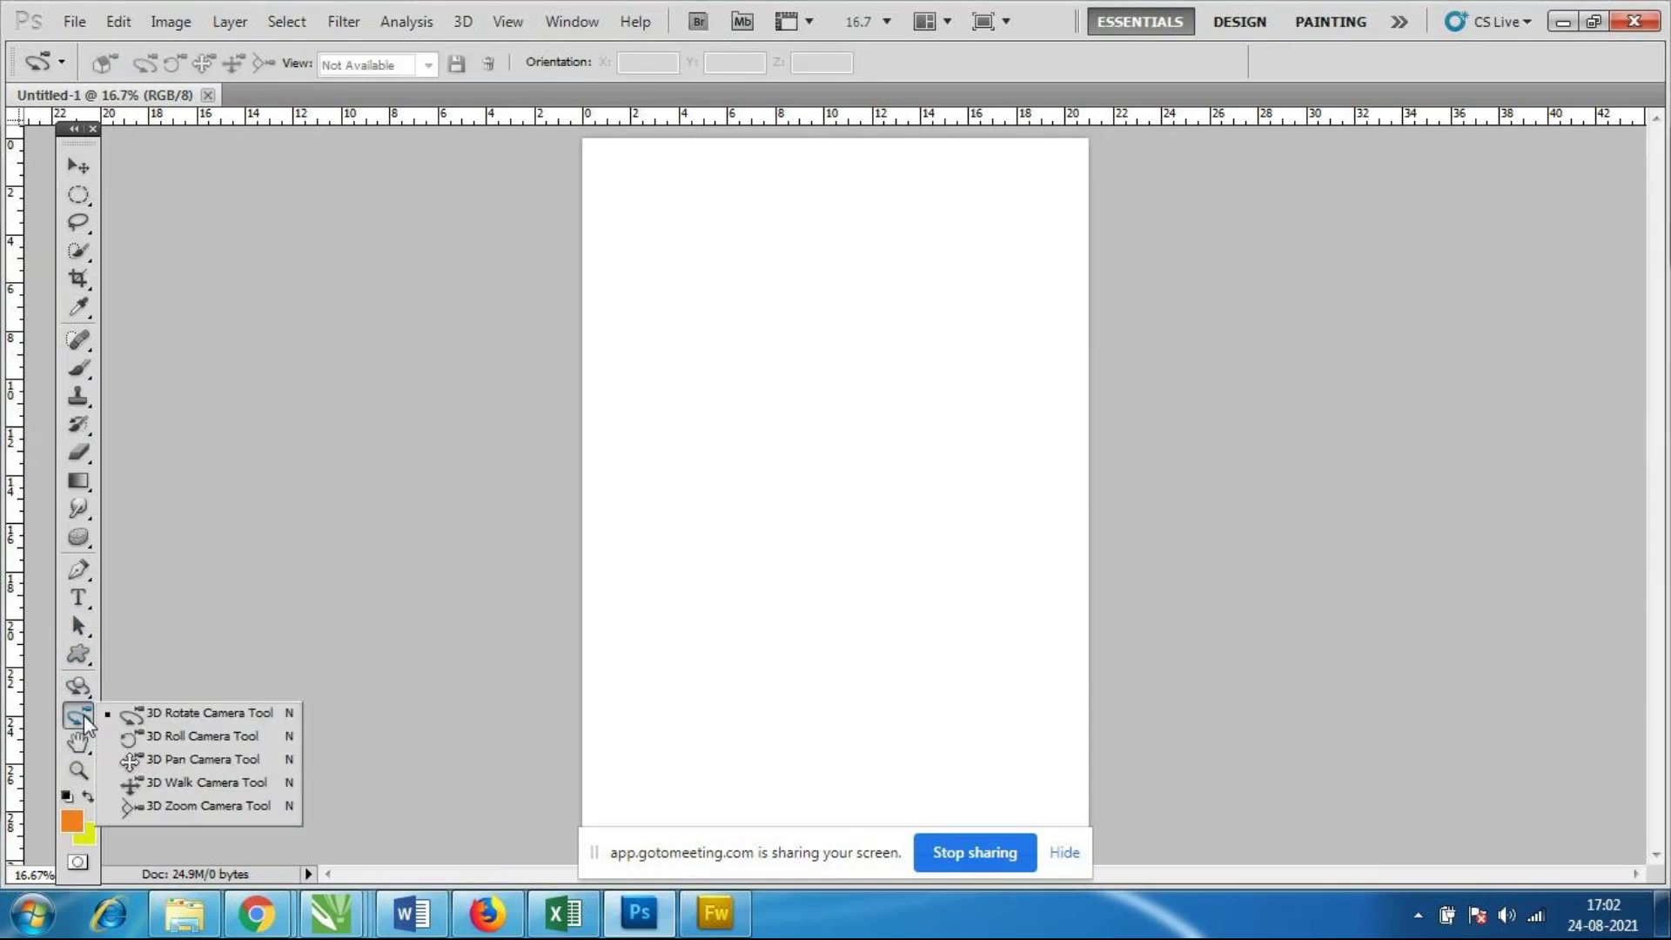
left_click(81, 742)
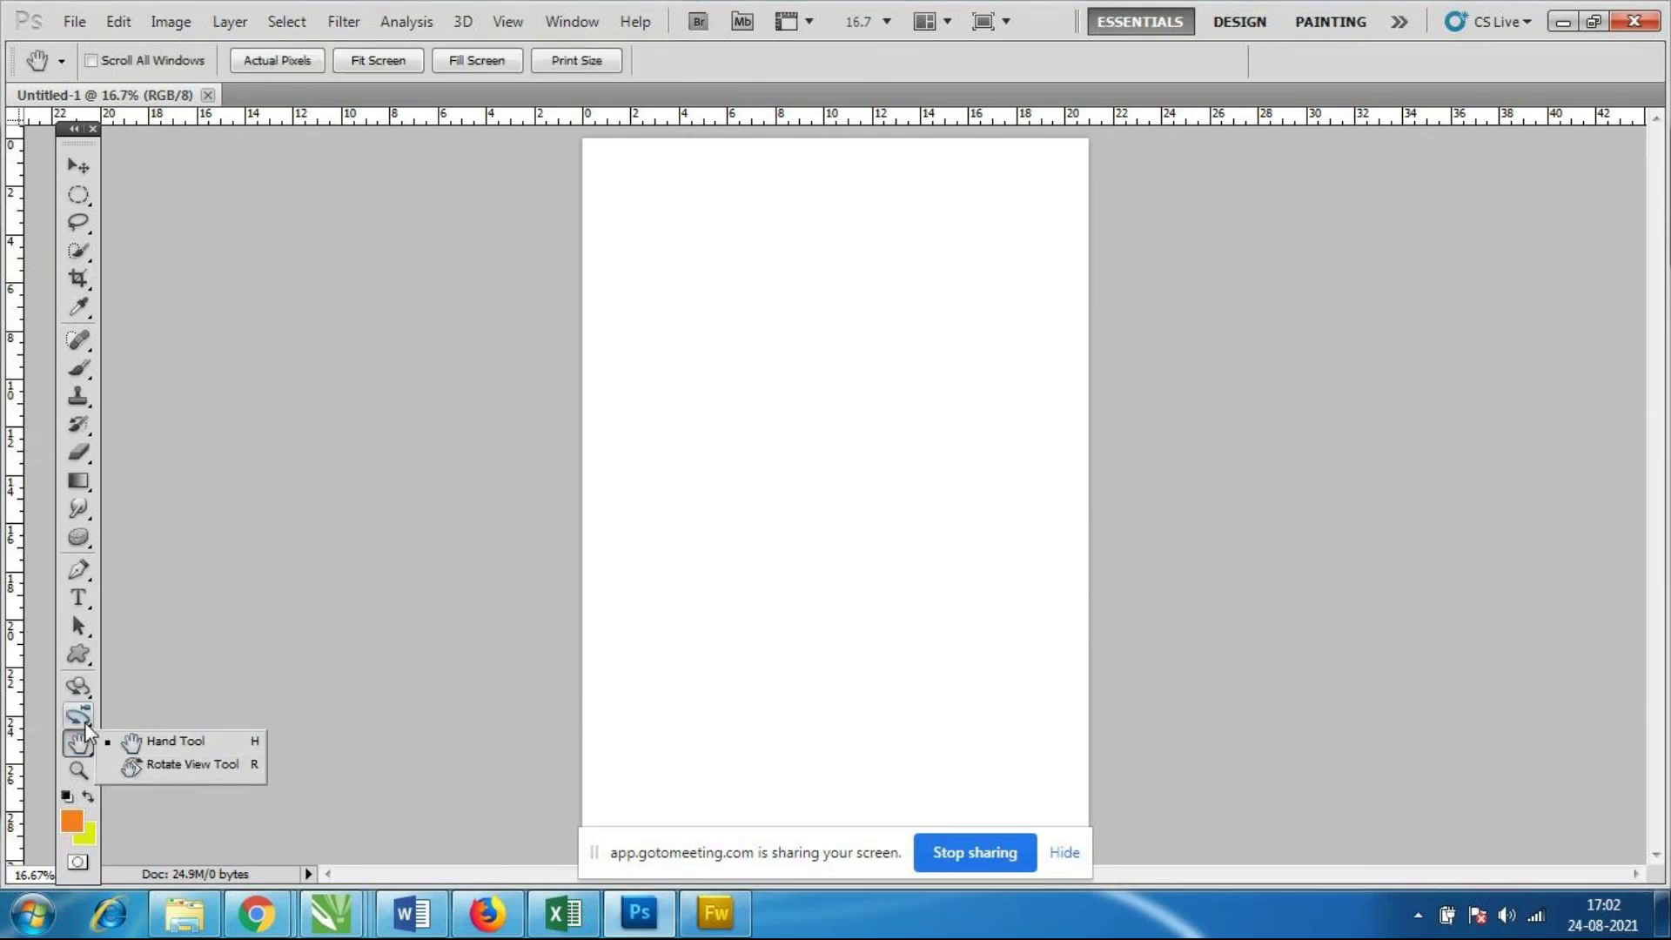
left_click(83, 718)
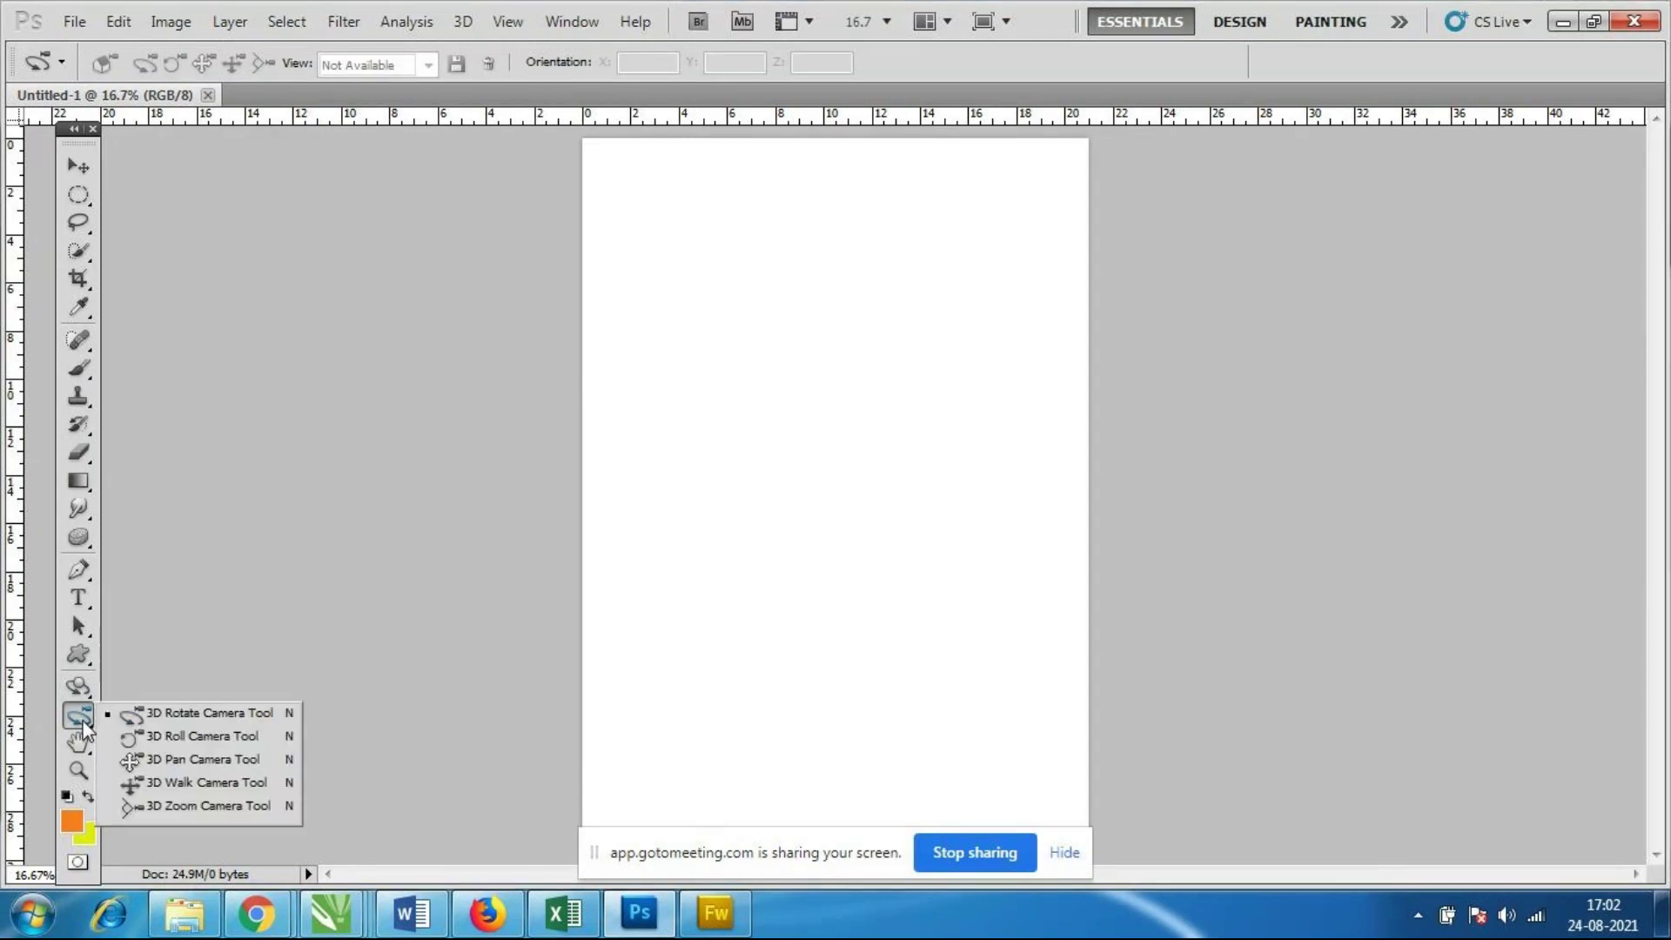
left_click(80, 743)
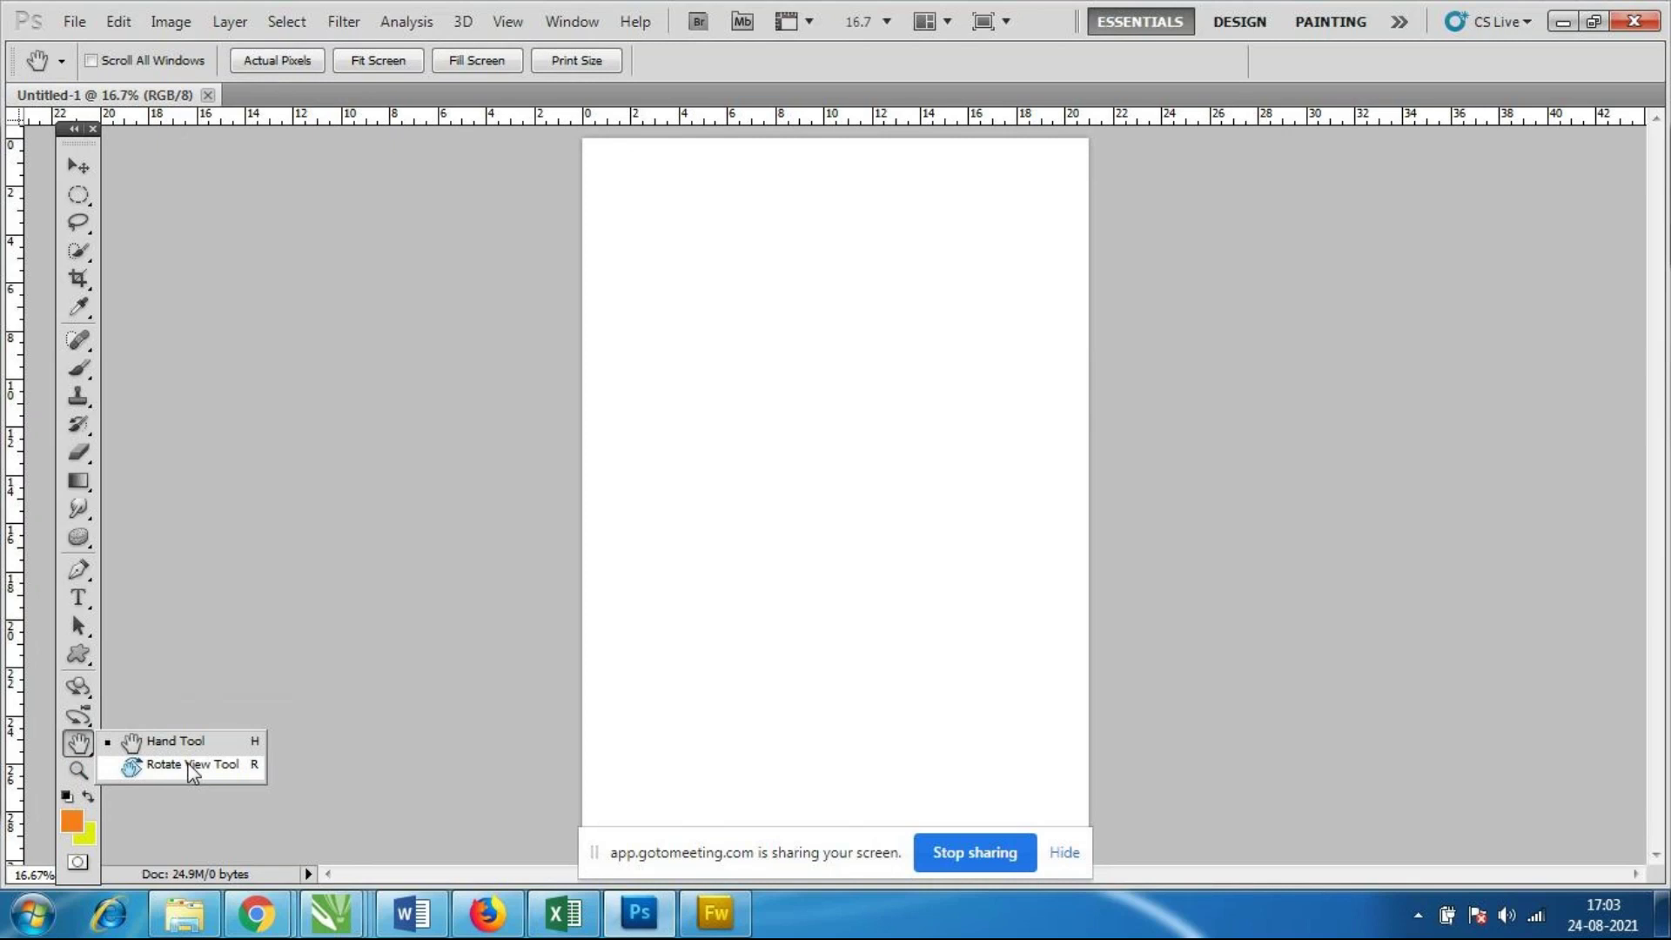
left_click(77, 771)
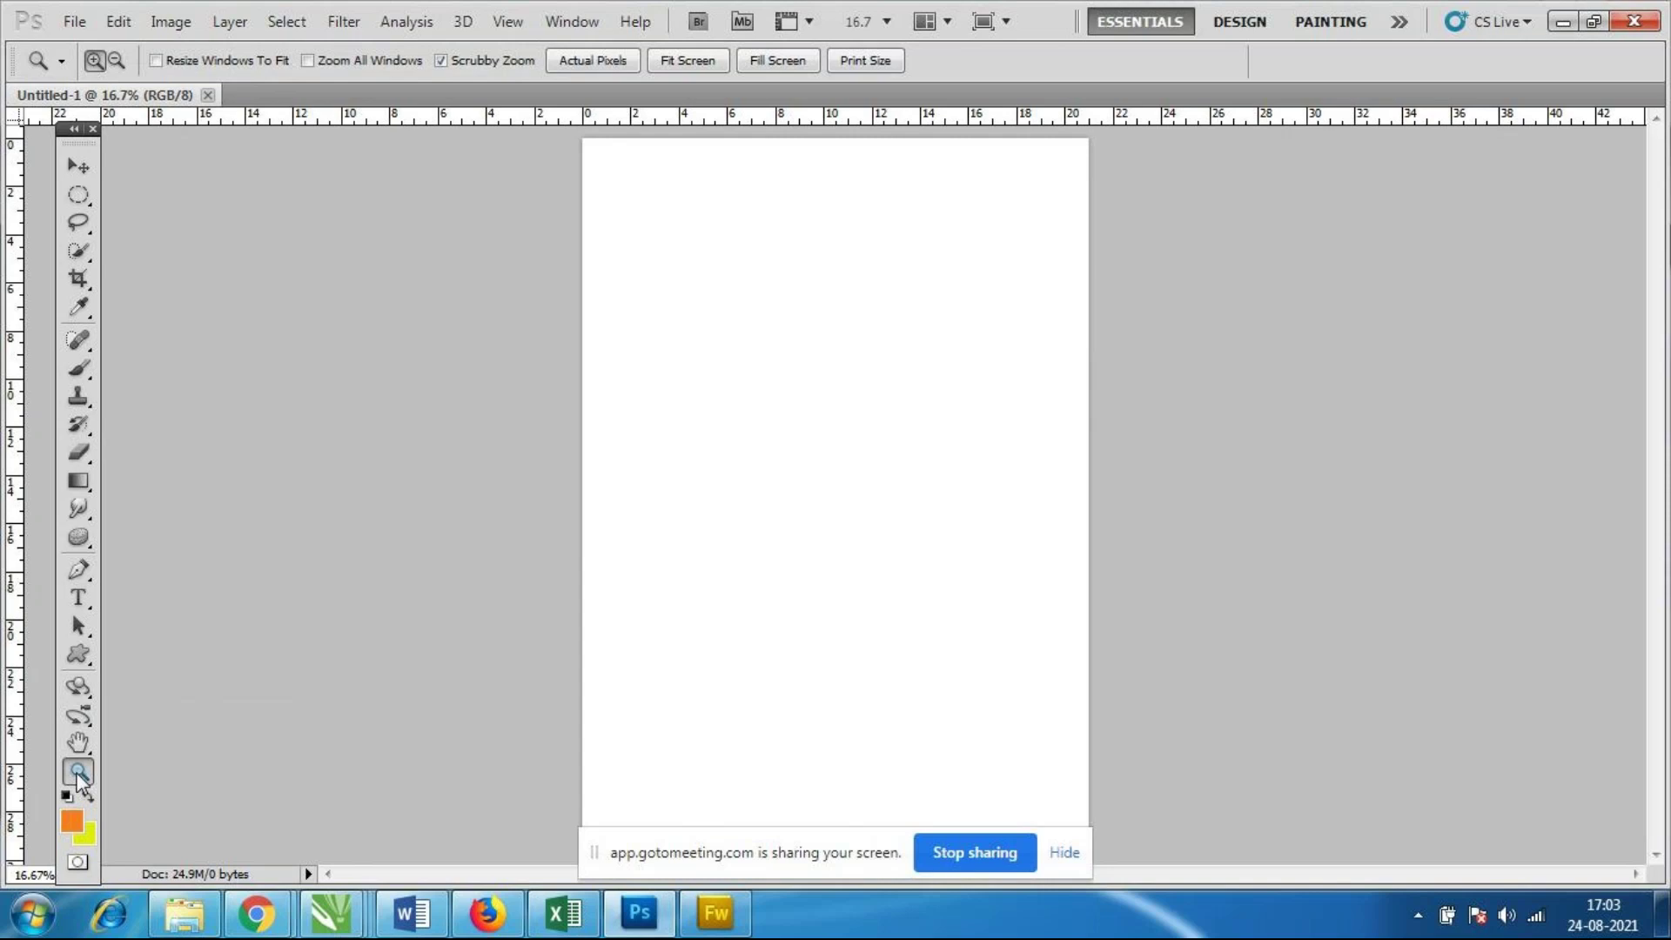
mouse_move(256, 914)
left_click(196, 812)
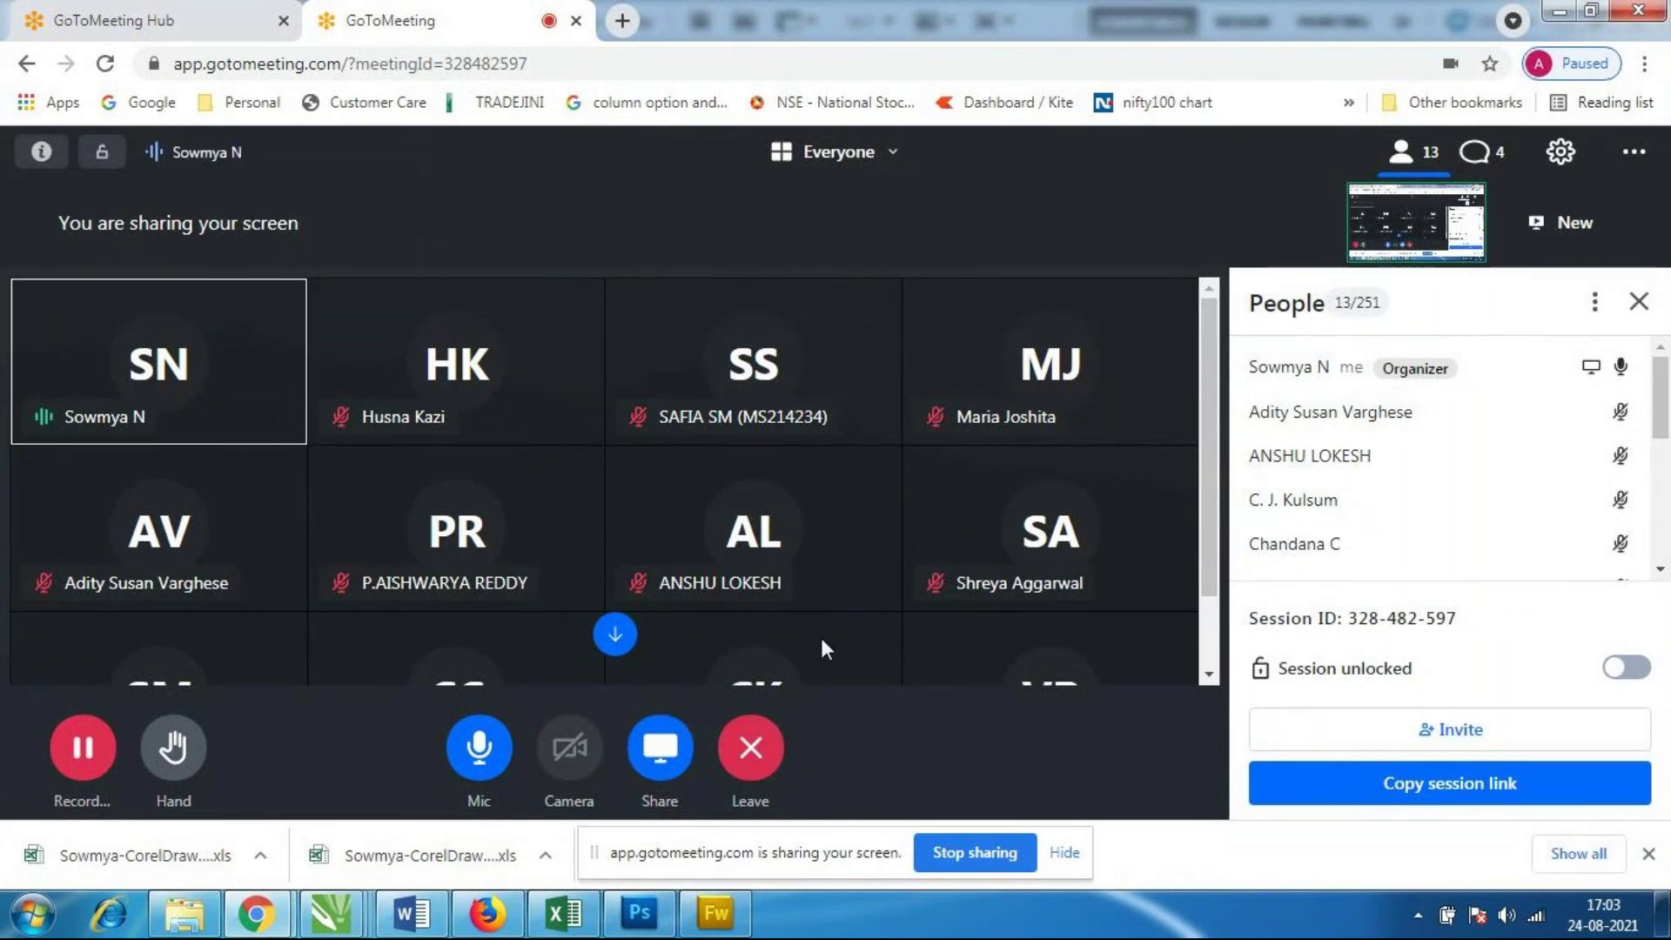
scroll(759, 520, "down", 2)
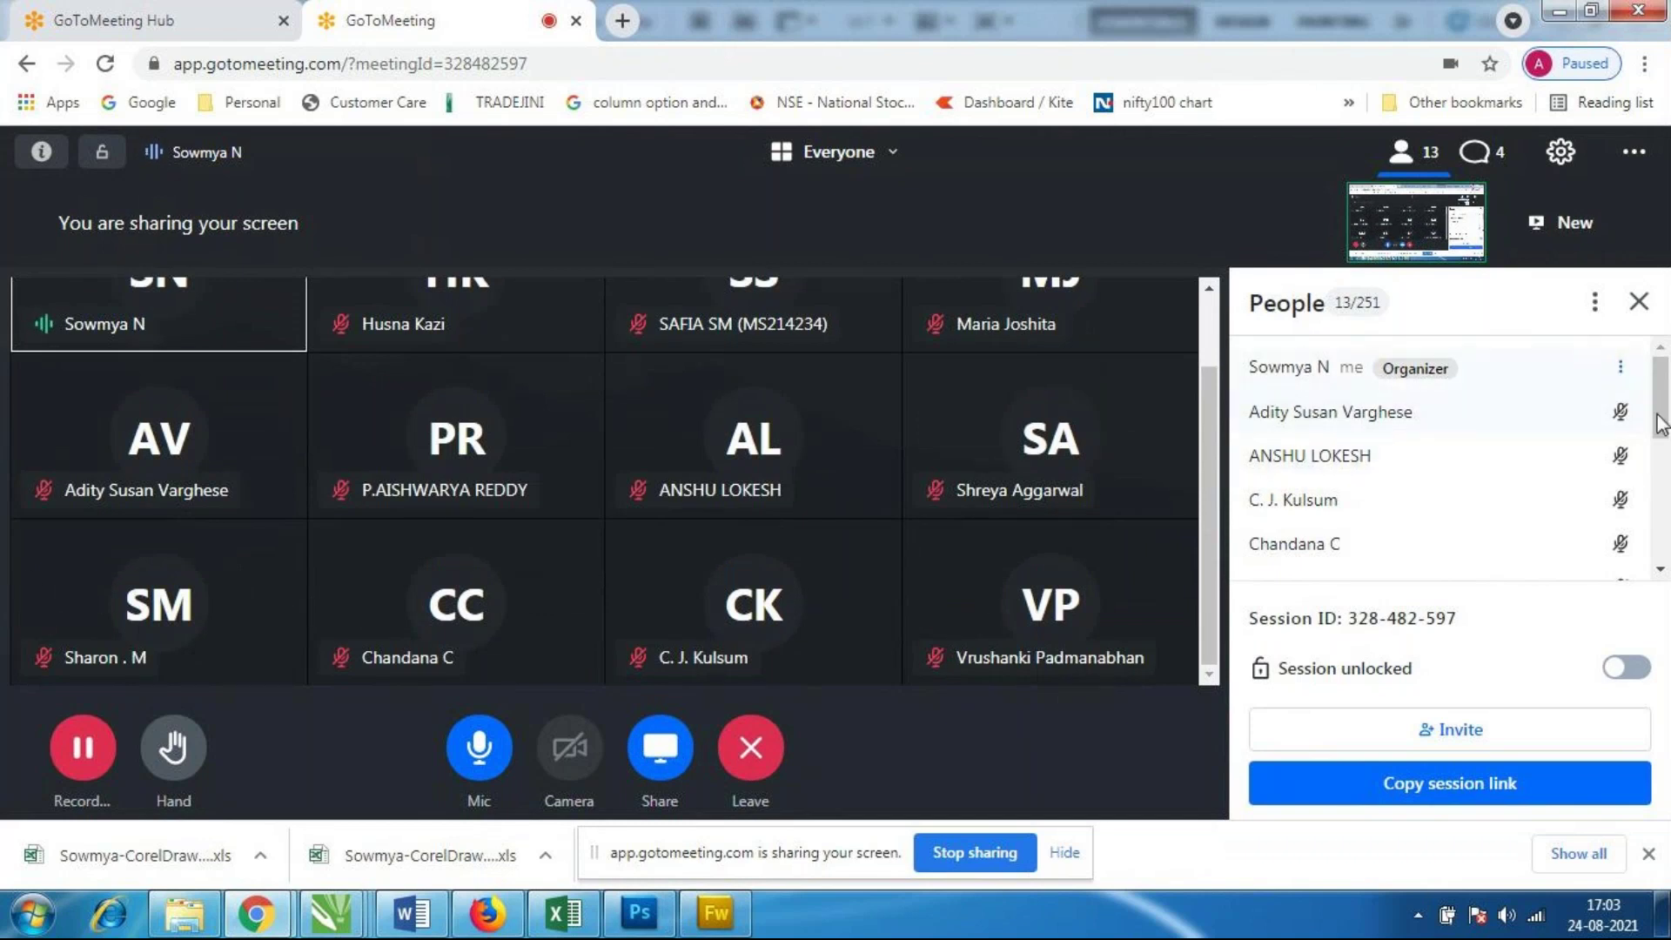
mouse_move(1662, 426)
left_mouse_down()
mouse_move(1662, 557)
mouse_move(1658, 365)
left_mouse_up()
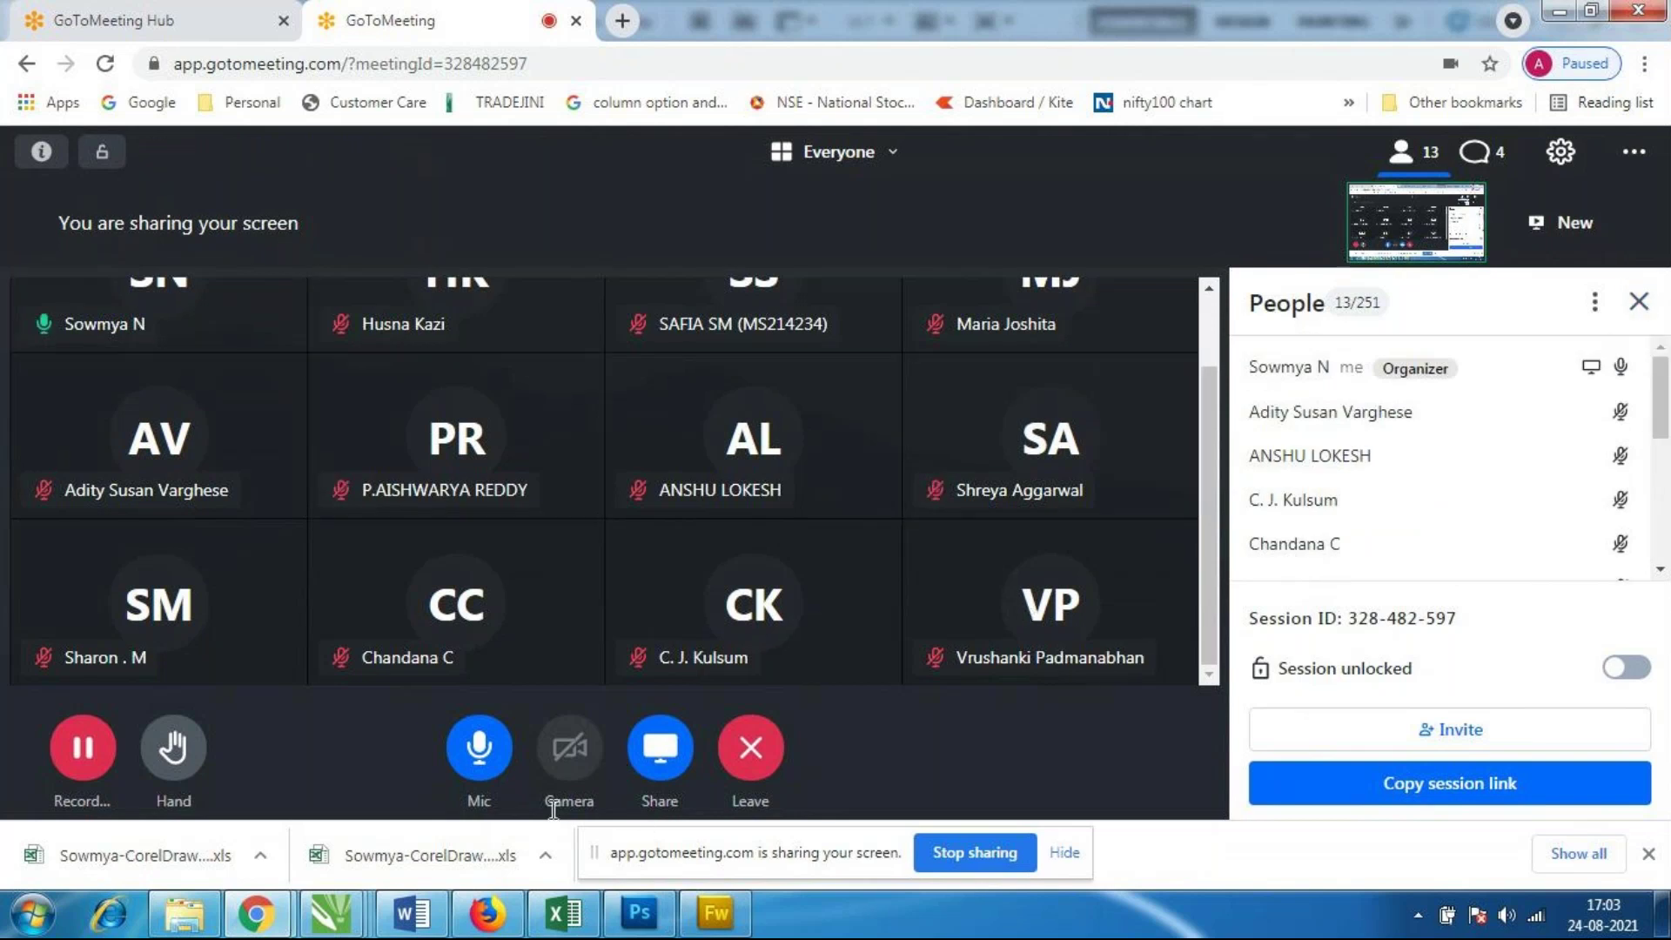
left_click(661, 914)
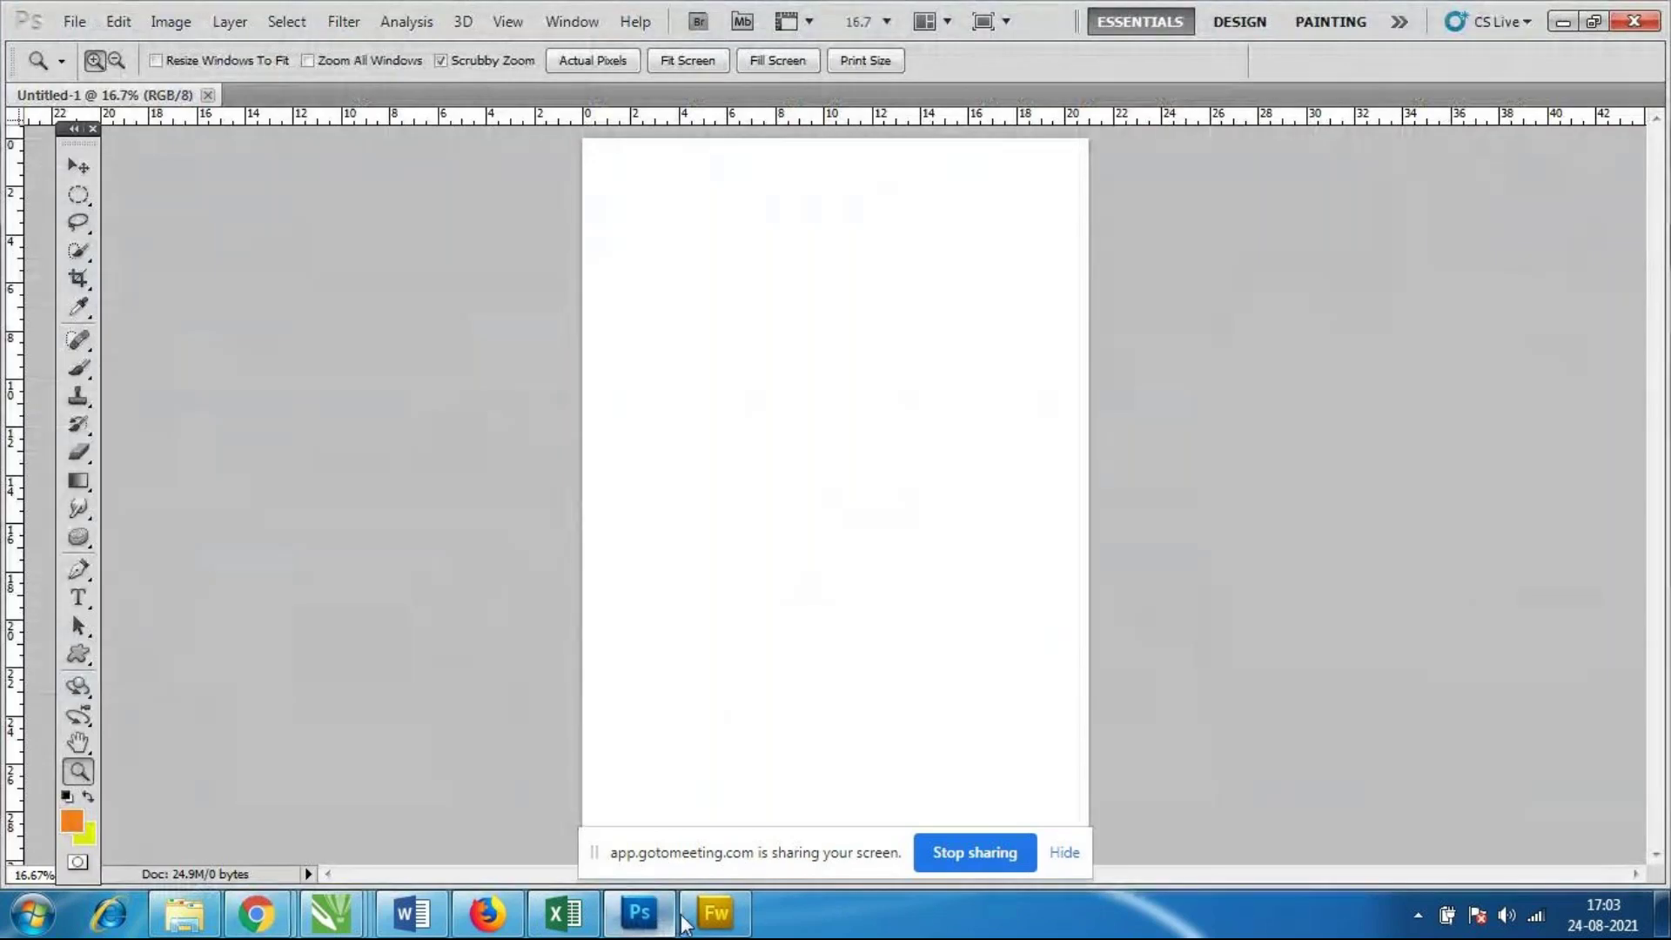
Open 800px_COLOURBOX6423358.jpg from the photoshop folder as a new document.
left_click(71, 25)
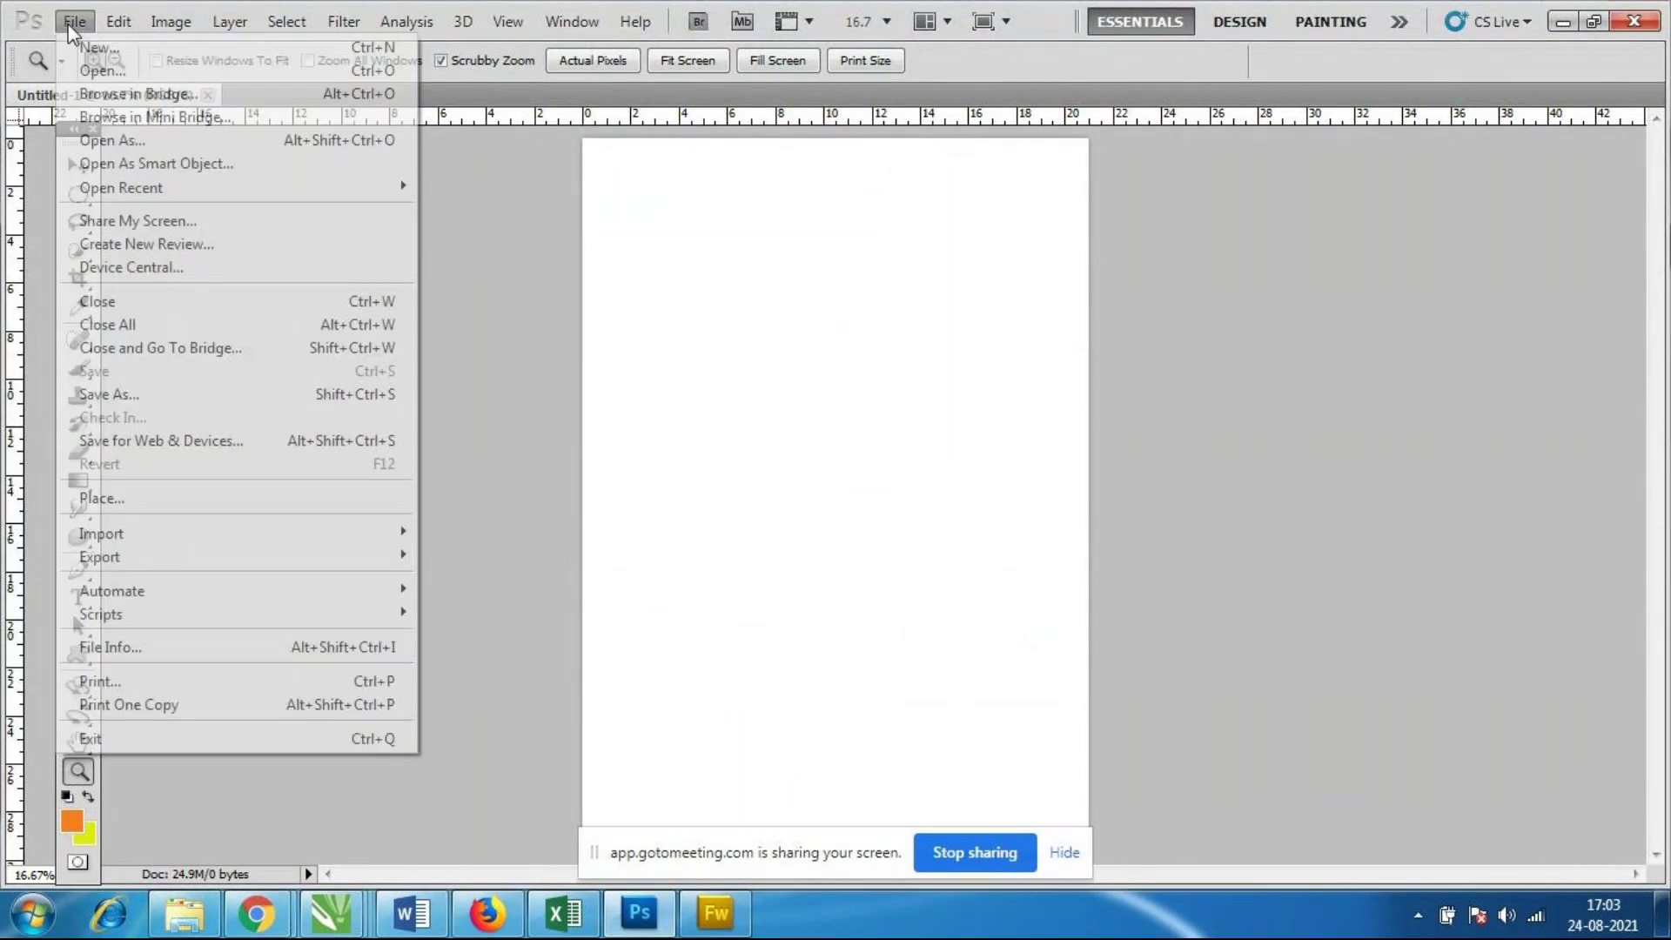
left_click(98, 70)
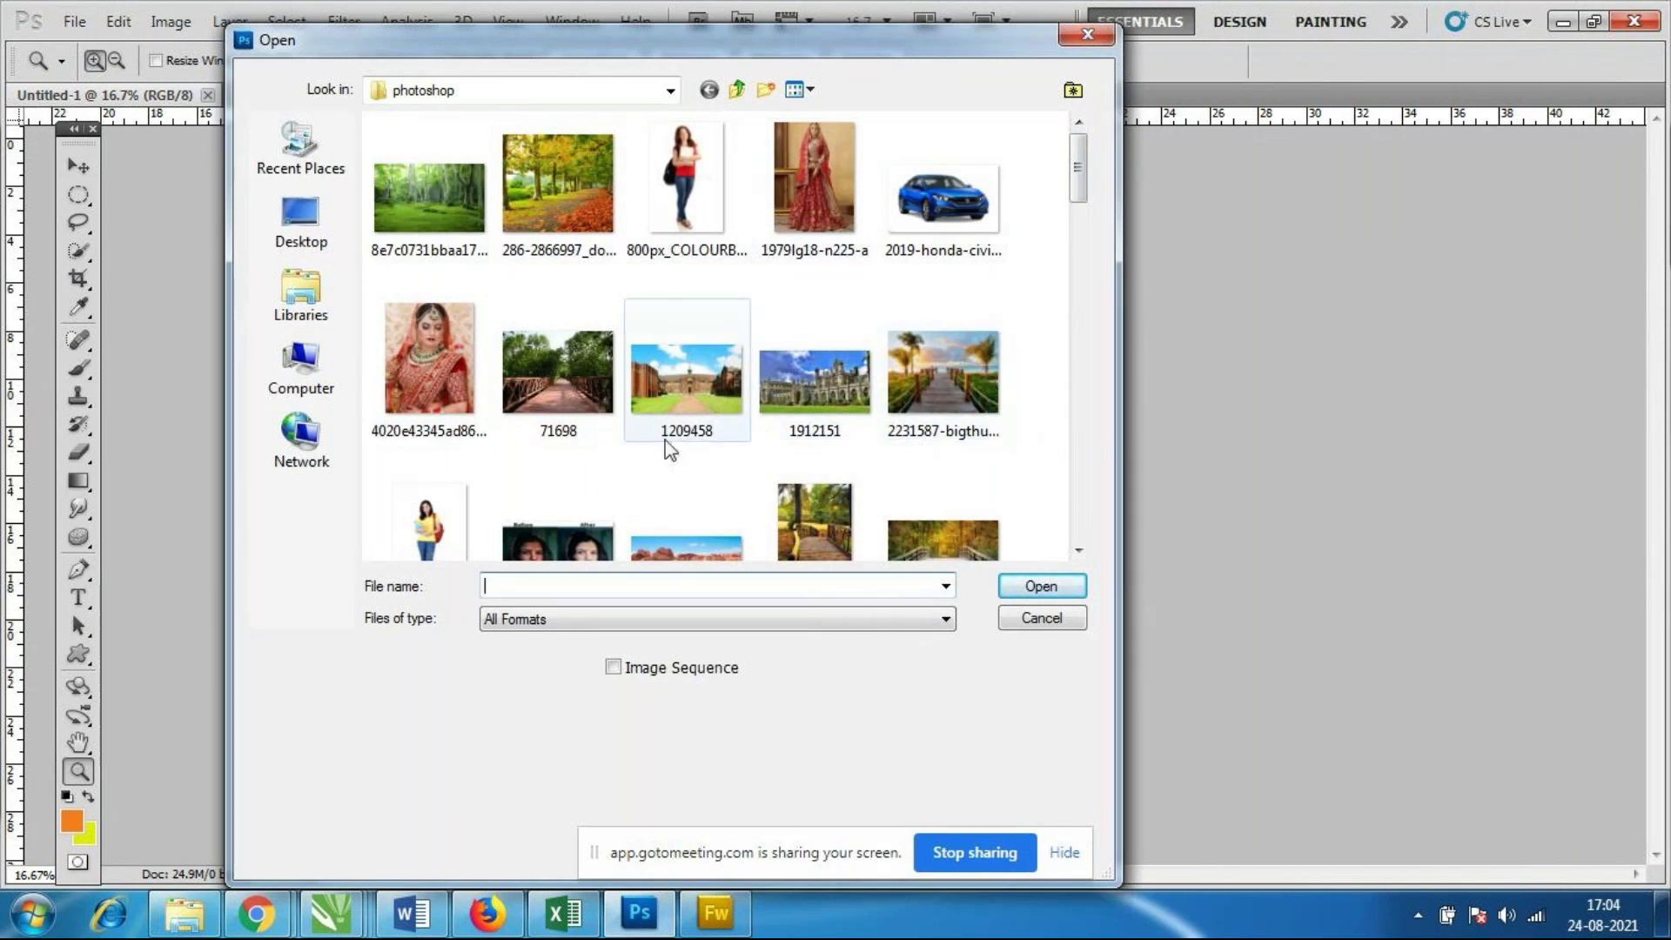
left_click(719, 216)
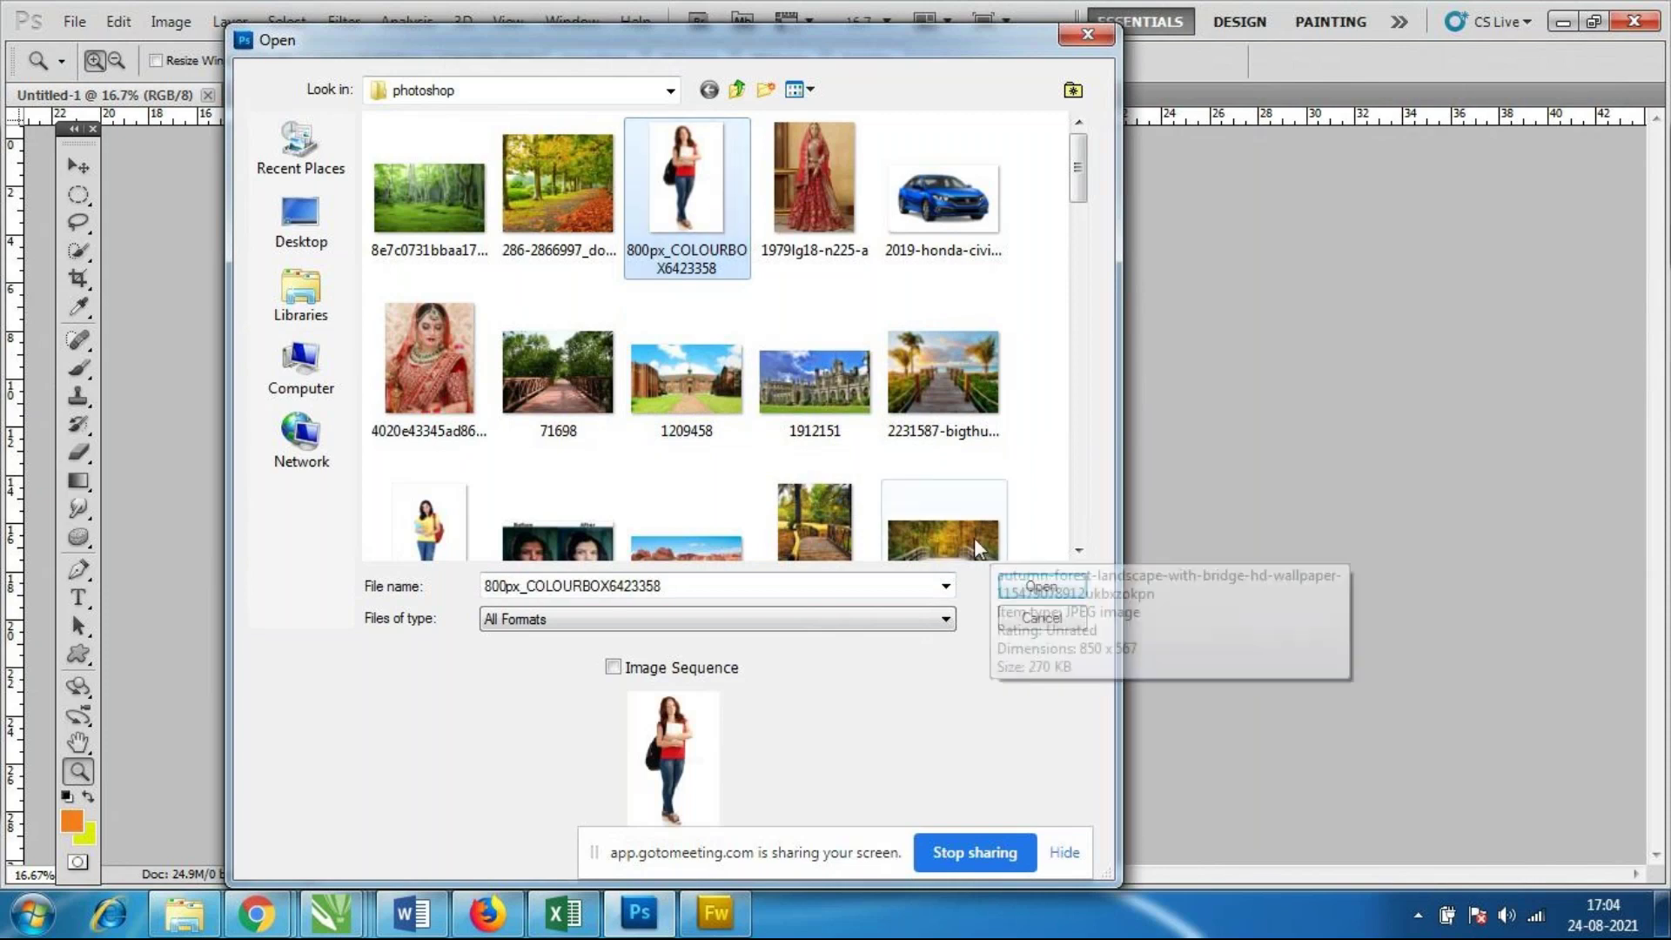
left_click(1045, 592)
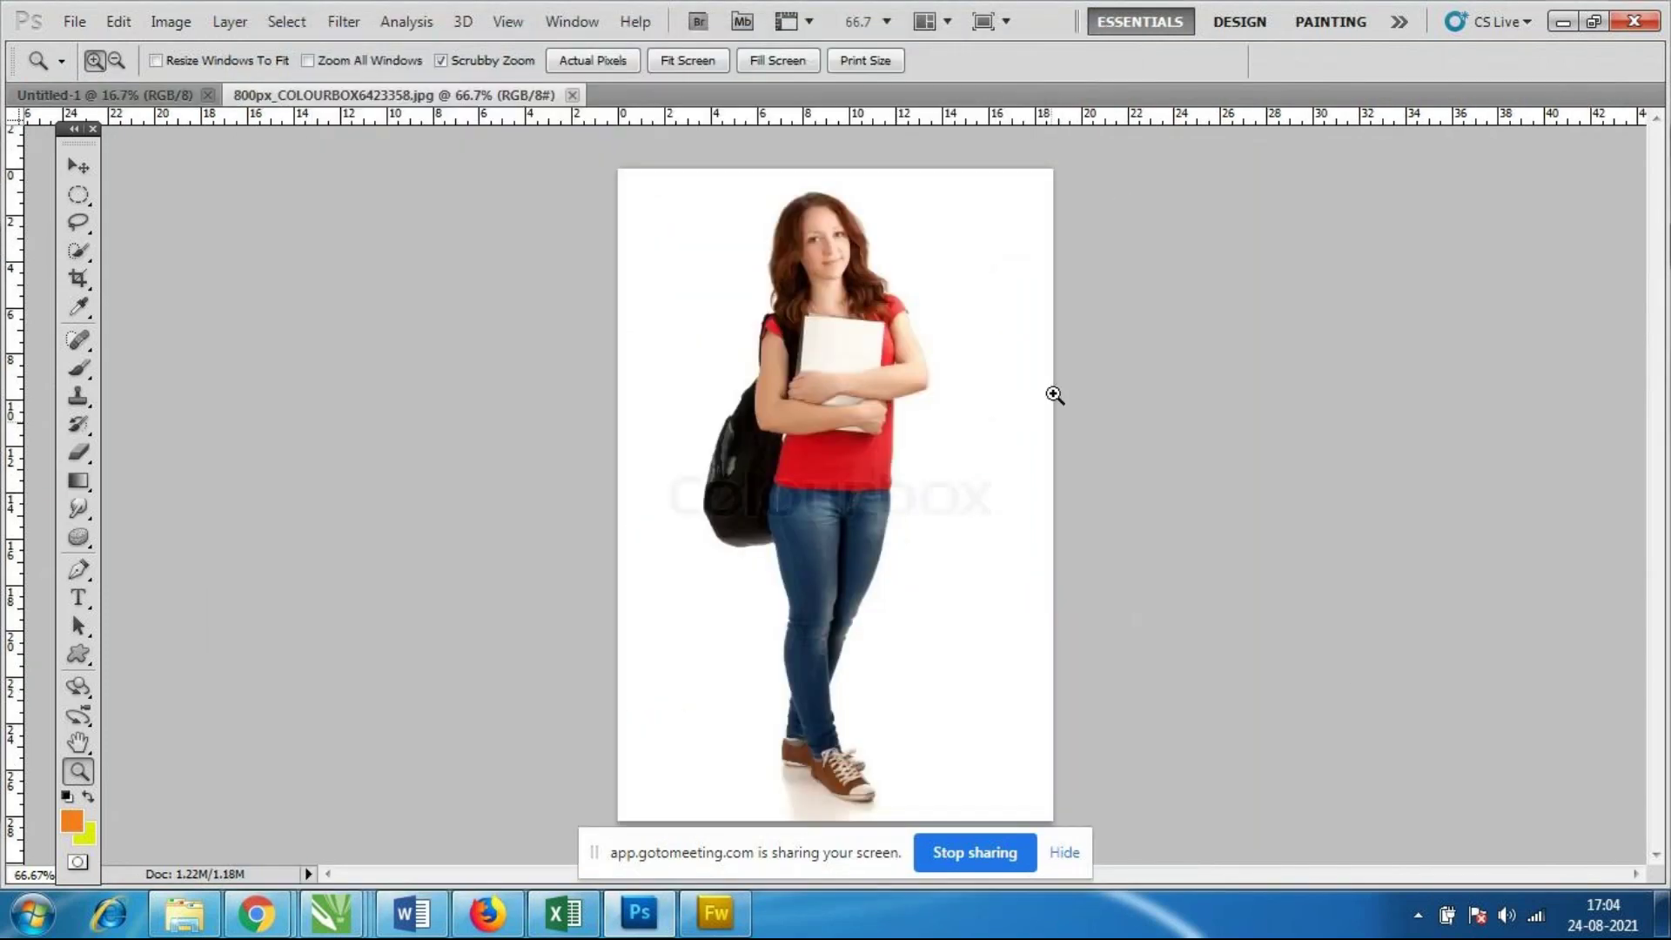
Select the Move tool and show the Layers panel, moving it up and shortening it.
left_click(73, 176)
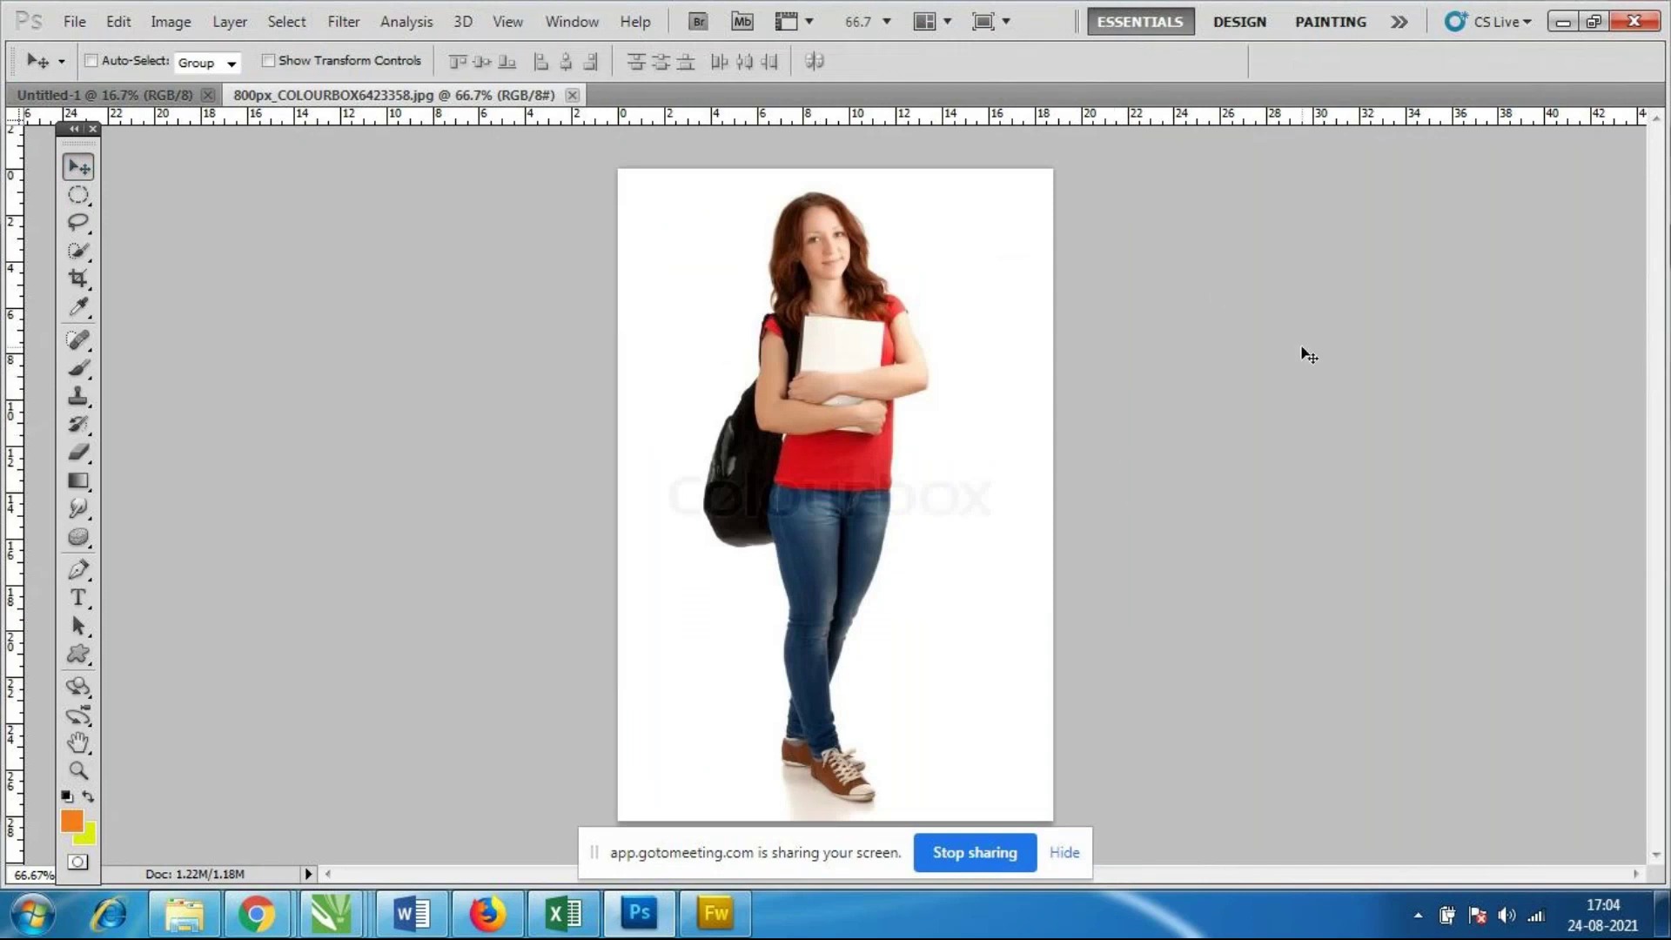
left_click(560, 19)
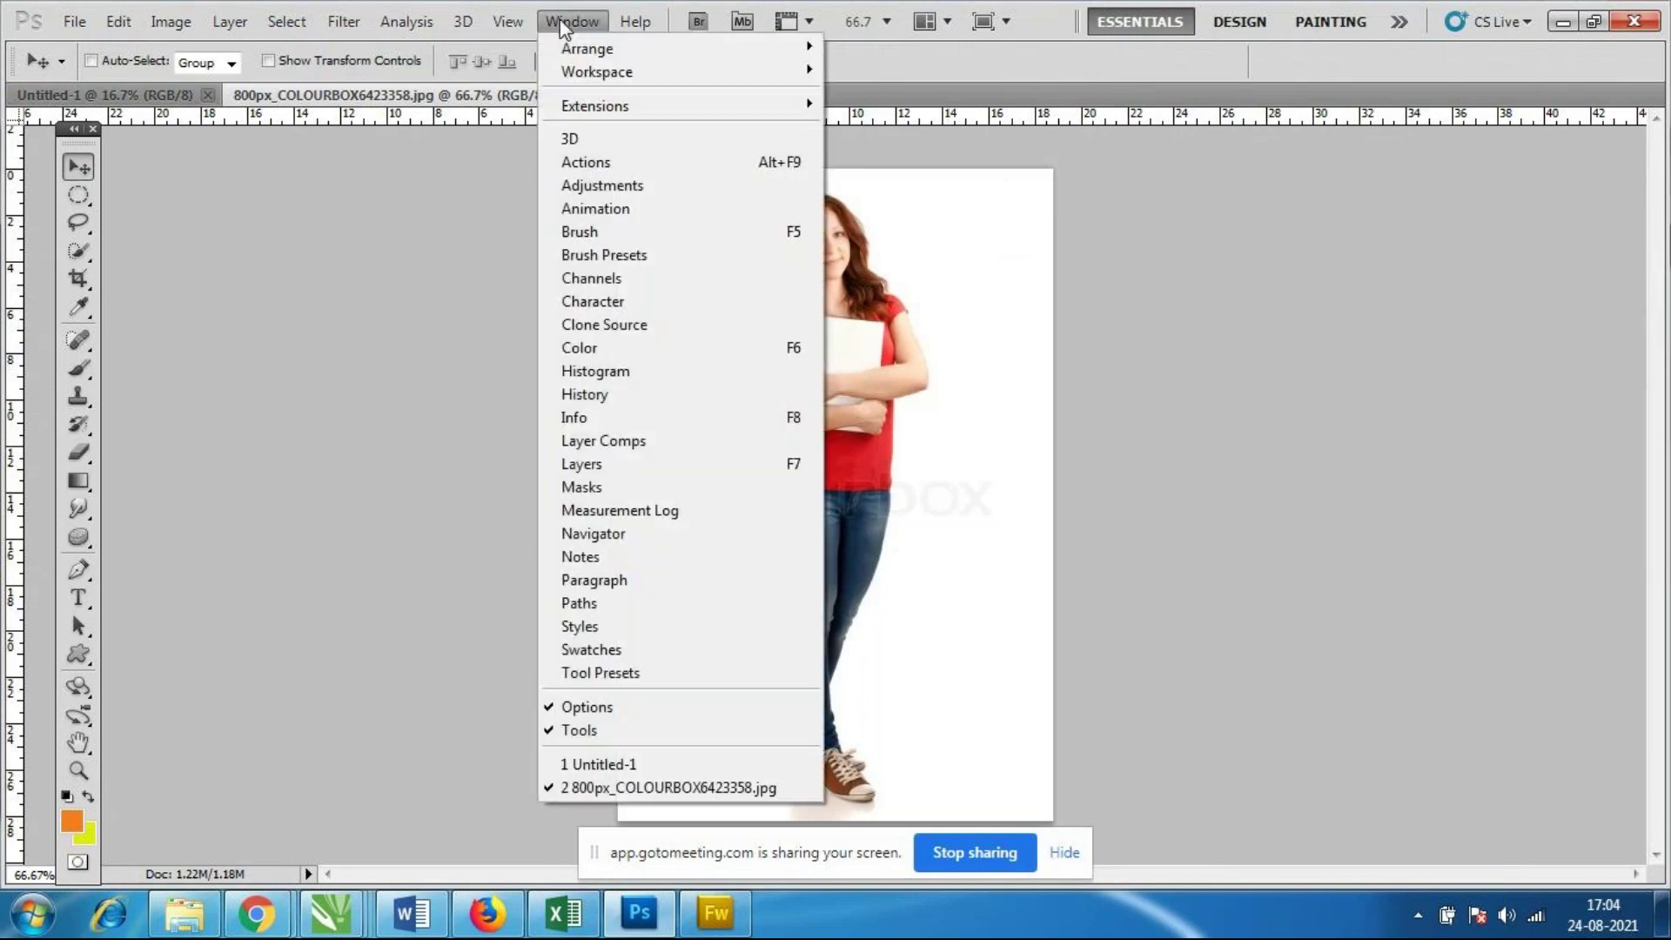
left_click(585, 464)
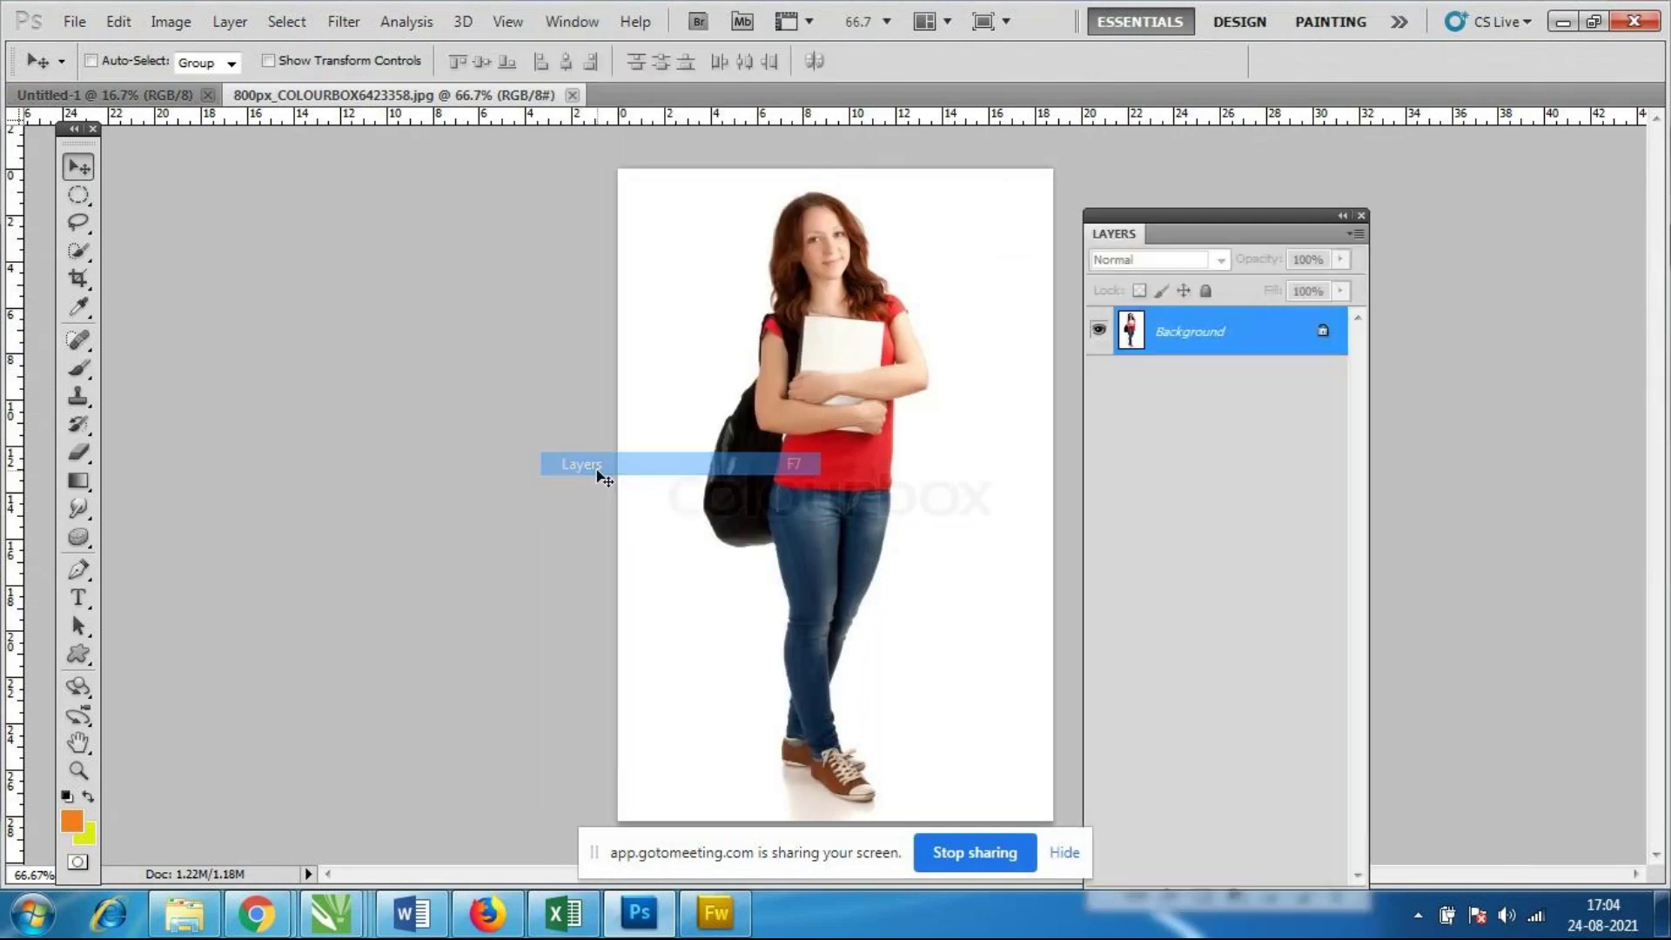
left_click_drag(1253, 215, 1307, 100)
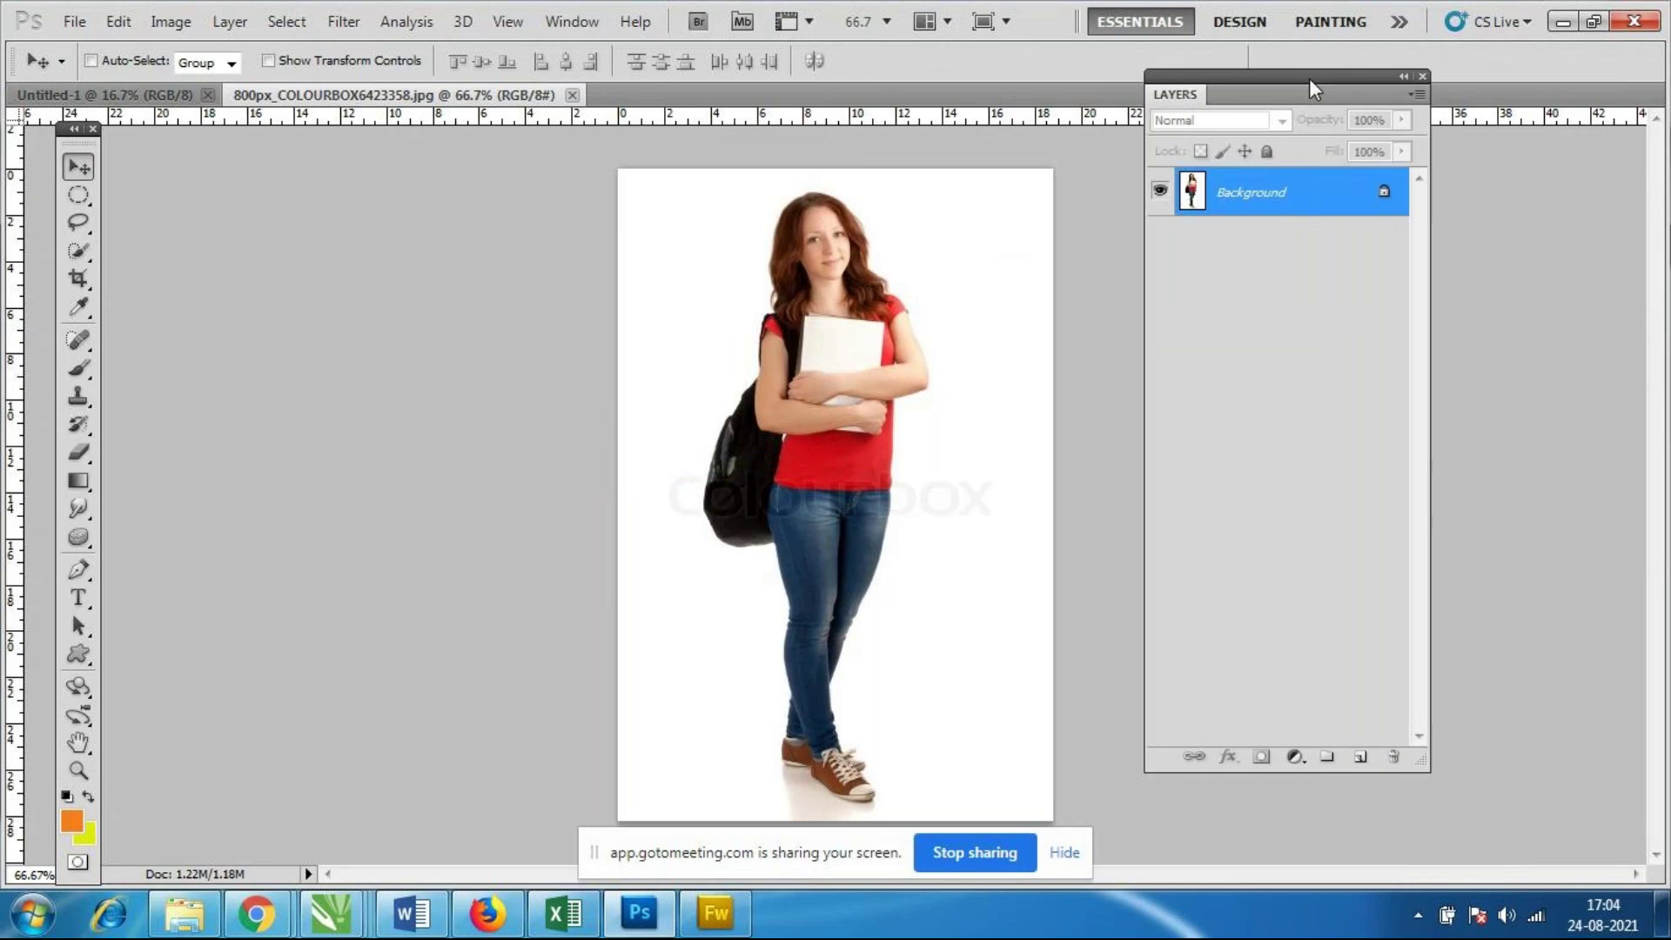
left_click_drag(1410, 794, 1388, 645)
left_click_drag(1279, 116, 1404, 200)
Hide the Layers panel and the toolbox via the Window menu.
left_click(73, 22)
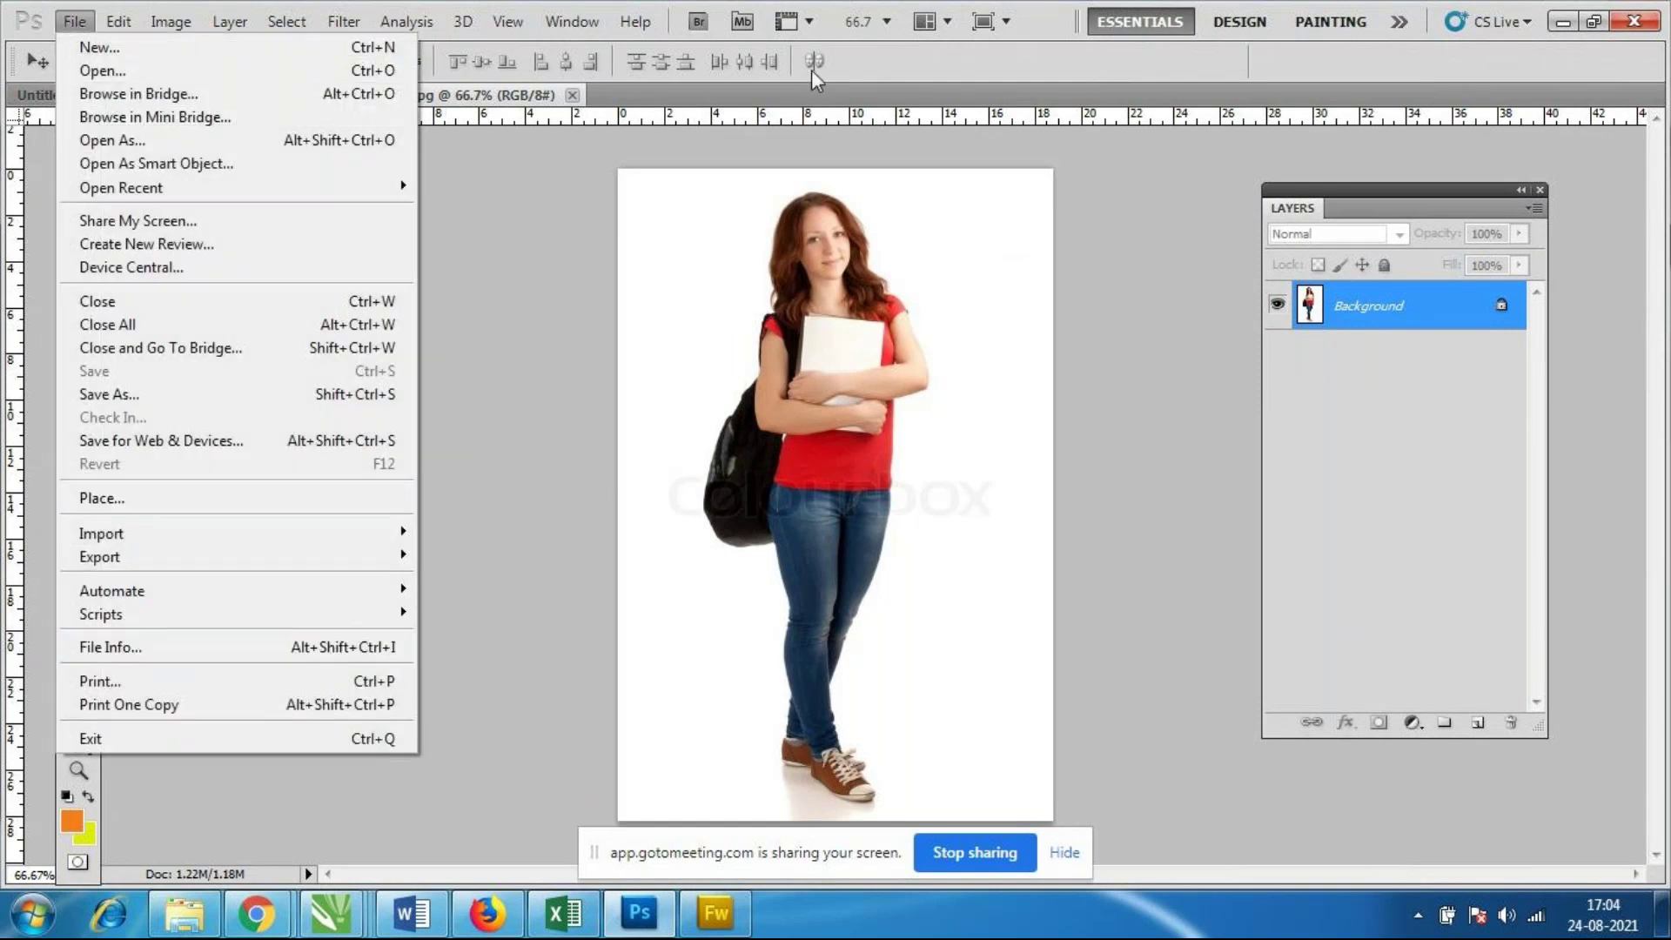
left_click(973, 72)
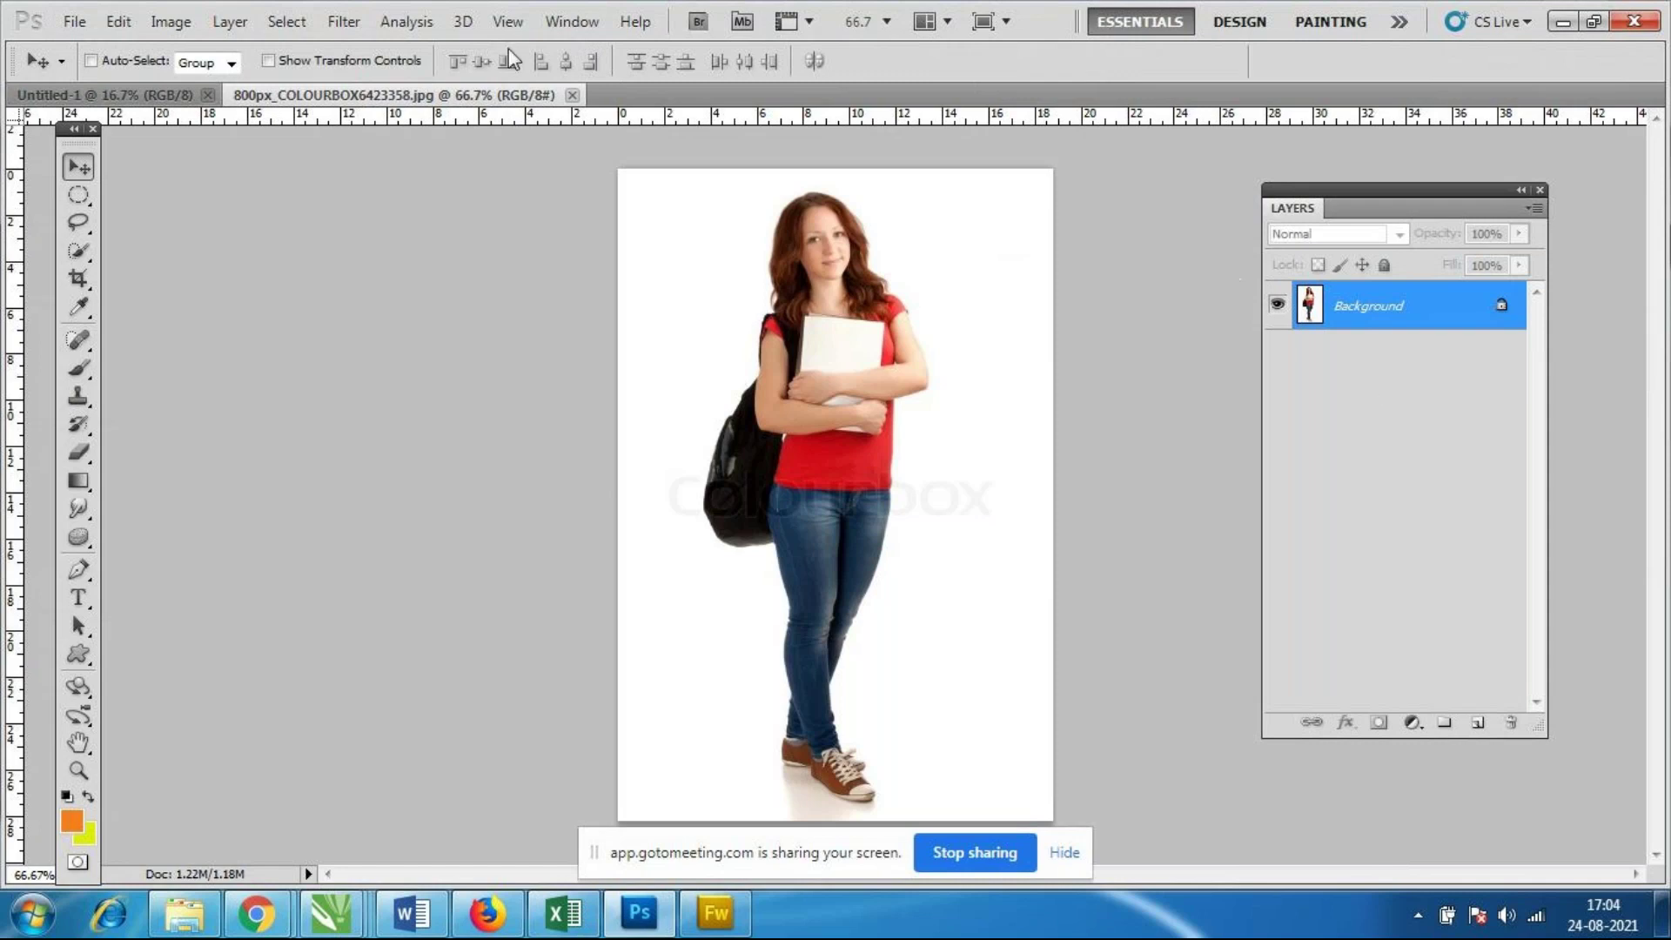
left_click(557, 23)
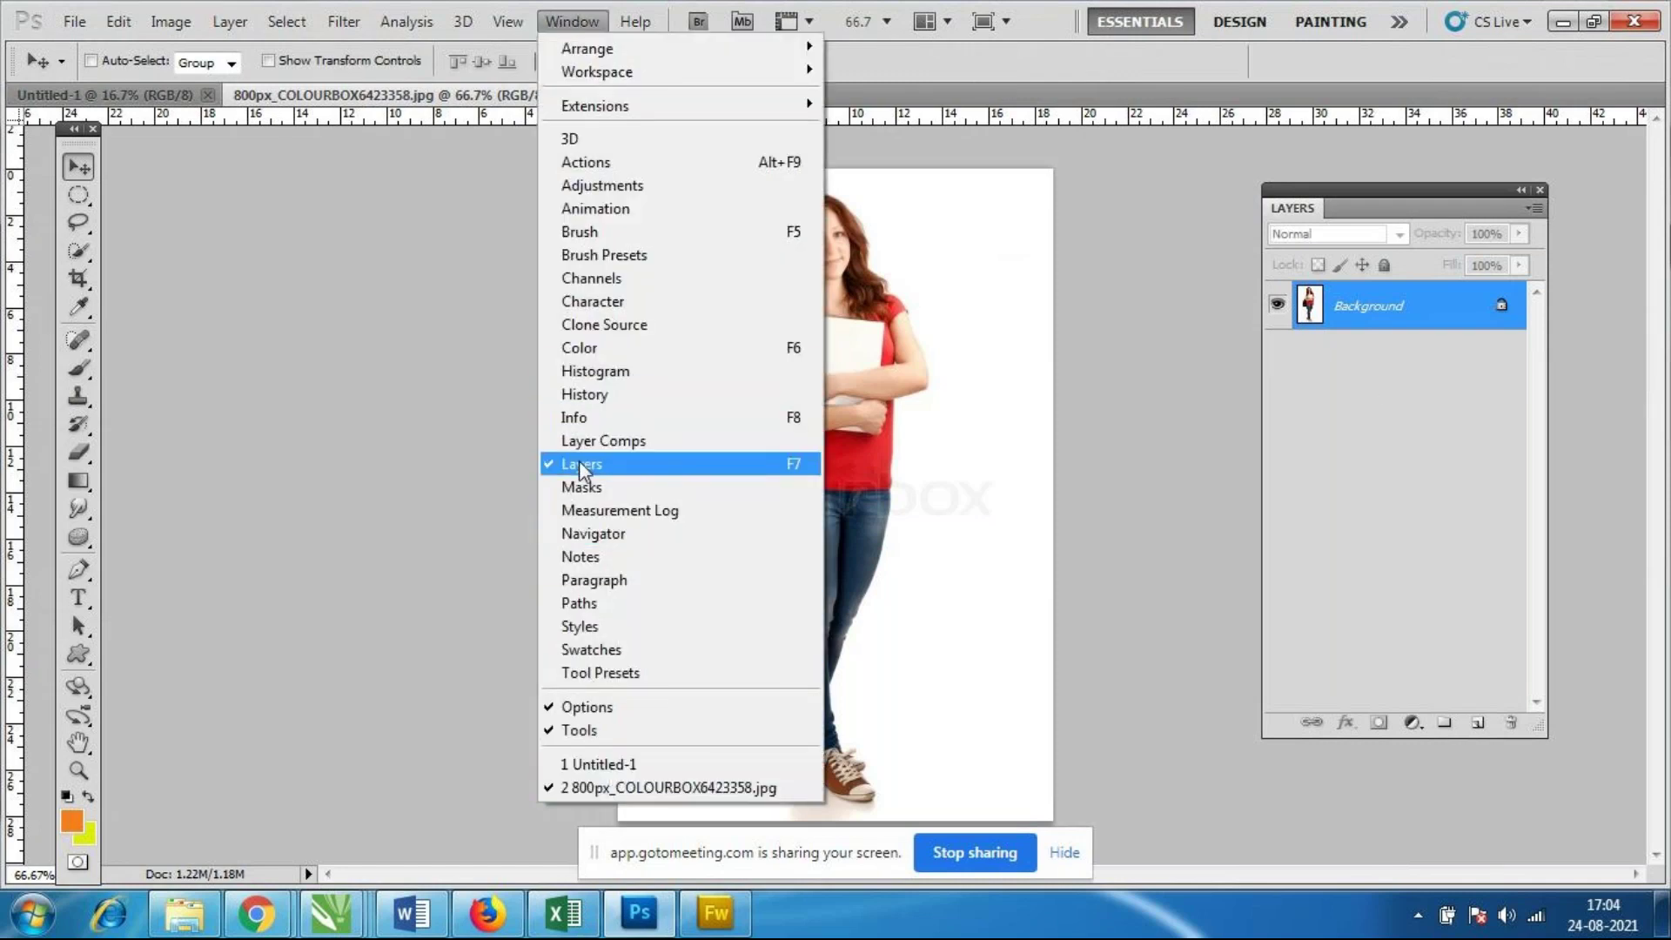
left_click(581, 468)
left_click(573, 23)
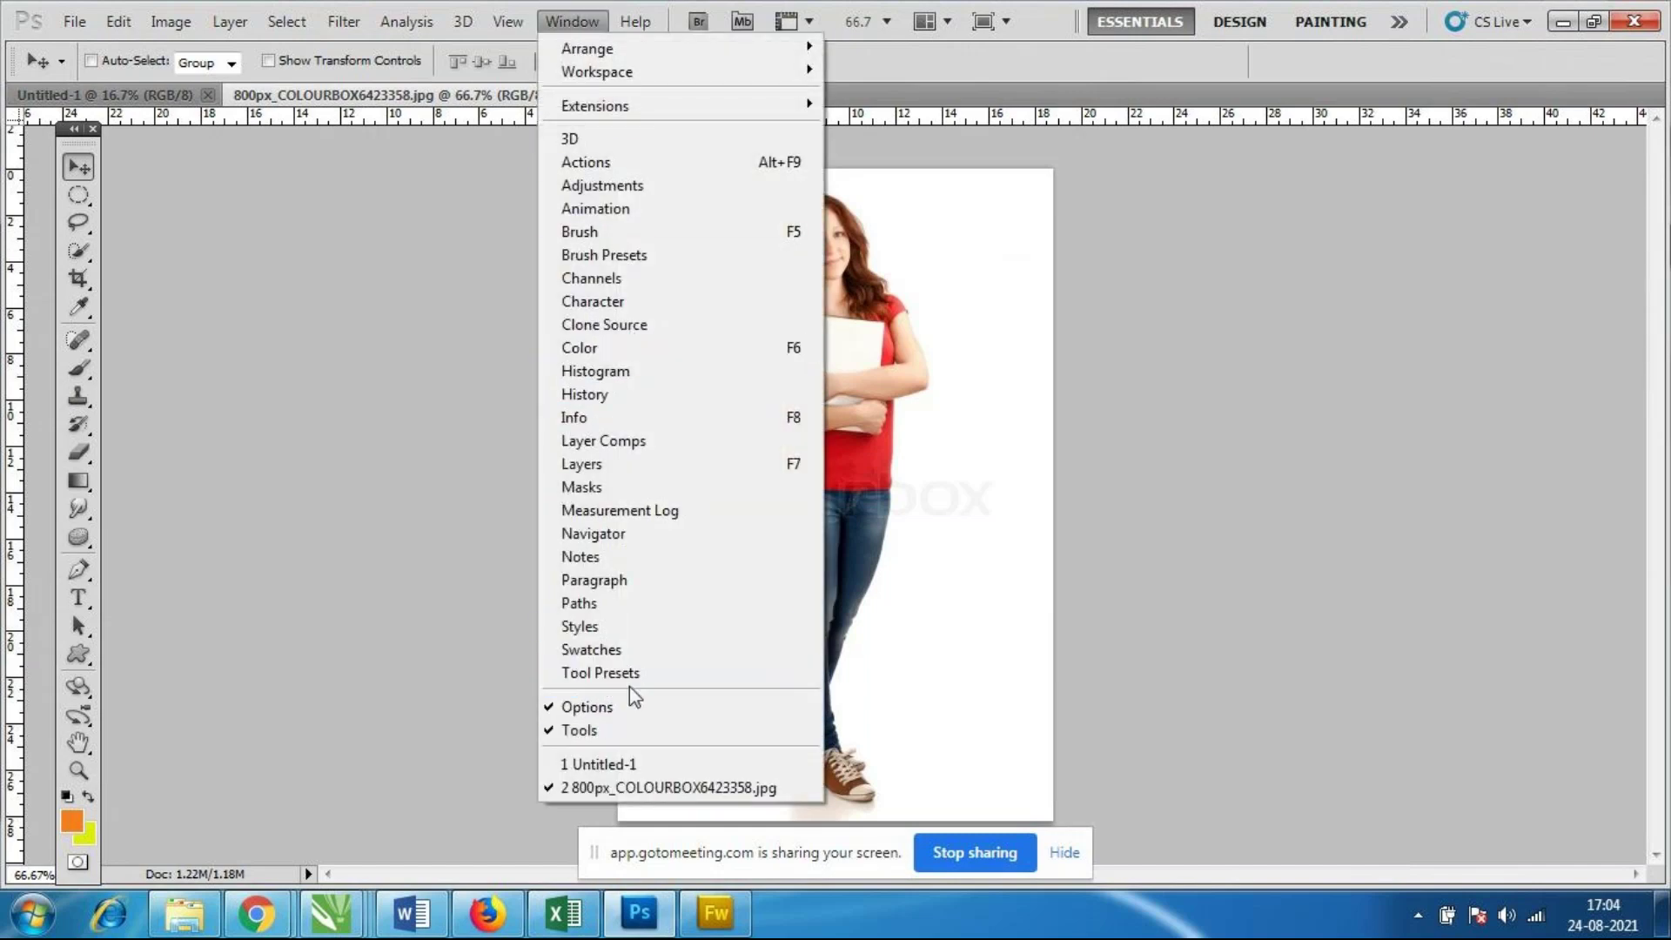
left_click(571, 733)
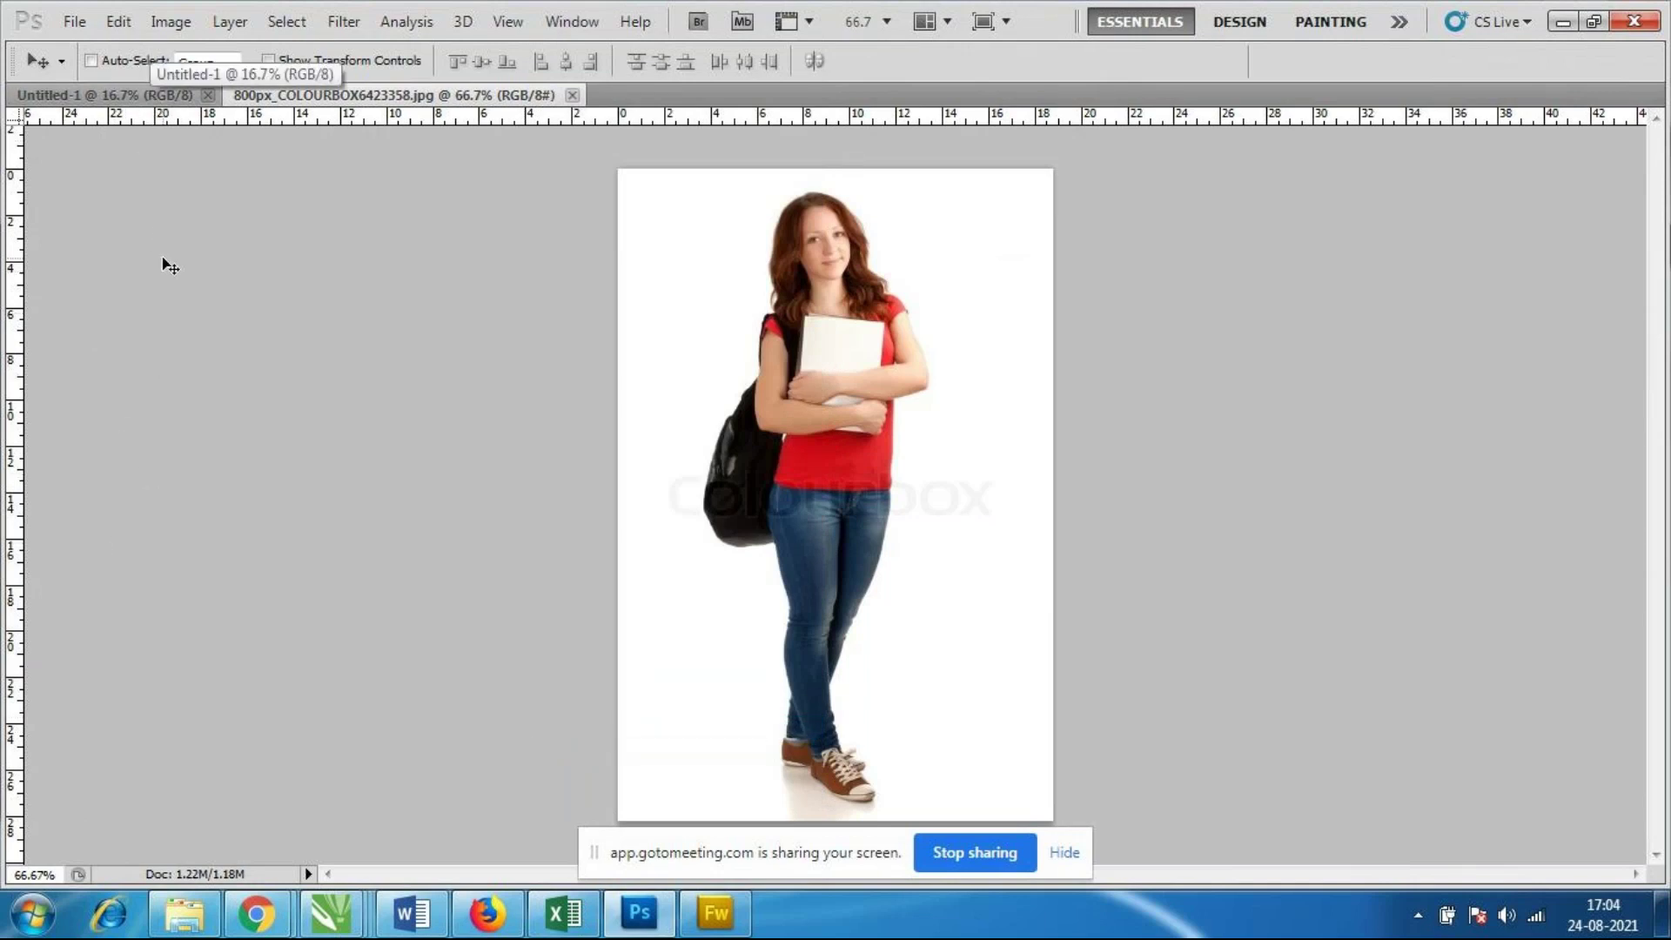
Restore the toolbox, briefly open and close the Color panel, and reopen the Layers panel.
left_click(576, 25)
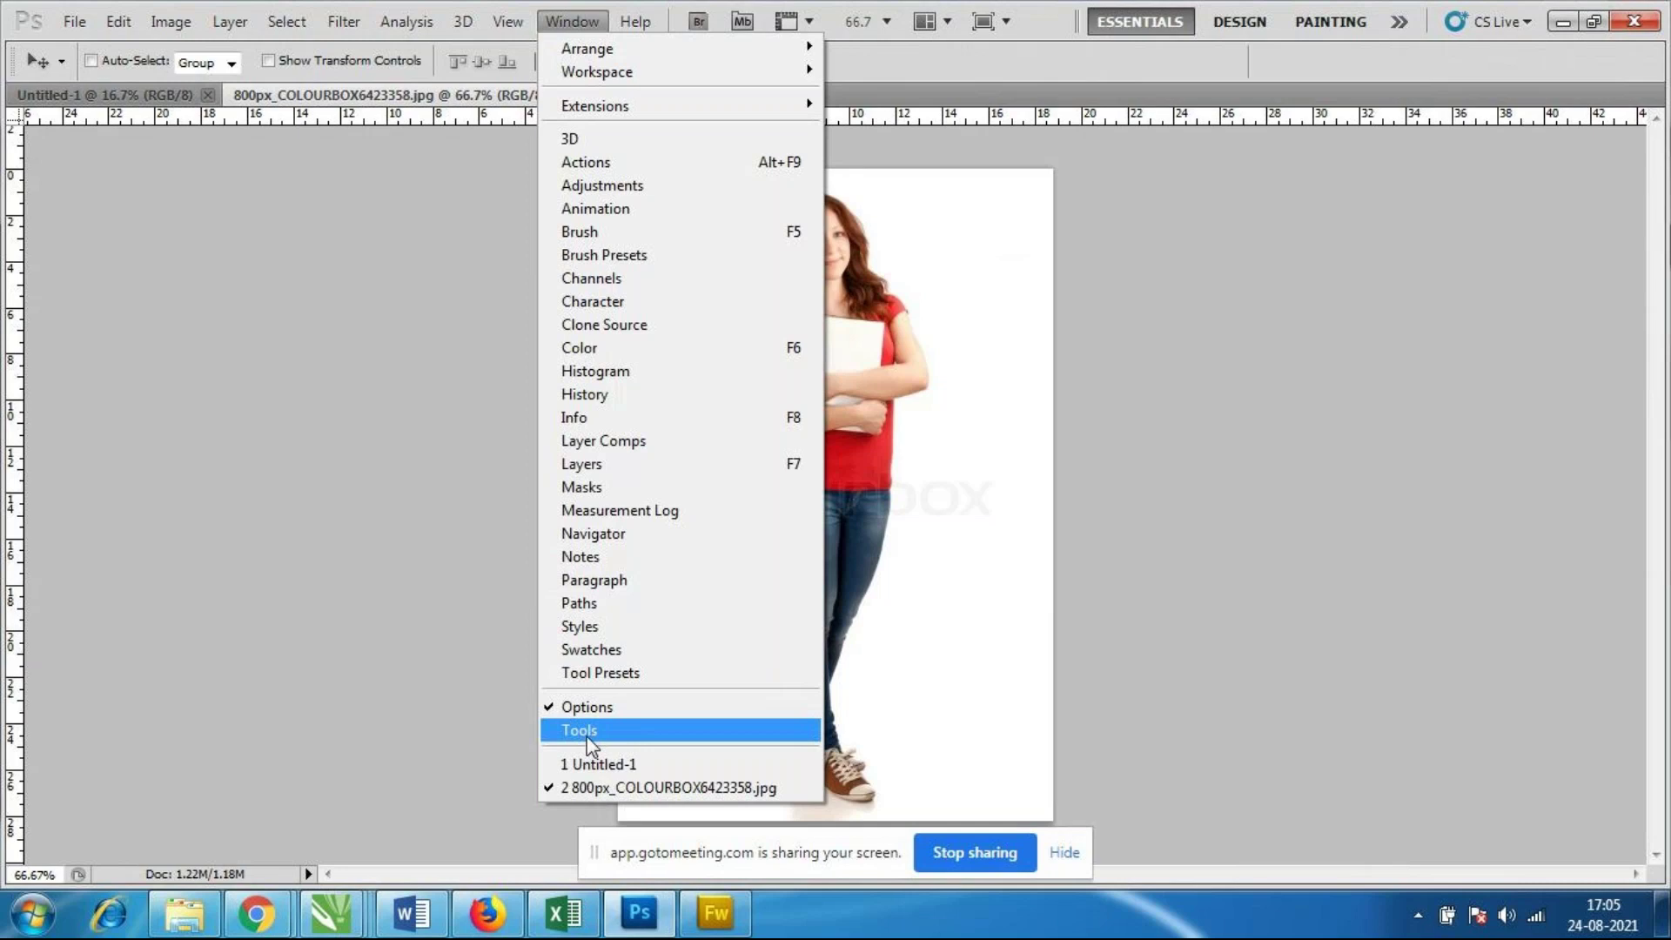
left_click(587, 731)
left_click(572, 22)
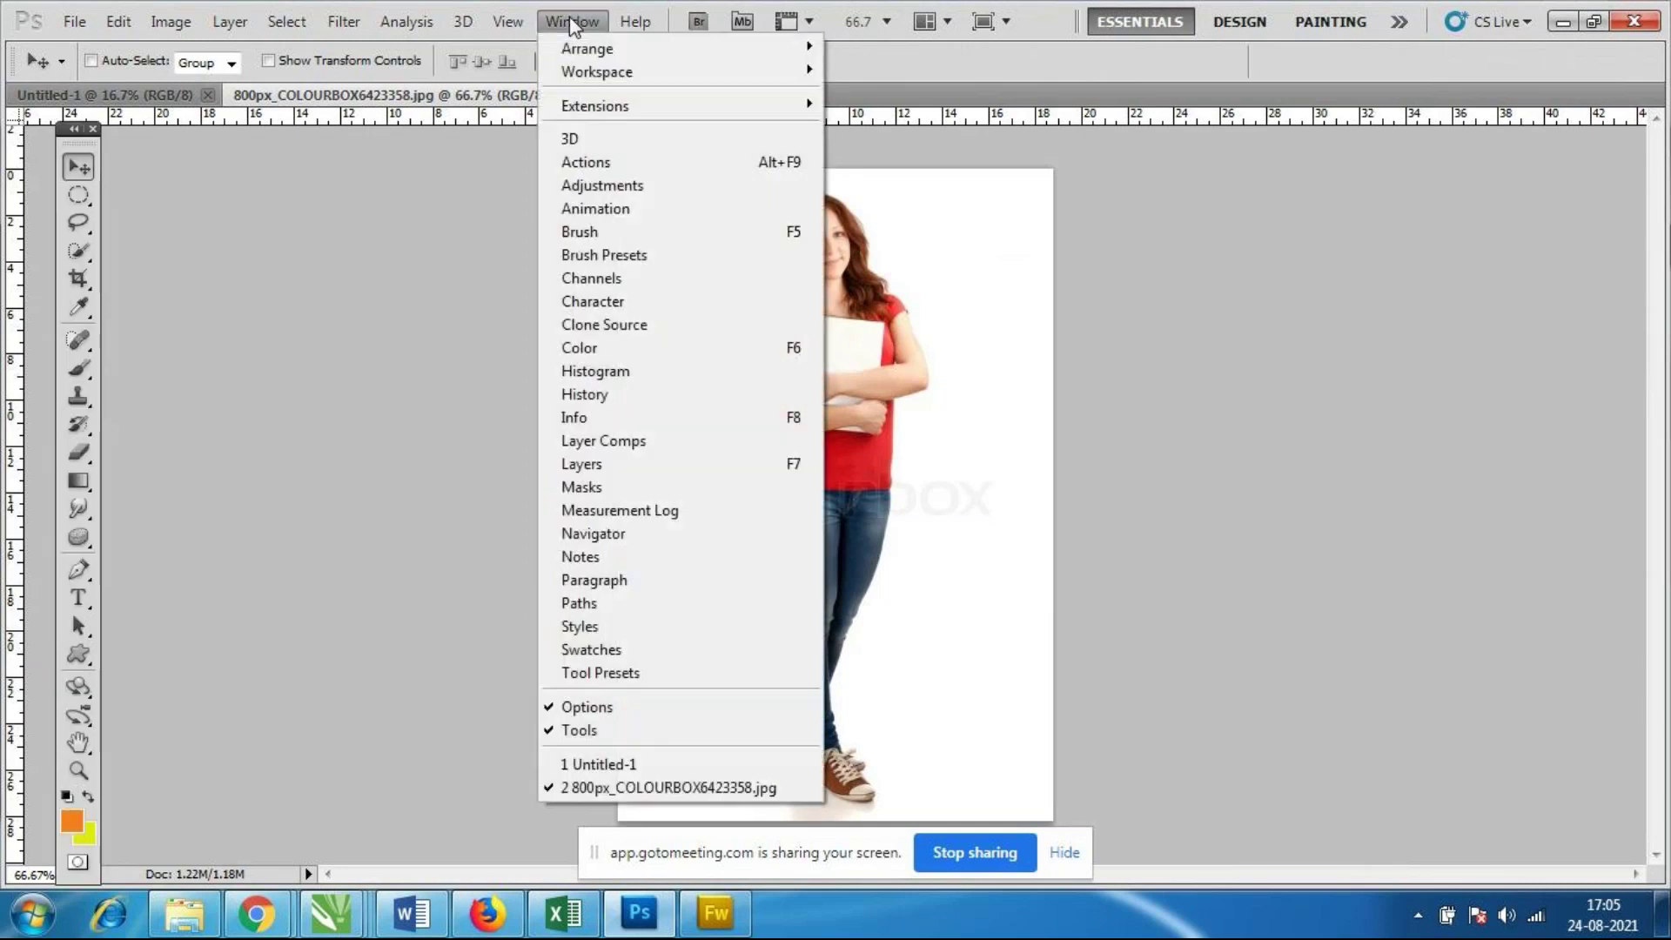
left_click(597, 357)
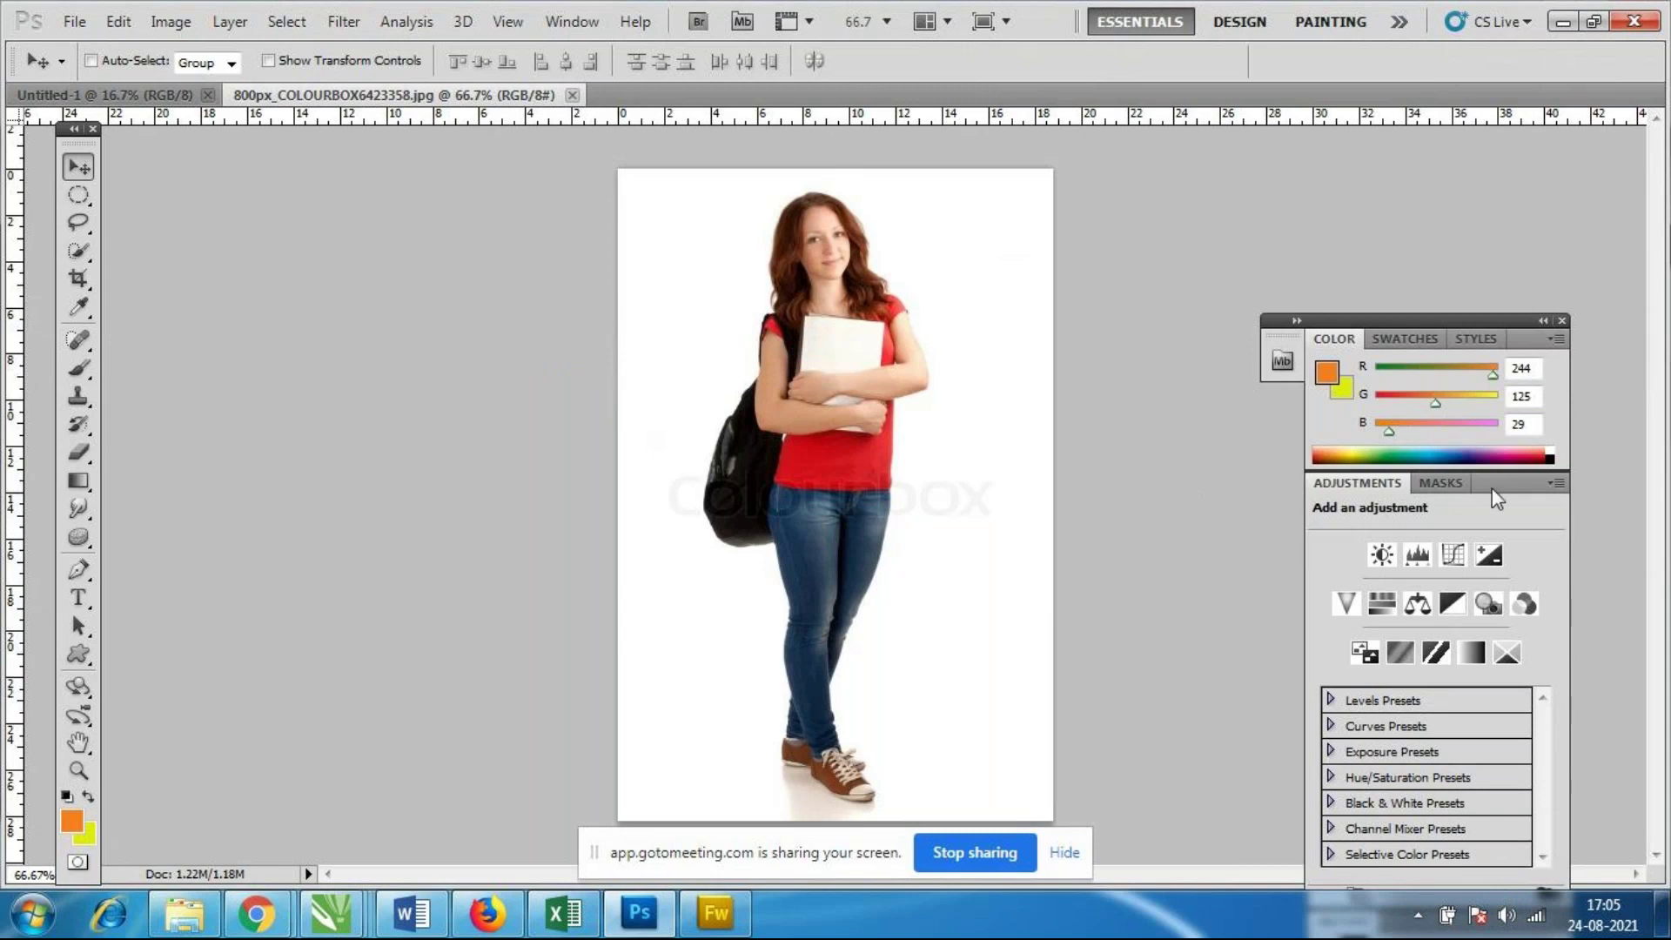
left_click(1561, 320)
left_click(572, 21)
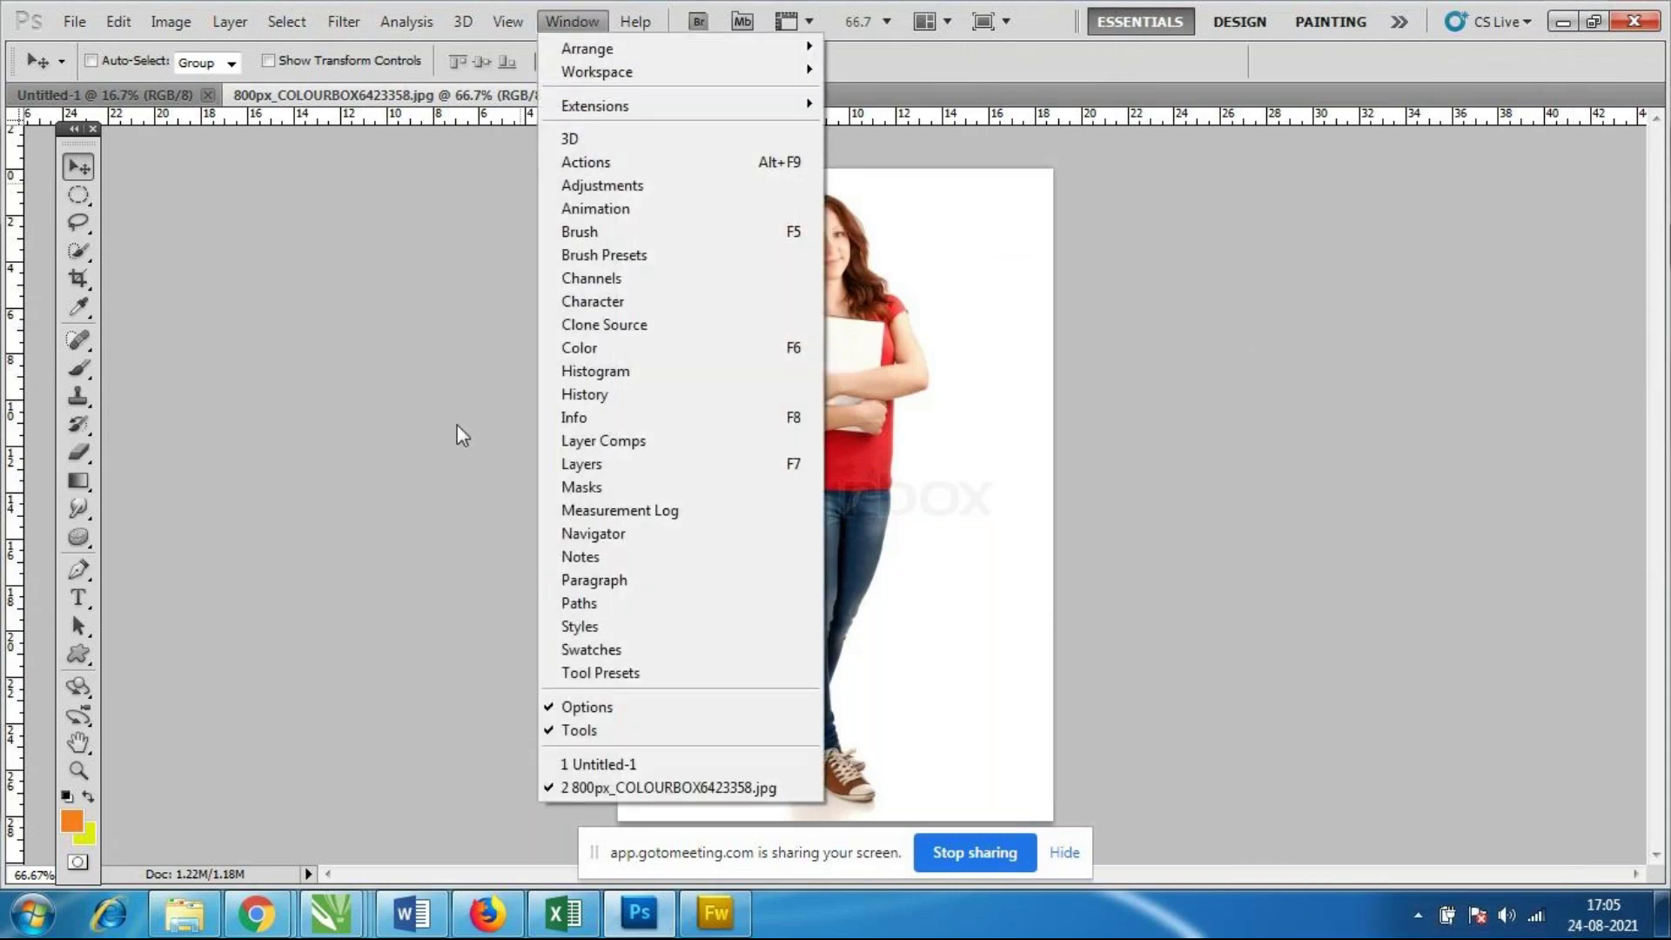
left_click(581, 470)
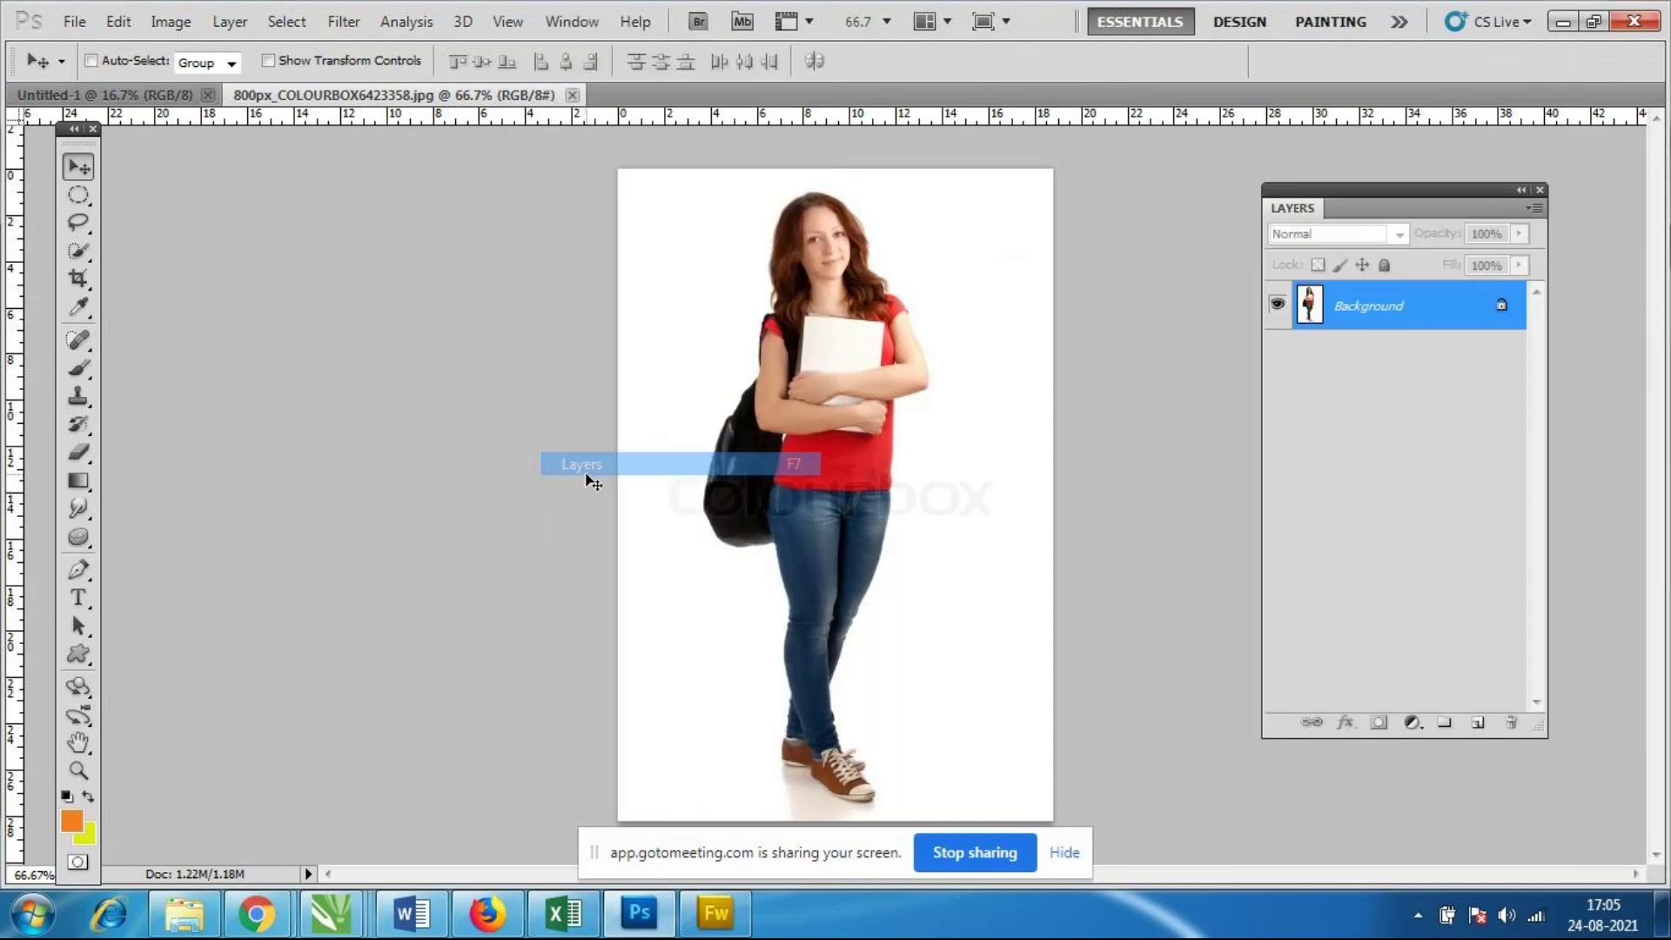
left_click(571, 21)
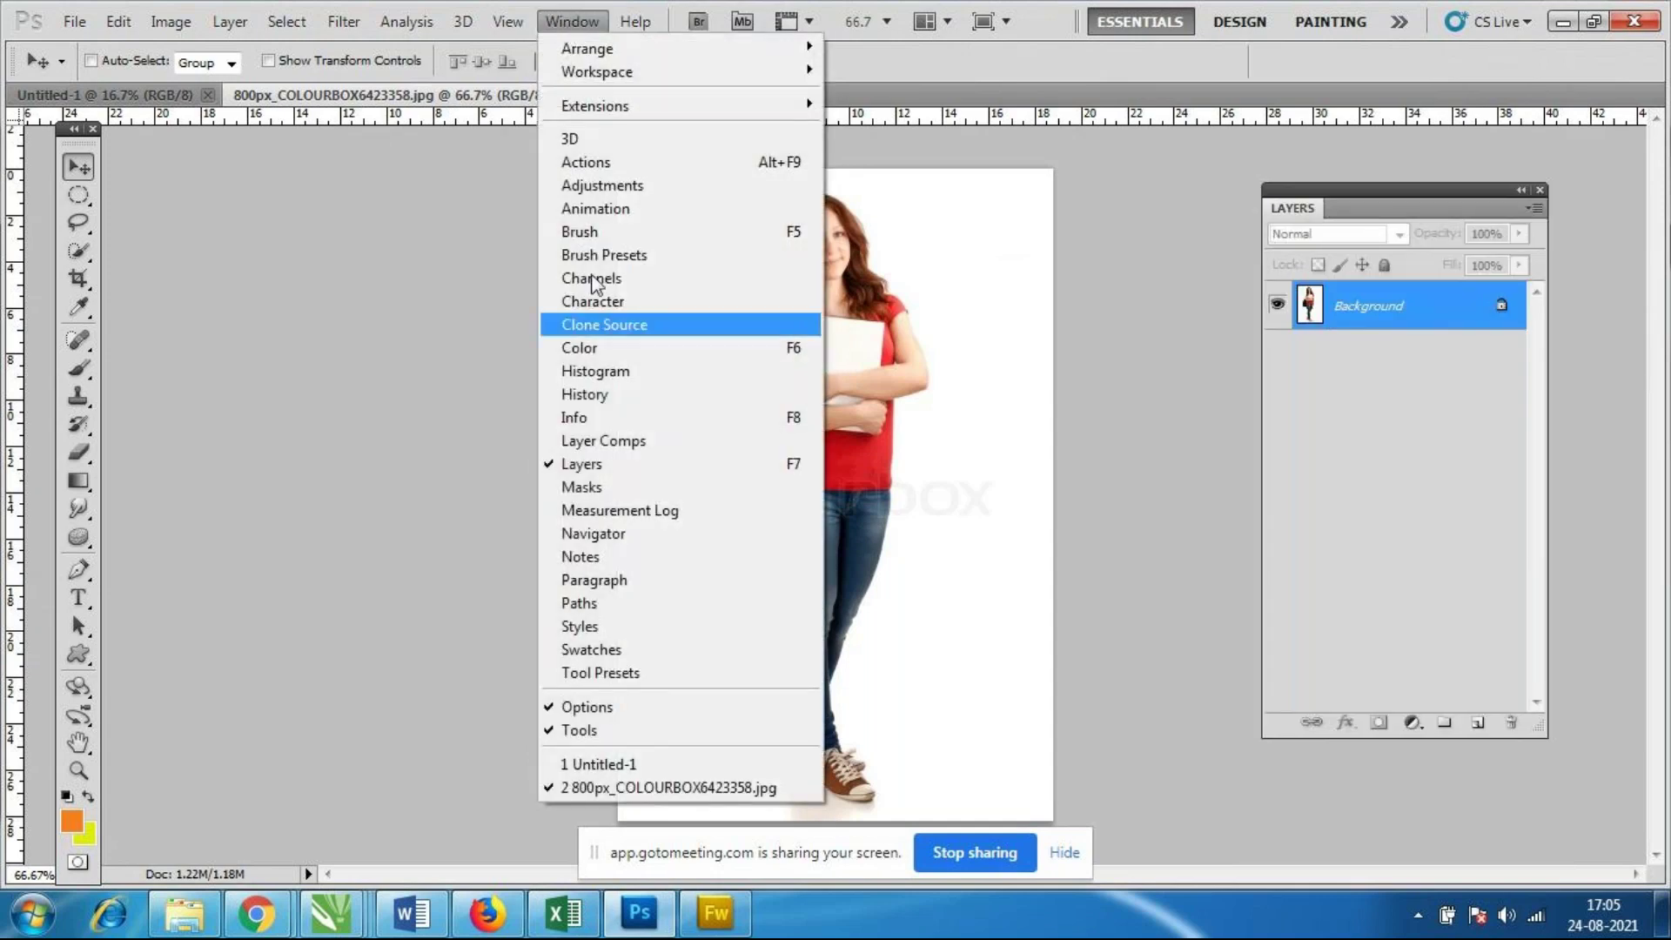
left_click(635, 650)
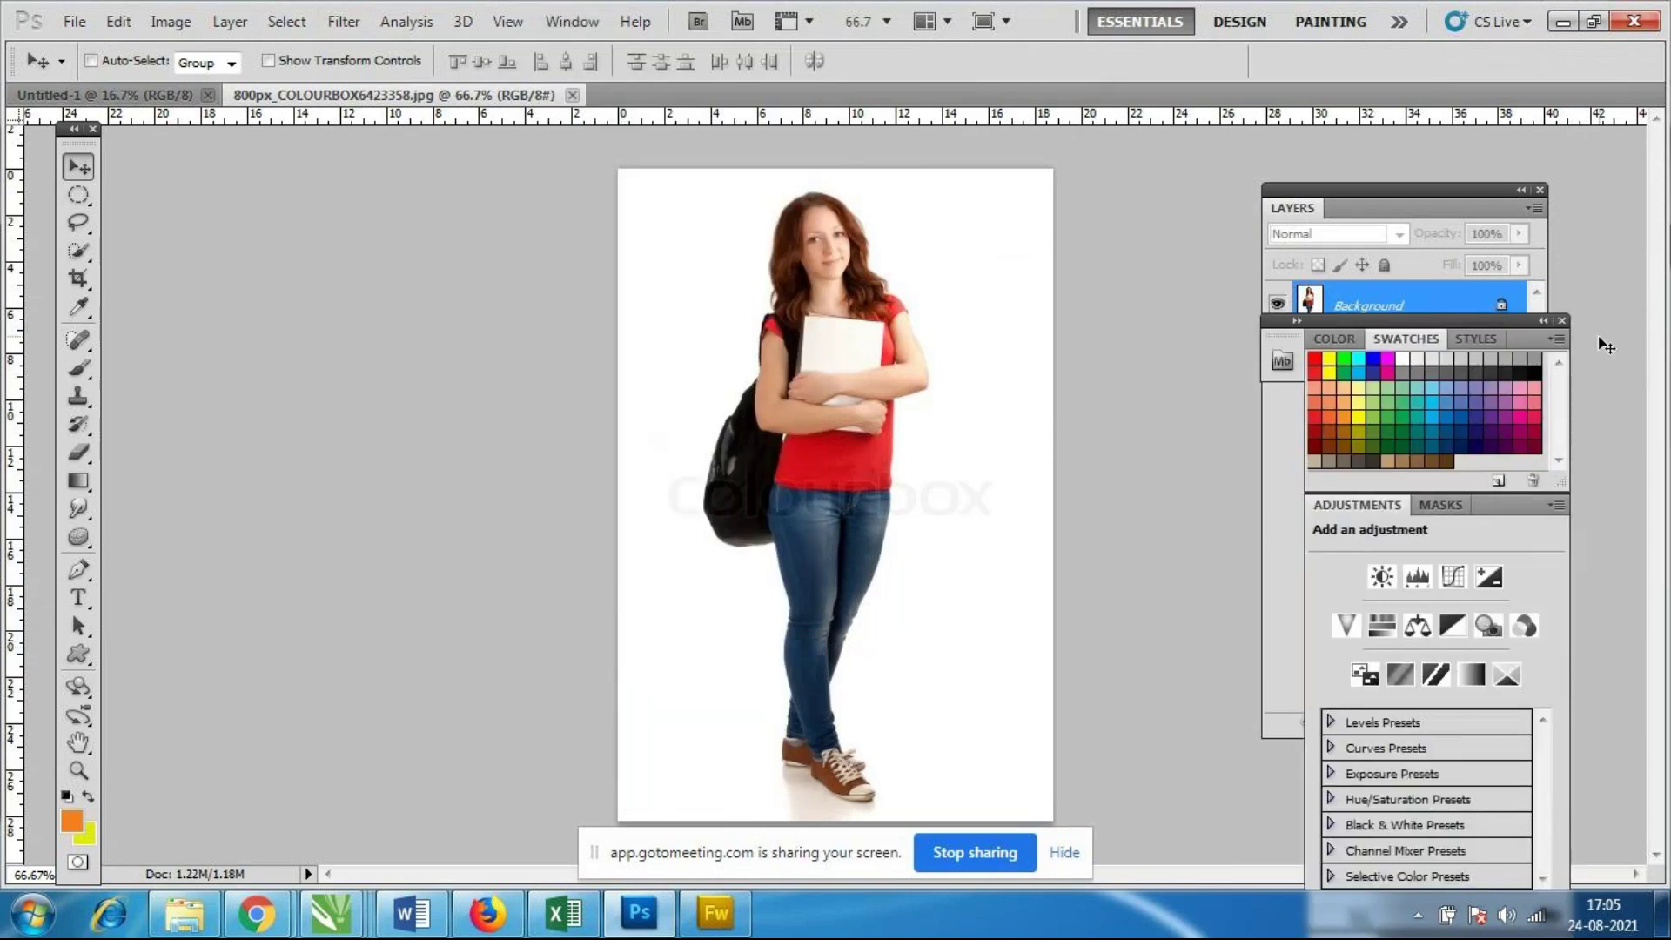
left_click(1562, 321)
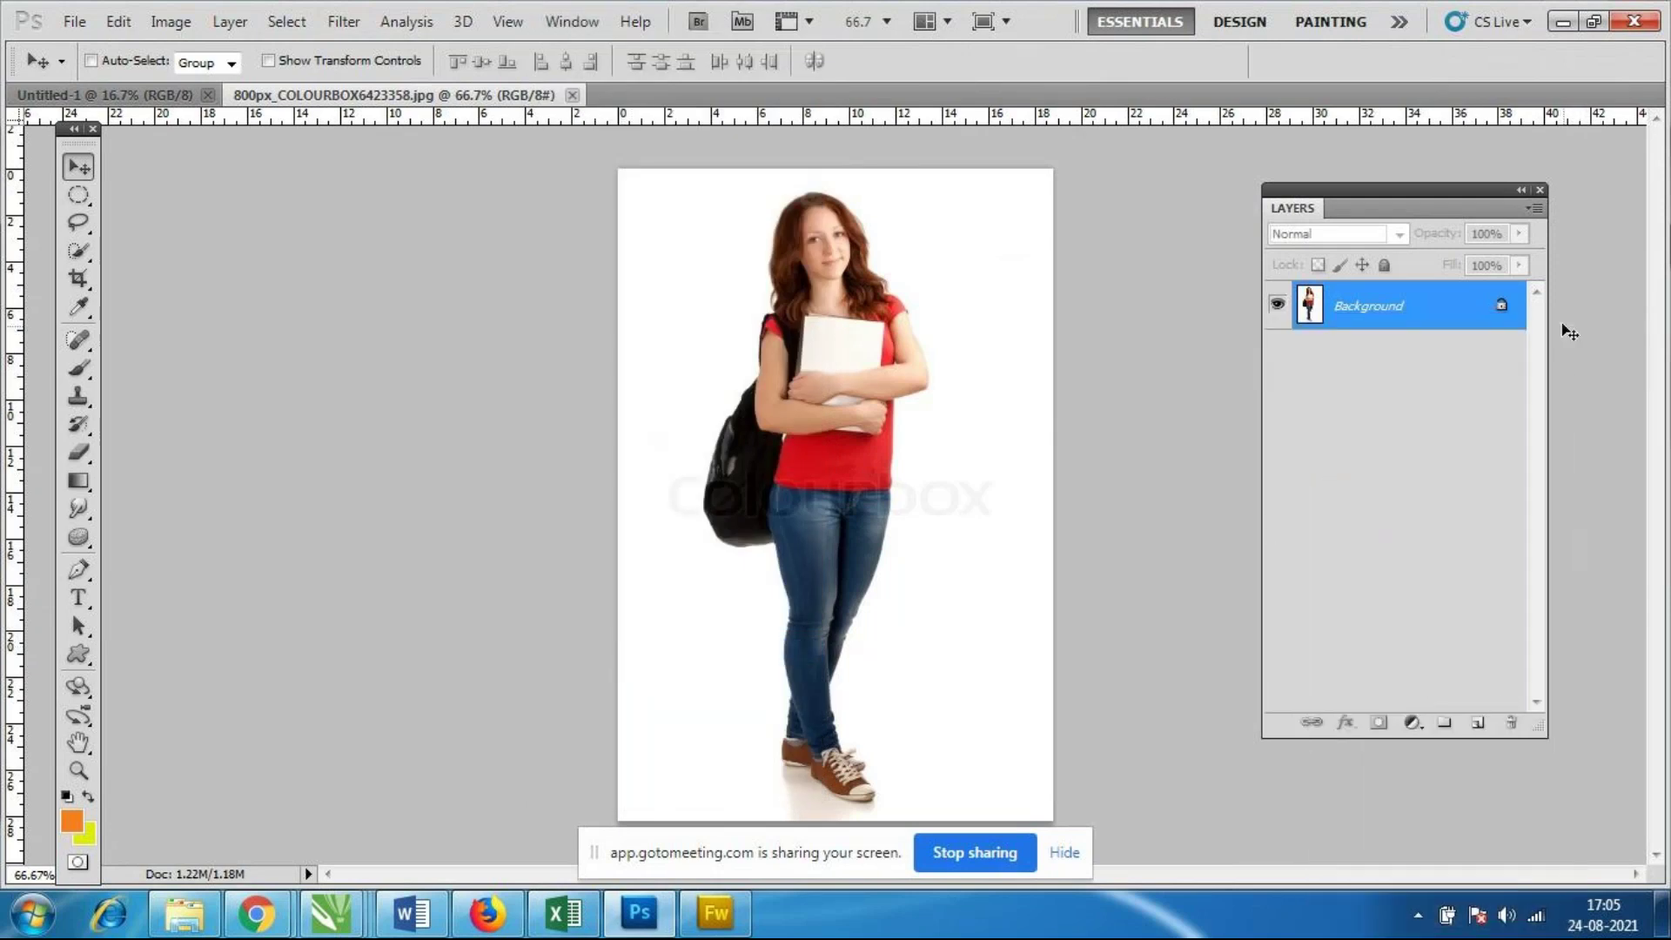
left_click(572, 19)
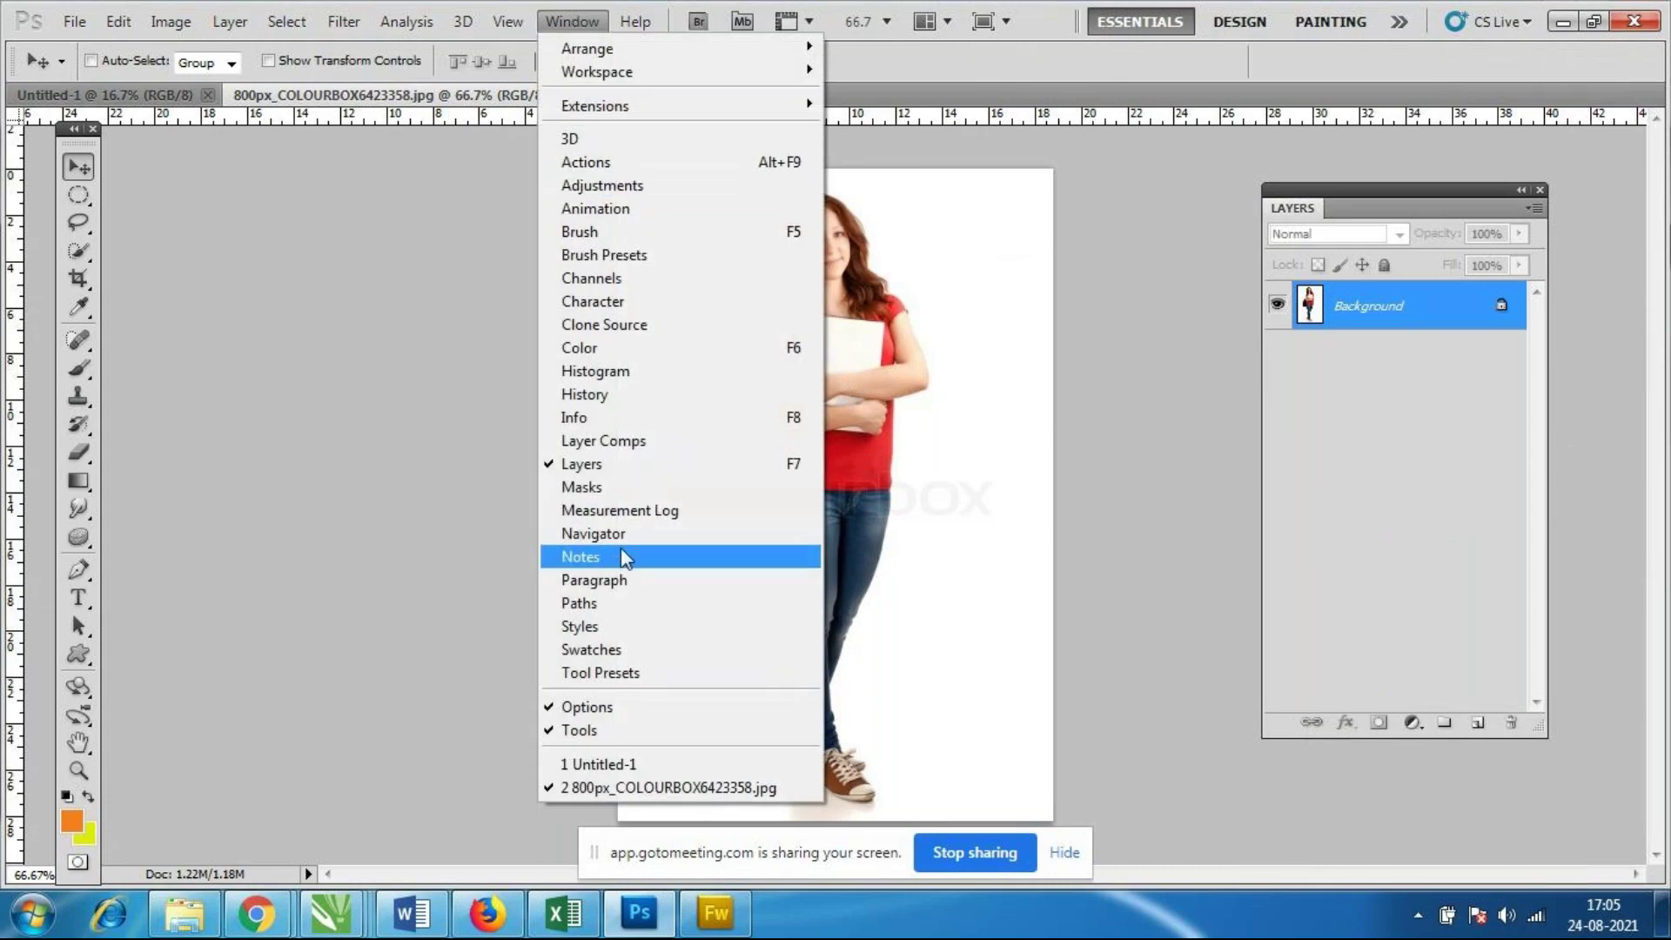
left_click(626, 672)
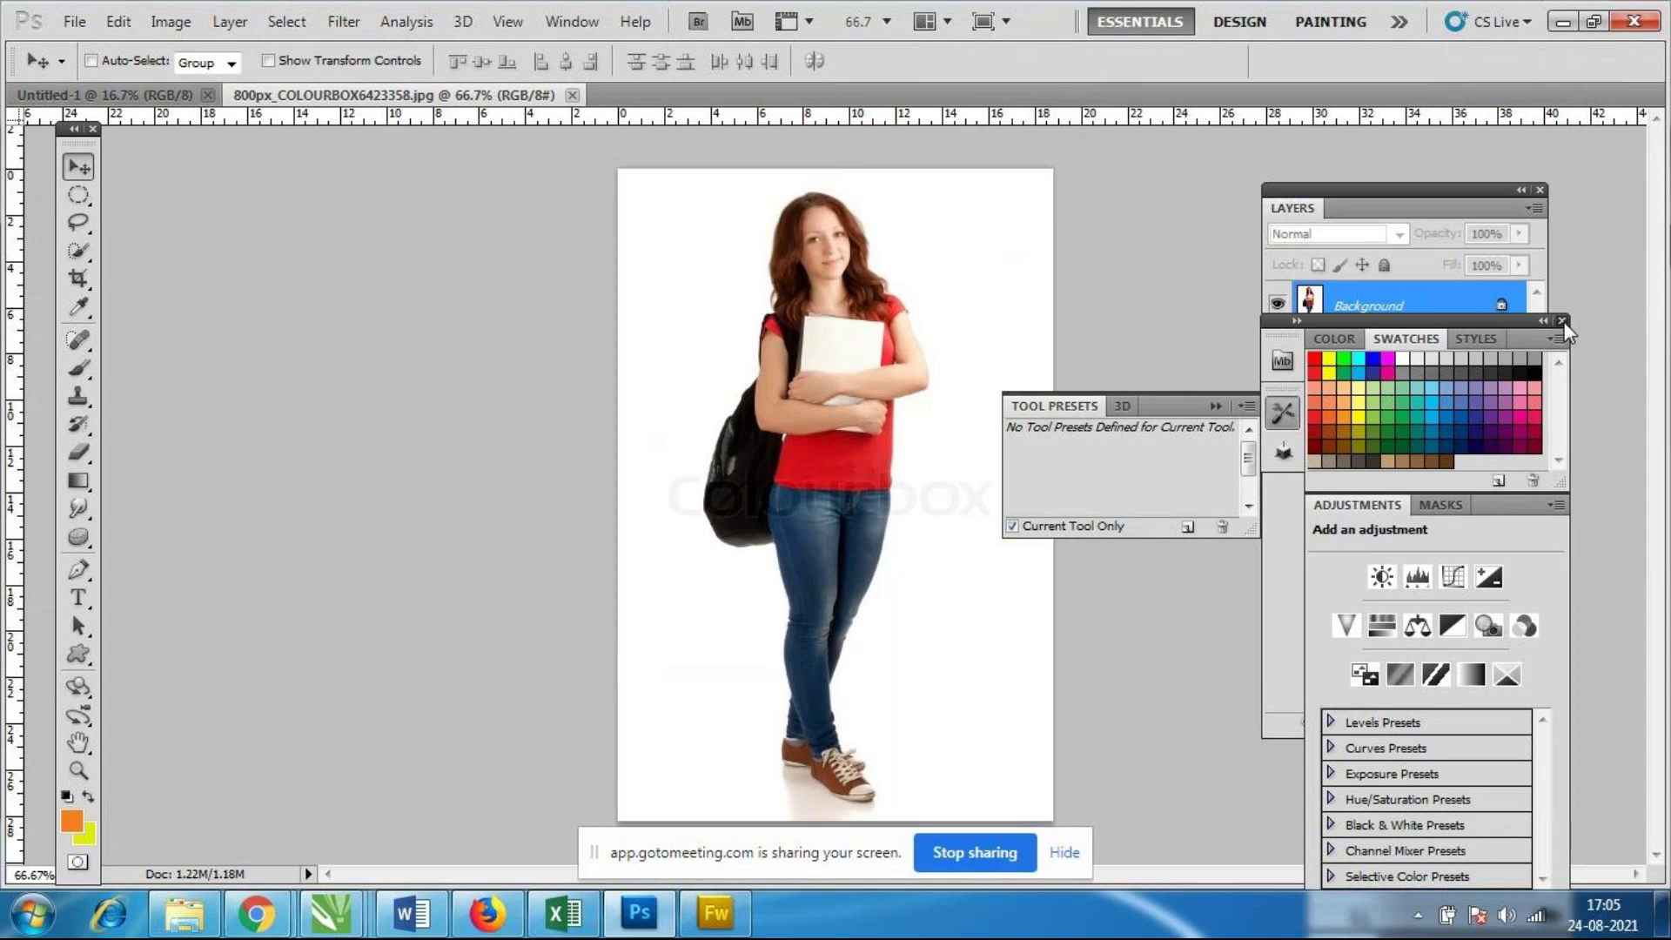
left_click(1562, 321)
left_click(599, 24)
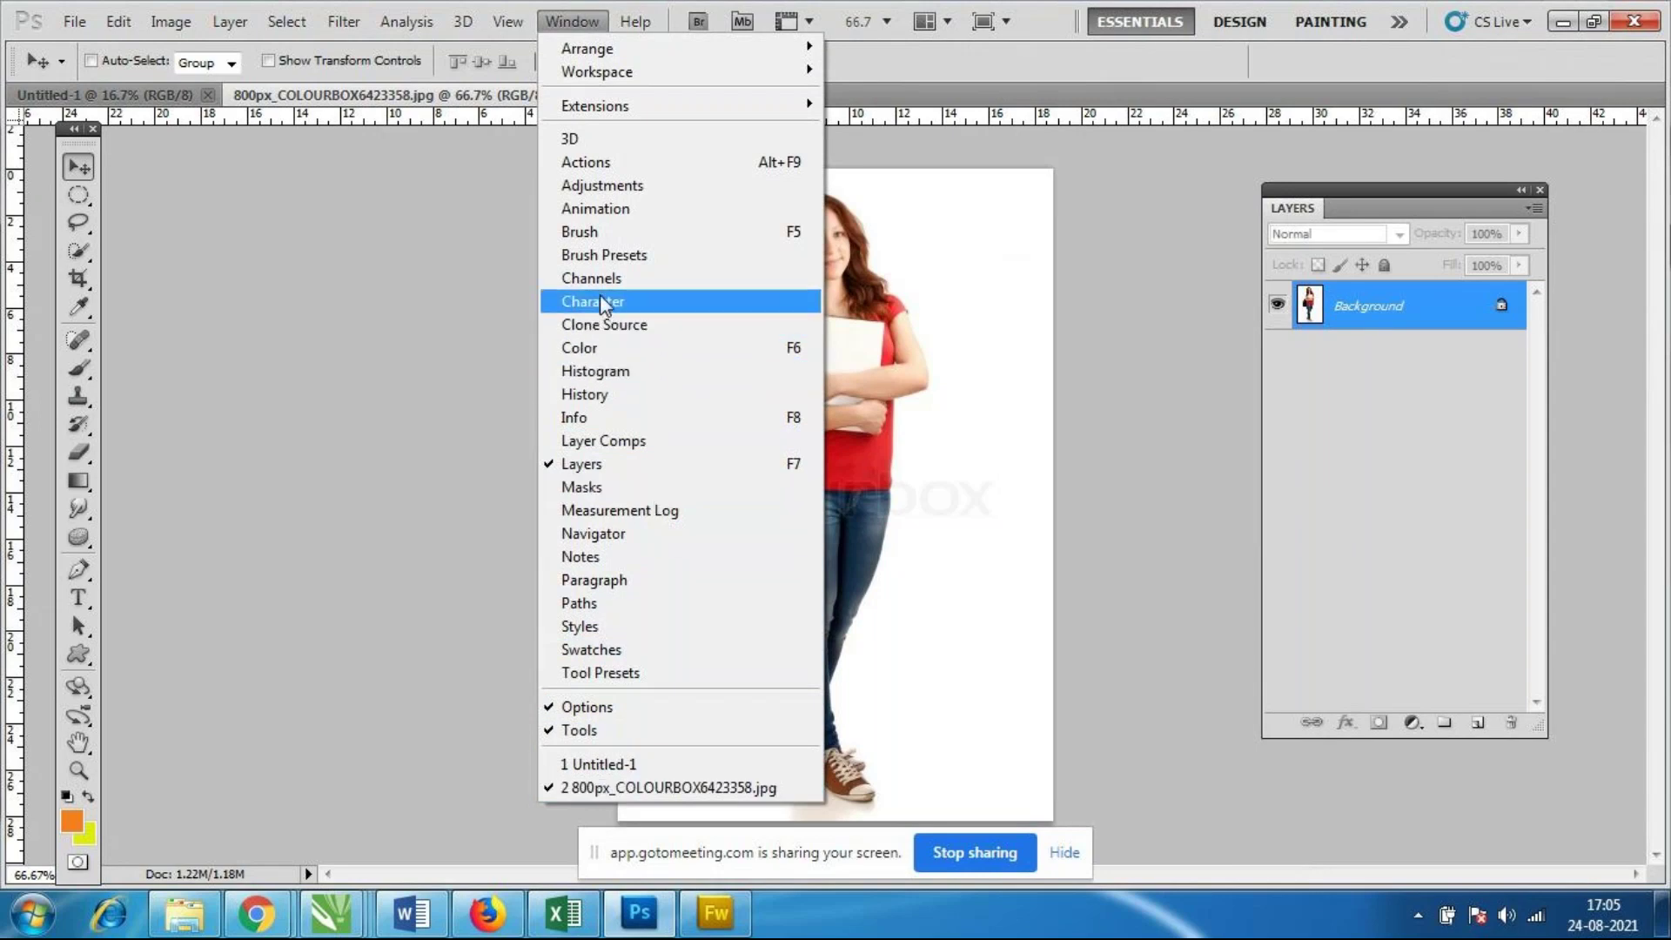
left_click(608, 254)
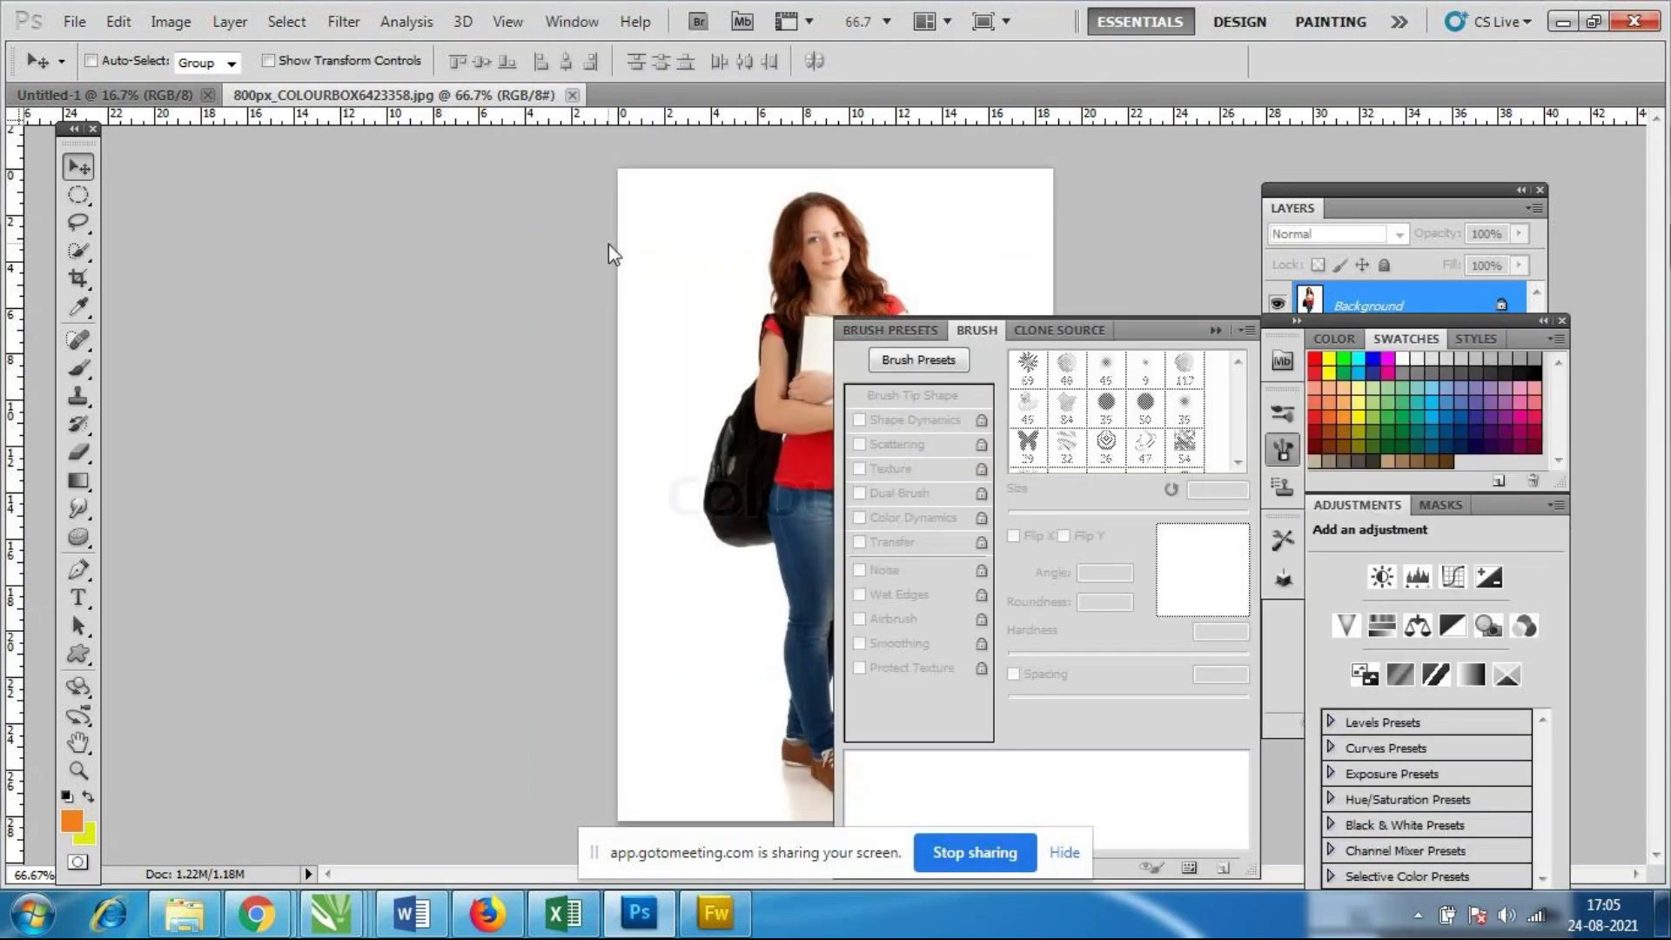
left_click(1215, 330)
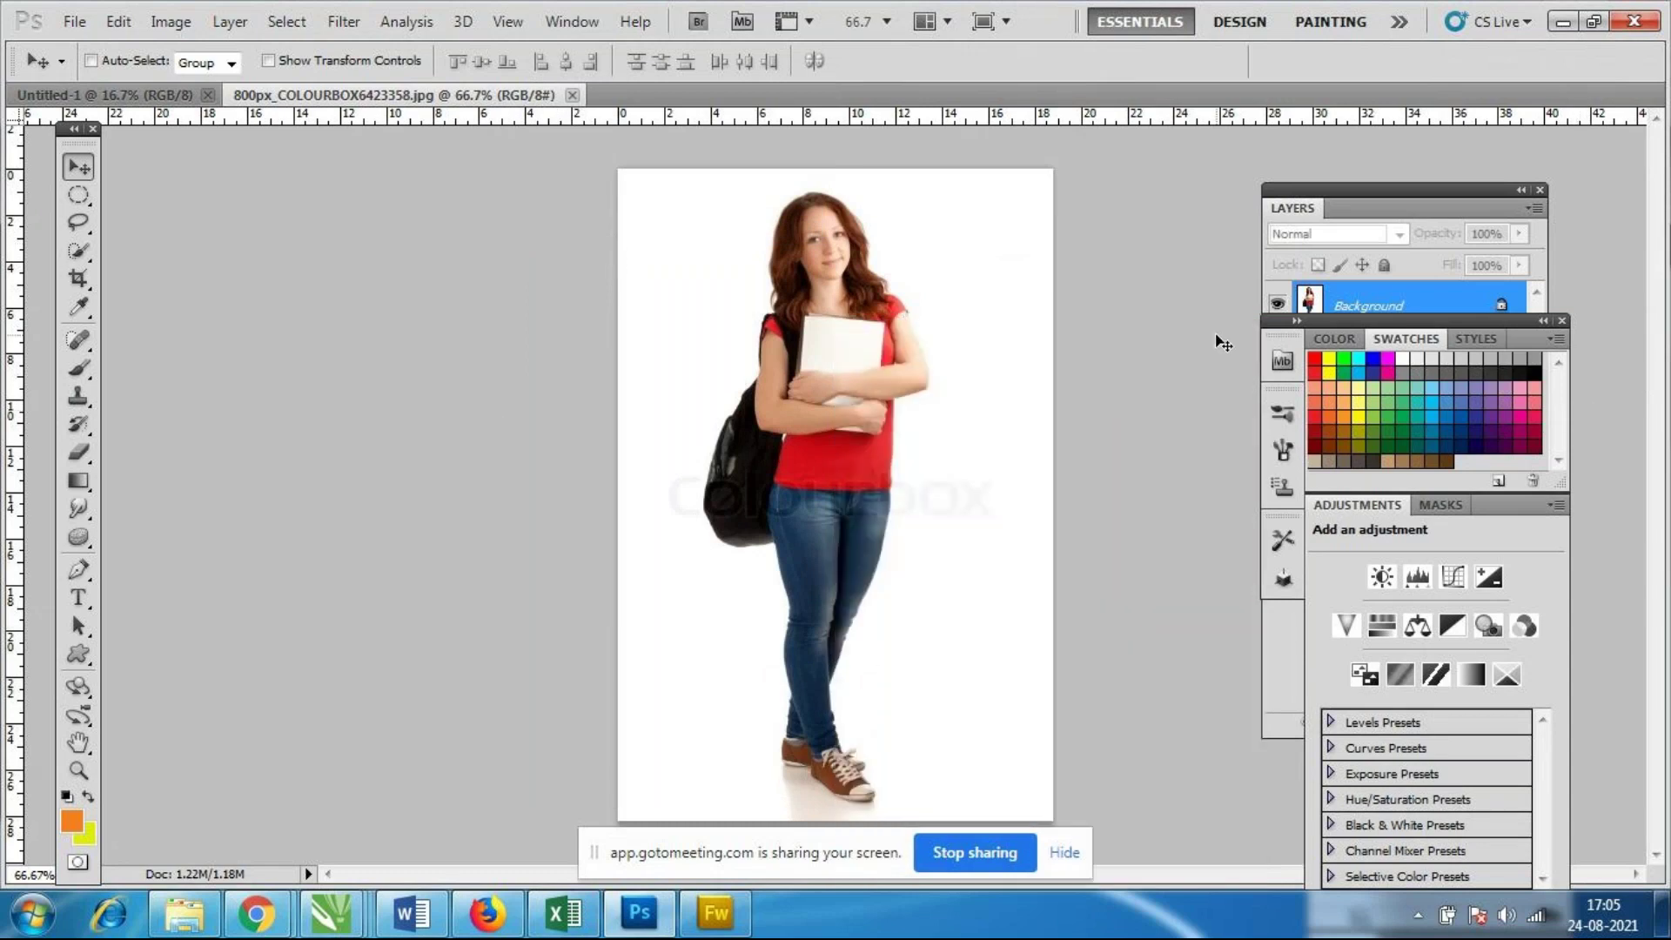
left_click(1562, 321)
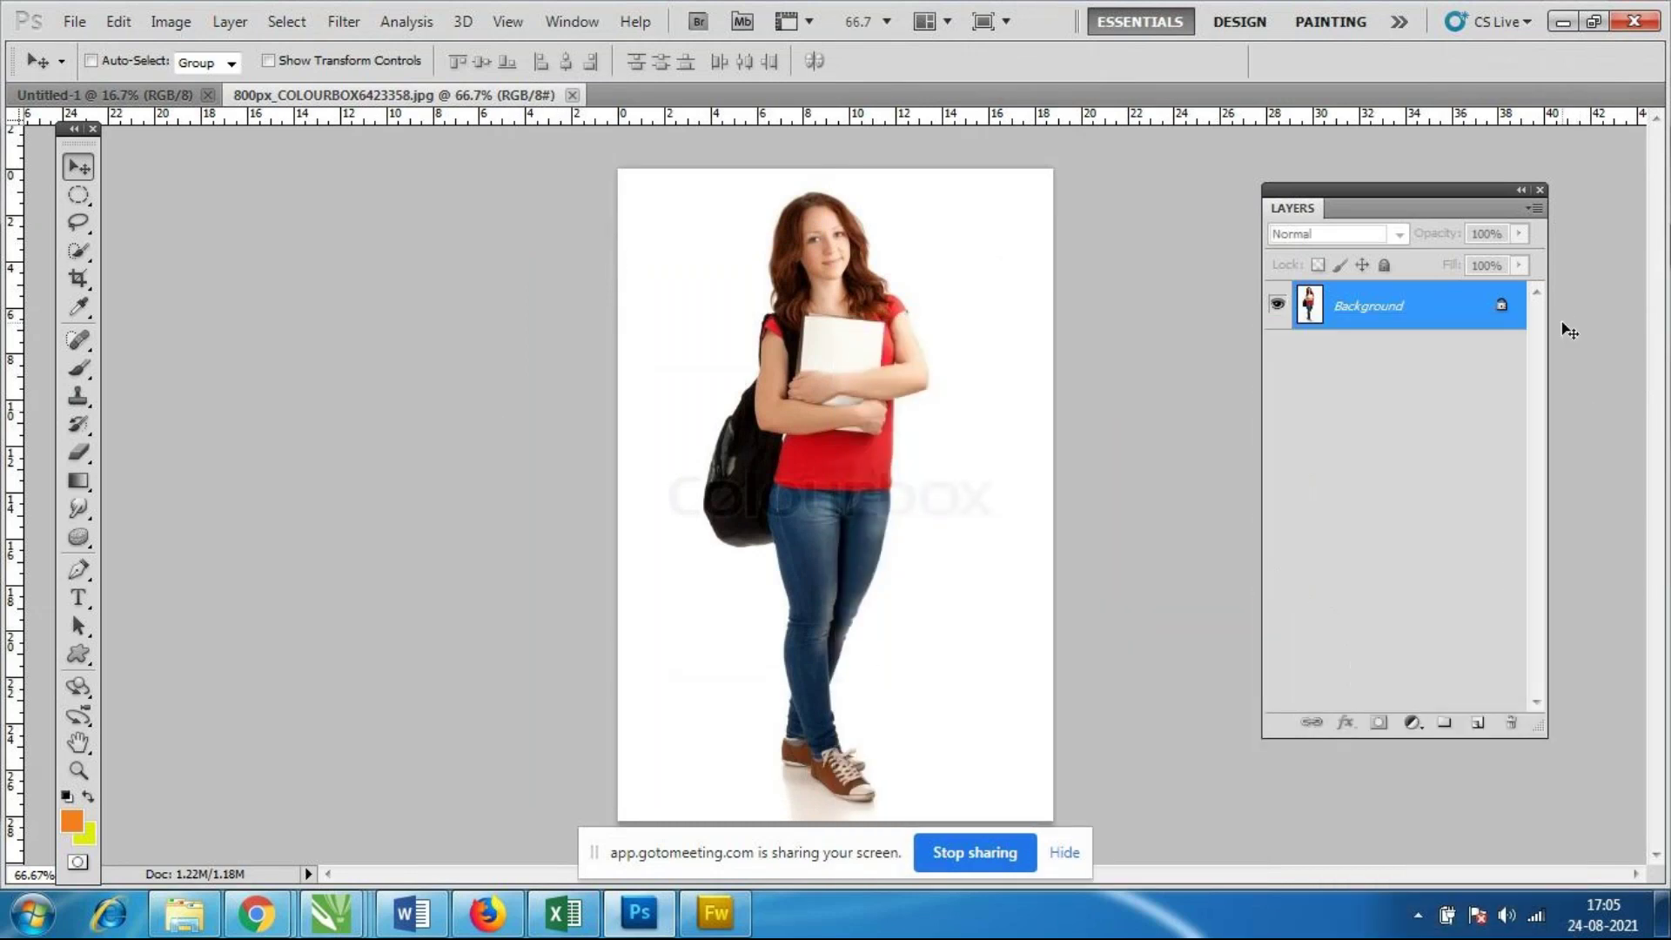
left_click(567, 28)
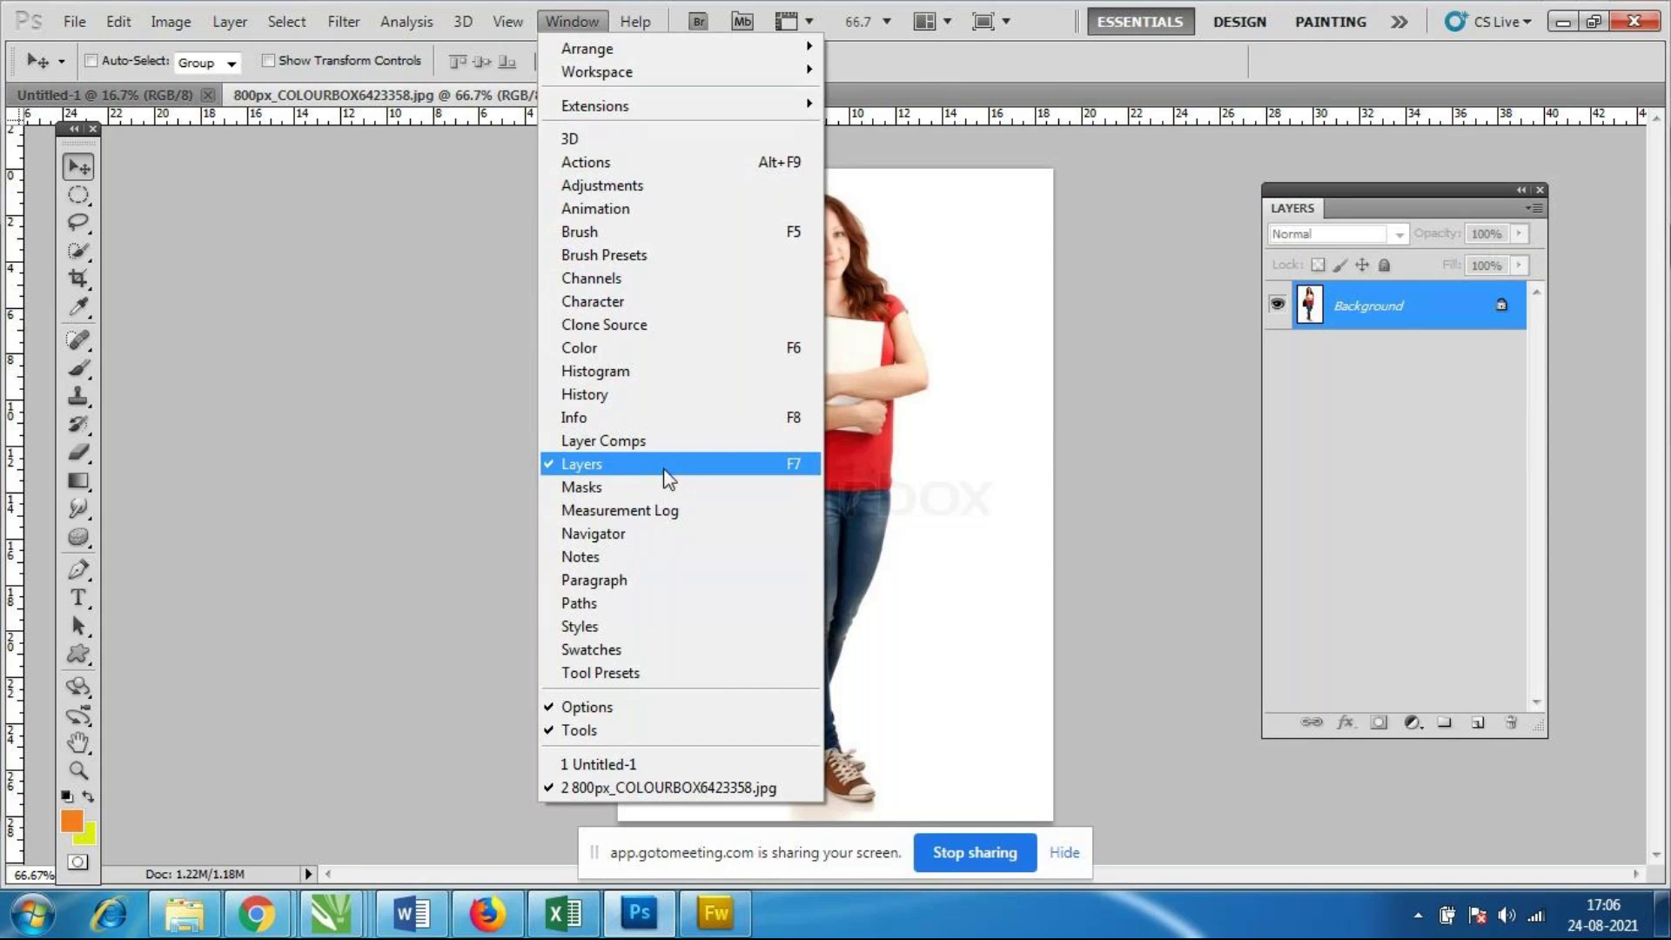
Close the Window menu, then switch over to the meeting window.
left_click(581, 19)
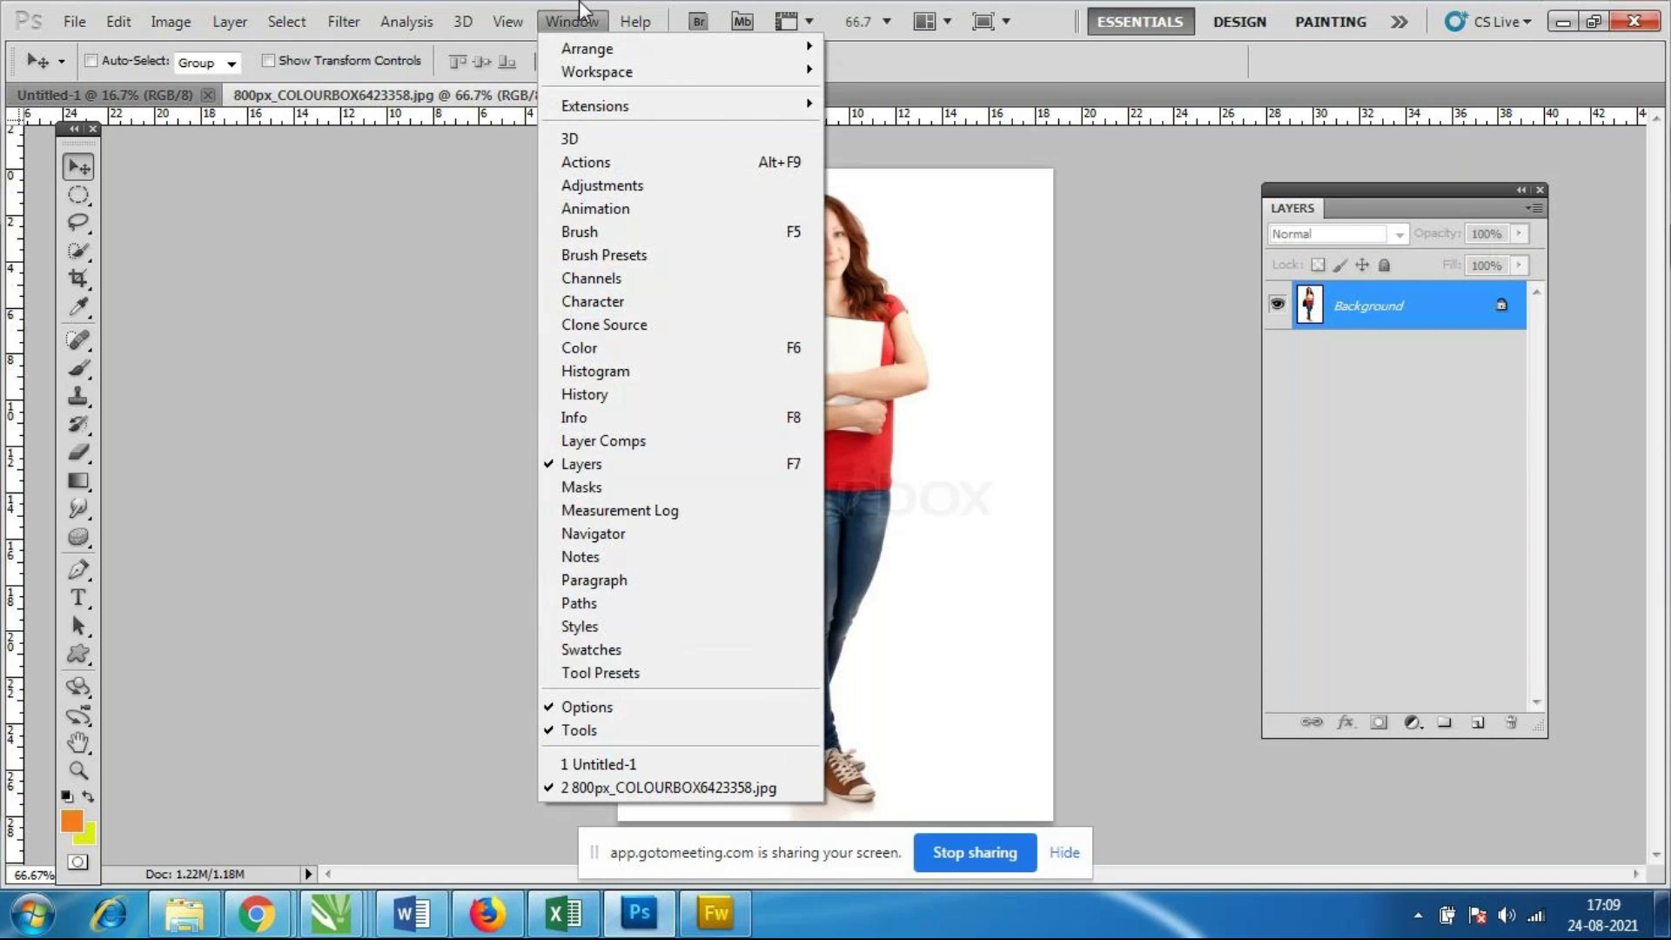
left_click(255, 914)
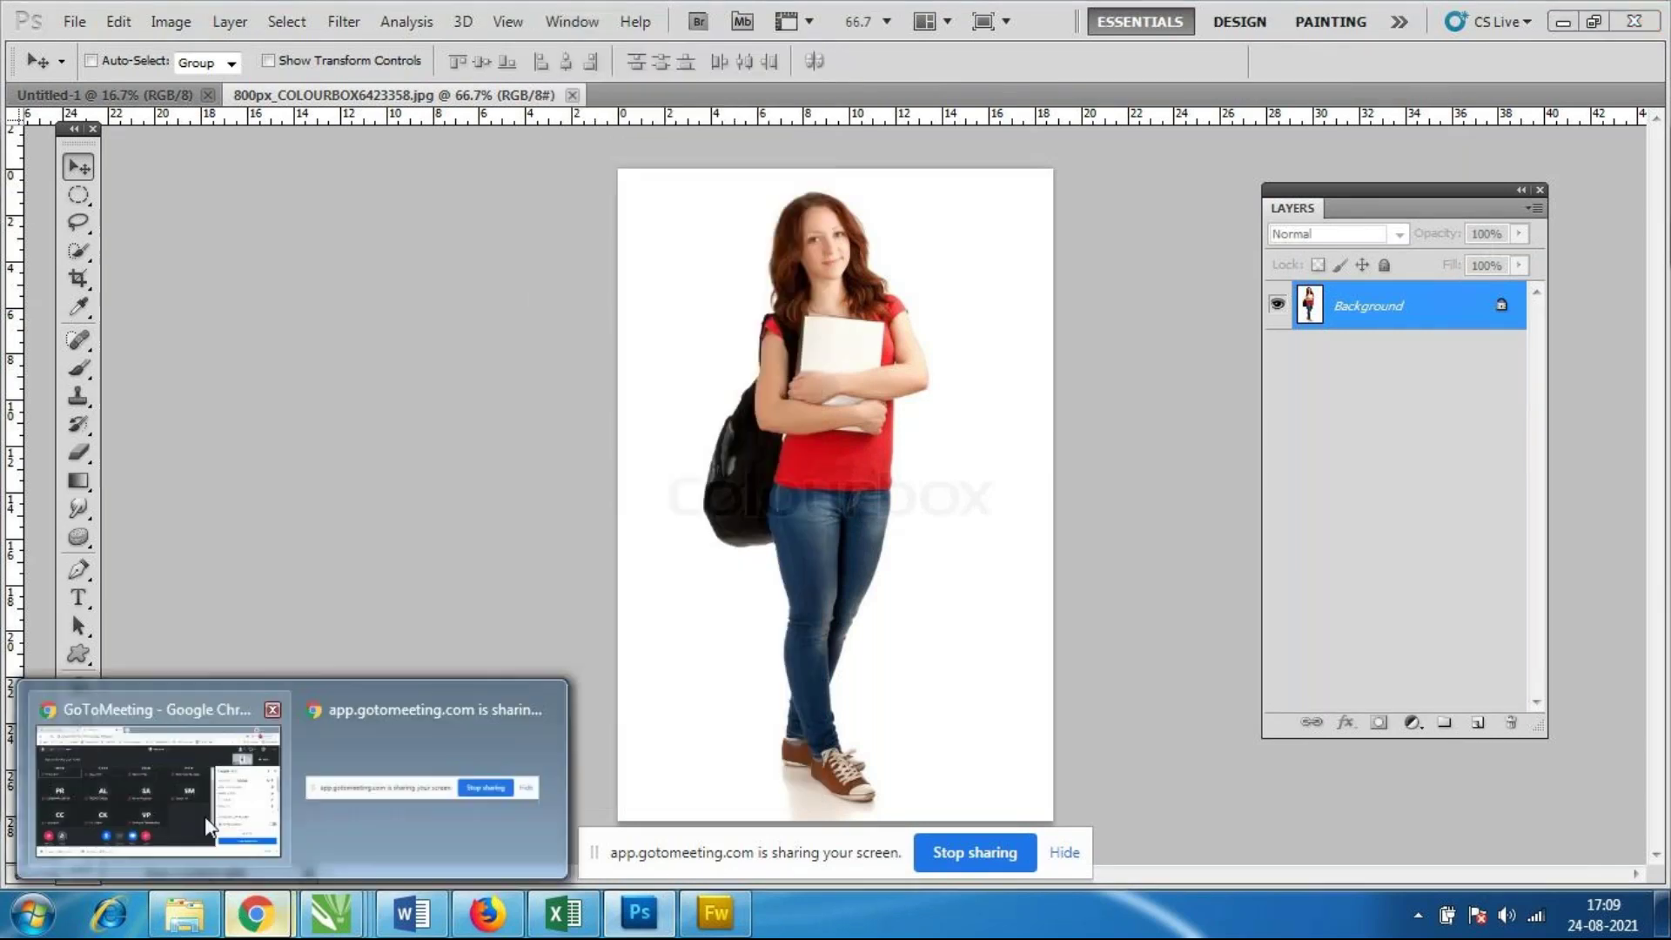
left_click(223, 785)
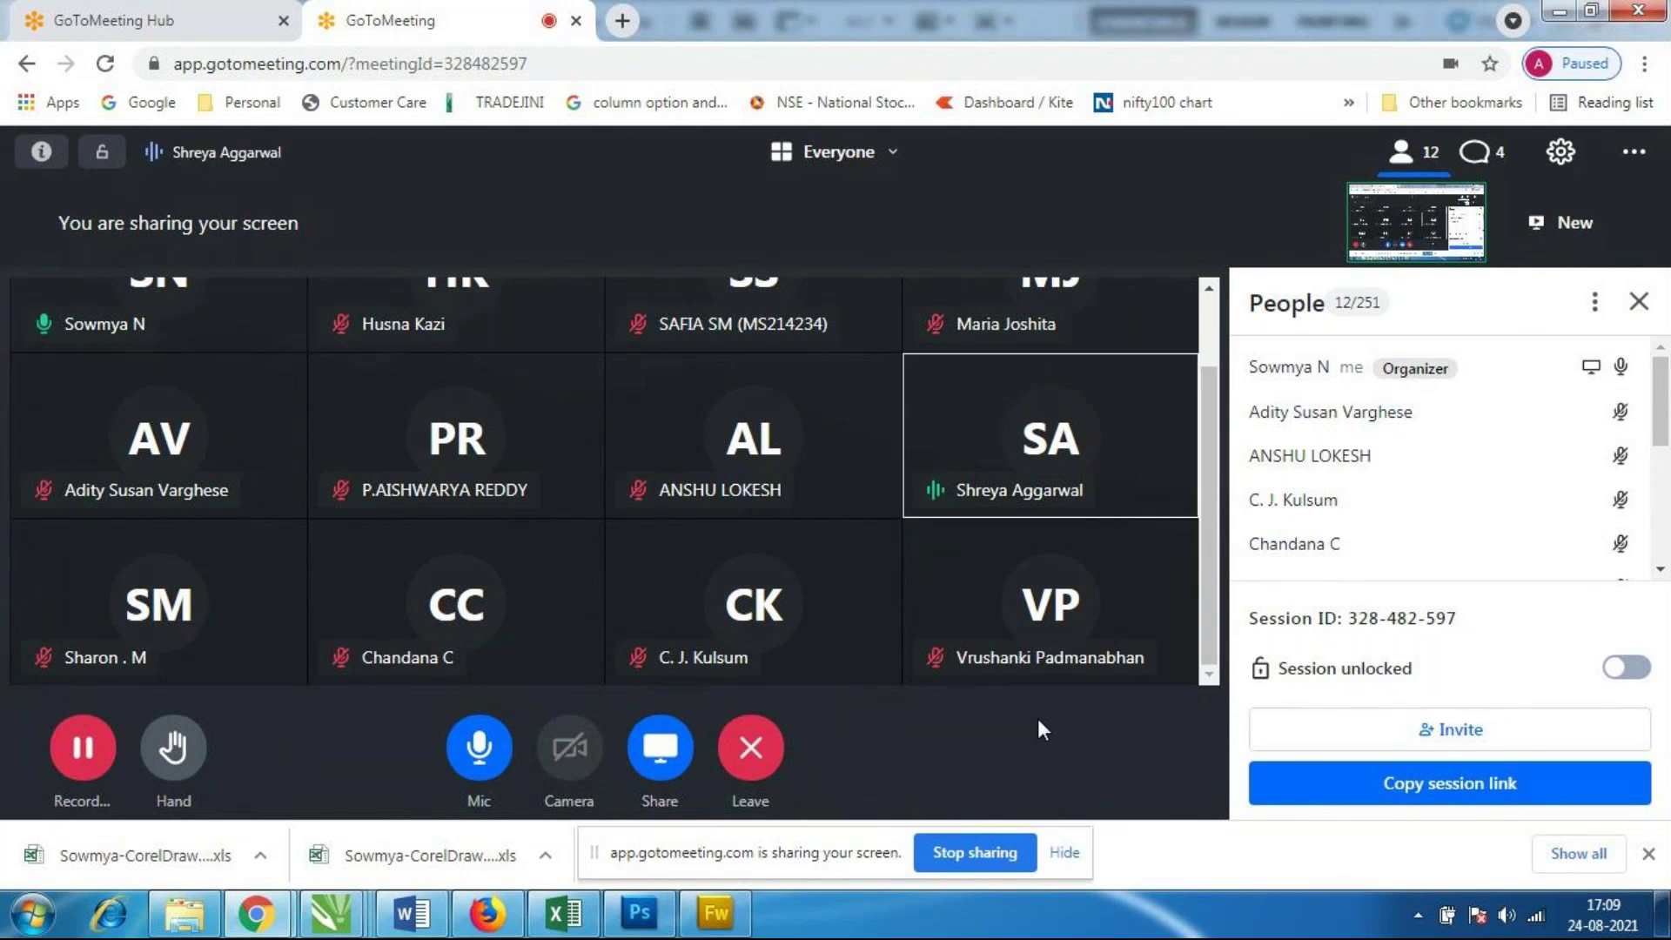
left_click(640, 913)
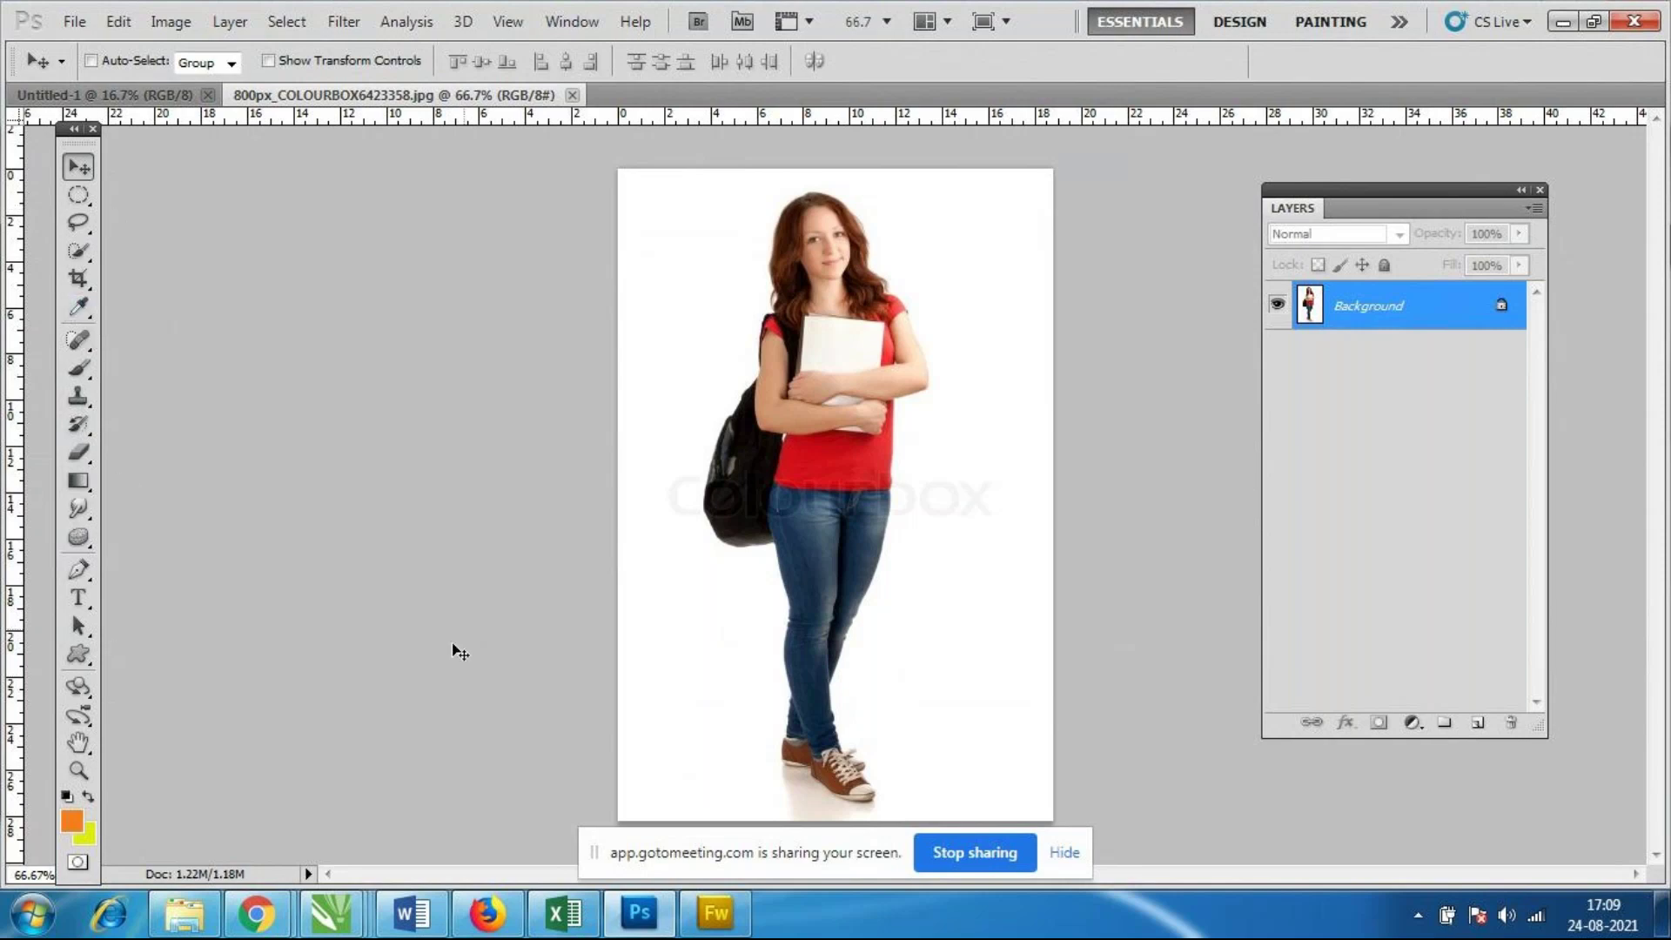
Browse the quick selection variants, then Magic Eraser the white background and undo it.
left_click(78, 251)
right_click(79, 249)
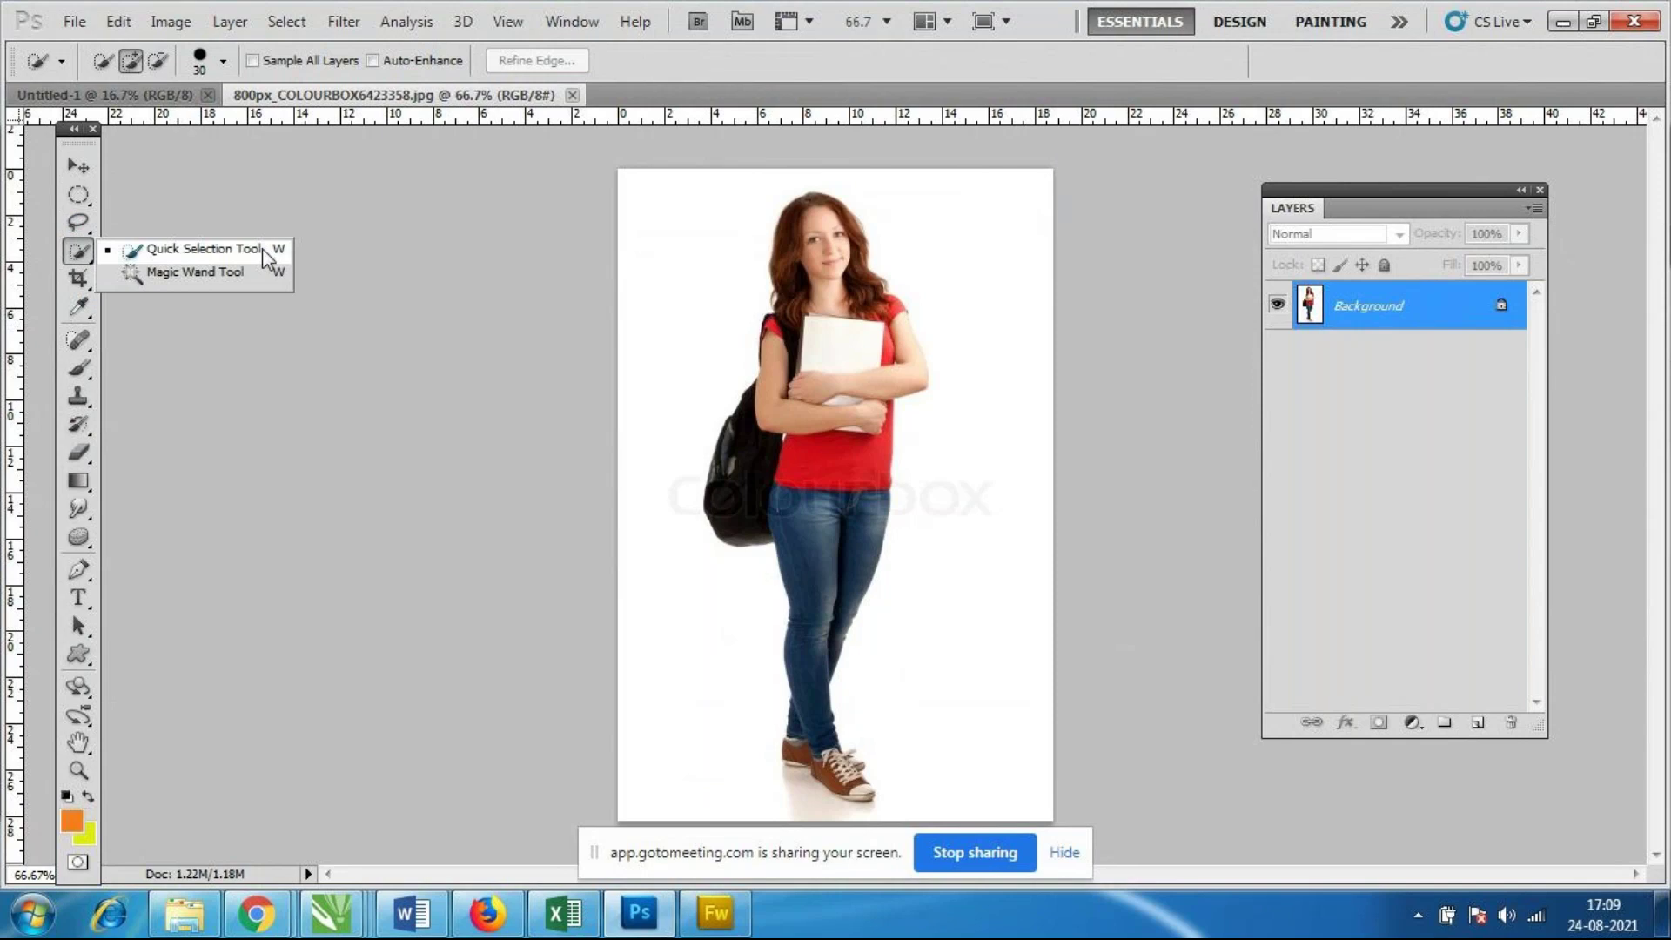
left_click(80, 254)
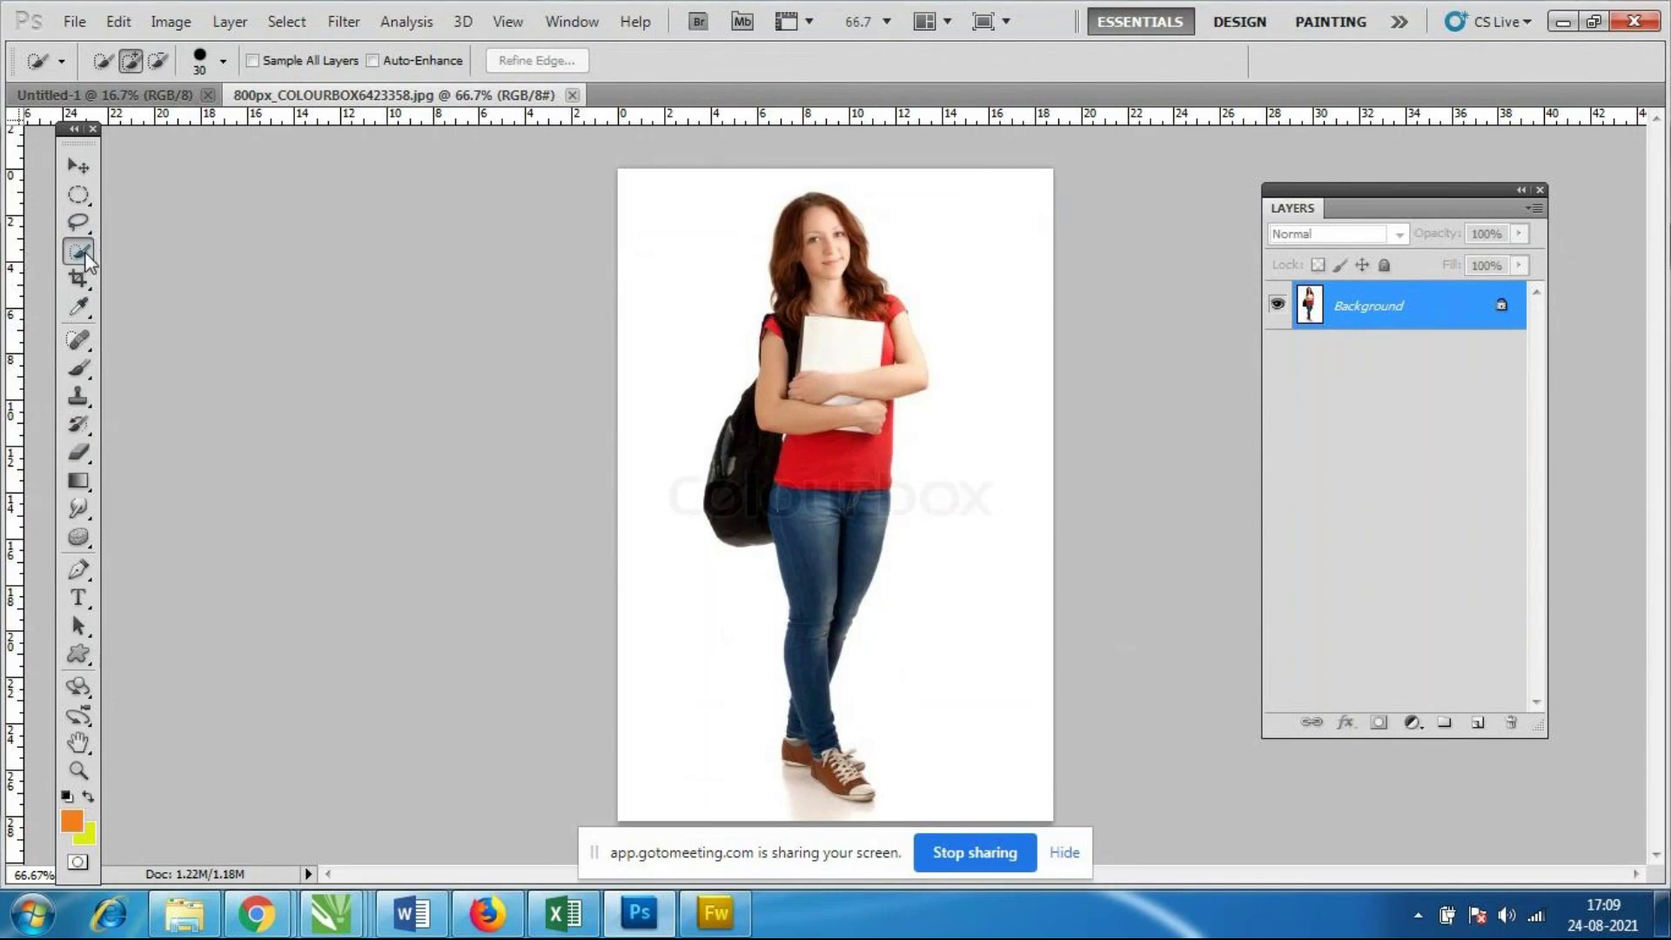
left_click(79, 451)
right_click(78, 451)
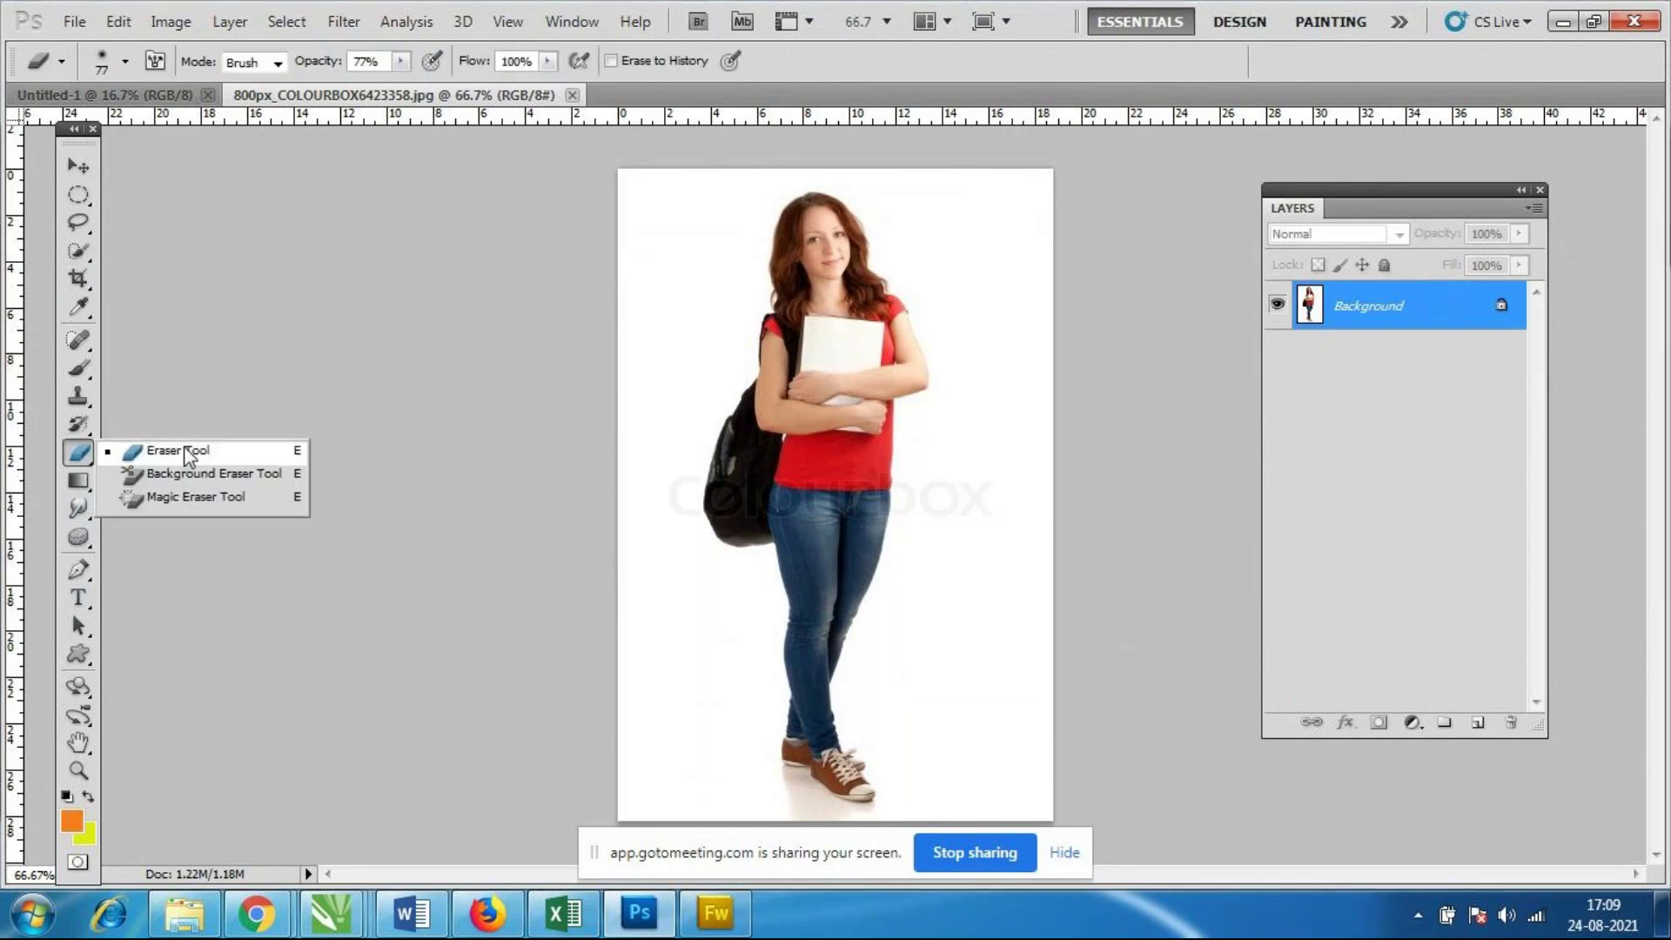
left_click(217, 496)
left_click(677, 347)
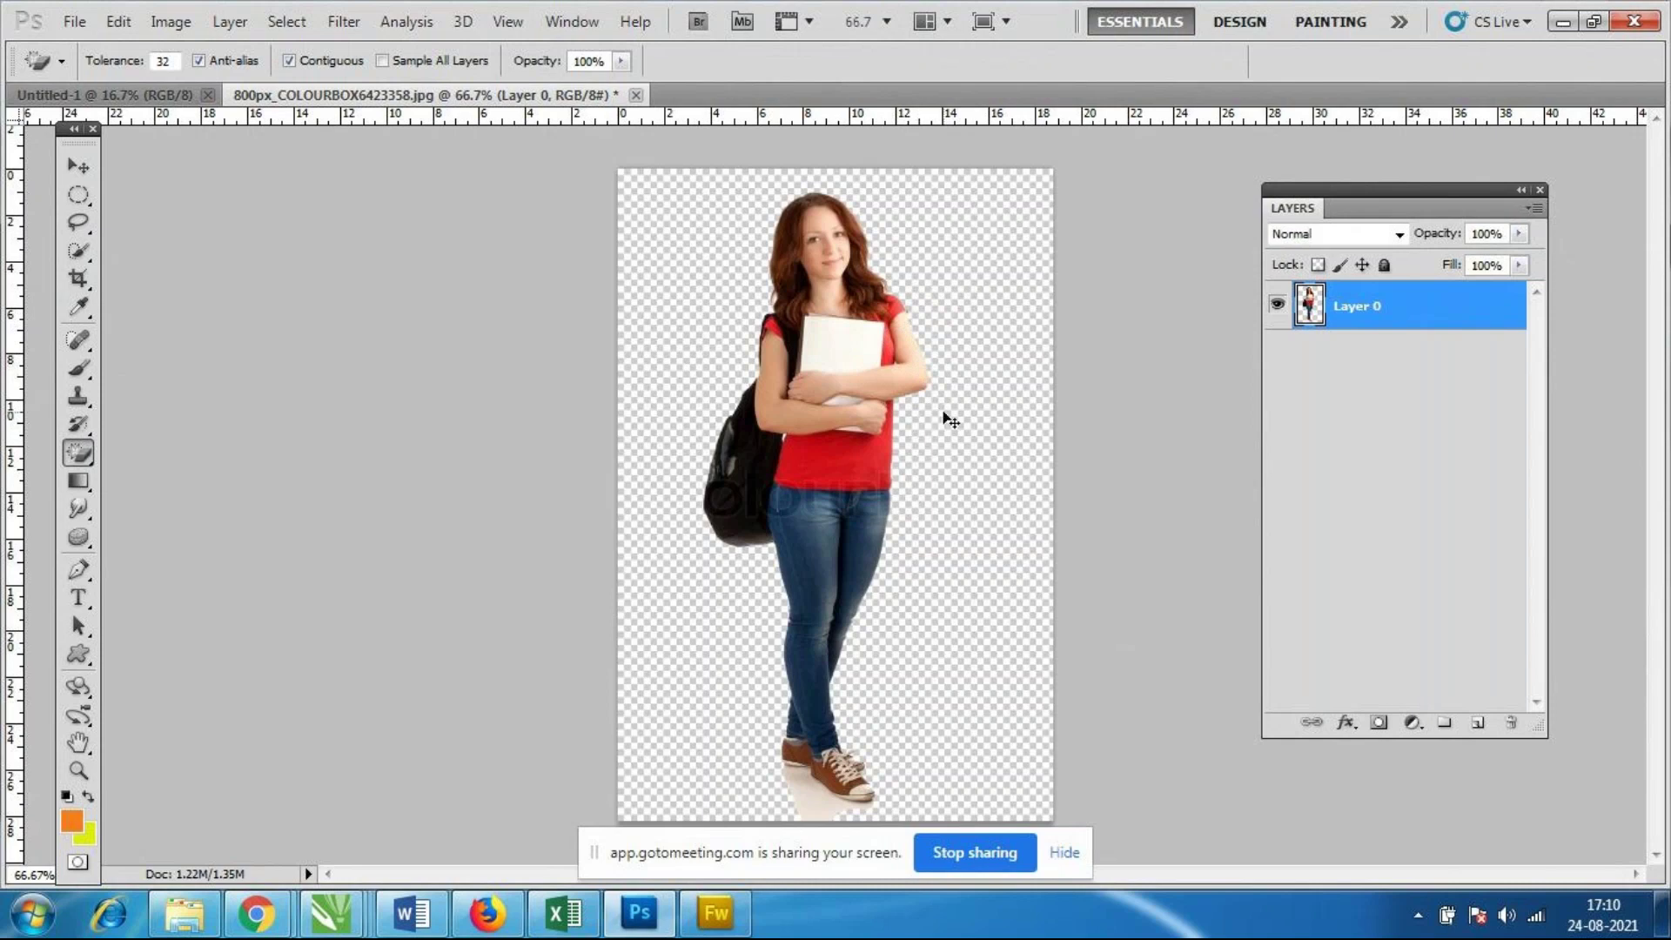
key("ctrl+z")
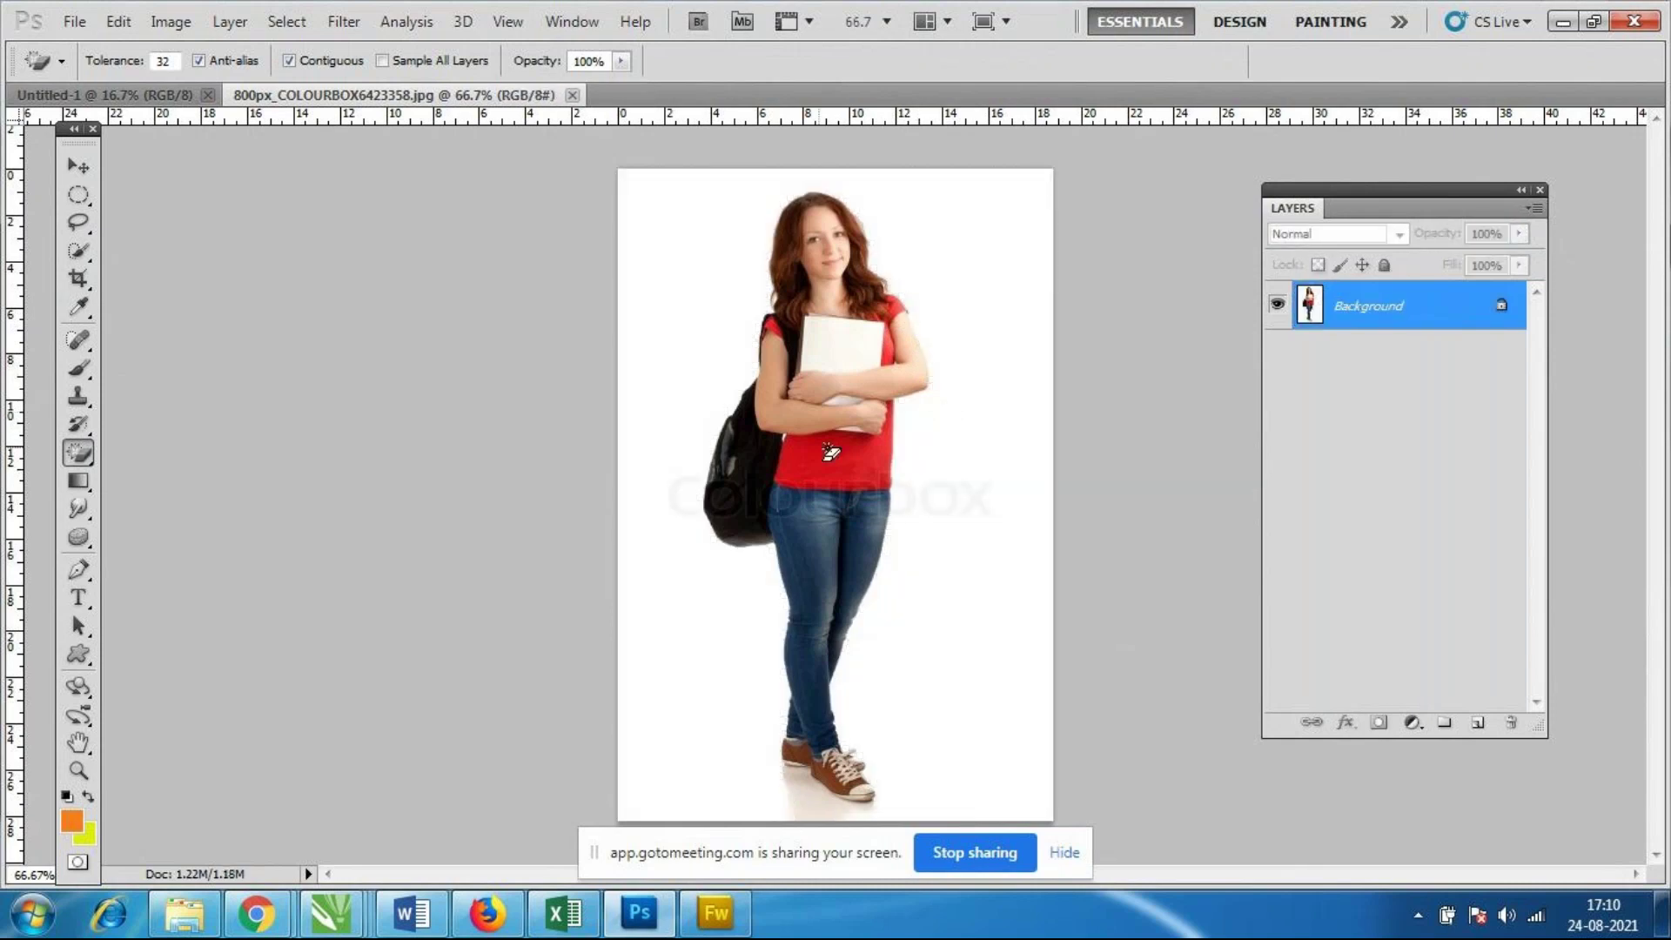
Browse the Lasso tool variants and return to the Quick Selection tool.
left_click(91, 224)
left_click_drag(90, 228, 80, 224)
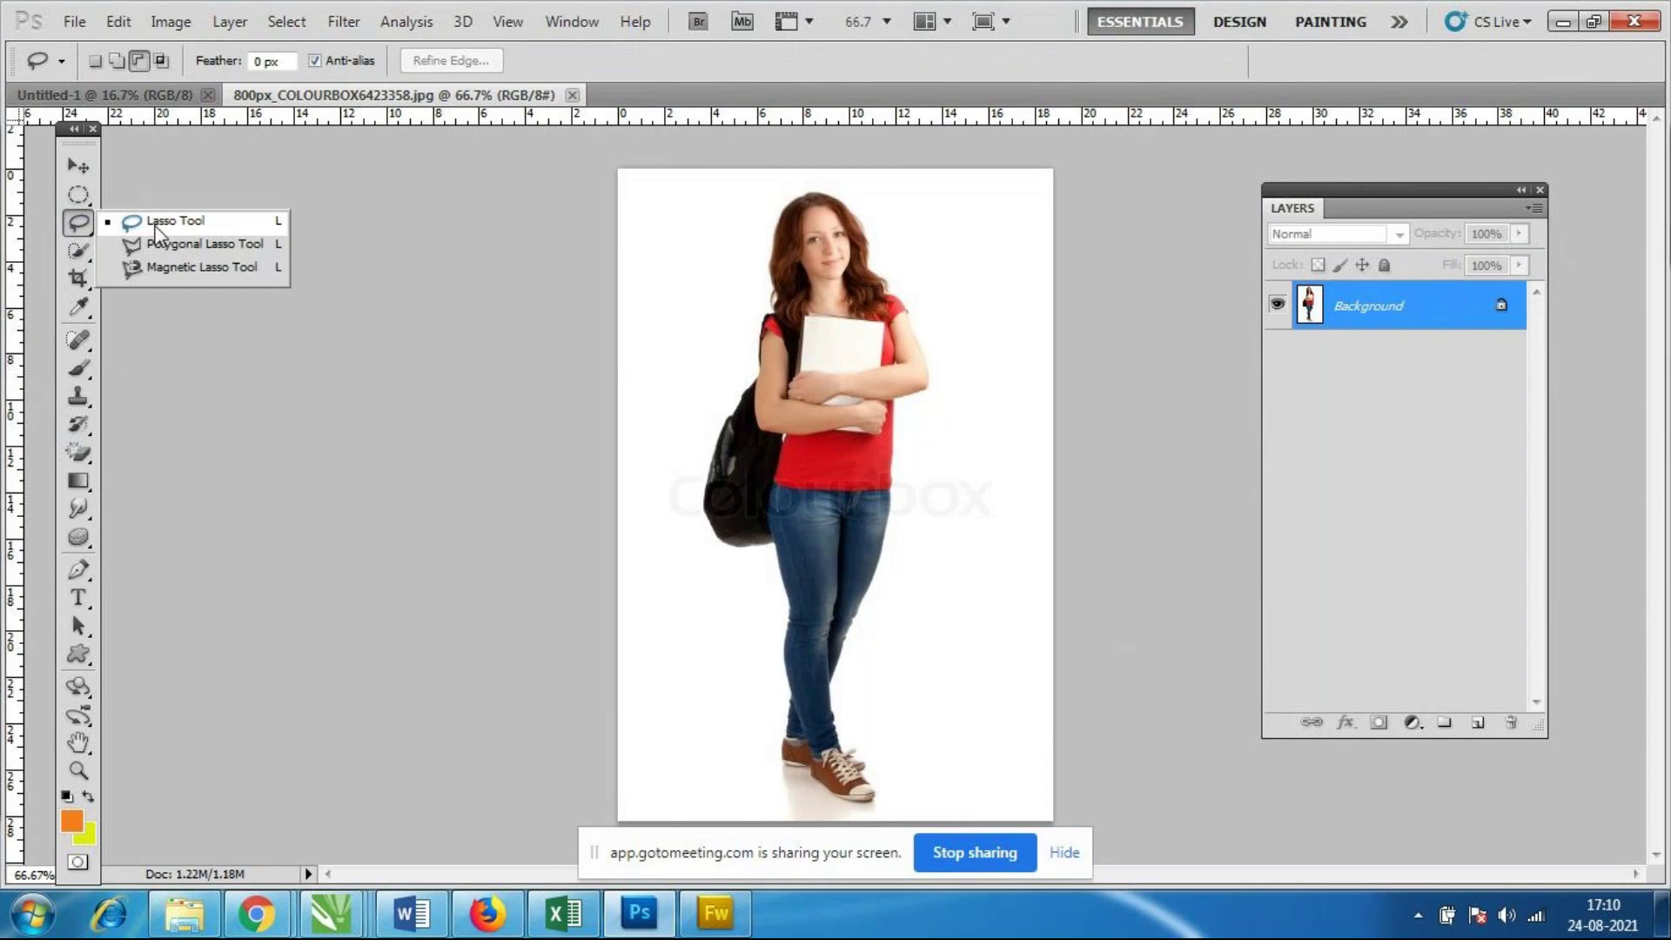
left_click(81, 250)
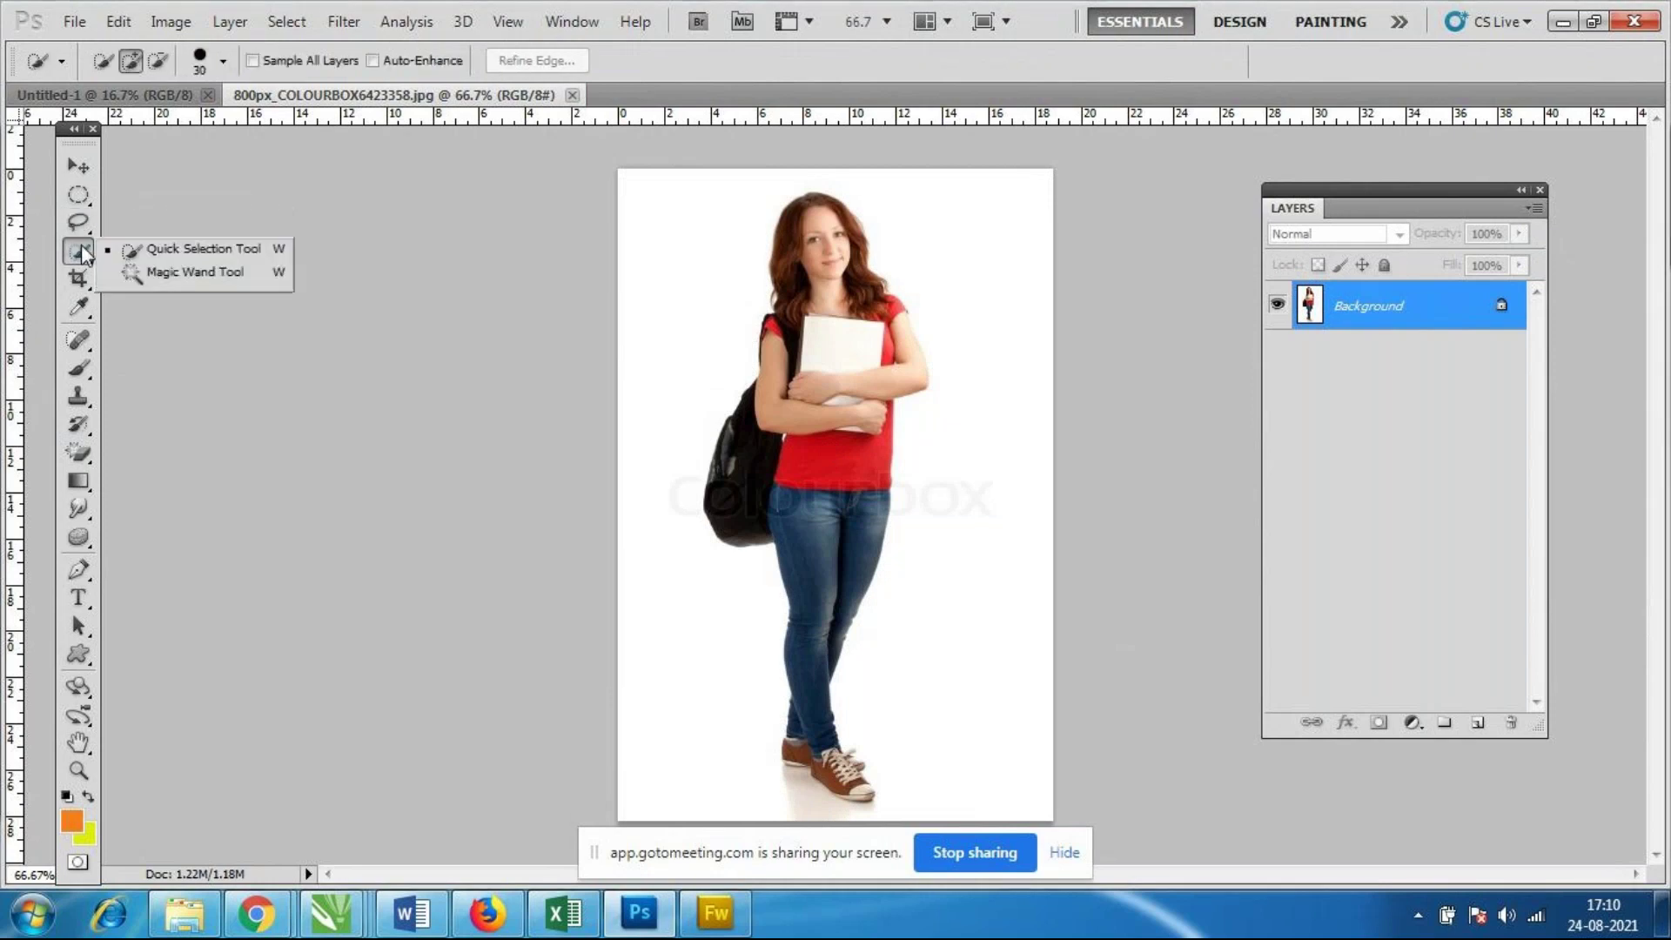
Quick-select the white backdrop left, right and below the girl, keeping add-to-selection mode.
left_click(198, 253)
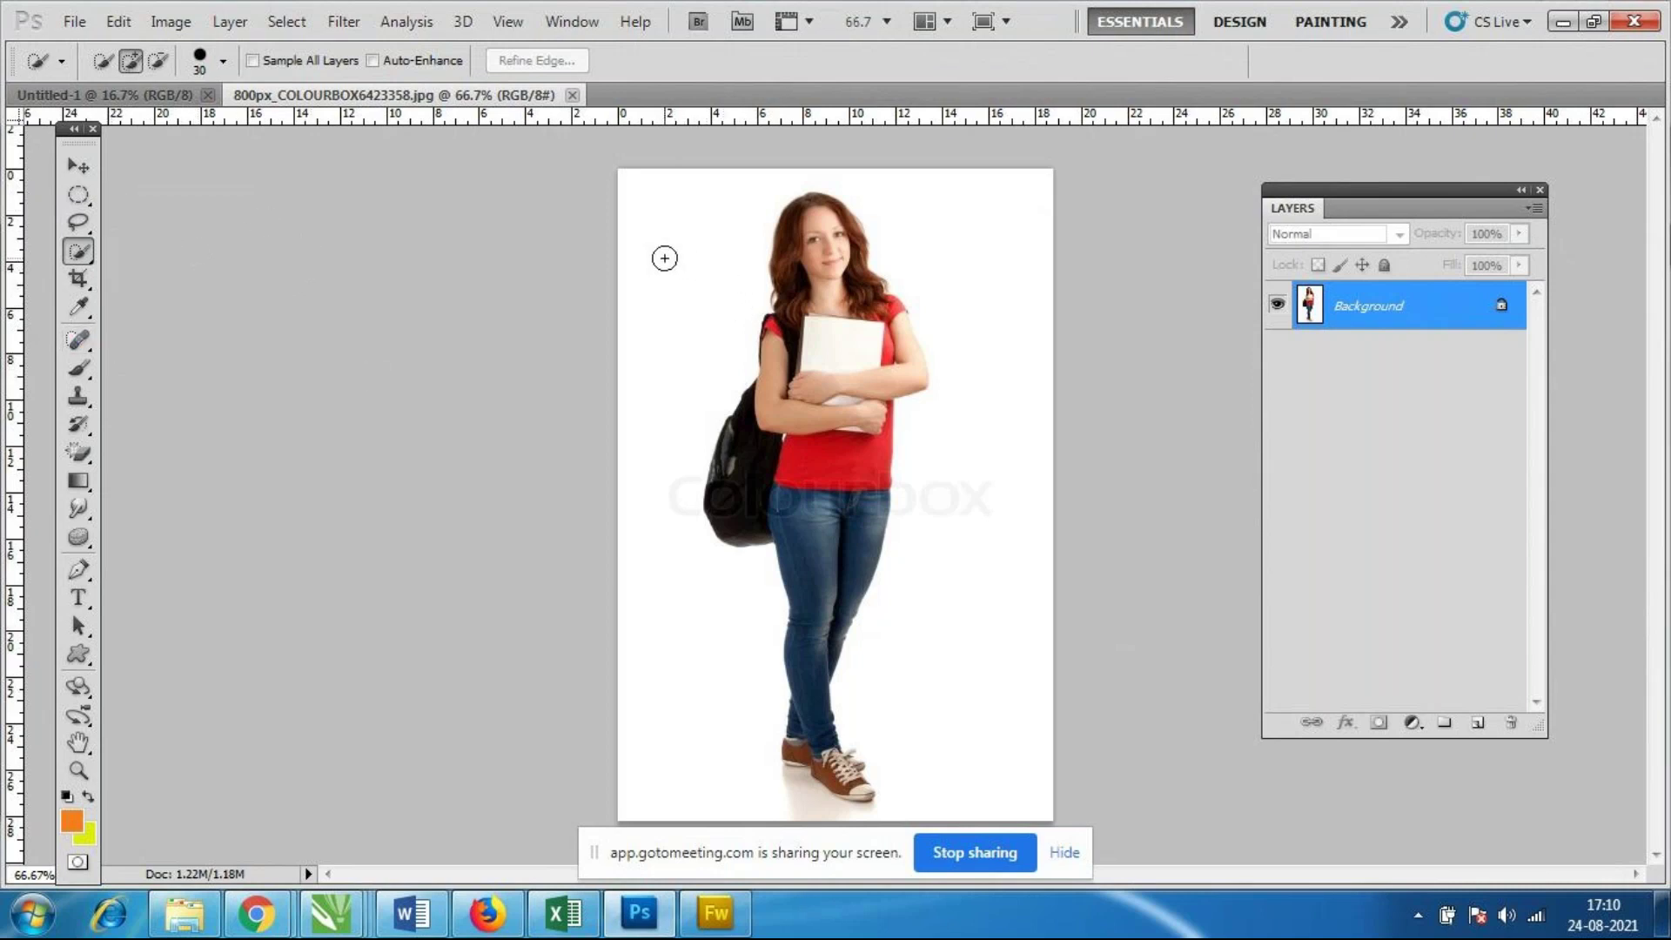
left_click_drag(663, 259, 681, 311)
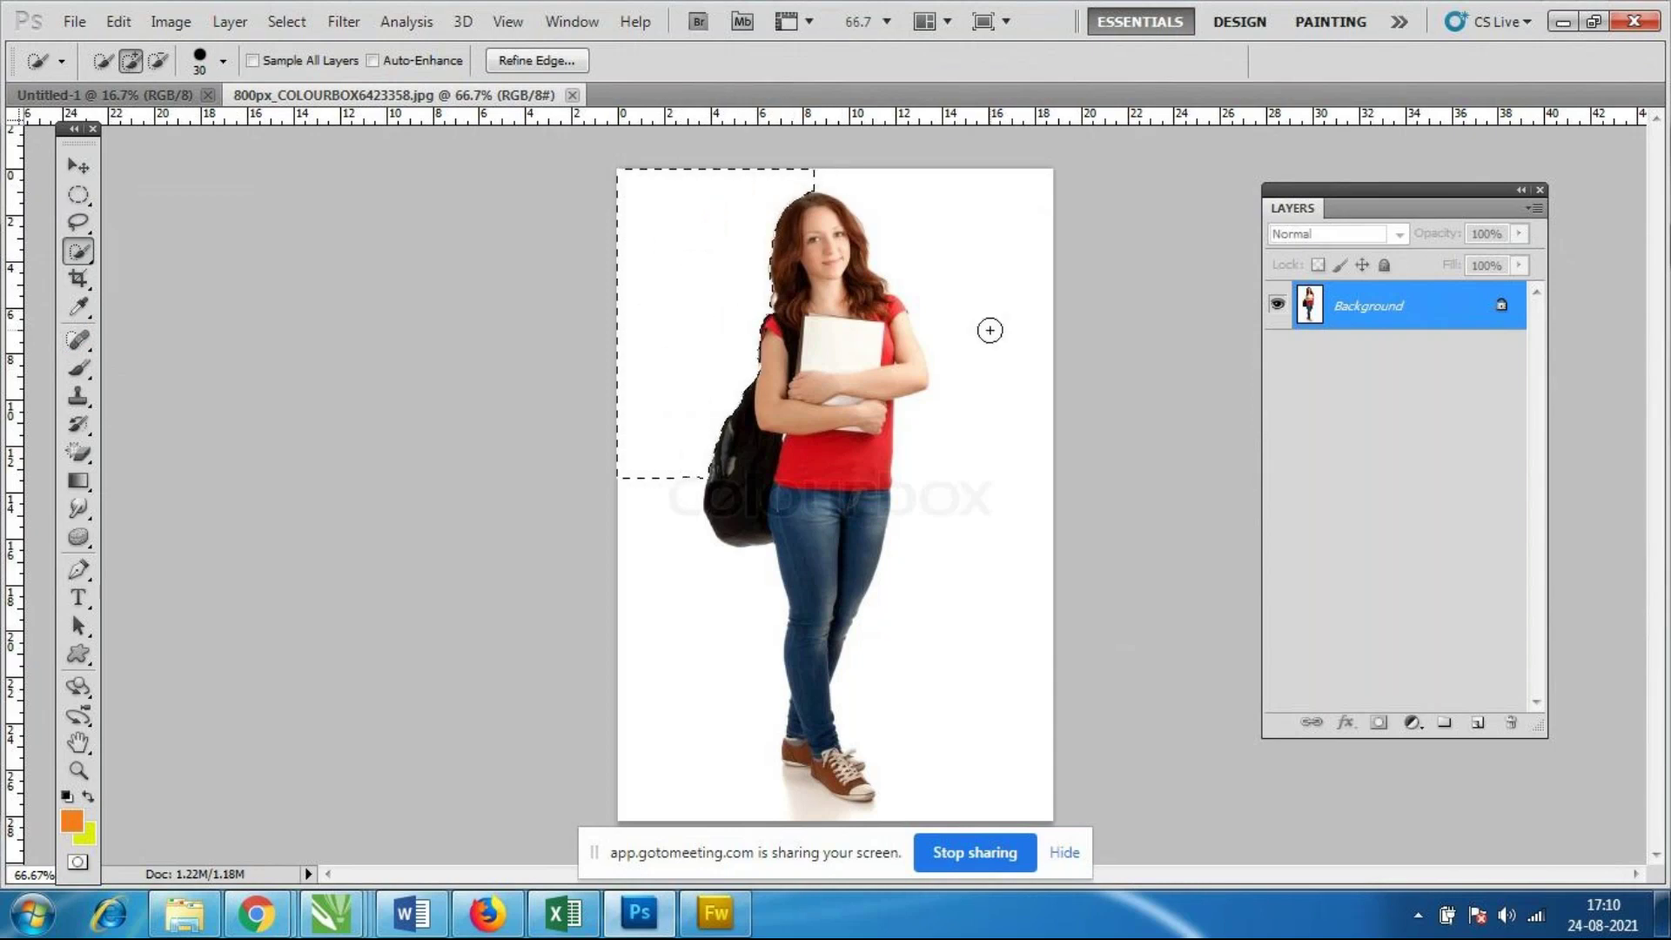
left_click_drag(1019, 419, 1018, 522)
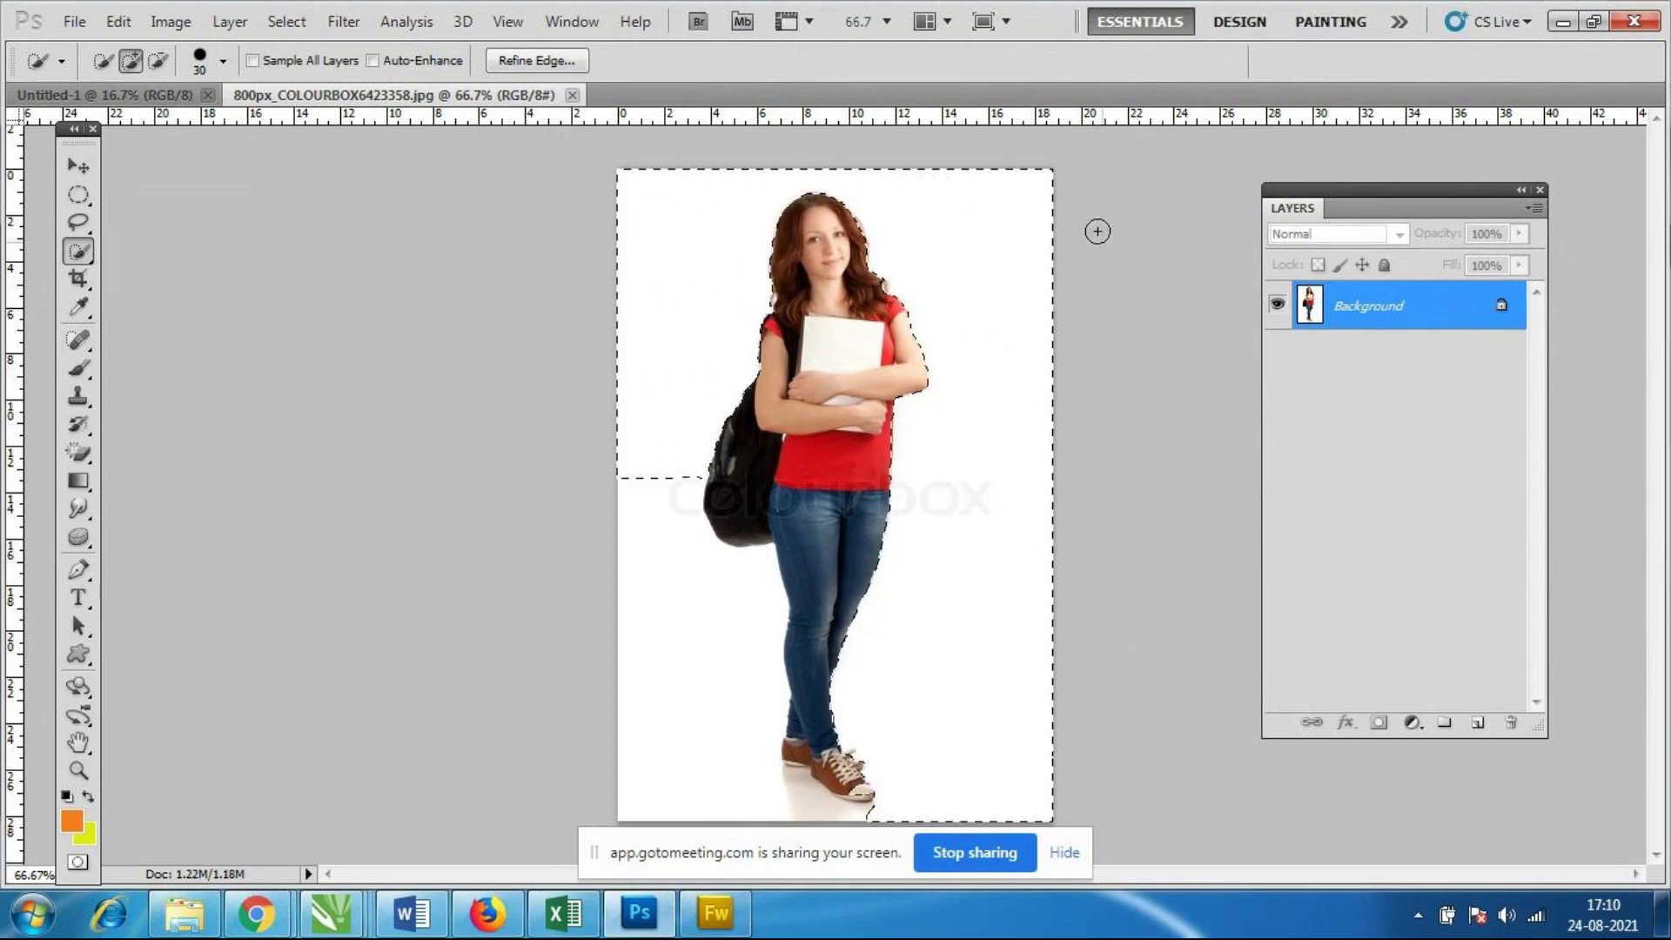
left_click_drag(754, 661, 727, 656)
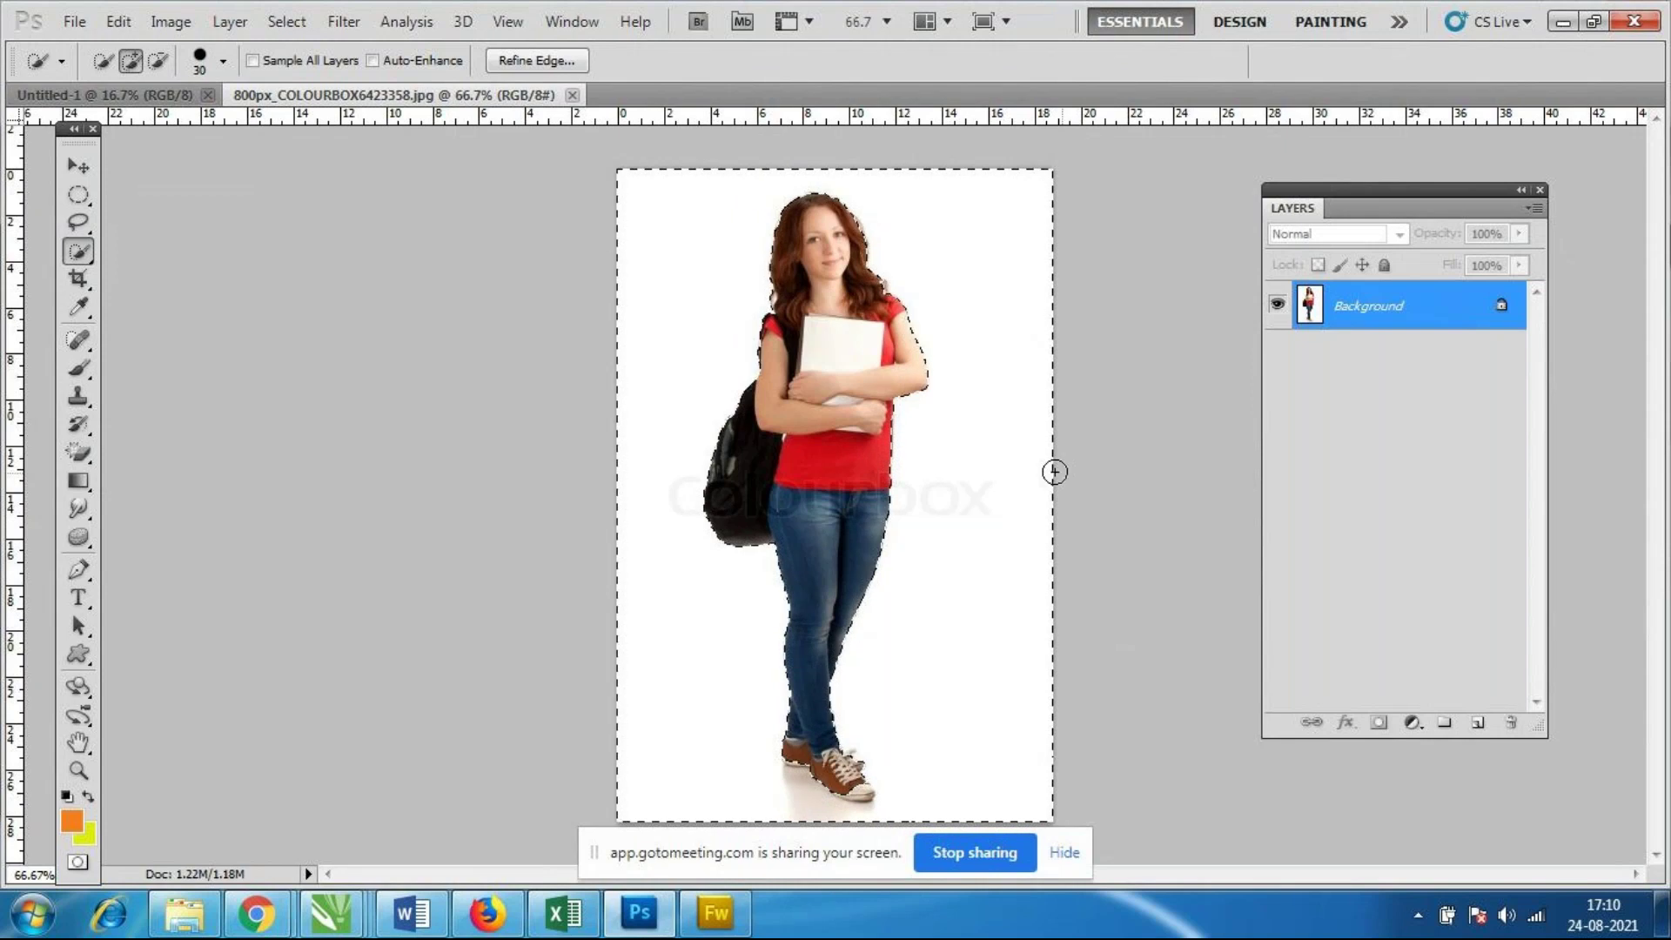
right_click(81, 257)
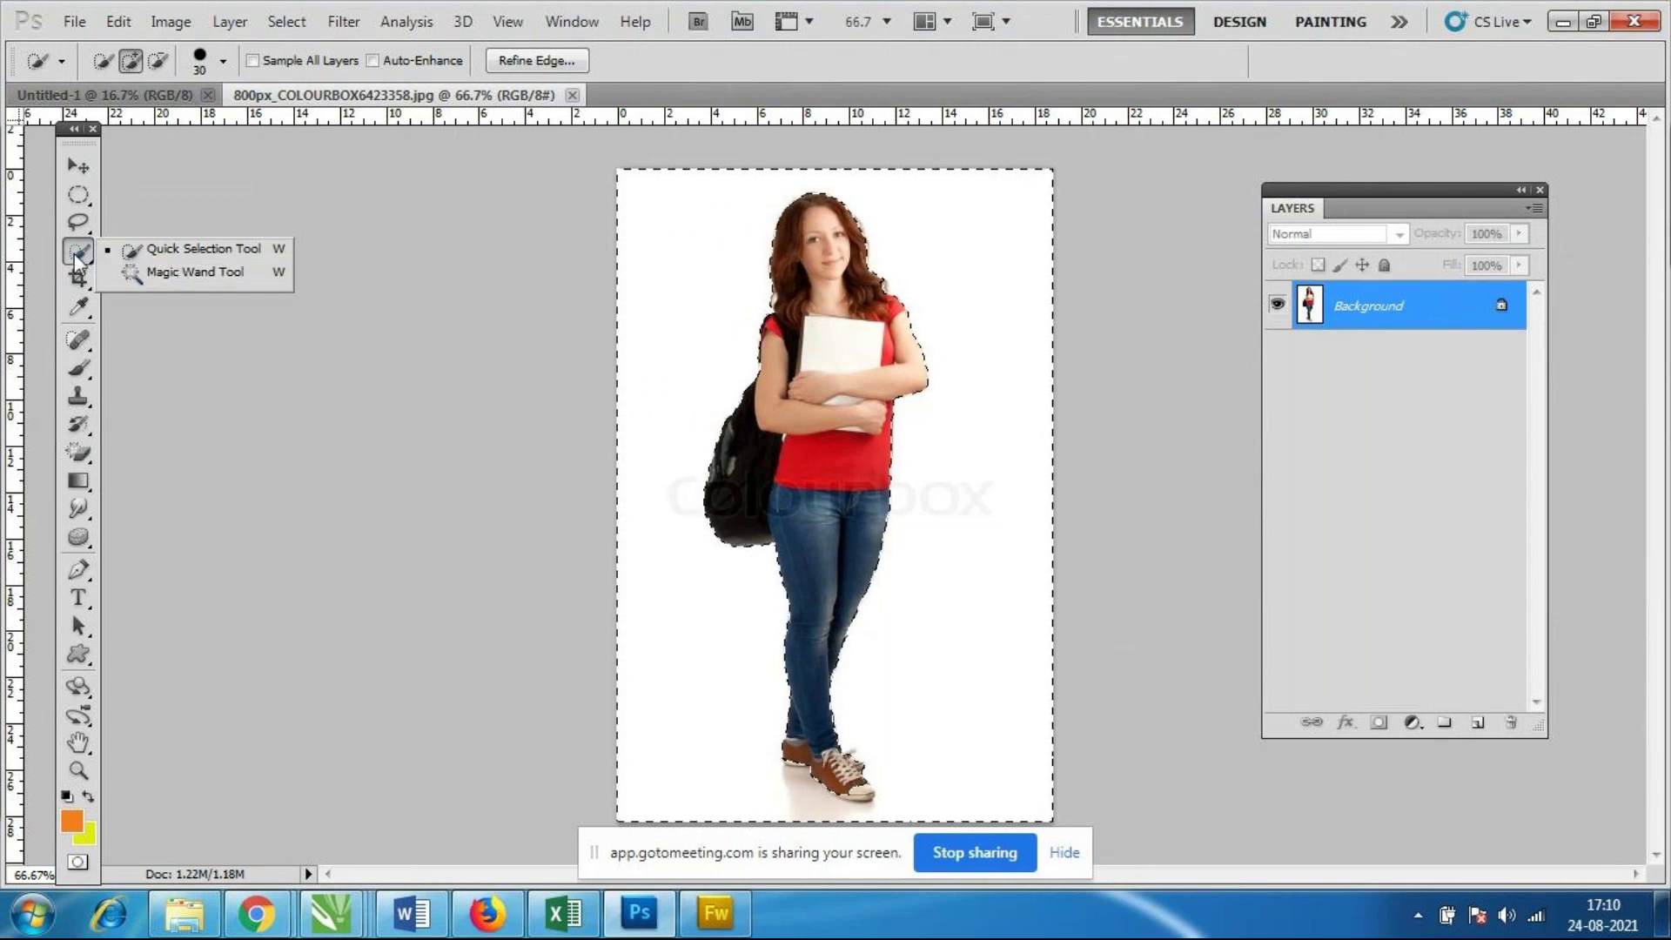
left_click(113, 250)
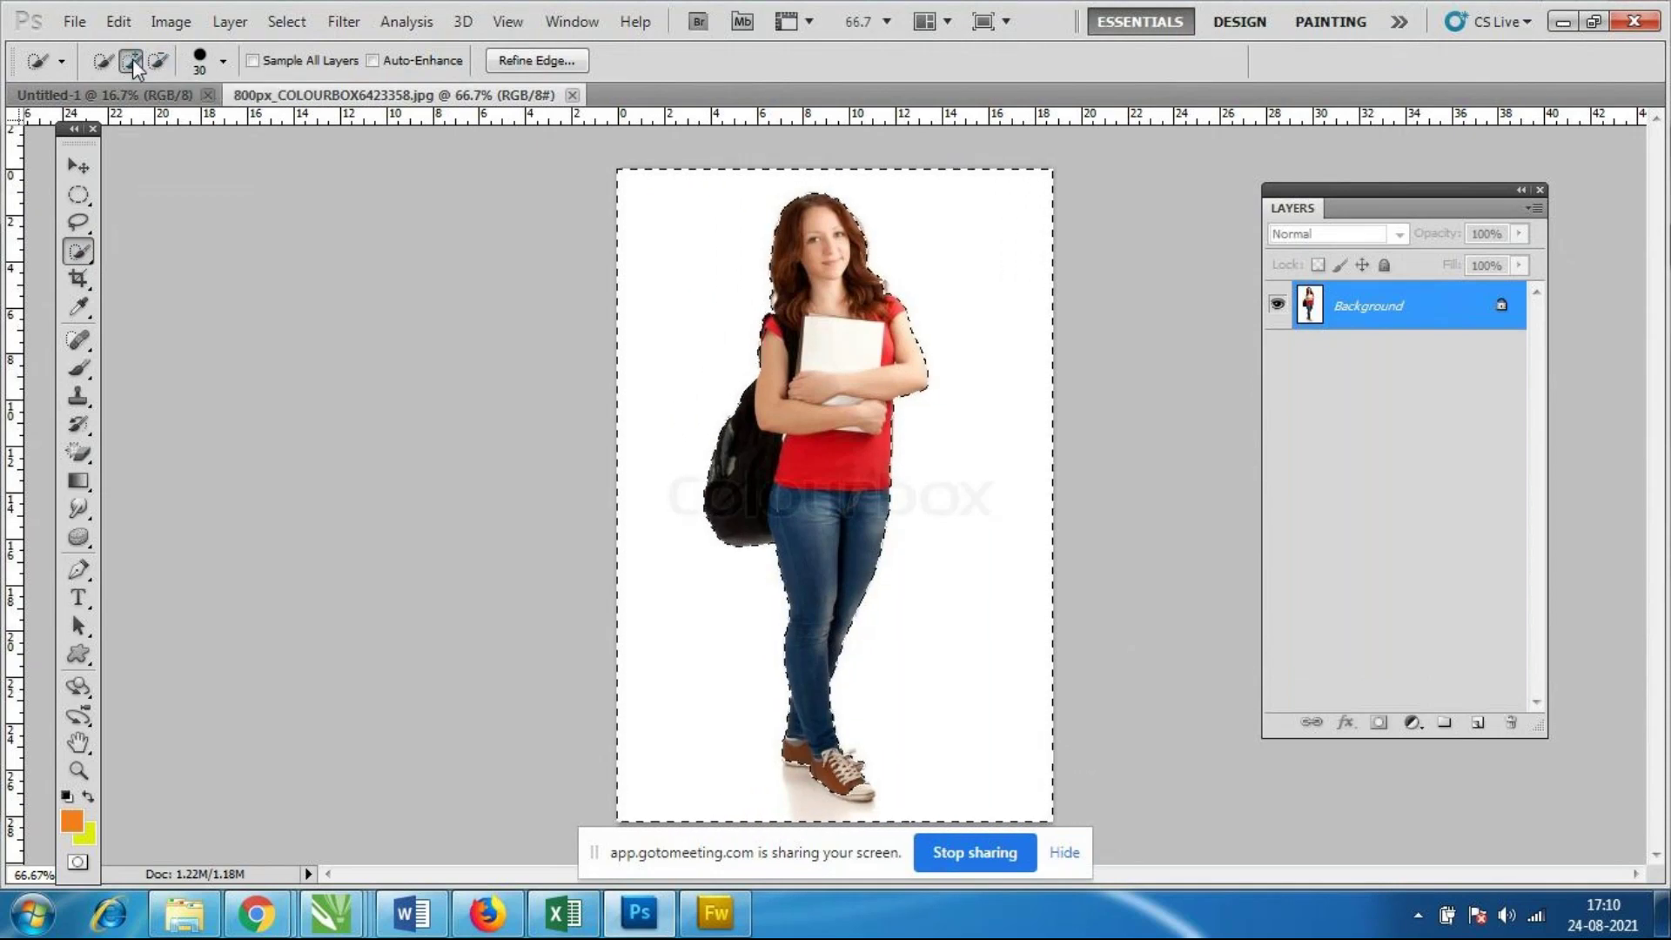
Add the backpack to the selection, move the Layers panel, and start unlocking the Background layer.
left_click_drag(735, 453, 745, 478)
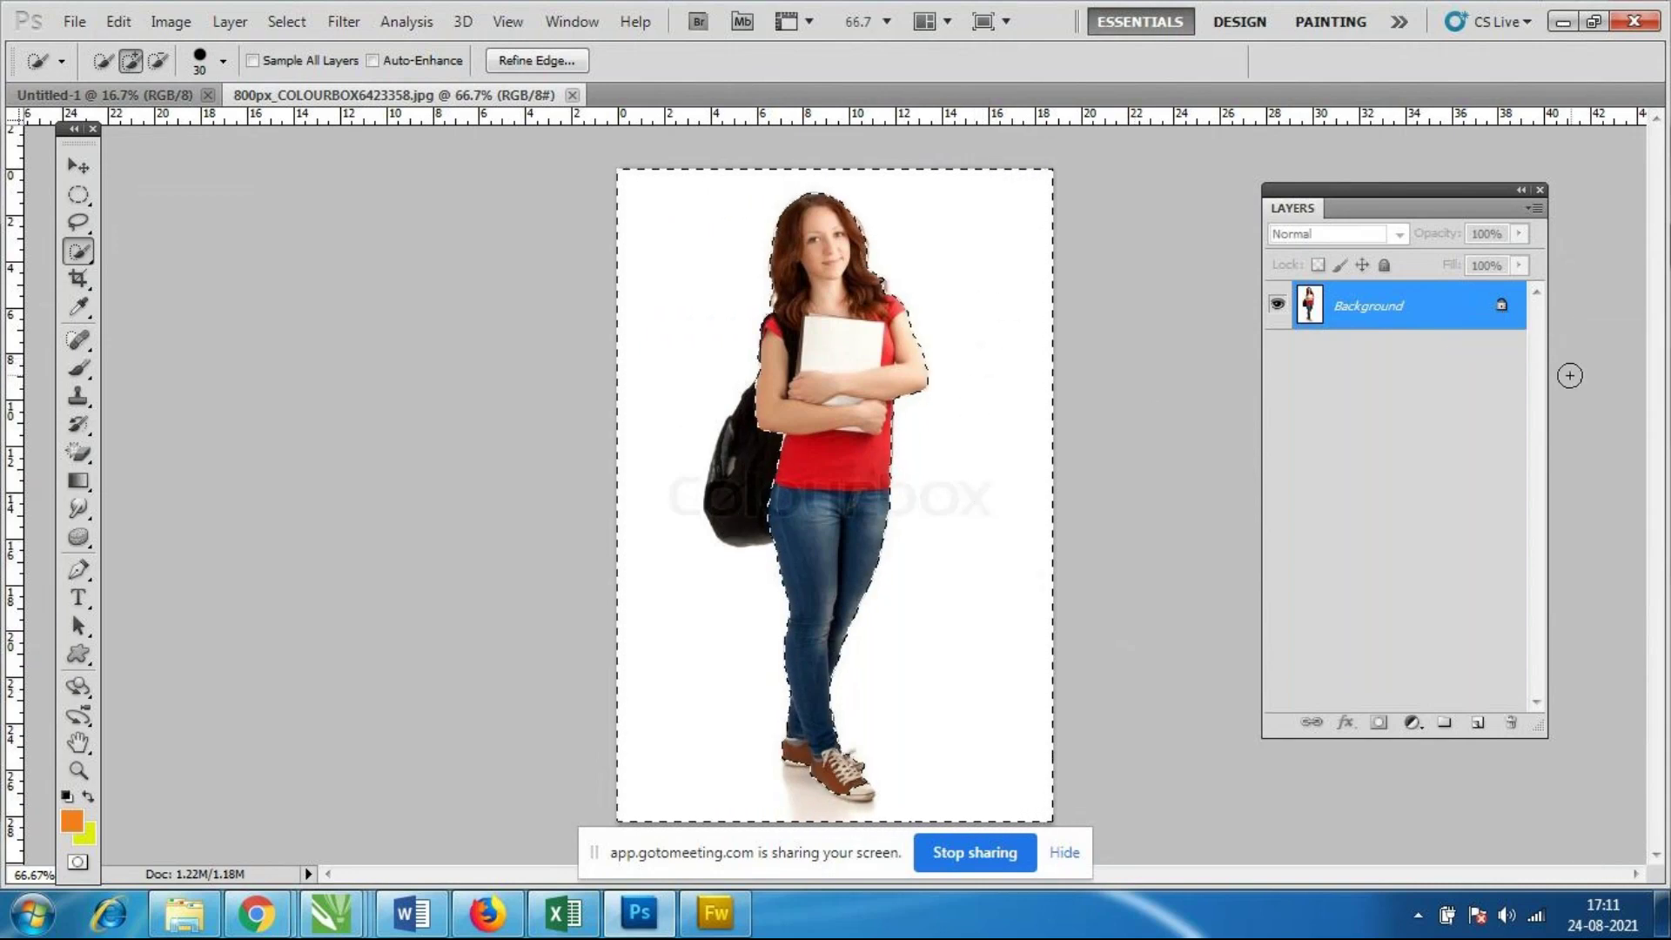
double_click(1505, 318)
left_click(1052, 325)
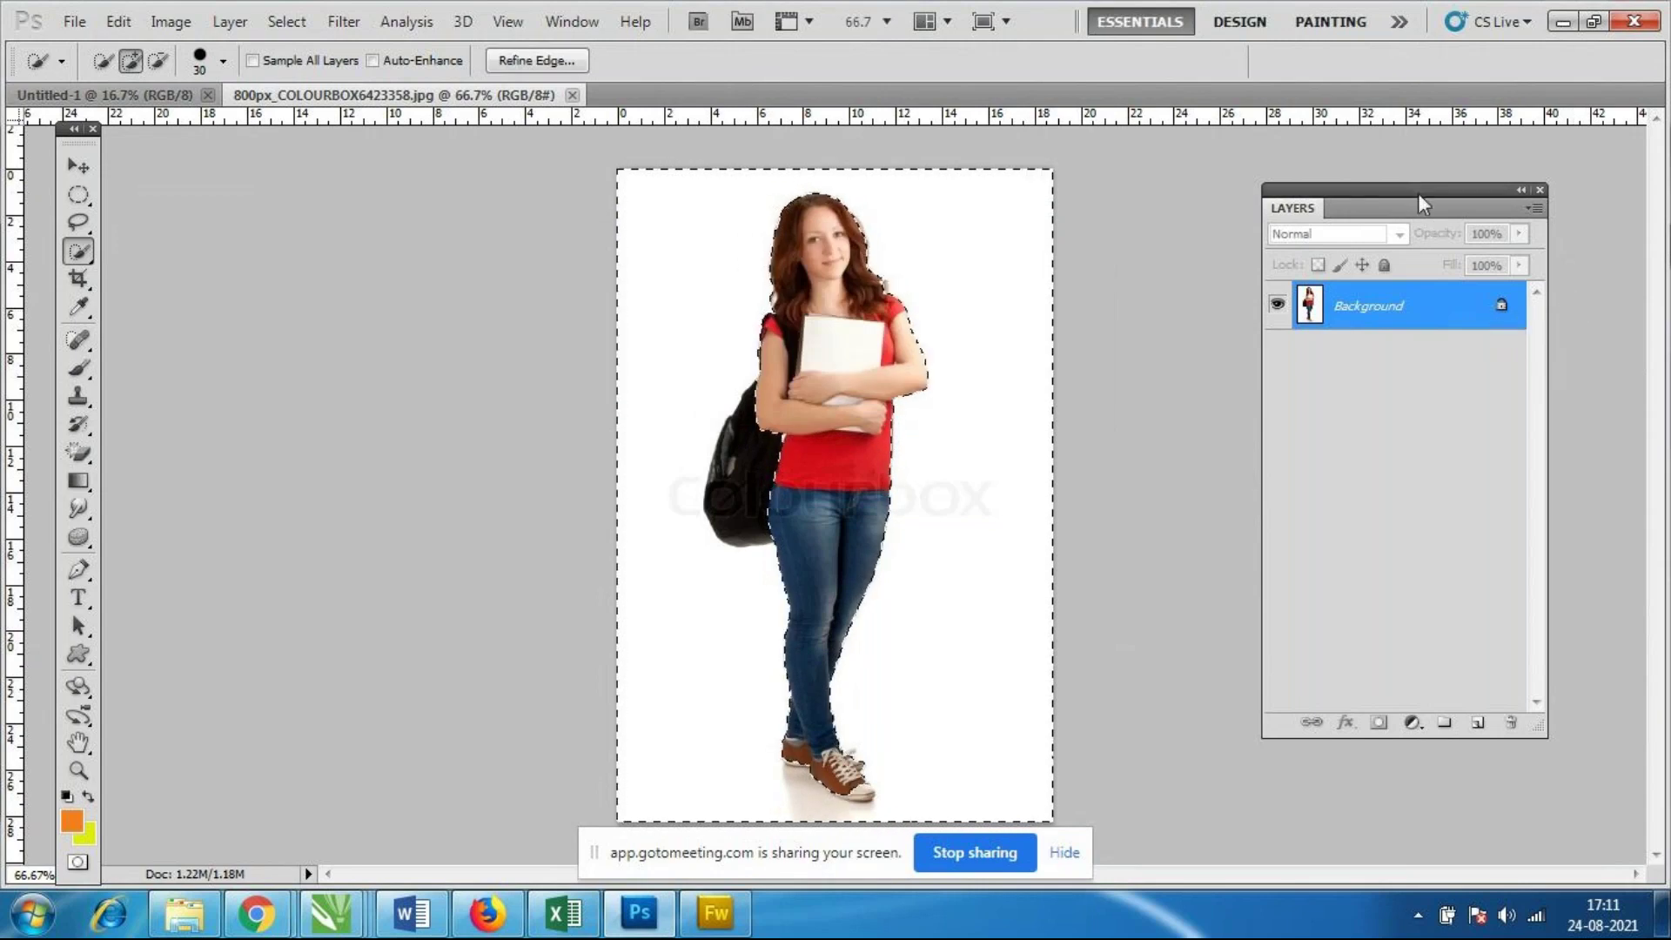
left_click_drag(1413, 186, 1365, 171)
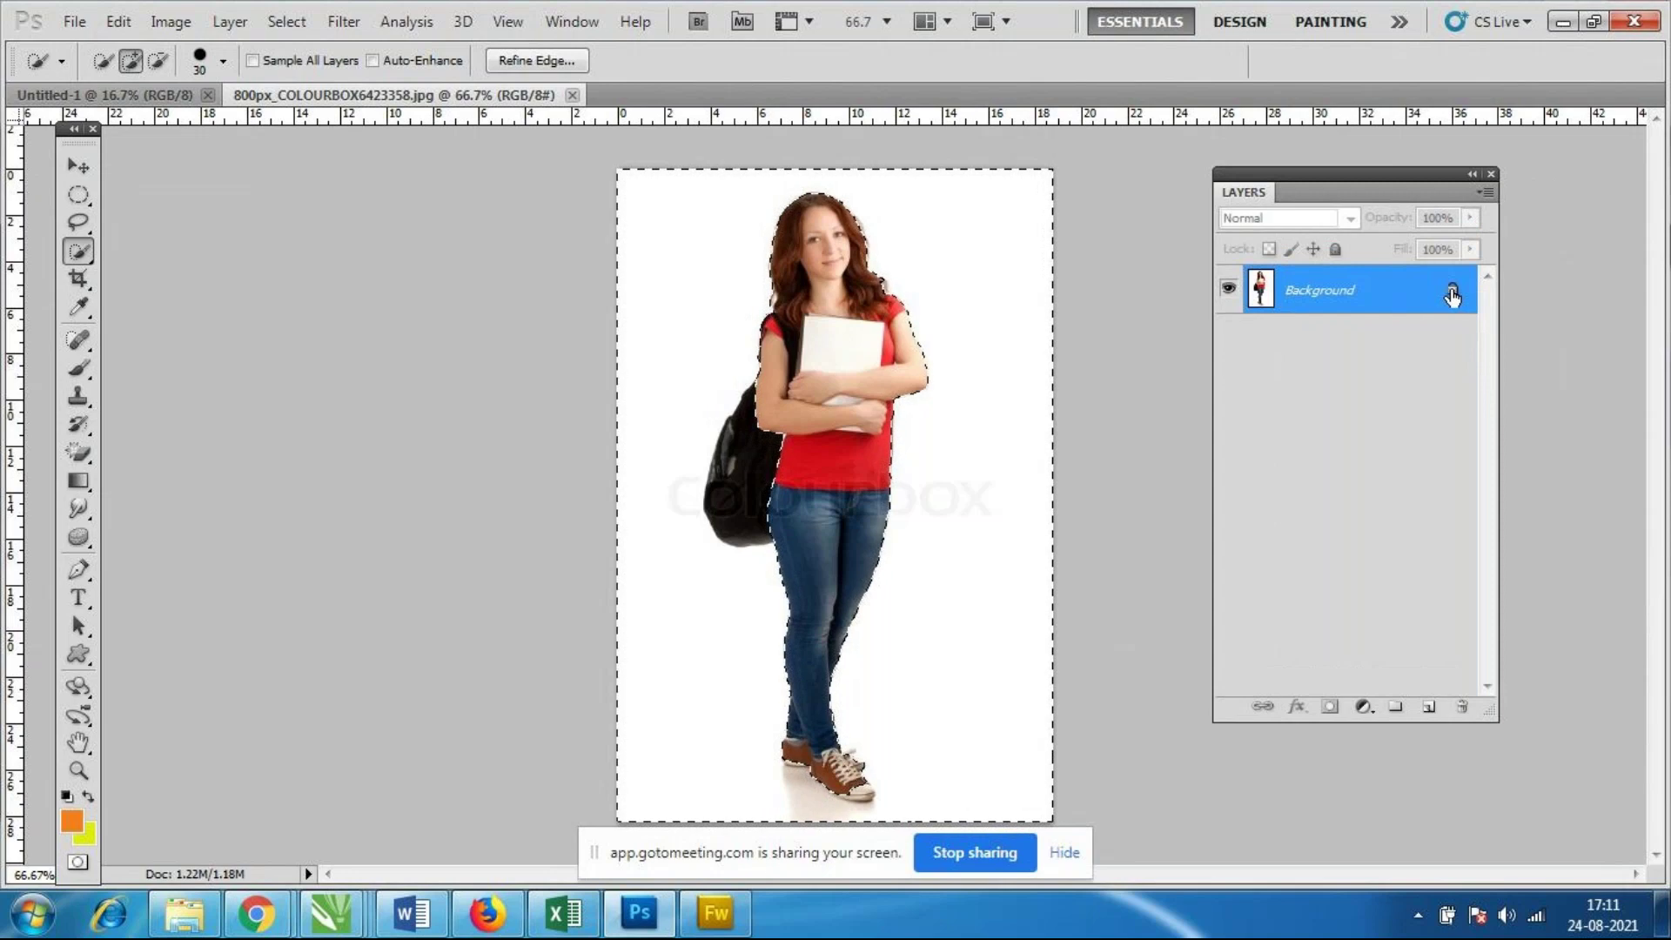
double_click(1452, 292)
Convert the Background into Layer 0, then trial-delete the selection and undo it.
left_click_drag(982, 242, 1252, 402)
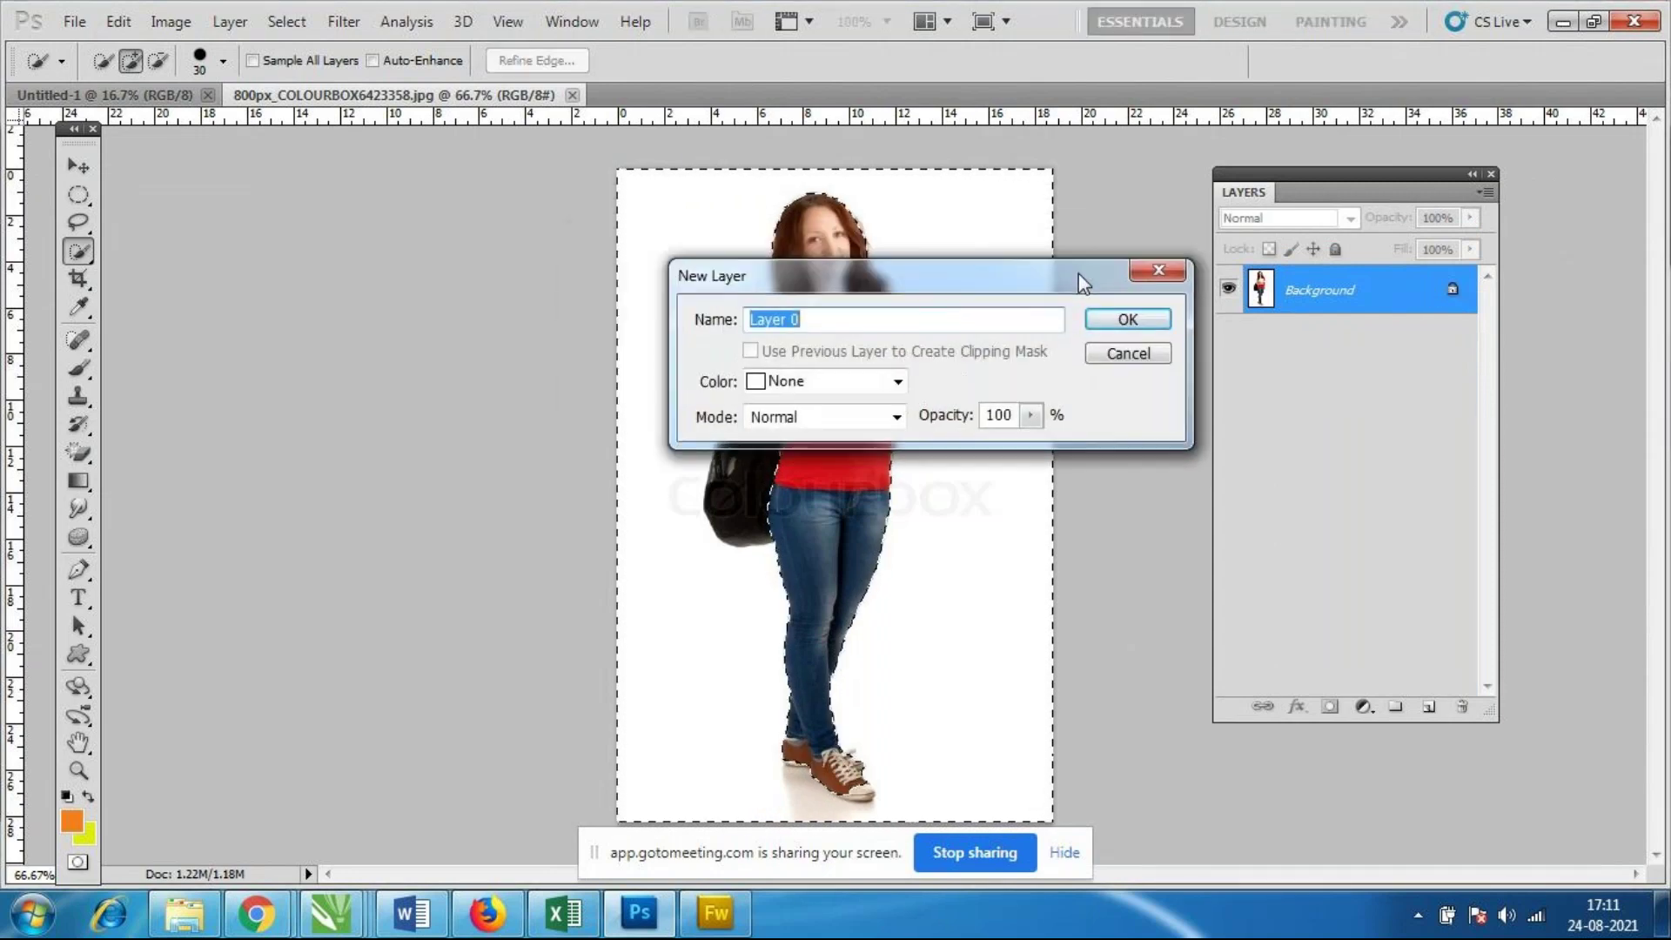
left_click_drag(1022, 414, 986, 457)
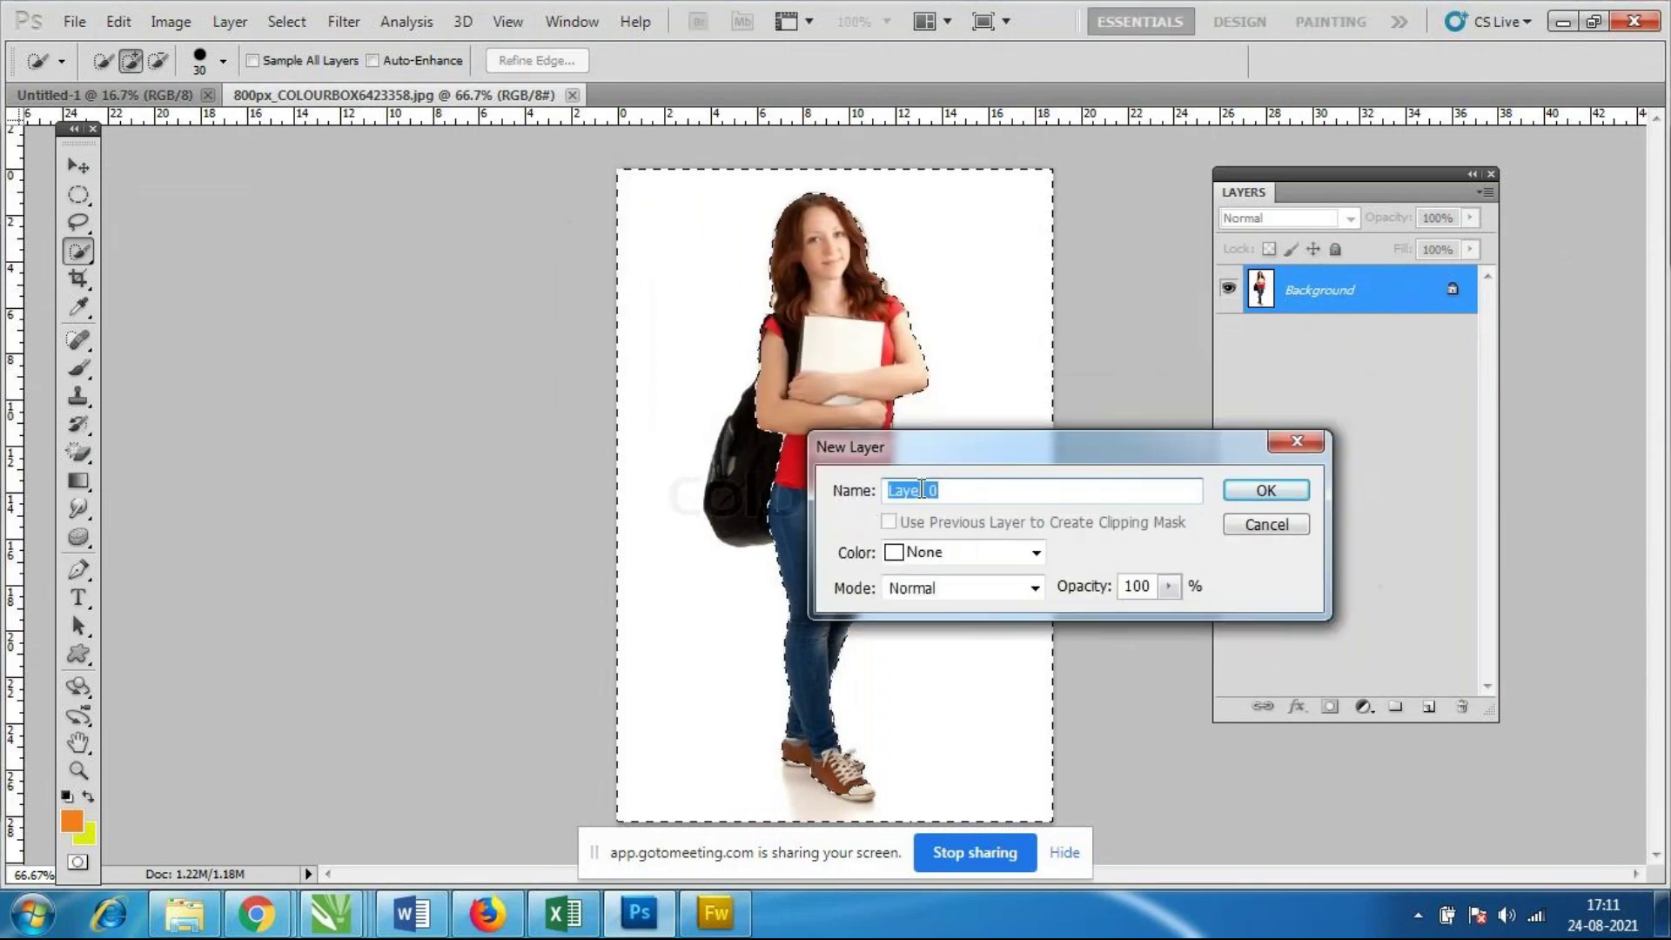
left_click(1264, 493)
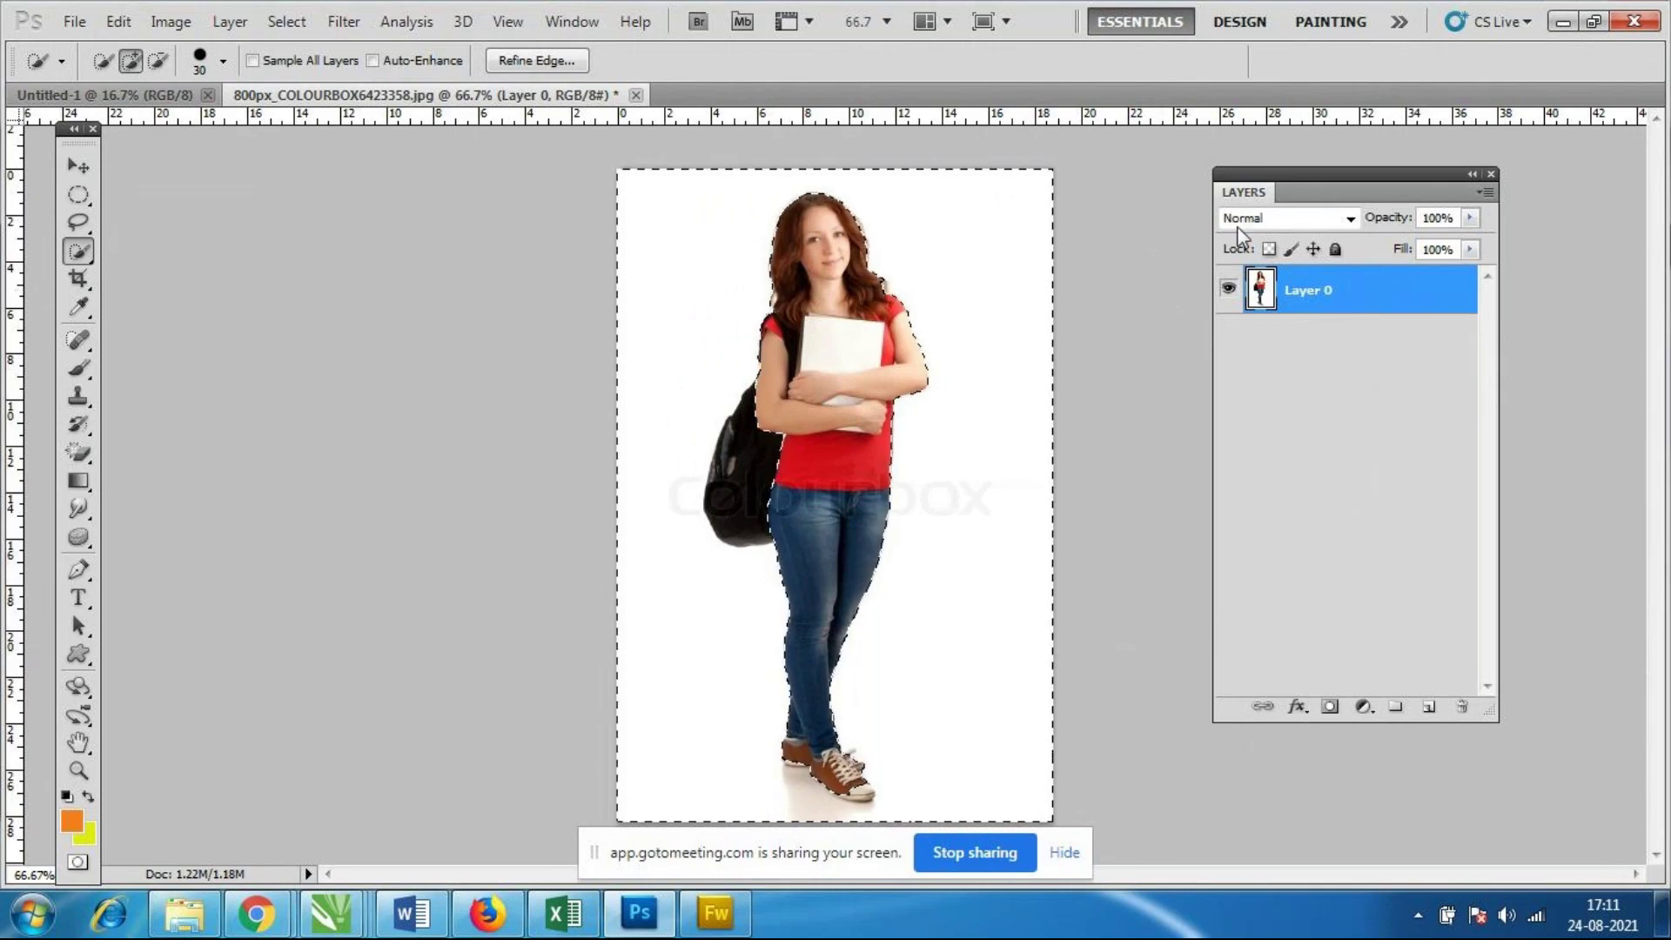
key("Delete")
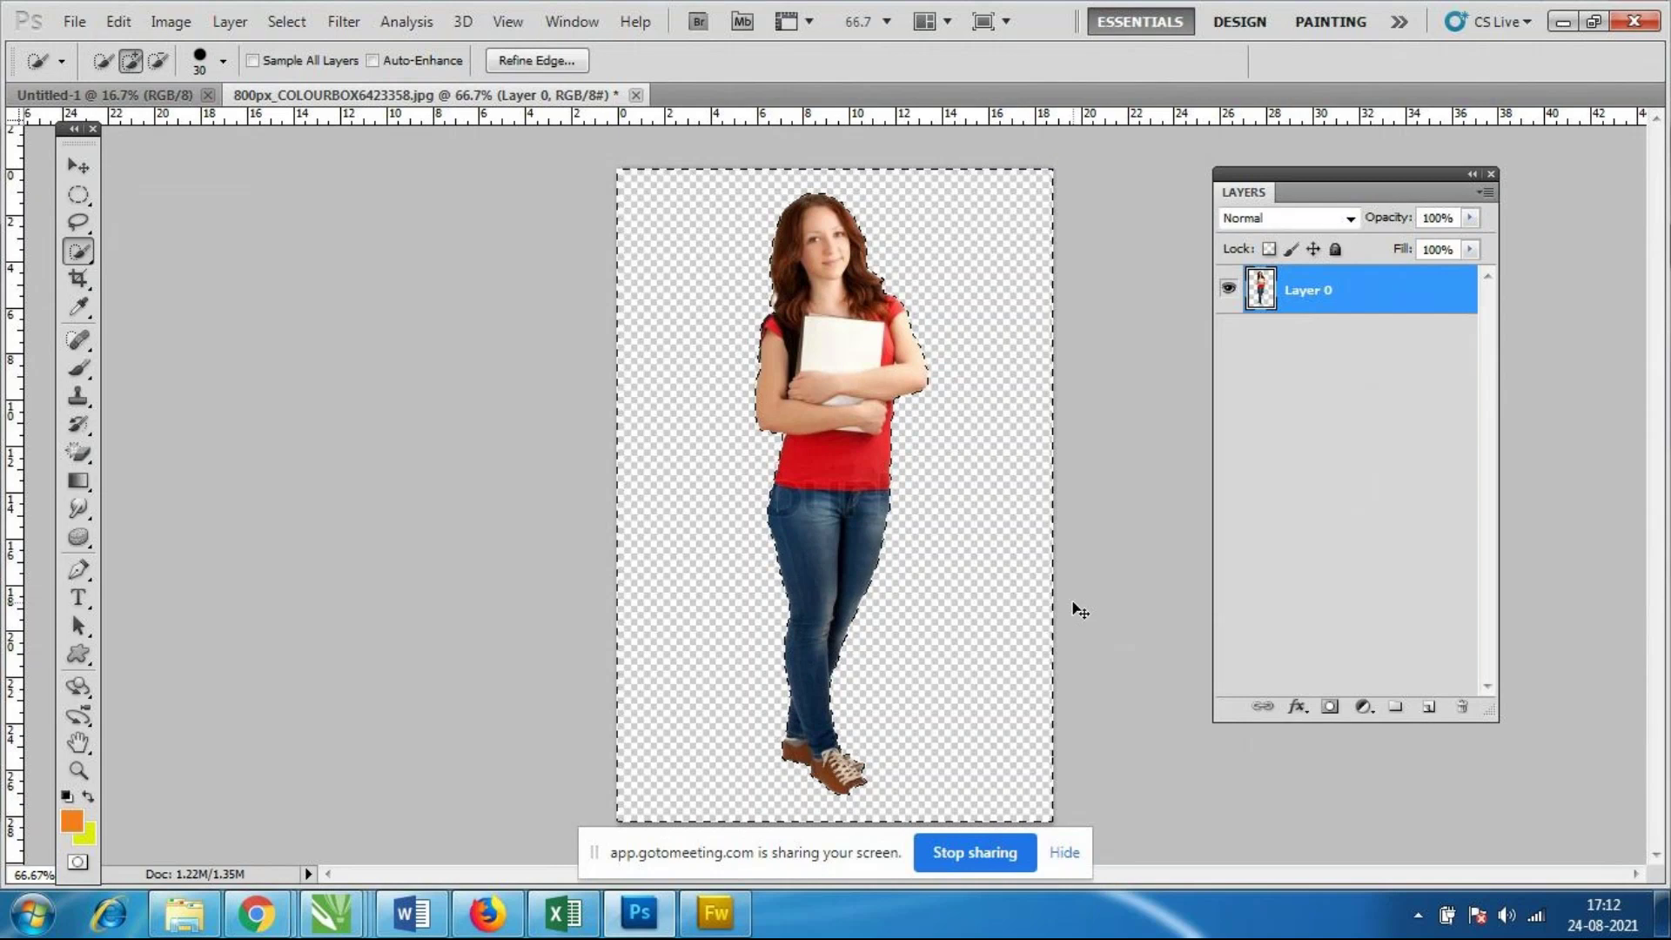
key("ctrl+z")
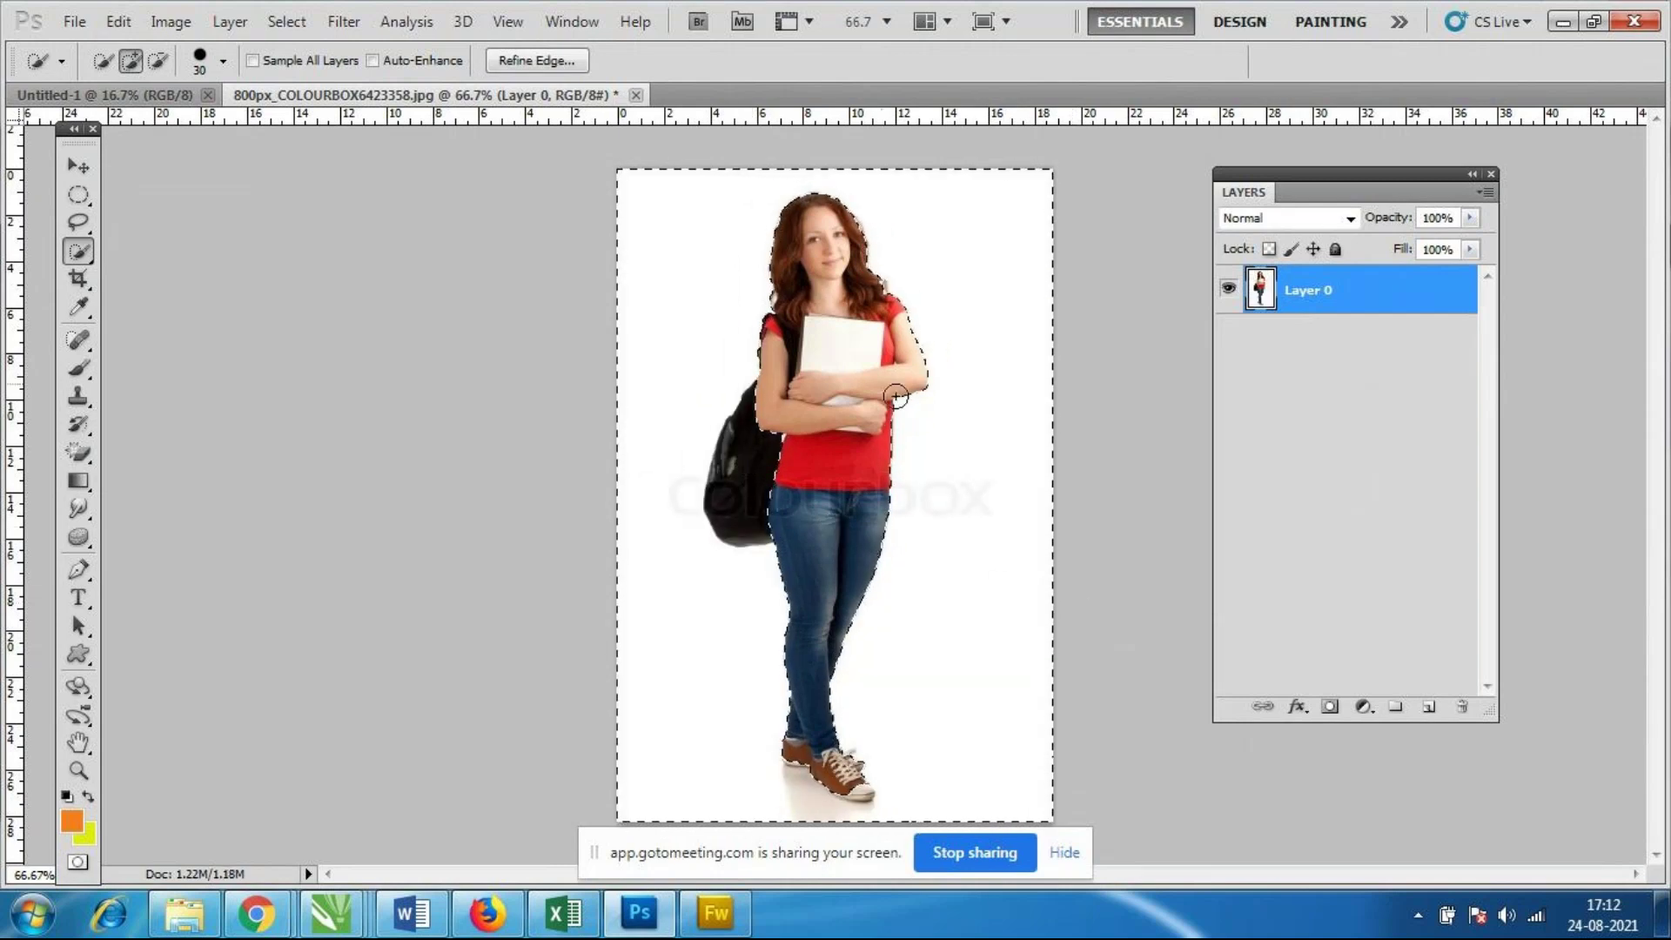
Subtract the backpack from the selection, delete the white backdrop, and deselect.
left_click(165, 61)
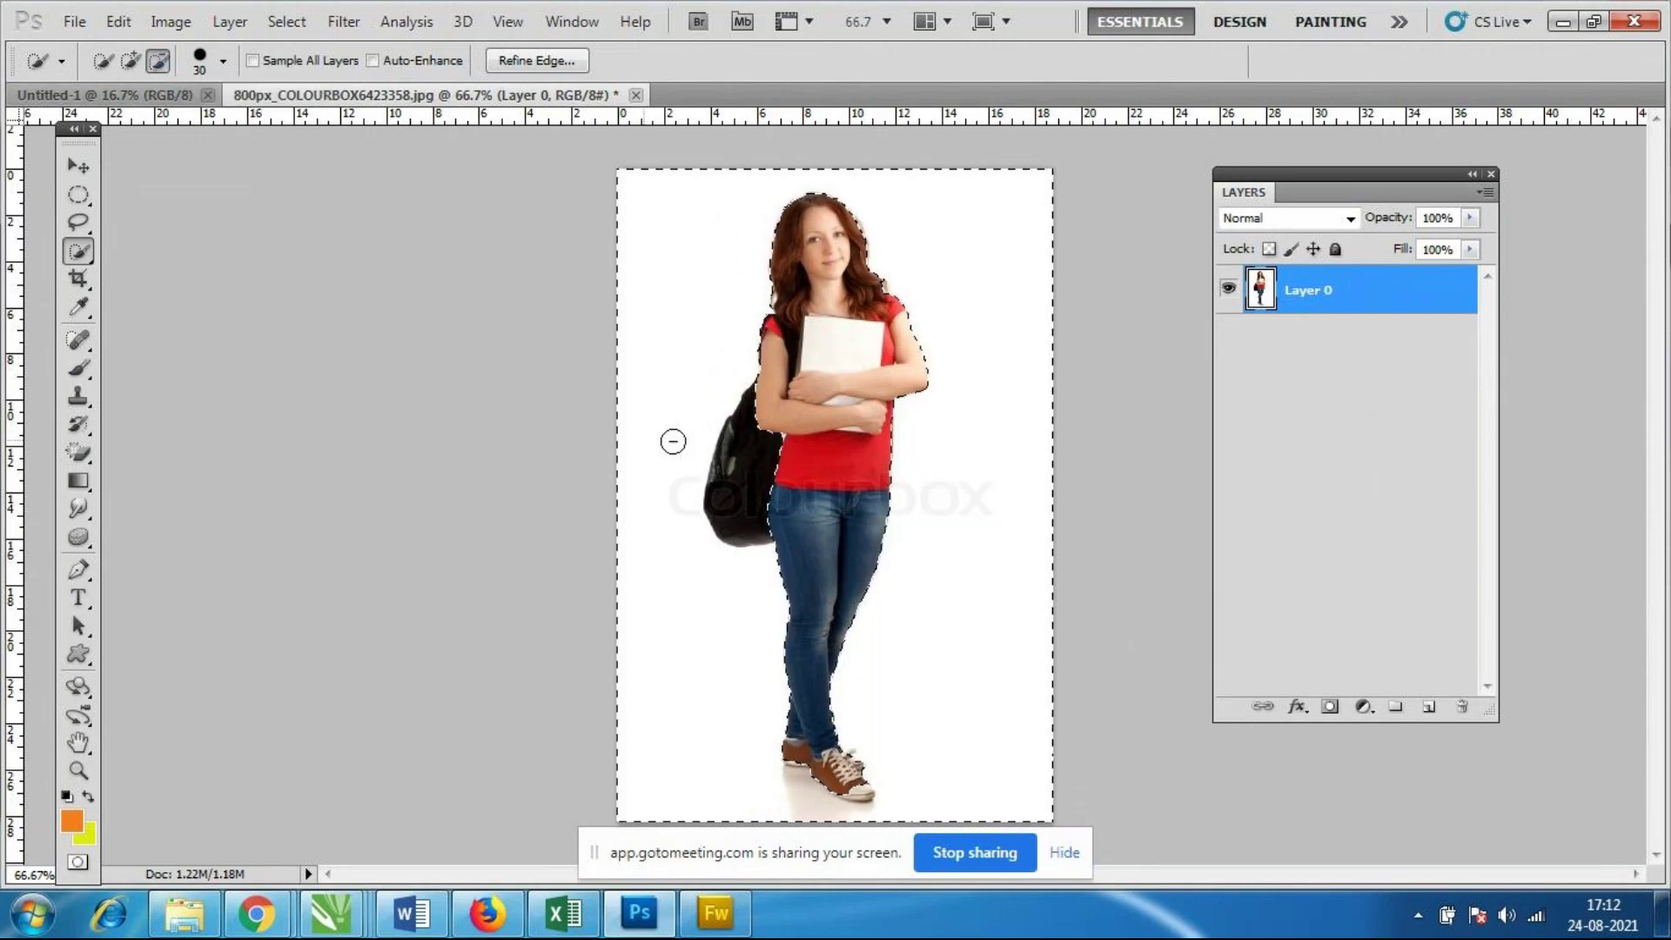
left_click_drag(746, 552, 709, 452)
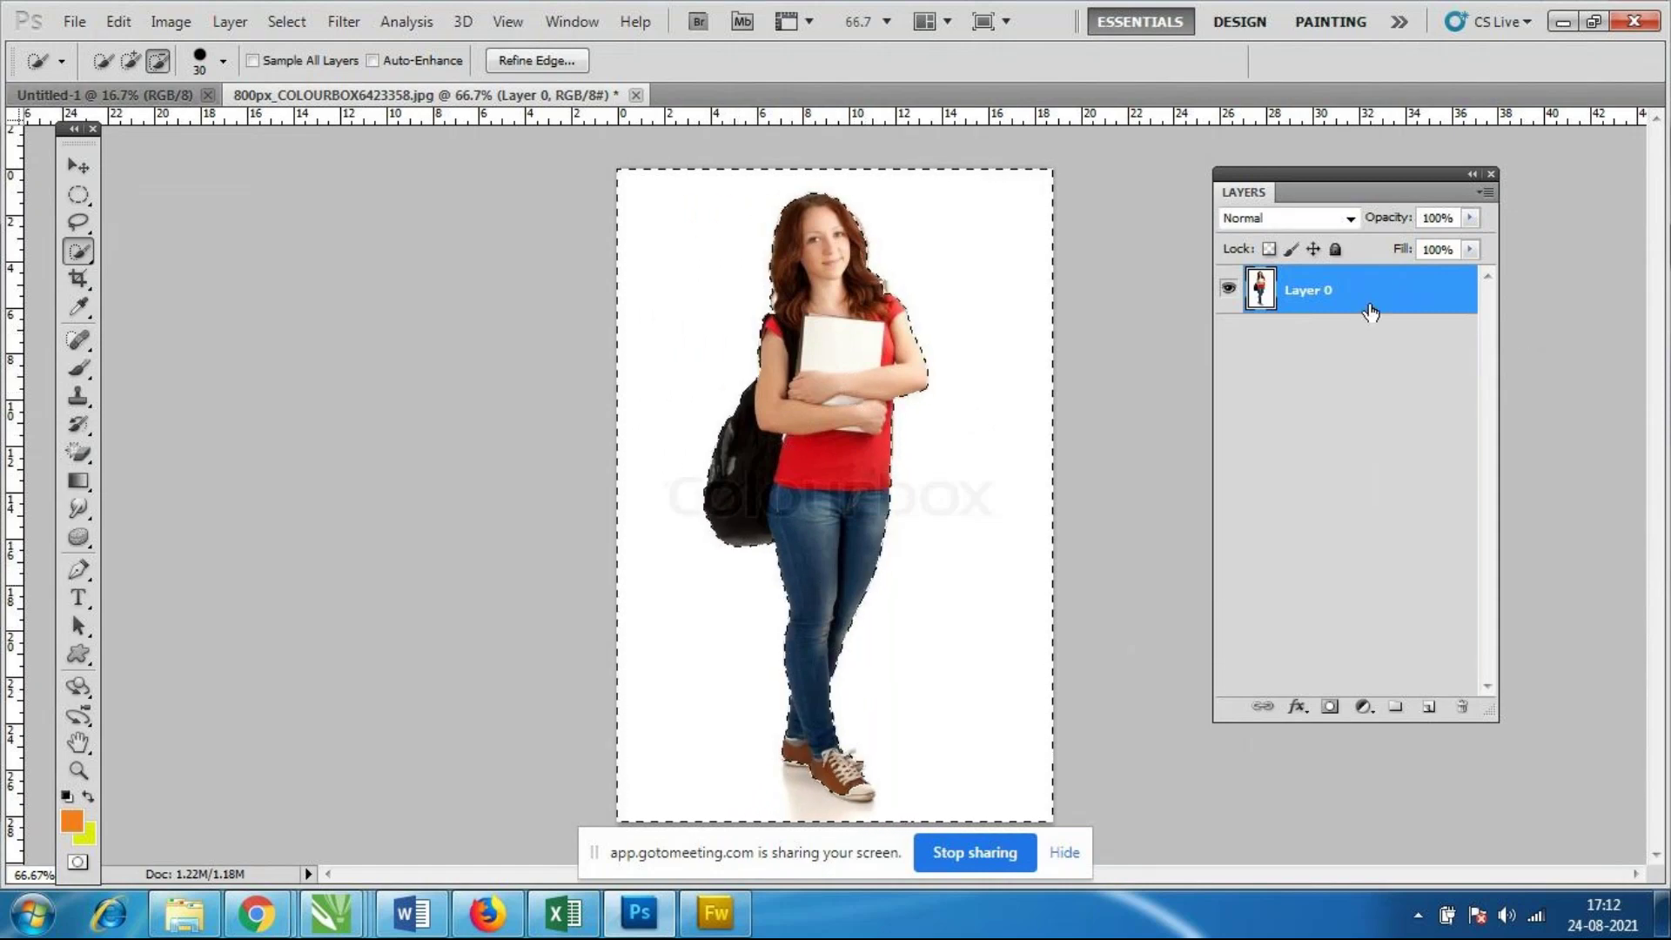
key("Delete")
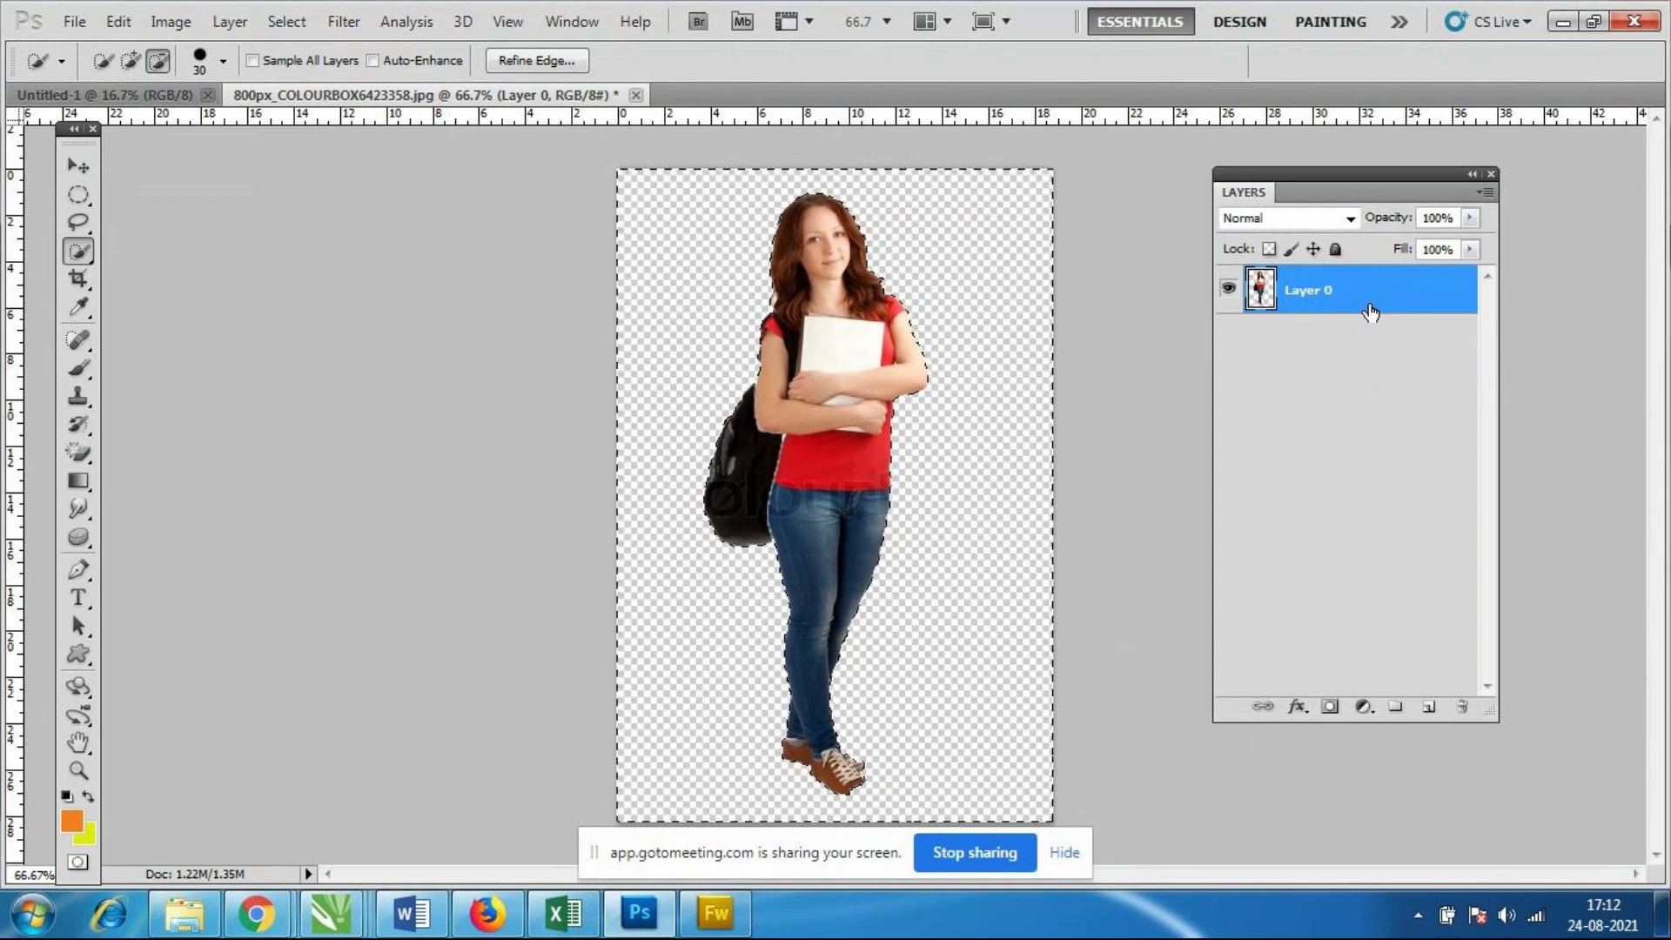
key("ctrl+d")
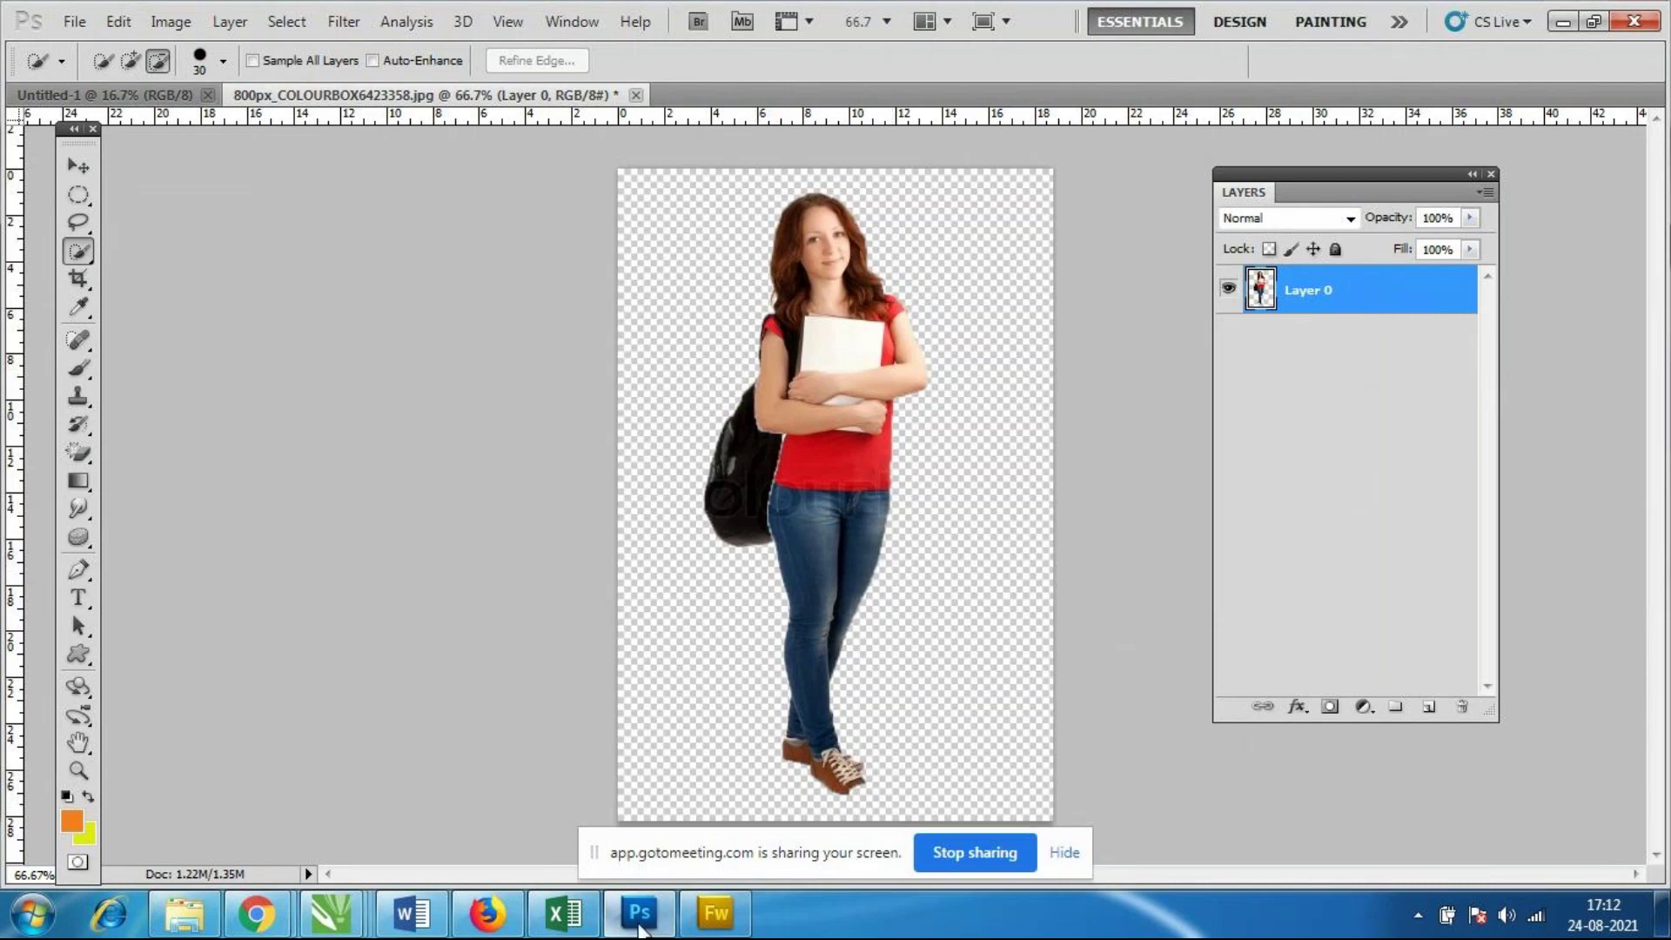
mouse_move(256, 912)
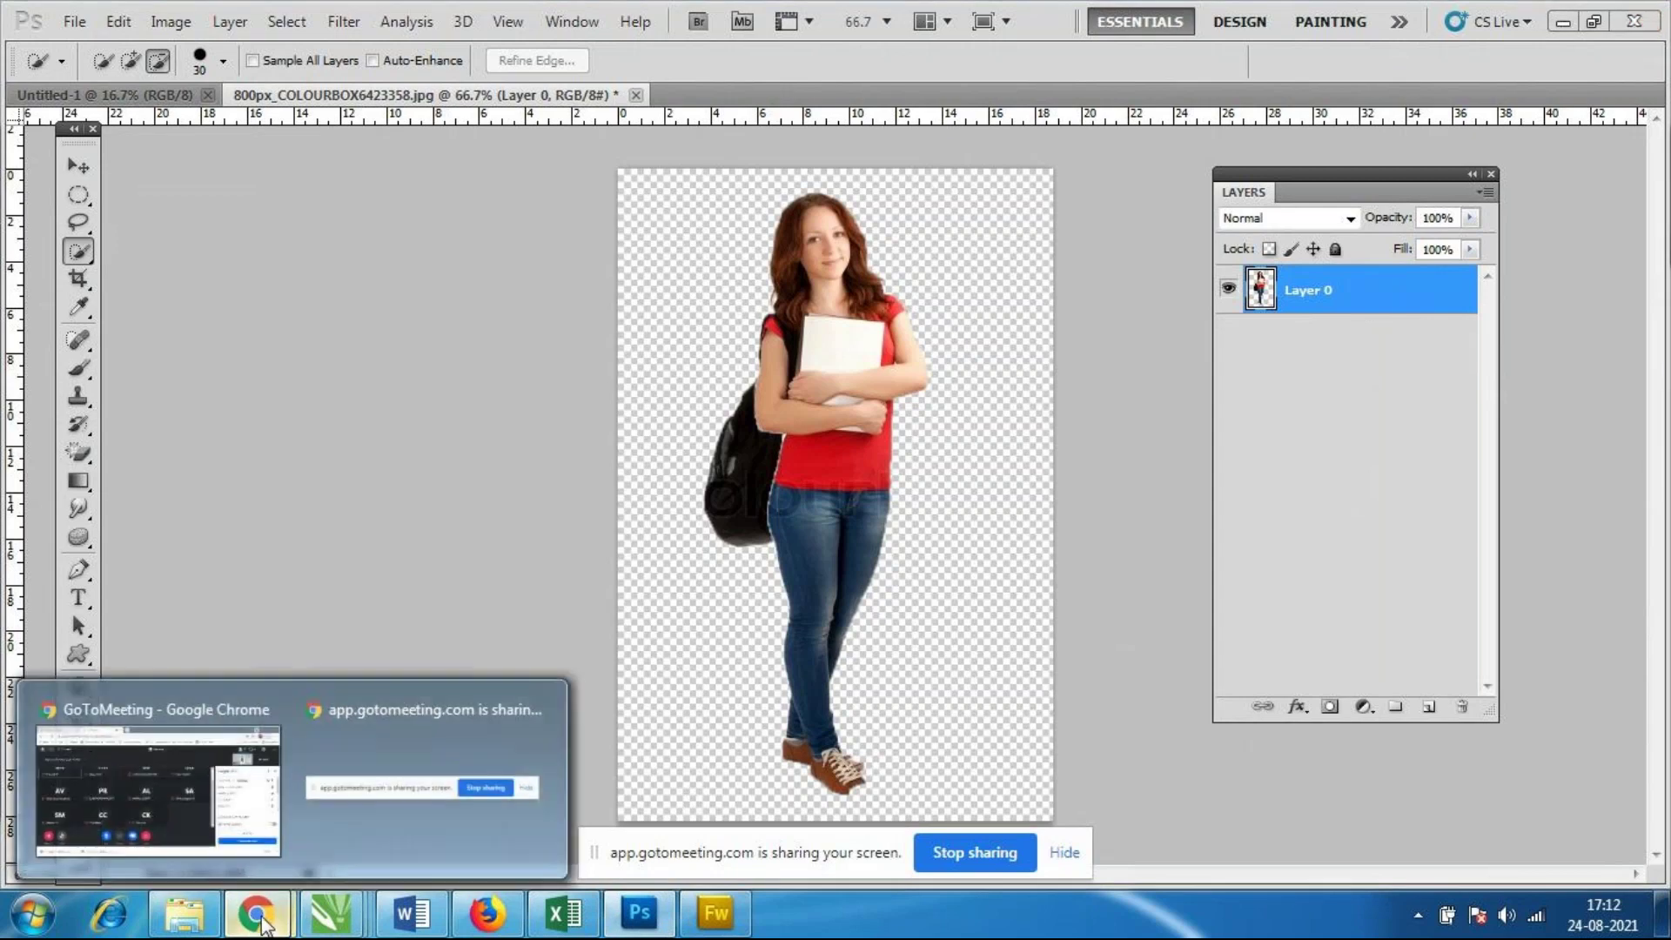
left_click(218, 818)
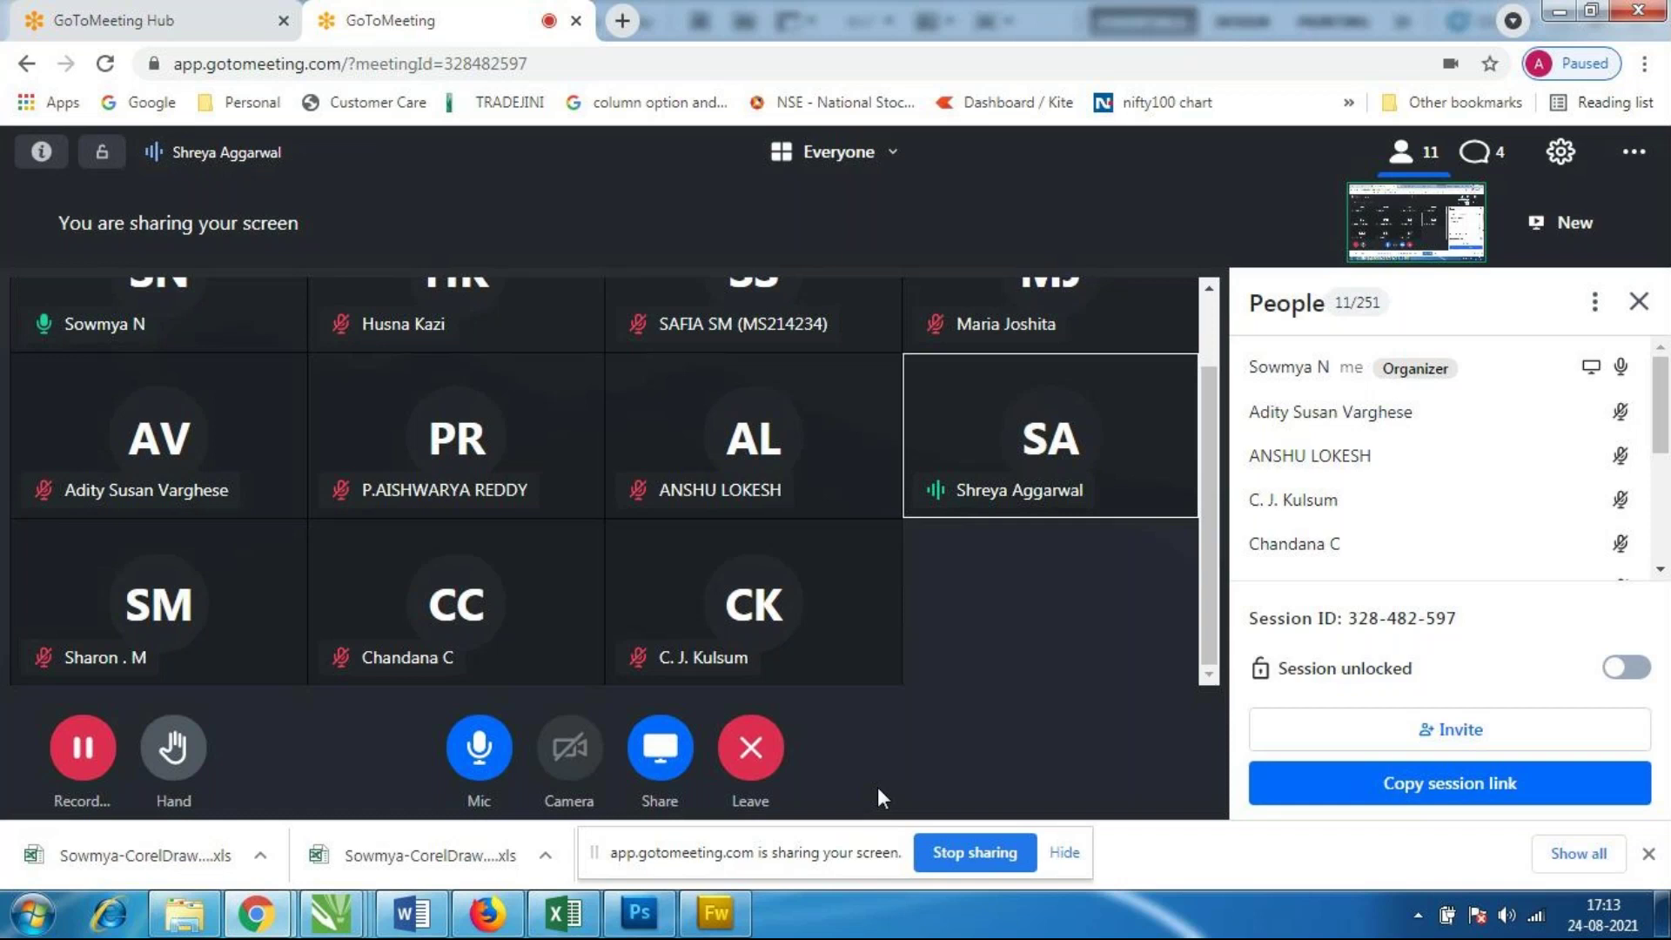
left_click(639, 912)
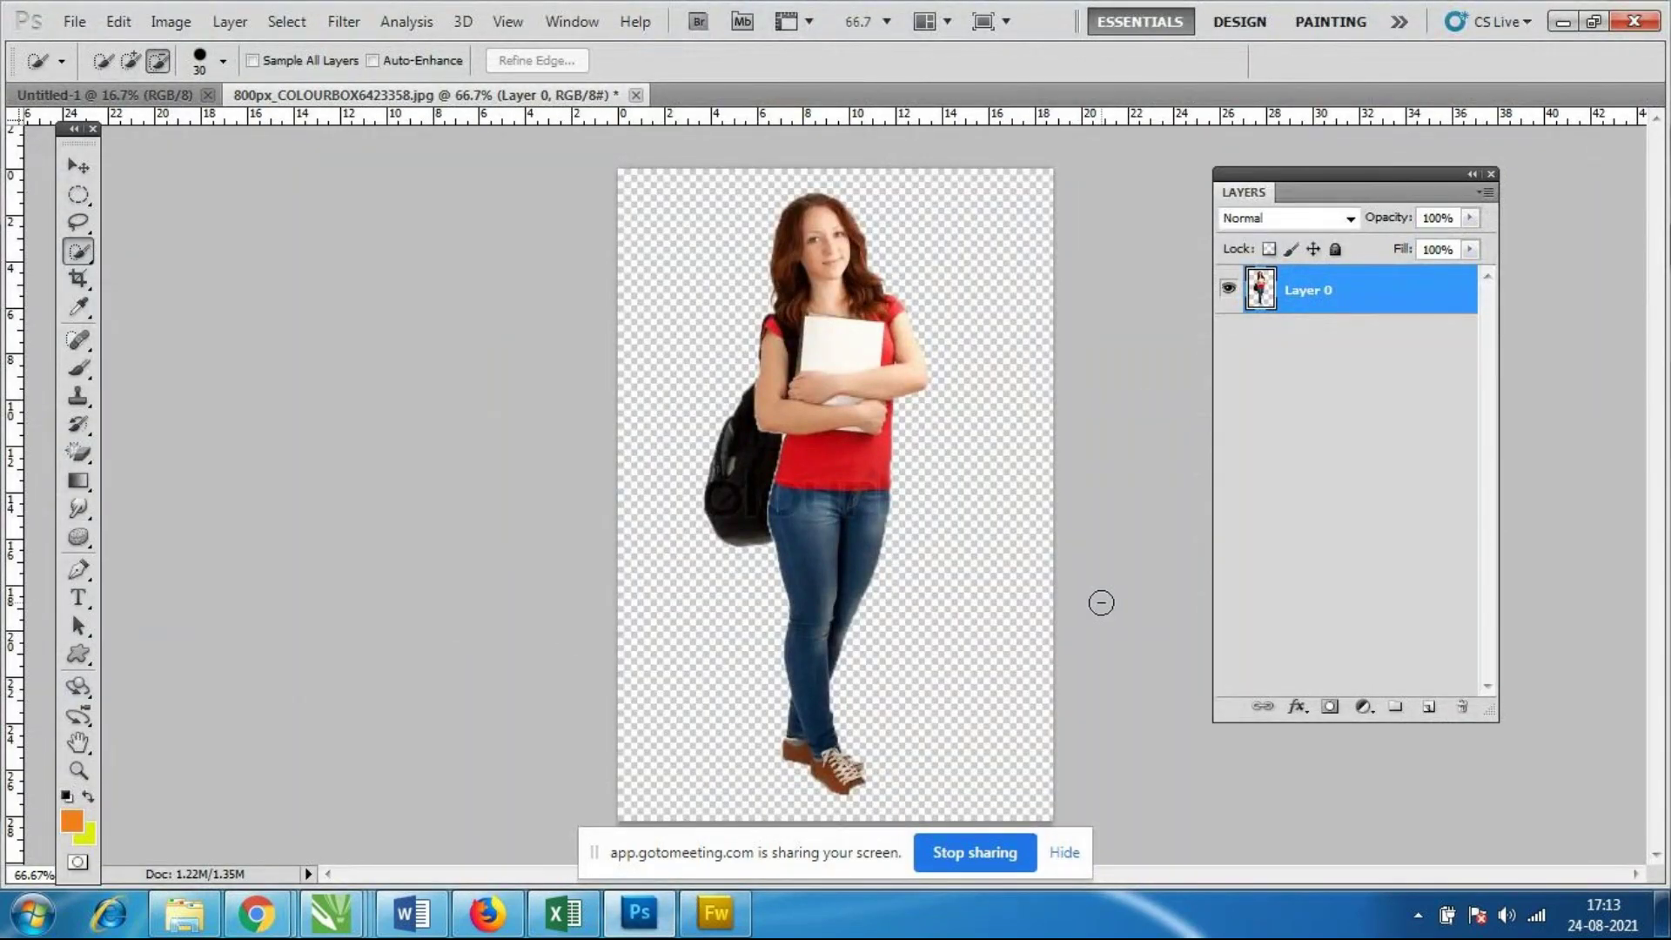
left_click(79, 223)
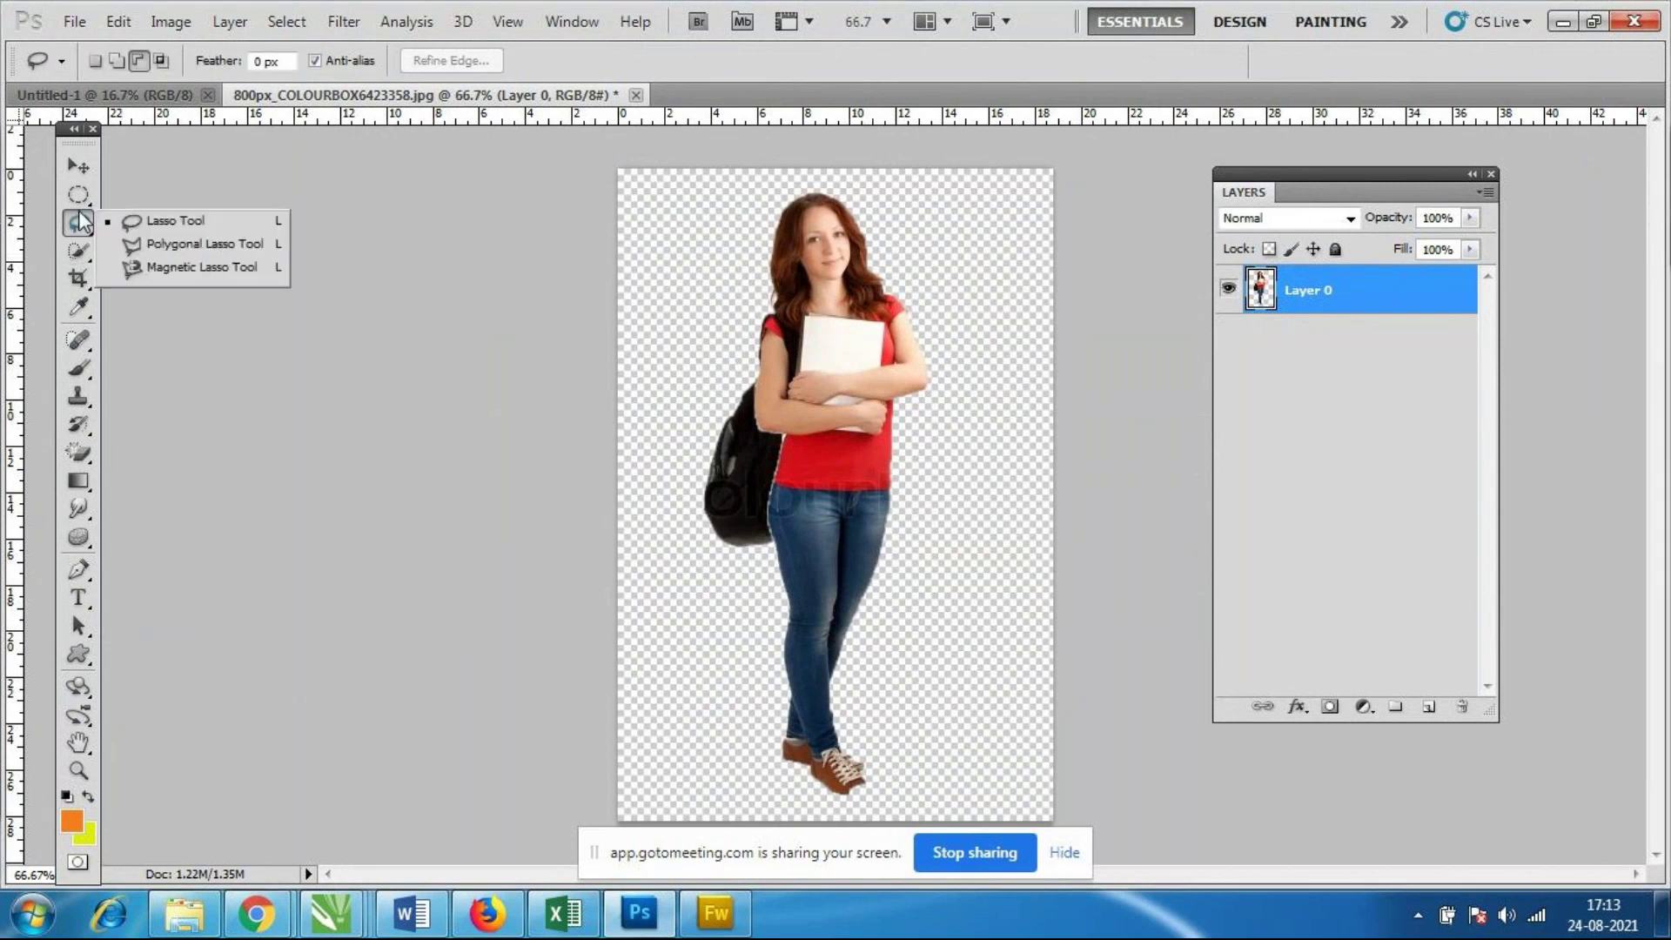
left_click(79, 255)
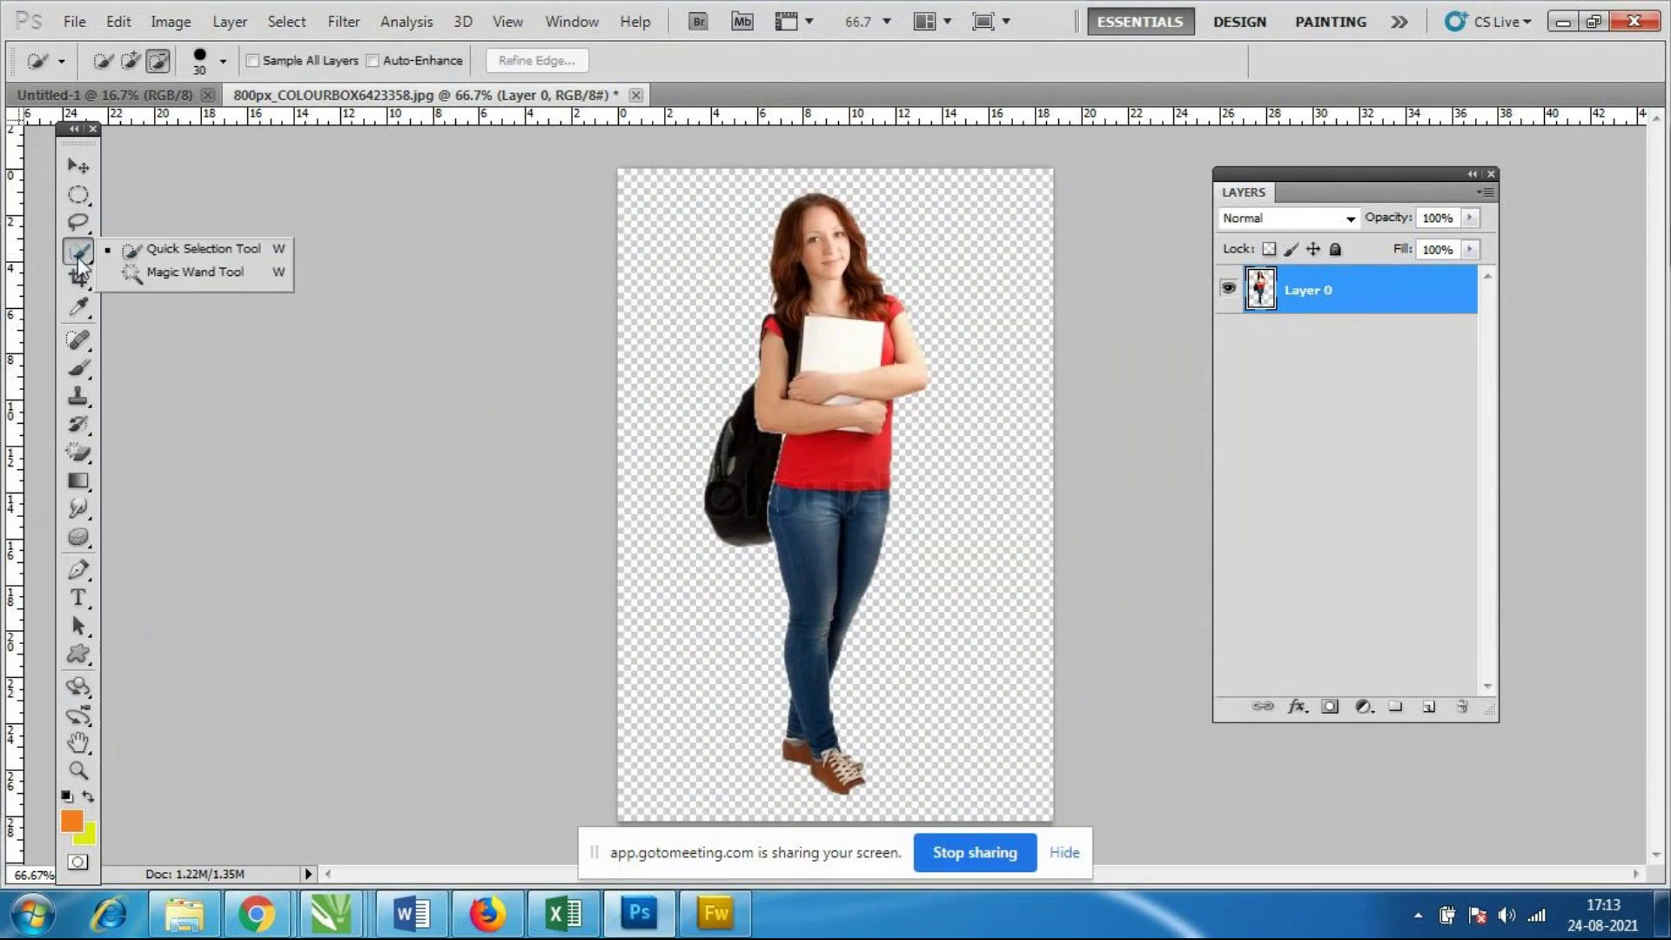
left_click(77, 253)
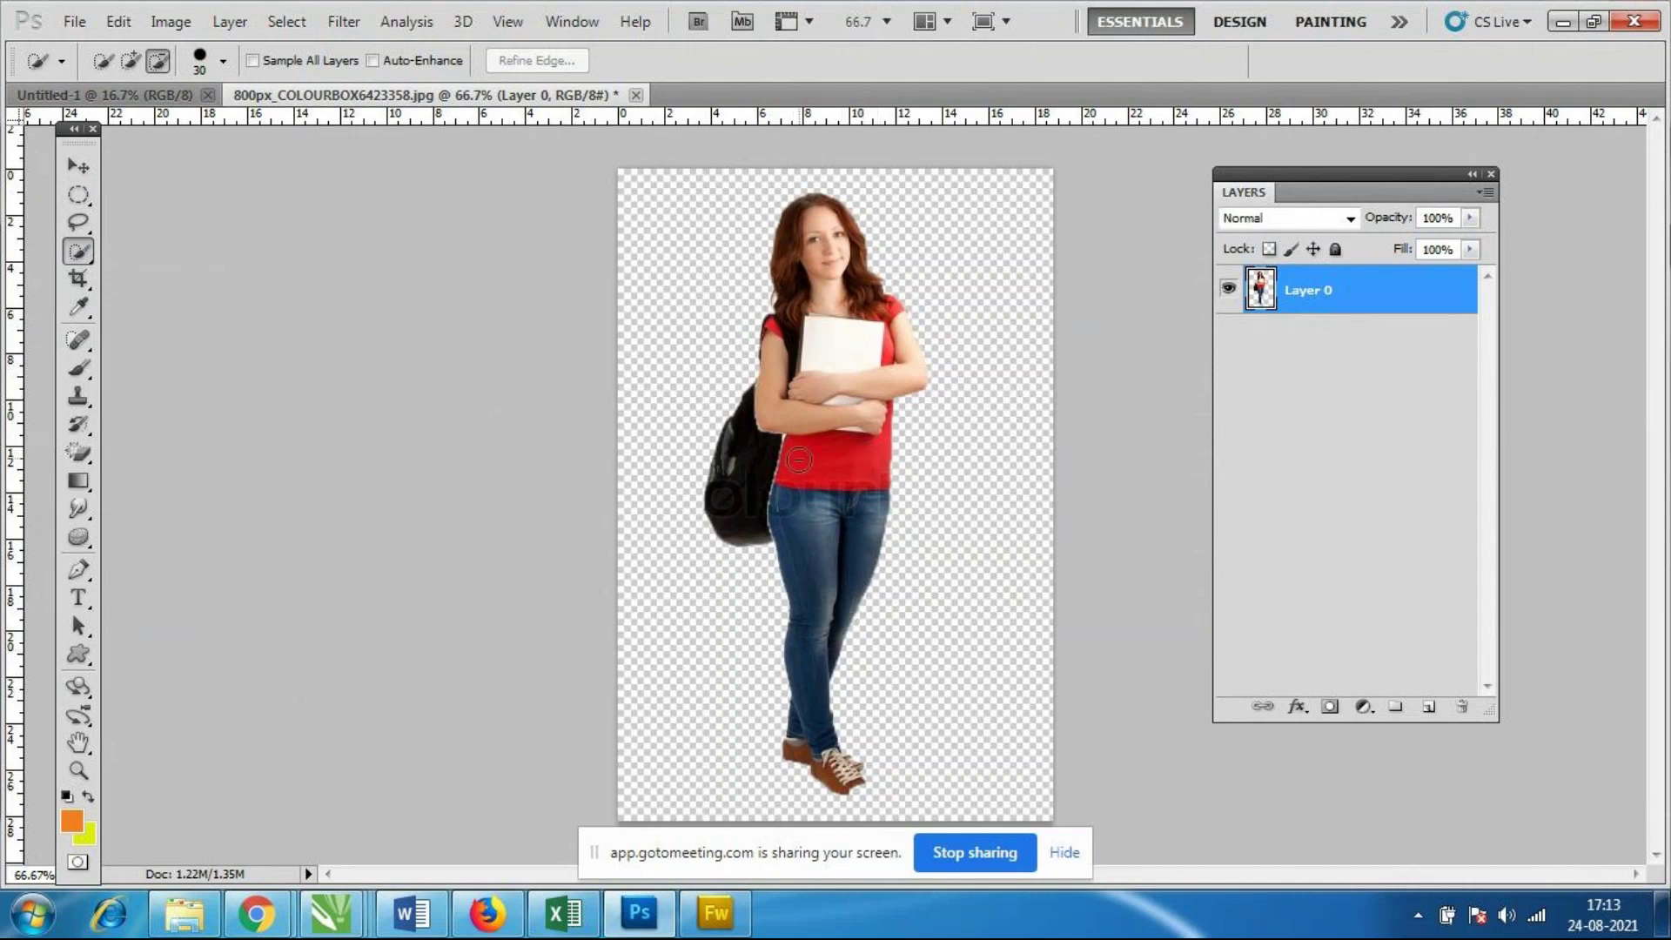
left_click_drag(1407, 180, 1377, 180)
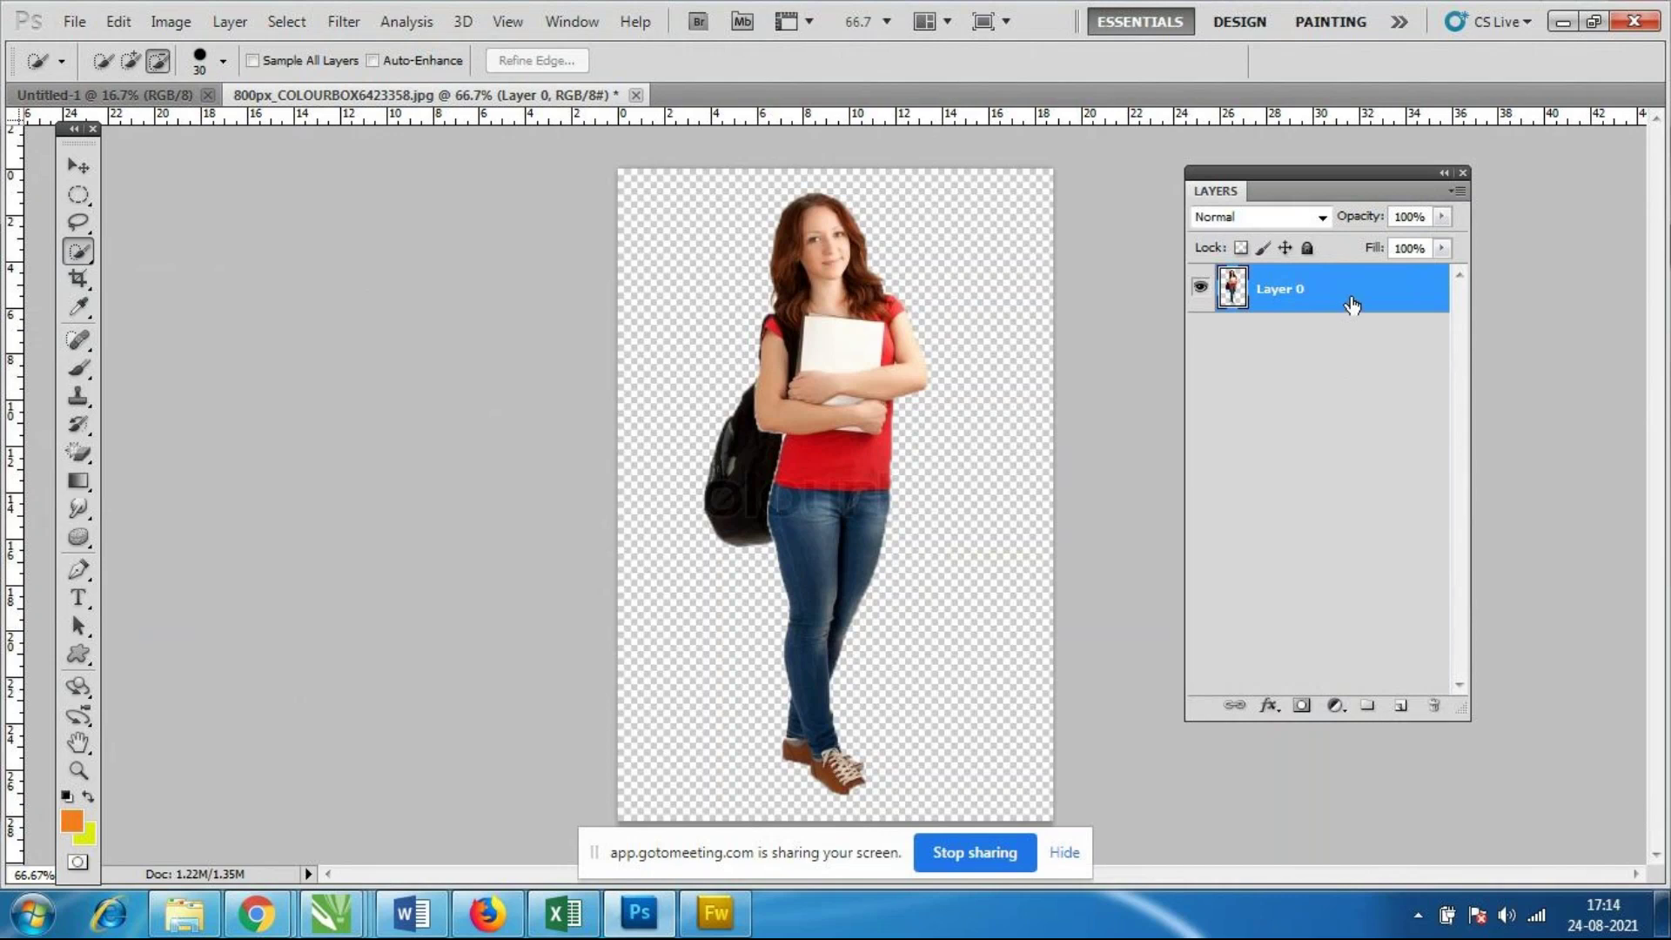
Add an empty Layer 1 above the photo and bring up the Gradient Tool's grouped fill tools.
left_click(1401, 707)
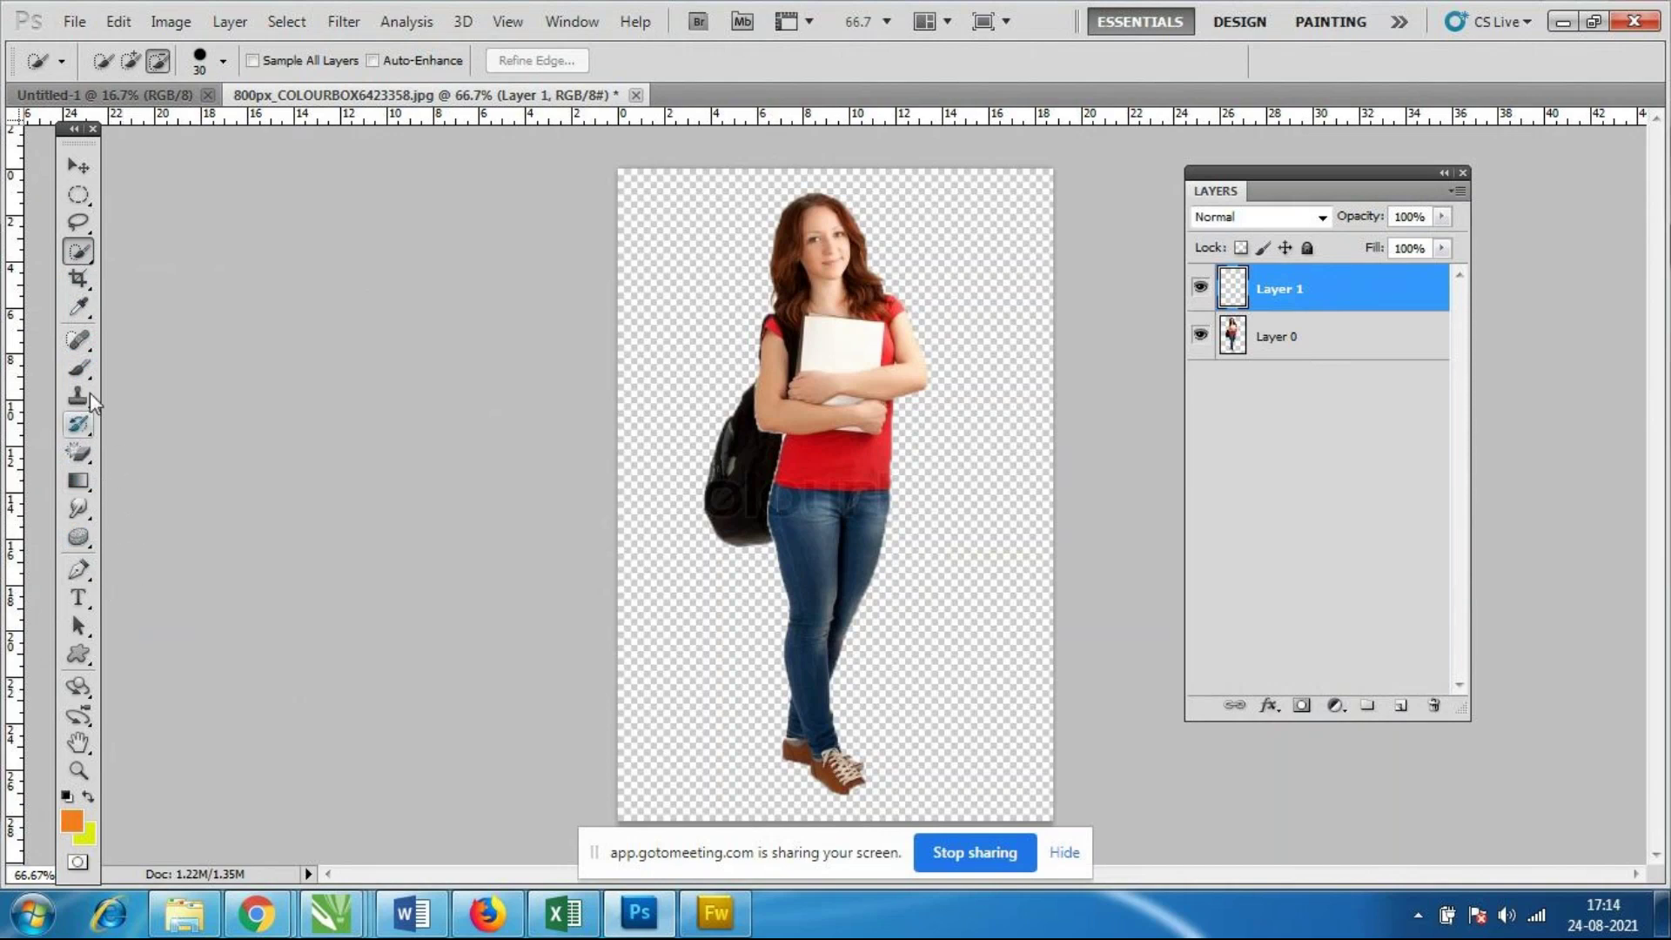
left_click(78, 483)
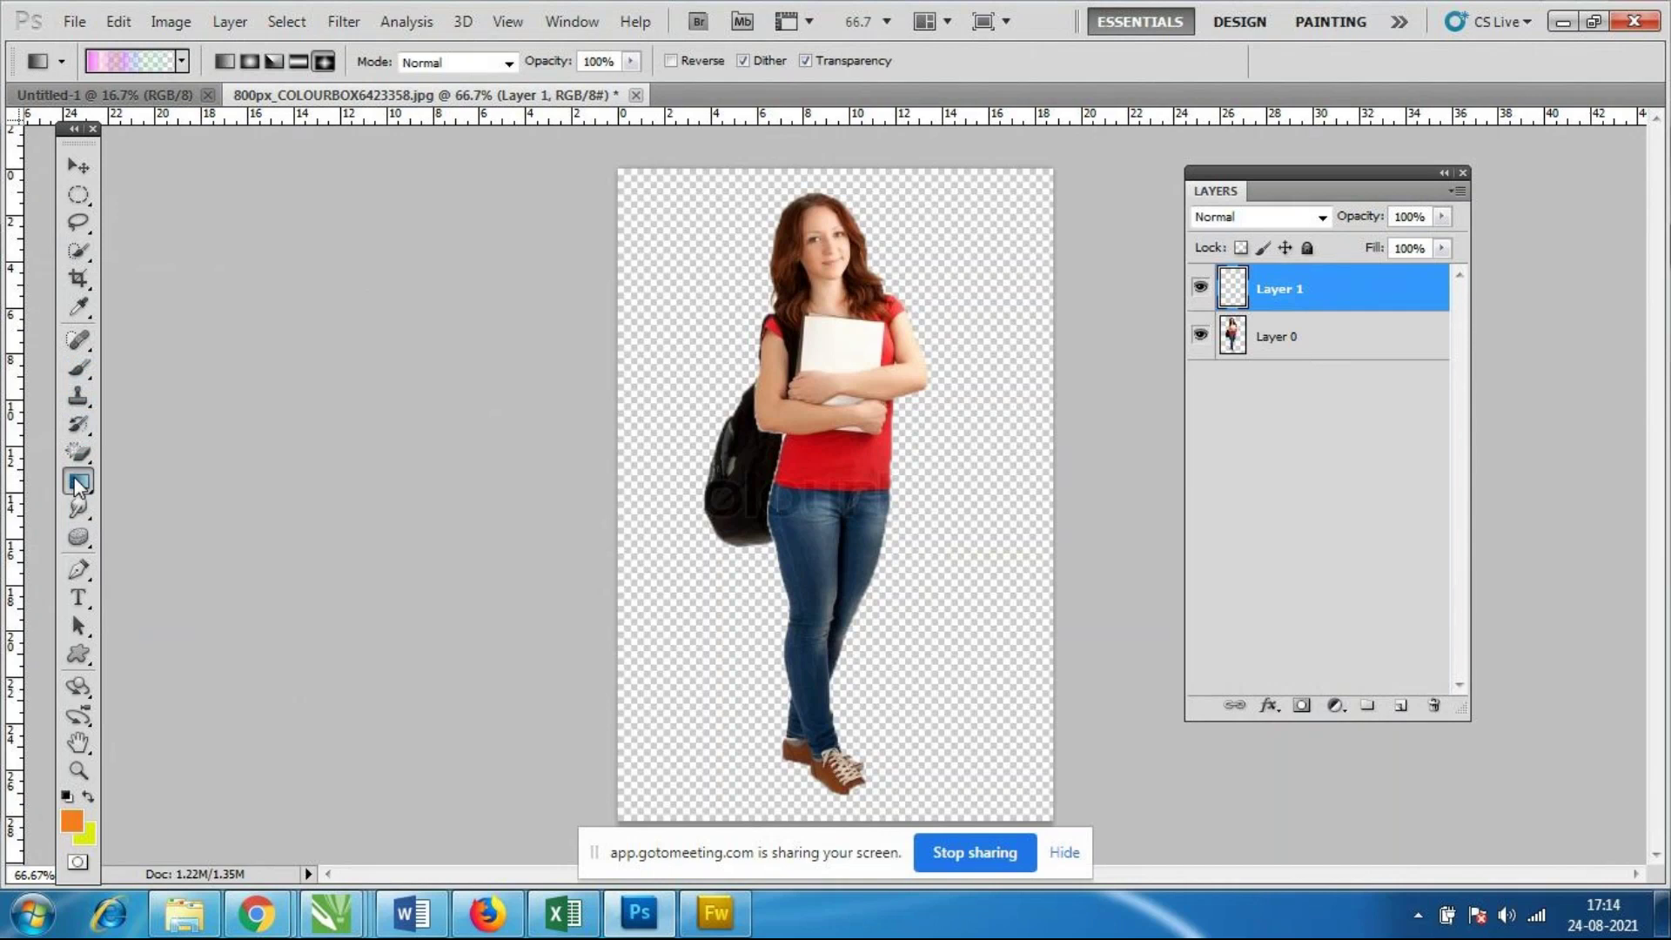
right_click(78, 483)
left_click(79, 486)
right_click(79, 486)
left_click(80, 486)
right_click(80, 488)
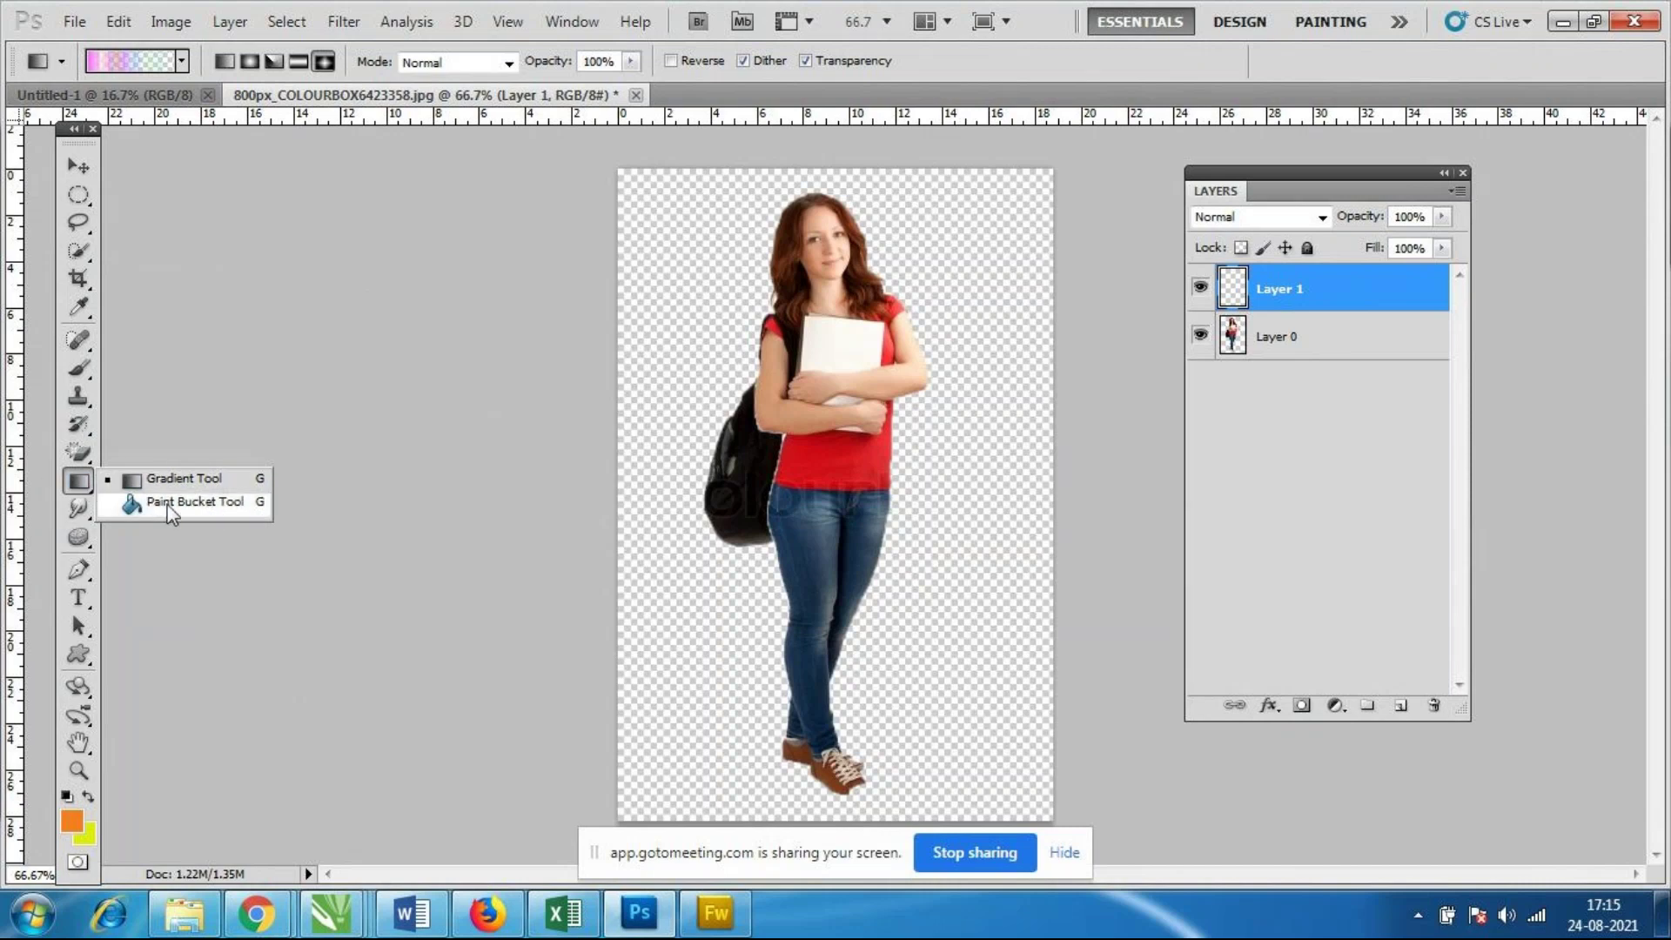
Switch to the Paint Bucket Tool and reset colours to default black and white.
left_click(170, 505)
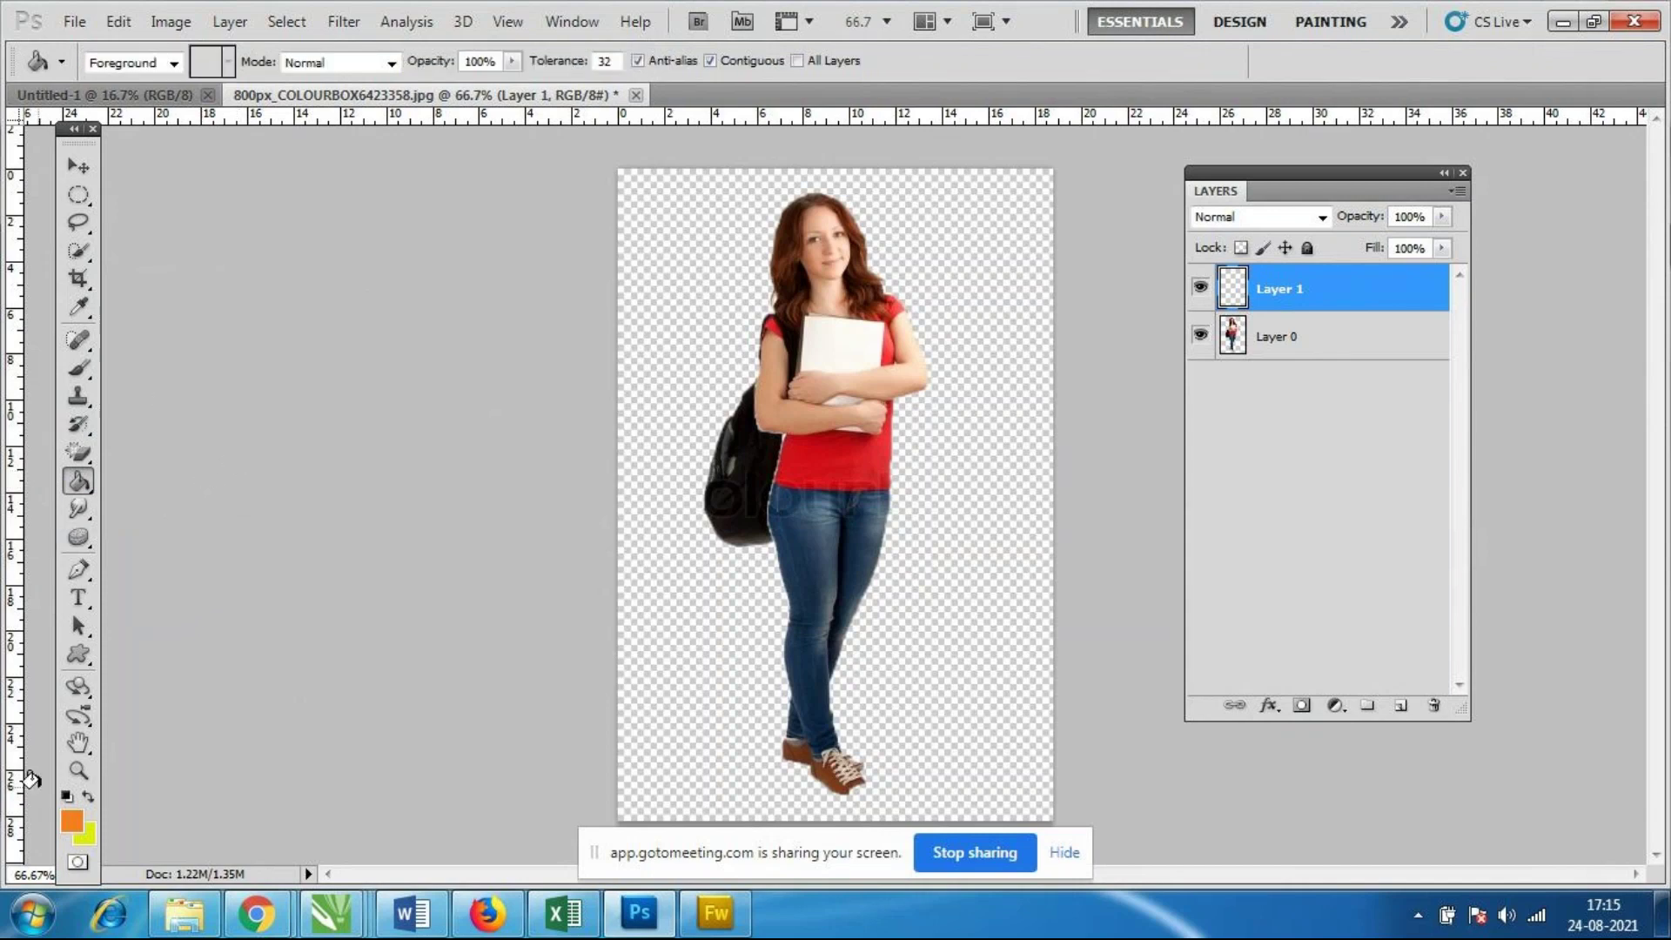
left_click(61, 795)
left_click(78, 510)
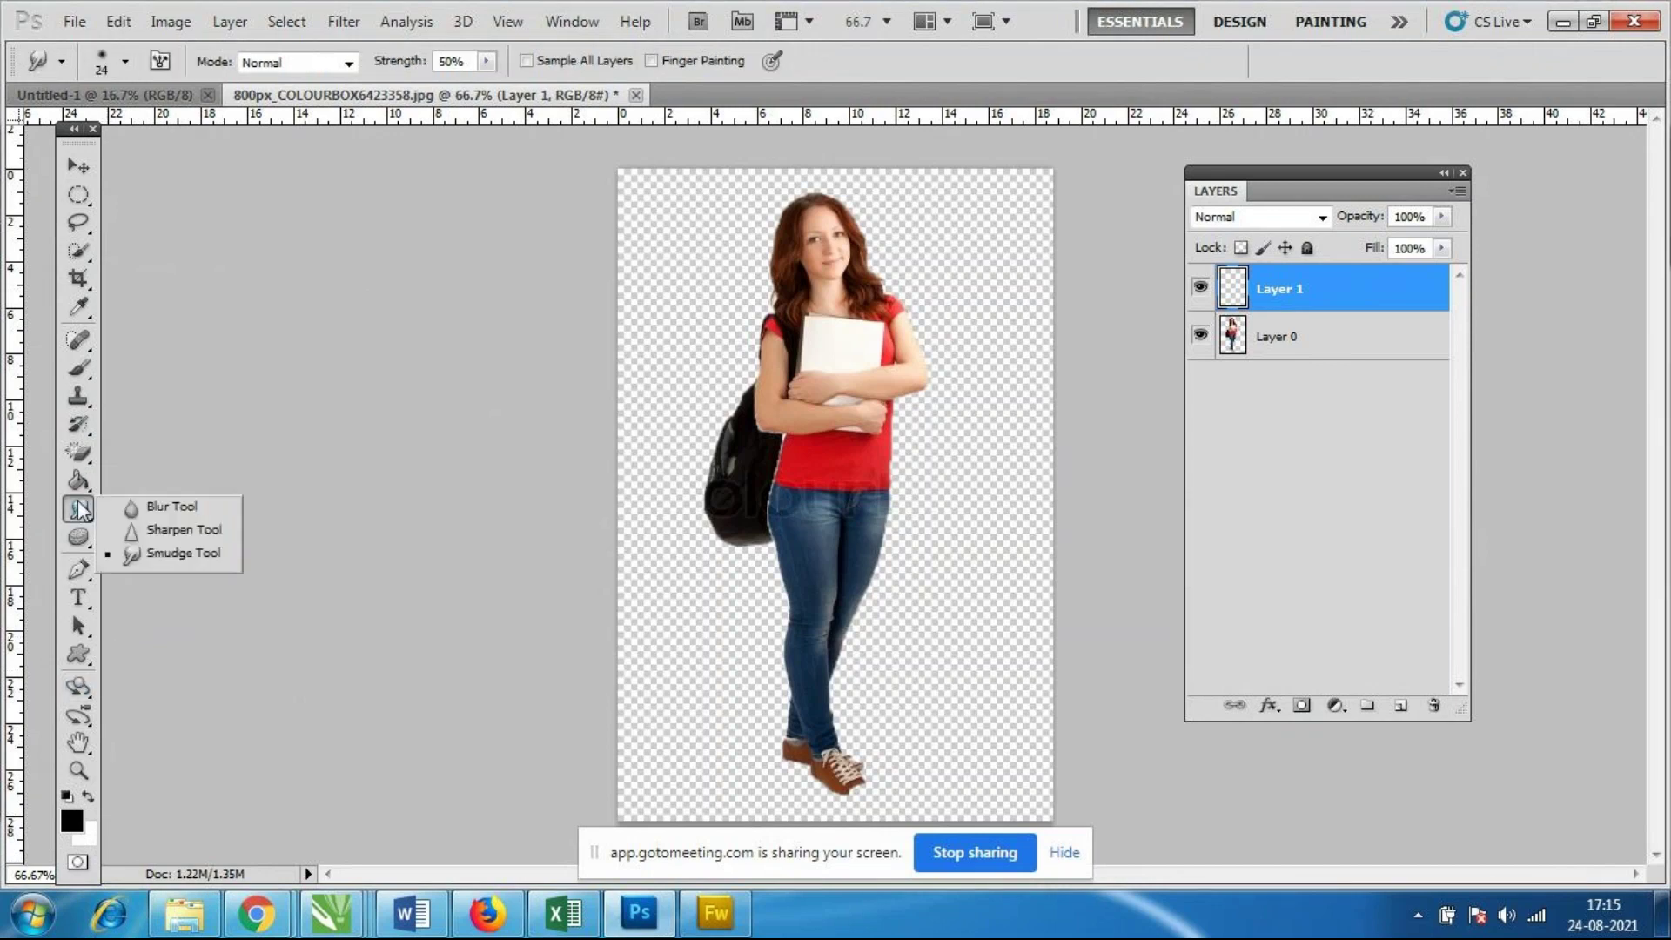
left_click(79, 482)
Reconfirm the Paint Bucket Tool in the fill-tool flyout and open the foreground colour picker.
right_click(82, 489)
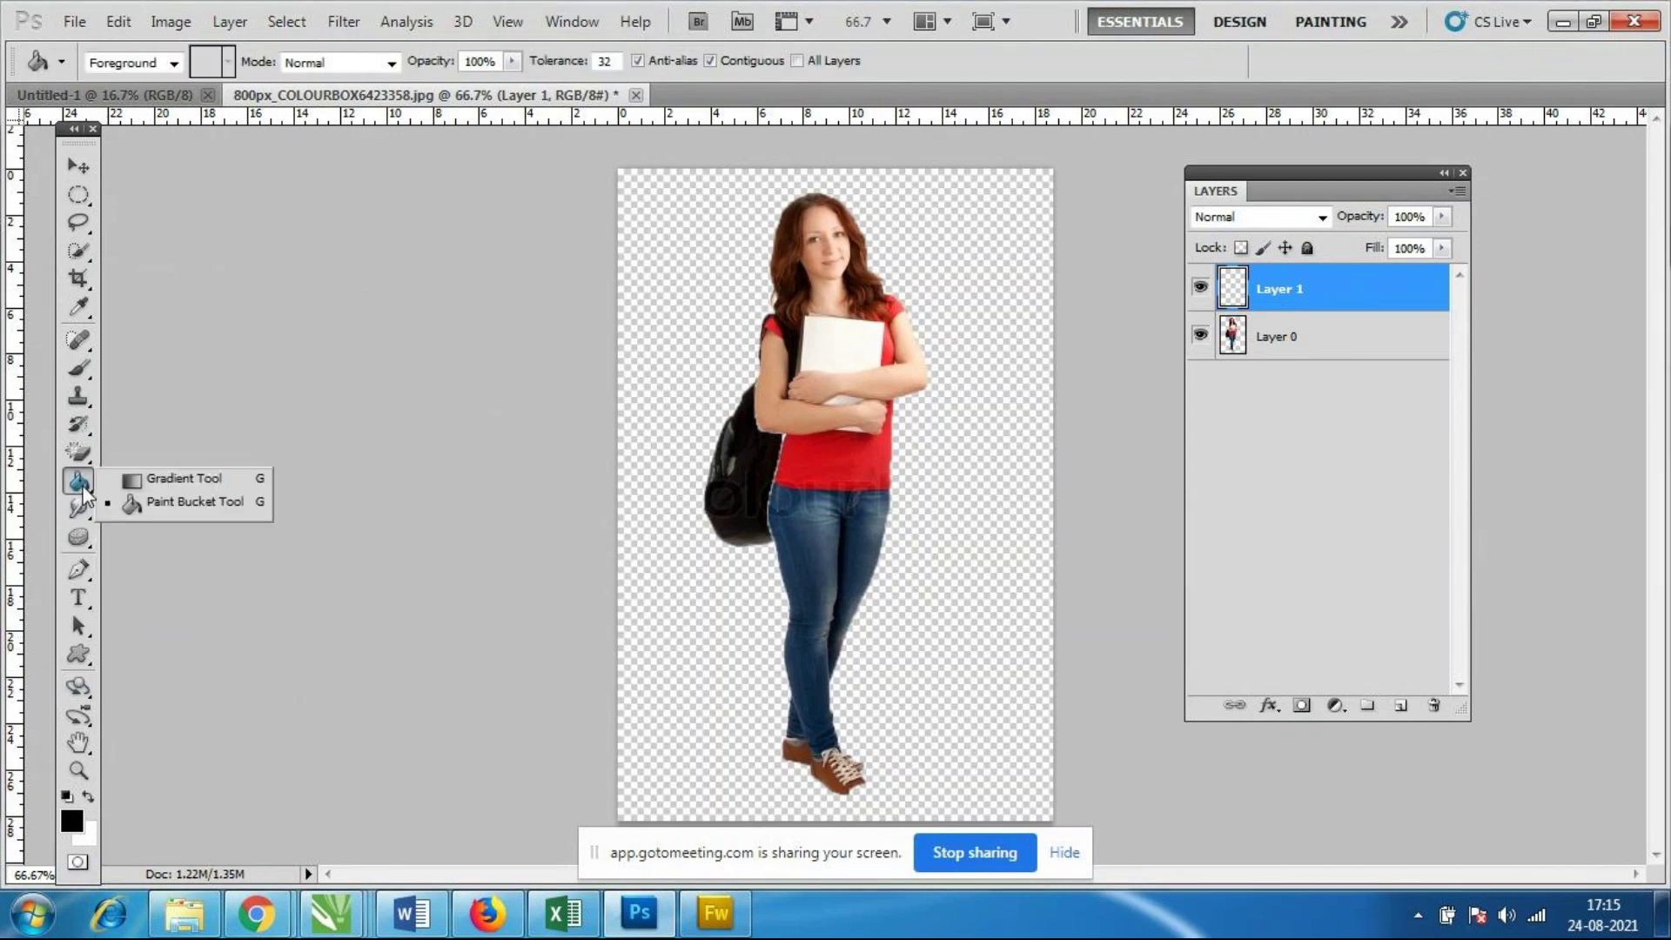
left_click(209, 503)
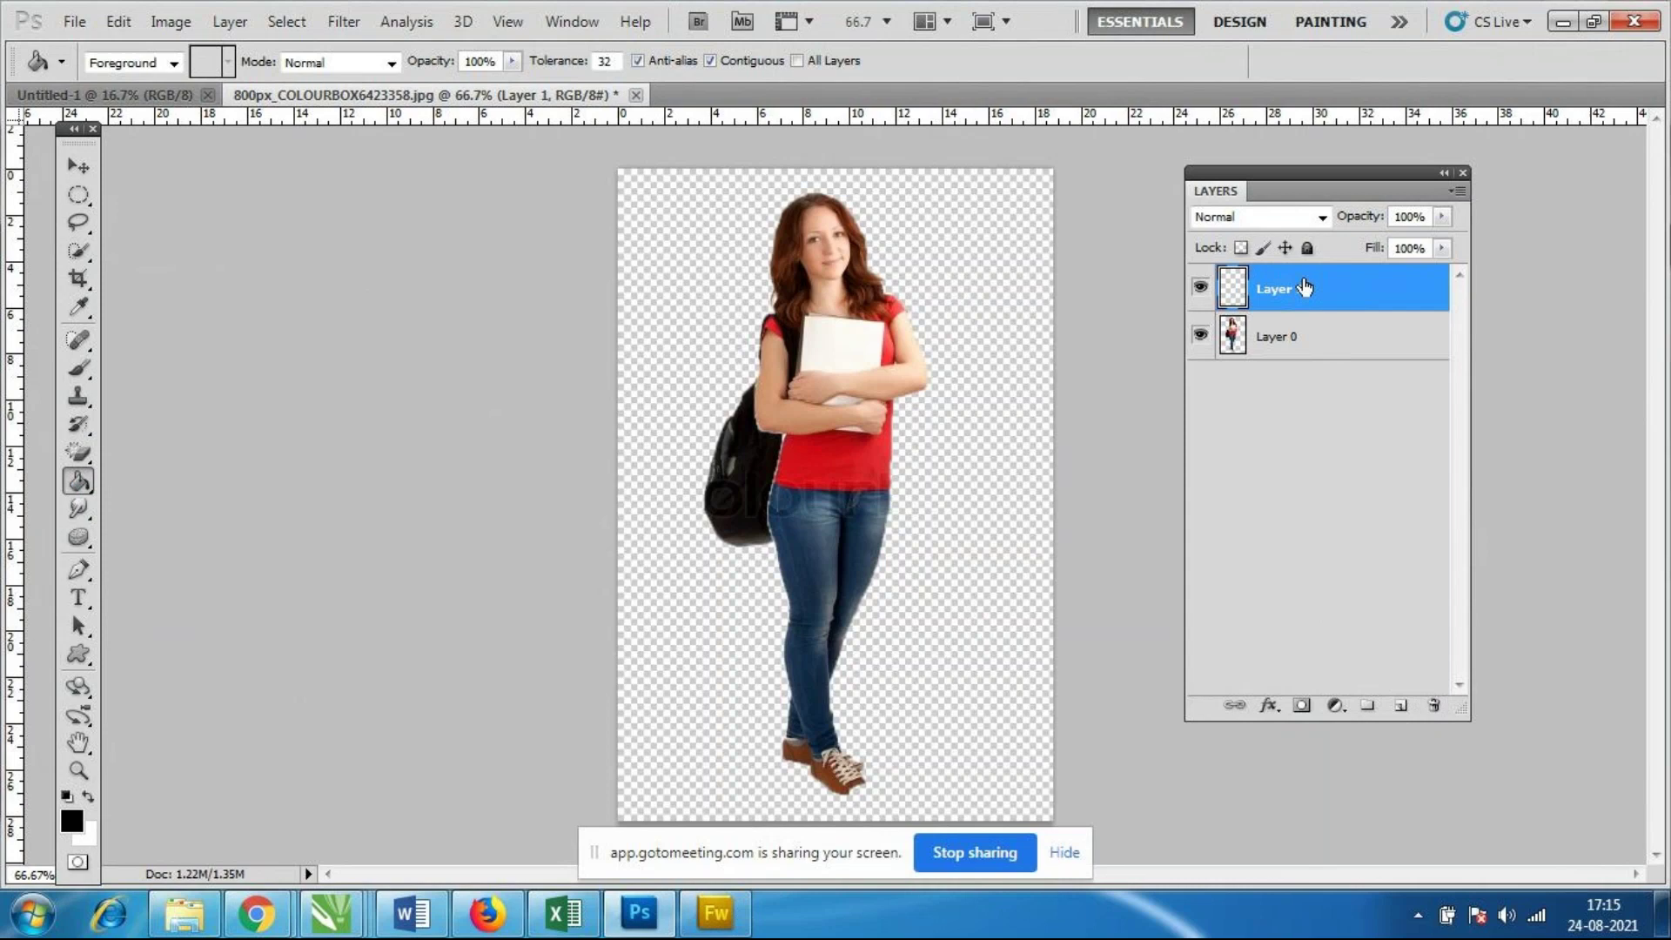
right_click(88, 479)
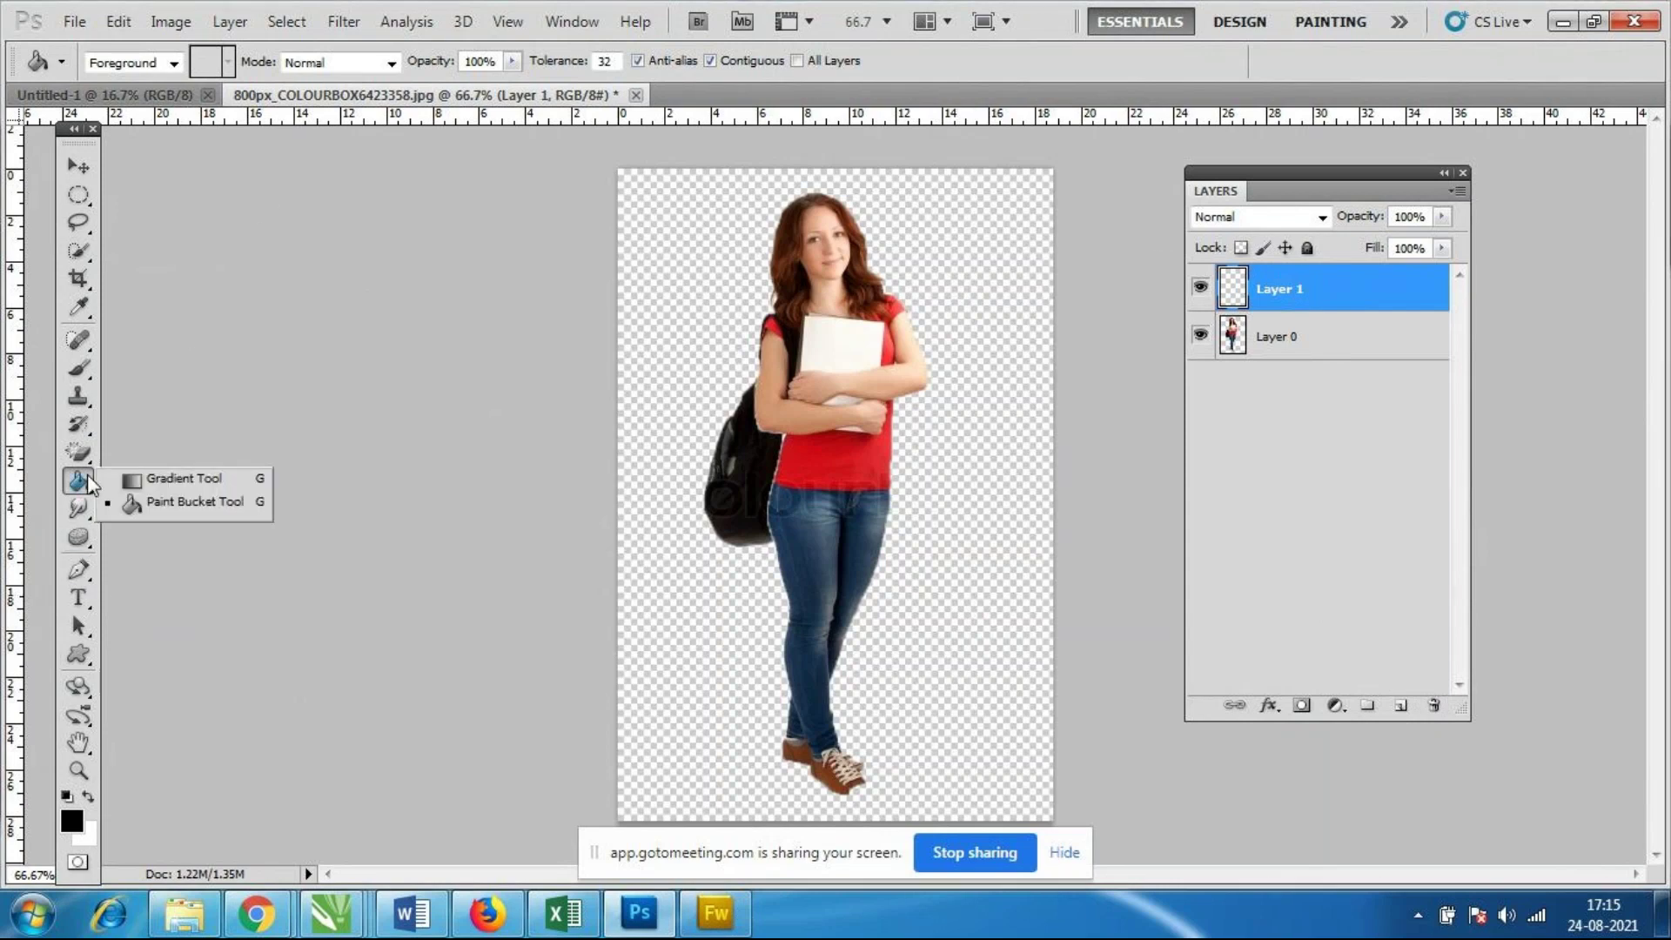
left_click(213, 503)
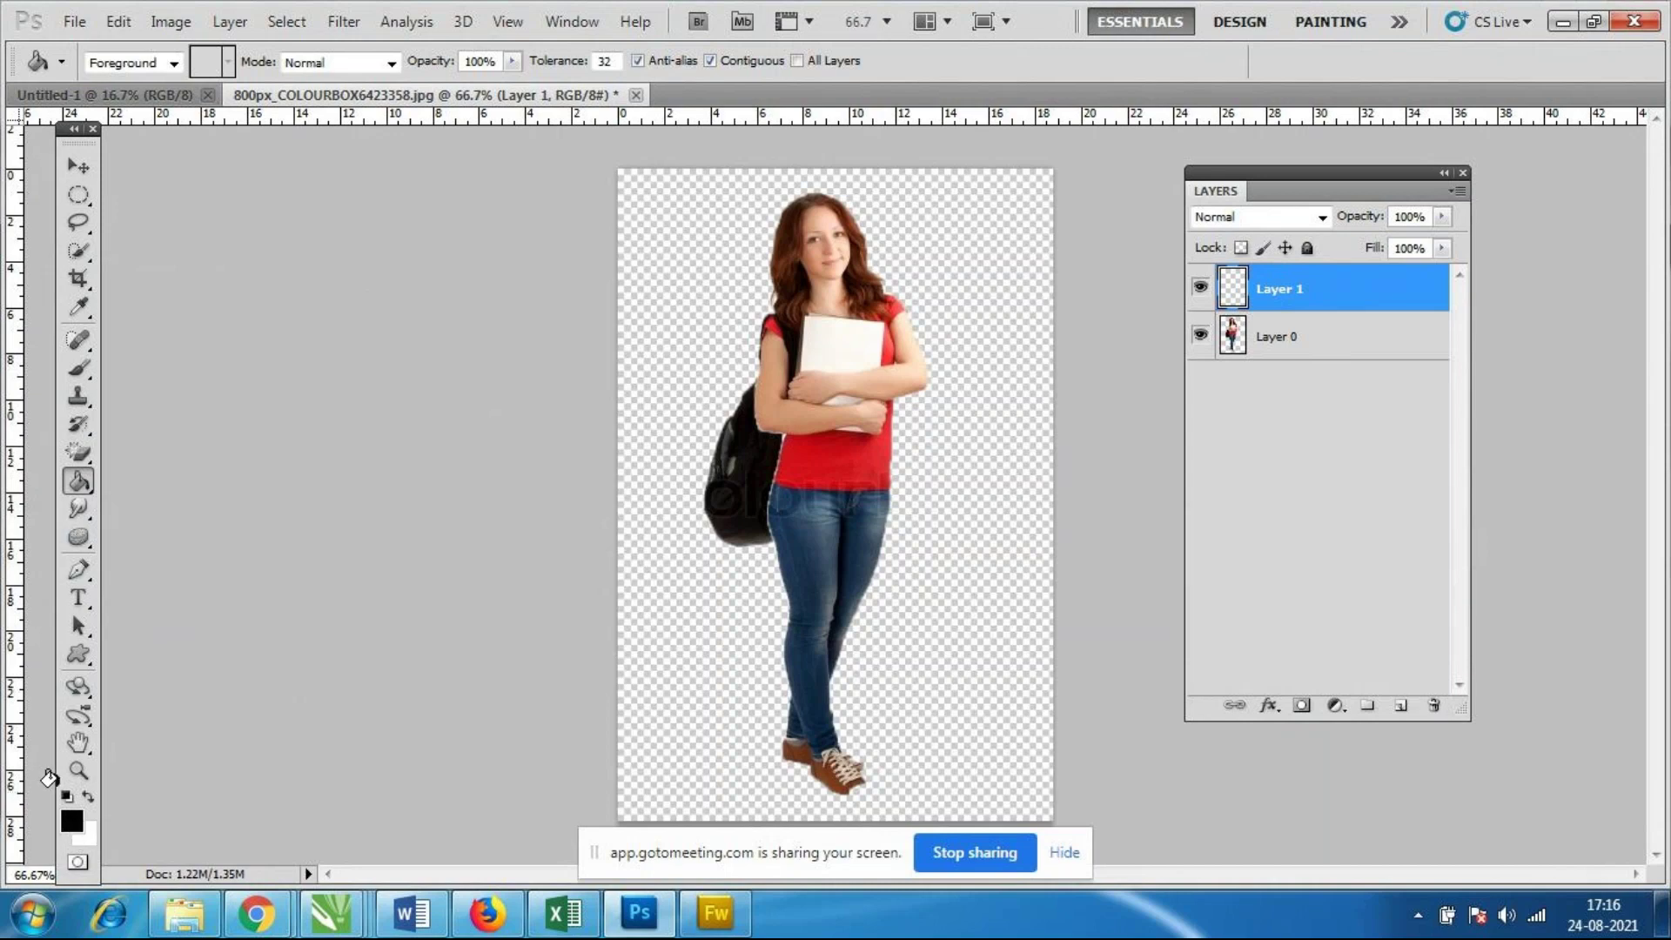
left_click(77, 824)
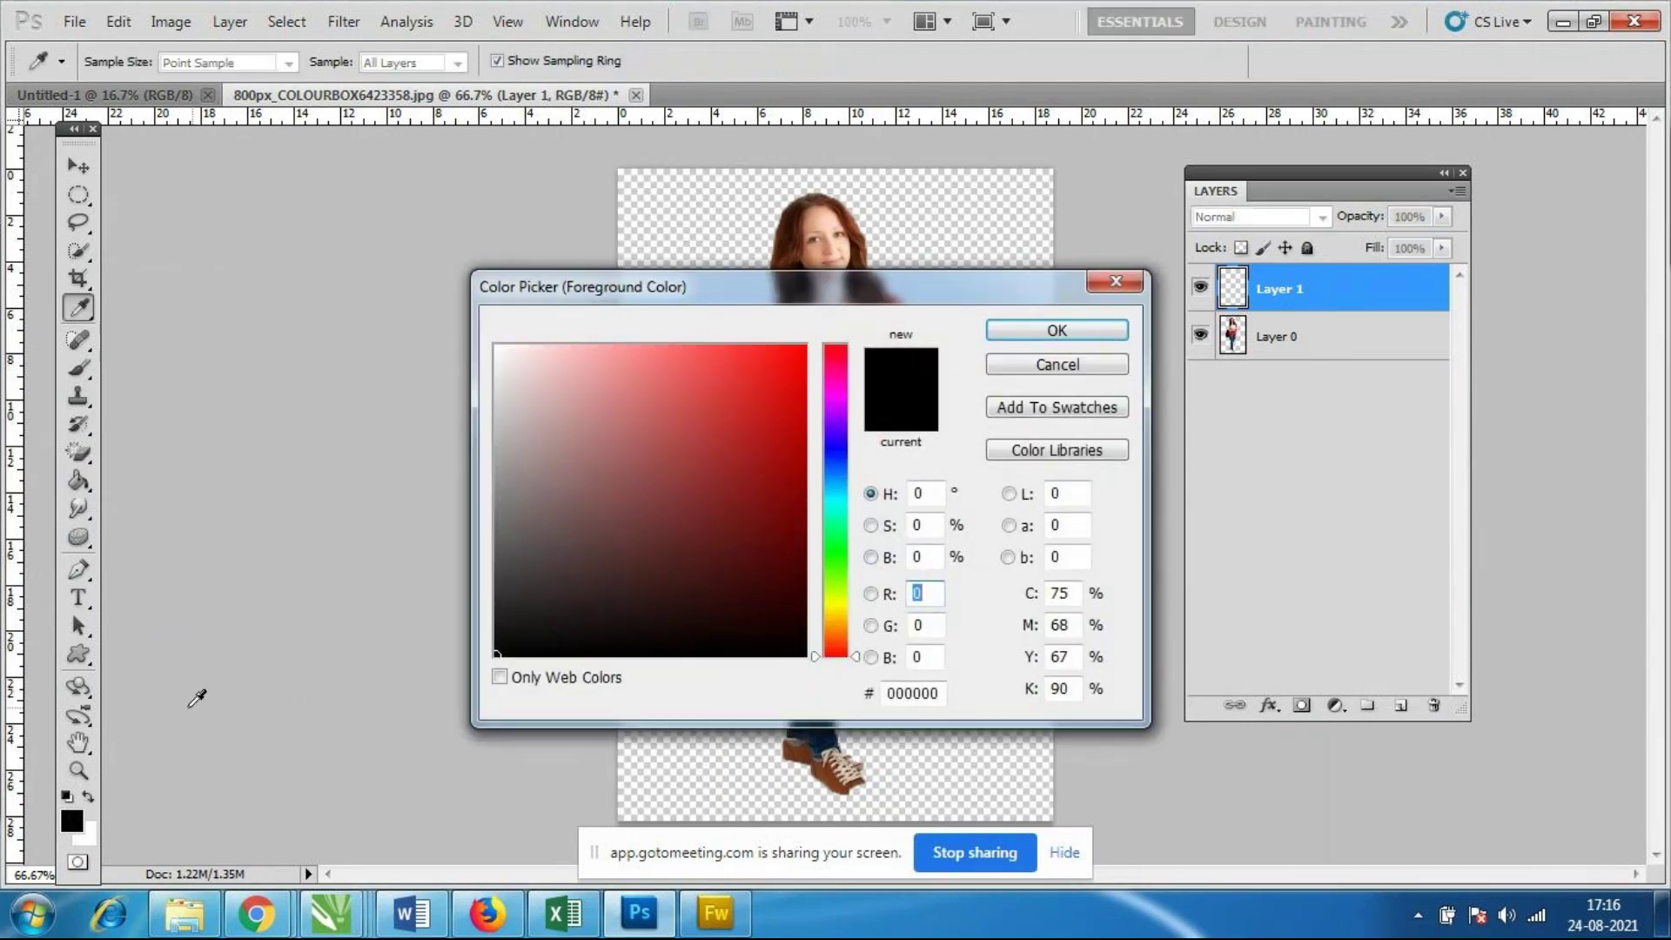
Choose dark teal (077882) as foreground and bucket-fill all of Layer 1 with it.
left_click(798, 416)
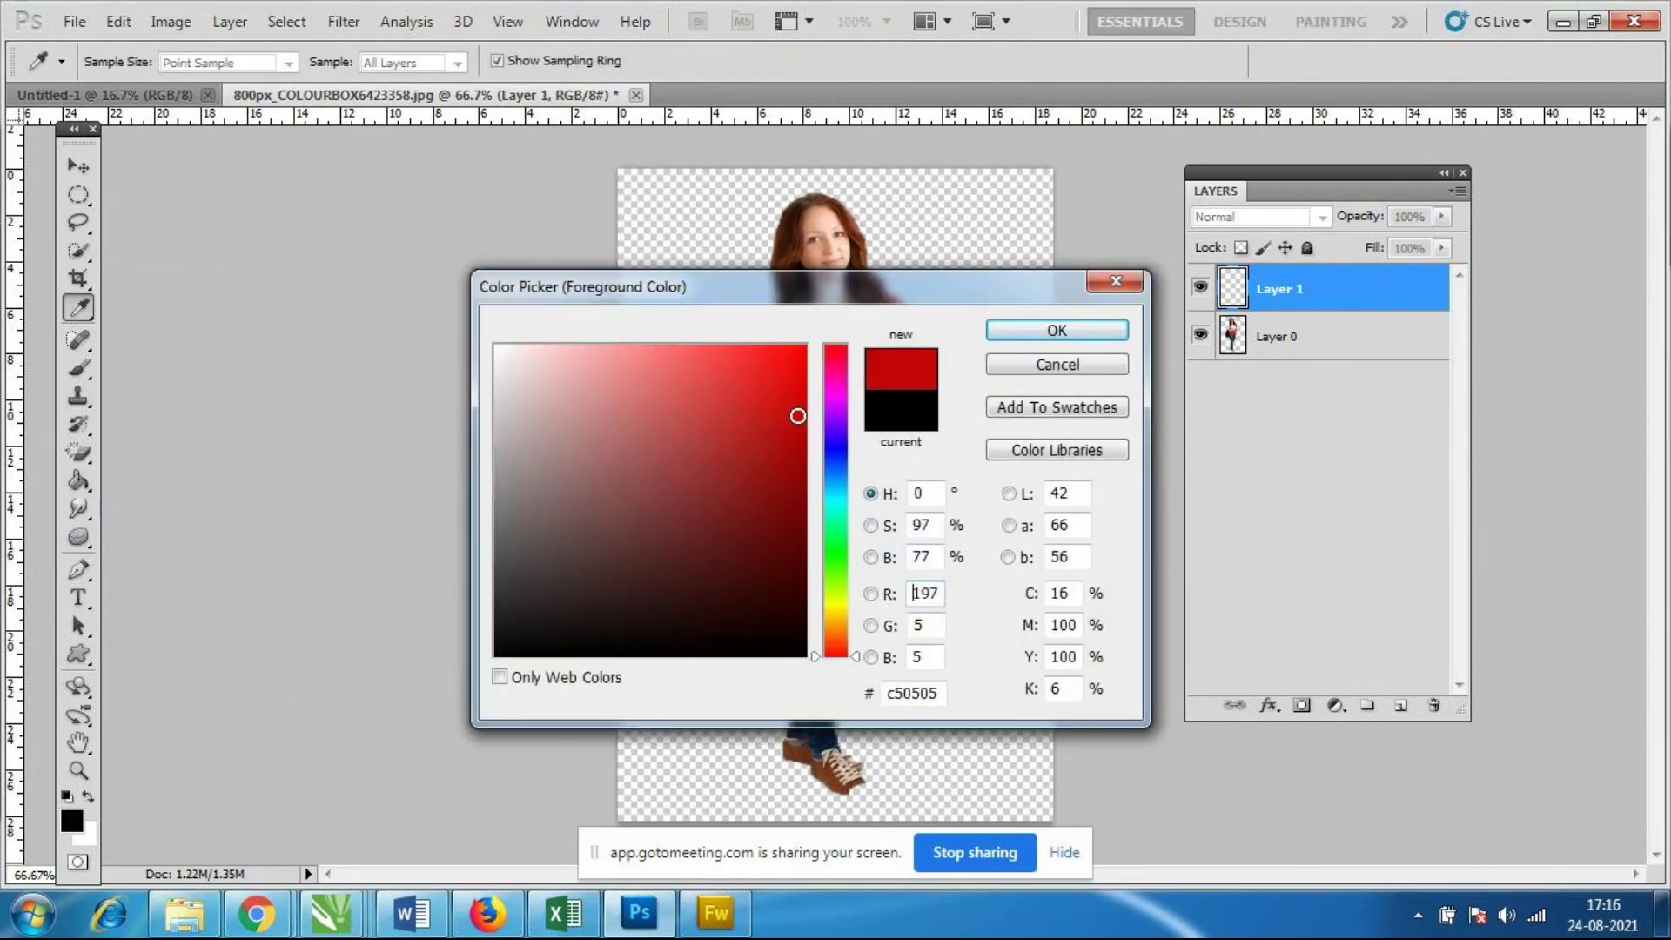
left_click(796, 438)
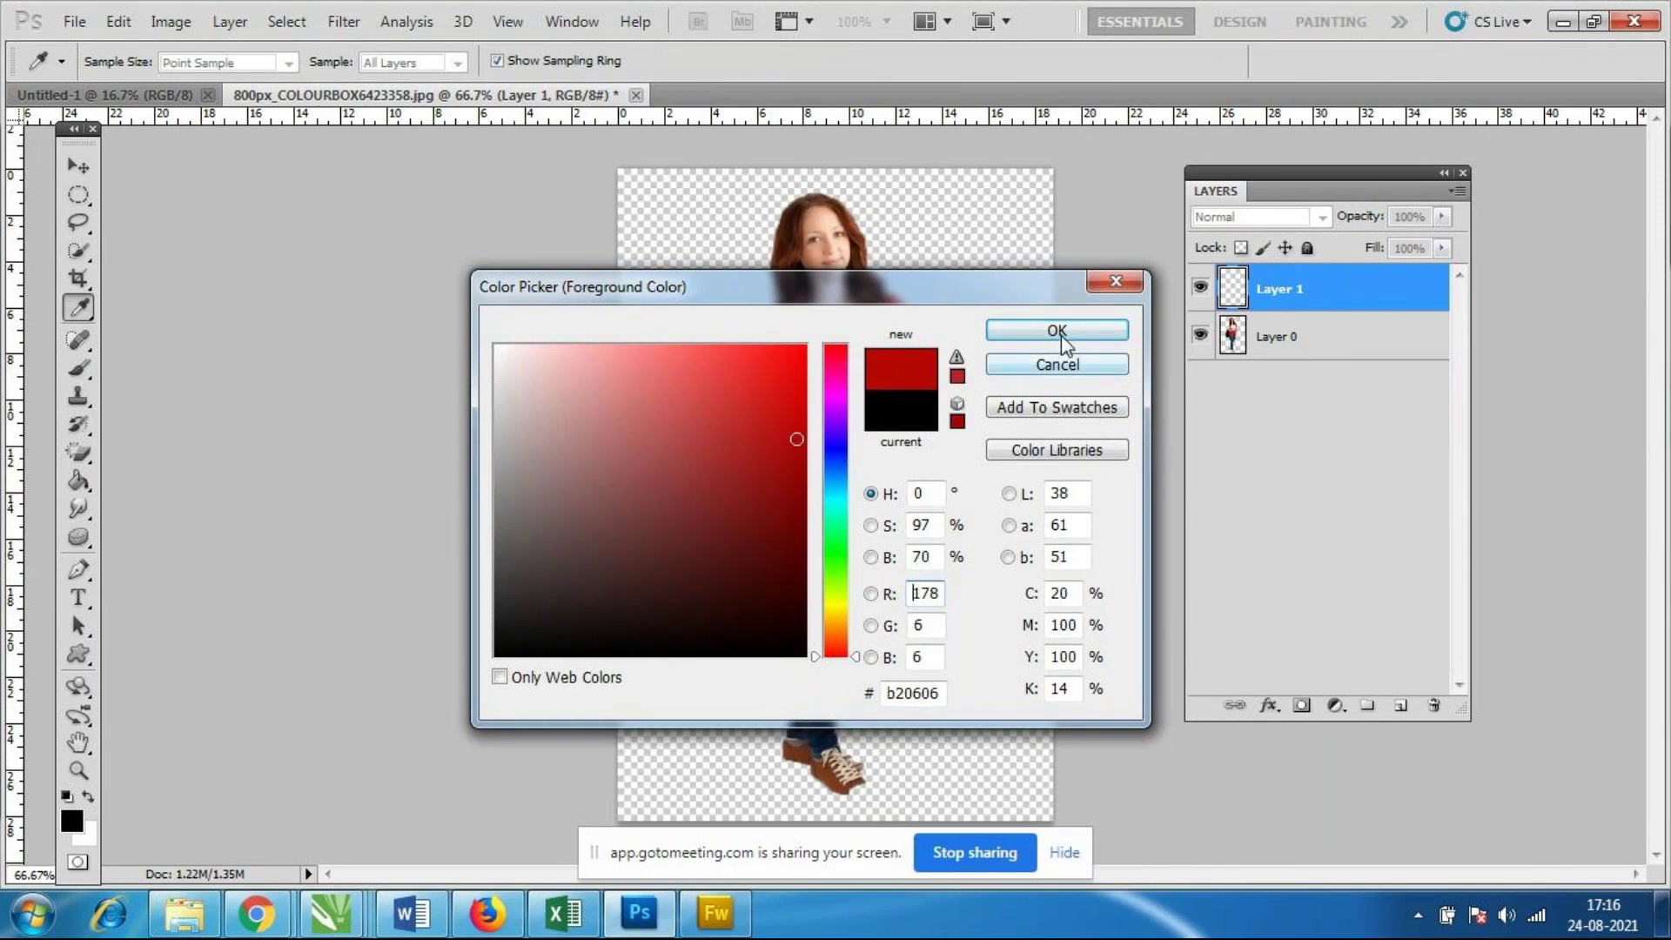
left_click_drag(835, 556, 823, 496)
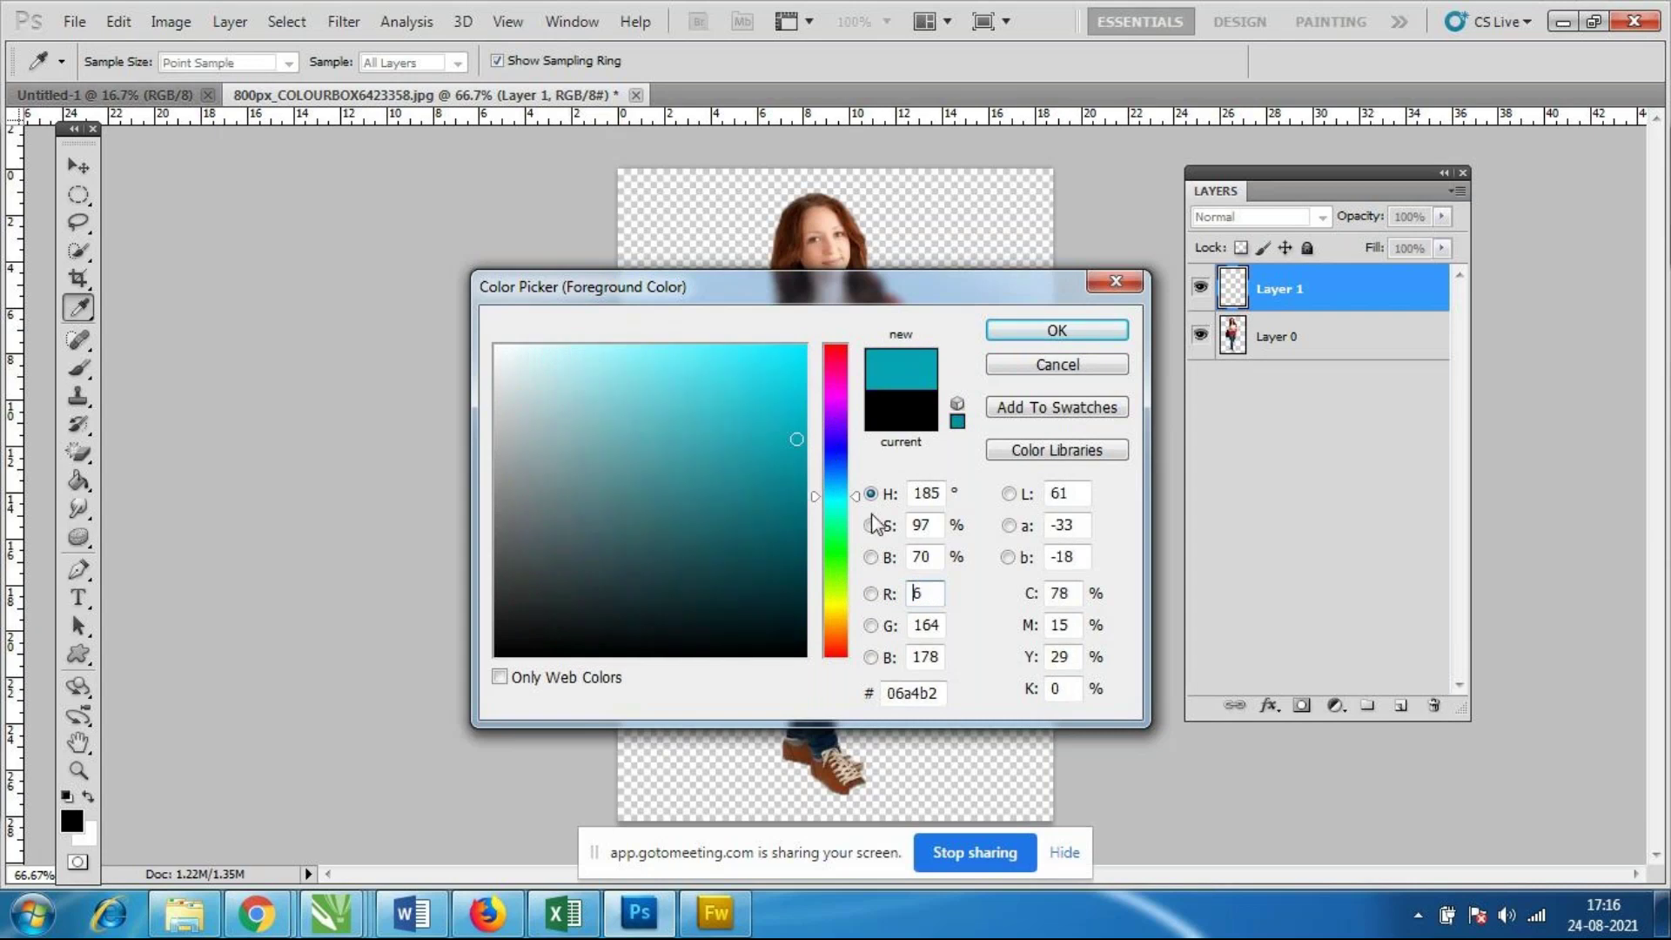
mouse_move(718, 379)
left_mouse_down()
mouse_move(600, 386)
mouse_move(803, 505)
left_mouse_up()
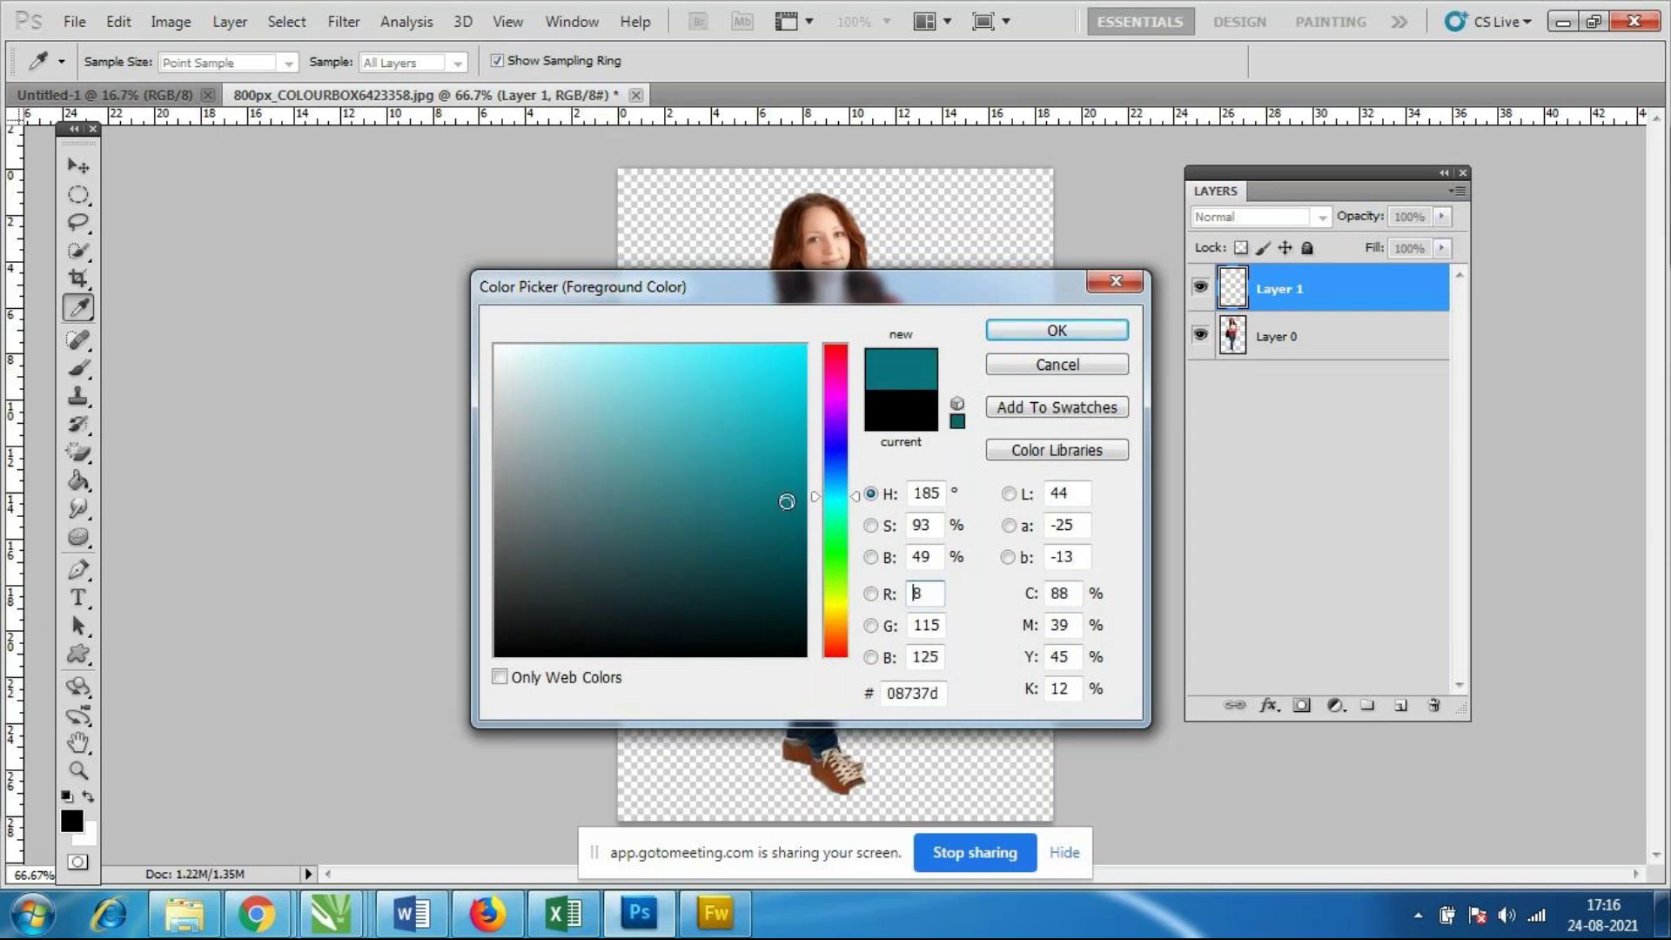
left_click(1045, 333)
key("g")
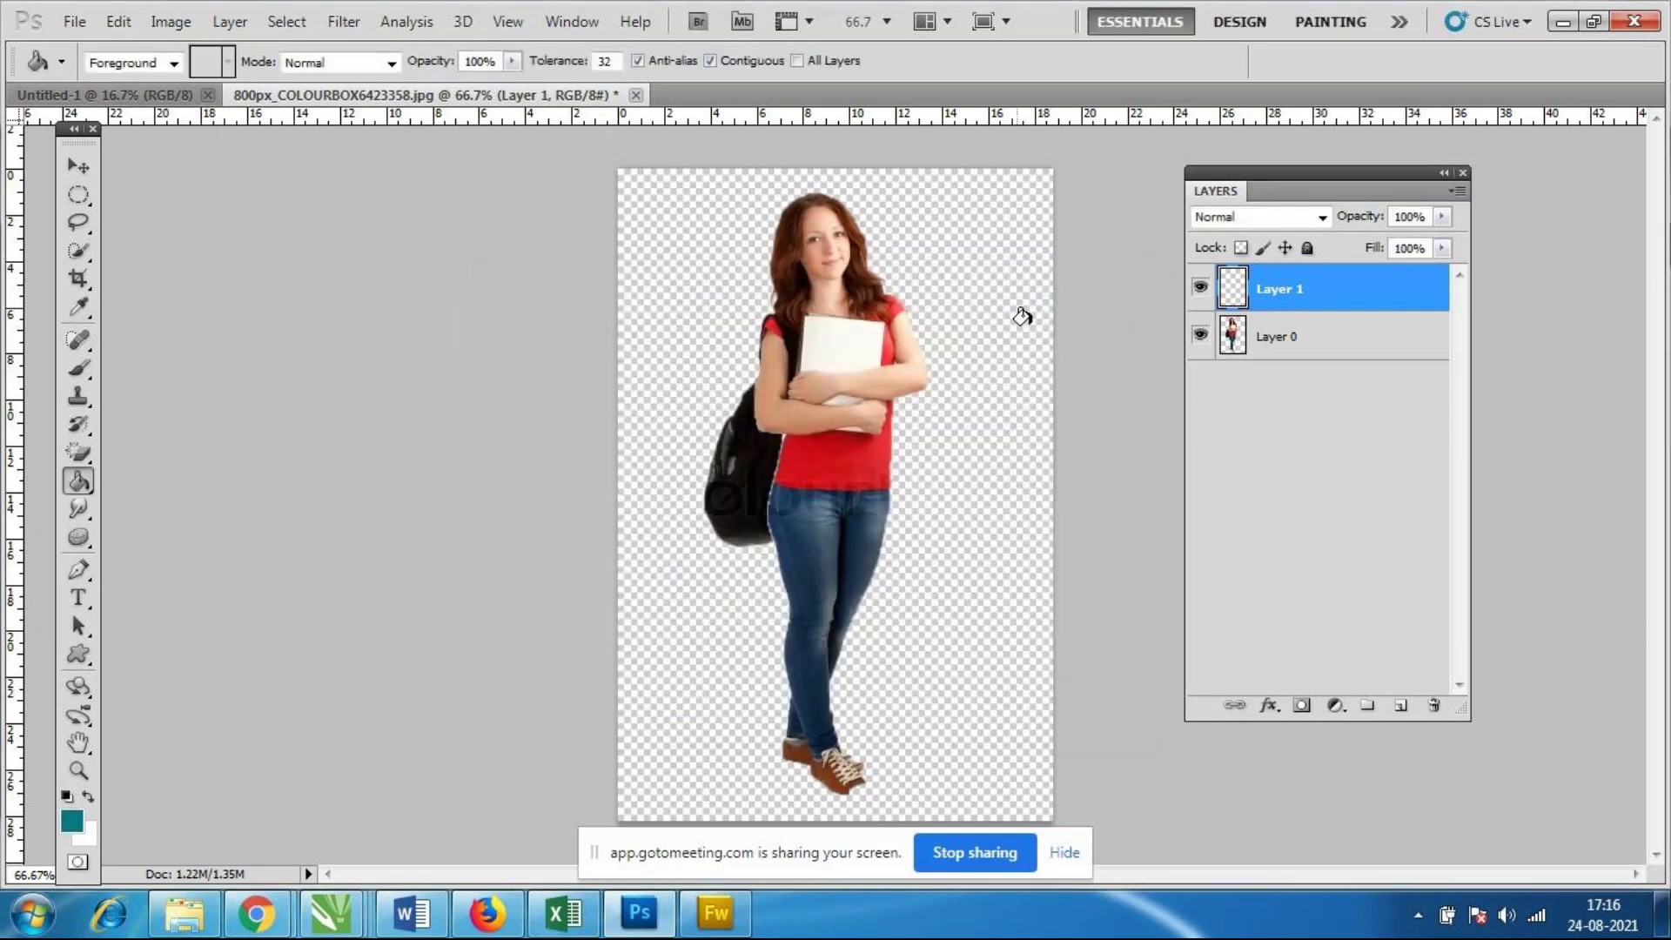
left_click(952, 261)
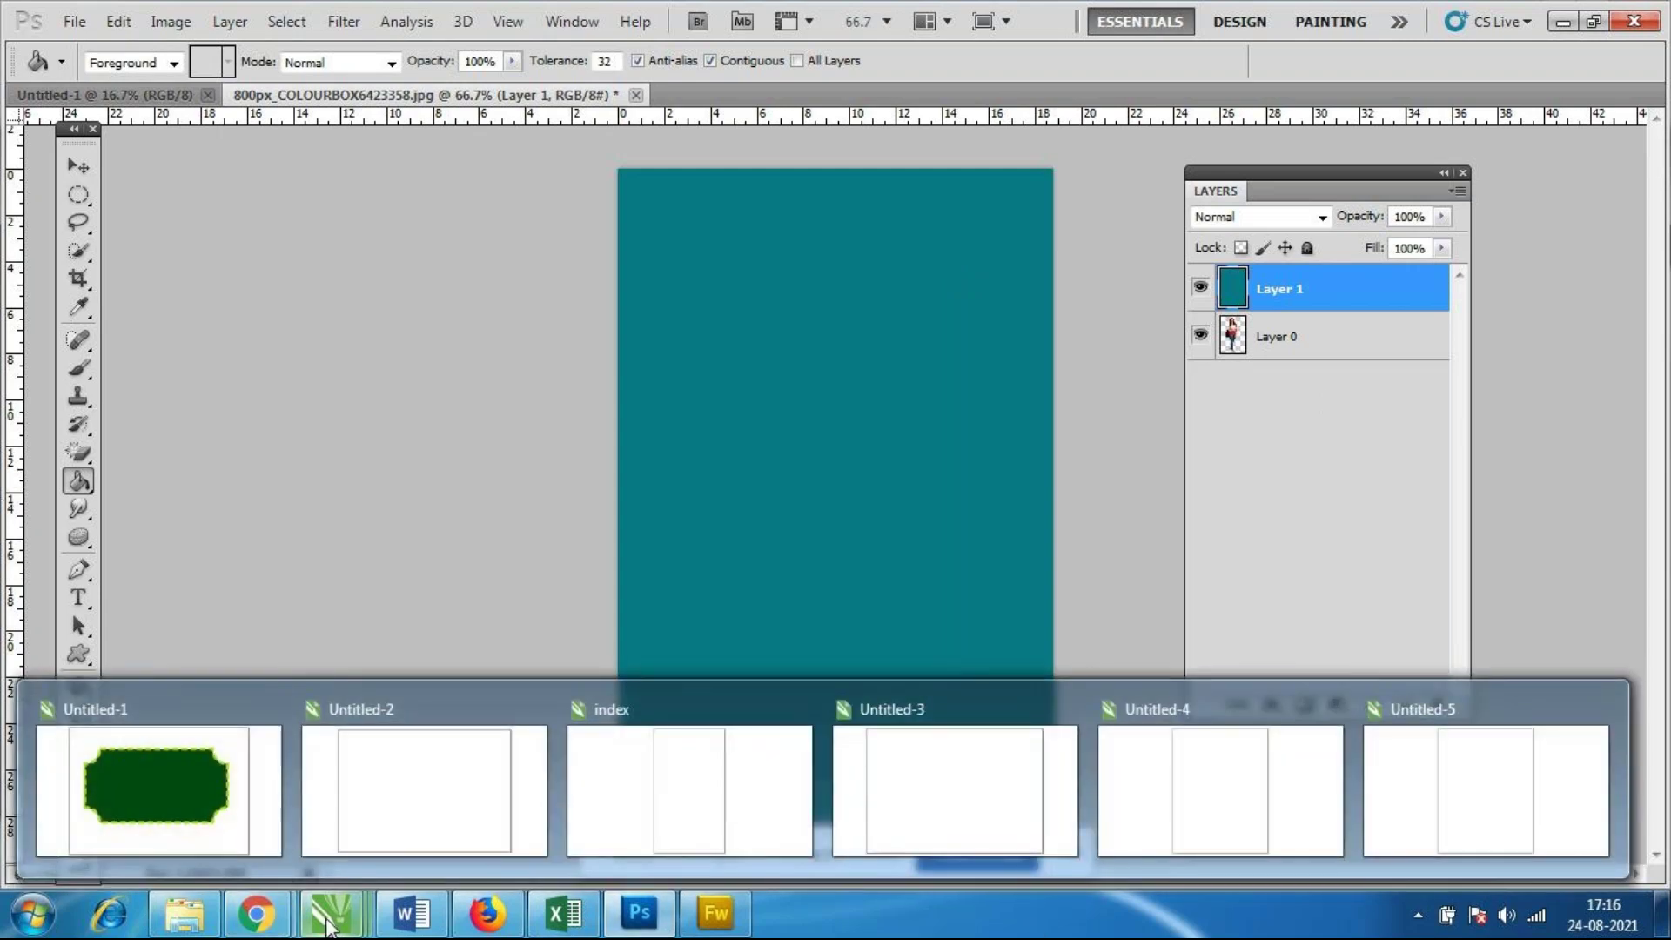
left_click(643, 923)
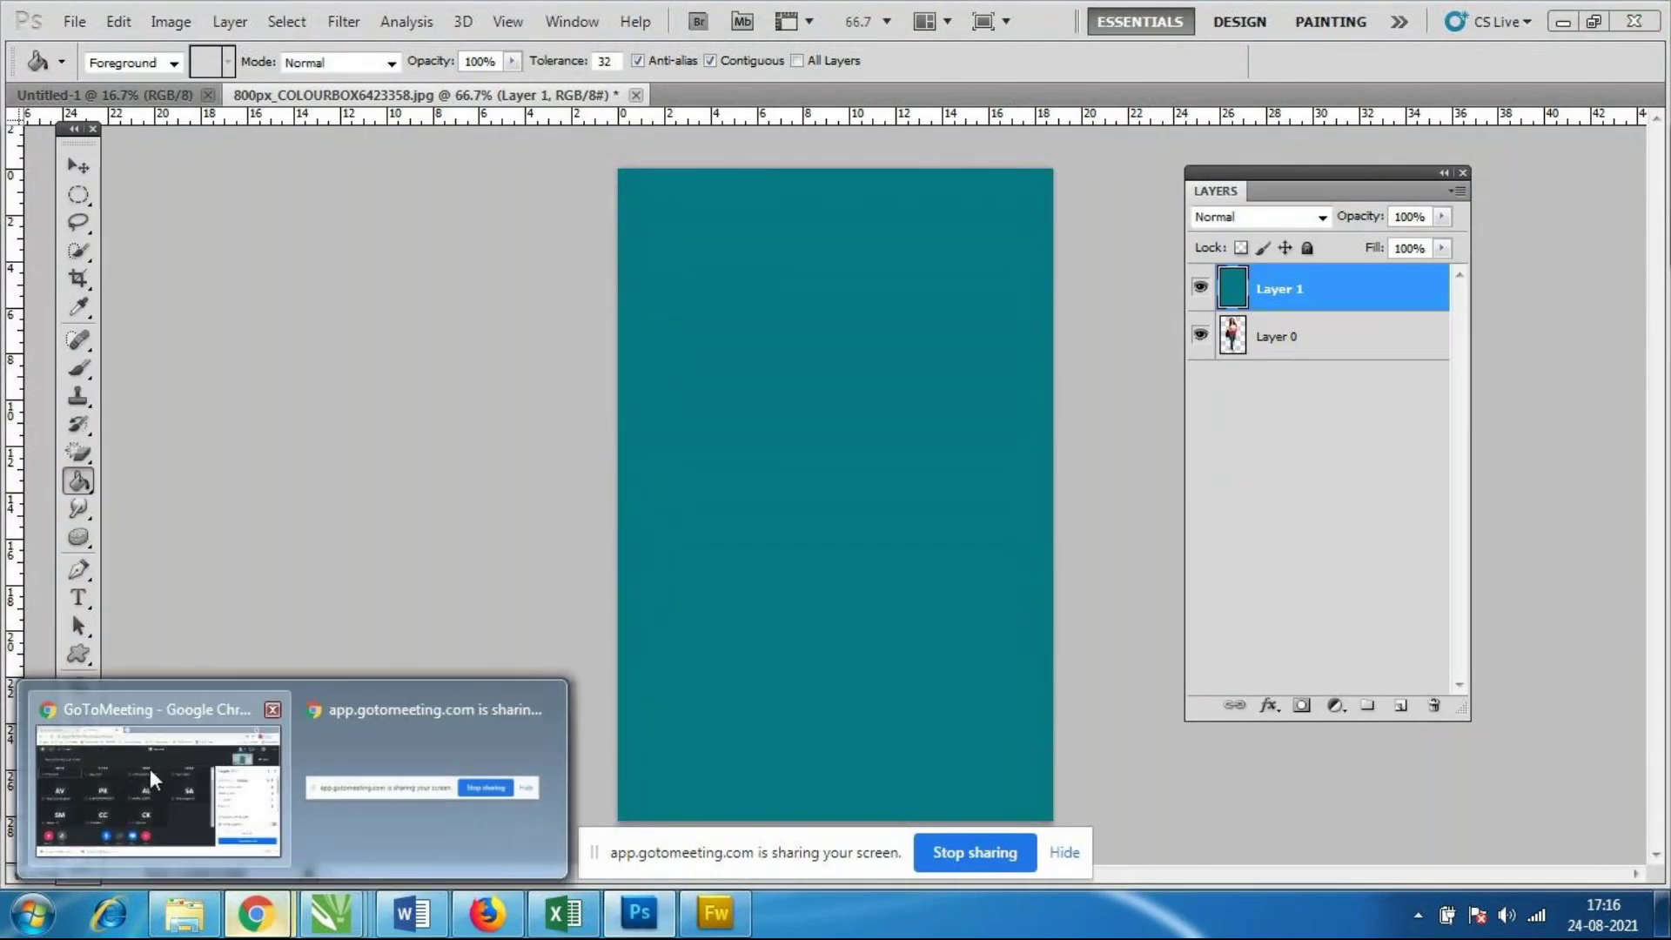
left_click(150, 769)
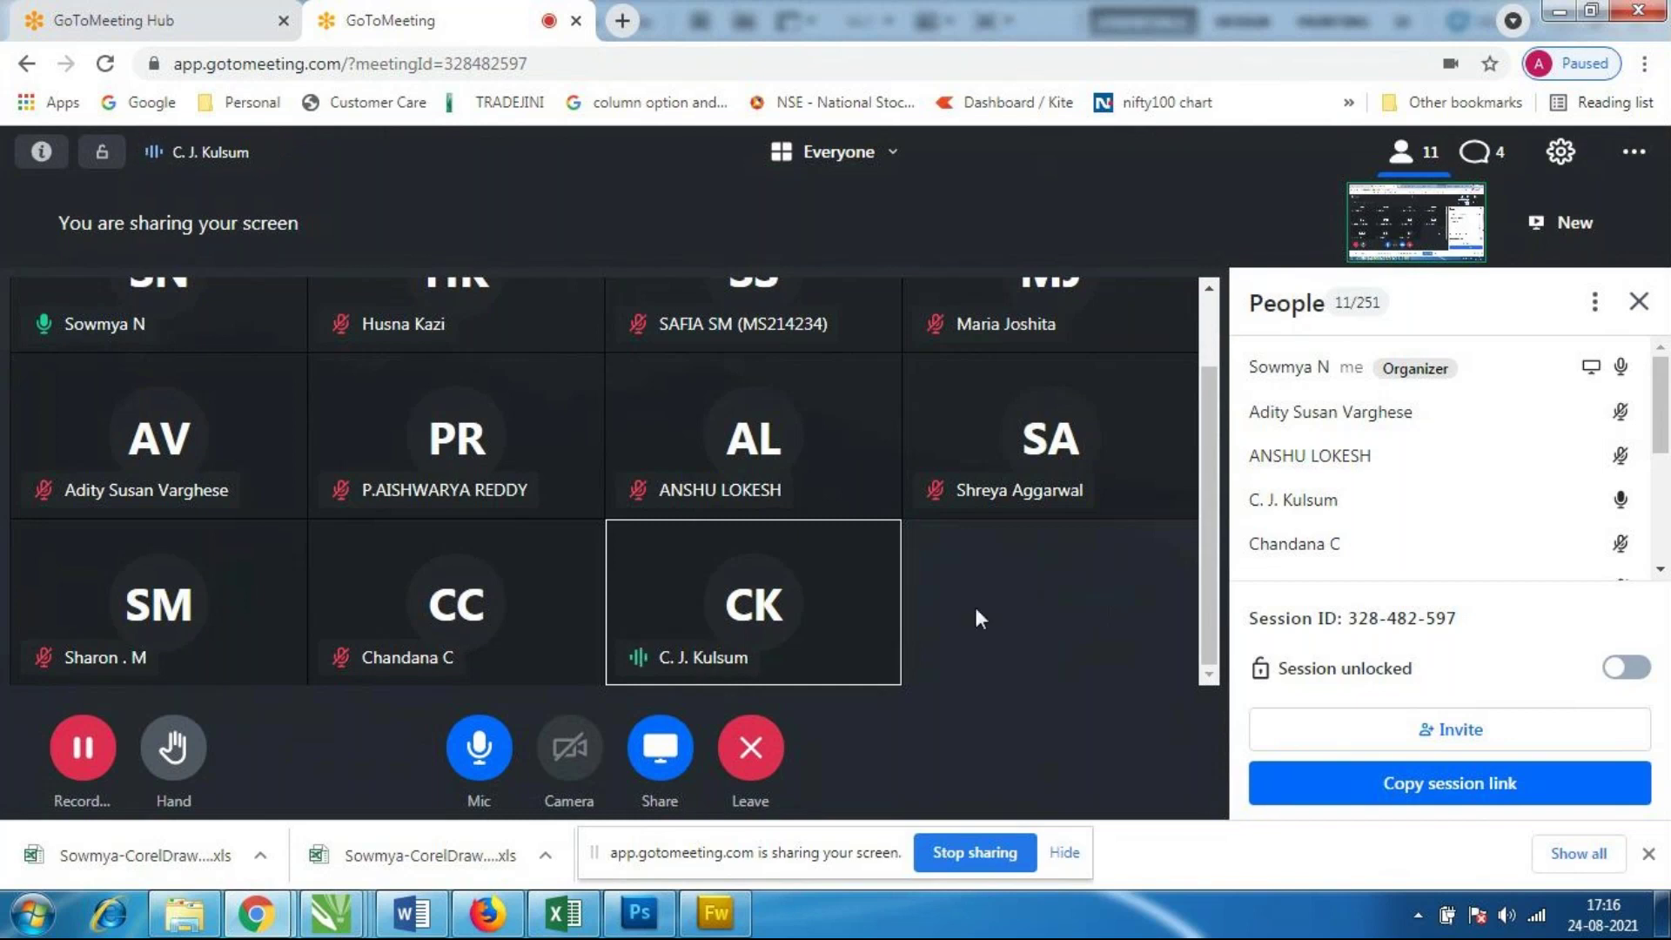
left_click(642, 913)
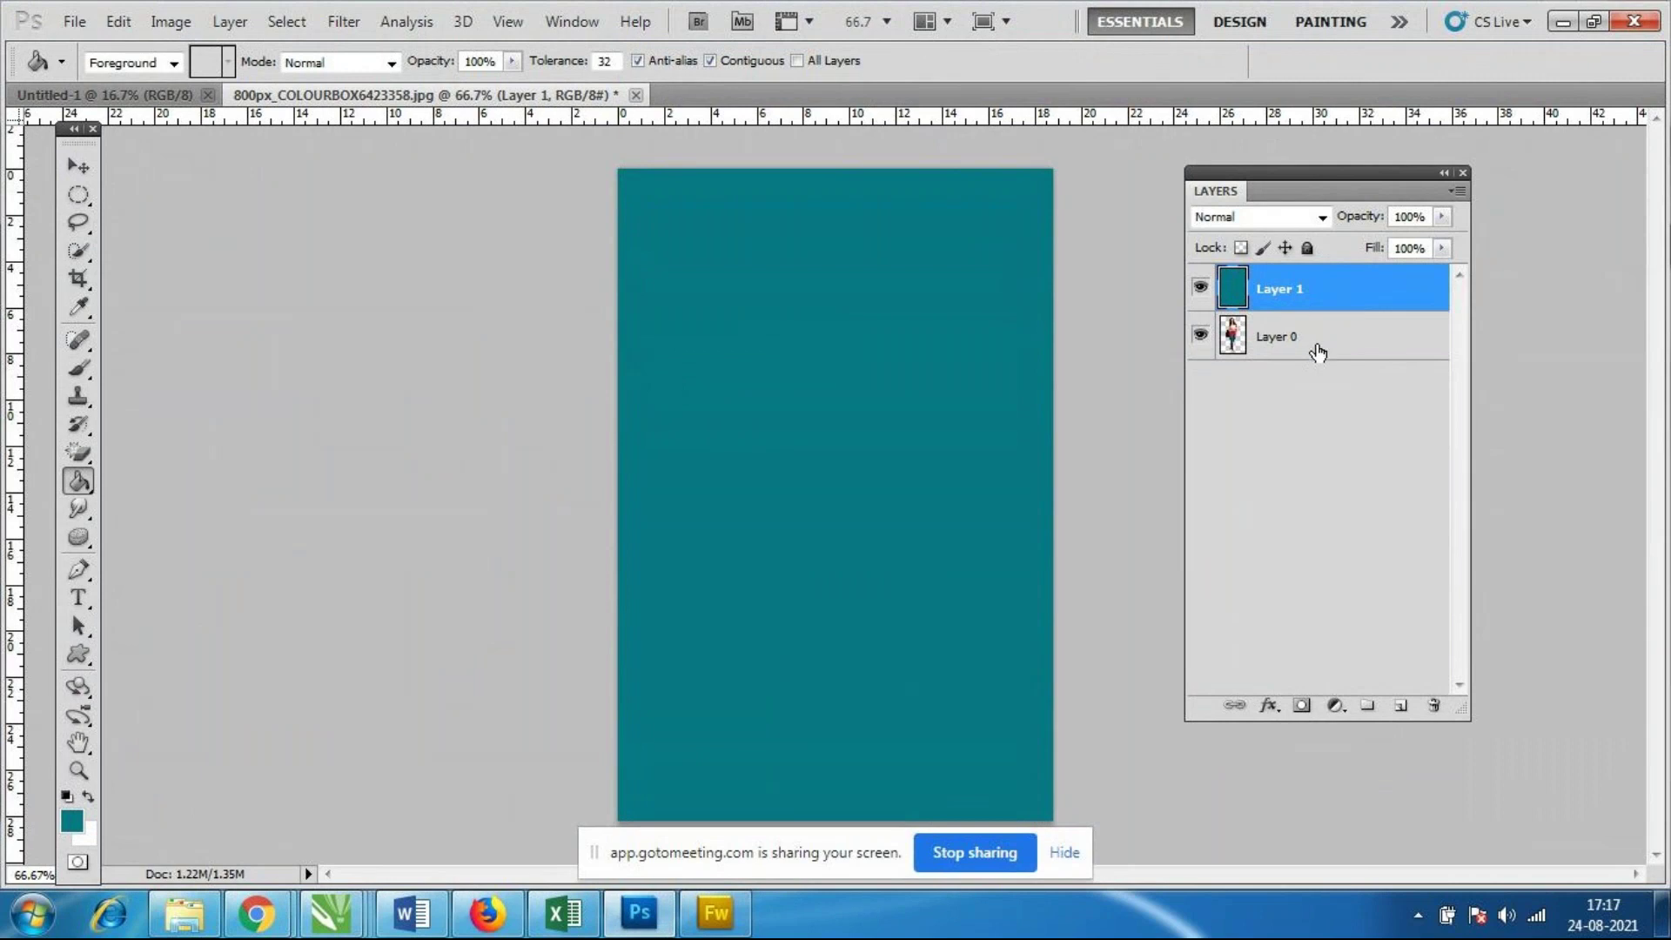
Drag photo Layer 0 above the teal Layer 1 in the Layers panel.
left_click_drag(1310, 342, 1298, 285)
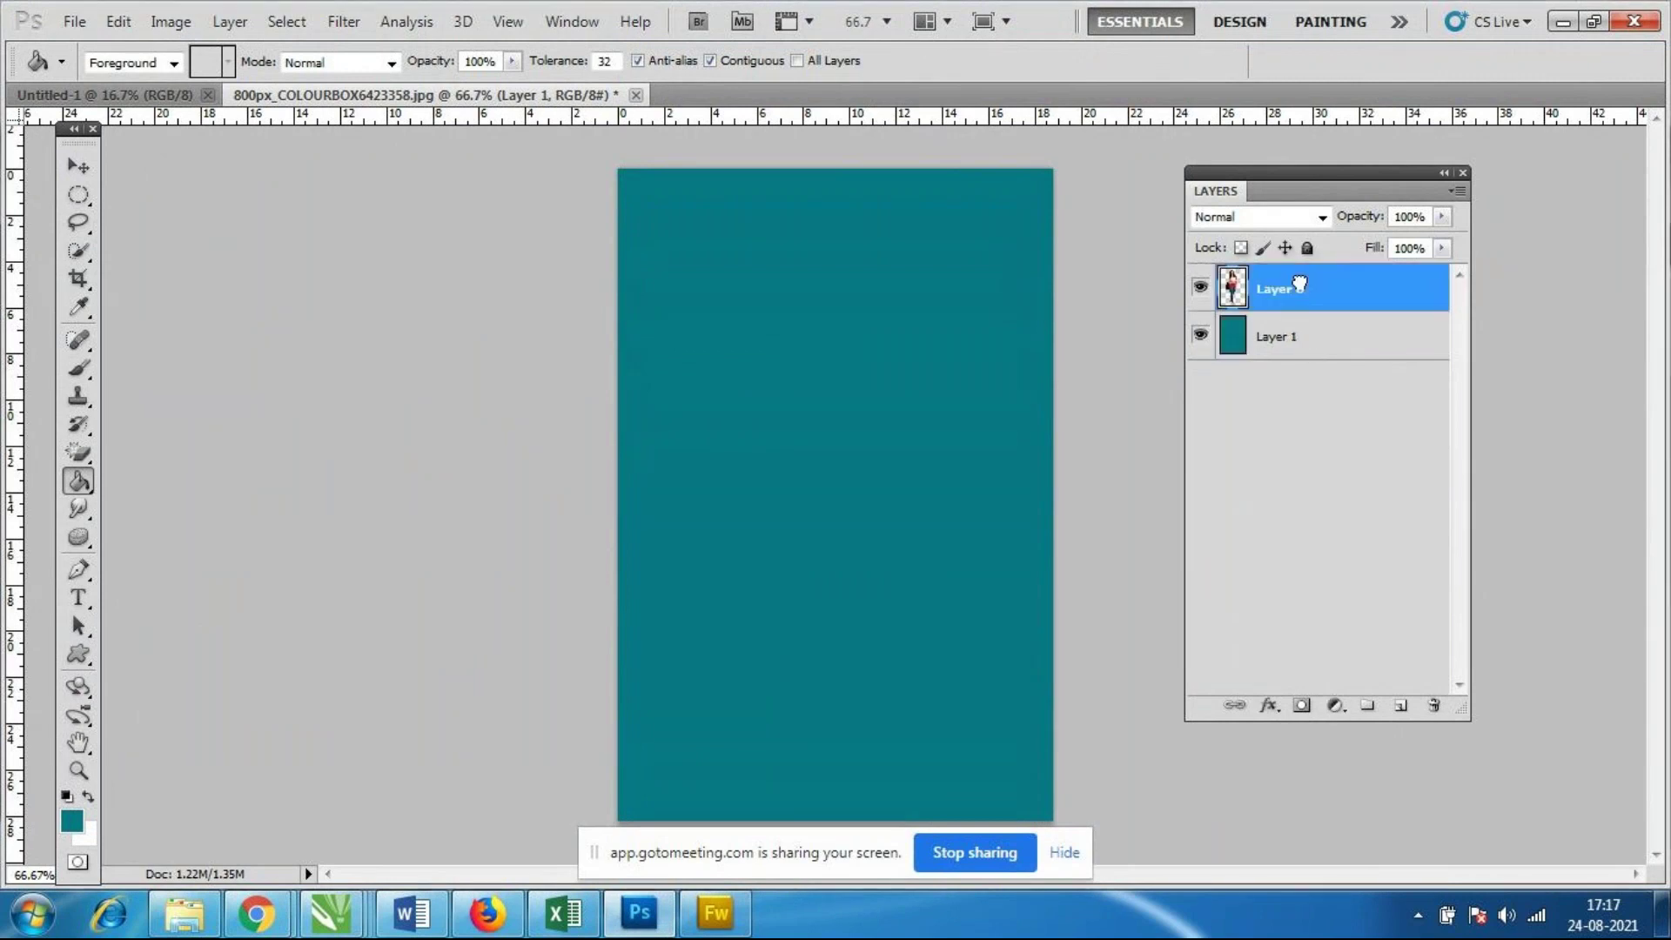
mouse_move(1291, 296)
left_mouse_down()
mouse_move(1306, 344)
mouse_move(1286, 373)
left_mouse_up()
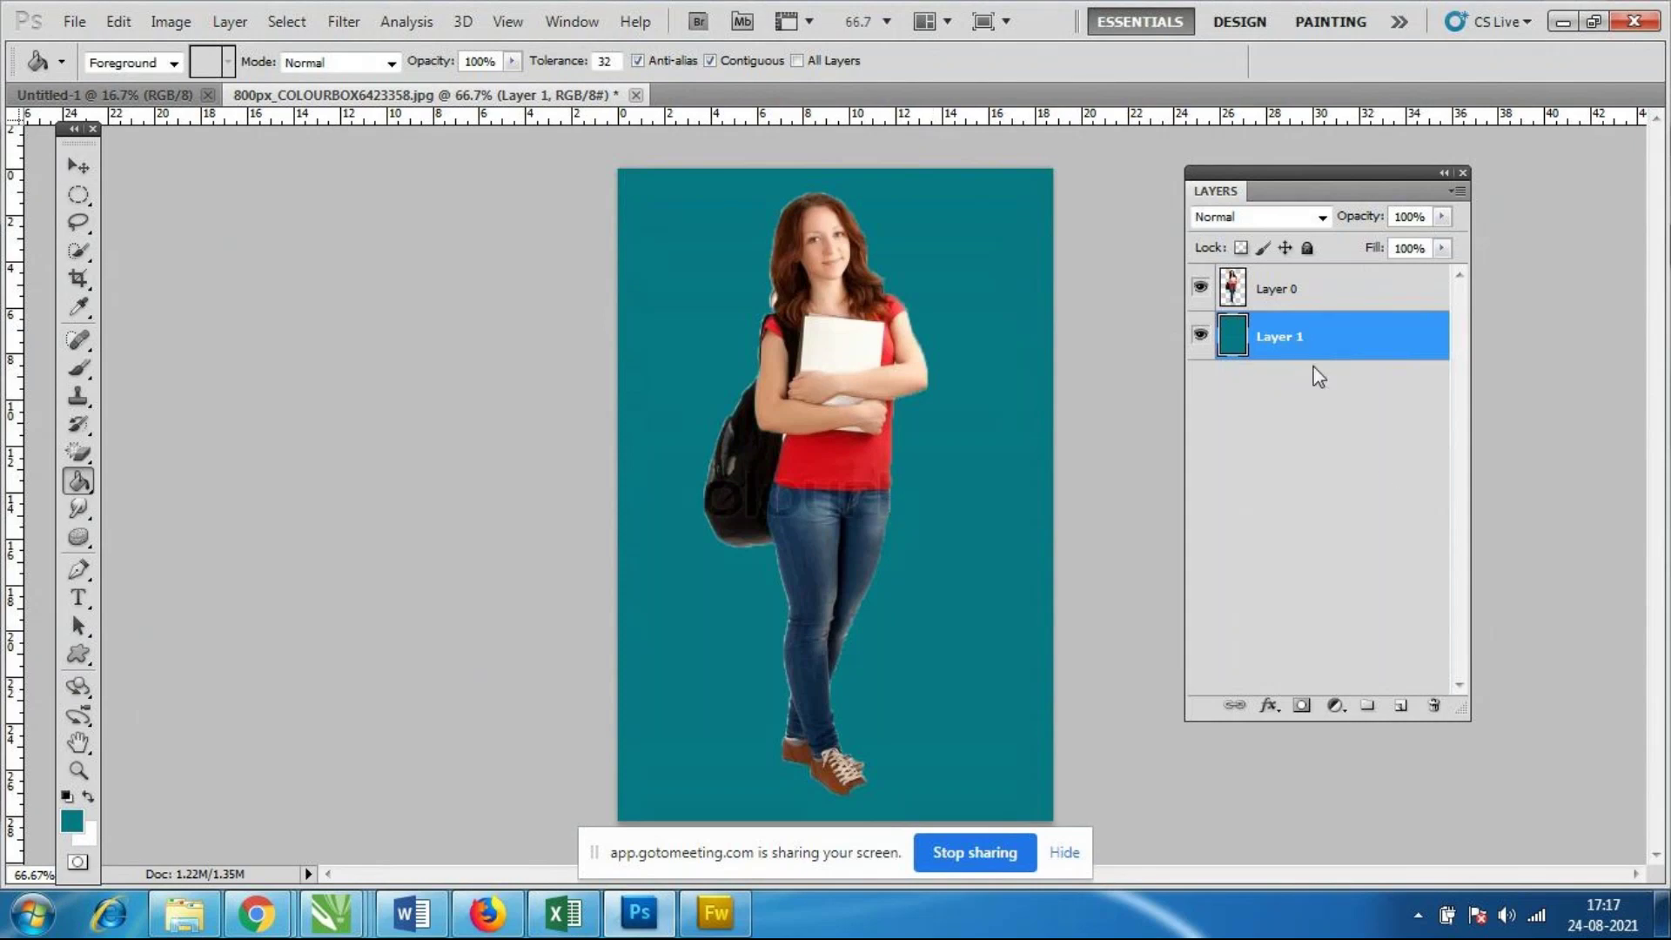
Add Layer 2 above the teal layer and bucket-fill it with light pink eea0b6.
left_click(1401, 707)
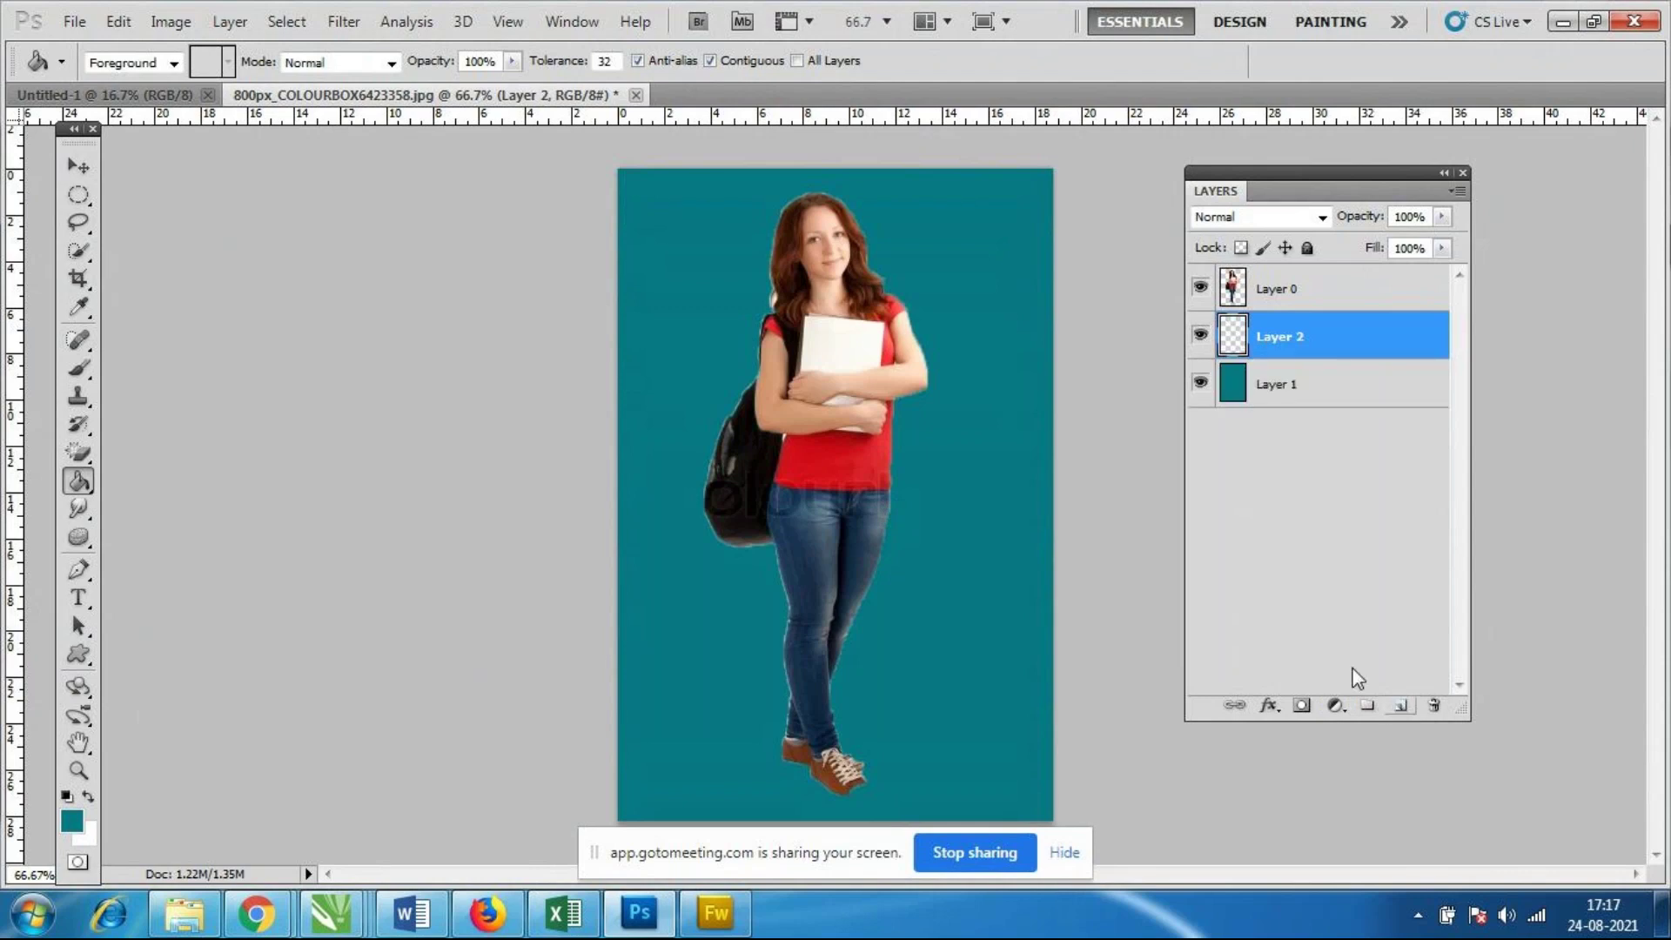
left_click(78, 820)
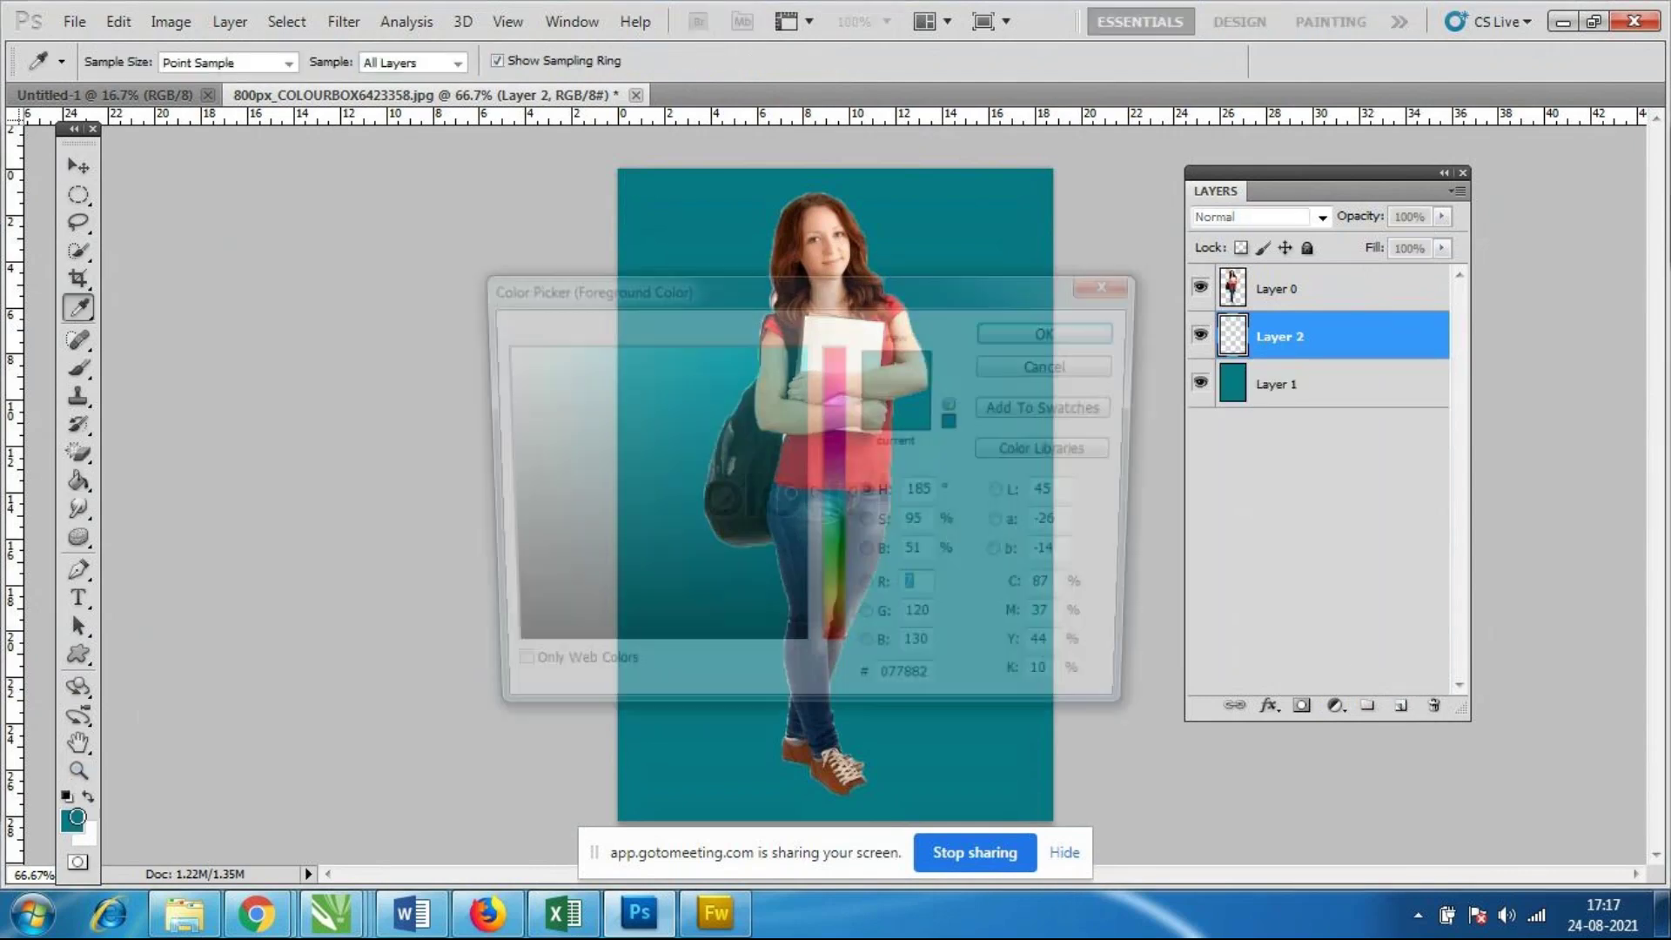
left_click(1010, 365)
key("g")
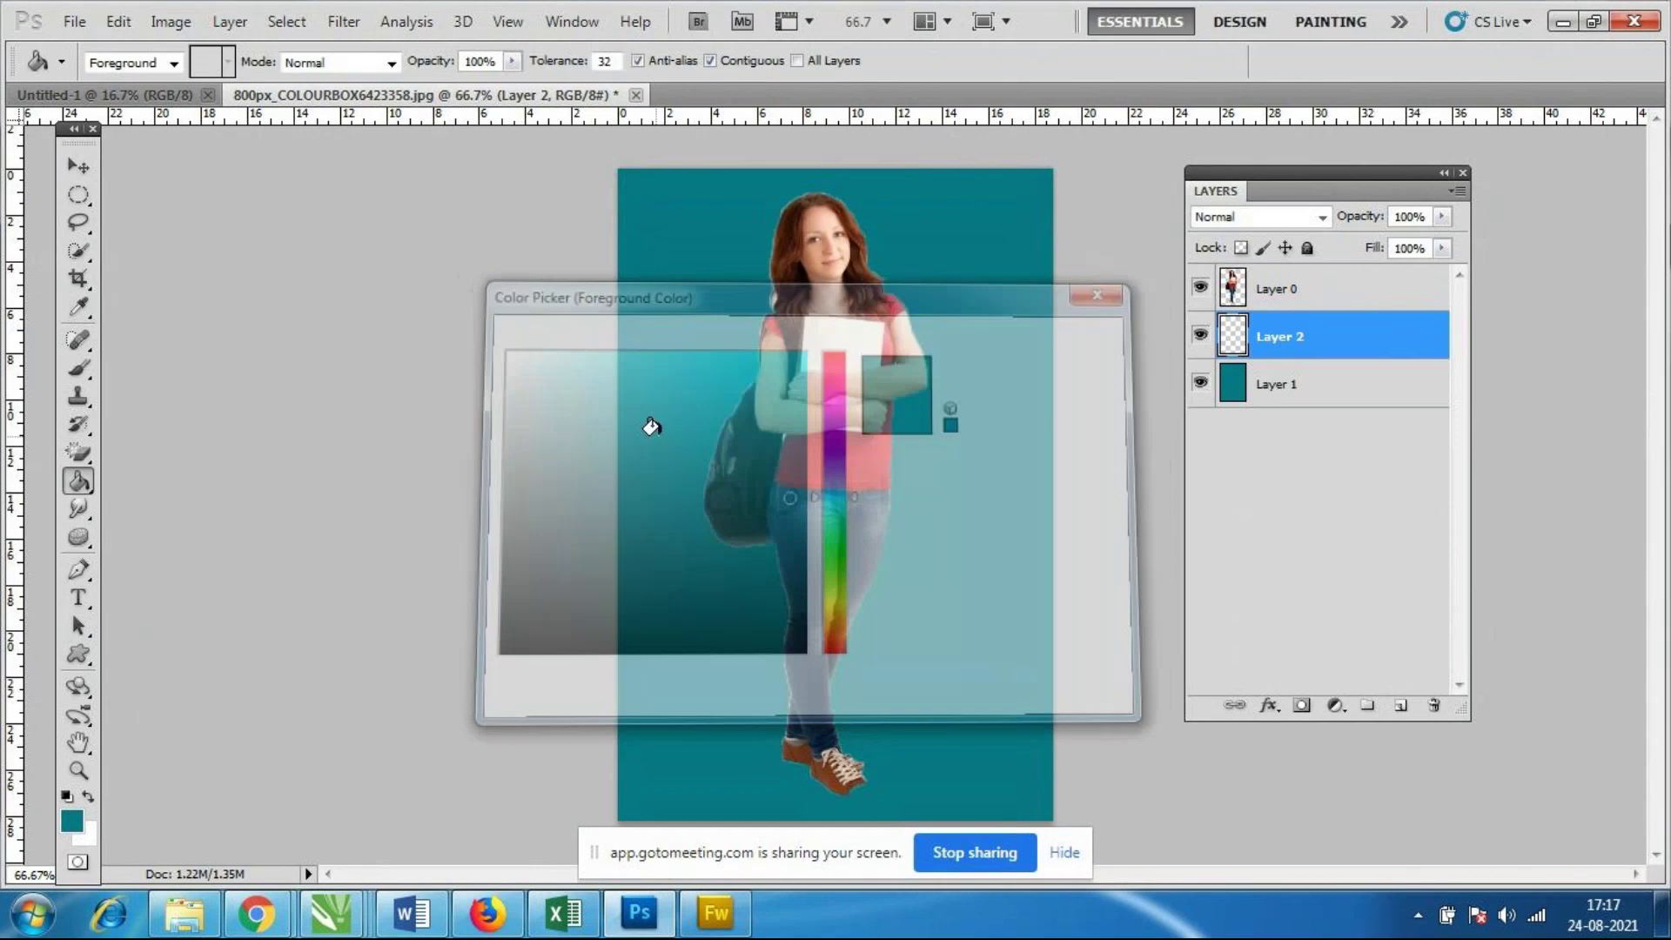
left_click(71, 821)
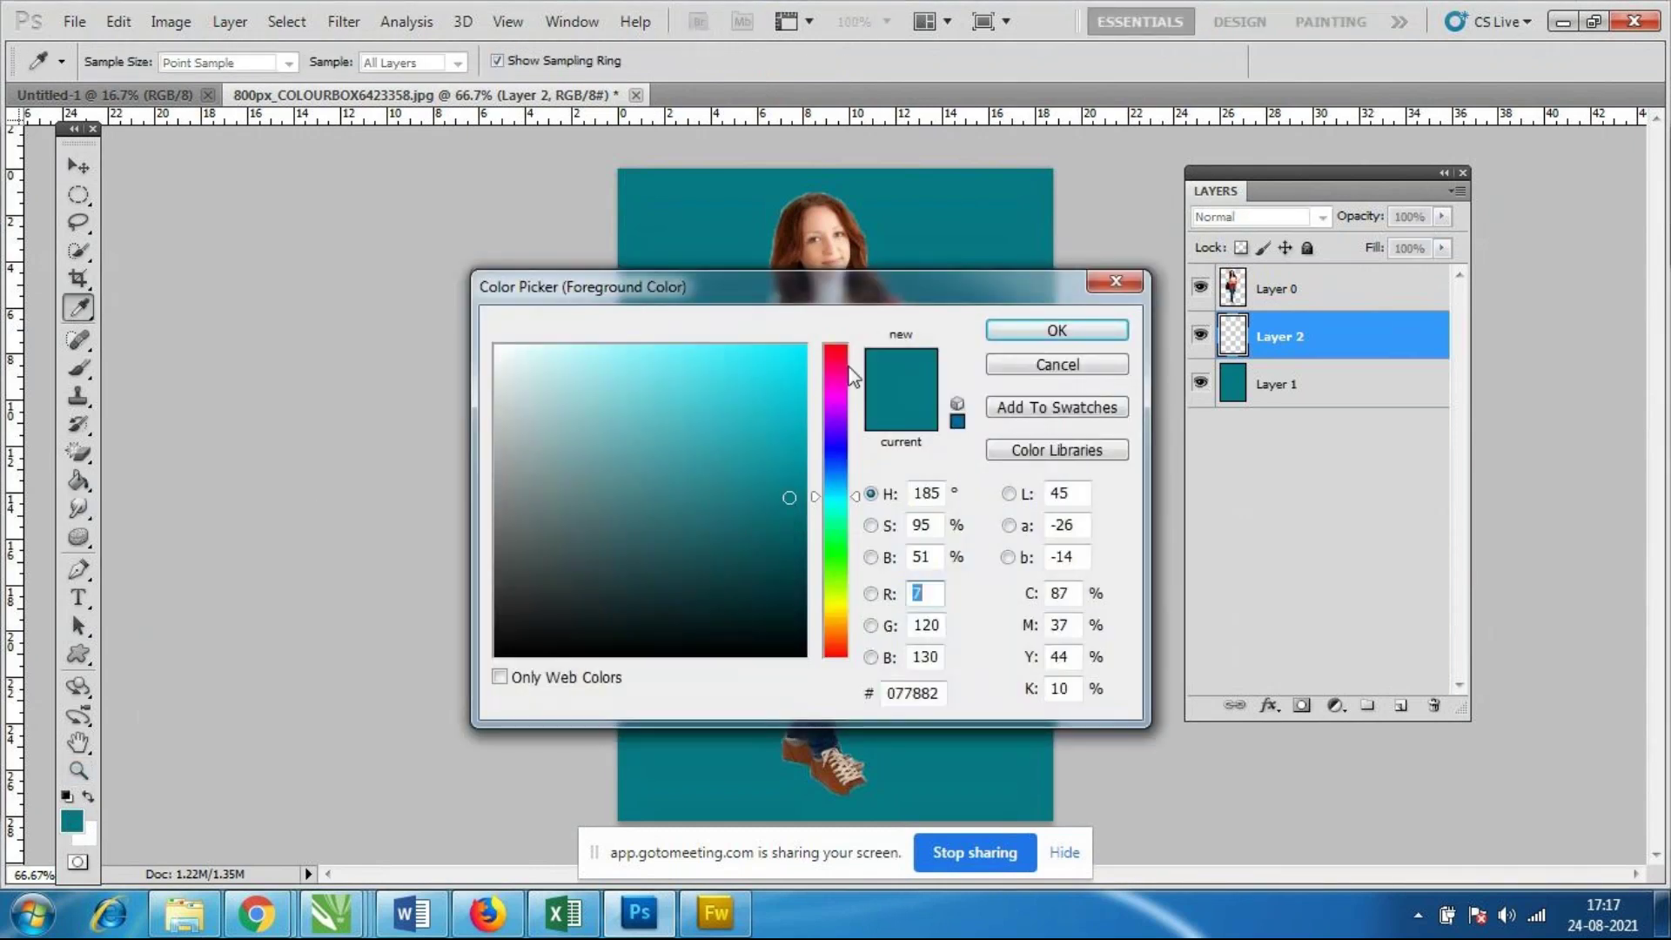
left_click(842, 359)
left_click(783, 359)
left_click(571, 377)
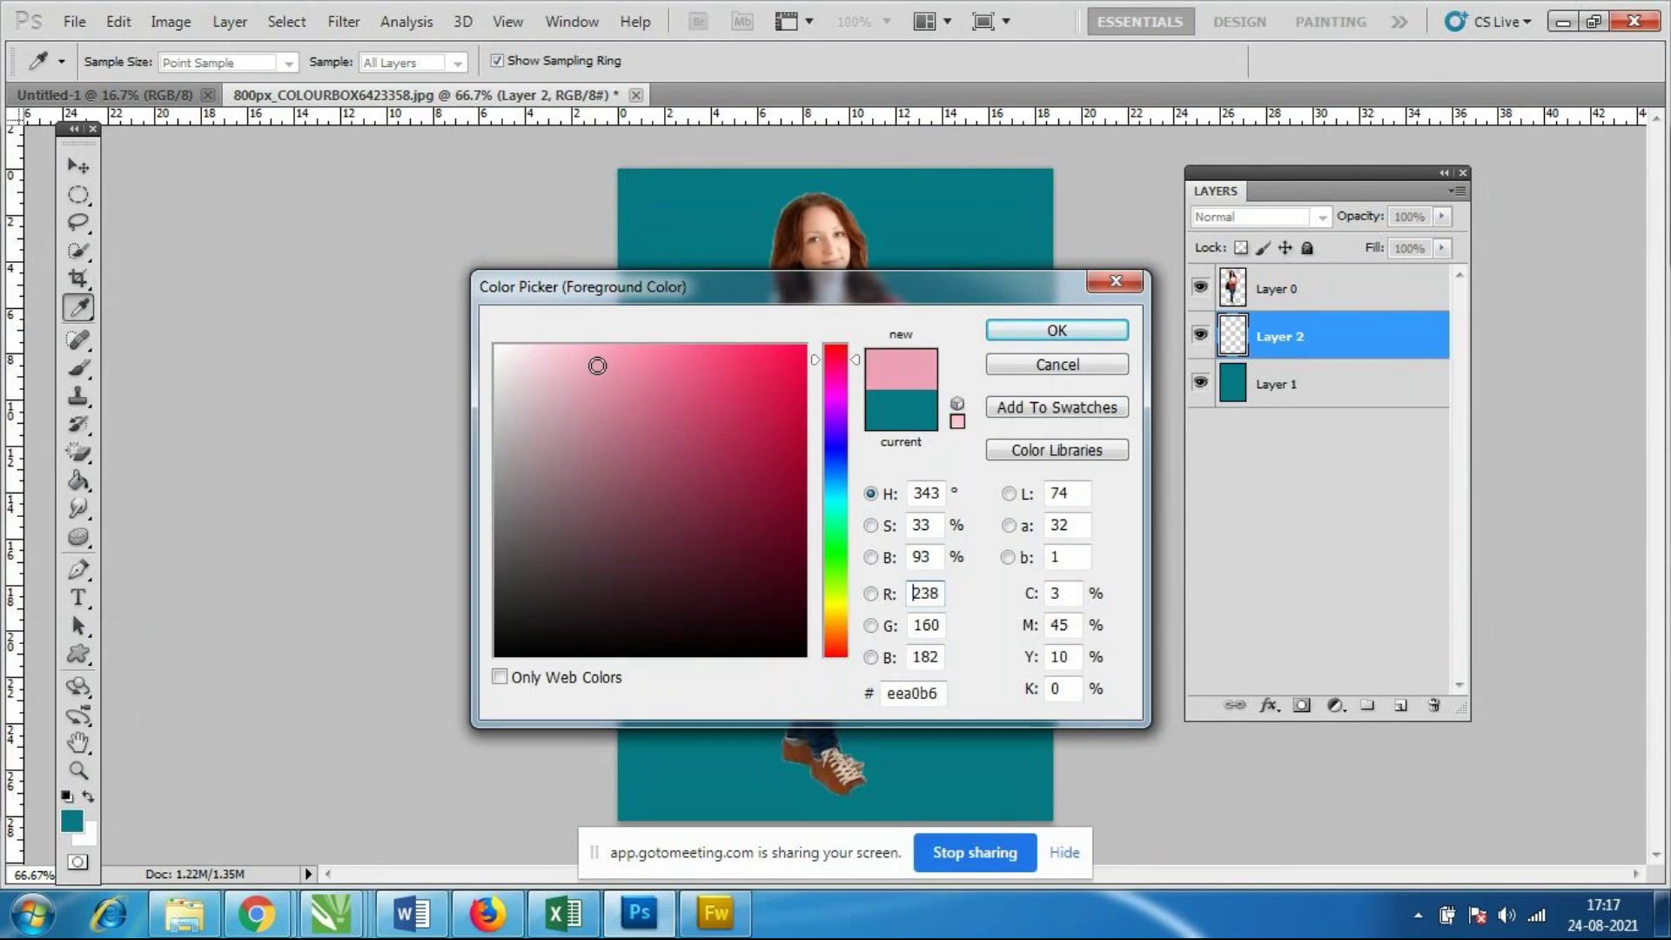
left_click(1056, 331)
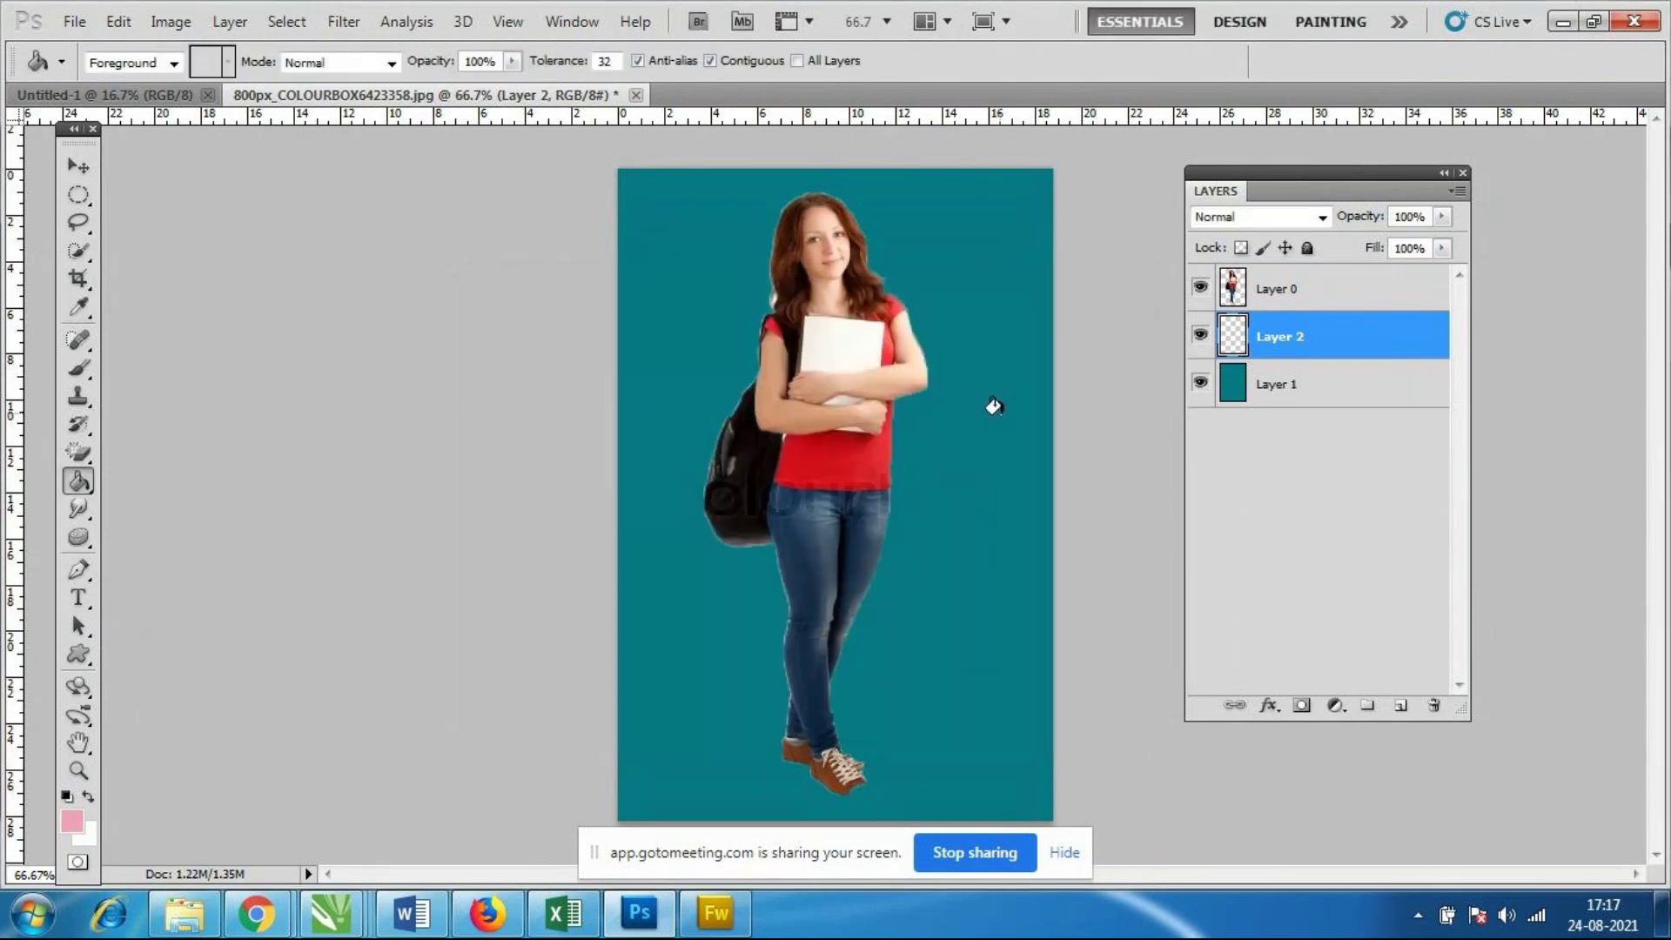
left_click(992, 407)
Toggle Layer 2 and Layer 1 visibility to compare backgrounds, leaving the pink visible.
left_click(1200, 335)
left_click(1200, 384)
left_click(1200, 384)
left_click(1200, 336)
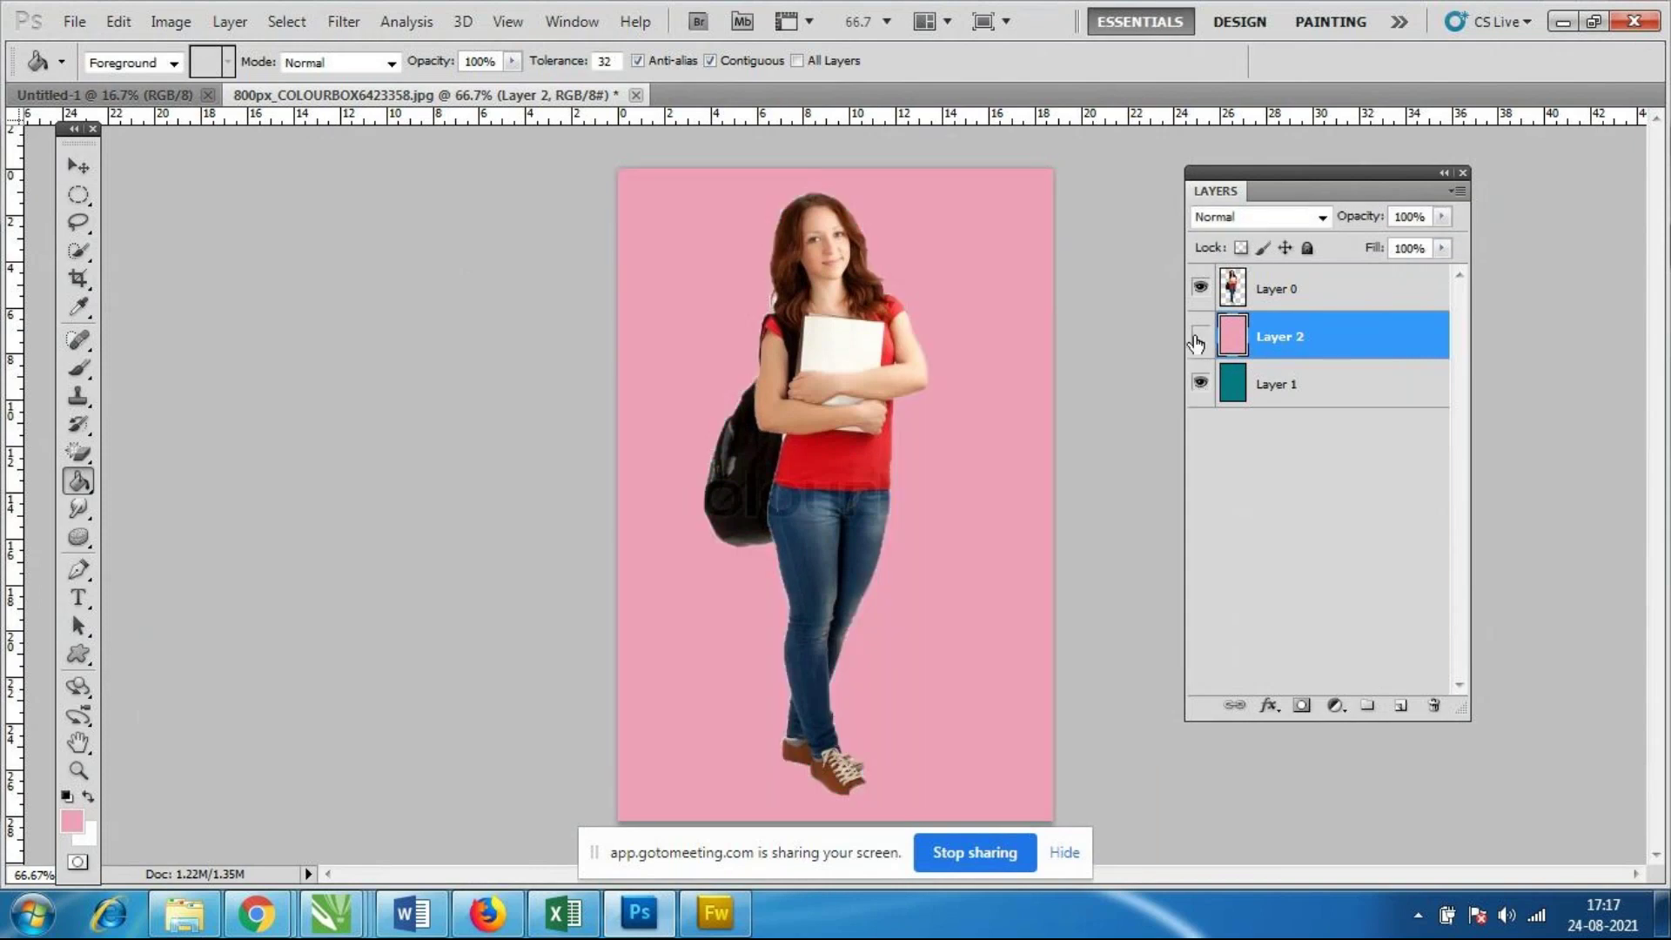
left_click(1201, 335)
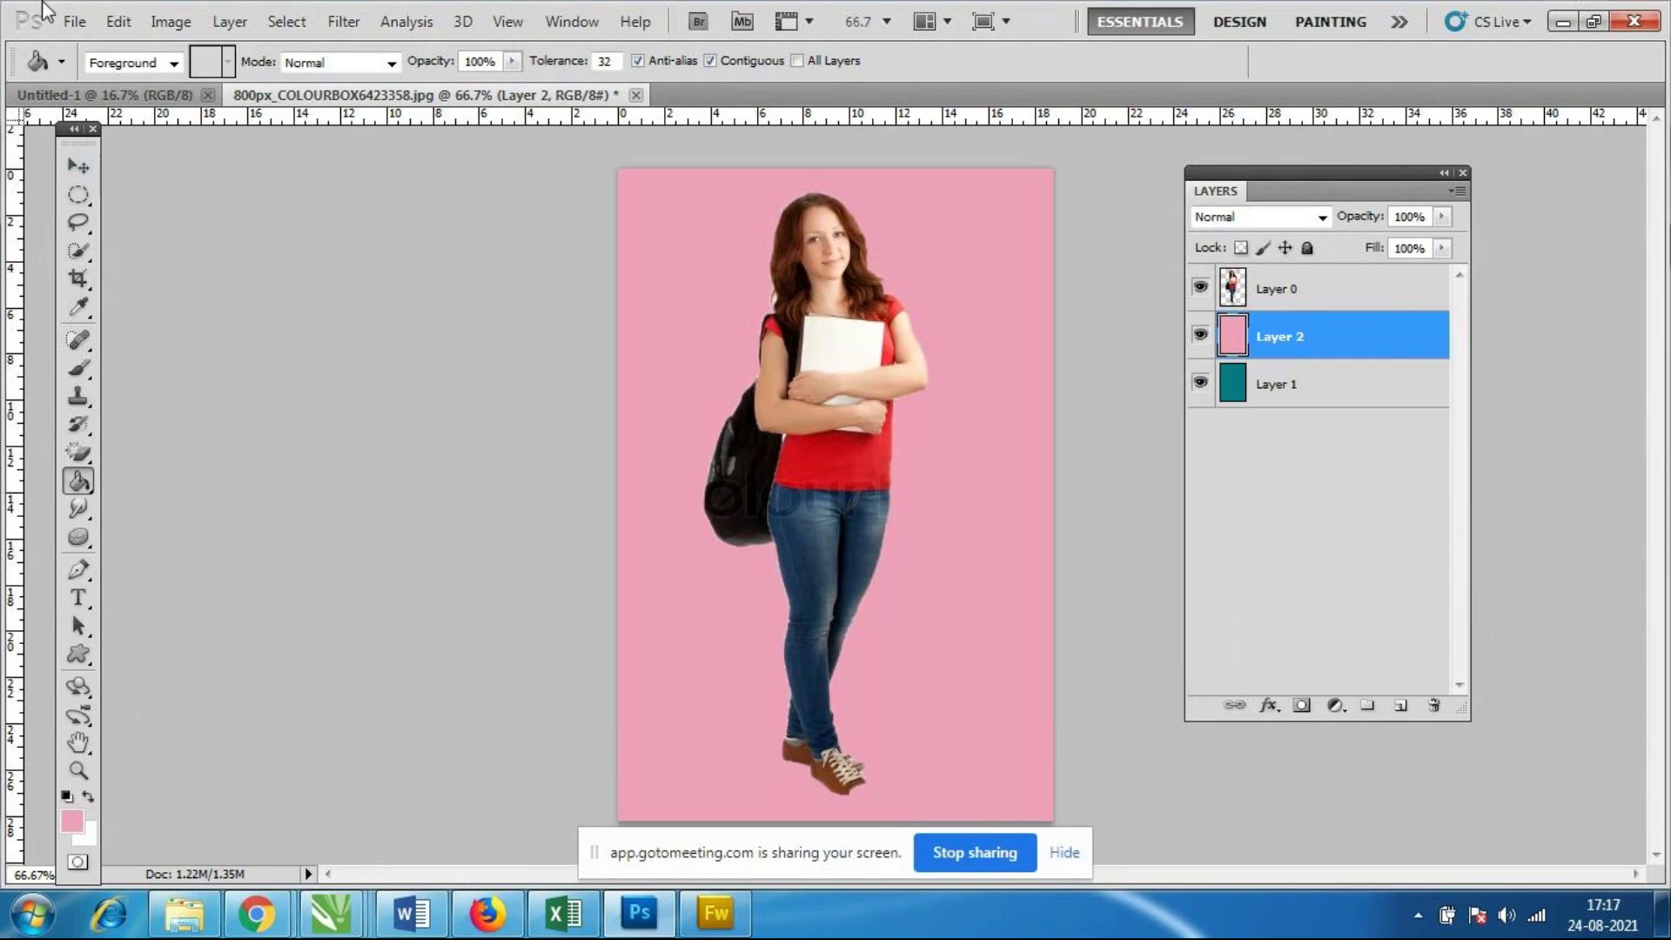
right_click(78, 485)
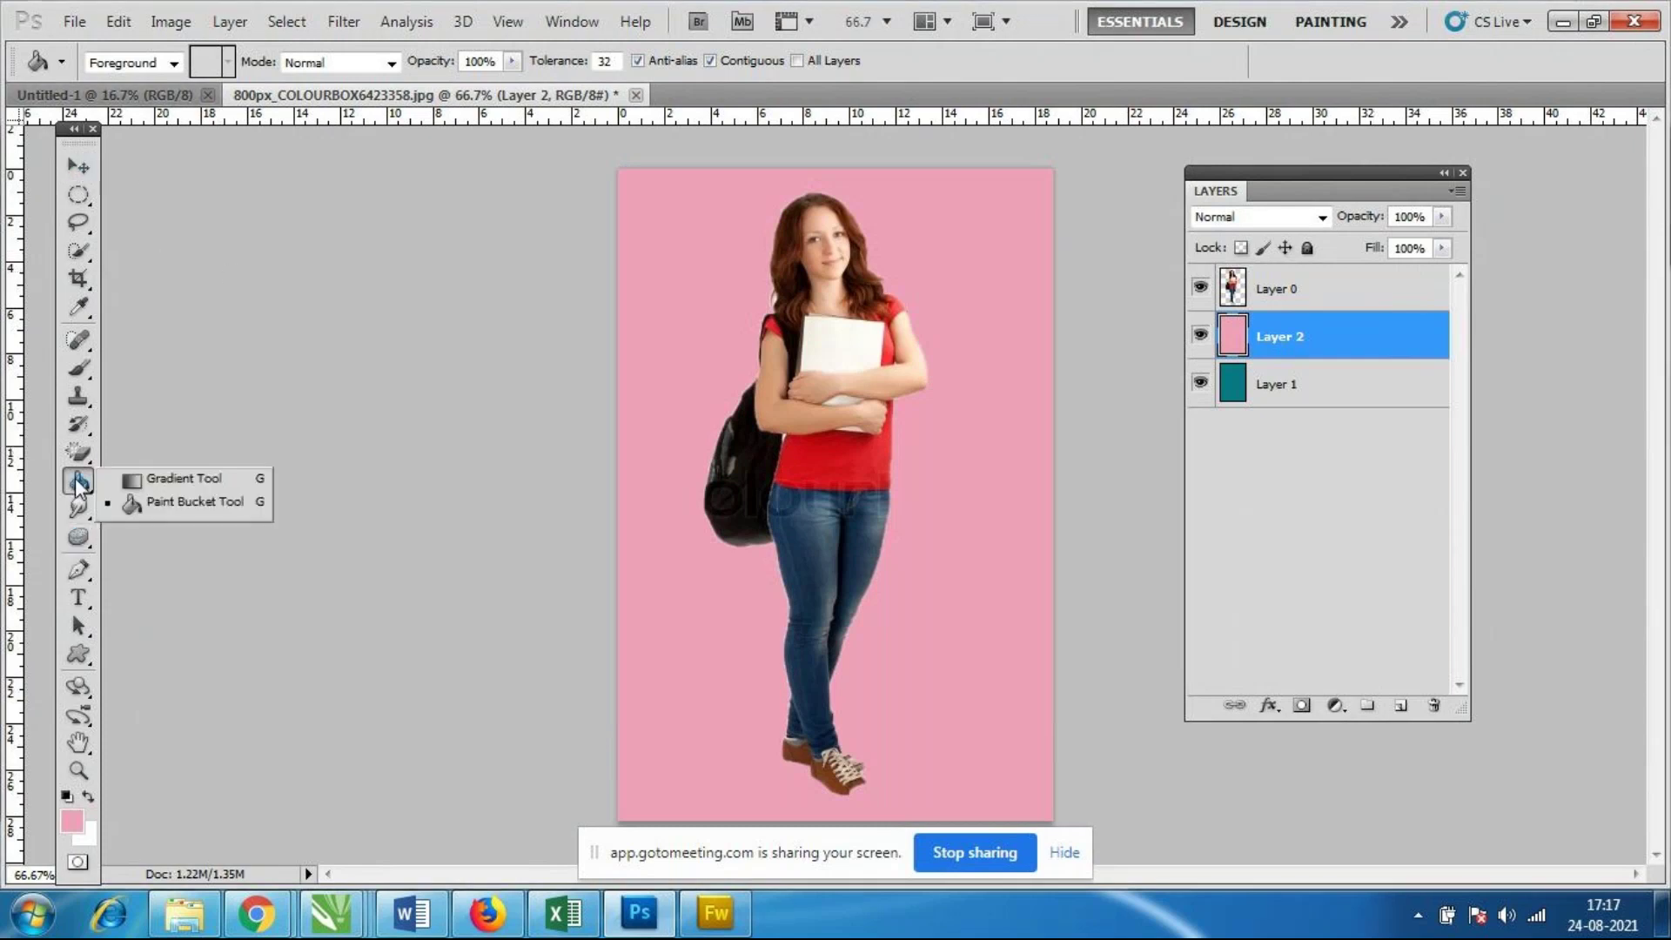
left_click(79, 485)
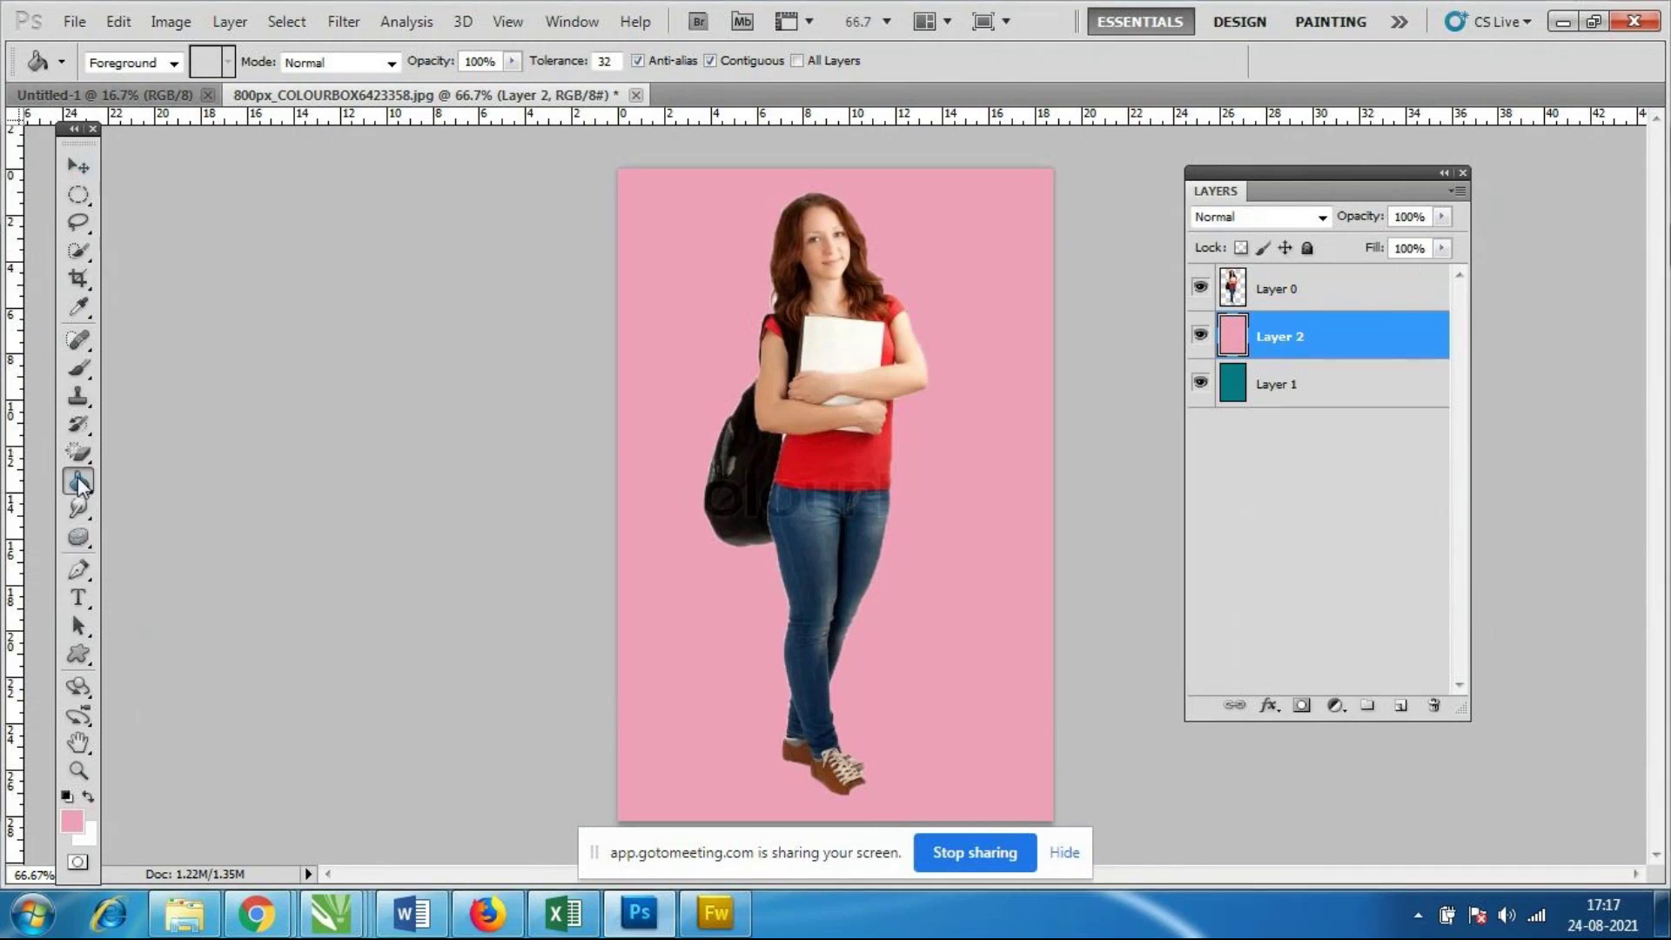
left_click(73, 820)
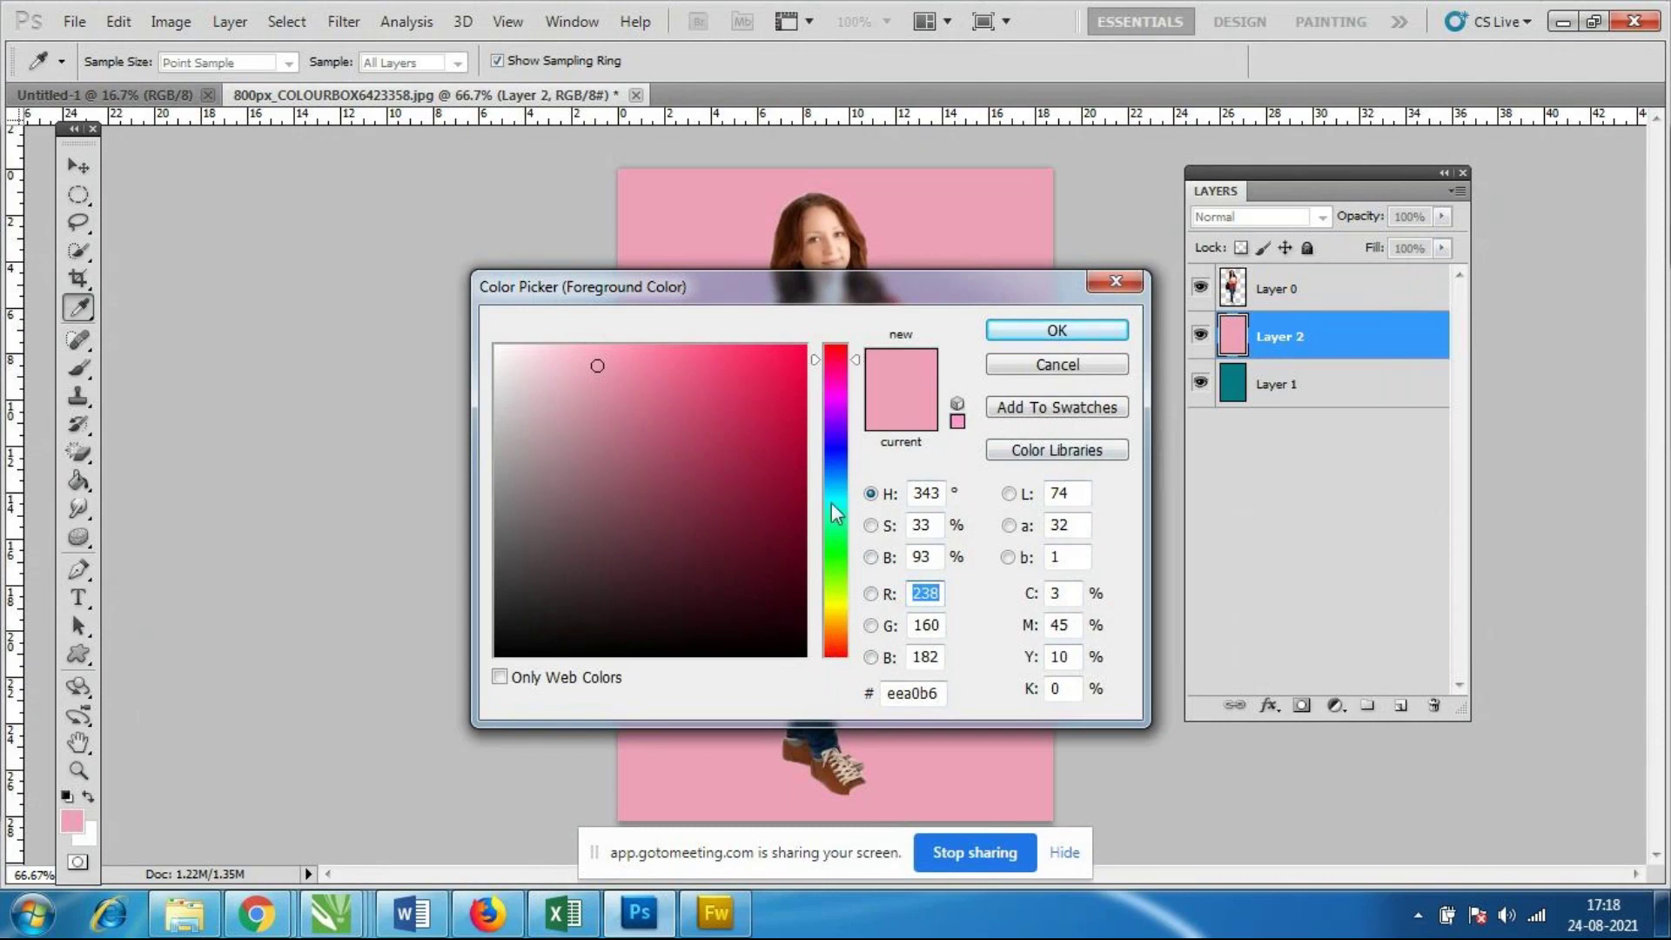
left_click(841, 386)
left_click_drag(844, 396, 841, 405)
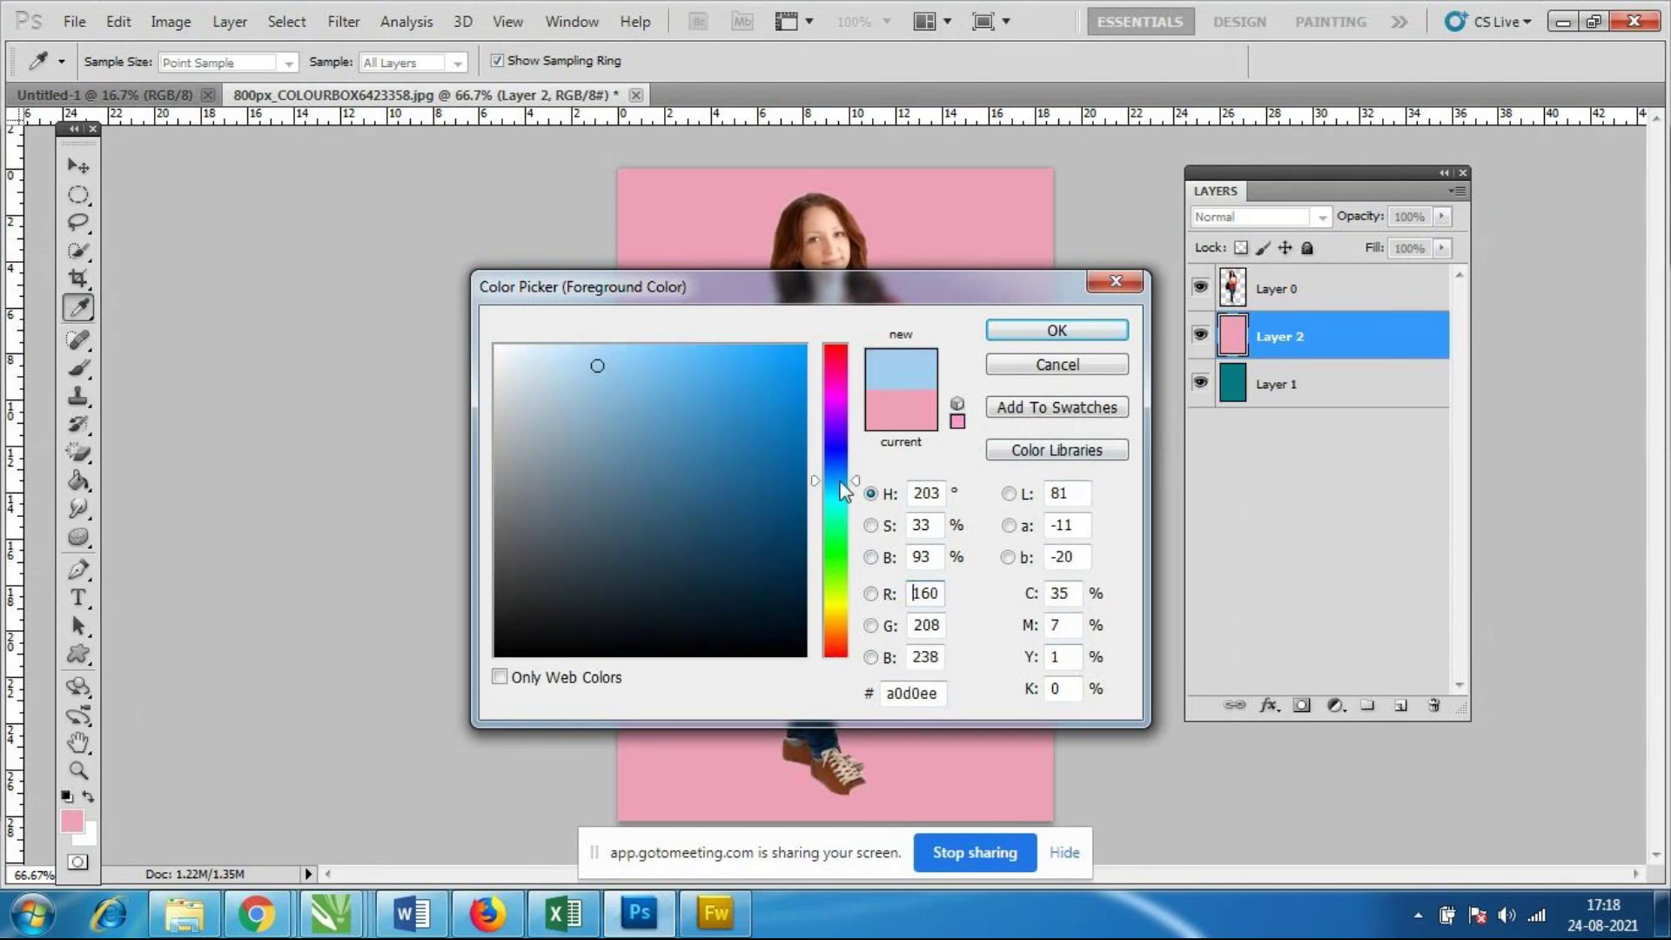
left_click(1064, 371)
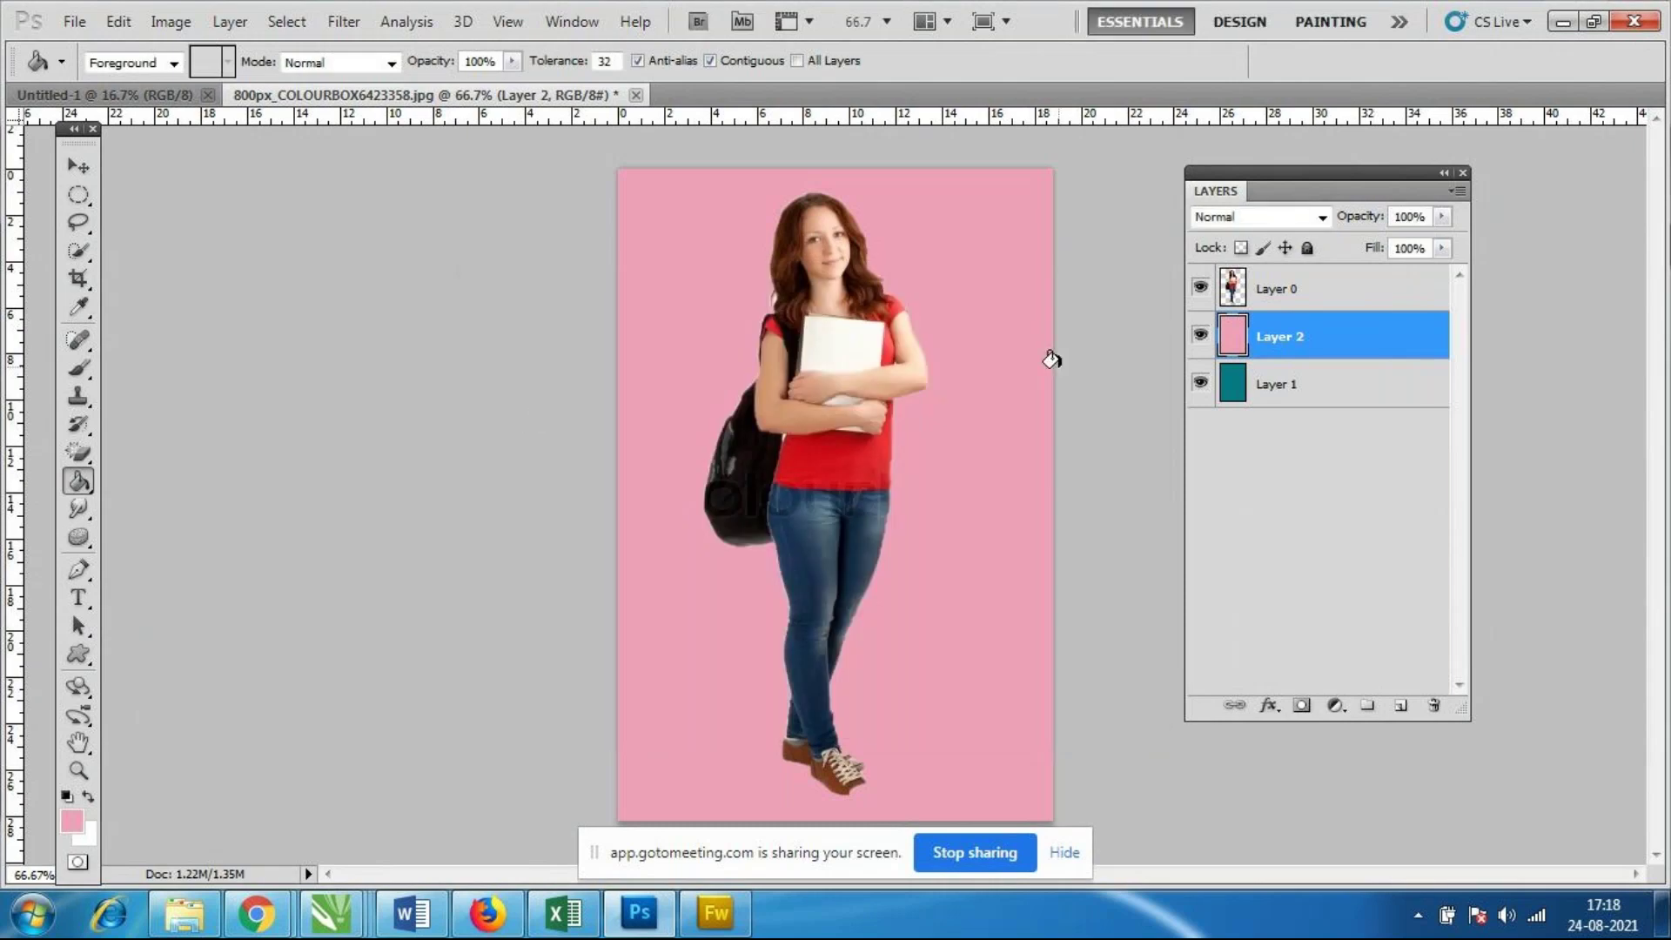
right_click(78, 485)
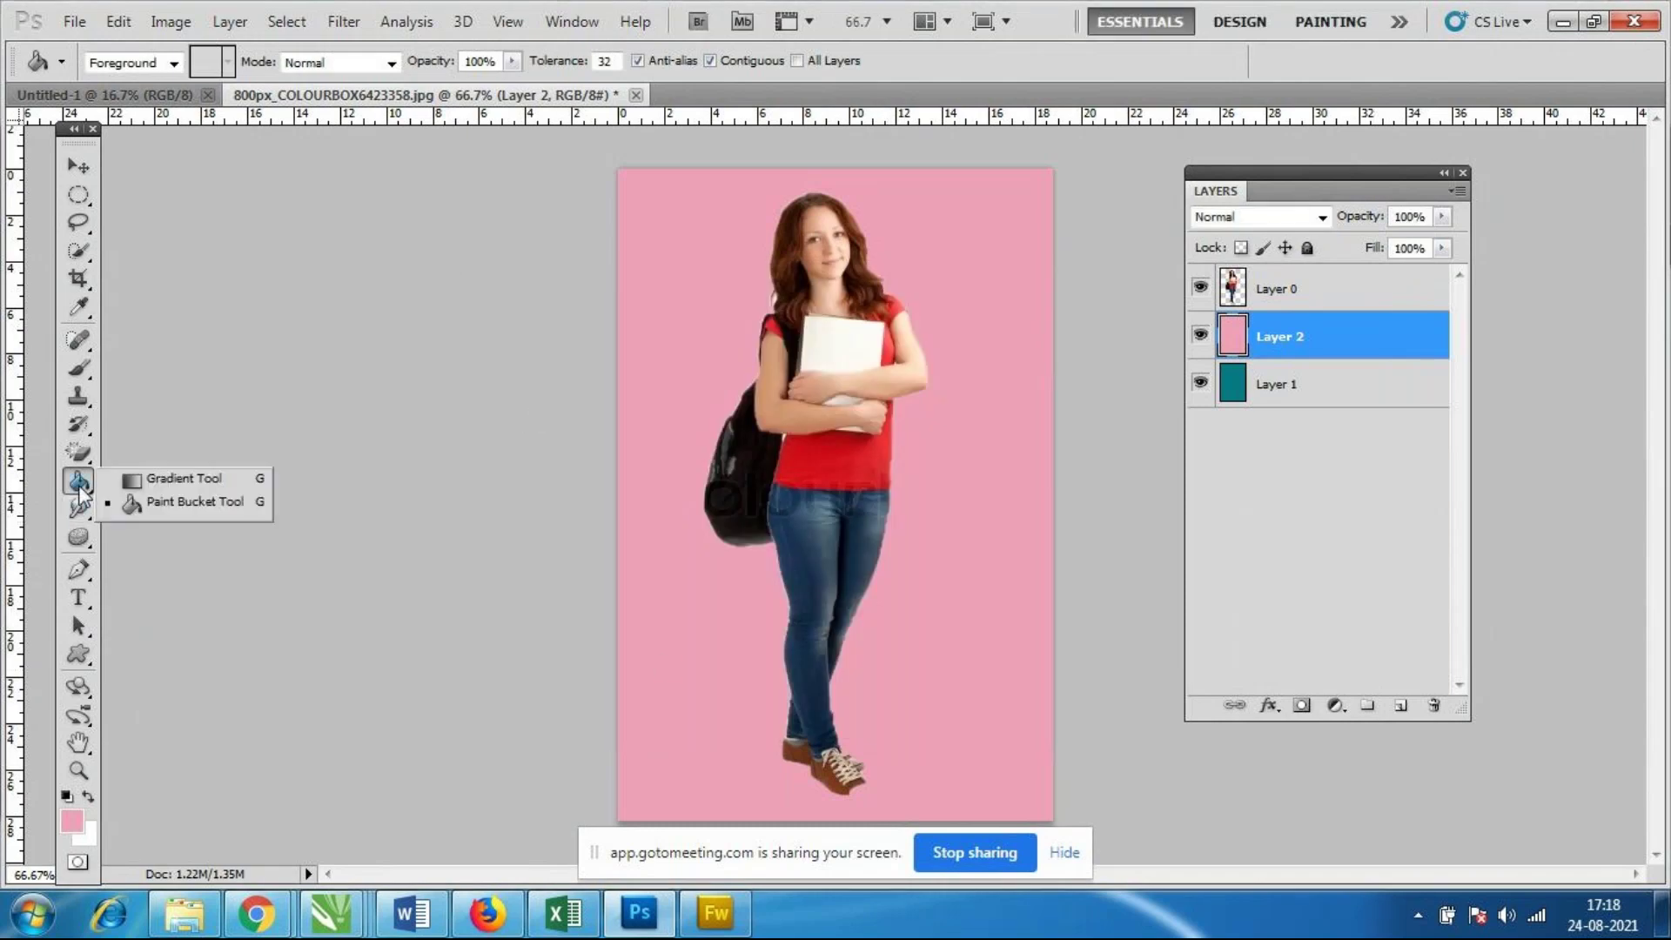
left_click(80, 492)
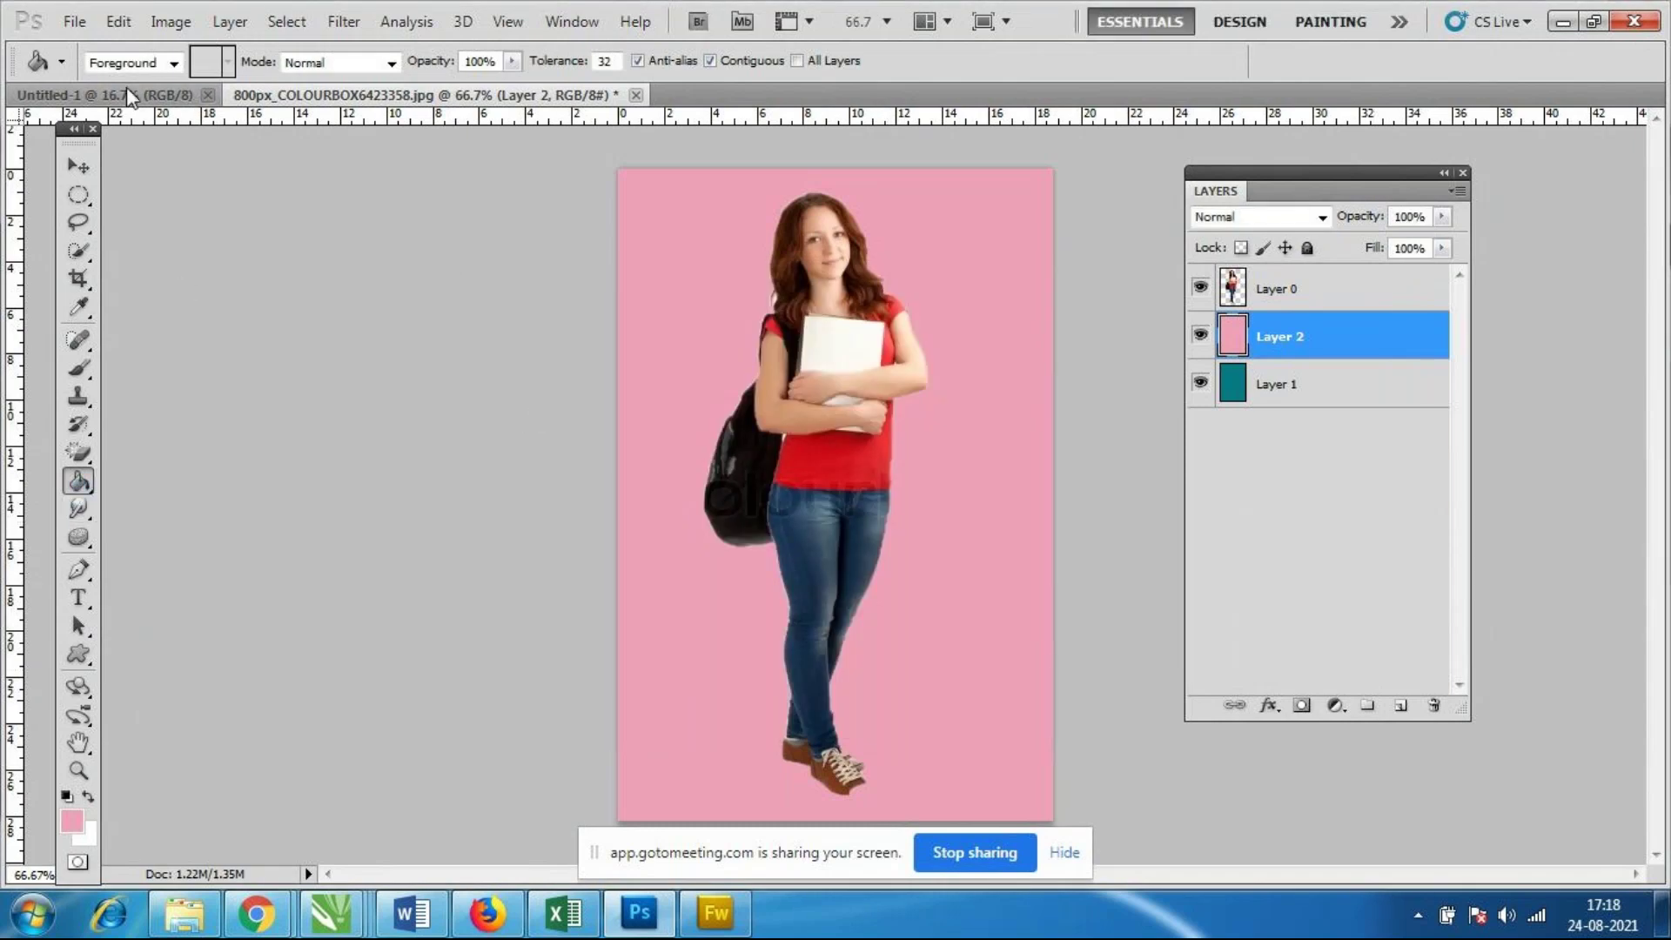
left_click(74, 21)
left_click(82, 71)
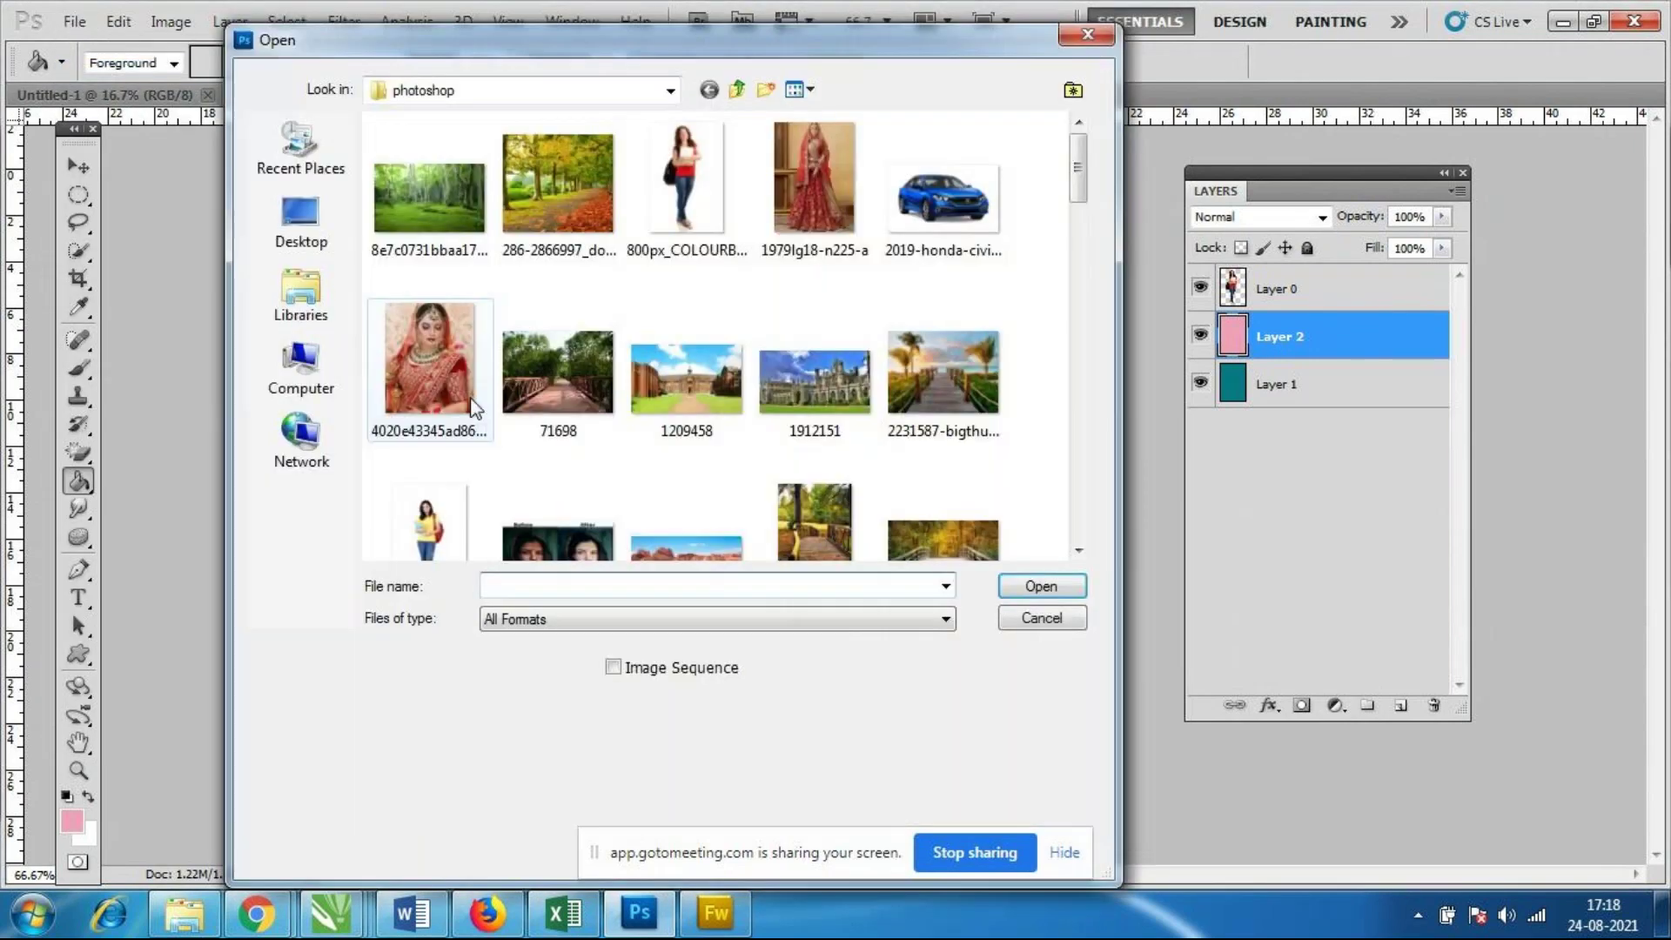
Open the red car image download (2).jpg.
left_click(831, 157)
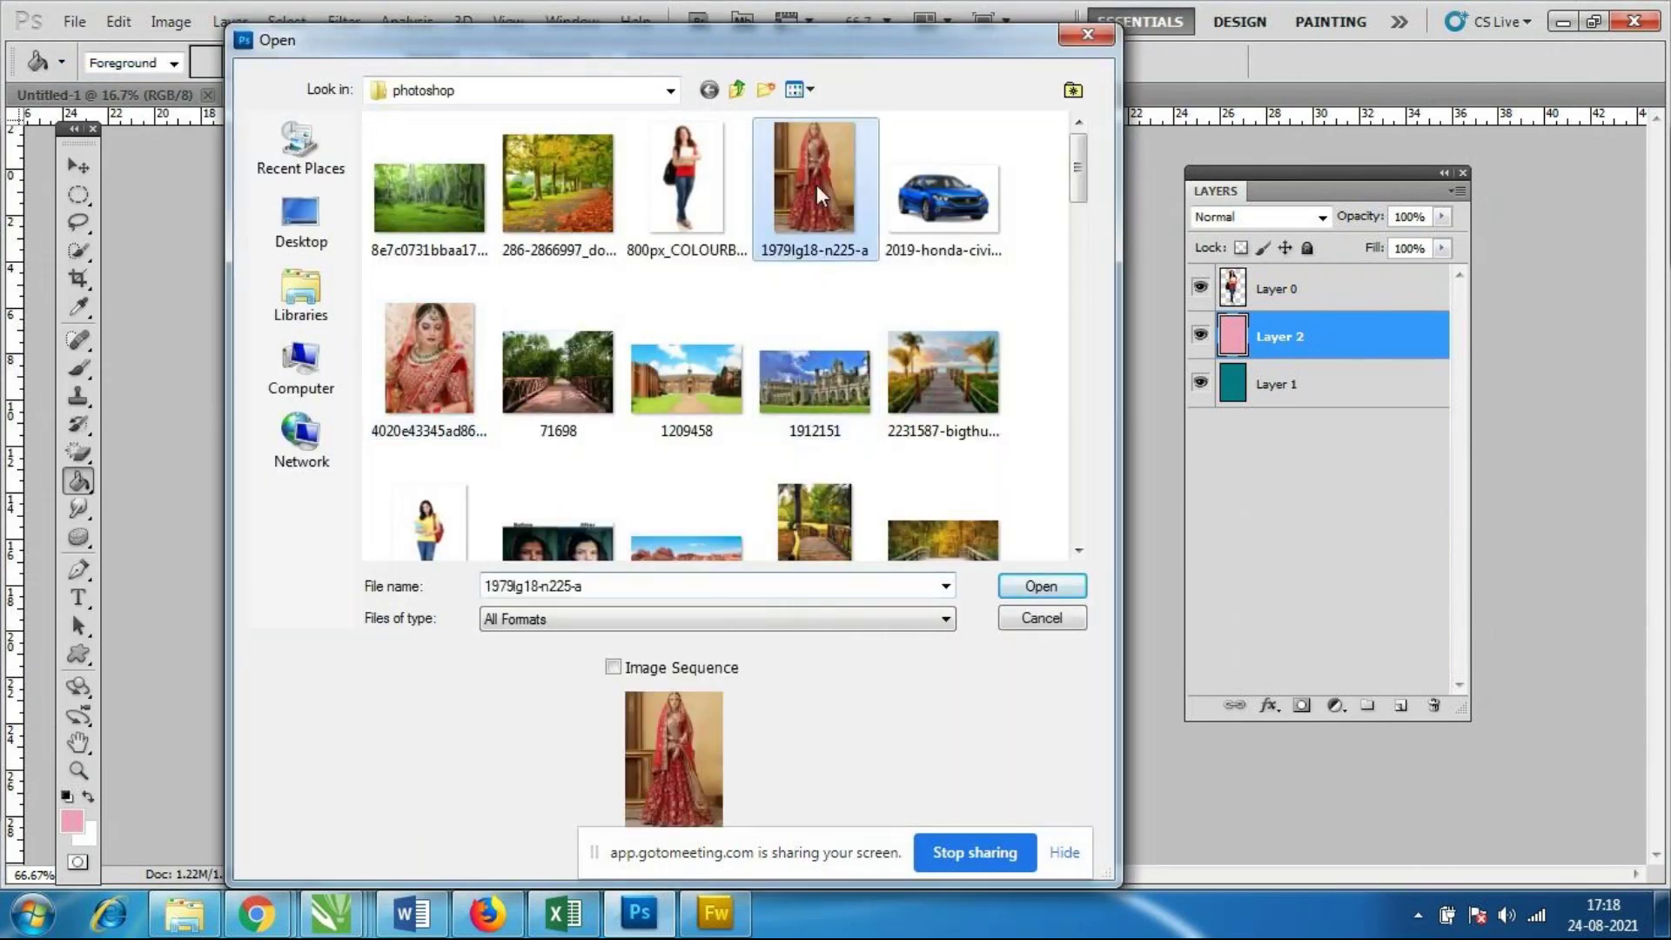
left_click(550, 364)
scroll(550, 364, "down", 5)
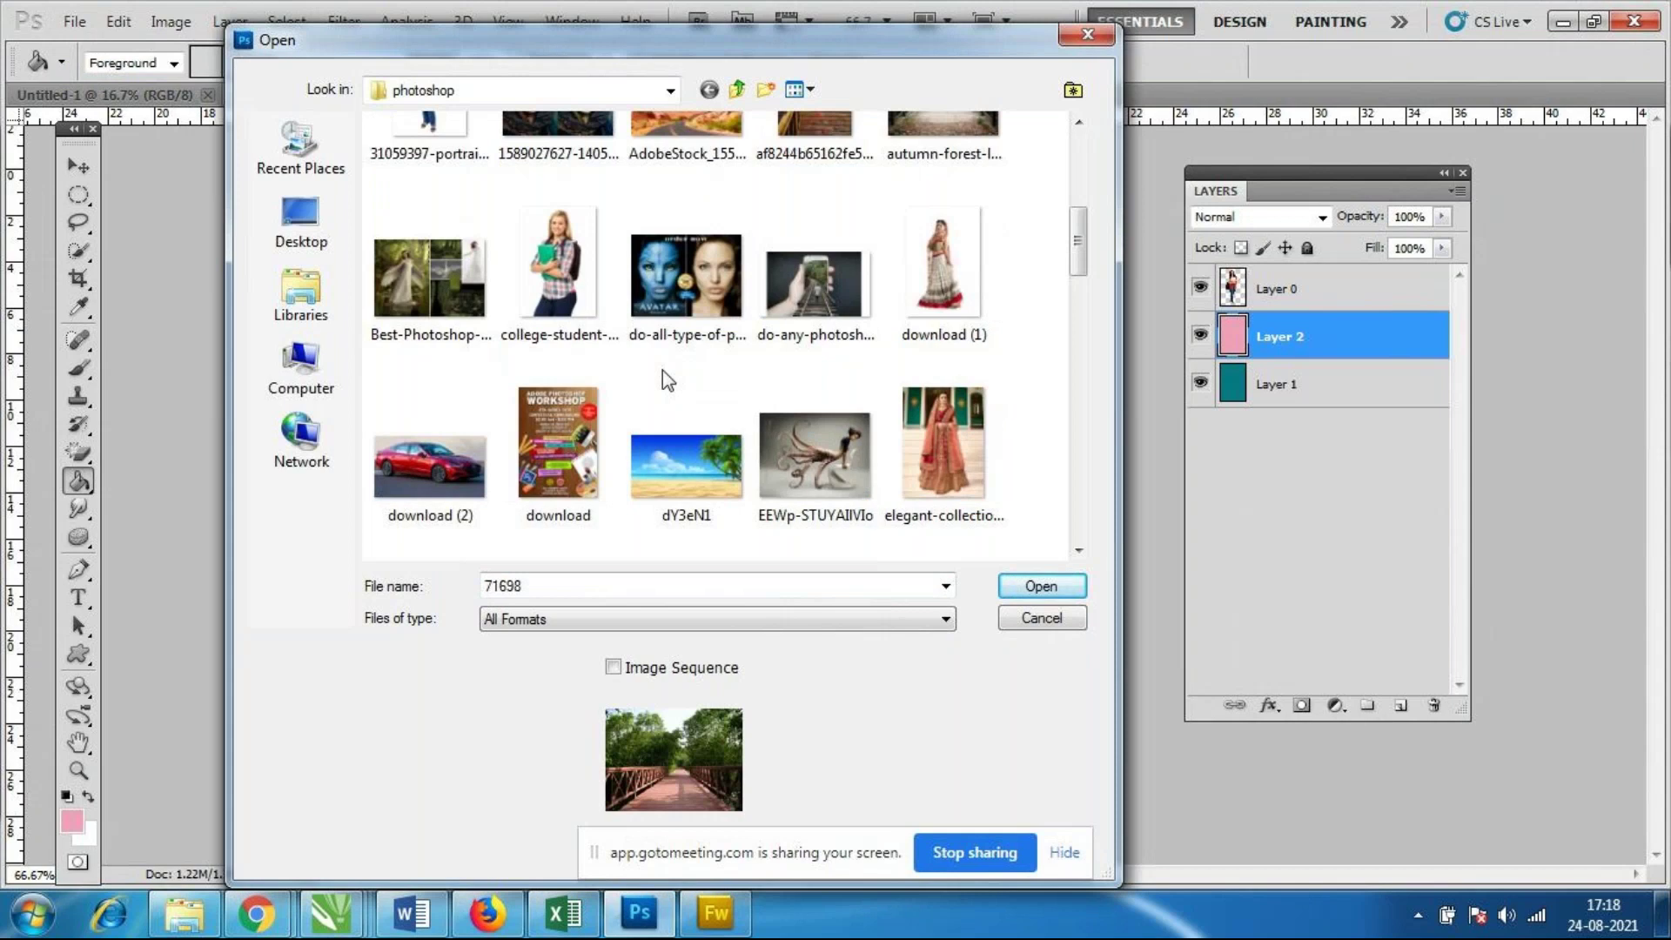
scroll(791, 425, "down", 3)
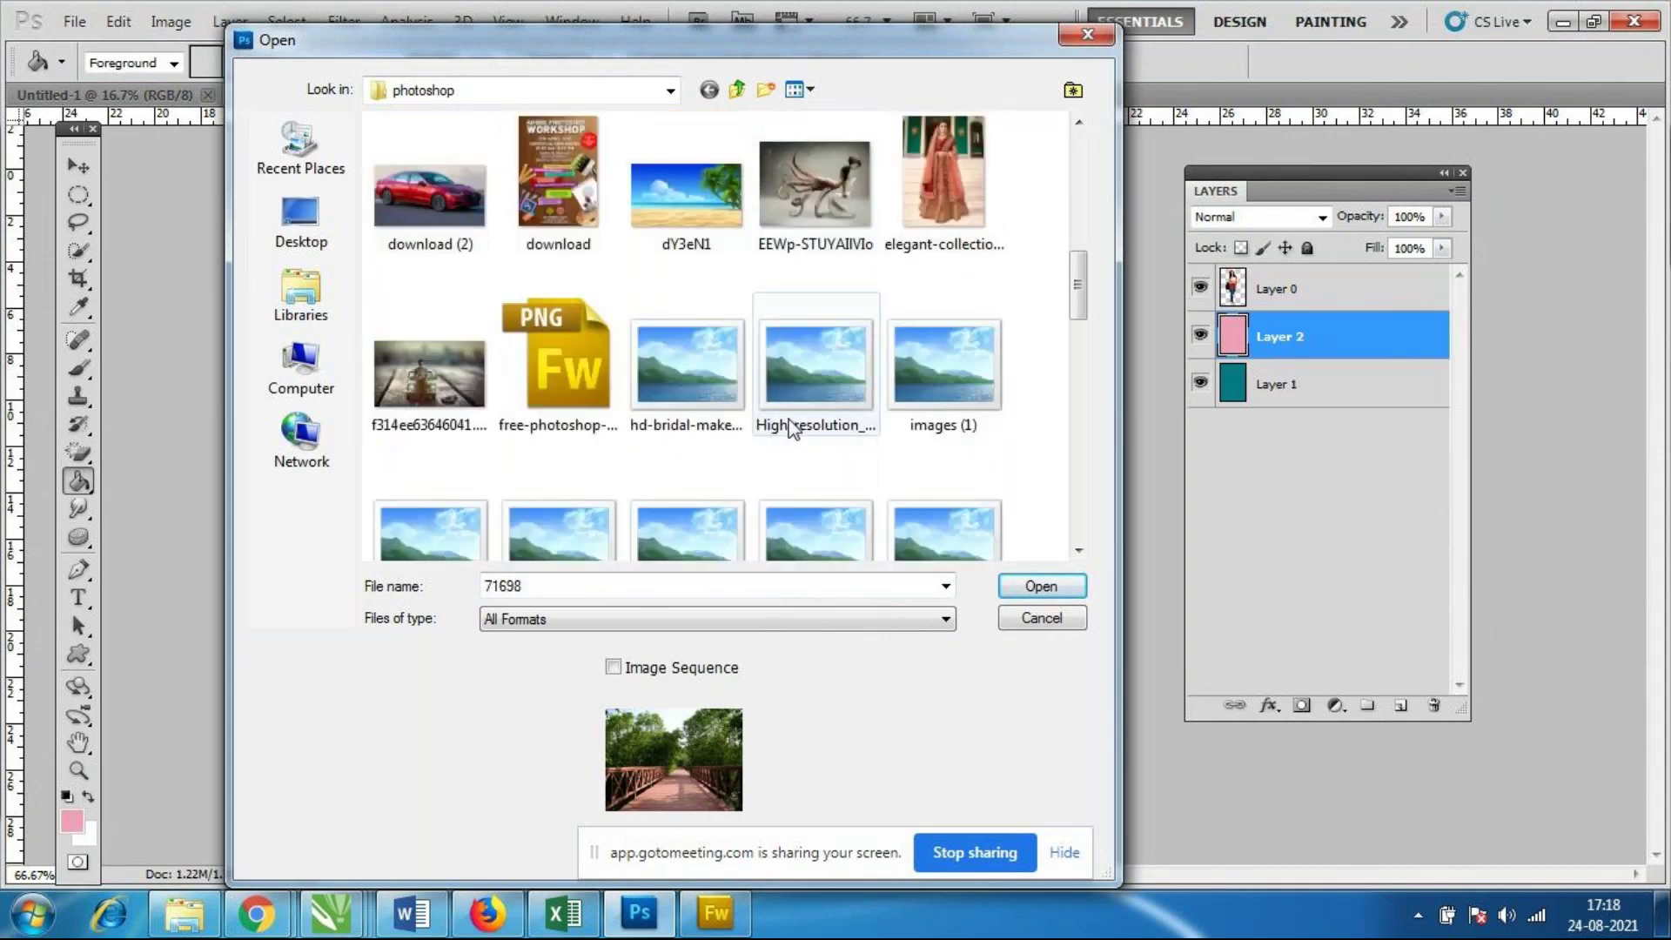
left_click(422, 240)
left_click(1056, 583)
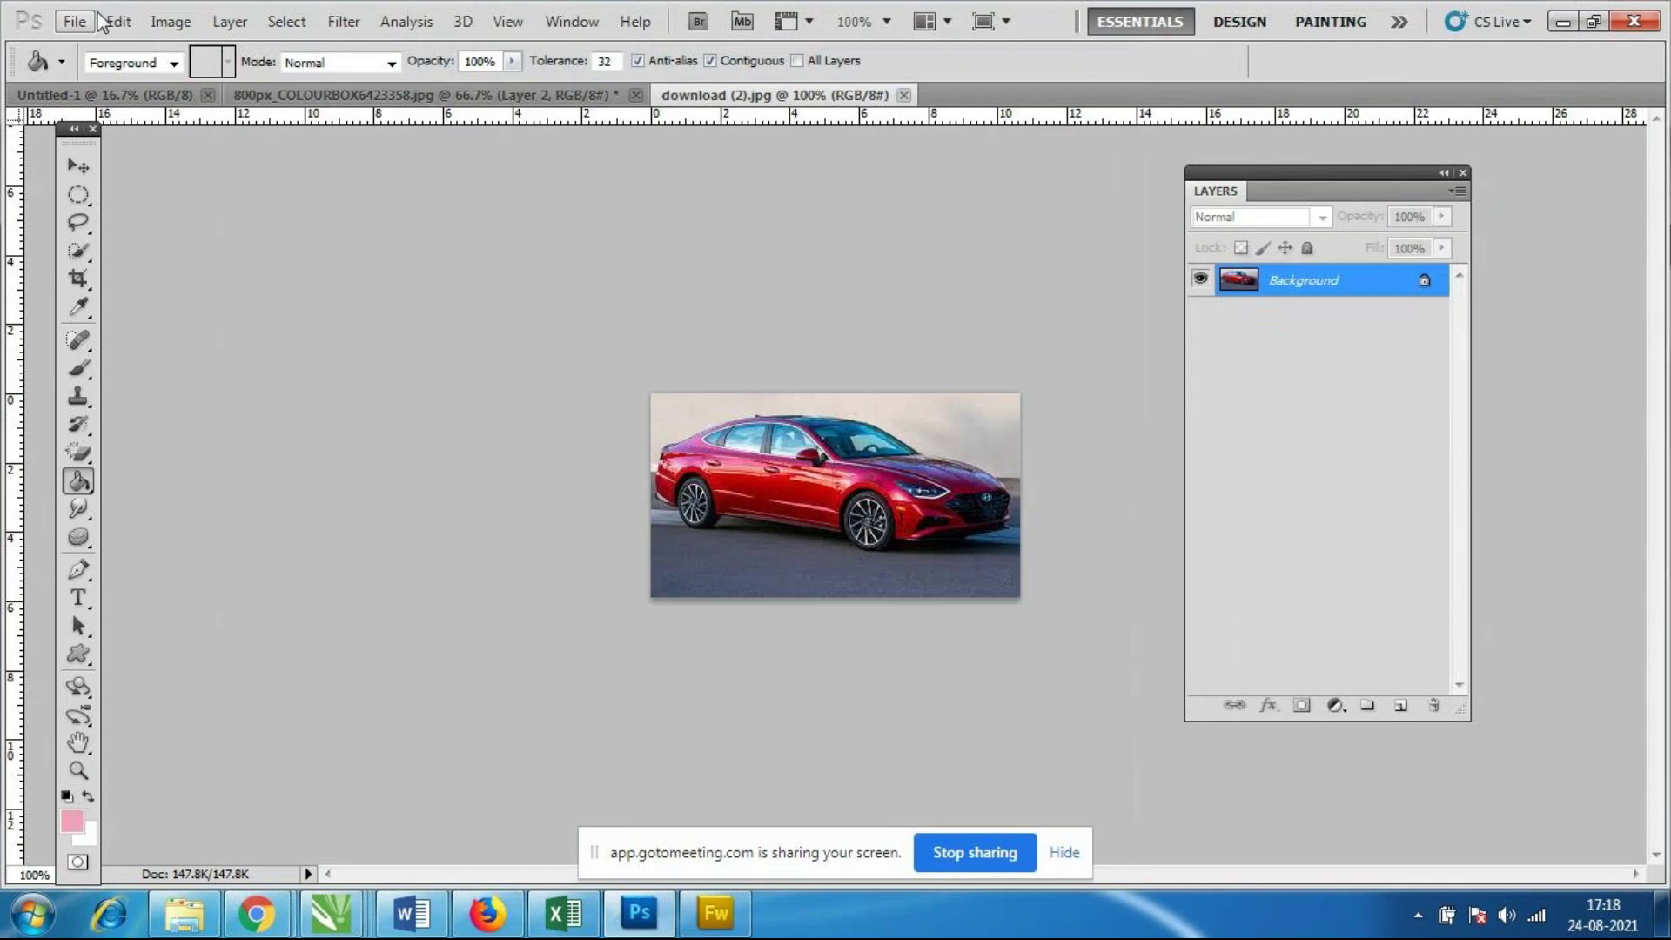
Open the bride photo 1979lg18-n225-a.jpg through File > Open.
left_click(74, 21)
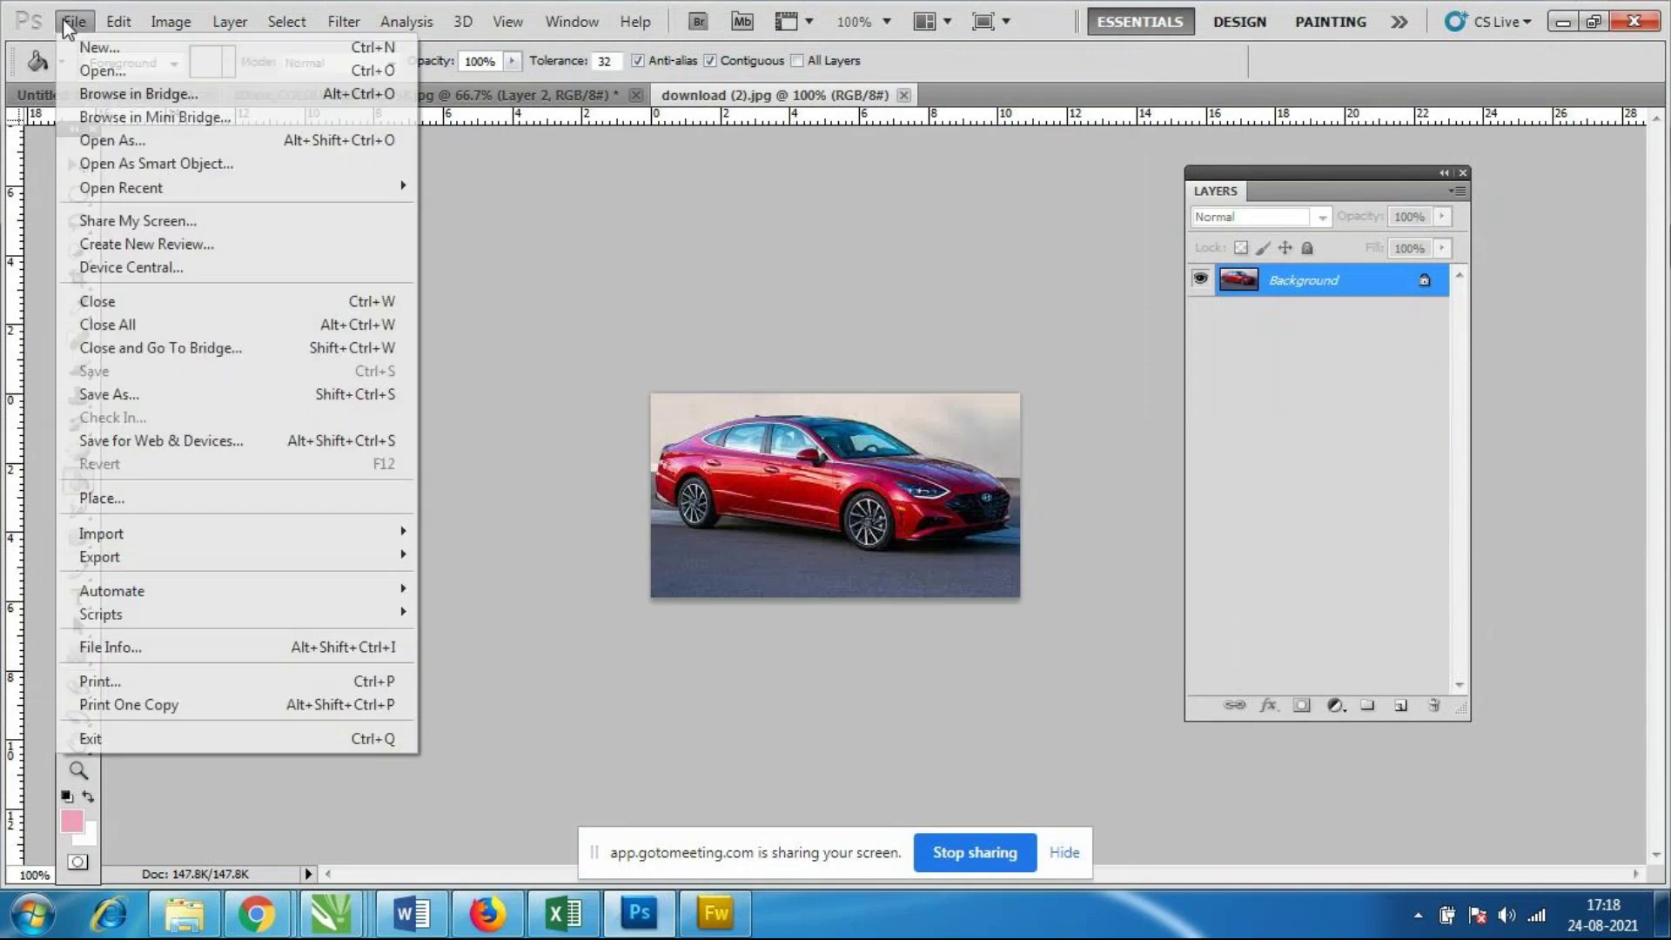
left_click(86, 70)
left_click(815, 373)
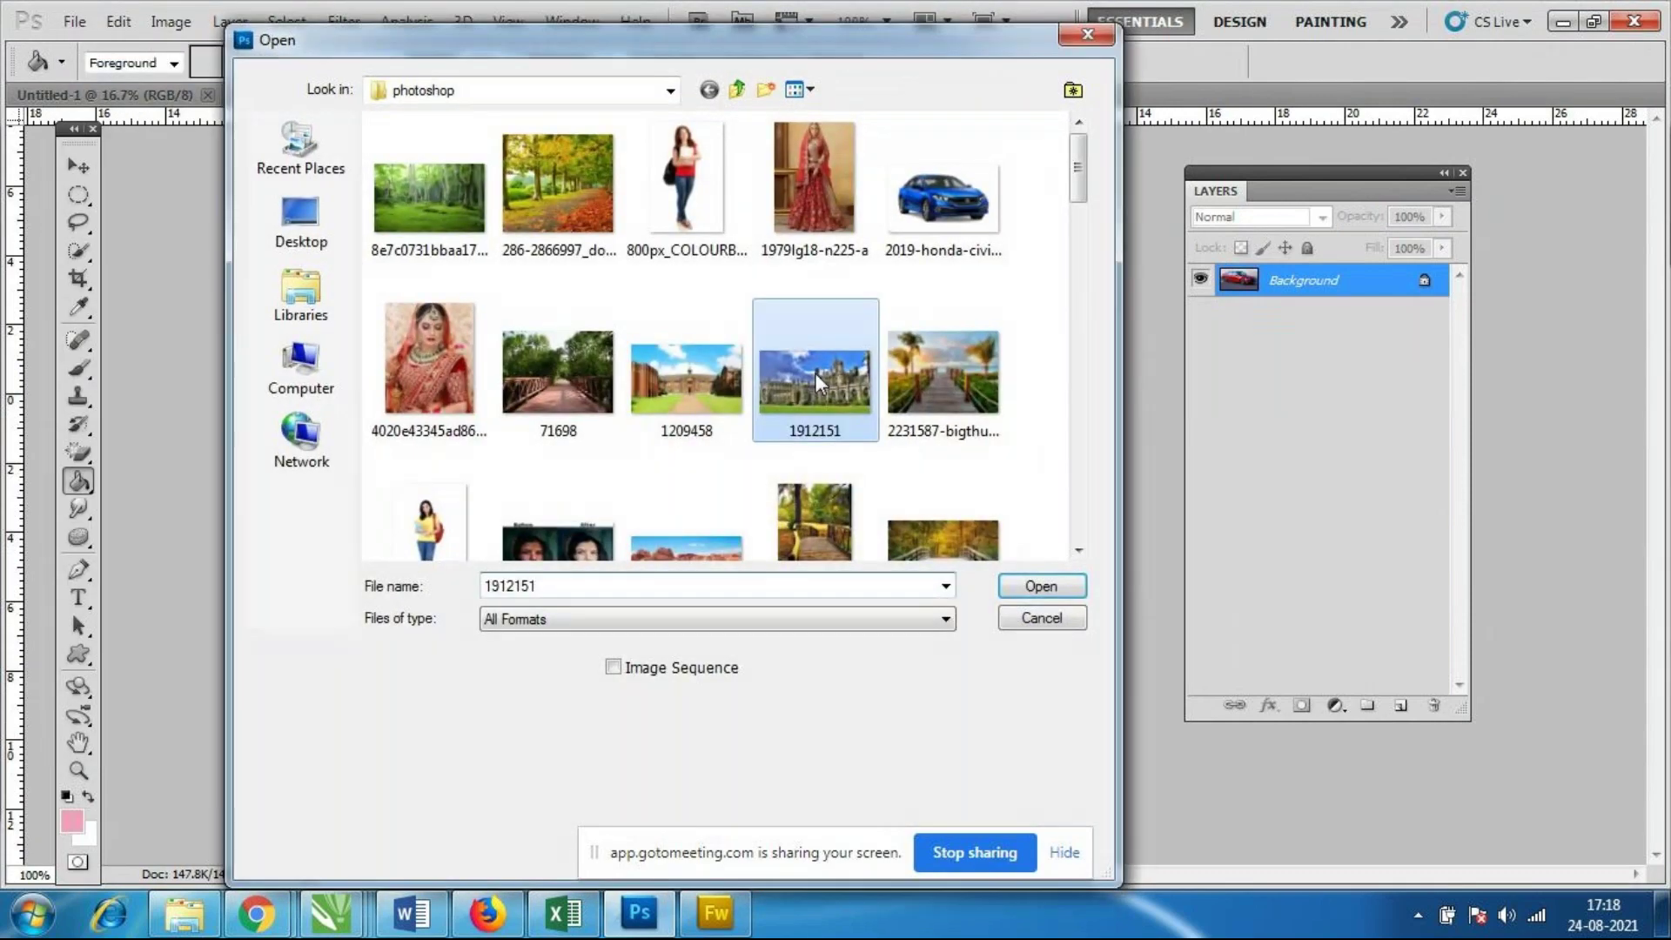
scroll(940, 374, "down", 3)
scroll(940, 374, "down", 1)
scroll(940, 375, "down", 1)
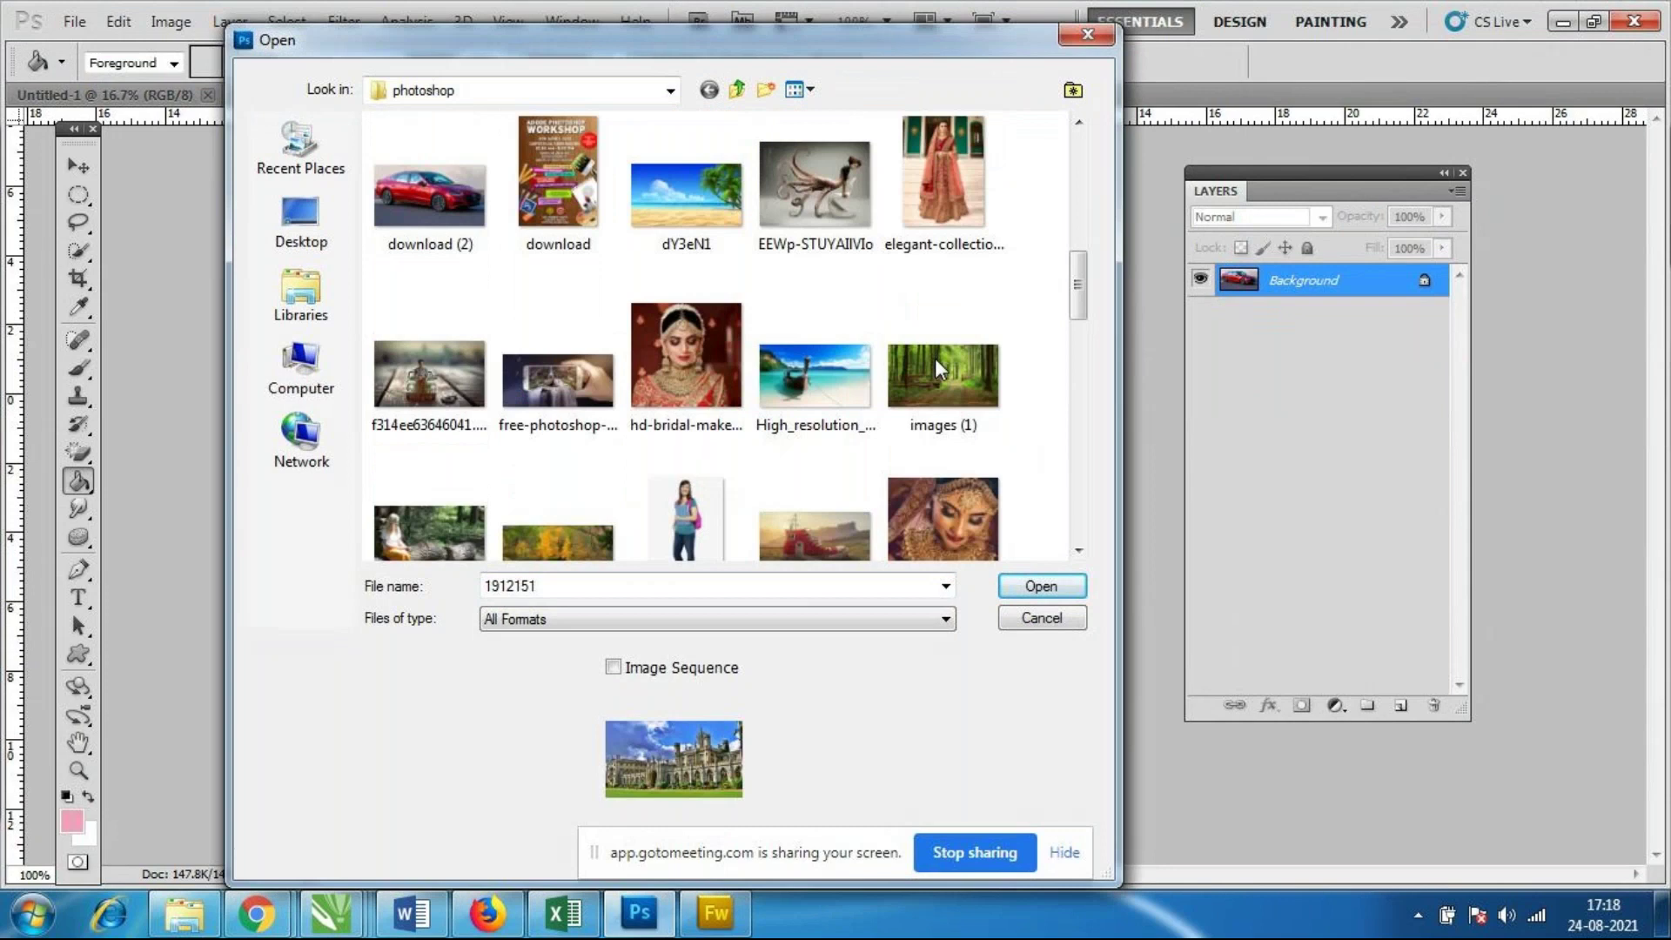
scroll(940, 370, "down", 1)
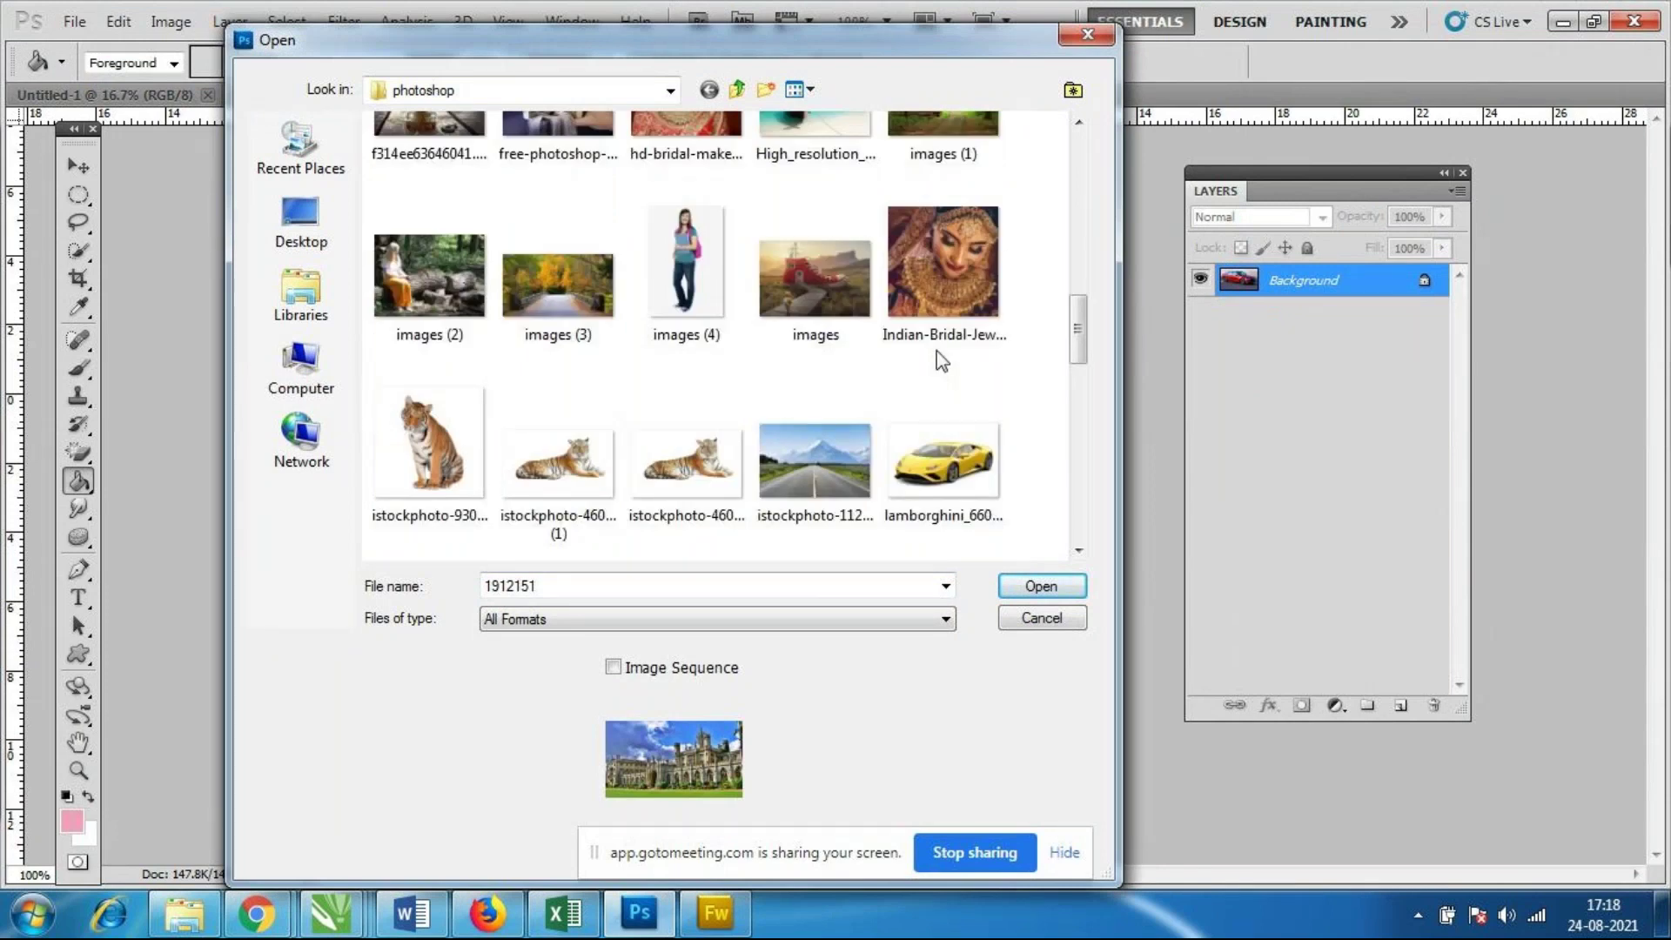
scroll(940, 360, "down", 3)
scroll(941, 361, "down", 3)
scroll(940, 359, "down", 3)
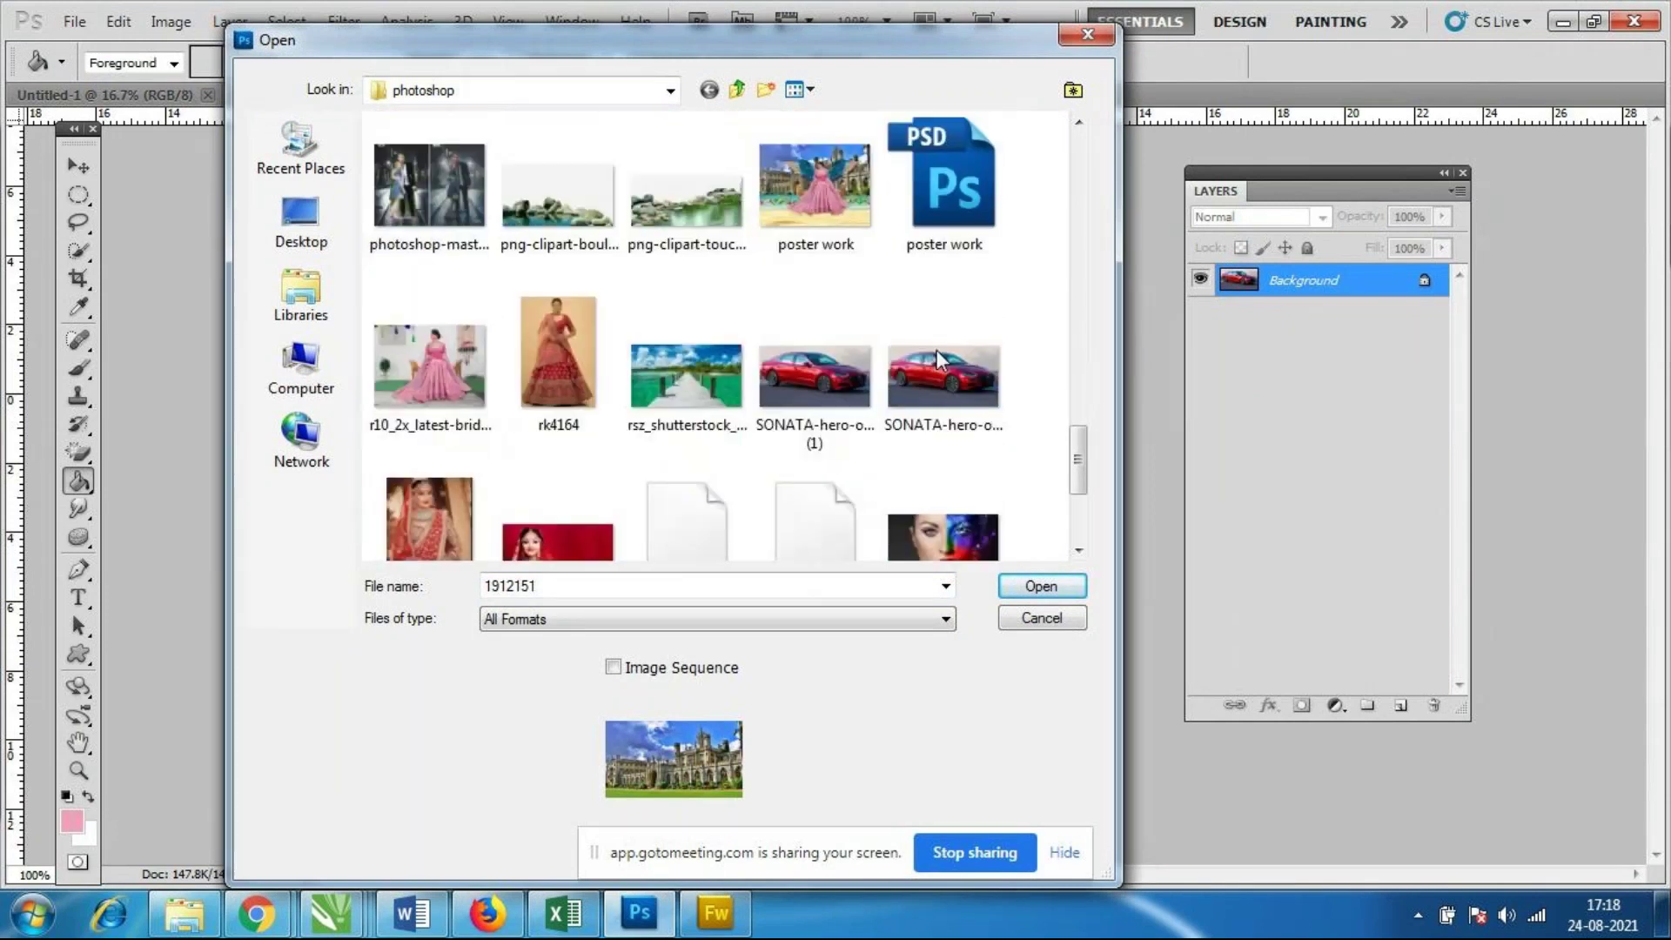
scroll(853, 362, "down", 3)
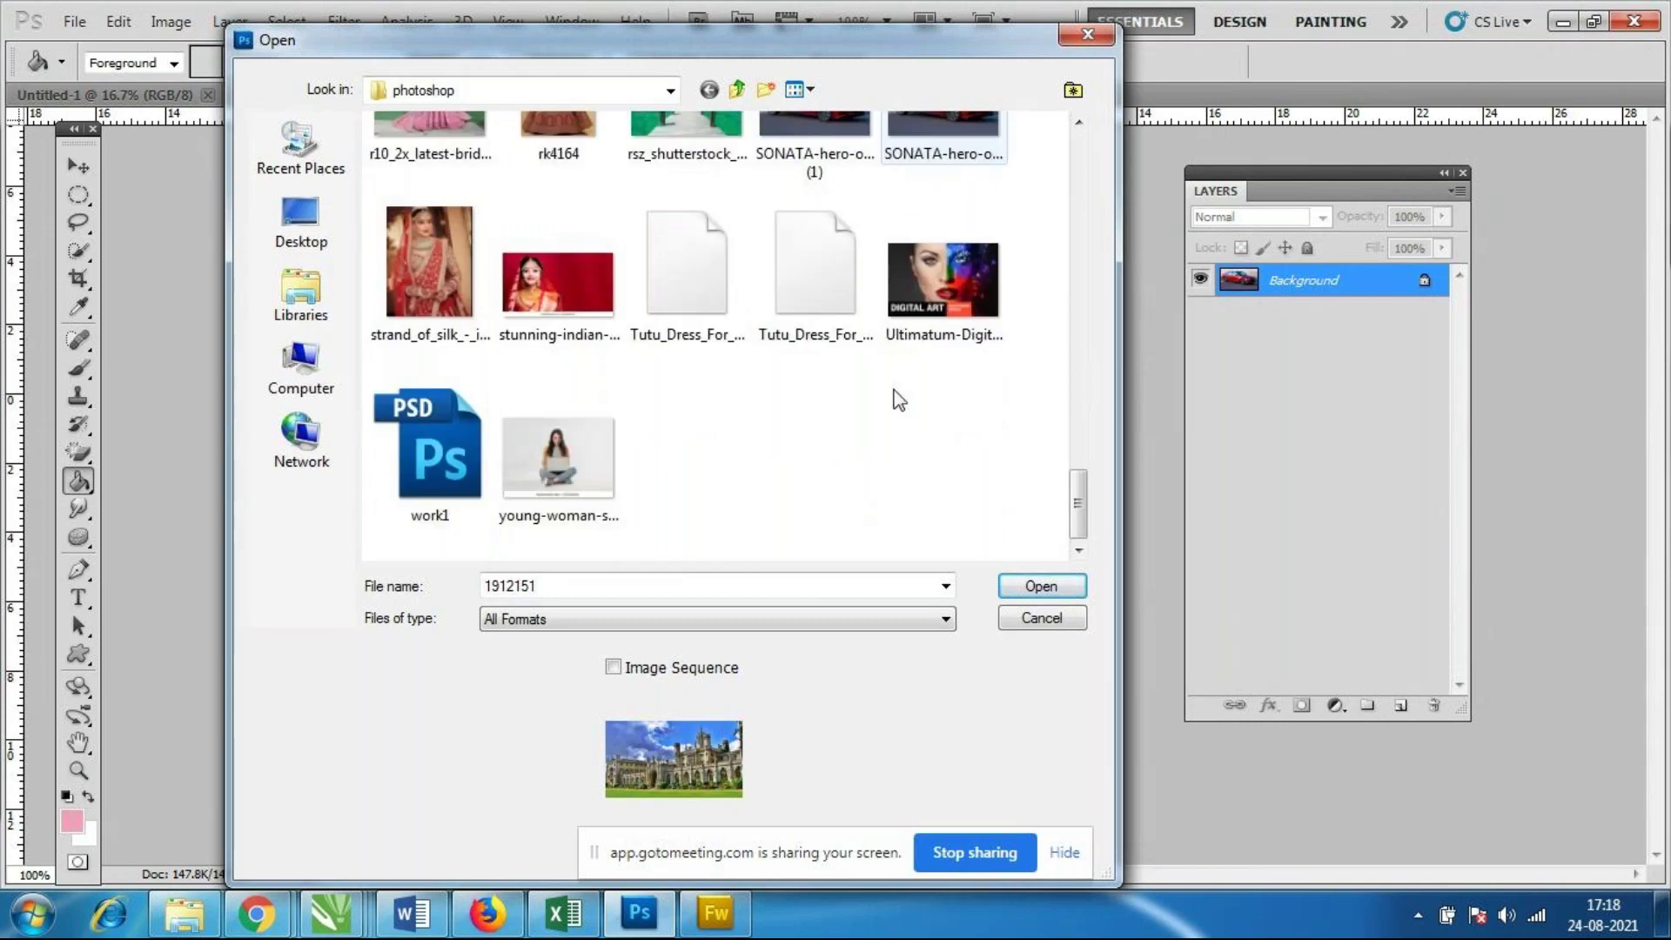
scroll(905, 365, "up", 10)
scroll(879, 369, "up", 3)
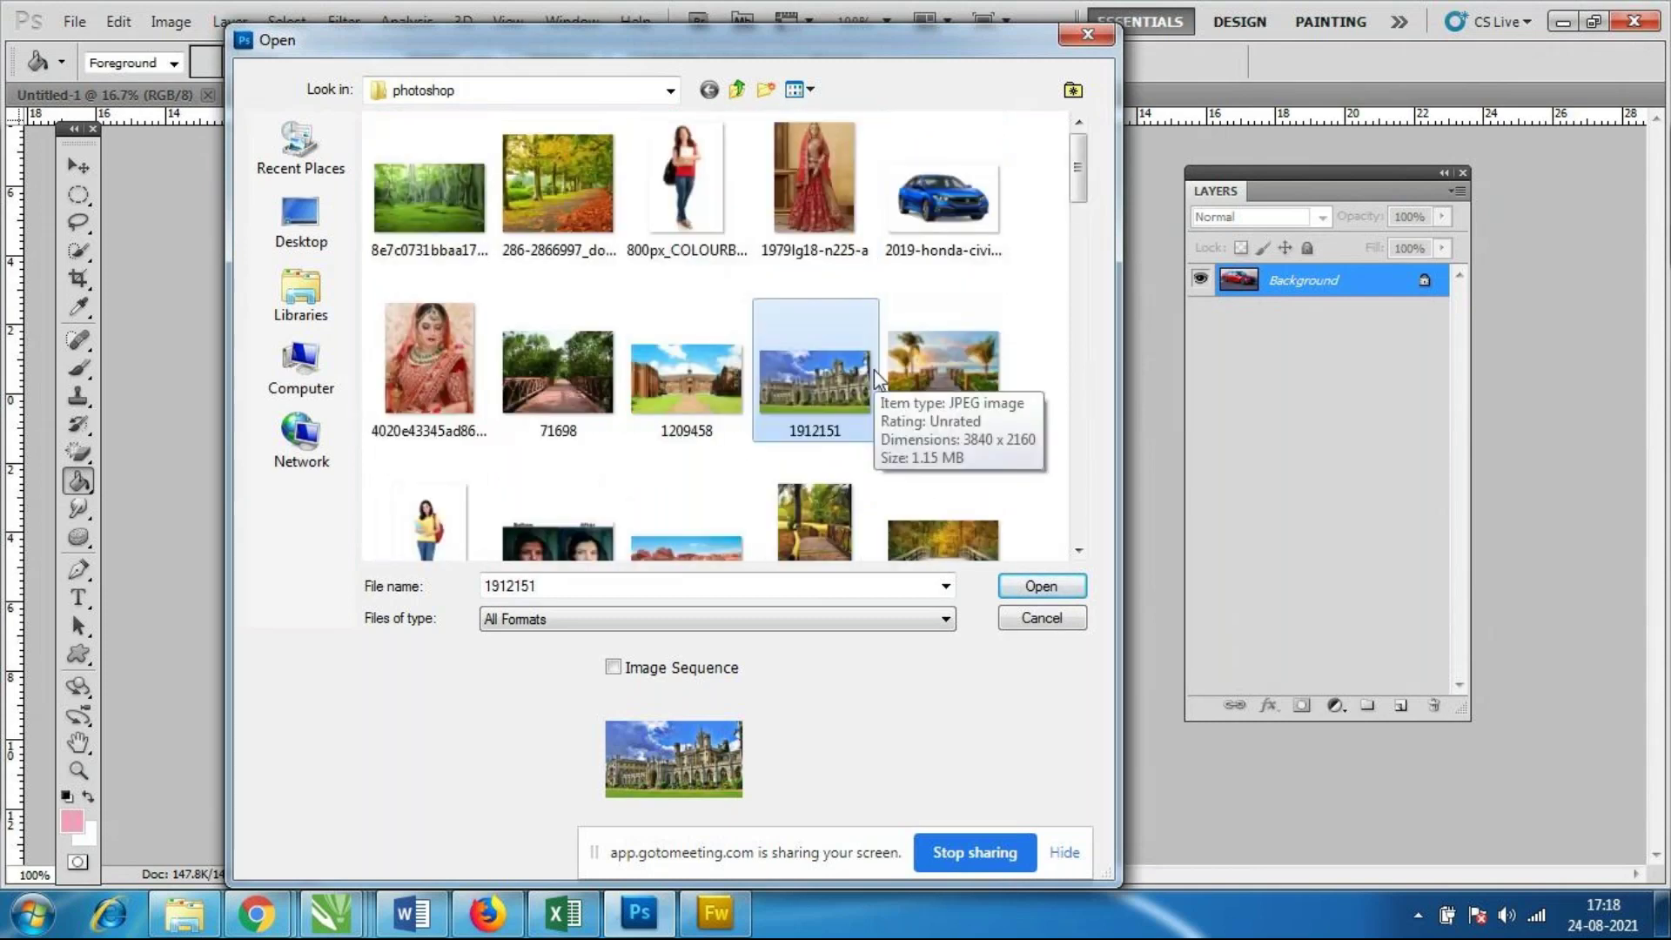
left_click(874, 228)
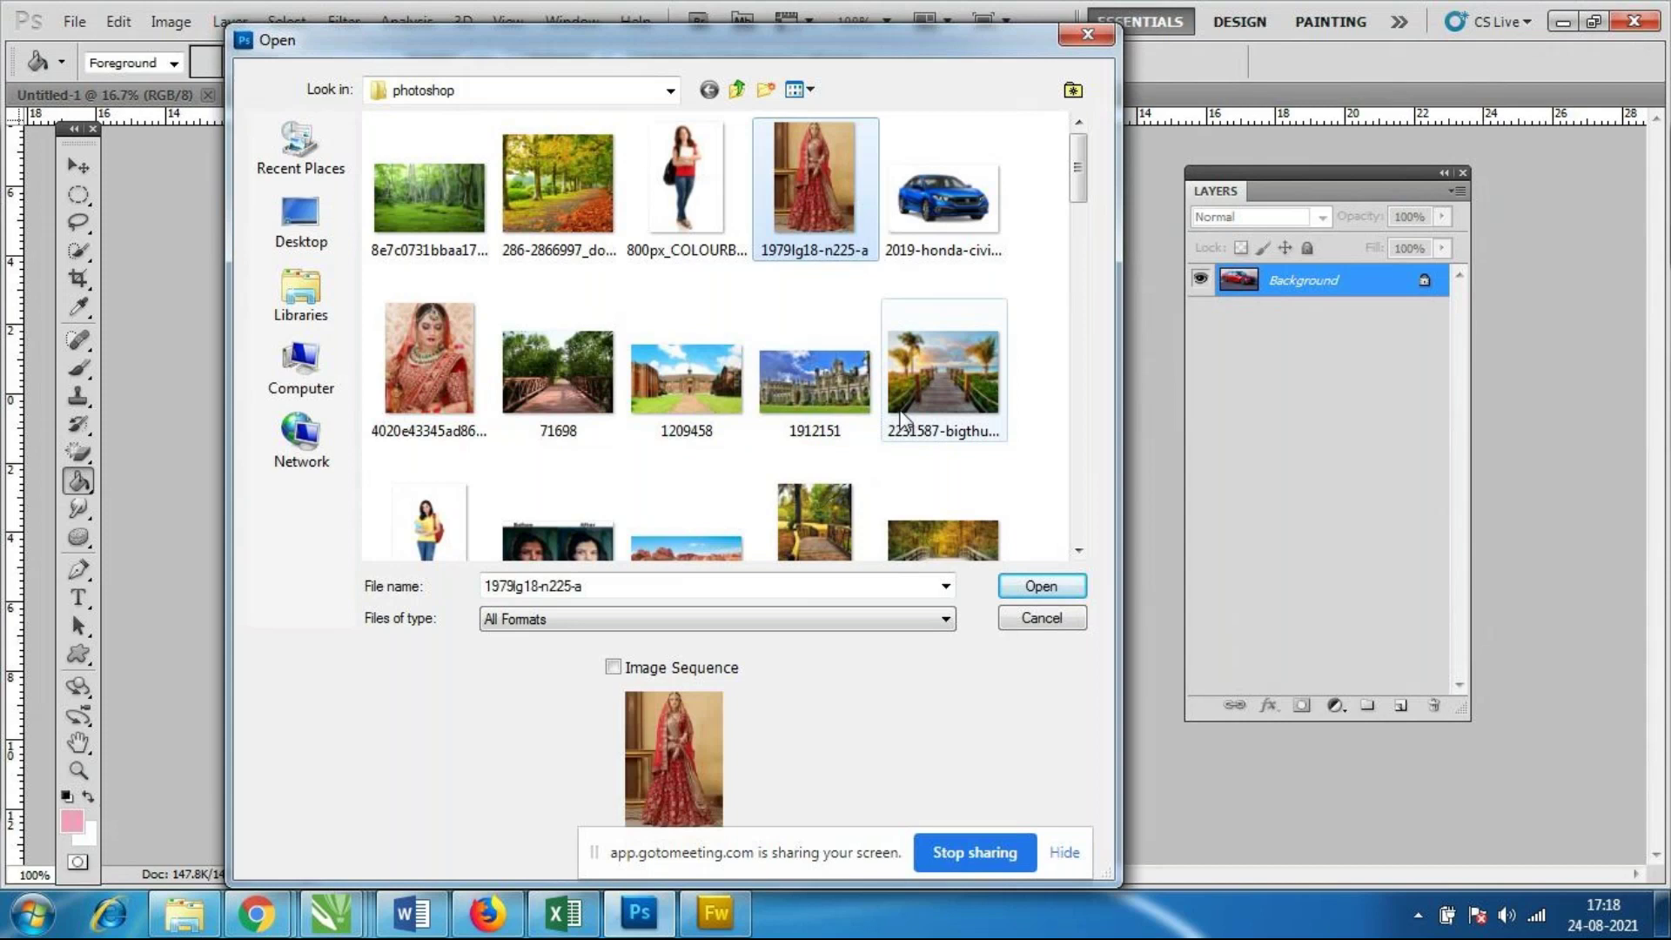
left_click(1040, 581)
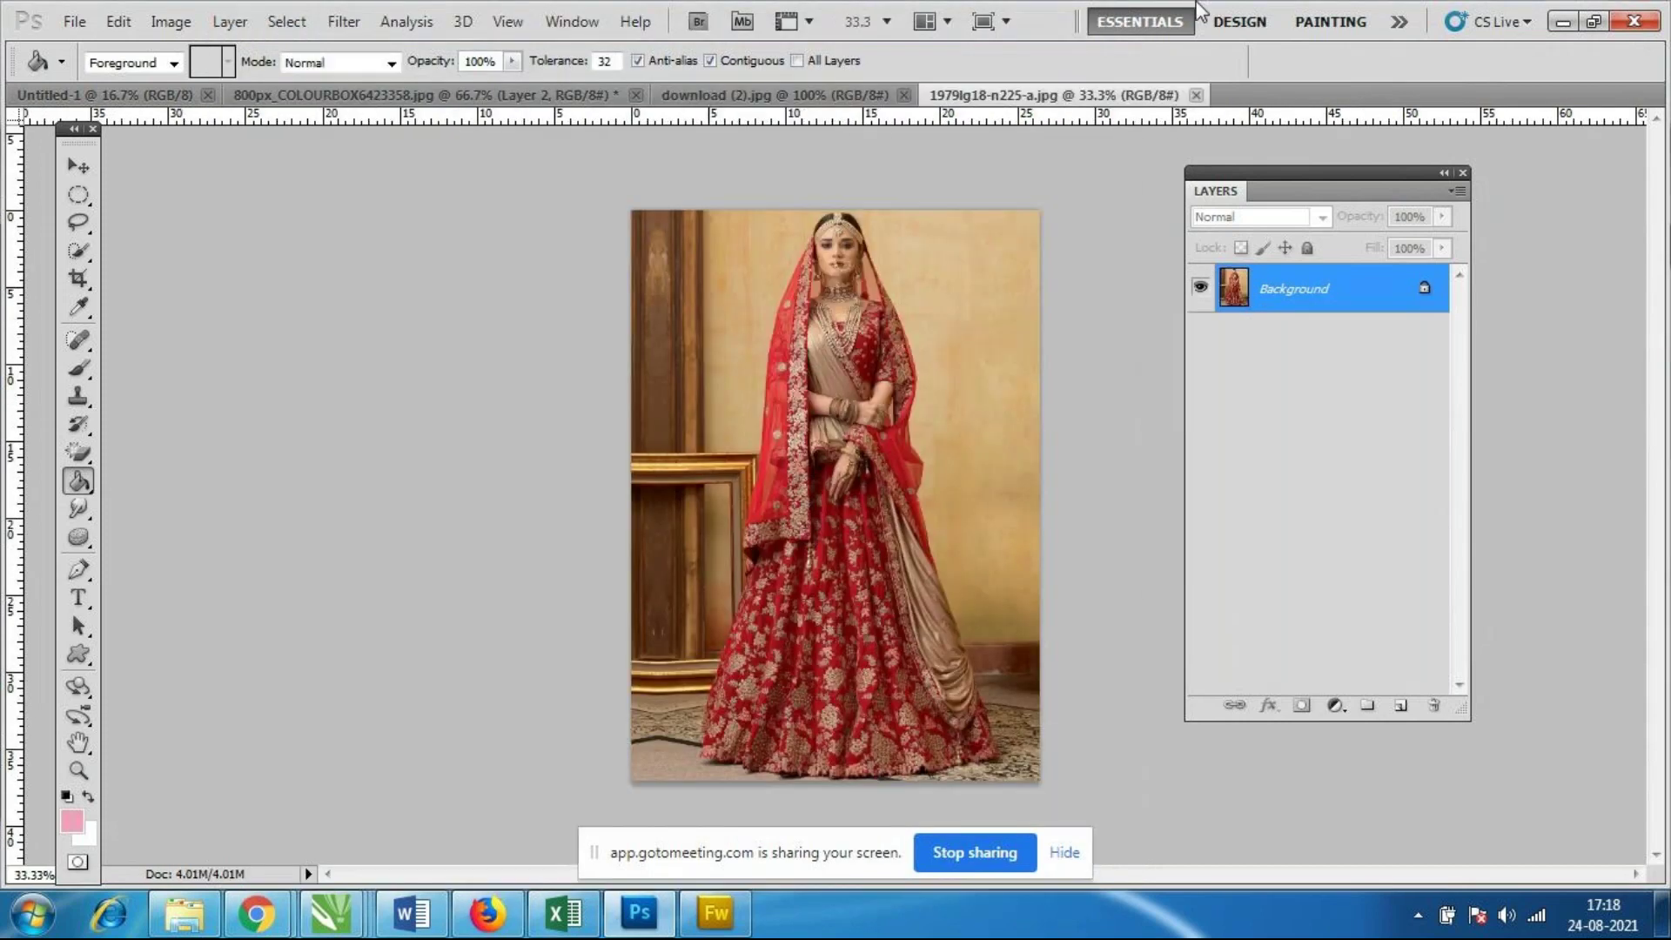
Test Quick Selection on the wooden backdrop, then clear it and start a new selection.
left_click(80, 251)
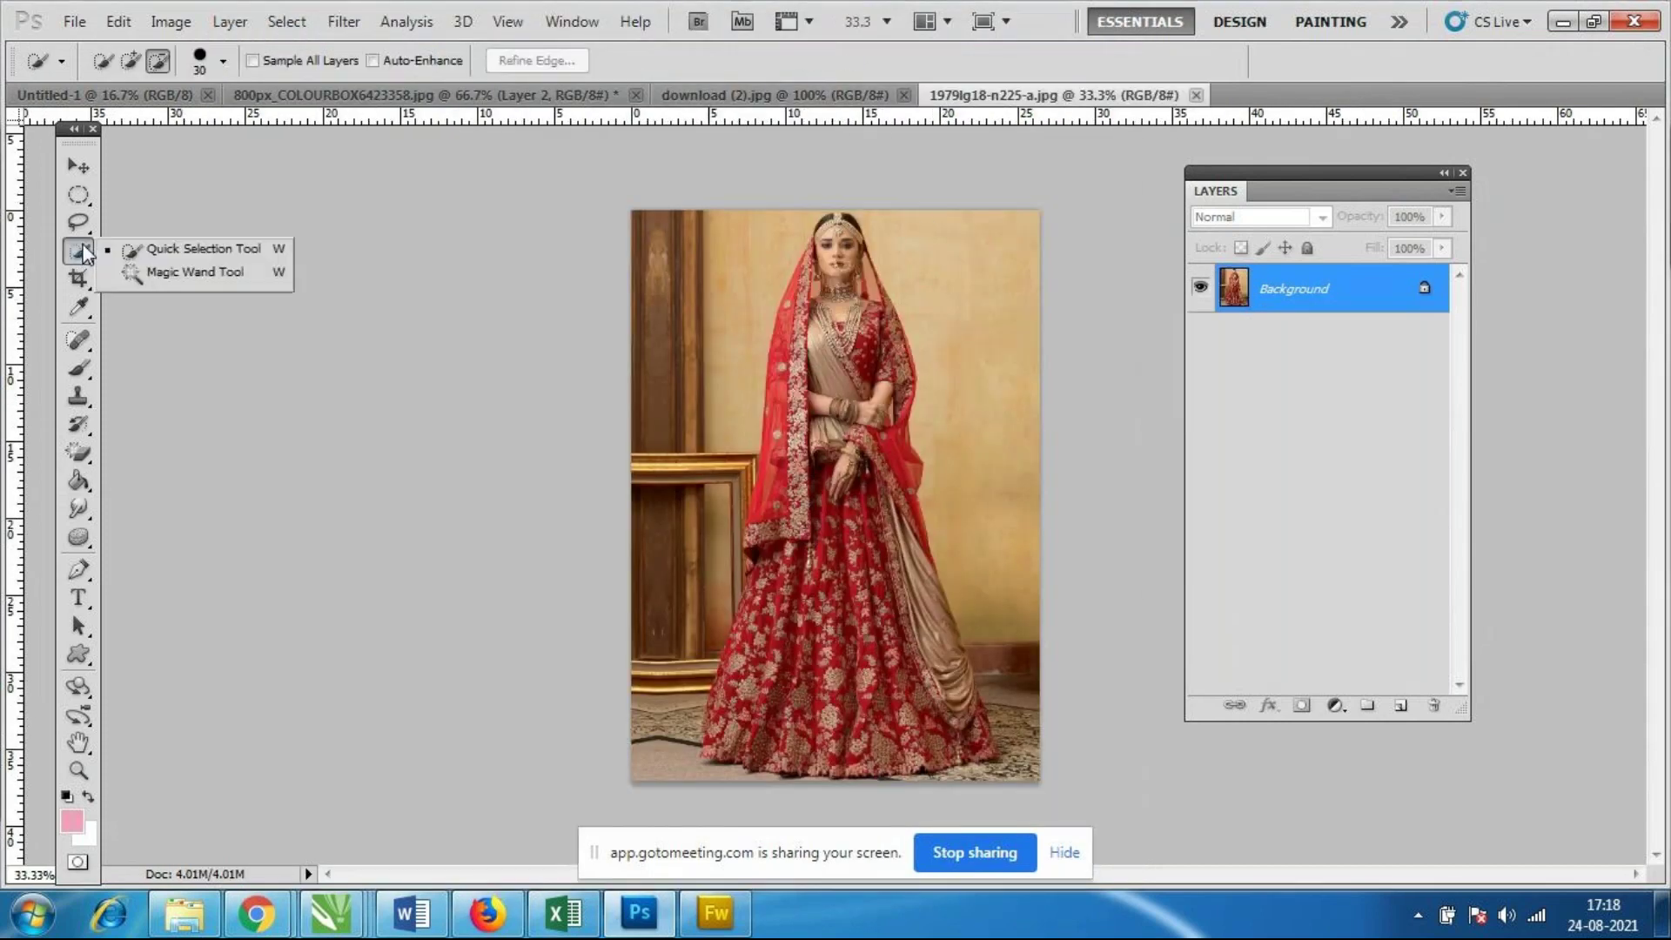
left_click(205, 245)
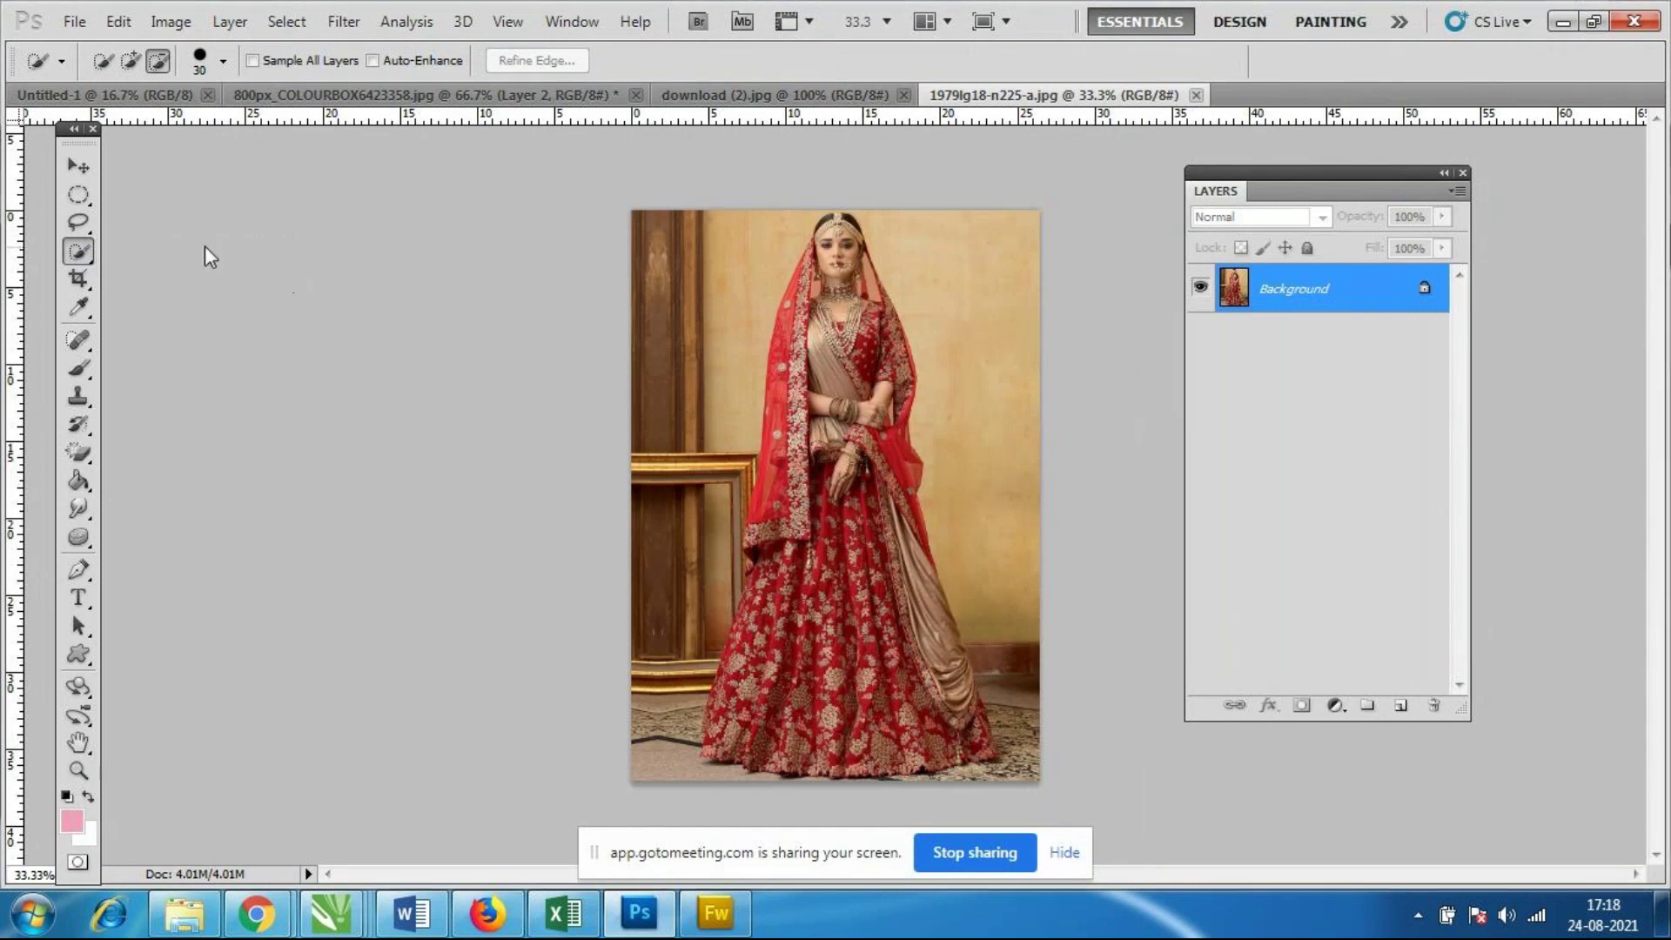
left_click(693, 321)
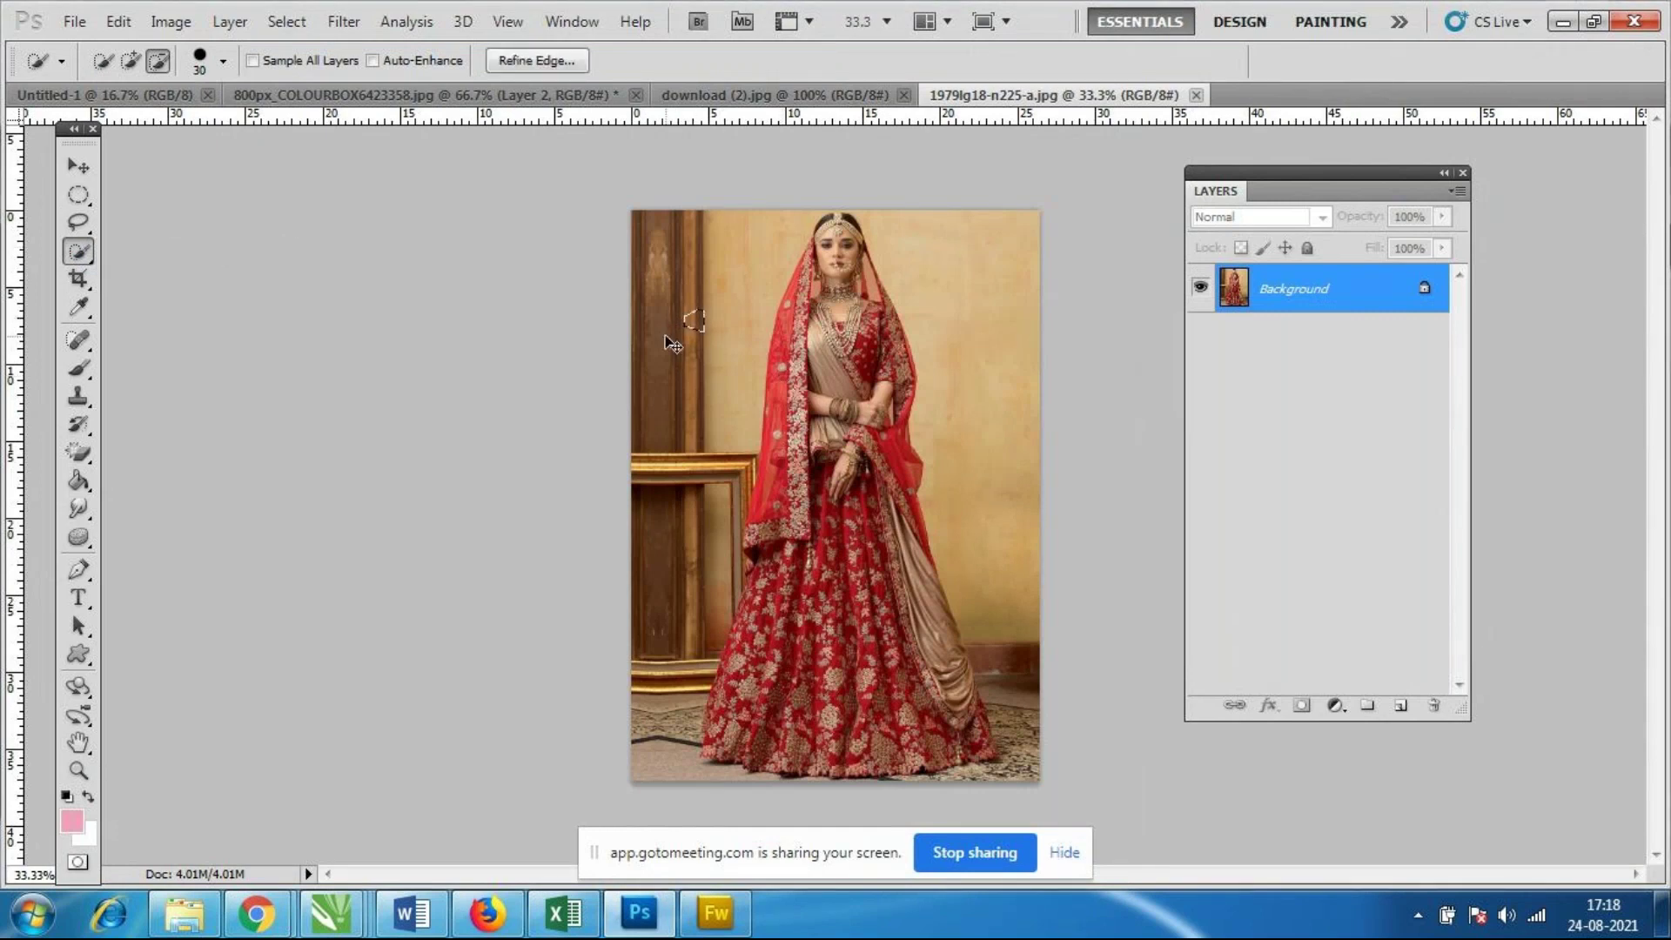
key("ctrl+d")
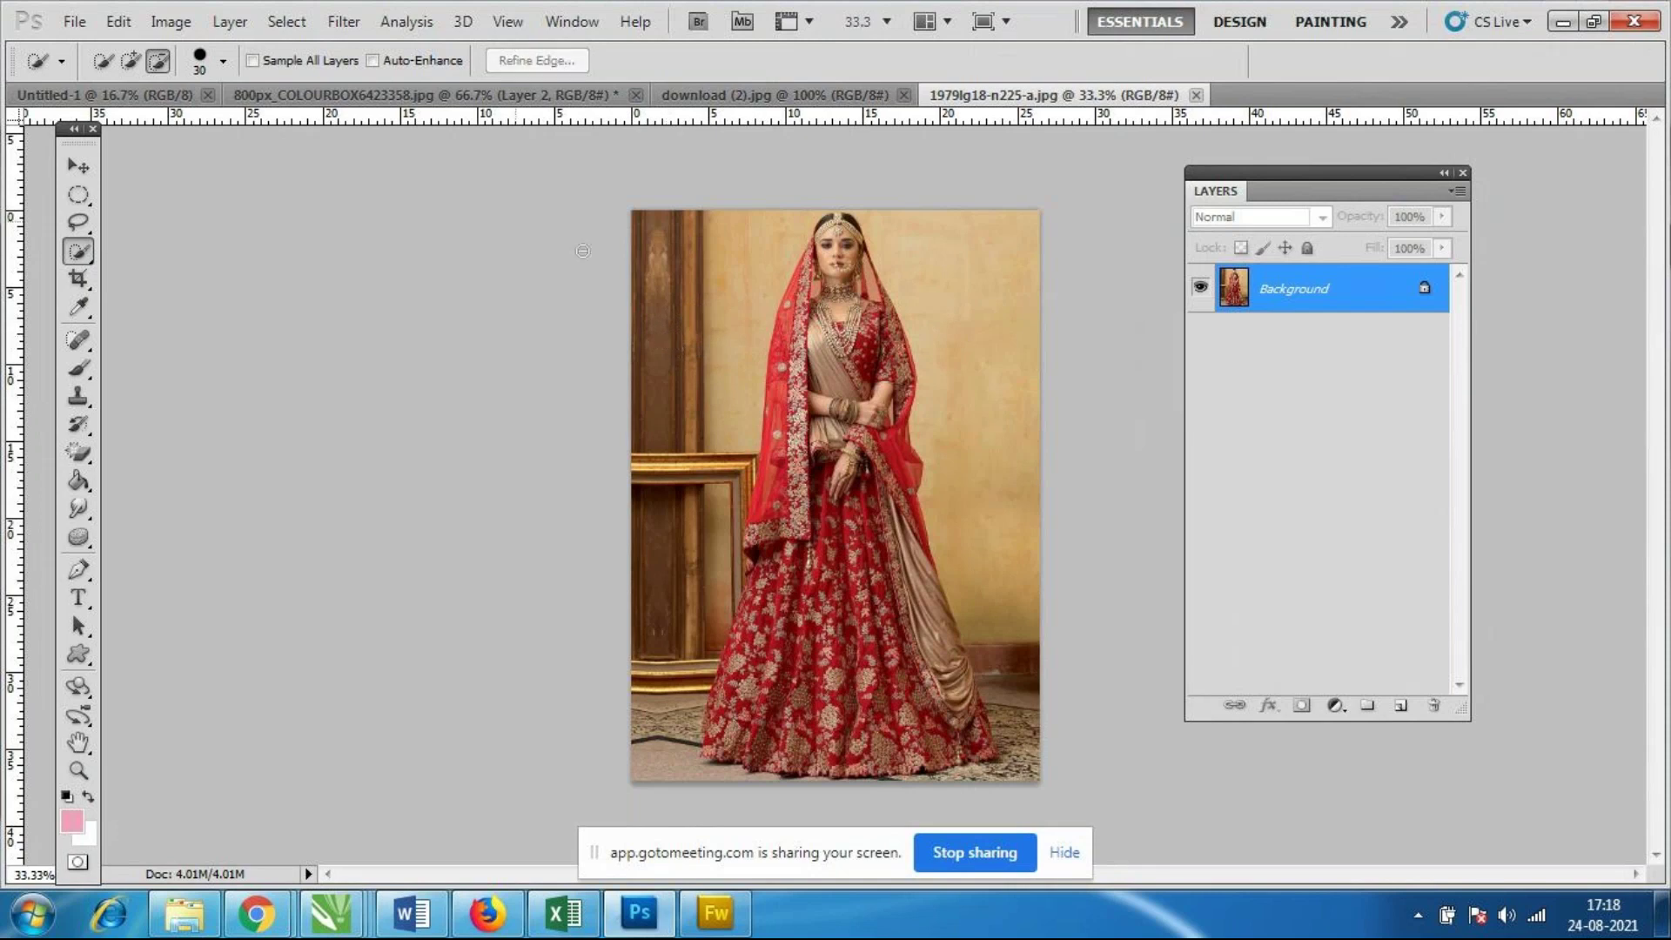
left_click(105, 61)
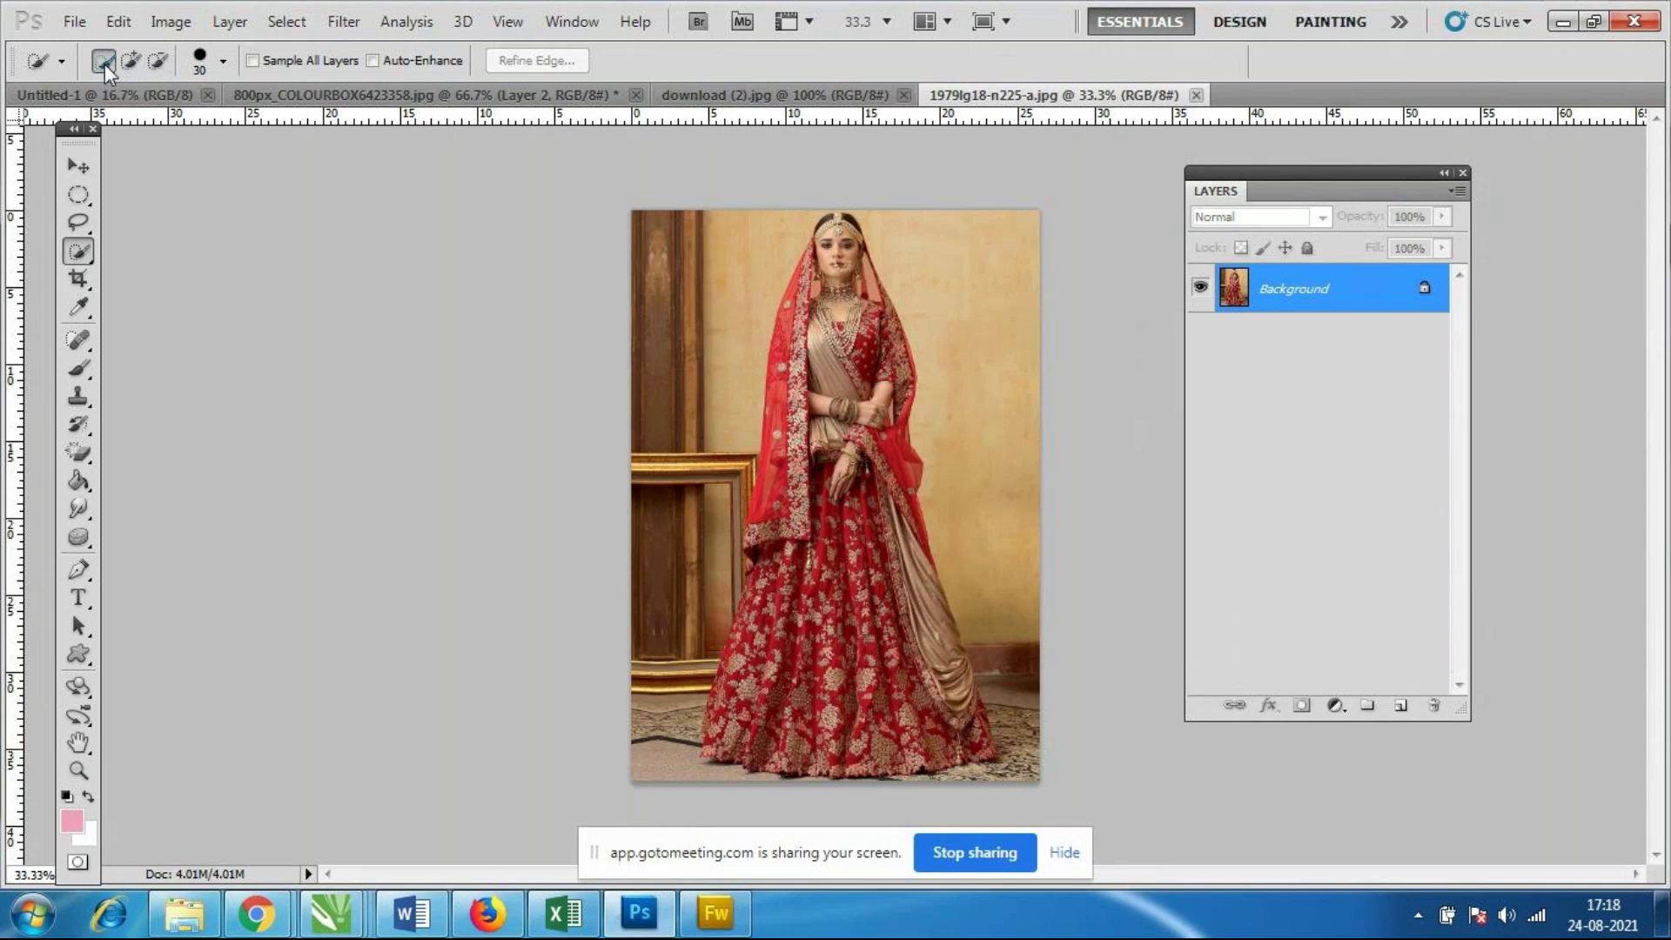
right_click(78, 251)
left_click(228, 252)
Set the Quick Selection brush to 145 px and select the left wooden column.
left_click(223, 65)
left_click_drag(131, 124, 263, 124)
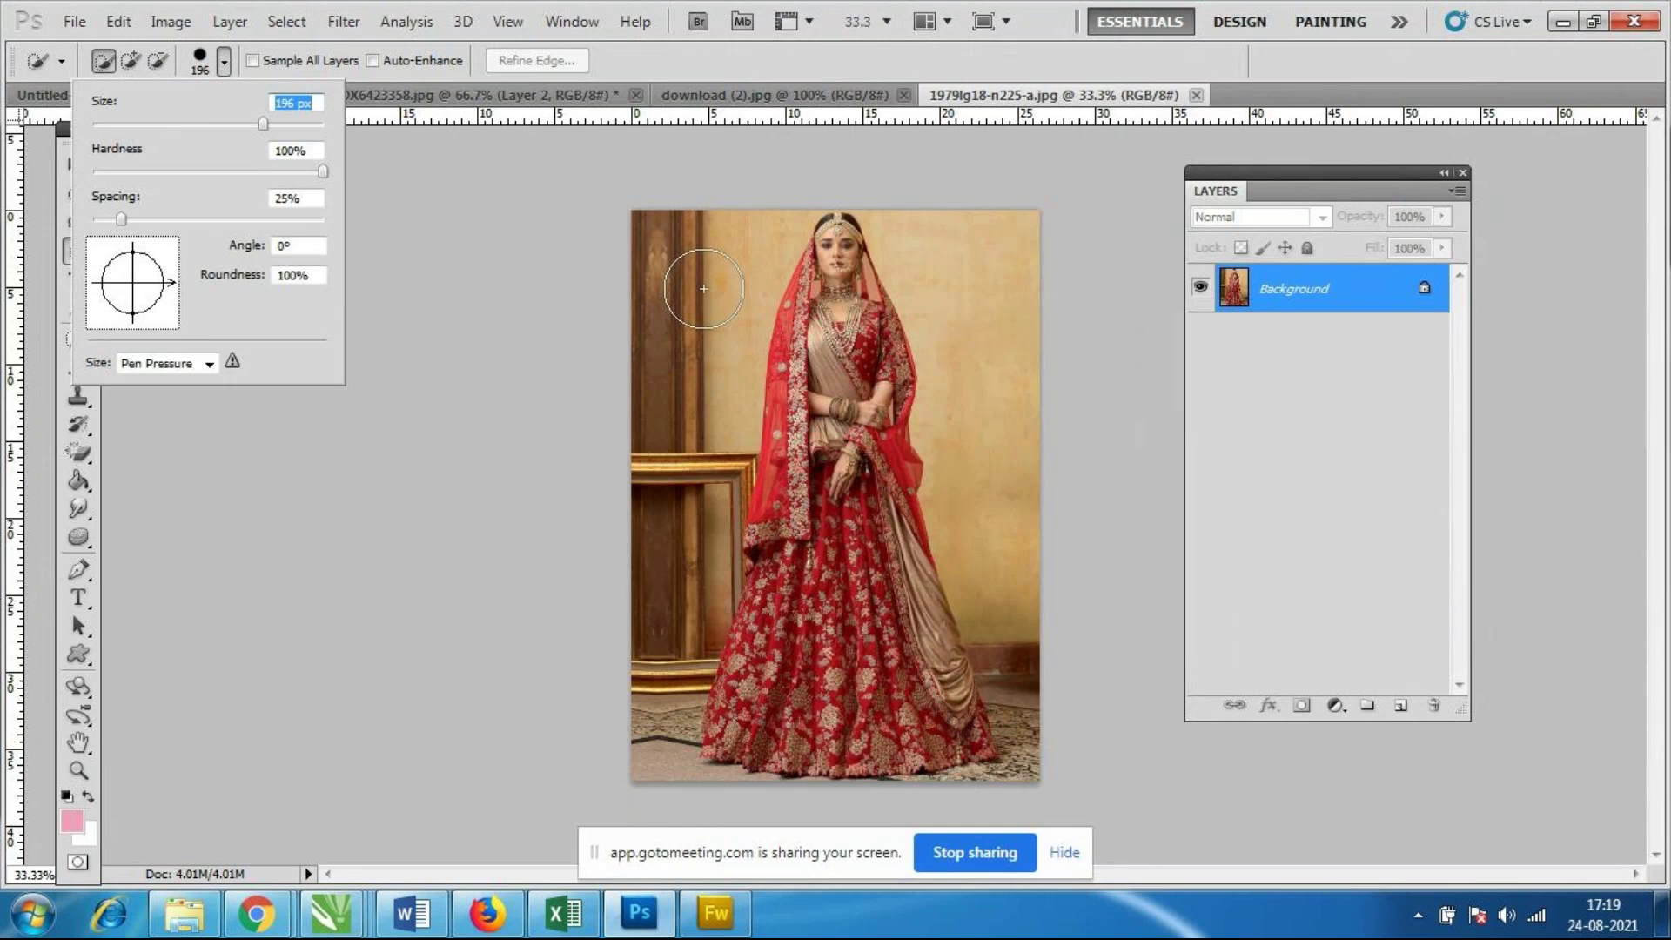
left_click_drag(263, 124, 152, 127)
left_click(226, 125)
left_click_drag(227, 124, 233, 124)
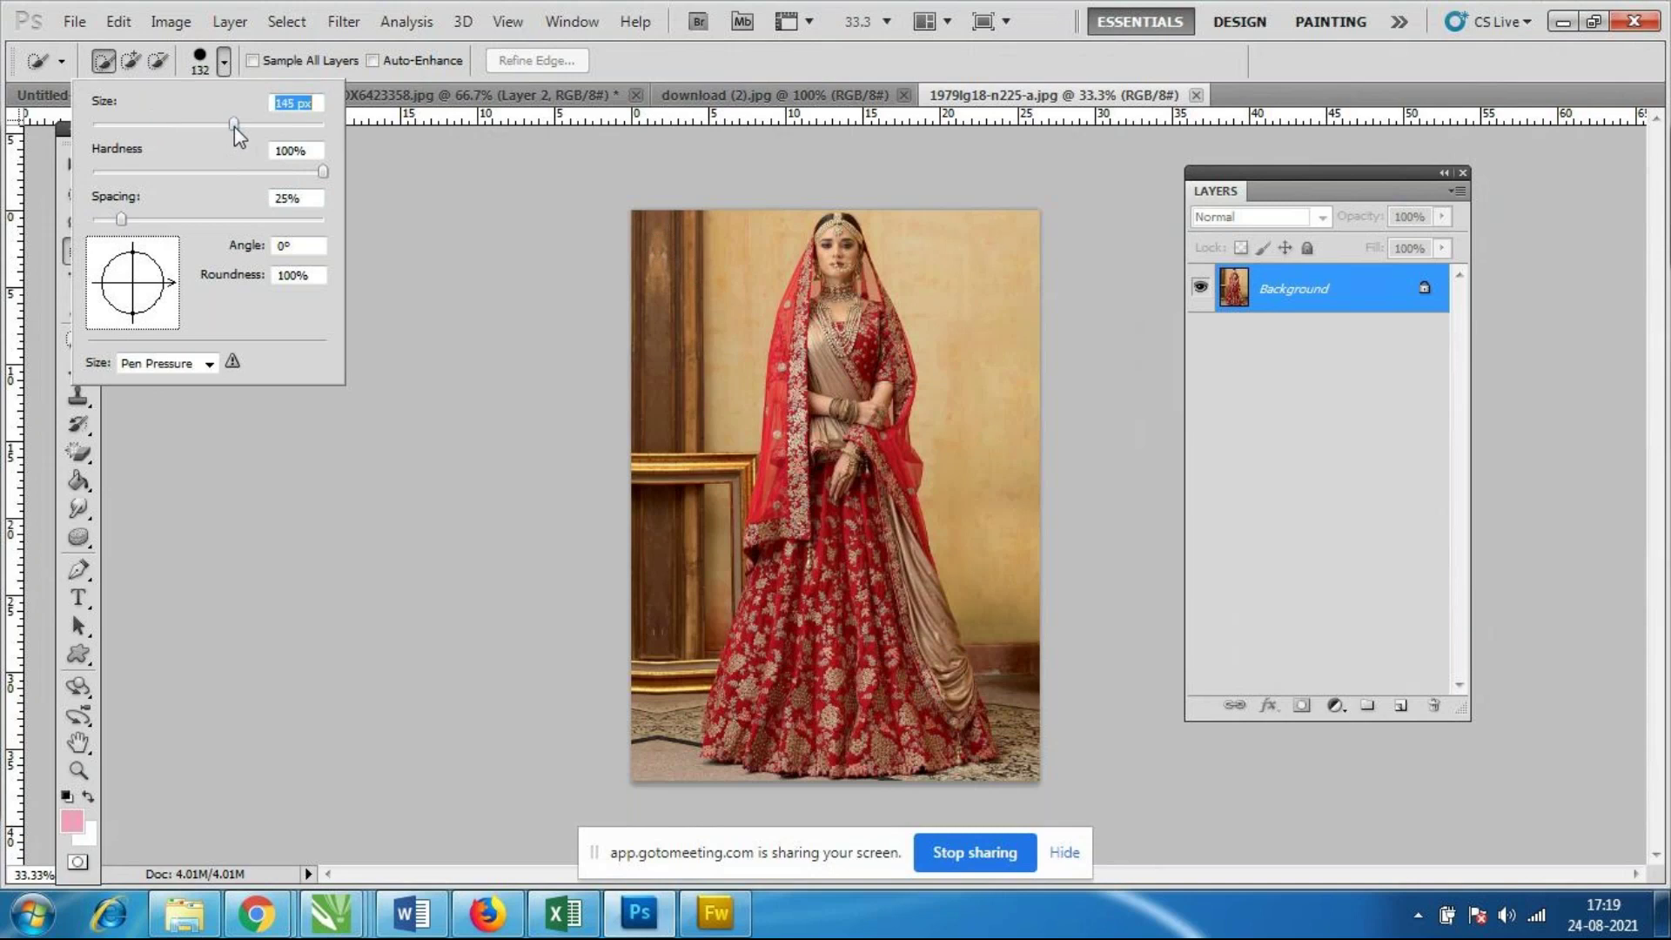
left_click(666, 23)
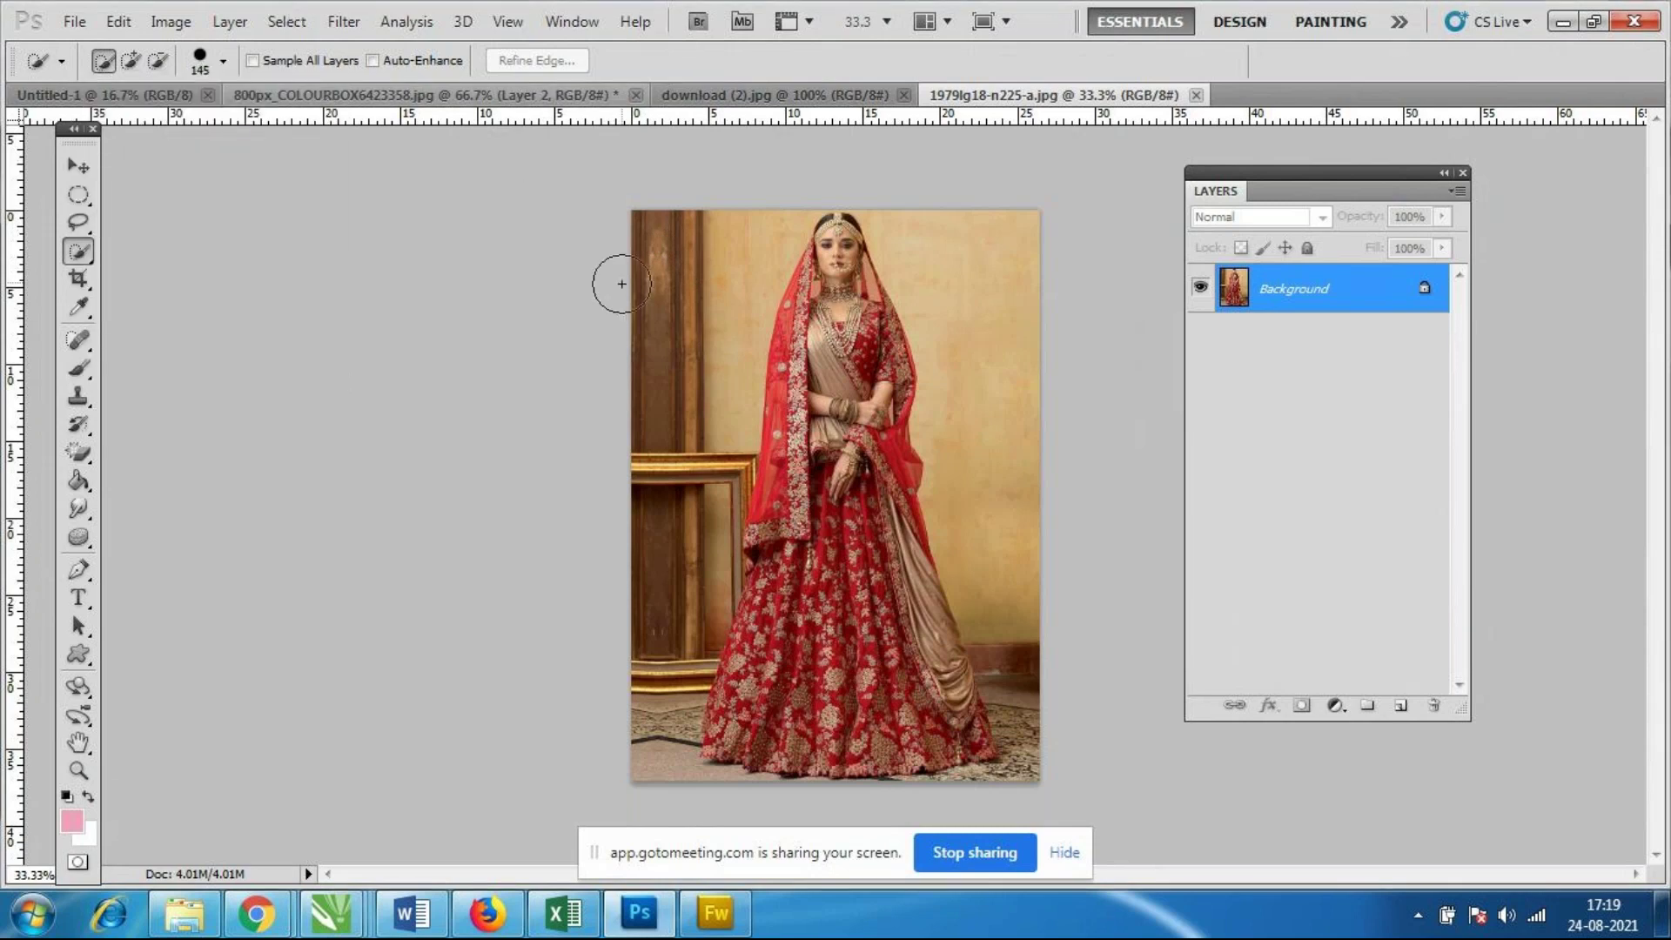
left_click(662, 269)
Paint the walls on both sides of the bride and the floor into the selection.
left_click_drag(745, 323, 757, 383)
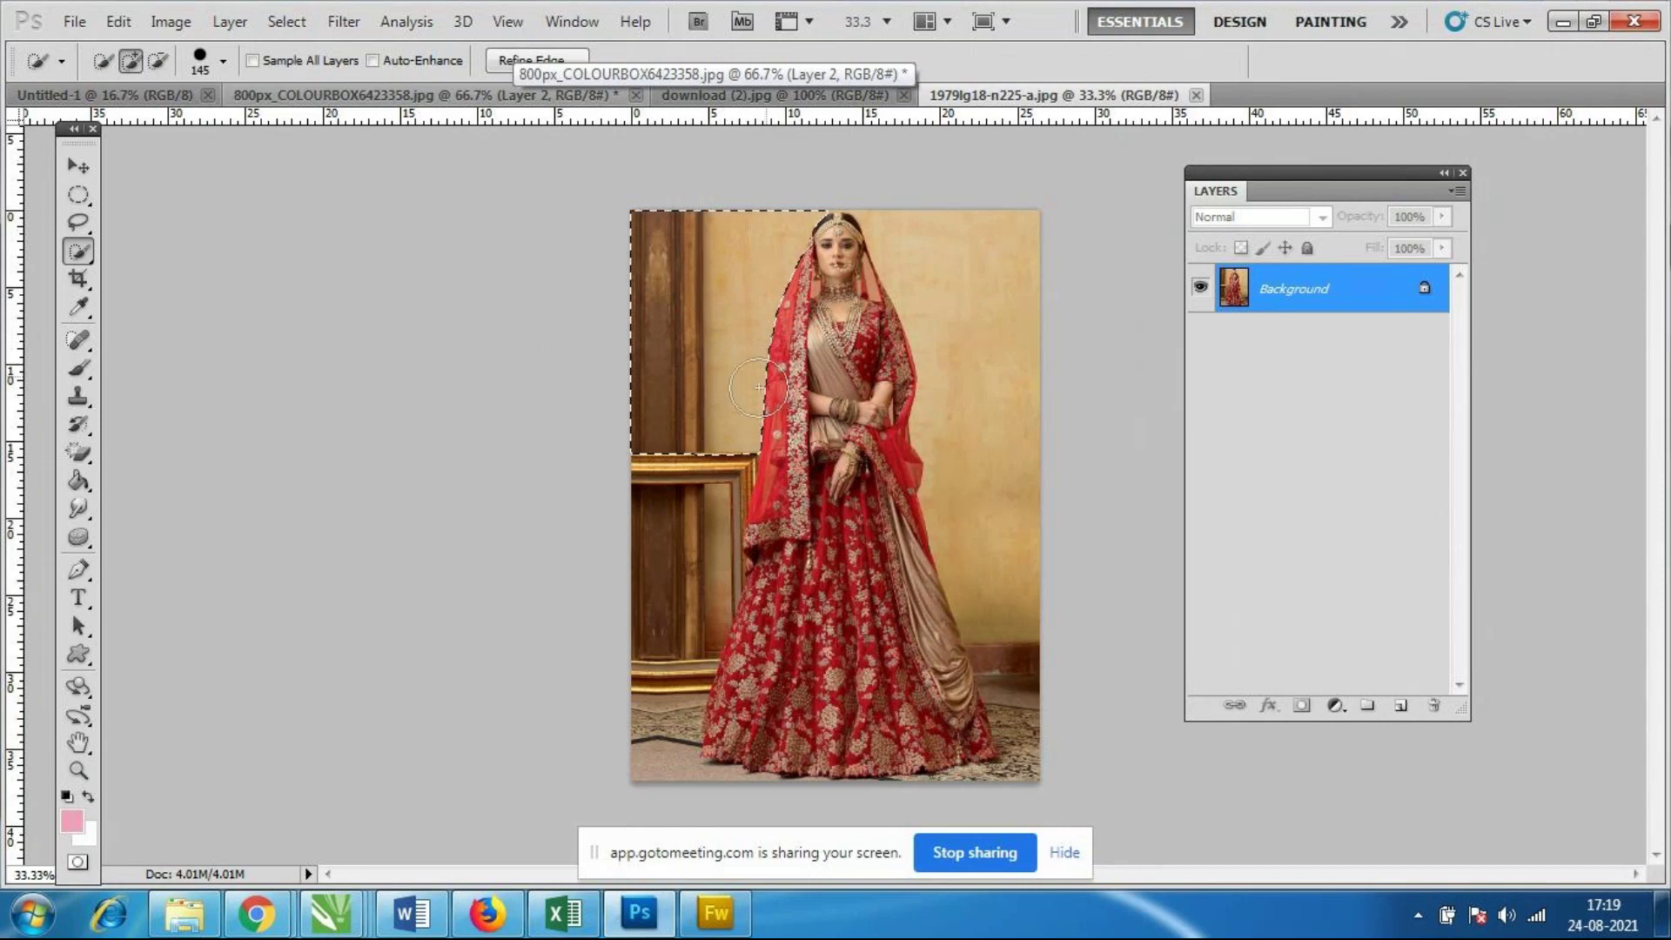
mouse_move(948, 400)
left_mouse_down()
mouse_move(962, 291)
mouse_move(992, 332)
mouse_move(890, 249)
left_mouse_up()
left_click(1011, 698)
mouse_move(1053, 779)
left_mouse_down()
mouse_move(665, 775)
mouse_move(694, 394)
left_mouse_up()
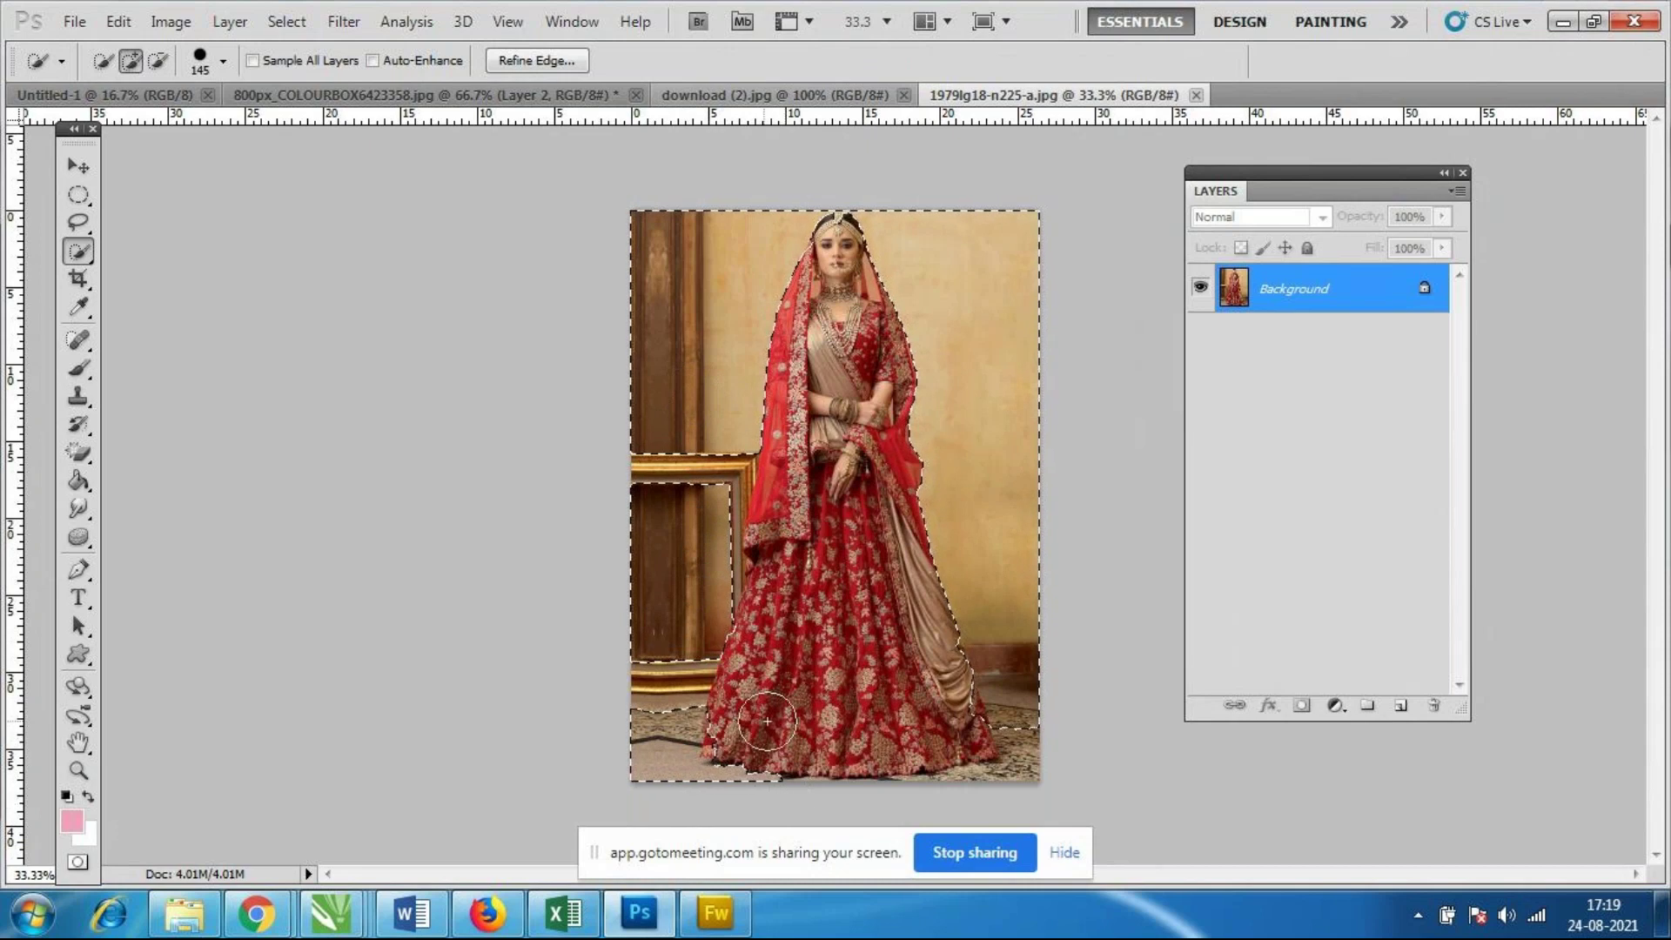
Zoom the photo in to 66.7%.
key("z")
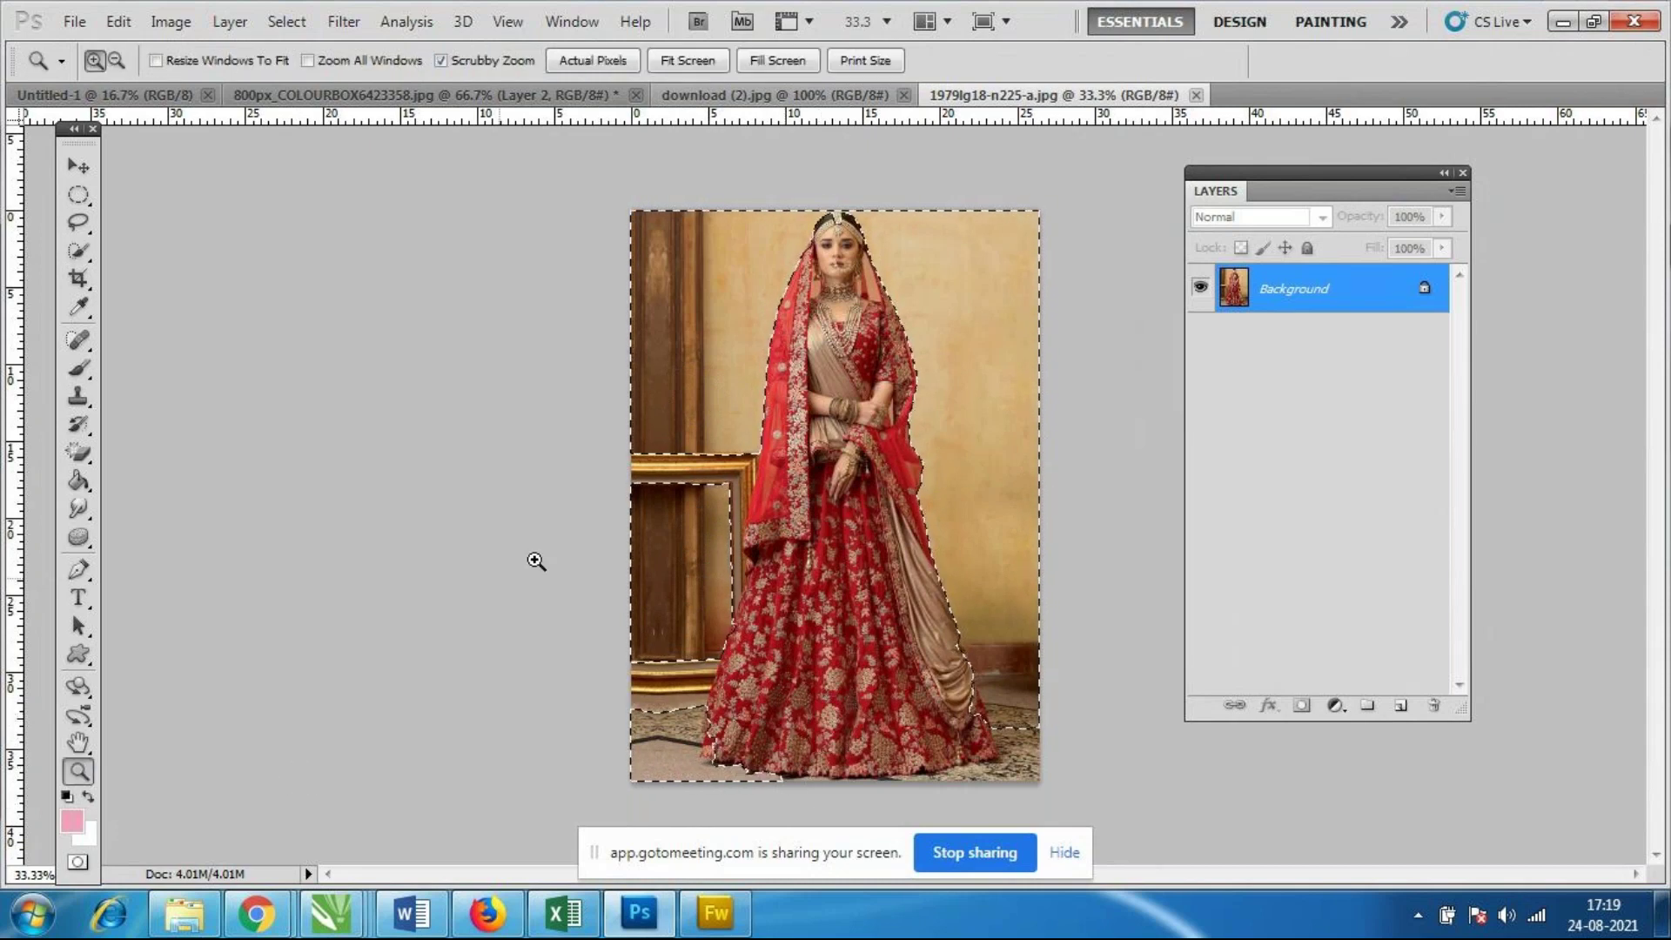
left_click(714, 487)
left_click(609, 377)
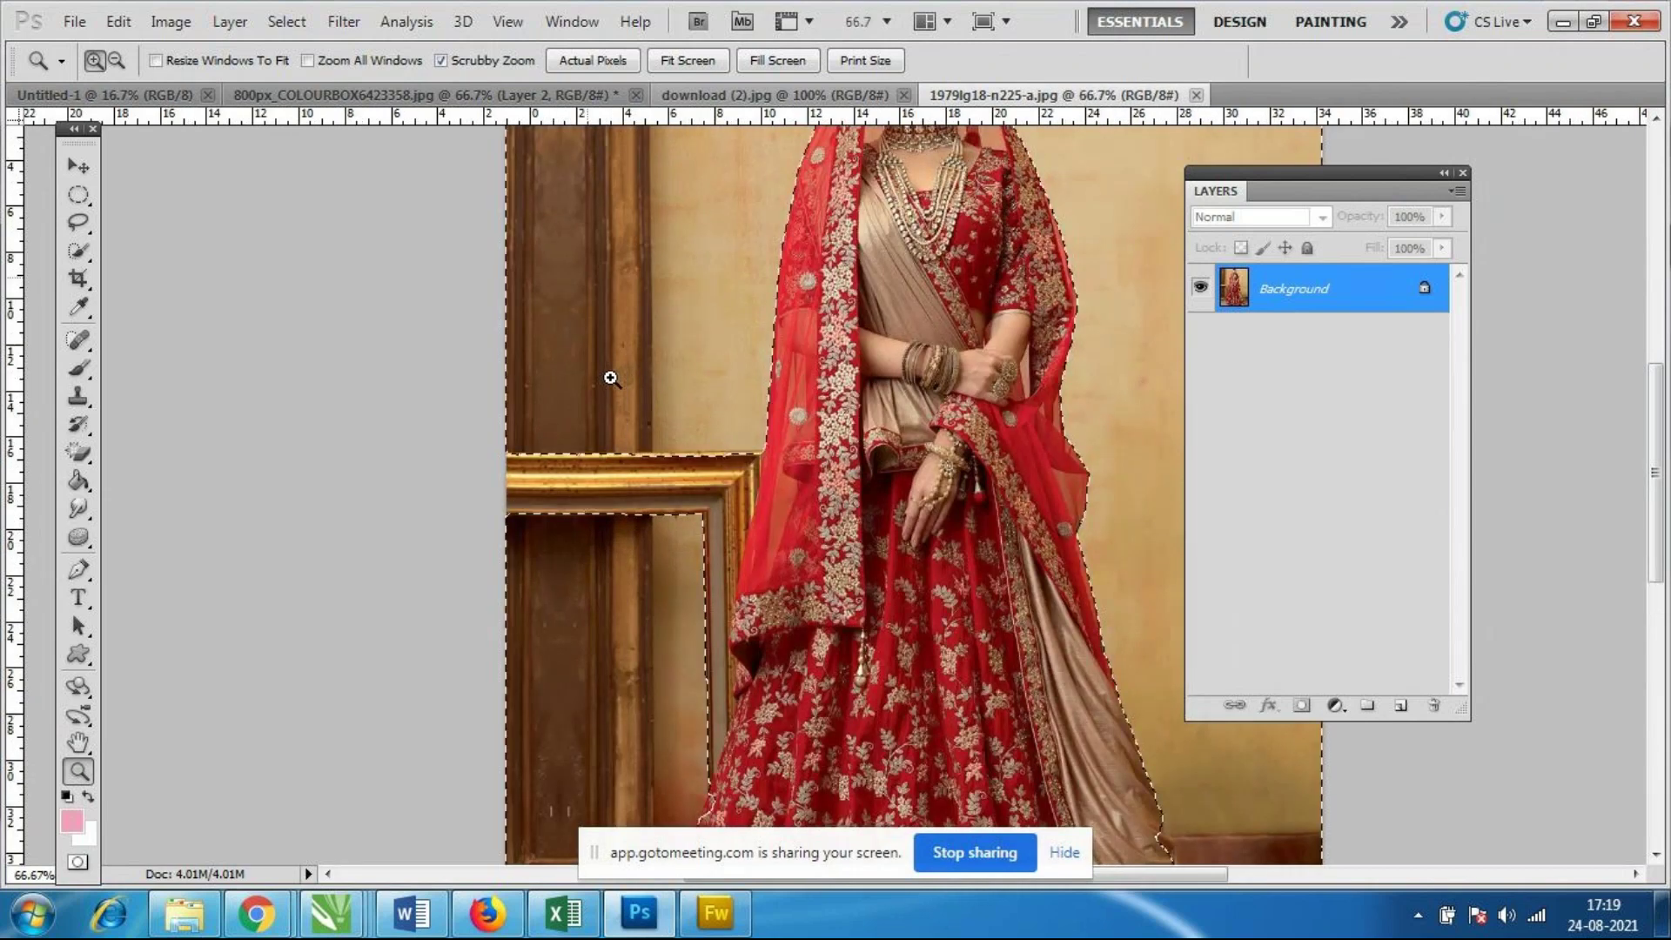
left_click(73, 172)
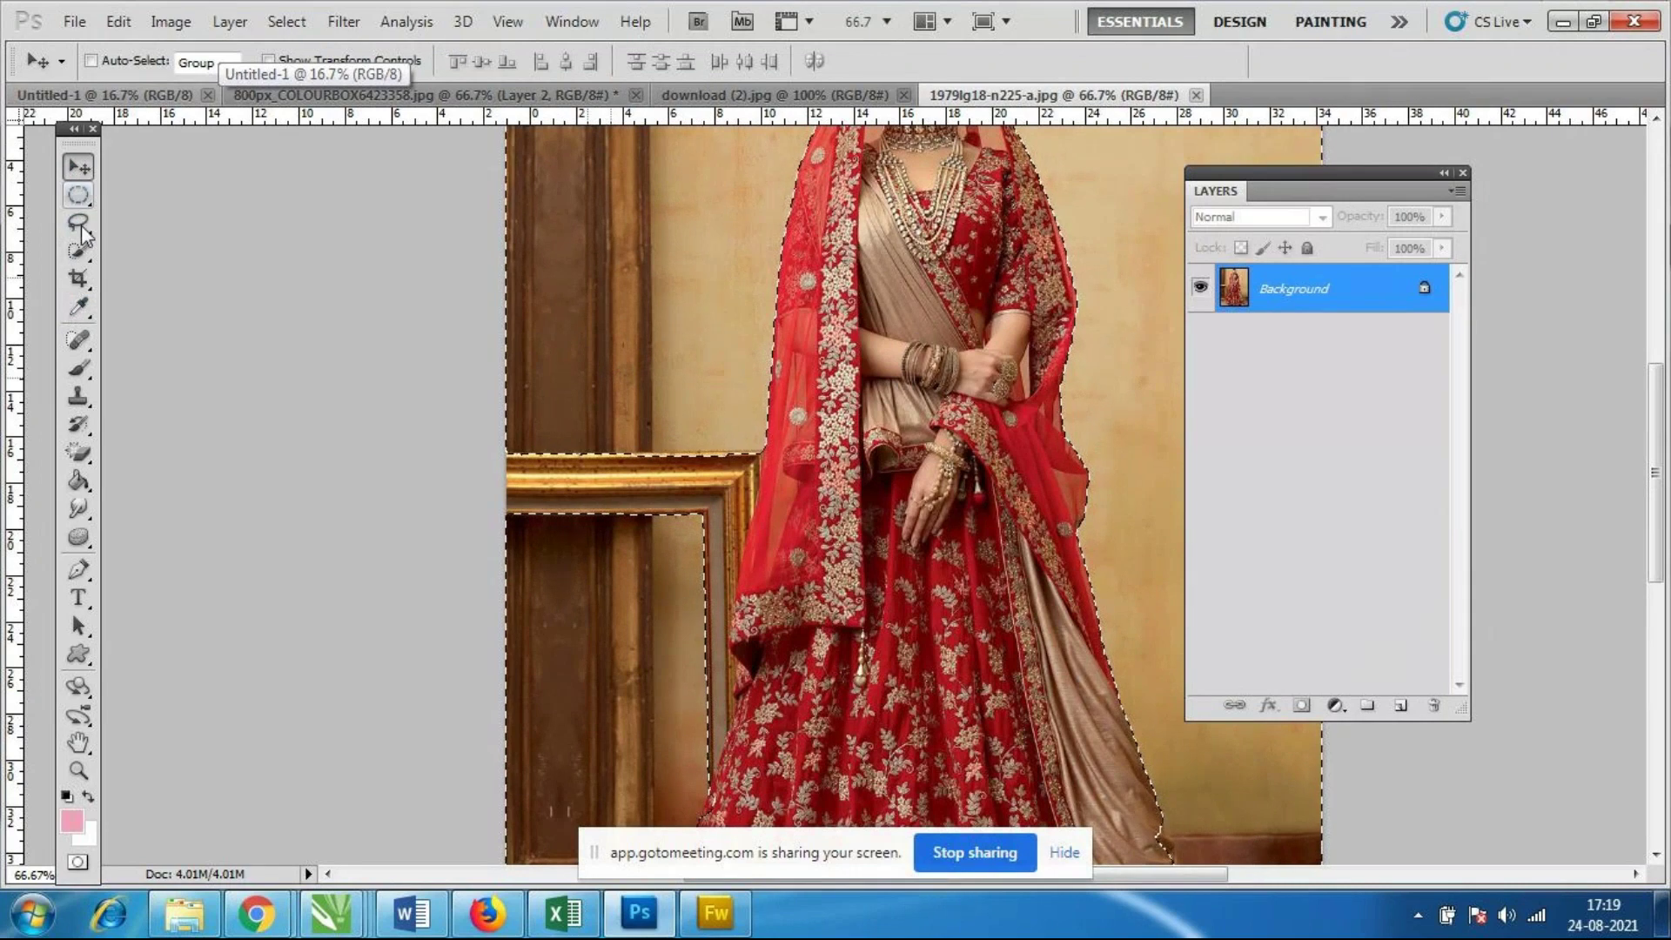
Set the Quick Selection brush to 55 px and tidy the selection edge at the gold frame.
right_click(79, 255)
left_click(166, 250)
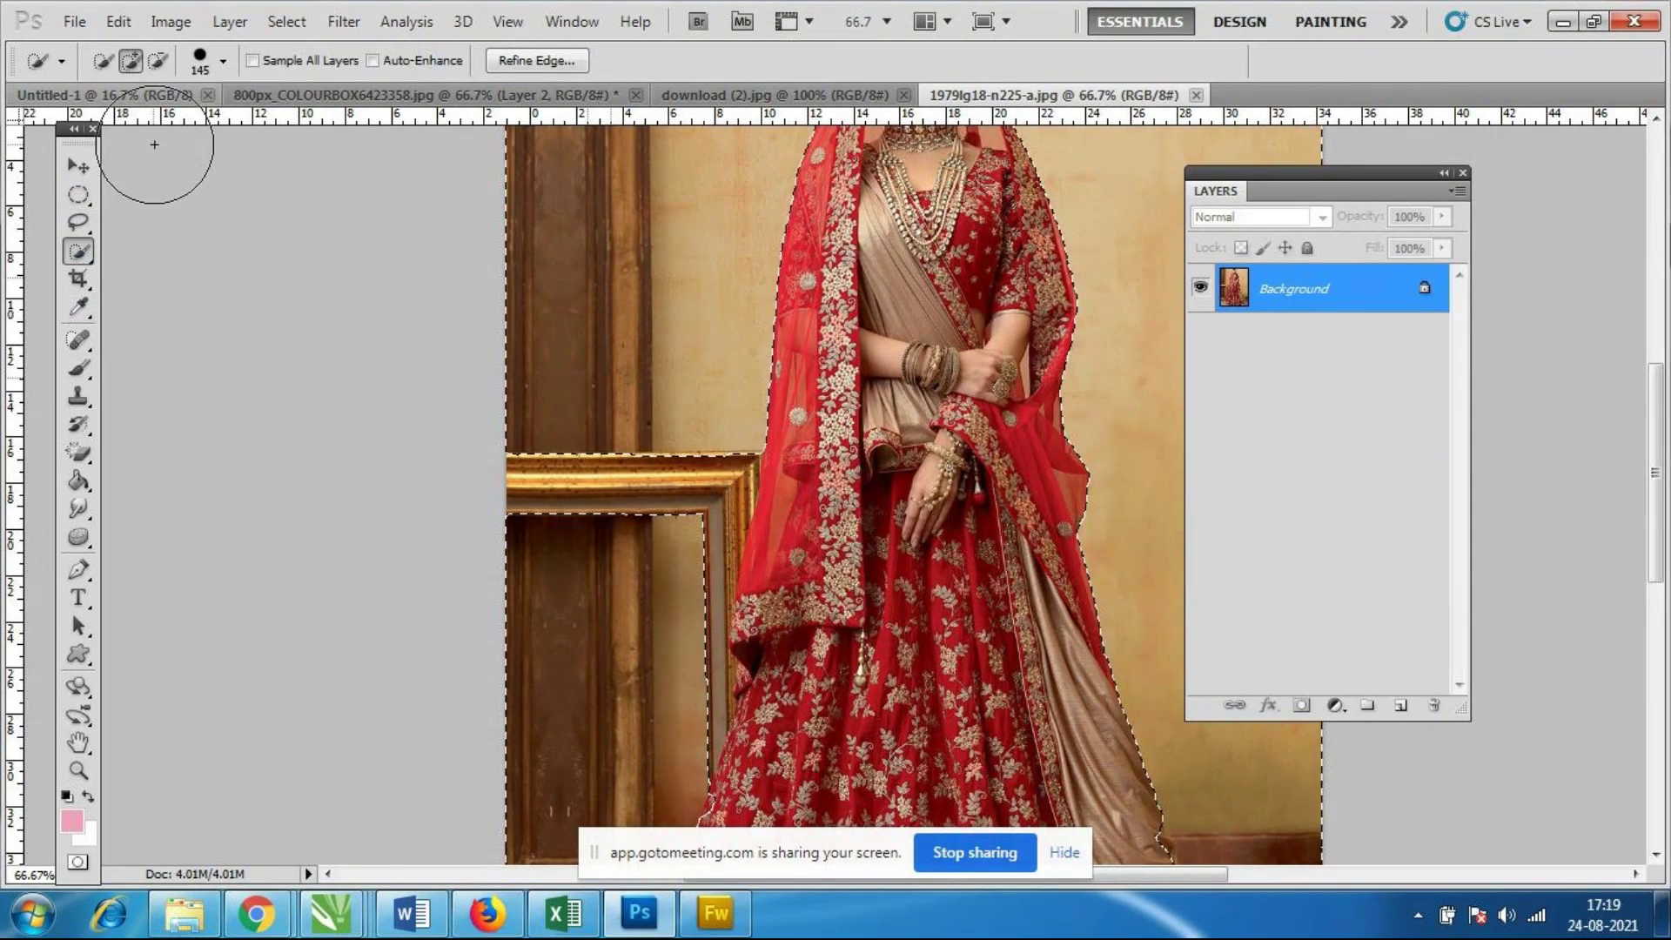
left_click(223, 61)
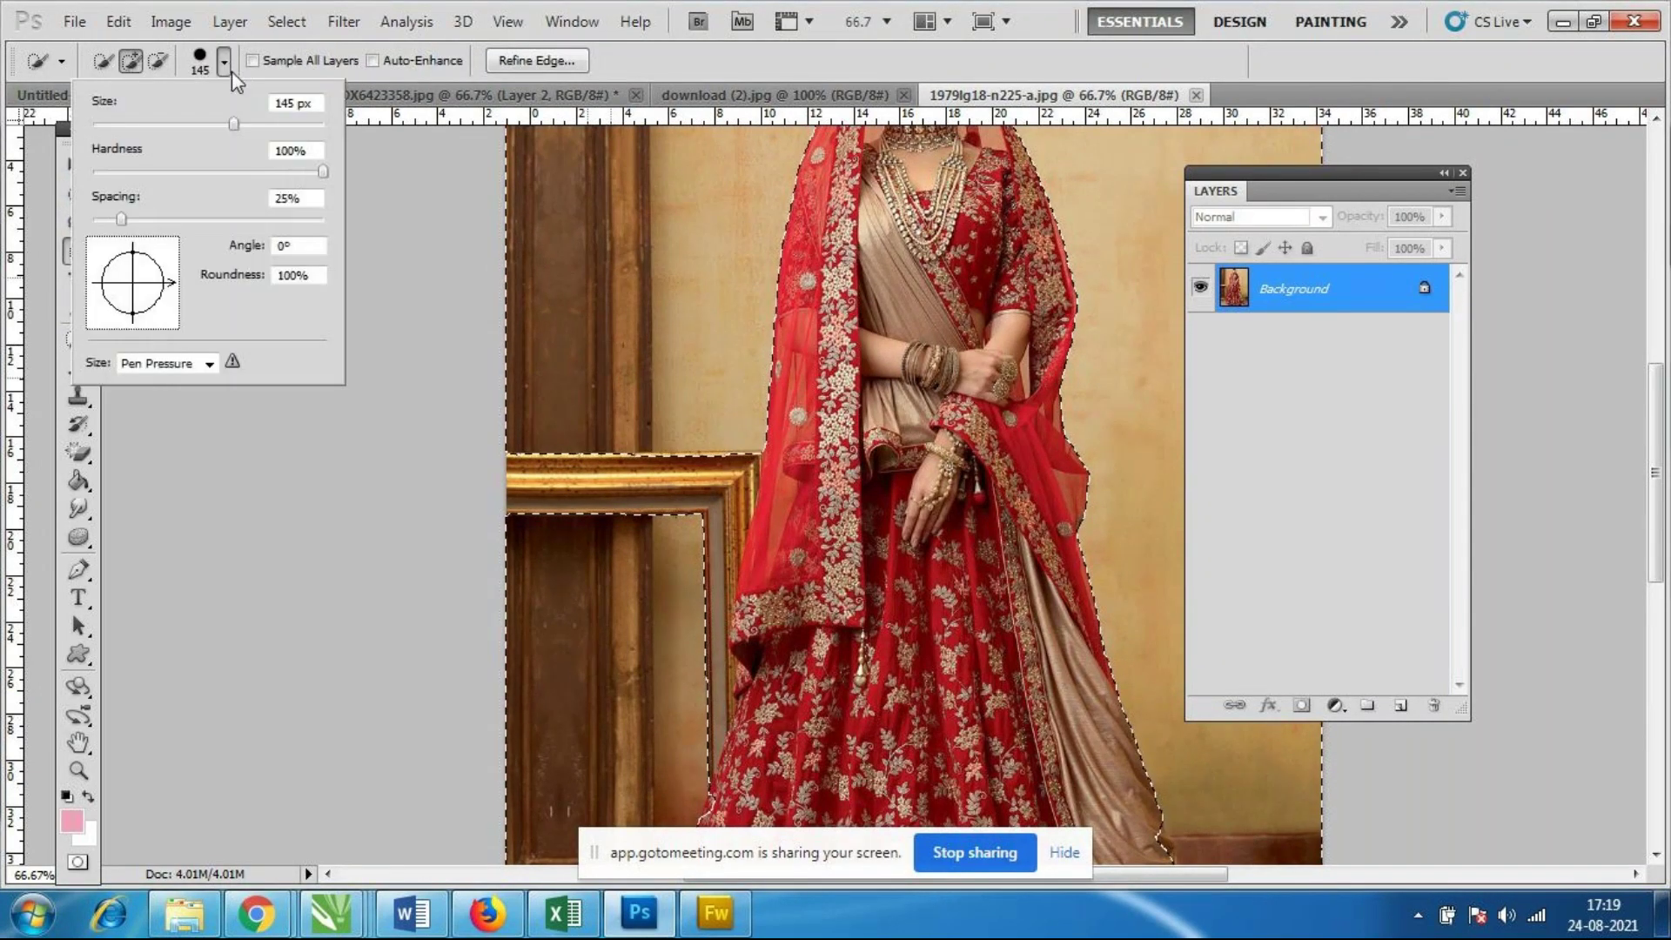
left_click(129, 124)
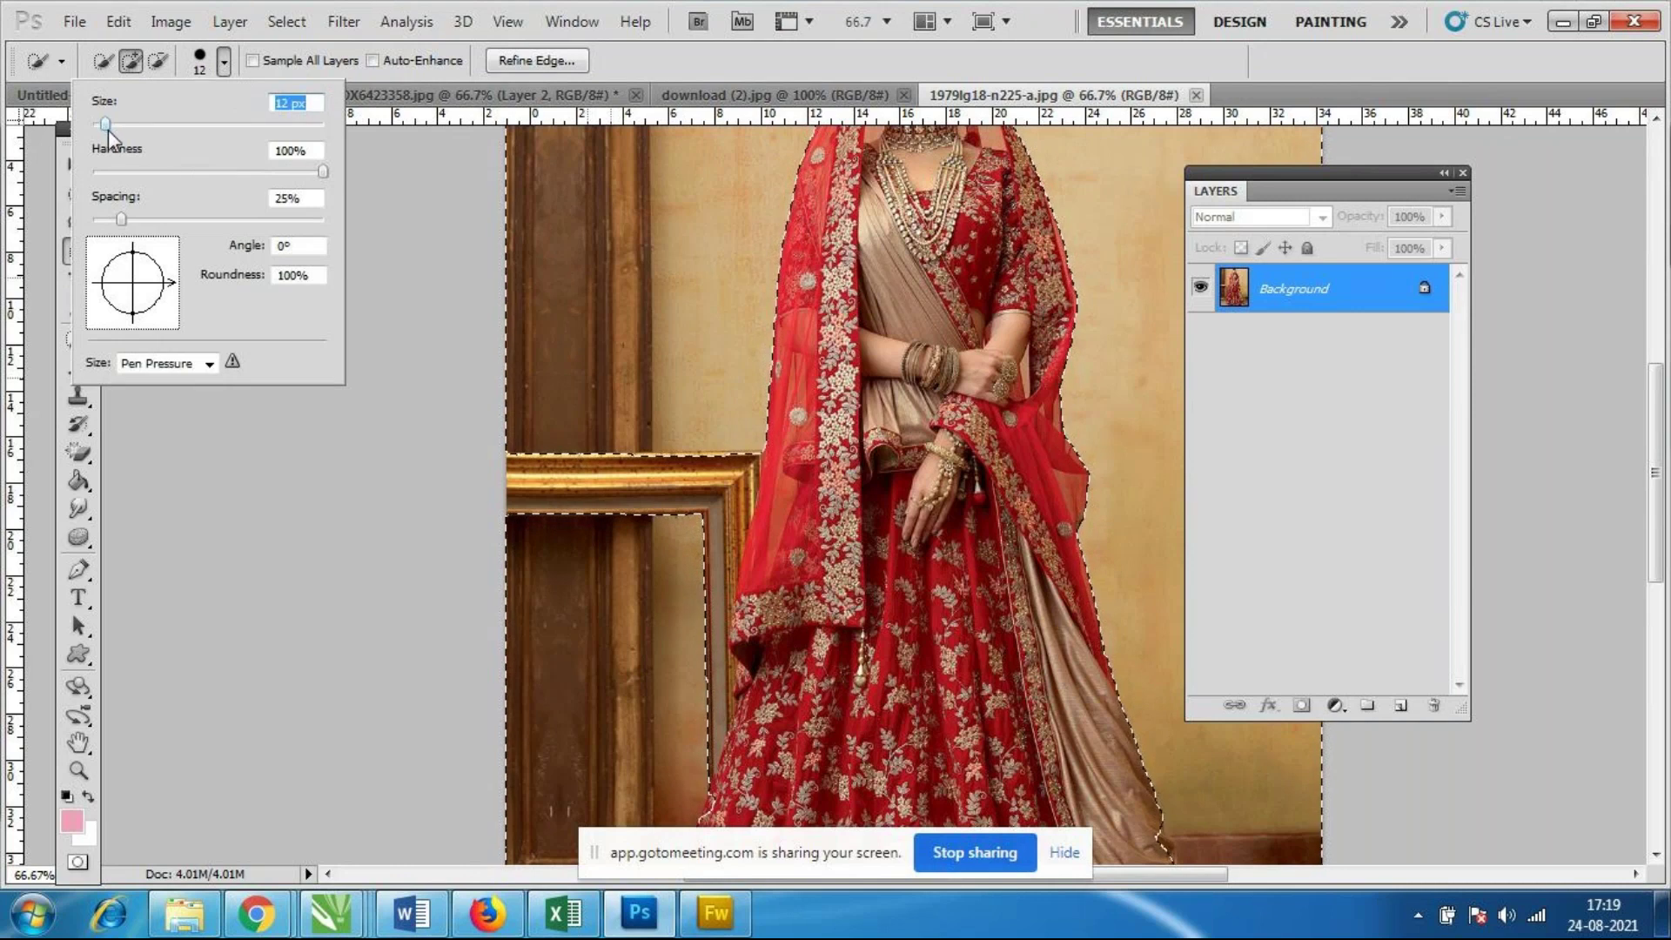
left_click(129, 124)
key("Return")
left_click(685, 511)
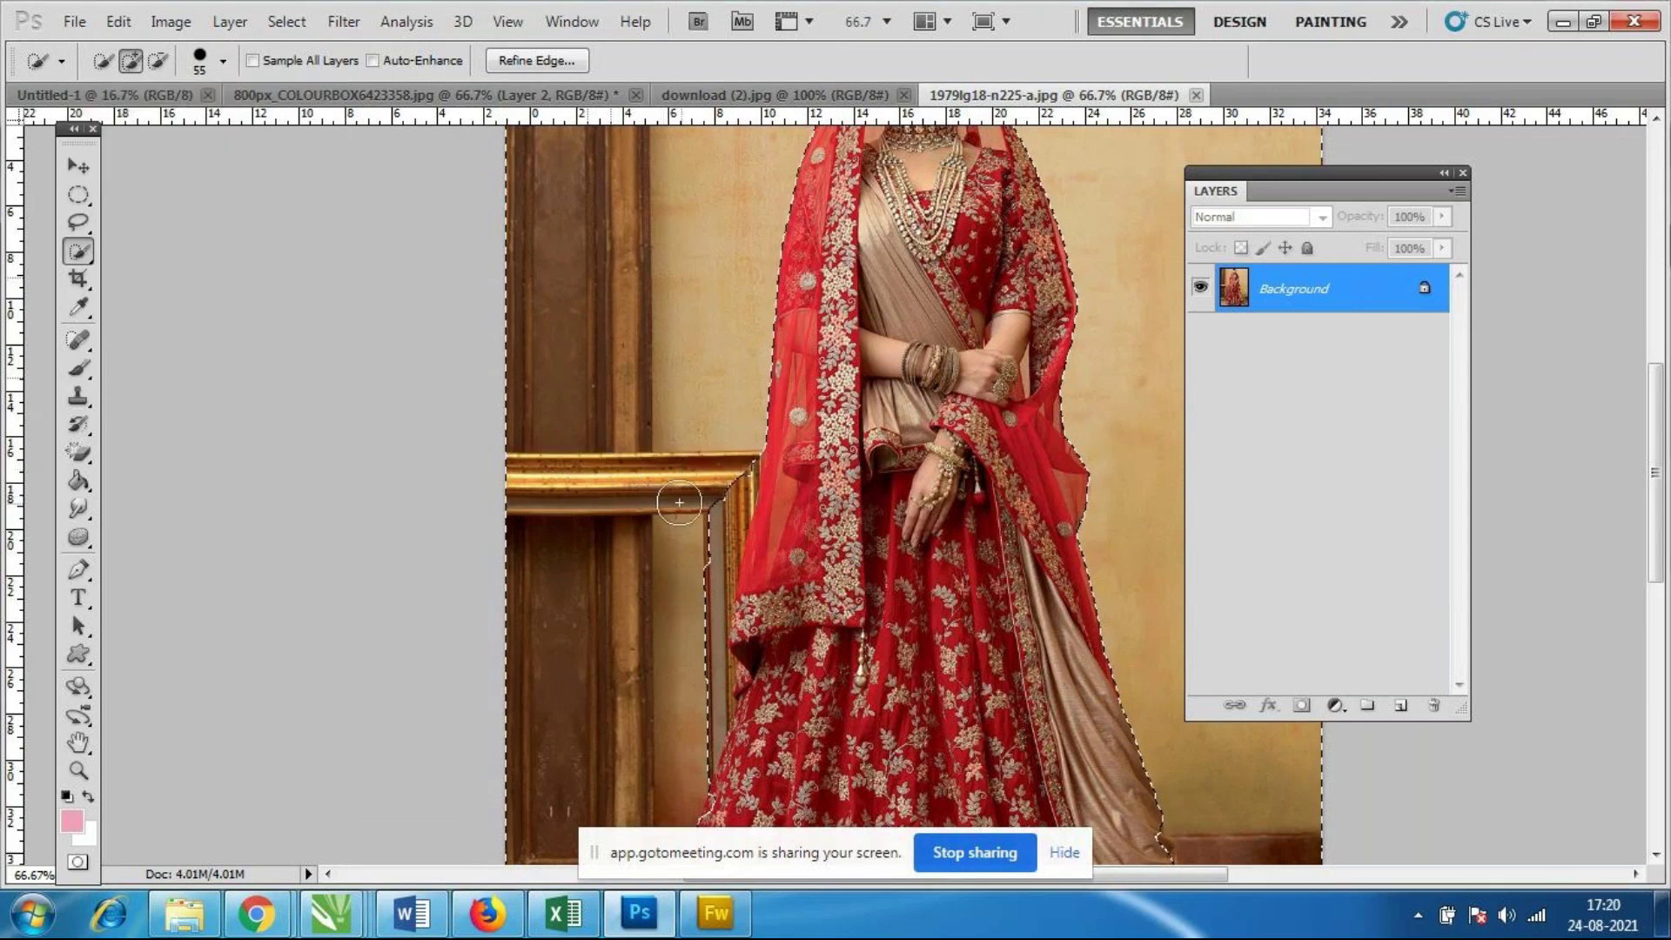
left_click_drag(711, 514, 741, 470)
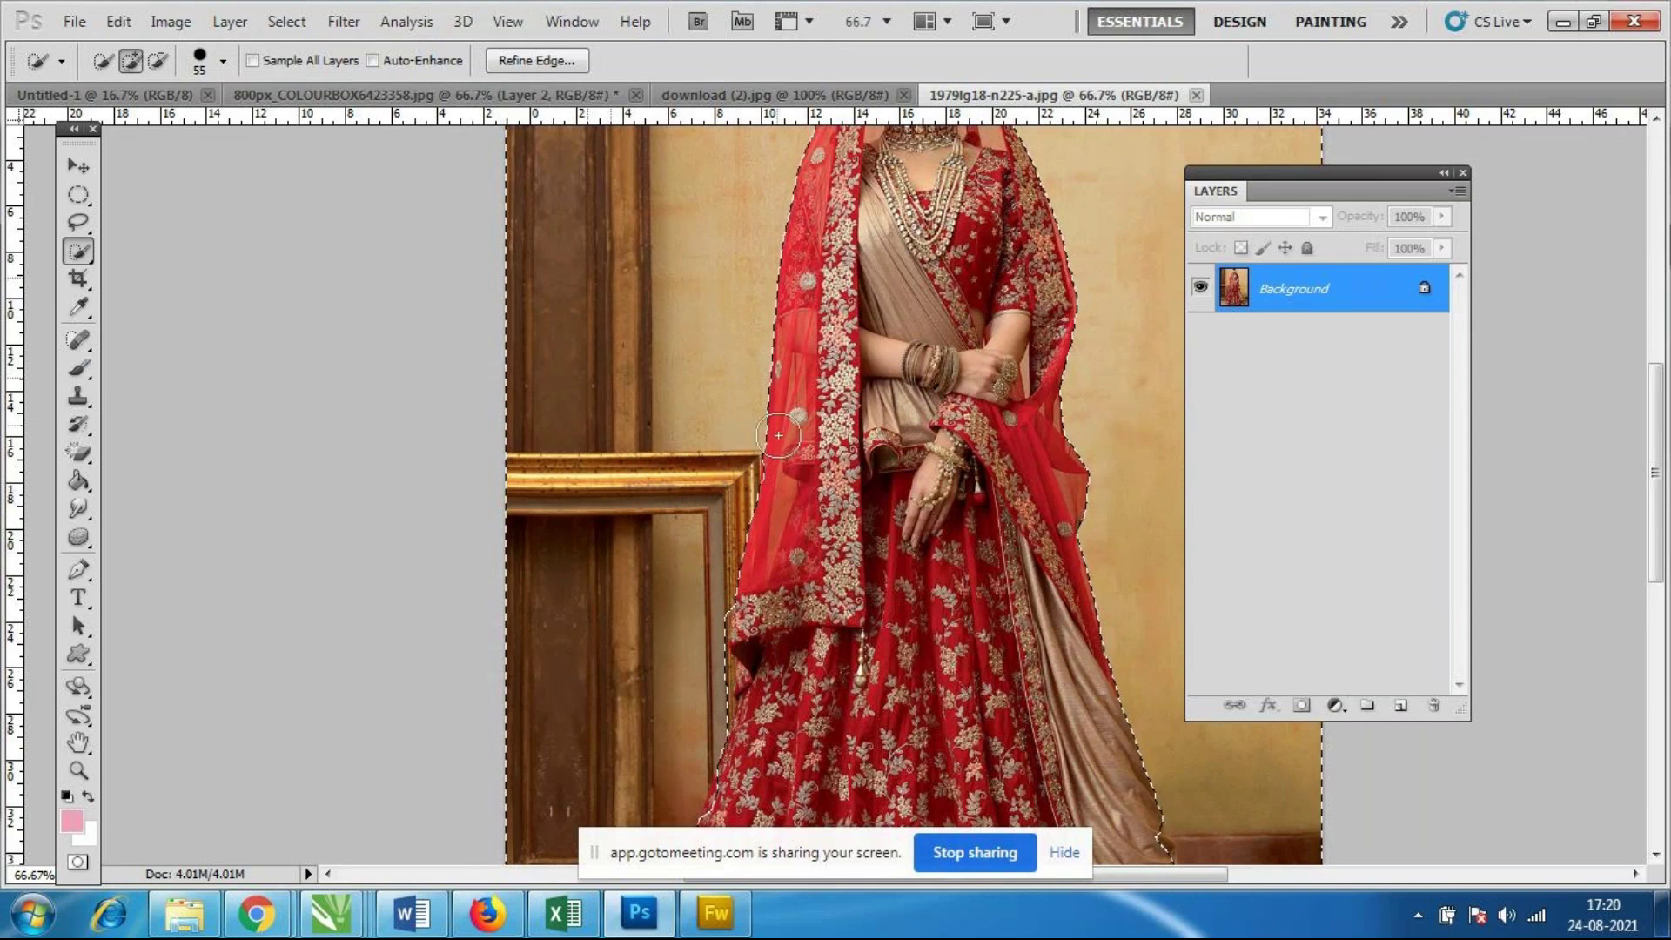
scroll(885, 435, "down", 2)
scroll(884, 425, "down", 3)
scroll(883, 426, "down", 3)
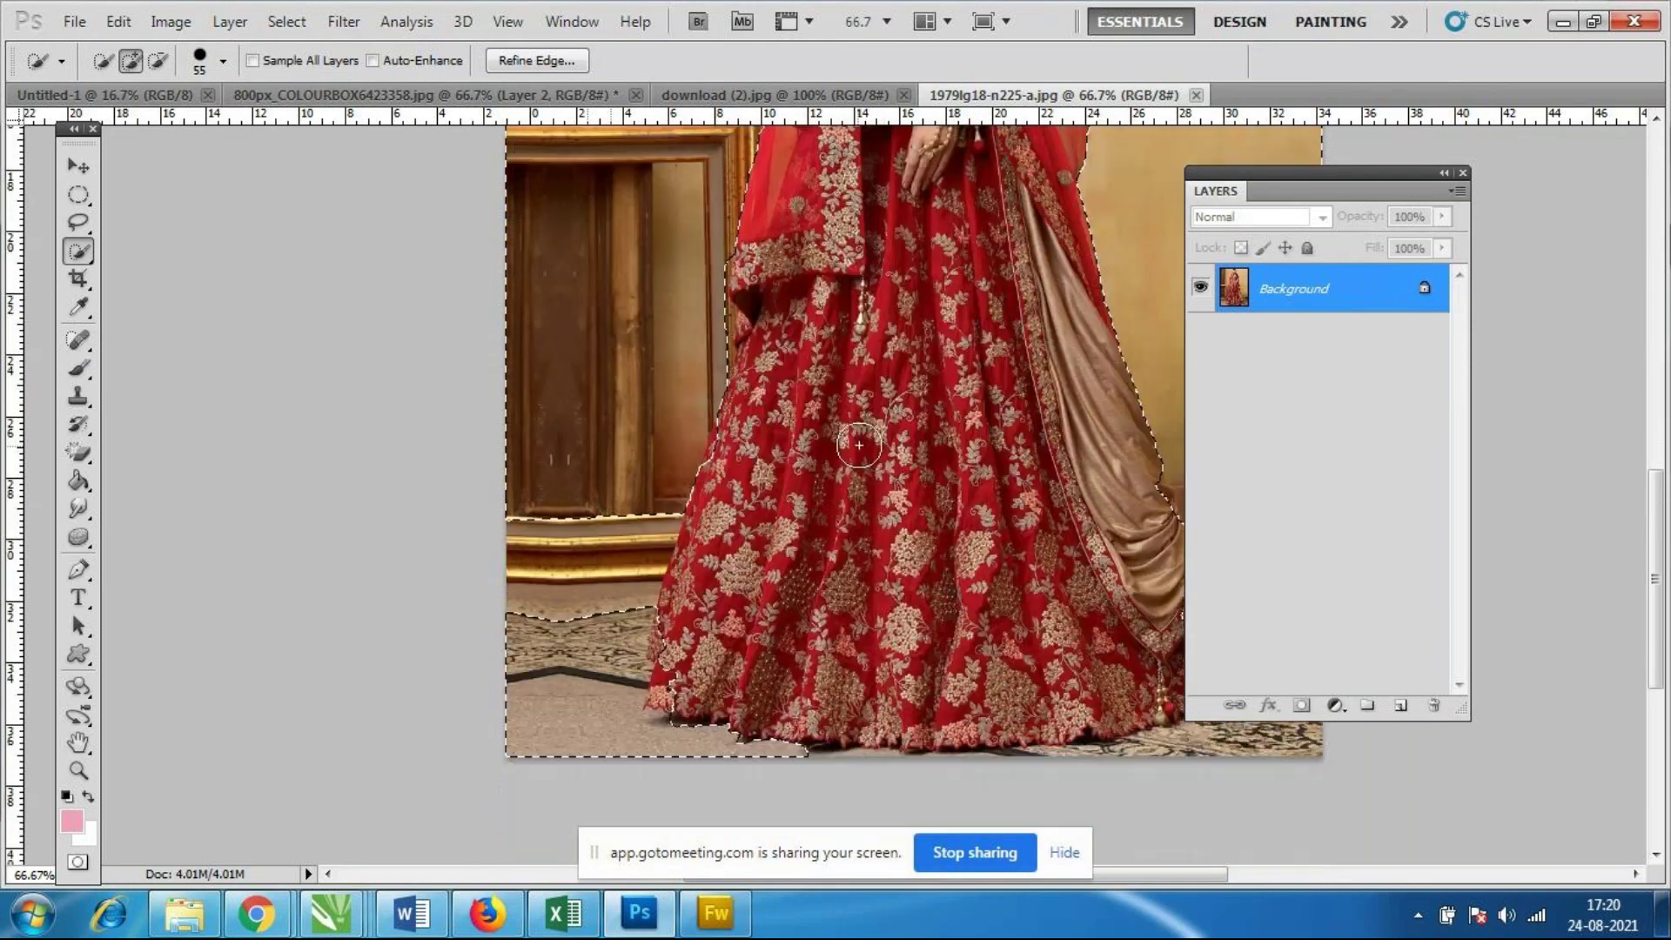
Add the floor below the frame and along the skirt, then subtract the lower-right hem and drape.
left_click(600, 624)
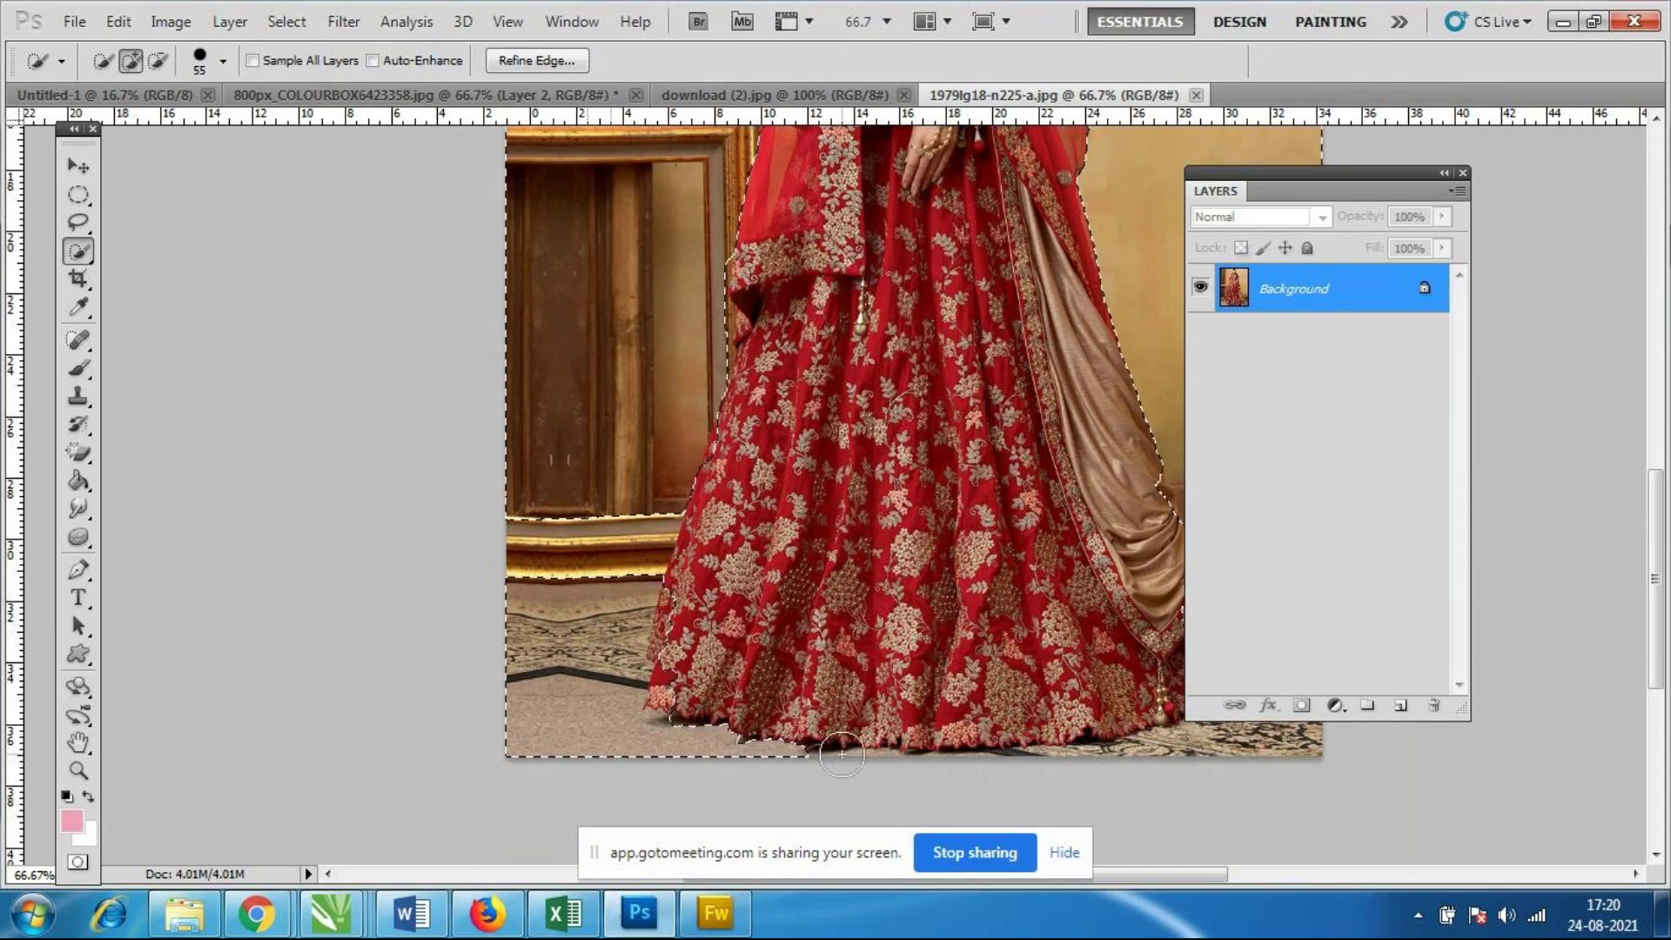
left_click_drag(840, 756, 1149, 749)
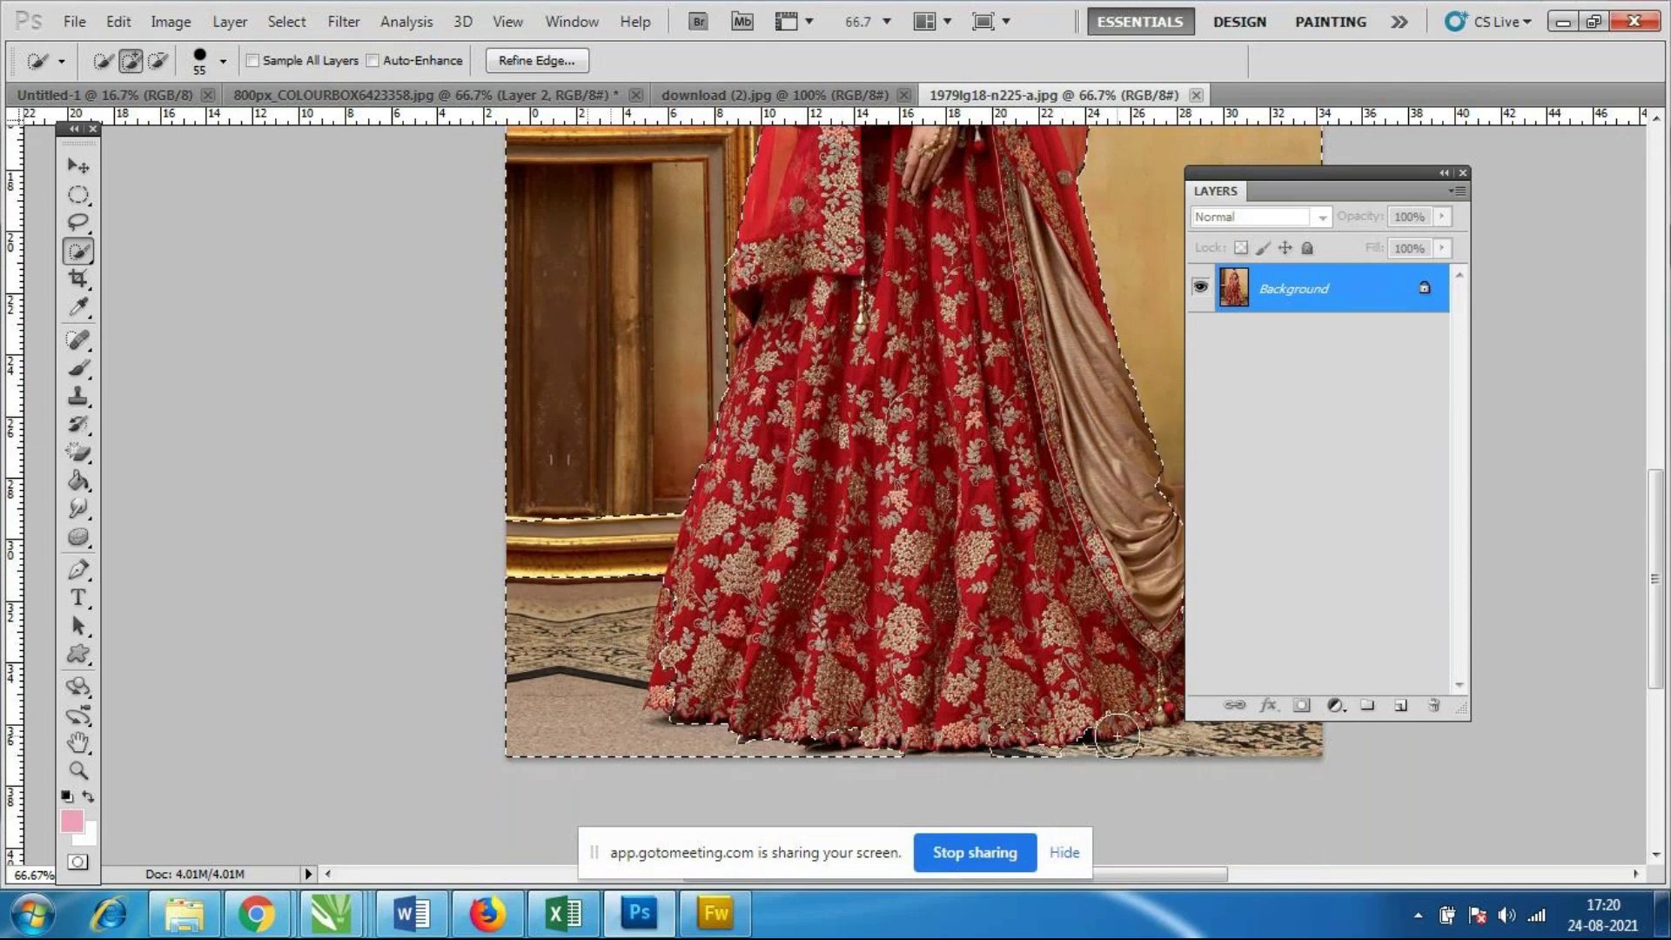
left_click_drag(1178, 874, 1254, 874)
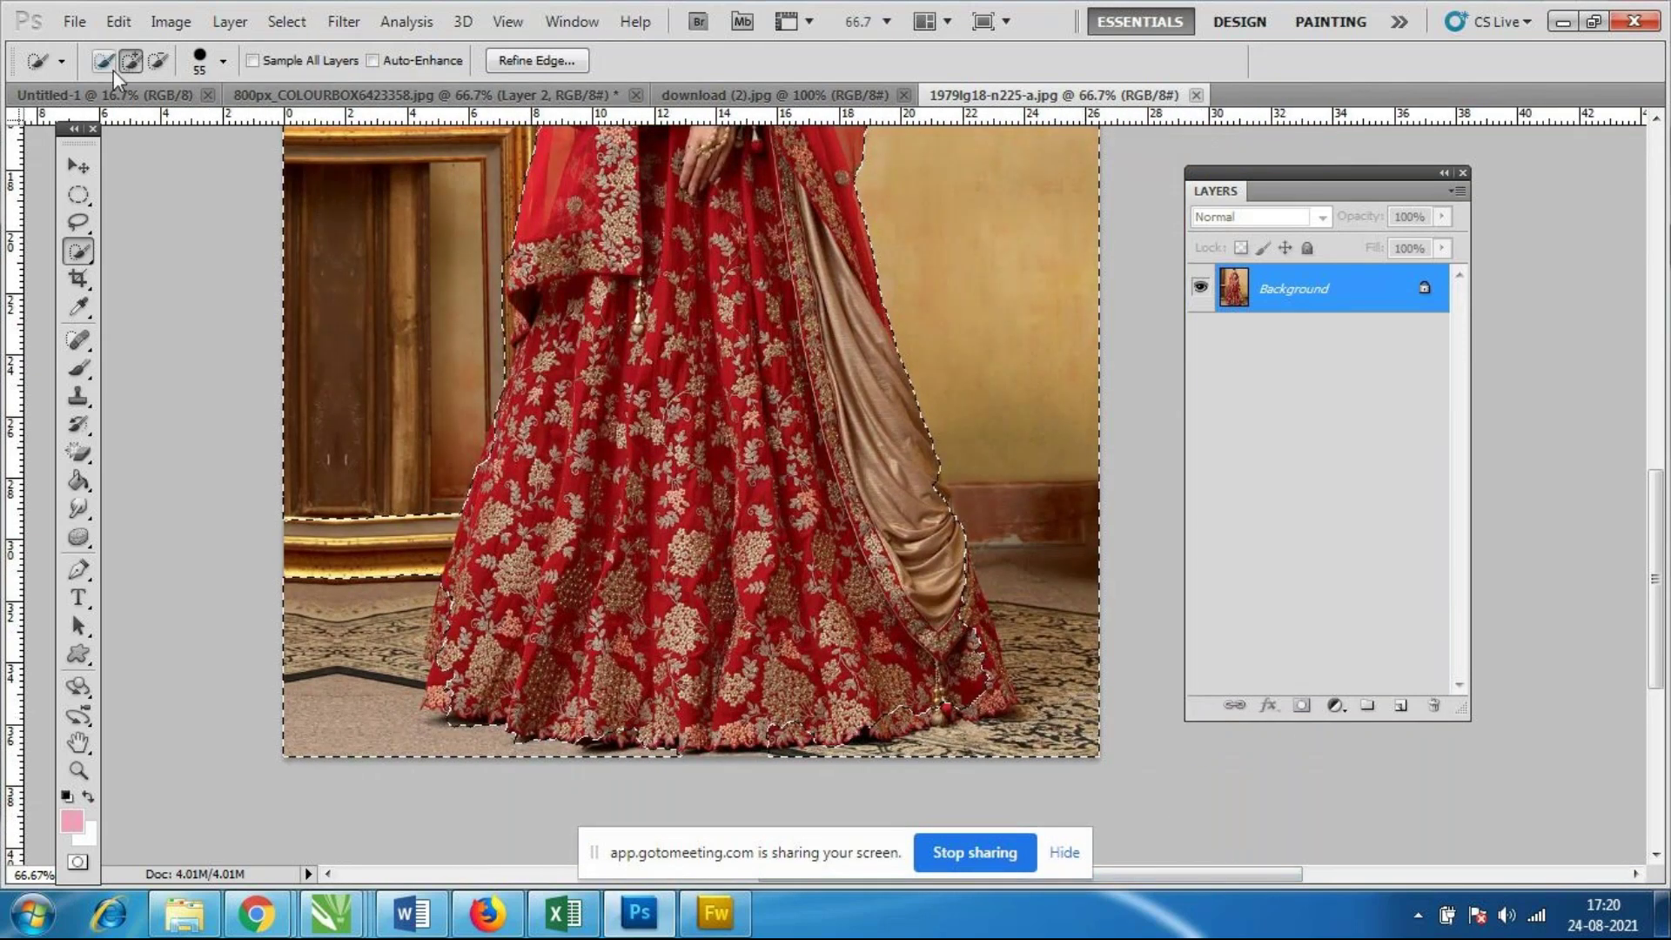
left_click(160, 63)
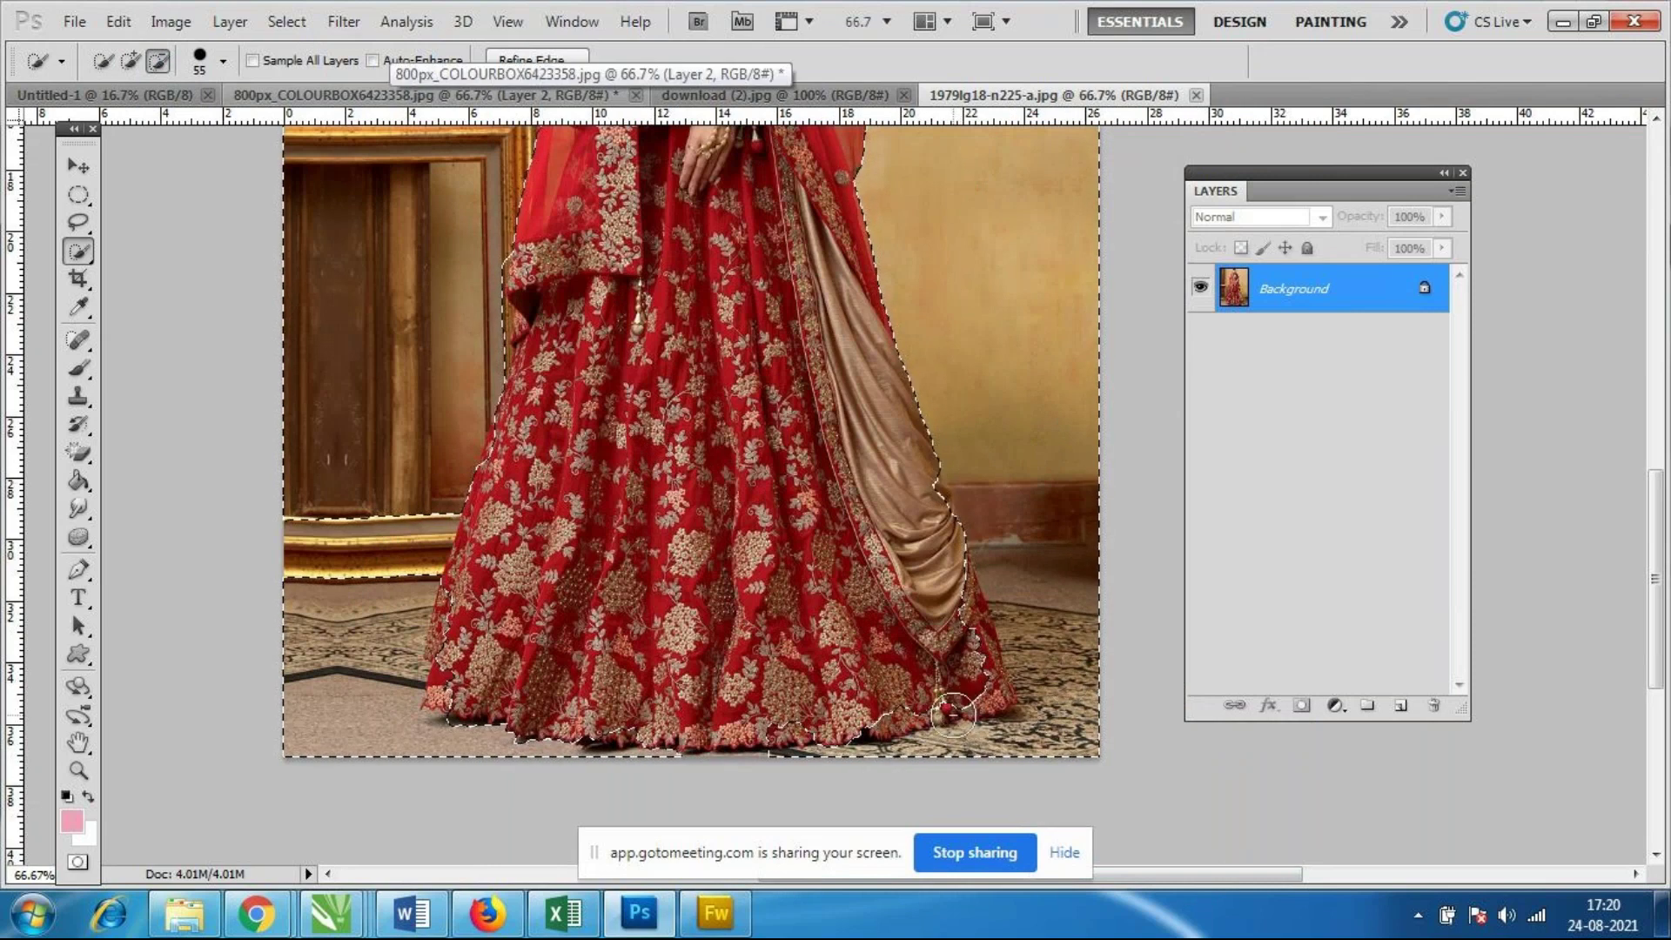
mouse_move(934, 719)
left_mouse_down()
mouse_move(975, 696)
mouse_move(1038, 705)
mouse_move(920, 734)
left_mouse_up()
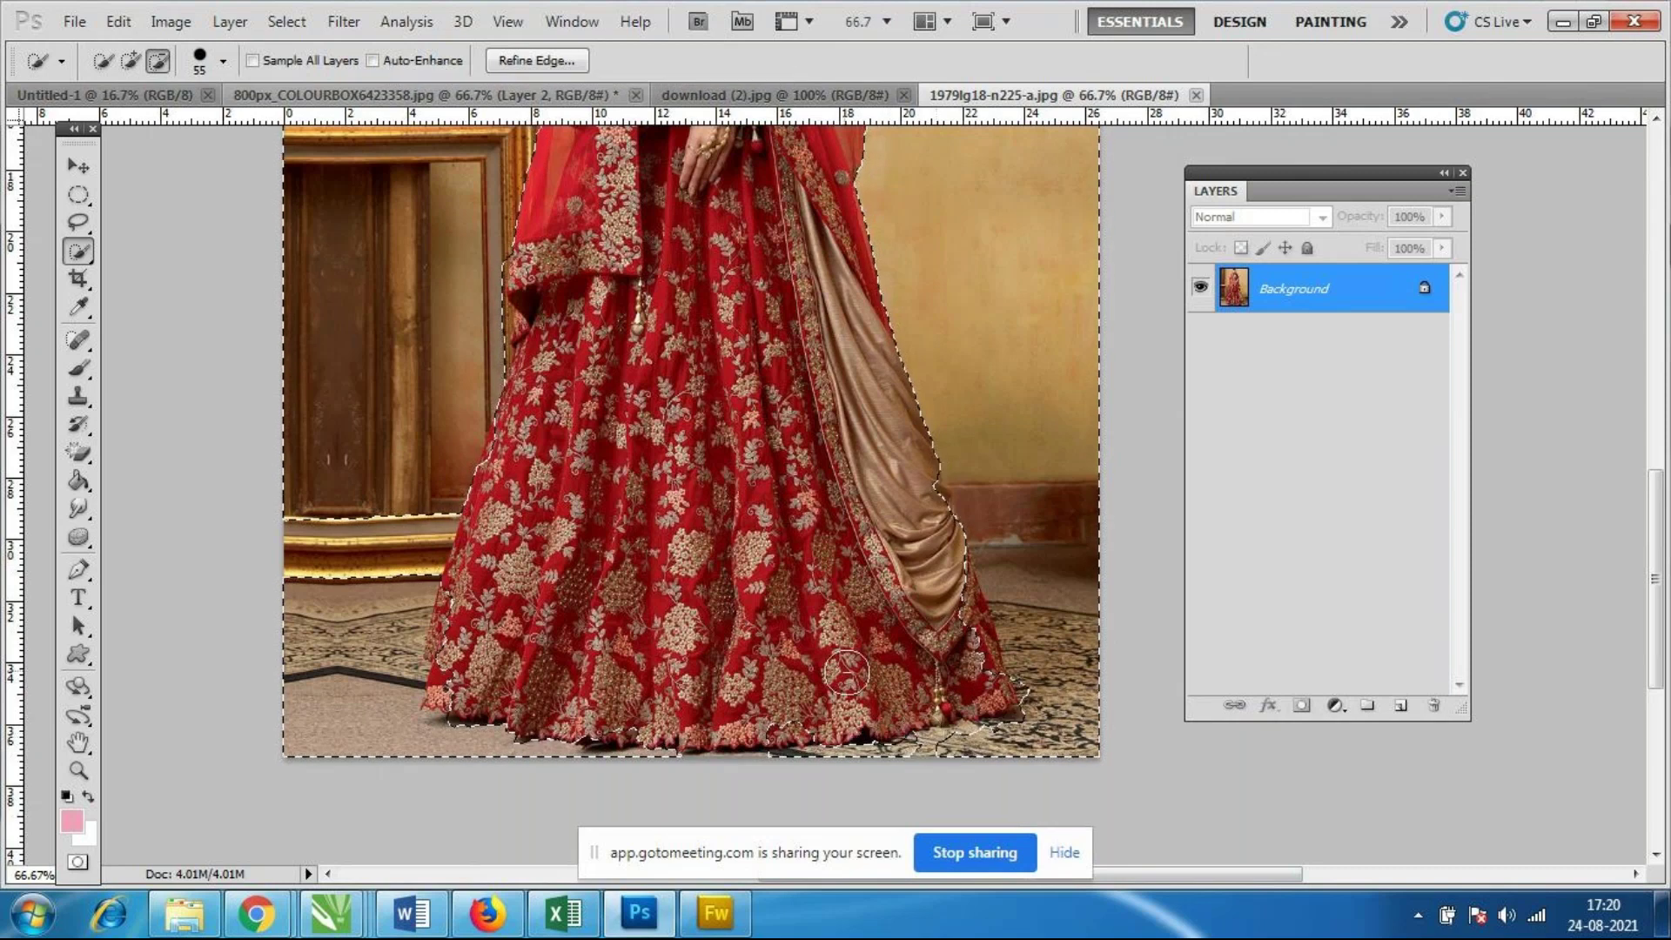
scroll(920, 734, "up", 3)
left_click_drag(986, 690, 956, 648)
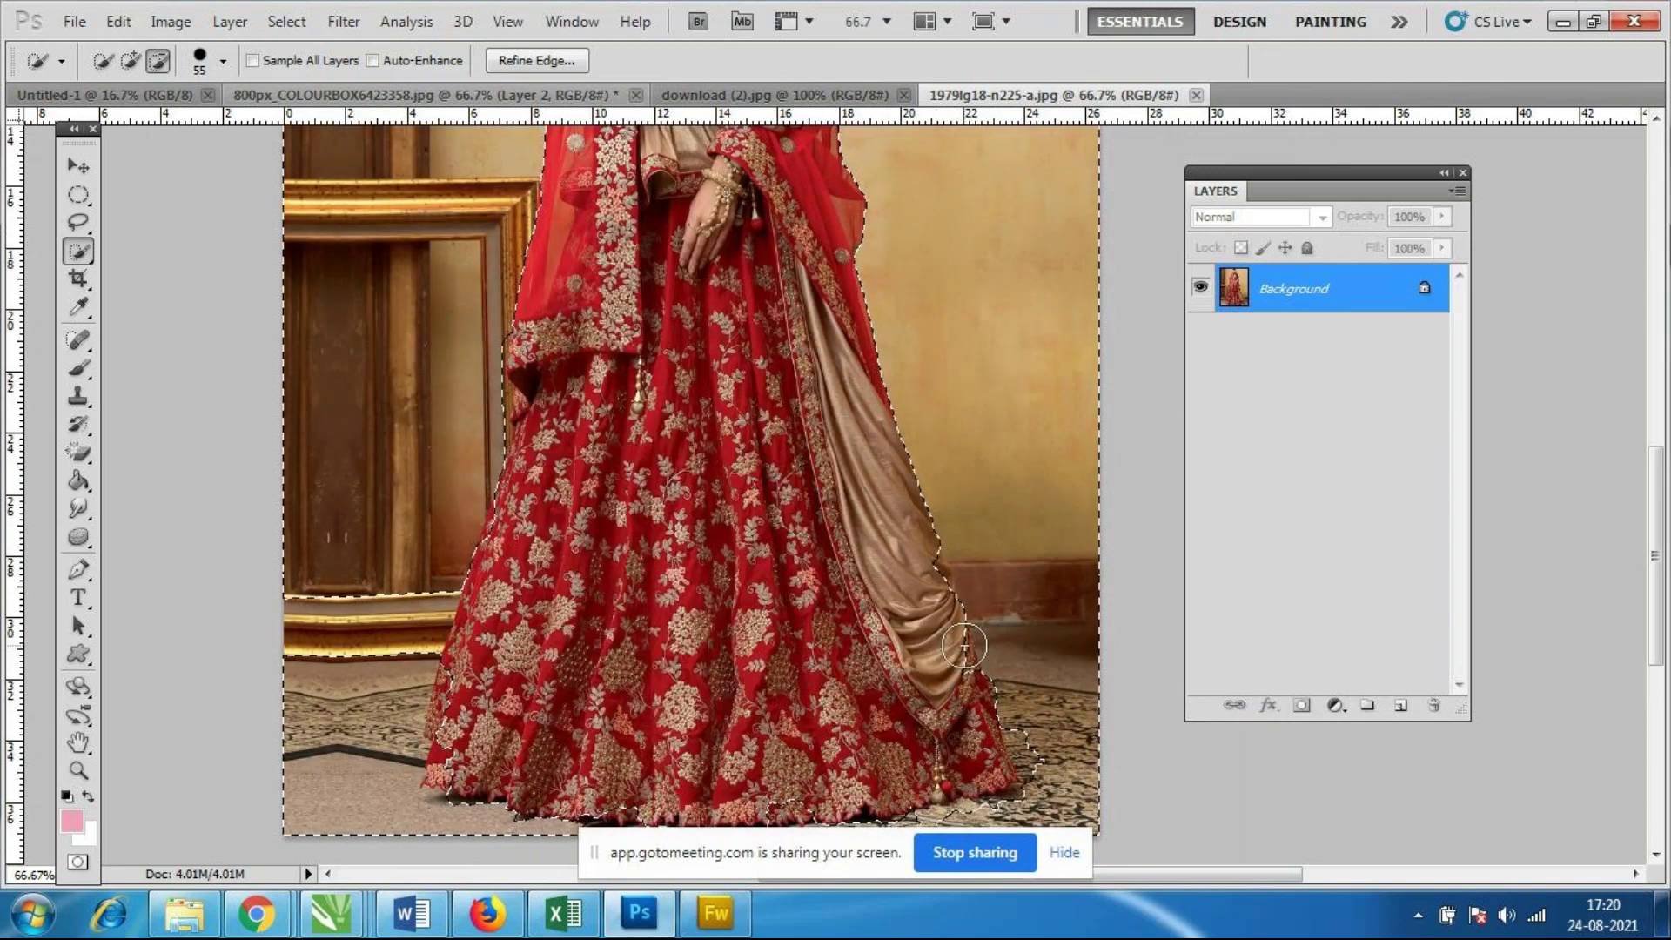
scroll(813, 529, "down", 3)
scroll(814, 529, "down", 2)
Add the shadowed floor at the lower-left hem and trim the selection along the hem.
left_click(446, 668)
left_click(439, 583)
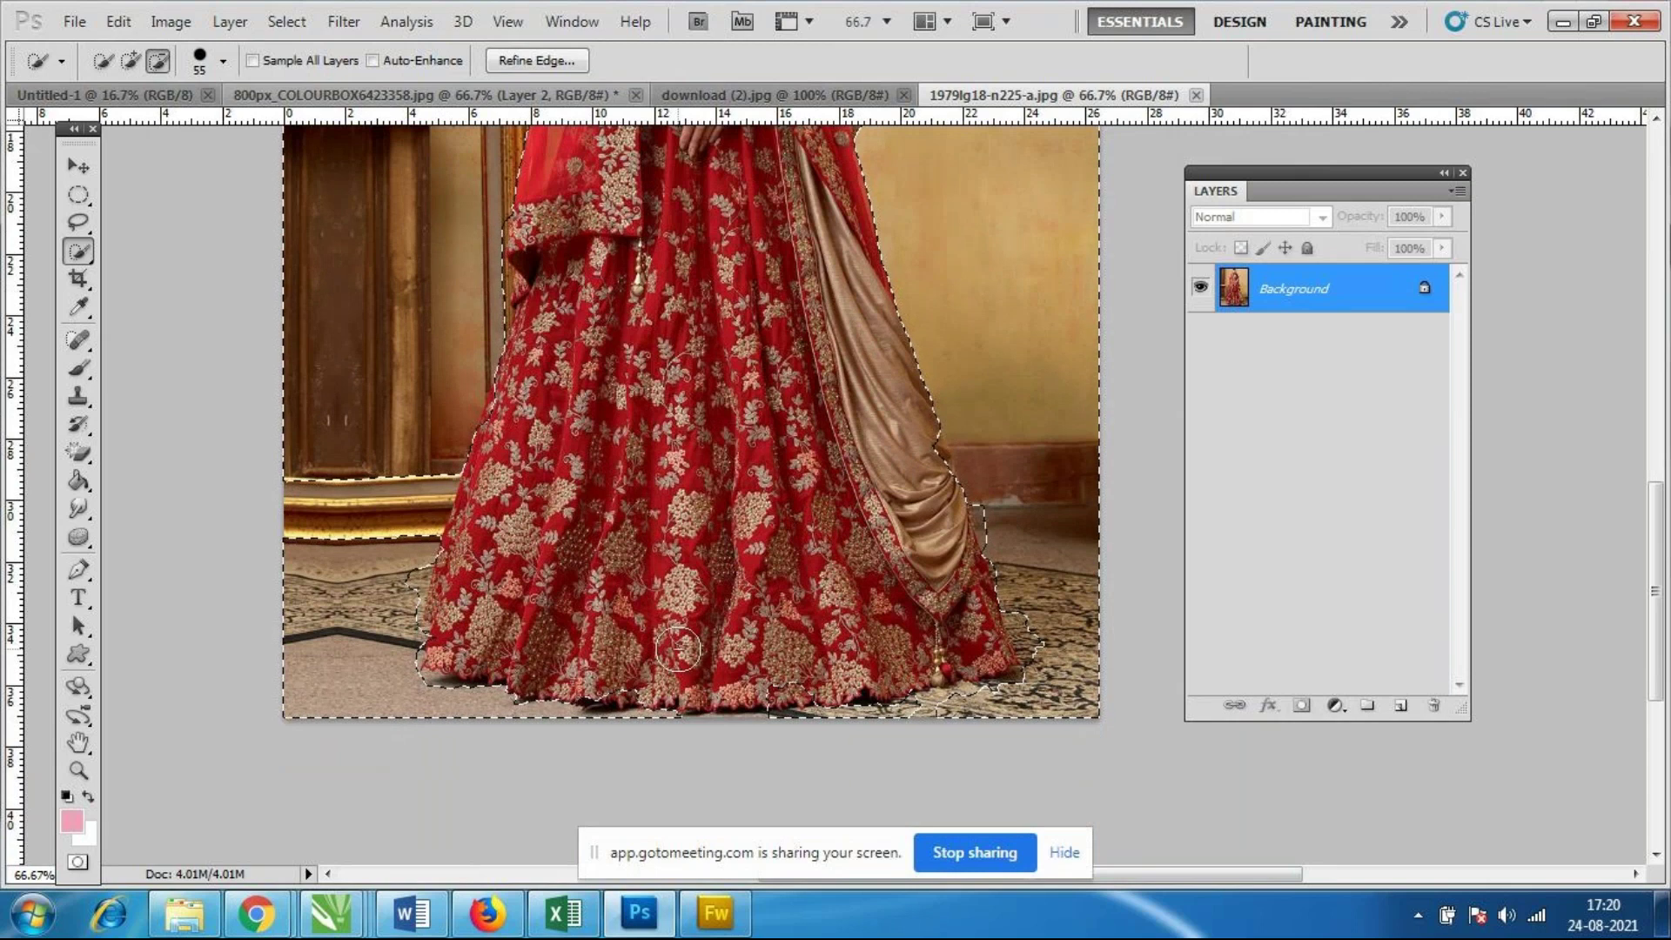
scroll(679, 649, "down", 3)
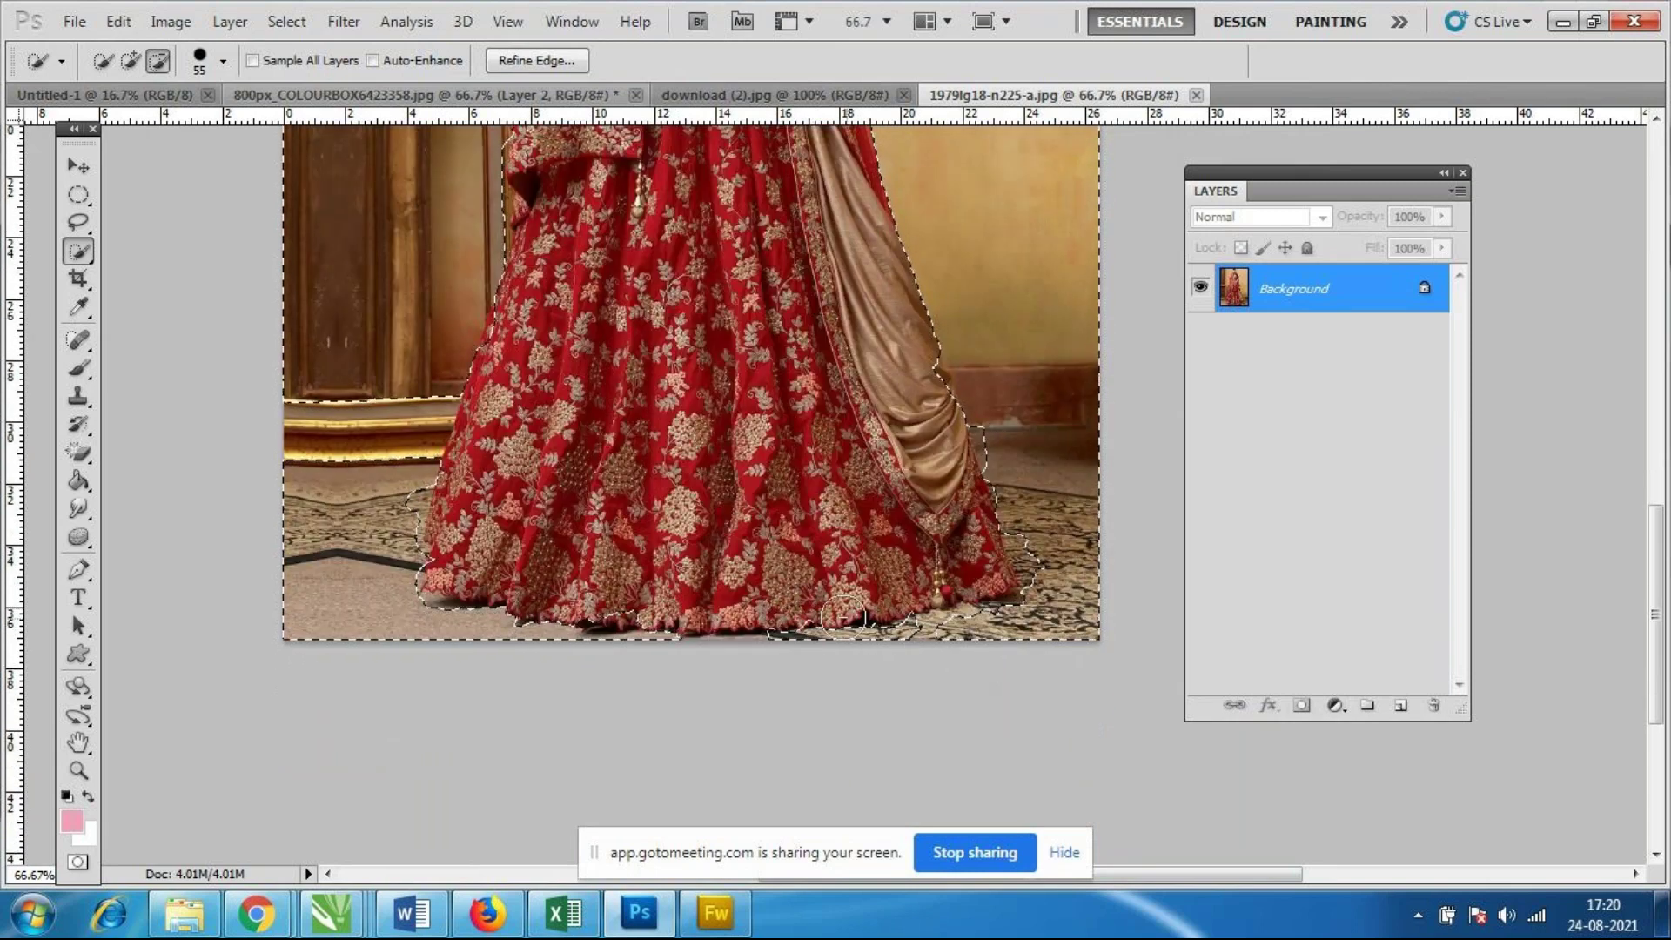
left_click(618, 610)
scroll(871, 609, "up", 3)
scroll(766, 574, "up", 2)
scroll(683, 555, "up", 2)
left_click(420, 702)
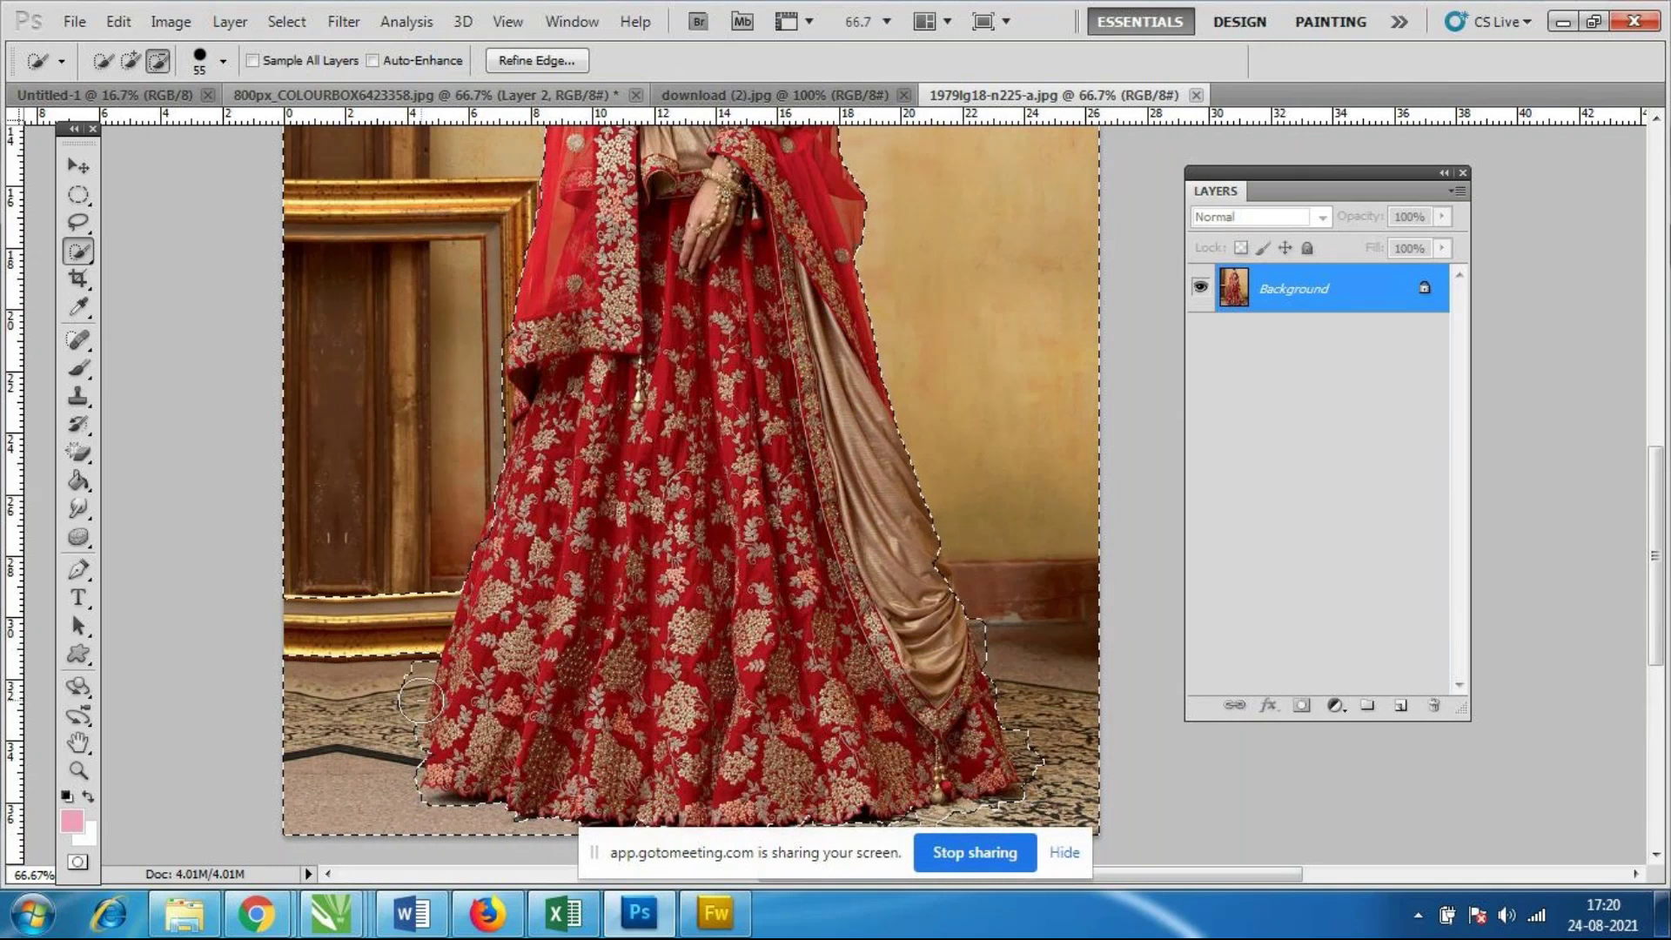
In Add mode, fit the selection to the lower-left hem and drape, then zoom out.
left_click(132, 63)
left_click(412, 721)
left_click(402, 697)
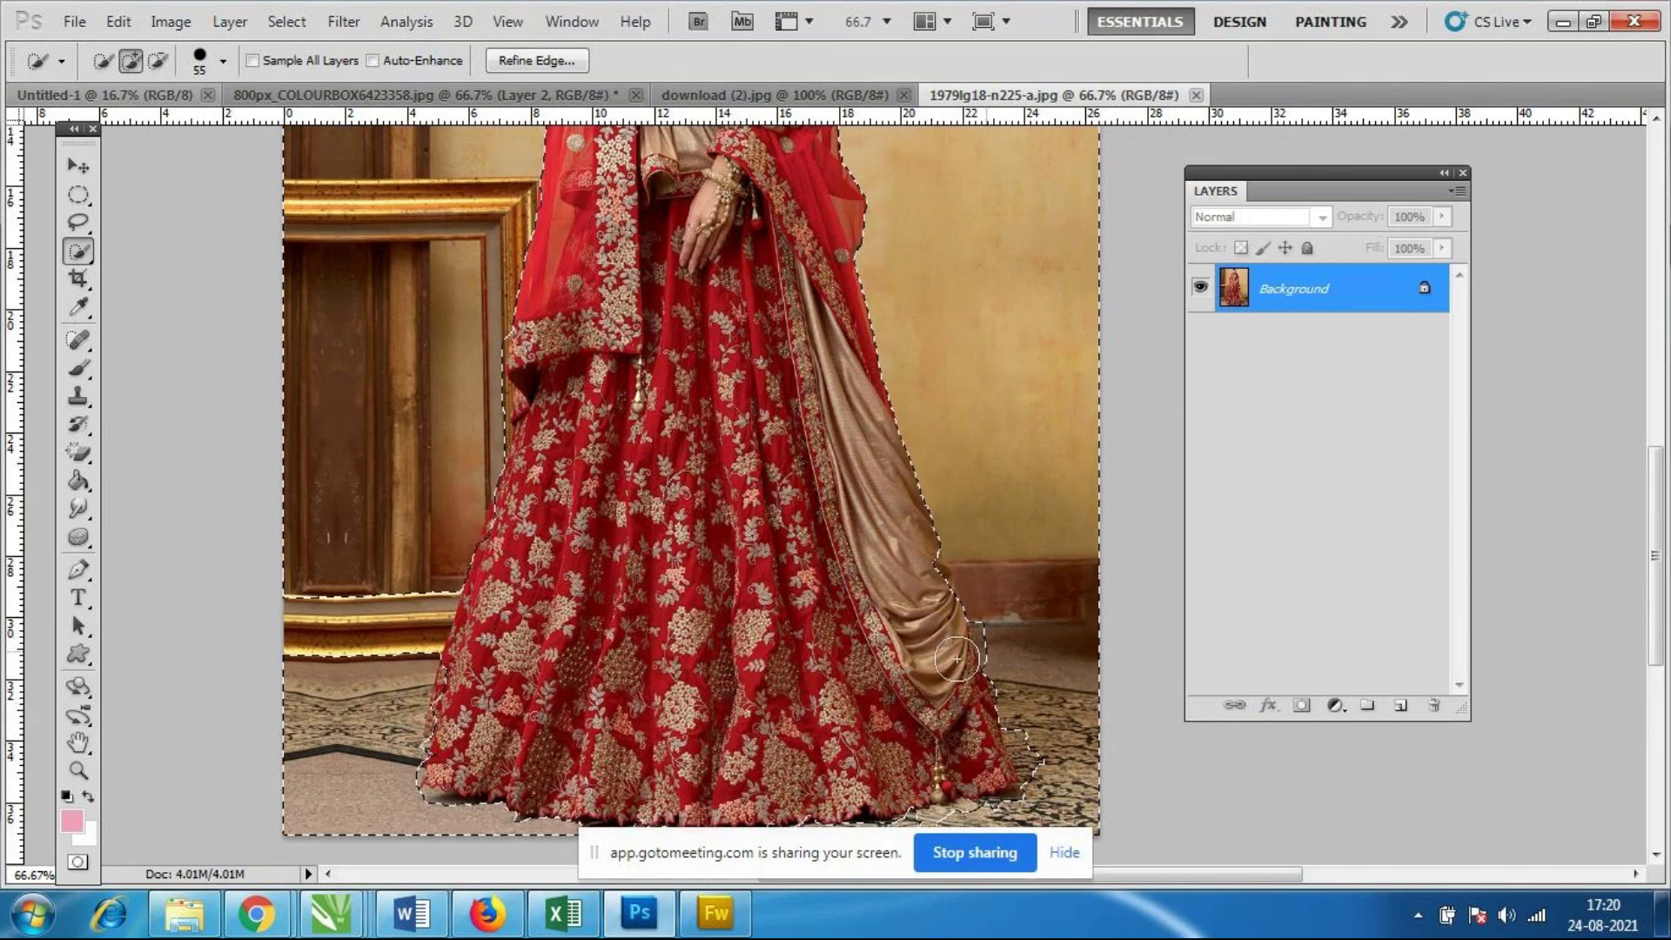
scroll(936, 536, "up", 3)
scroll(936, 536, "up", 2)
scroll(957, 522, "up", 4)
scroll(922, 485, "up", 3)
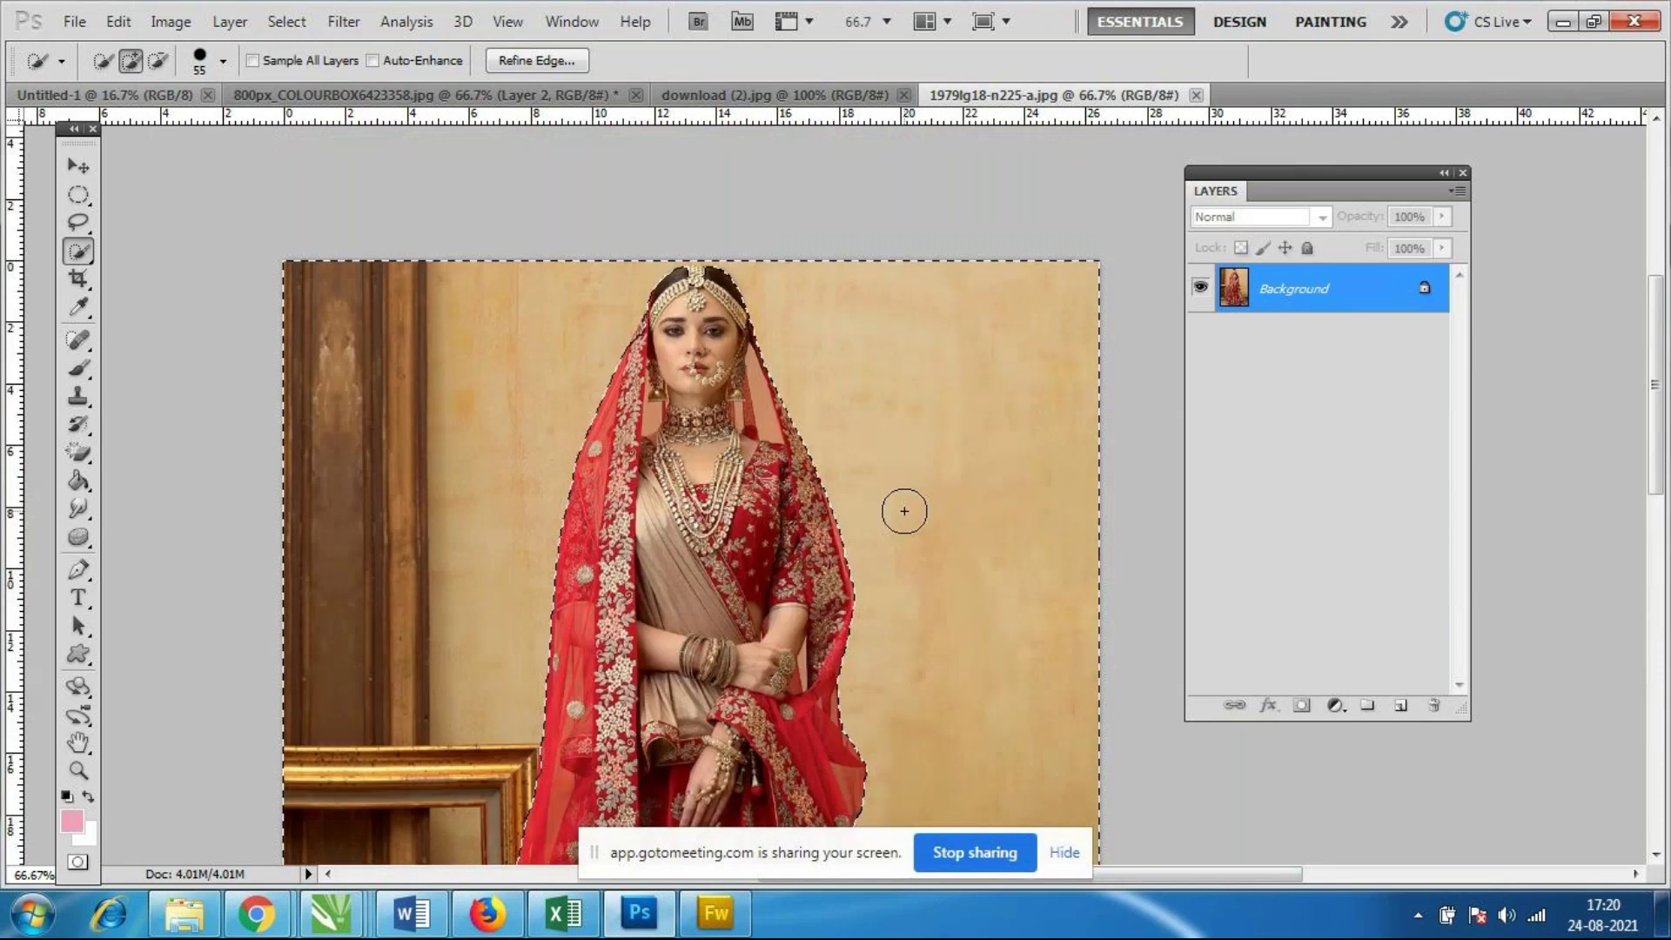
scroll(901, 507, "down", 4)
scroll(869, 488, "down", 6)
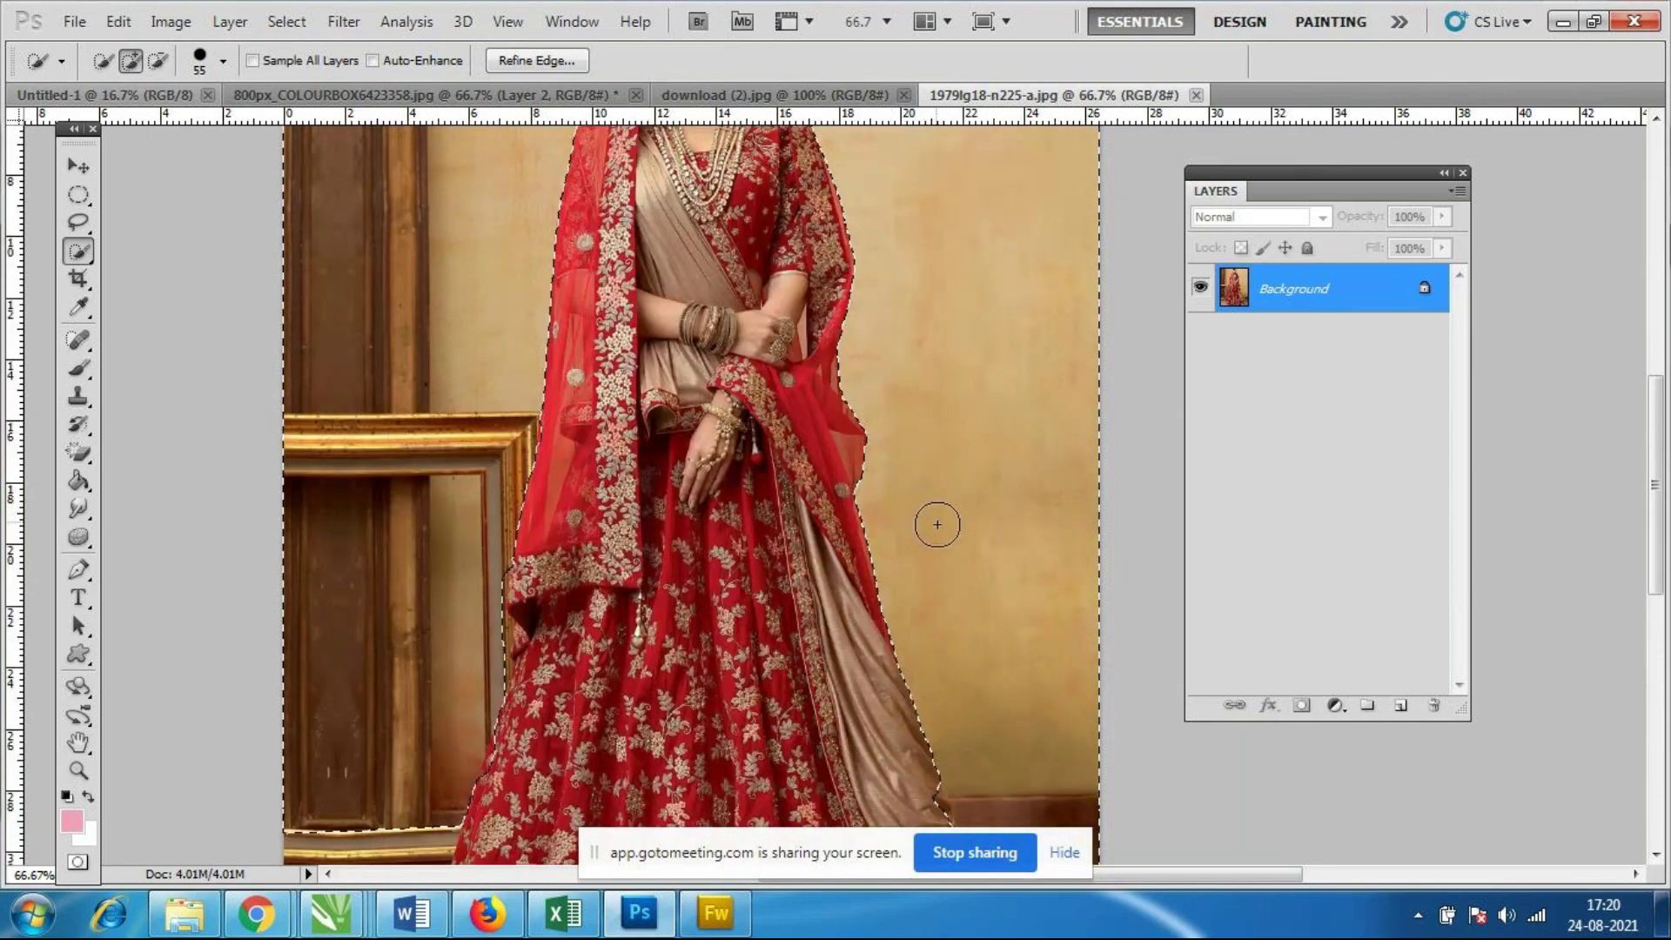
key("ctrl+minus")
key("ctrl+minus")
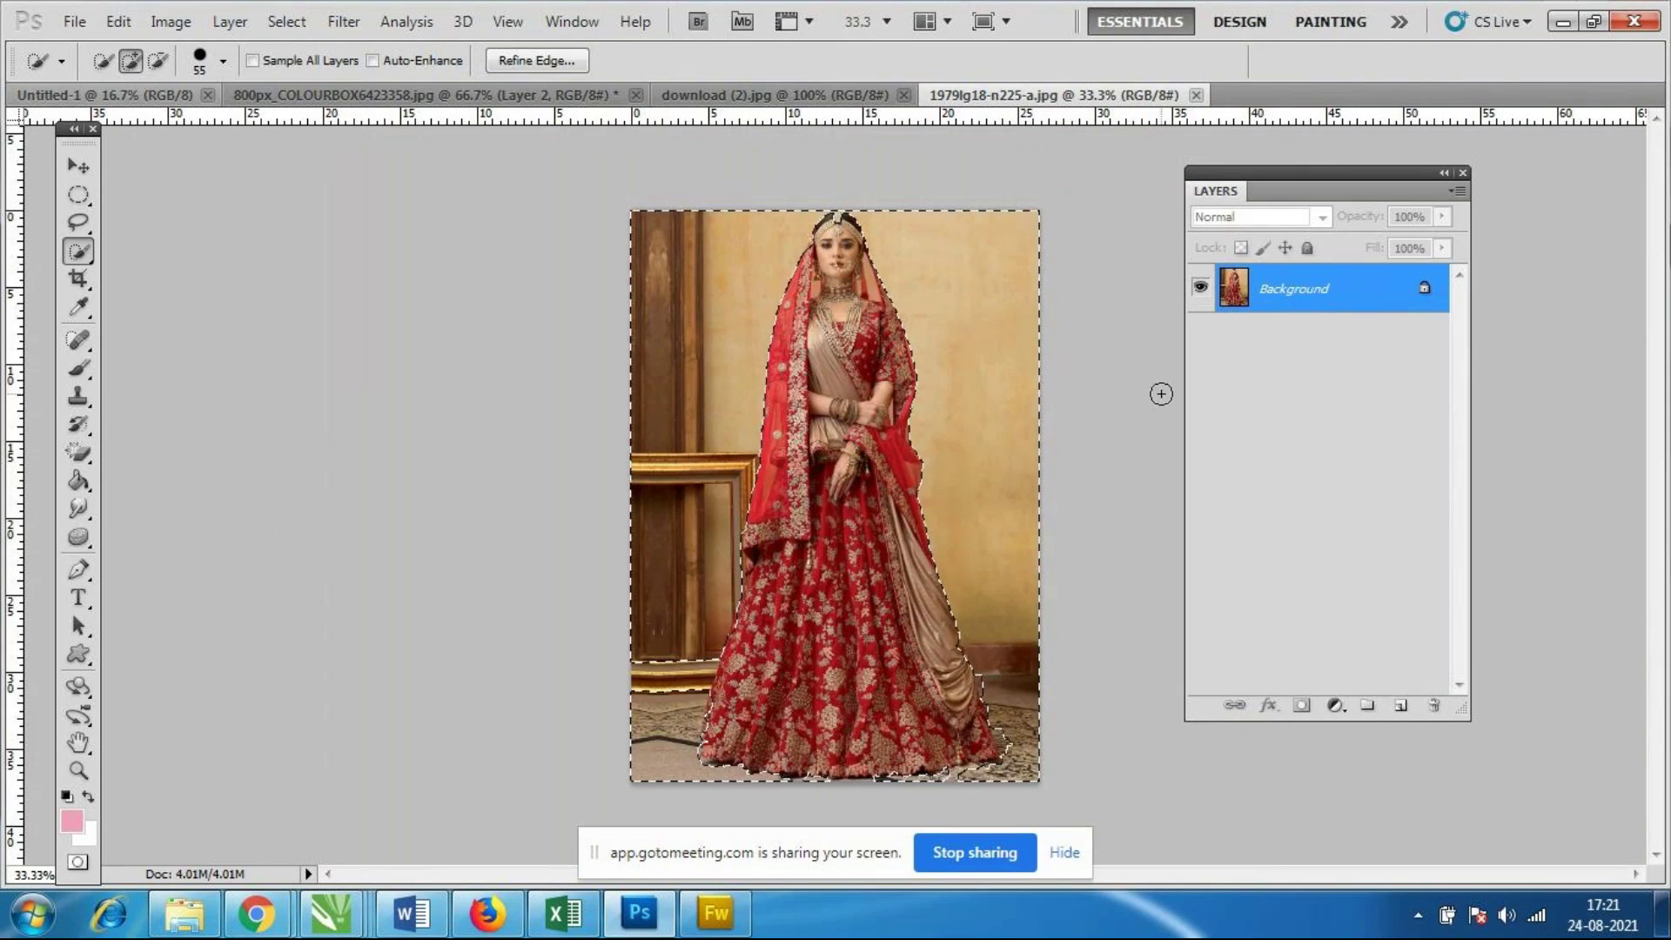
Convert the Background to Layer 0, delete the selected backdrop, then undo that and deselect.
double_click(1422, 293)
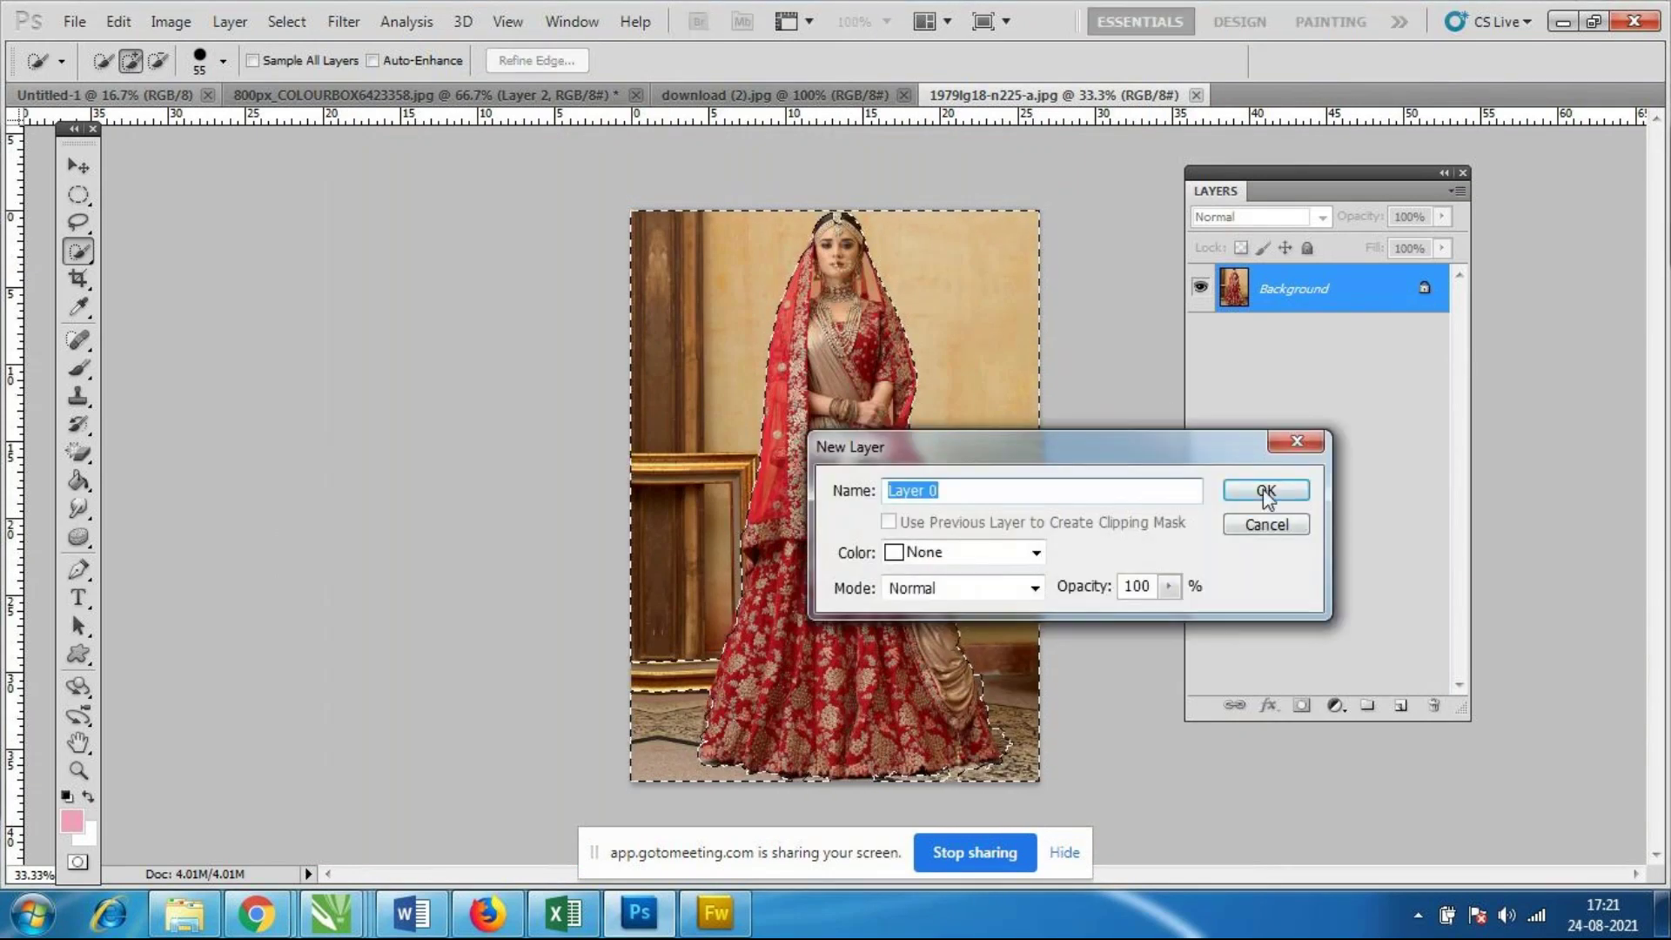
left_click(1262, 488)
key("Delete")
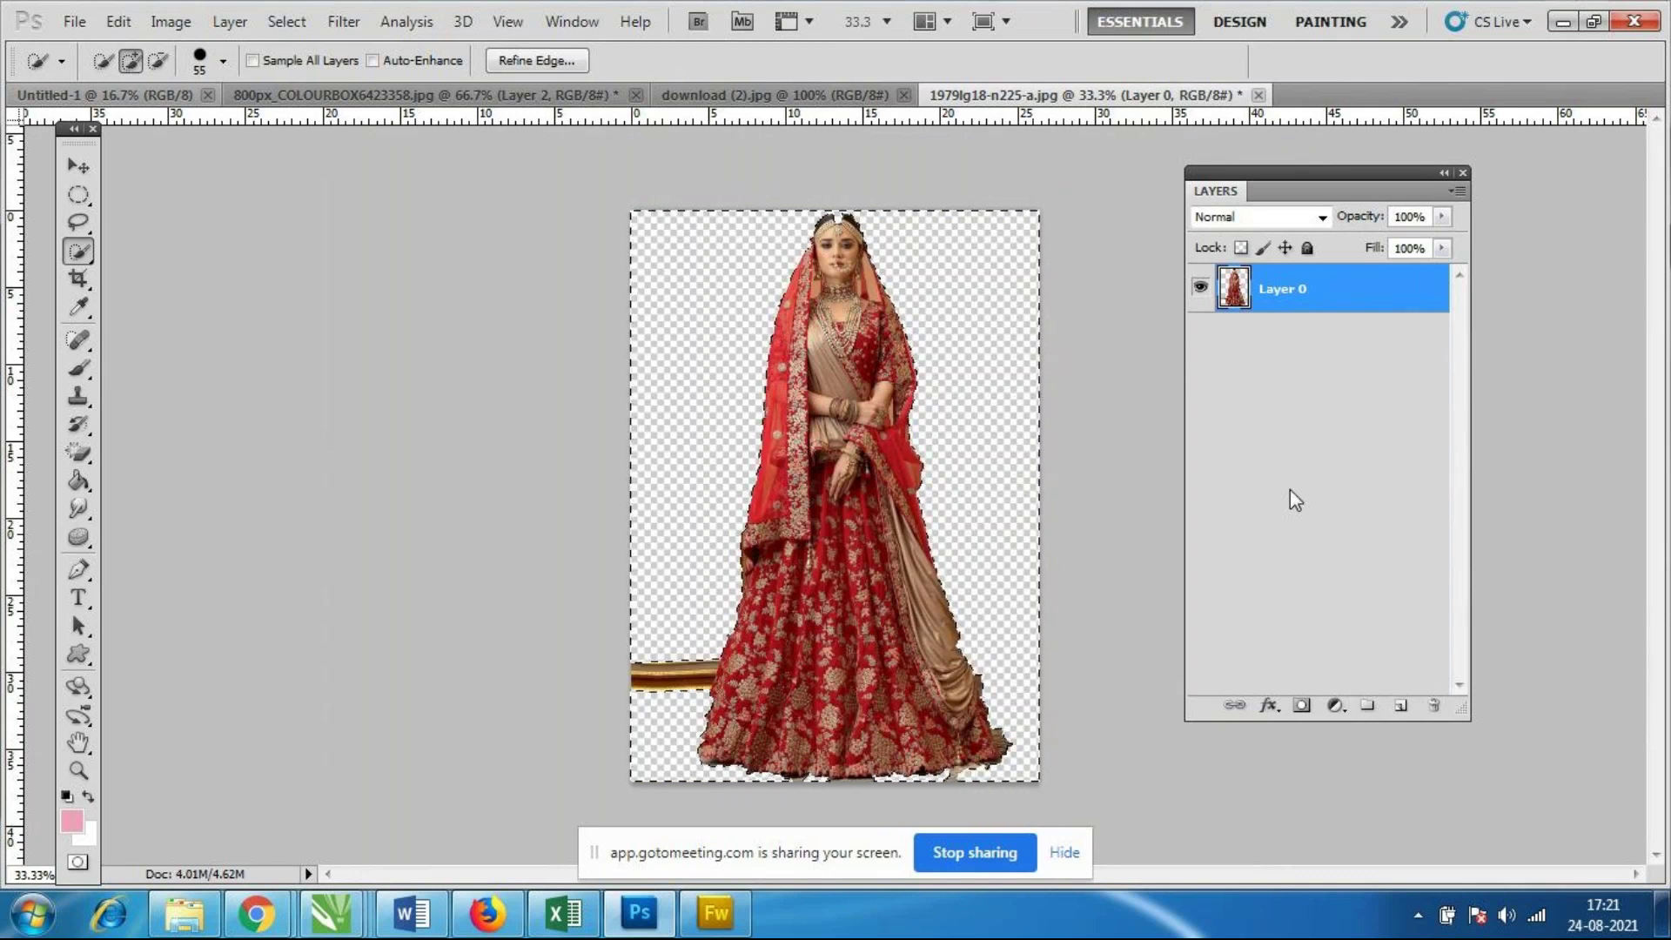
key("ctrl+d")
key("ctrl+alt+z")
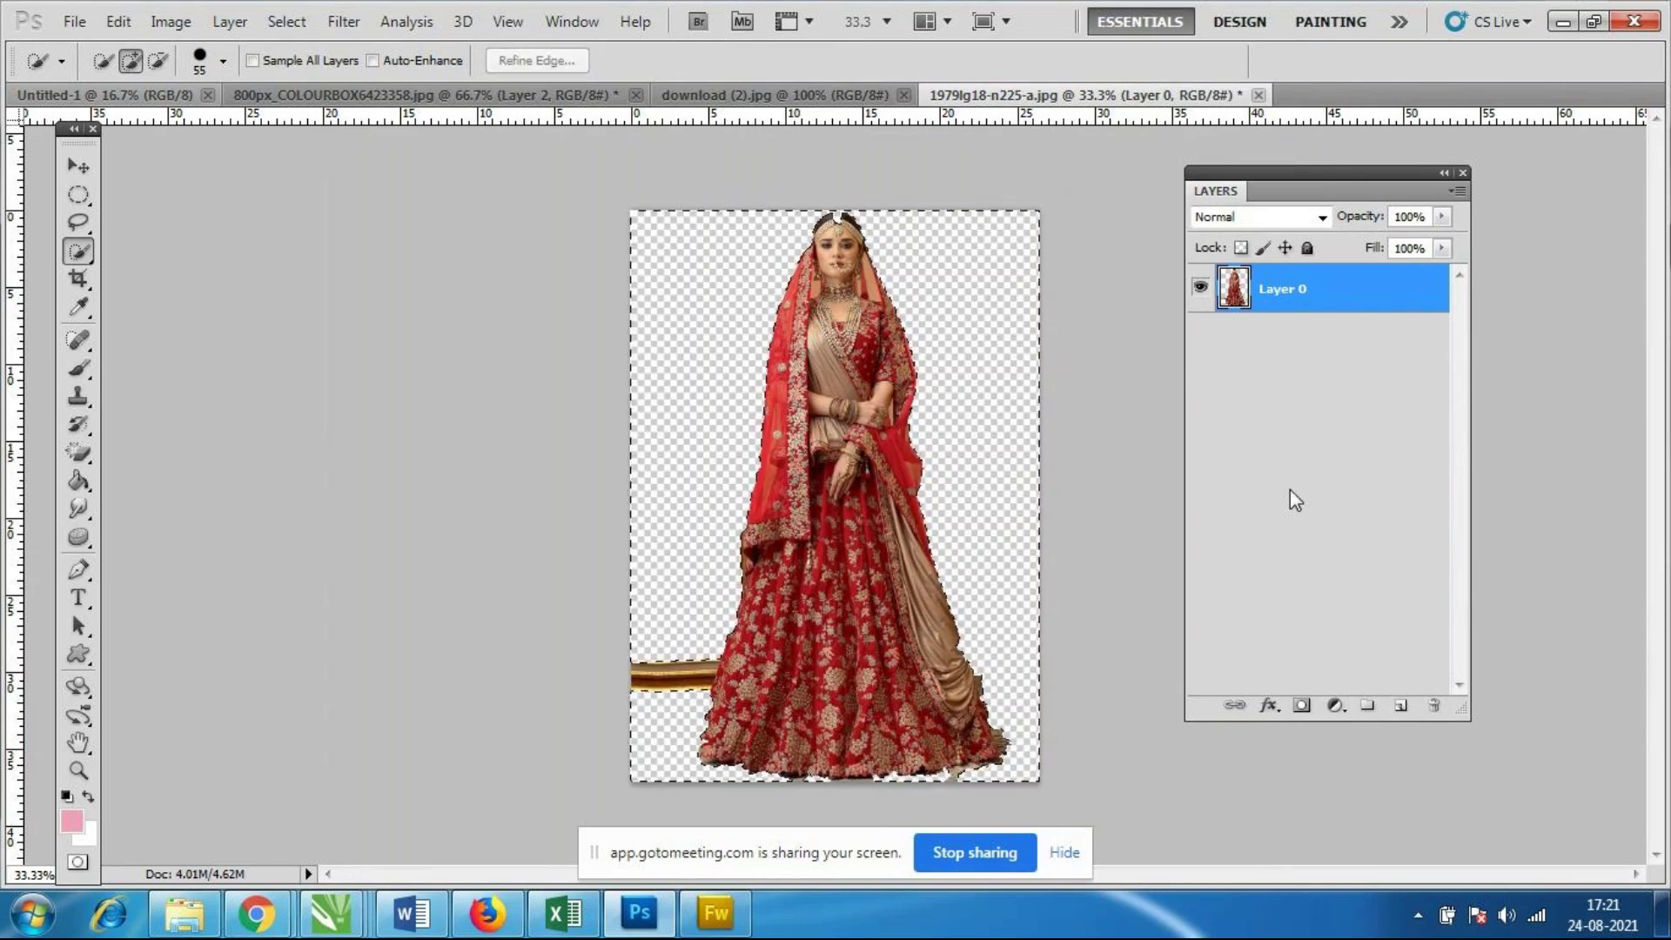
key("ctrl+alt+z")
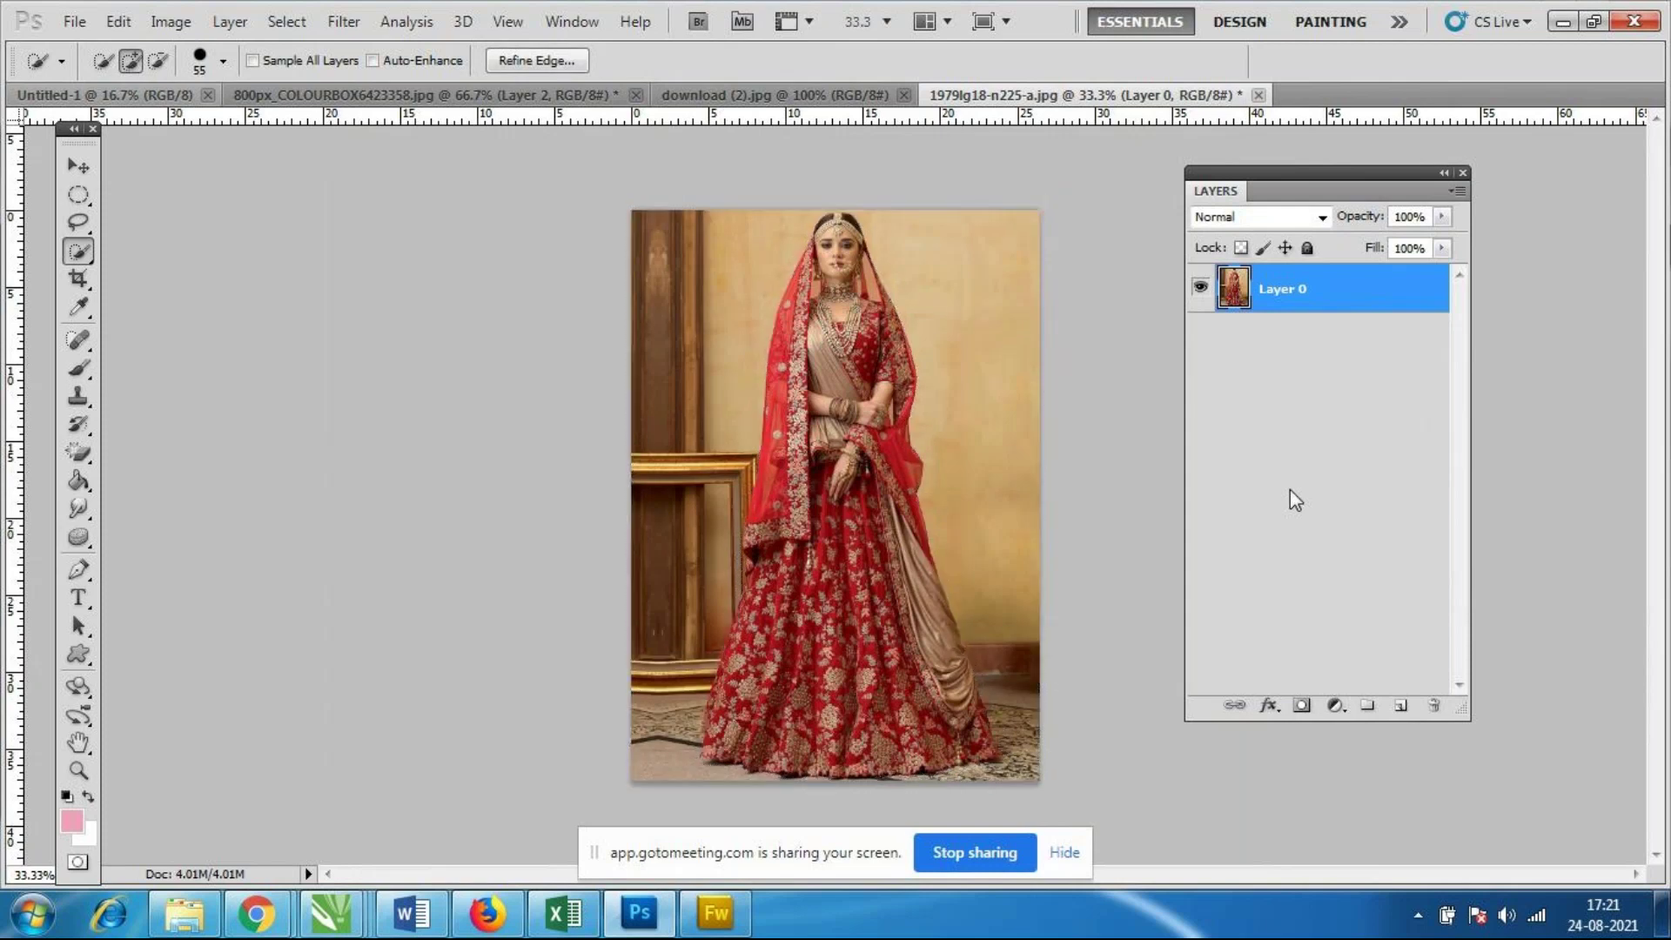
key("ctrl+d")
Magic Wand-select the beige wall and left wooden panel around the bride at tolerance 32.
right_click(81, 253)
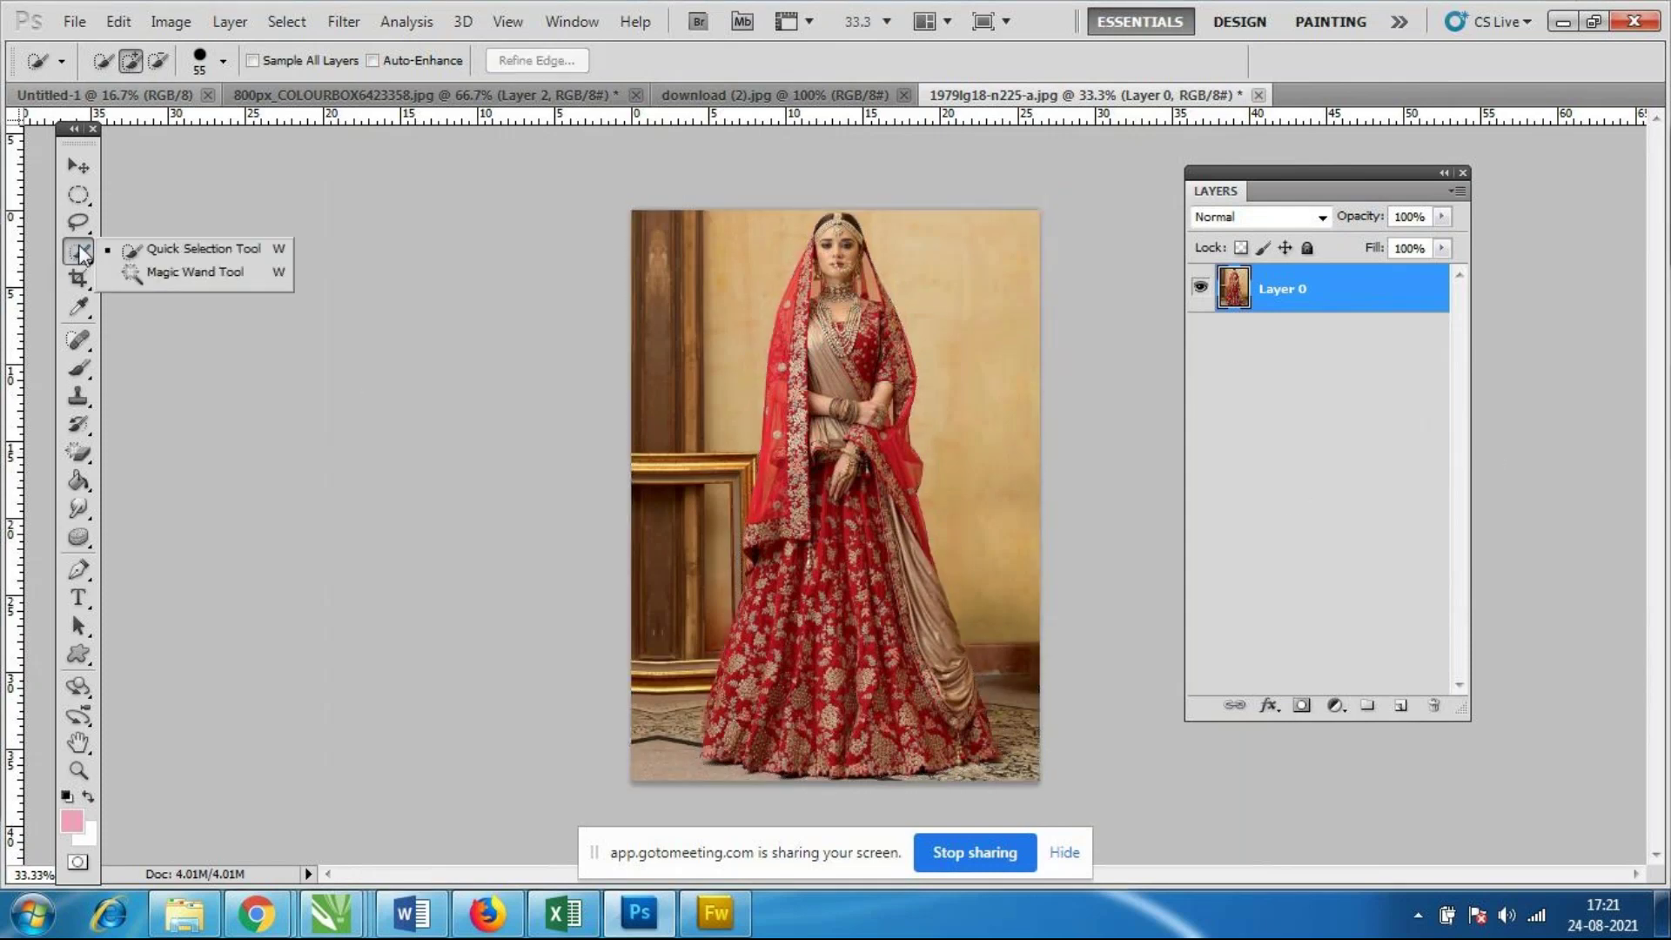
left_click(252, 275)
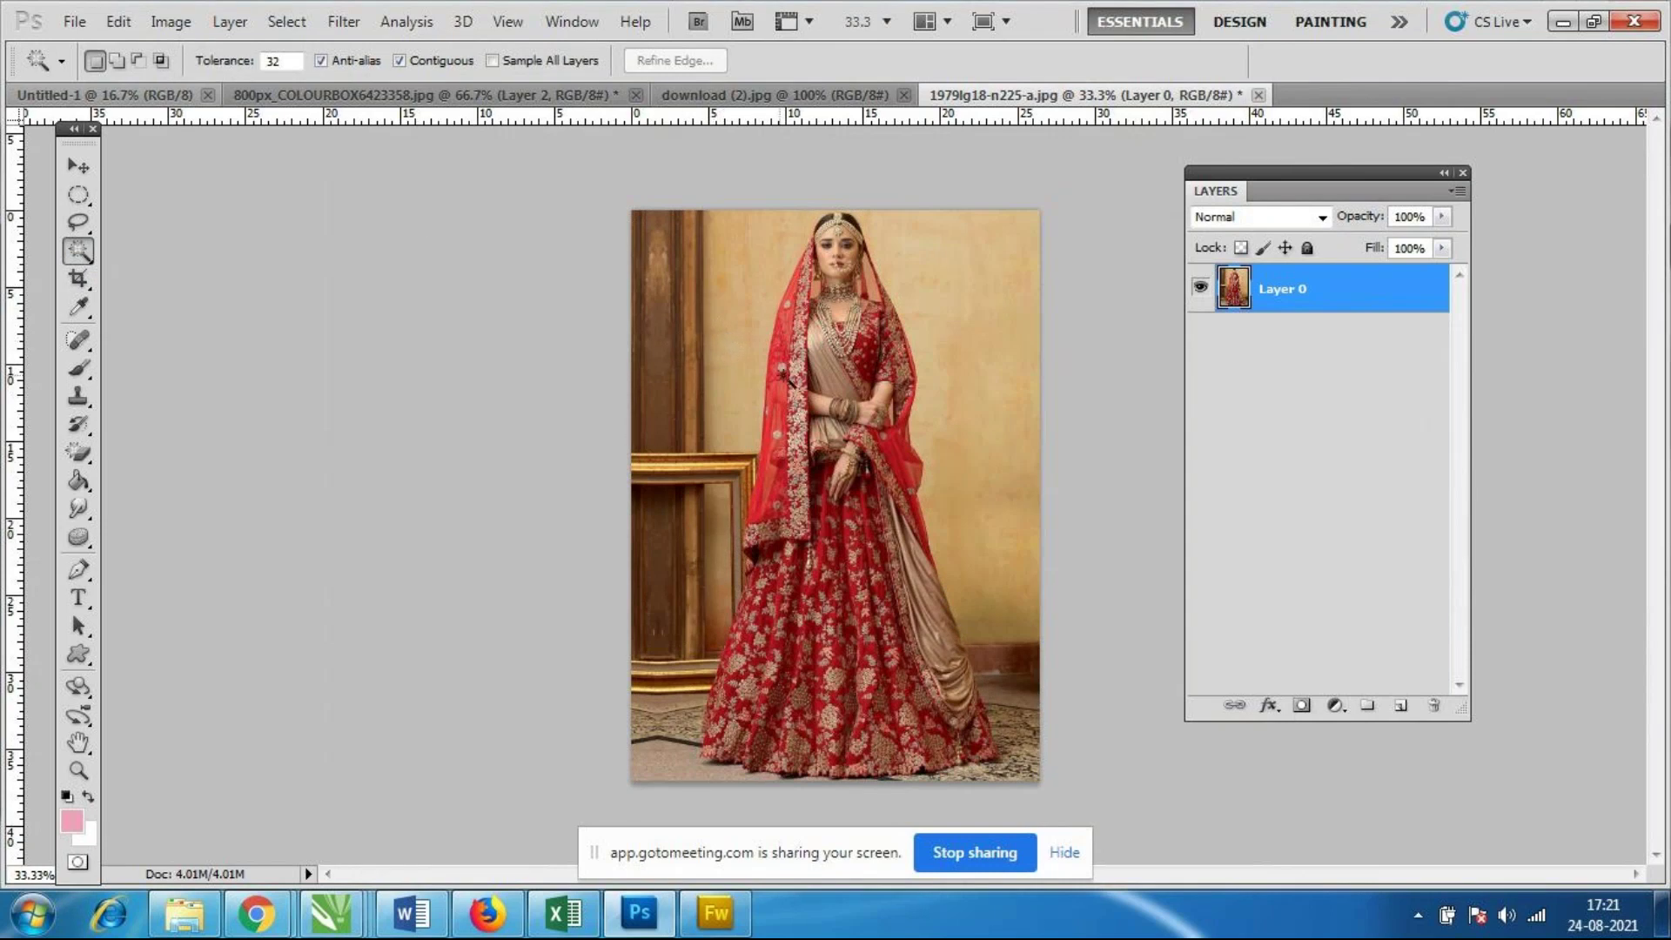
left_click(709, 285)
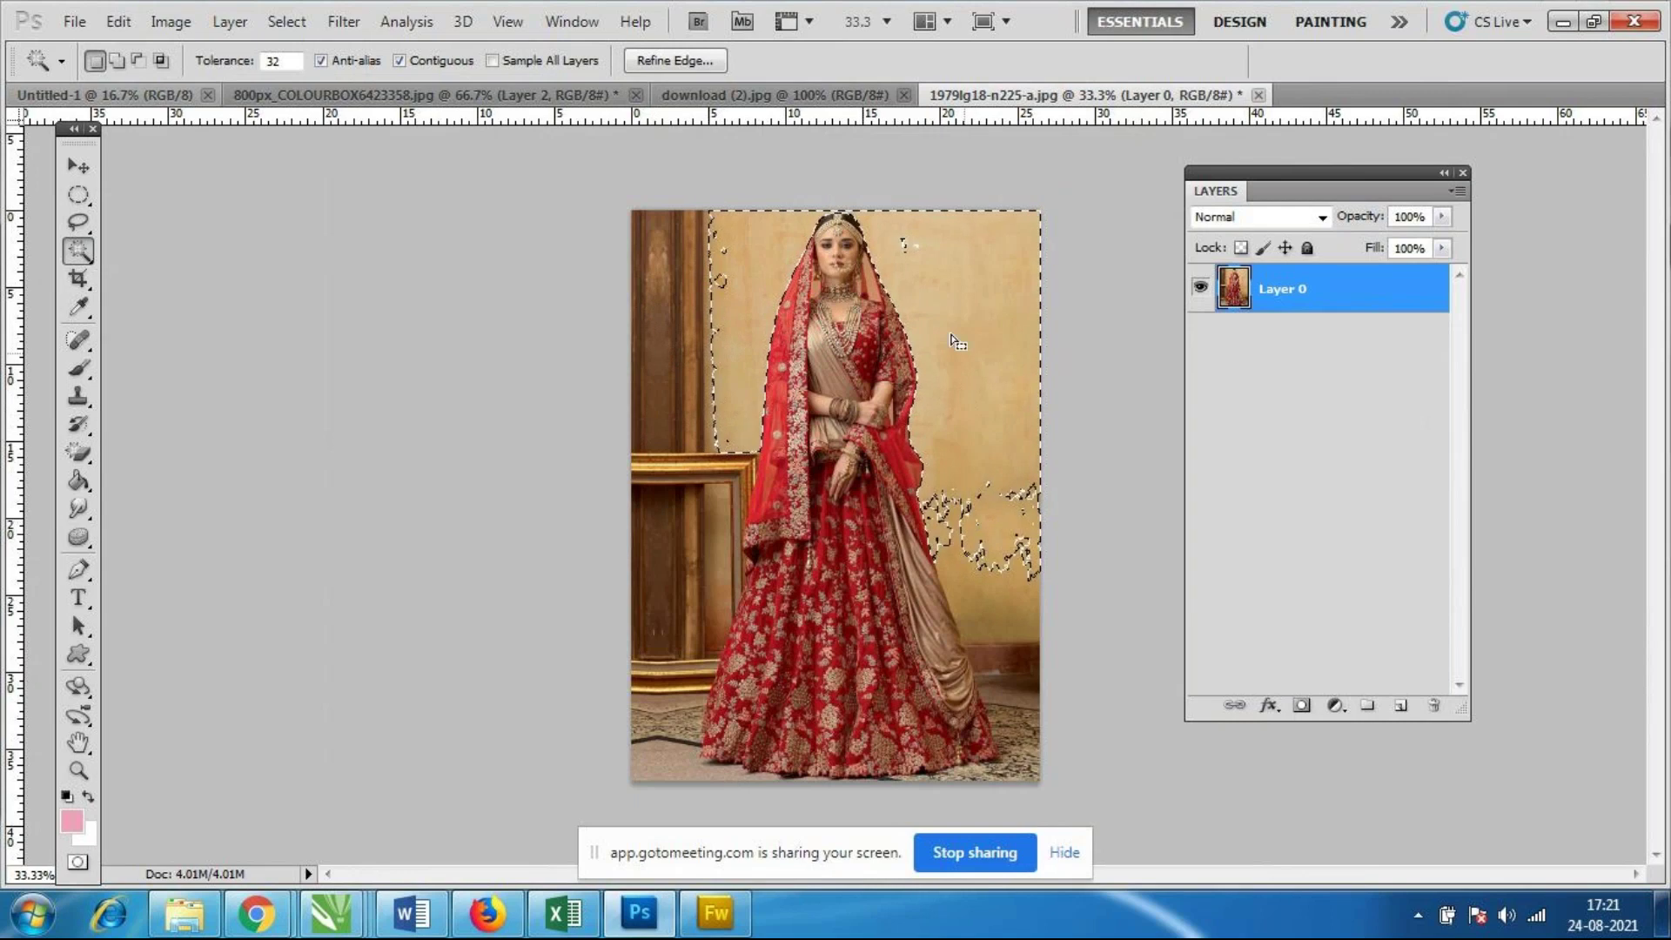
left_click(1018, 618)
left_click(981, 517)
left_click(951, 285)
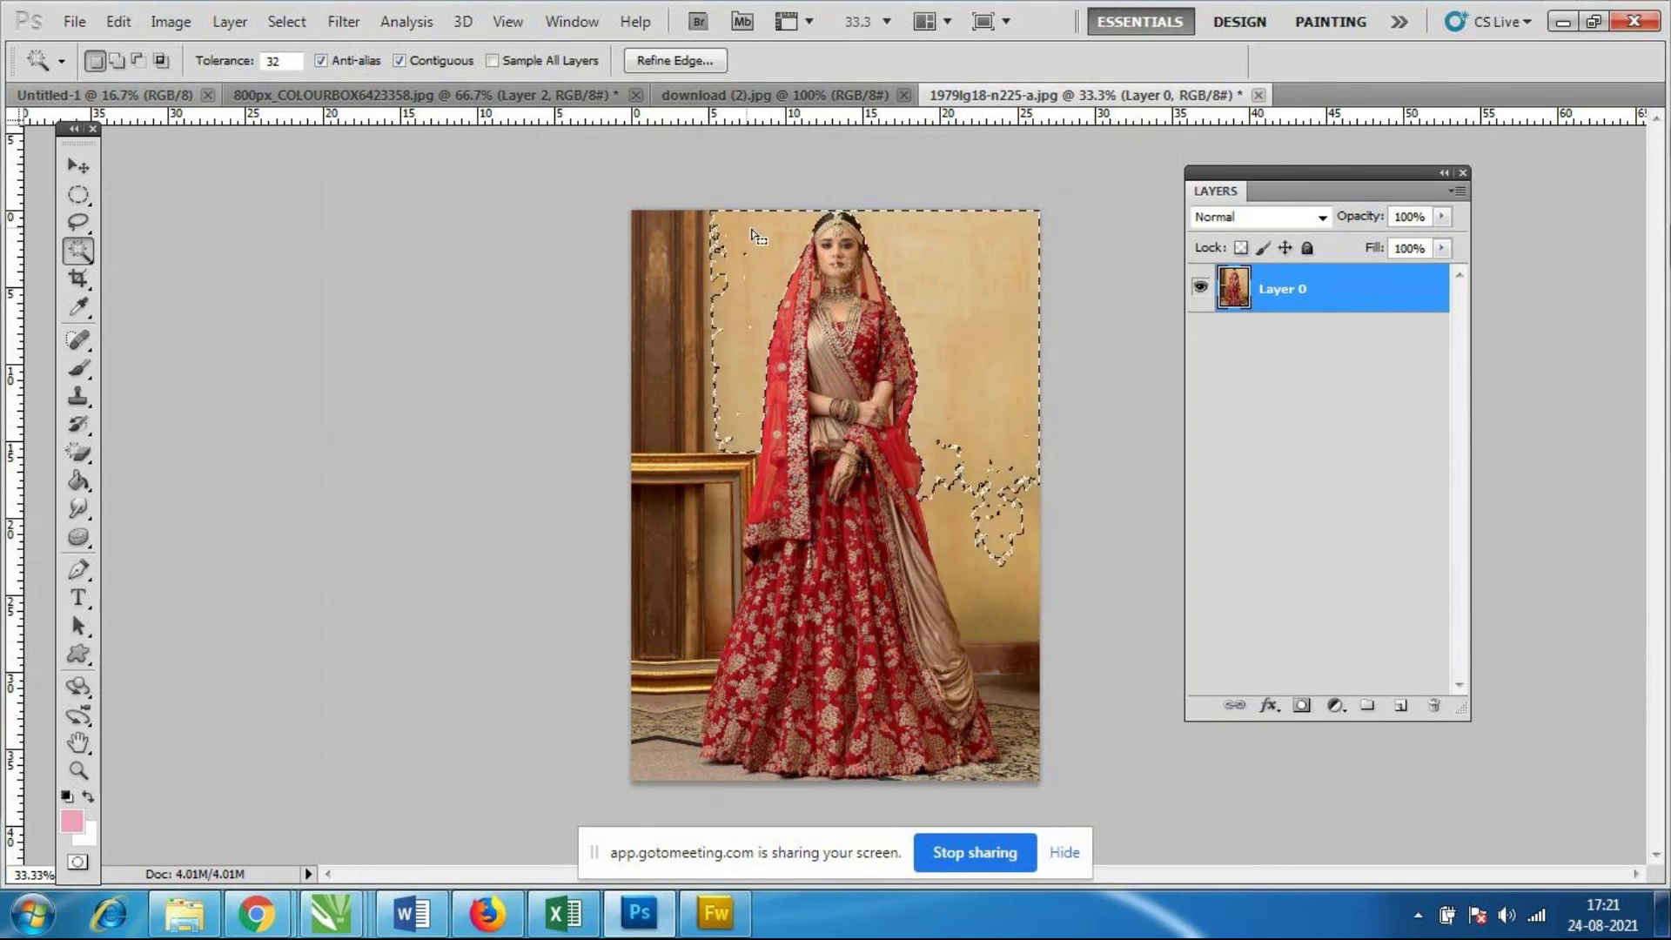
left_click(675, 322)
left_click(727, 310)
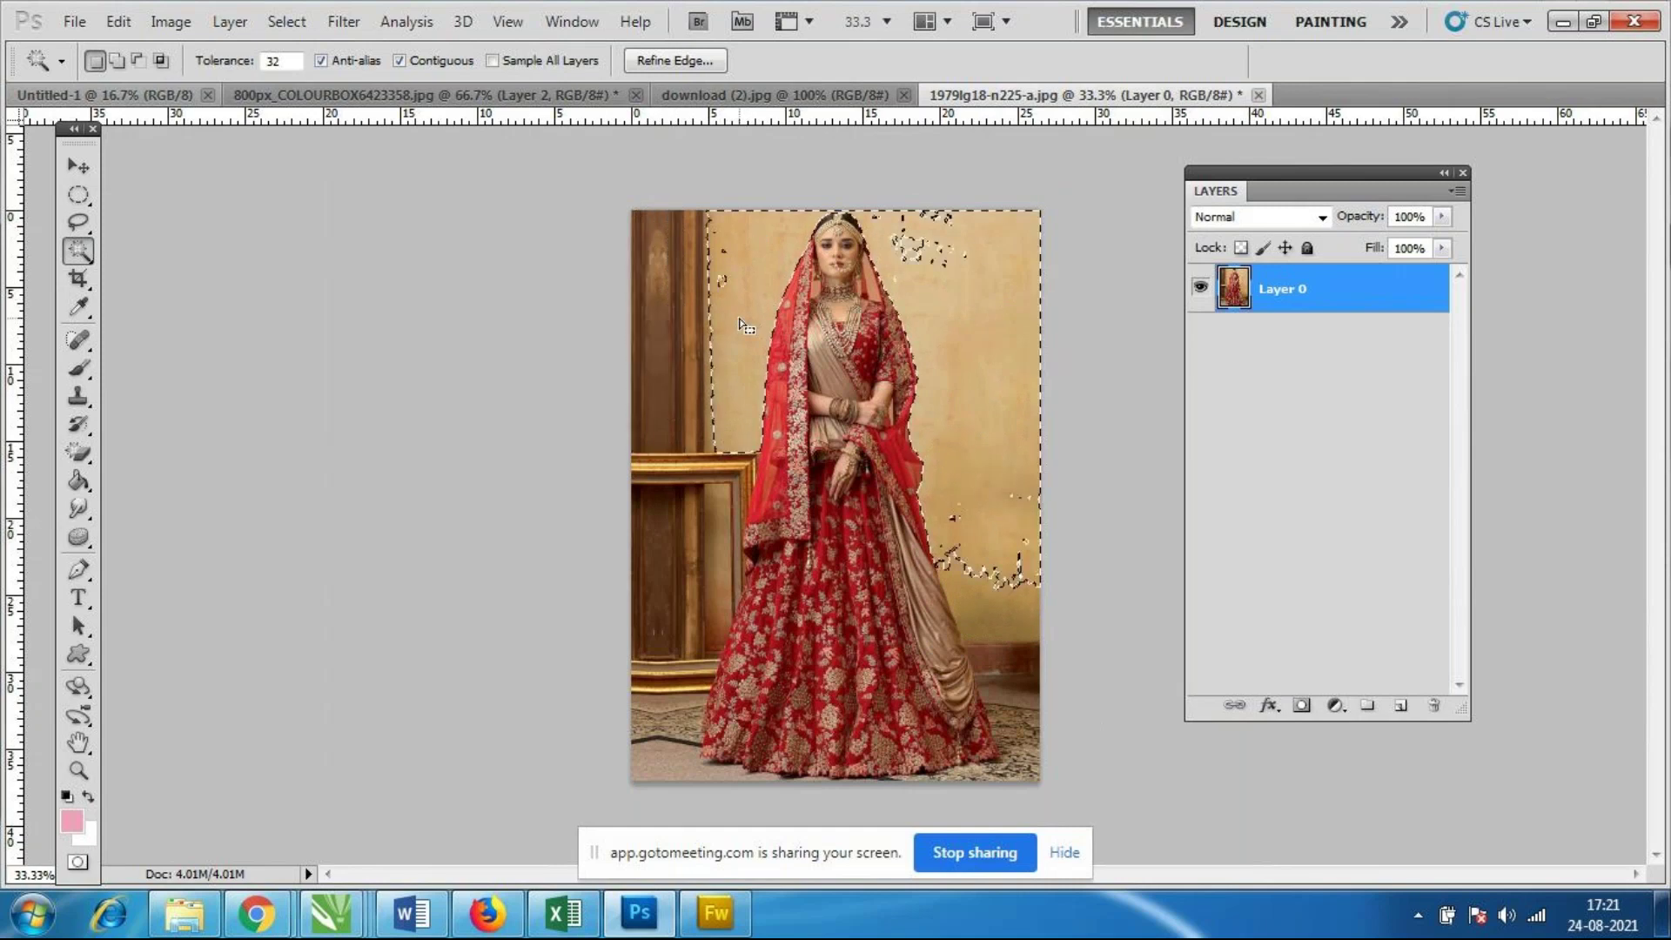
left_click(81, 24)
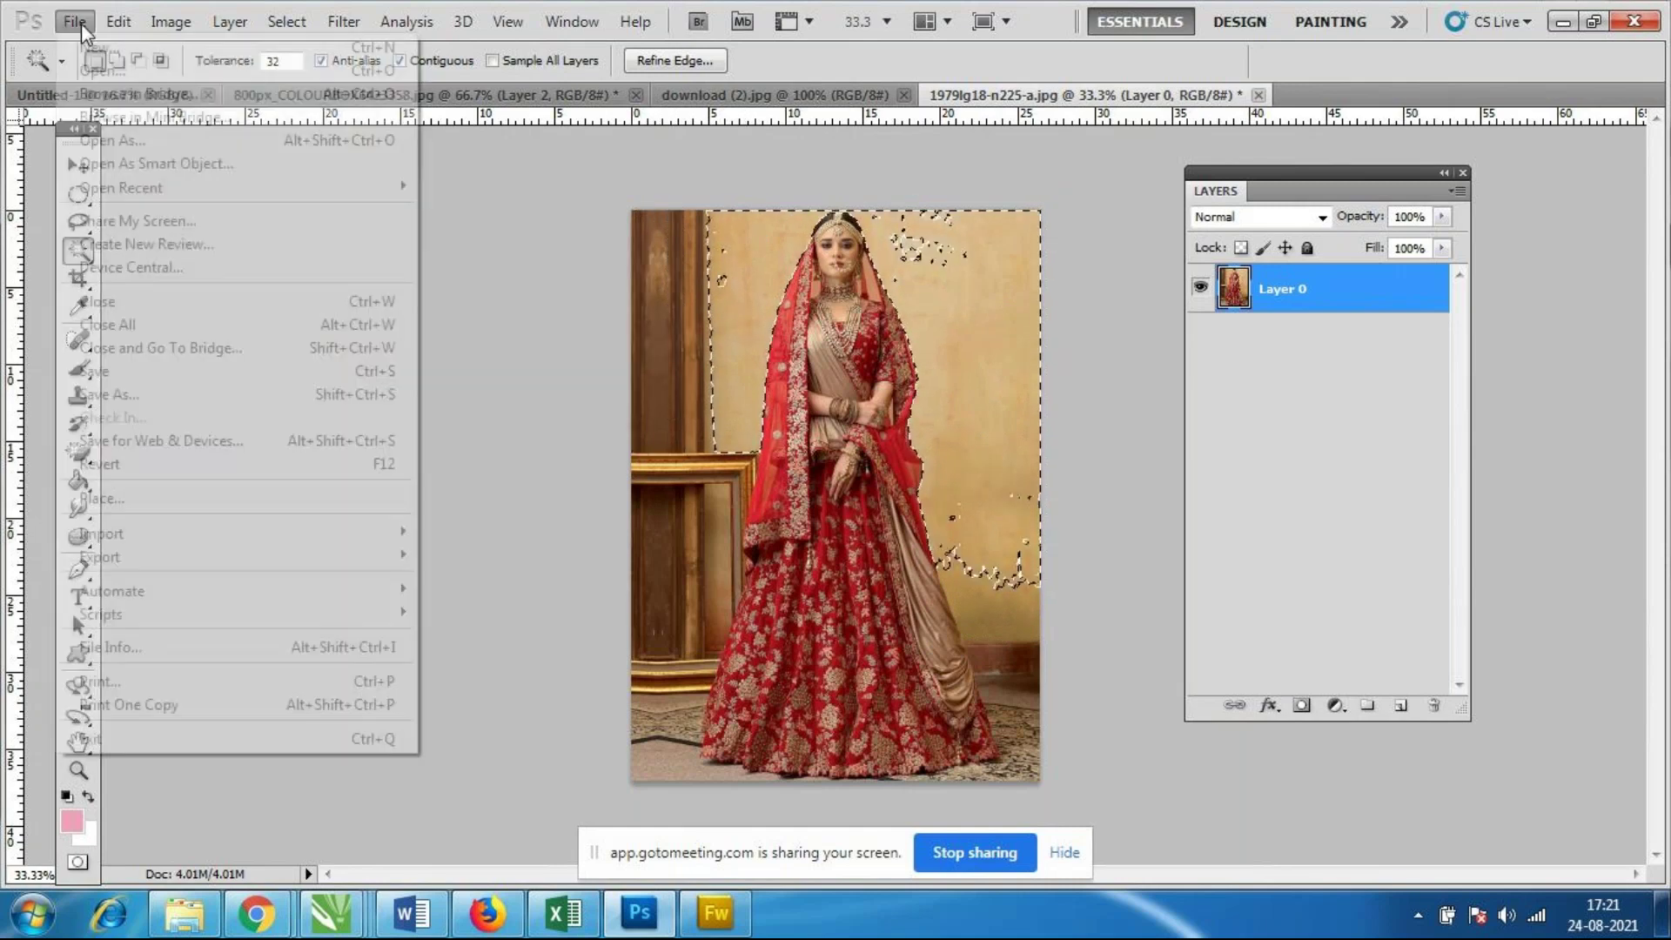
Open the blue Honda Civic car photo as a new document.
left_click(81, 67)
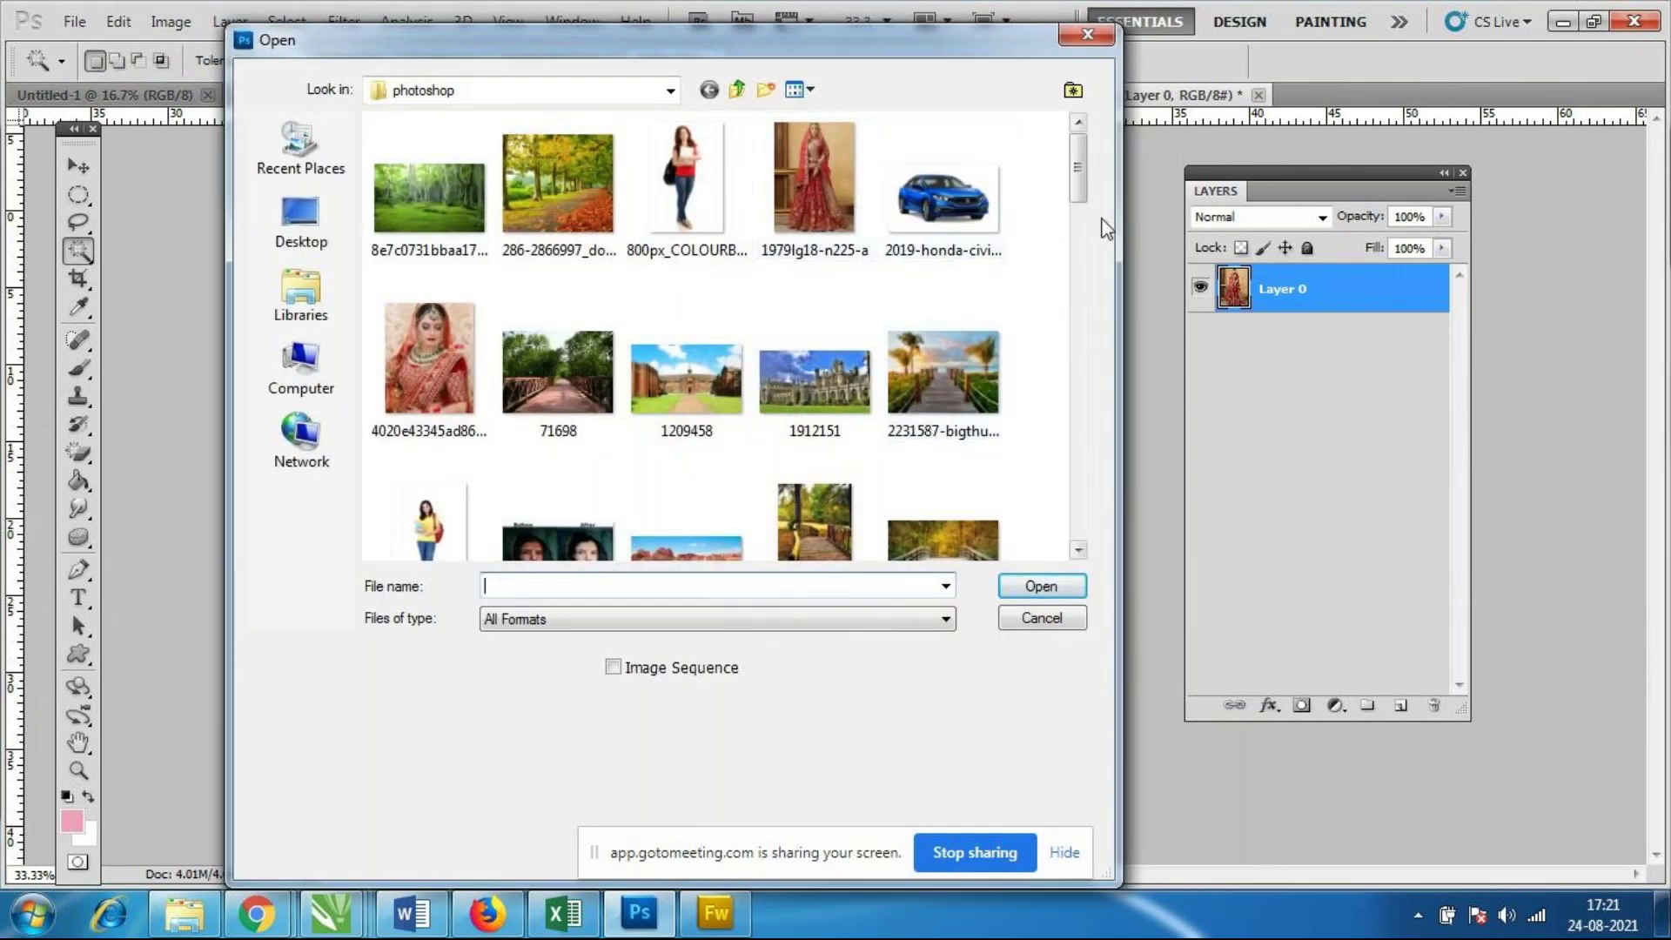
left_click(967, 187)
left_click(1040, 586)
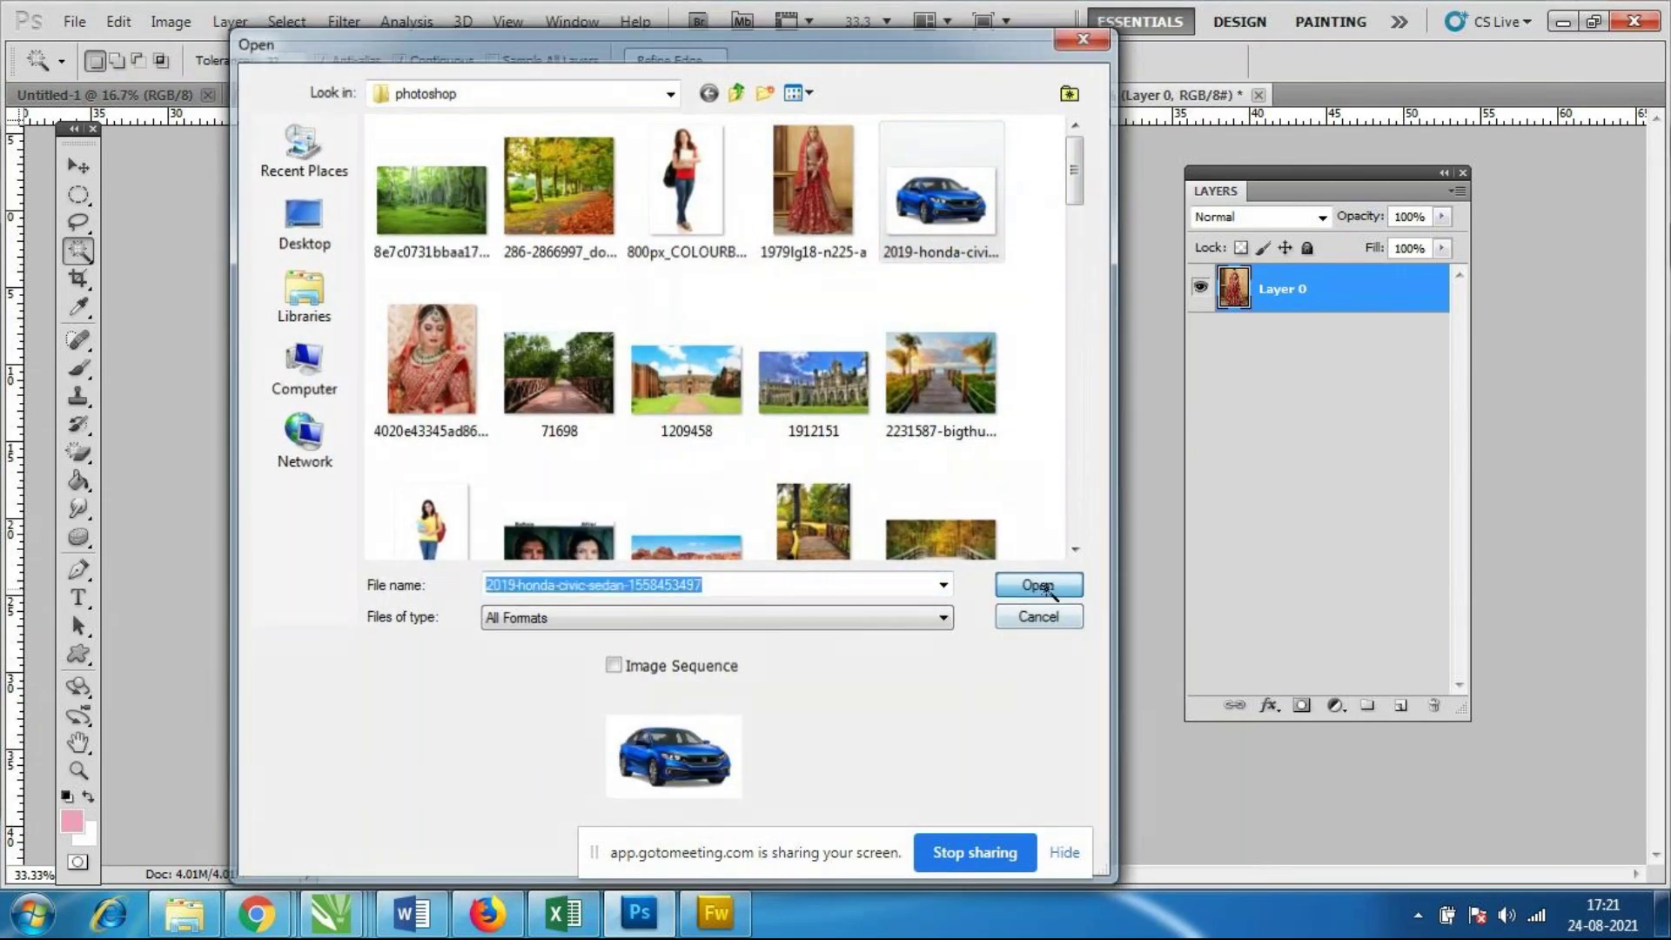
Magic-wand the car photo's white background, deselect it, and return to the bride photo.
left_click(644, 635)
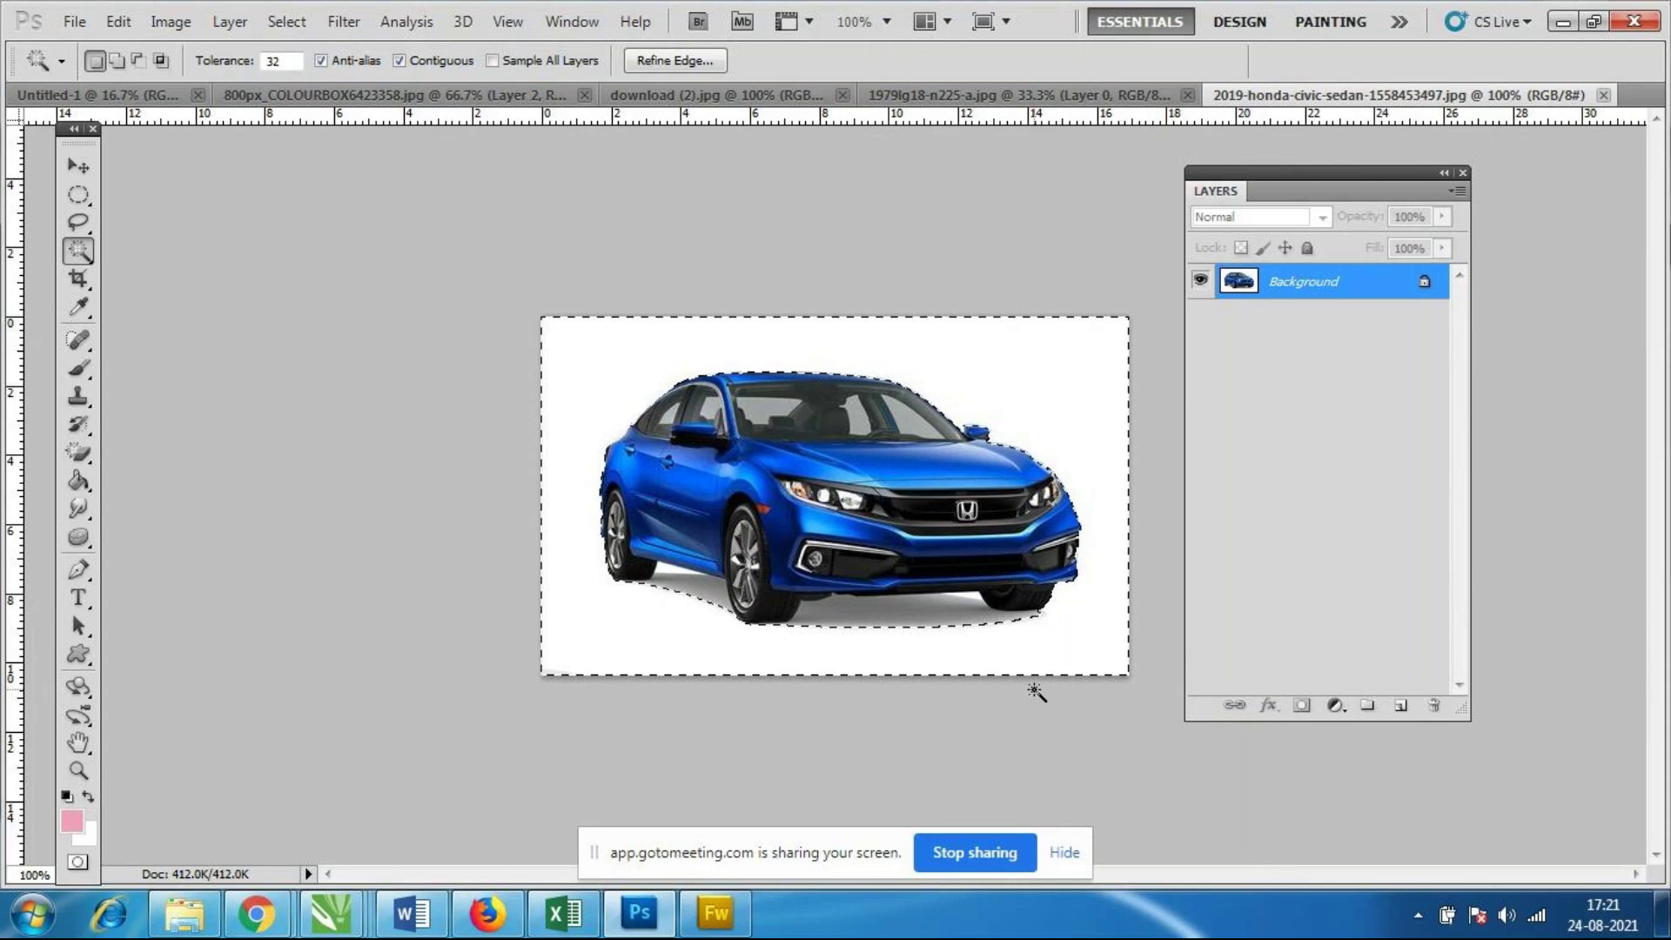
key("ctrl+d")
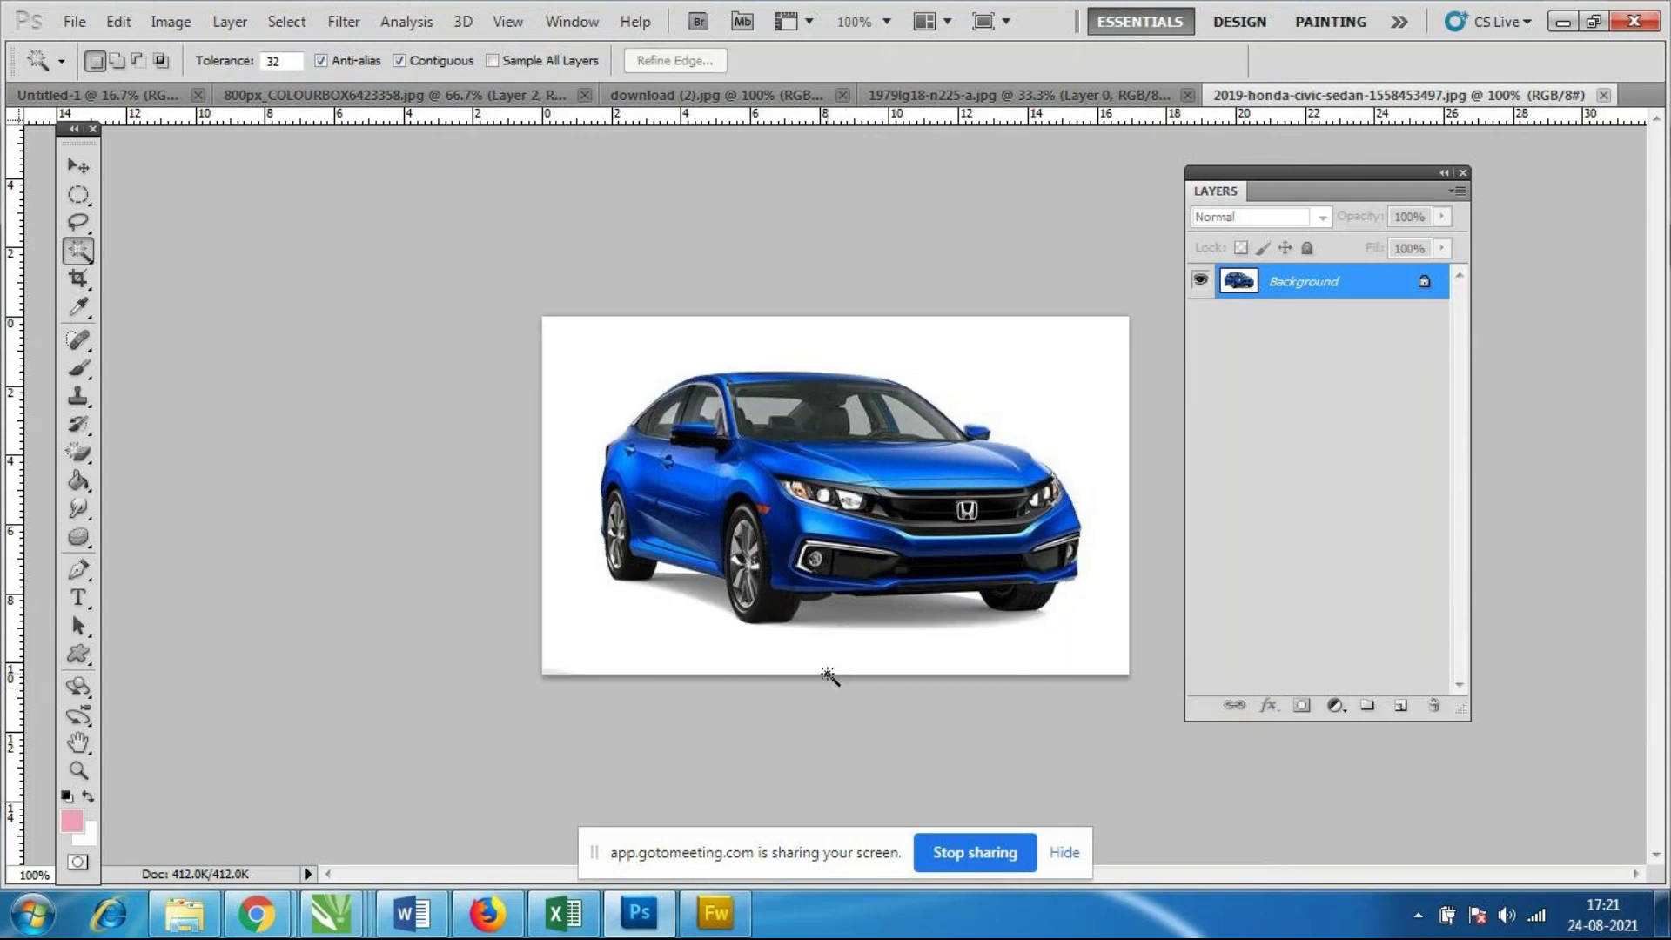
left_click(670, 662)
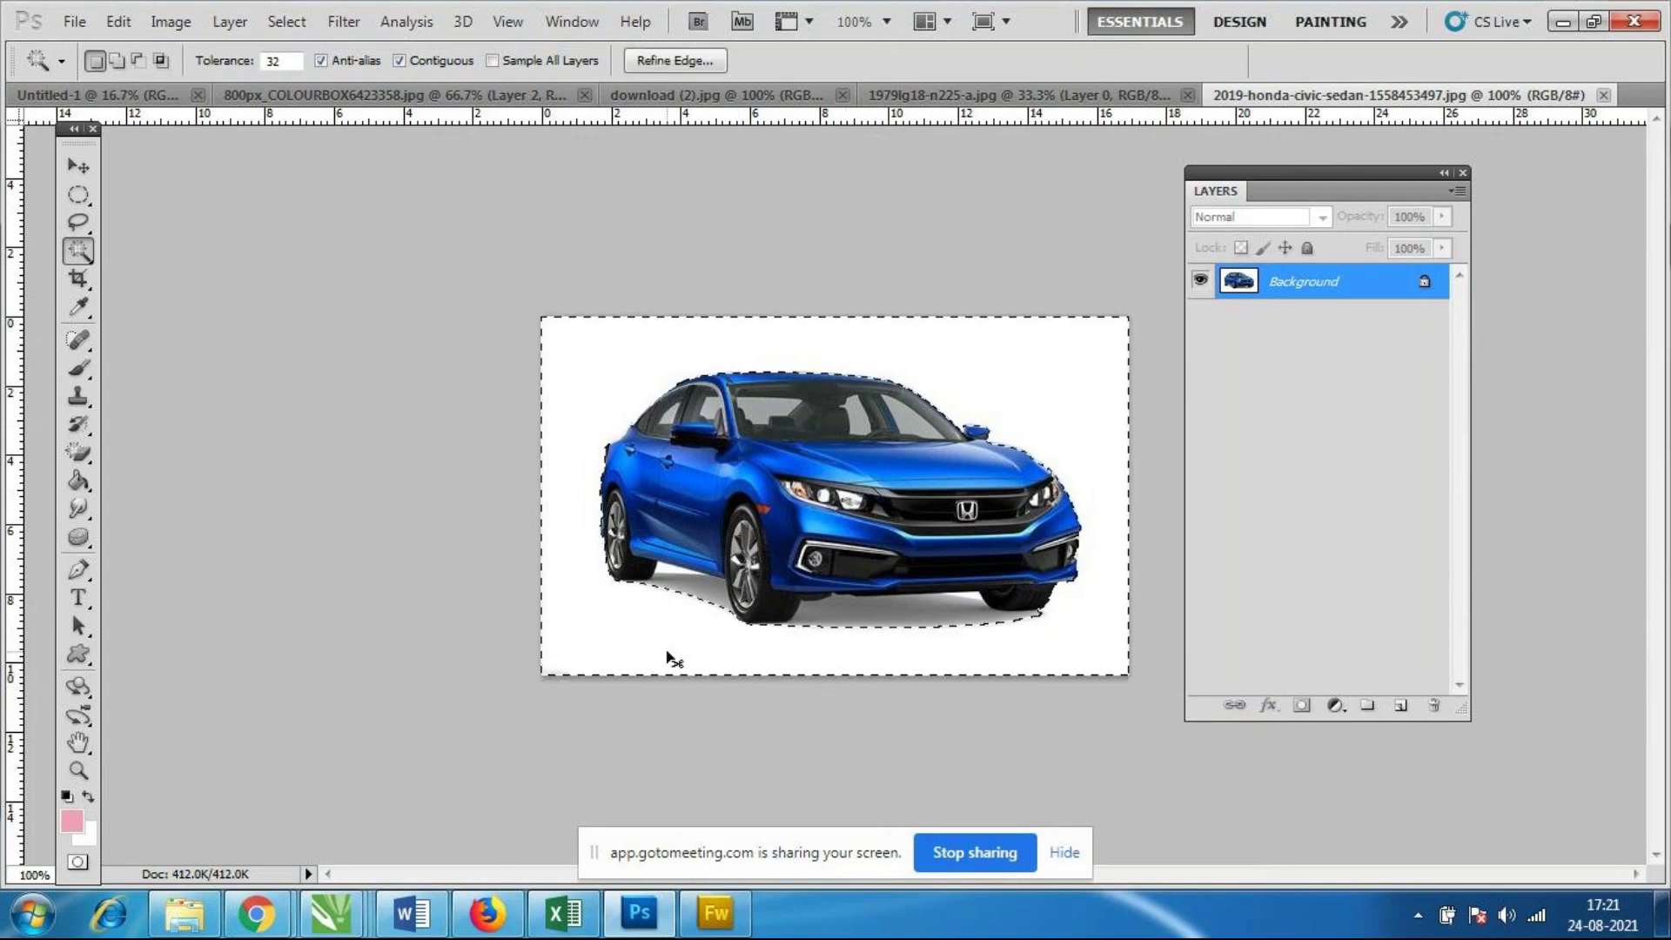
key("ctrl+d")
left_click(1073, 90)
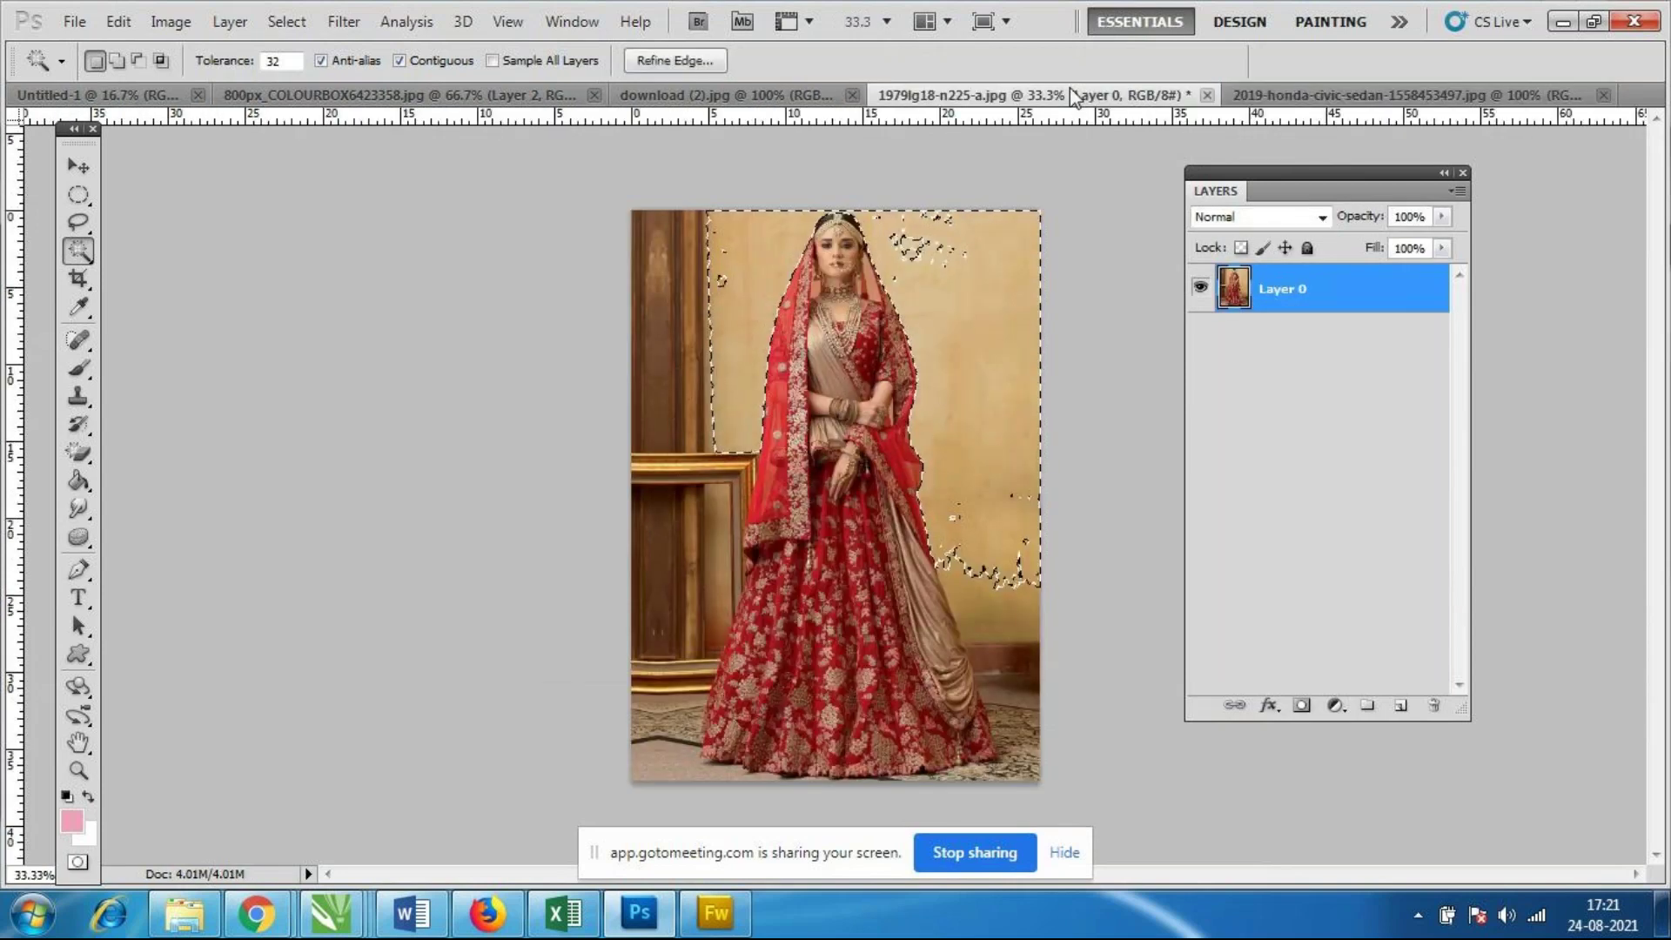
Try magic-wand selections on the bride photo's wall, floor, frame and wood panels, then switch to Quick Selection.
key("ctrl+d")
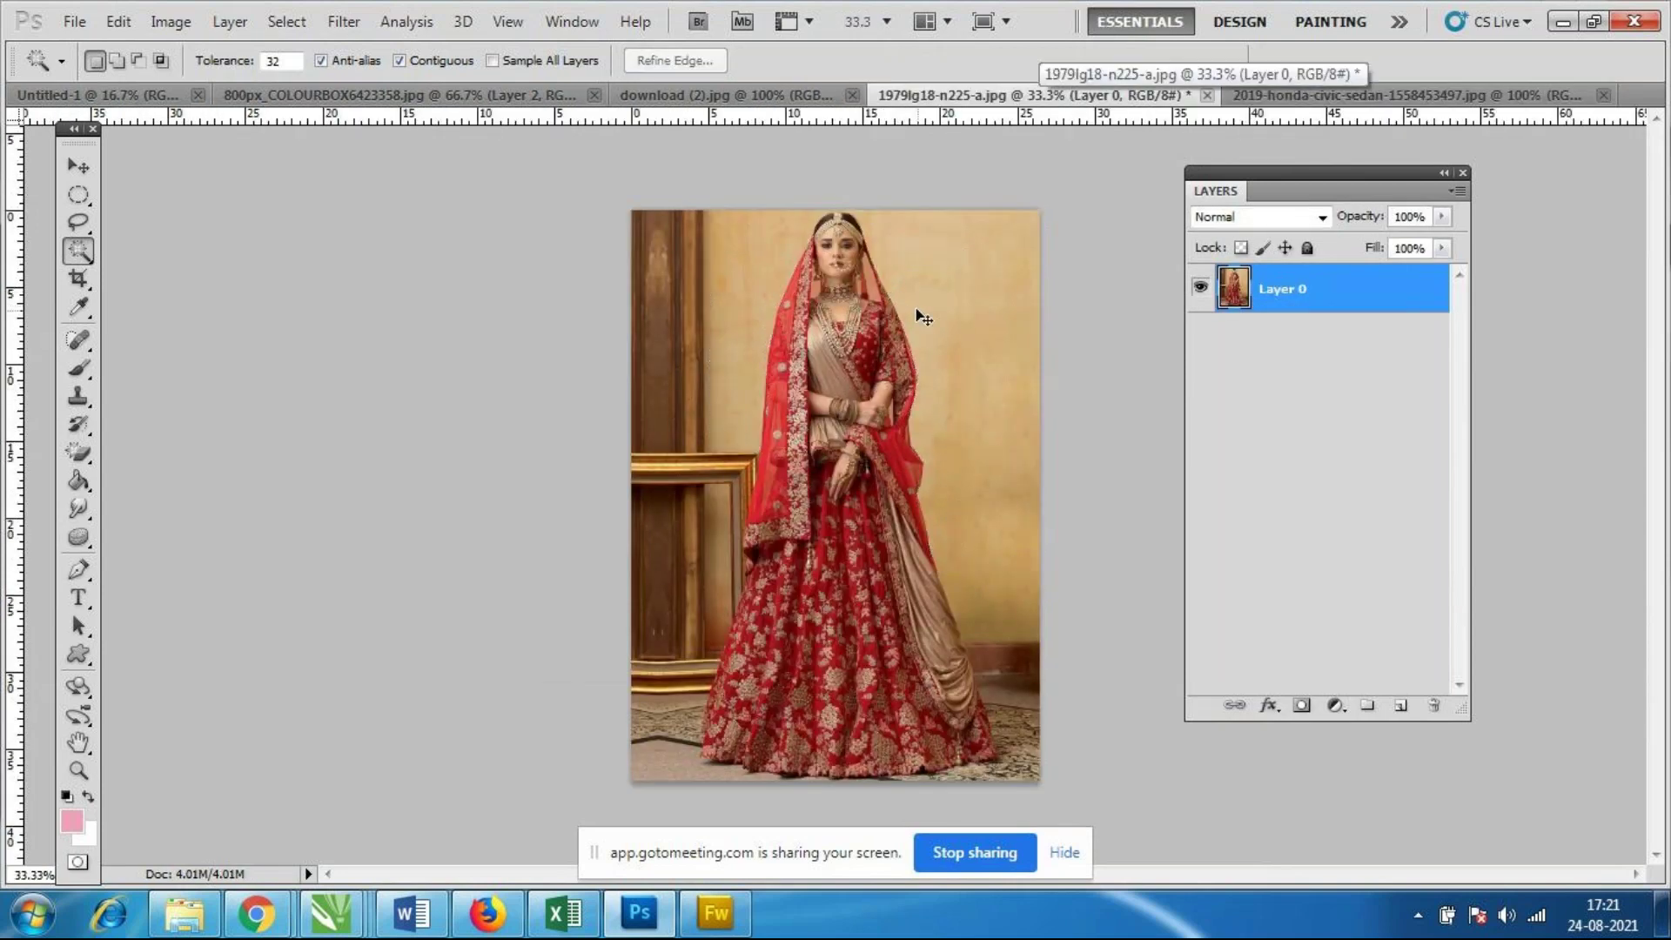
left_click(738, 397)
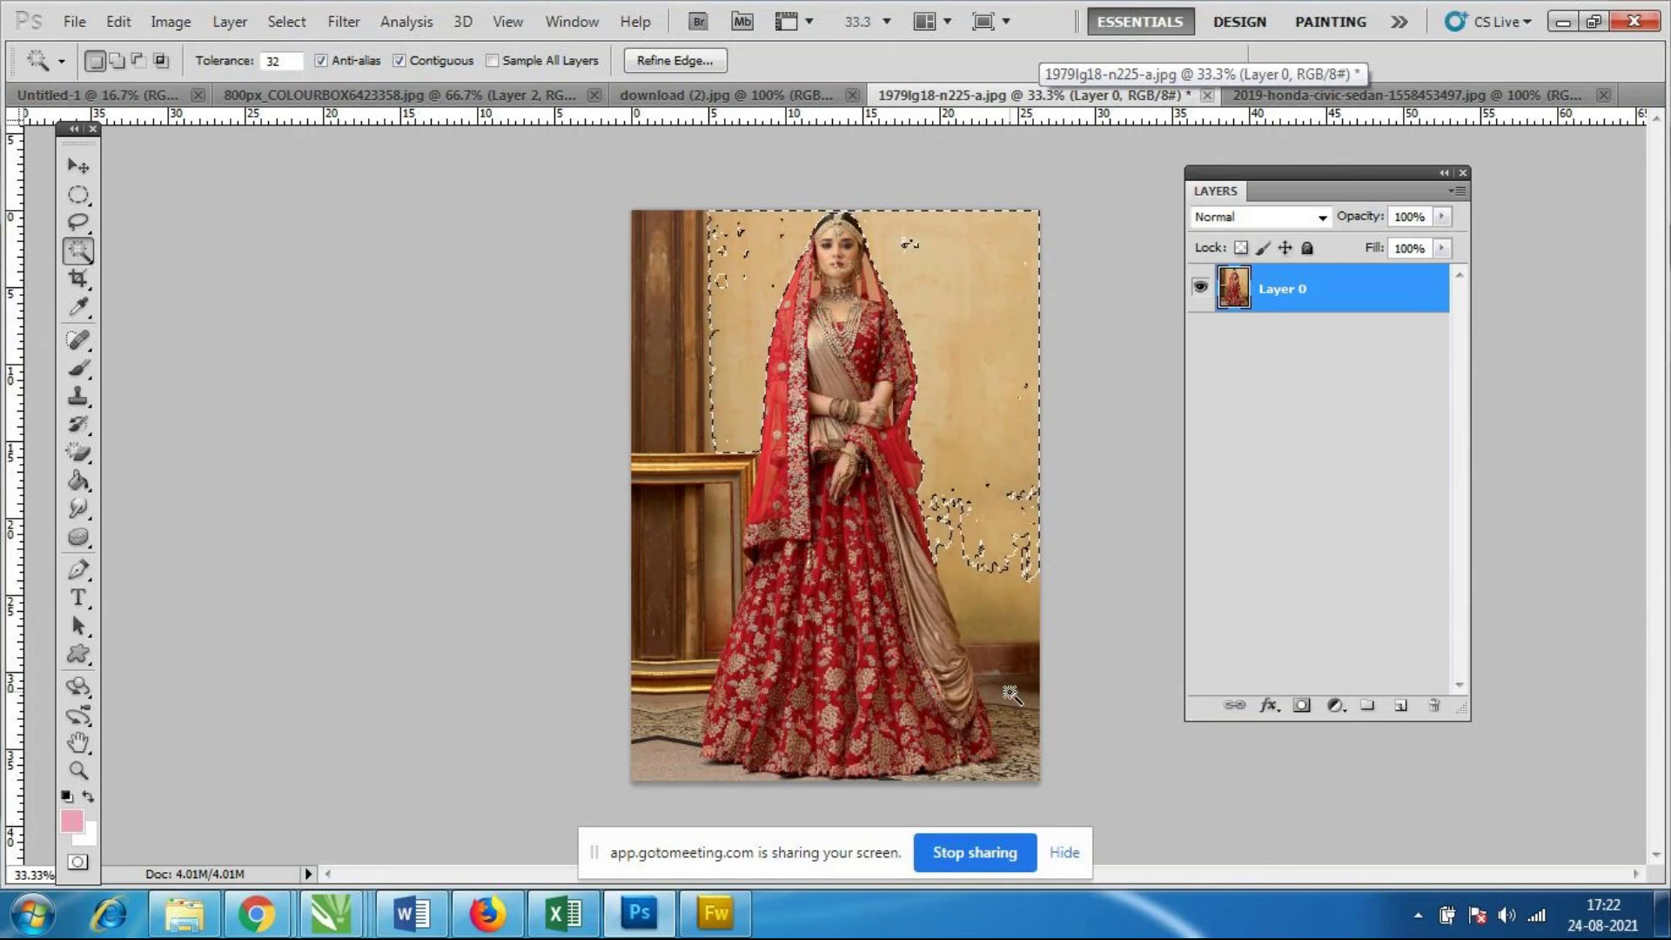
left_click(679, 726)
left_click(715, 557)
left_click(687, 601)
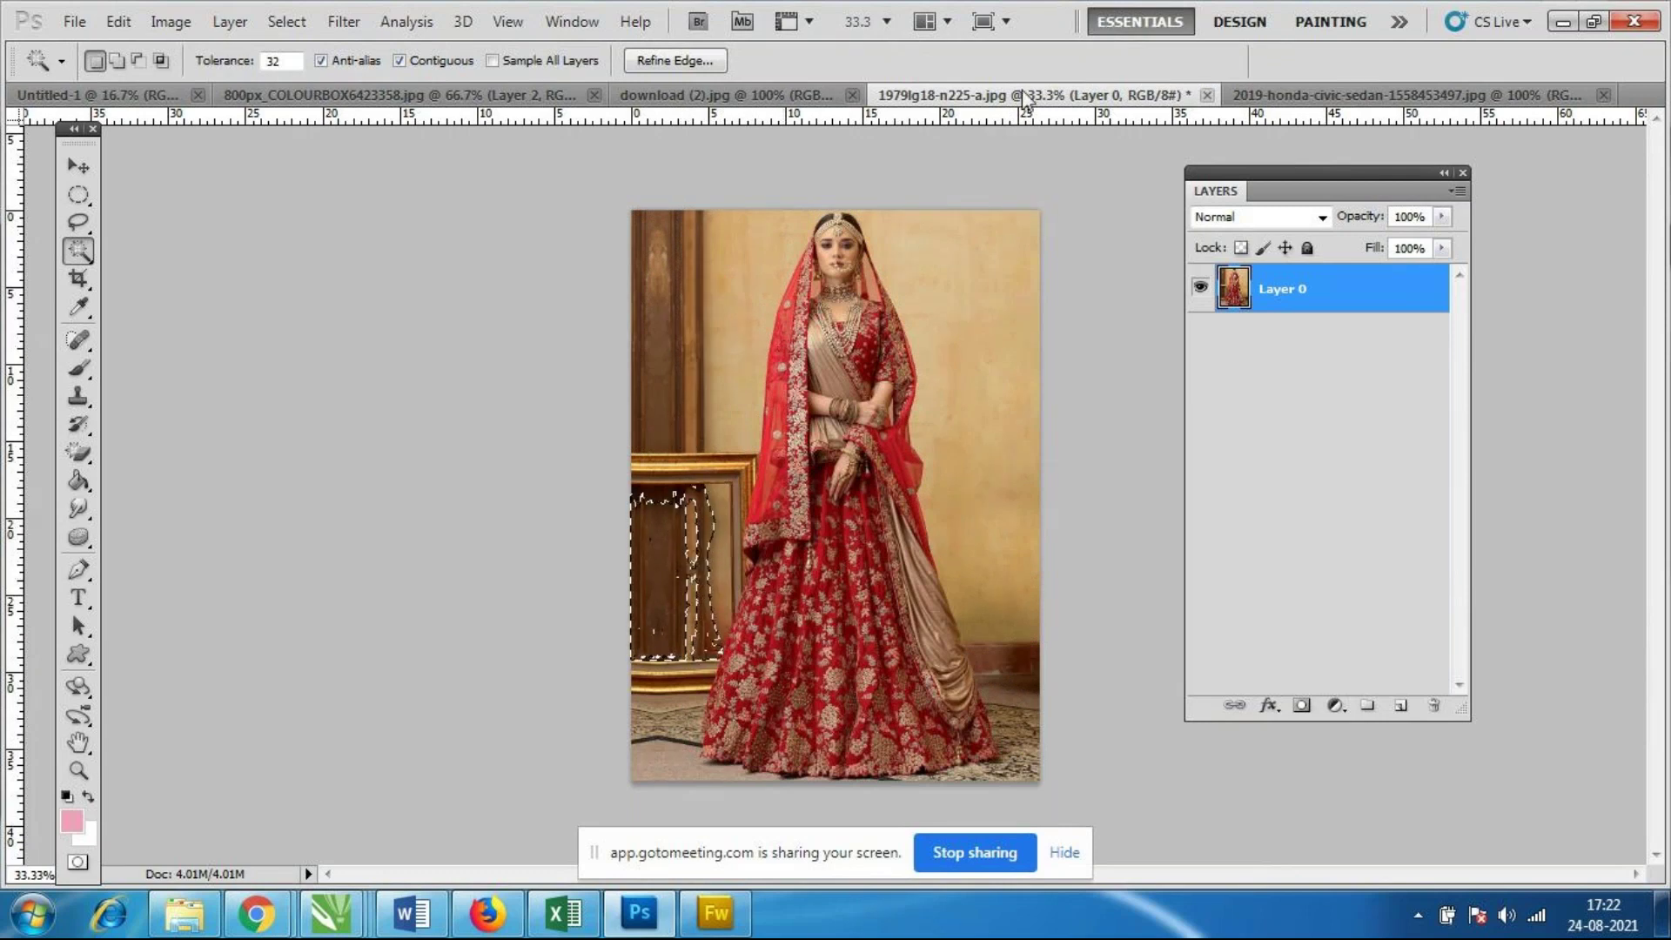
left_click(694, 348)
left_click(1007, 357)
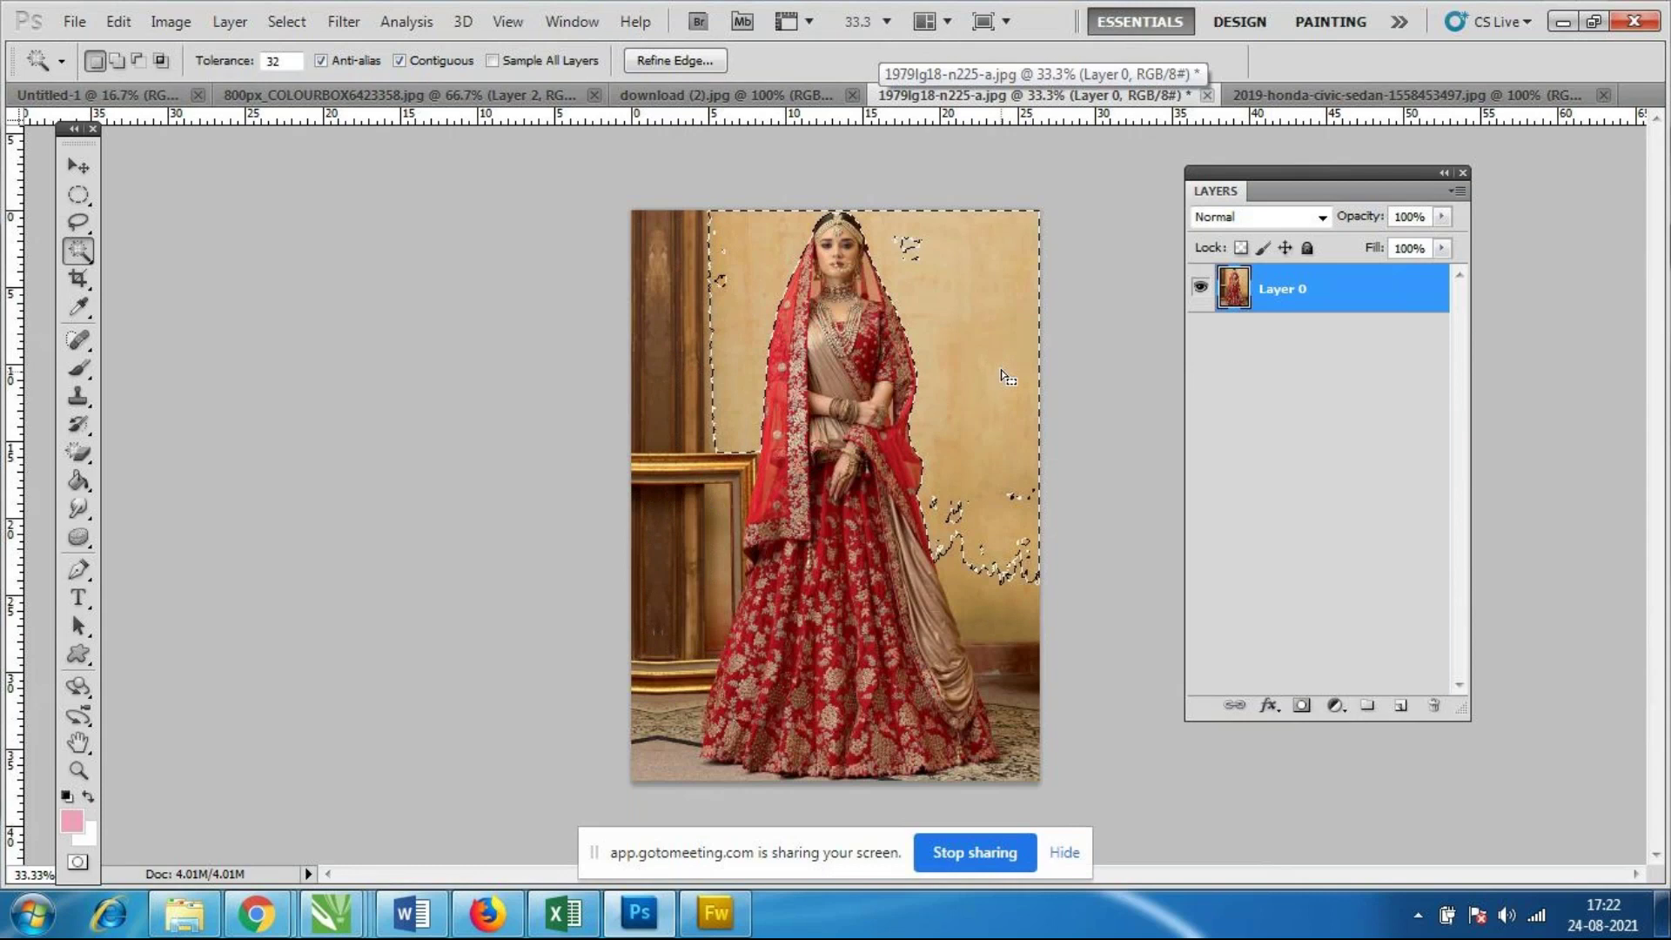
key("ctrl+d")
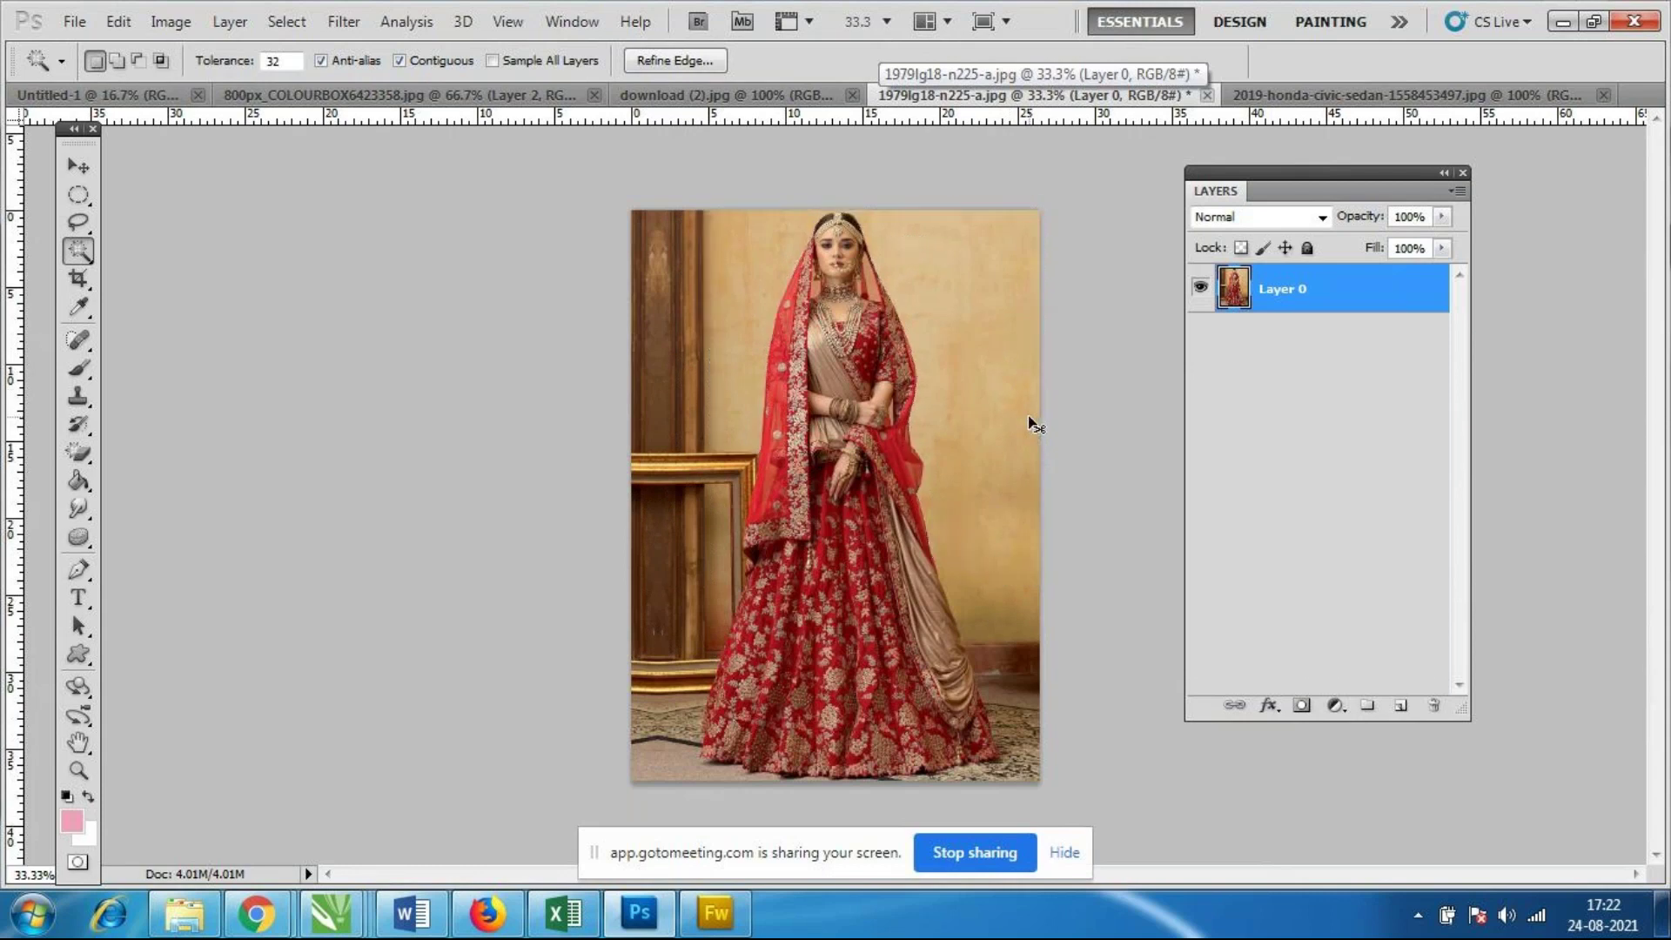
right_click(77, 261)
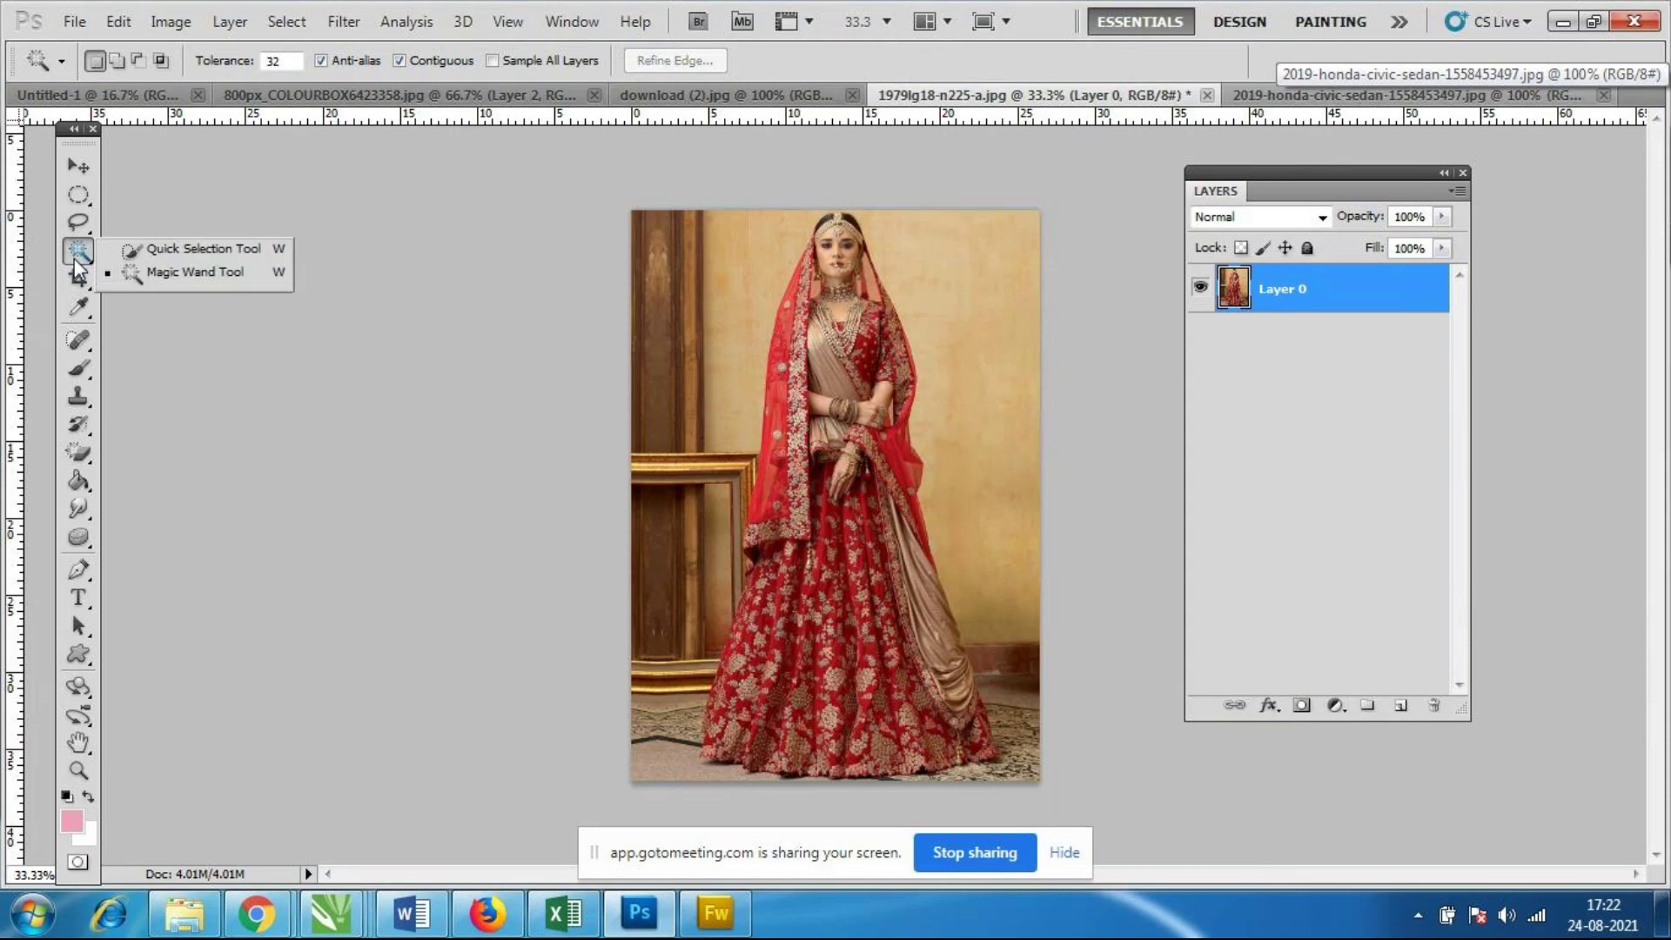
left_click(232, 259)
Quick-select the wall on both sides of the dress and check the brush size and hardness.
mouse_move(672, 319)
left_mouse_down()
mouse_move(732, 701)
mouse_move(727, 522)
left_mouse_up()
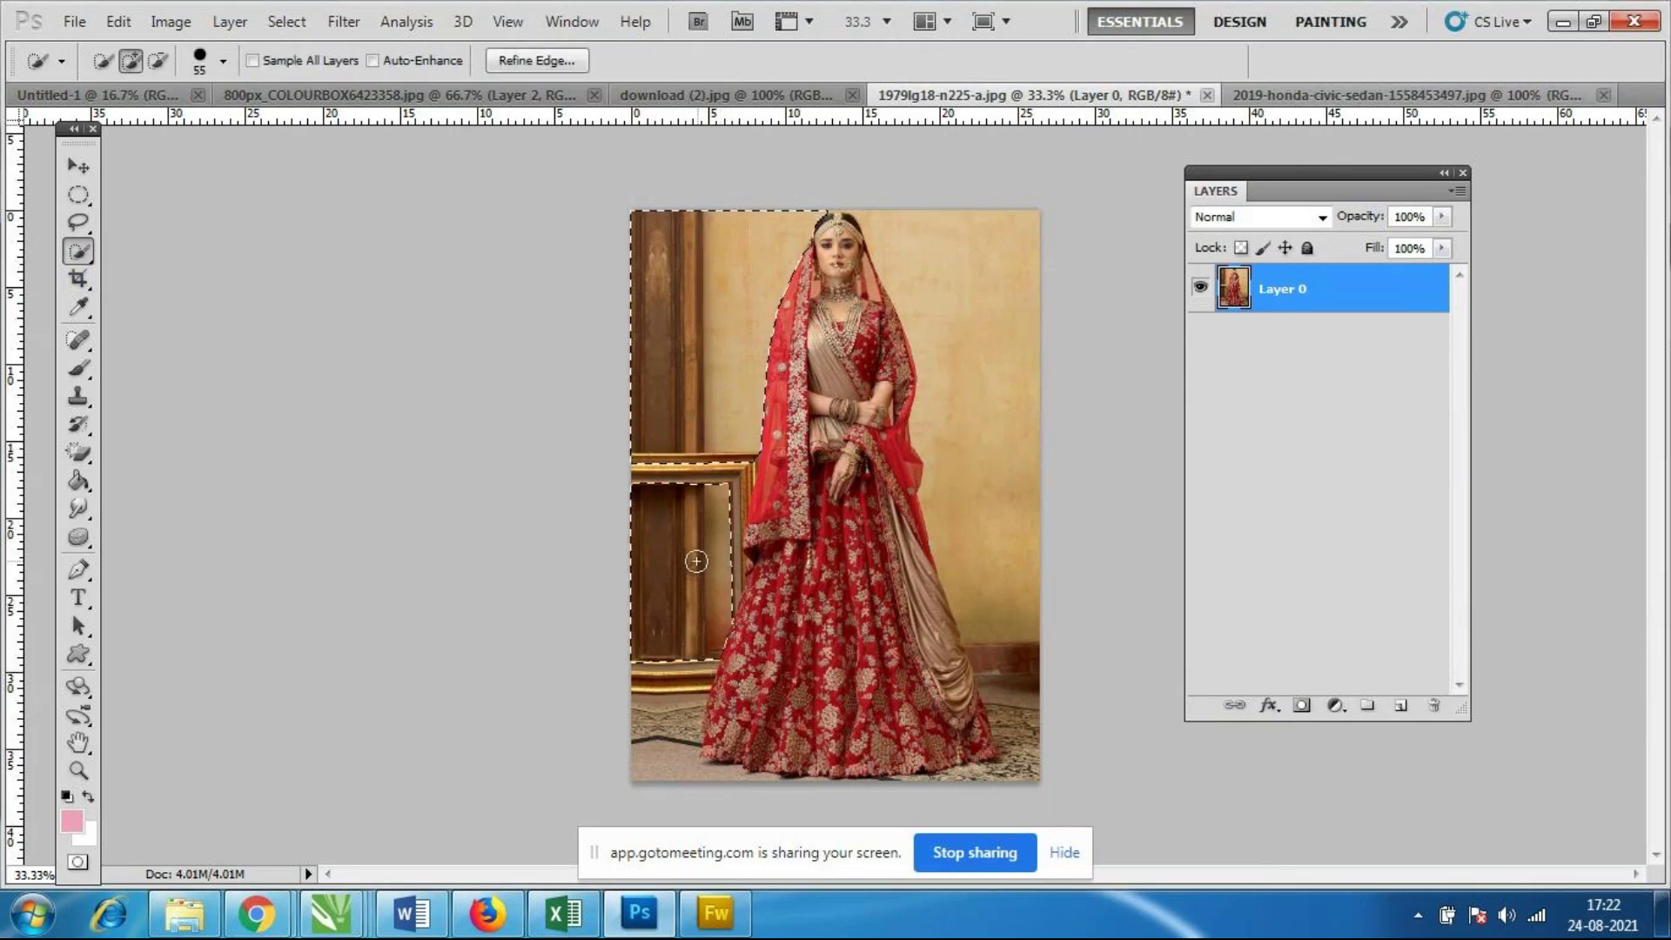
left_click(1039, 331)
left_click_drag(1003, 483, 1007, 266)
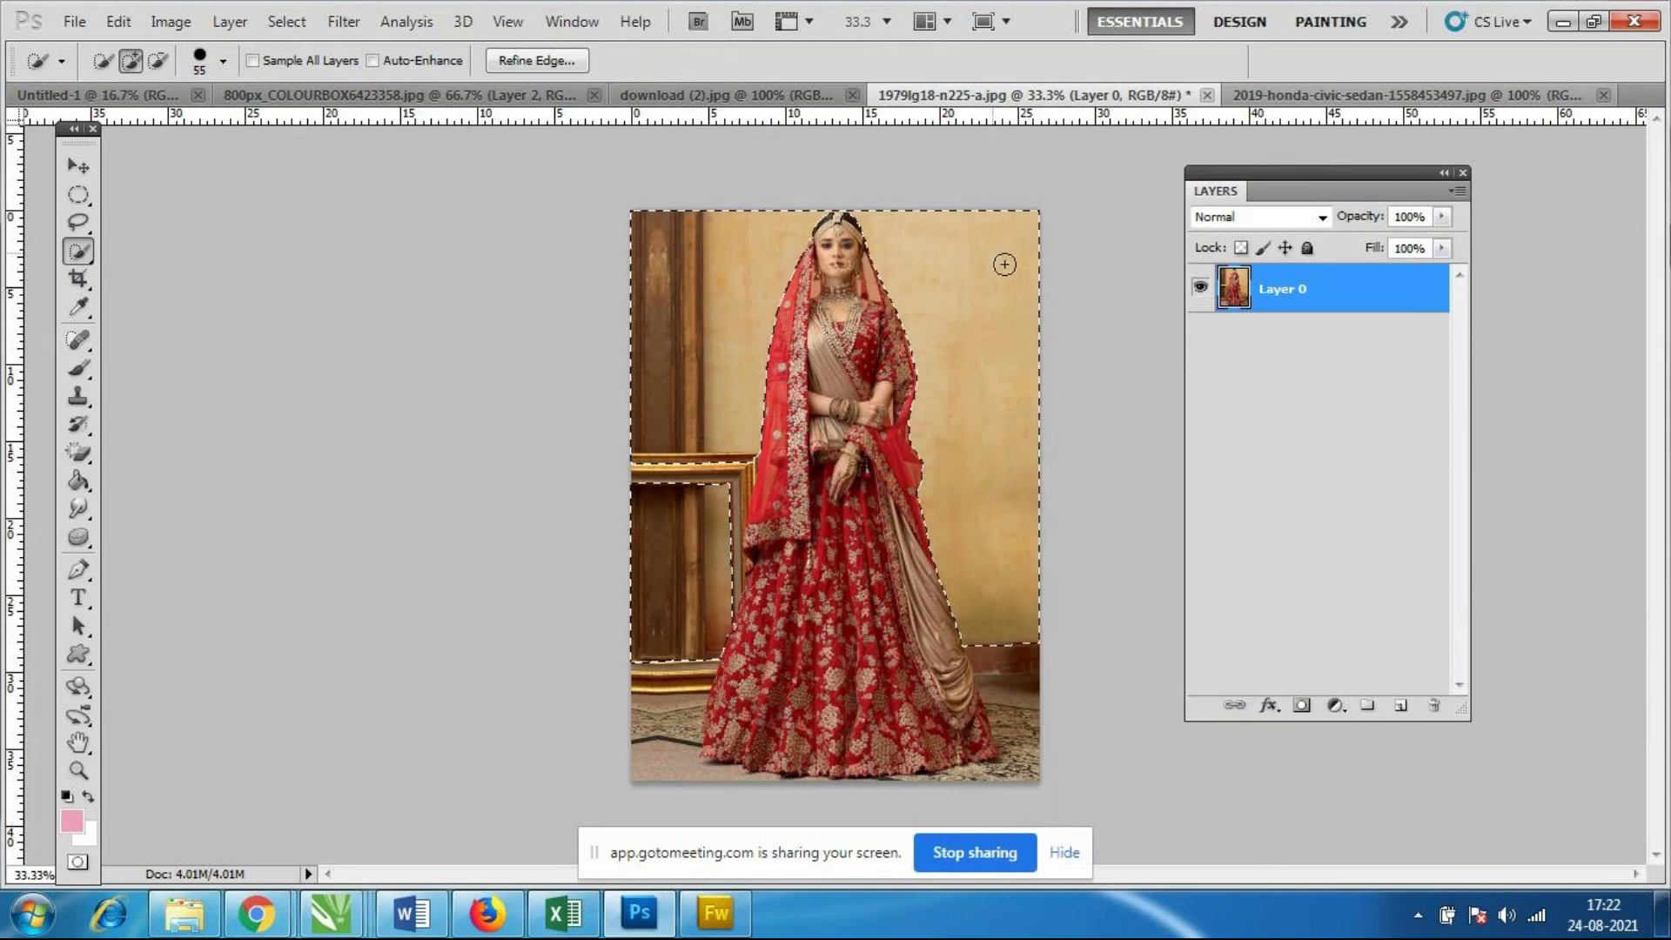
right_click(77, 253)
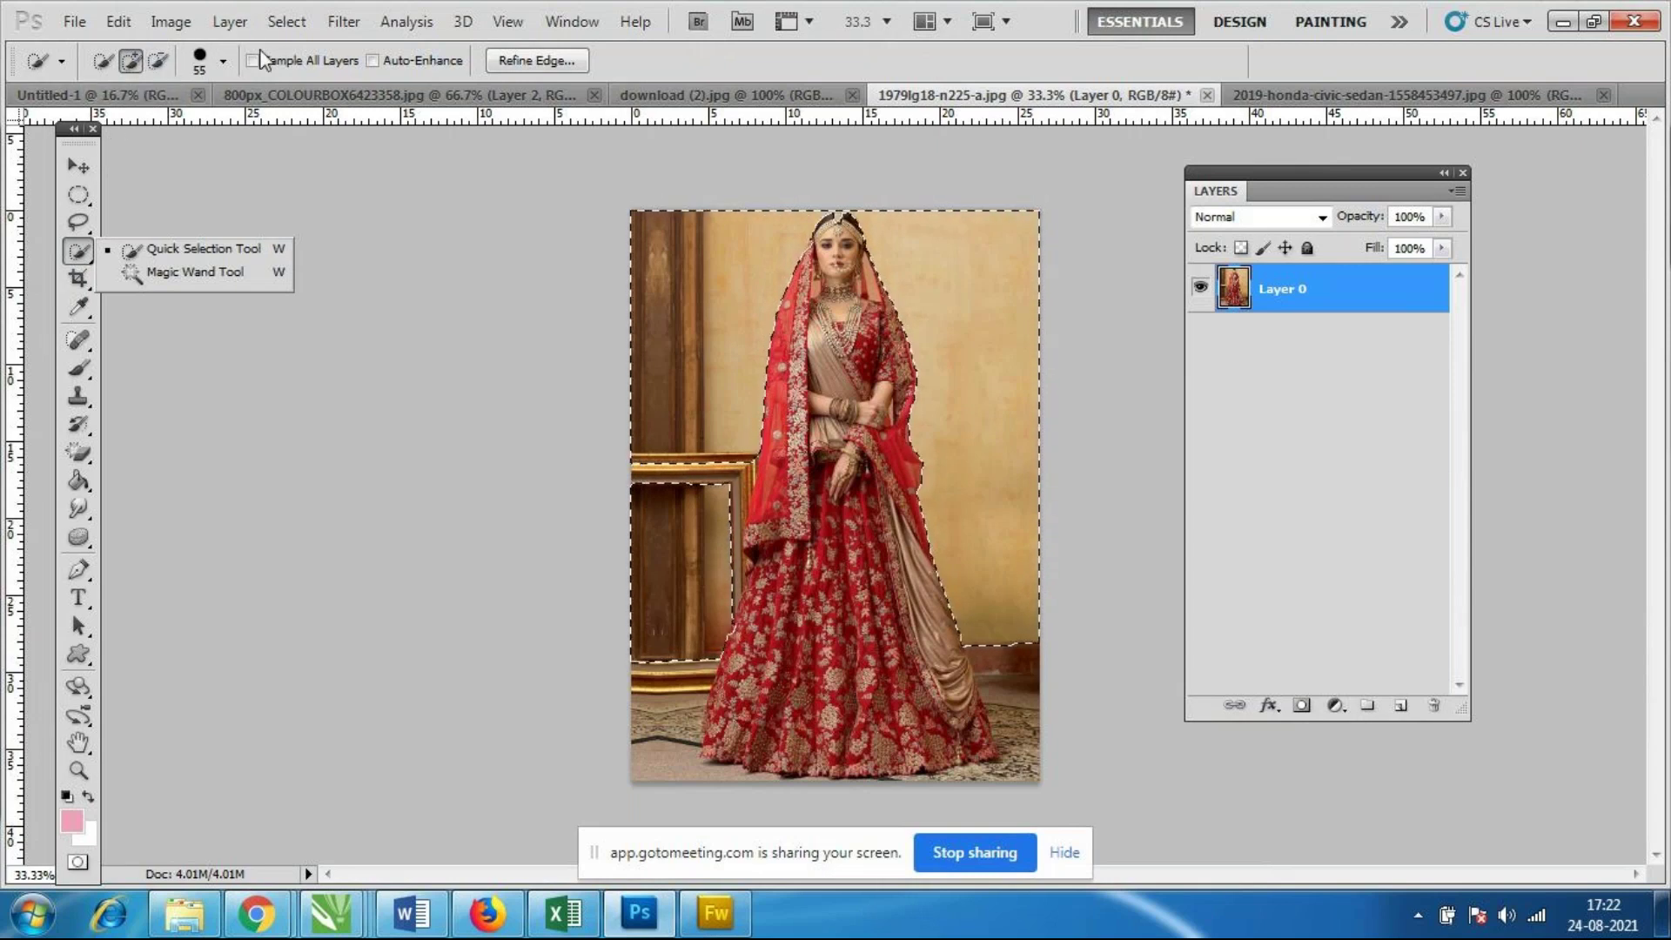
left_click(223, 61)
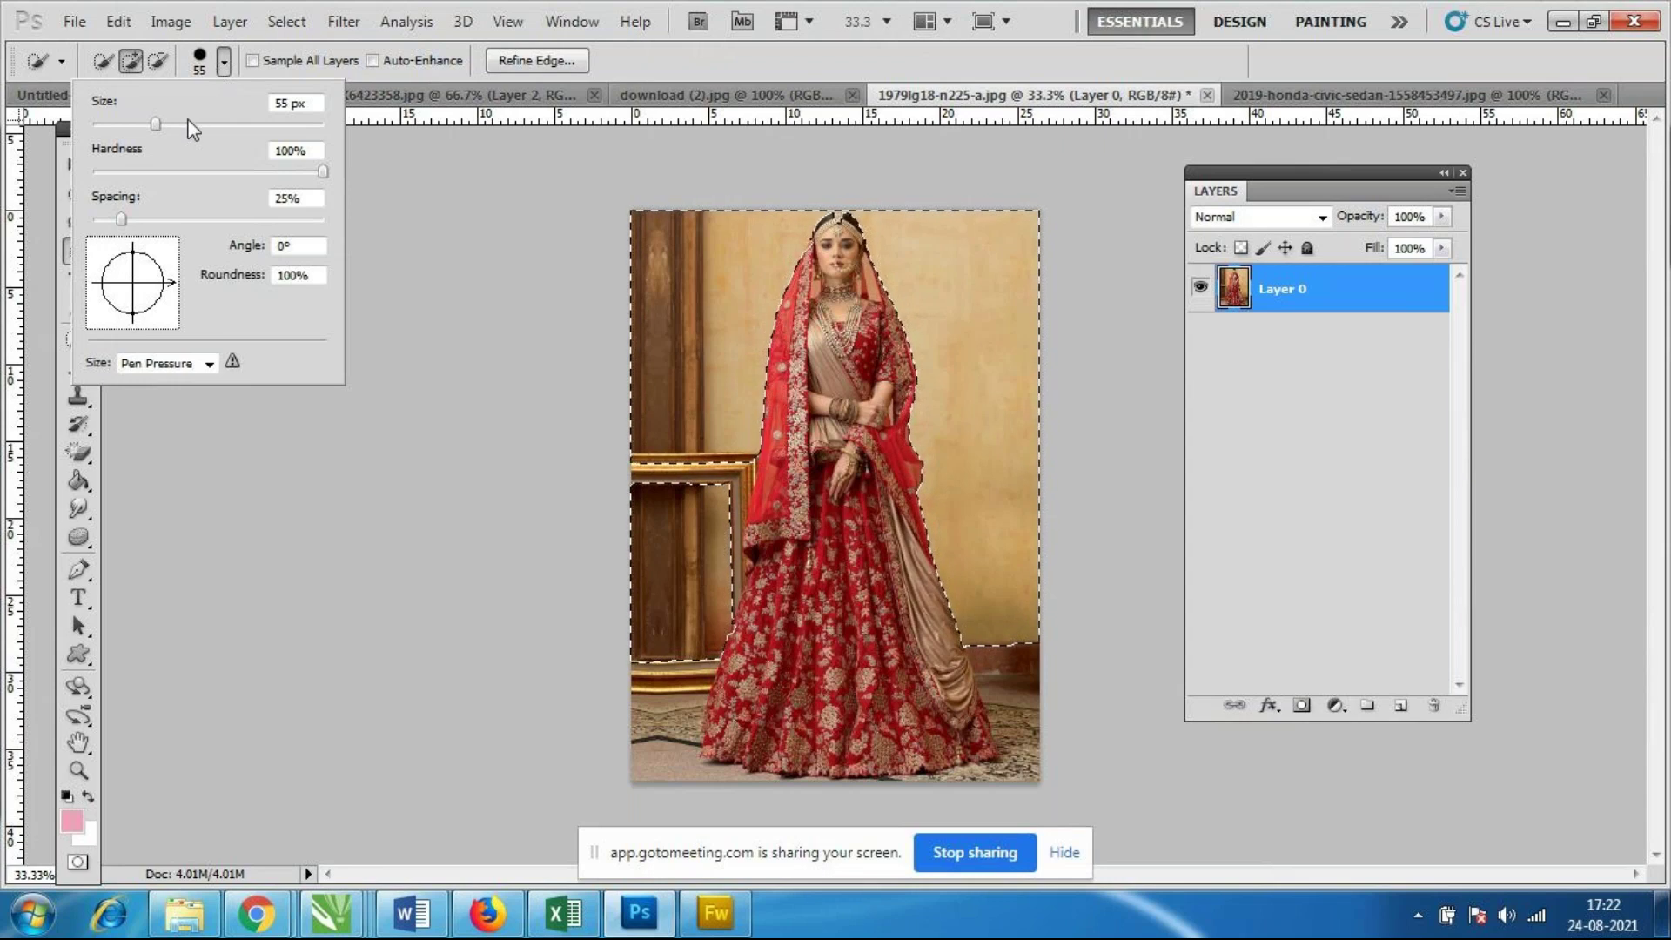
left_click(709, 50)
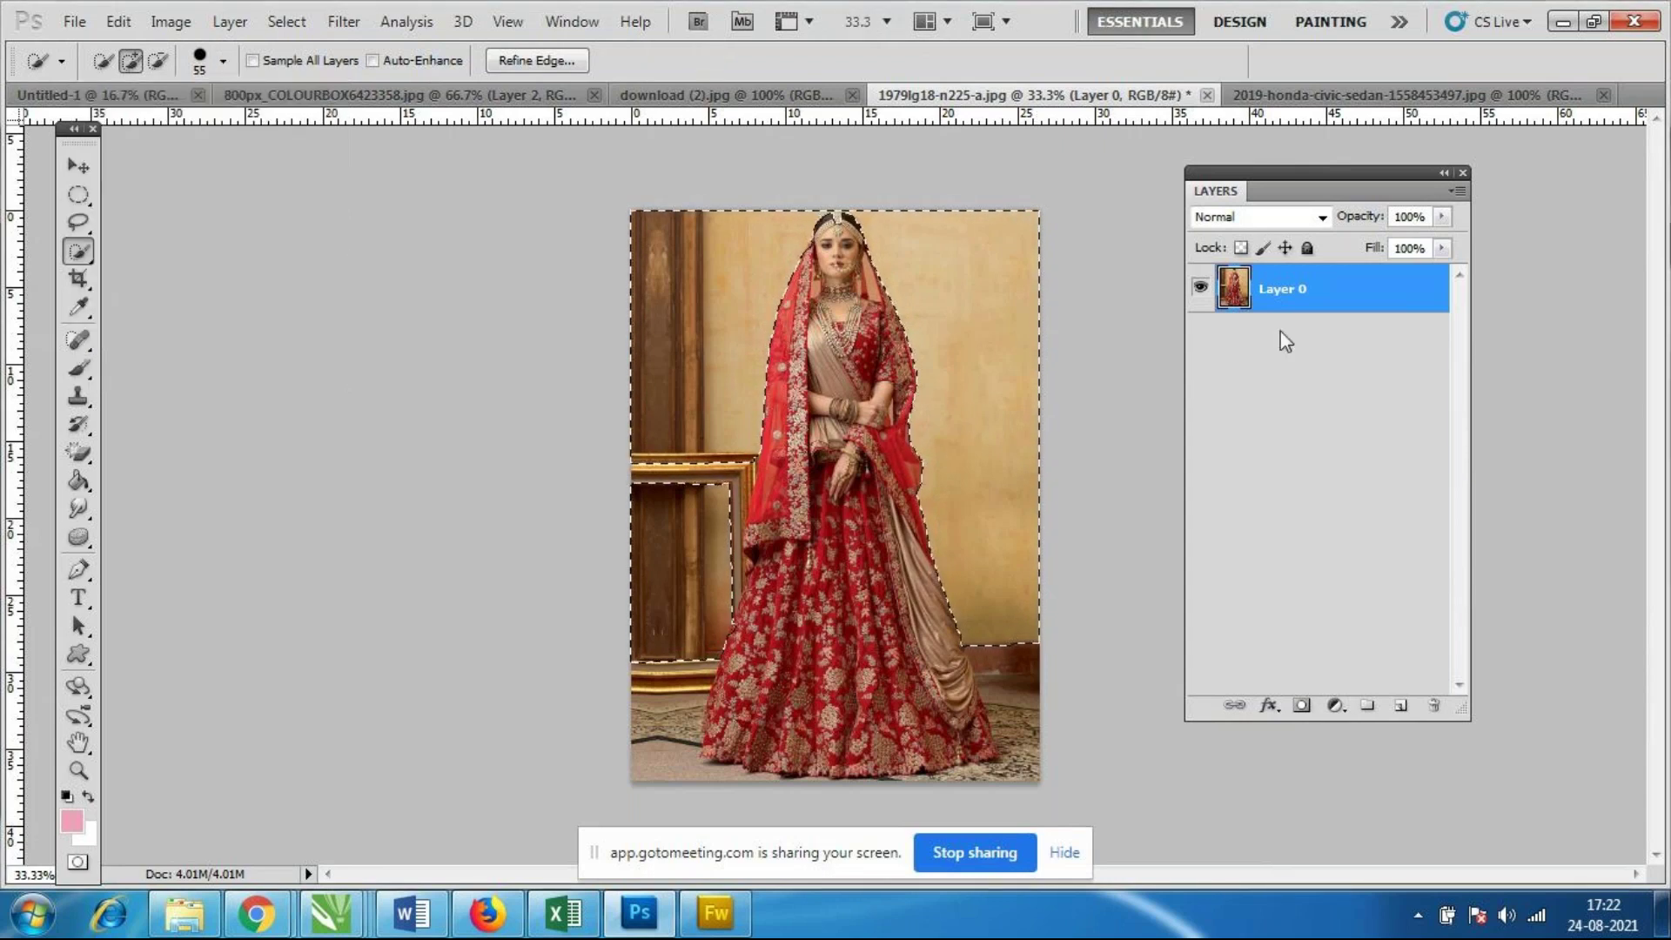
Delete the selected wall to transparency, then test and clear small selections near the bottom corners.
key("Delete")
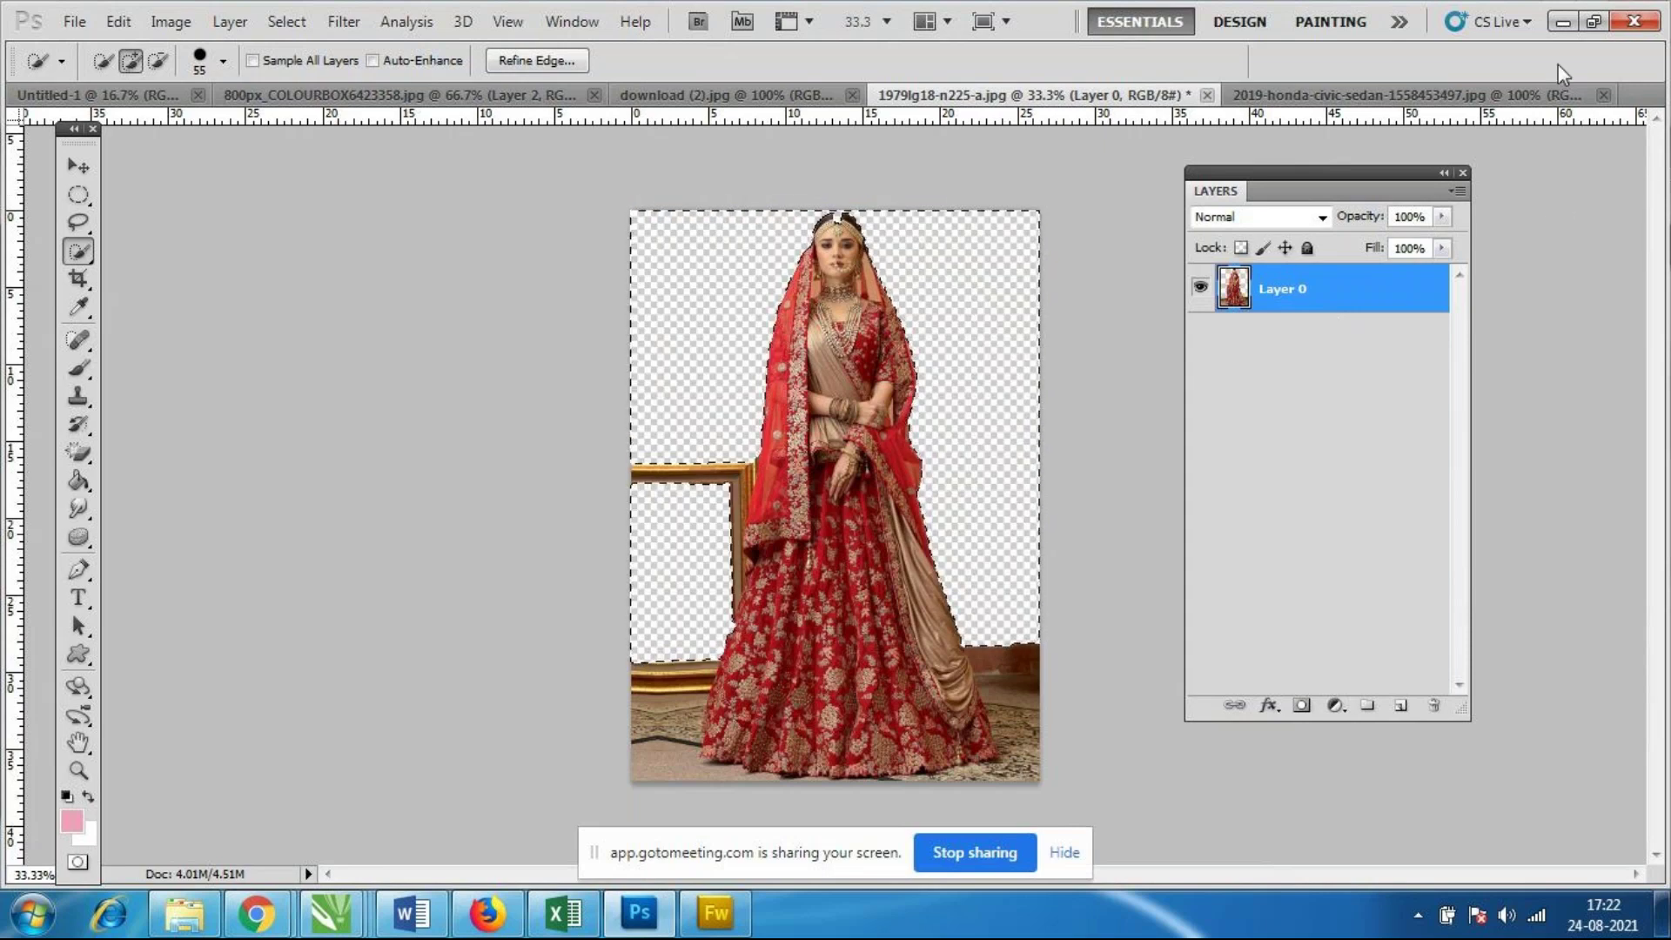
key("ctrl+d")
left_click_drag(1027, 685, 1032, 773)
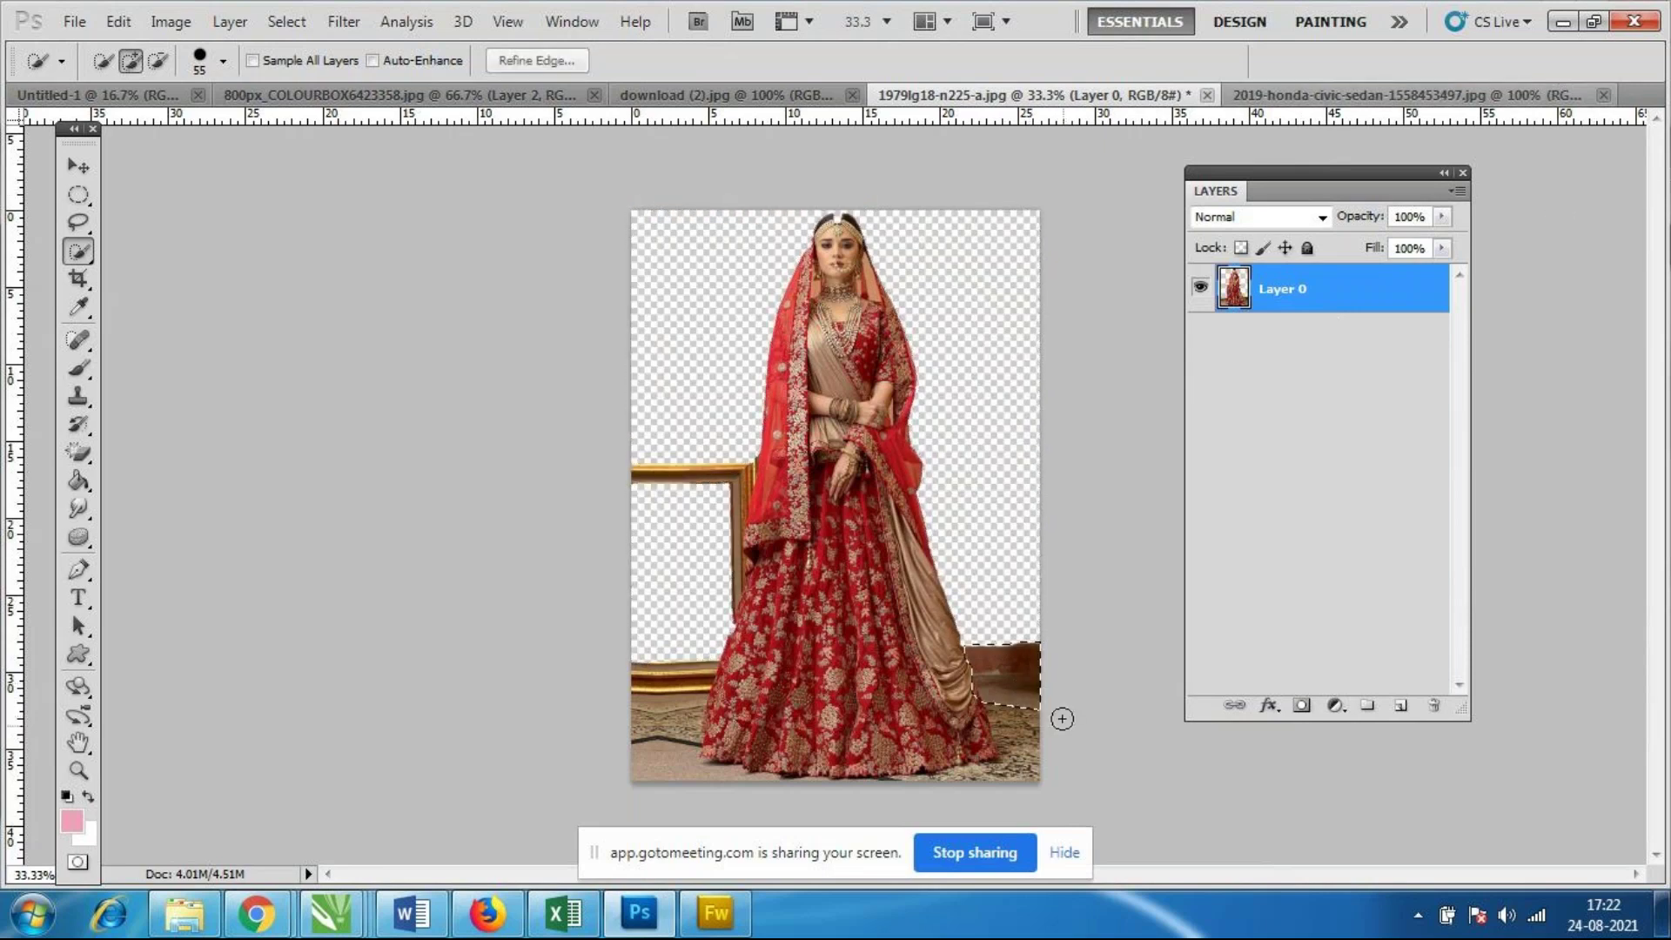
key("ctrl+d")
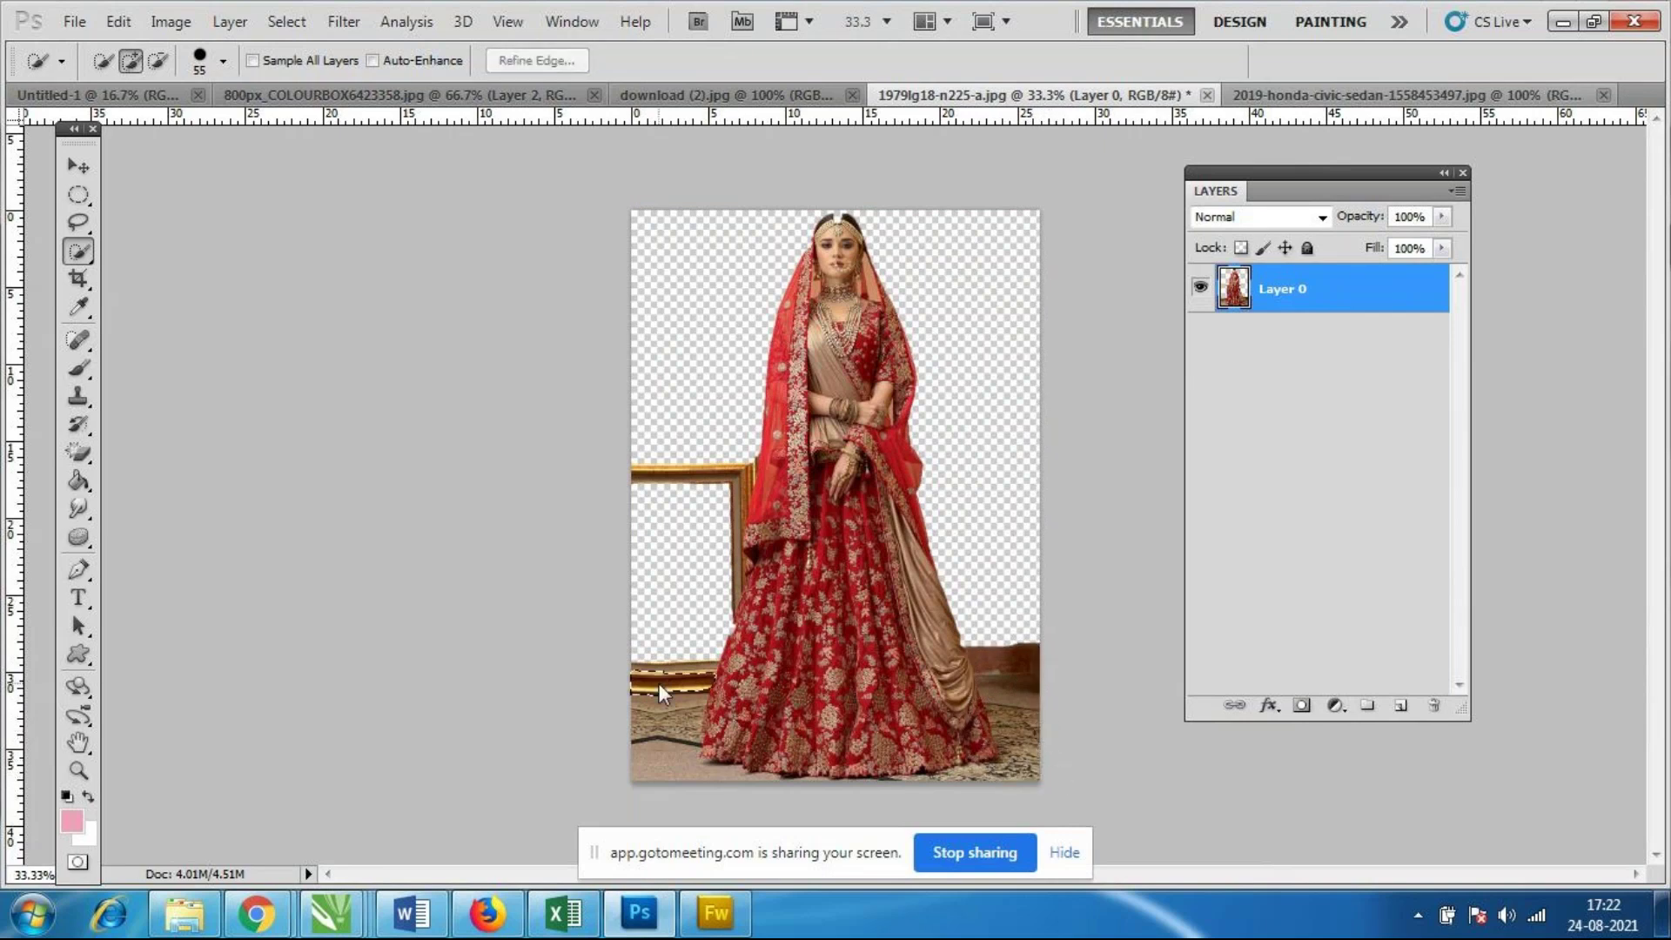
left_click_drag(705, 682, 653, 697)
key("ctrl+d")
Magic-erase leftover frame, wall and floor patches around the bride, undoing the last erase.
left_click(78, 453)
left_click(78, 453)
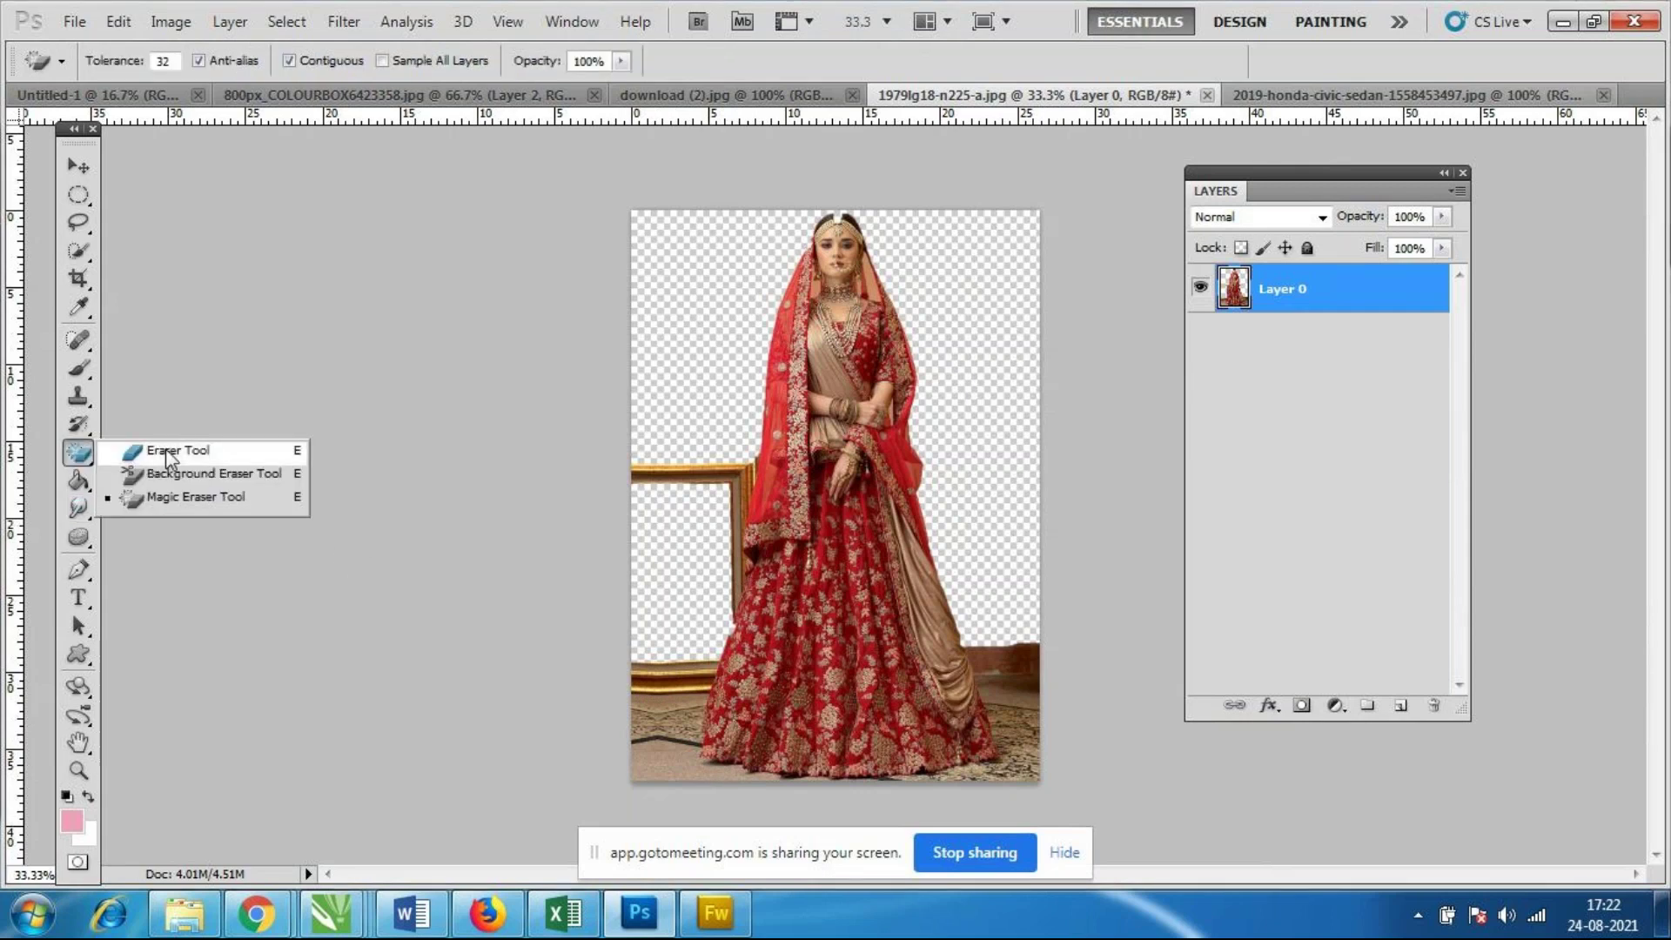
left_click(178, 500)
left_click(671, 478)
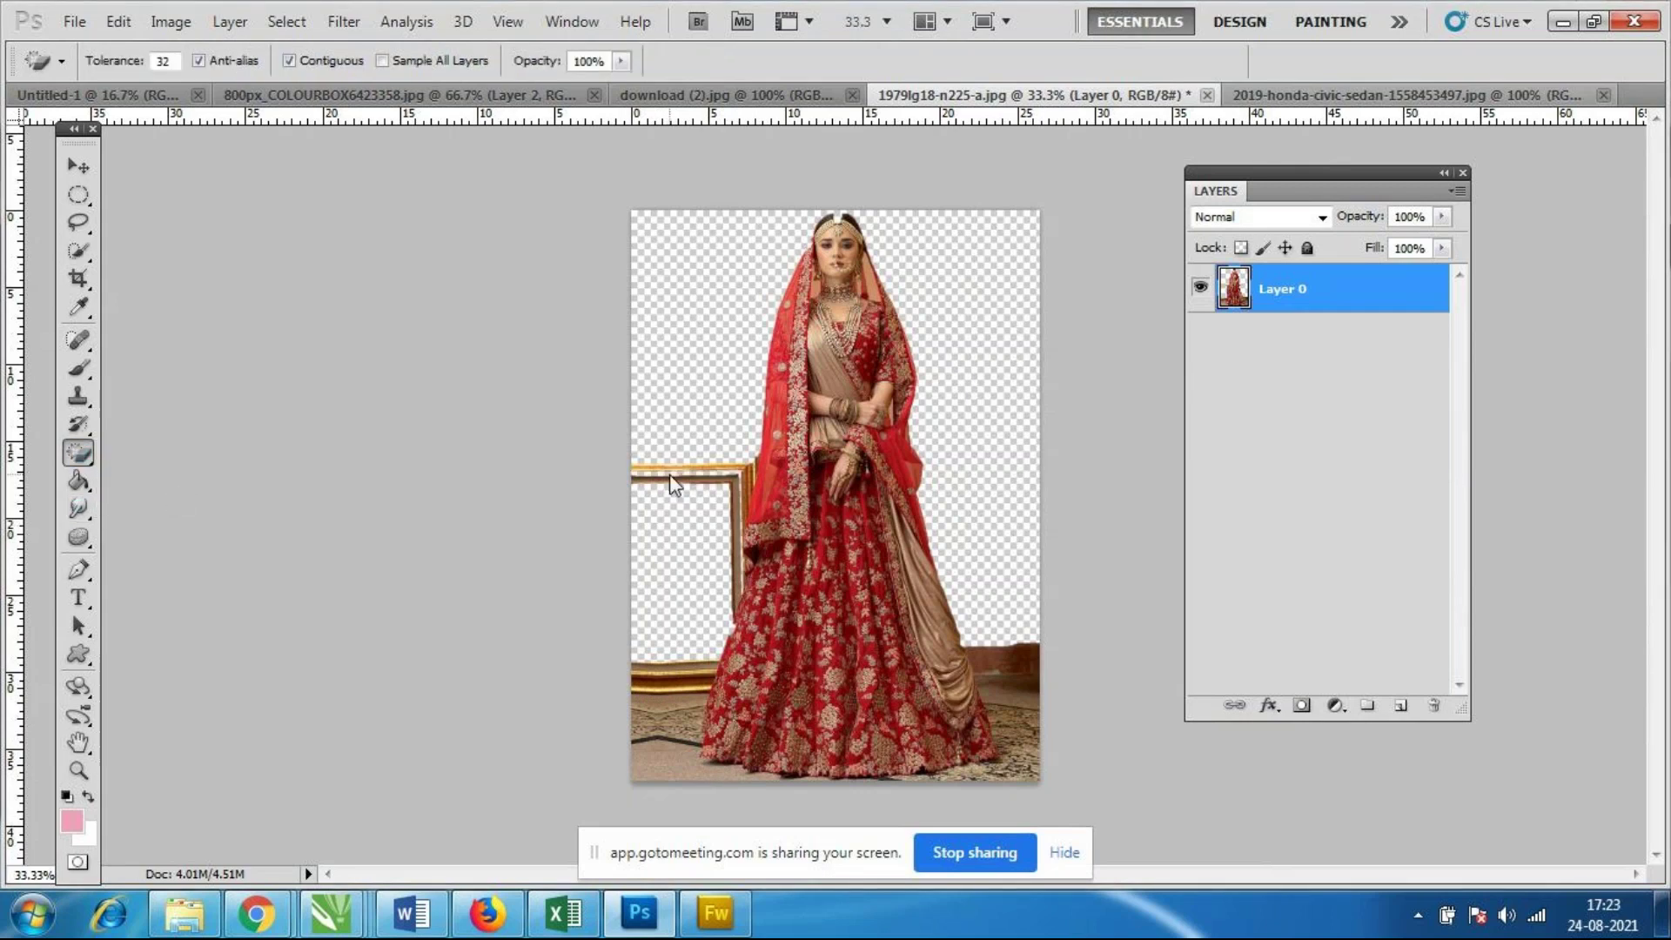
left_click(1030, 681)
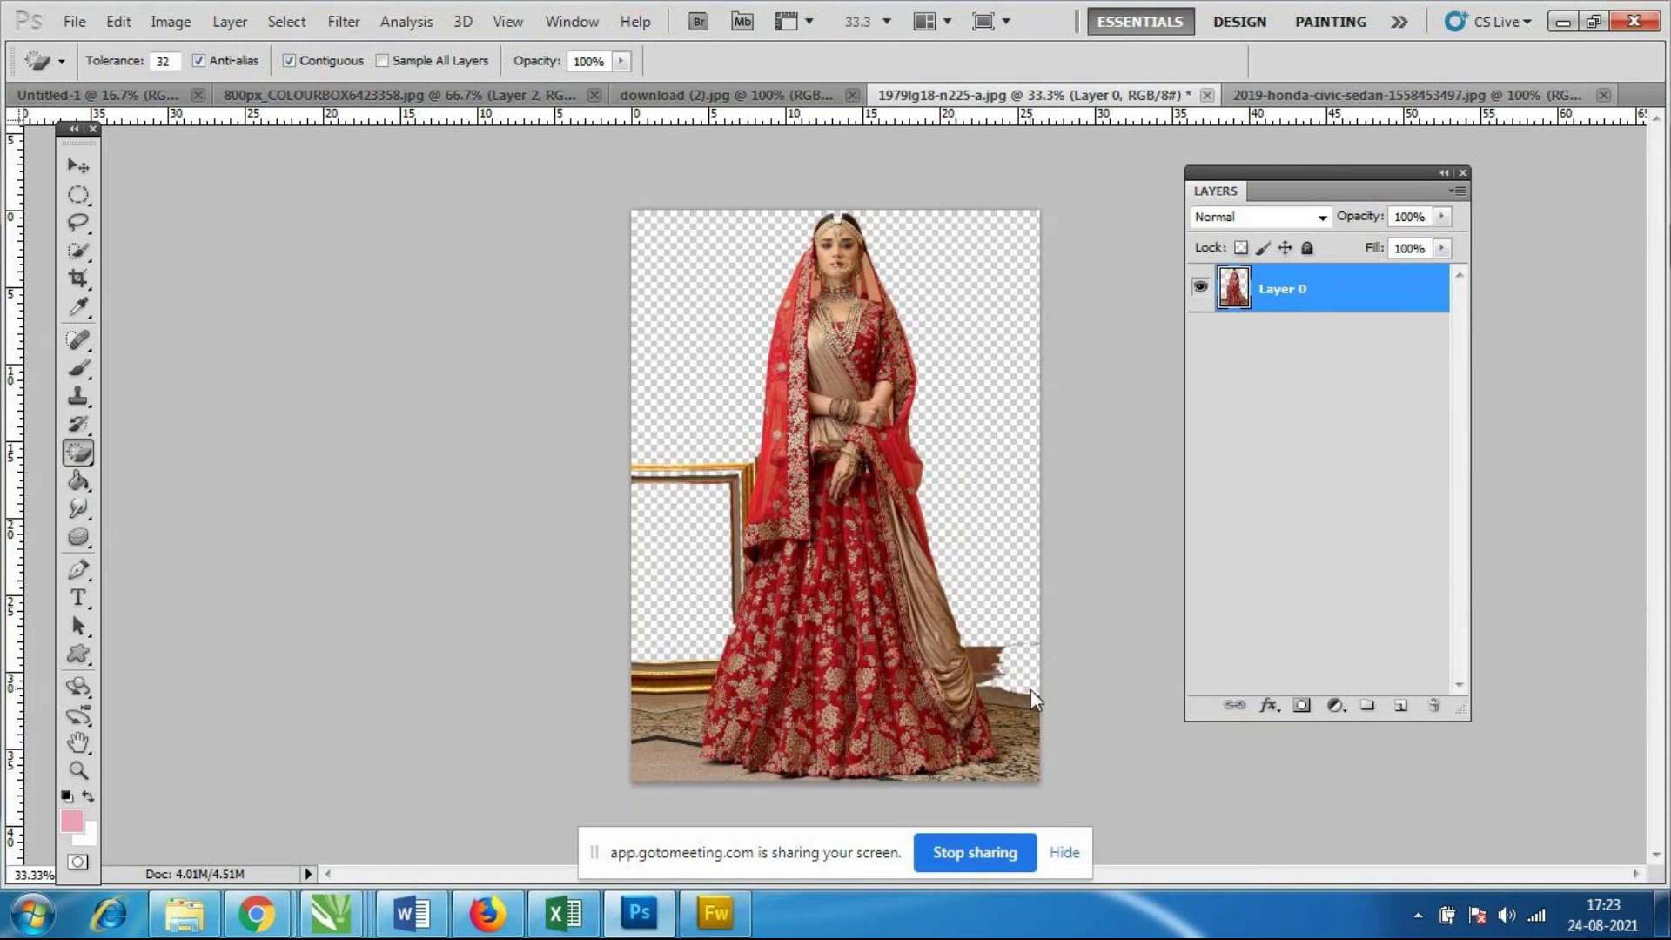
left_click(1027, 755)
left_click(698, 769)
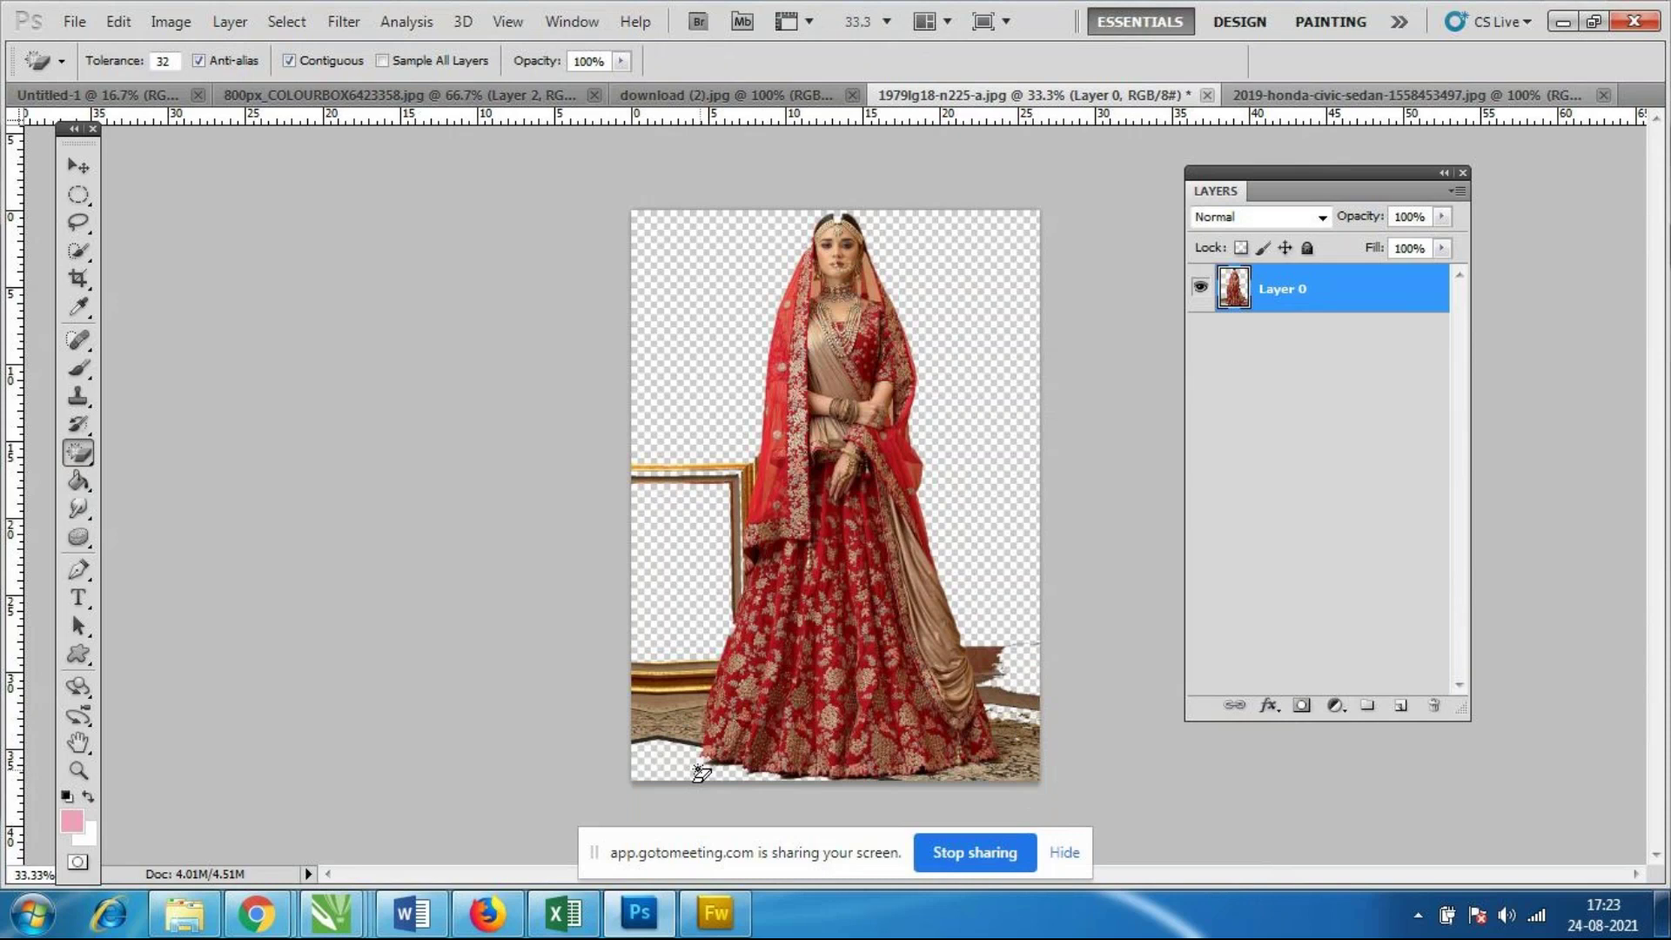
left_click(988, 663)
key("ctrl+z")
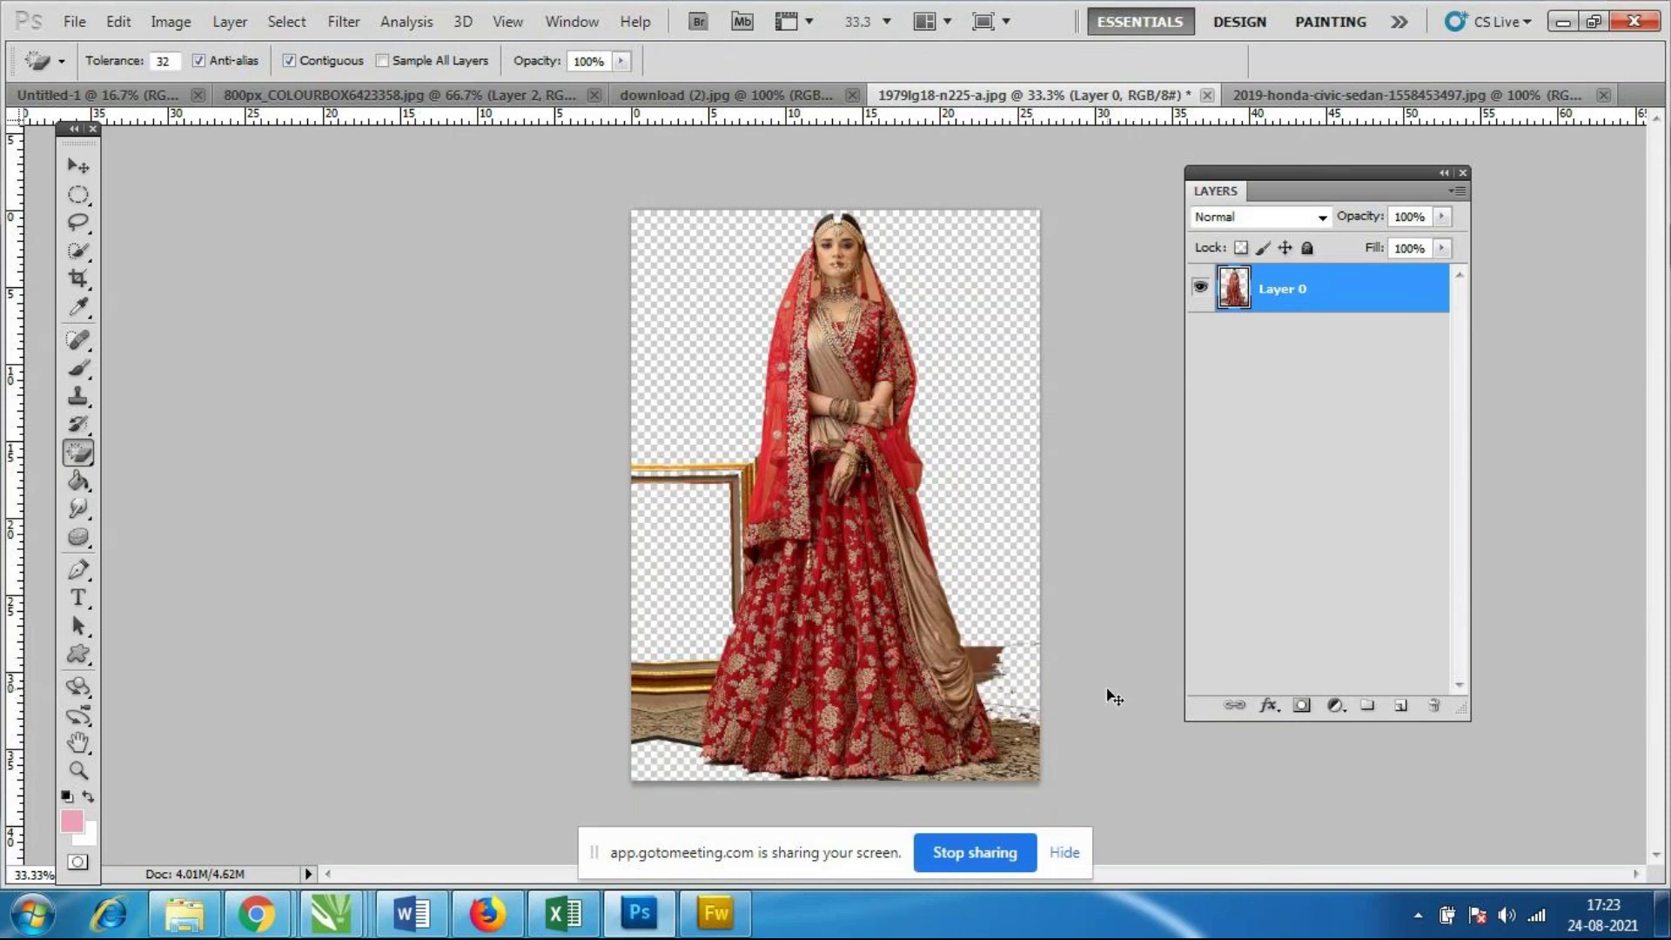
Brush-erase the gold frame end and golden stool beside the hem, undo it, and bring up the lasso variants.
right_click(79, 462)
left_click(180, 453)
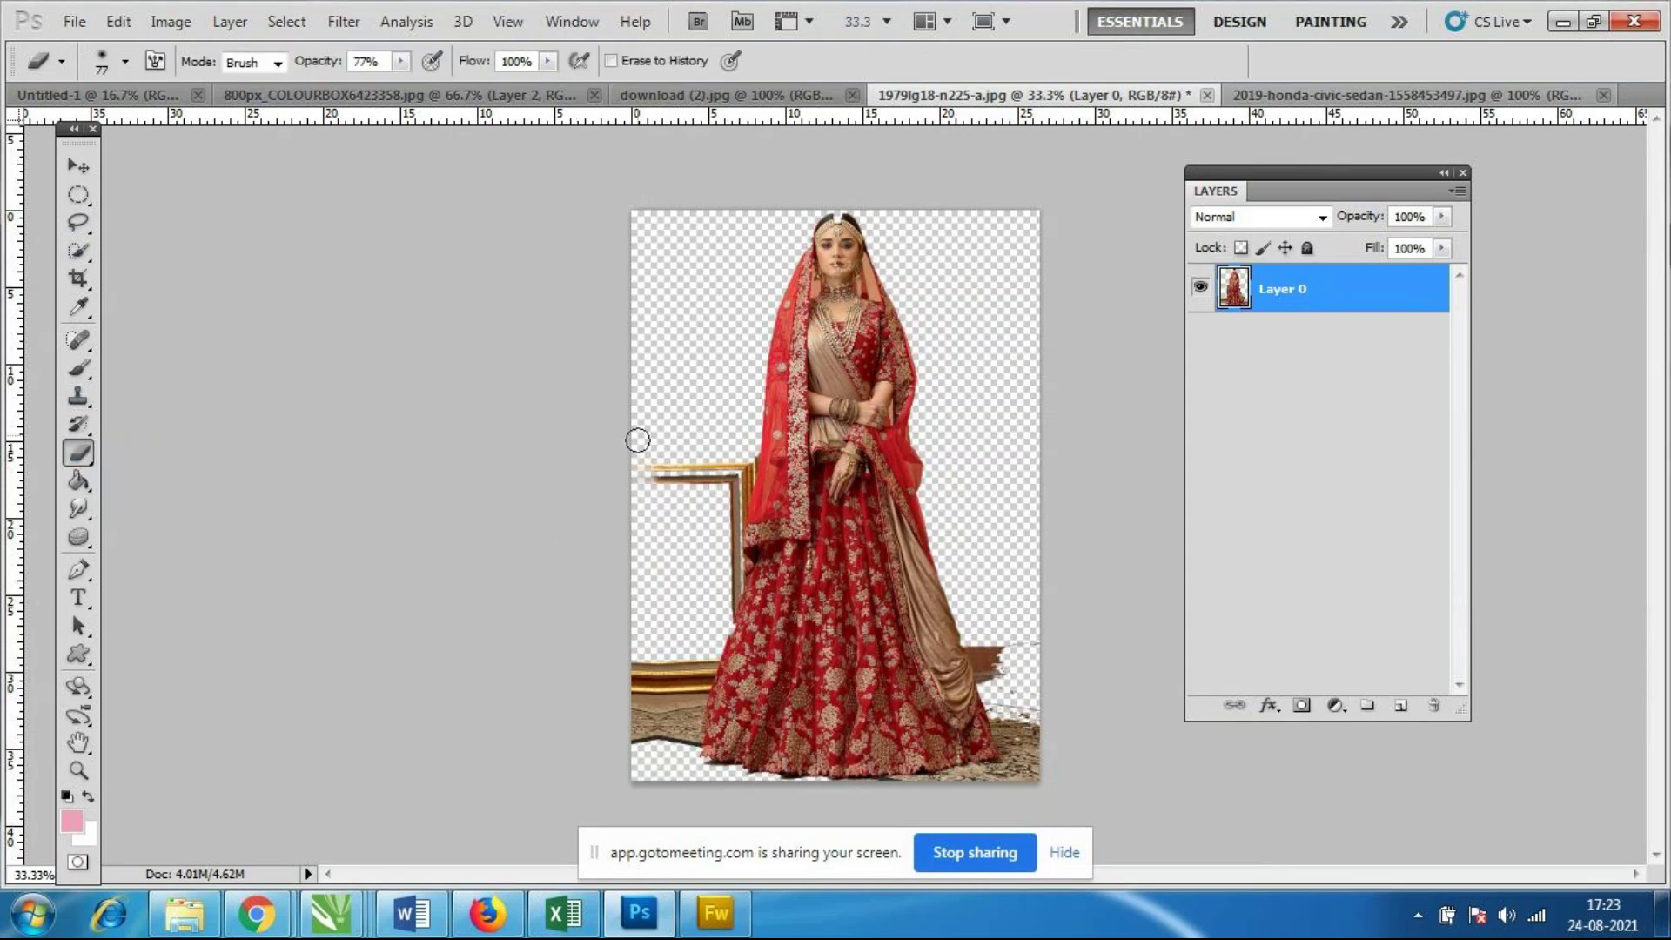
mouse_move(664, 470)
left_mouse_down()
mouse_move(720, 455)
mouse_move(693, 473)
mouse_move(734, 471)
mouse_move(731, 455)
mouse_move(729, 582)
mouse_move(746, 417)
left_mouse_up()
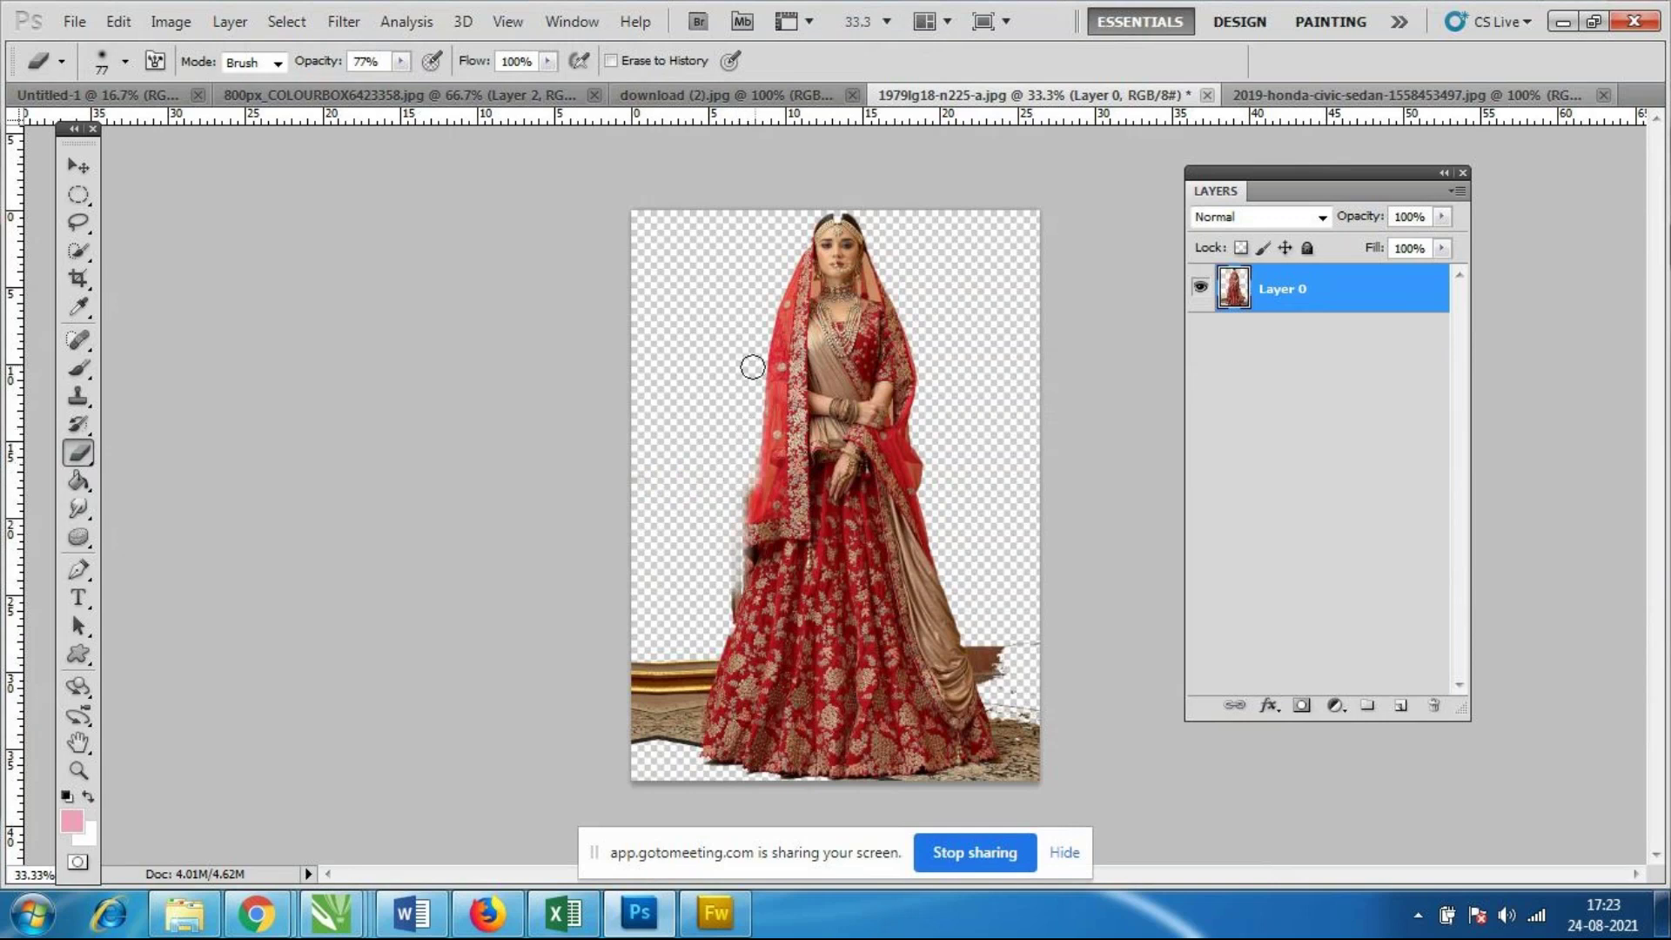
key("ctrl+z")
left_click_drag(632, 564, 626, 746)
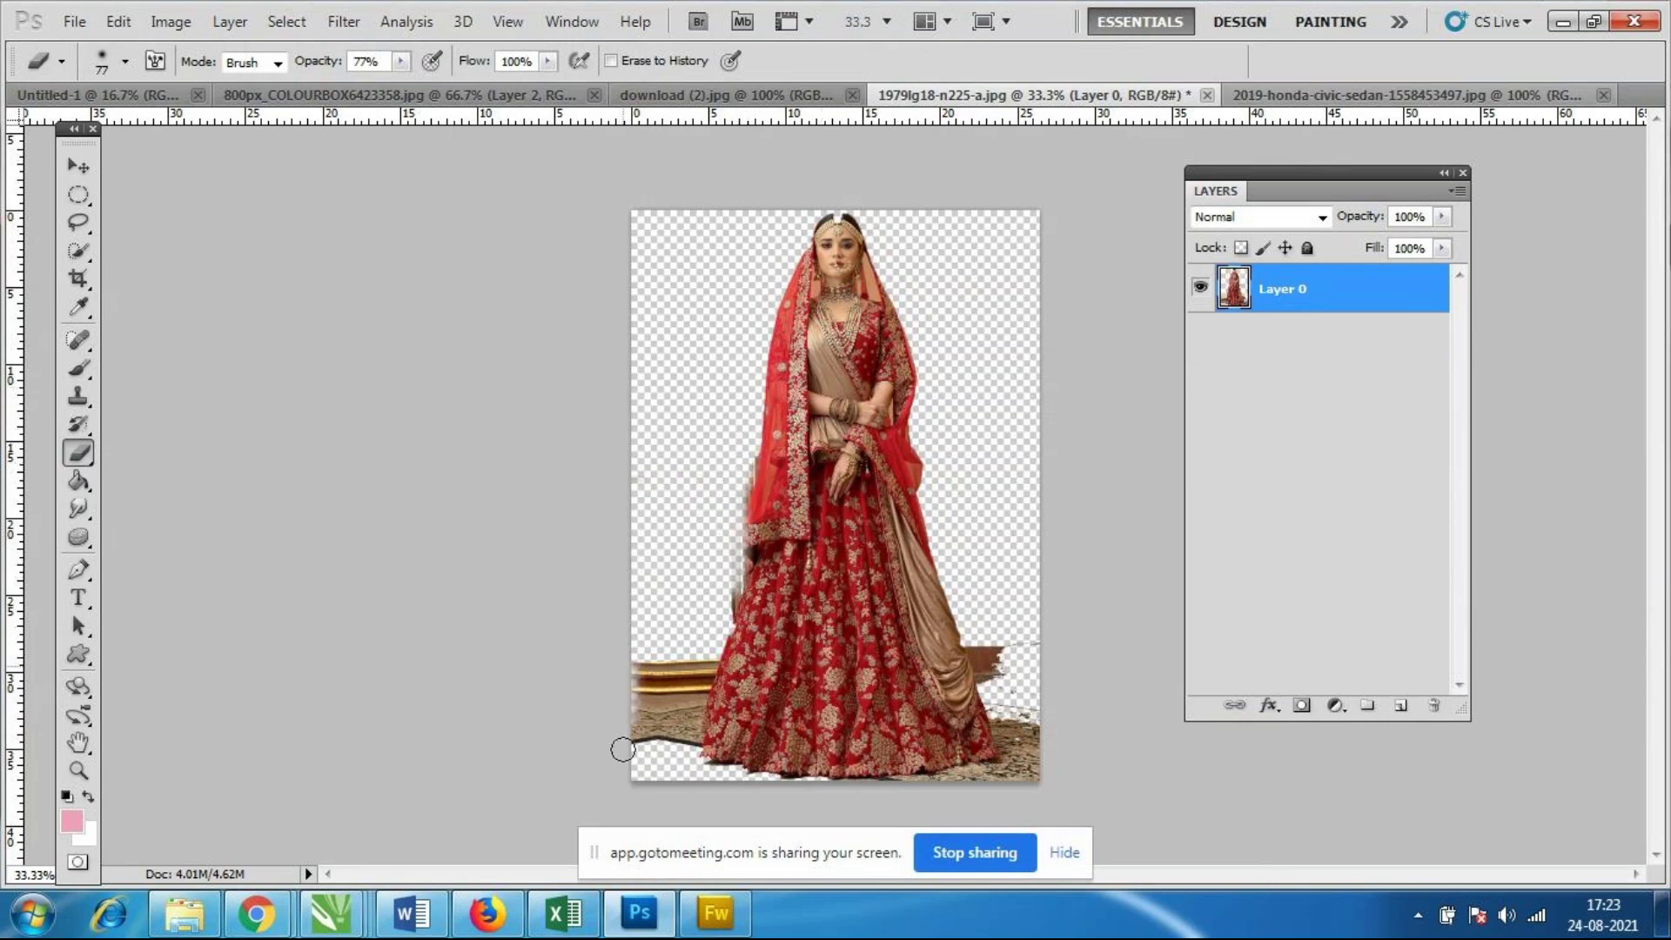
left_click_drag(616, 597, 630, 710)
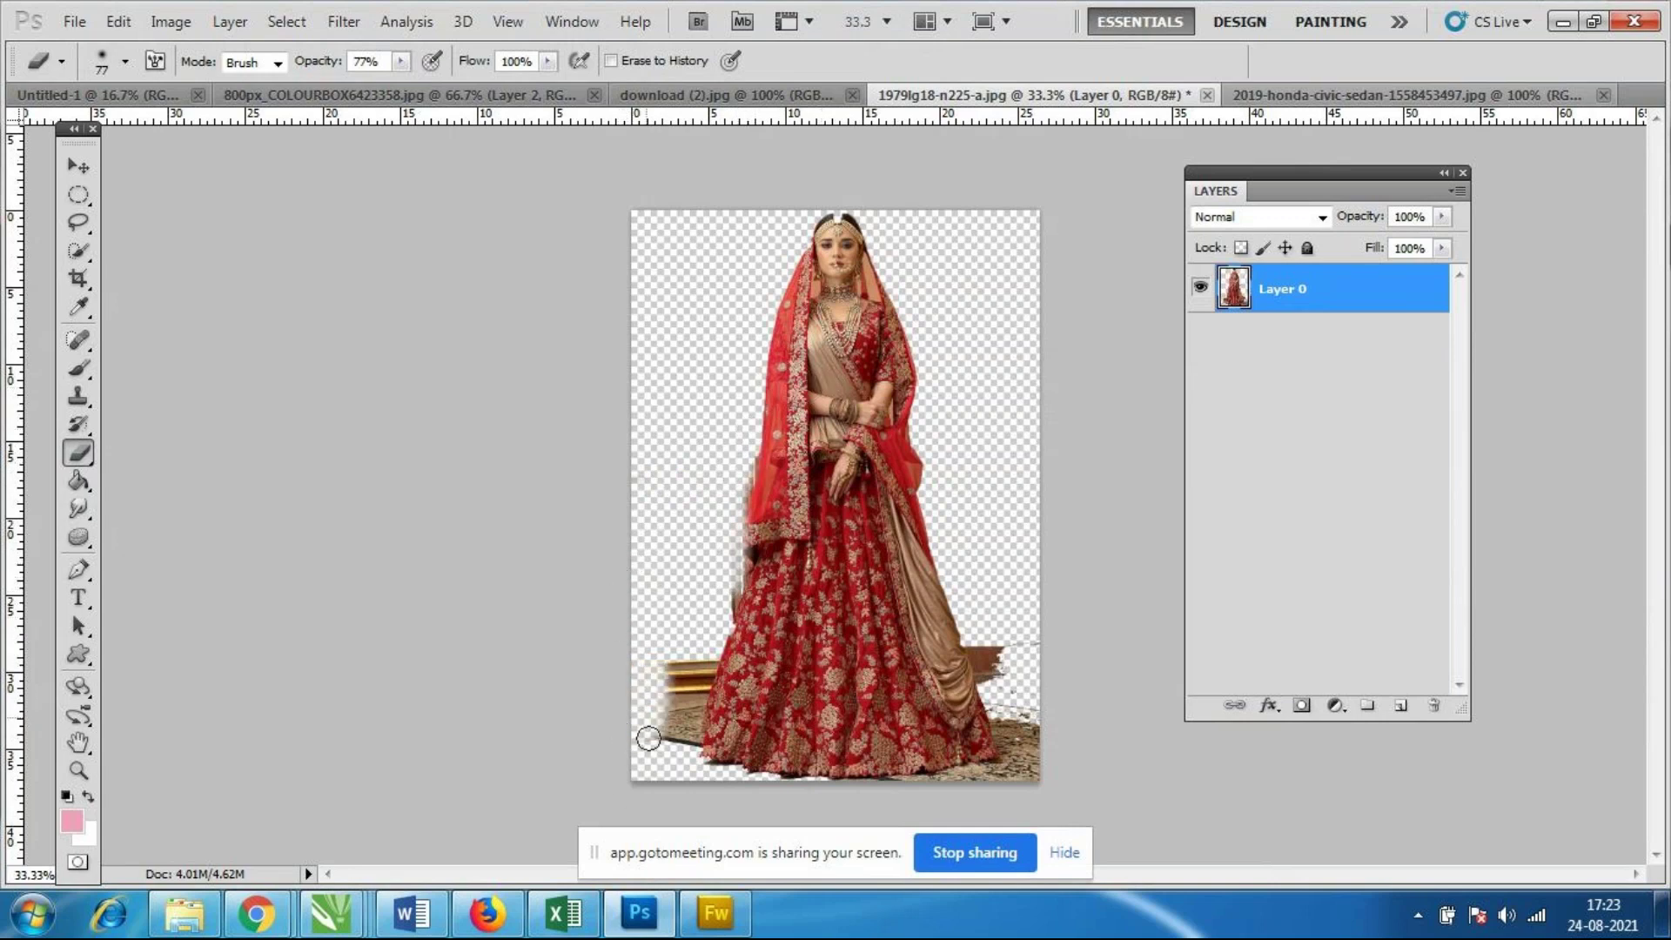
left_click_drag(664, 589, 701, 779)
left_click_drag(701, 664, 678, 731)
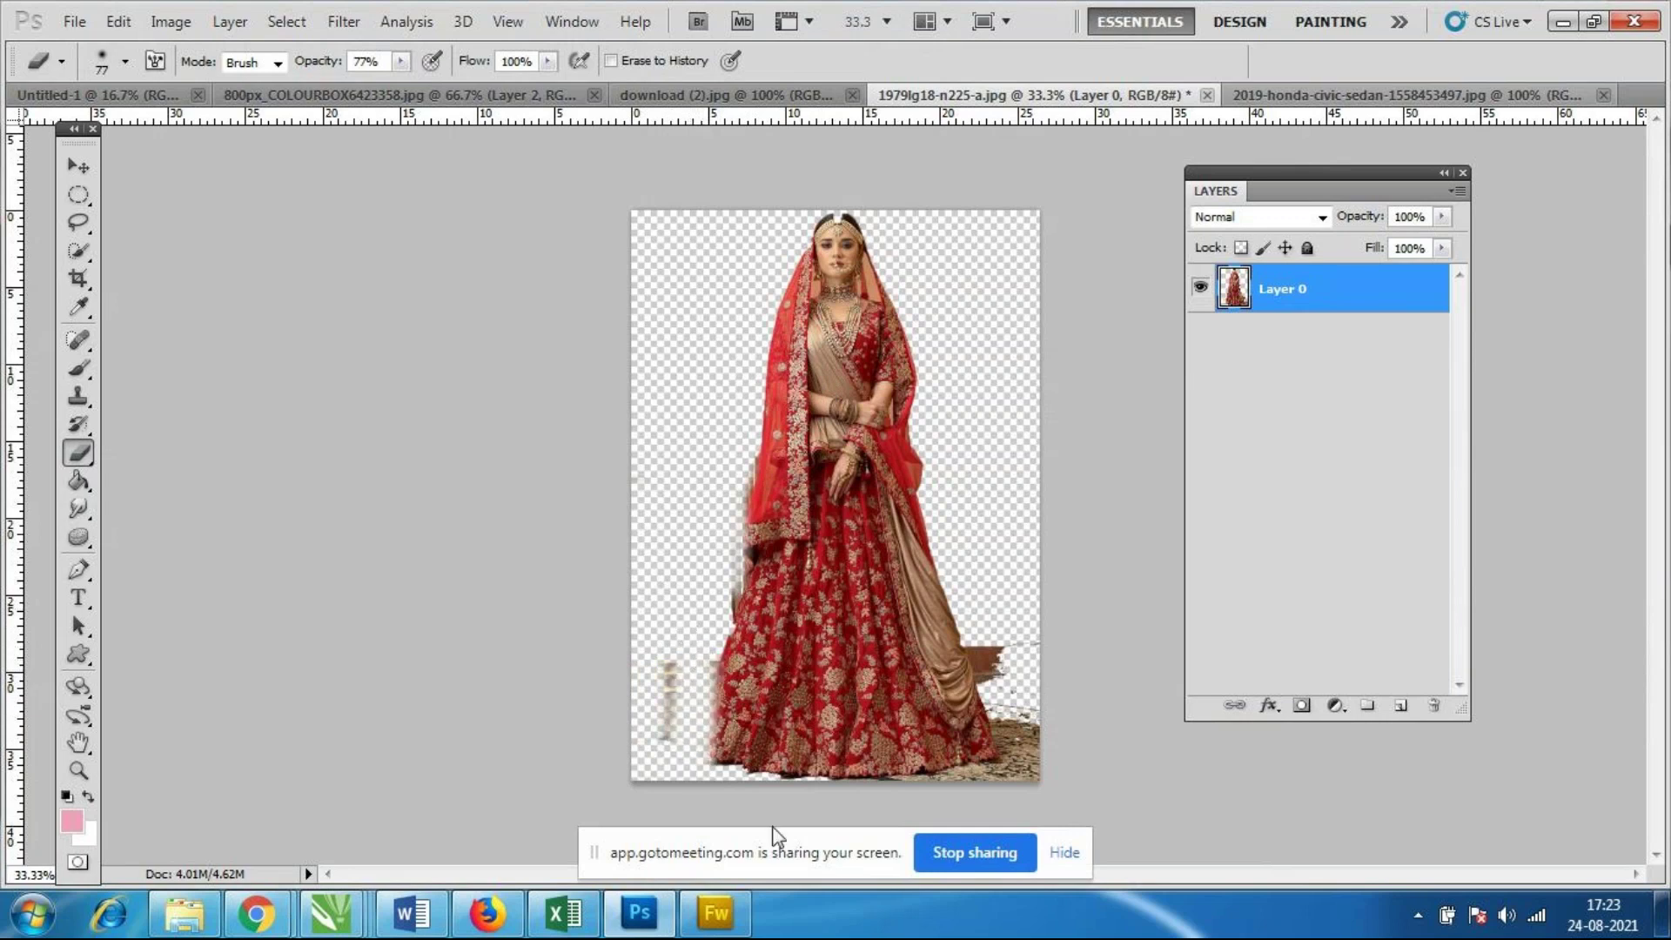
key("ctrl+alt+z")
key("ctrl+alt+z")
key("ctrl+alt+z")
key("ctrl+alt+z")
key("ctrl+alt+z")
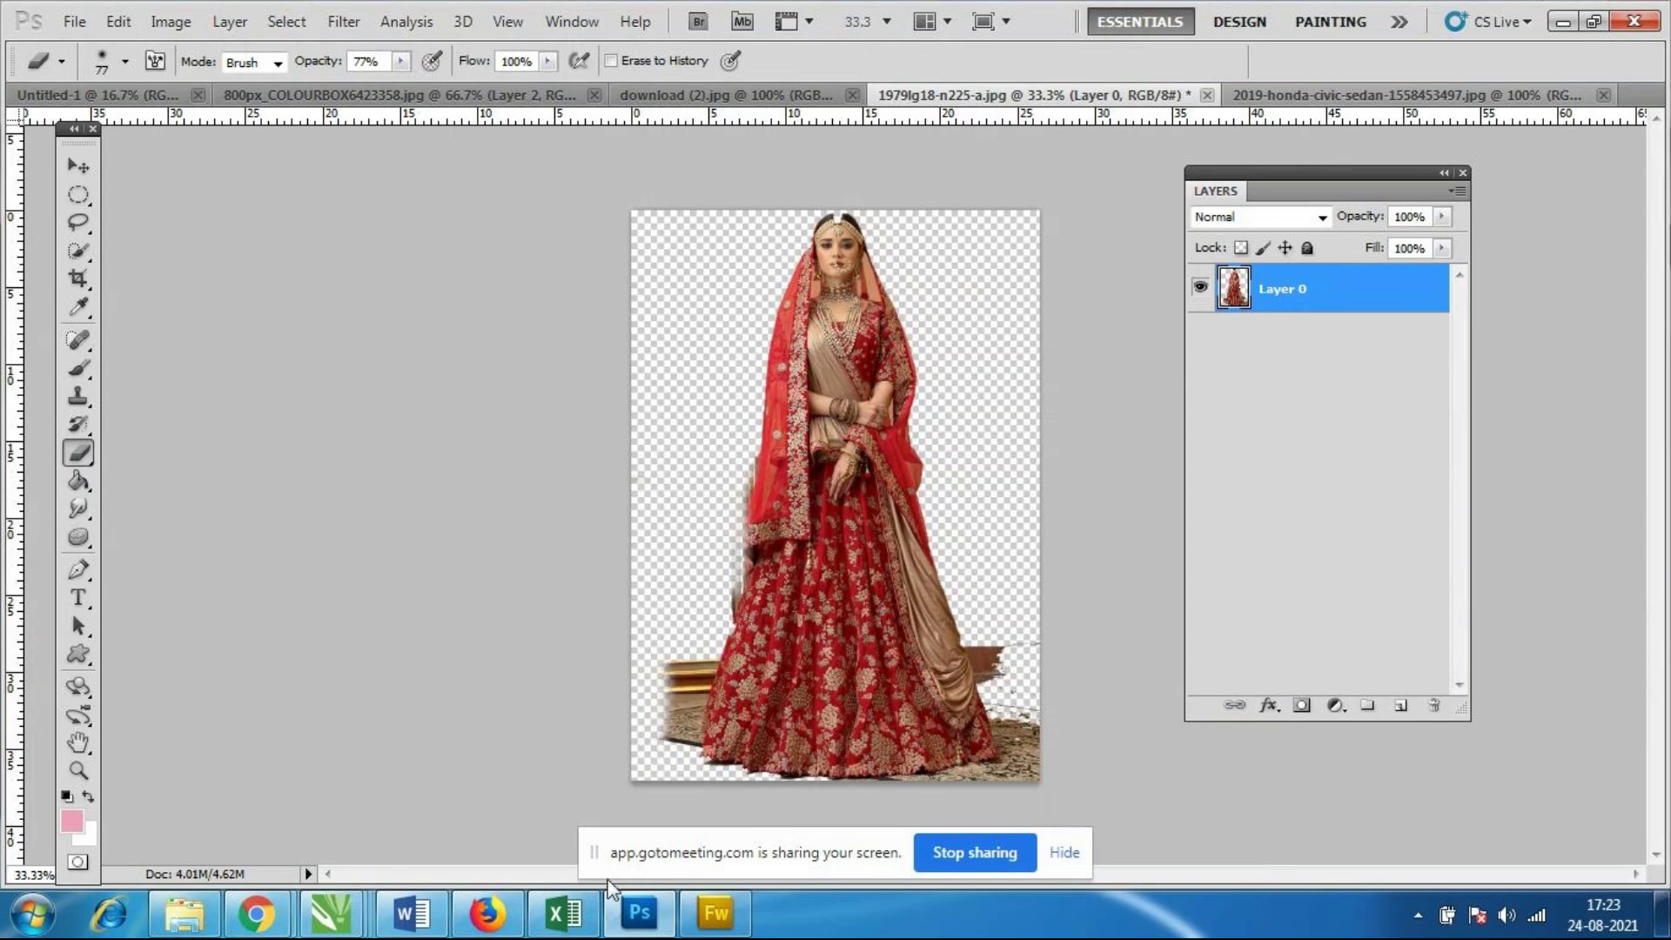
left_click(79, 224)
right_click(80, 228)
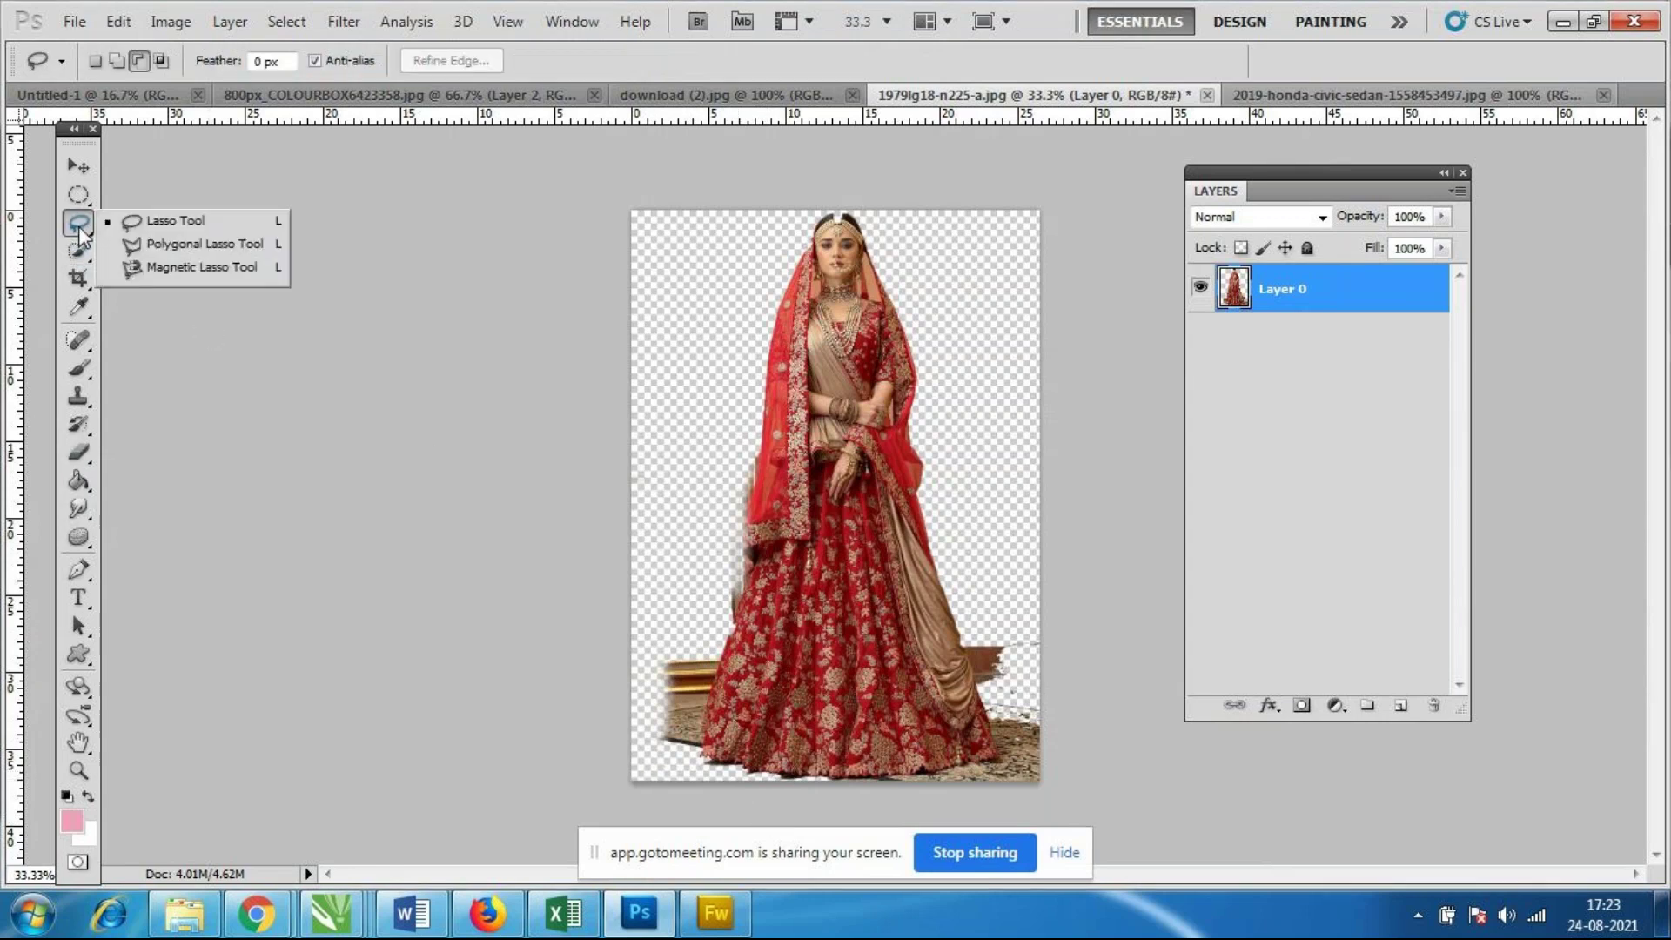
Trace a Polygonal Lasso from the skirt edge around the right-side scraps.
left_click(191, 244)
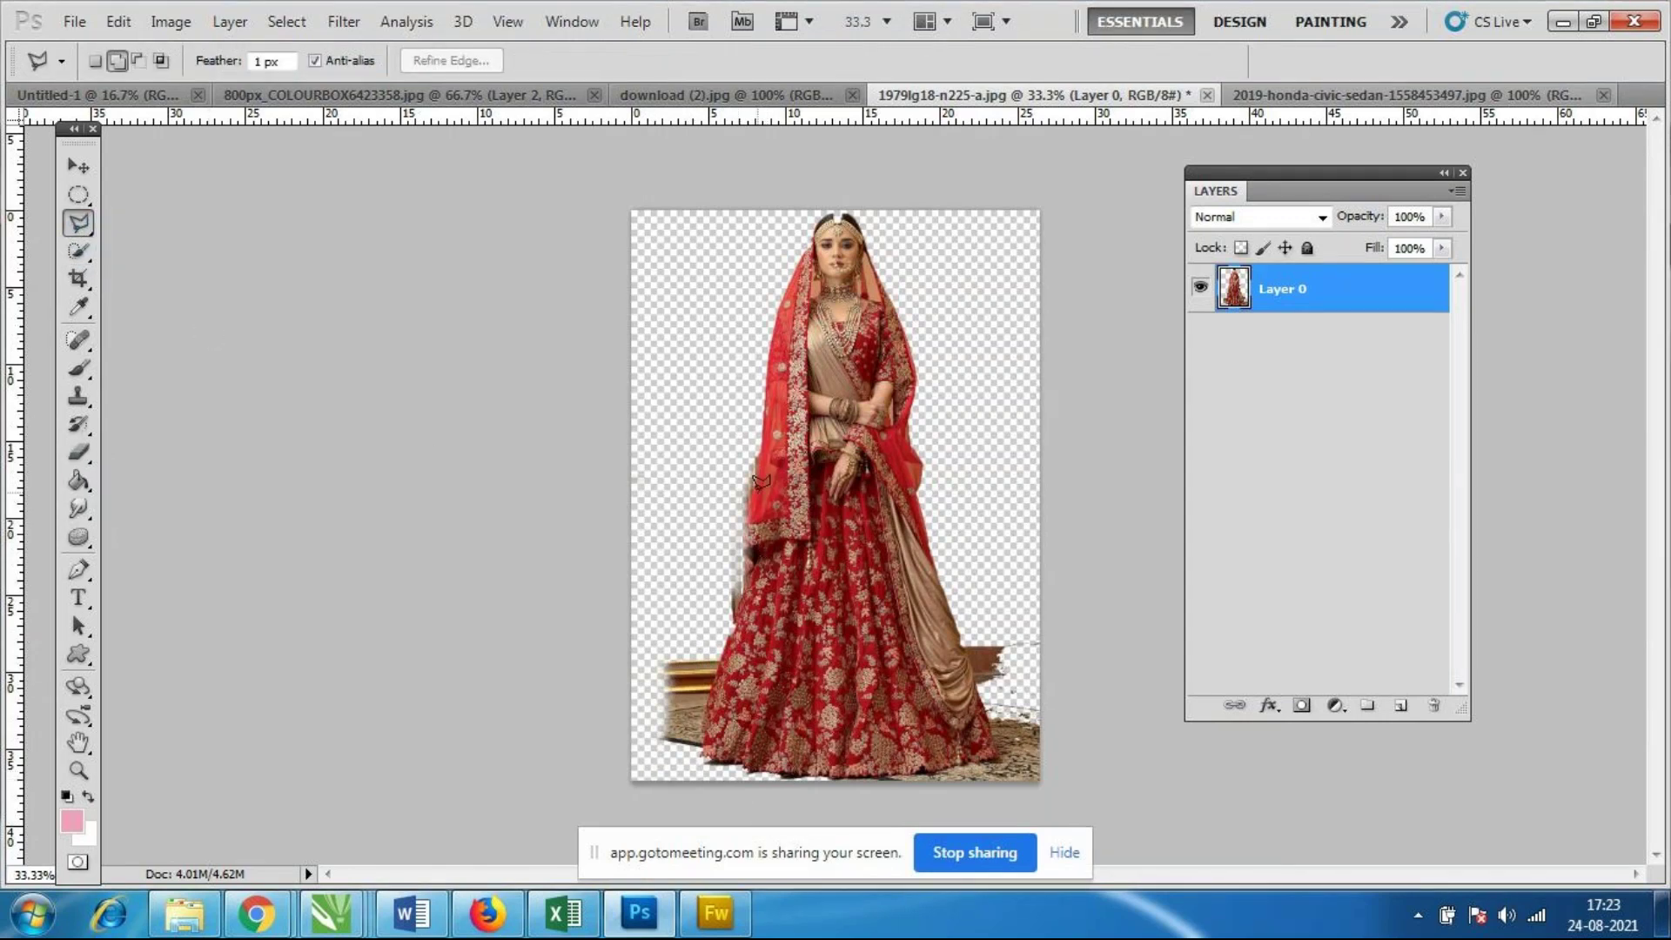
left_click(753, 519)
left_click(787, 775)
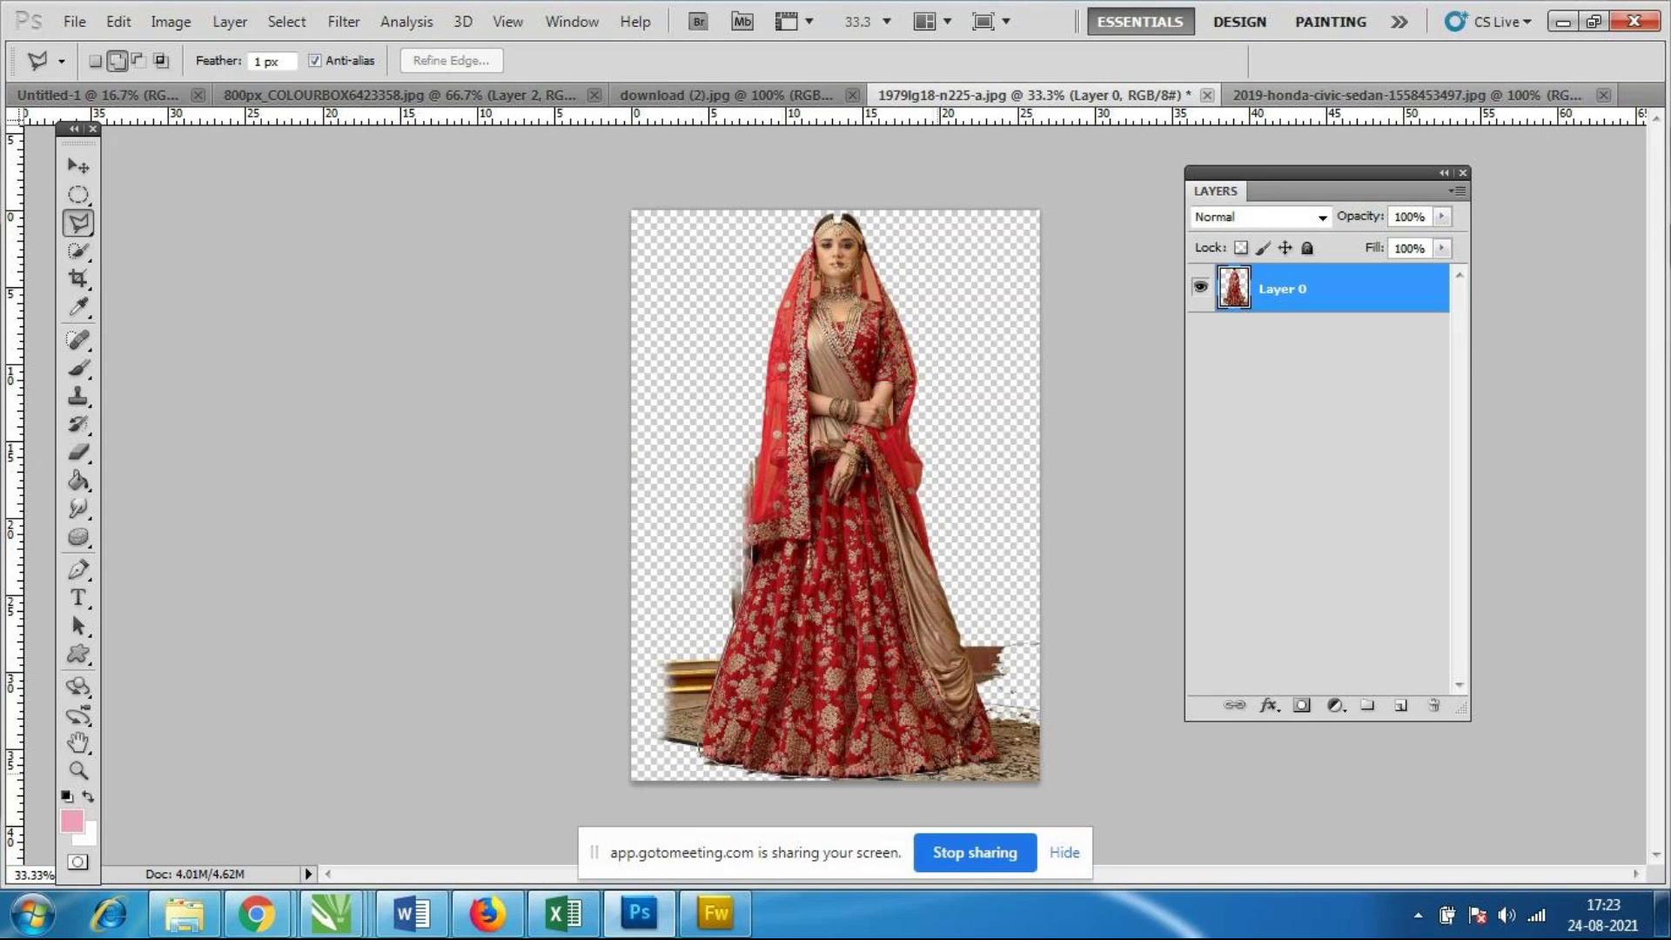
left_click(996, 750)
left_click(918, 493)
left_click(995, 477)
left_click(1046, 544)
left_click(1086, 773)
Close the polygon up the left side, delete the enclosed remnants, and deselect.
left_click(1007, 816)
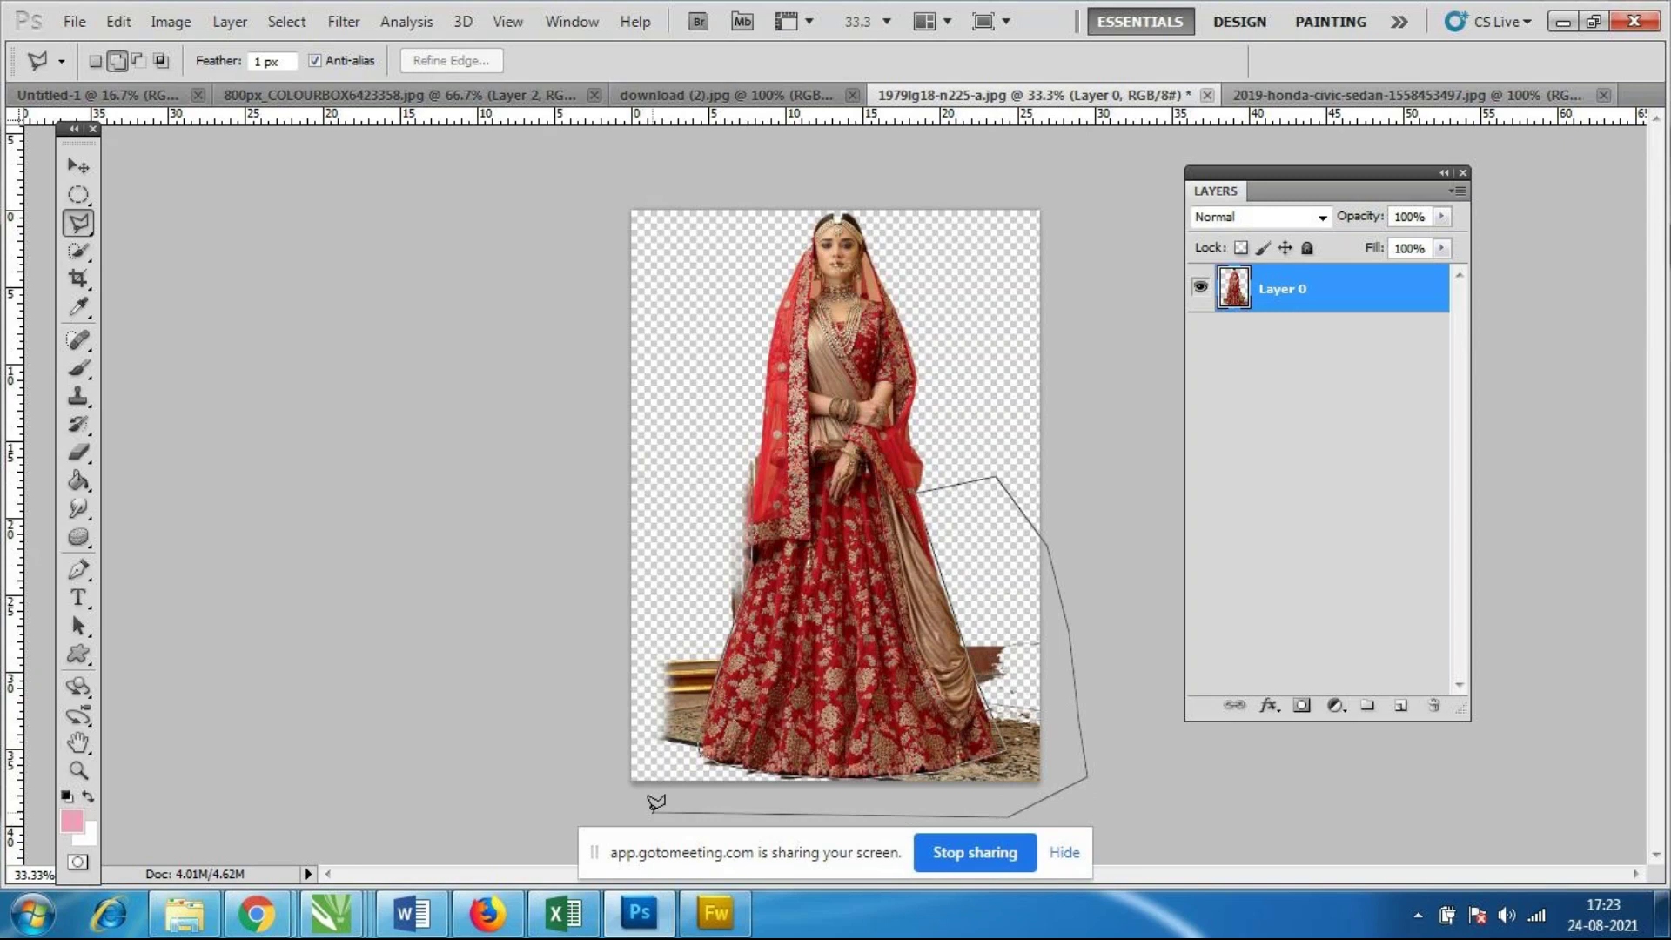
left_click(602, 812)
left_click(553, 652)
left_click(581, 478)
left_click(638, 415)
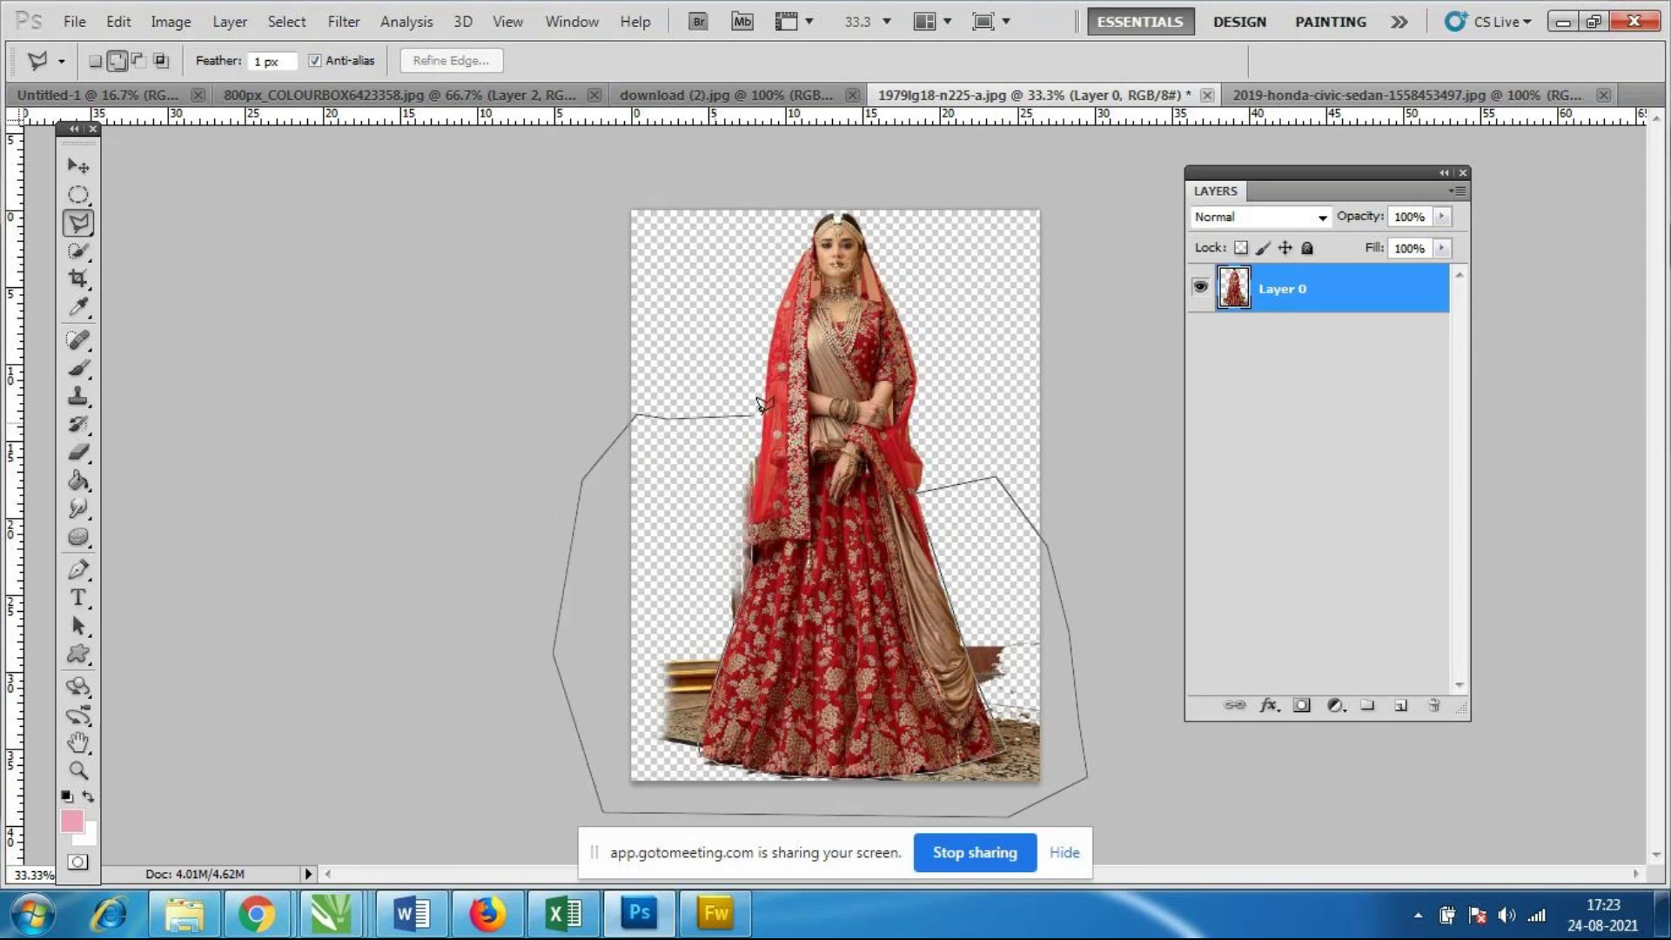
double_click(750, 473)
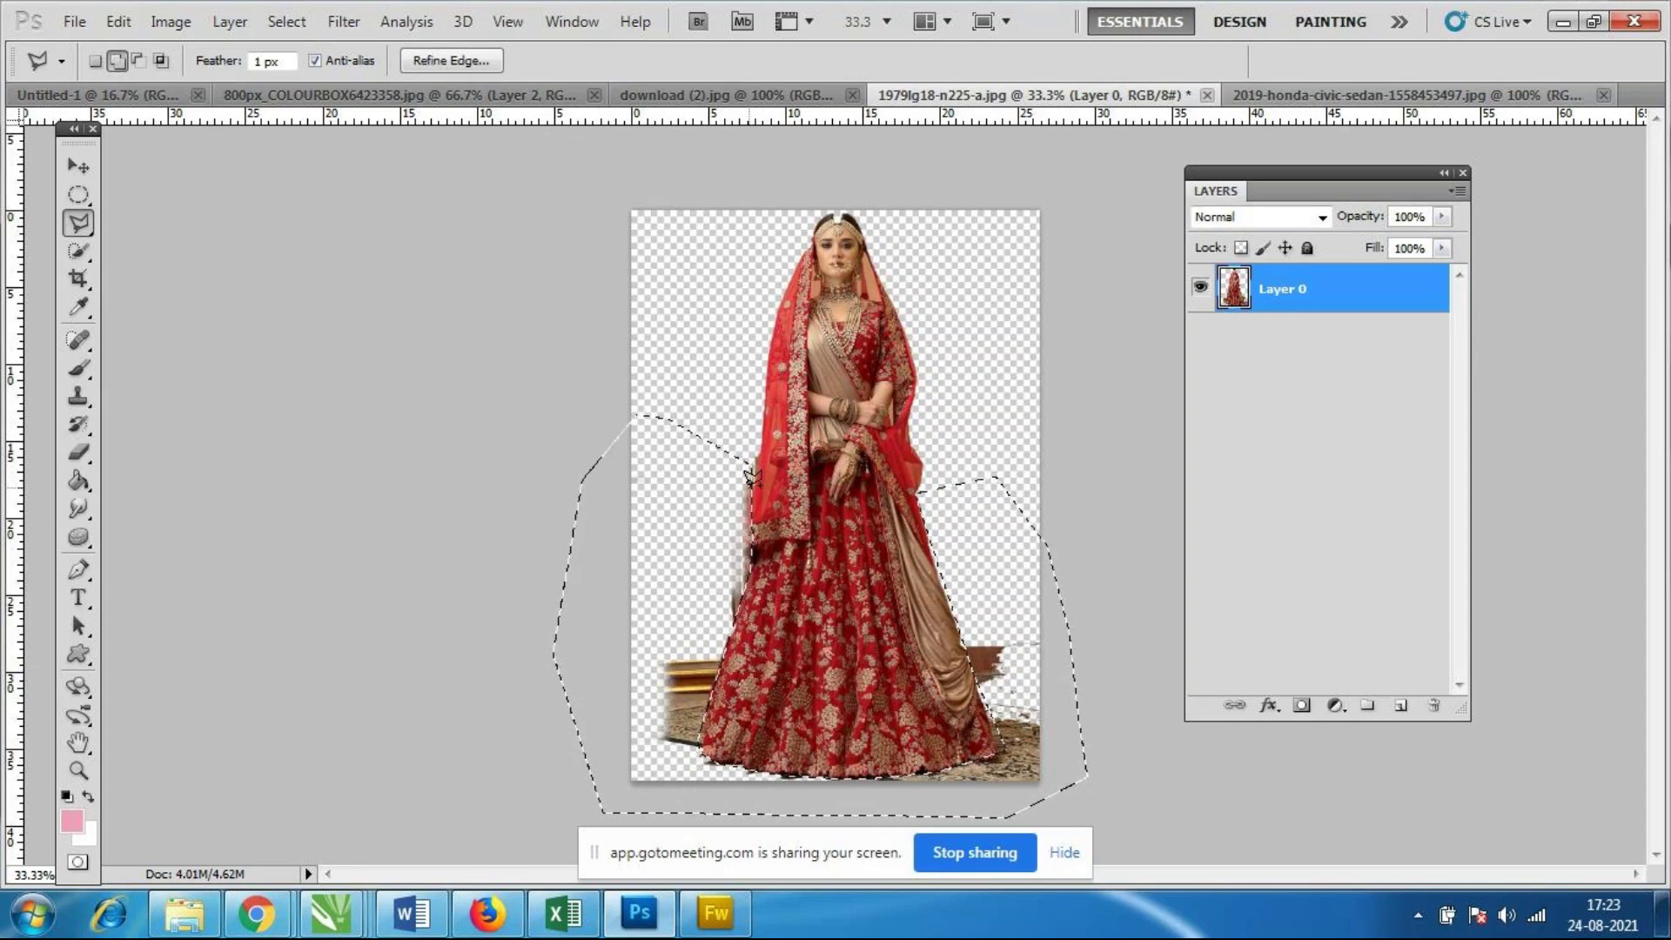
key("Delete")
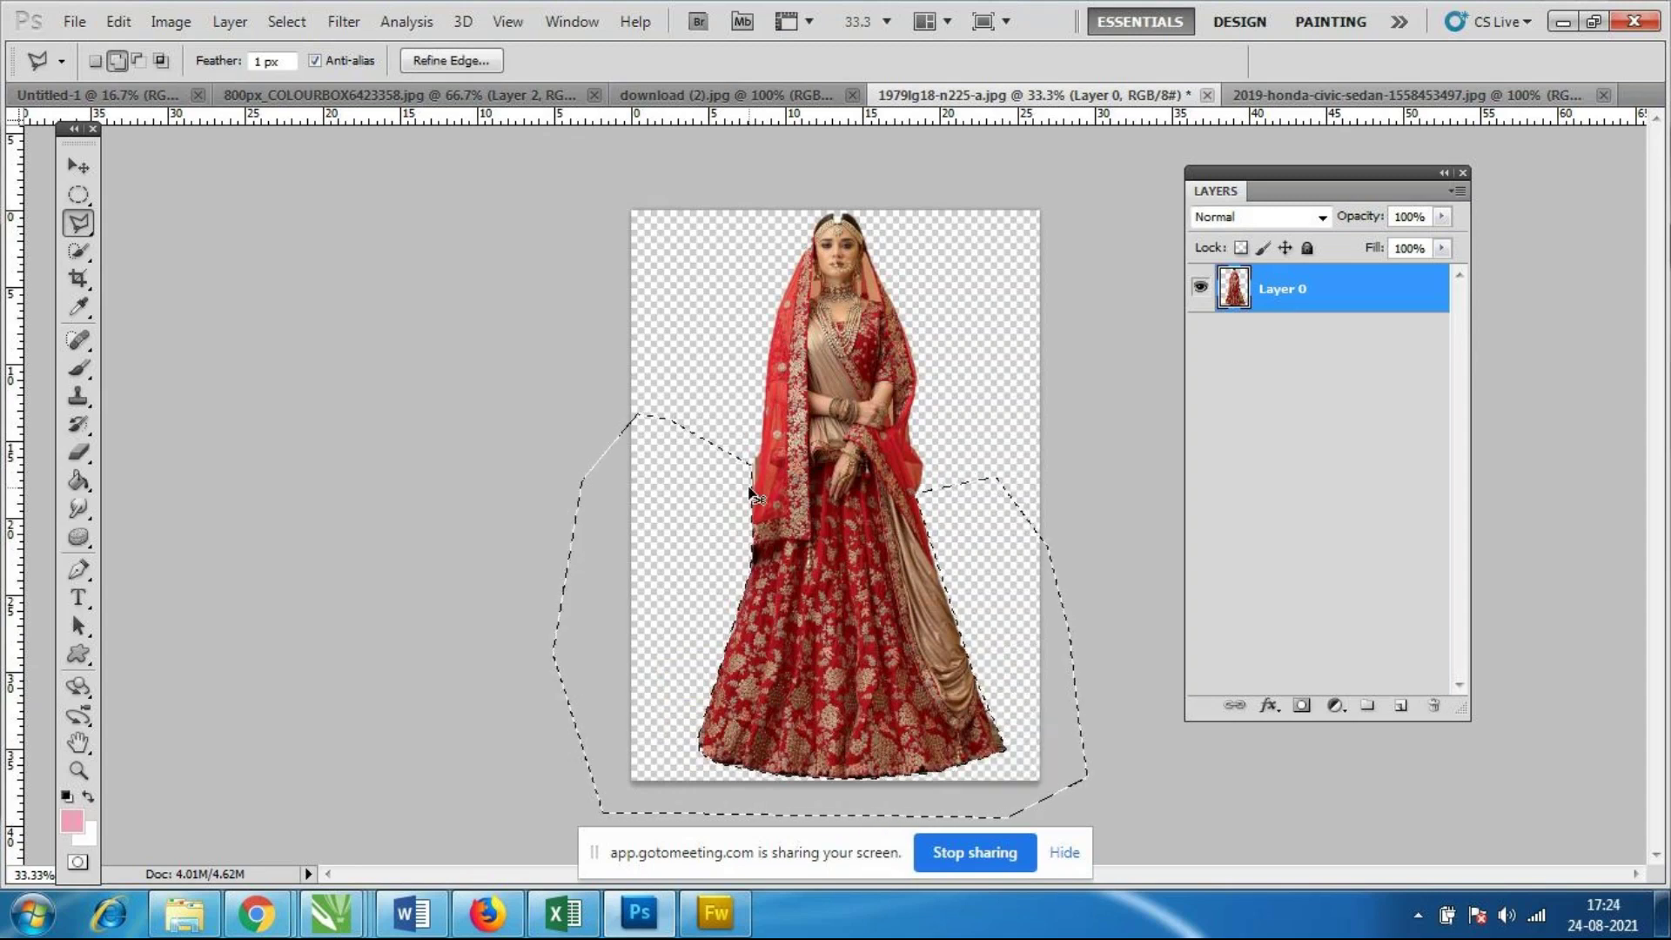
key("ctrl+d")
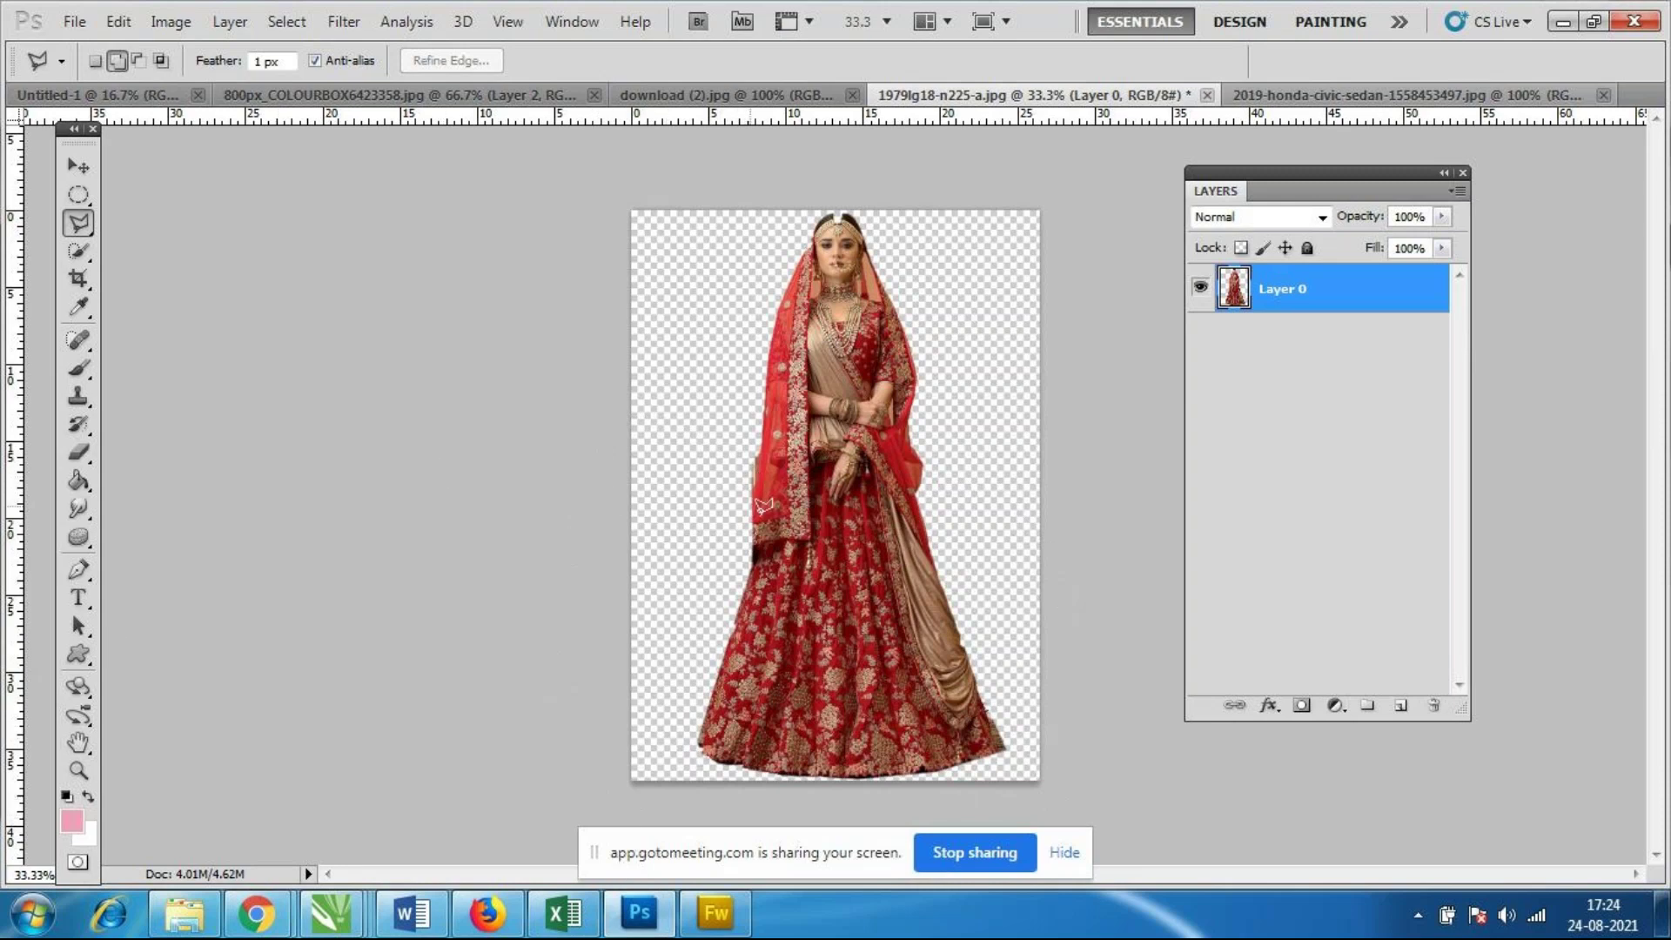
Undo, then draw and clear a trial polygon selection across the lower skirt.
key("ctrl+z")
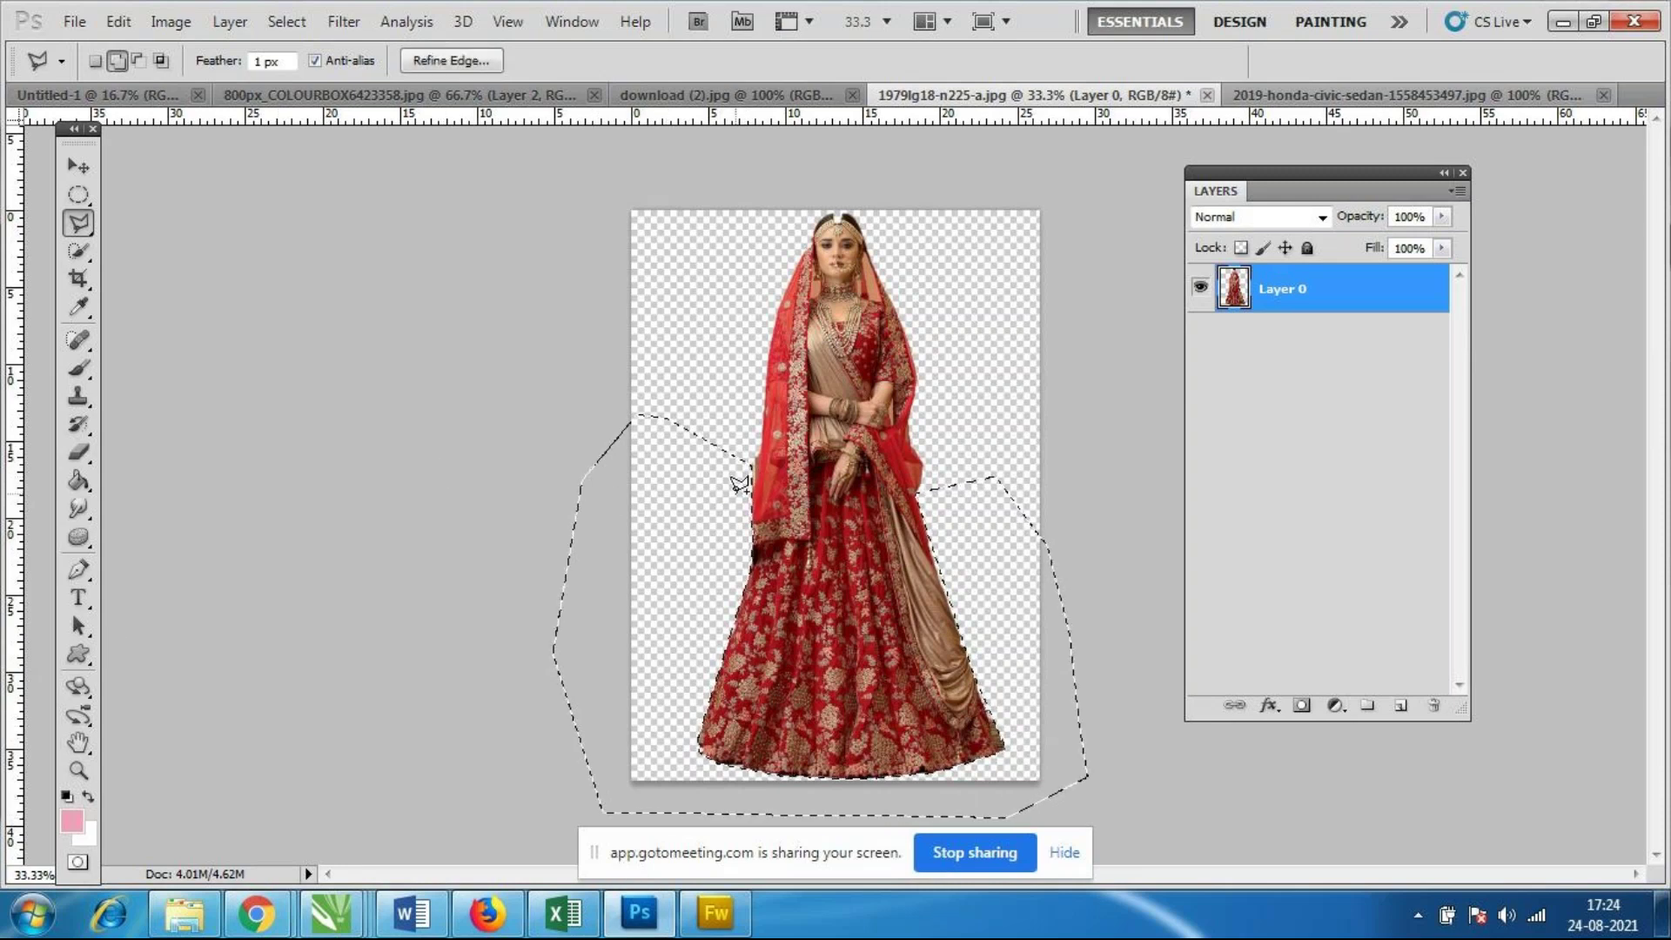
key("ctrl+d")
left_click(710, 623)
left_click(1017, 614)
left_click(1110, 740)
left_click(910, 820)
double_click(750, 825)
key("ctrl+d")
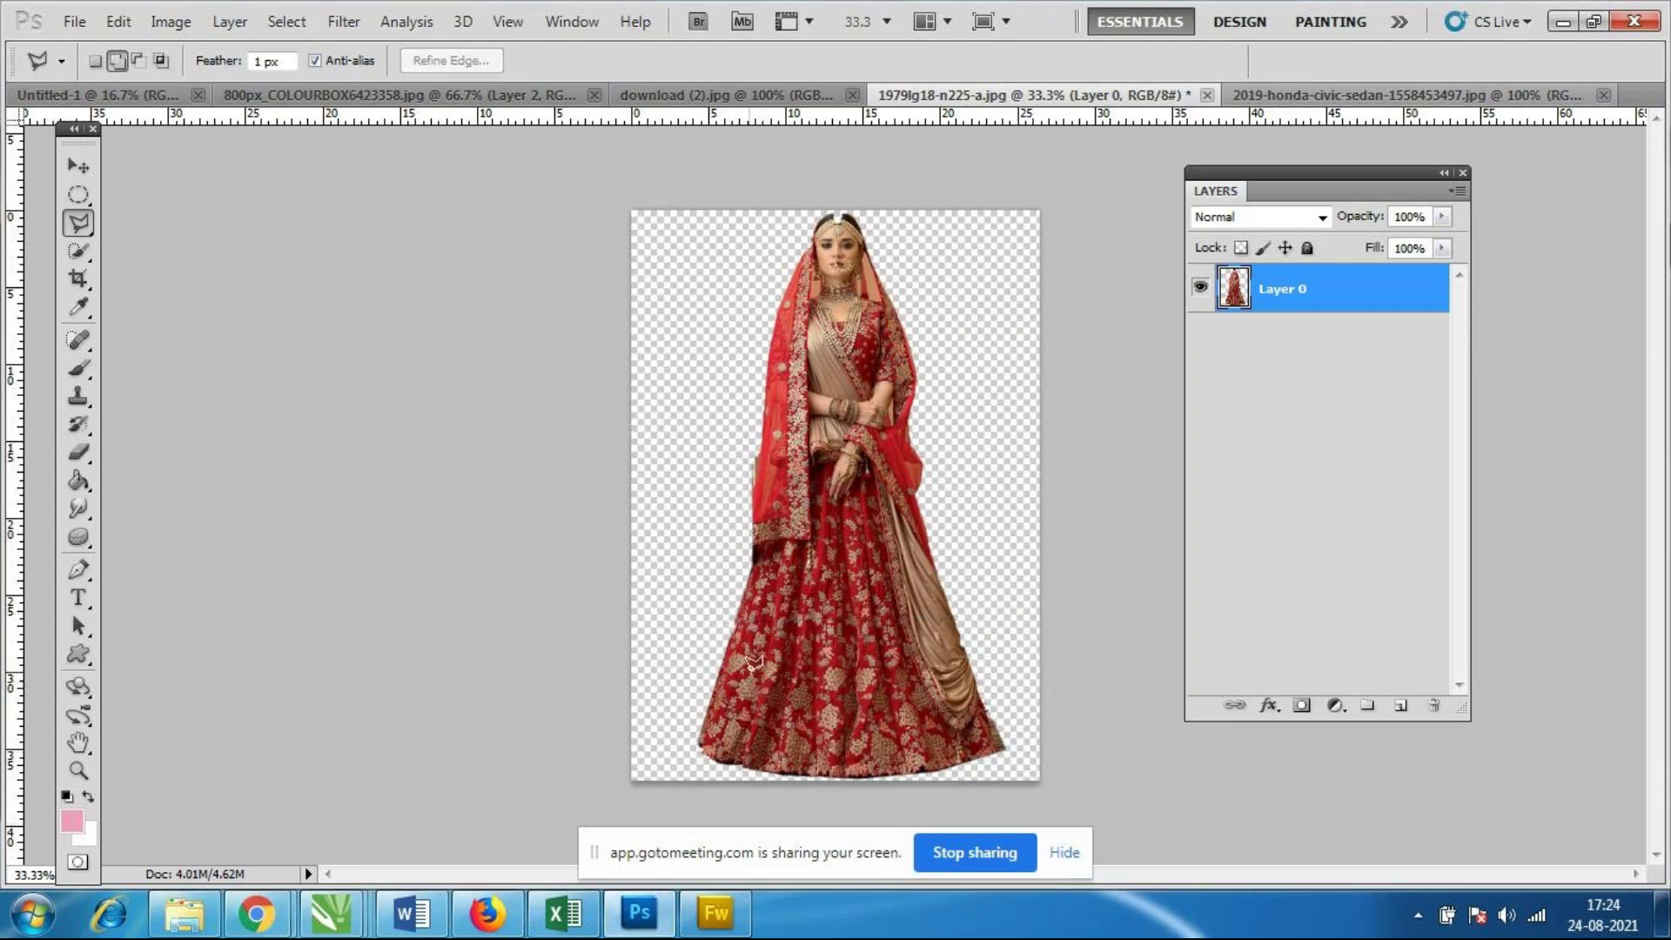
Lasso the skirt bottom, delete it, undo the deletion, and deselect.
left_click(684, 626)
left_click(1030, 627)
left_click(1037, 731)
left_click(1005, 787)
left_click(692, 796)
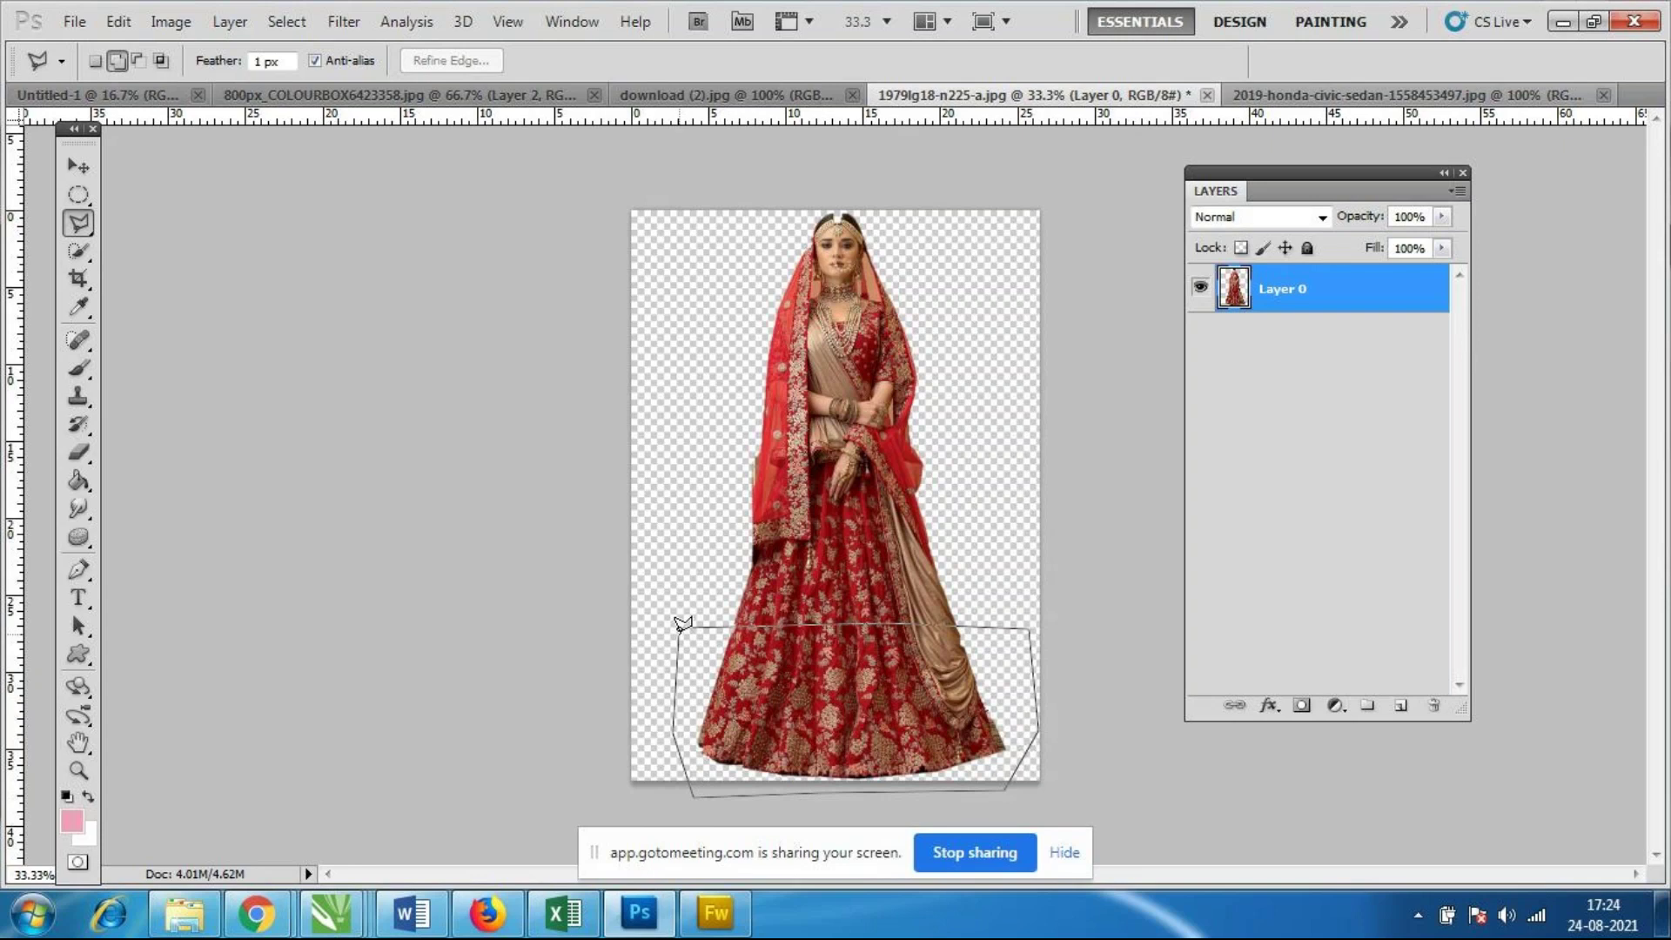
left_click(683, 625)
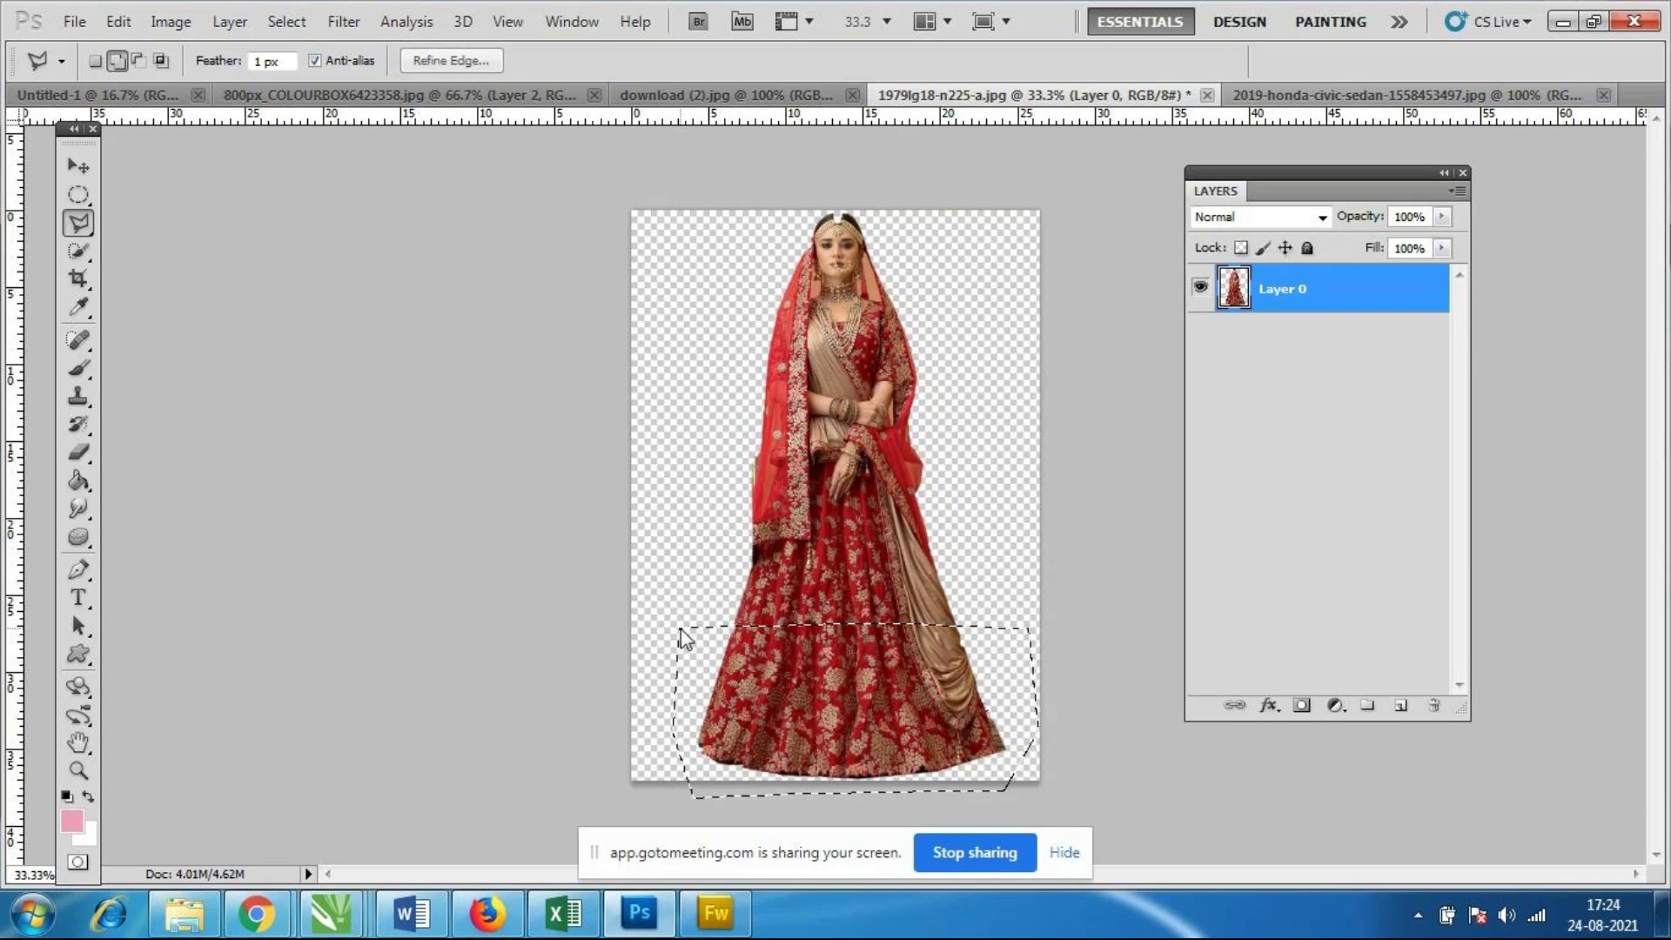
key("Delete")
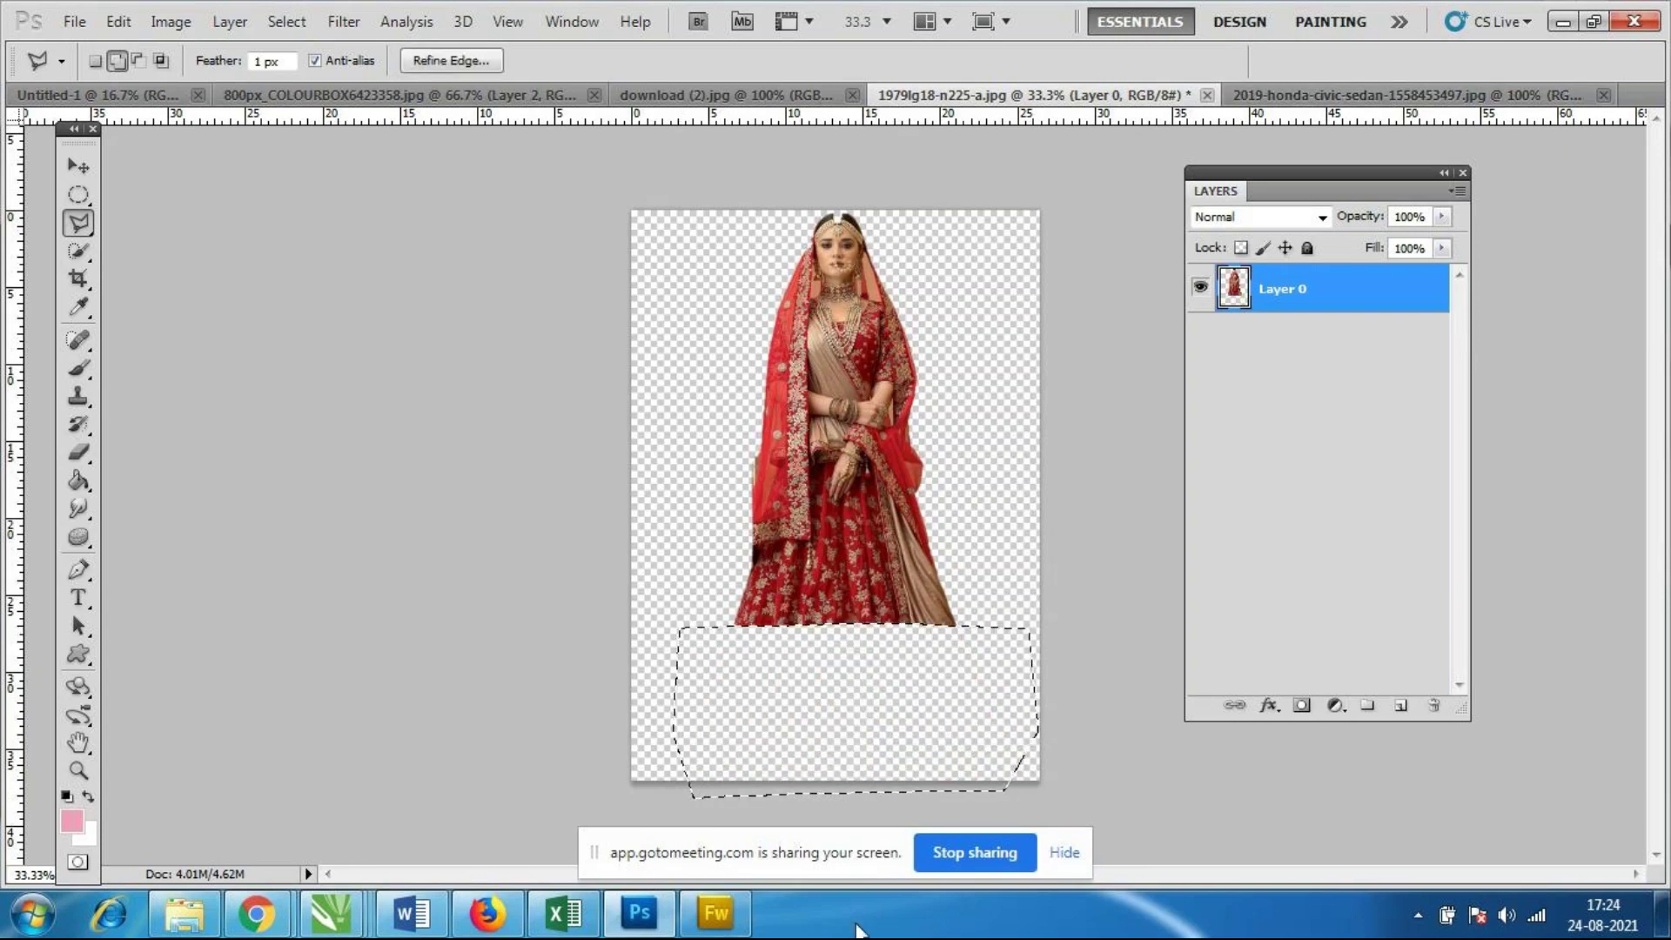
key("ctrl+z")
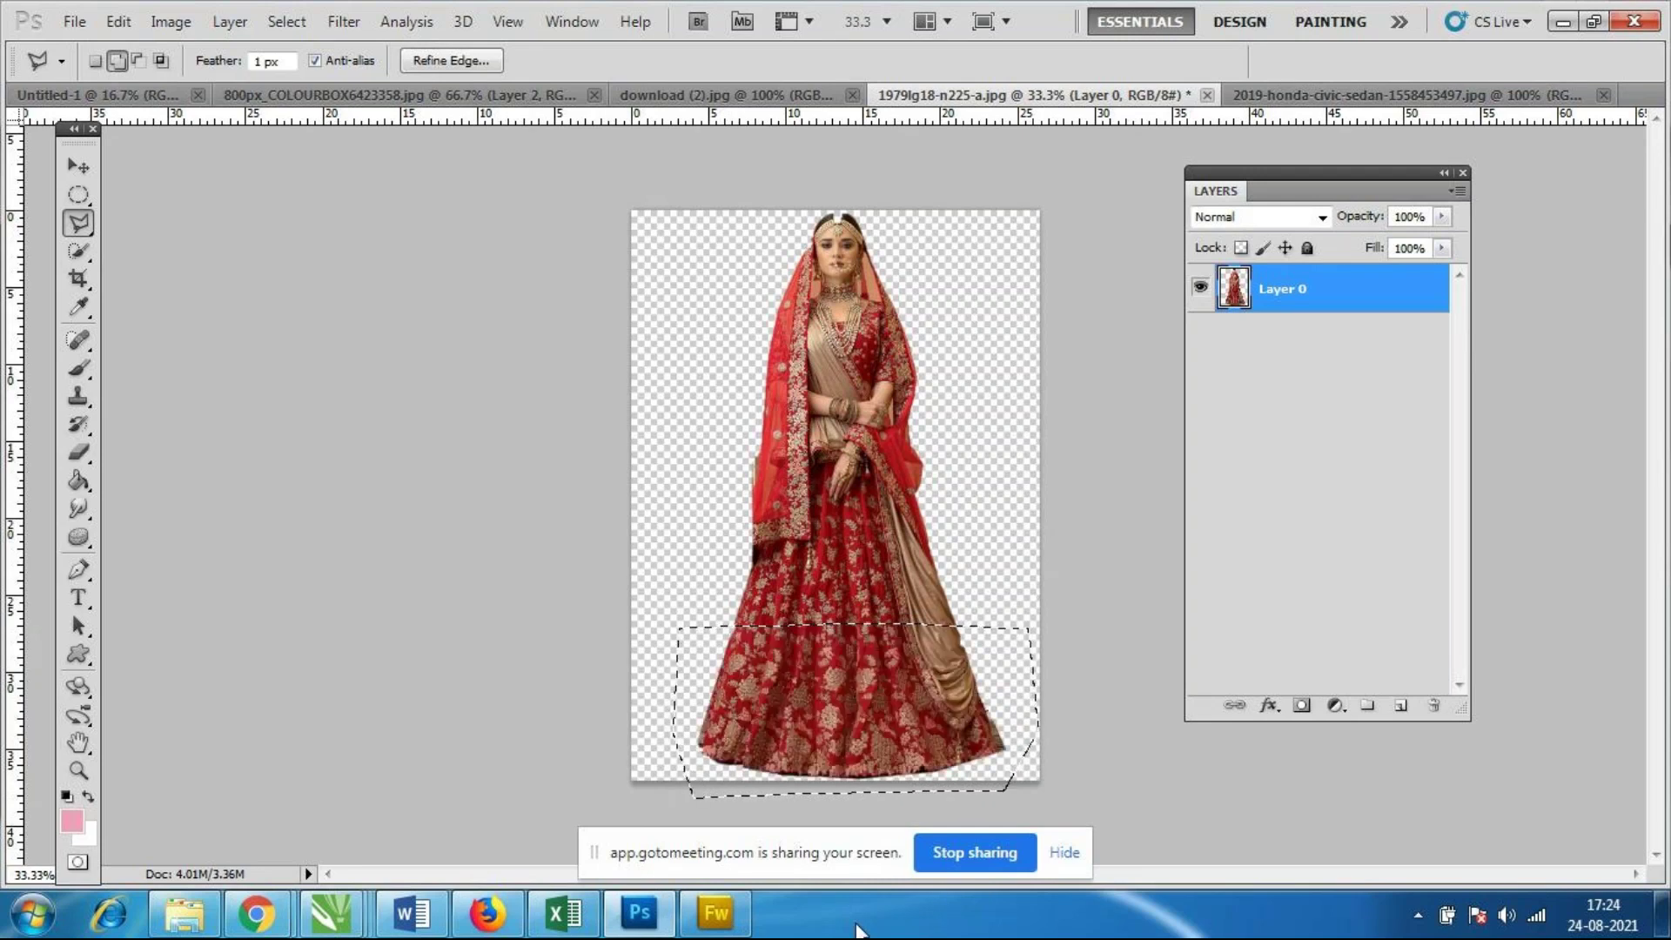
key("ctrl+d")
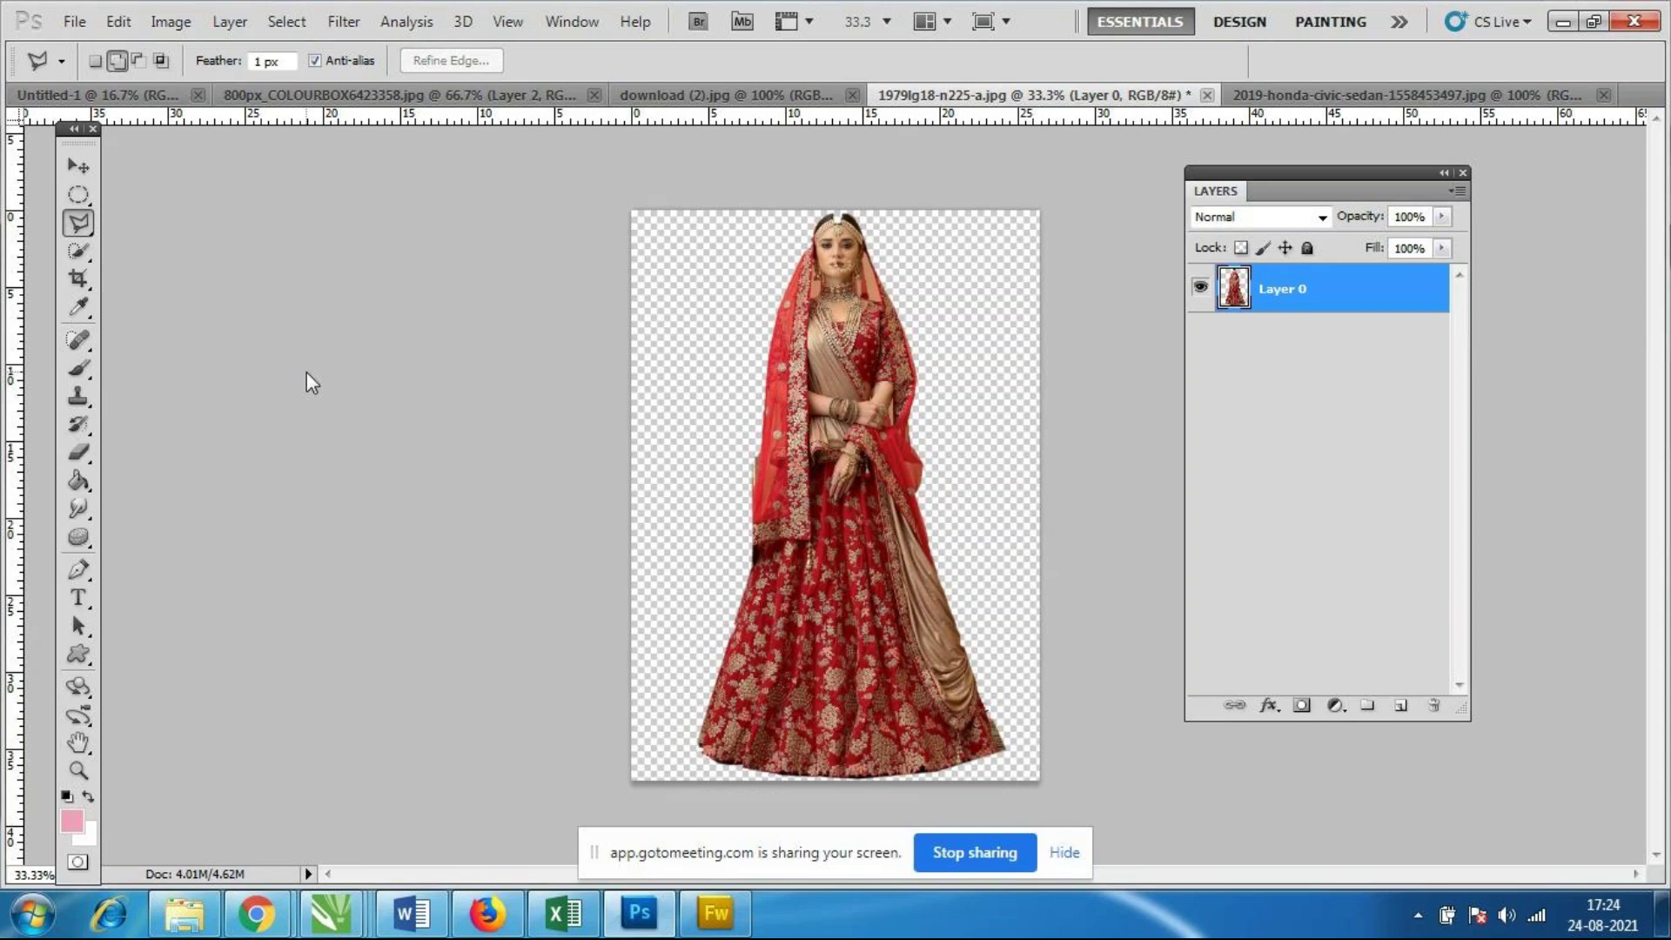
Browse the marquee, lasso and quick selection tool flyouts.
left_click(79, 198)
right_click(78, 199)
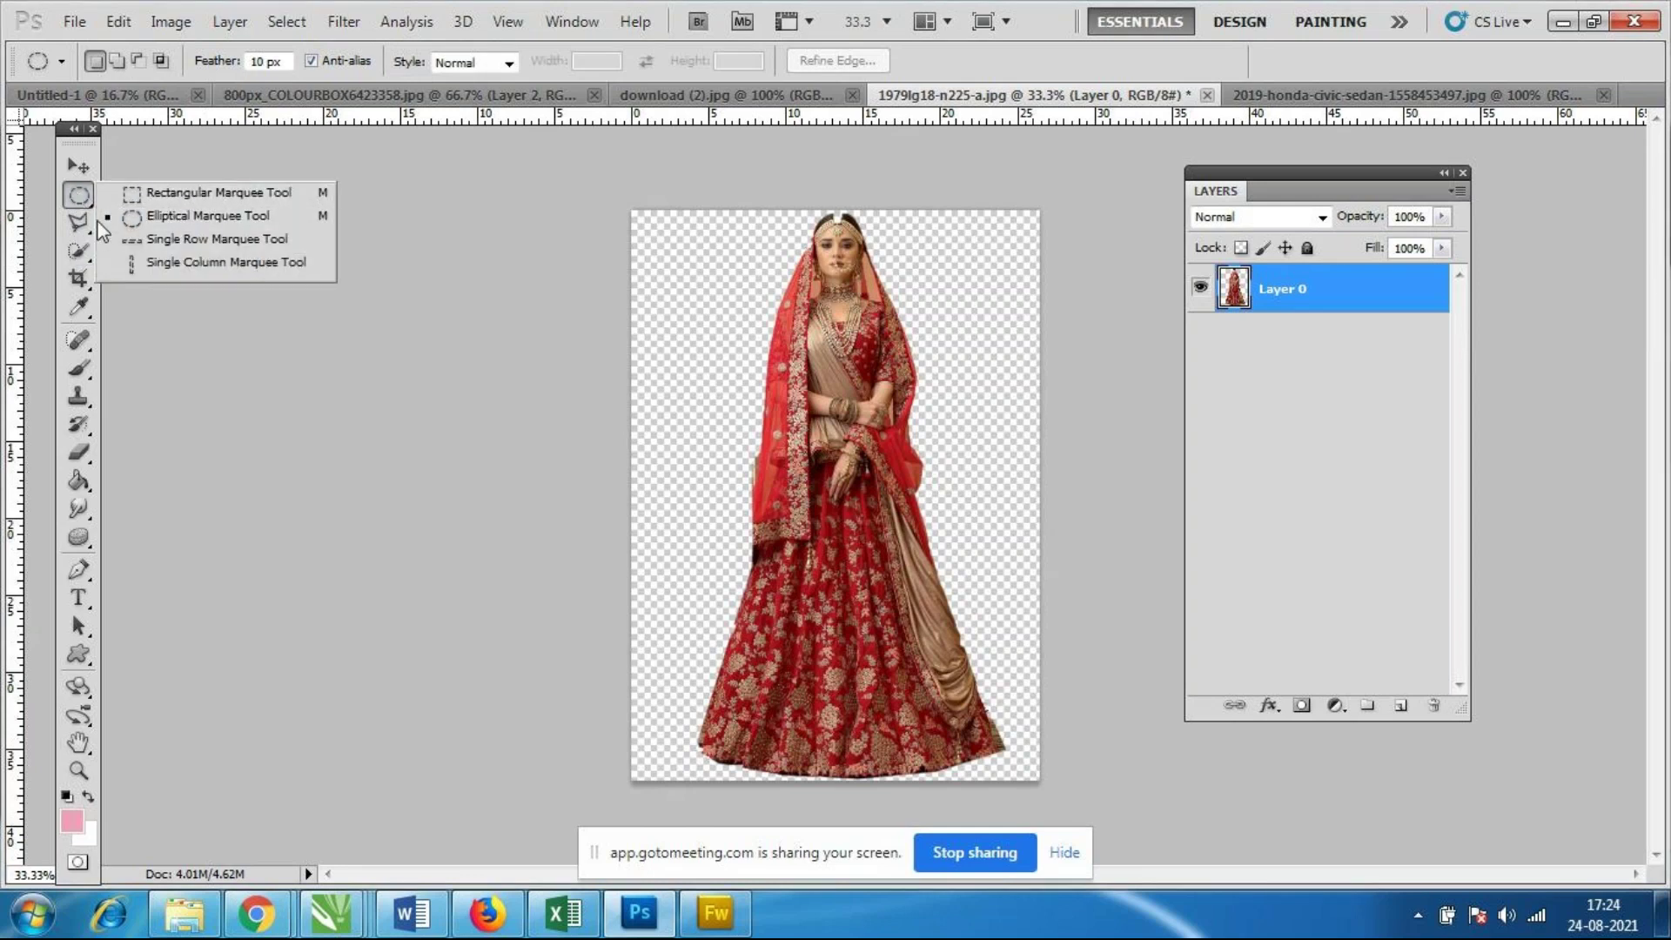
left_click(78, 225)
right_click(78, 225)
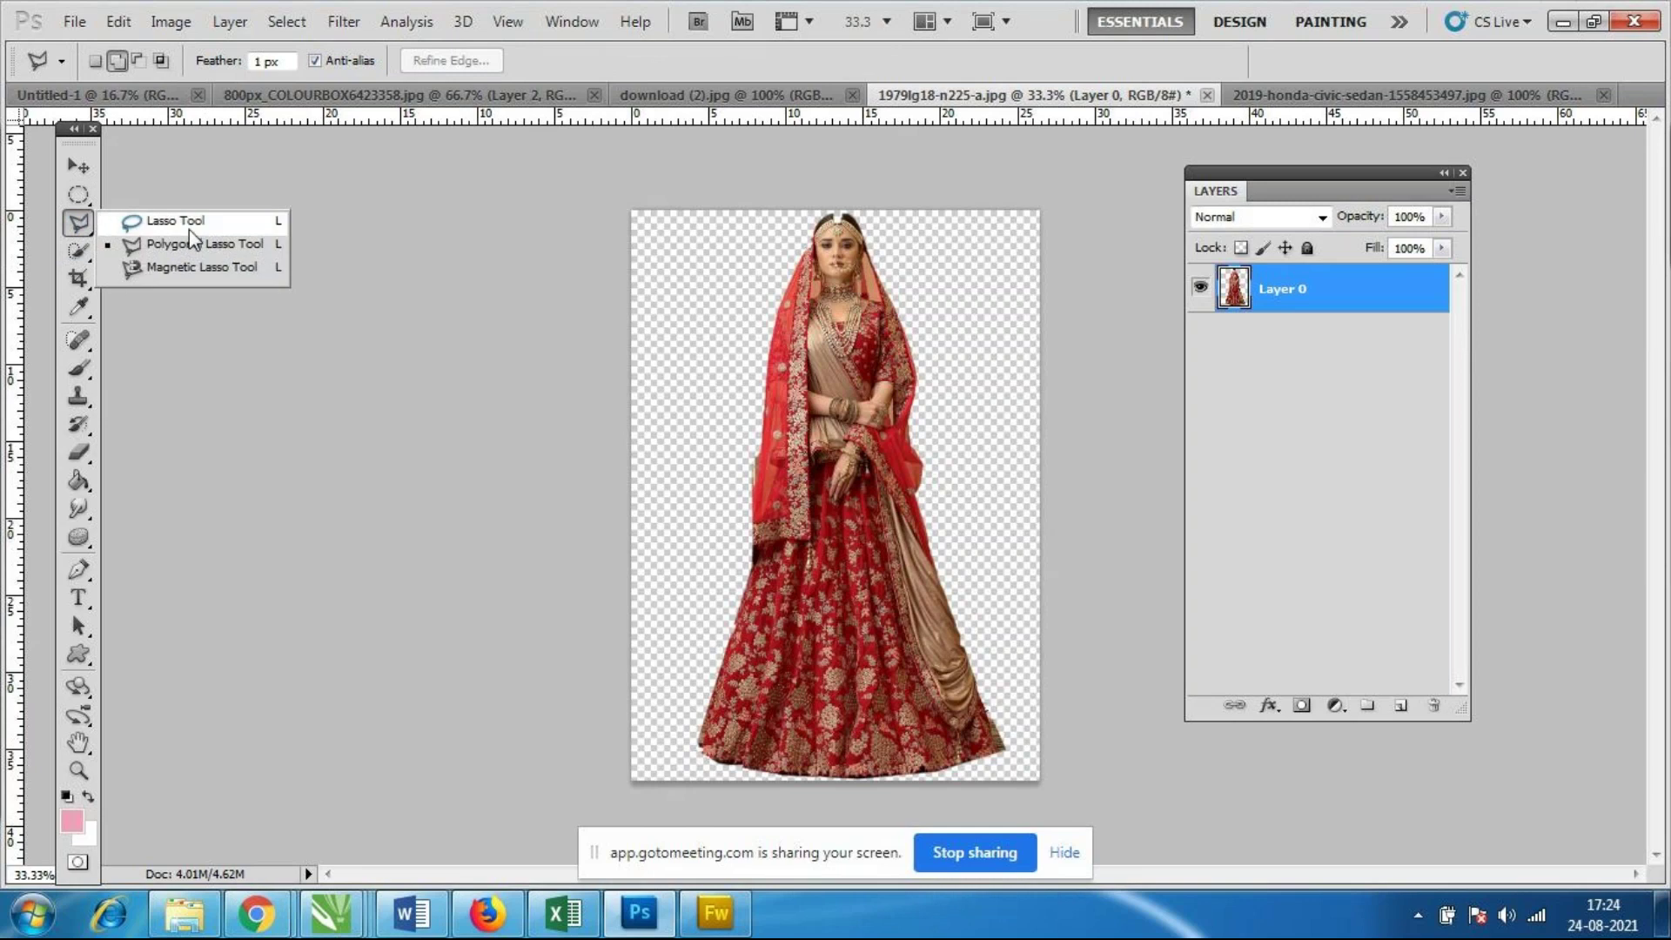
left_click(198, 247)
left_click(80, 252)
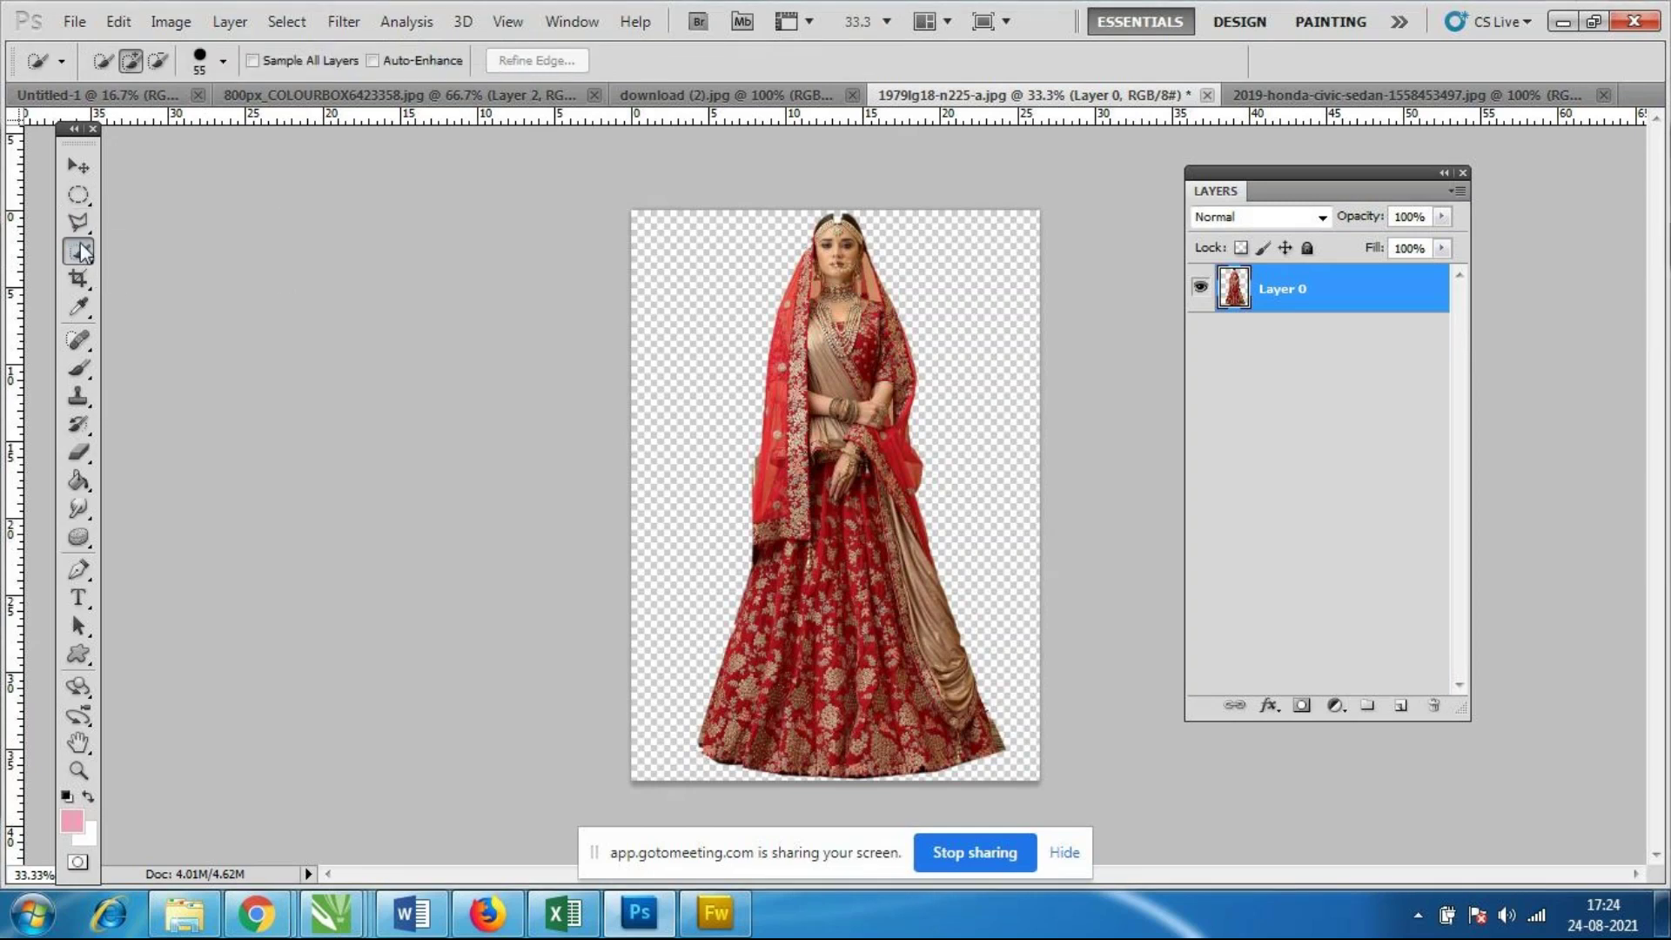
right_click(81, 252)
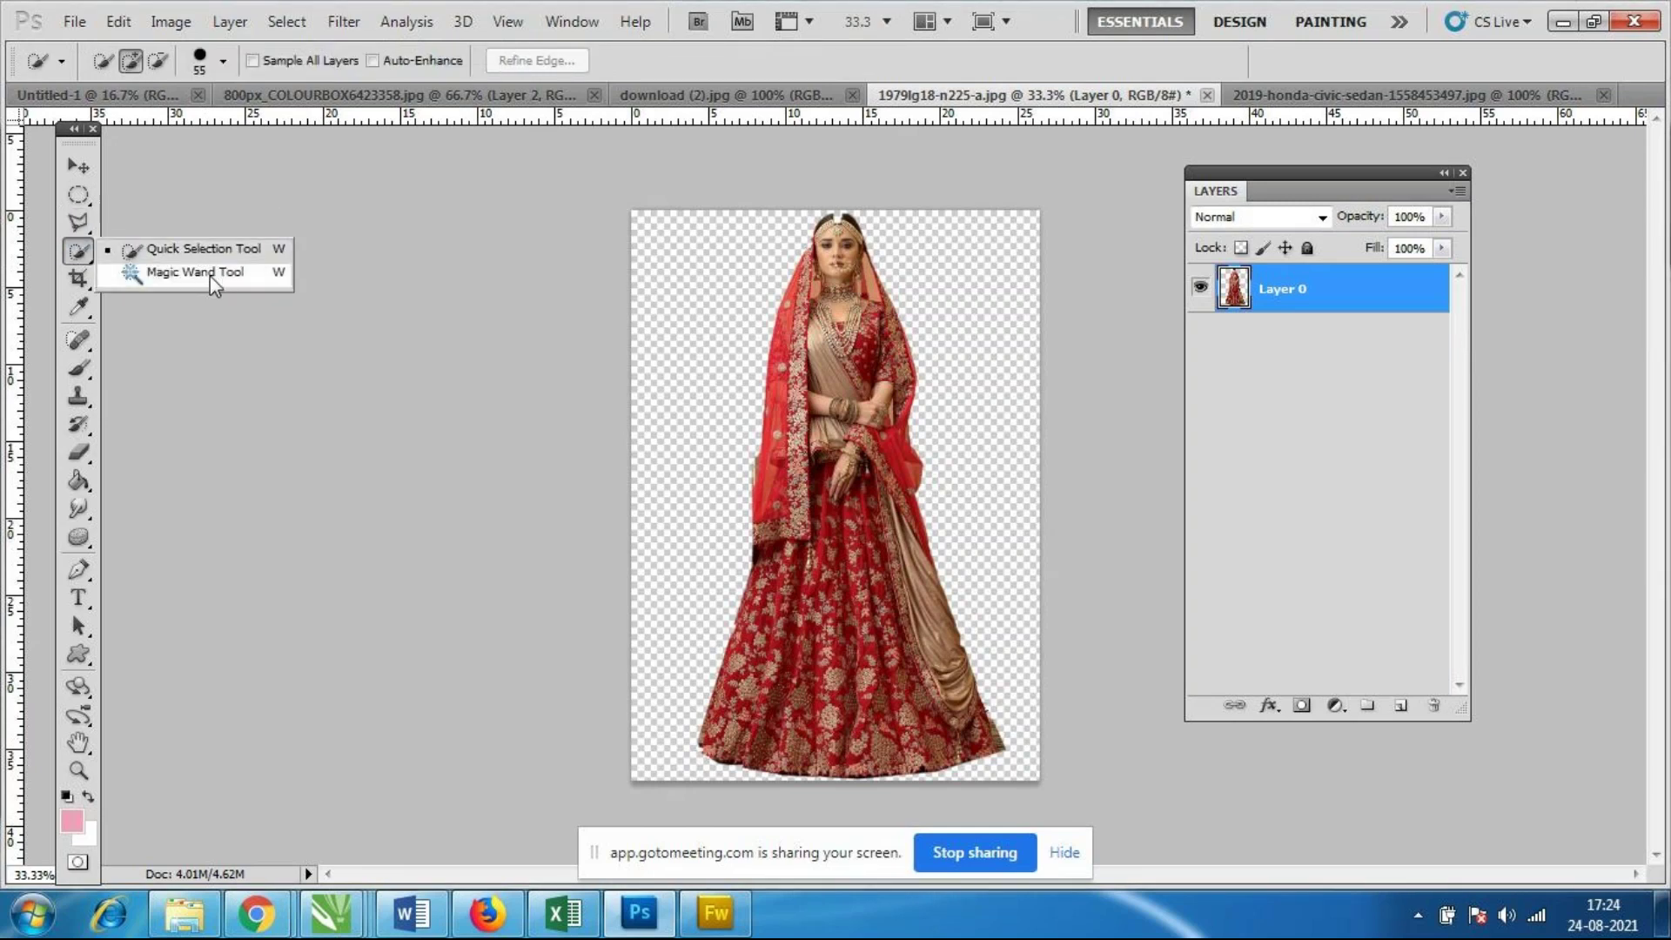
Check the eraser variants, then pick the Move tool and create new Layer 1.
left_click(84, 253)
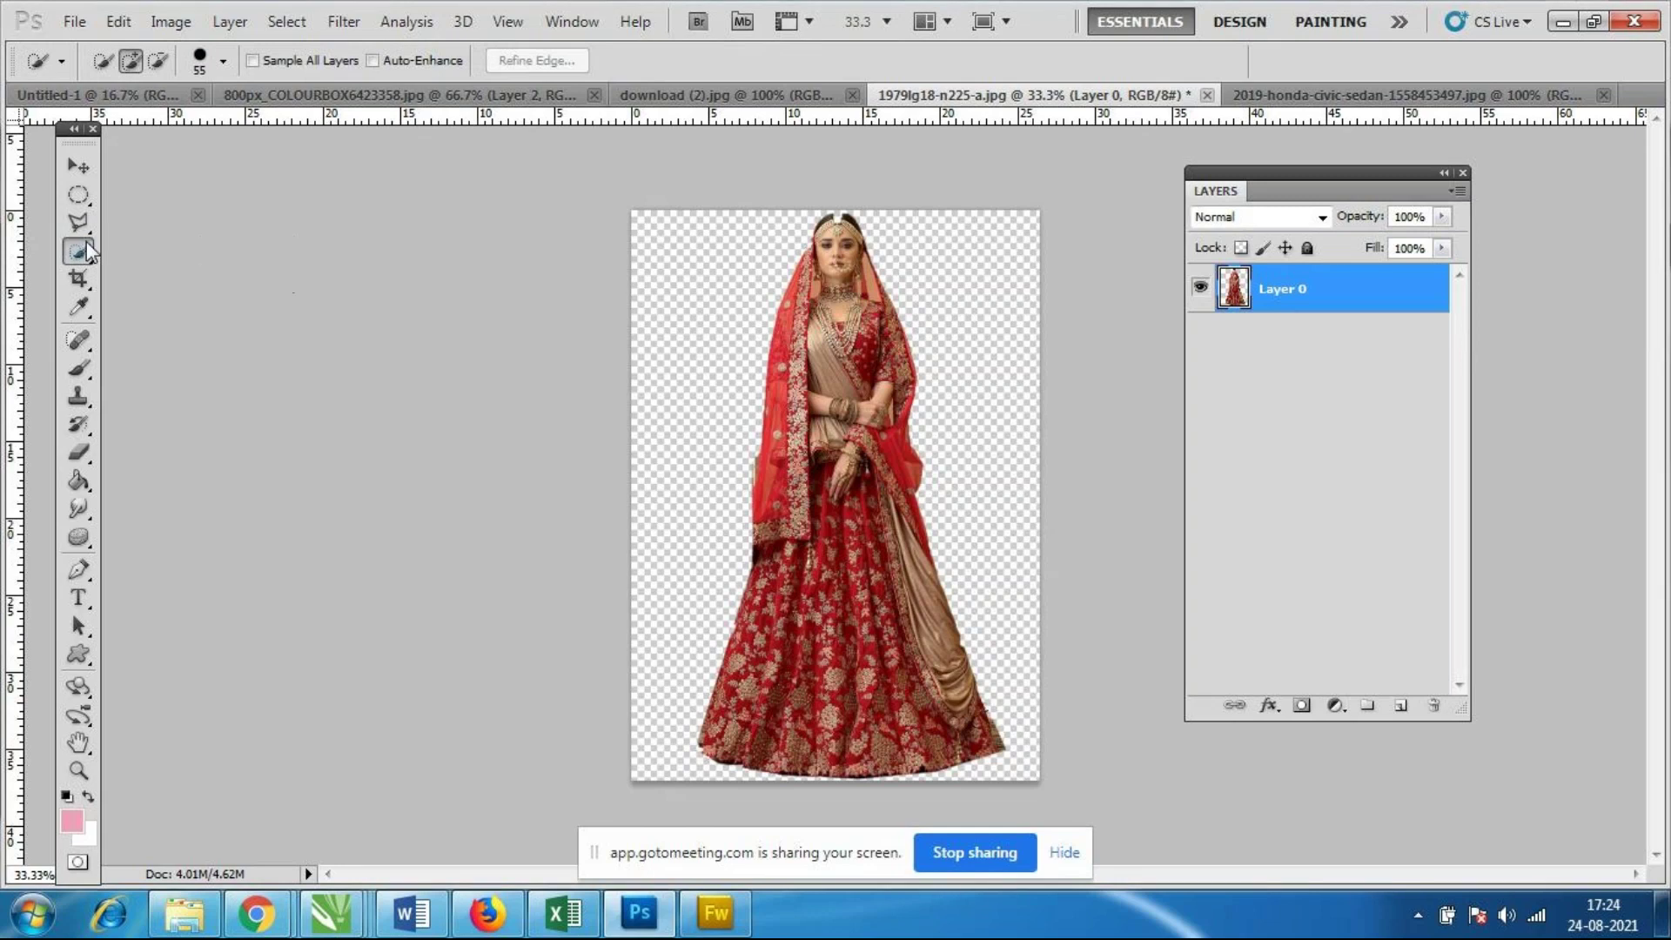
left_click(79, 452)
right_click(69, 461)
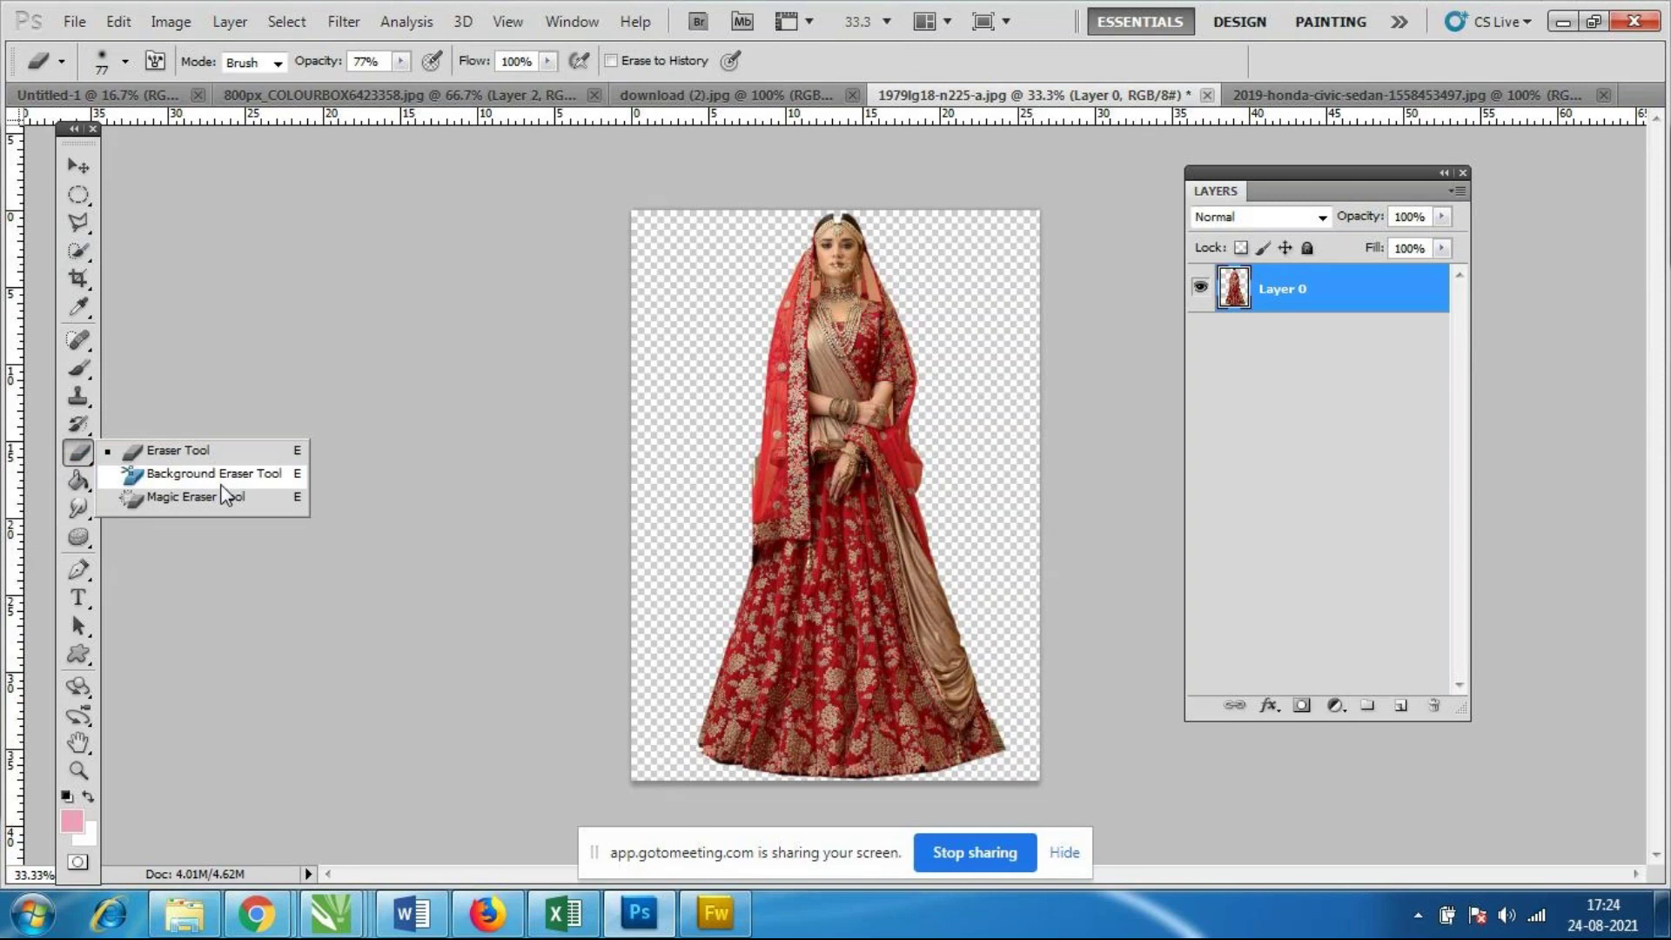
left_click(79, 165)
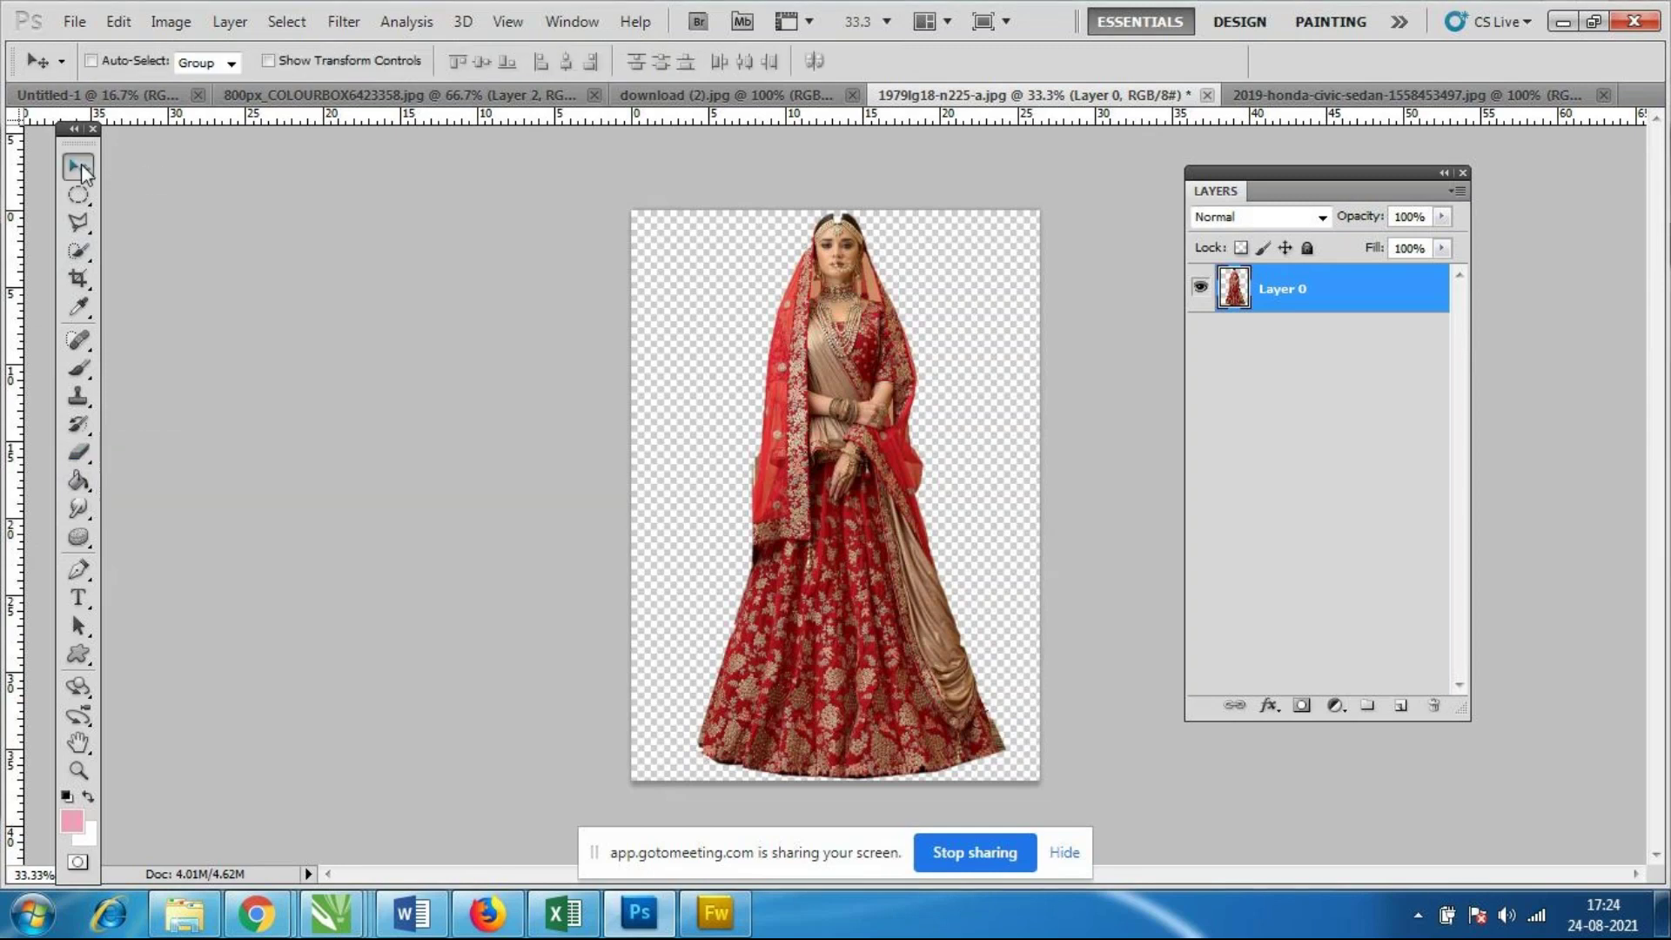
left_click(1401, 705)
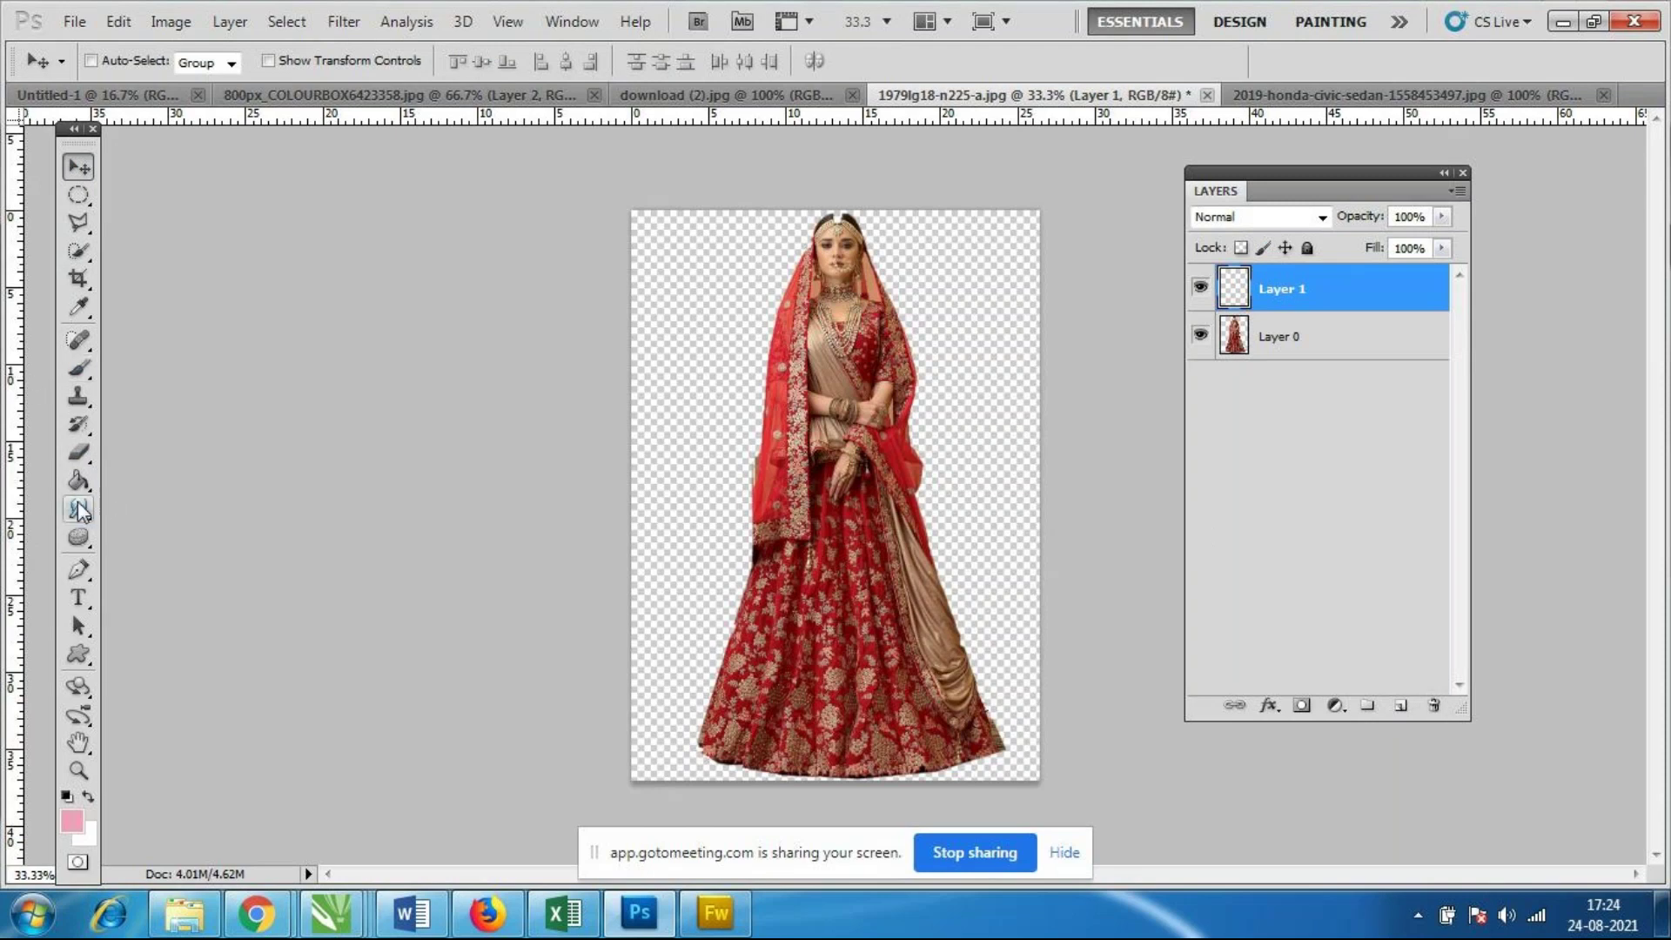
Select the Paint Bucket tool and open the foreground Color Picker, moving it aside.
left_click(76, 487)
right_click(76, 498)
left_click(227, 504)
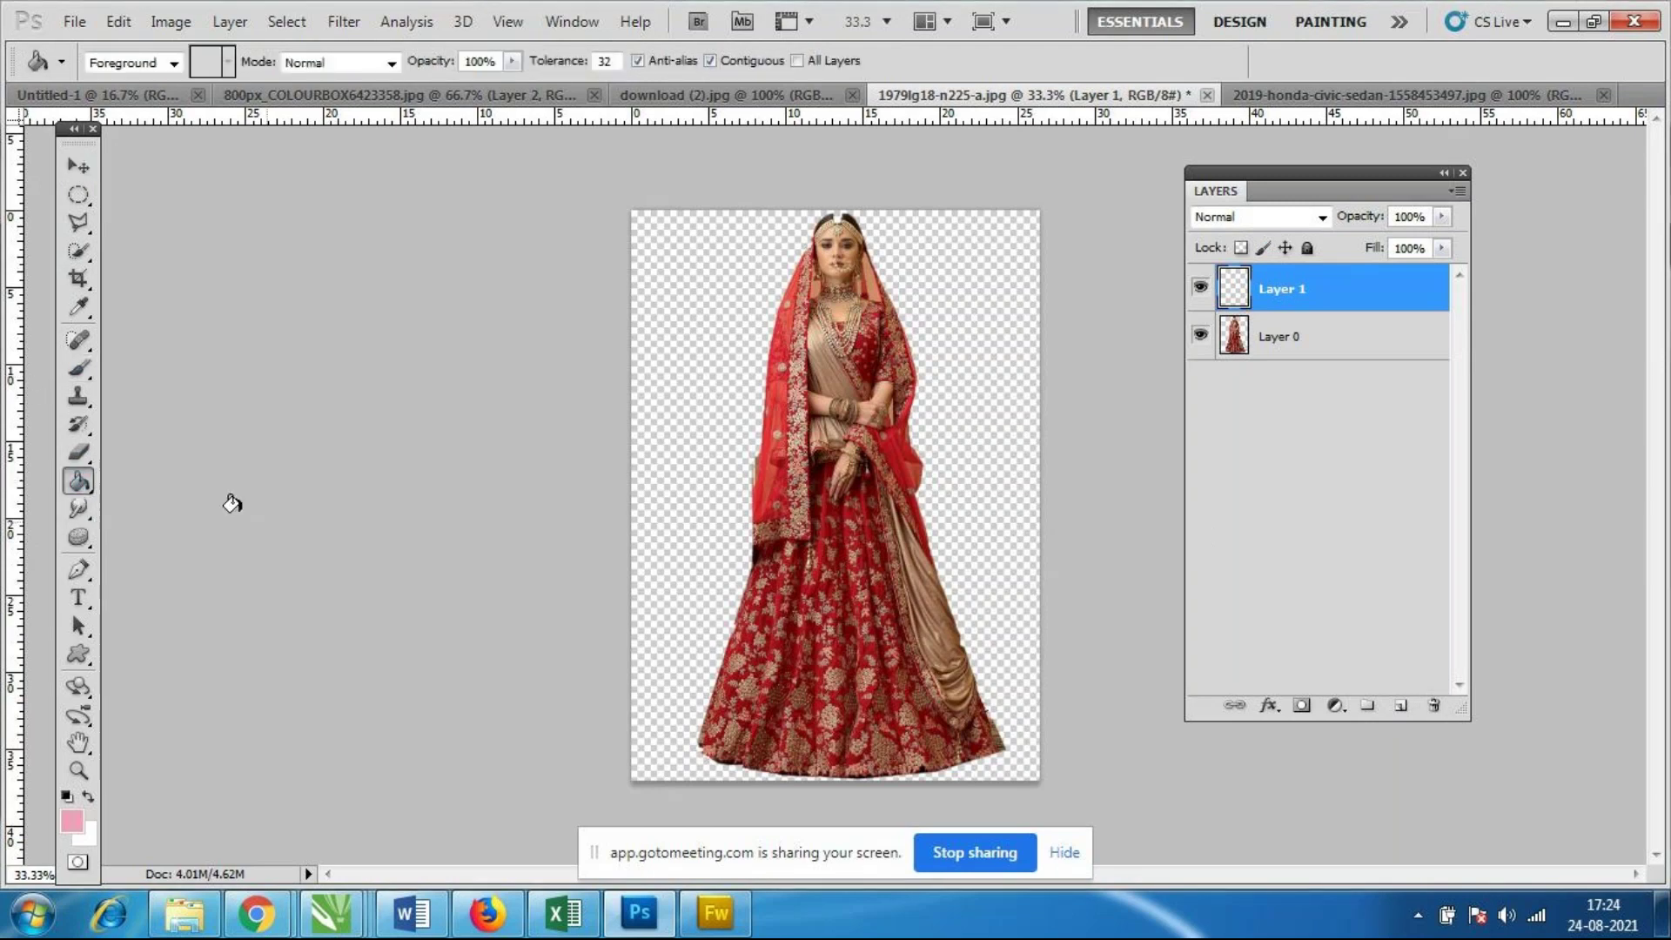
left_click(73, 825)
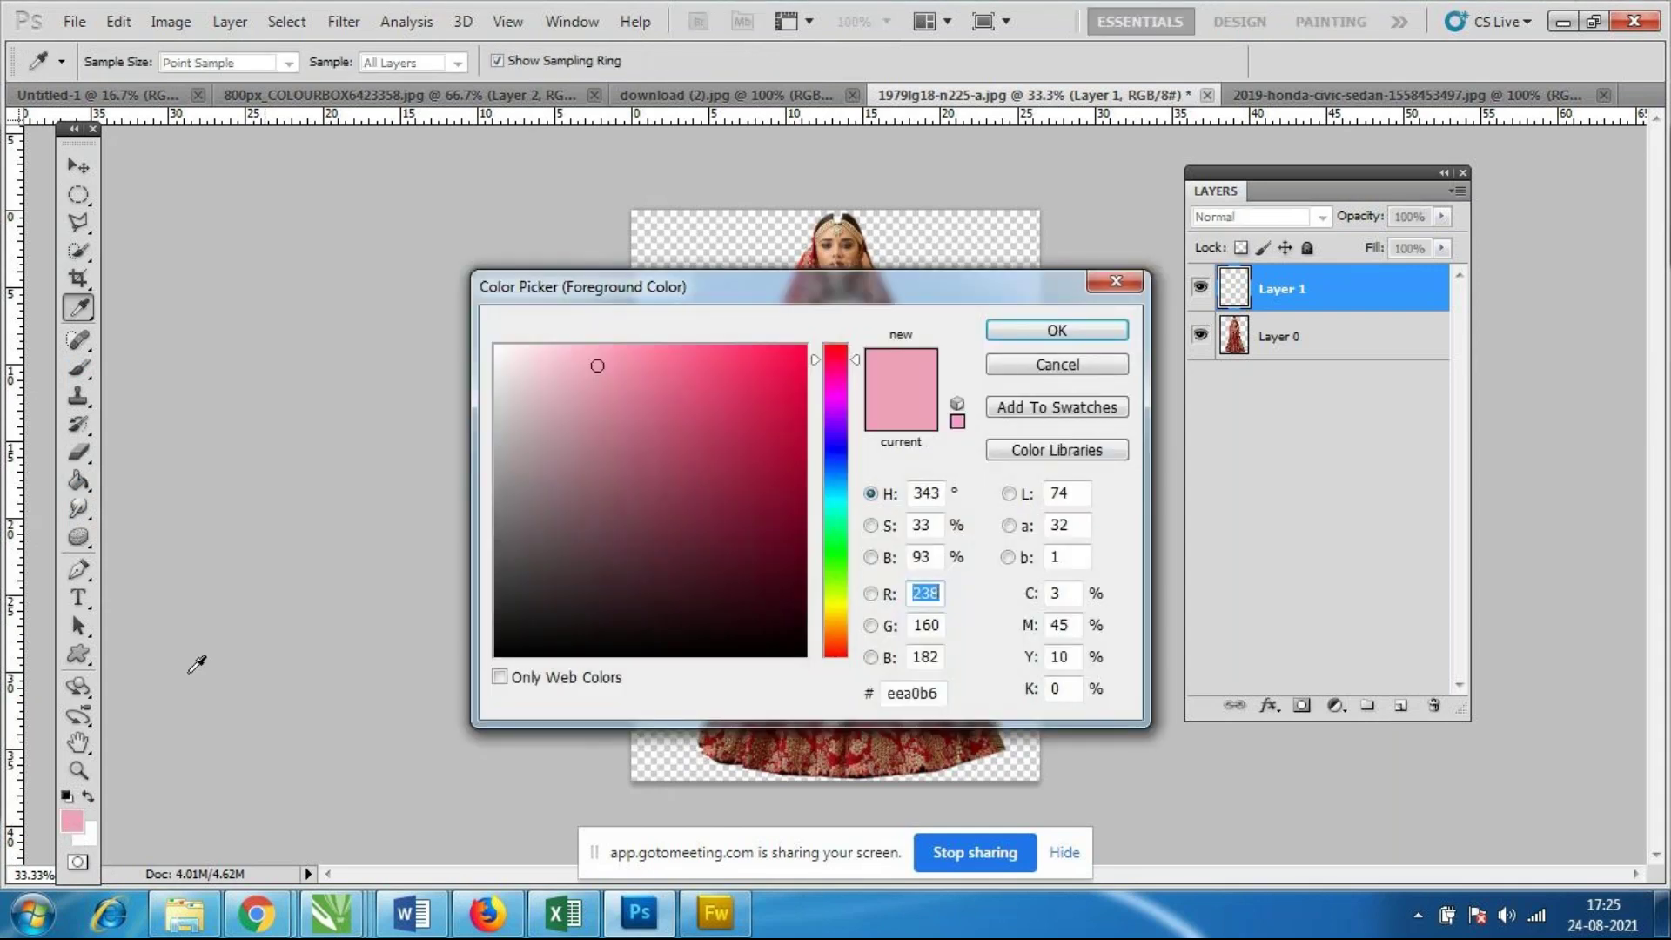
left_click_drag(715, 288, 1234, 197)
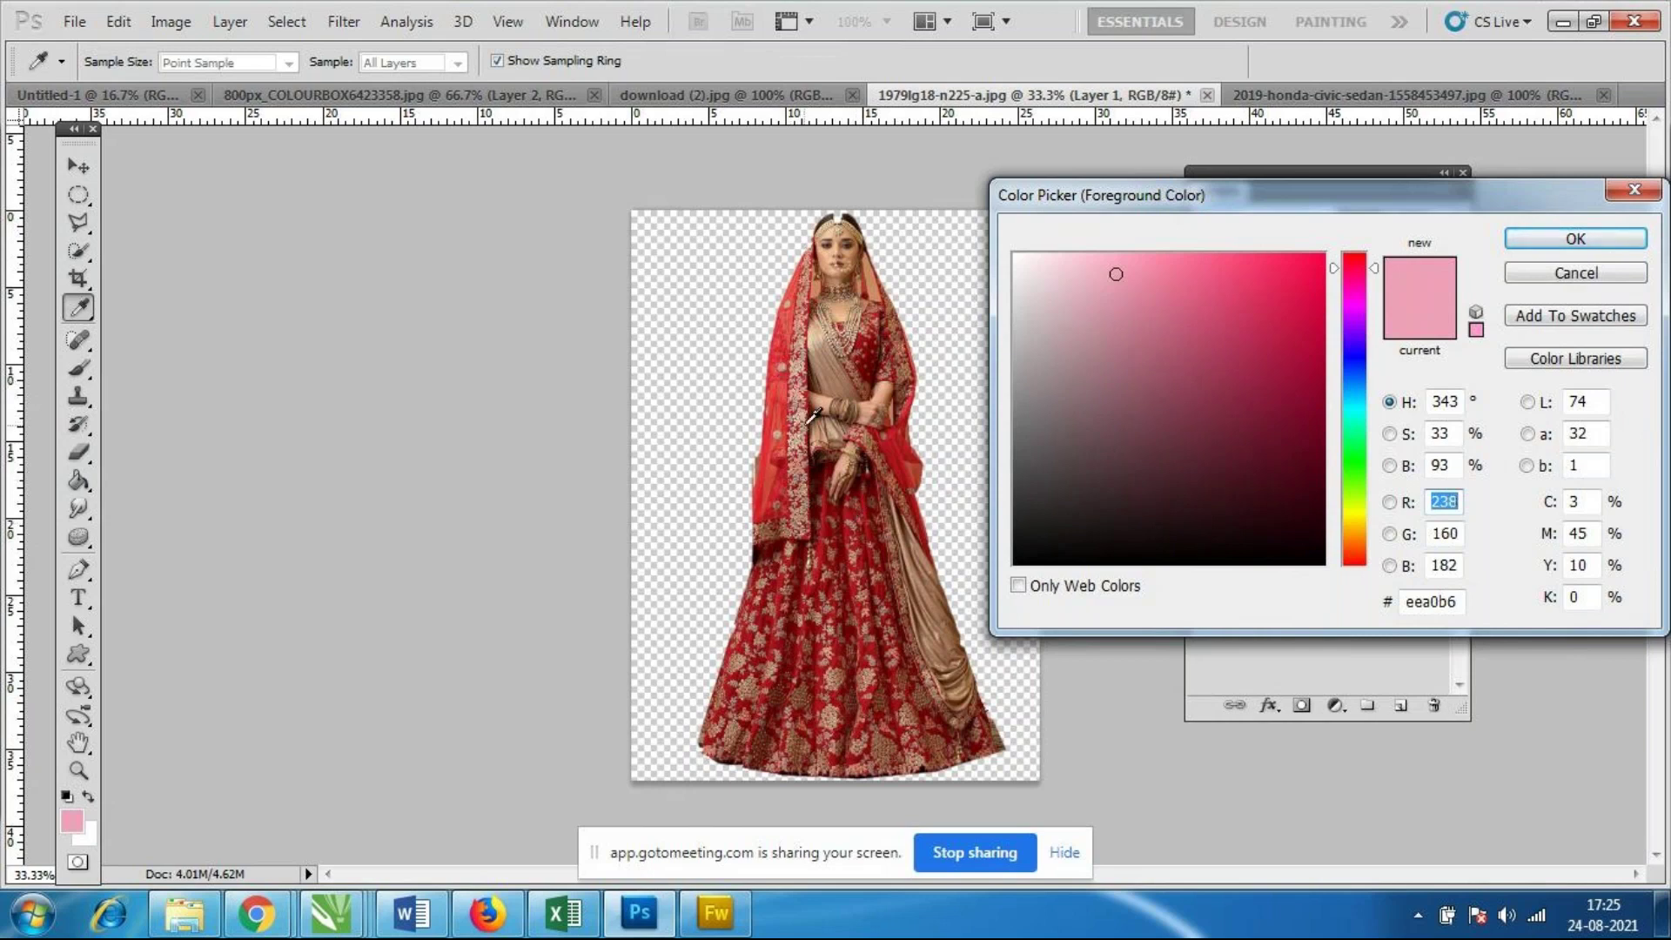
Sample colours from the bride photo until the foreground is brown 845b47, and confirm it.
left_click(839, 423)
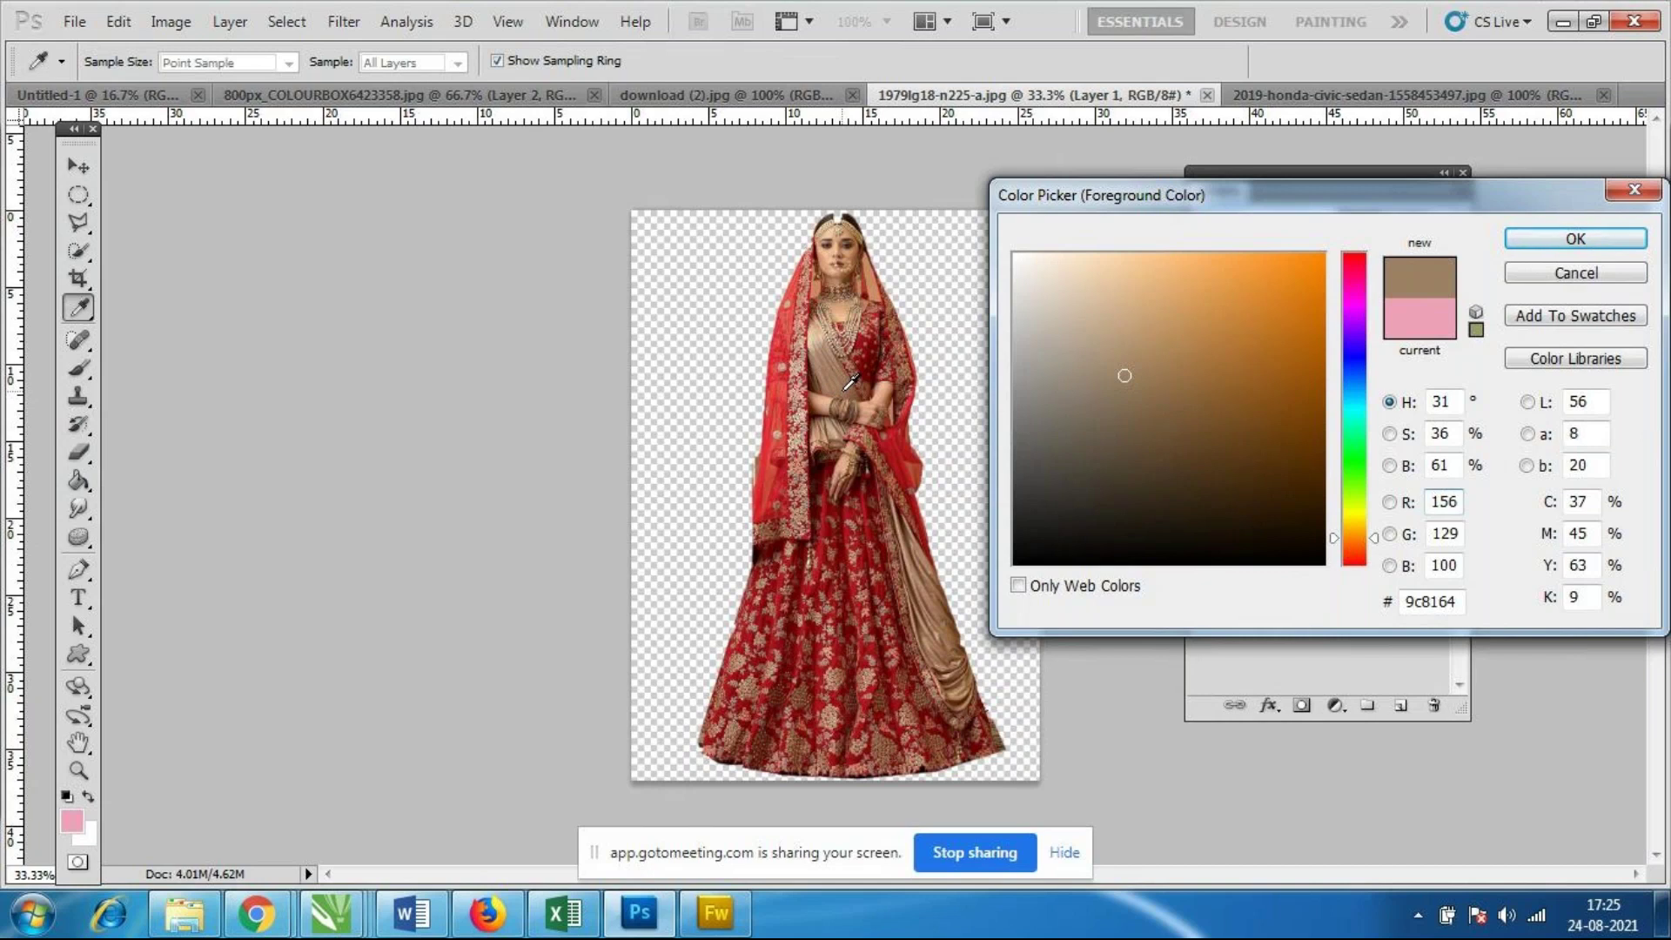
left_click(849, 381)
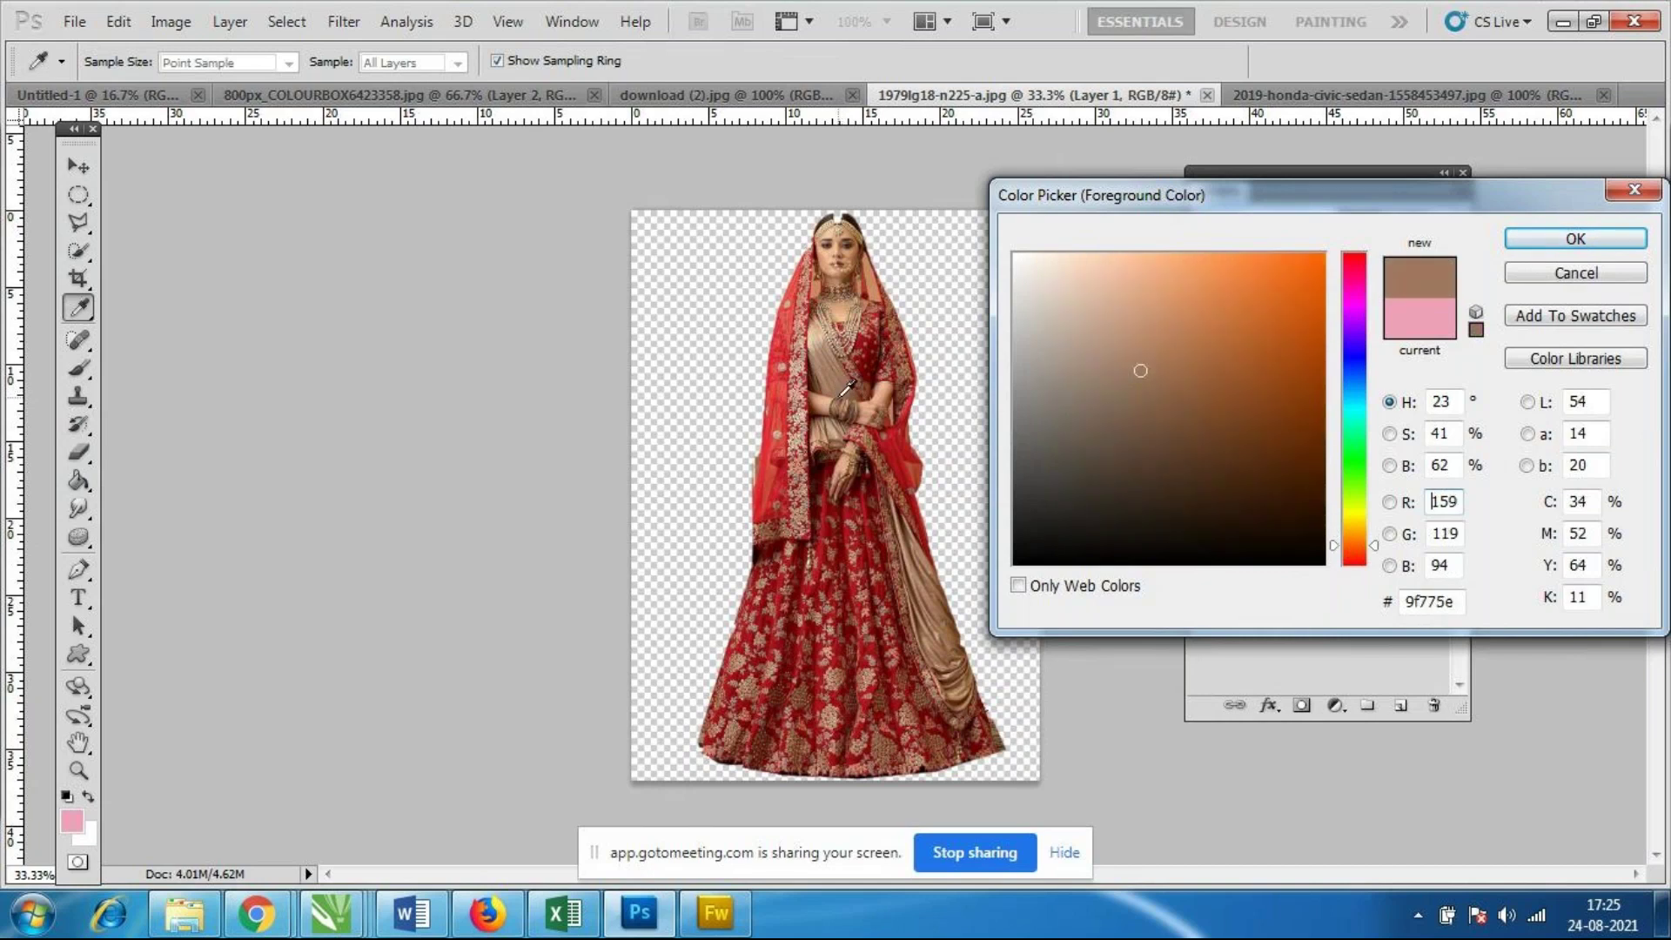
left_click(842, 387)
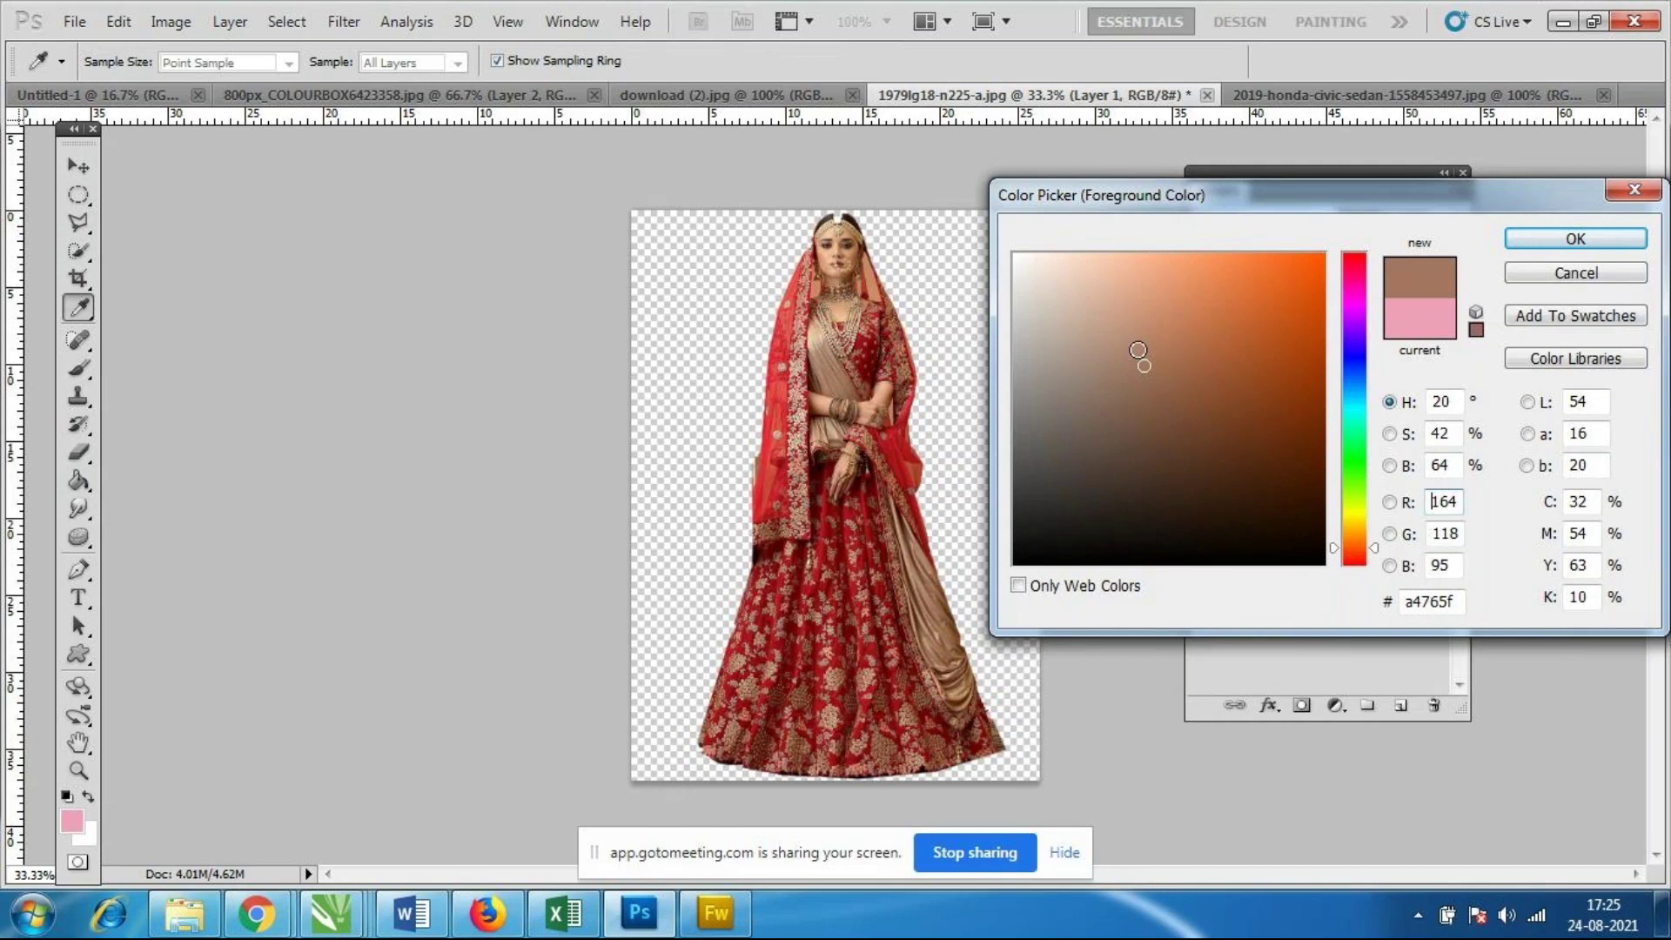
left_click(834, 429)
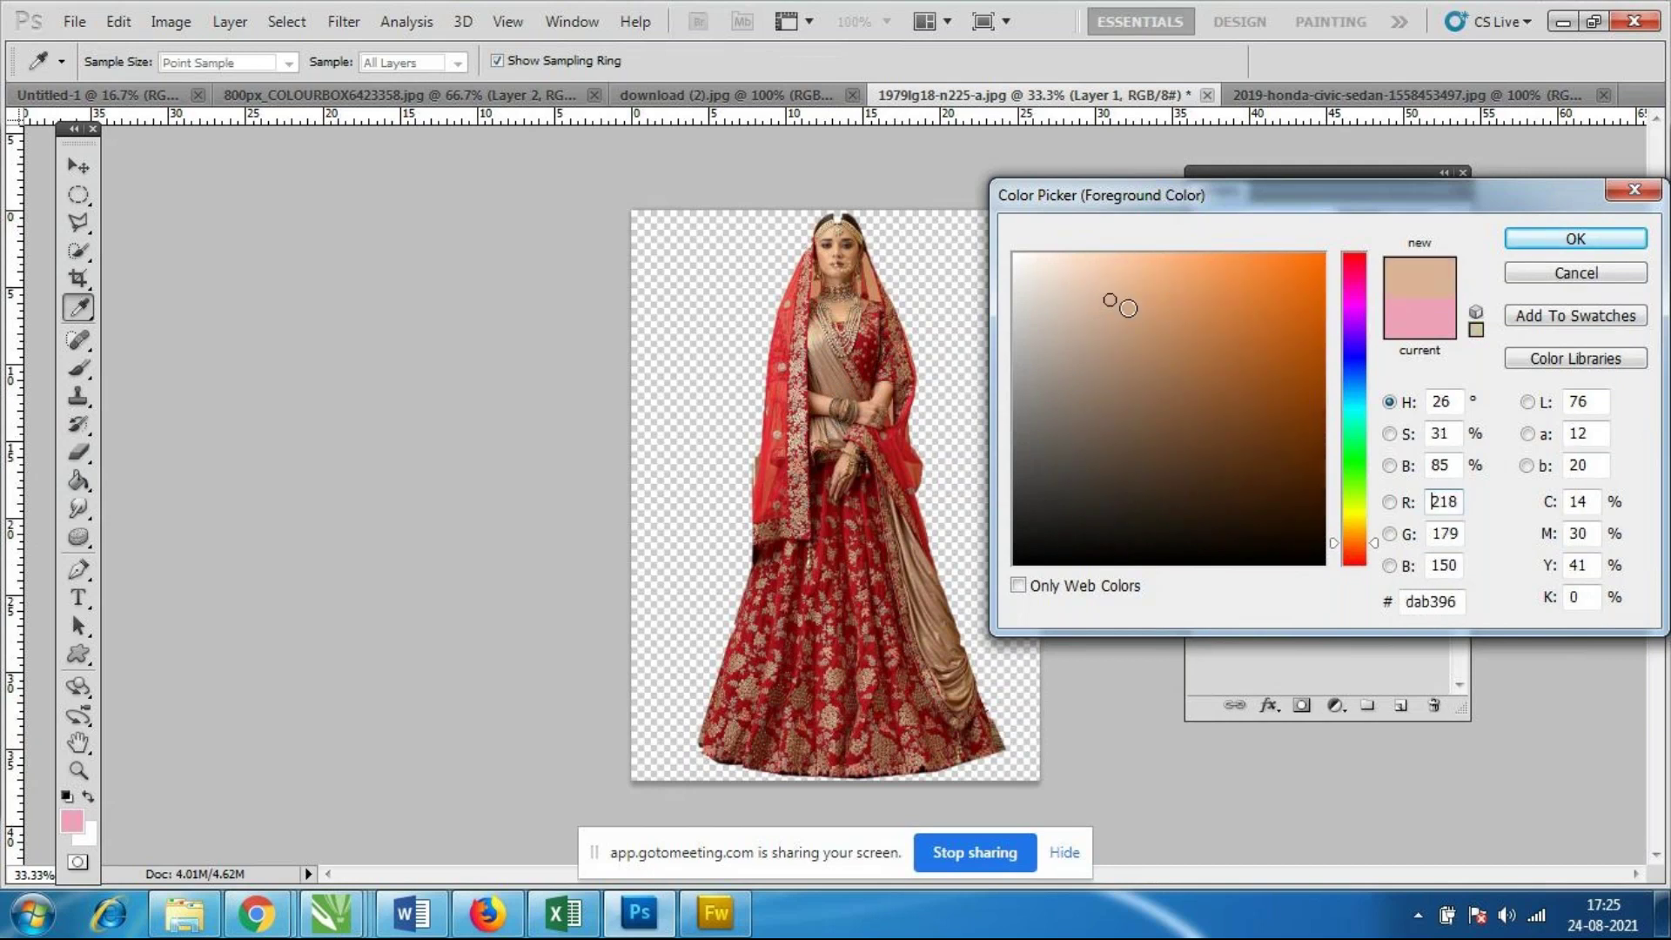
left_click(836, 672)
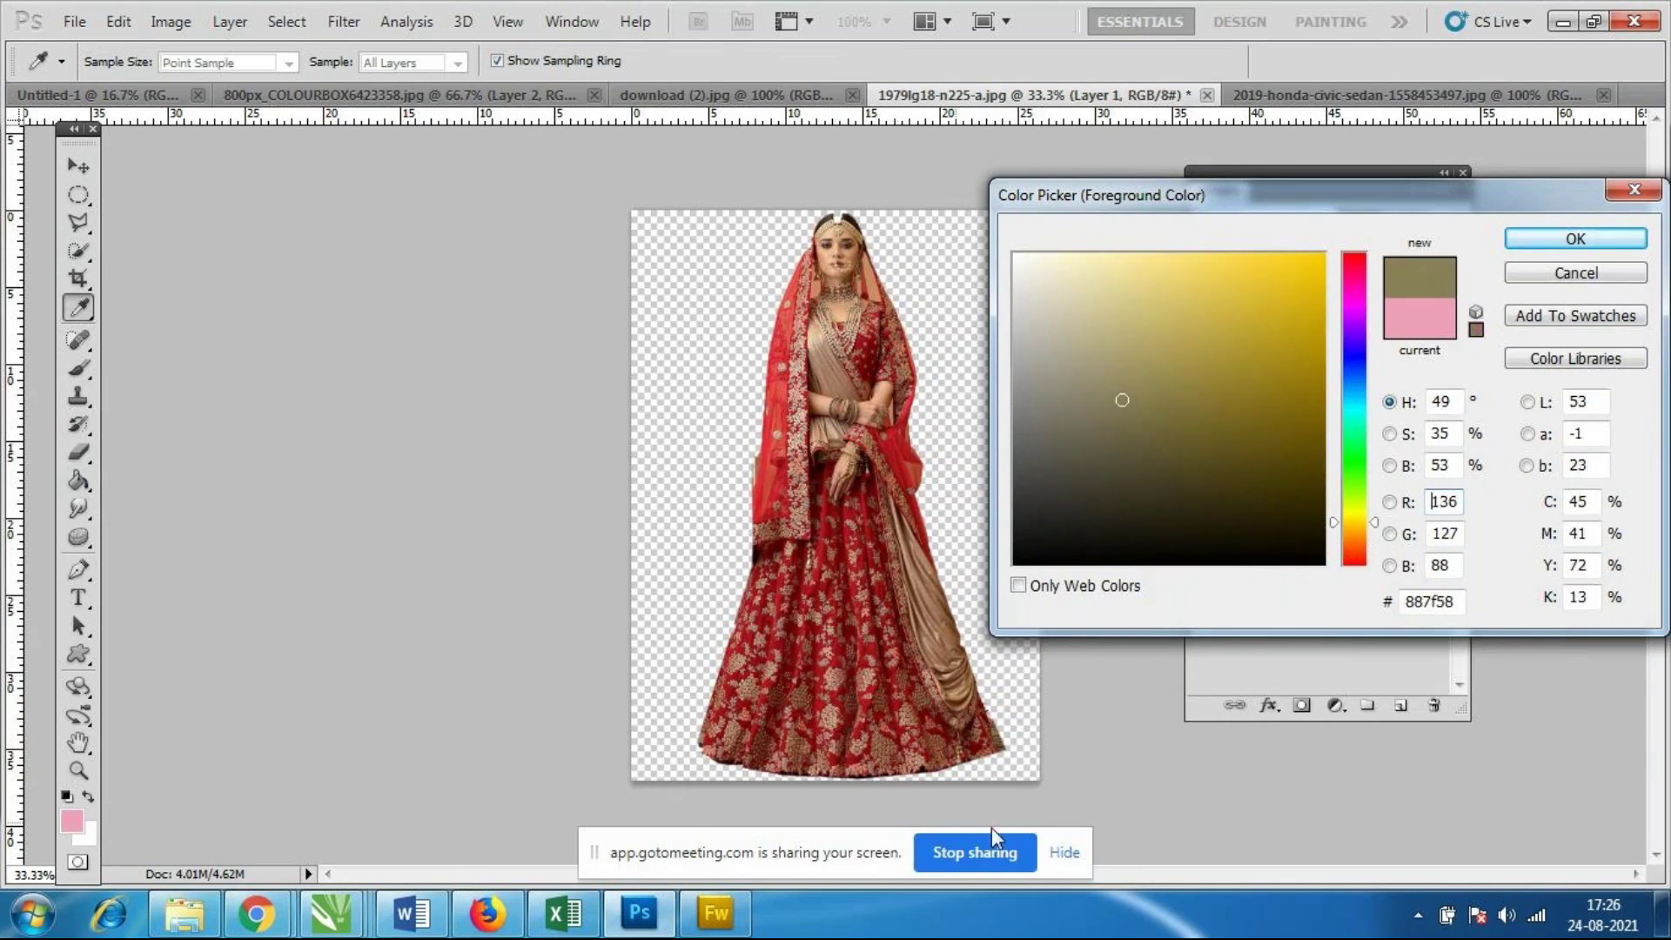
left_click(849, 247)
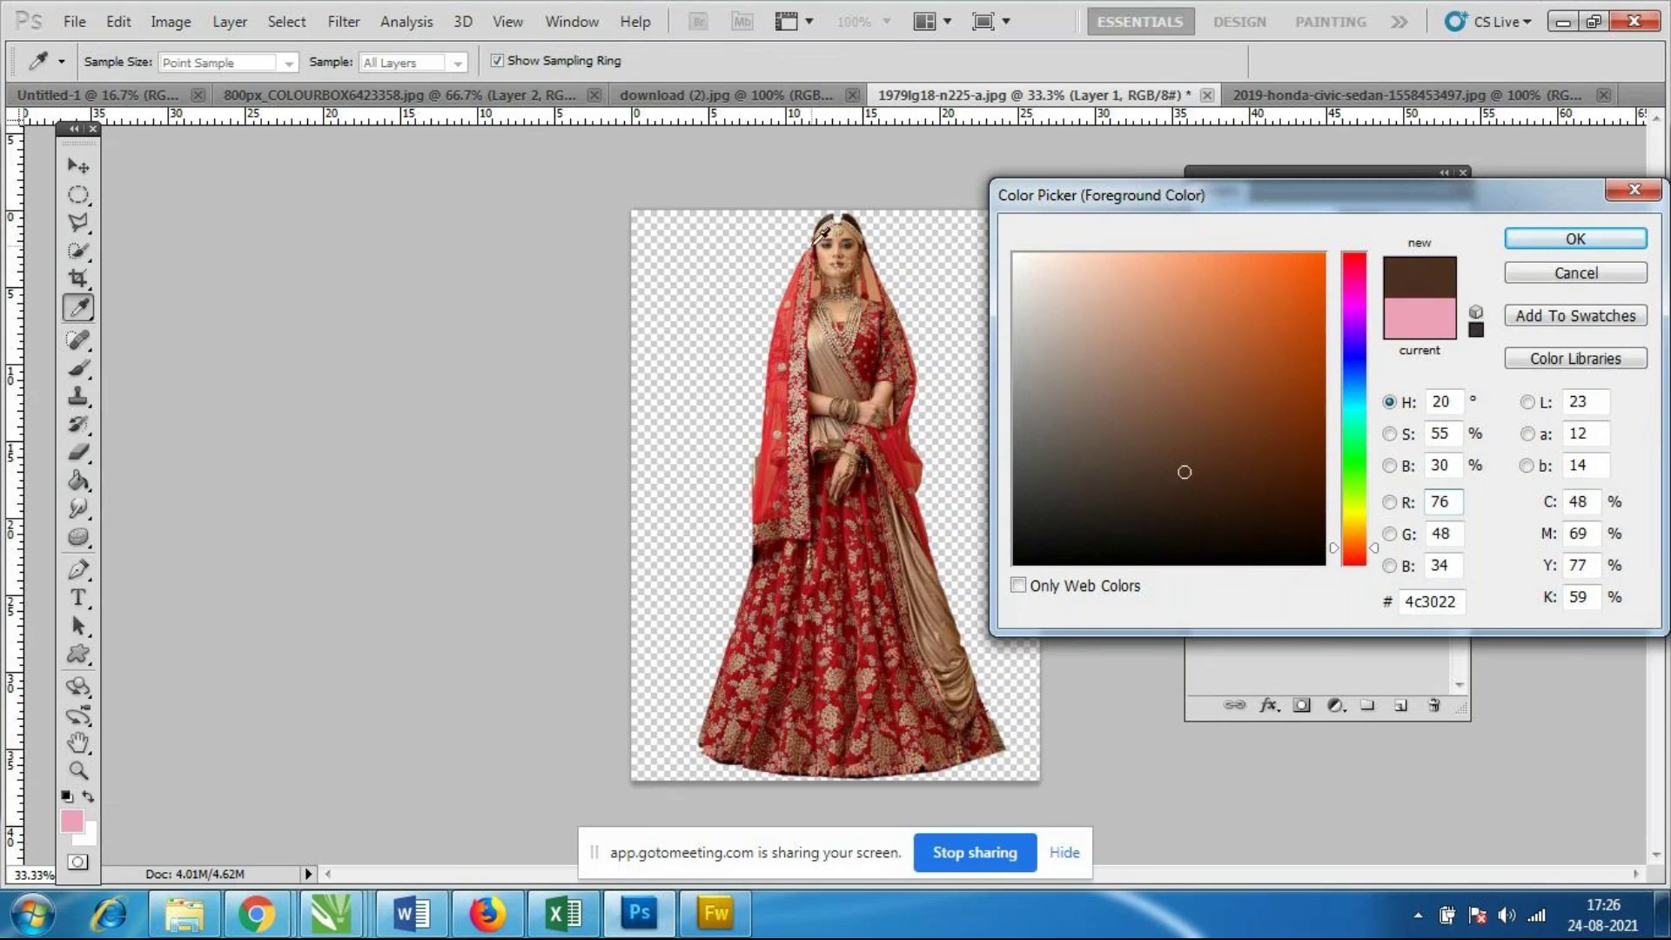
left_click(828, 251)
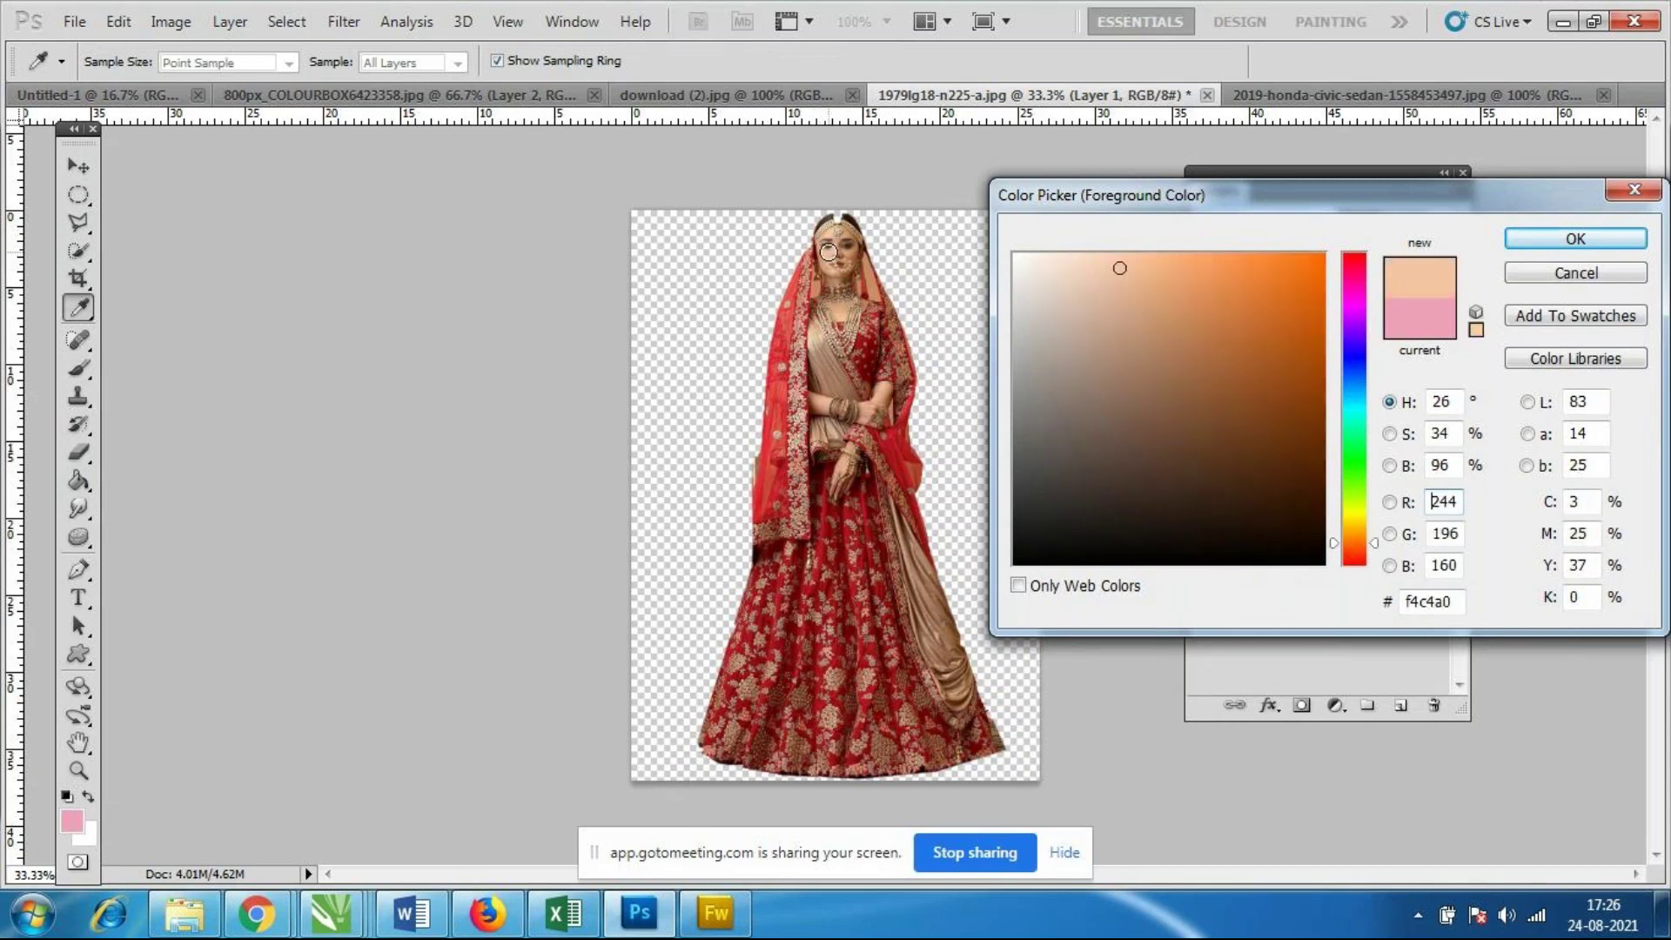
left_click(852, 248)
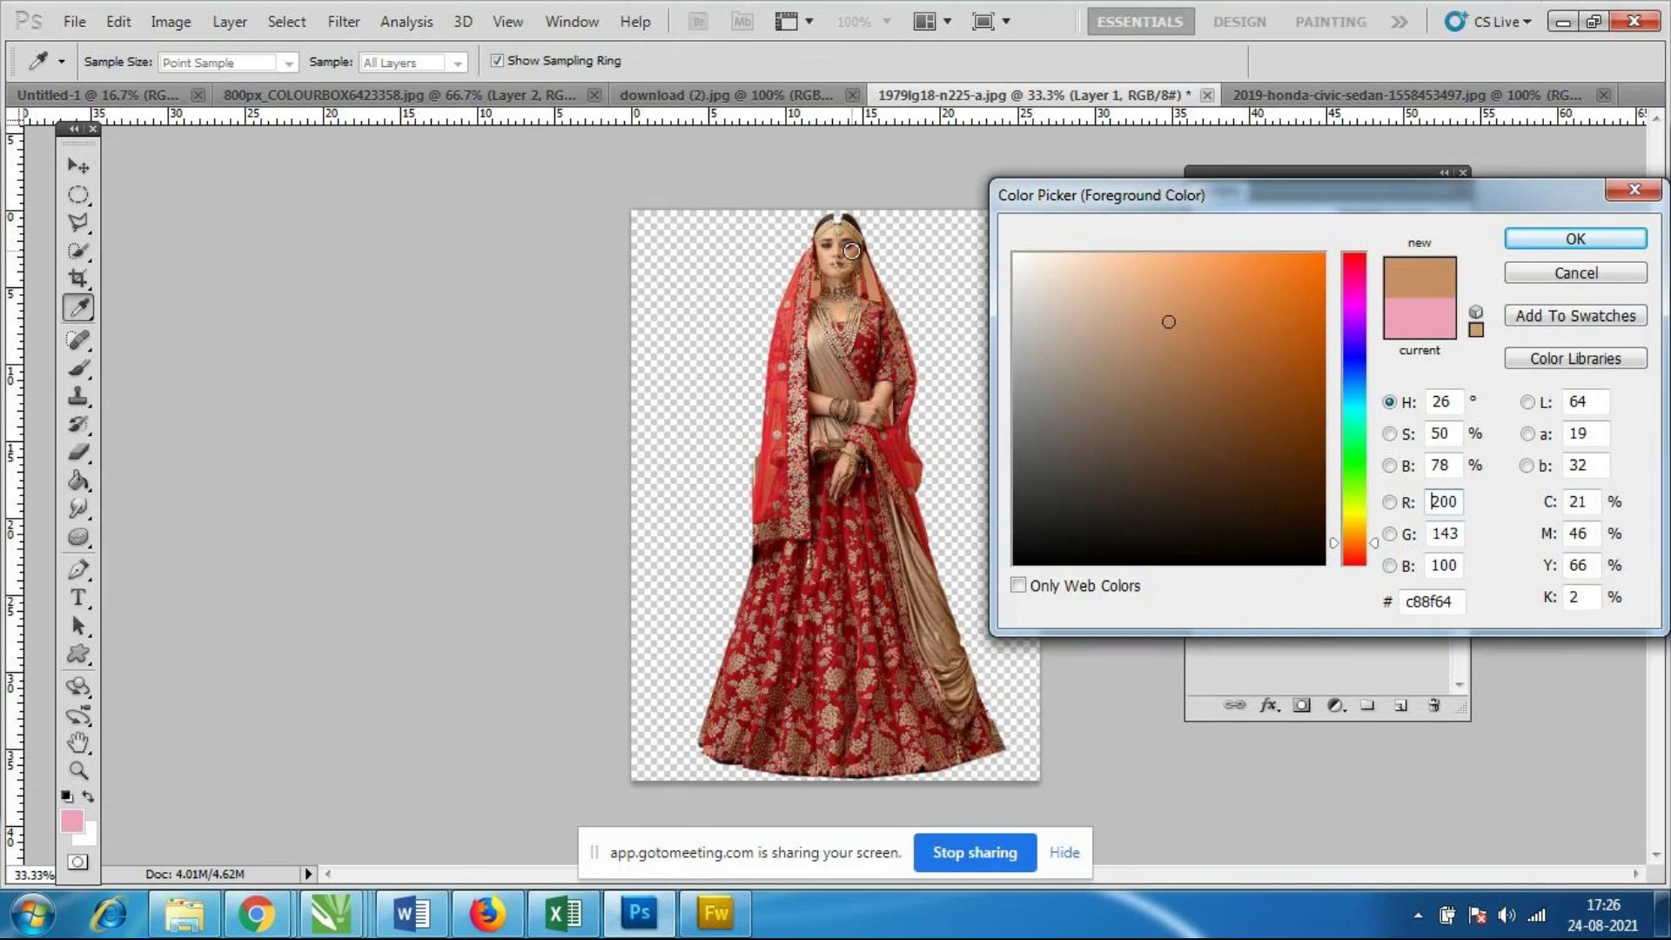
left_click(854, 417)
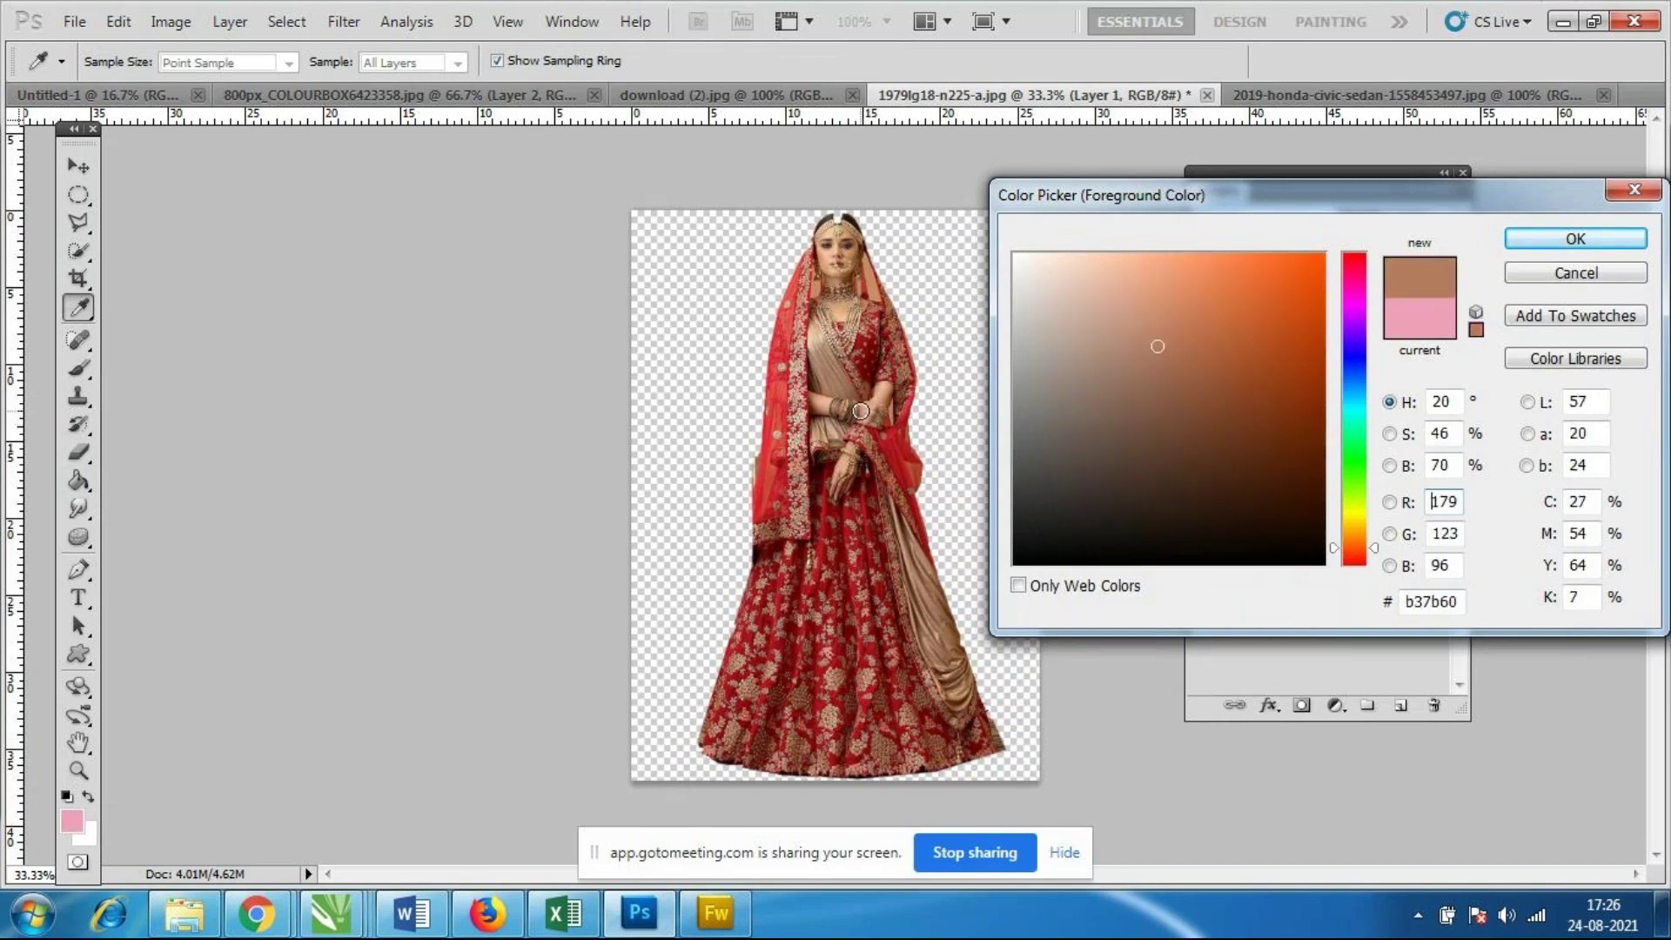
left_click(940, 653)
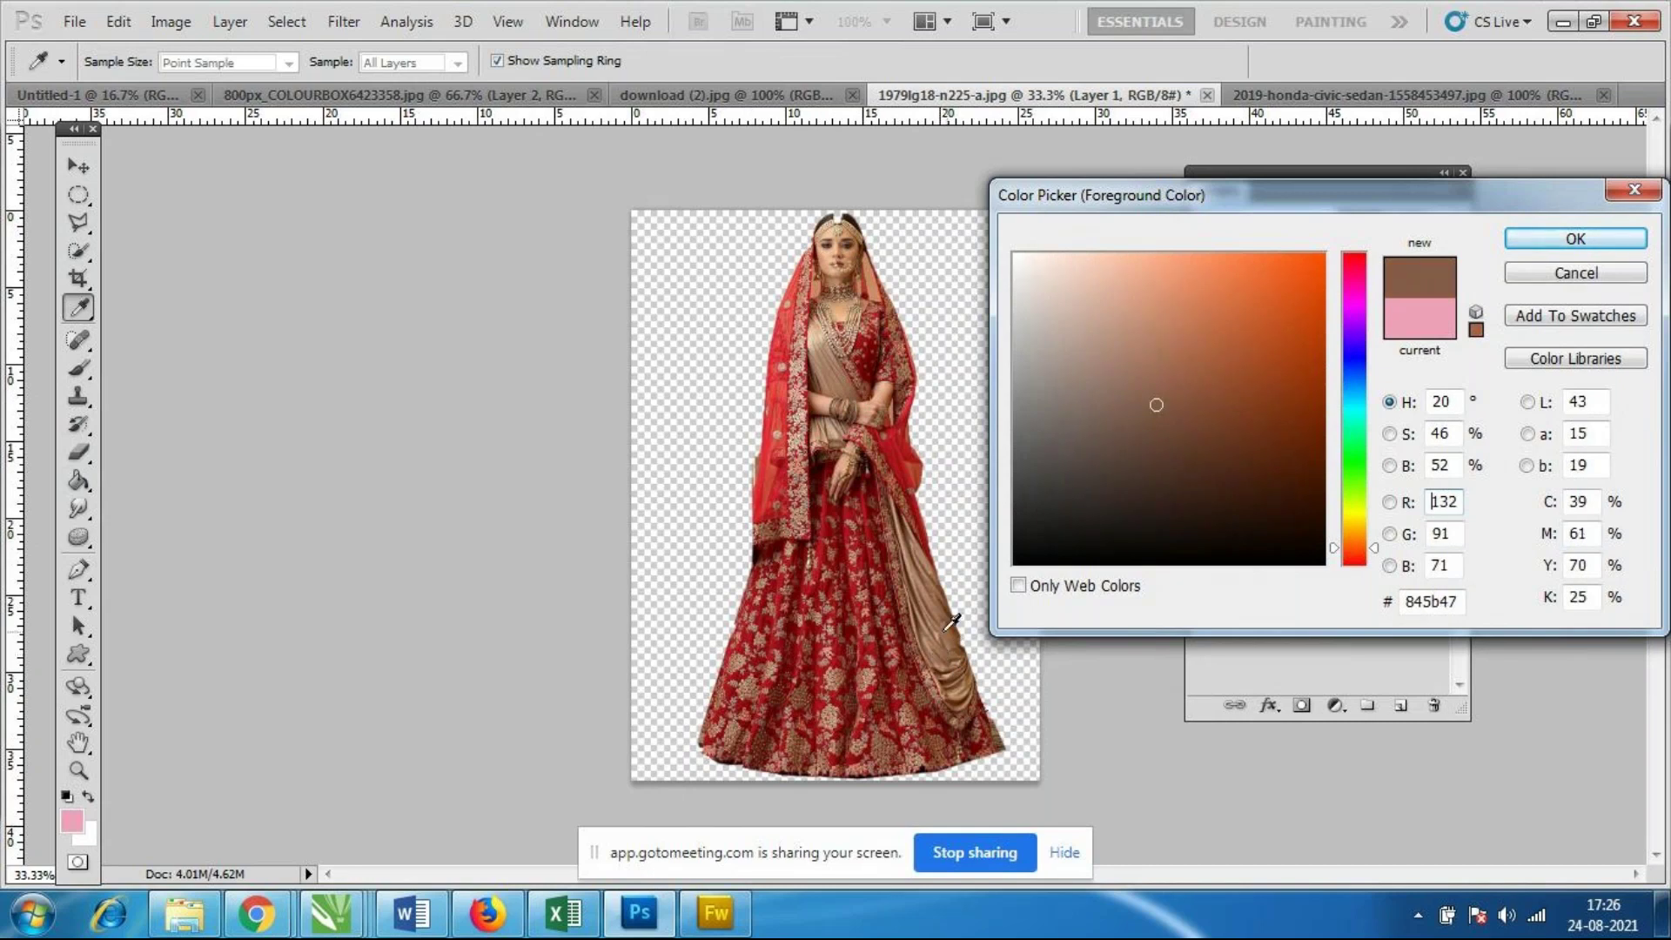
key("g")
left_click(1575, 239)
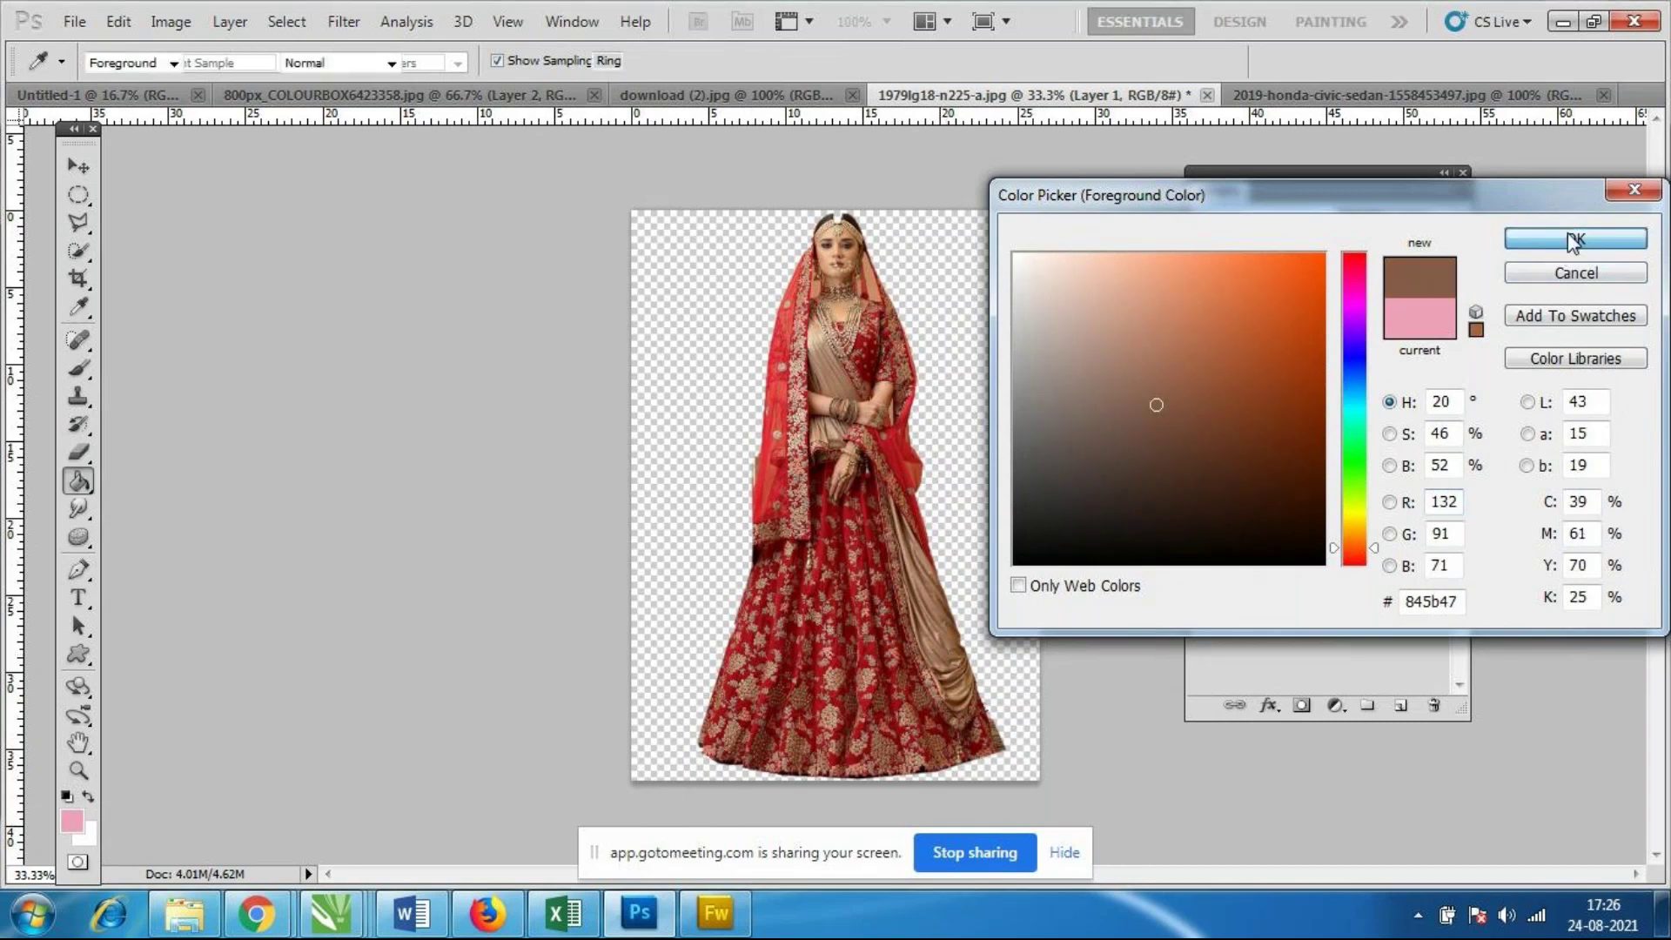
Fill Layer 1 brown, drag it under Layer 0, and add a new Layer 2 above it.
left_click(651, 360)
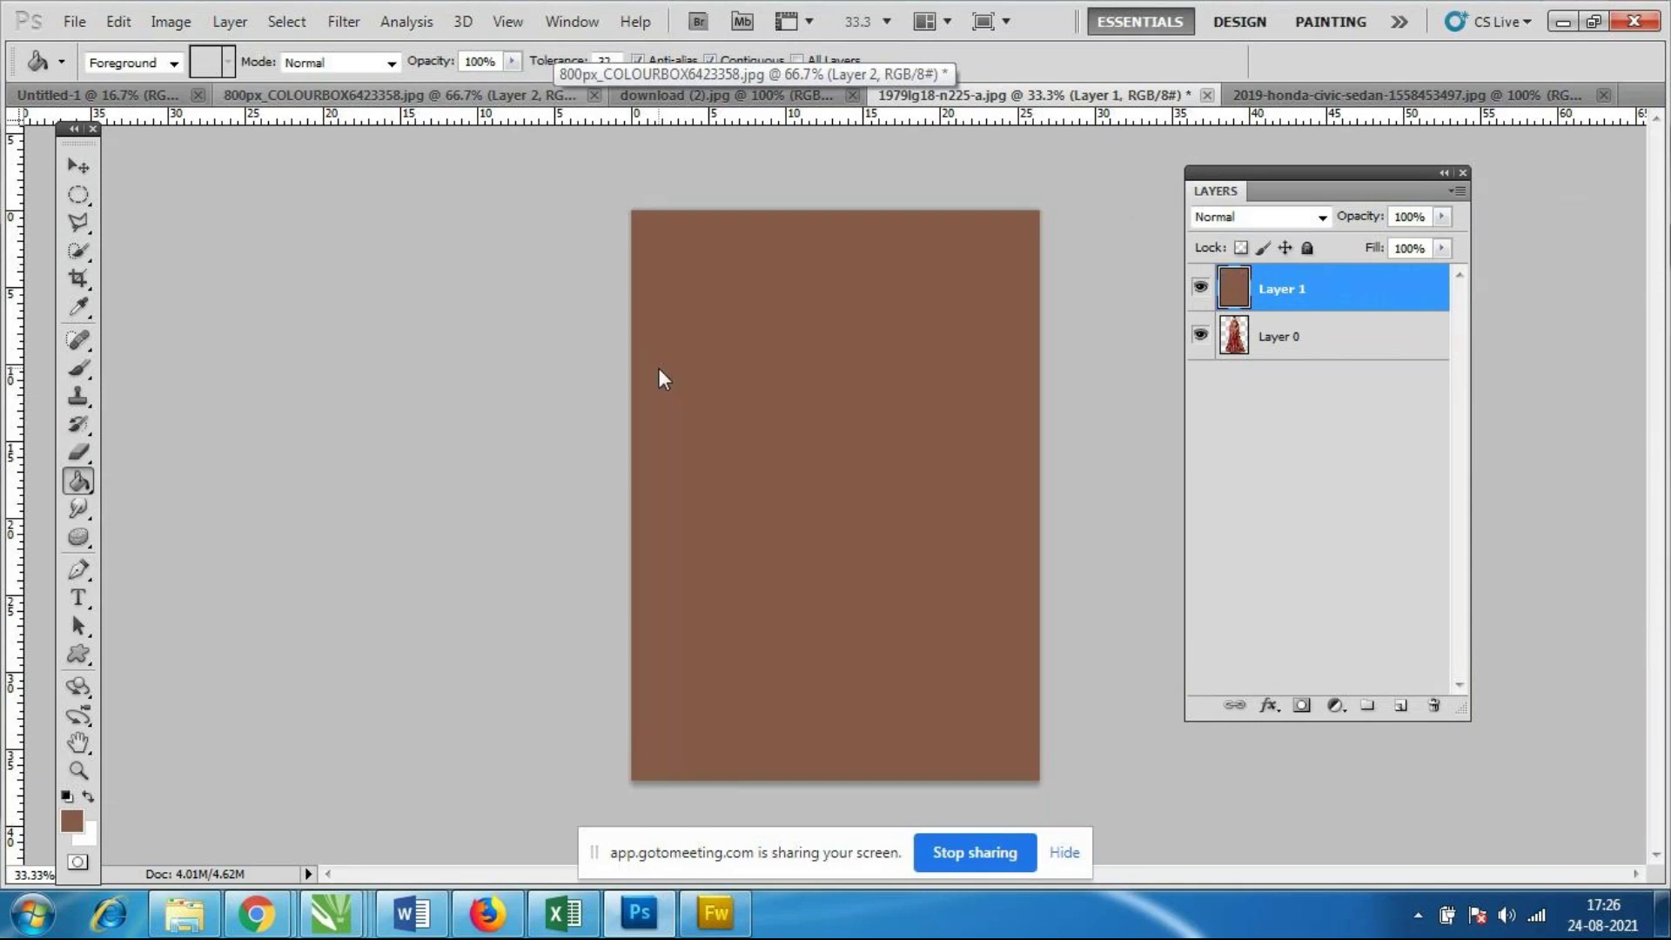
mouse_move(1276, 289)
left_mouse_down()
mouse_move(1283, 347)
mouse_move(1259, 324)
left_mouse_up()
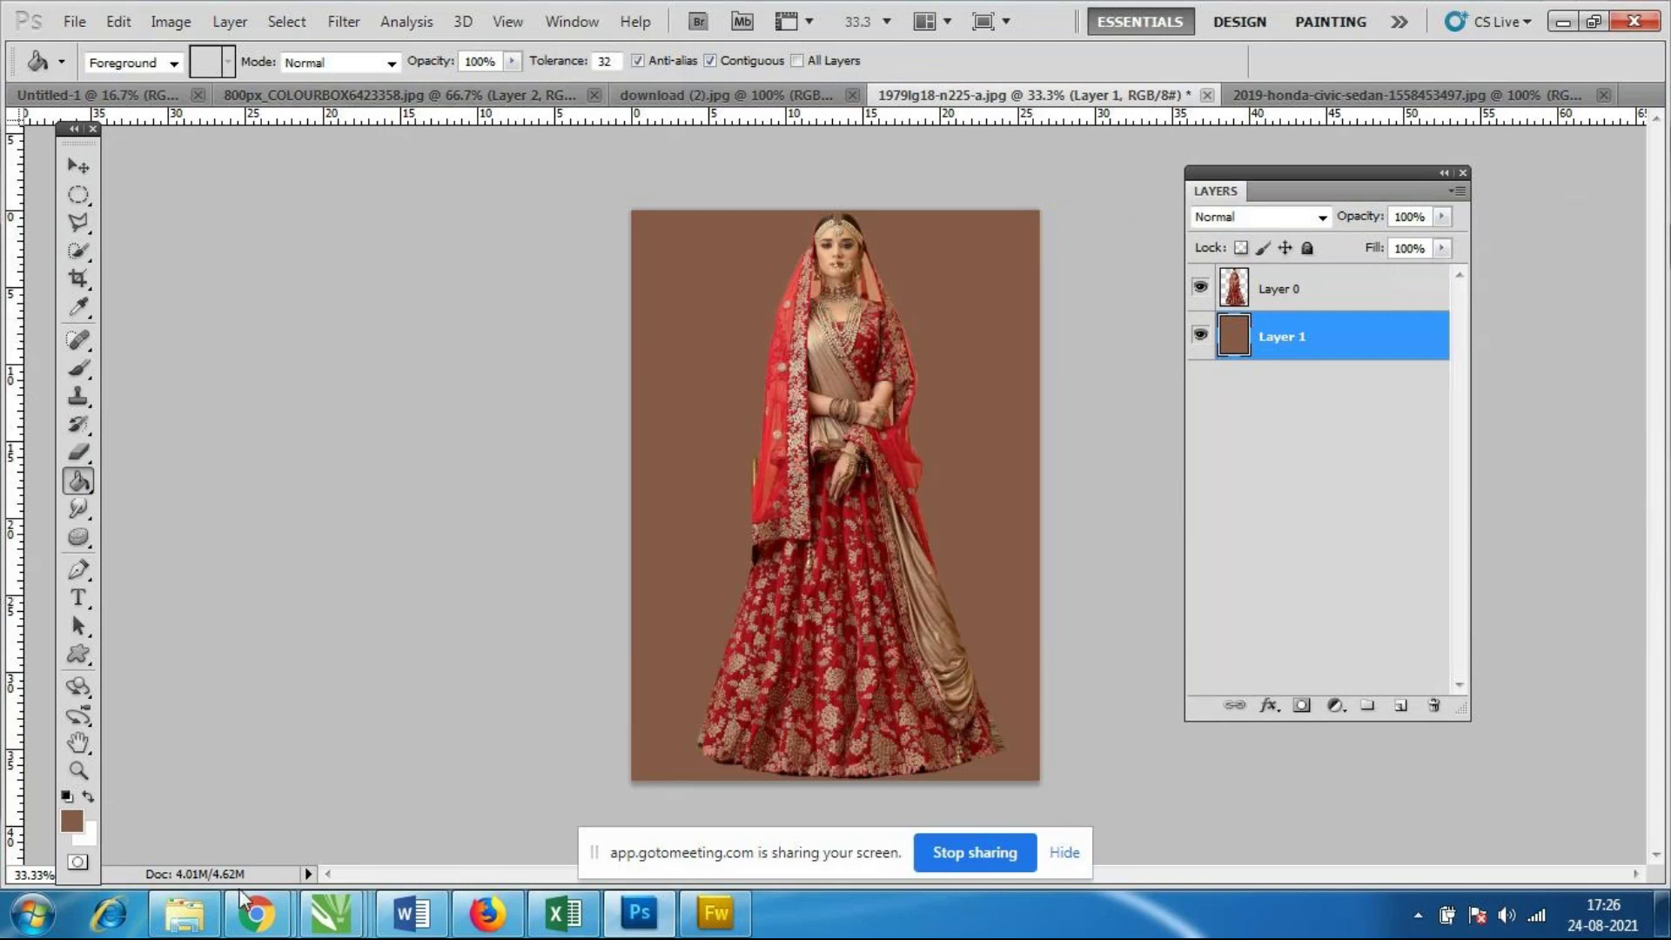
left_click(1398, 707)
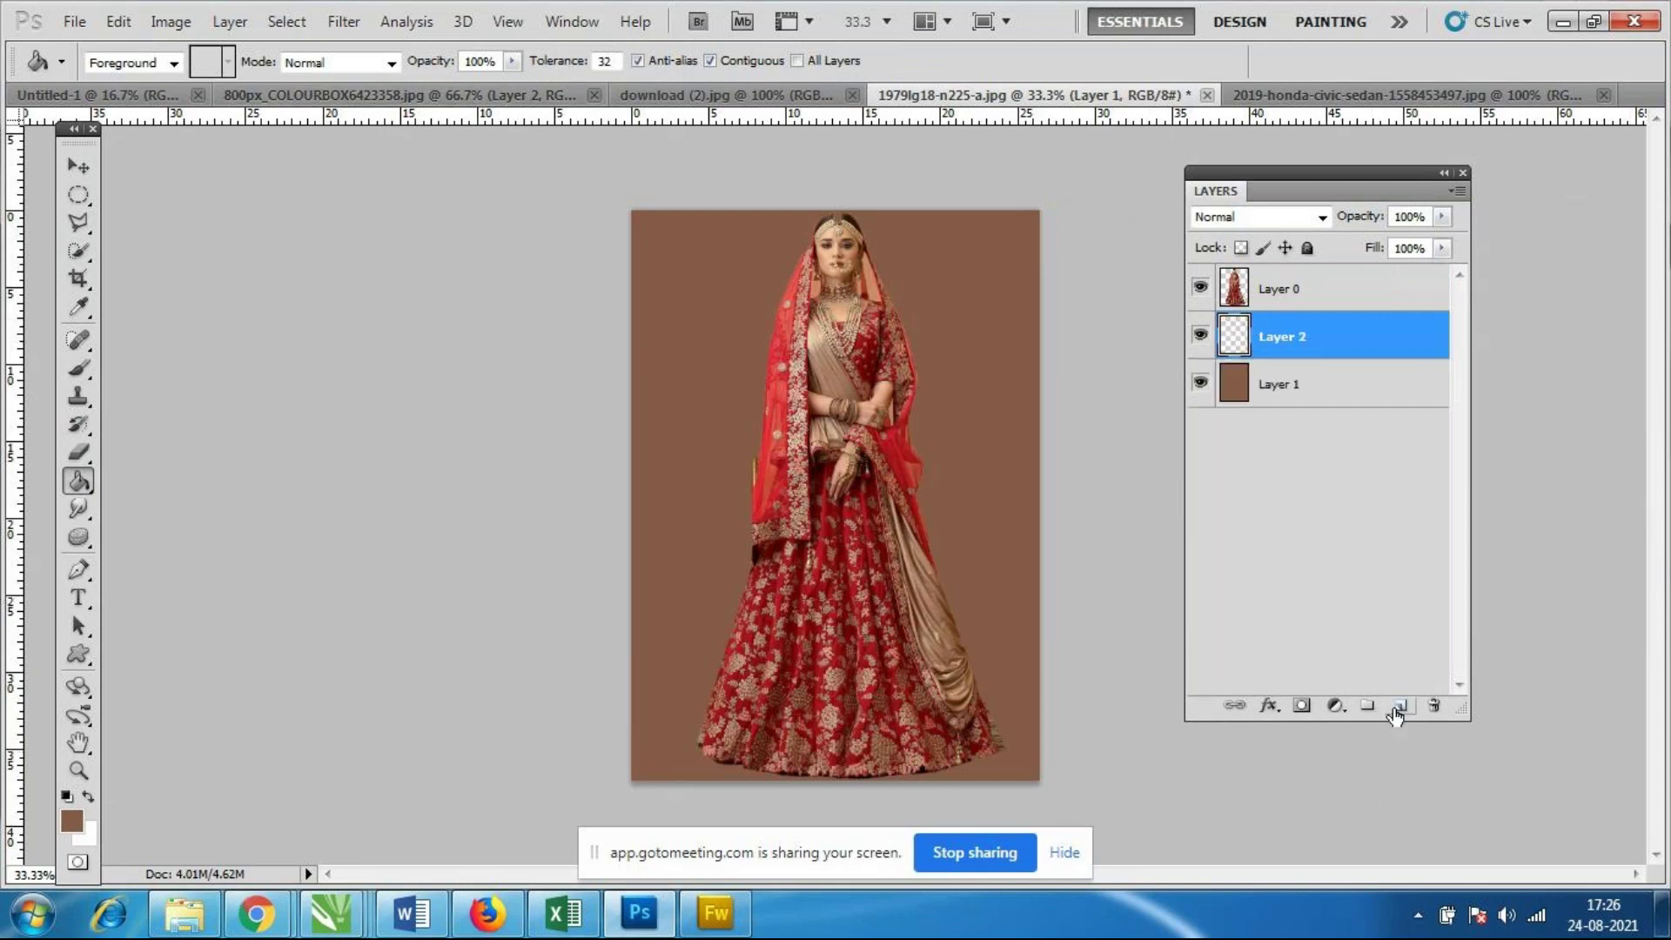
right_click(83, 490)
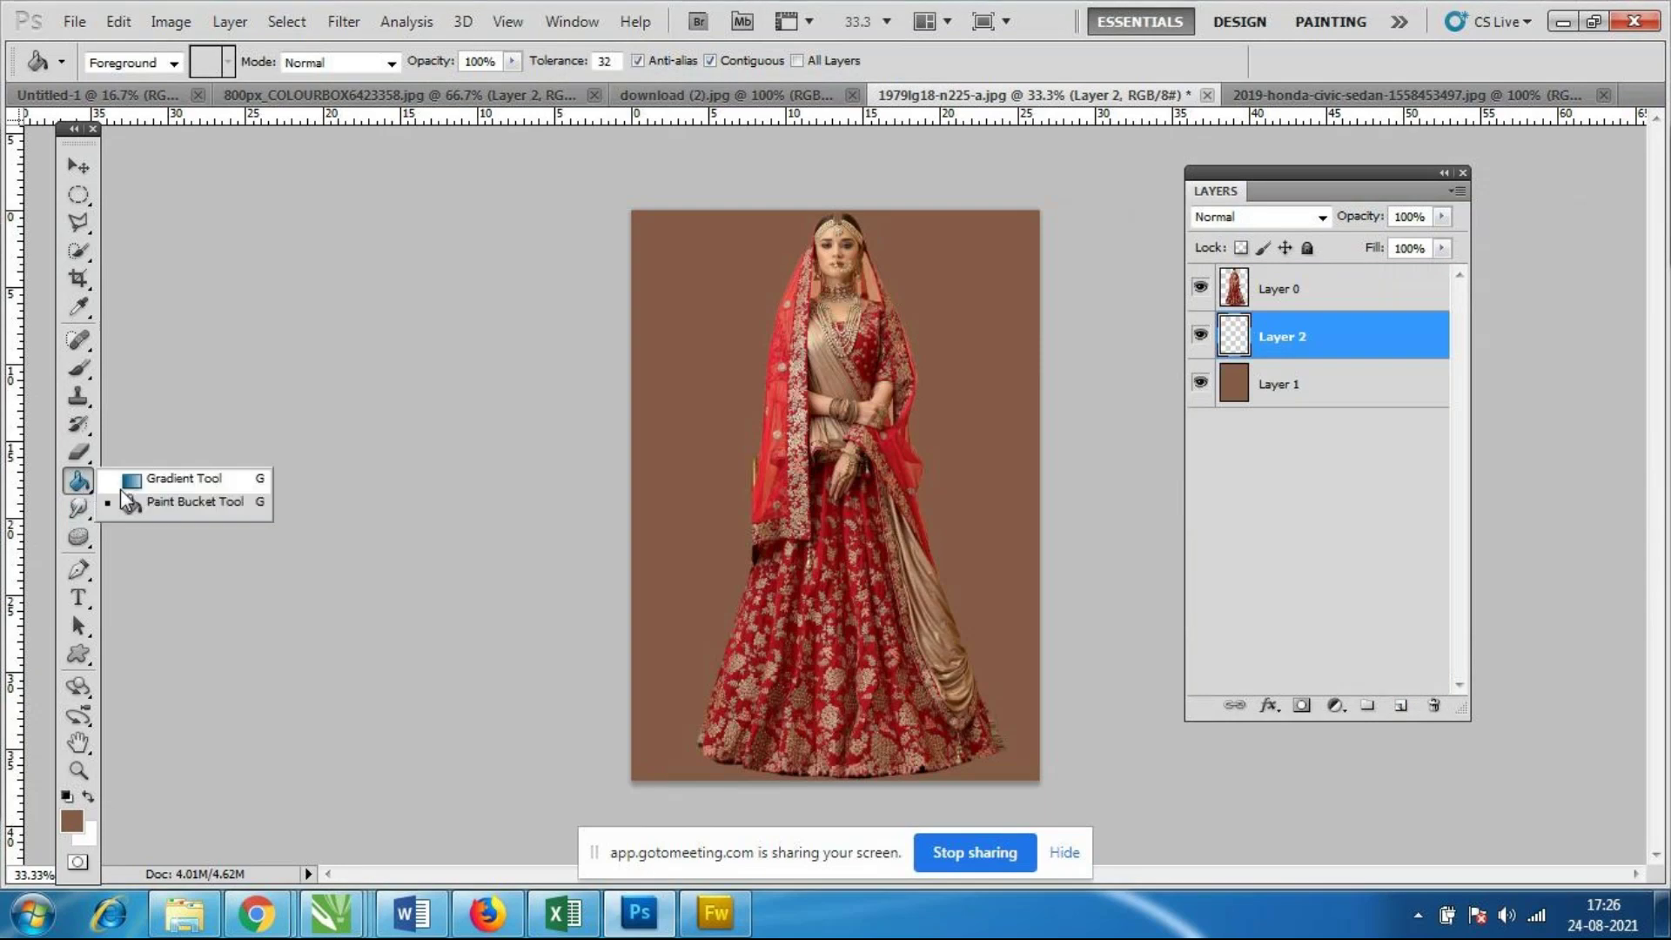
left_click(180, 505)
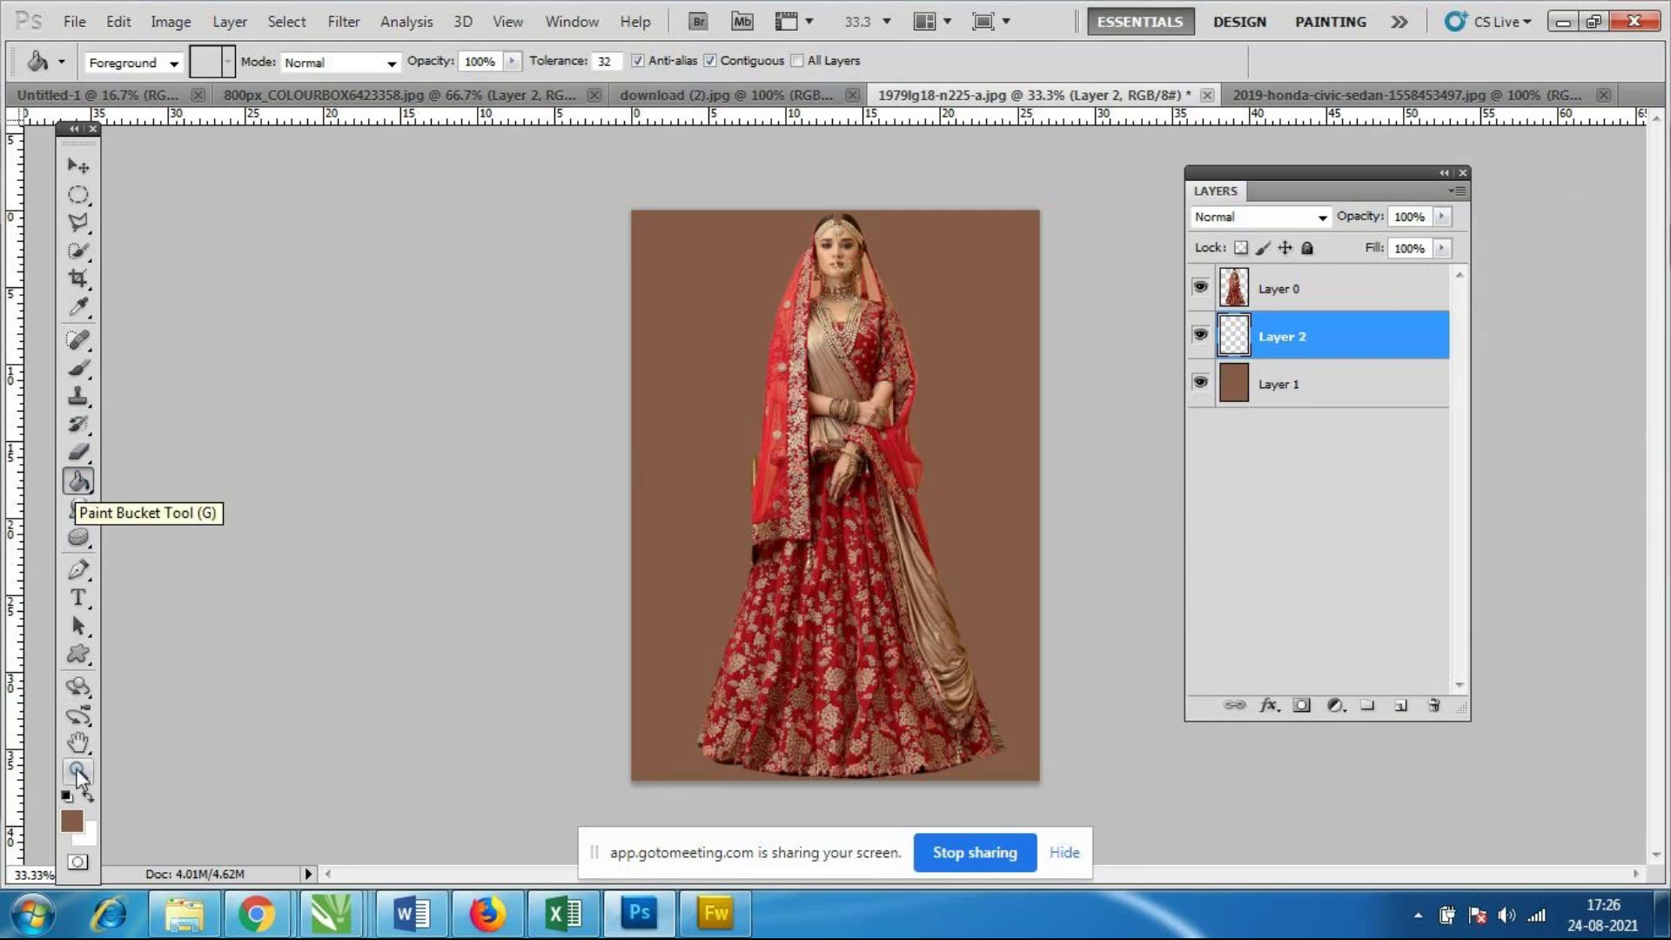
Sample and lighten a pale peach foreground (debeac), then bucket-fill Layer 2 with it.
left_click(72, 820)
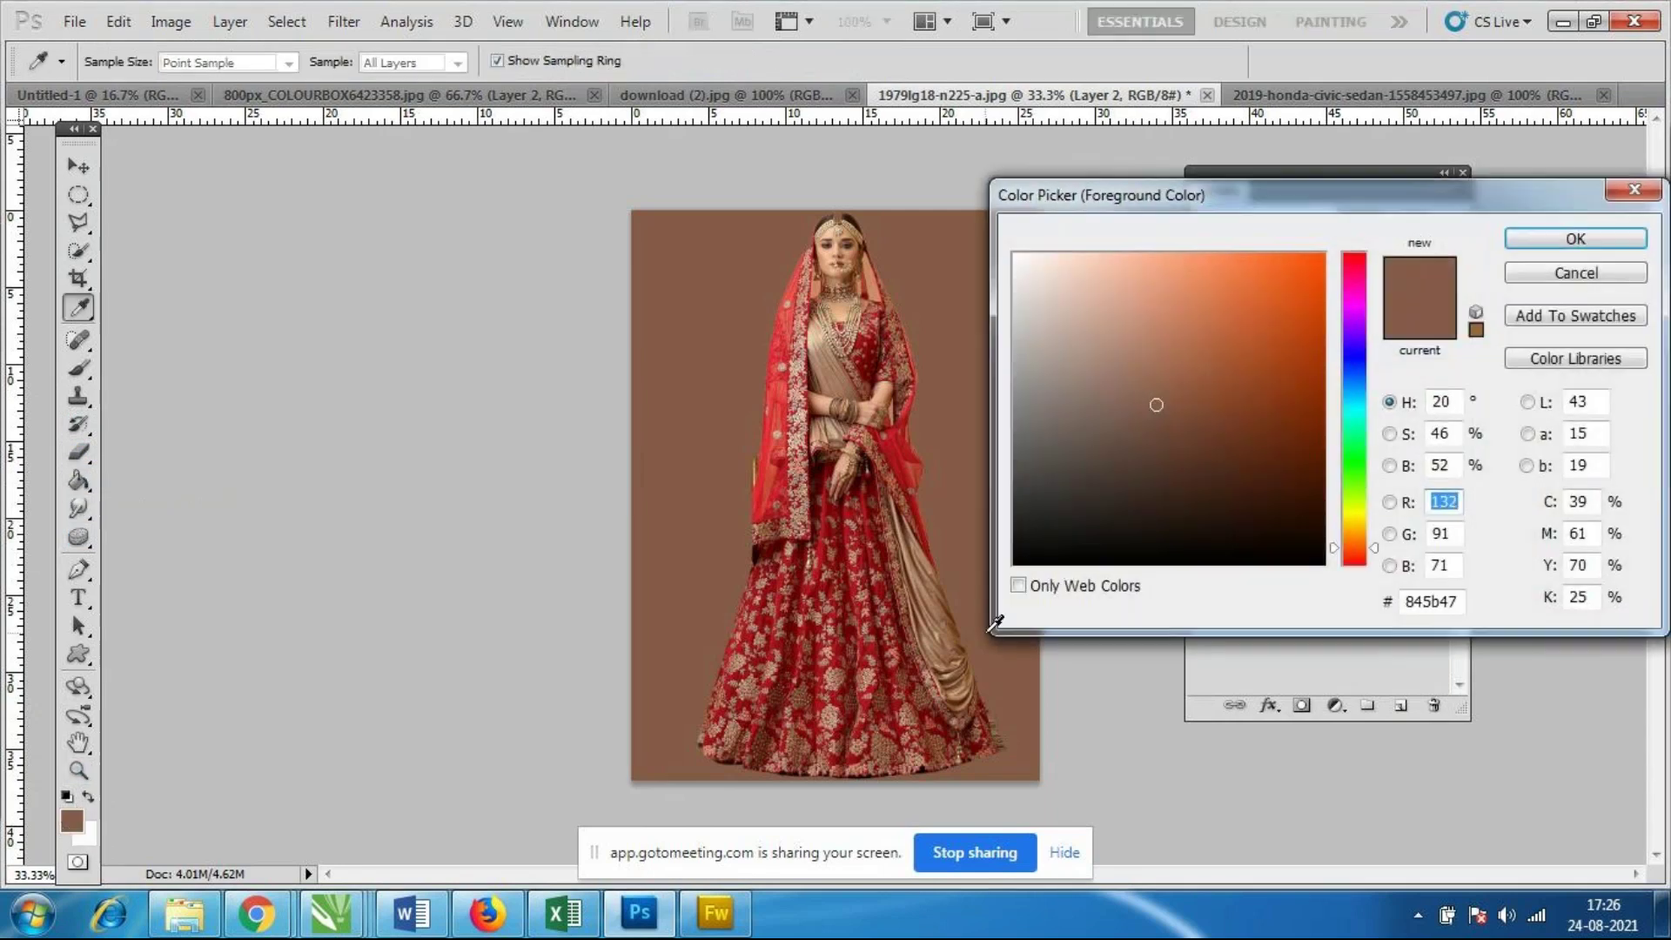
left_click(1217, 285)
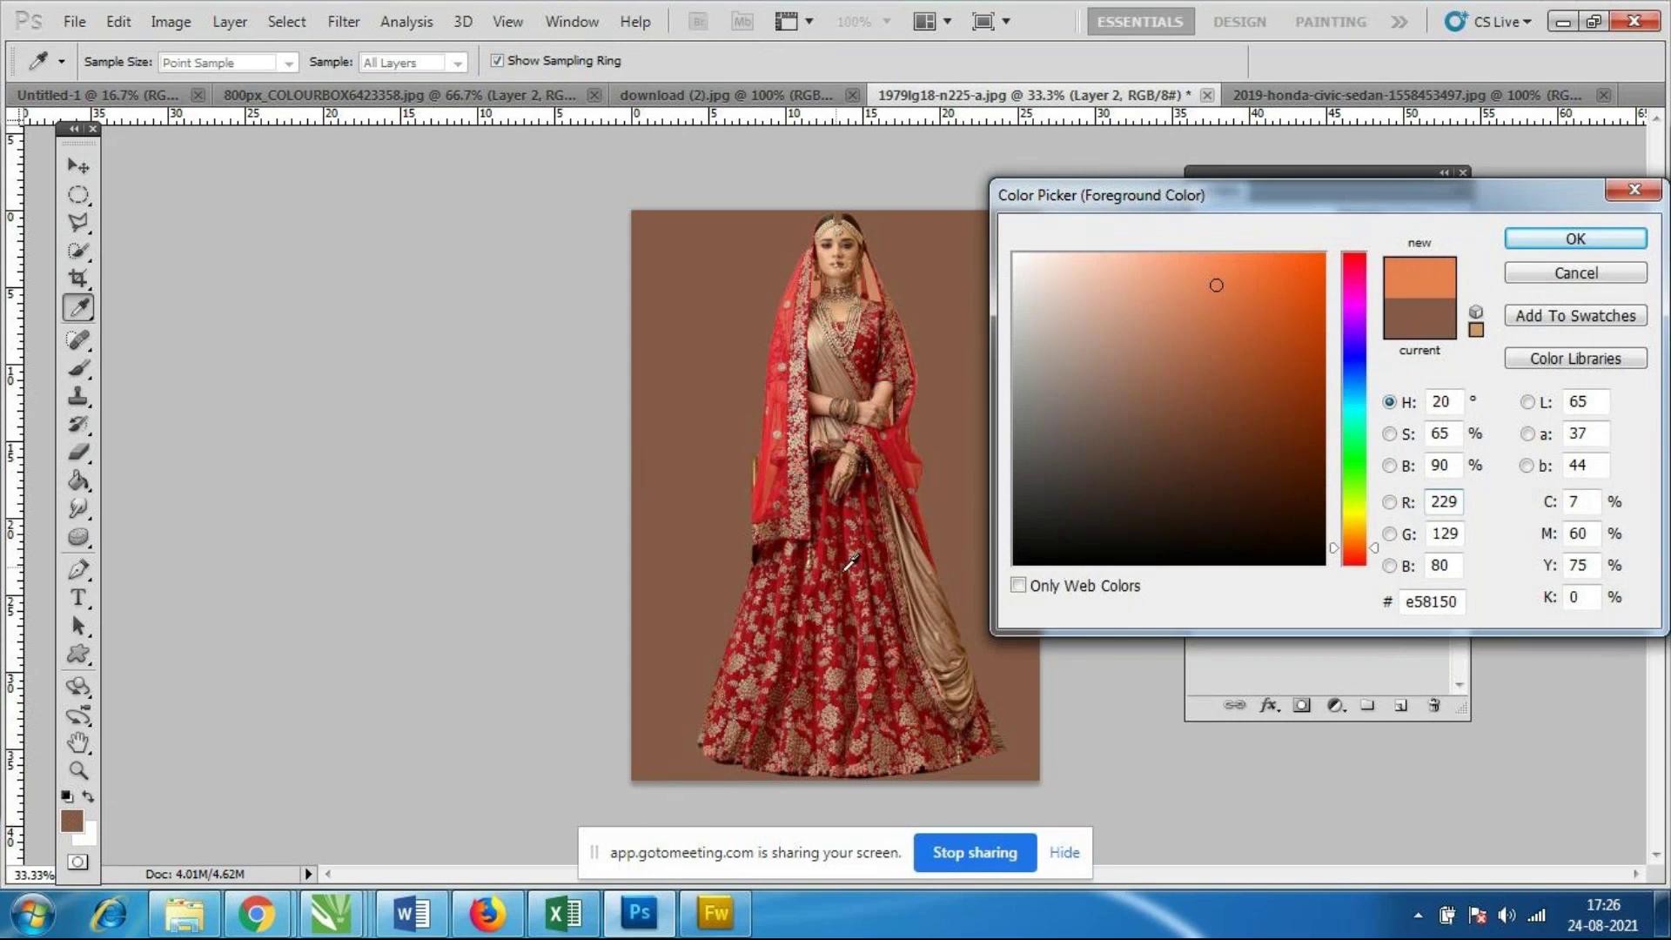
left_click(799, 574)
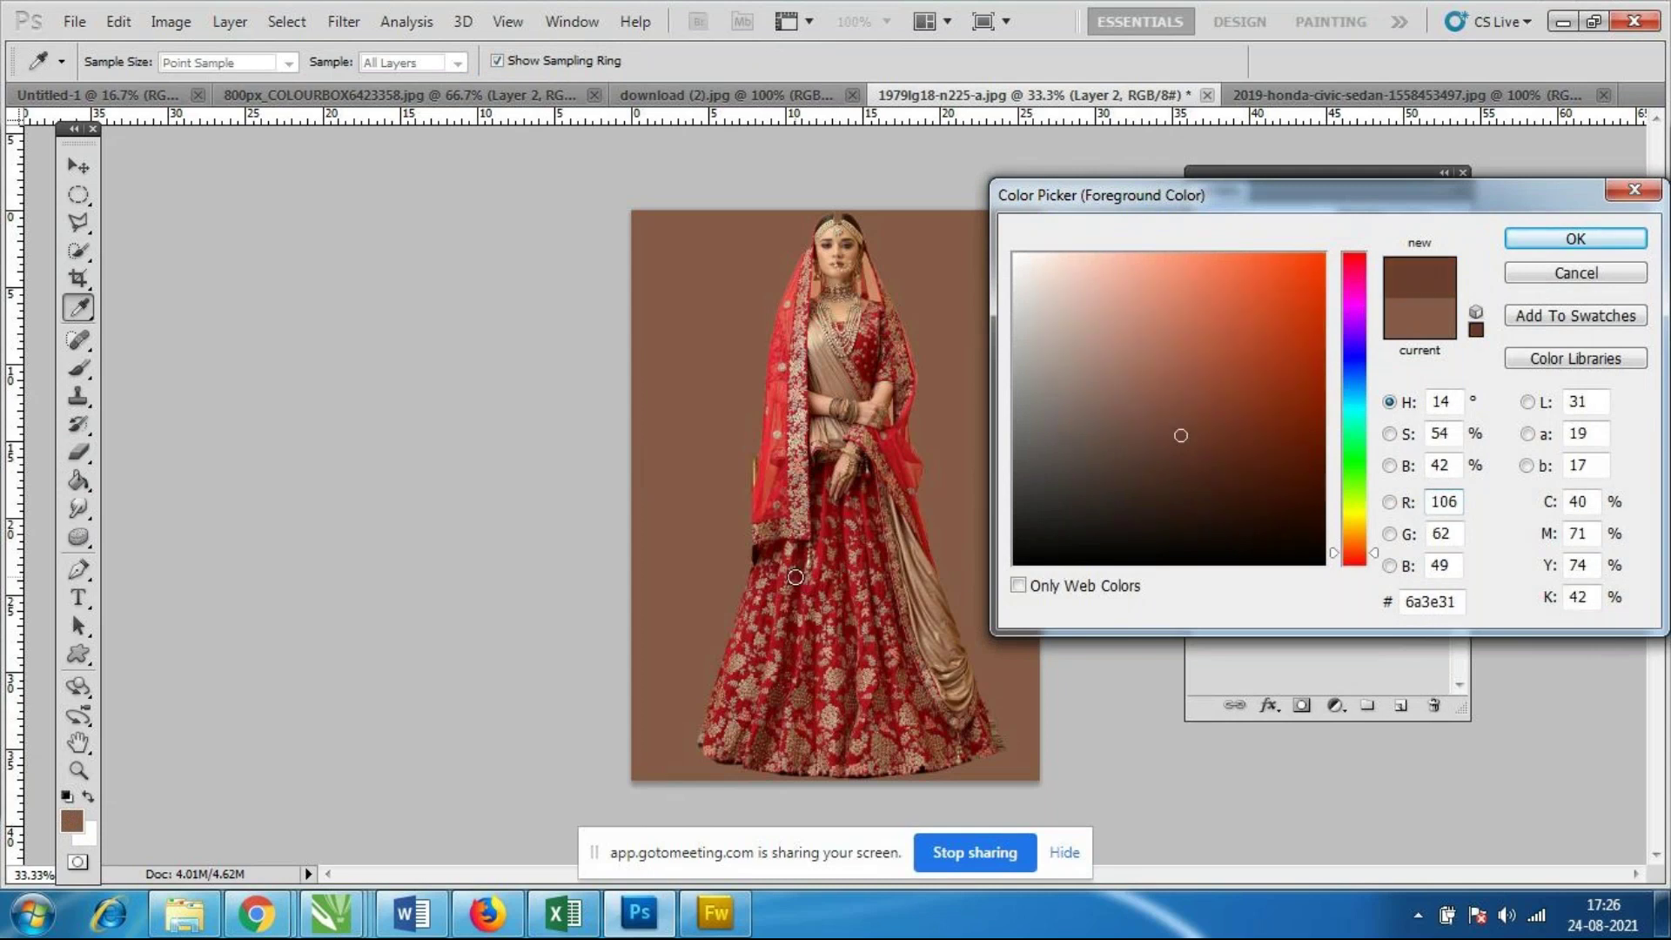
left_click(846, 471)
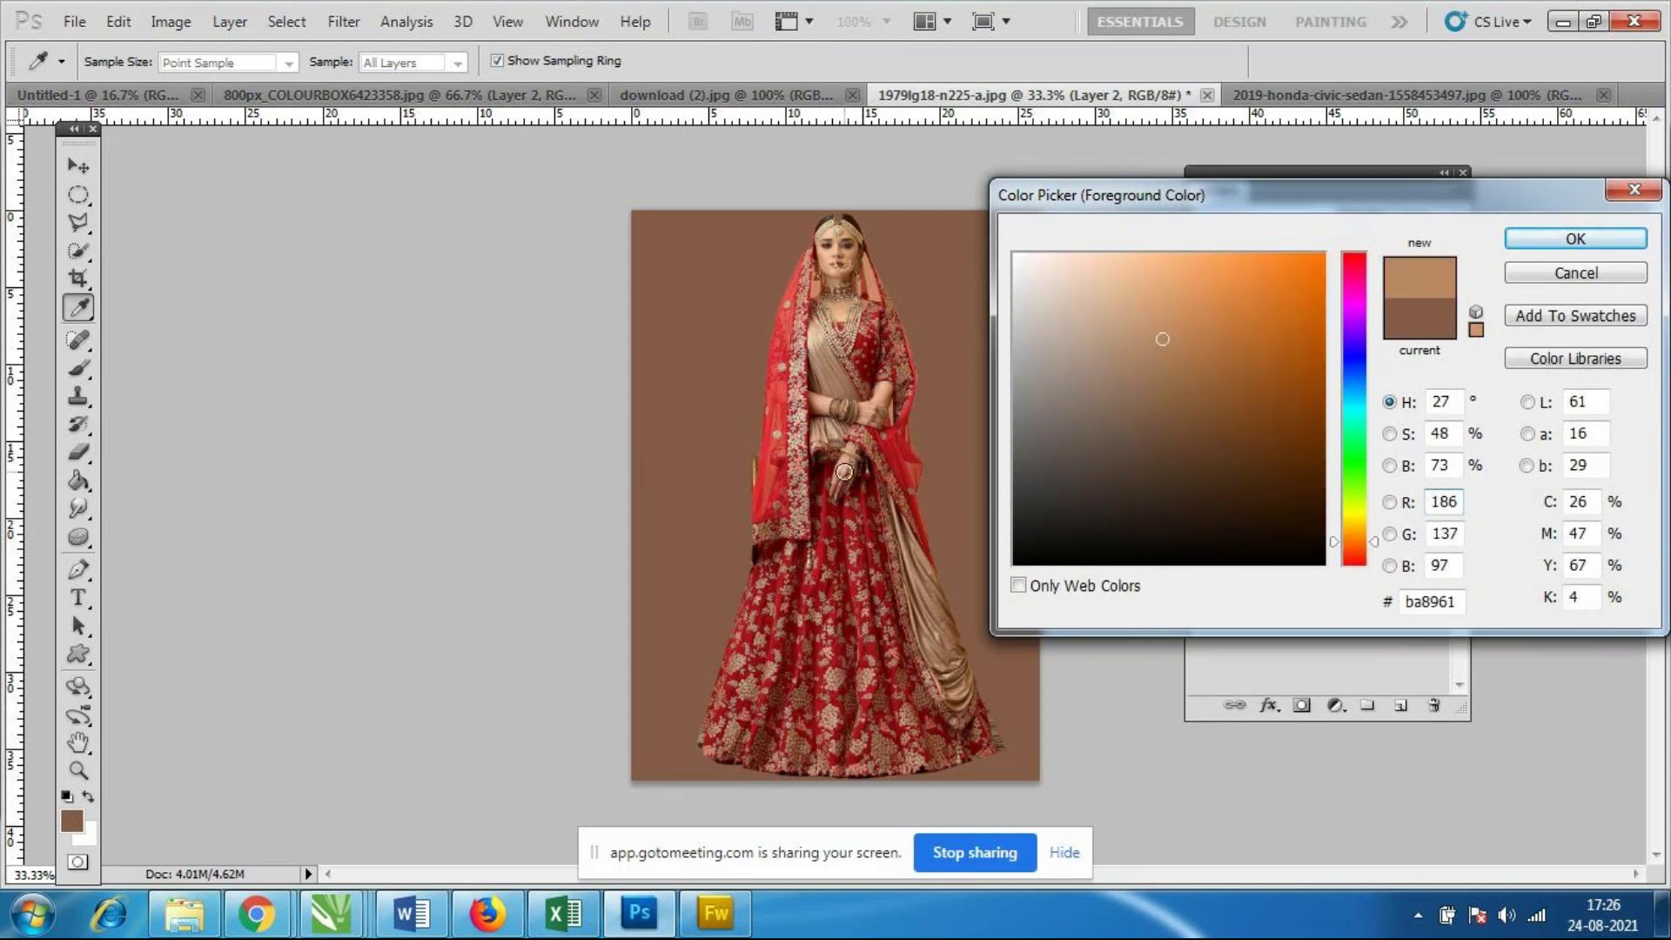
left_click(868, 272)
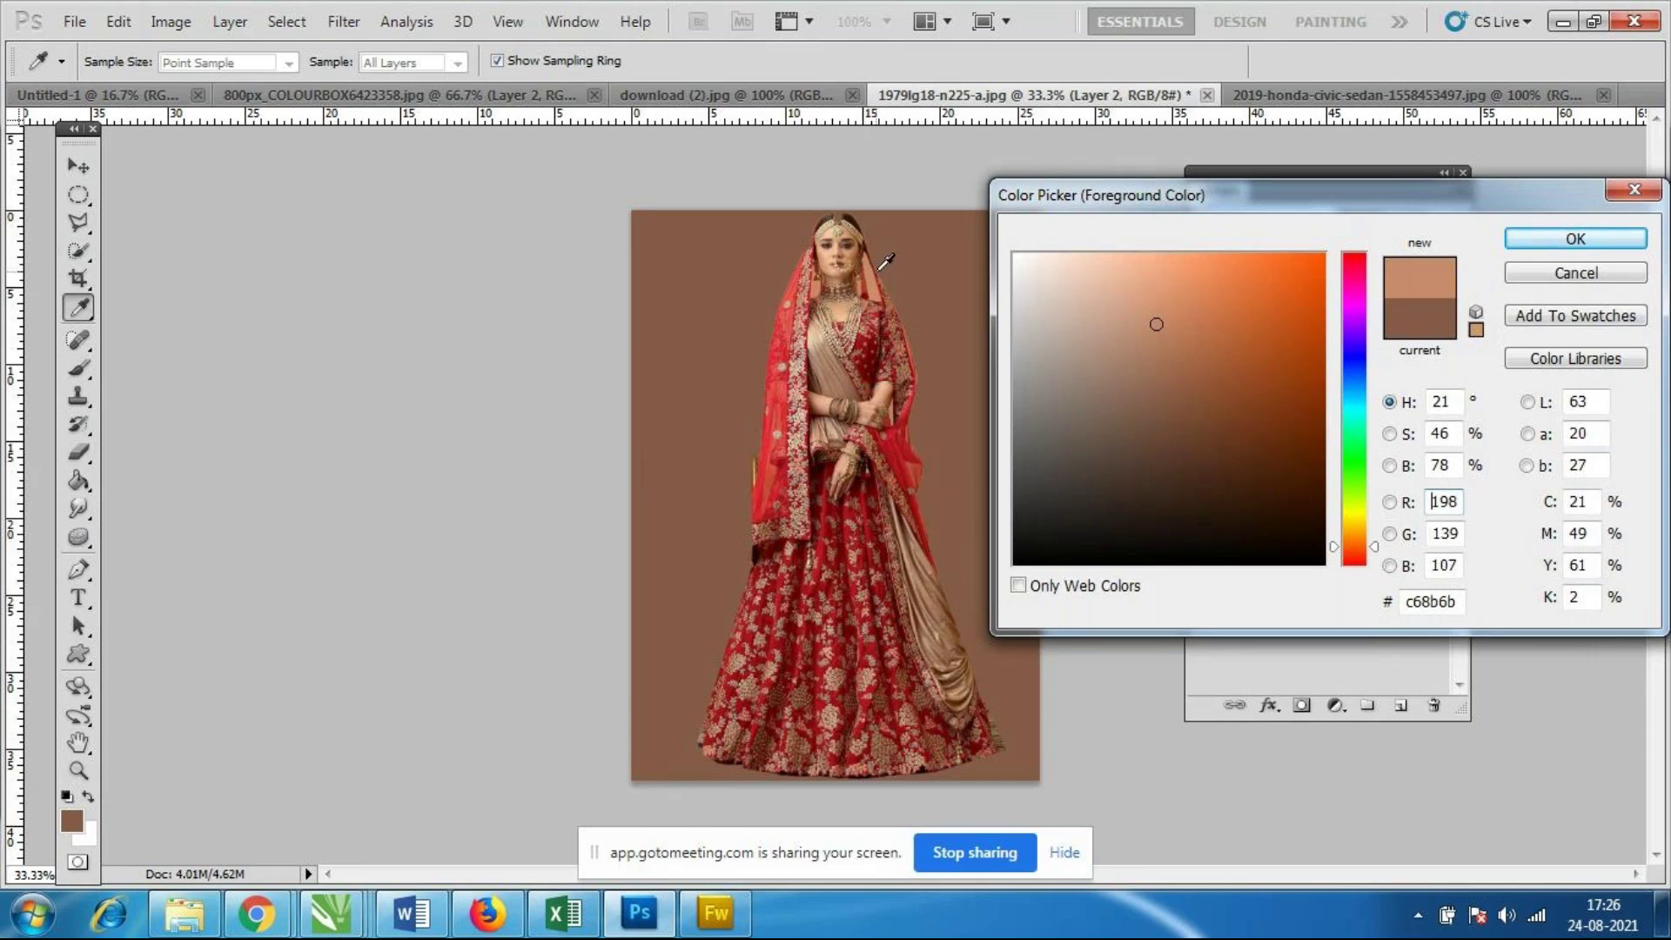
left_click(857, 230)
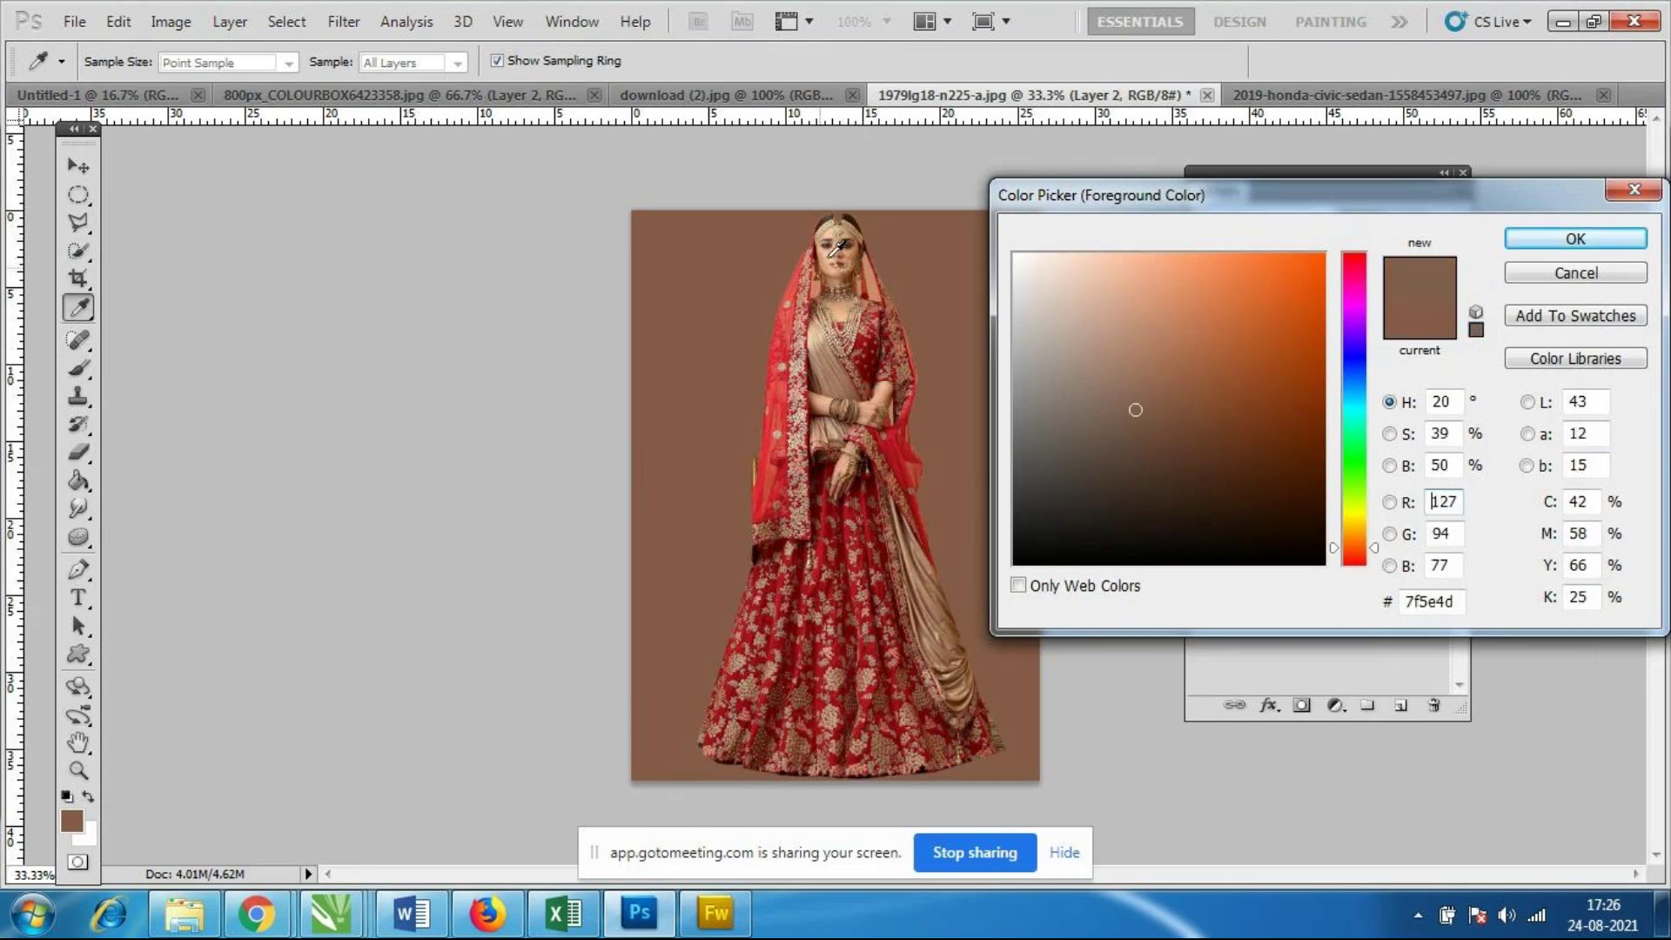
left_click(807, 311)
left_click_drag(802, 348, 815, 429)
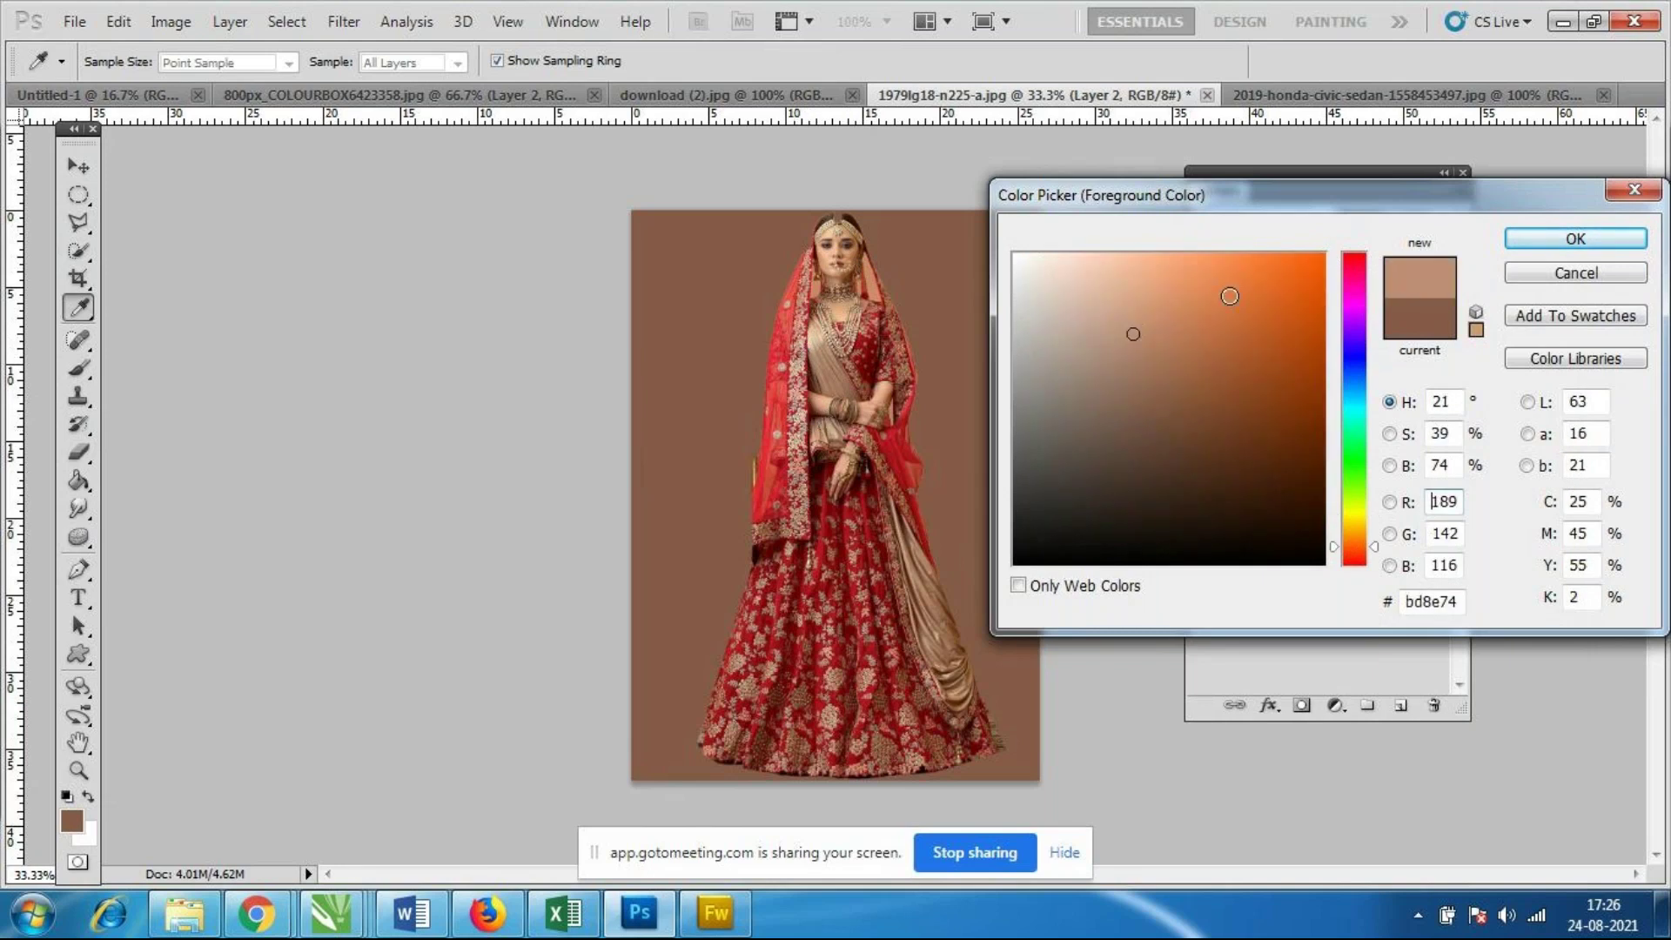
left_click_drag(1123, 298, 1102, 294)
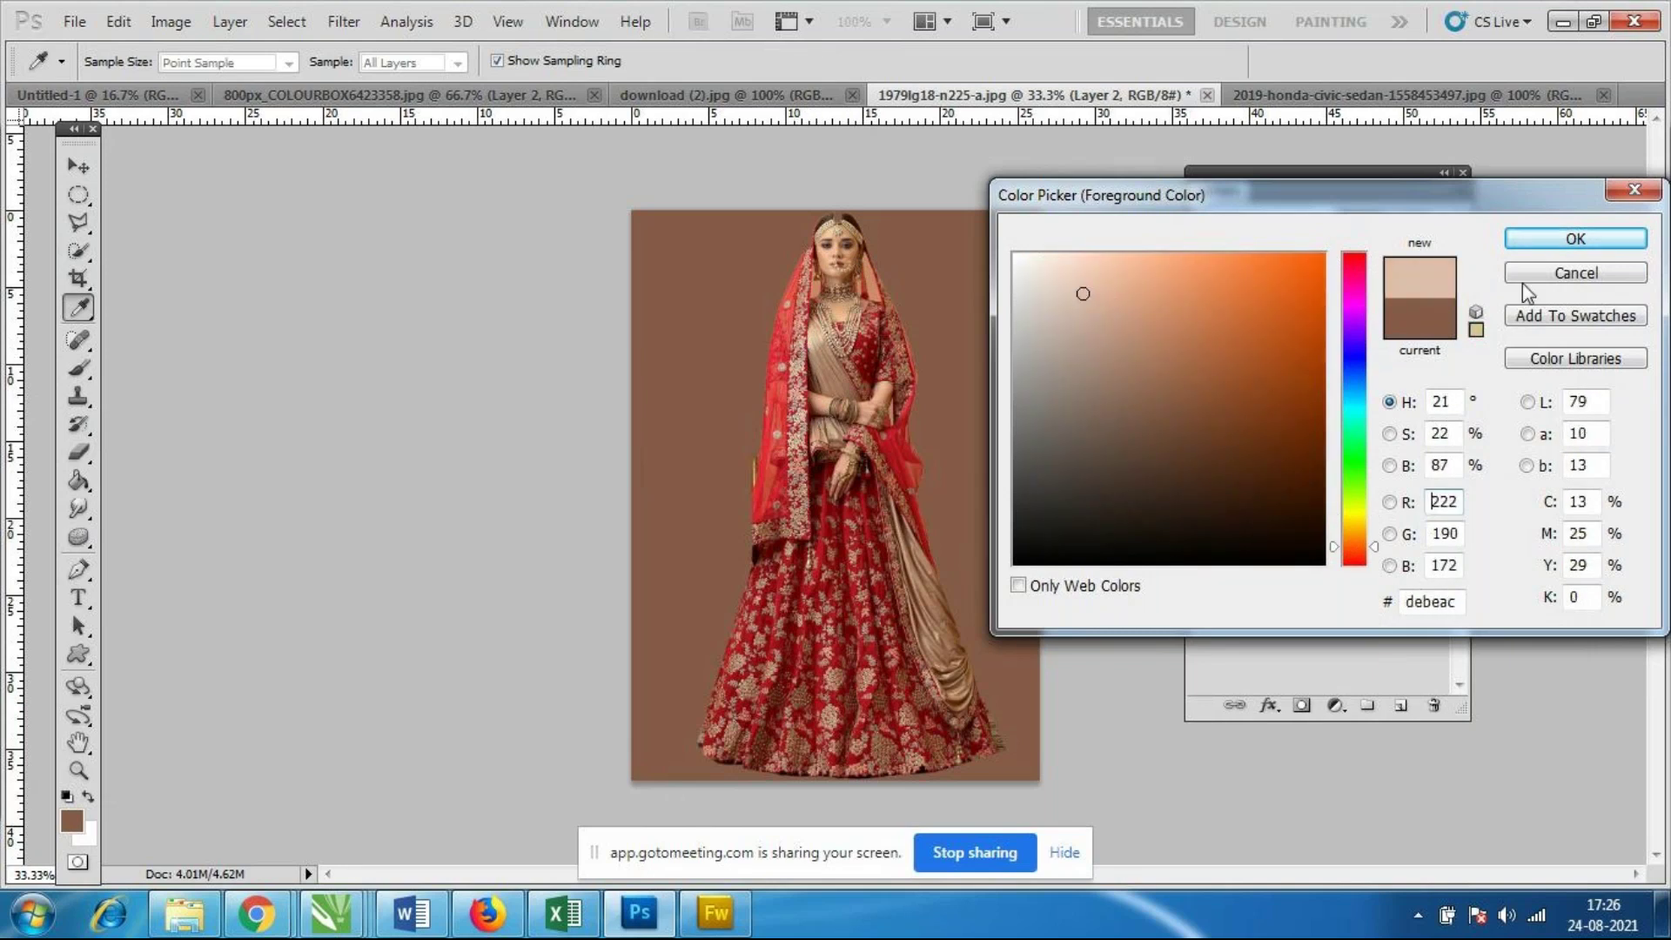
left_click(1558, 239)
key("g")
left_click(940, 533)
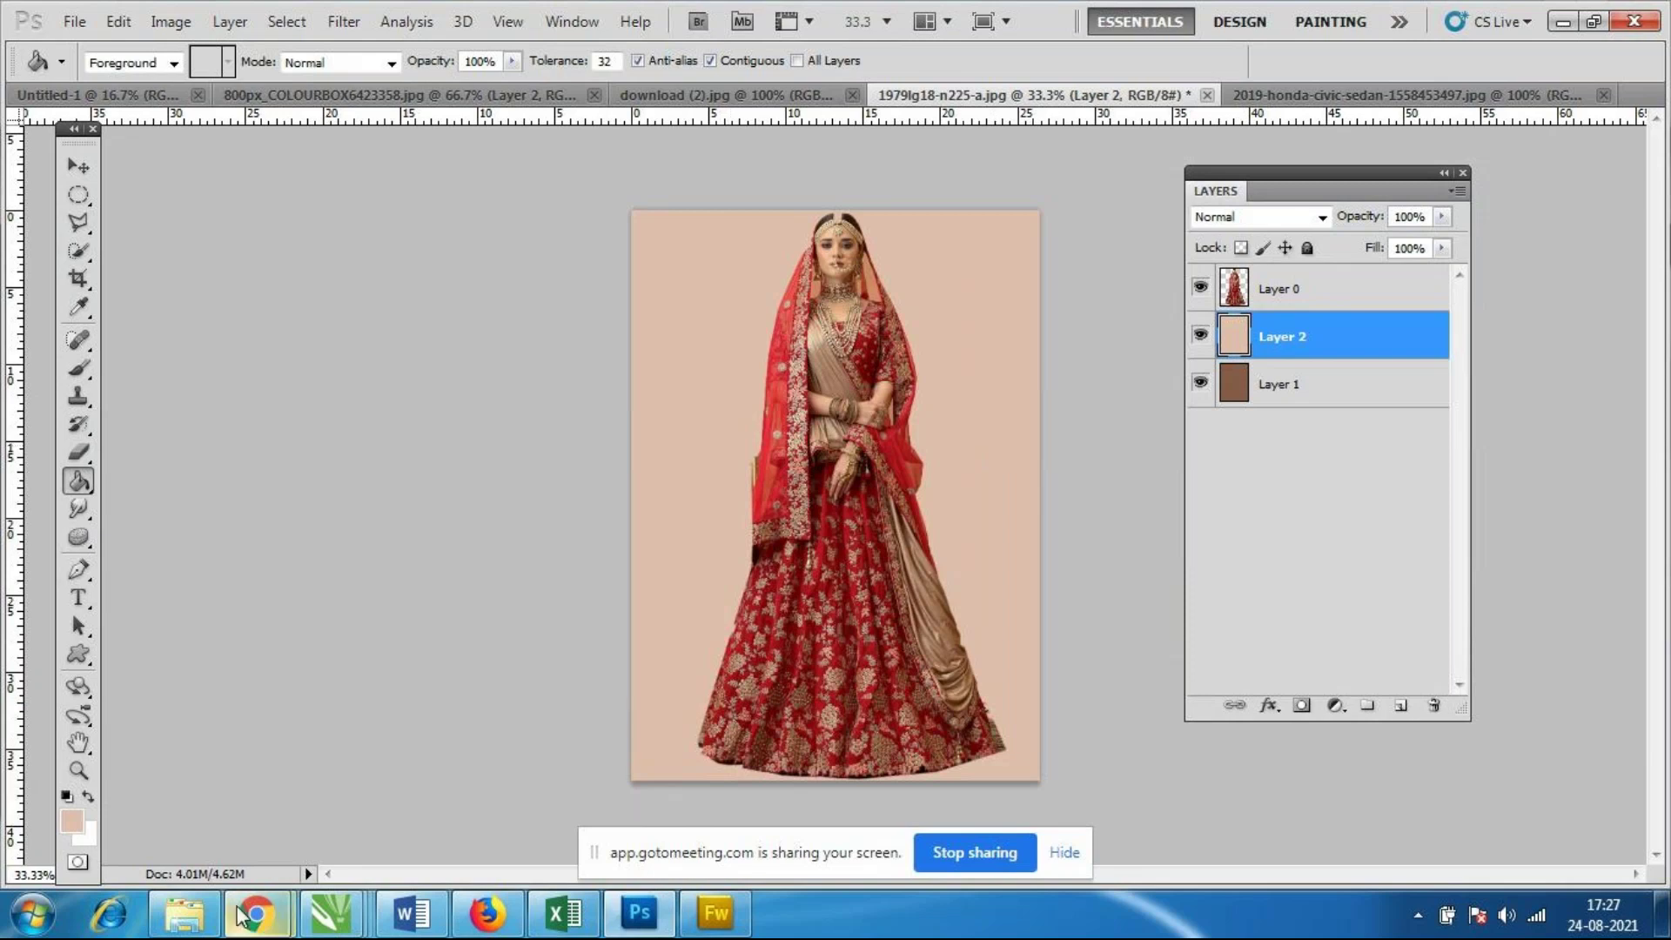
Return from GoToMeeting and hide Layer 2, Layer 1 and Layer 0 via their eye icons.
mouse_move(256, 914)
left_click(220, 792)
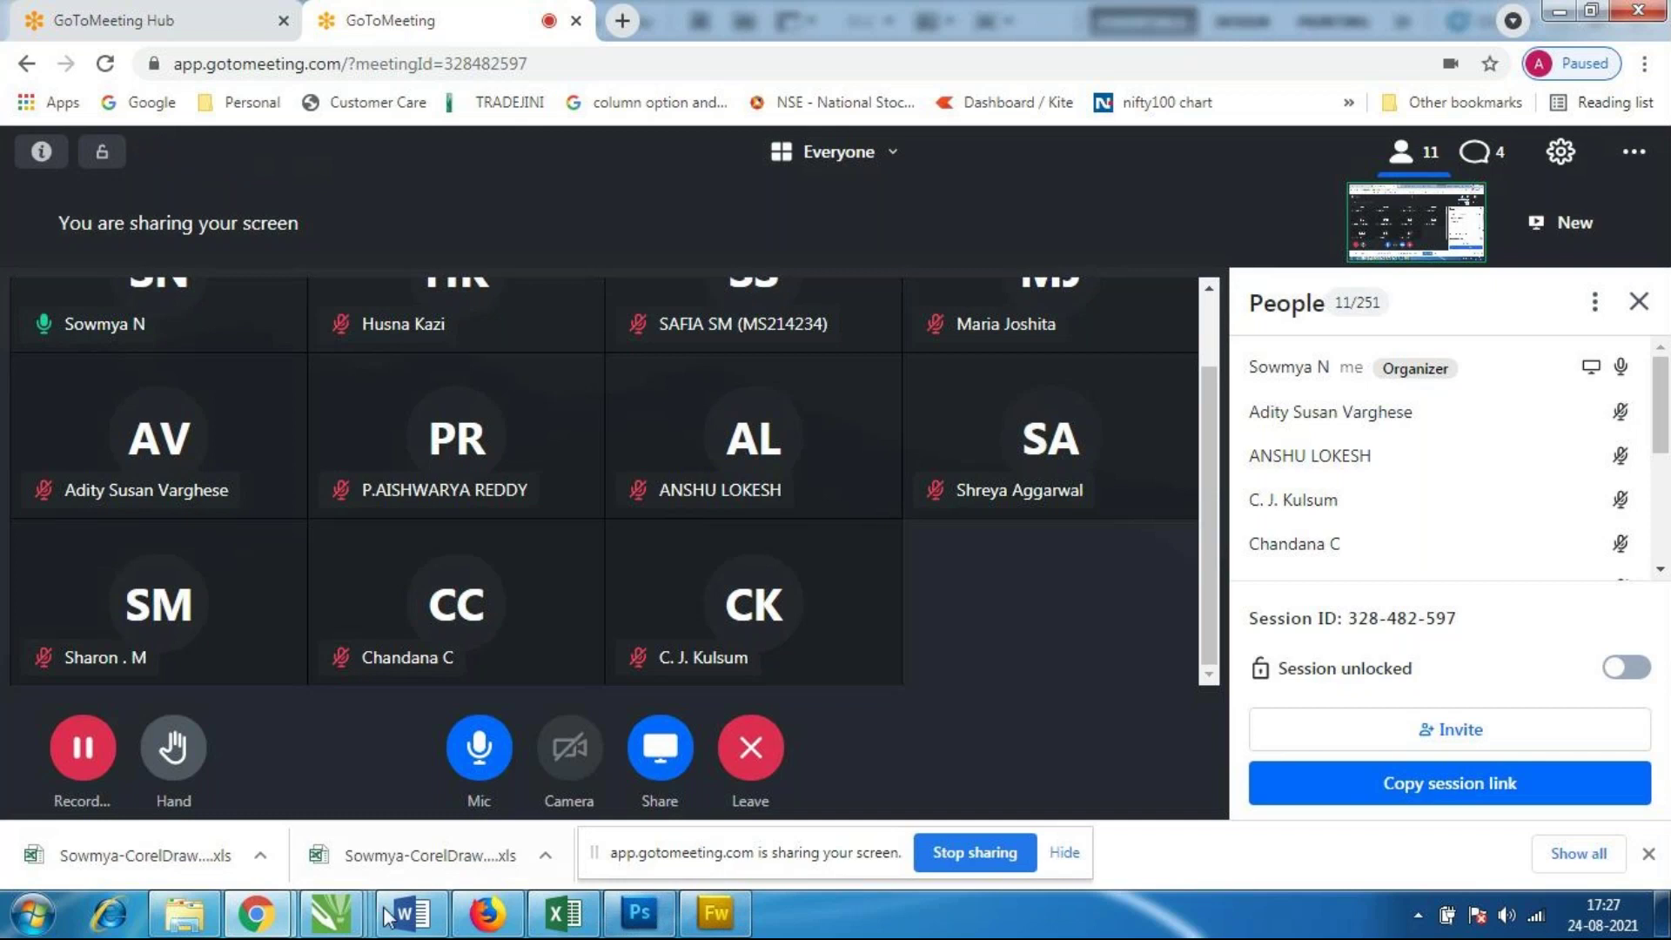
left_click(651, 917)
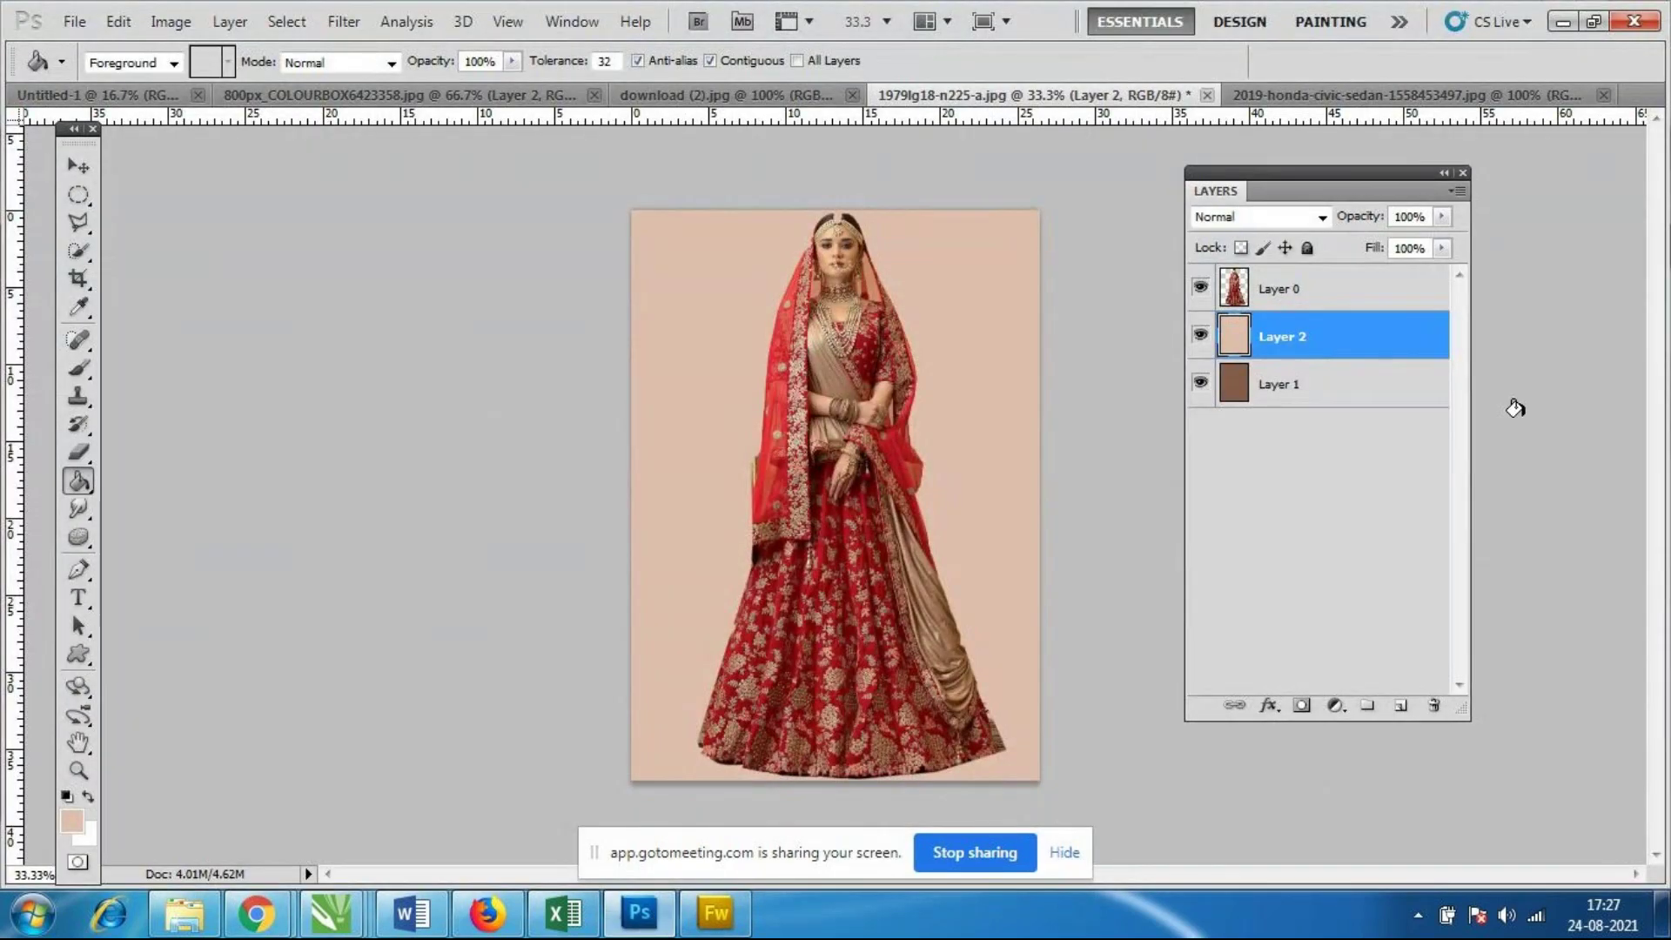
left_click(1200, 336)
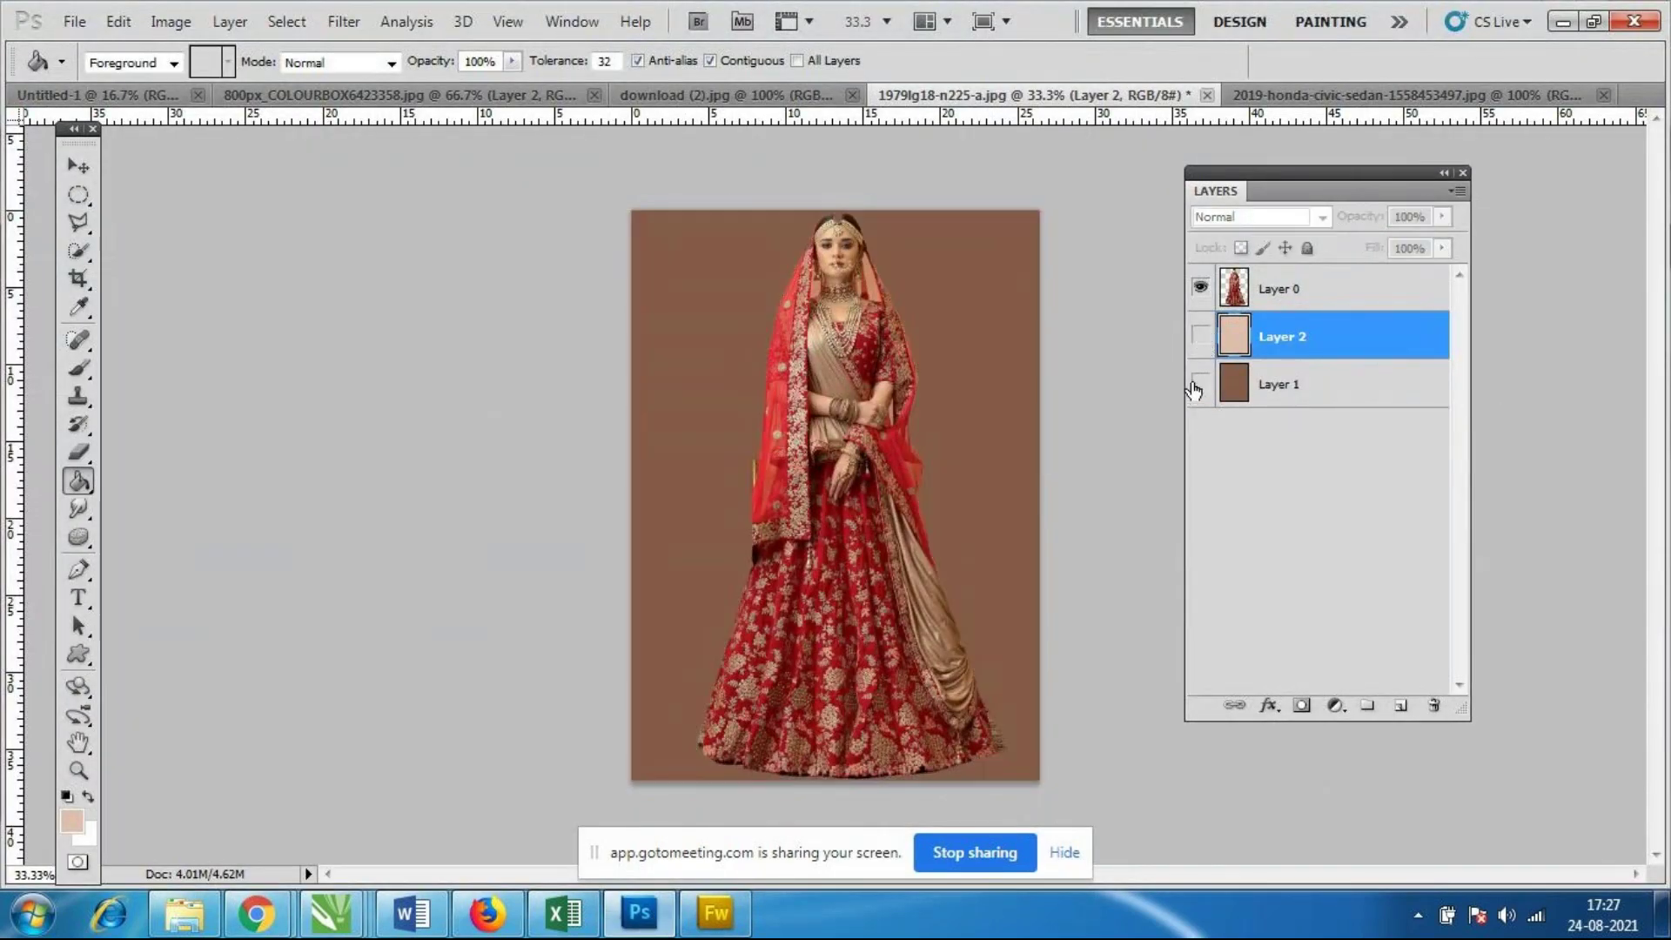
left_click(1199, 384)
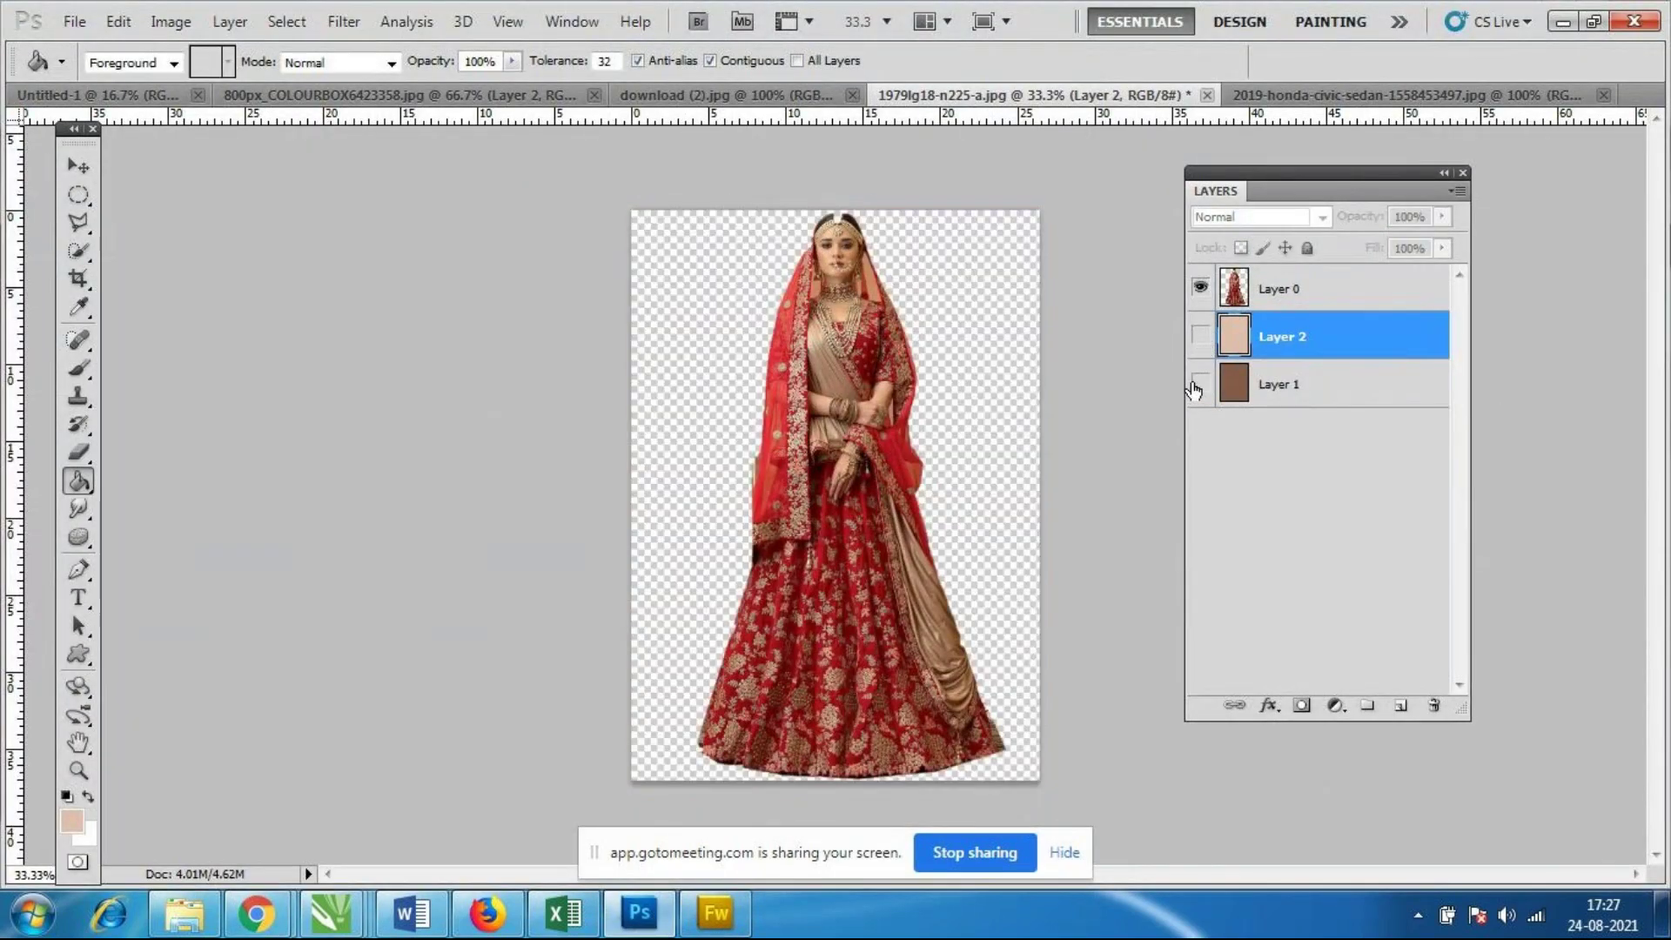
left_click(1201, 289)
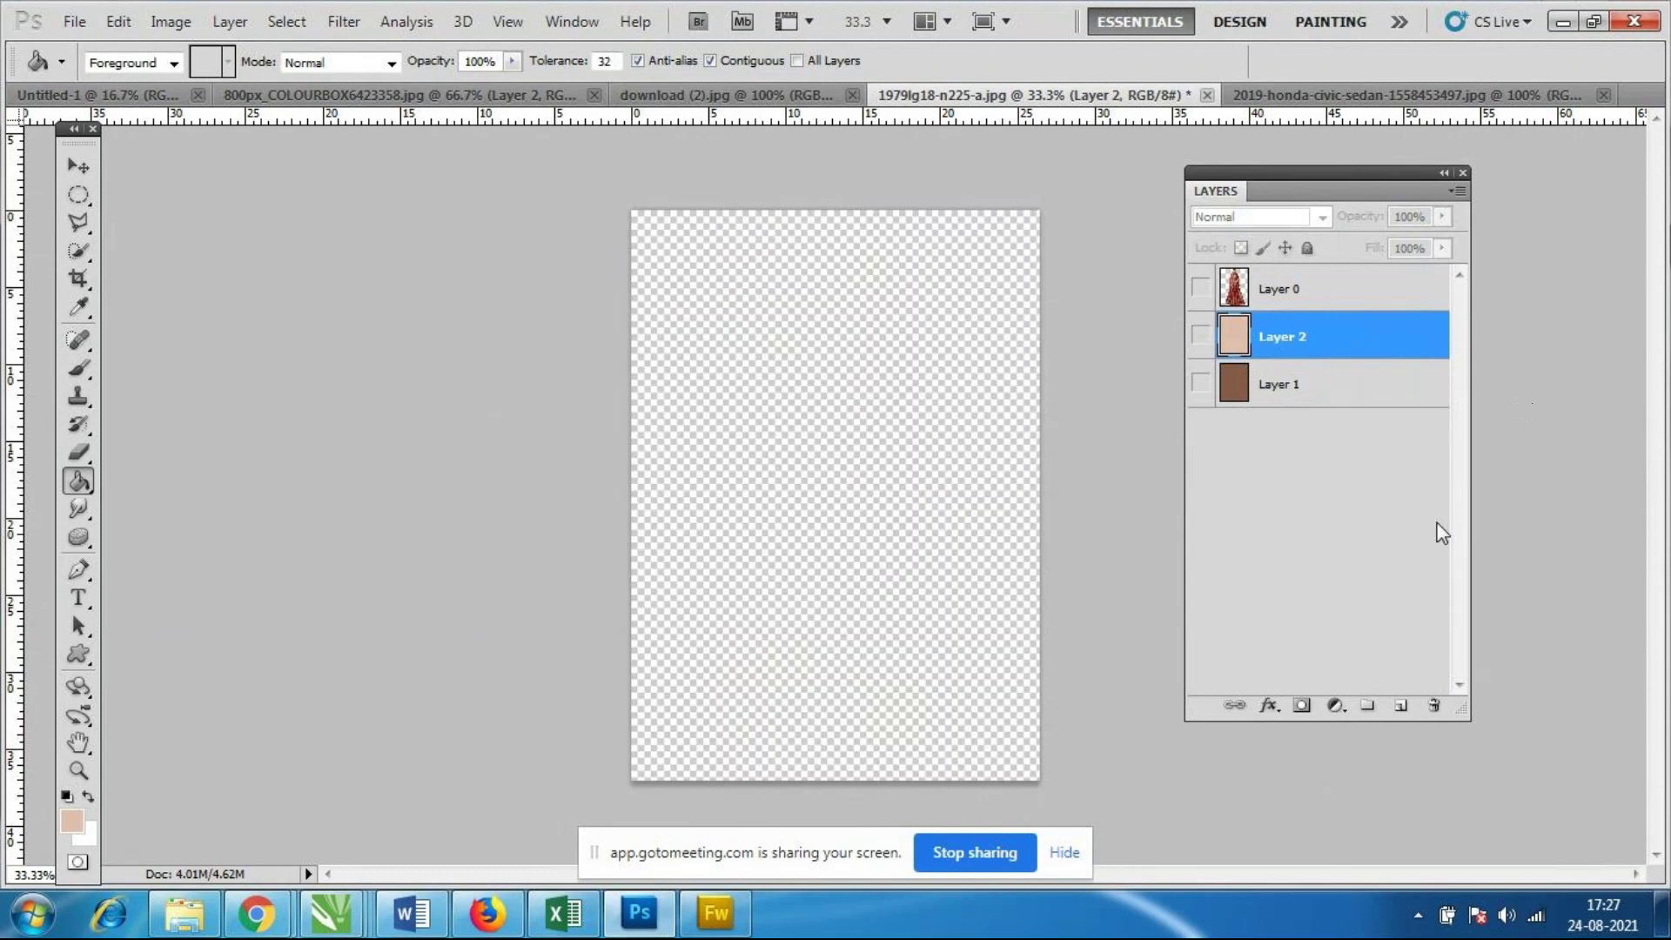
Add an empty Layer 3 above the bride's Layer 0 and switch to the Gradient Tool.
left_click(1348, 307)
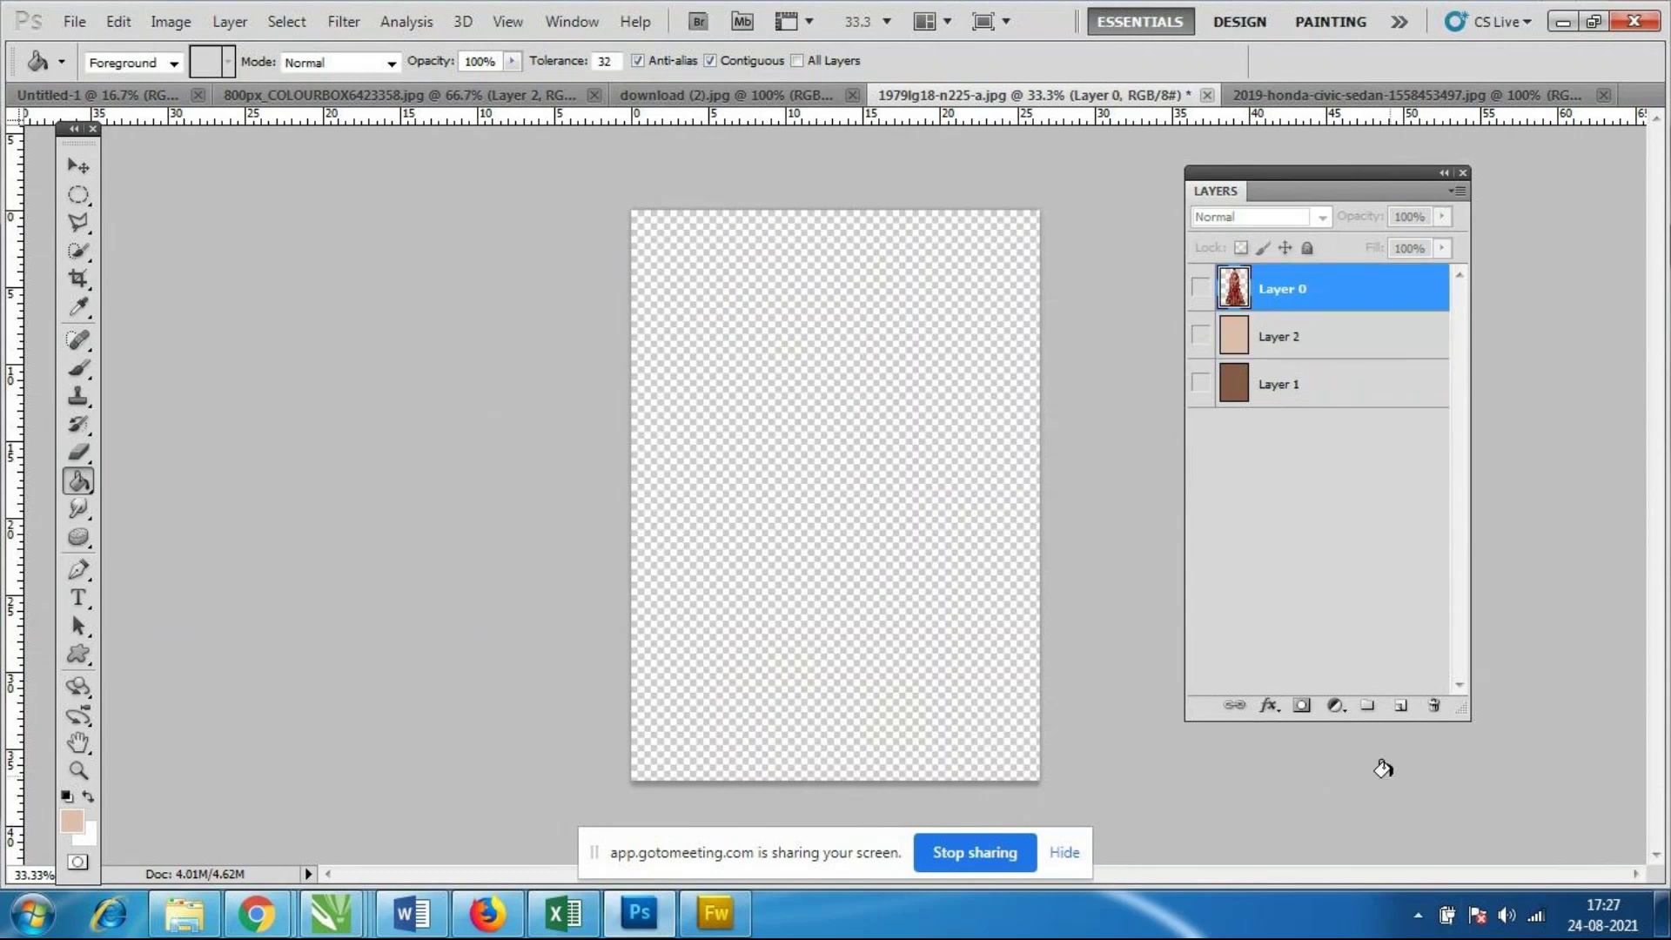
left_click(1401, 706)
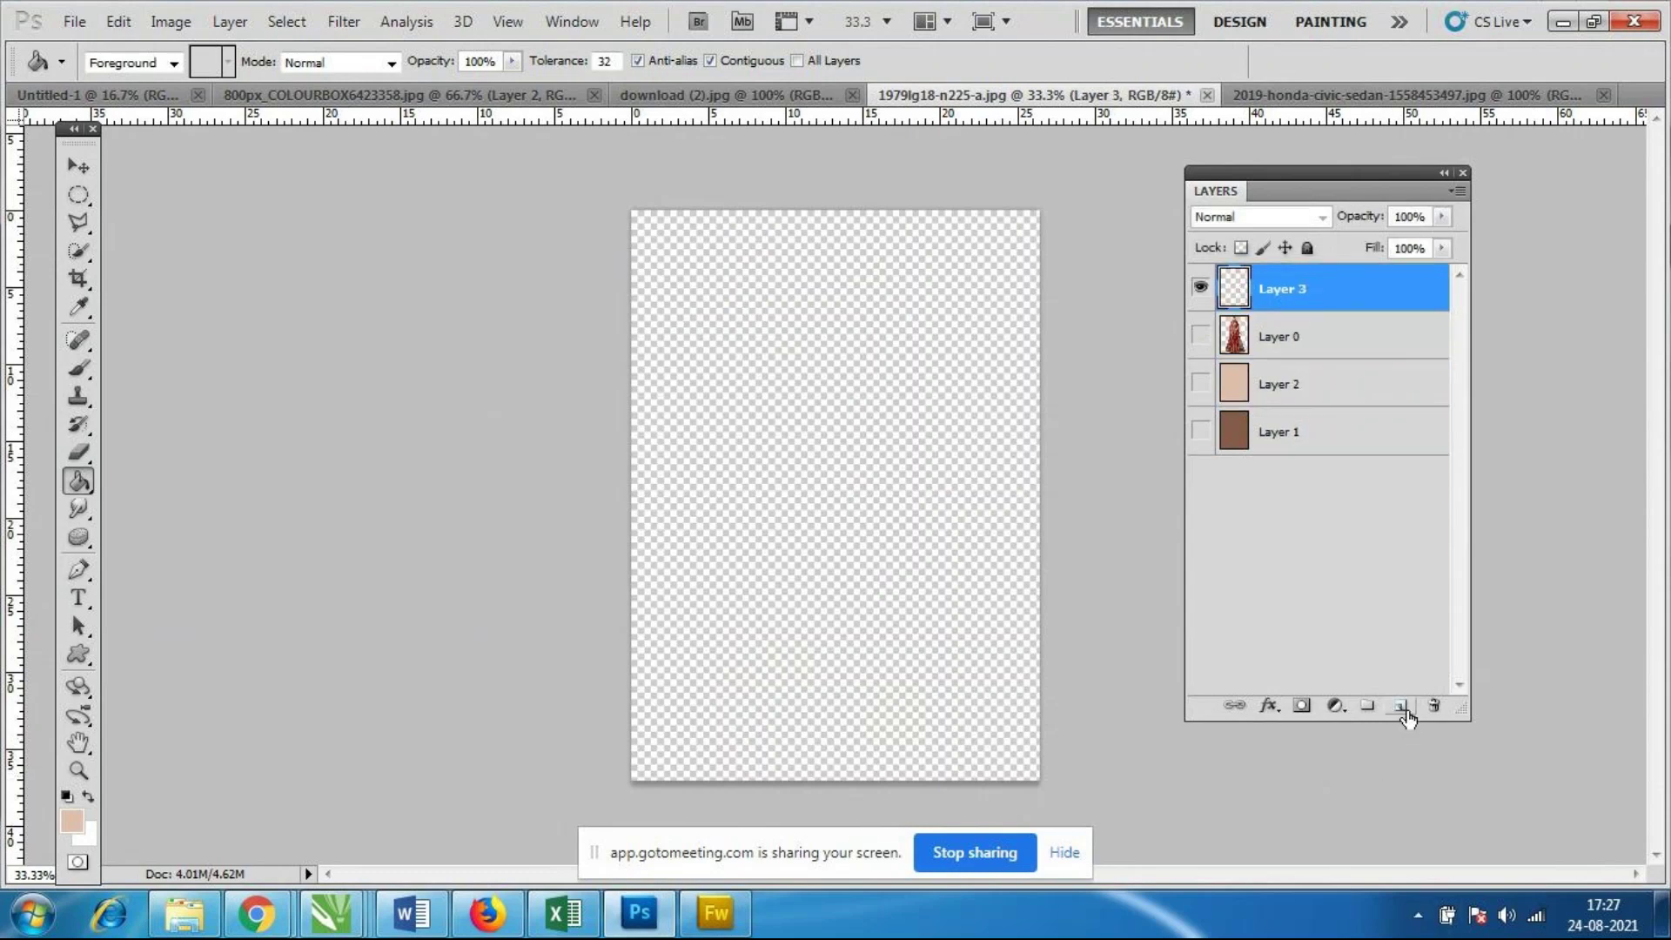
right_click(78, 481)
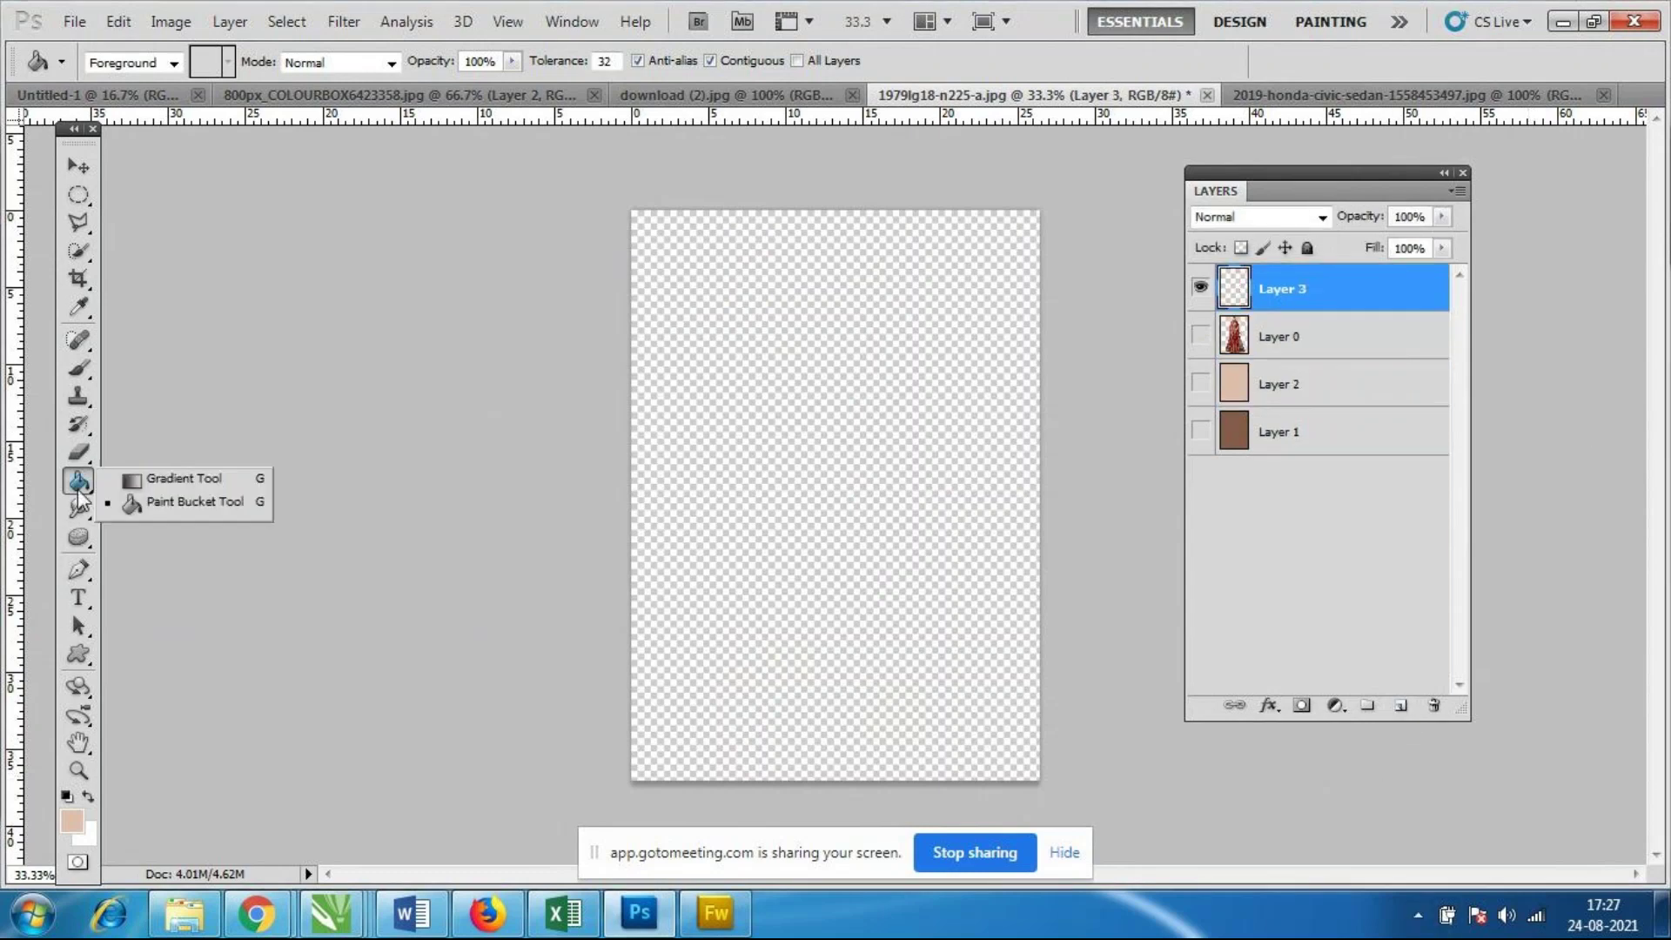
left_click(196, 481)
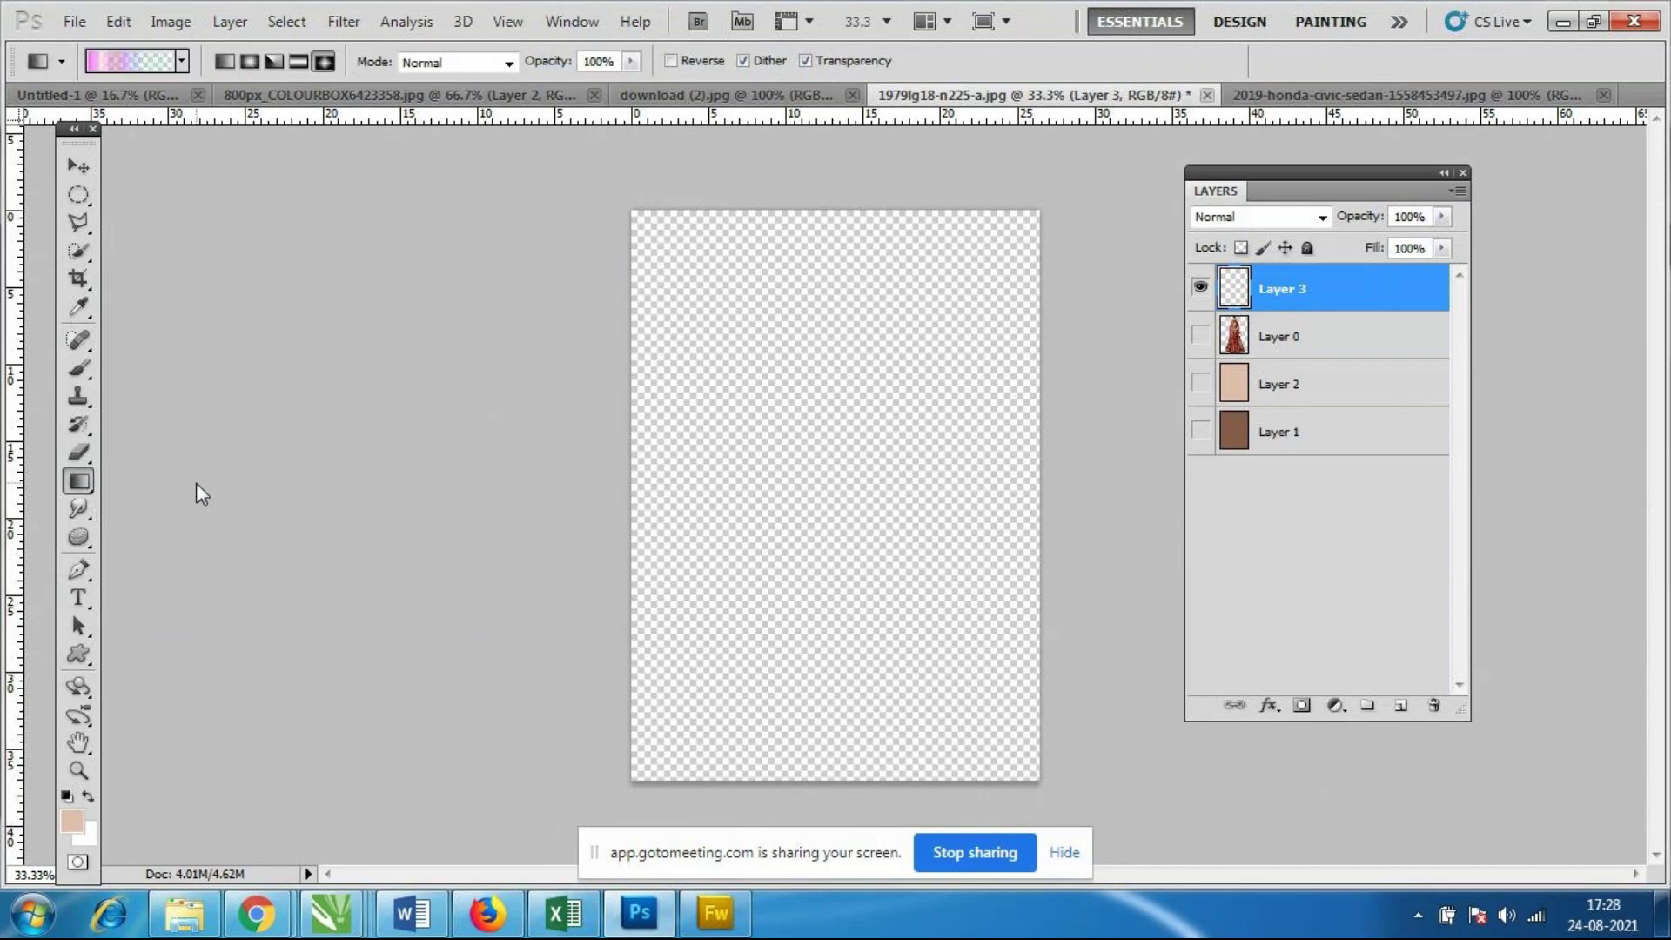
Show the gradient picker presets in the options bar and open its options menu.
left_click(181, 61)
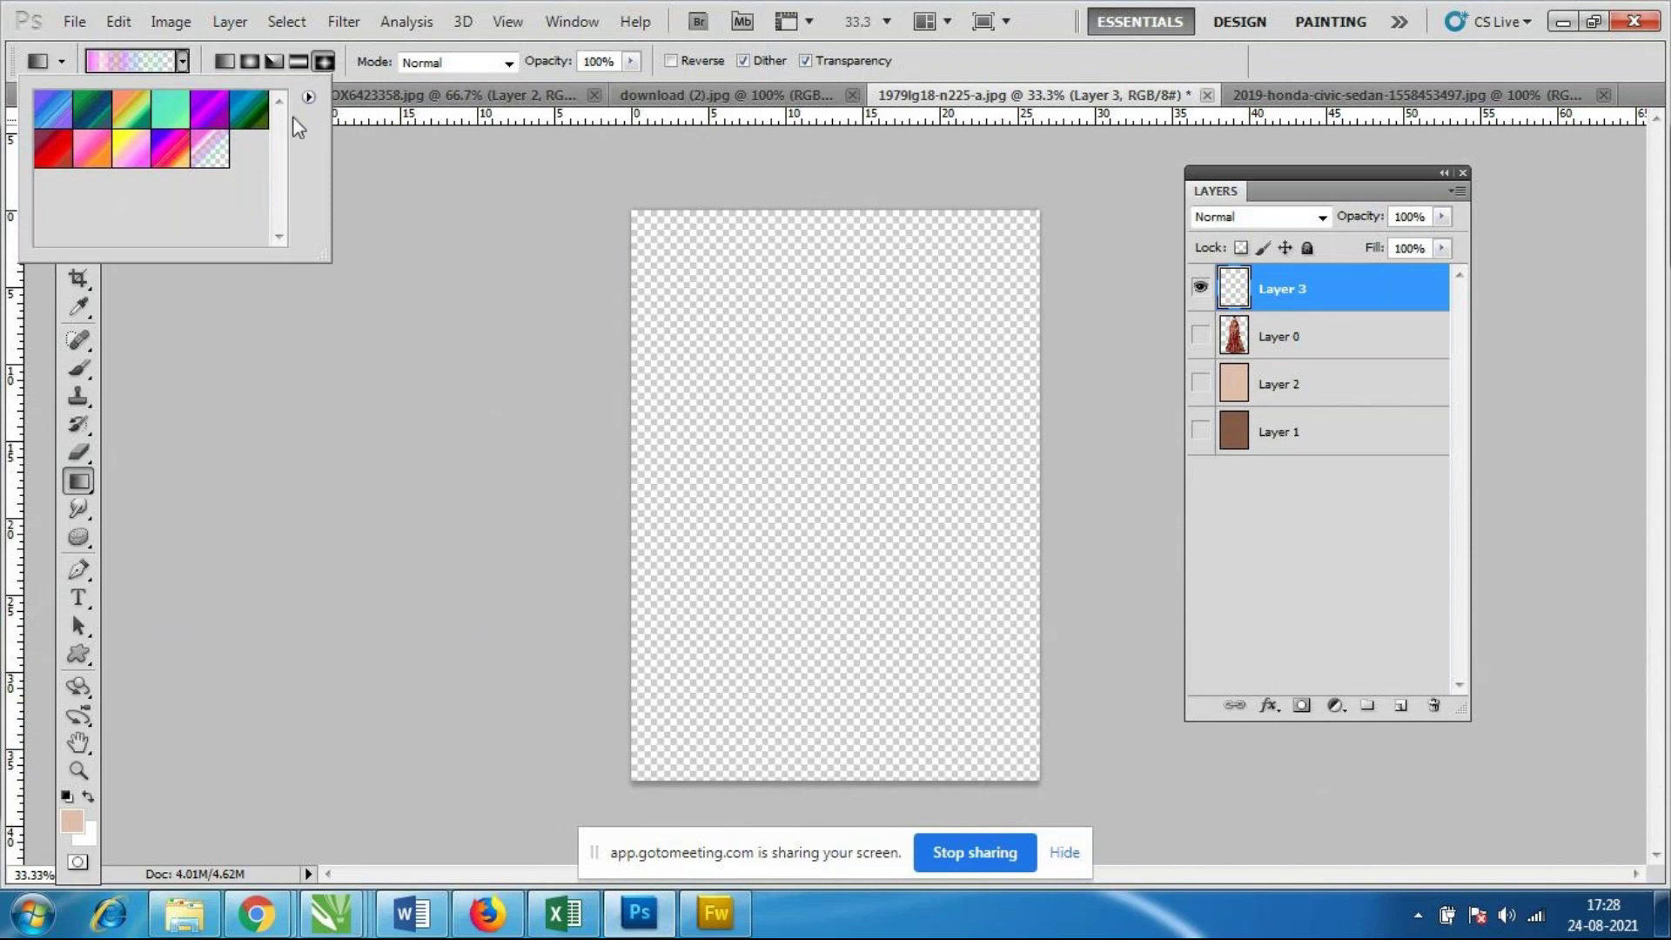
left_click(1015, 65)
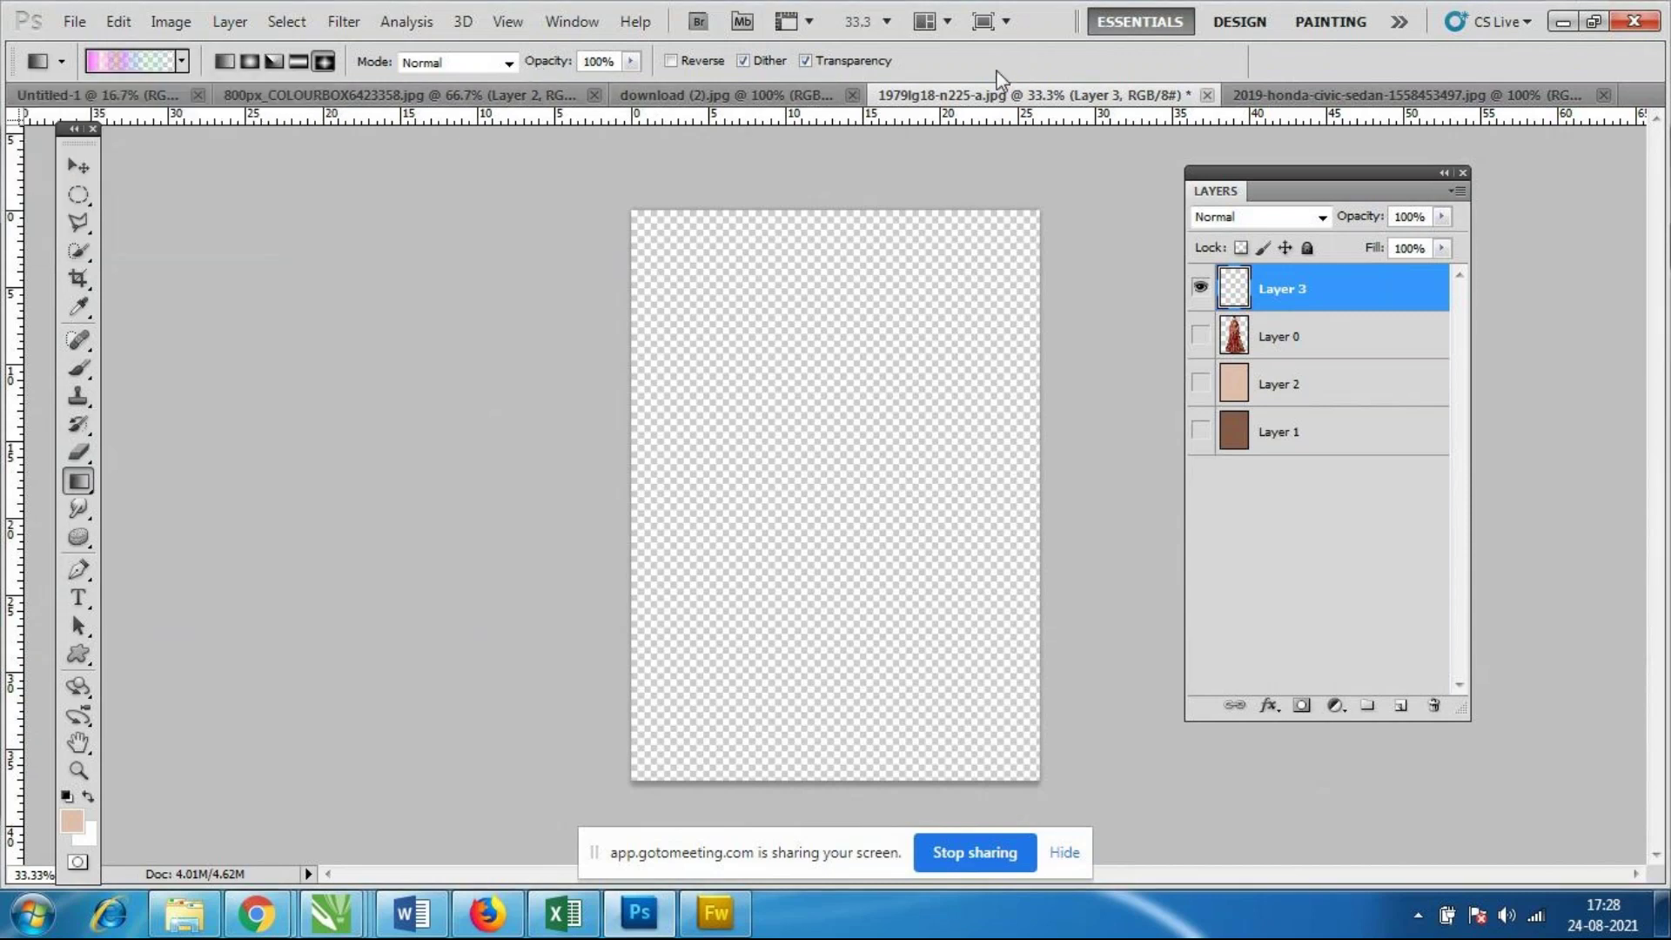
left_click(182, 61)
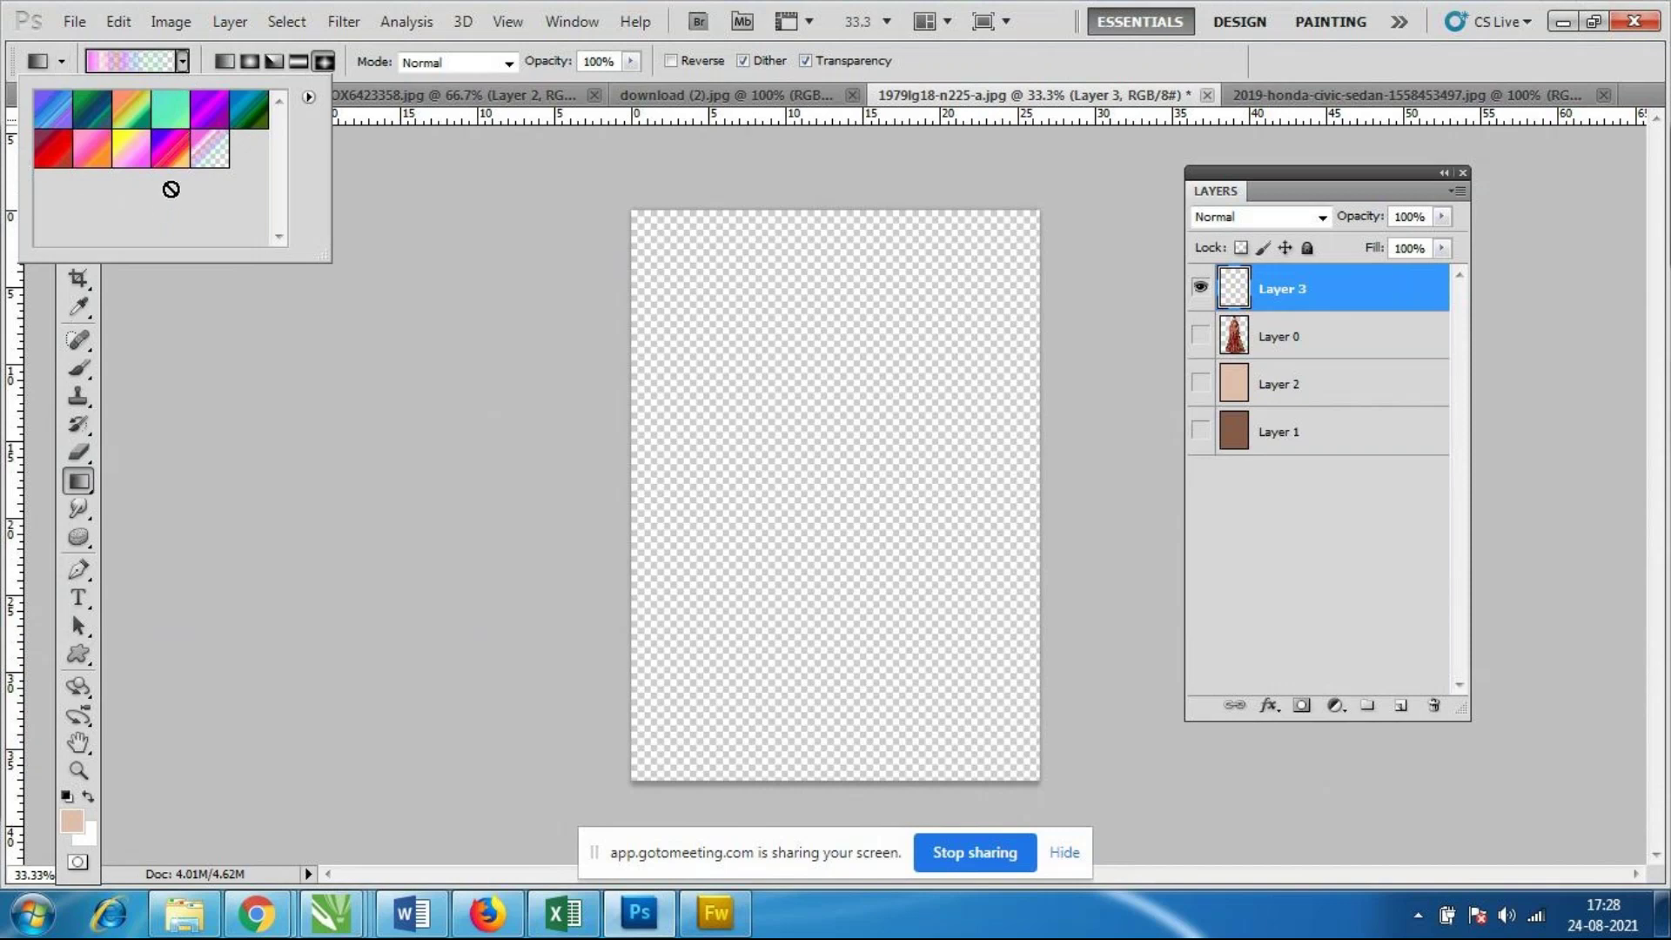
left_click(309, 99)
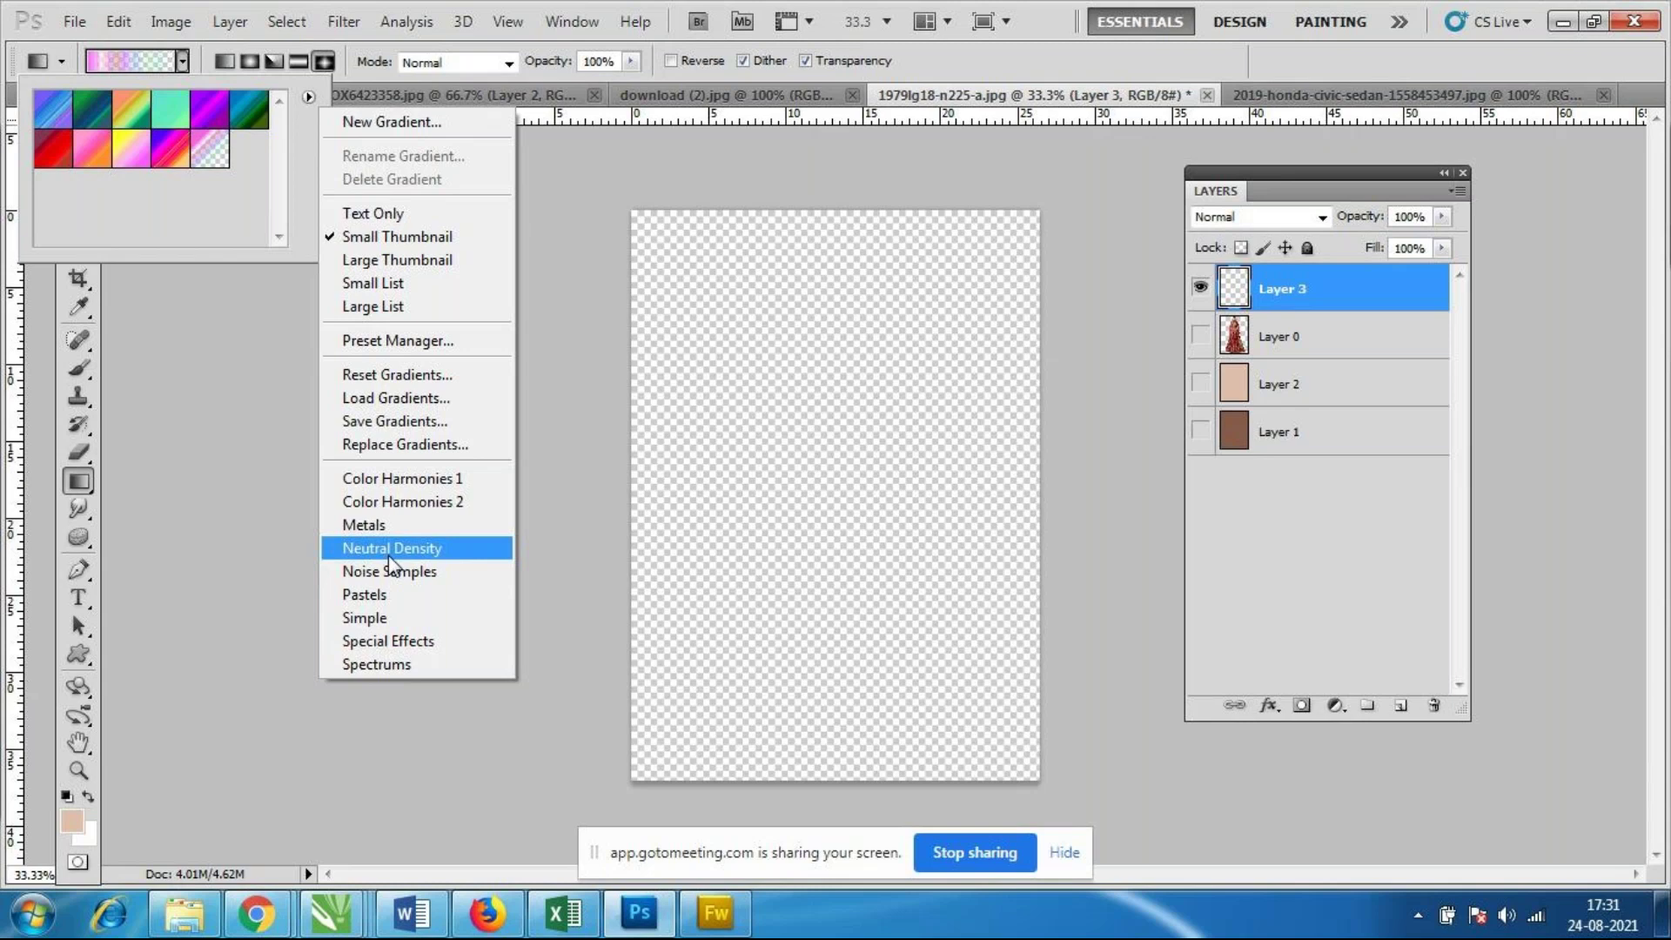
Replace the gradient presets with Color Harmonies 1 and select its rainbow gradient.
left_click(425, 478)
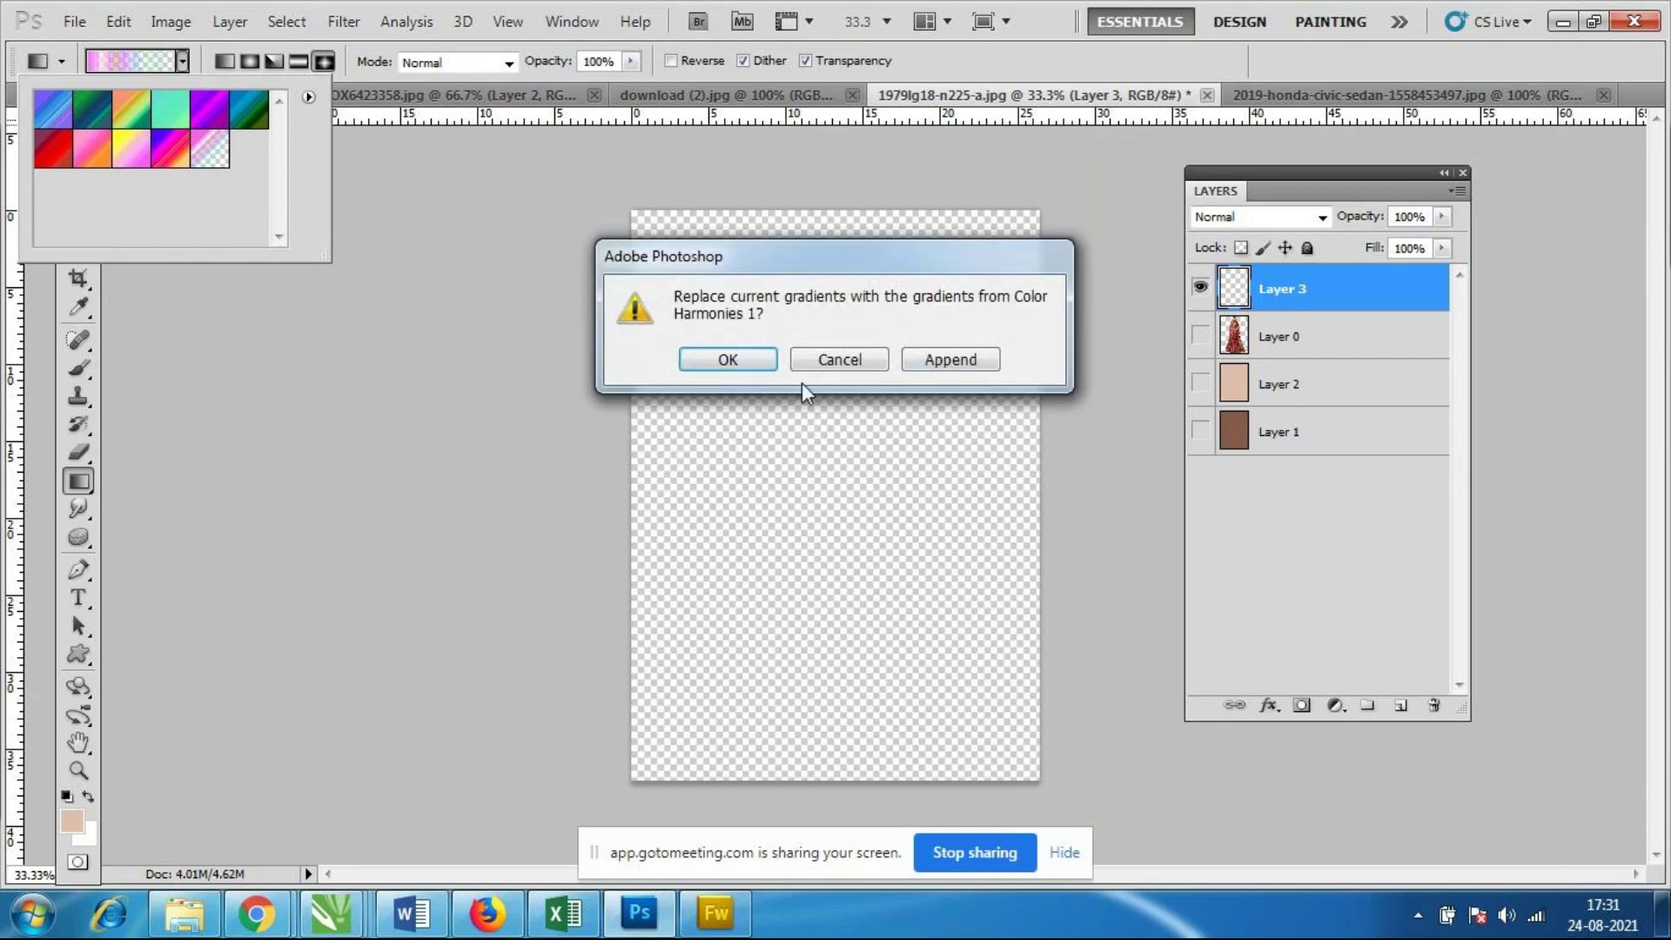
left_click(734, 364)
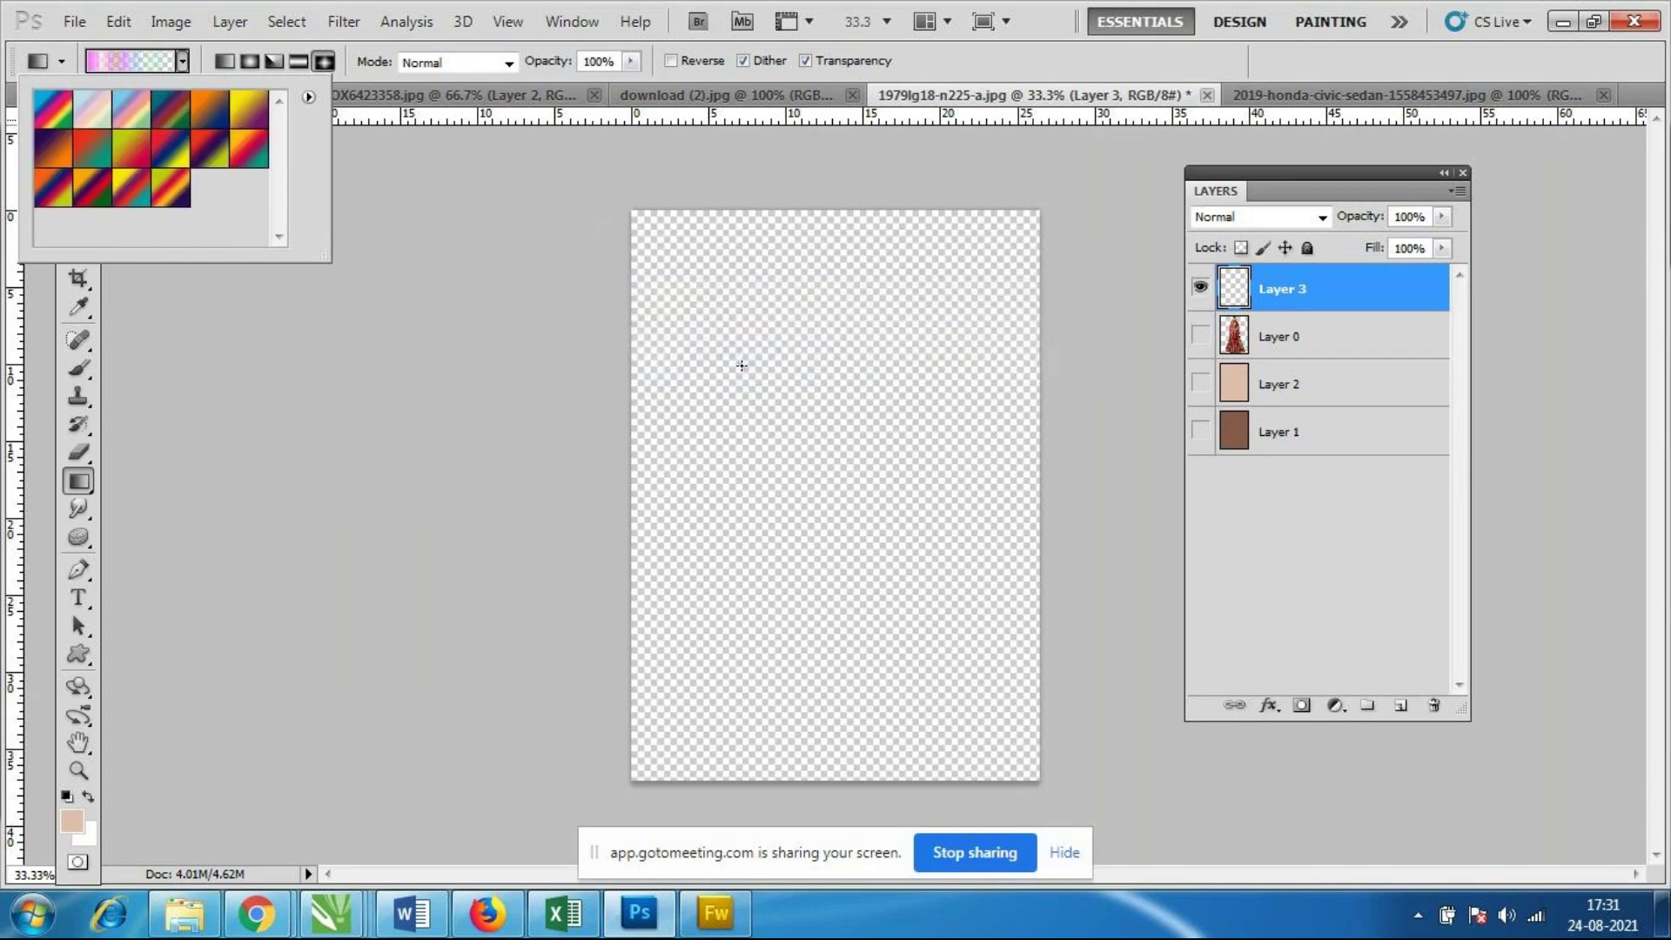
left_click(52, 108)
left_click(52, 148)
left_click(104, 182)
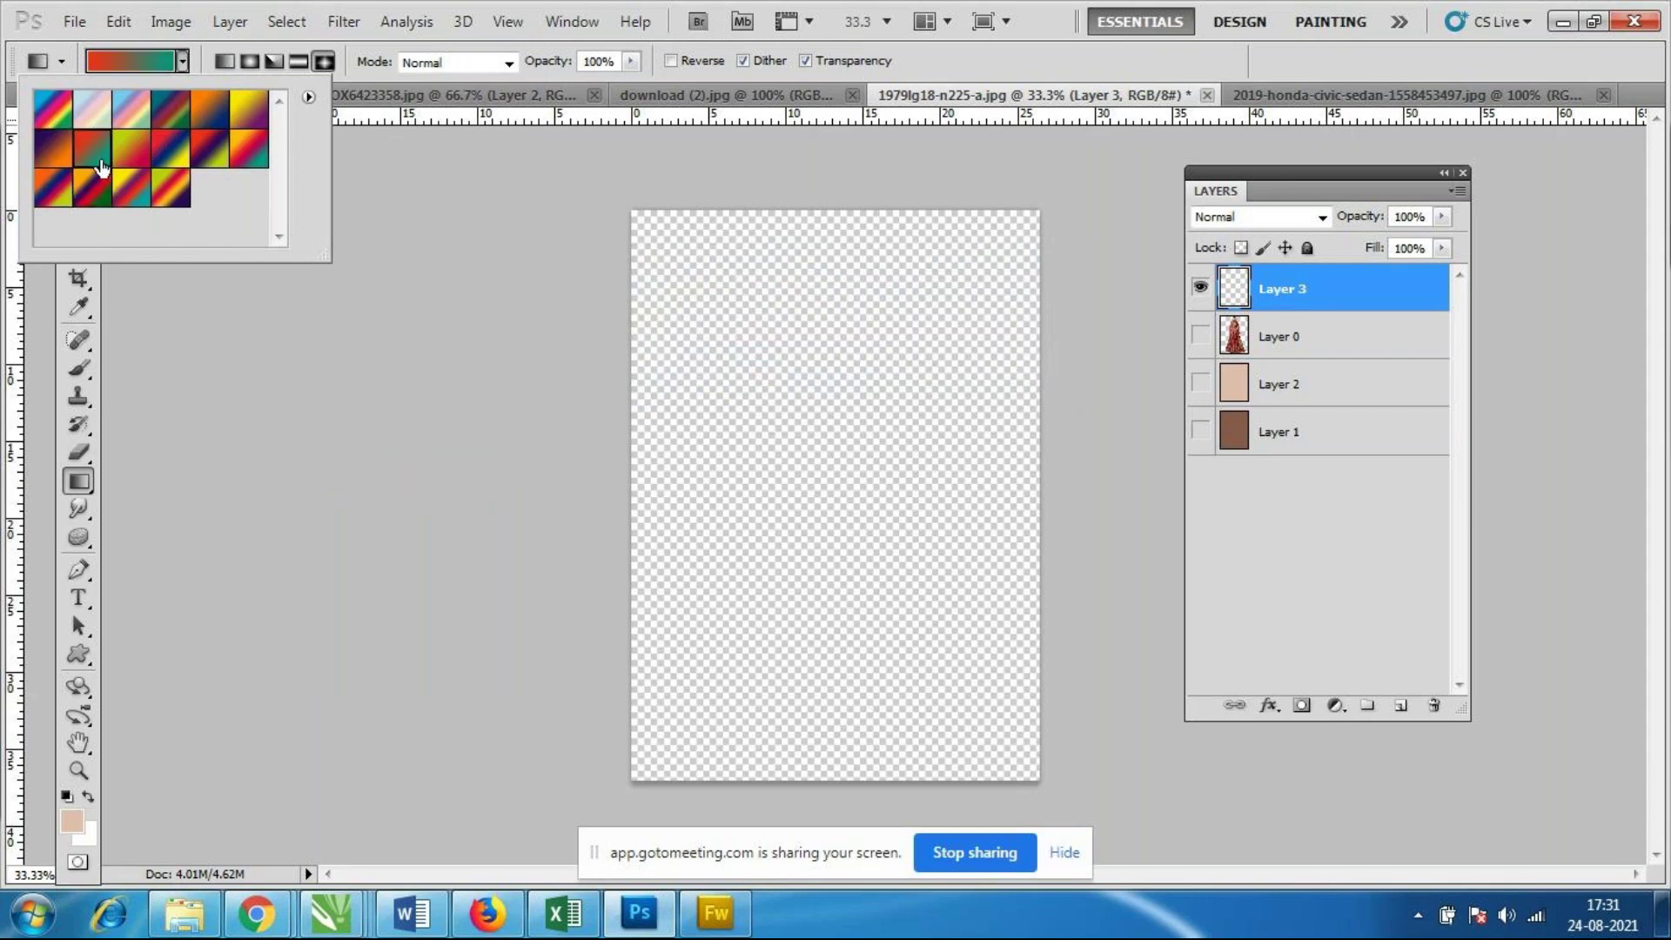
left_click(67, 113)
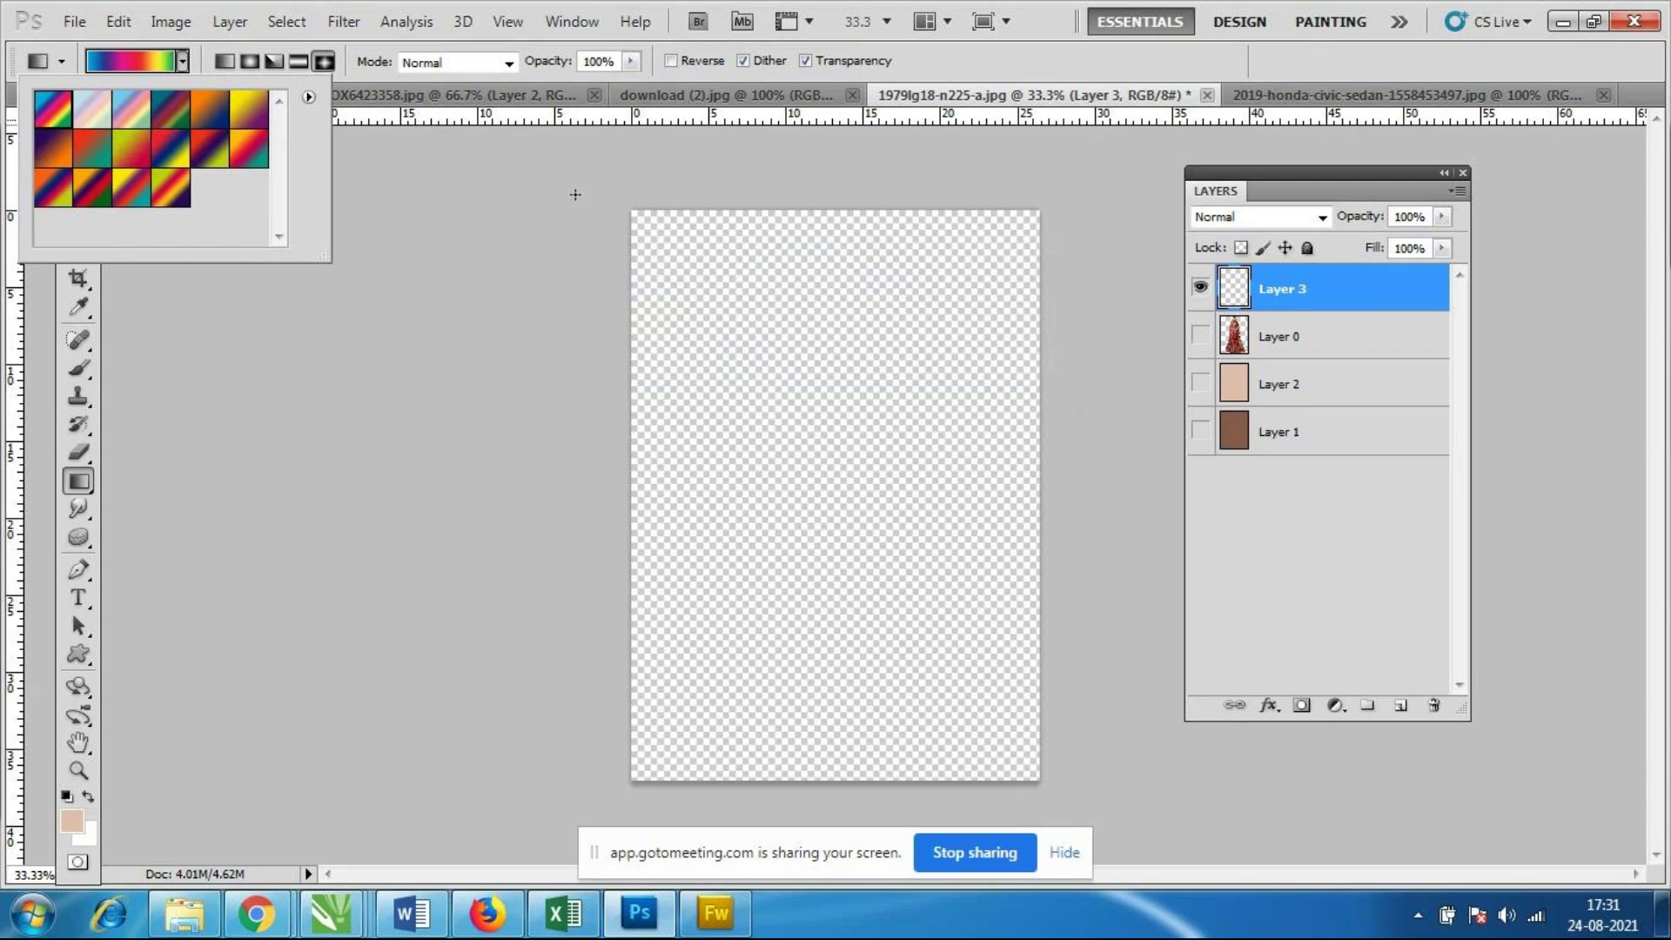
left_click_drag(574, 194, 817, 406)
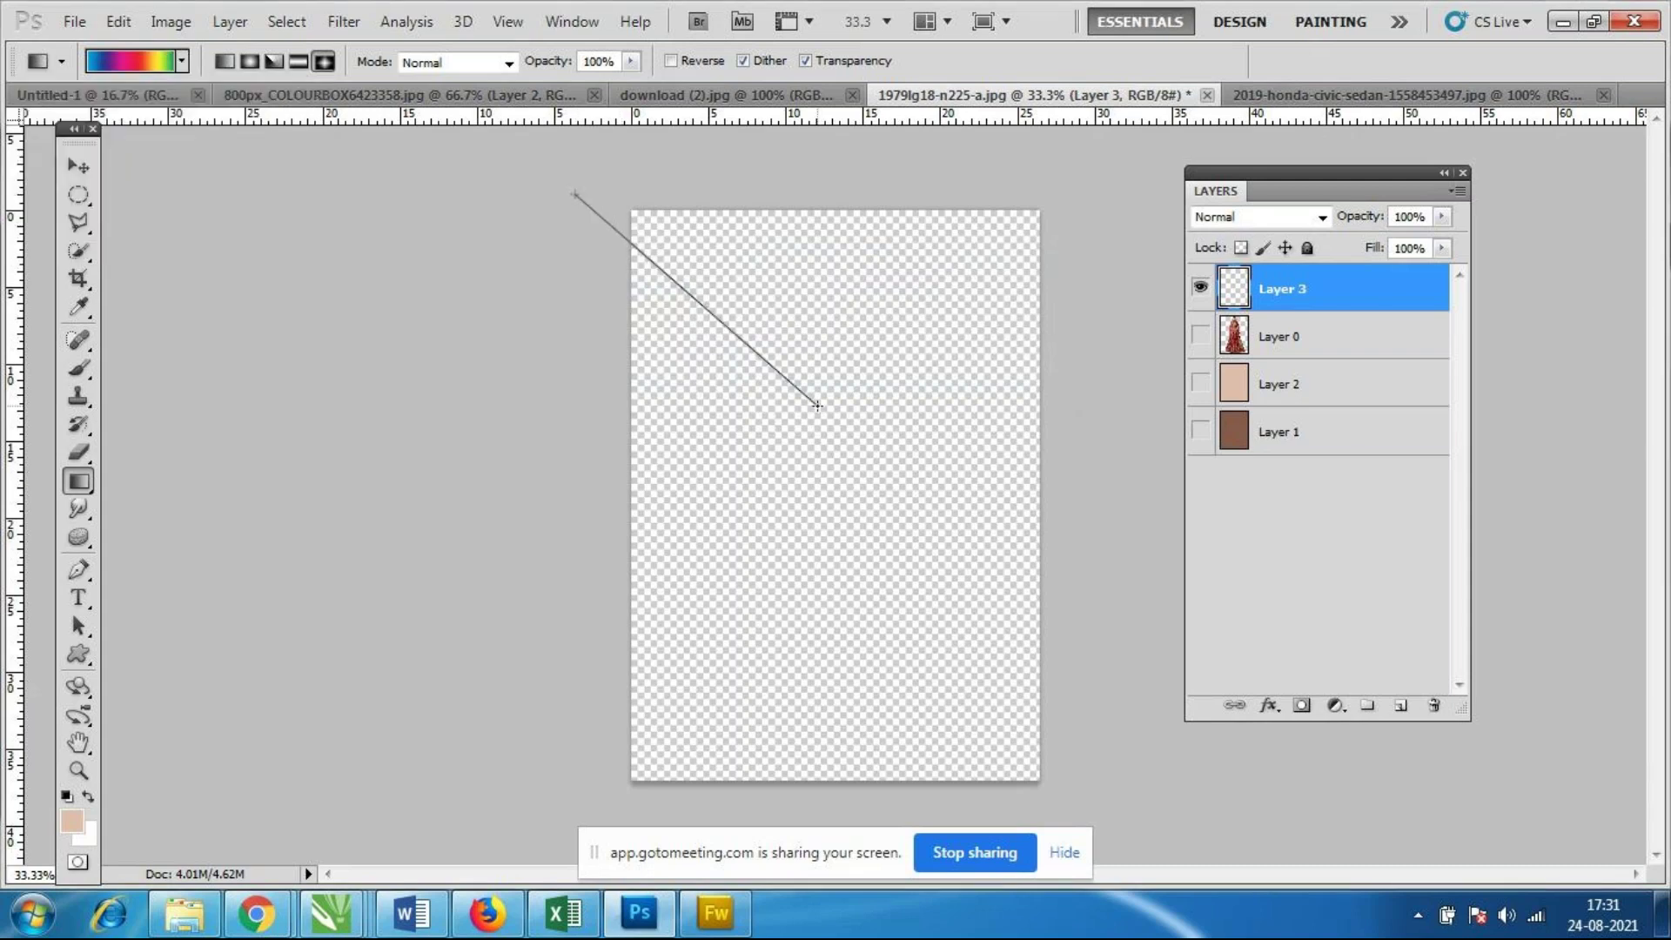
left_click_drag(817, 406, 971, 536)
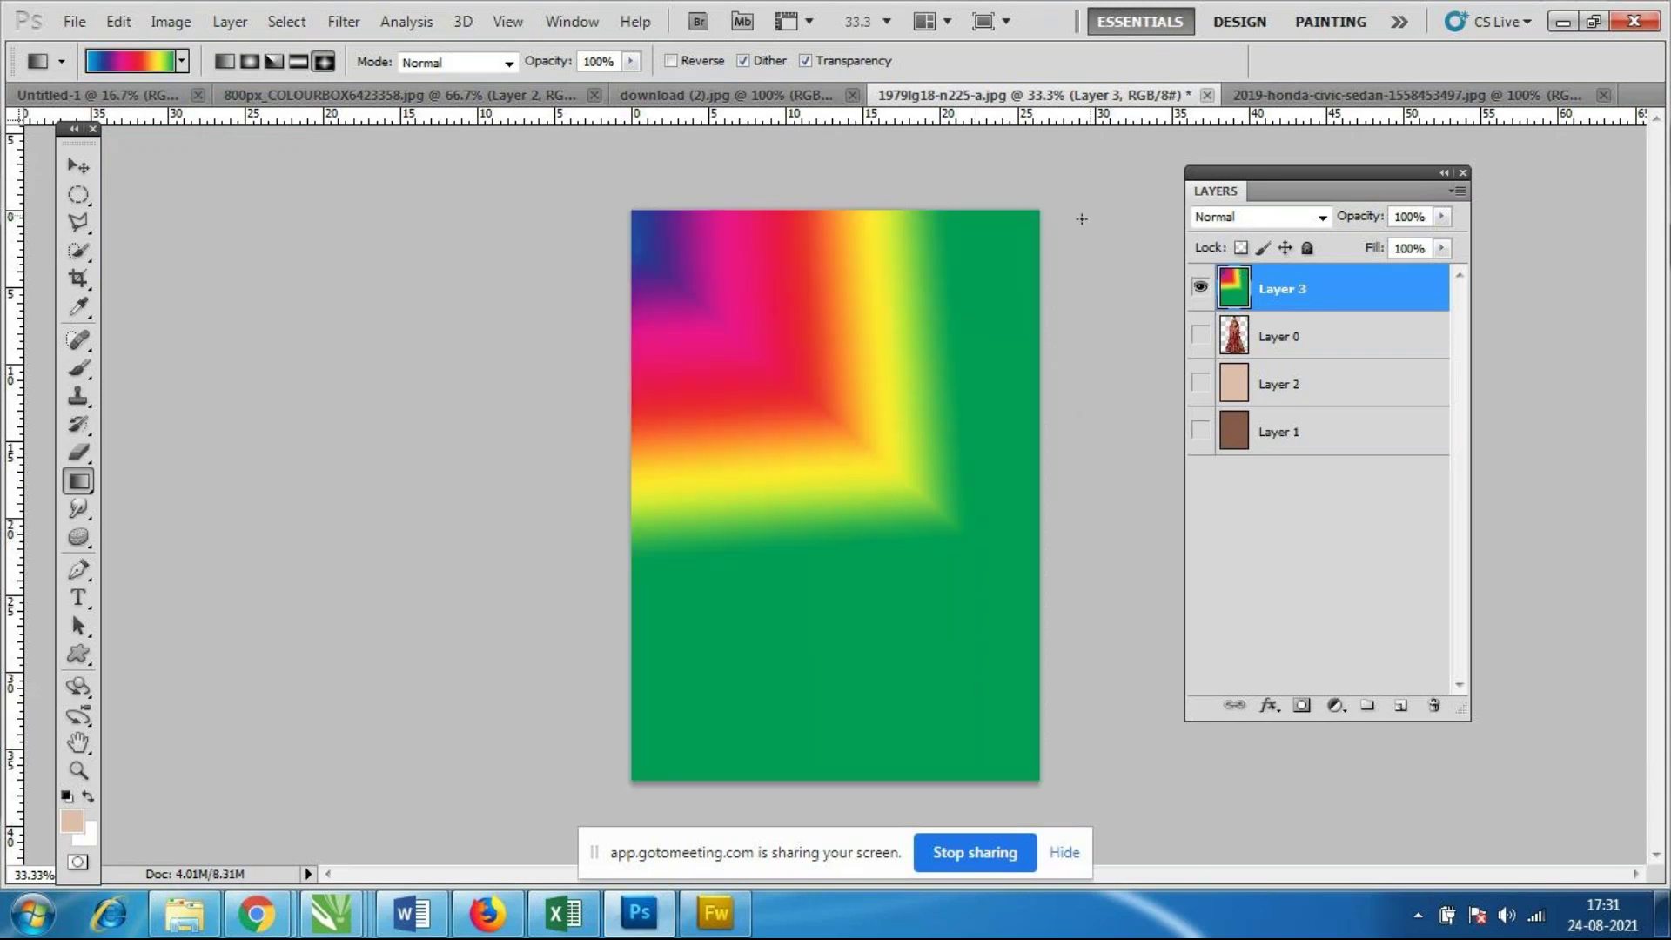
left_click_drag(1101, 182, 850, 485)
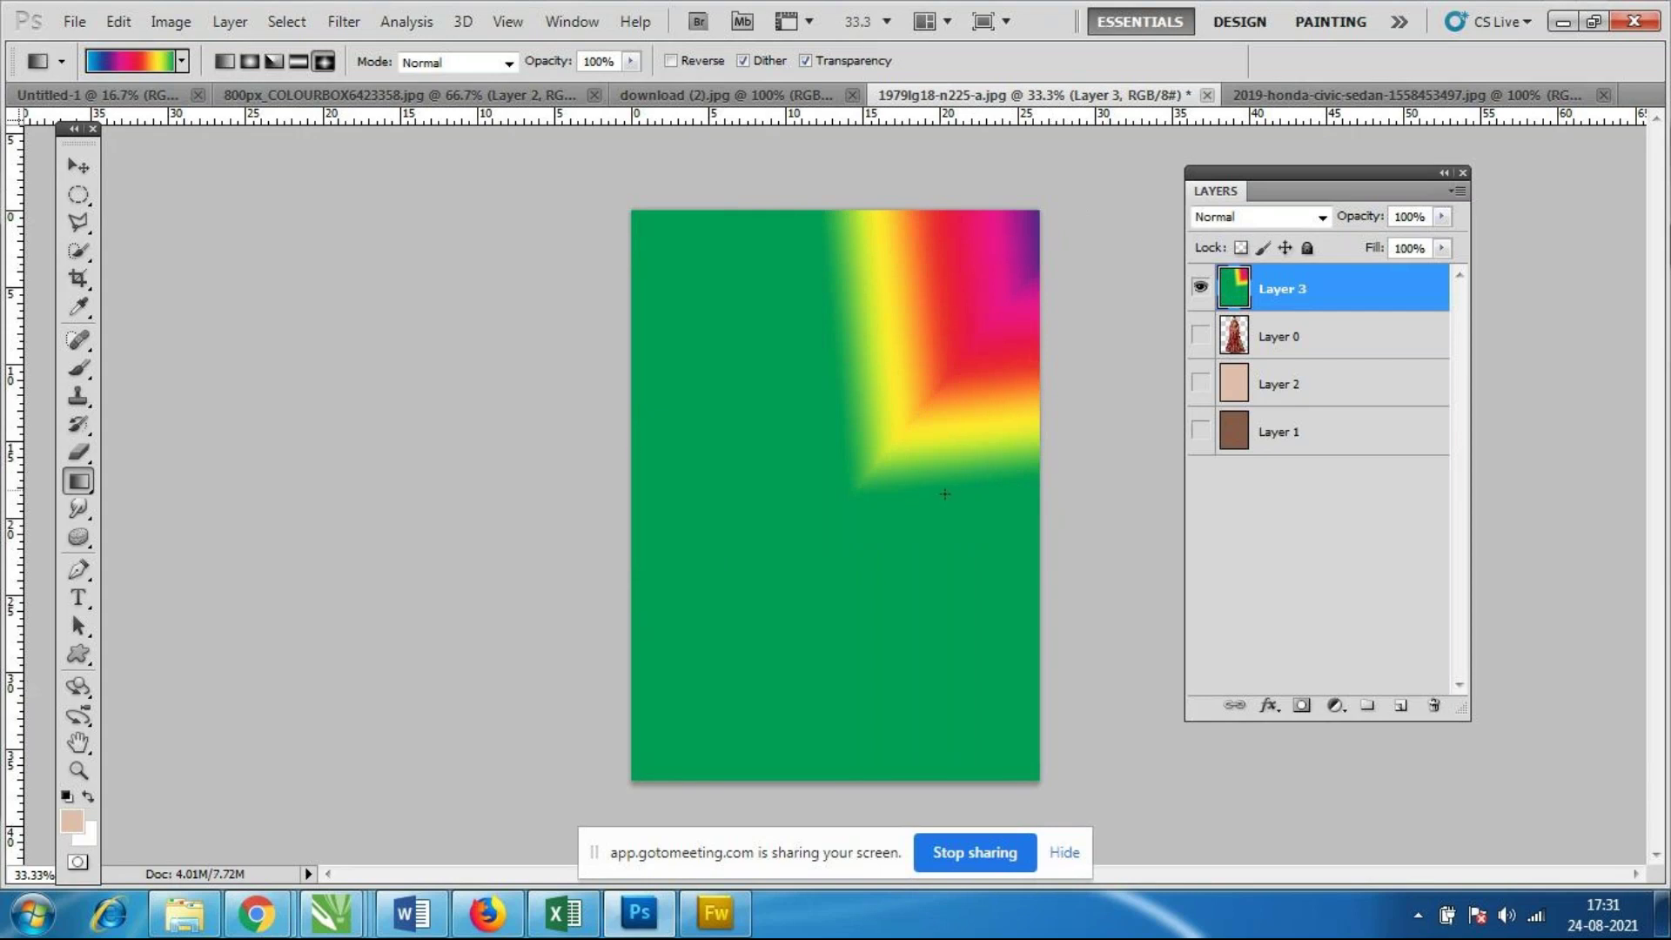
left_click_drag(555, 380, 968, 621)
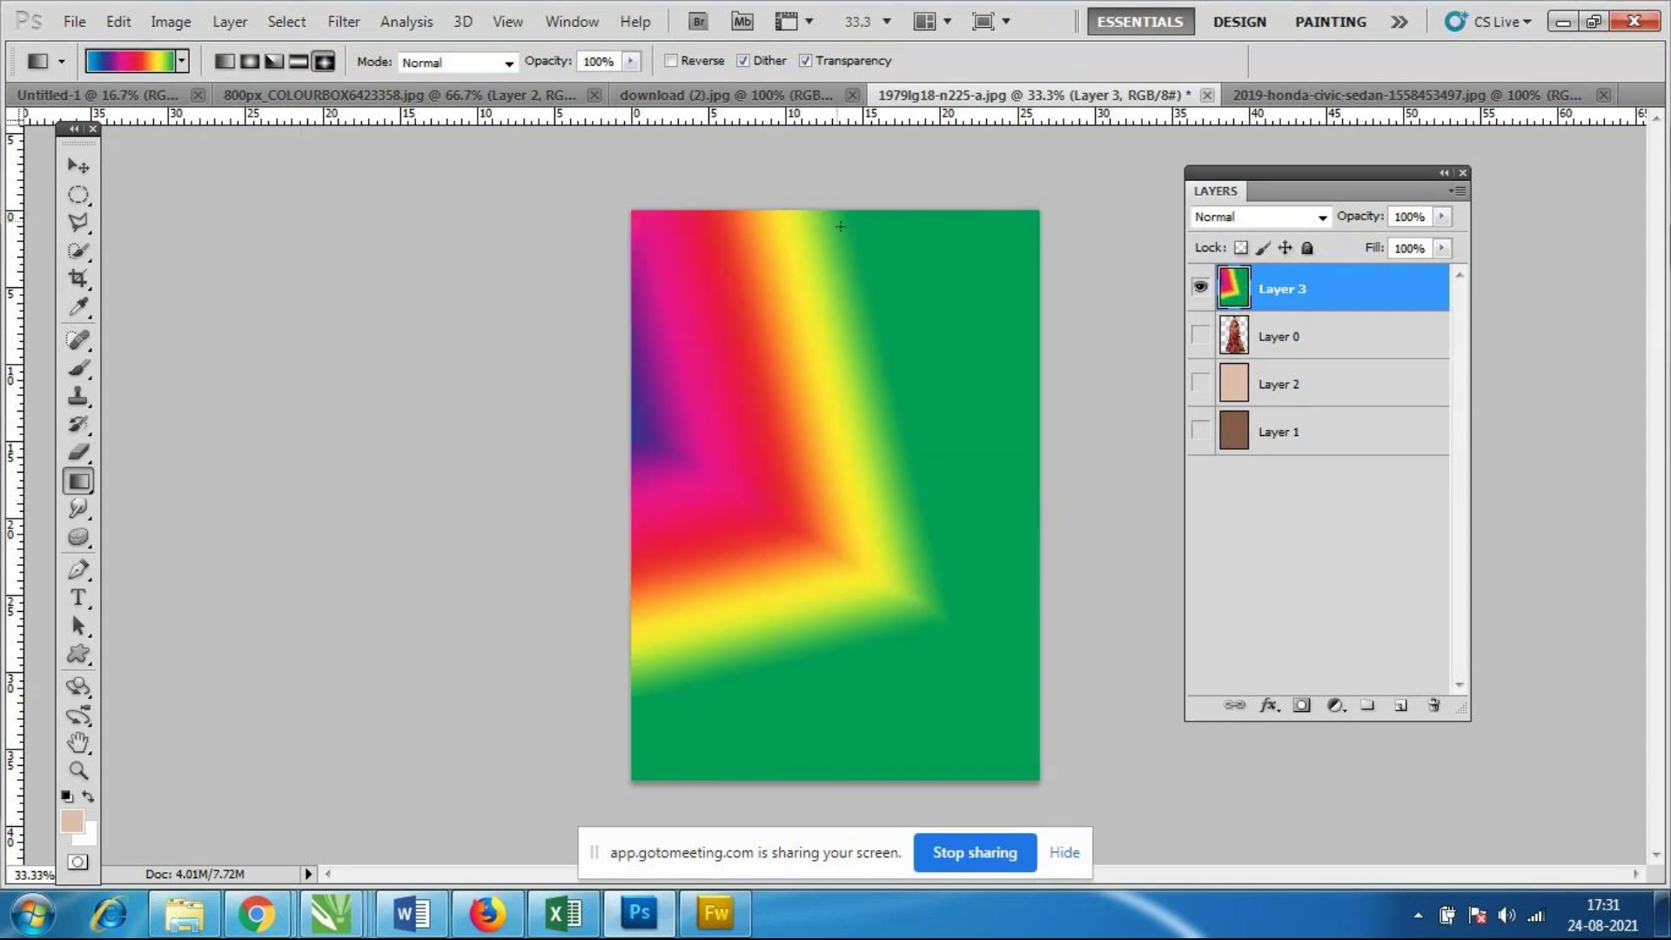
left_click_drag(828, 228, 857, 583)
left_click_drag(589, 478, 966, 628)
left_click_drag(1095, 502, 859, 597)
left_click_drag(787, 329, 933, 734)
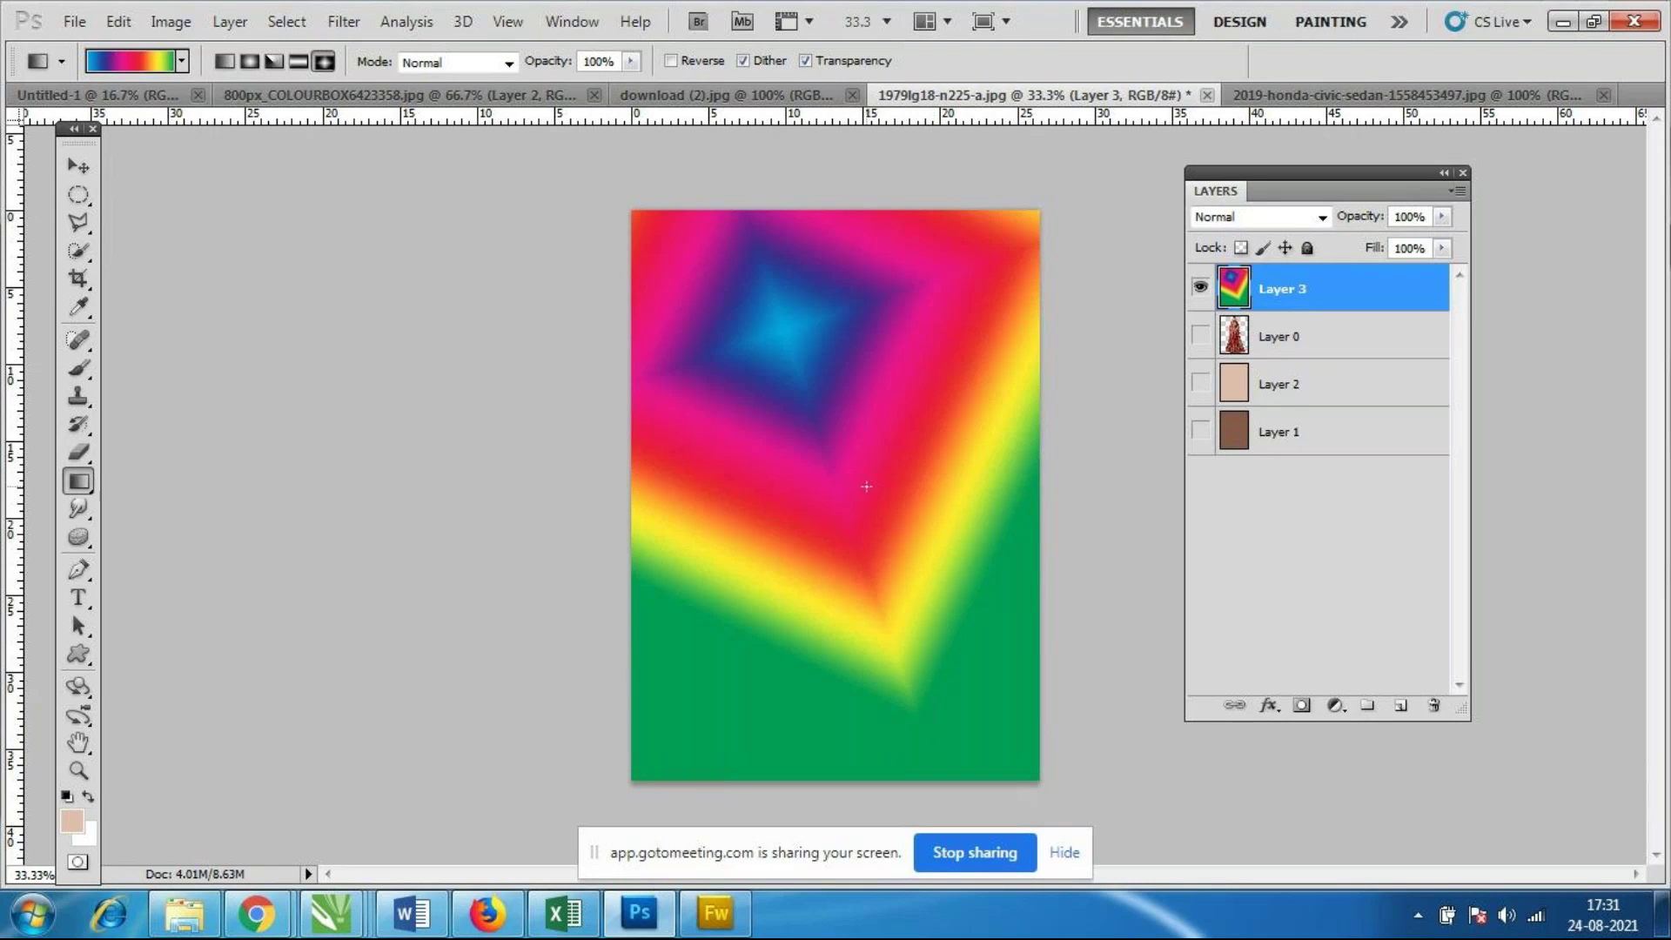
key("z")
key("ctrl+z")
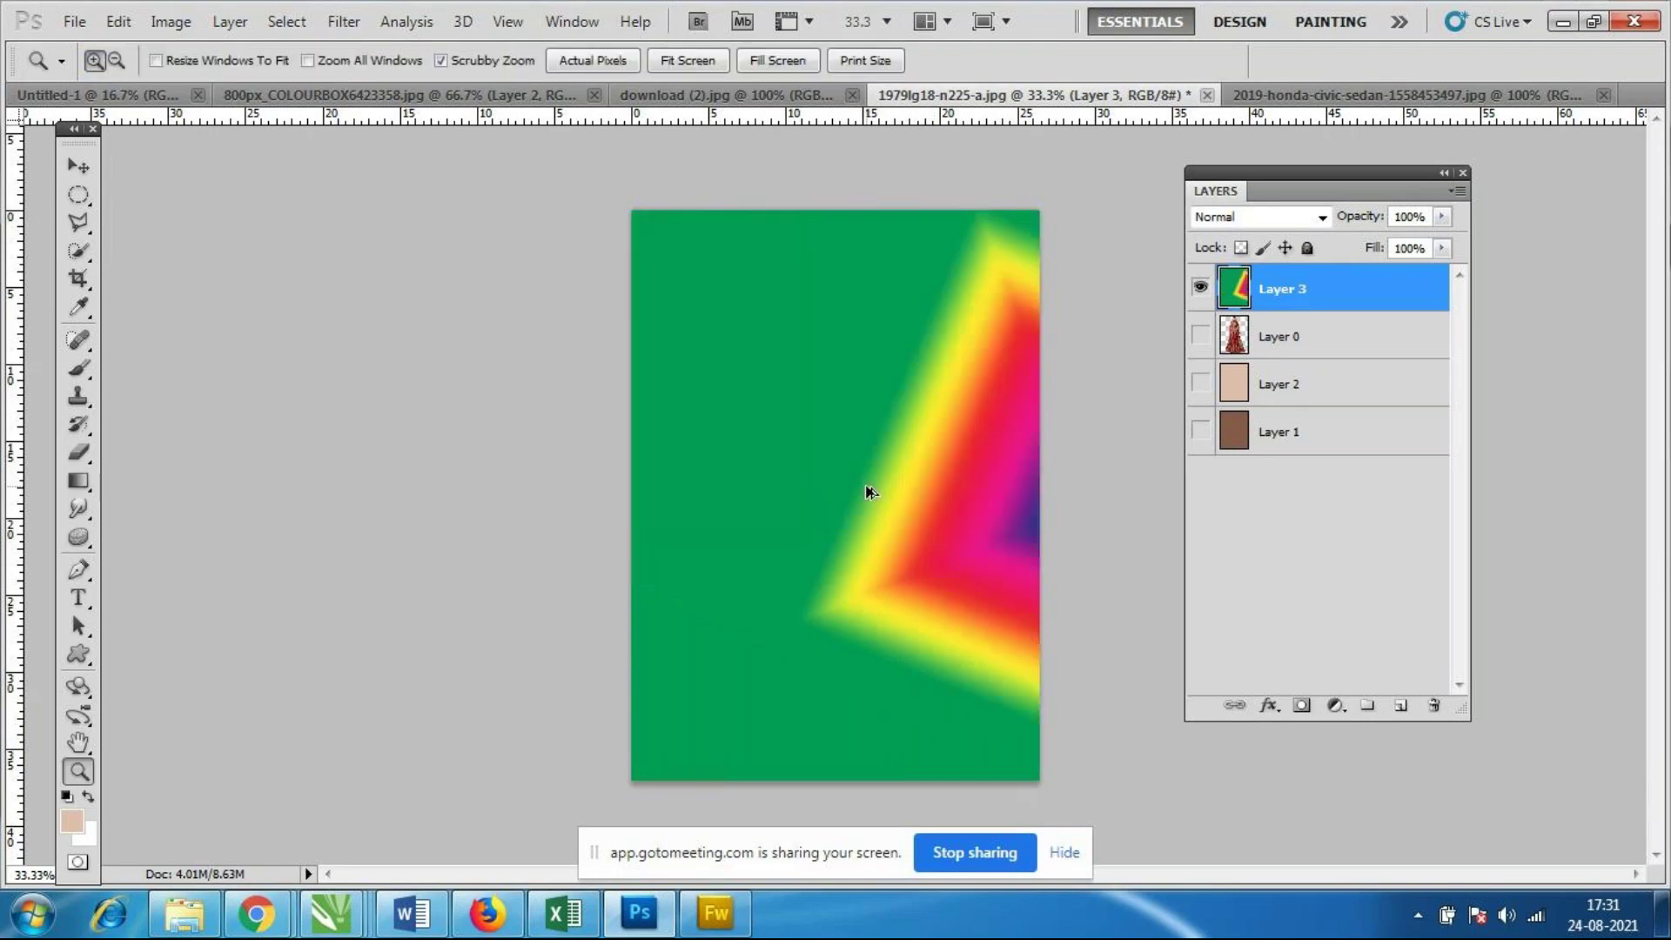
key("ctrl+alt+z")
key("ctrl+alt+z")
key("ctrl+alt+z")
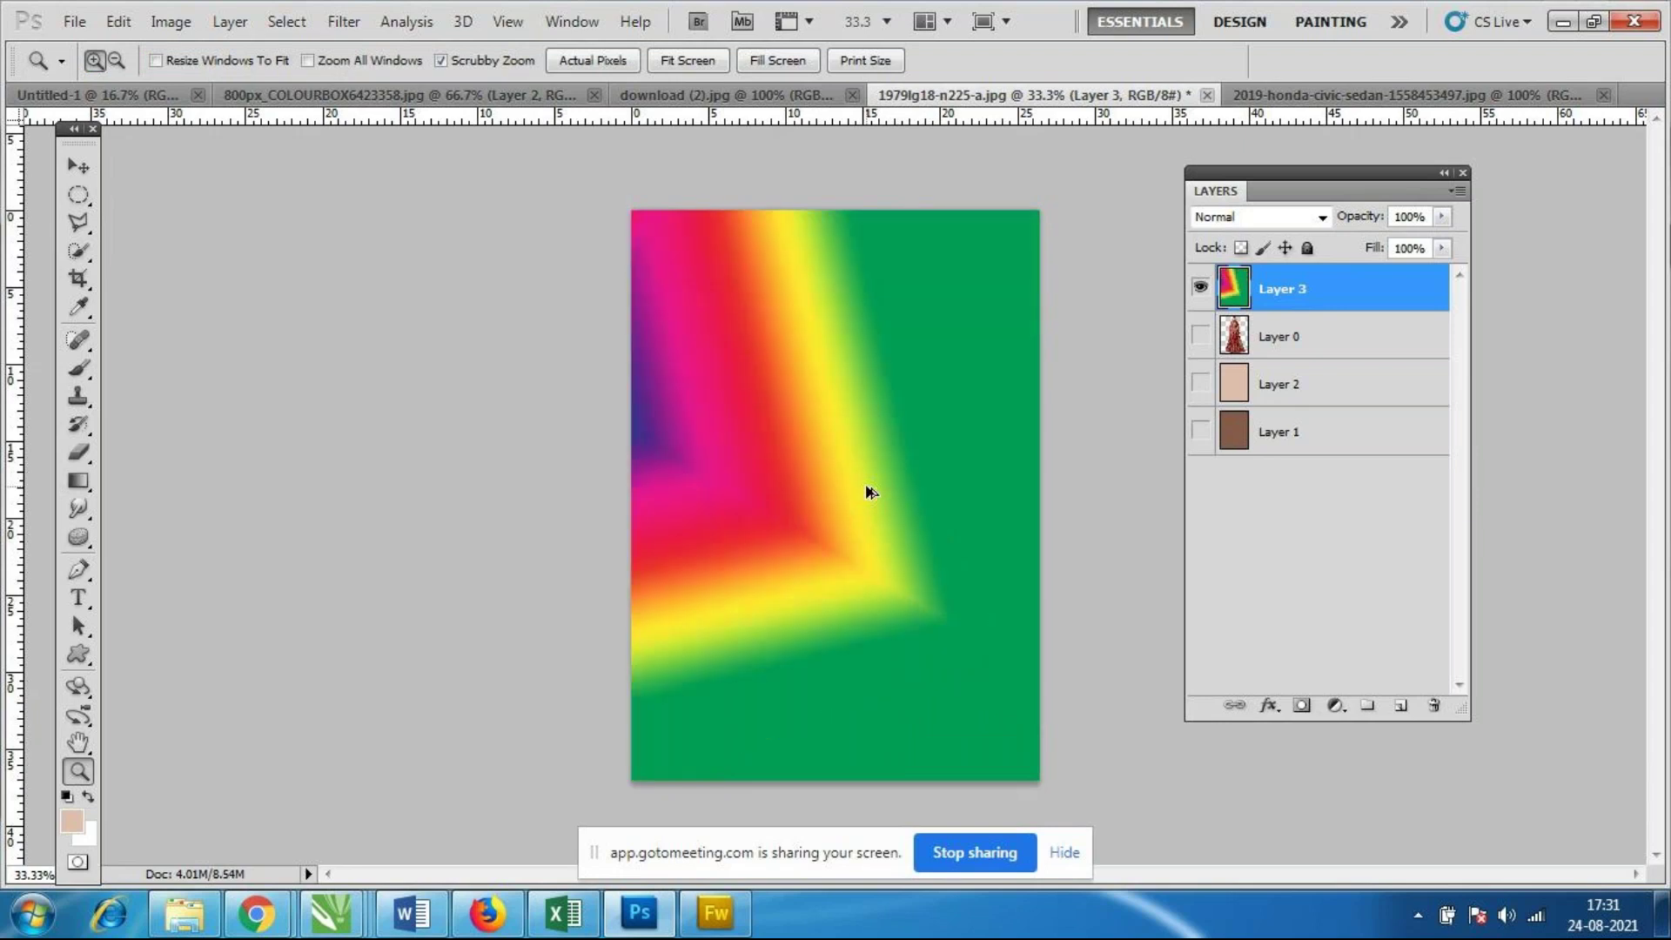
key("ctrl+alt+z")
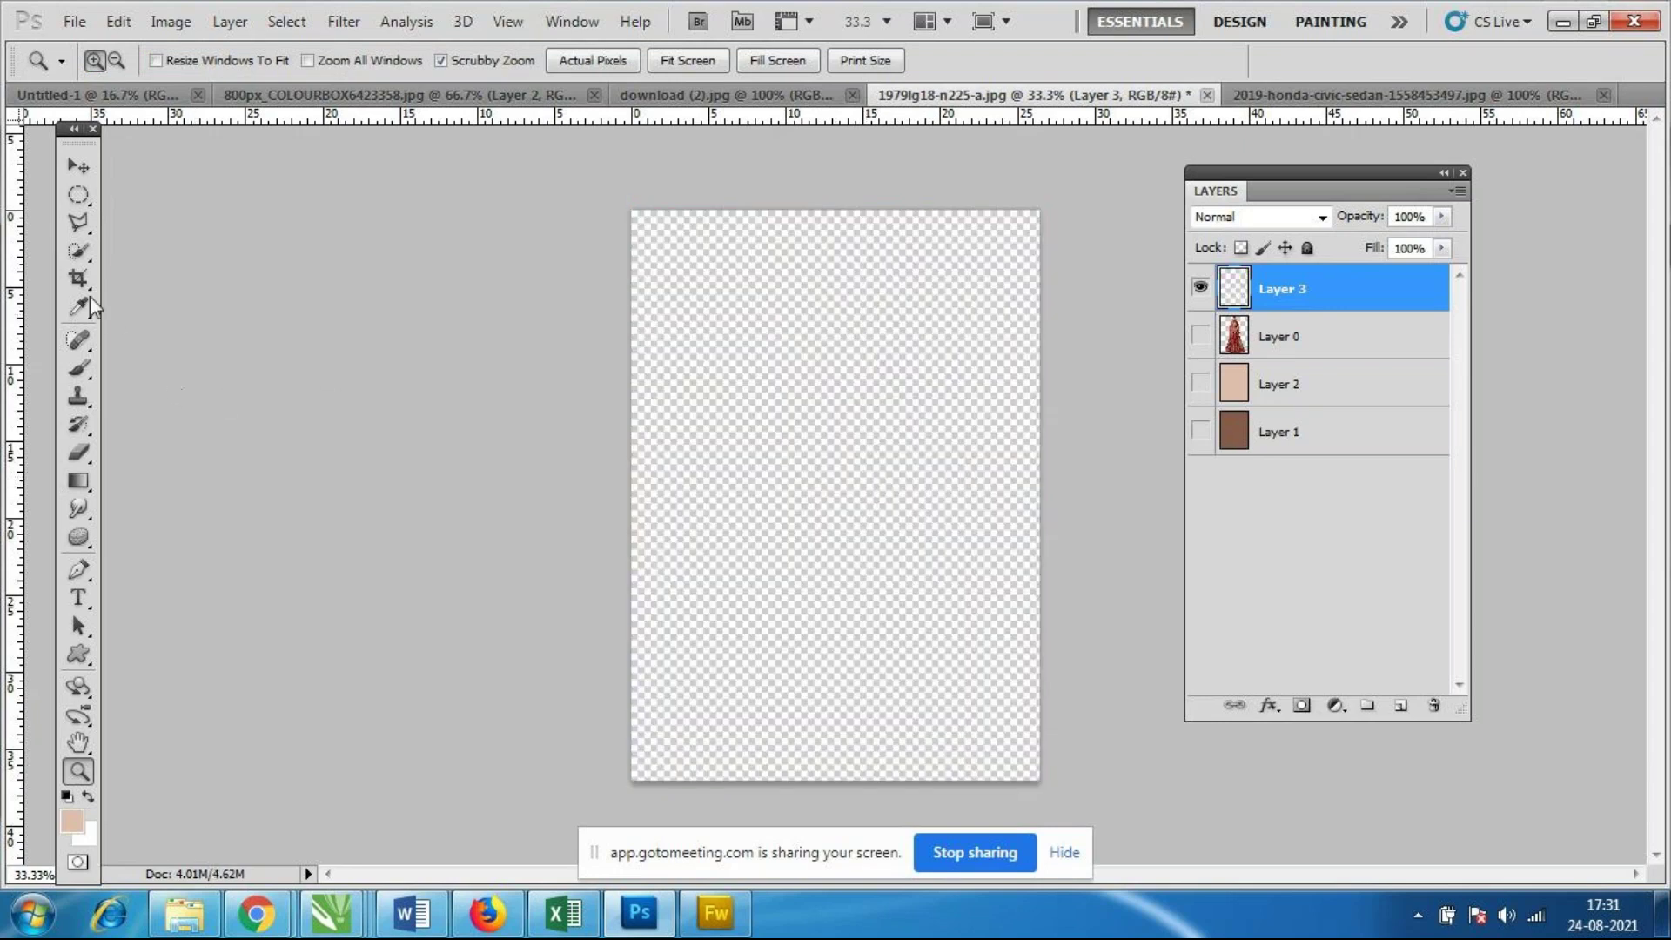
Reselect the Gradient Tool, confirm the rainbow preset, and set the linear gradient type.
left_click(79, 483)
right_click(78, 483)
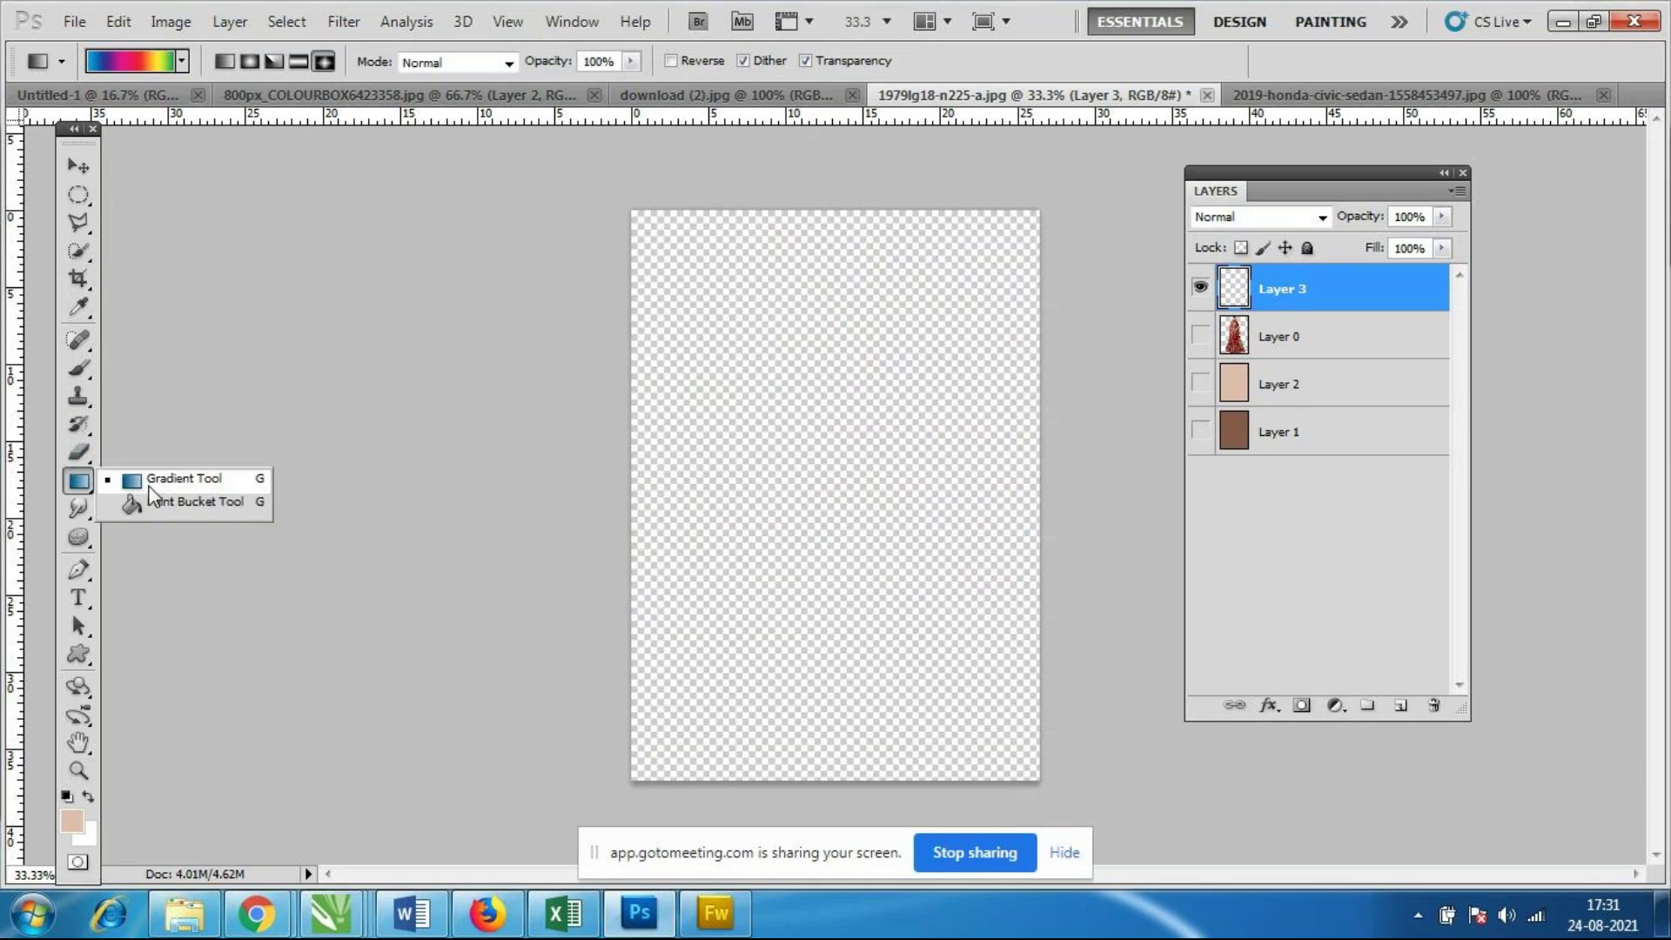
left_click(184, 480)
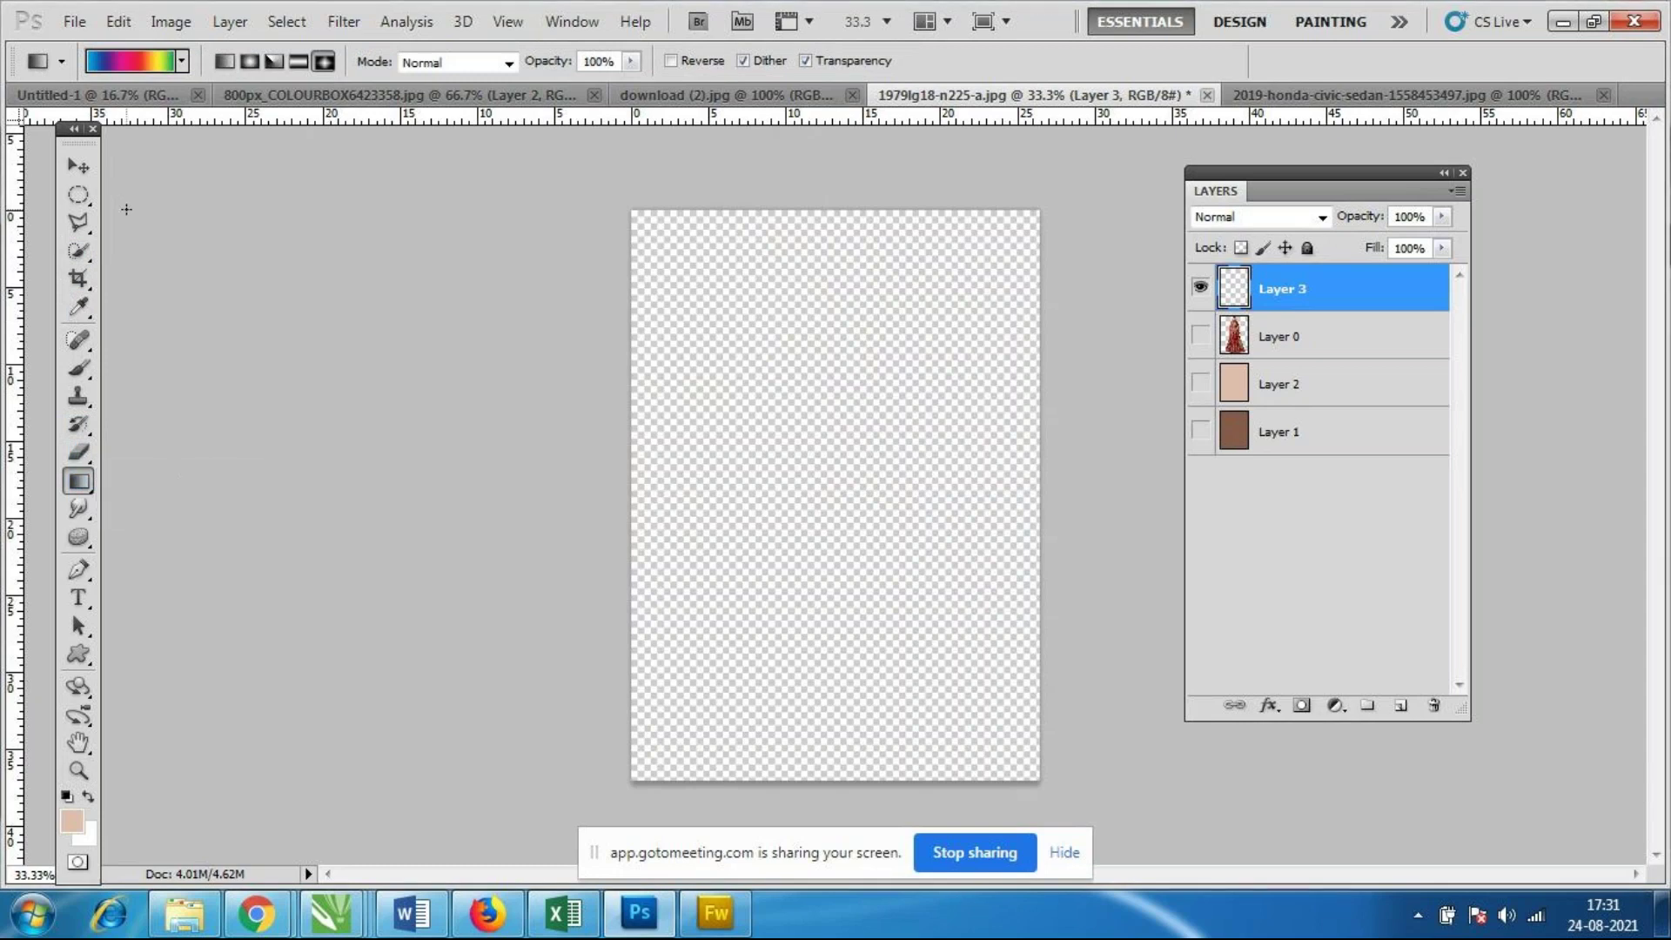
left_click(185, 59)
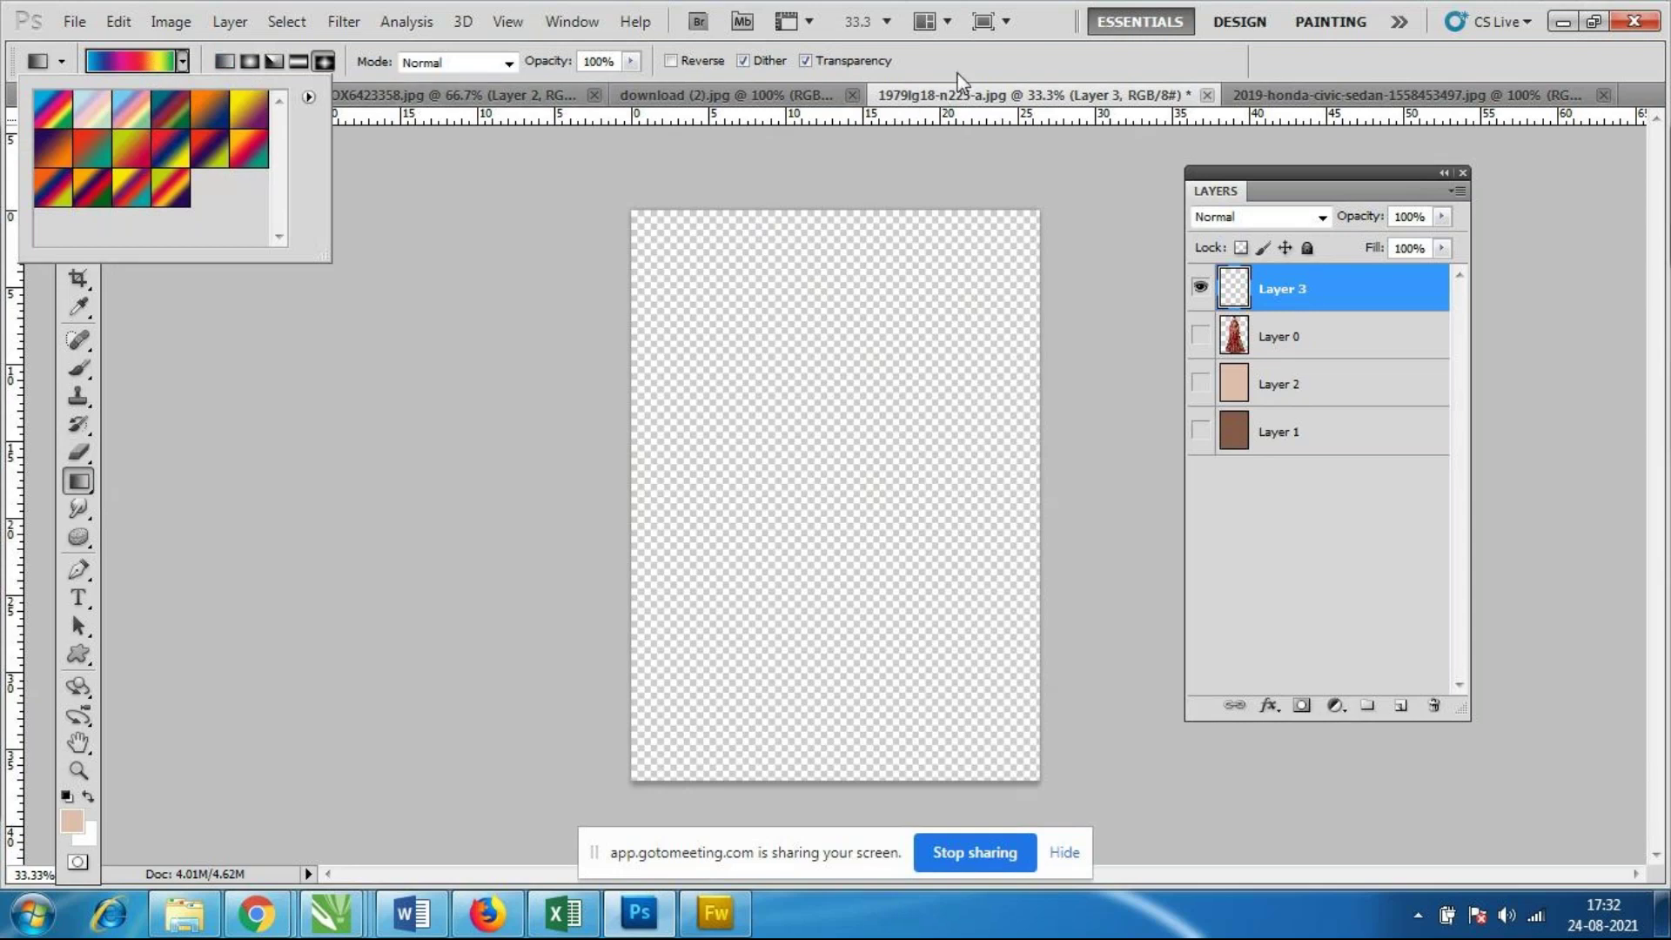
left_click(966, 45)
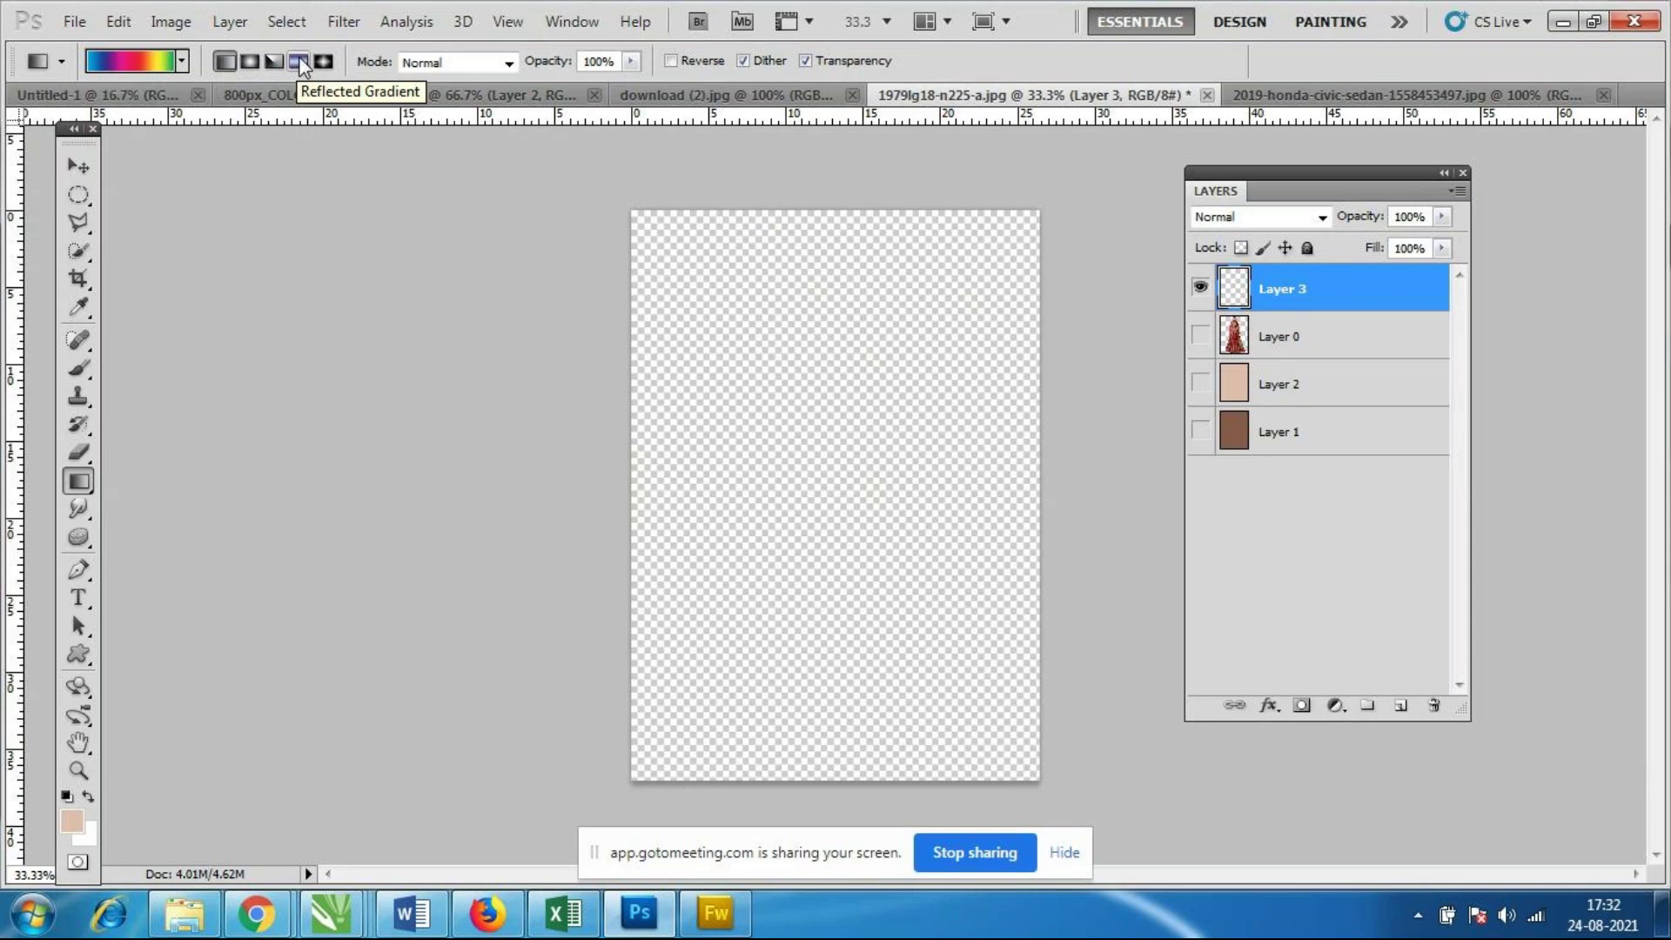
left_click(298, 61)
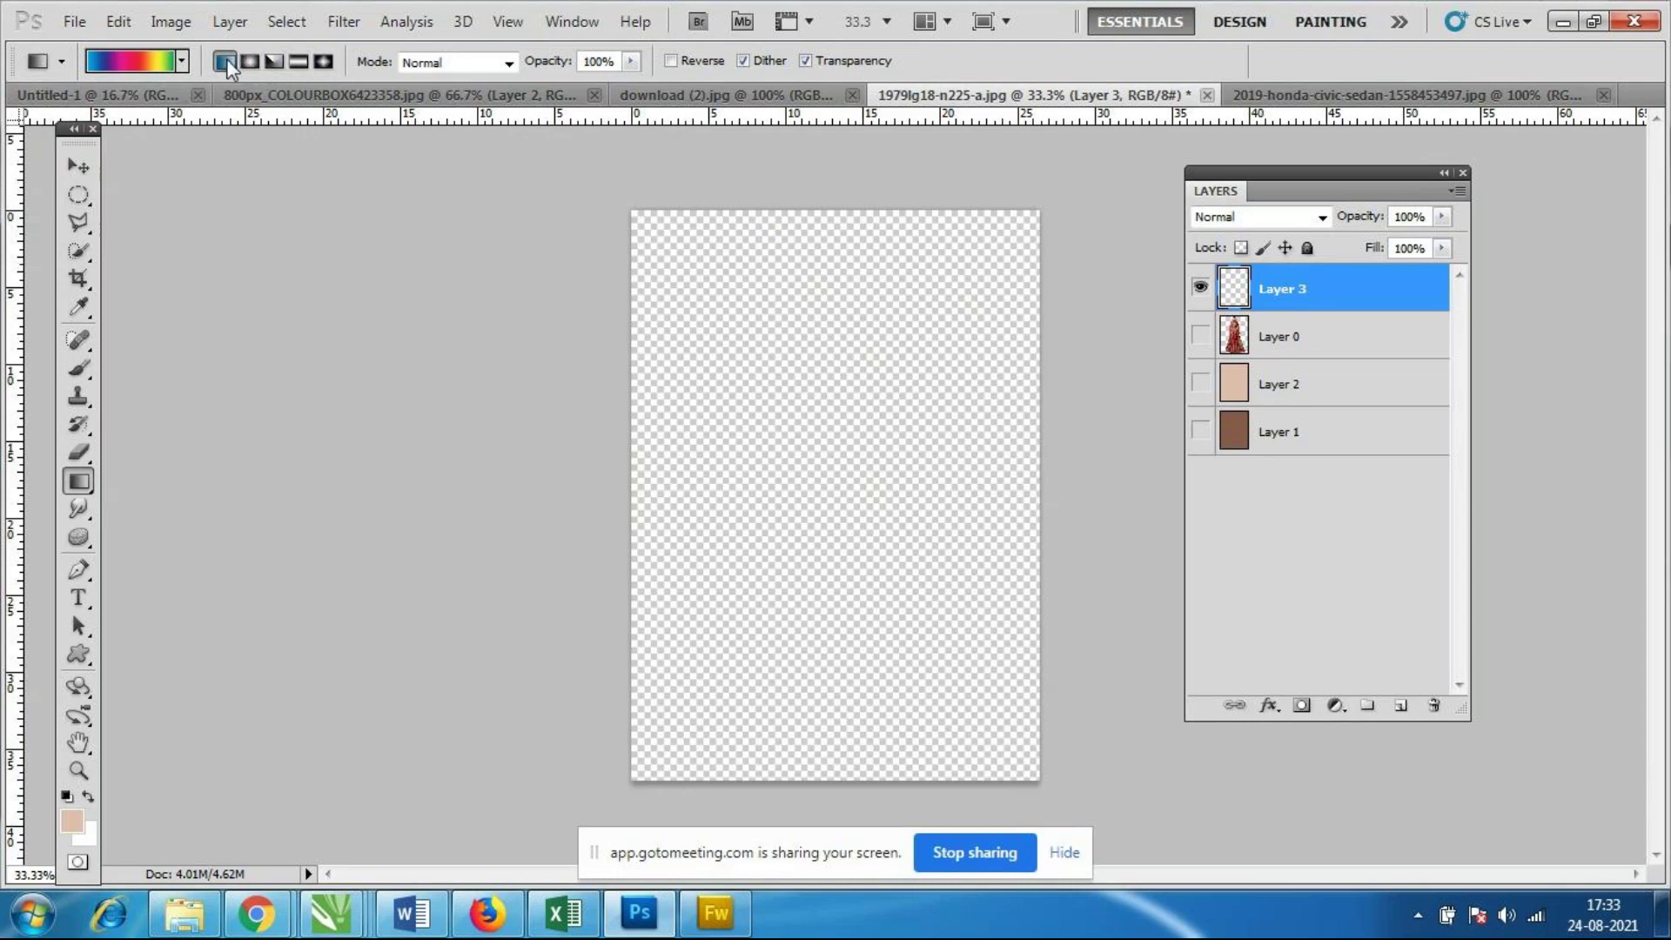
Draw a vertical rainbow gradient on Layer 3, green top to blue bottom, then move it below Layer 0.
mouse_move(579, 270)
left_mouse_down()
mouse_move(962, 502)
mouse_move(1113, 560)
left_mouse_up()
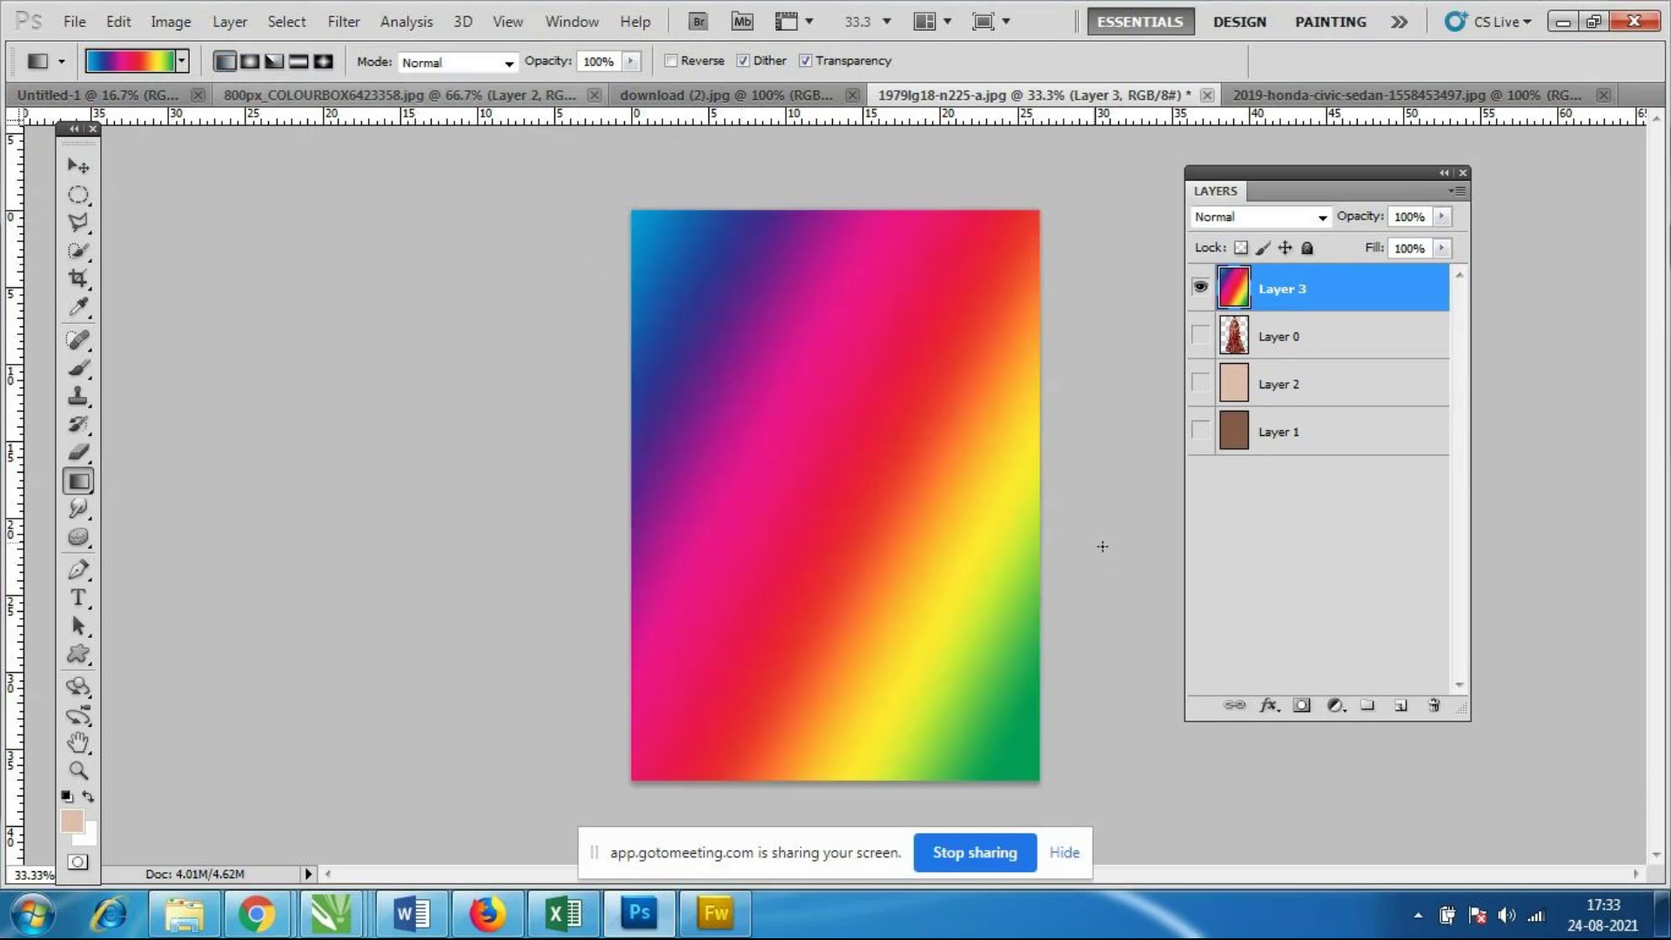
left_click_drag(740, 511, 1022, 509)
left_click_drag(787, 447, 858, 469)
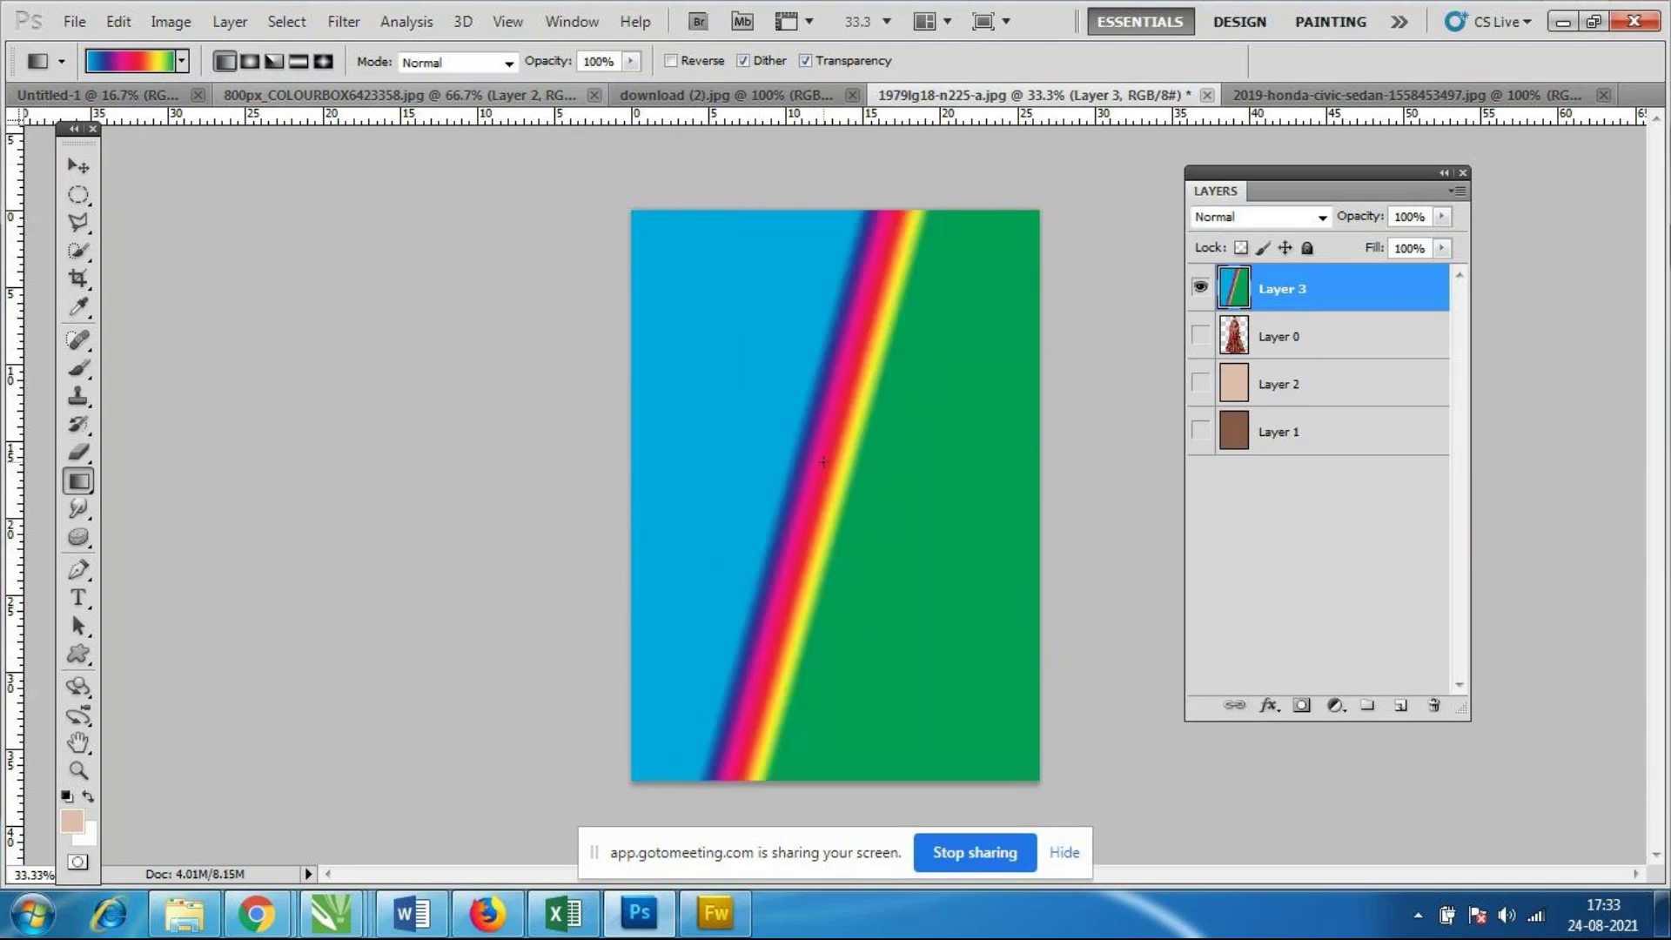
left_click_drag(793, 162, 801, 459)
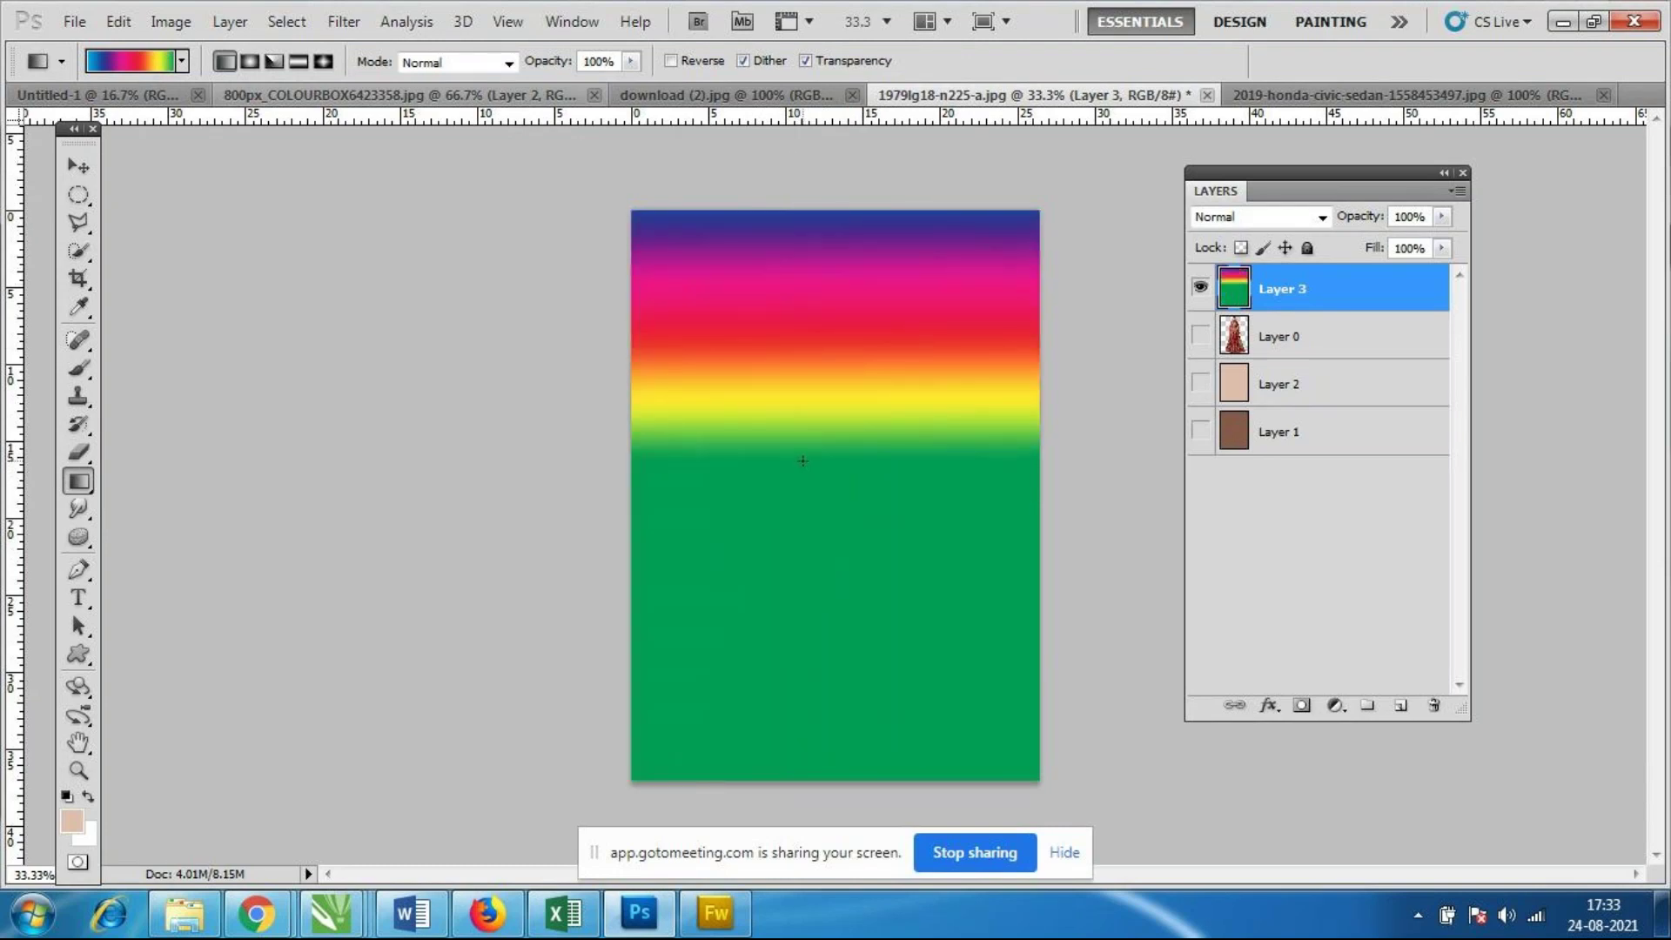
left_click_drag(826, 822, 832, 363)
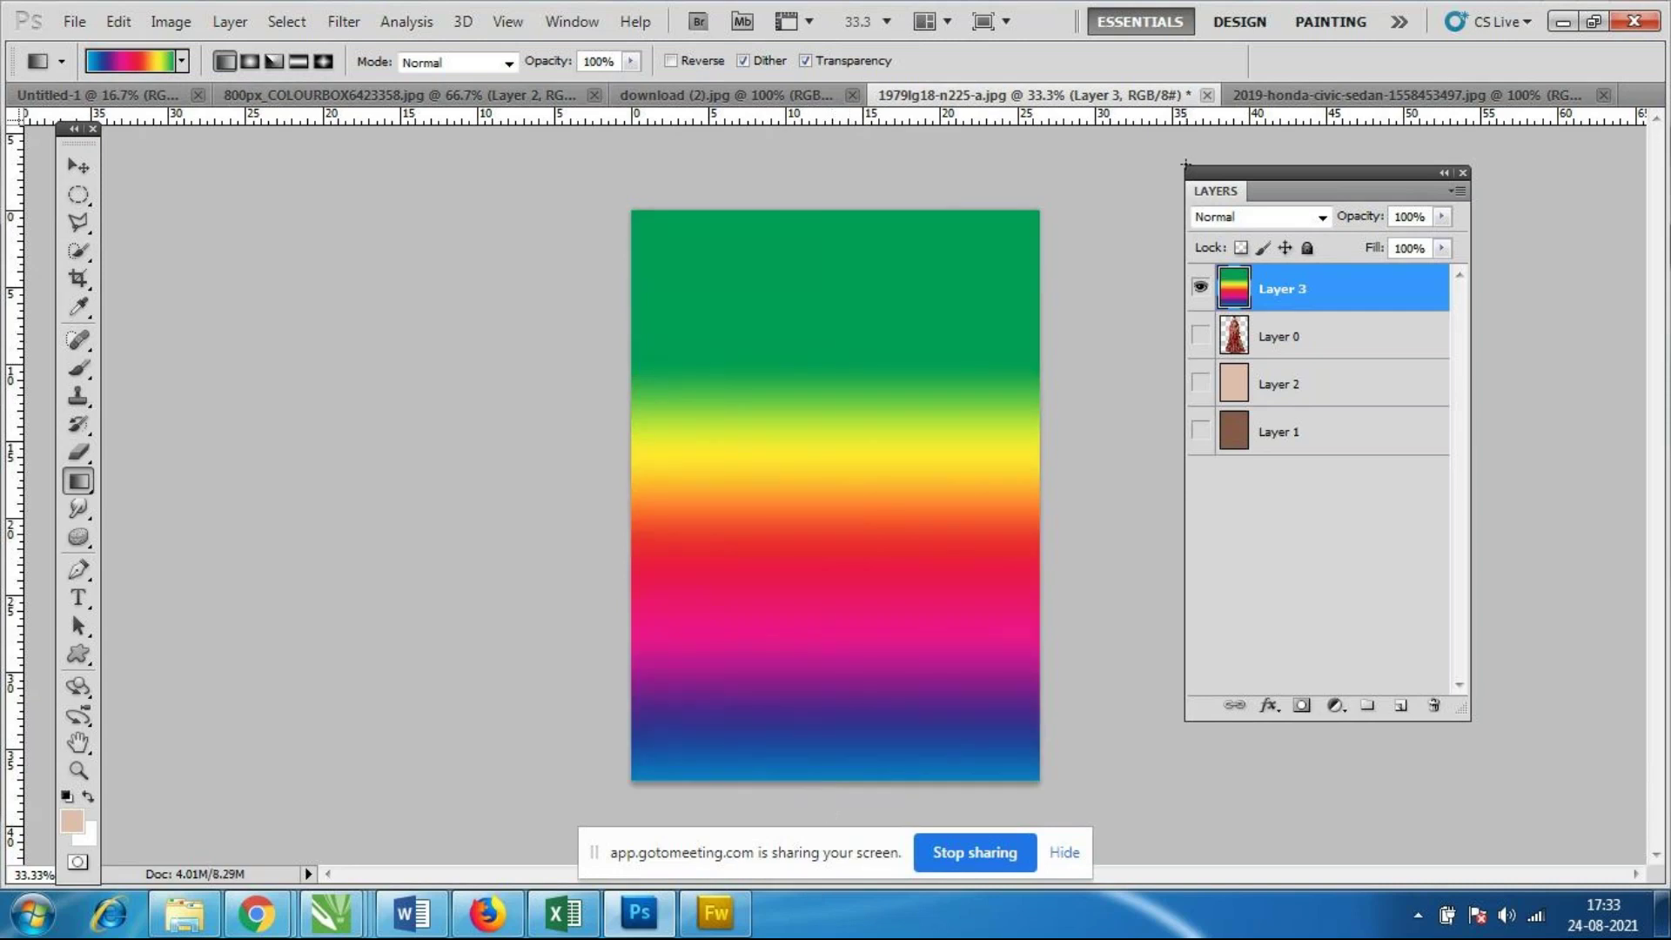
left_click_drag(1331, 289, 1327, 359)
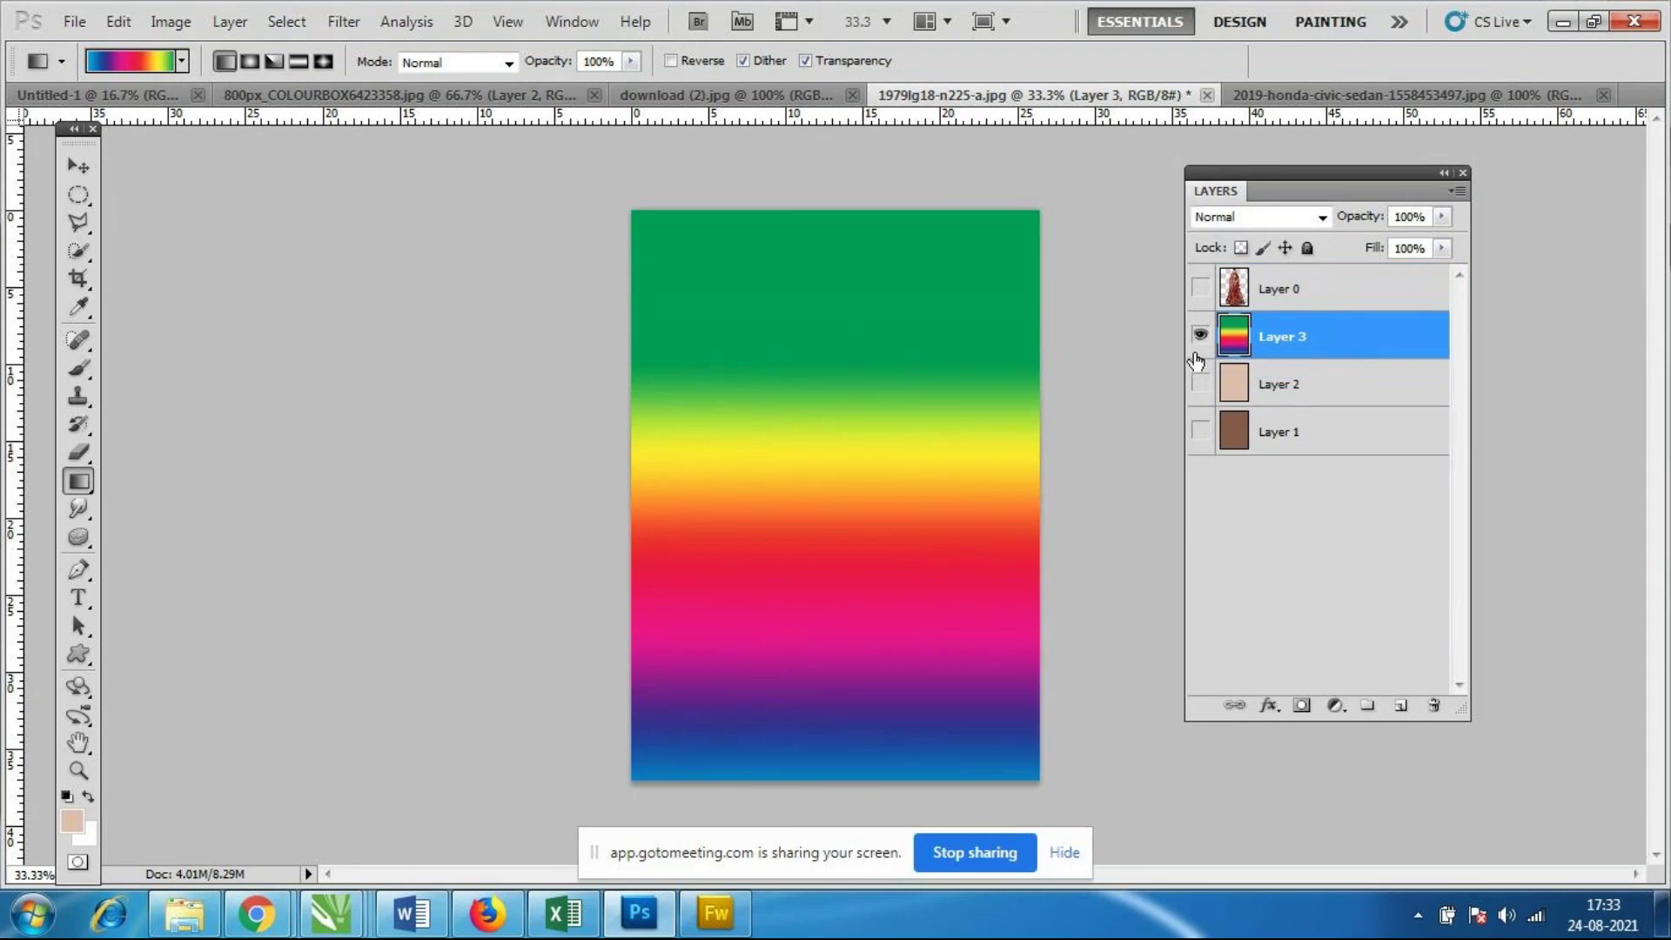
Hide the bride's Layer 0 and add empty Layer 4 above the rainbow Layer 3.
left_click(1201, 288)
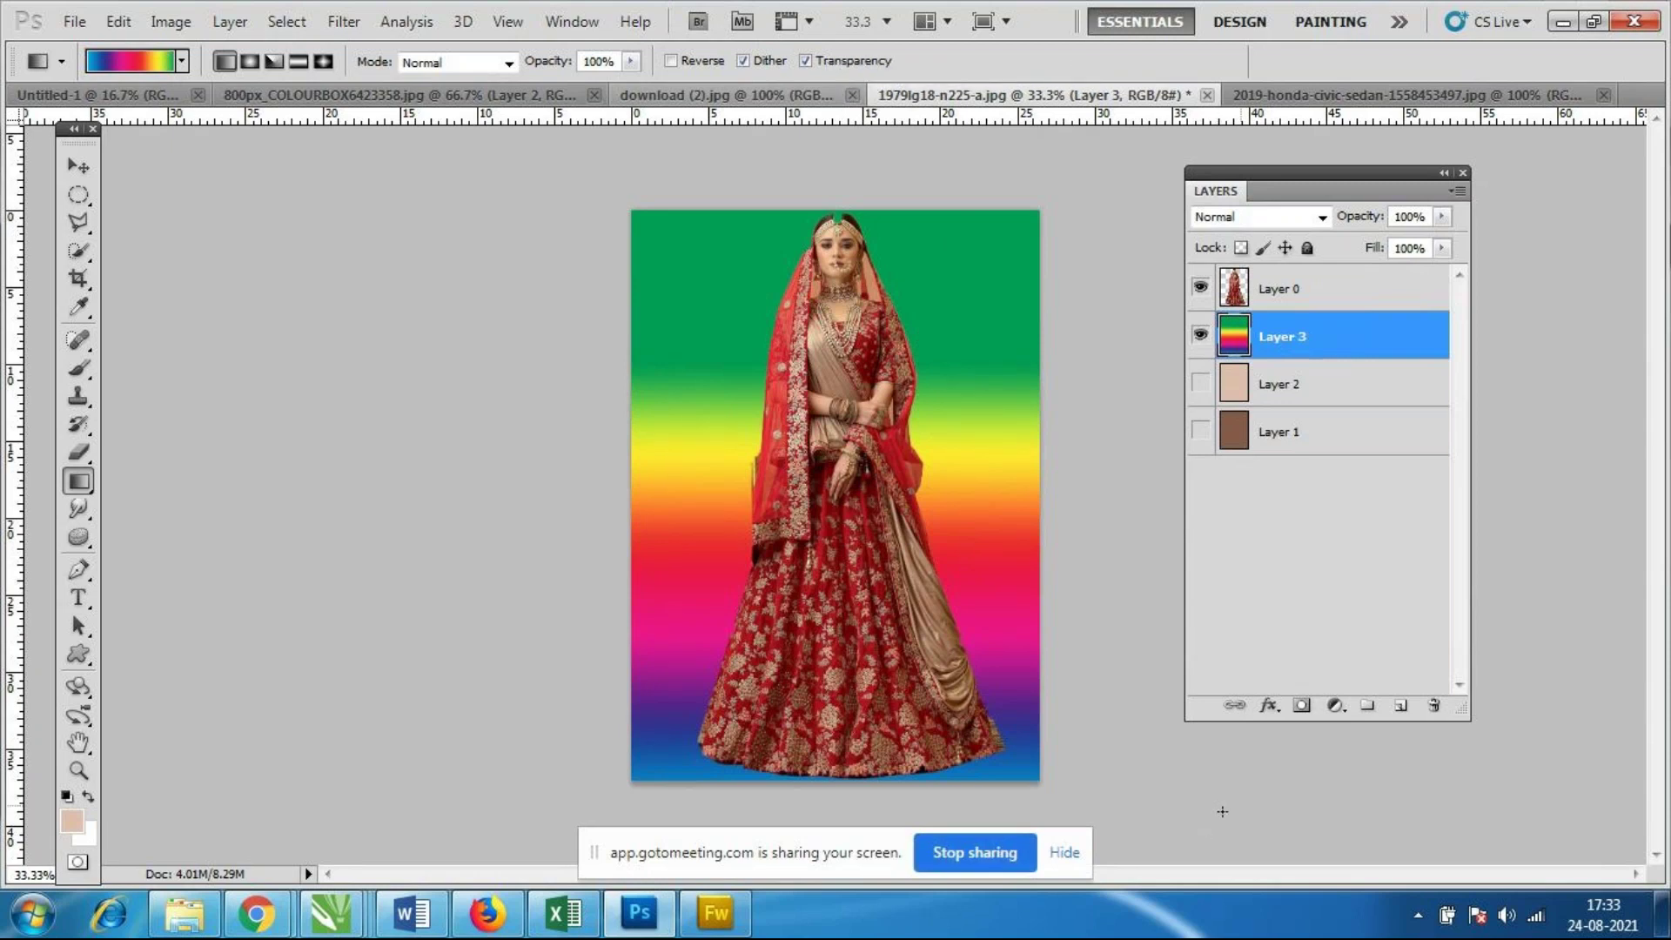
left_click(1208, 290)
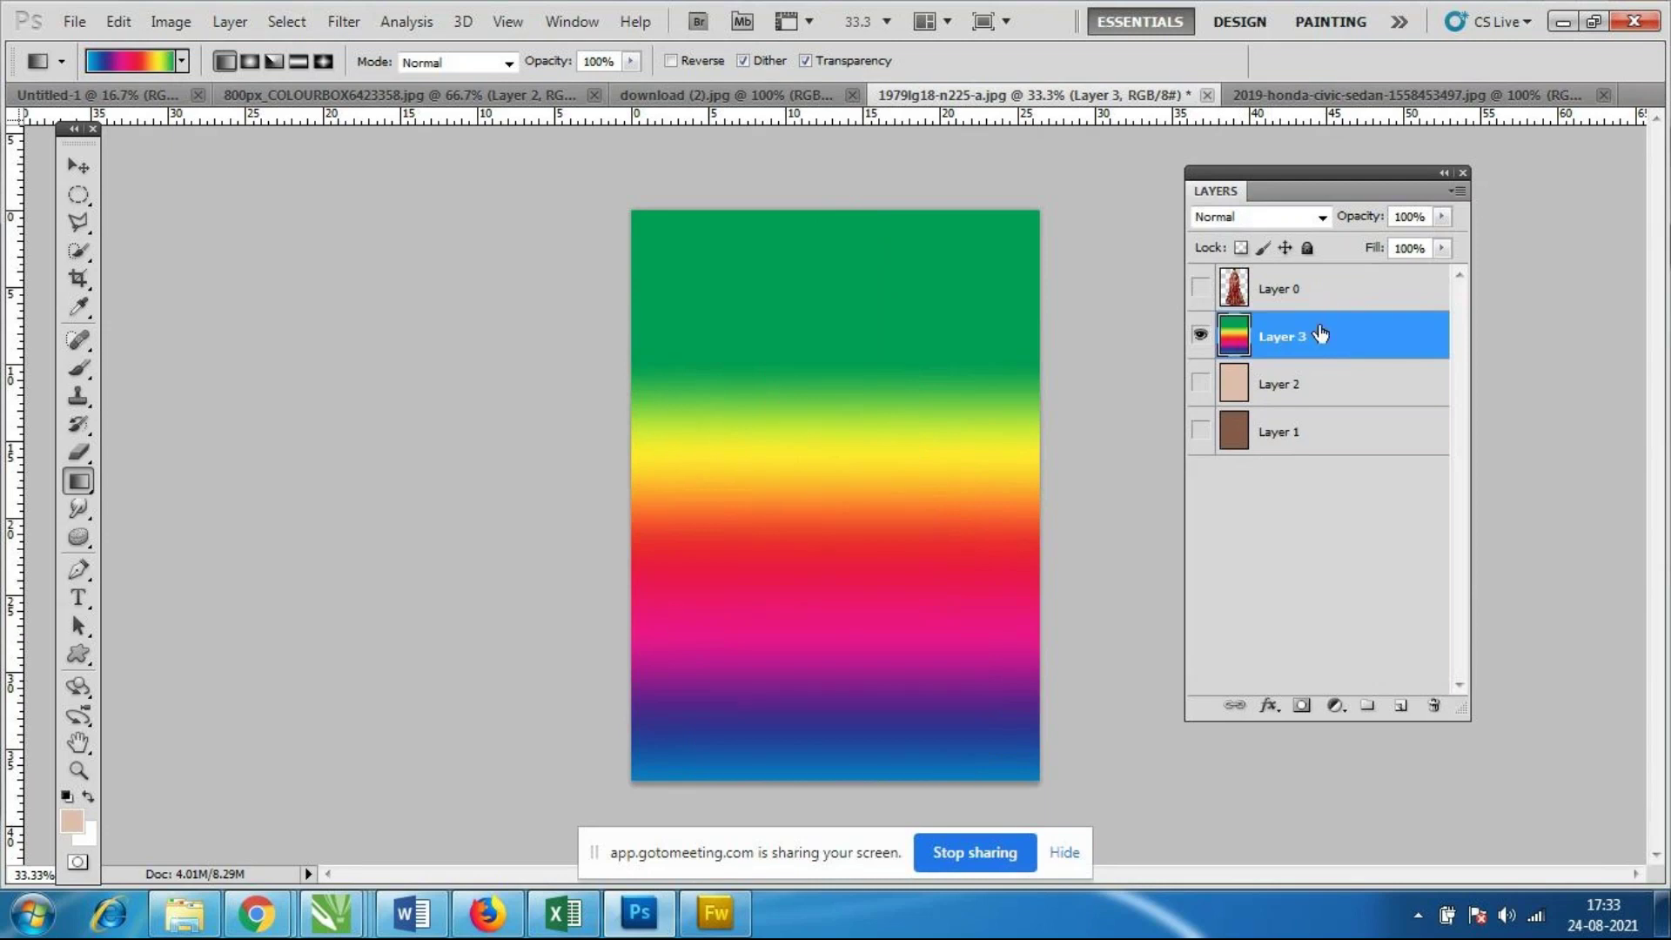
left_click(1399, 706)
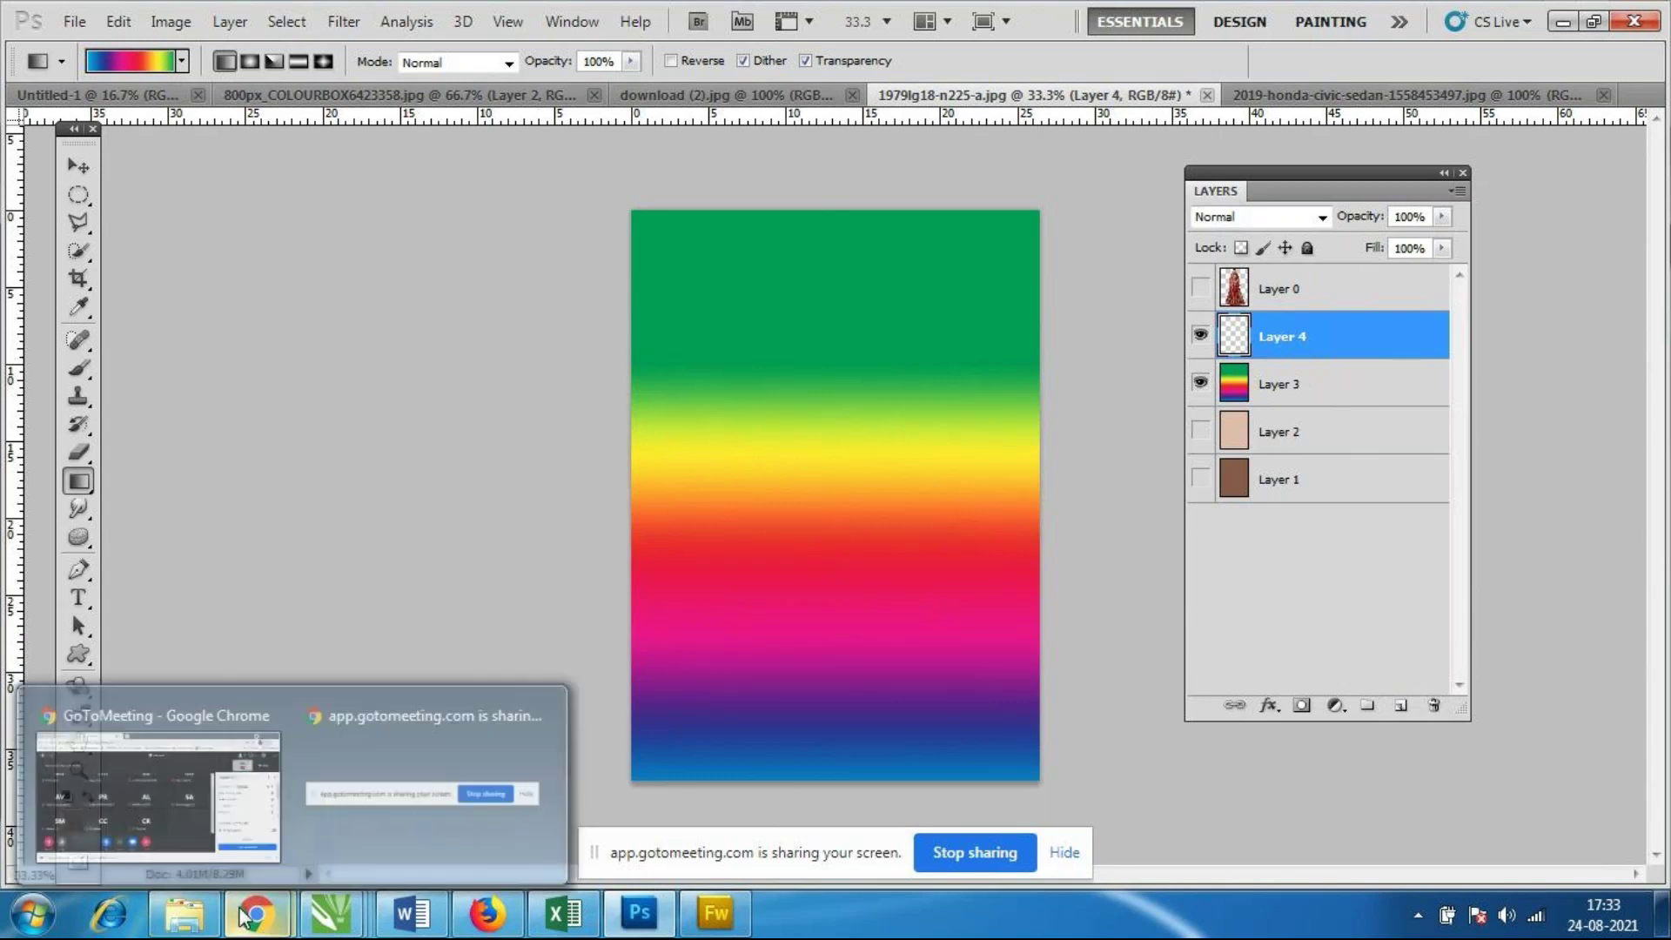
mouse_move(256, 914)
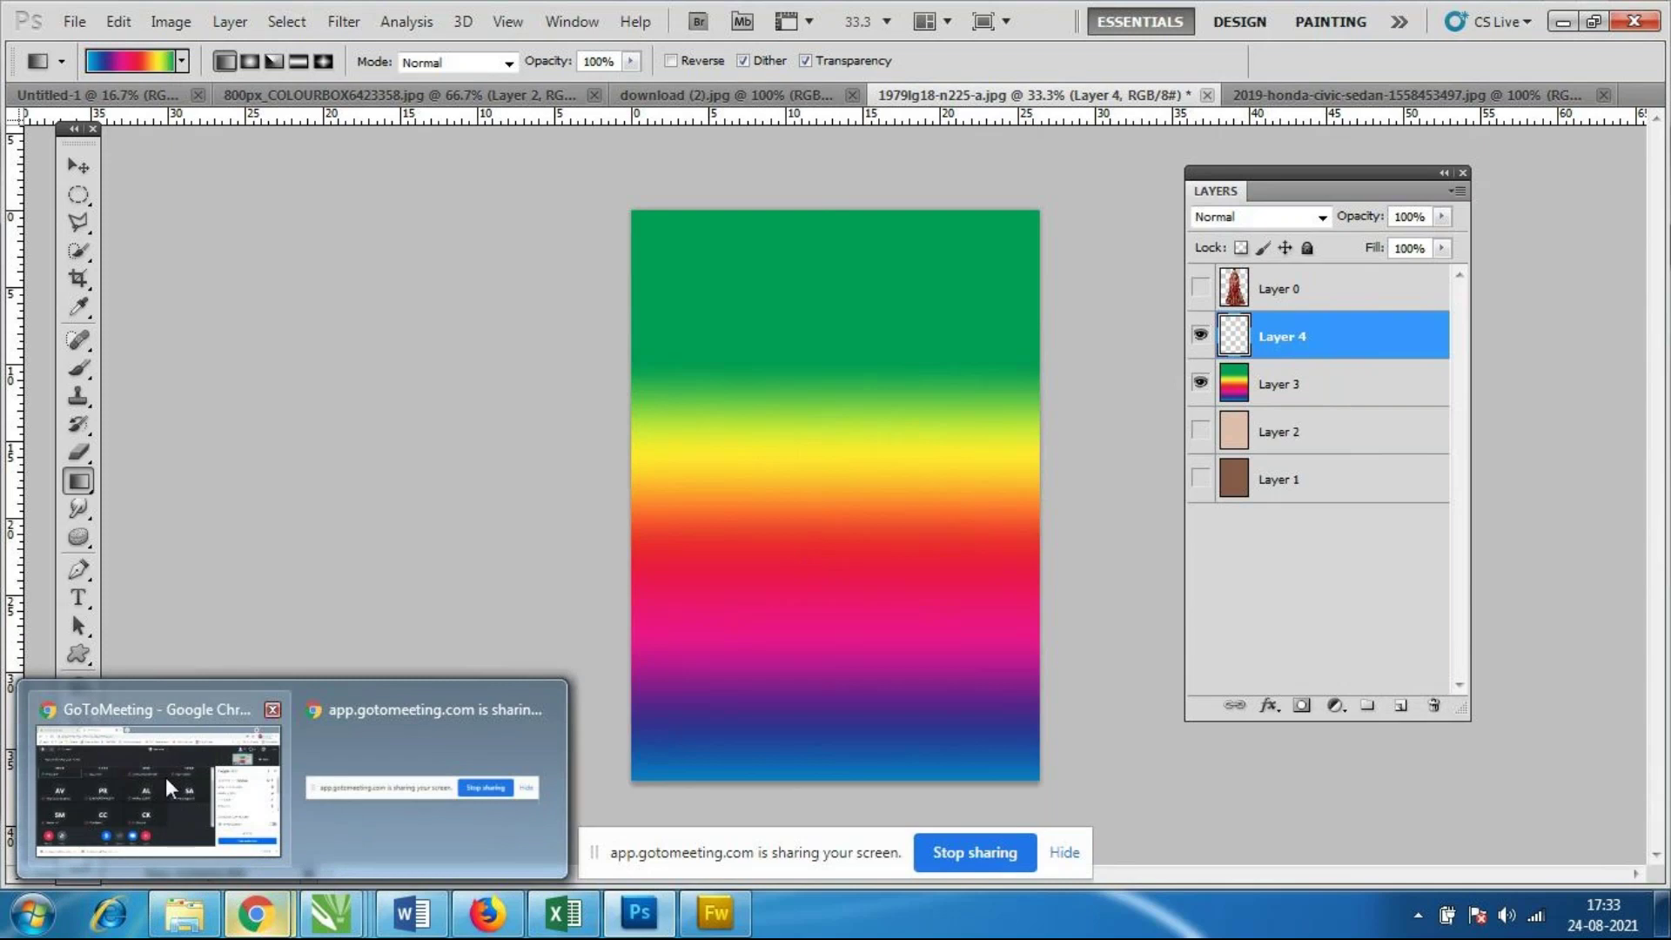
Bring the GoToMeeting Chrome window to the front from the taskbar.
left_click(165, 776)
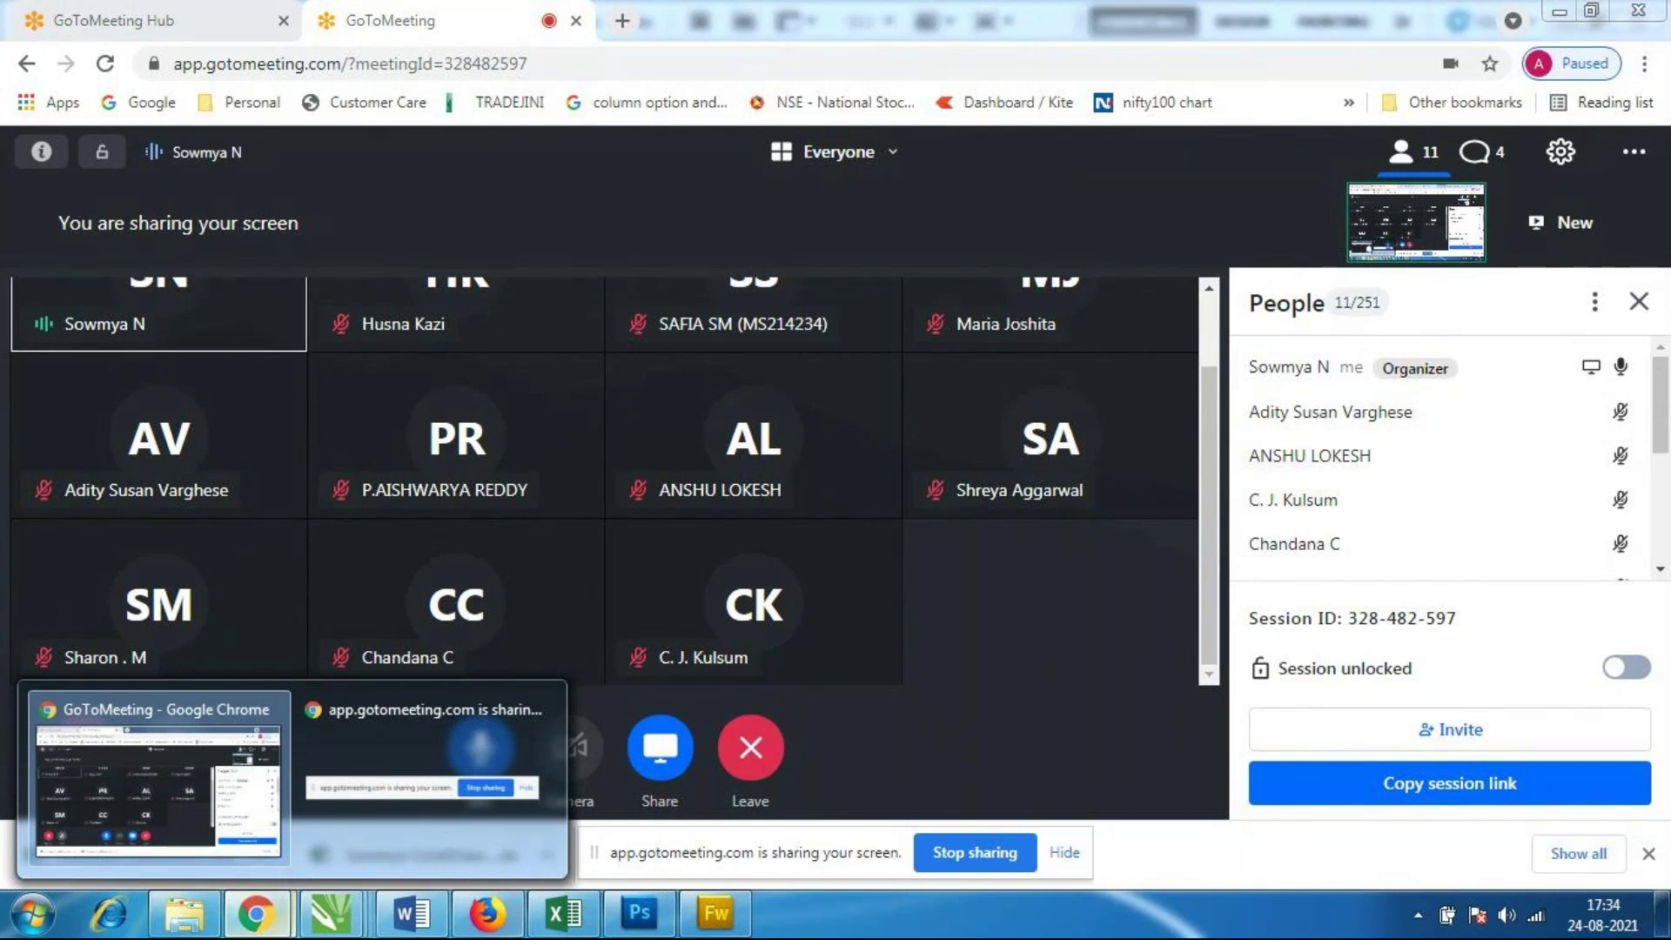
Switch back to the Photoshop document from the taskbar.
left_click(639, 912)
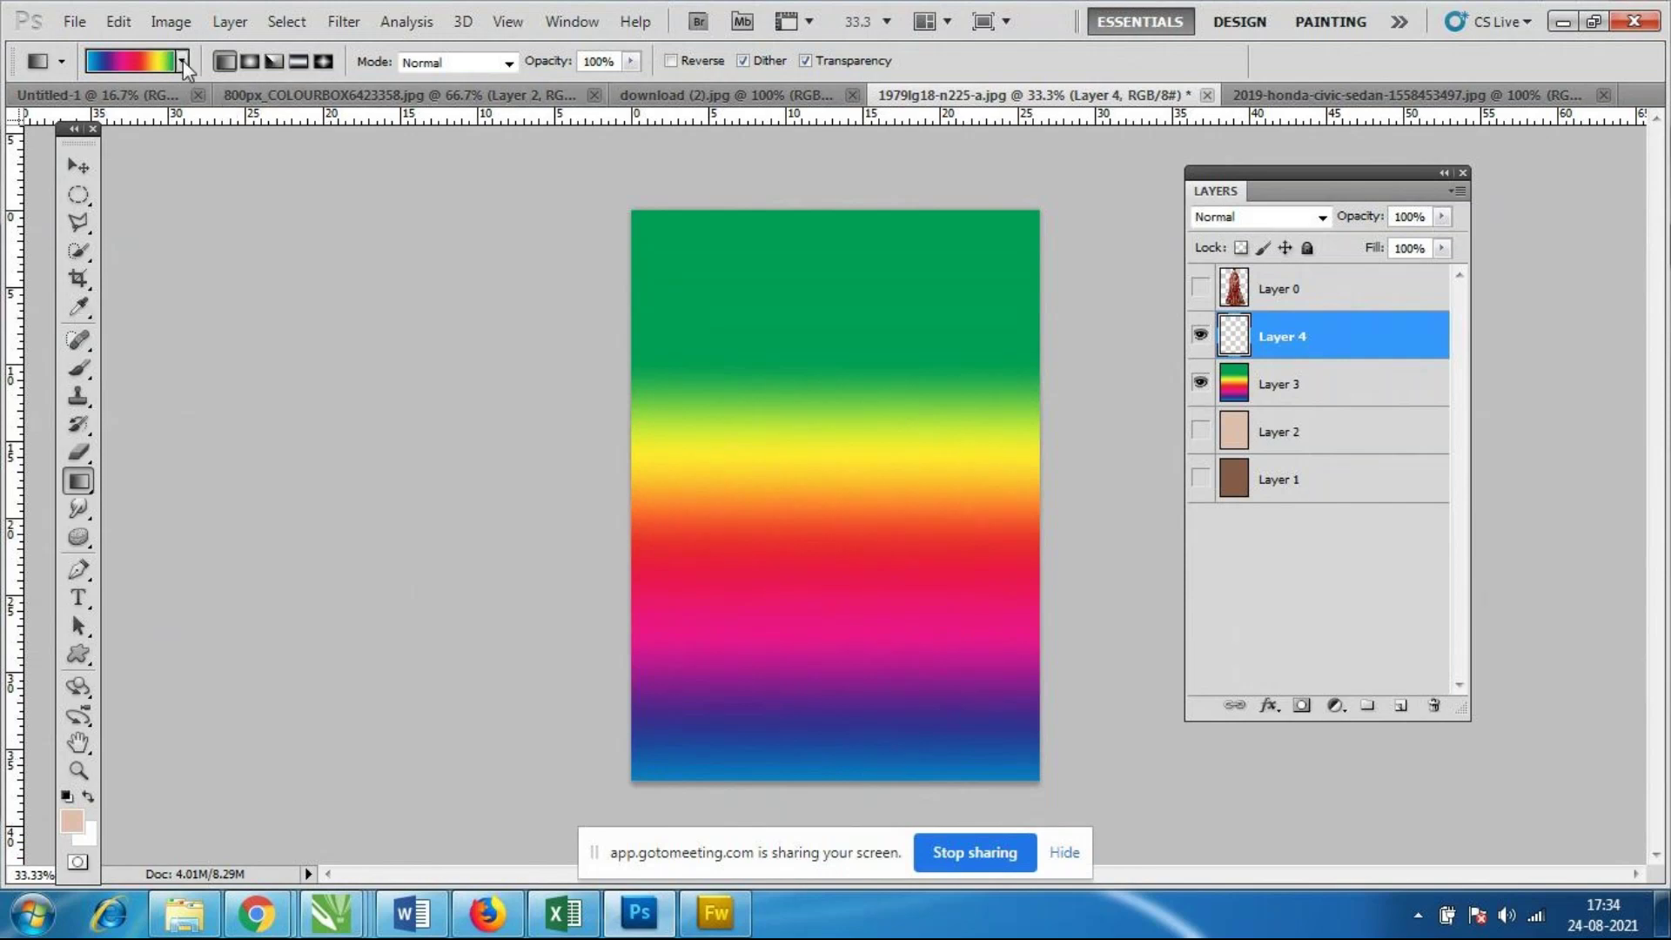
Choose the yellow-purple-red-teal preset and try linear fills of it on Layer 4.
left_click(183, 63)
left_click(144, 198)
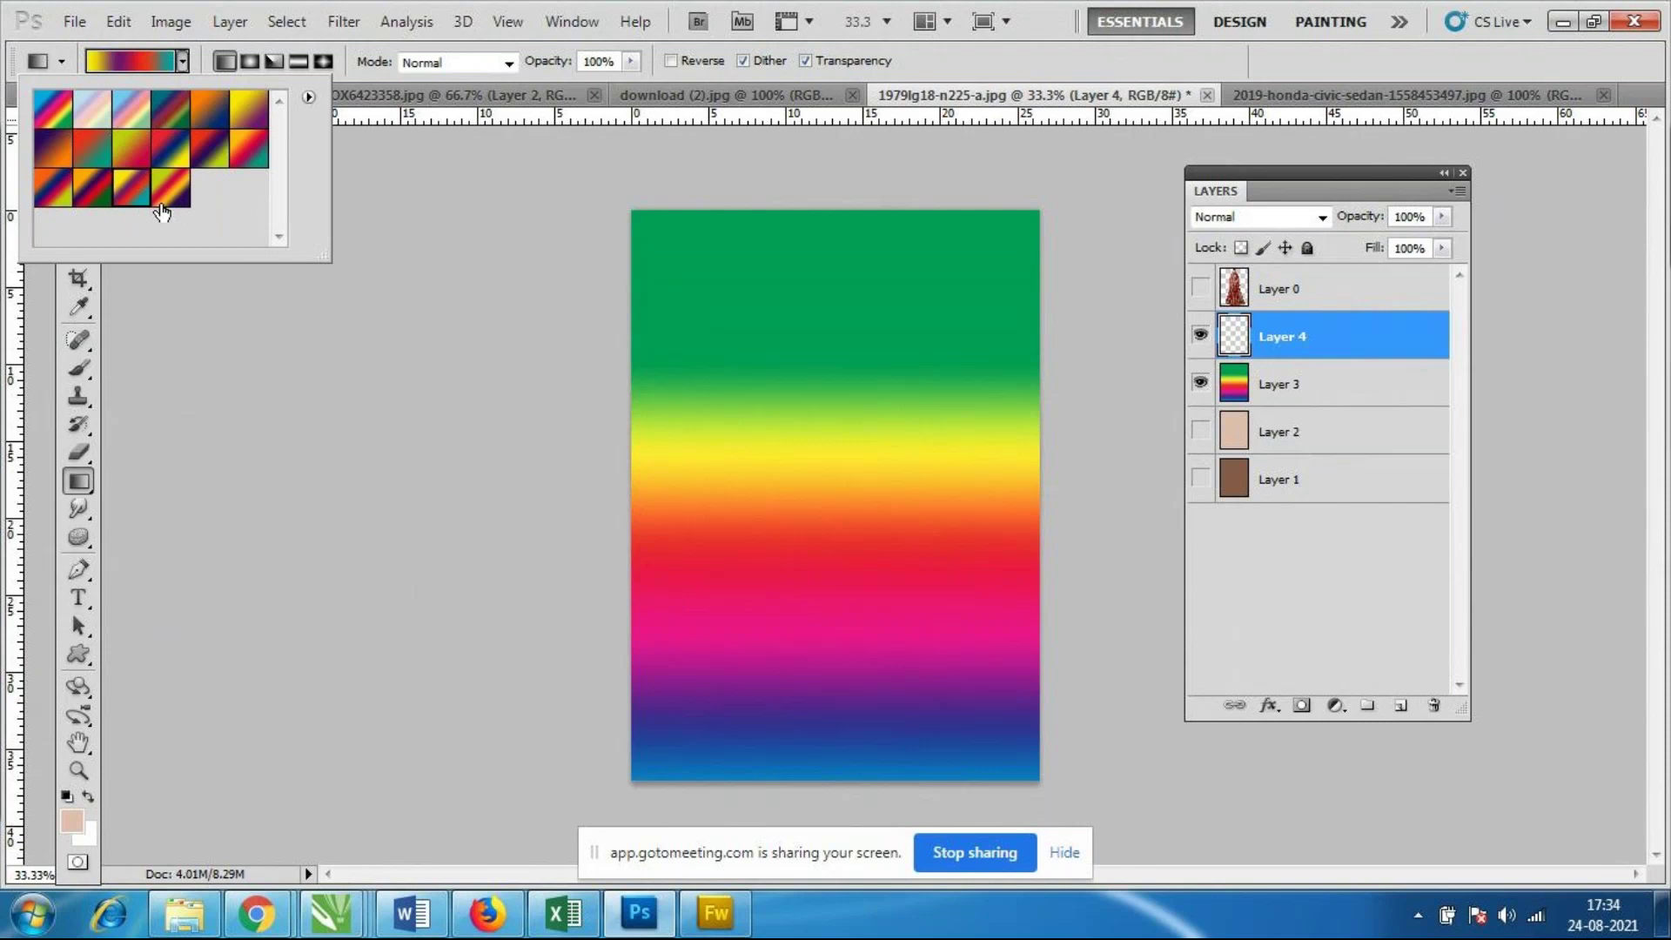
left_click(582, 241)
left_click_drag(583, 243, 1002, 620)
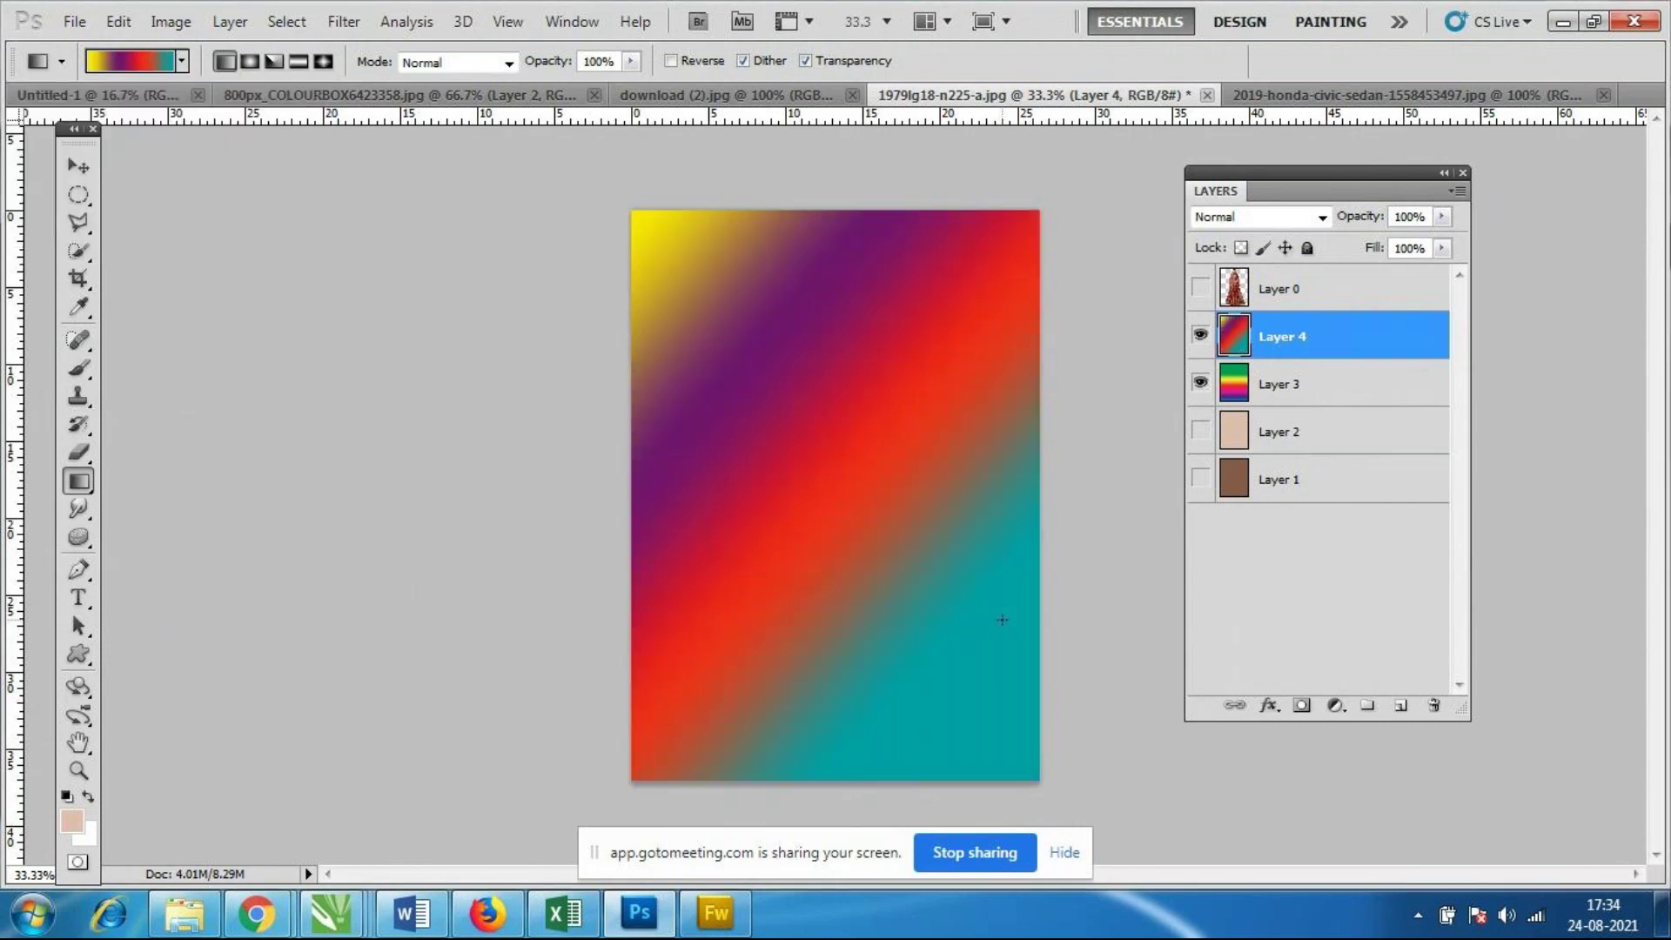
left_click_drag(866, 159, 847, 692)
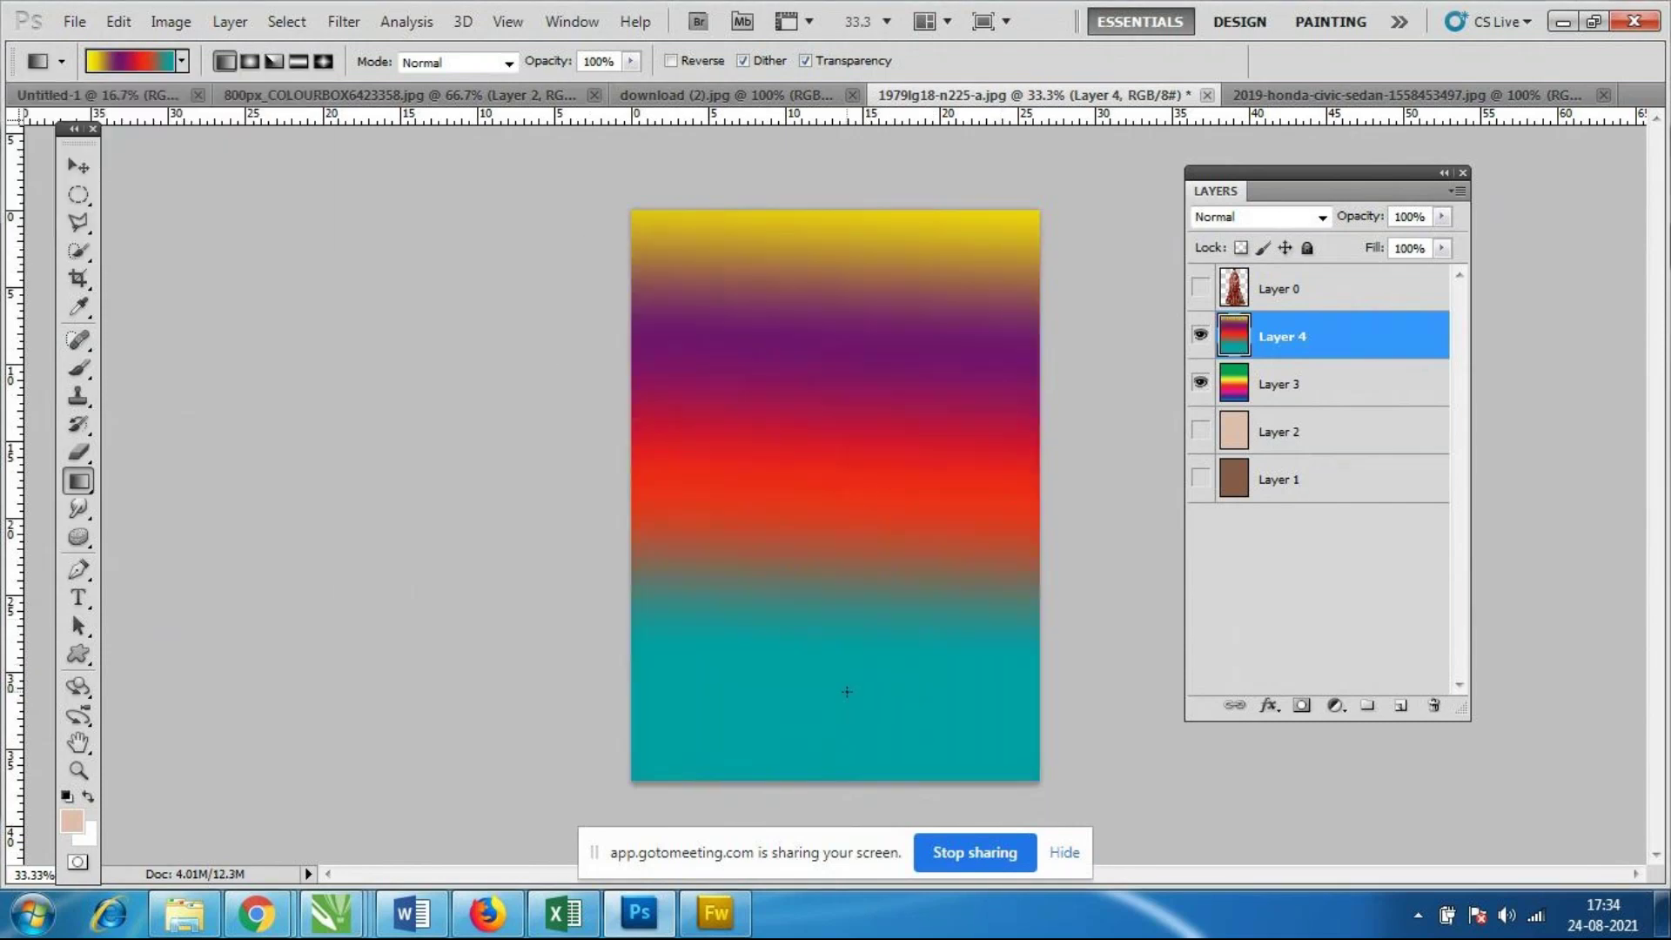
left_click_drag(812, 378, 813, 600)
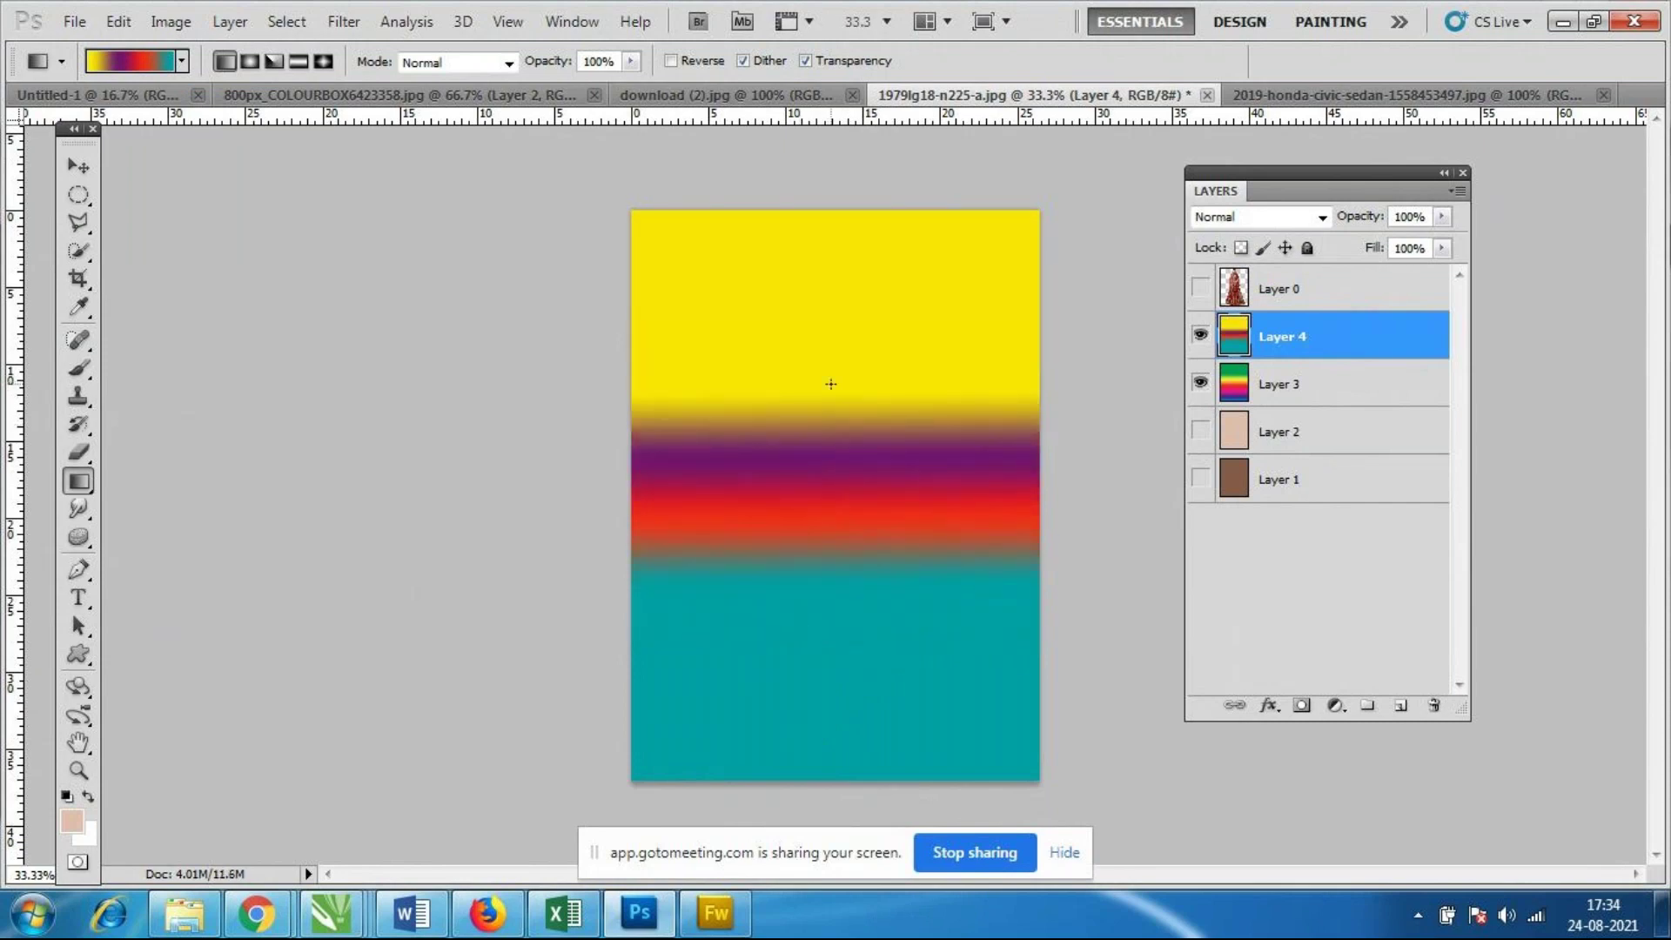
Switch to Radial Gradient and redraw it until centred near the top-left.
left_click(249, 65)
left_click_drag(775, 347, 873, 462)
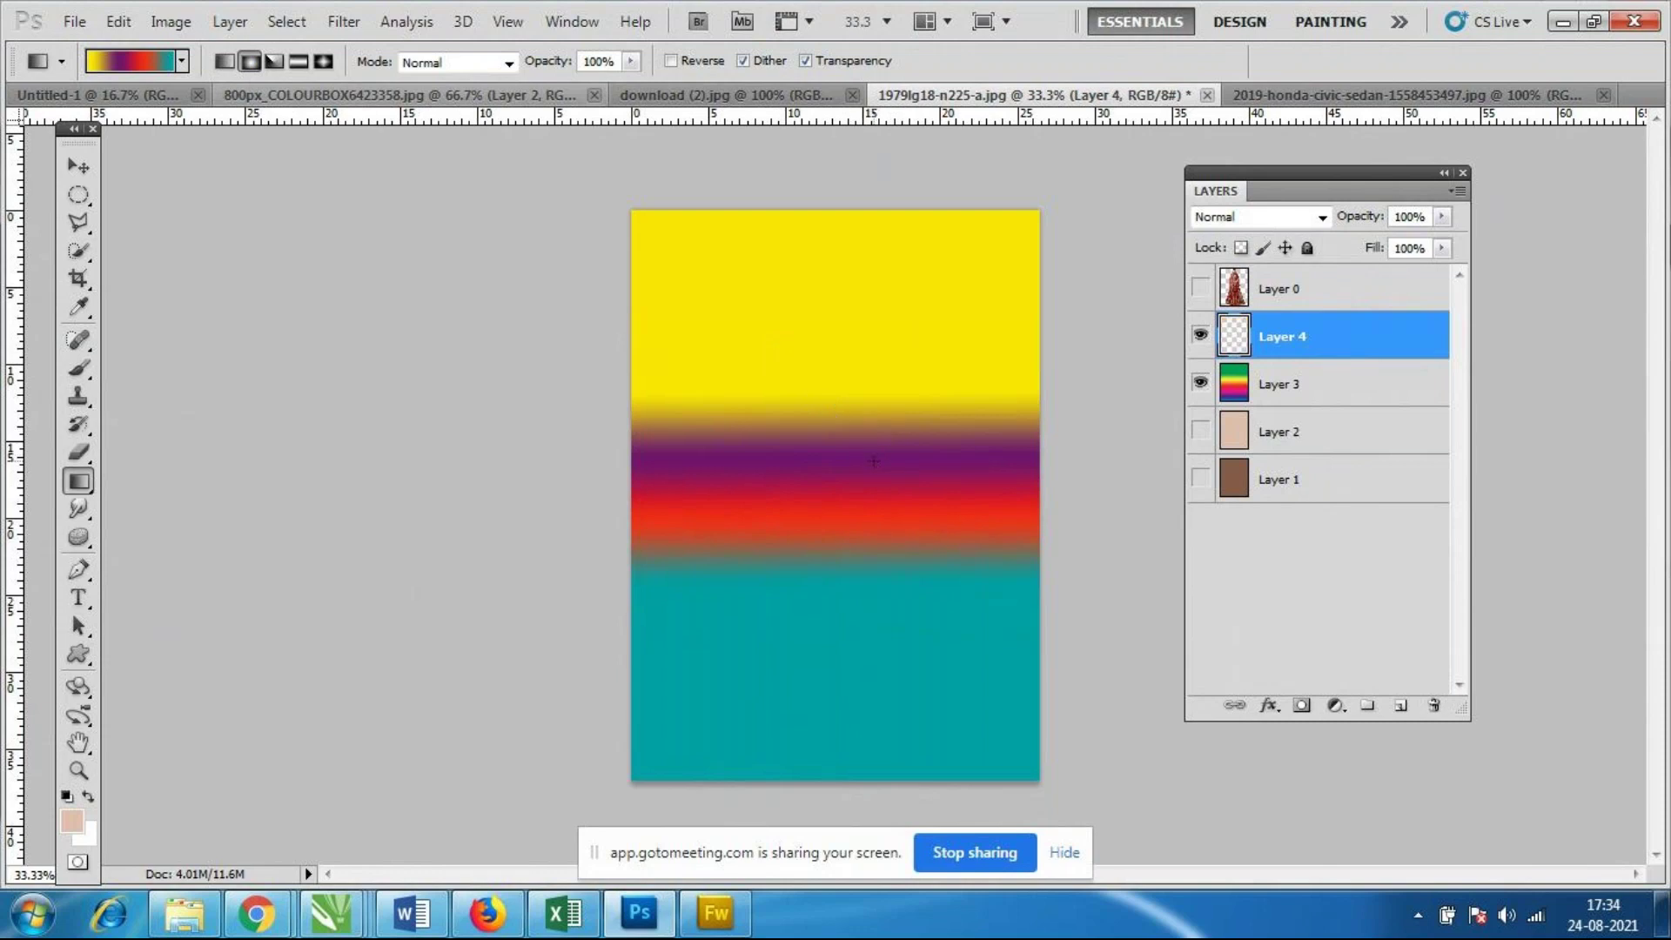
left_click_drag(780, 409, 897, 550)
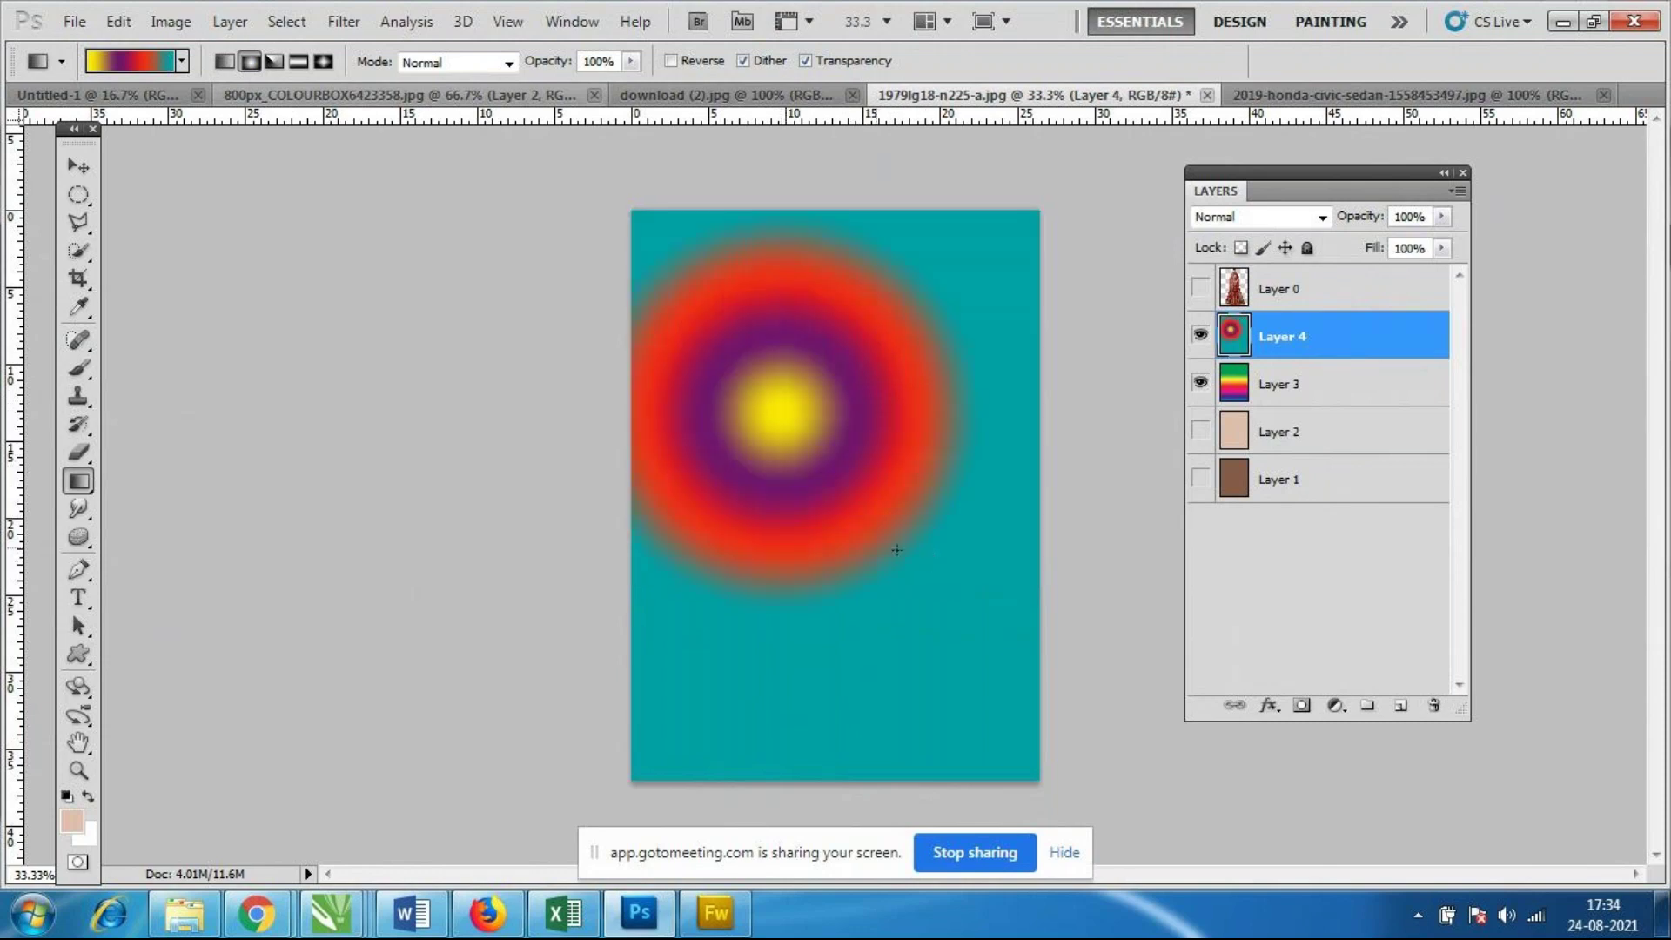
left_click_drag(818, 468, 890, 536)
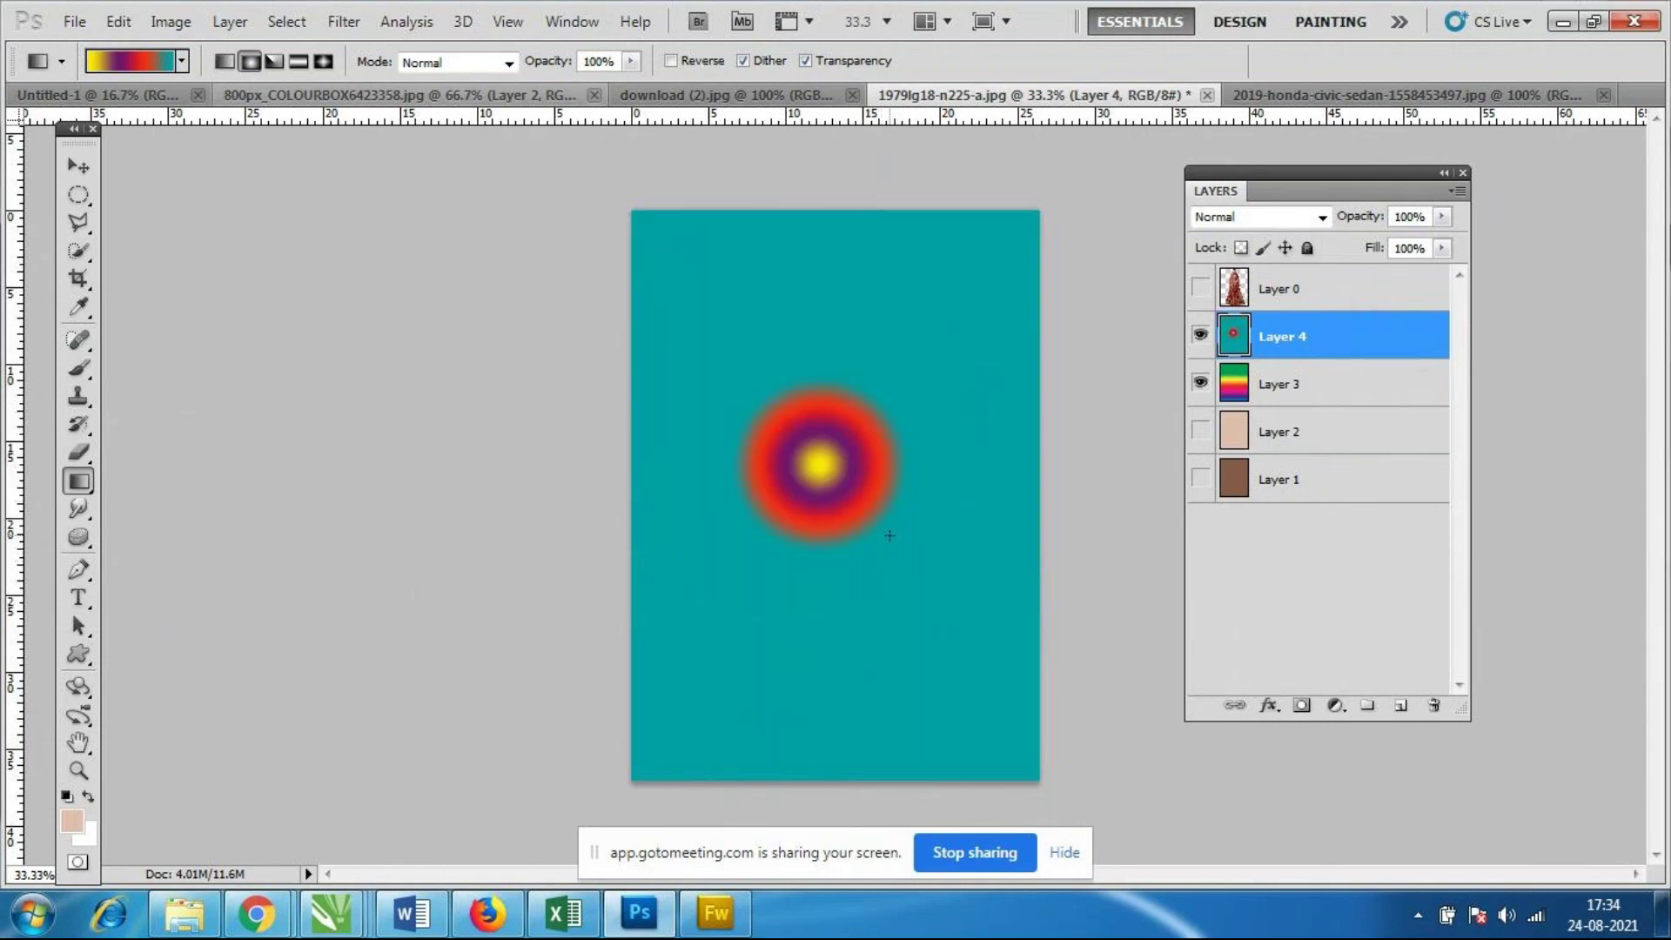
left_click_drag(691, 285, 984, 661)
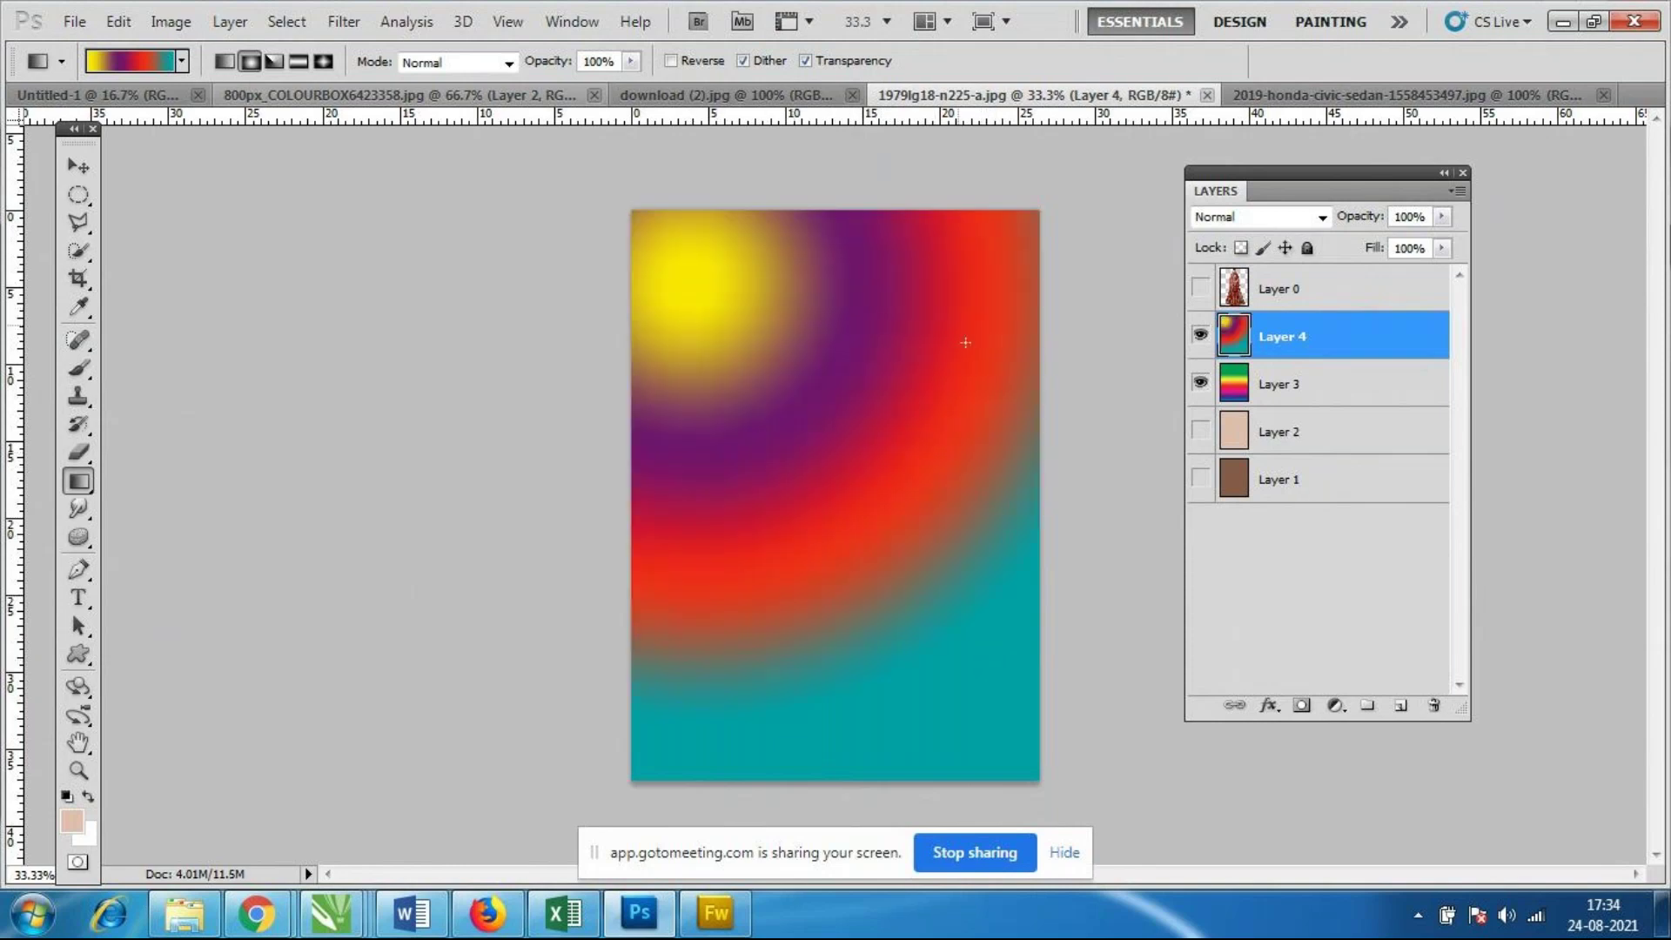
left_click_drag(719, 276, 887, 594)
left_click_drag(789, 451, 877, 549)
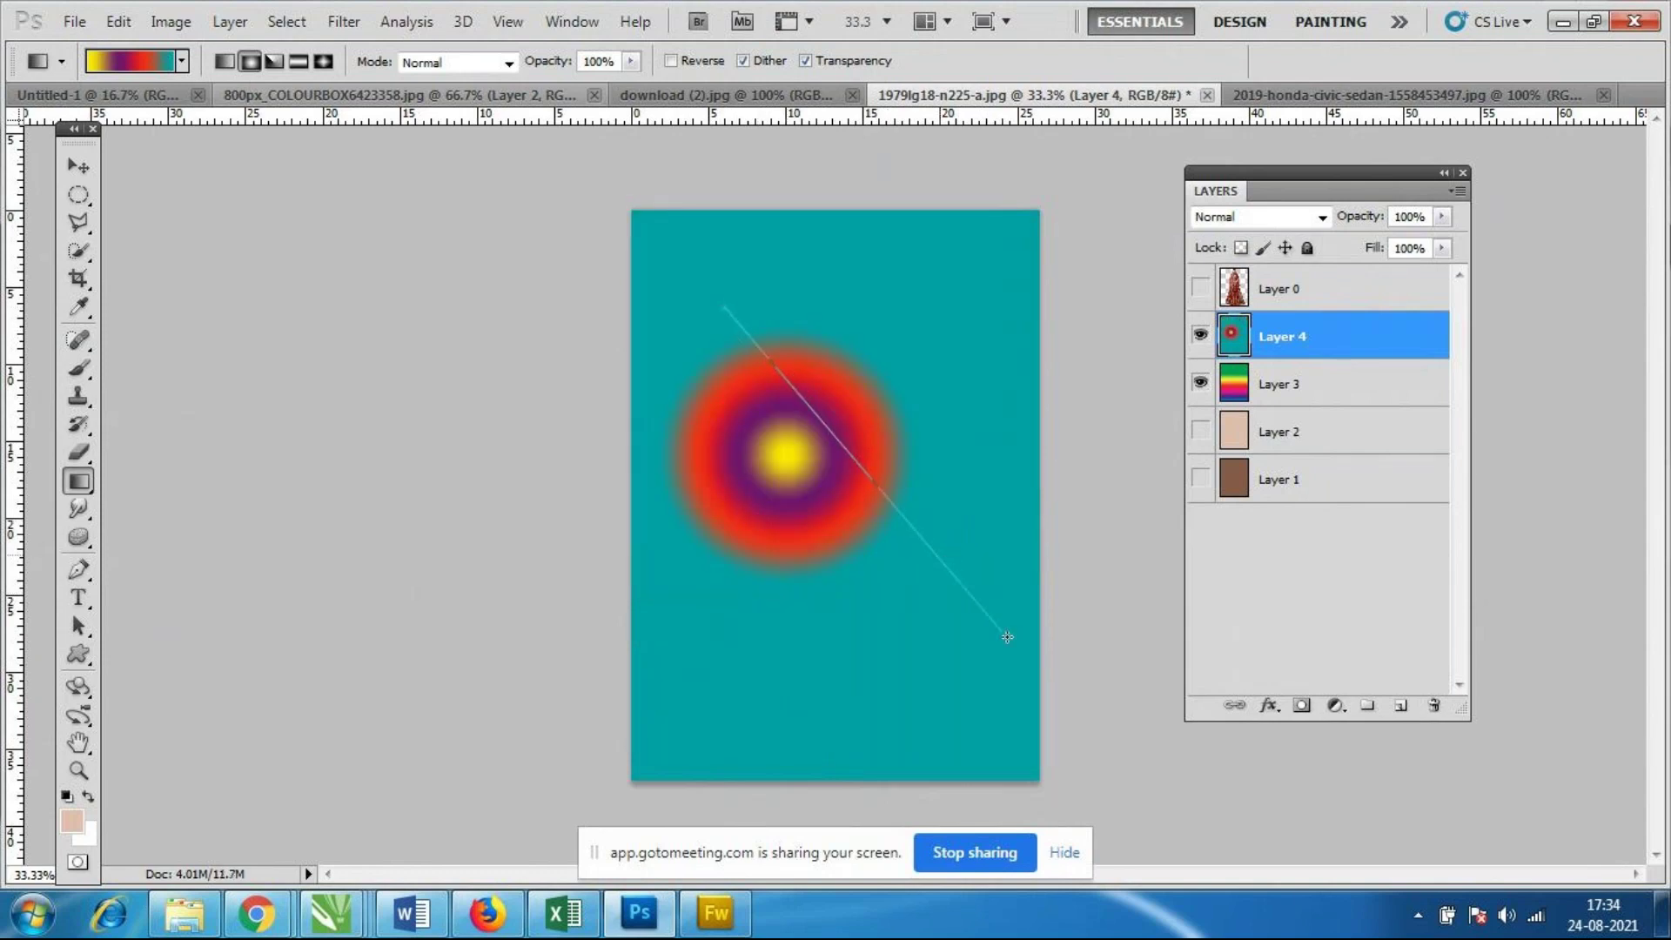
left_click_drag(725, 307, 1056, 694)
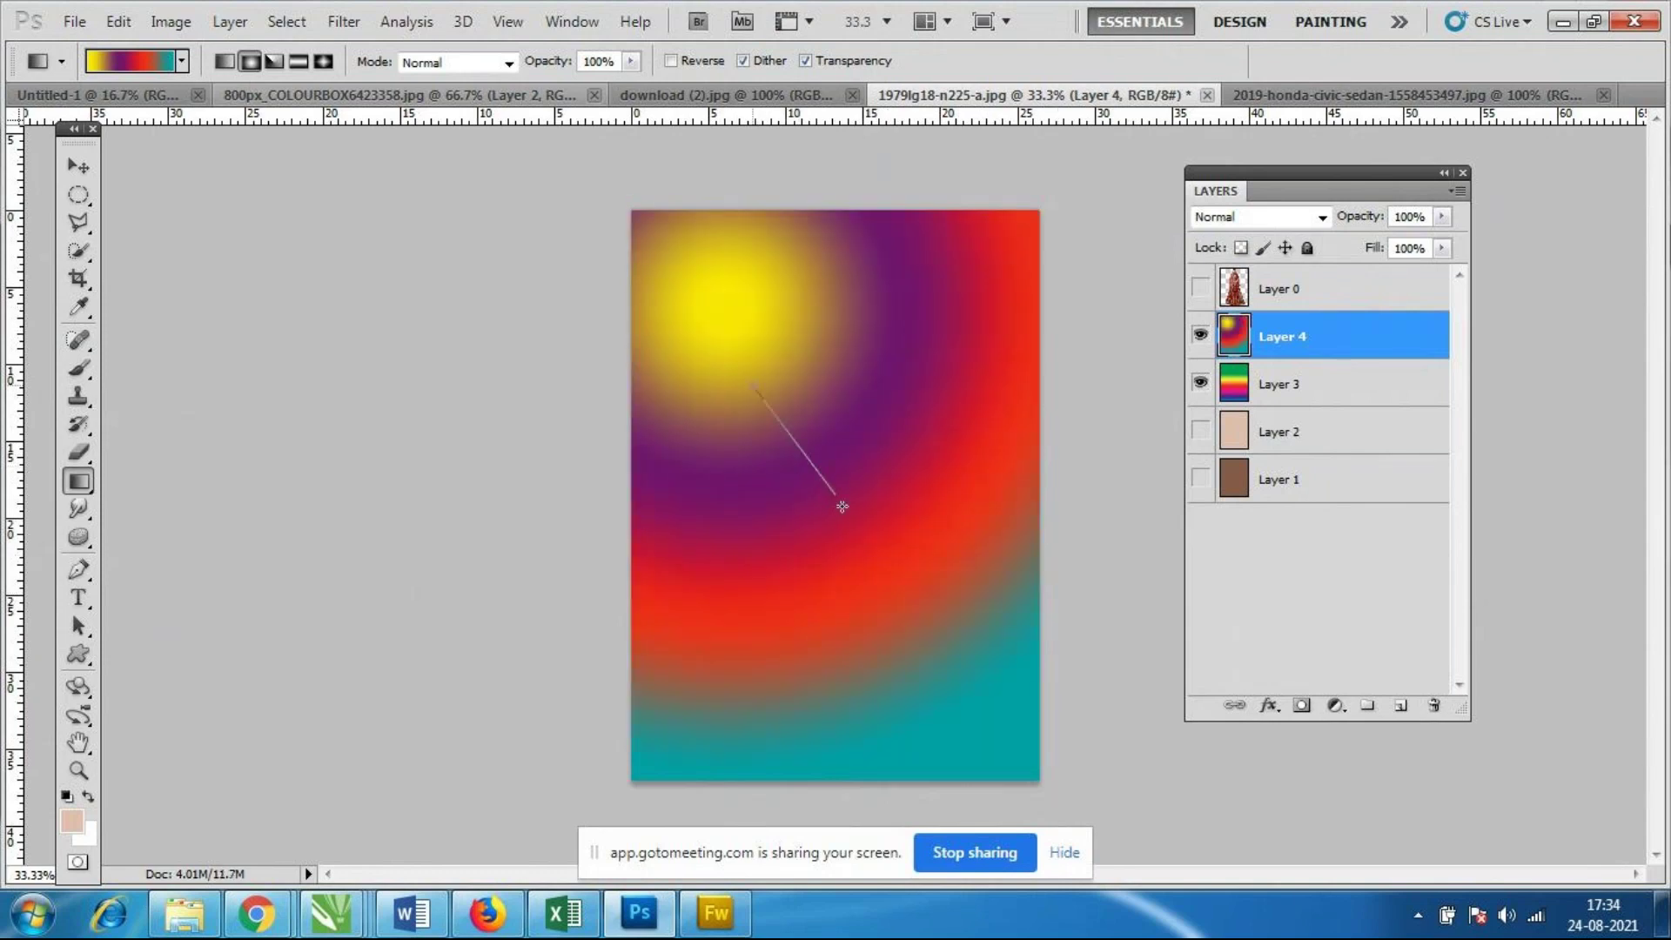
Redraw the radial fill once more, then try several Angle Gradient fills, undoing one.
left_click_drag(761, 387, 897, 582)
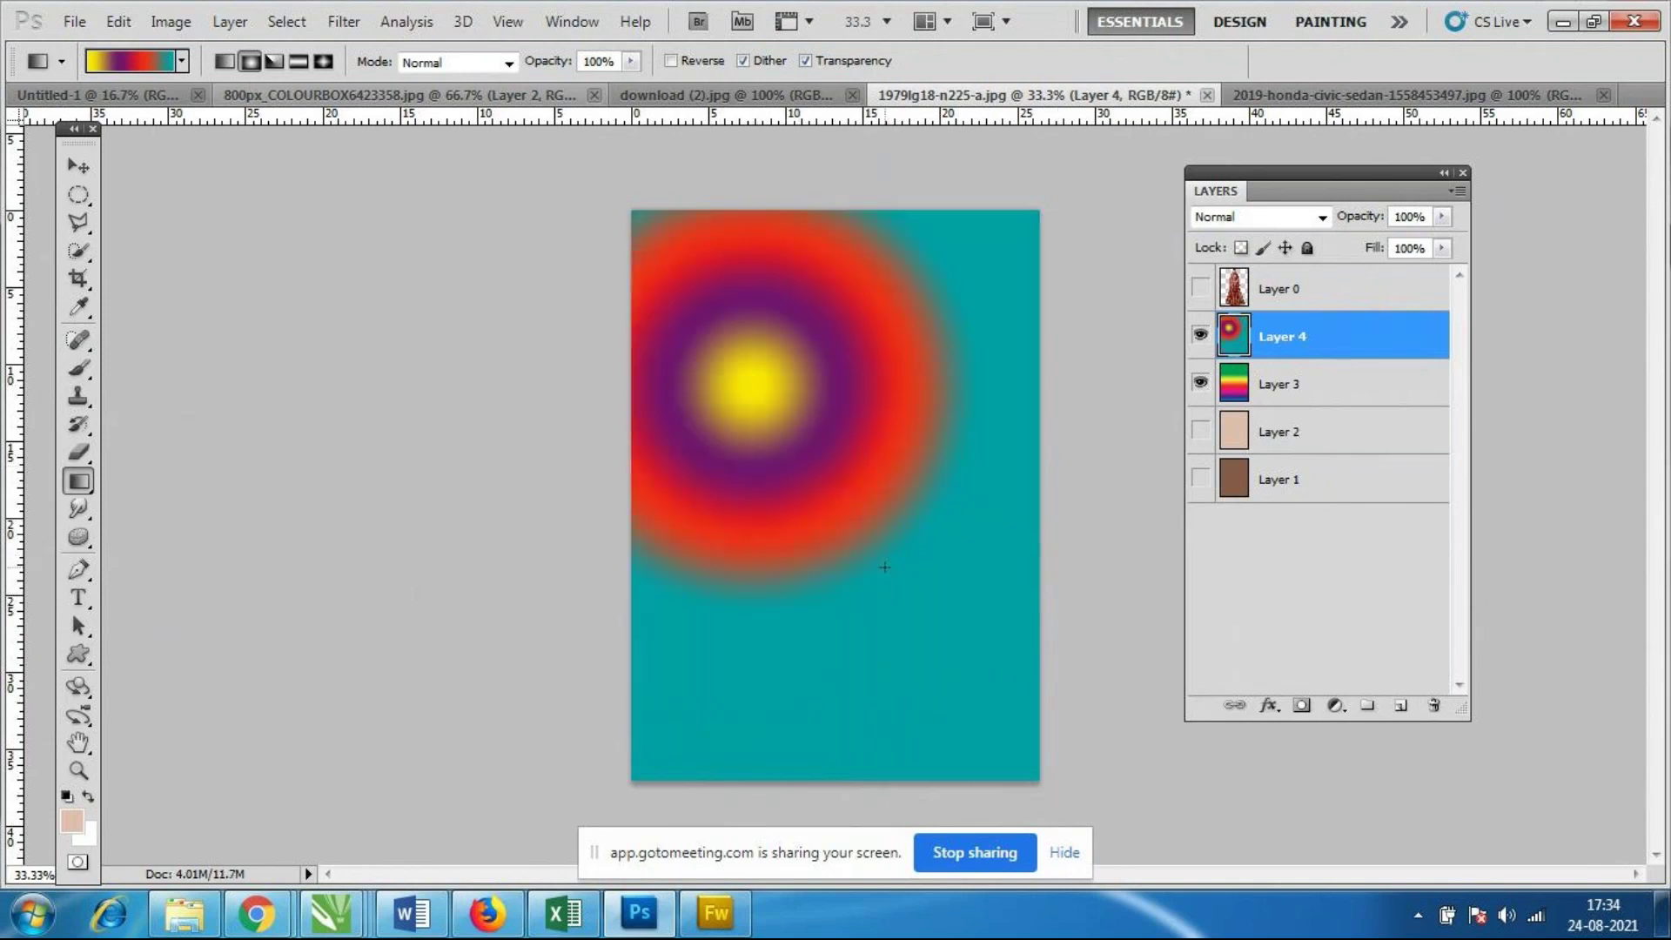
left_click(275, 62)
left_click_drag(858, 348, 834, 478)
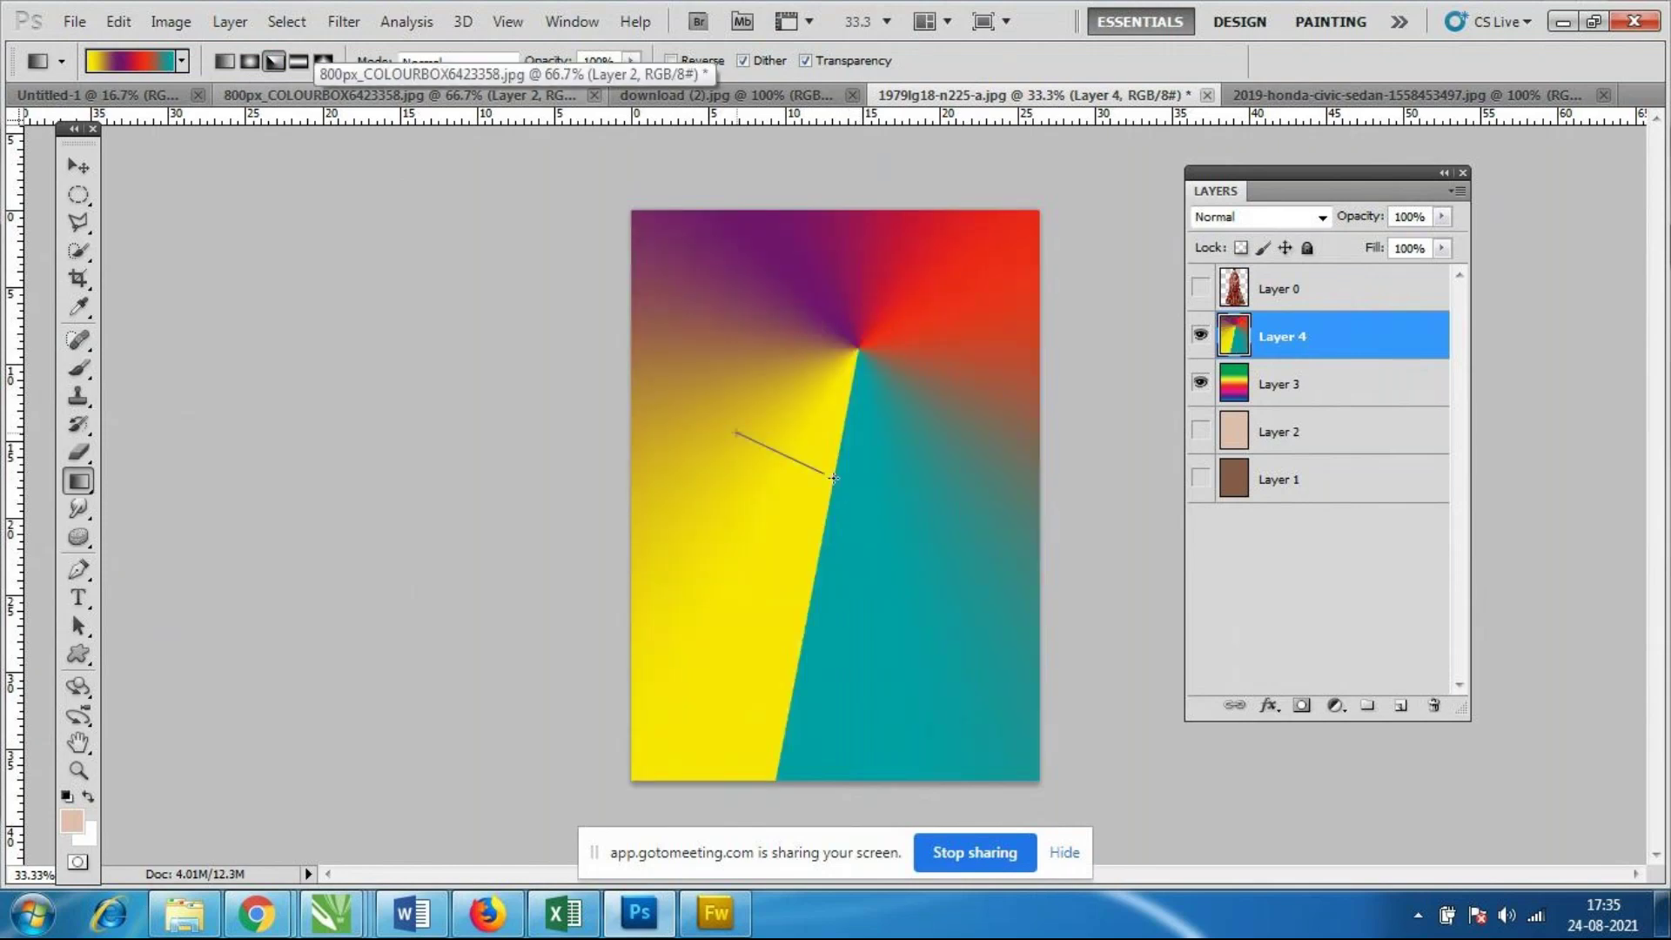
left_click_drag(736, 432, 919, 520)
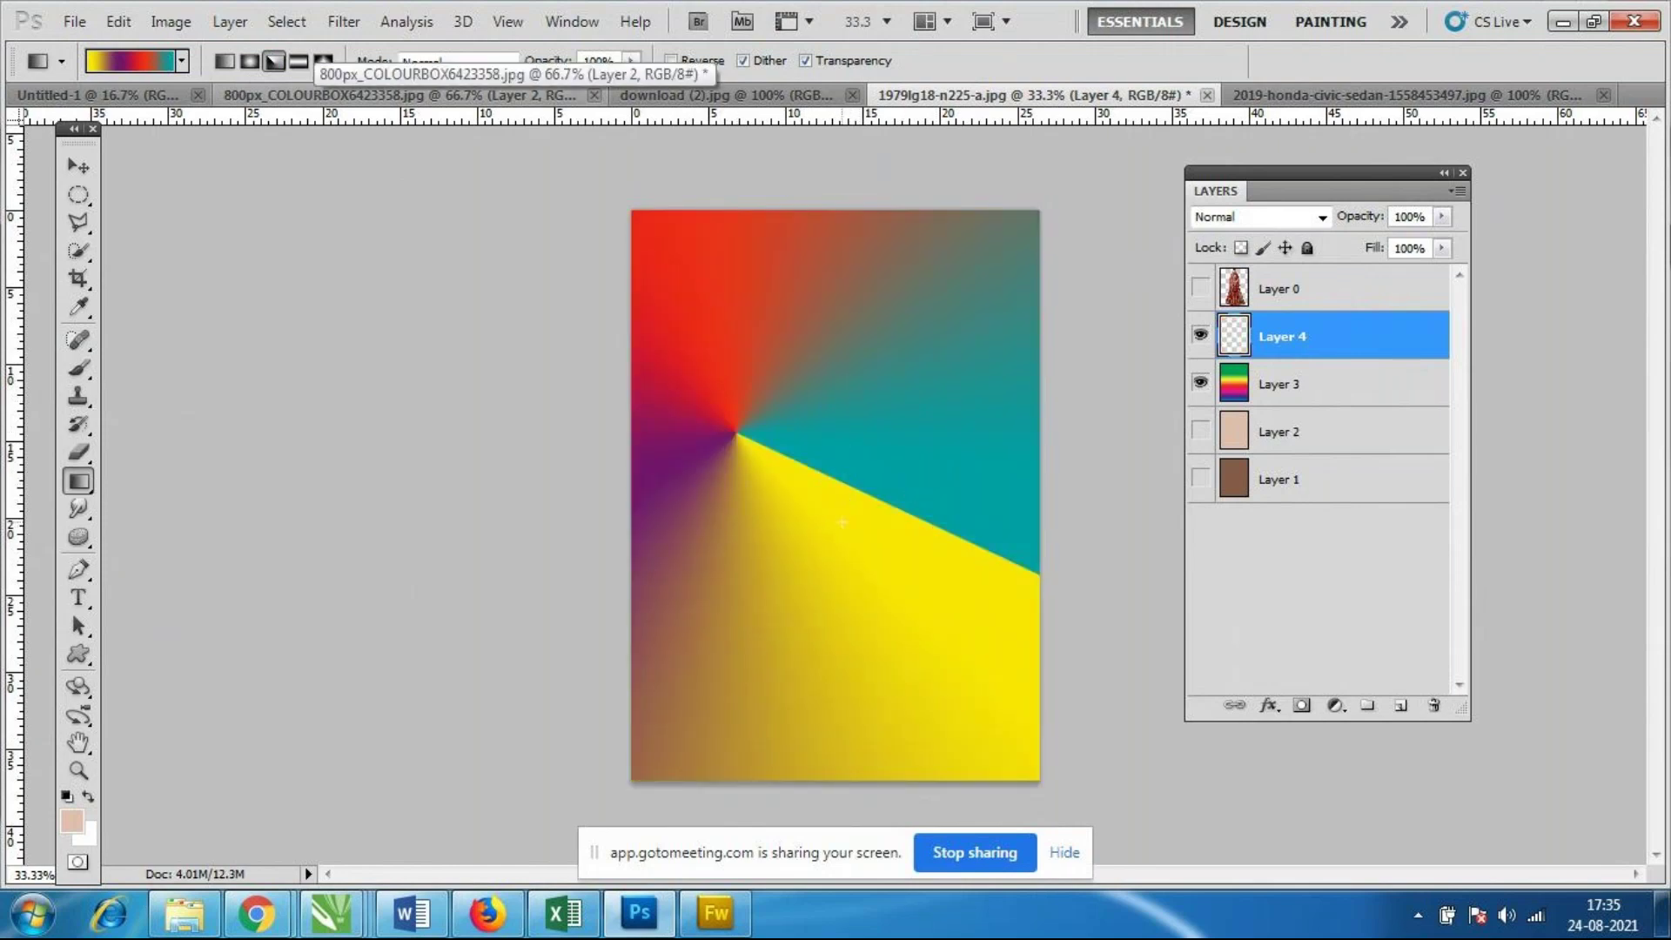
key("ctrl+z")
left_click_drag(687, 455, 810, 541)
left_click_drag(821, 407, 853, 557)
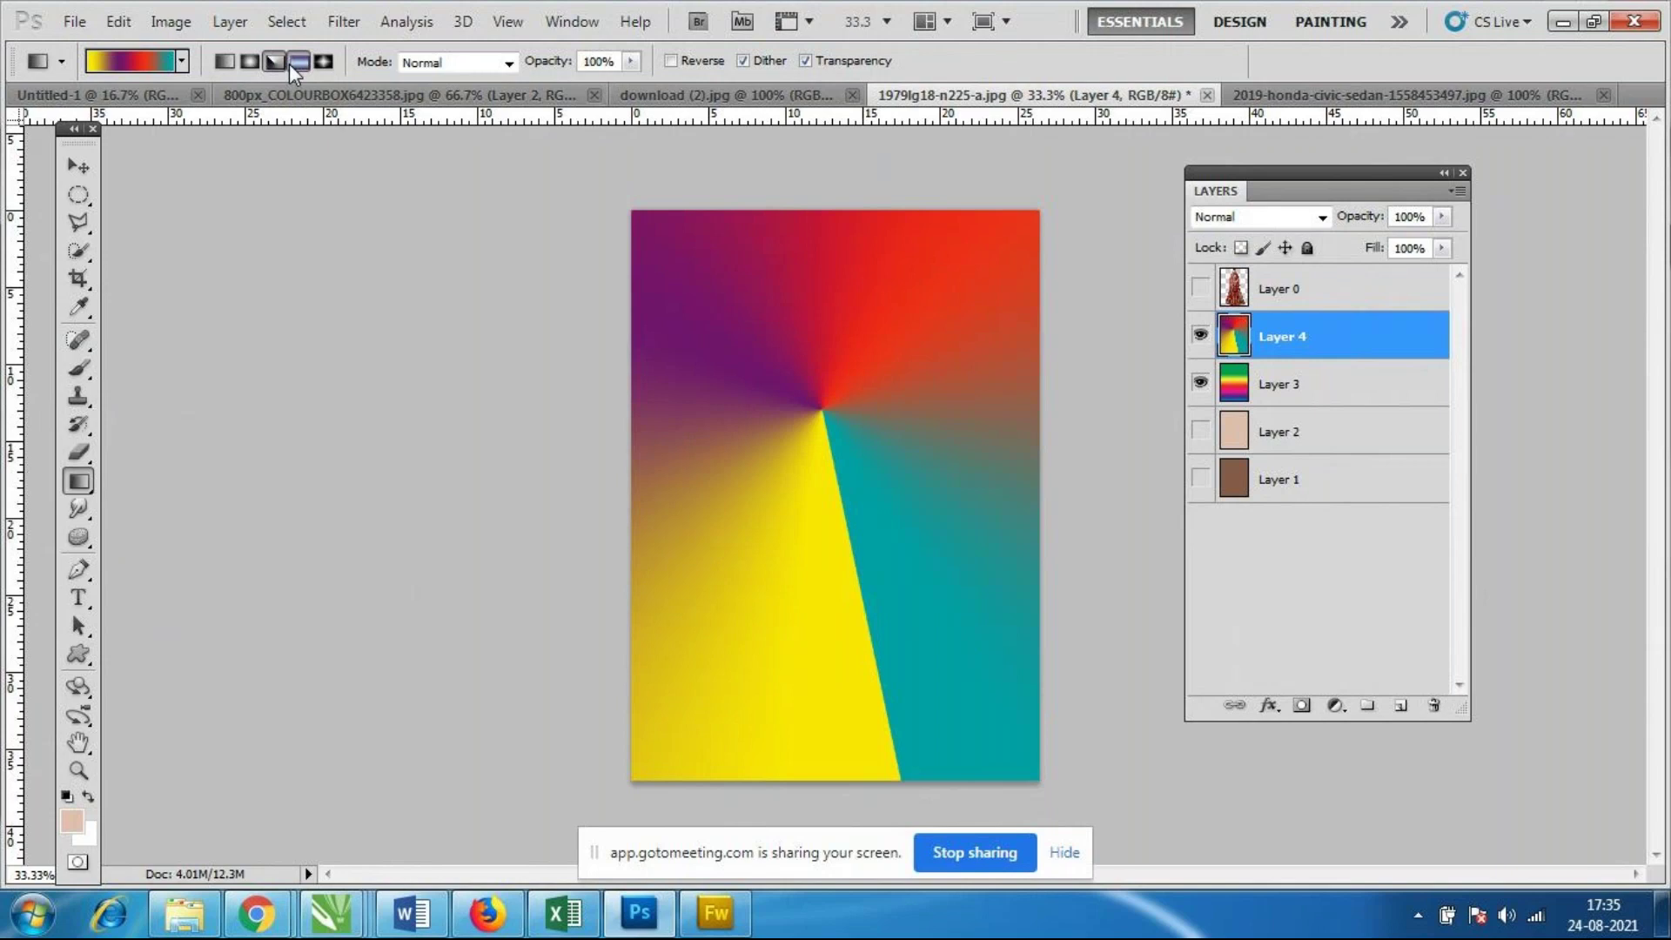
Draw a Reflected Gradient as a diagonal yellow band through the centre of the teal layer.
left_click(293, 63)
left_click_drag(753, 270, 875, 502)
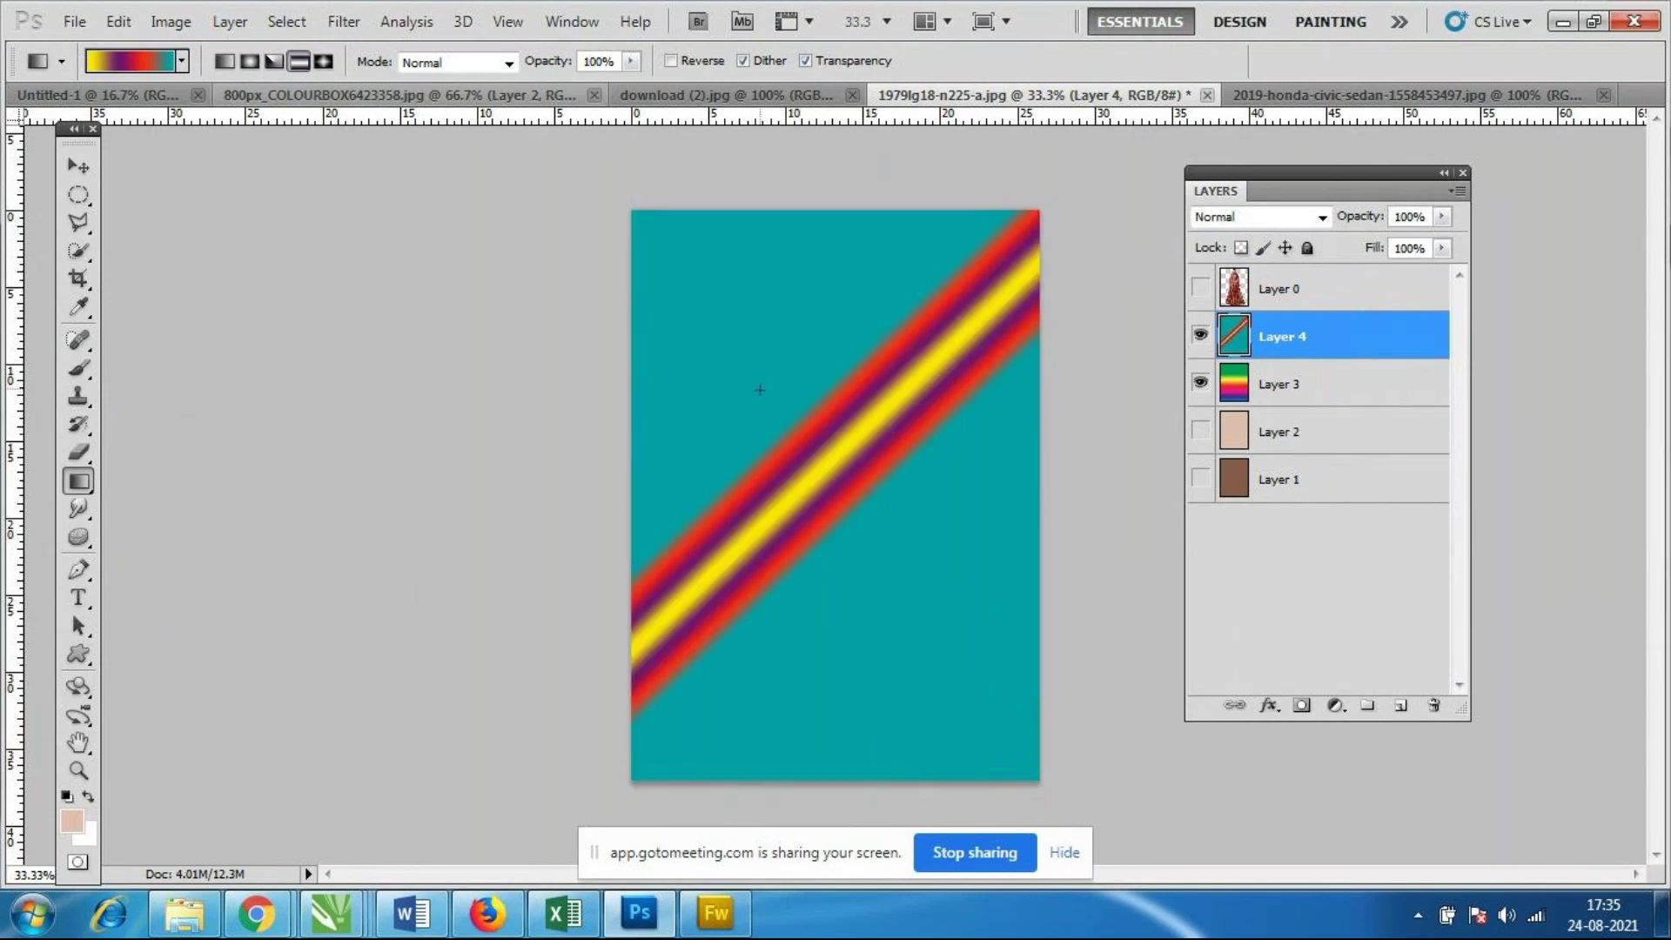
left_click_drag(775, 392, 785, 399)
left_click_drag(916, 447, 972, 489)
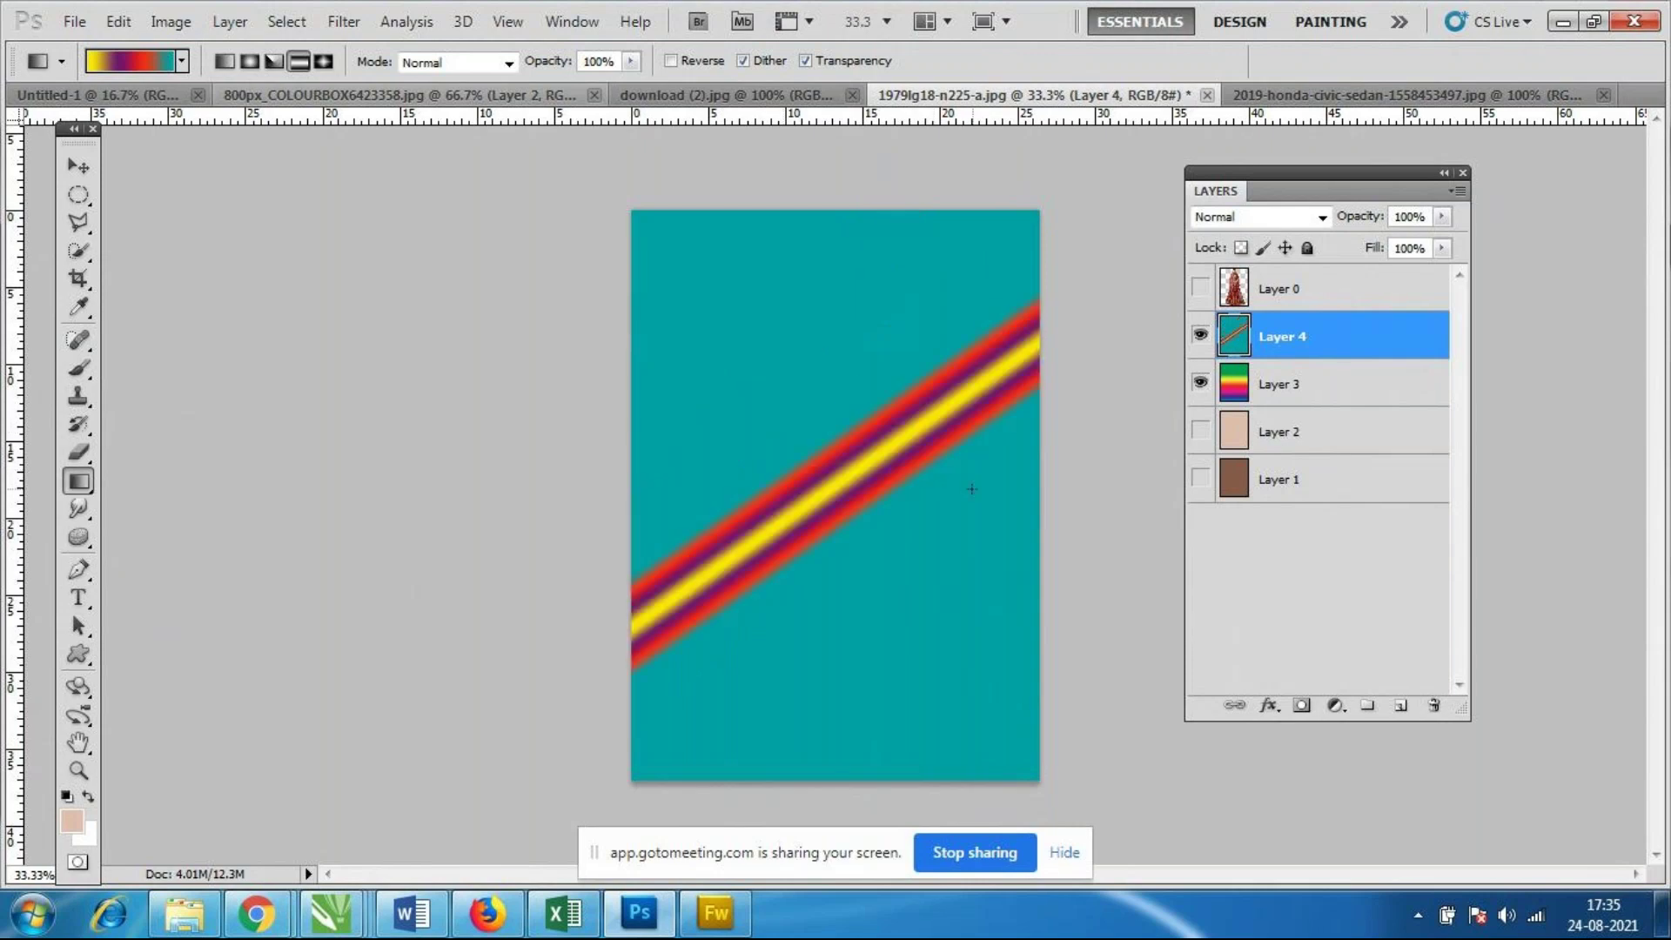
left_click_drag(679, 277, 775, 378)
left_click_drag(911, 397, 974, 460)
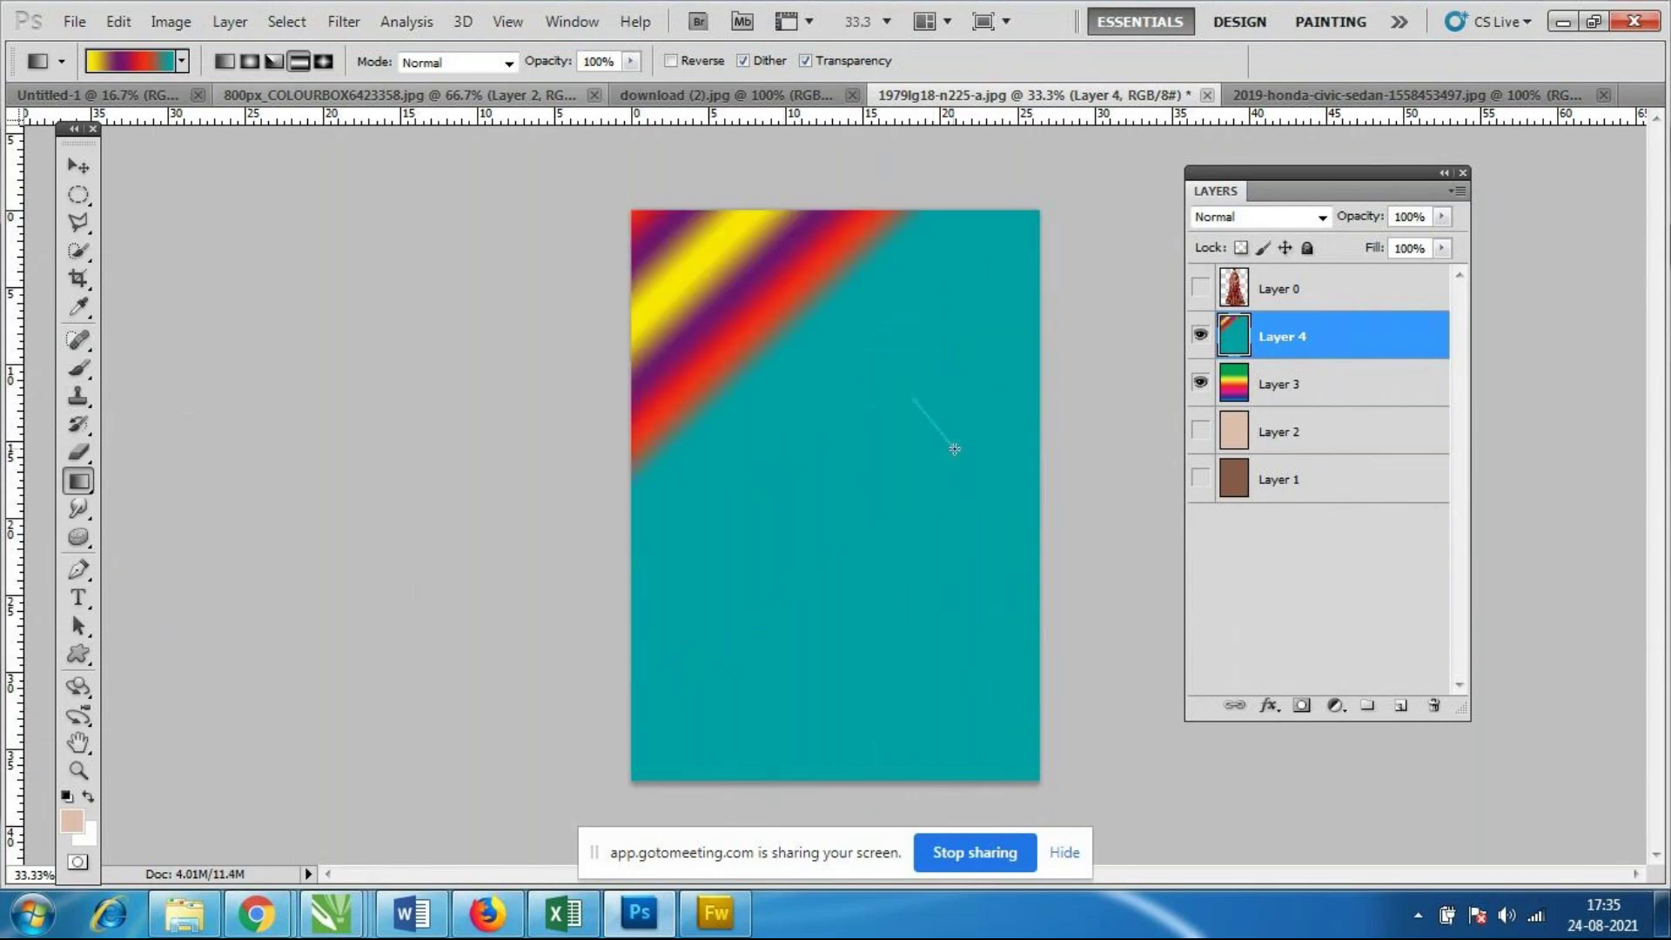
left_click(324, 61)
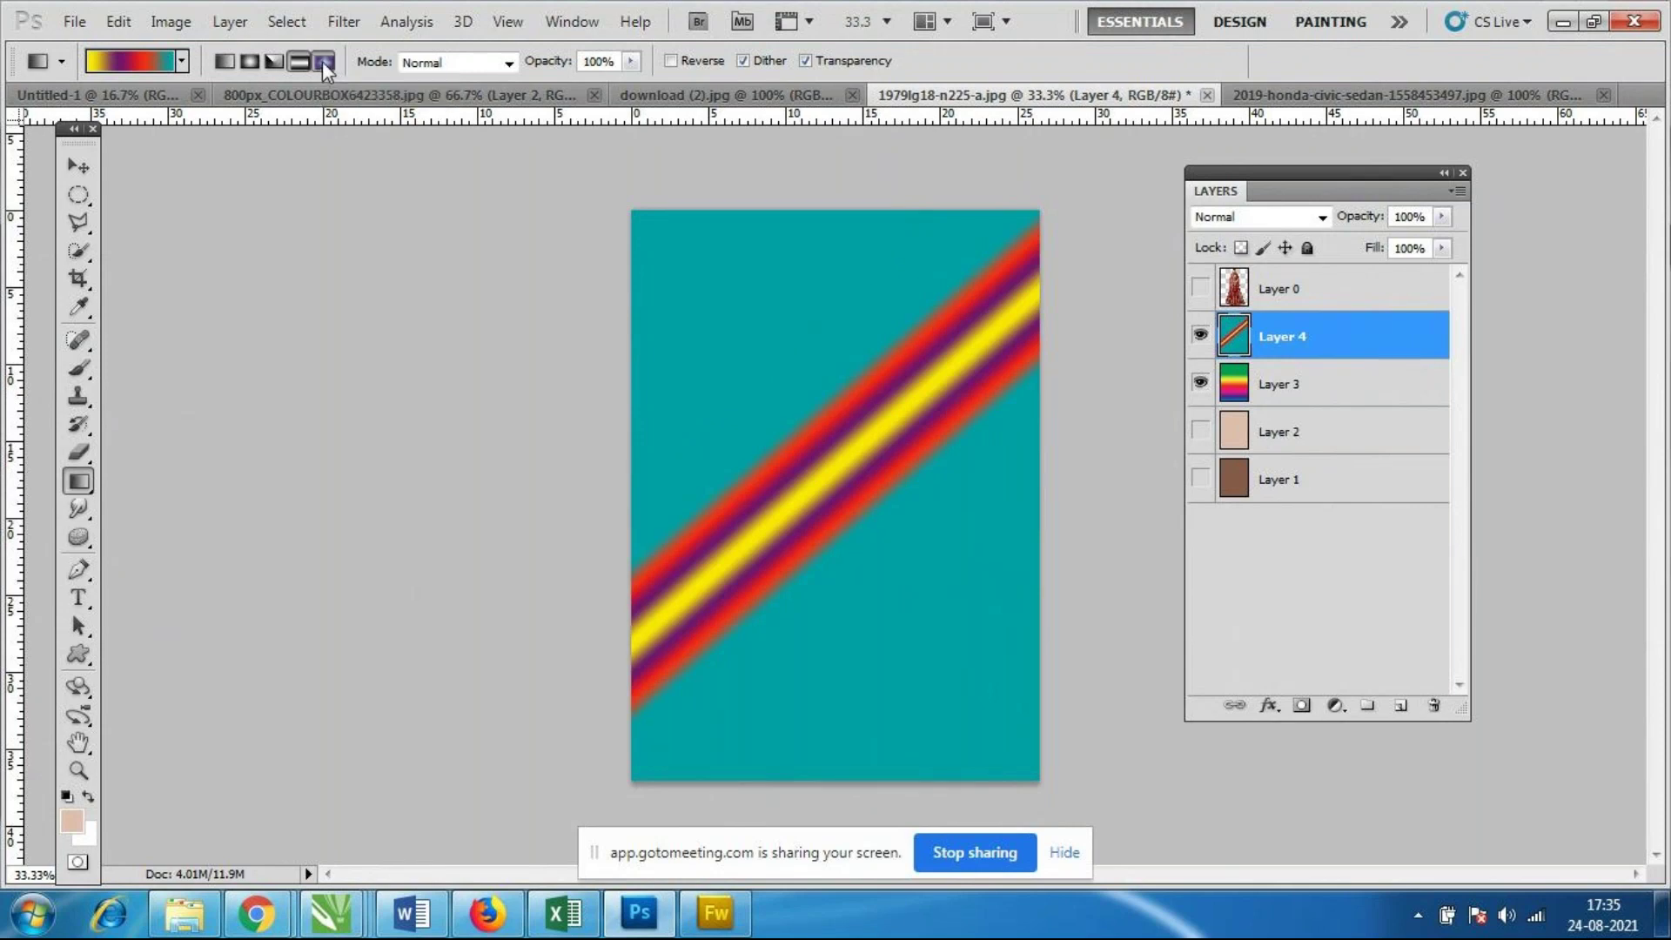
Redraw Layer 4 as a large diamond gradient tilted toward the lower right, then show the bride photo.
left_click_drag(768, 346, 854, 430)
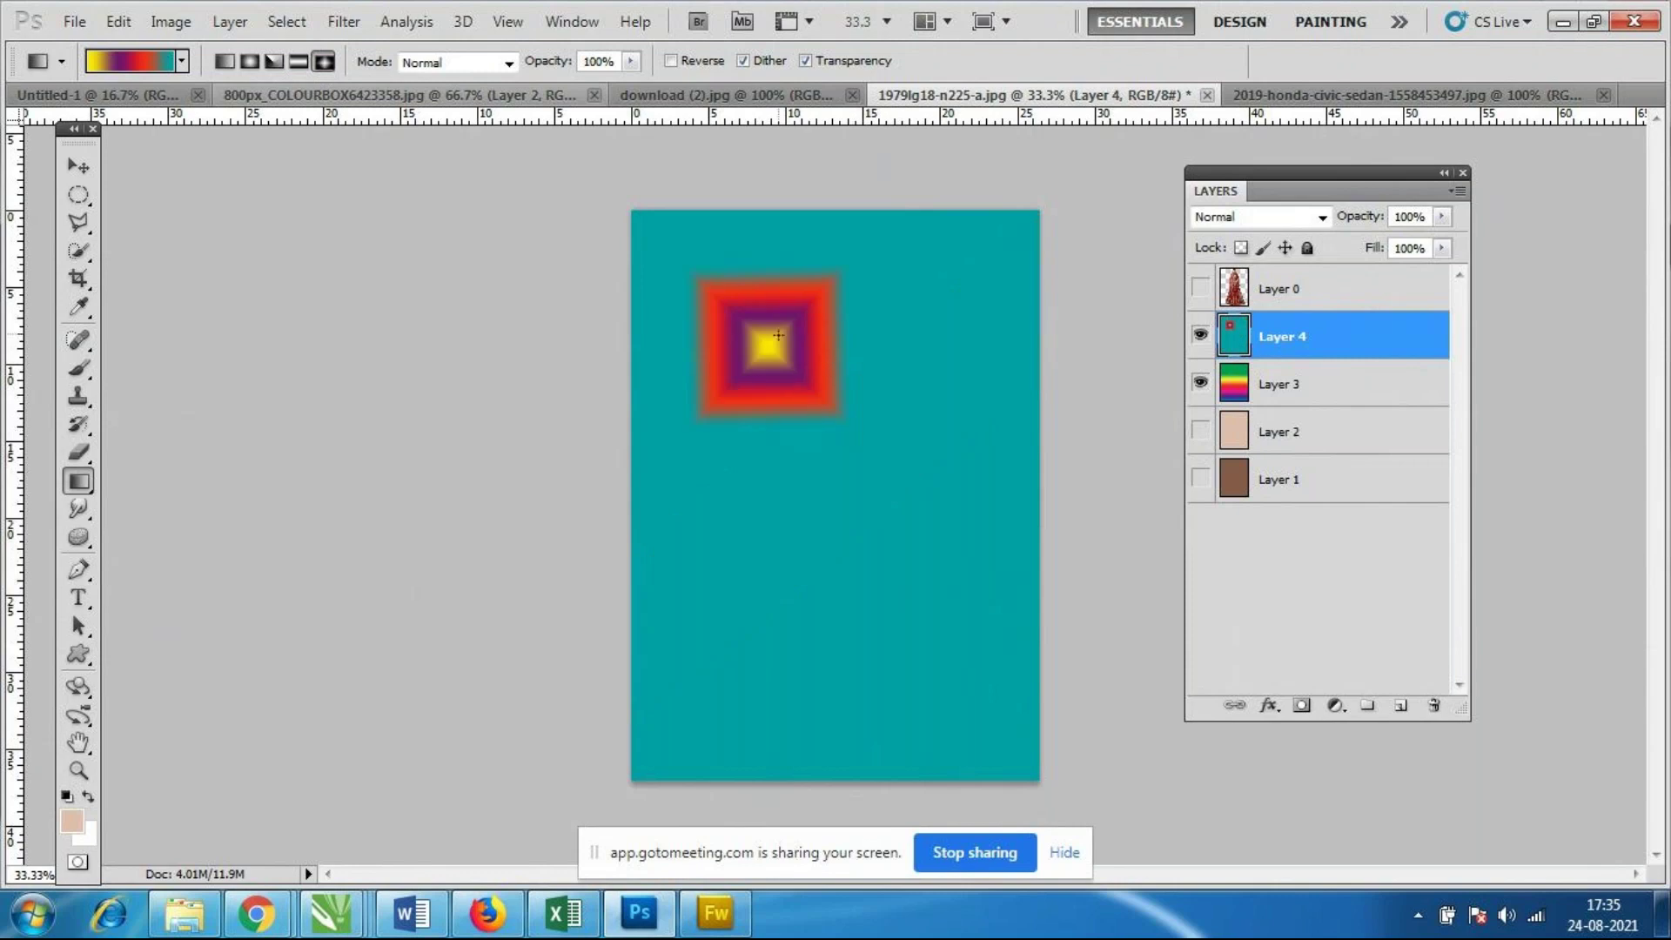
left_click_drag(747, 306, 963, 559)
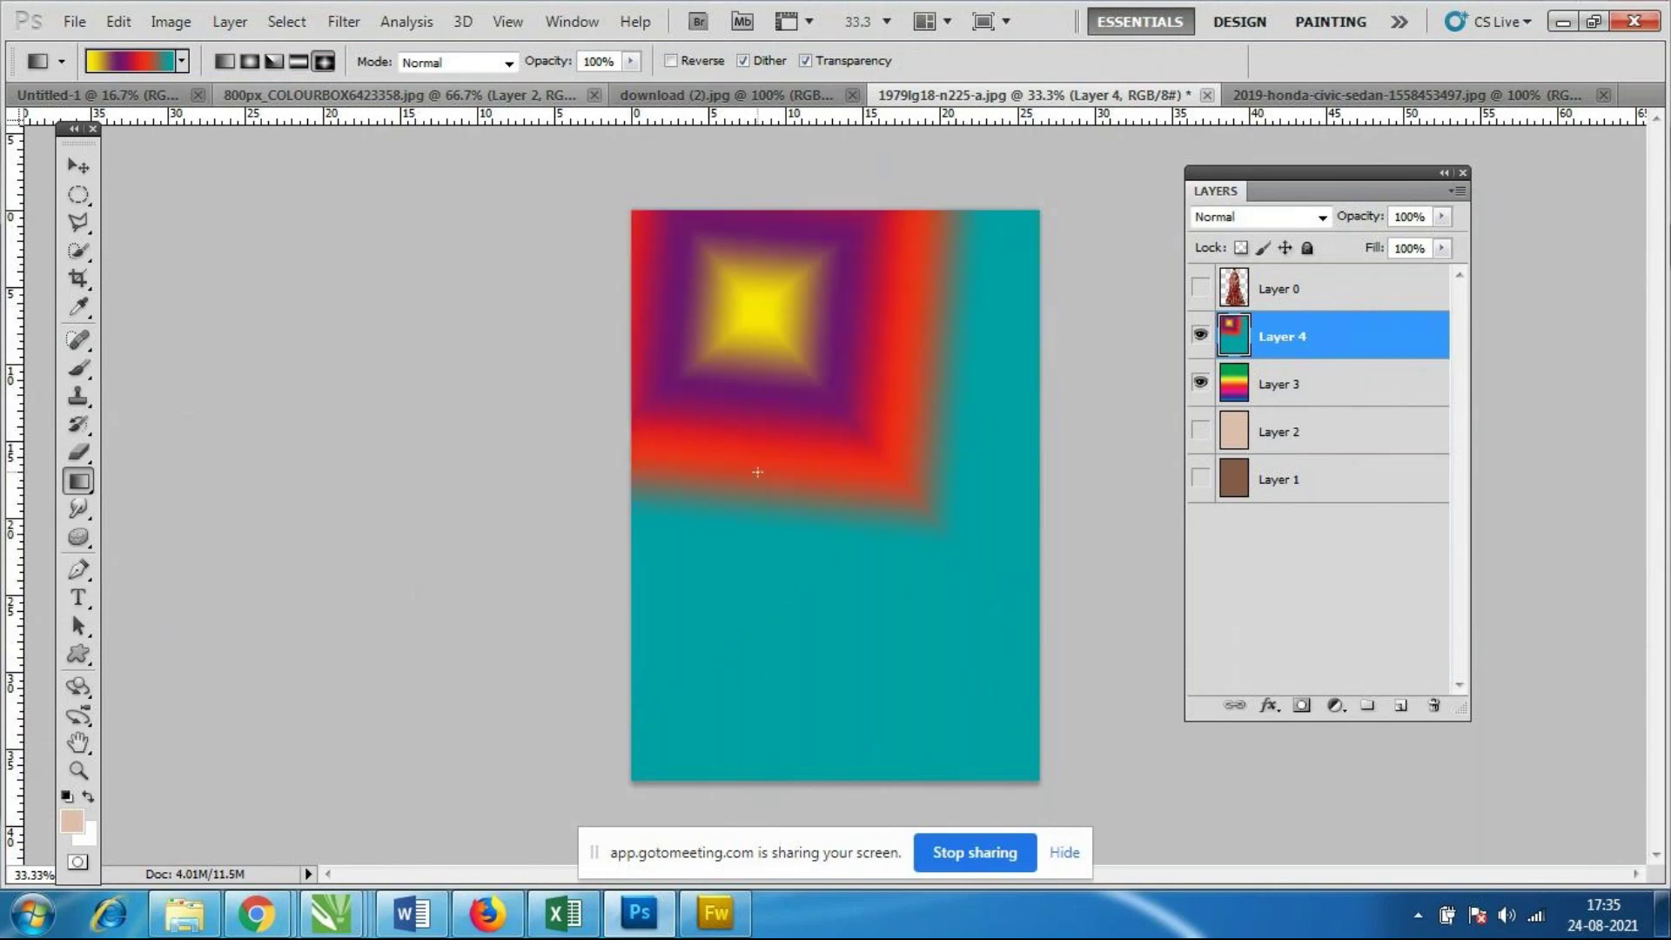
left_click_drag(711, 294, 947, 645)
left_click_drag(938, 399, 814, 707)
left_click_drag(685, 419, 911, 737)
left_click_drag(831, 444, 1018, 694)
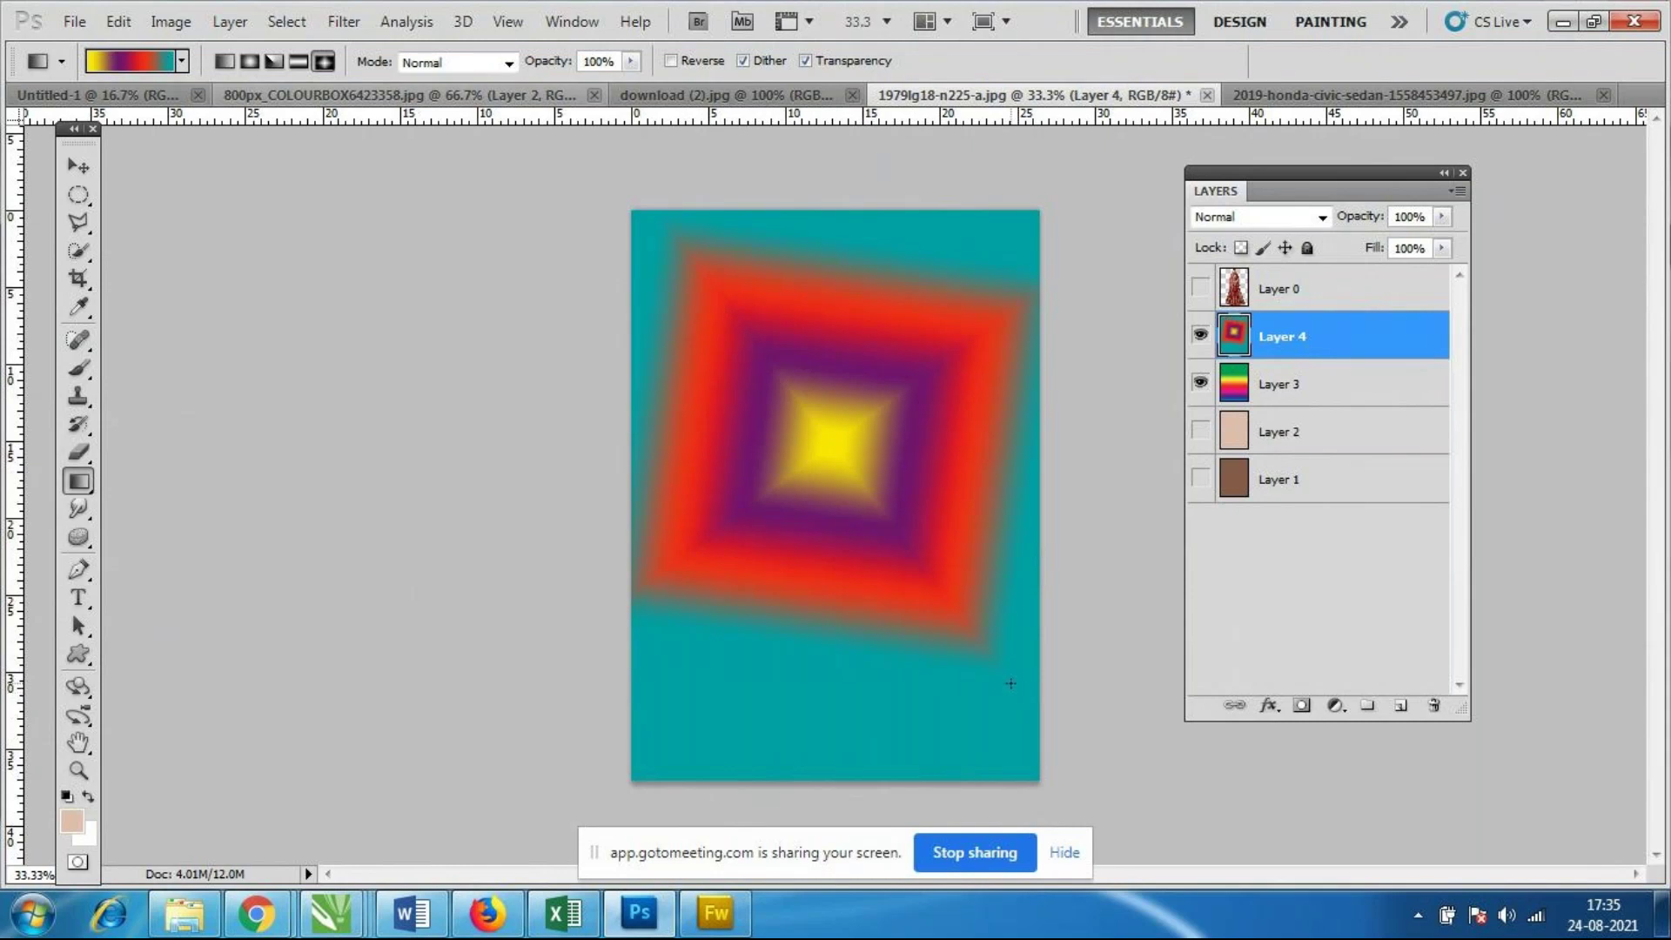
left_click(1201, 289)
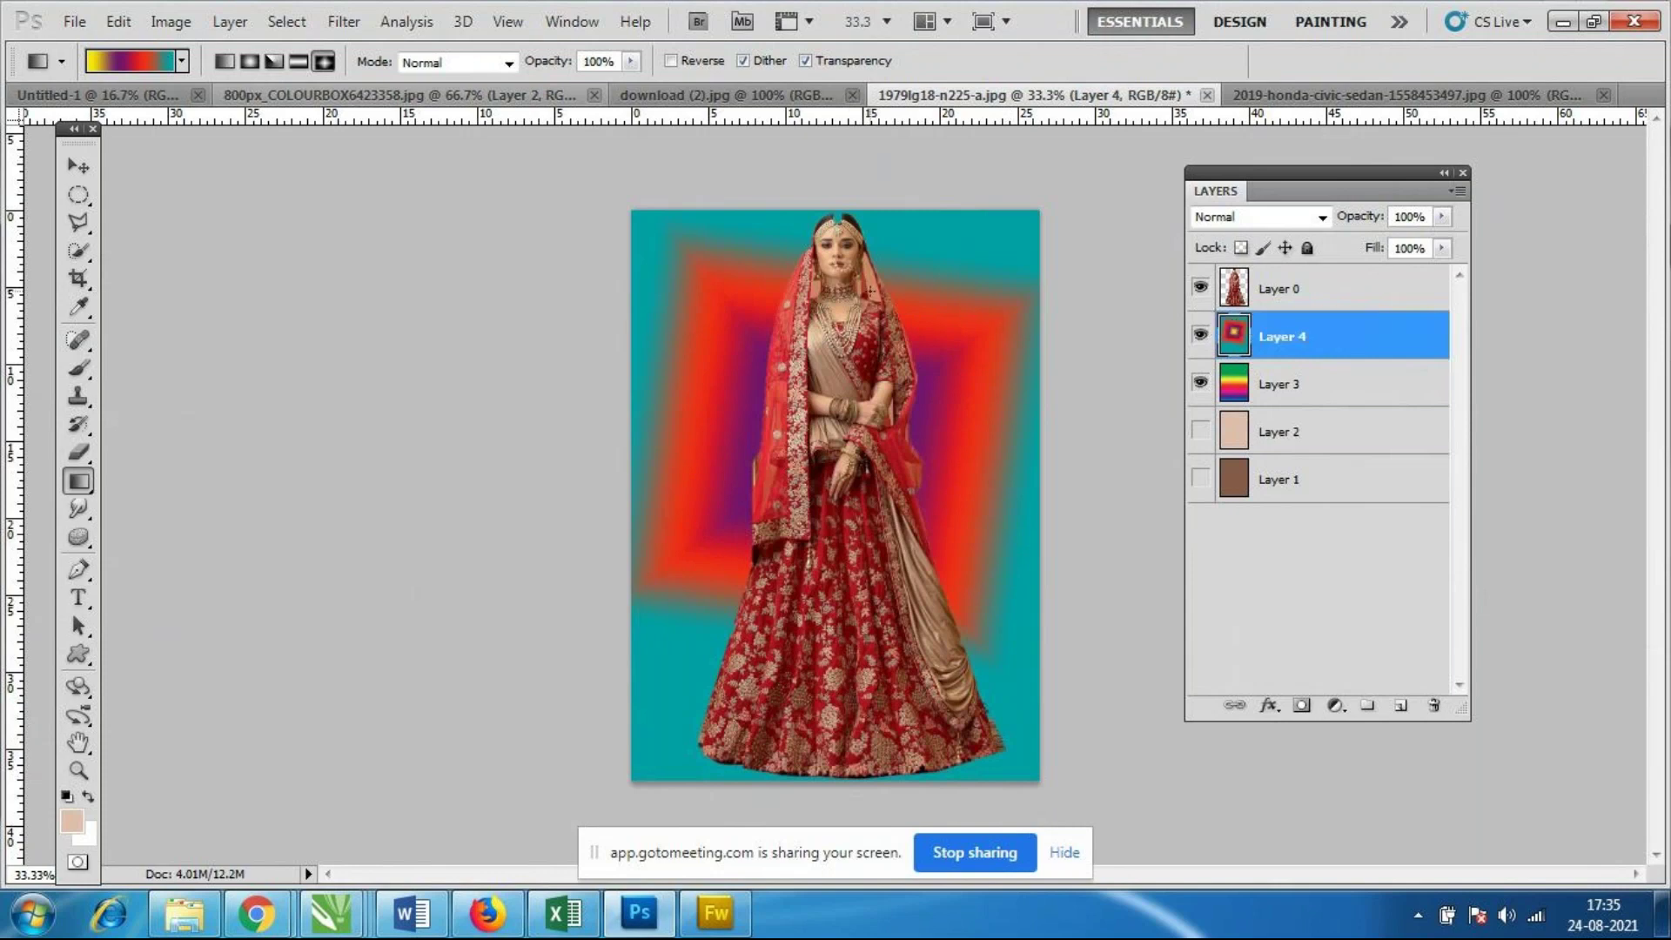
Replace the gradient presets with the Color Harmonies 2 set.
left_click(169, 63)
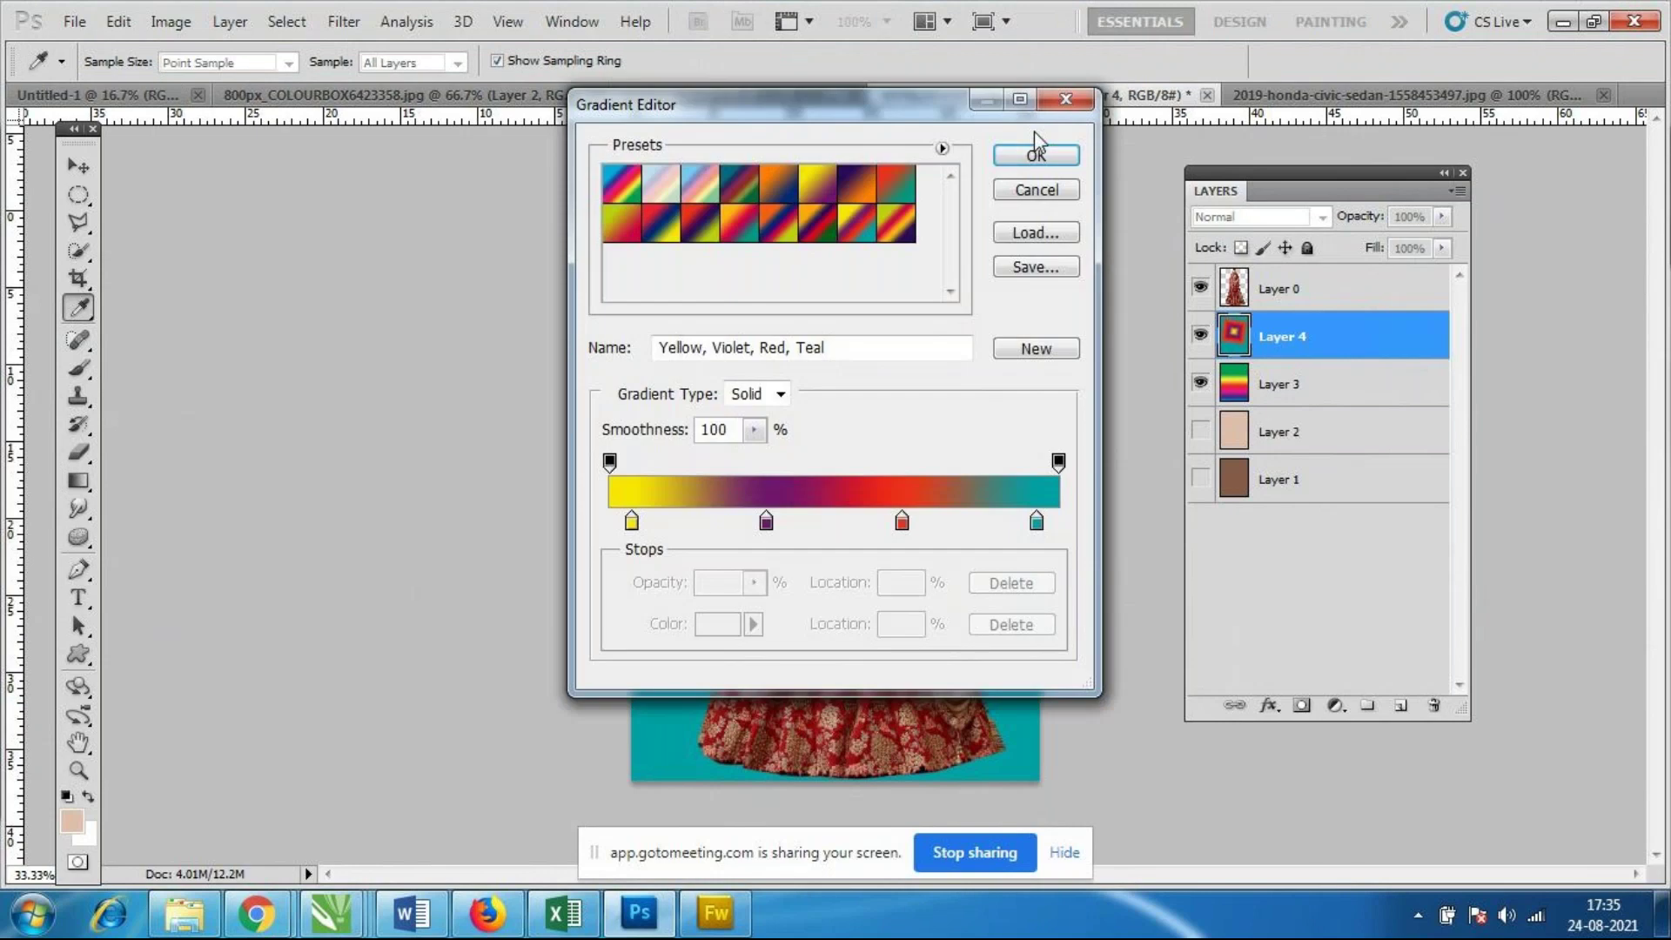
left_click(1030, 192)
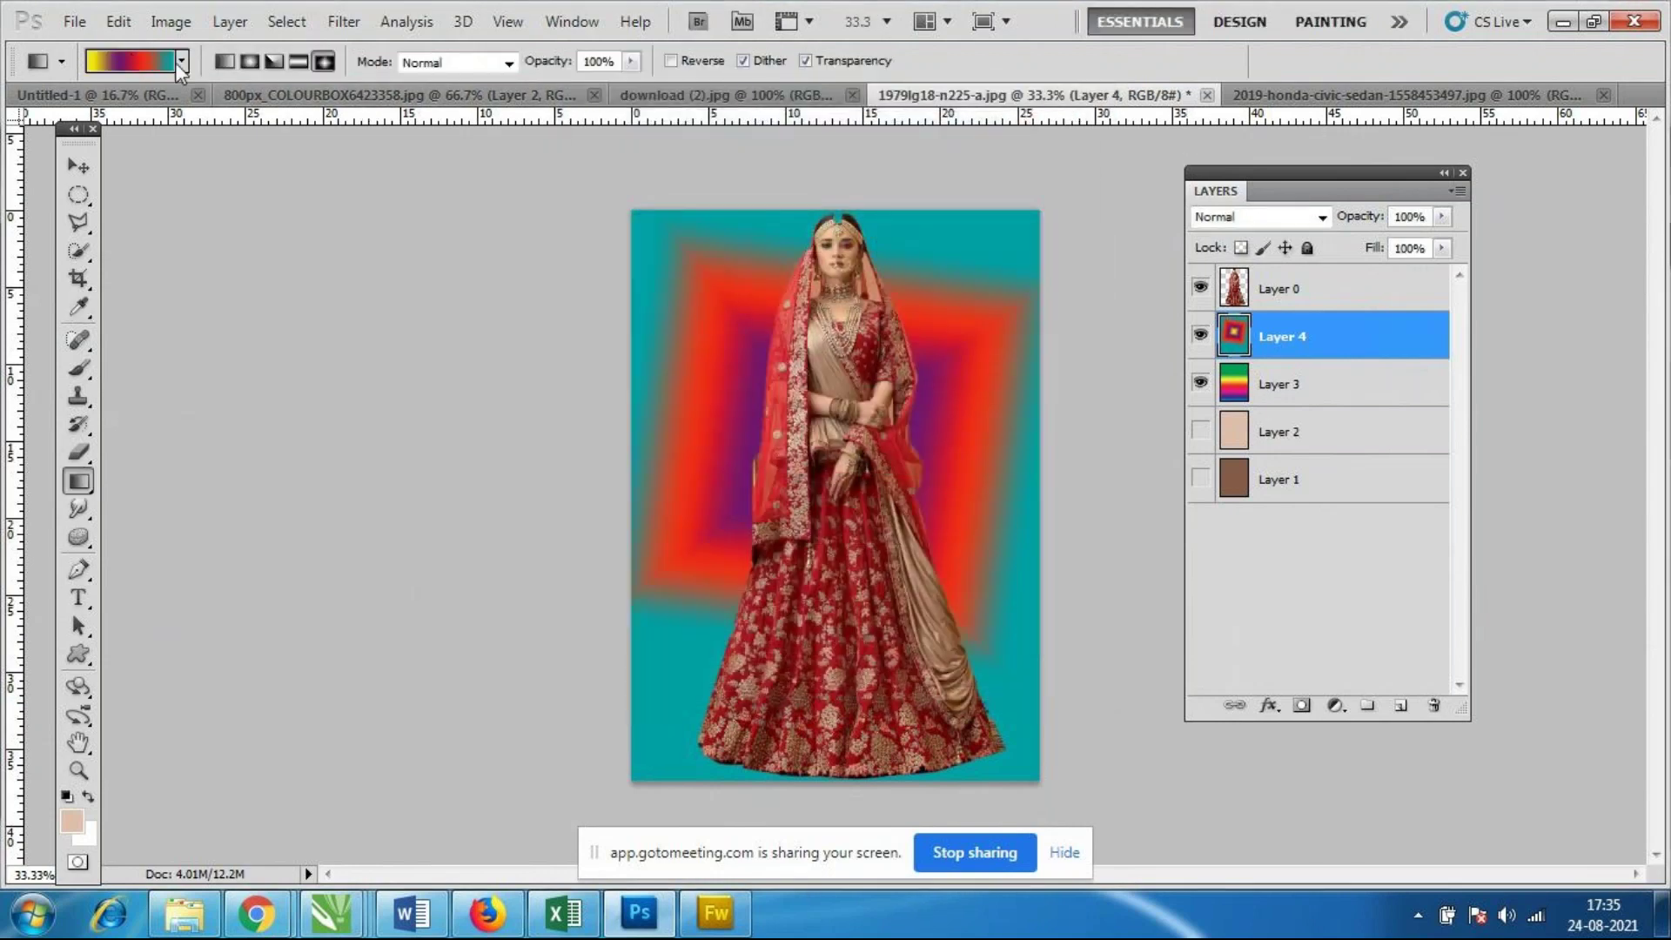
left_click(180, 62)
left_click(309, 97)
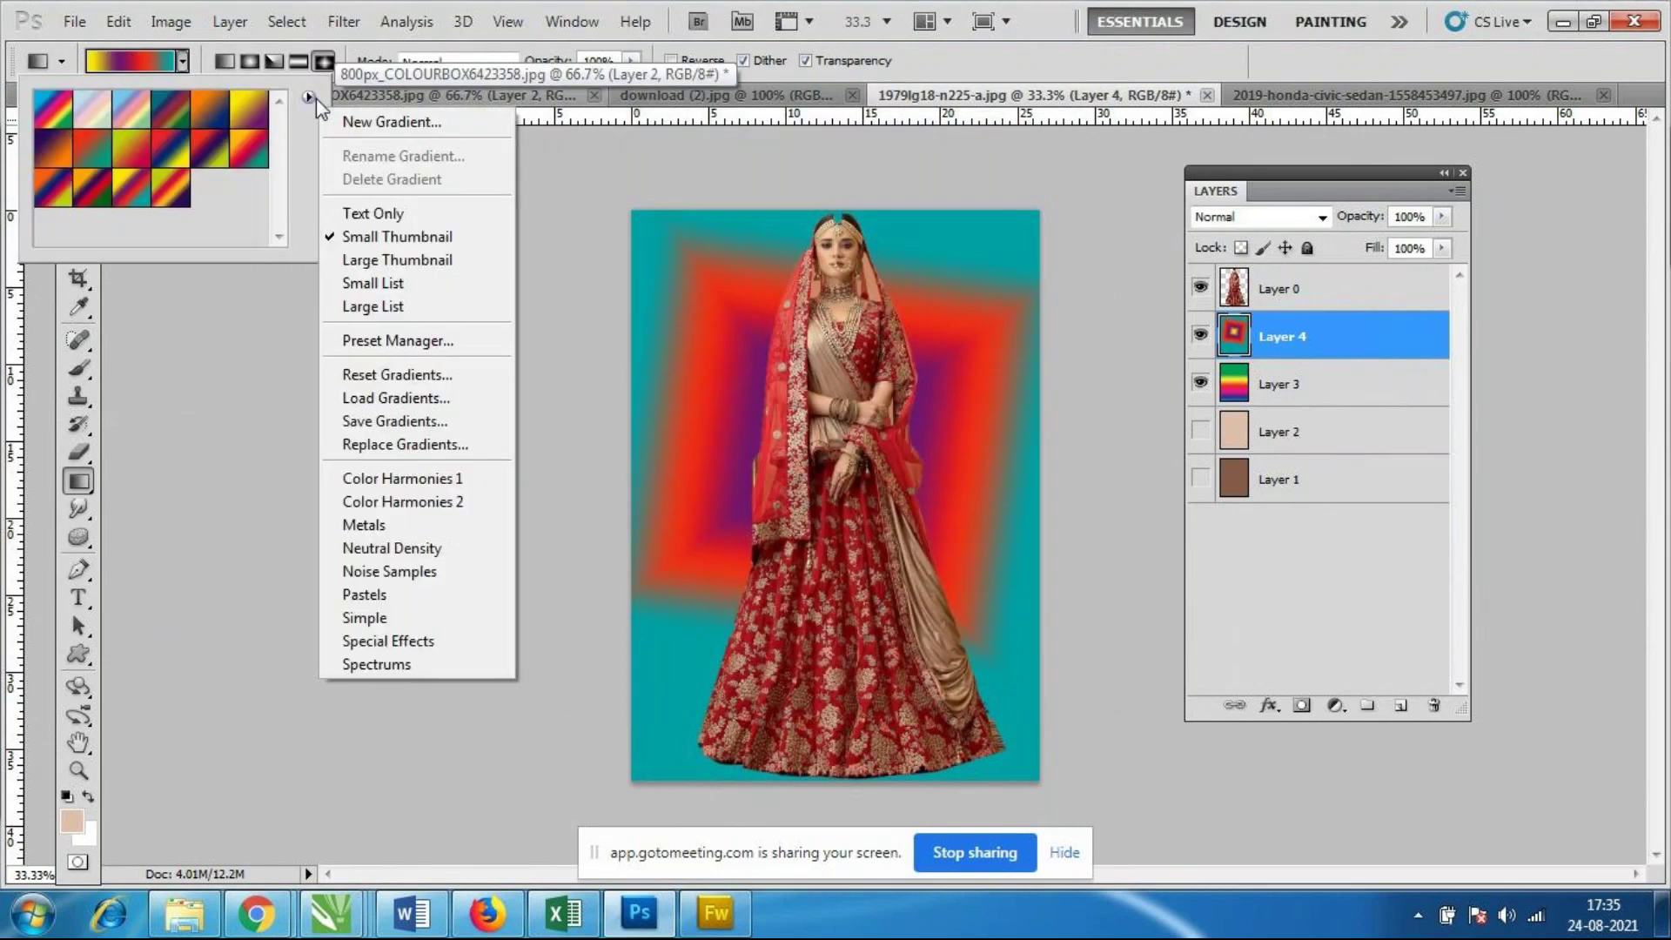
left_click(421, 501)
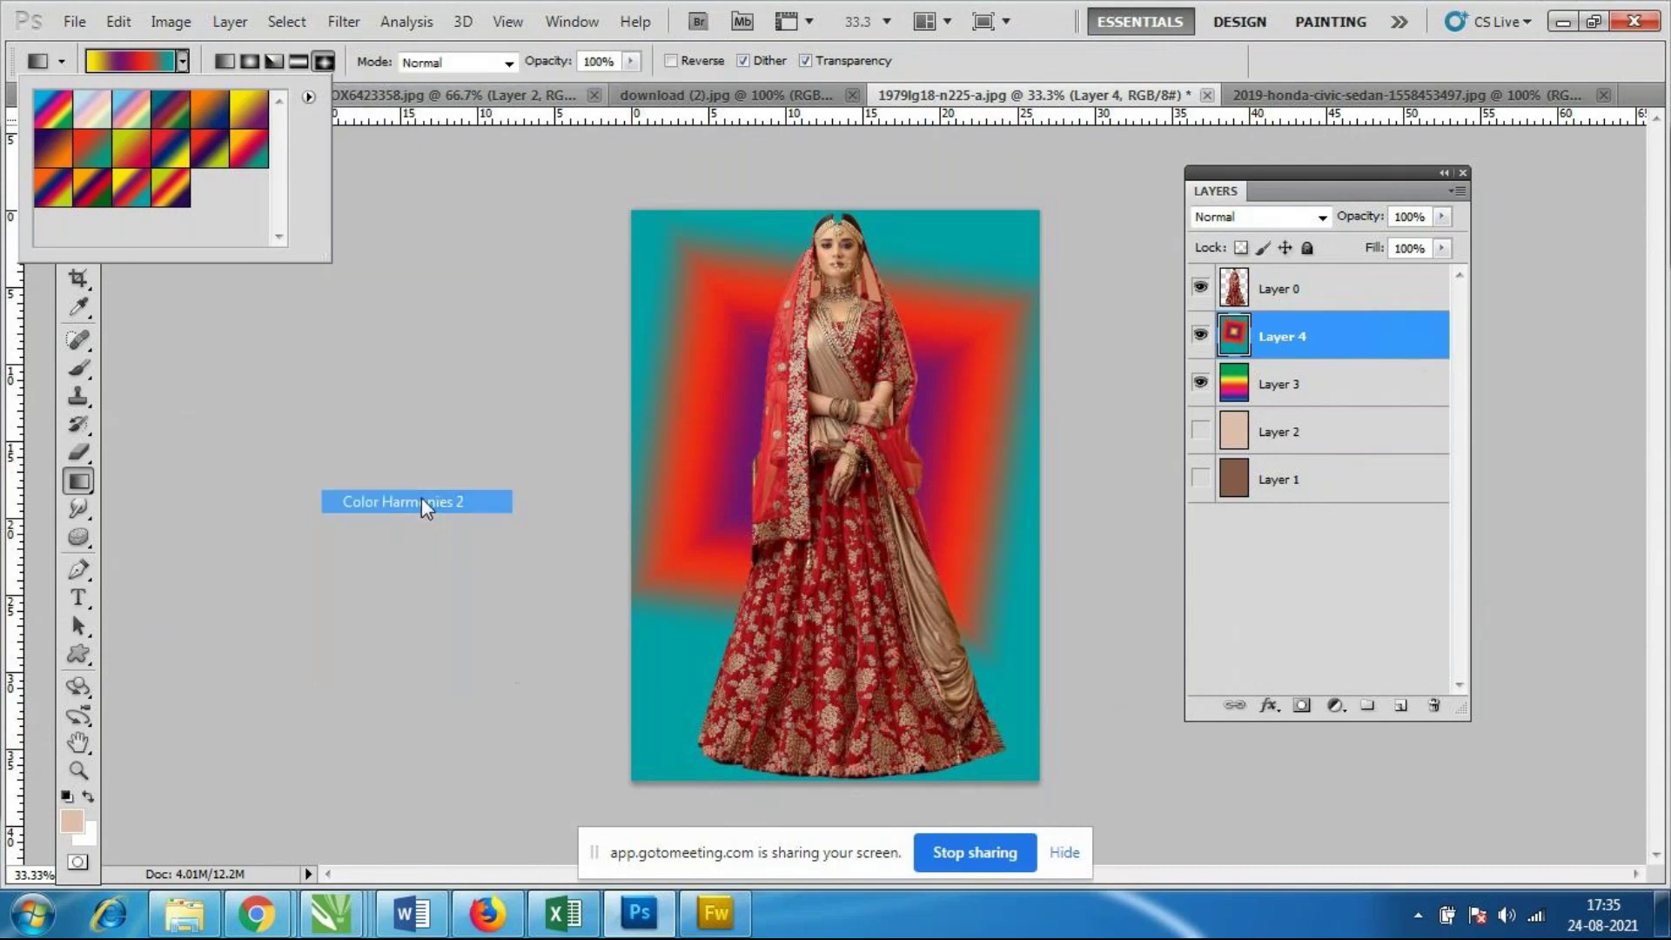
left_click(738, 357)
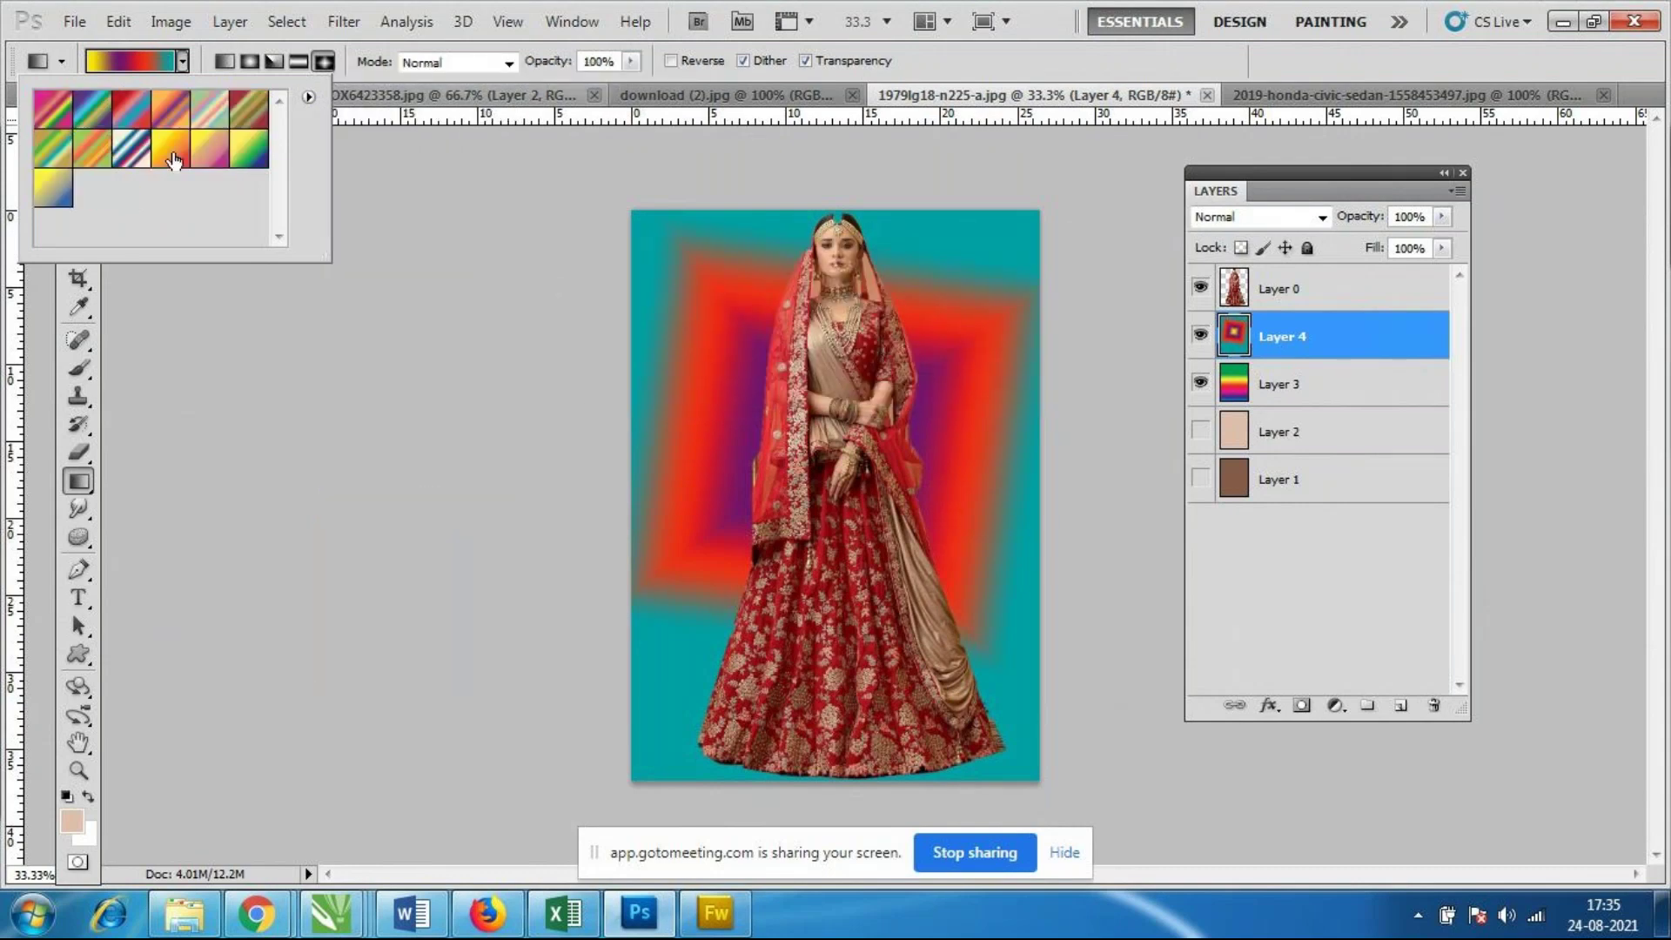
Swap the presets for the Metals set and add an empty Layer 5 above Layer 4.
left_click(309, 98)
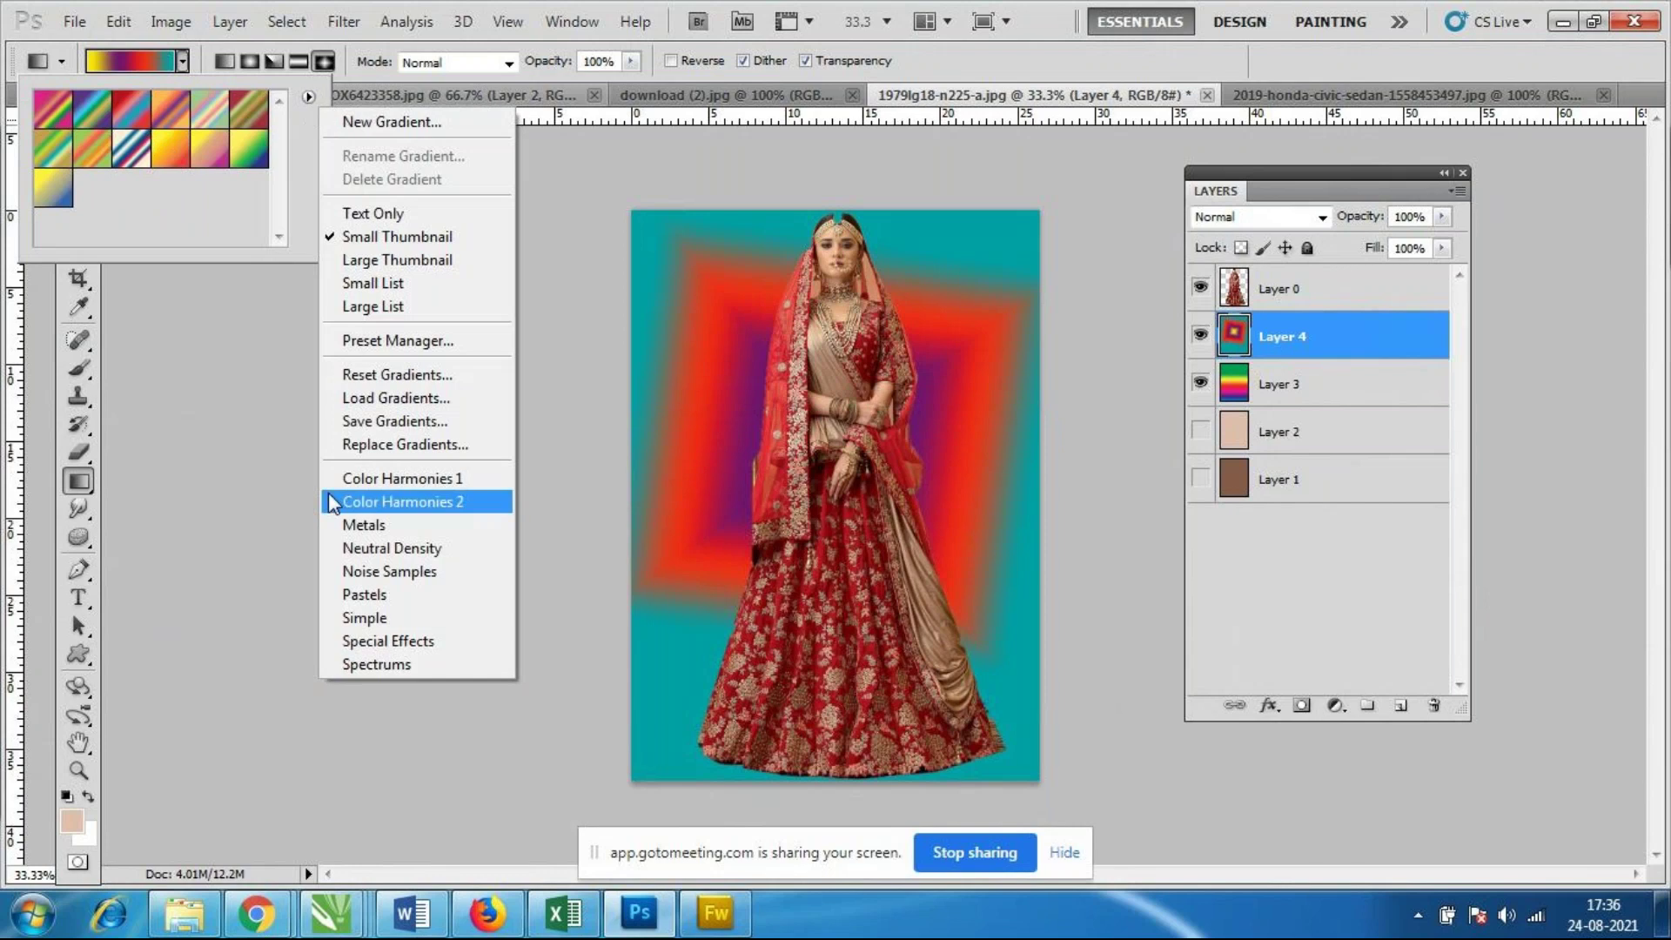
left_click(369, 524)
left_click(732, 358)
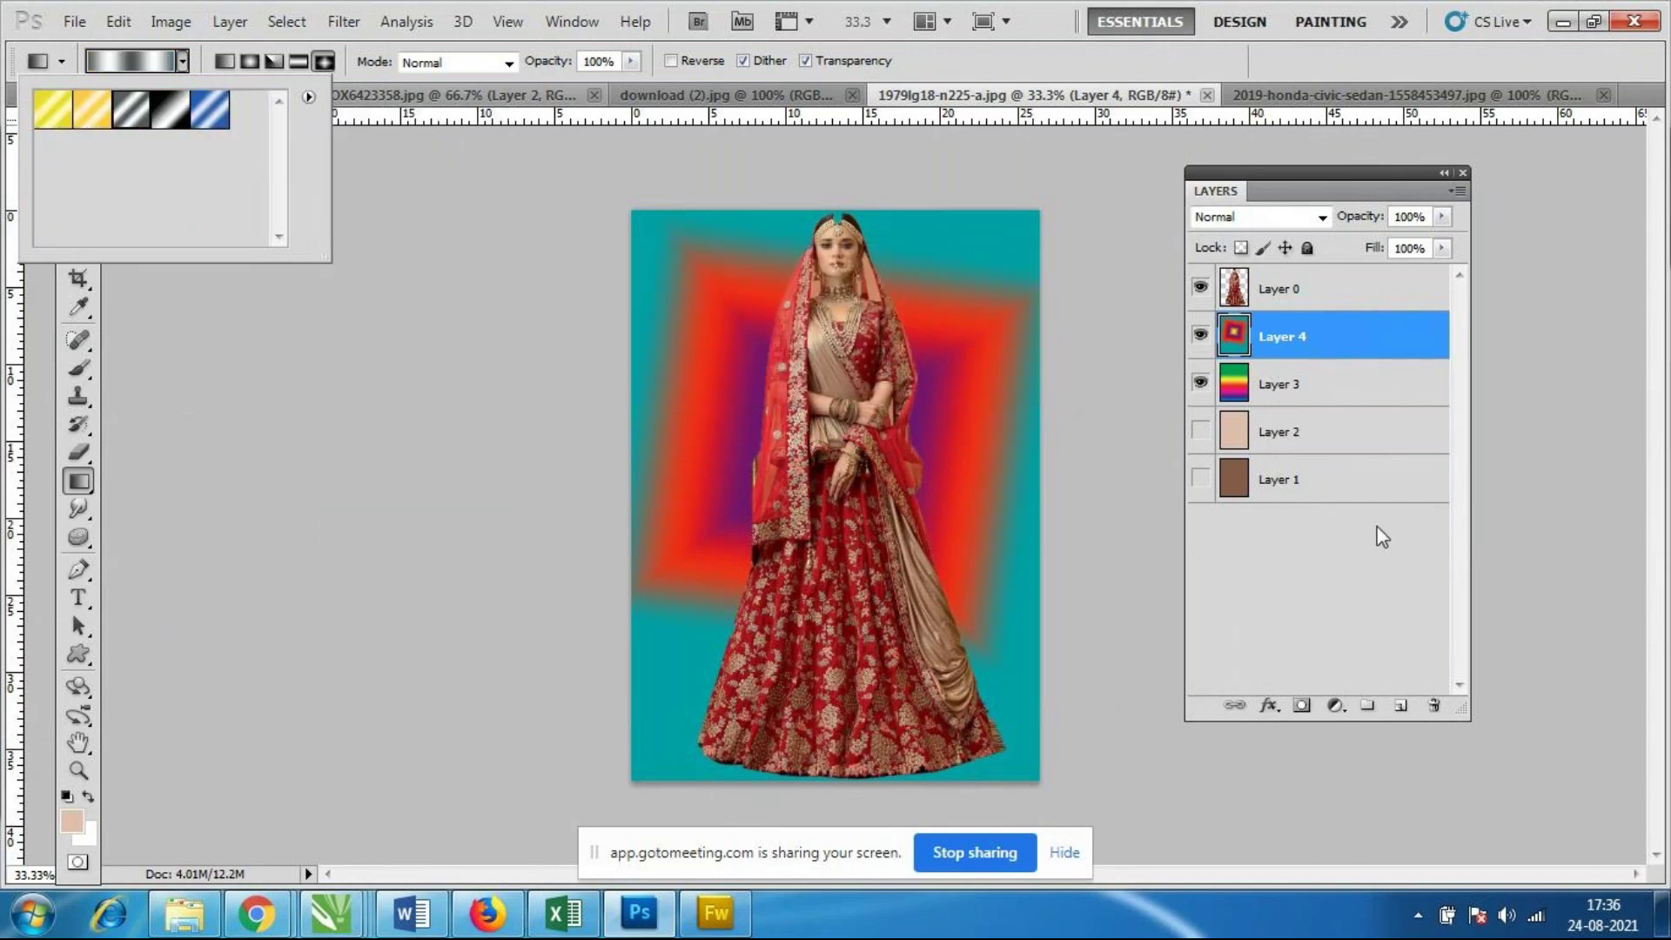
left_click(1407, 709)
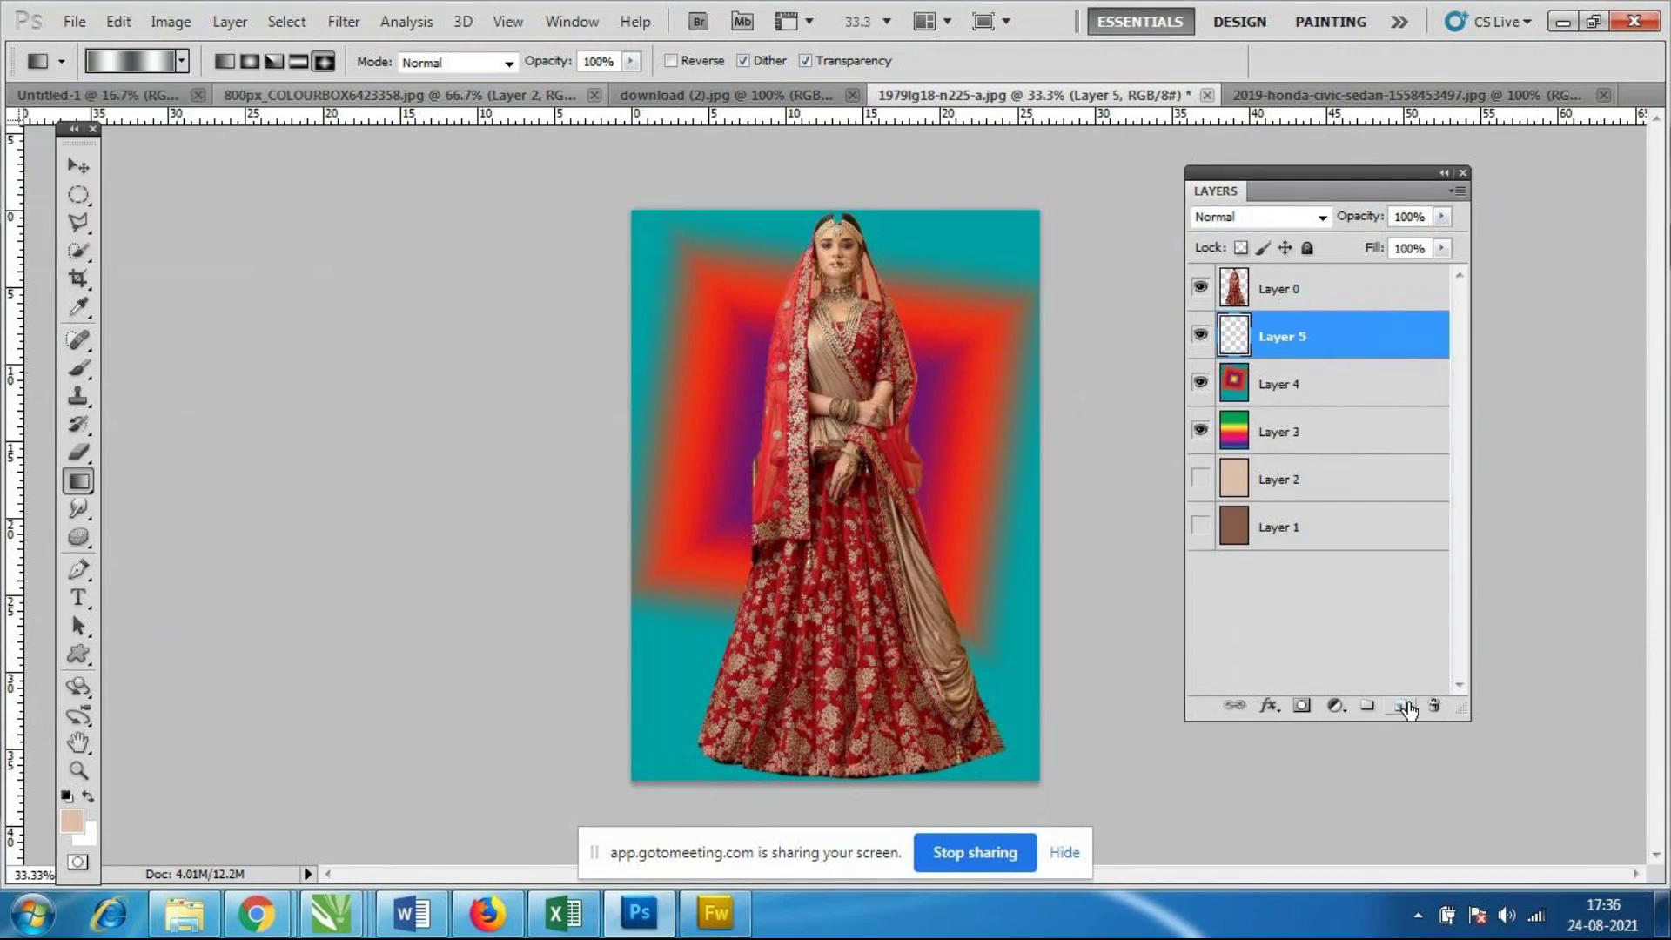
Hide the bride photo, Layer 4 and Layer 3, and fill Layer 5 with a grey metallic gradient.
left_click(1200, 287)
left_click_drag(724, 280, 1034, 580)
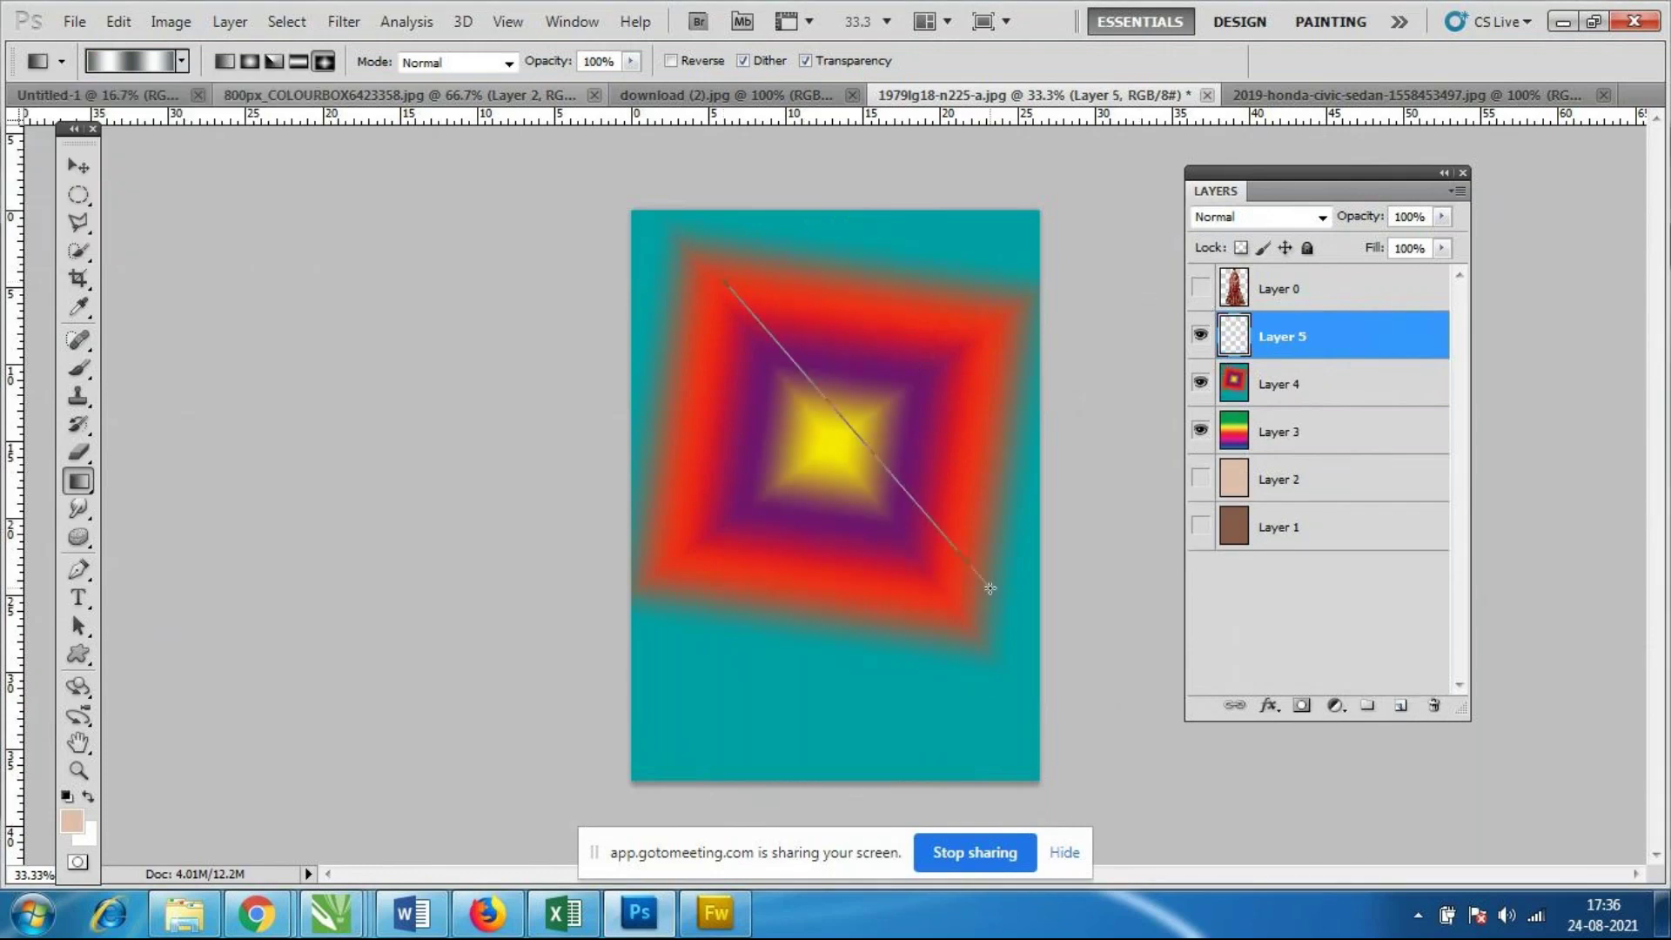
left_click(1200, 383)
left_click(1200, 430)
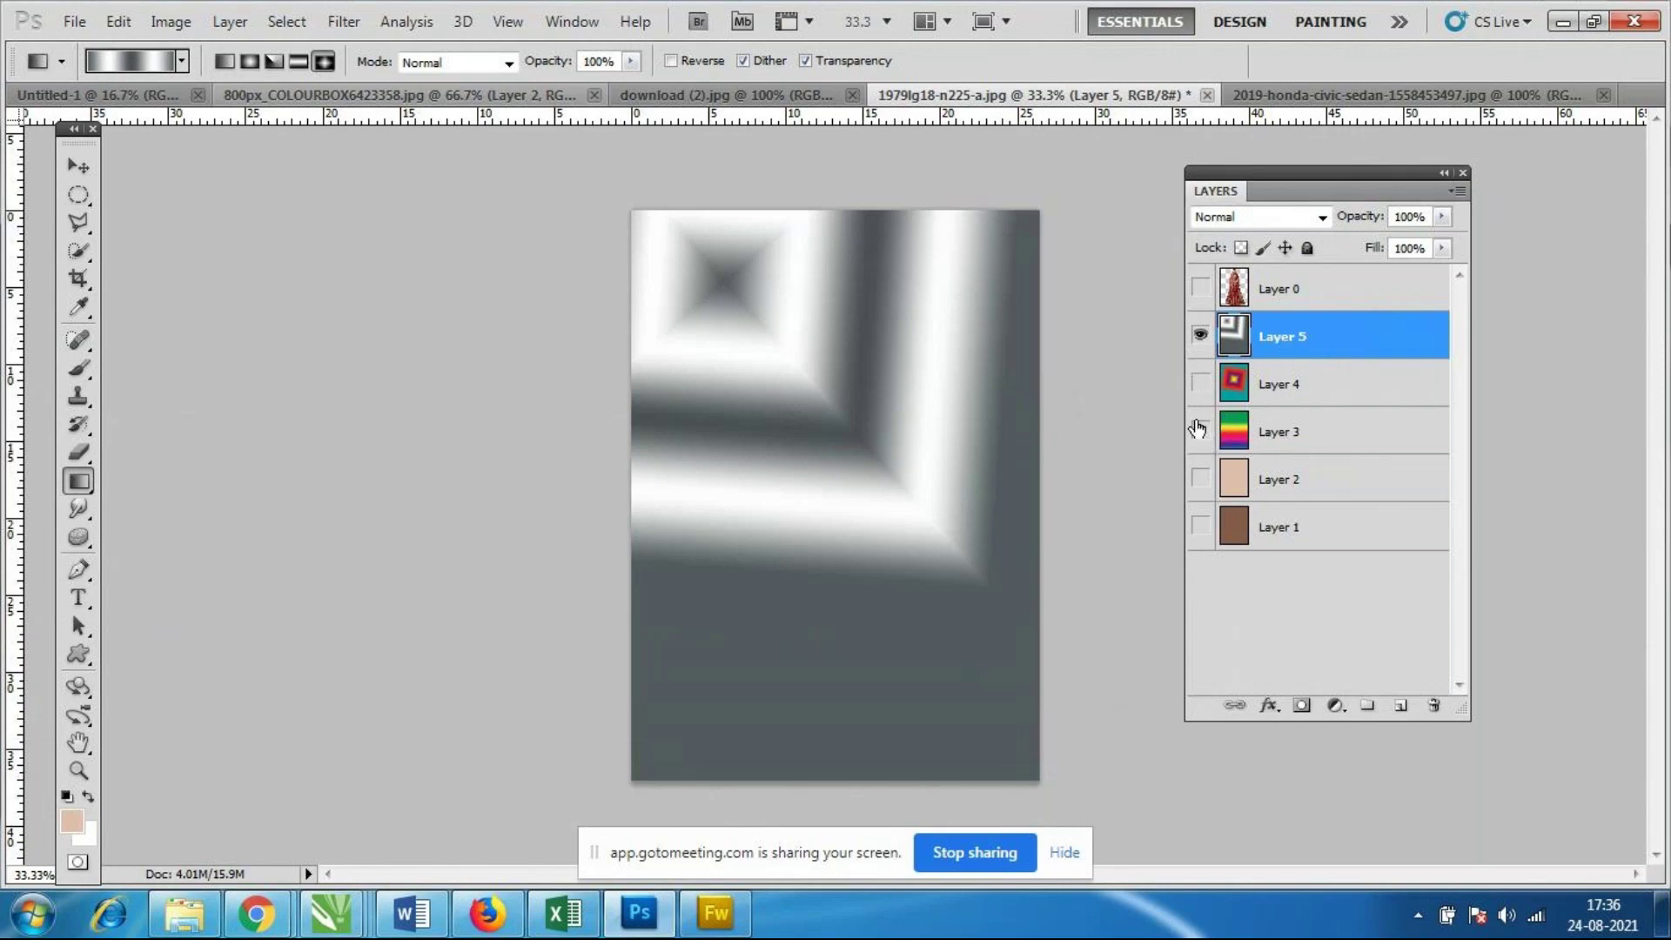
Draw a metallic diamond gradient on Layer 5, settling on concentric squares toward the upper left.
left_click_drag(965, 378, 925, 474)
left_click_drag(766, 422, 898, 562)
left_click_drag(869, 473, 922, 526)
left_click_drag(785, 320, 955, 520)
left_click_drag(848, 408, 975, 546)
left_click_drag(965, 449, 821, 540)
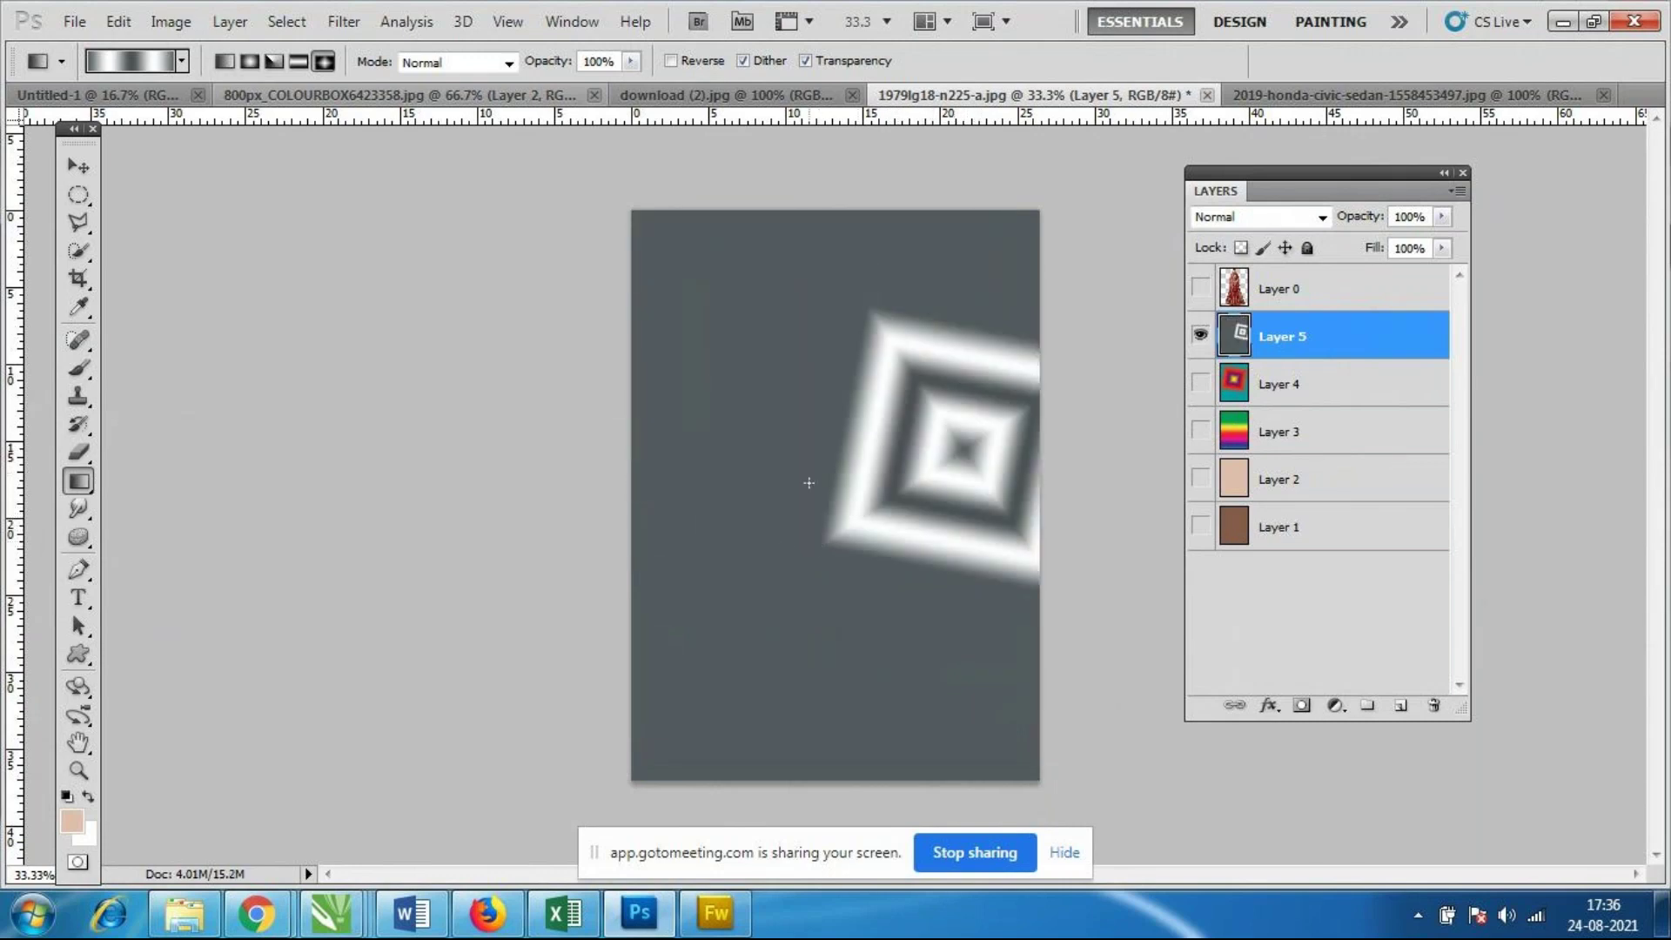
left_click_drag(750, 389, 900, 566)
Redraw Layer 5 as large silver radial rings from the top-left.
left_click(249, 61)
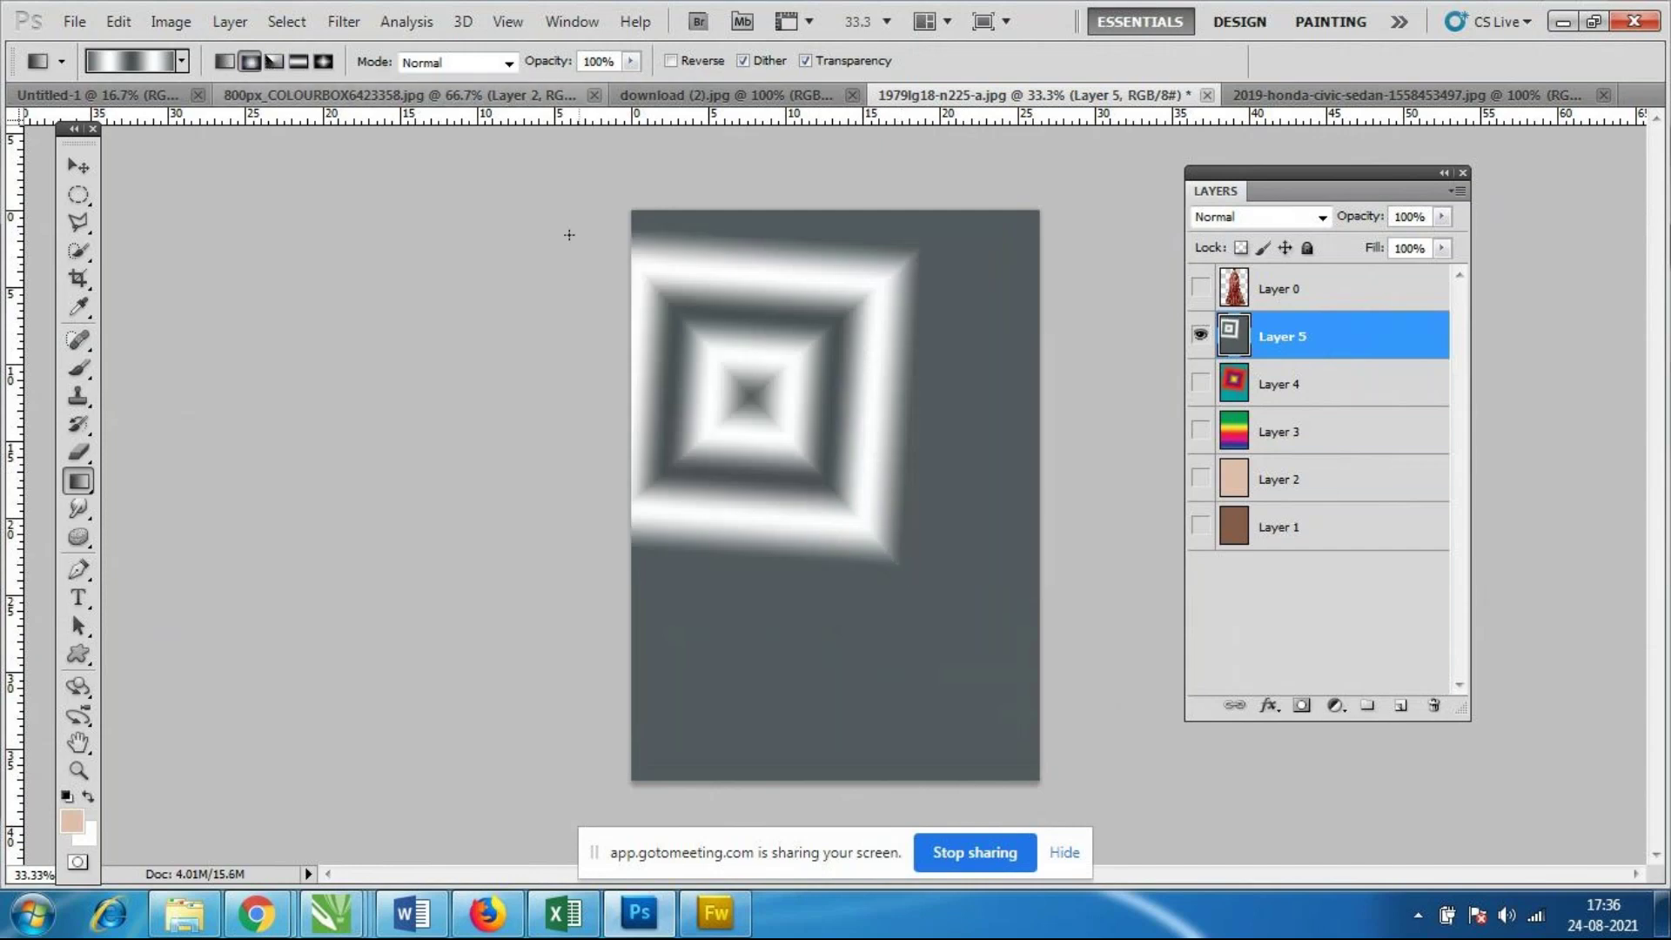
left_click_drag(697, 300, 893, 496)
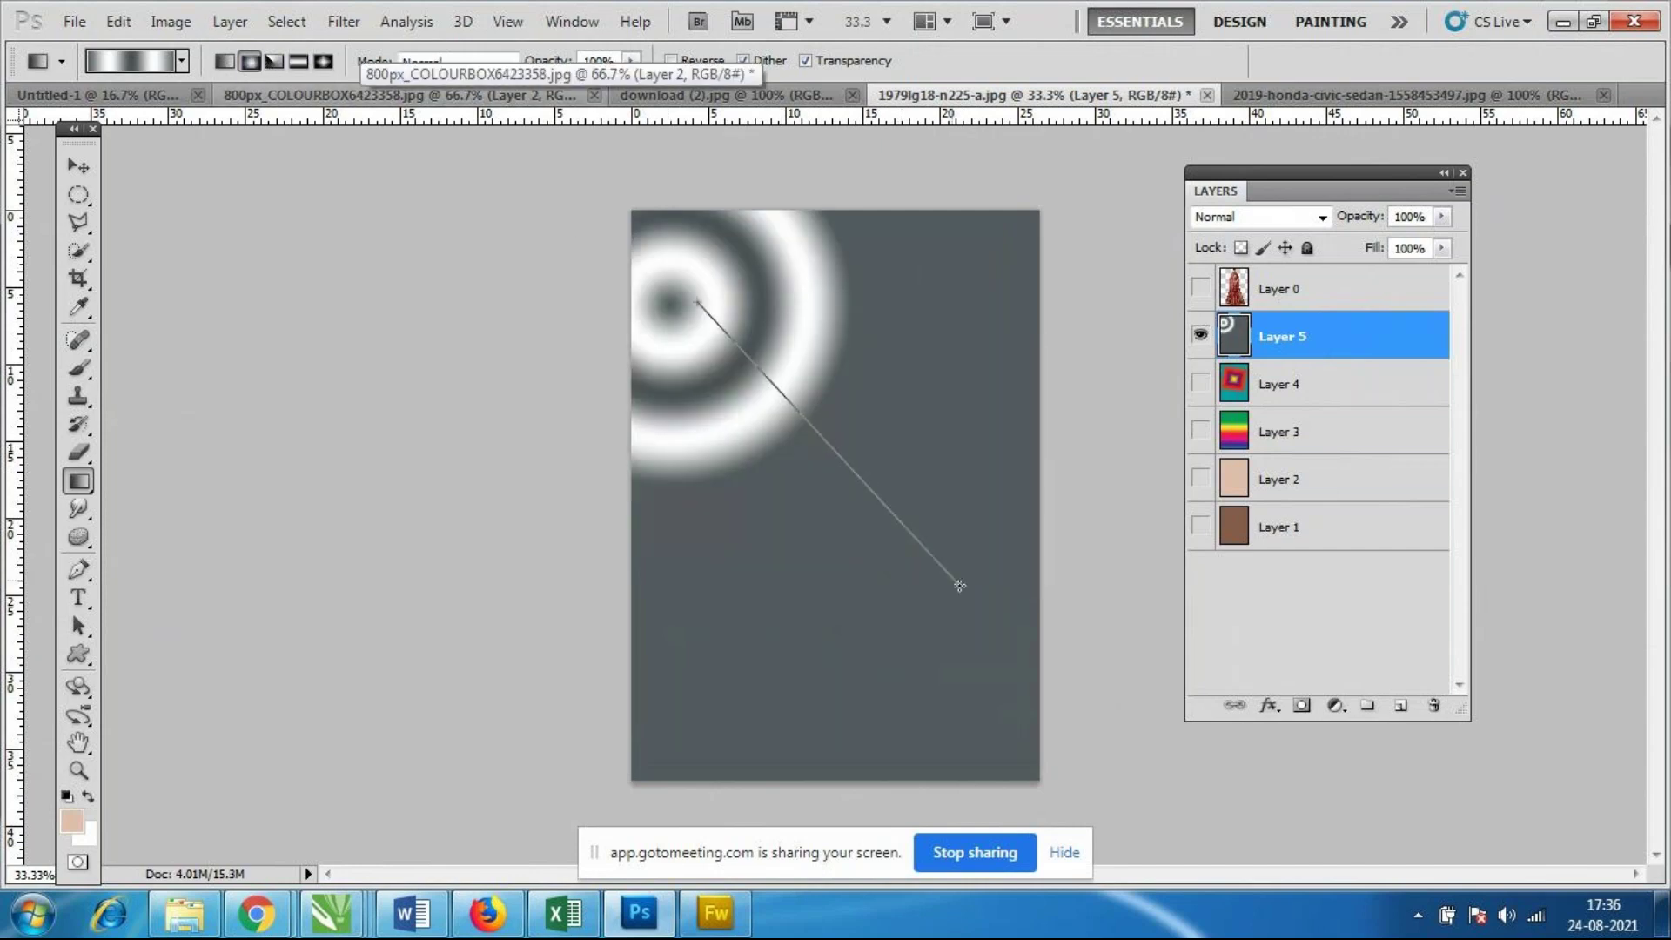
left_click_drag(697, 301, 966, 576)
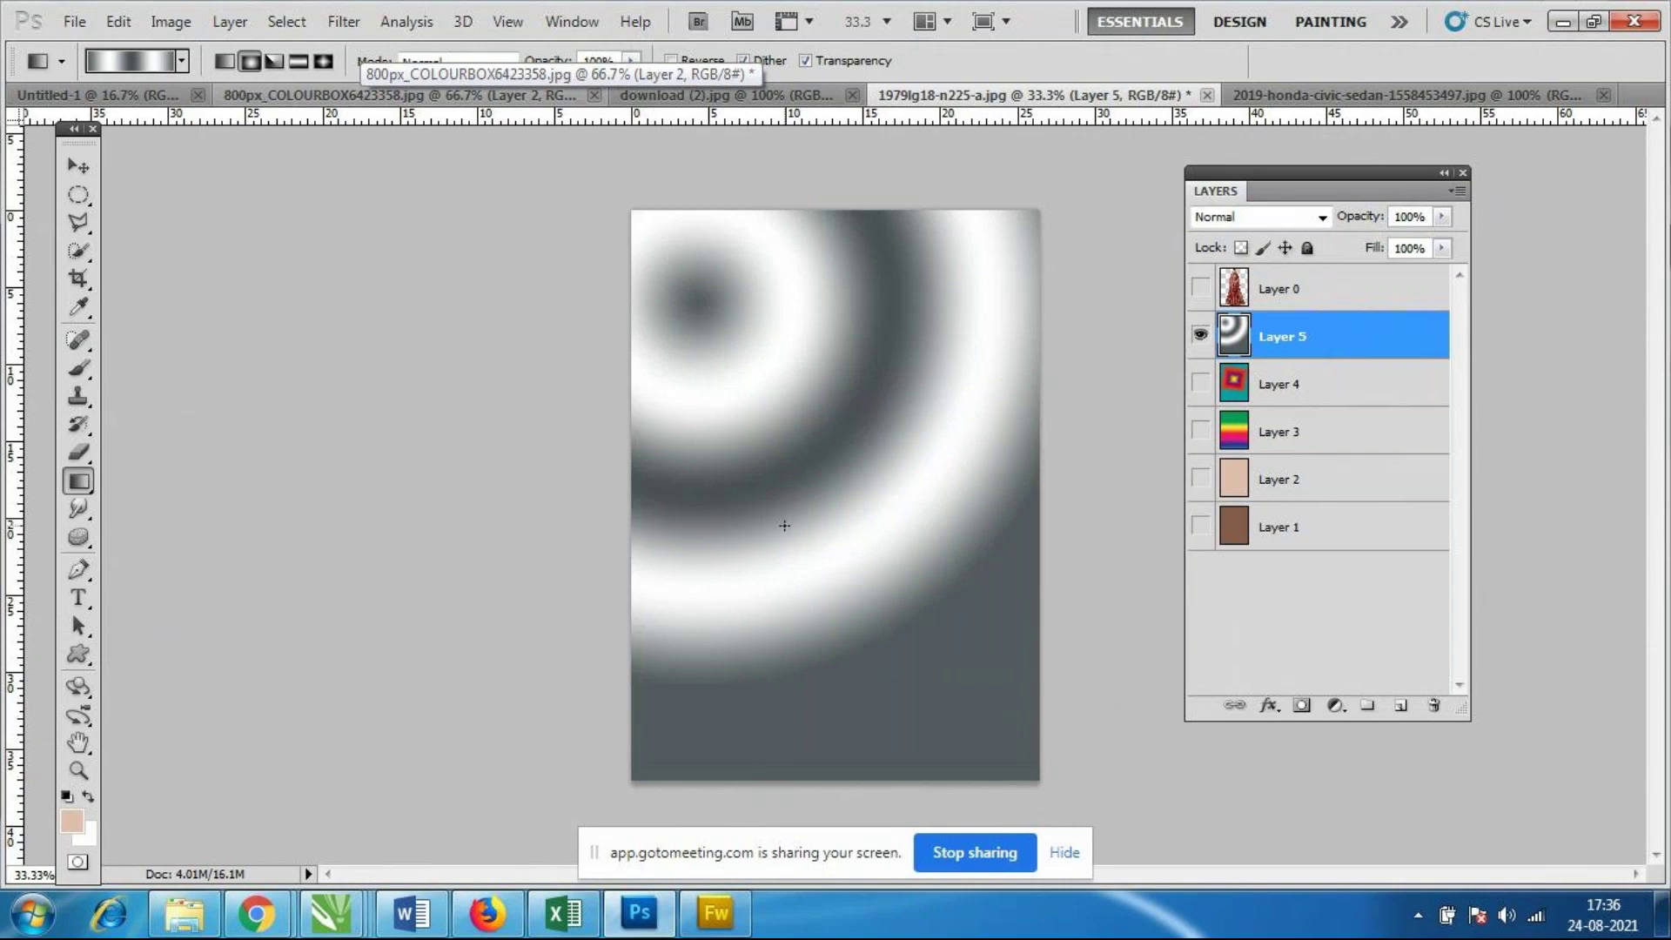
Choose the Noise Samples gradient set from the presets menu.
left_click(181, 61)
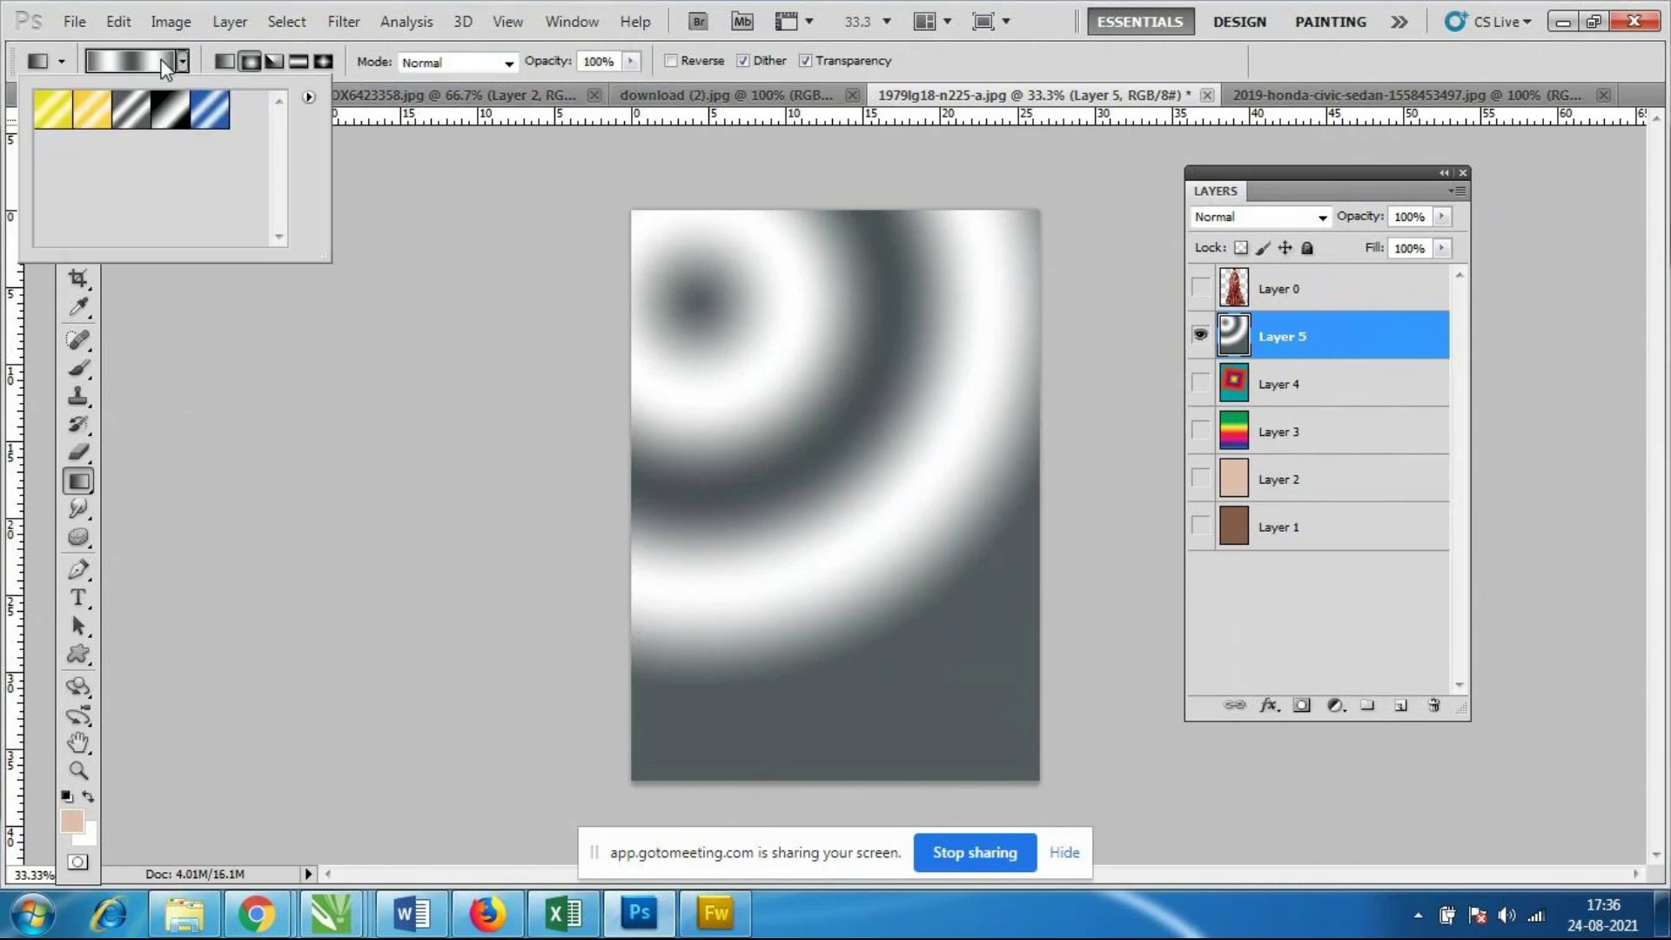
left_click(310, 96)
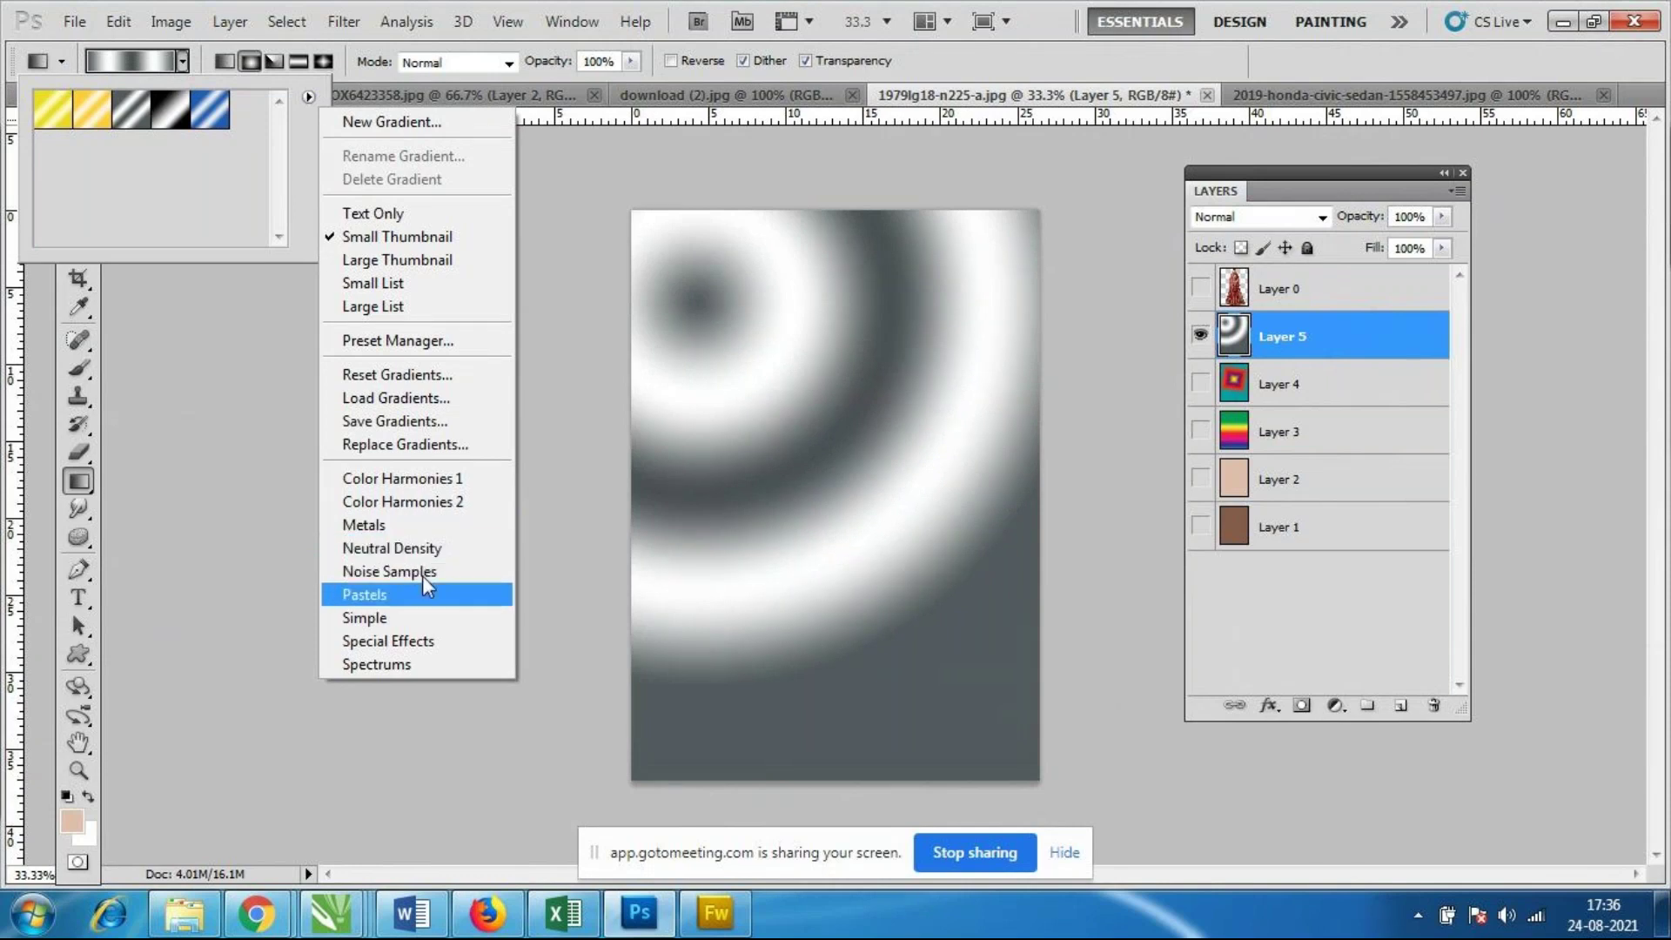
left_click(453, 581)
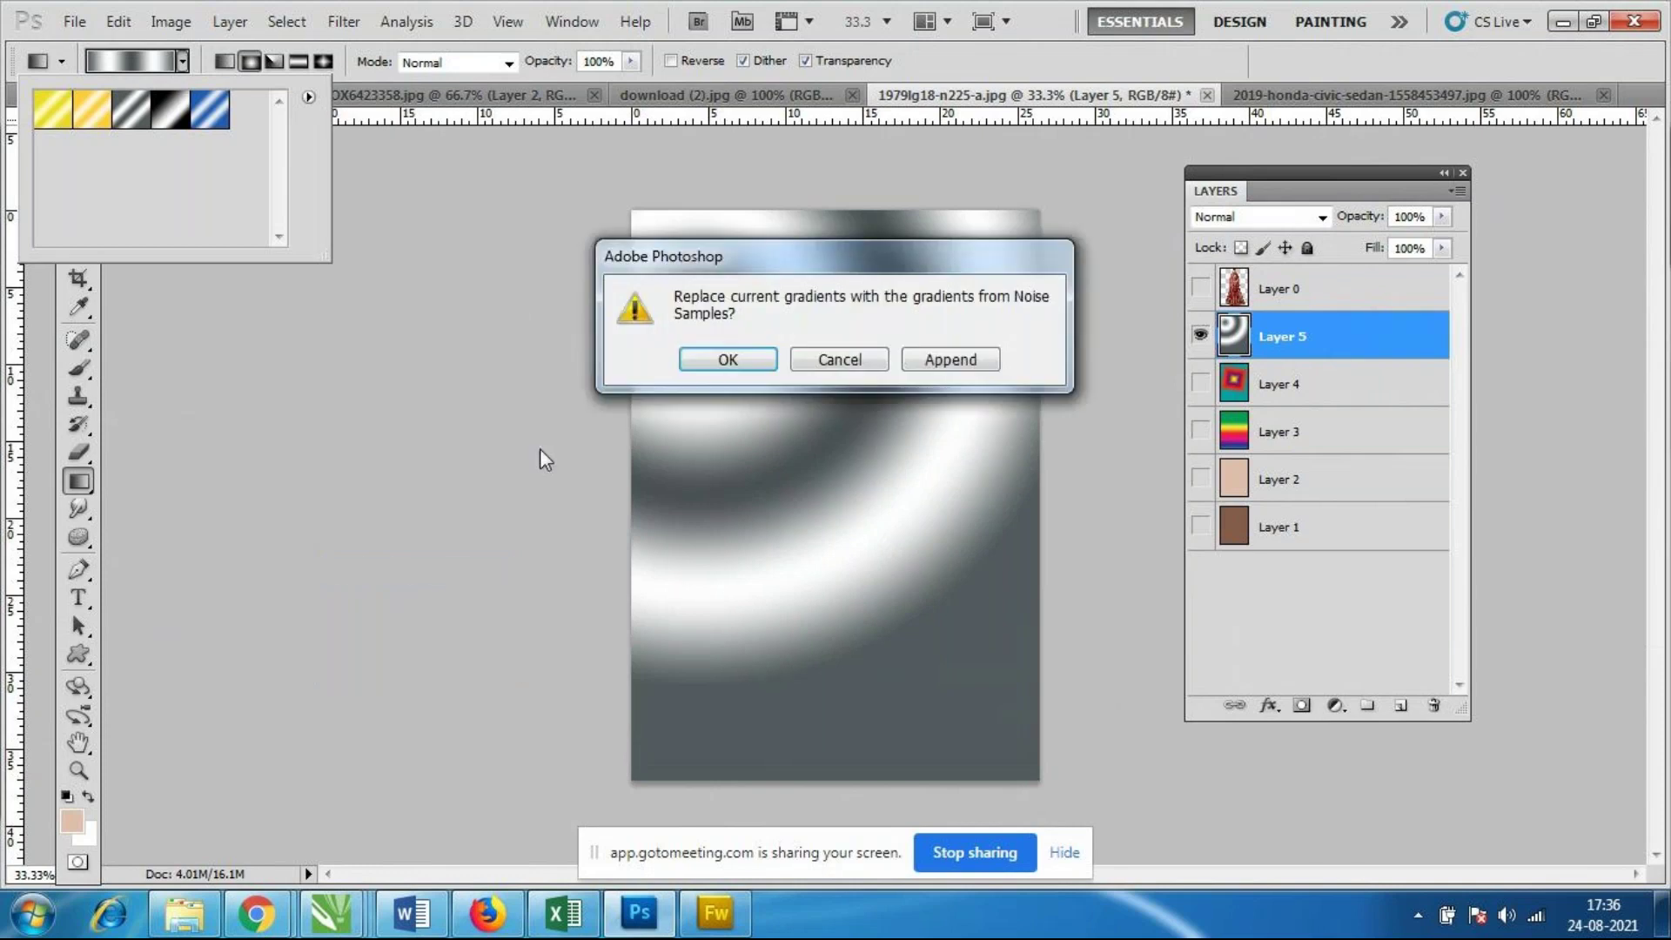
Load Noise Samples and fill Layer 5 with a blue-purple radial noise gradient.
left_click(754, 351)
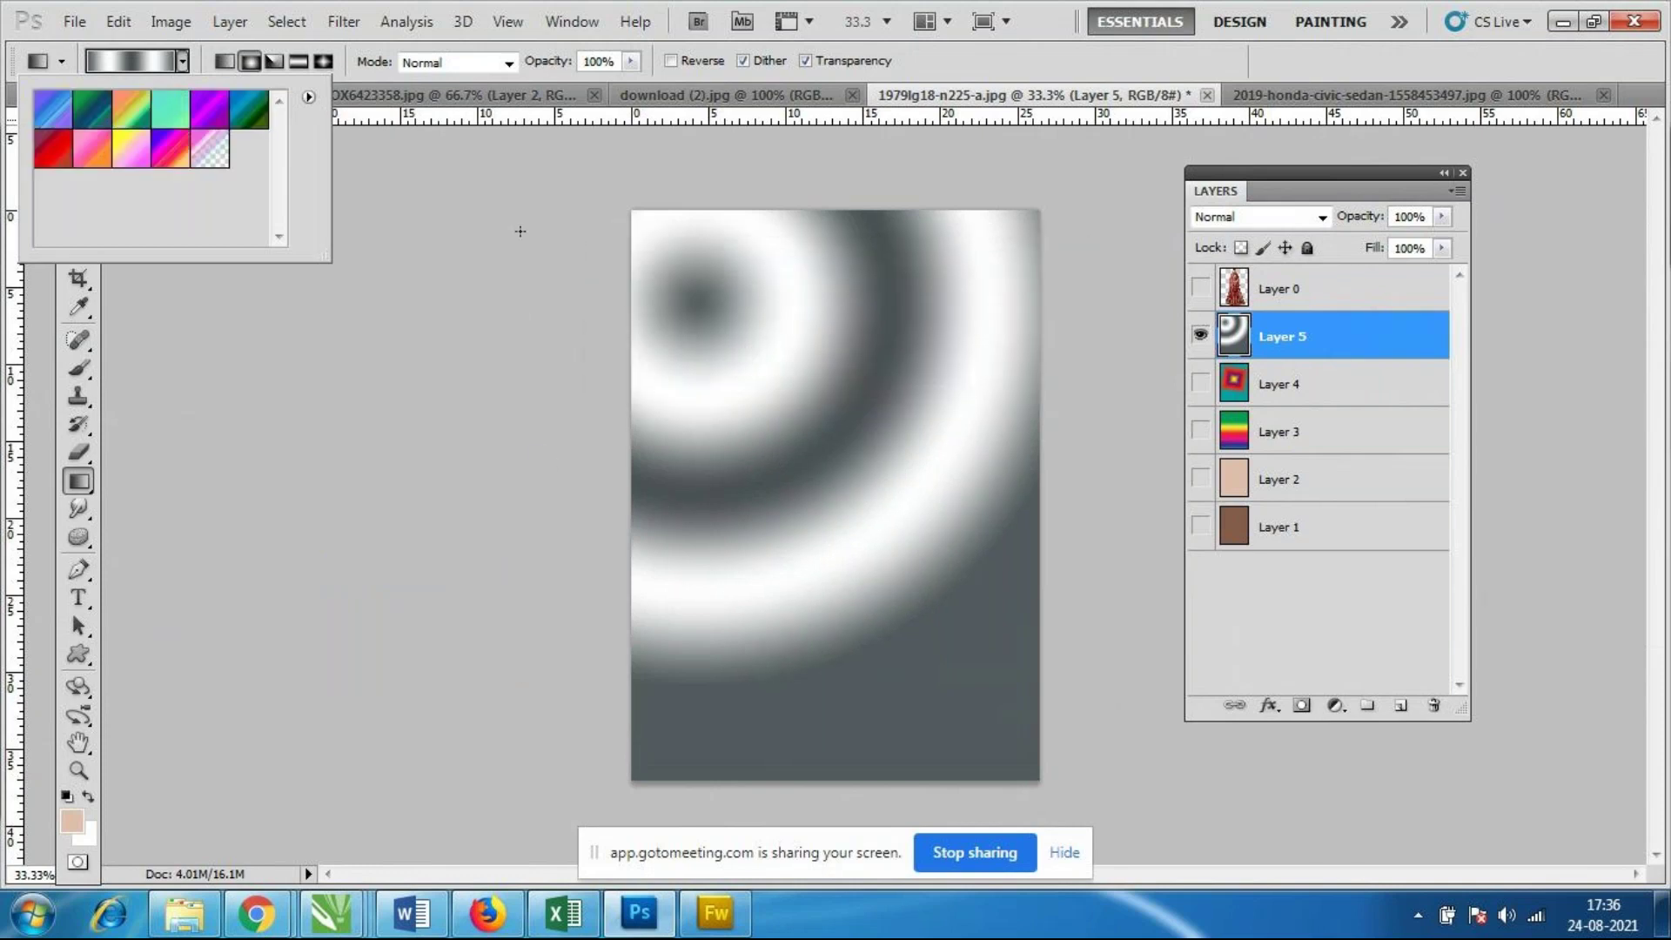
left_click(52, 110)
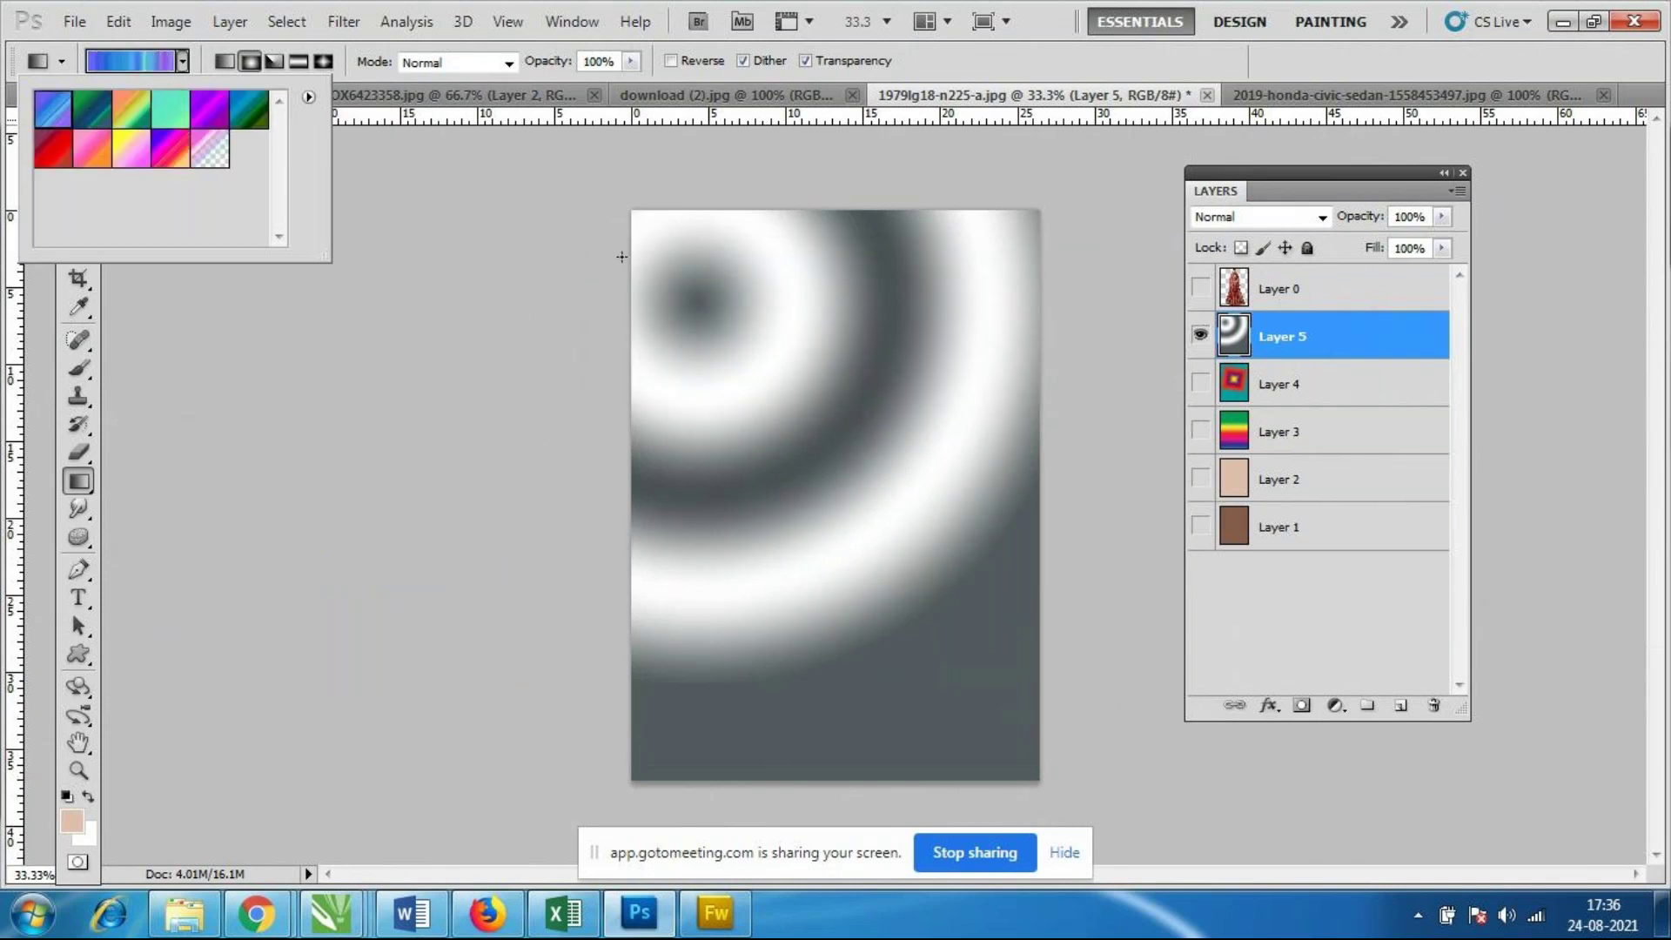
left_click(655, 234)
left_click_drag(655, 233, 968, 623)
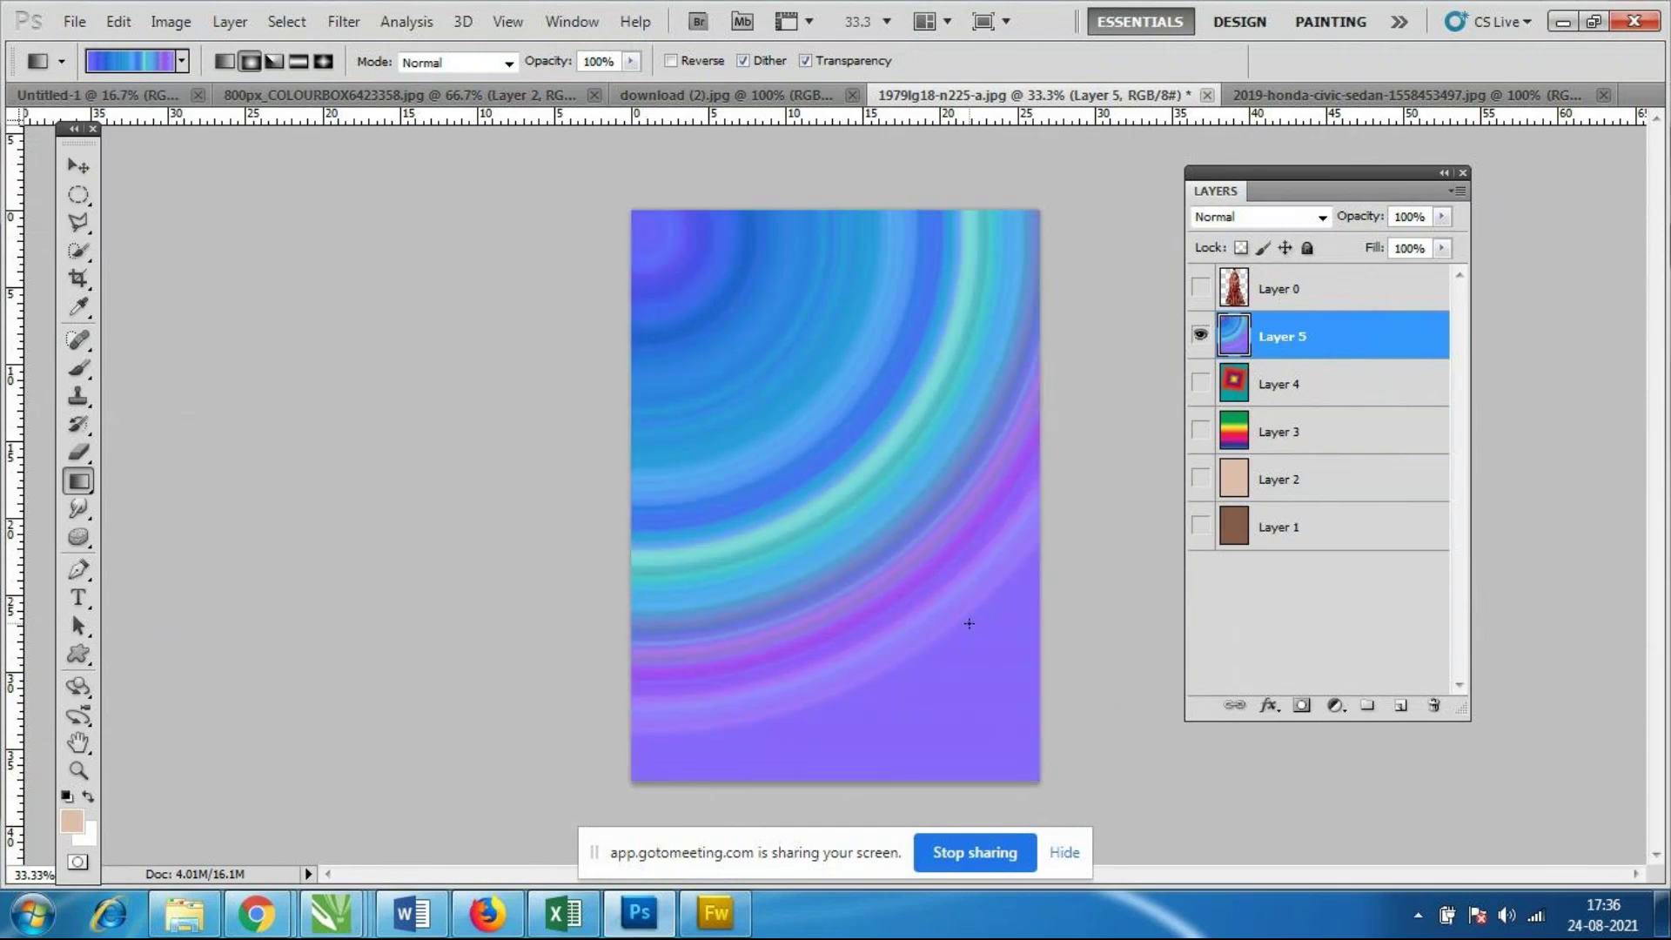
left_click_drag(839, 345, 932, 439)
left_click_drag(750, 343, 697, 434)
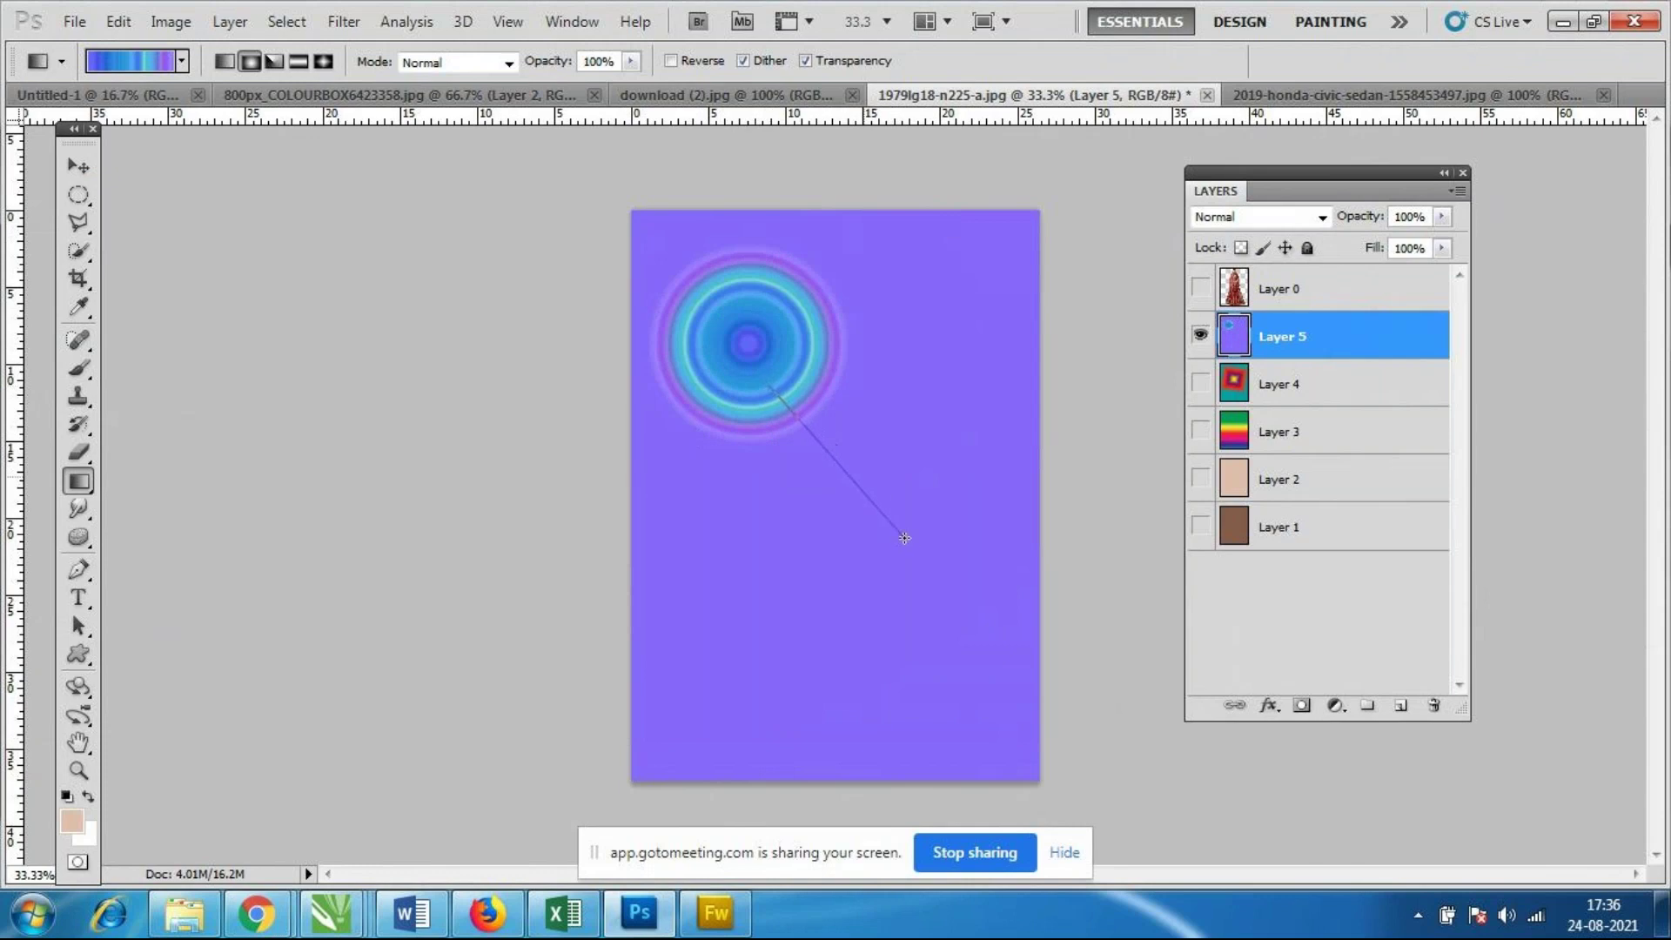
left_click_drag(772, 387, 911, 541)
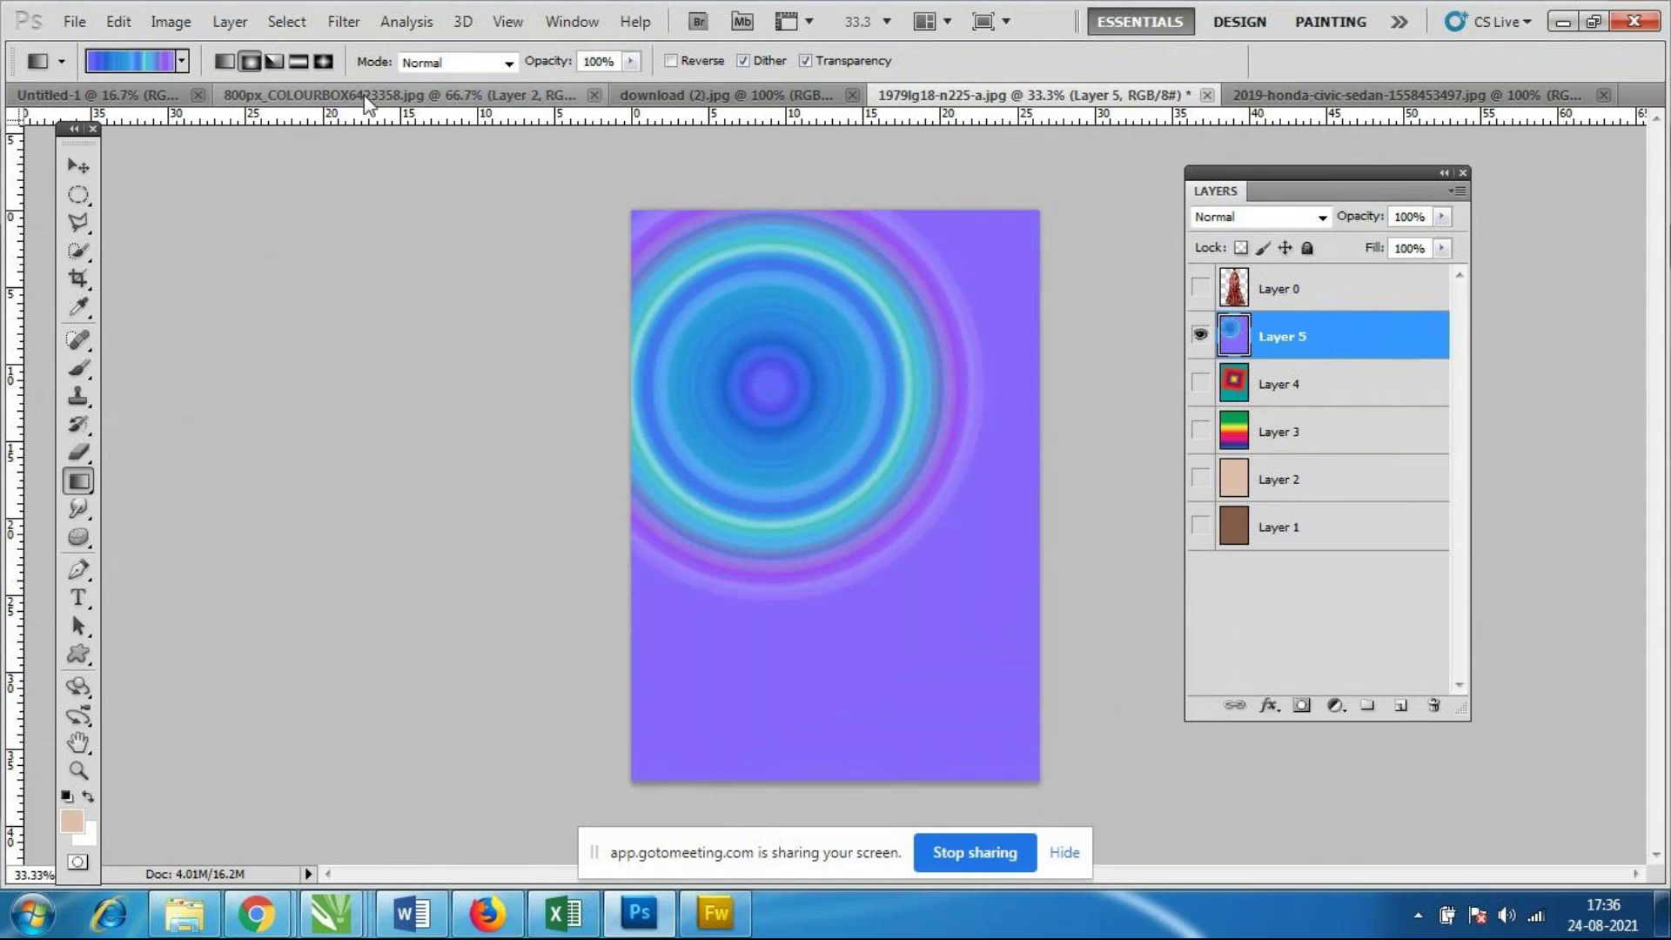
Redraw it as an angle noise gradient centred near the canvas middle, briefly showing the bride.
left_click_drag(881, 494, 925, 561)
left_click_drag(844, 422, 902, 477)
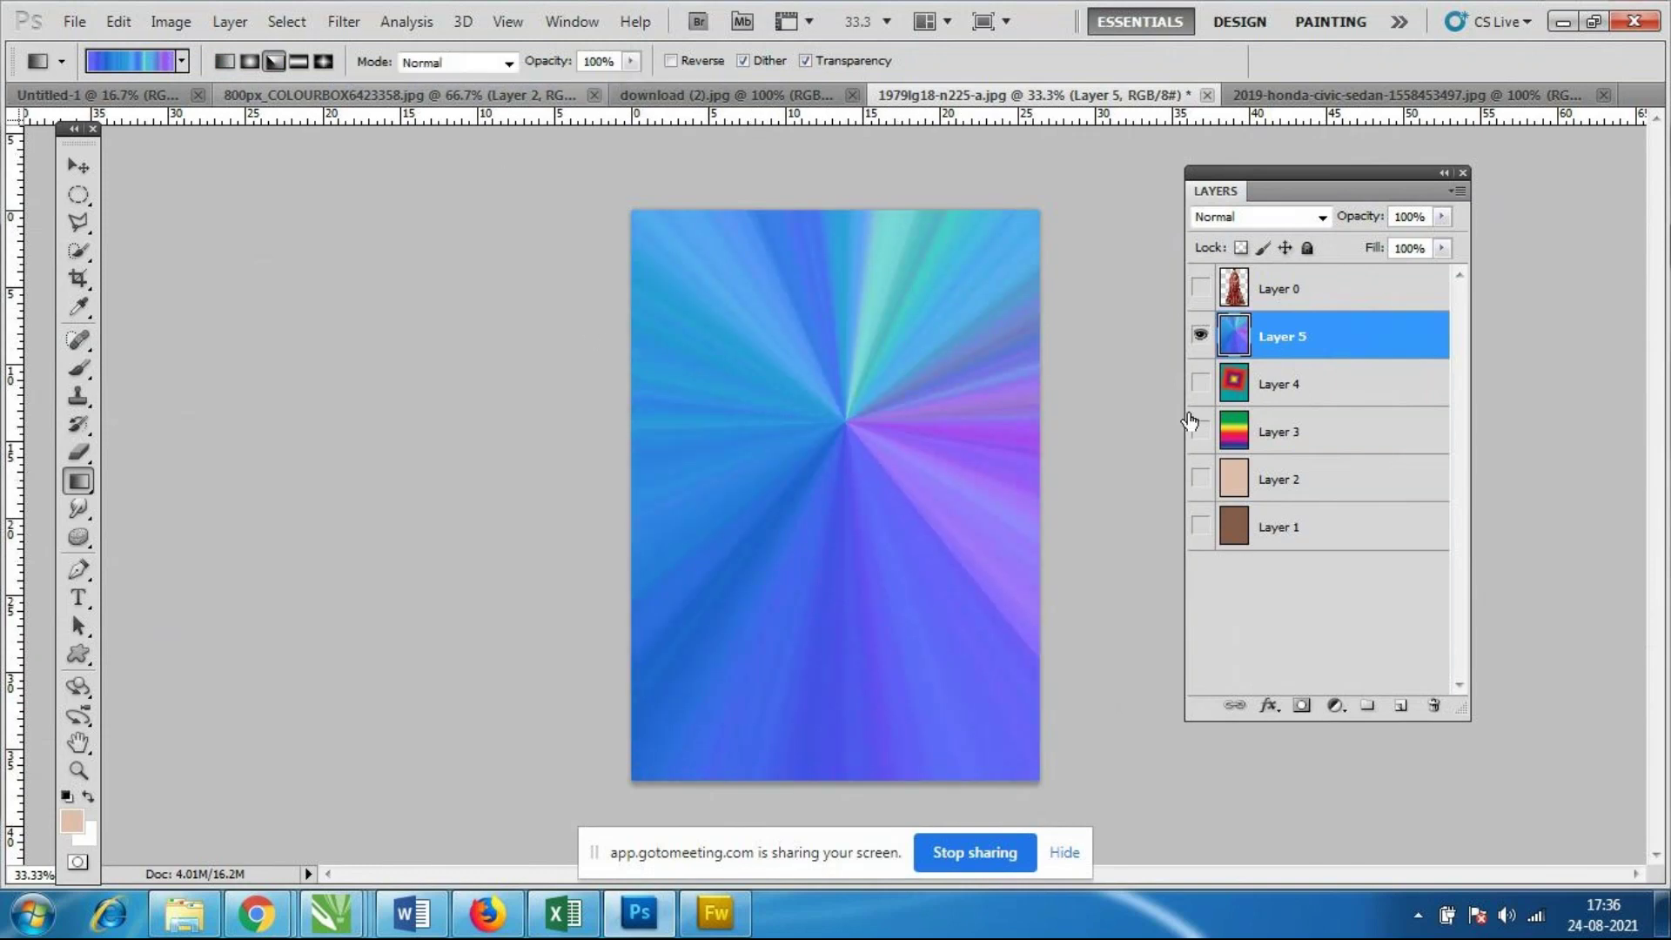
left_click(1201, 295)
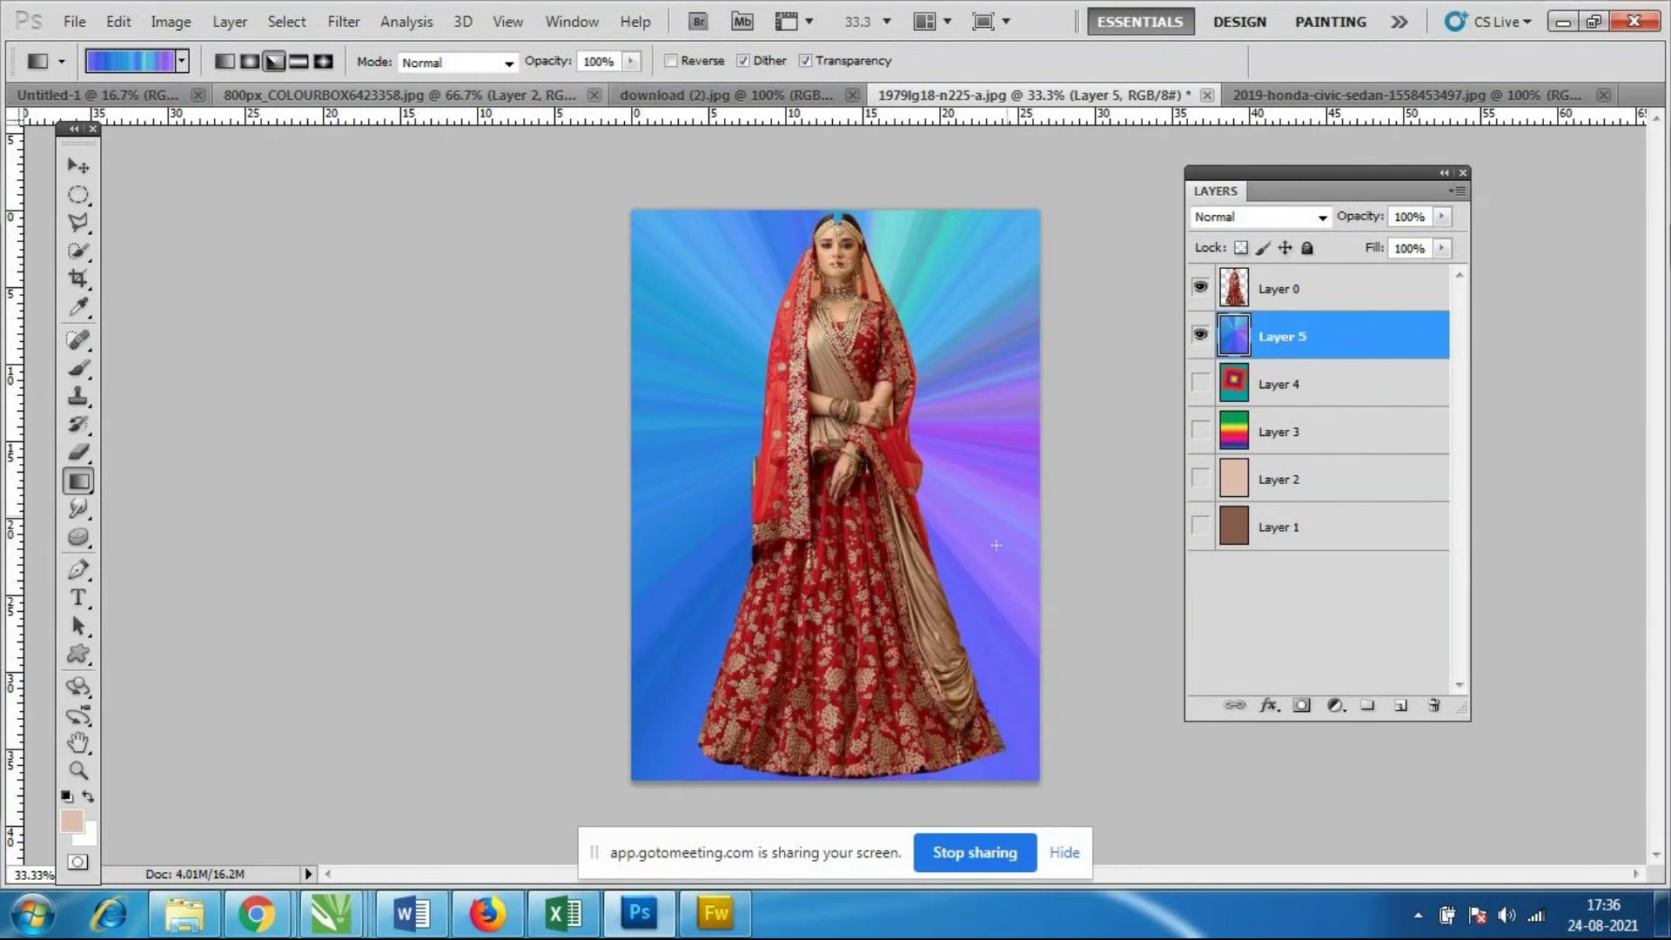
left_click(1200, 287)
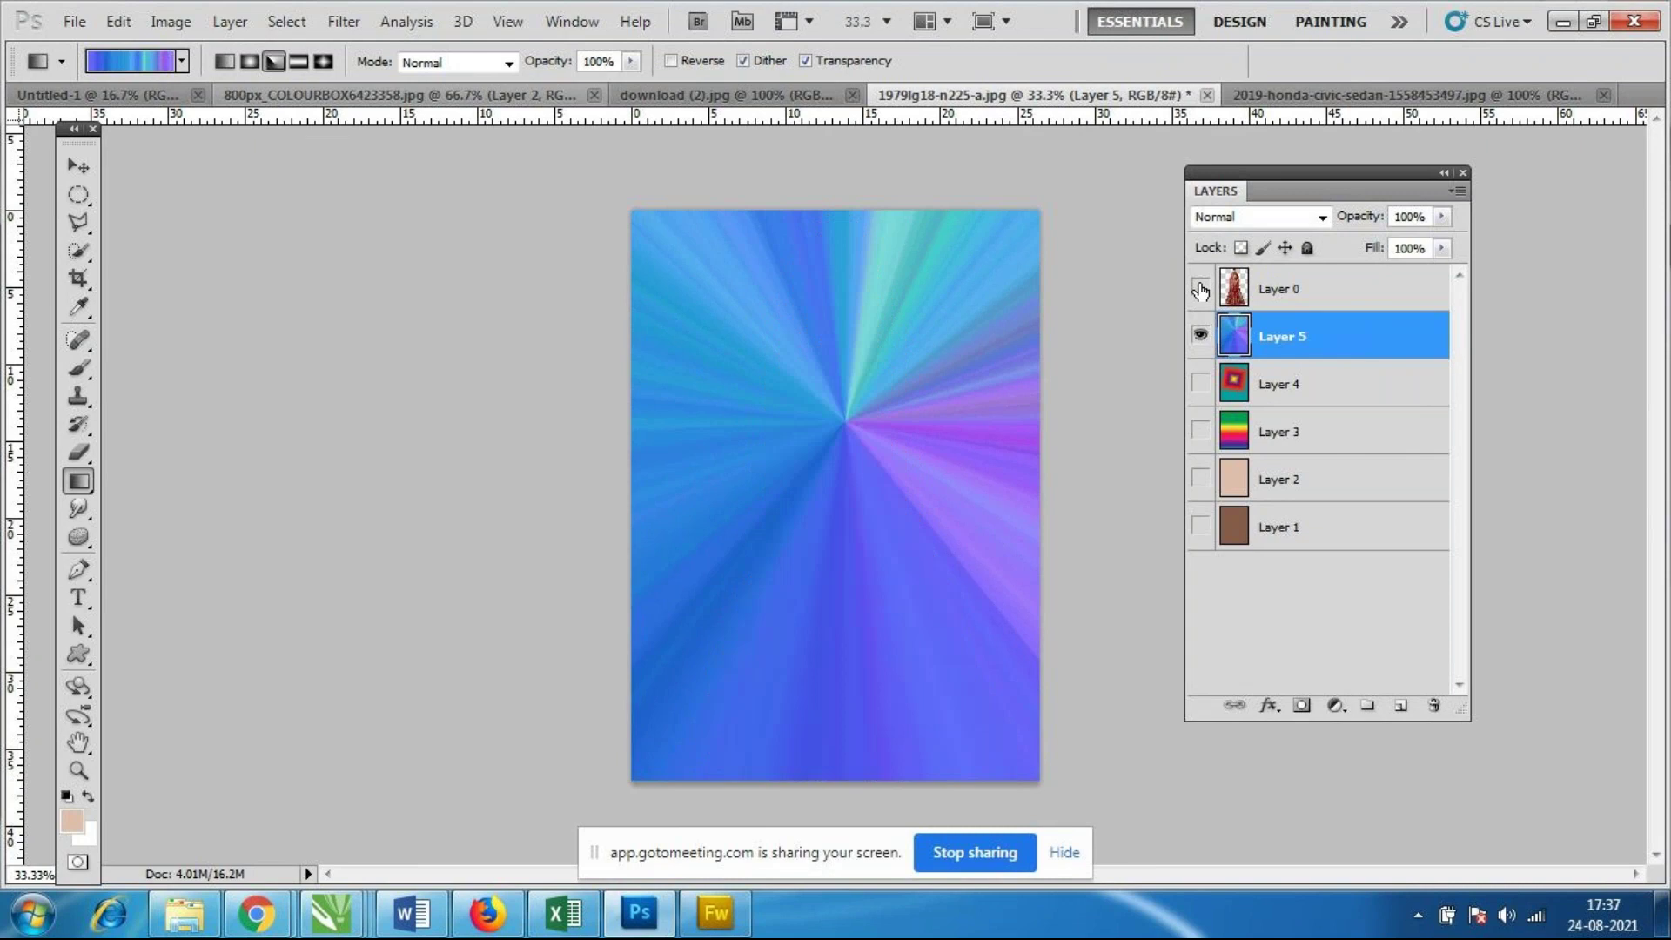
Redraw Layer 5 as a pink-centred orange diamond gradient near the top-right.
left_click(323, 61)
left_click_drag(850, 409, 778, 563)
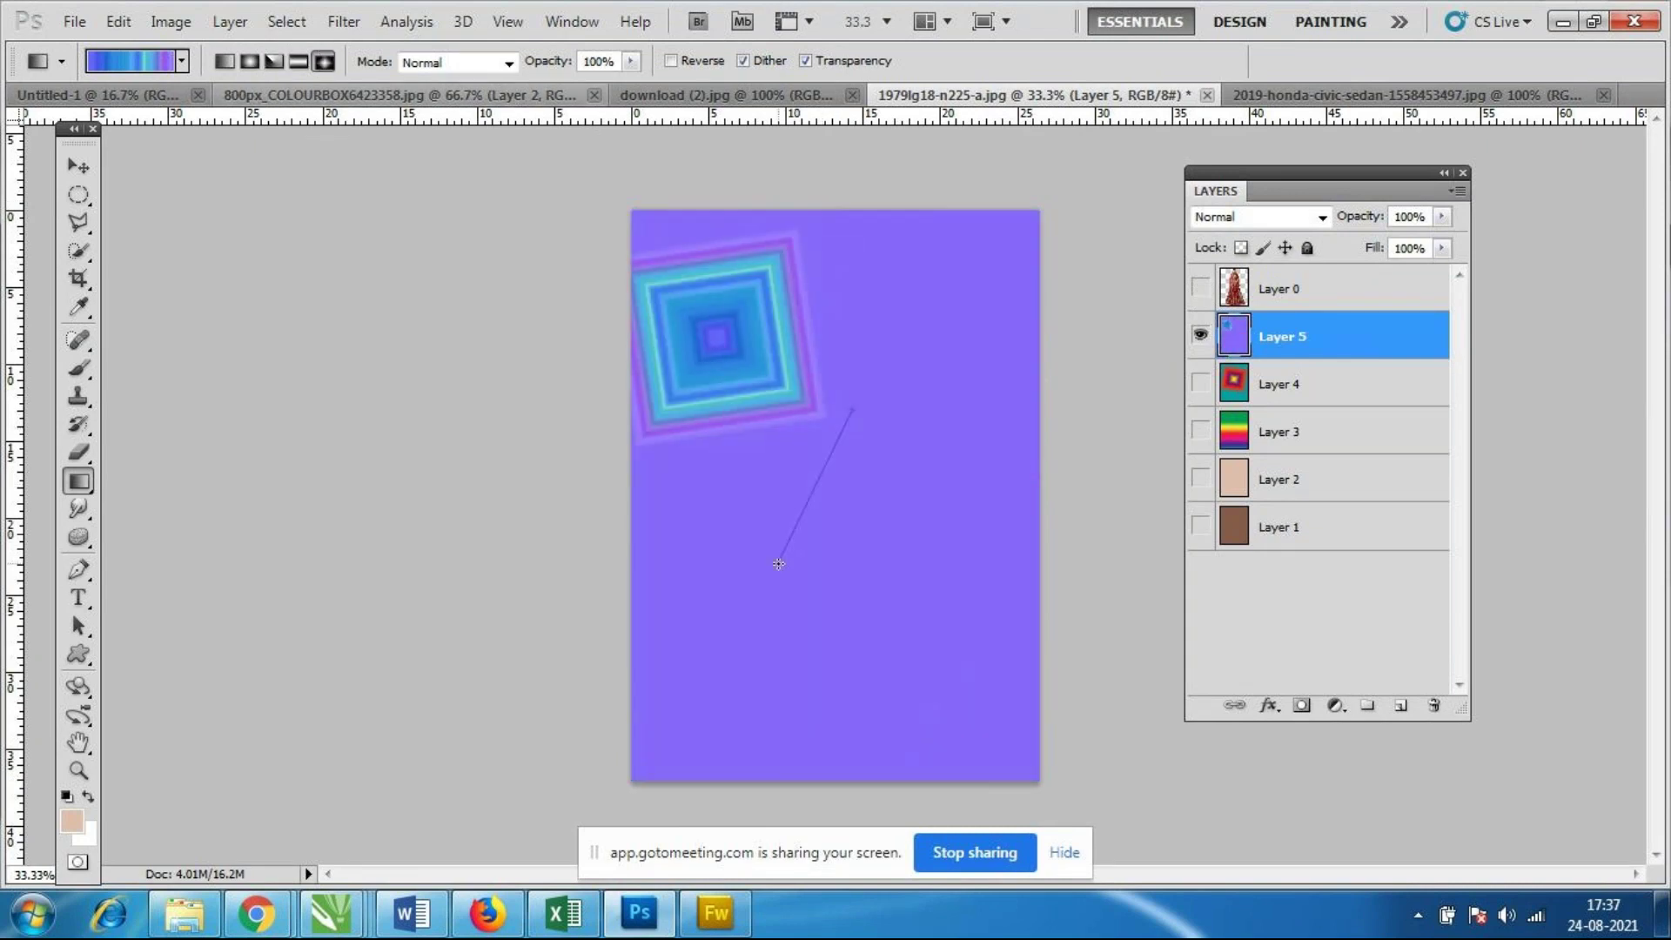
left_click(181, 63)
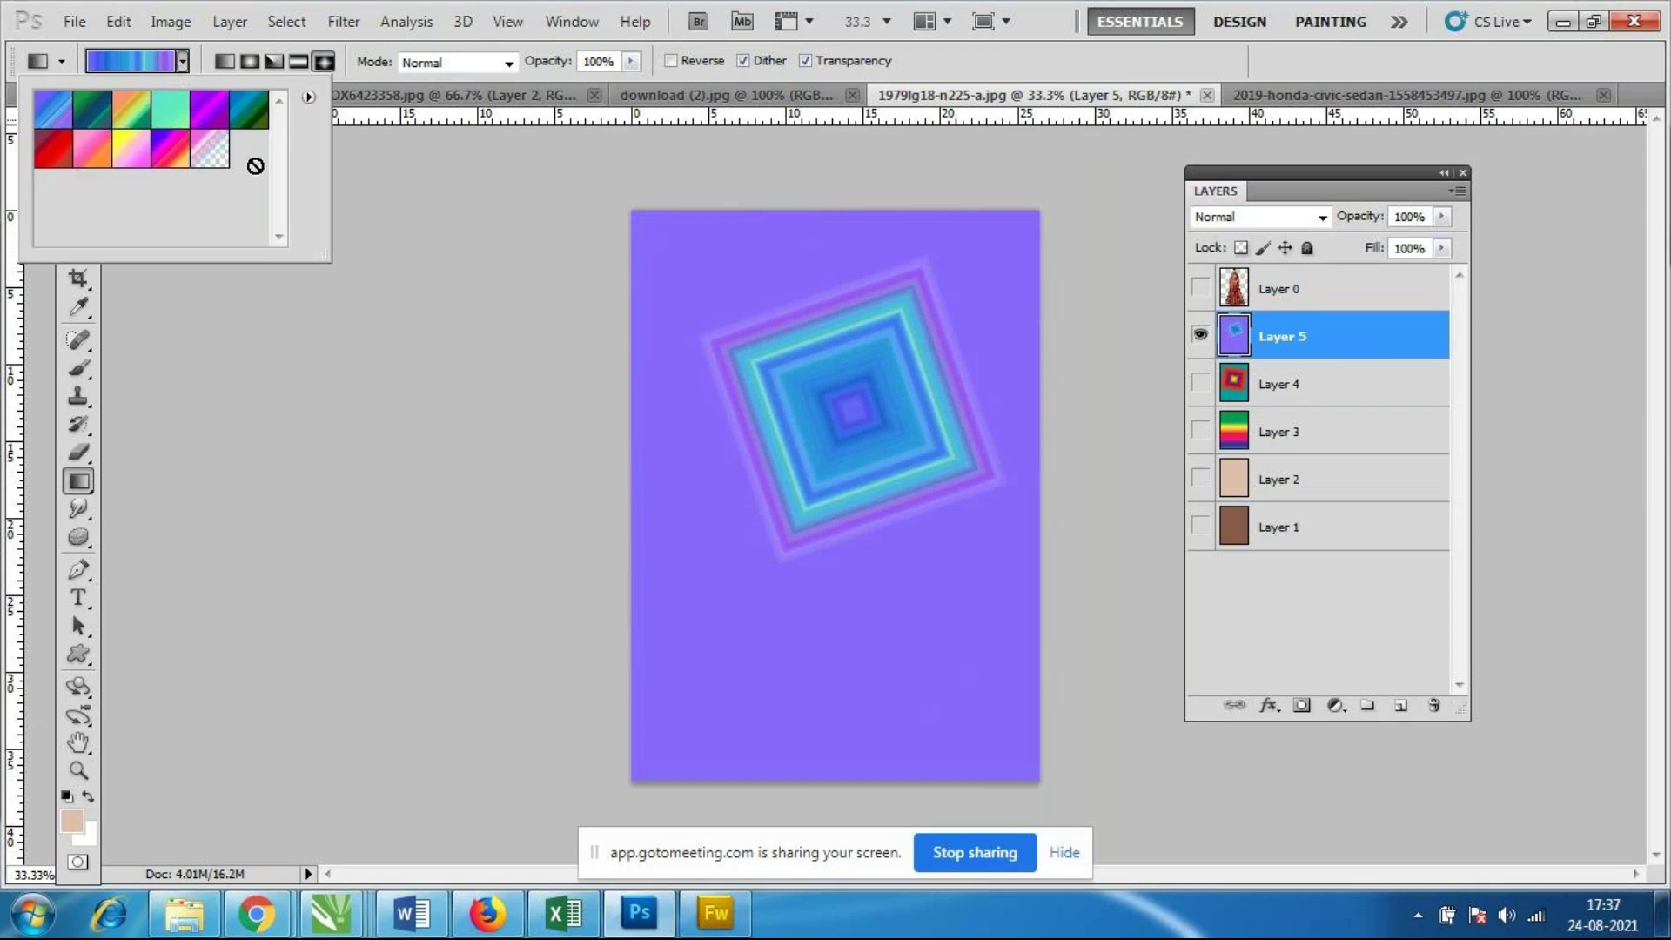
left_click(92, 148)
left_click(708, 348)
mouse_move(788, 331)
left_mouse_down()
mouse_move(839, 384)
mouse_move(845, 468)
left_mouse_up()
left_click_drag(839, 338, 783, 609)
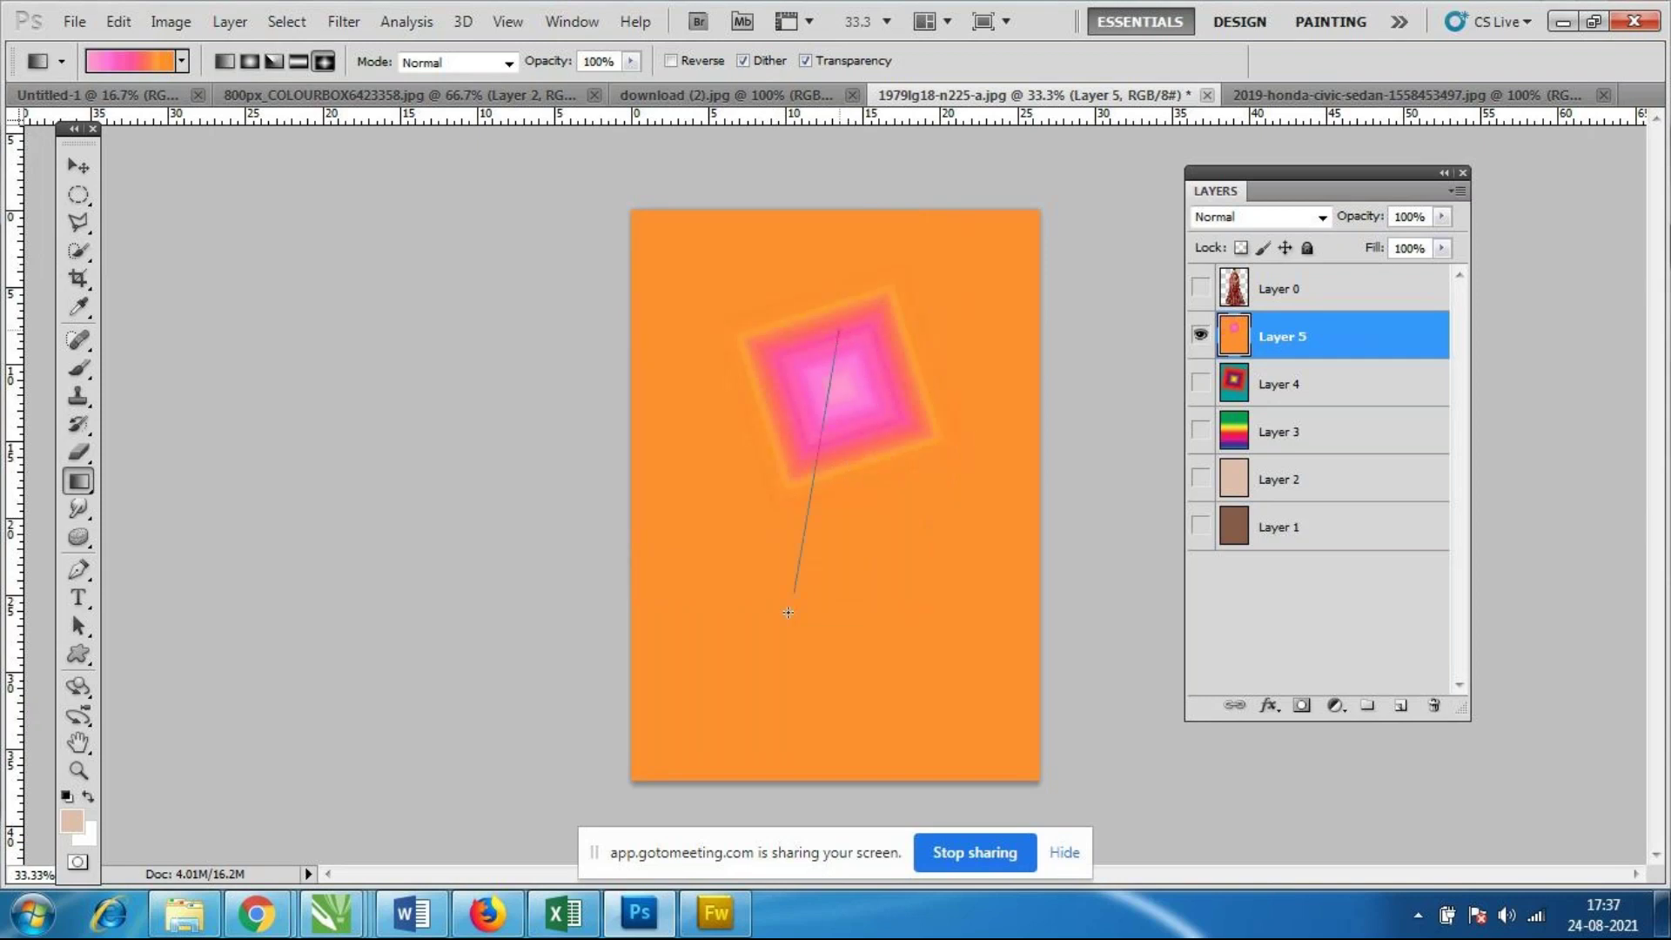
left_click_drag(739, 474, 869, 617)
mouse_move(906, 269)
left_mouse_down()
mouse_move(813, 560)
mouse_move(801, 502)
left_mouse_up()
Bring the GoToMeeting window to the front from Chrome.
left_click(182, 61)
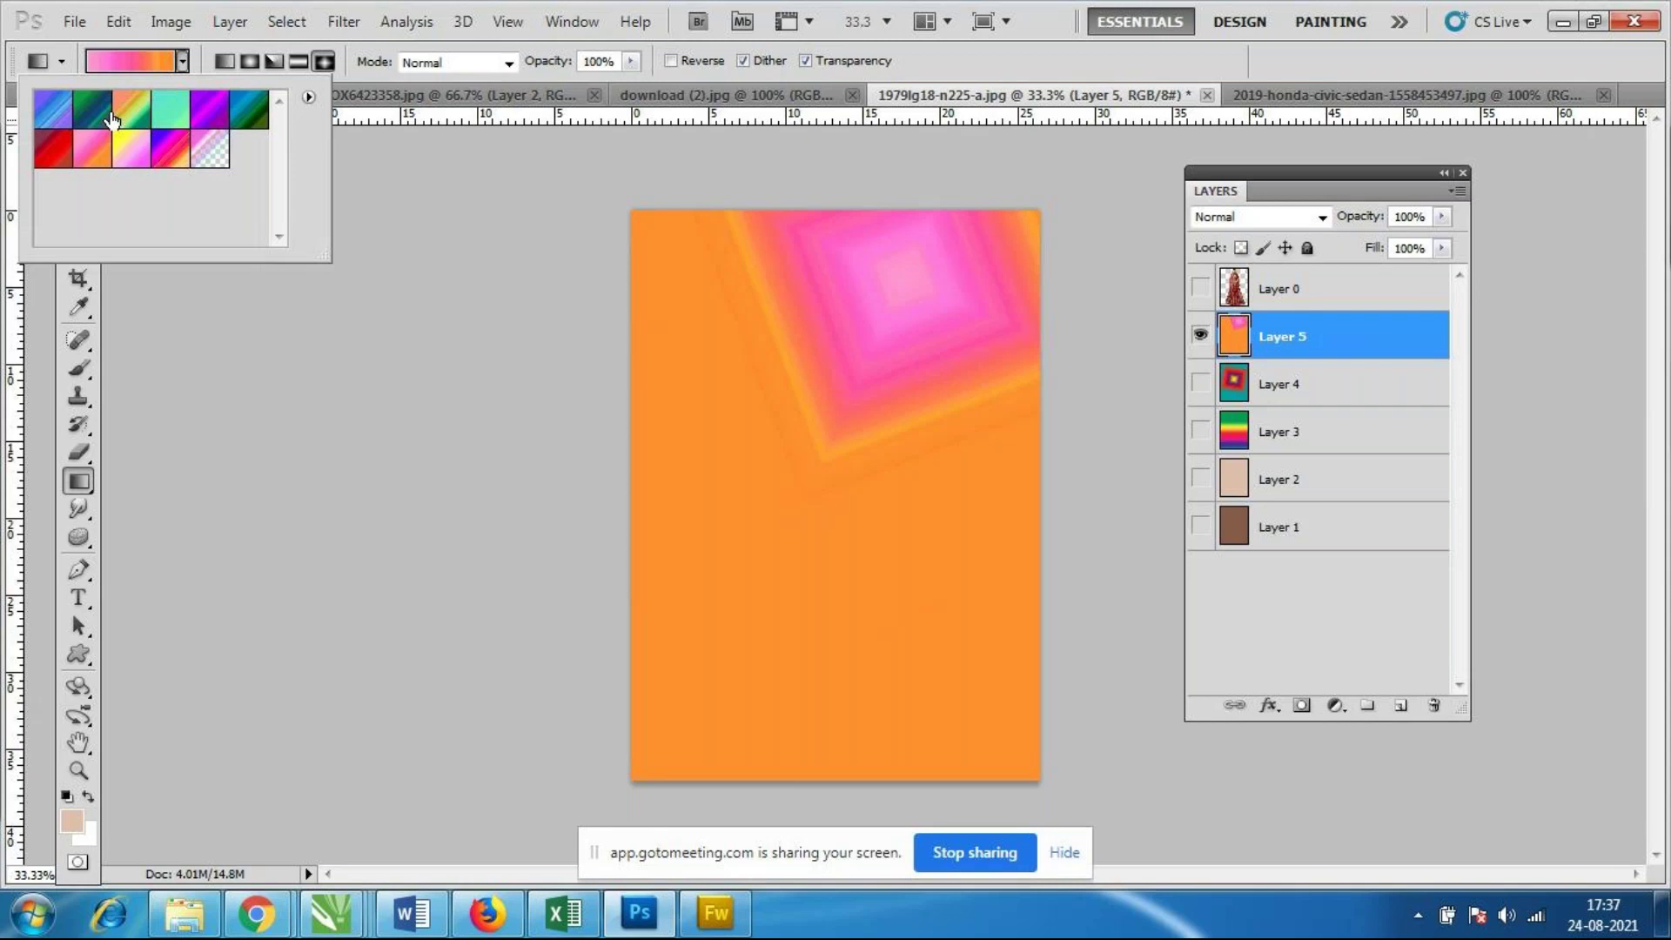
left_click(272, 931)
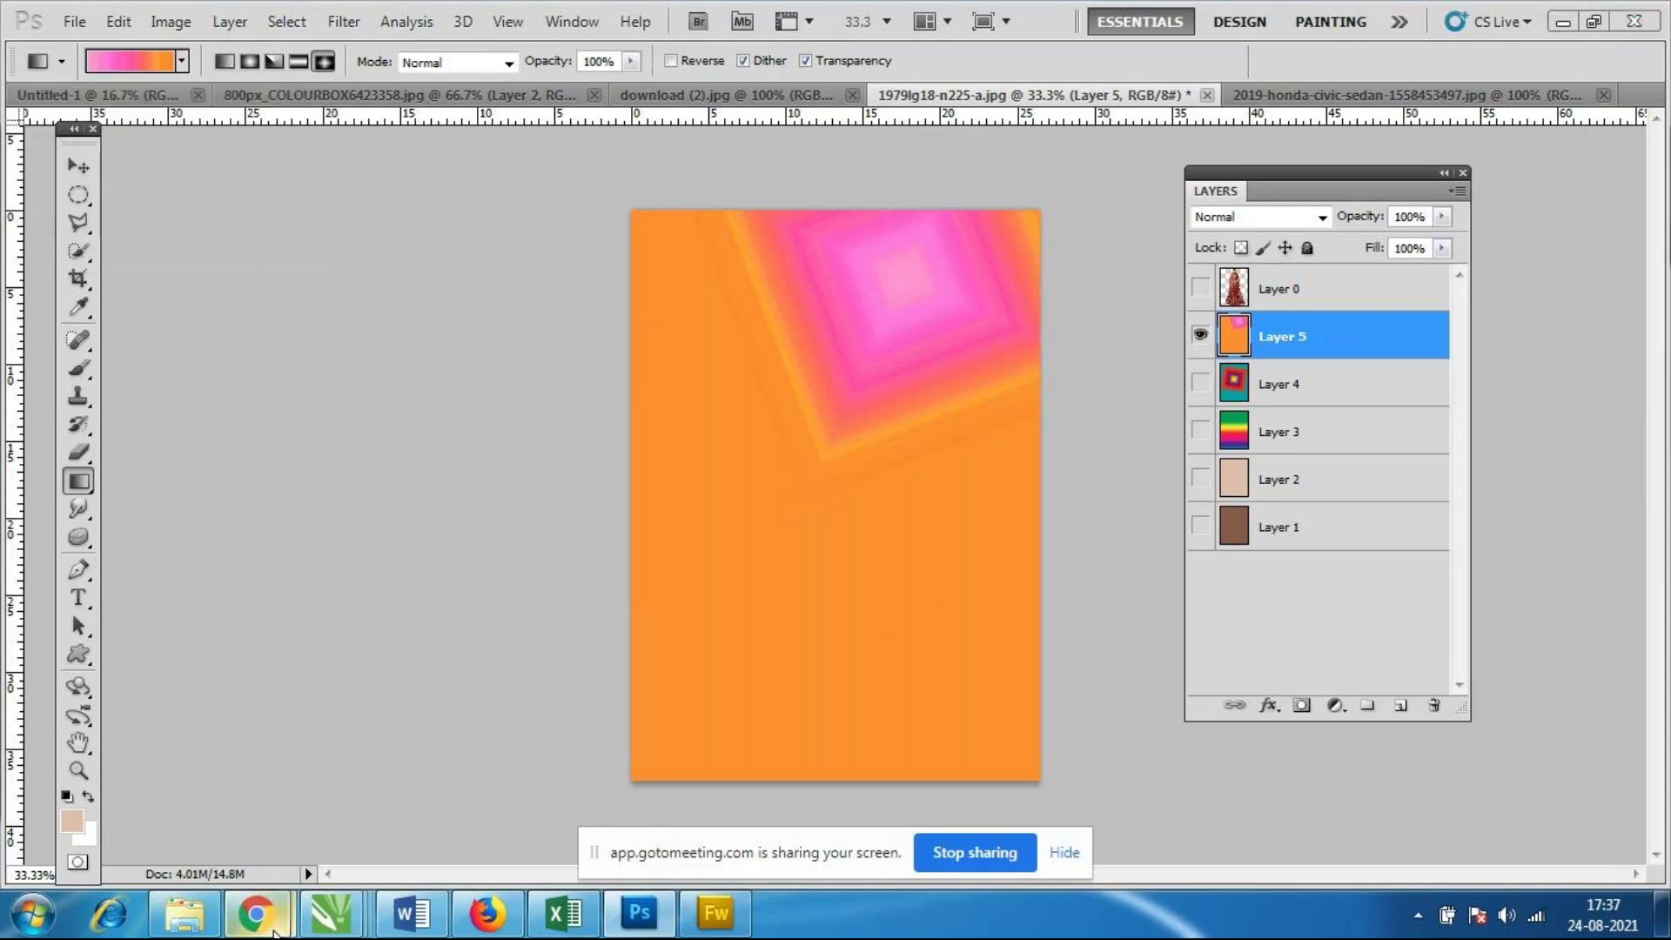
mouse_move(255, 912)
left_click(364, 749)
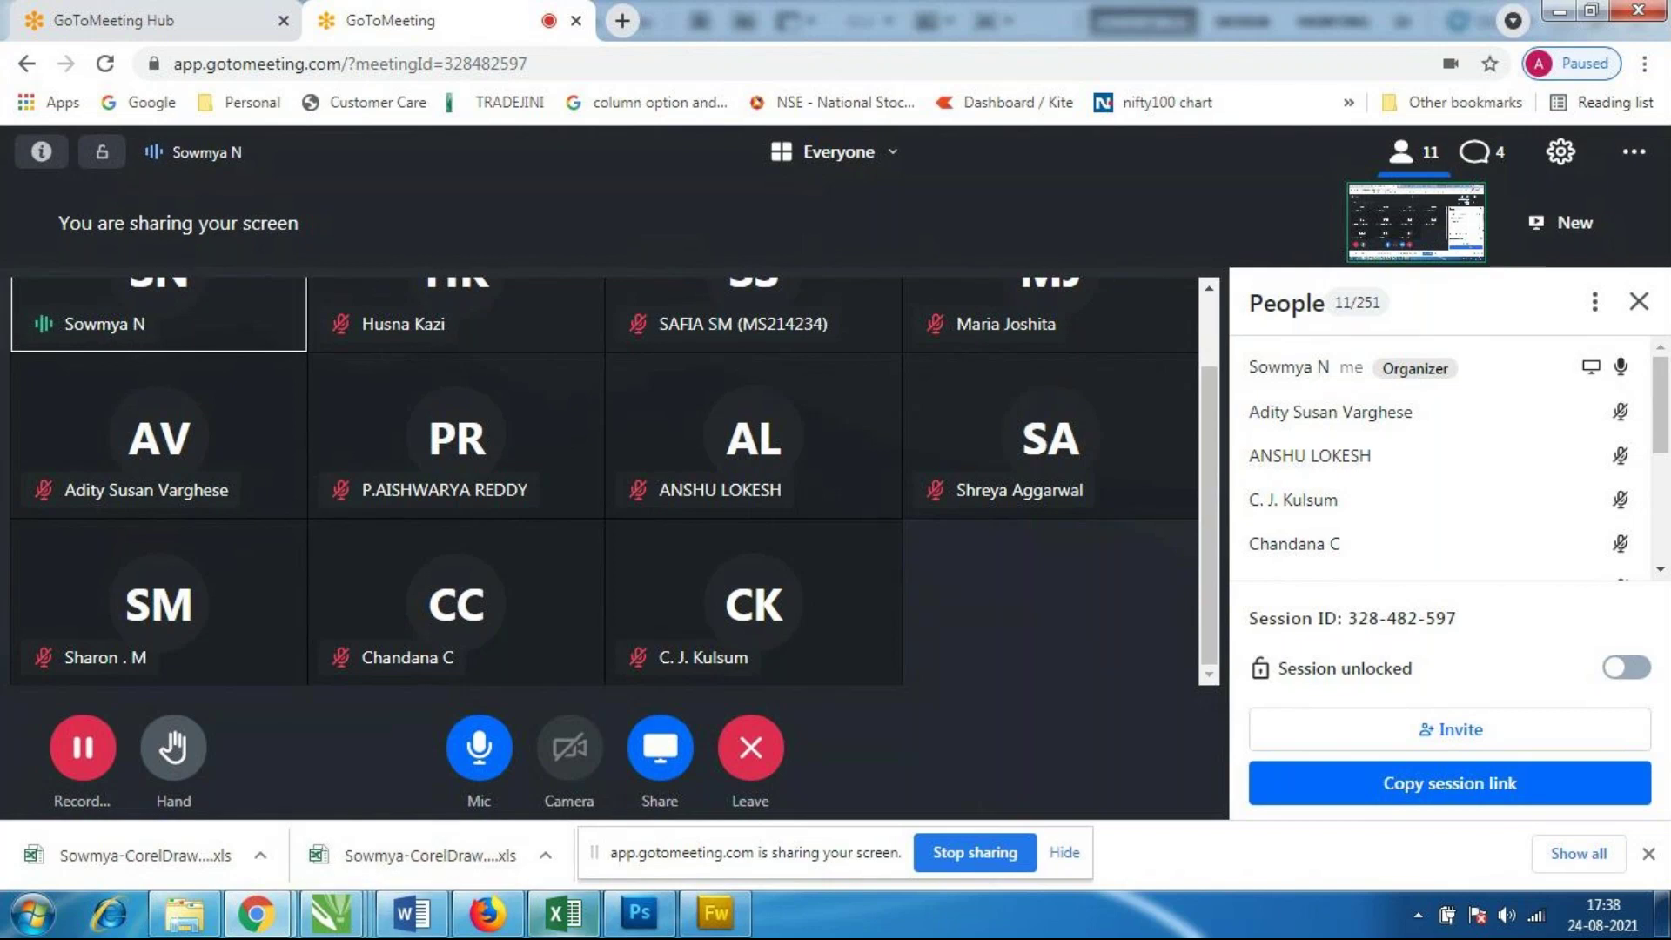
Return to Photoshop and drag a pink-to-orange diamond gradient on Layer 5.
left_click(630, 930)
left_click_drag(763, 322, 899, 537)
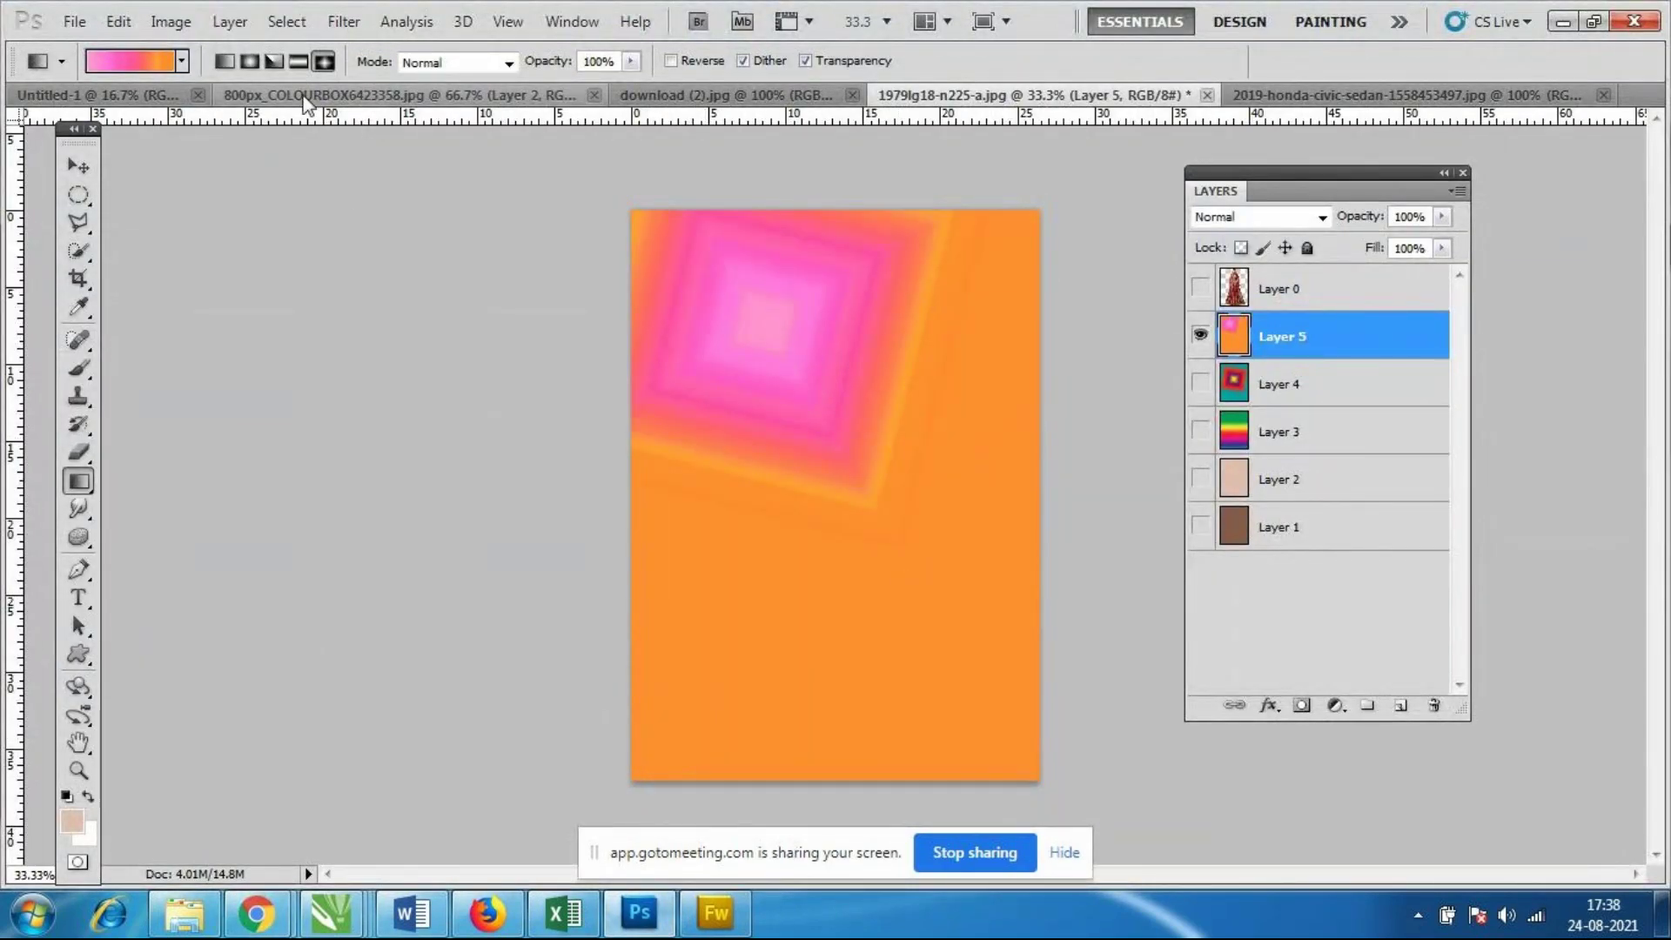
Replace the gradient presets with the Simple gradient set.
left_click(171, 63)
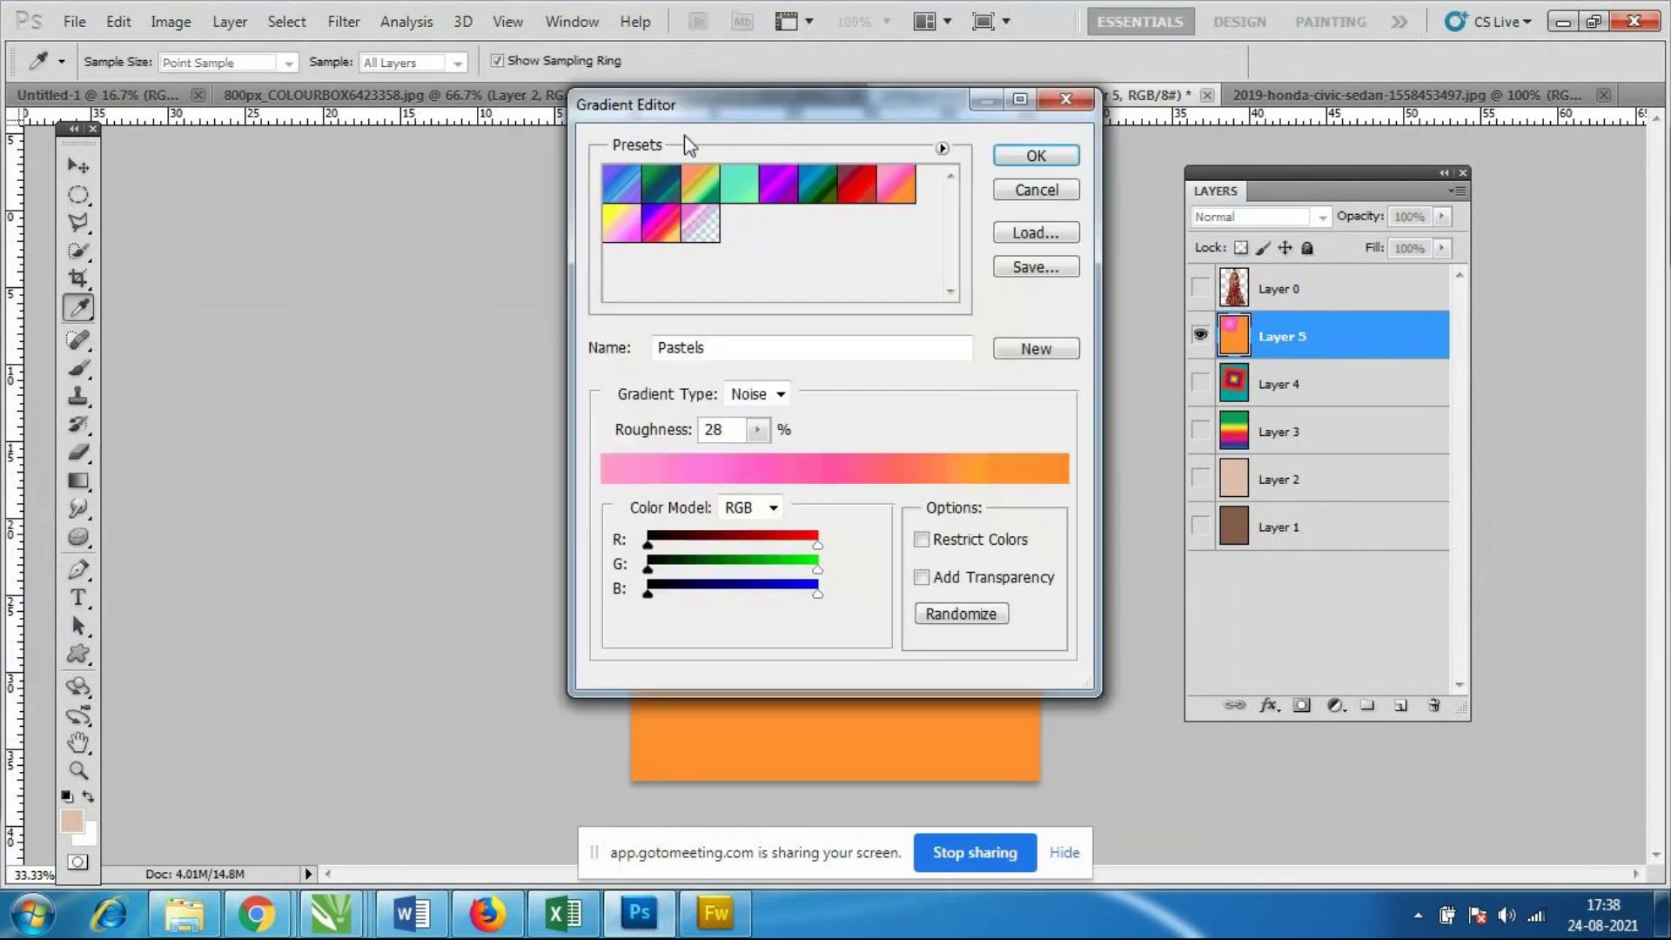
left_click(1036, 190)
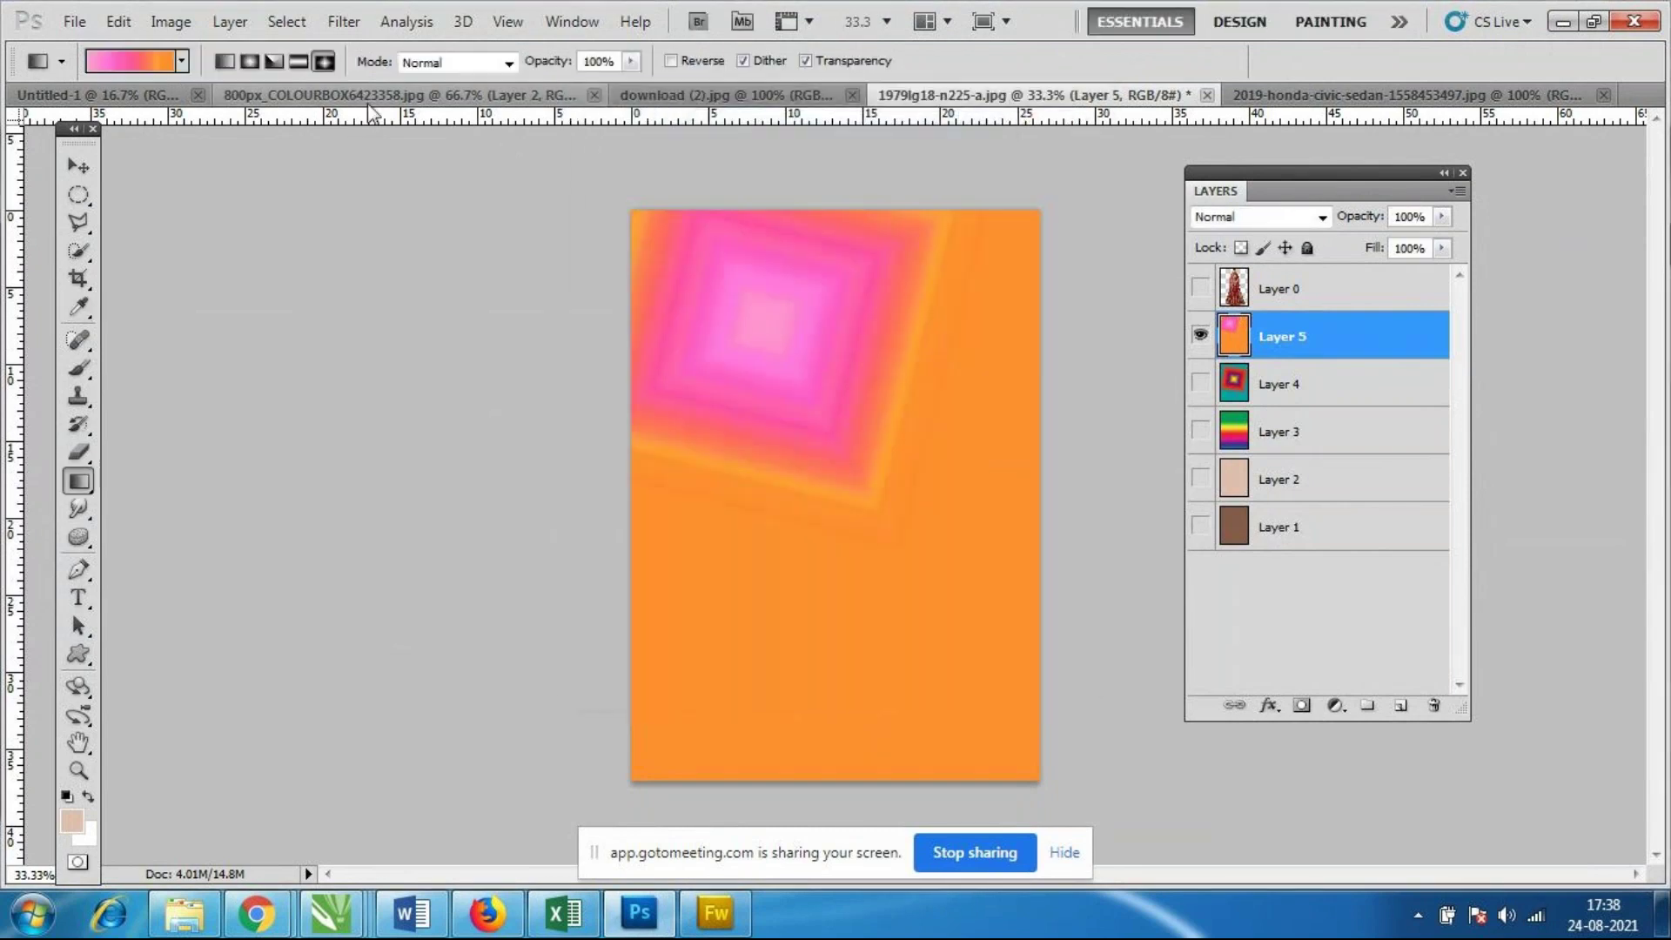
left_click(182, 61)
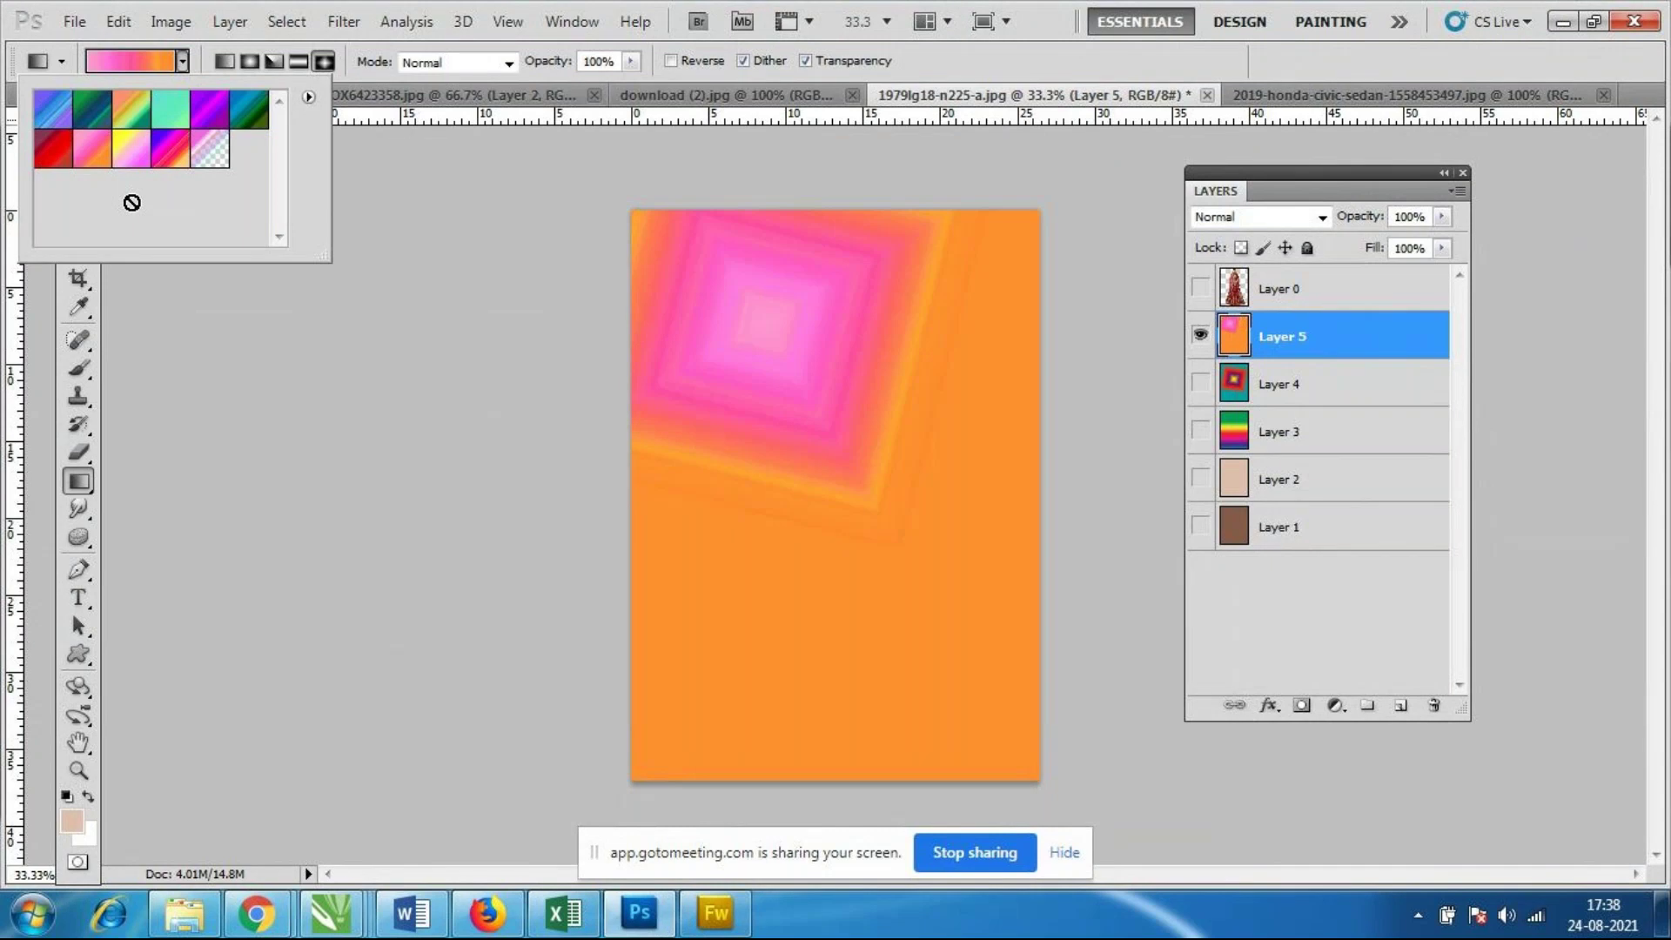
left_click(309, 97)
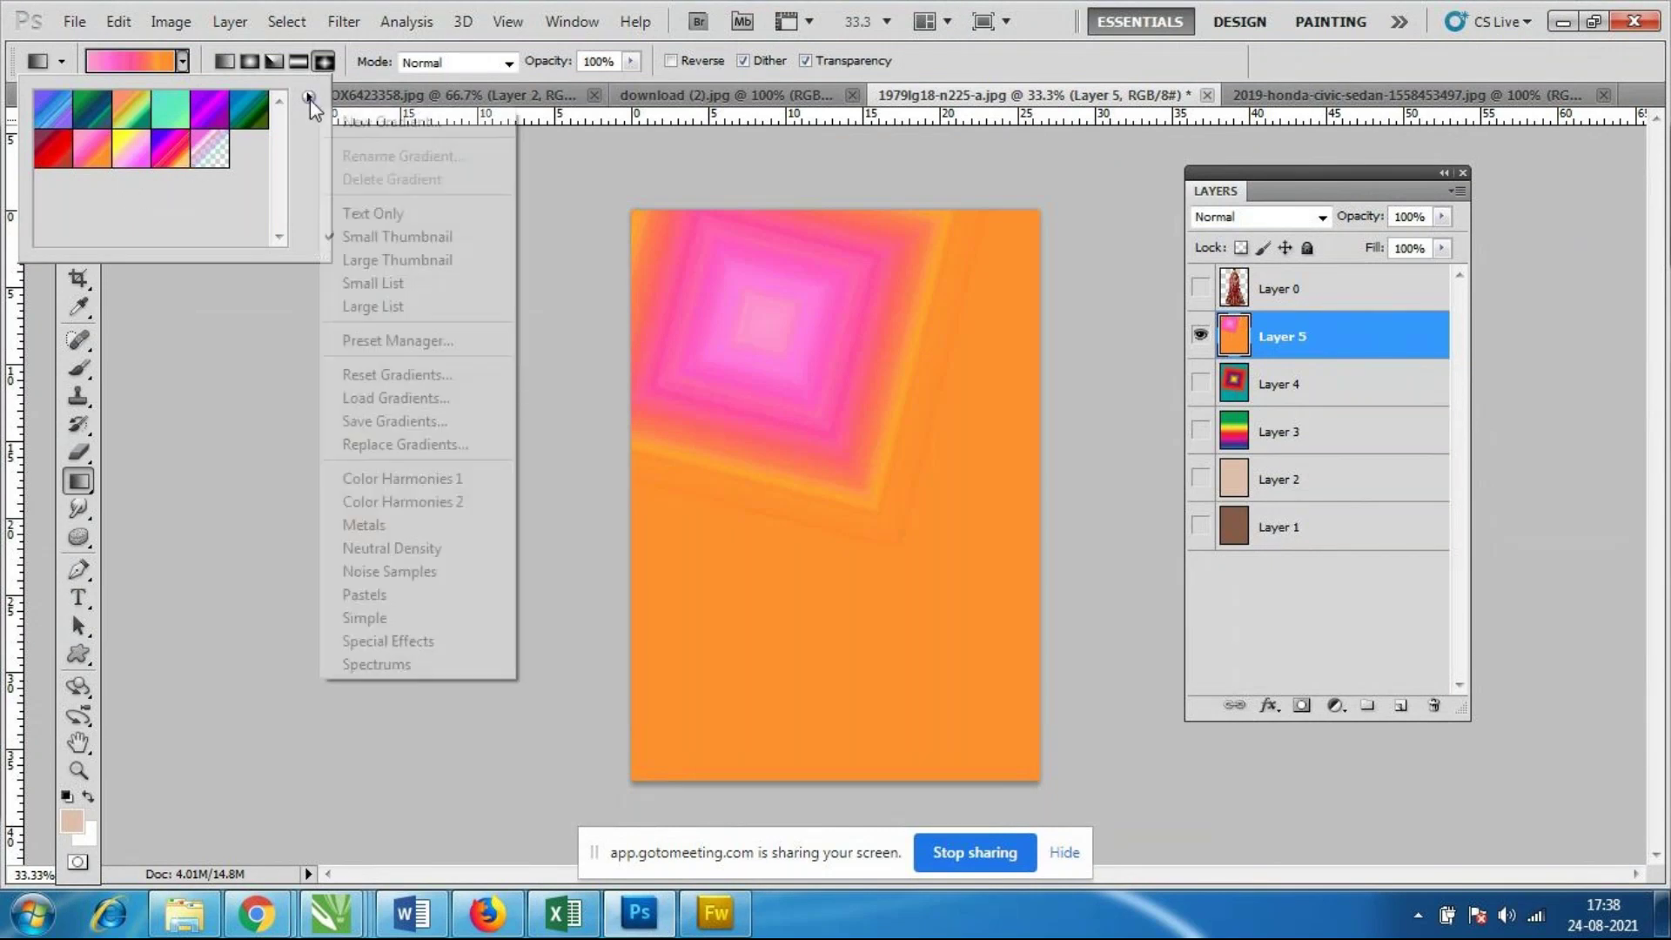
left_click(361, 617)
left_click(744, 355)
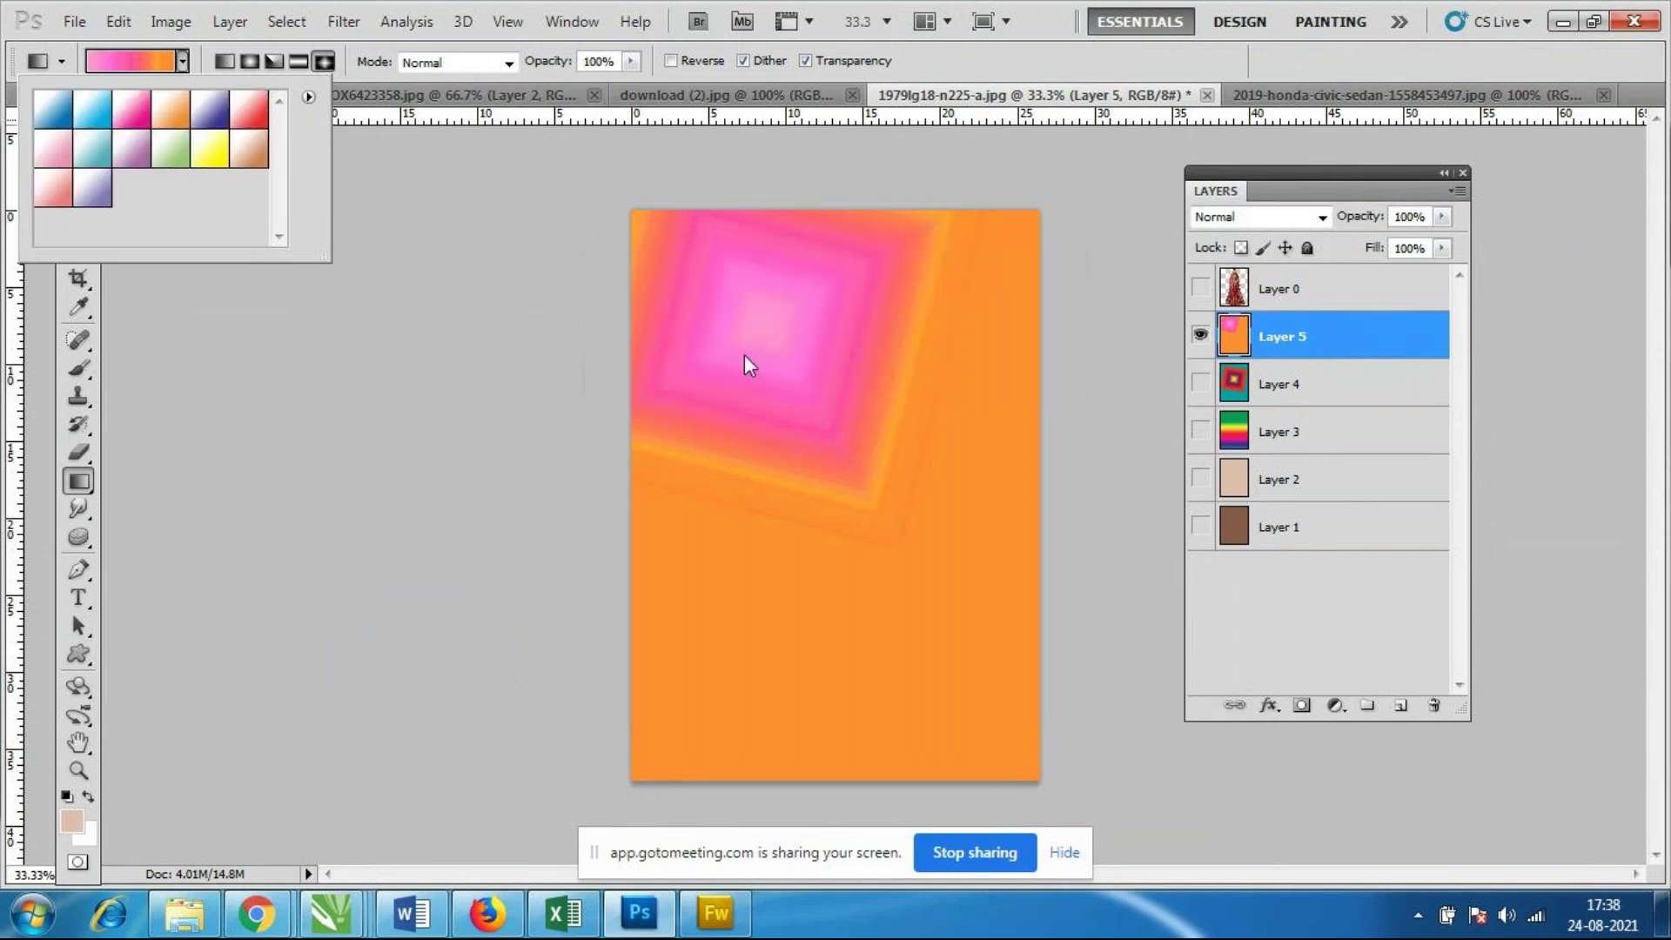
Select the white-to-magenta Magenta preset and open it in the Gradient Editor.
left_click(135, 112)
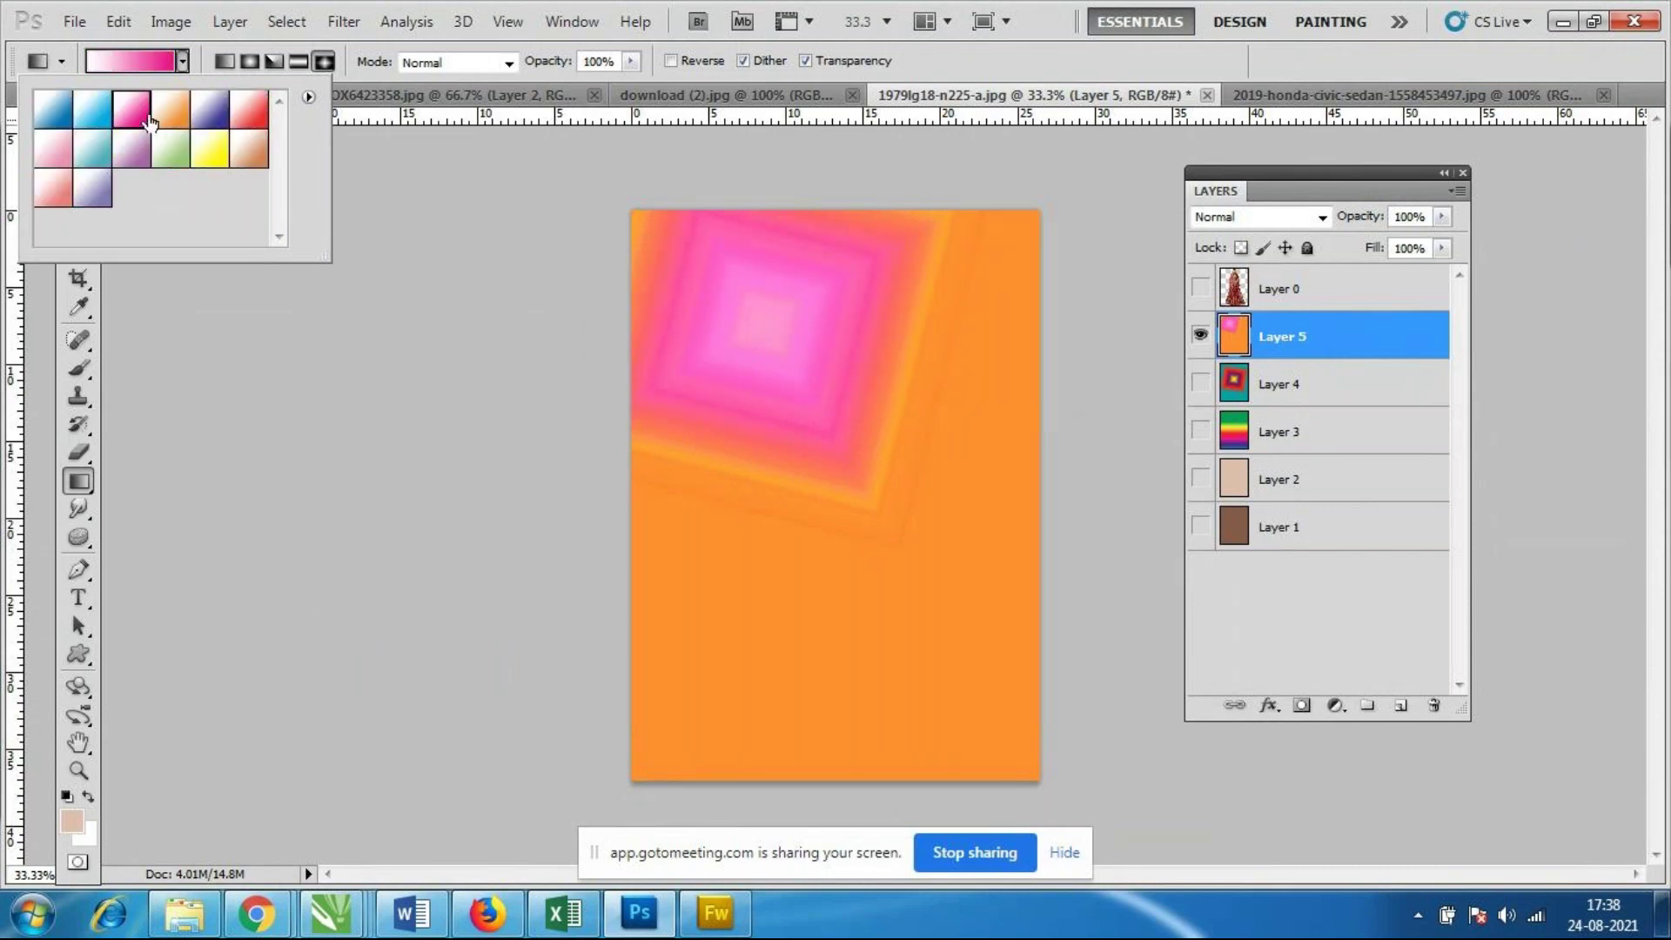
left_click(984, 57)
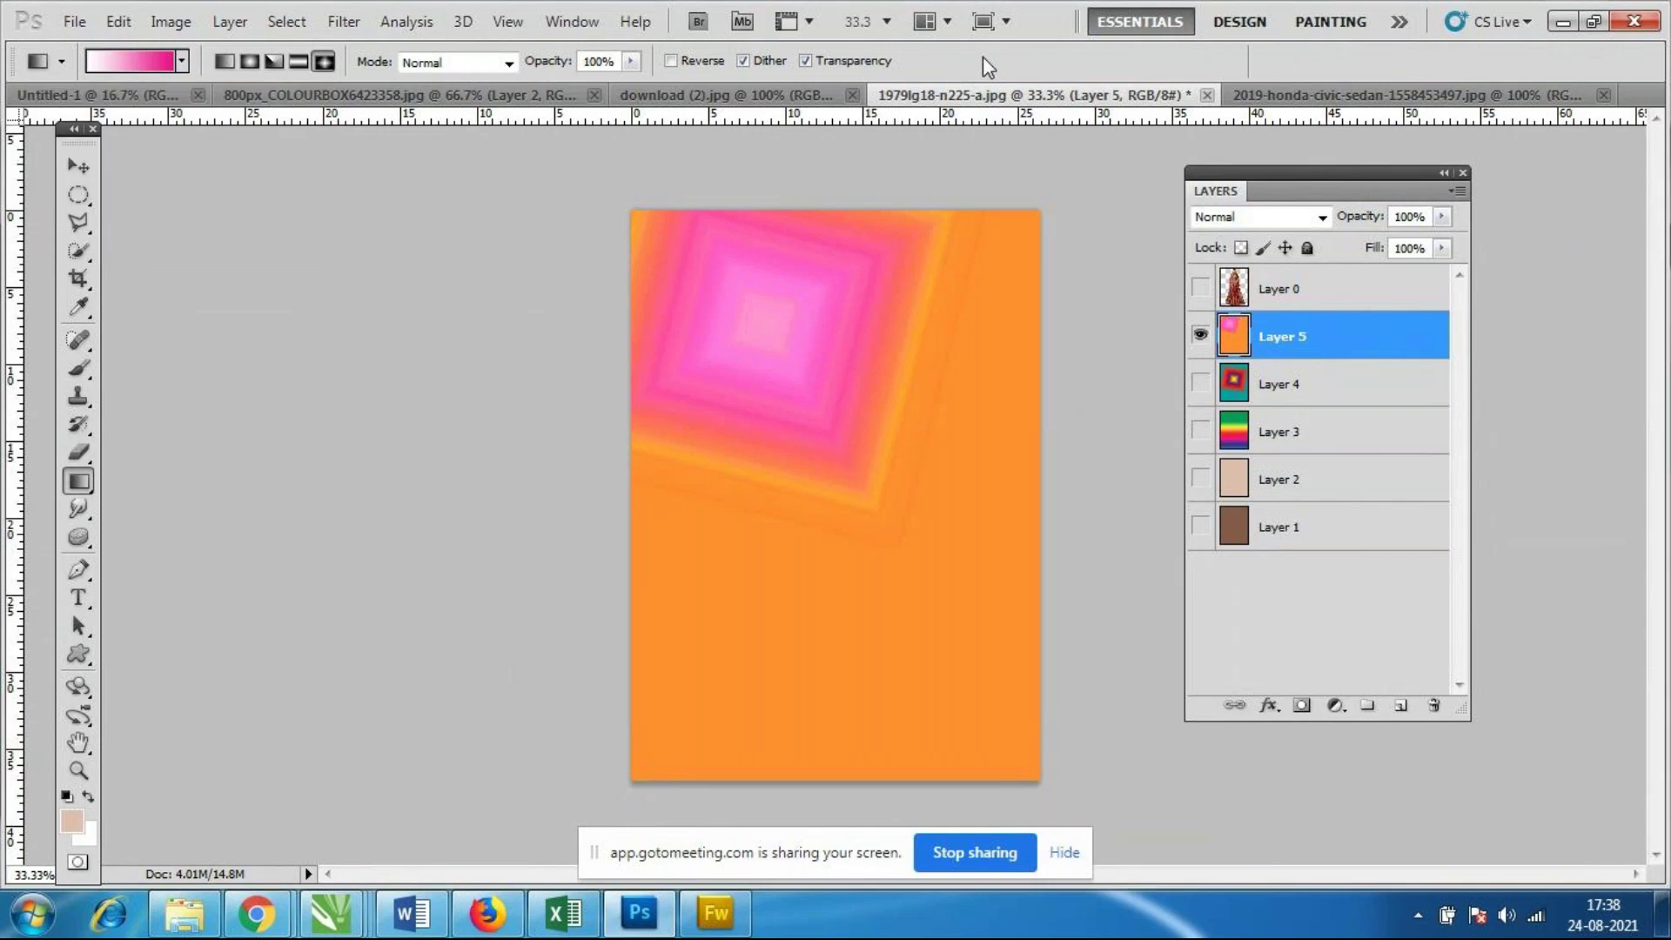
left_click(120, 60)
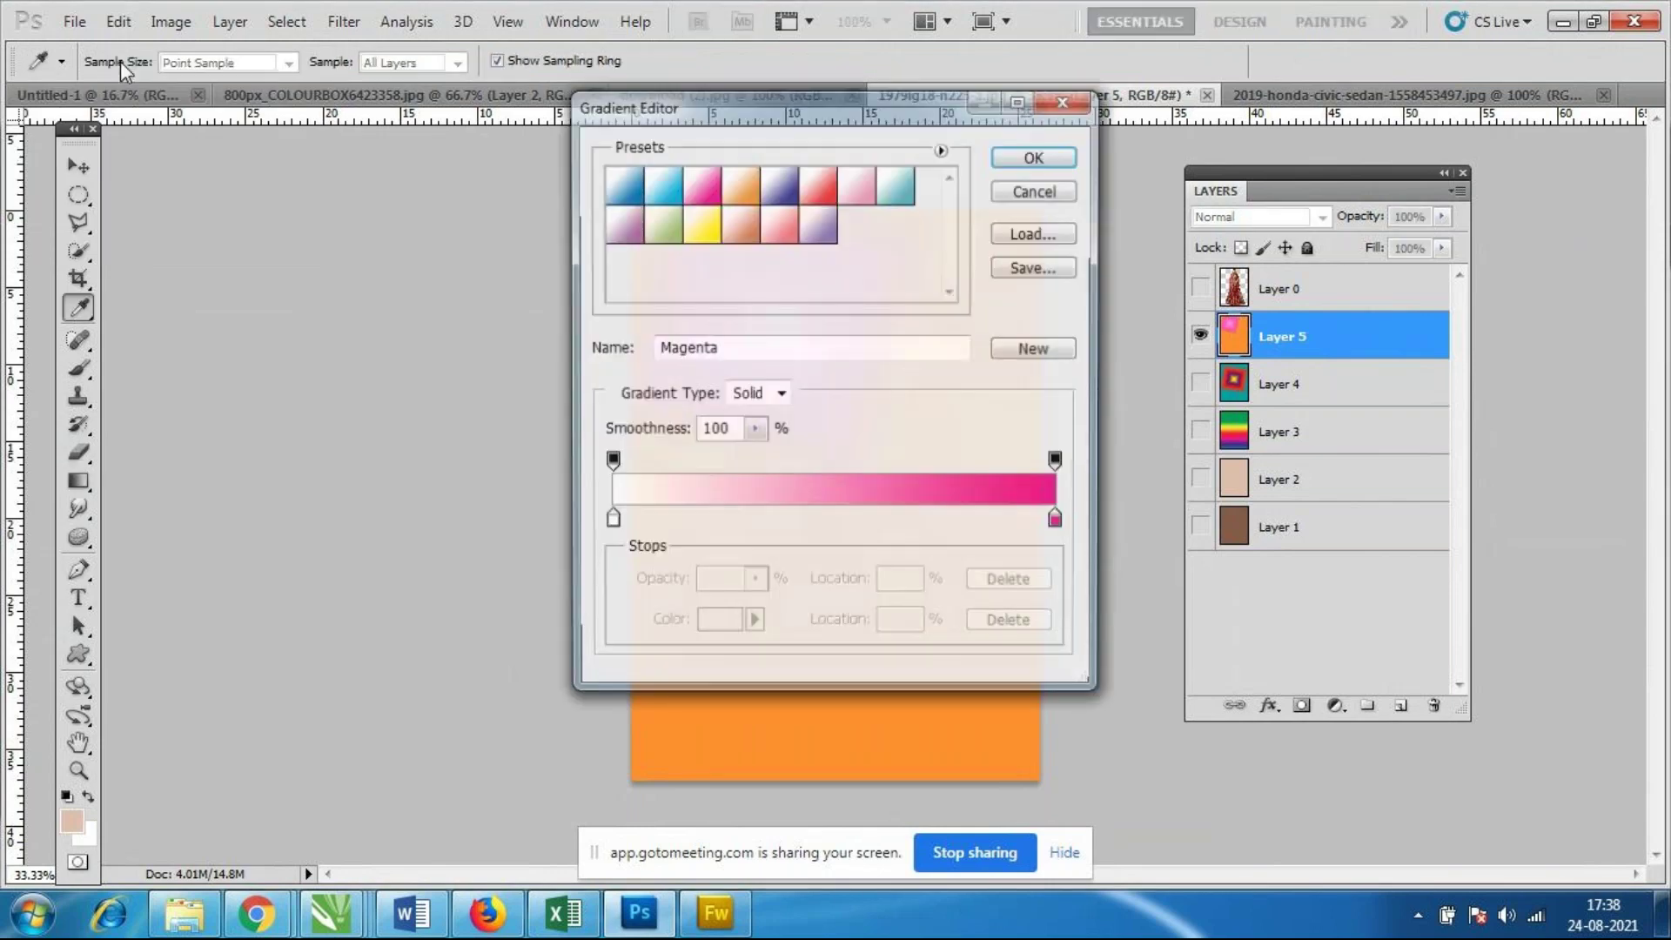
key("Escape")
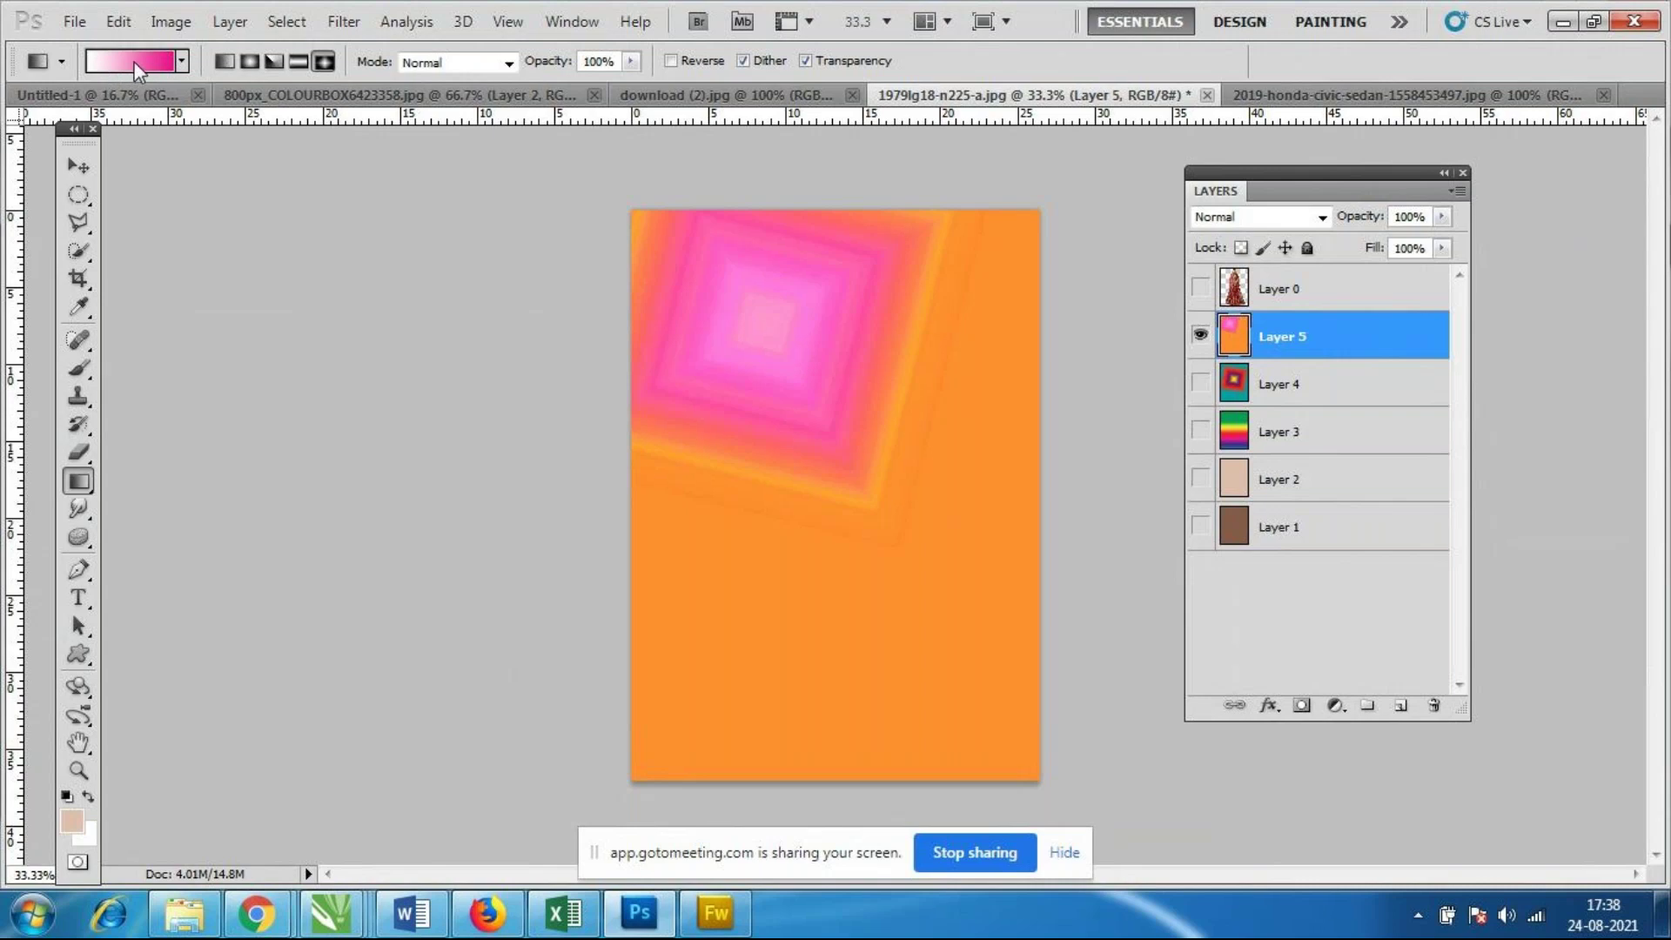
left_click(135, 61)
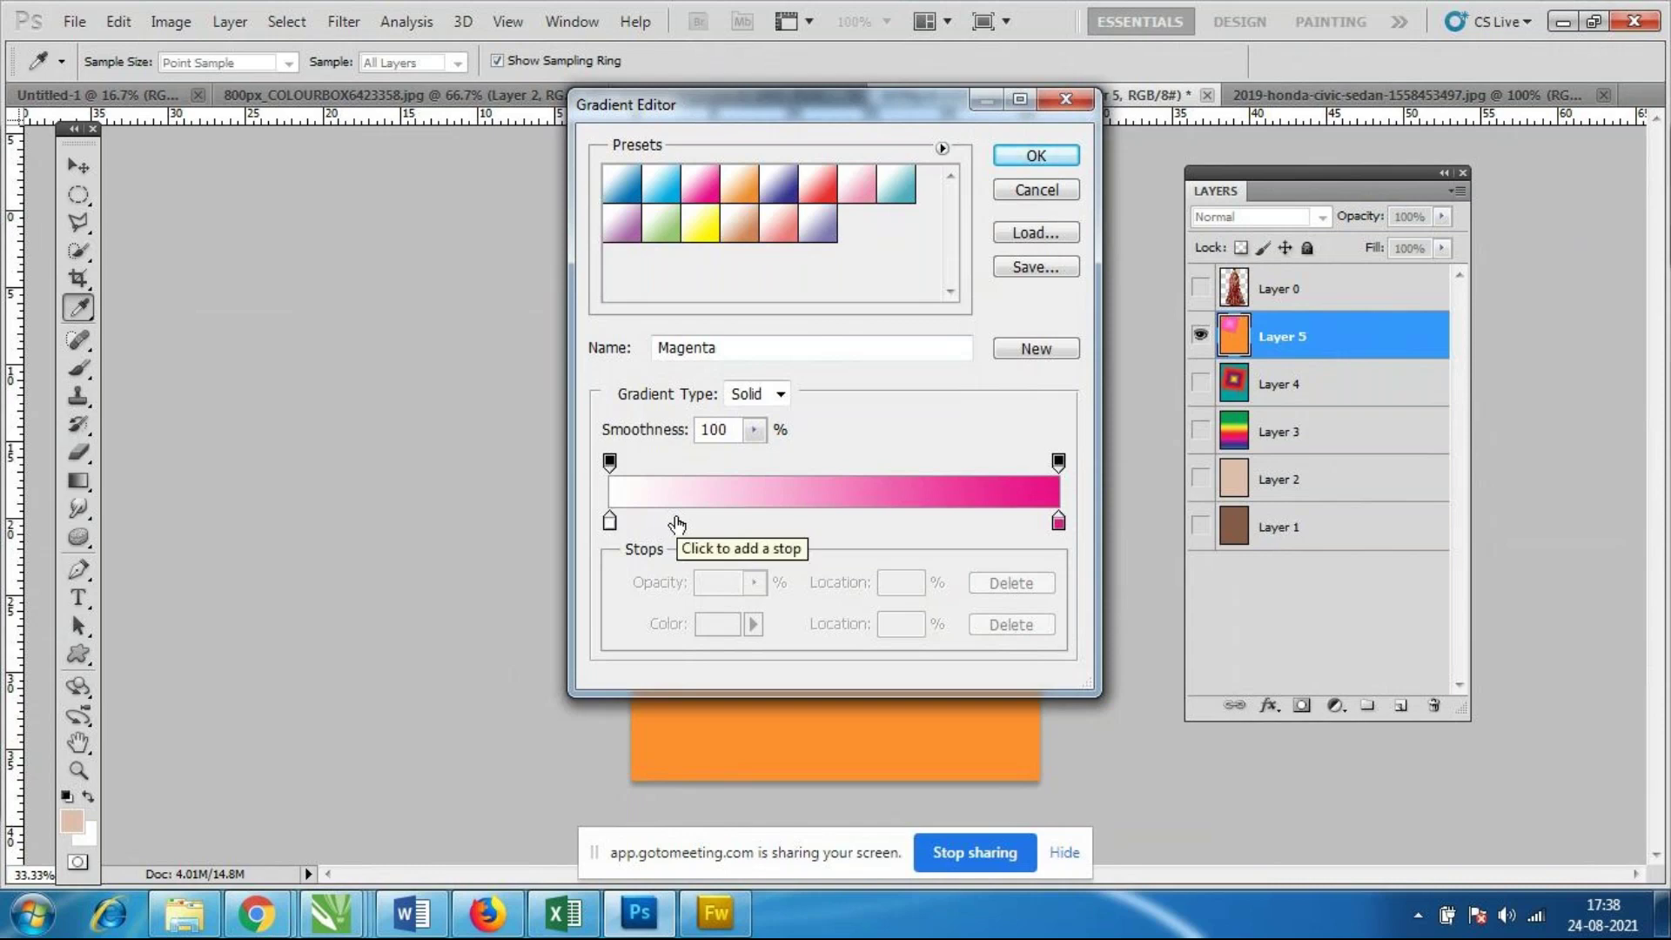
Add six colour stops at roughly 11%, 26%, 40%, 52%, 73% and 90%.
left_click(676, 523)
left_click(727, 521)
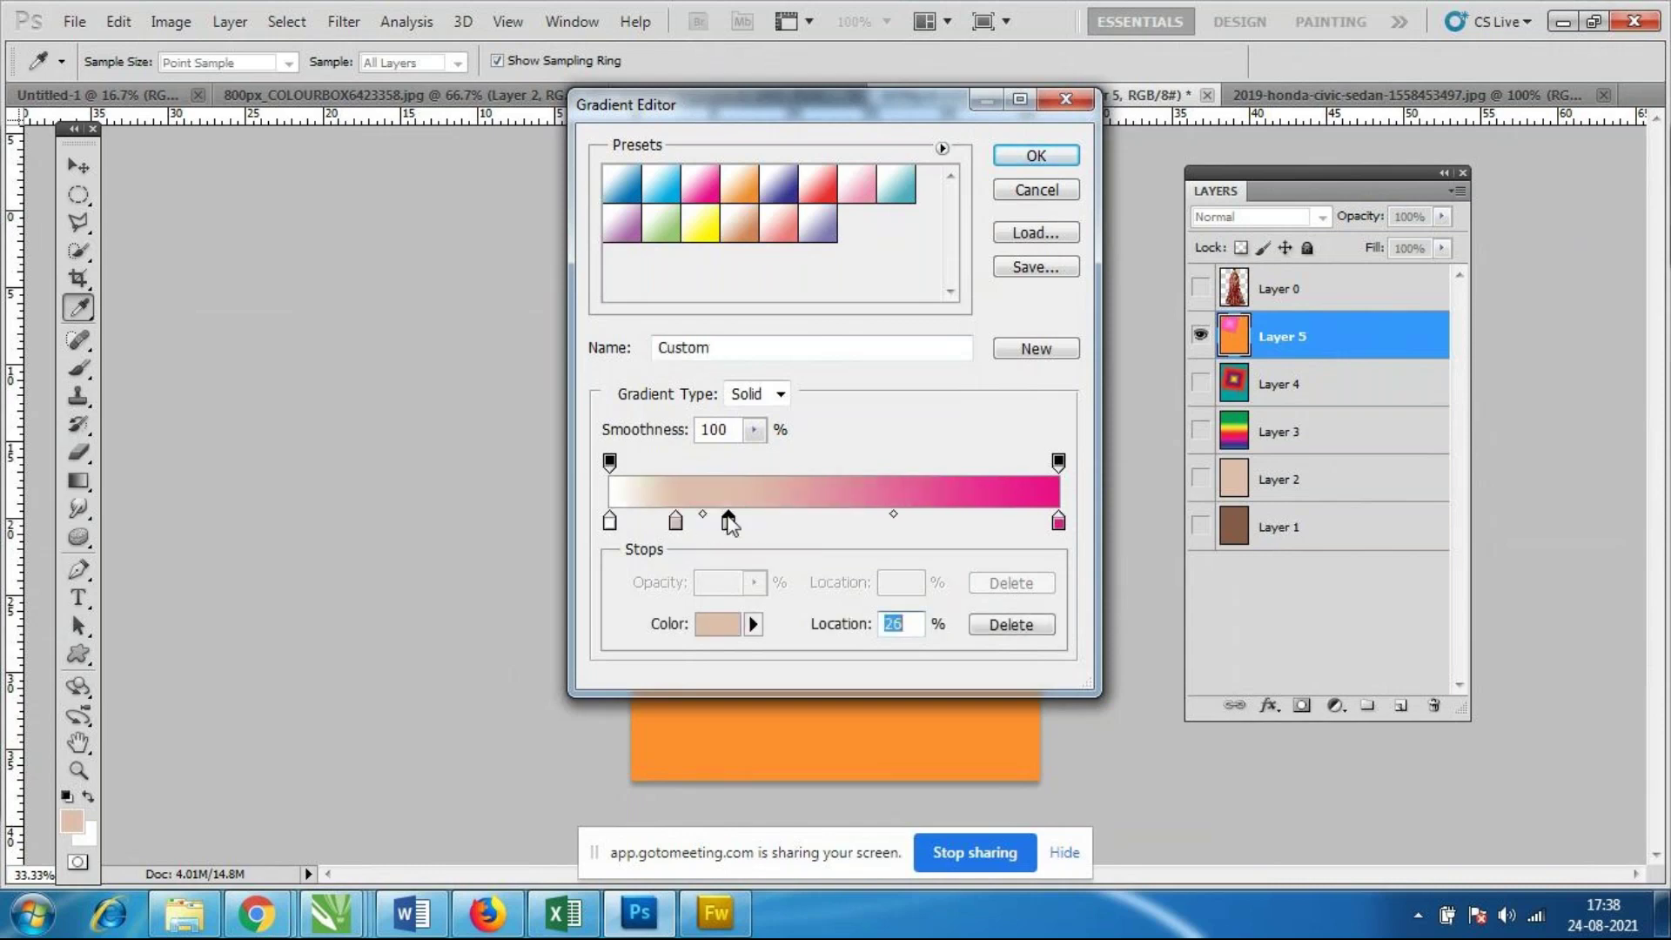
left_click(789, 522)
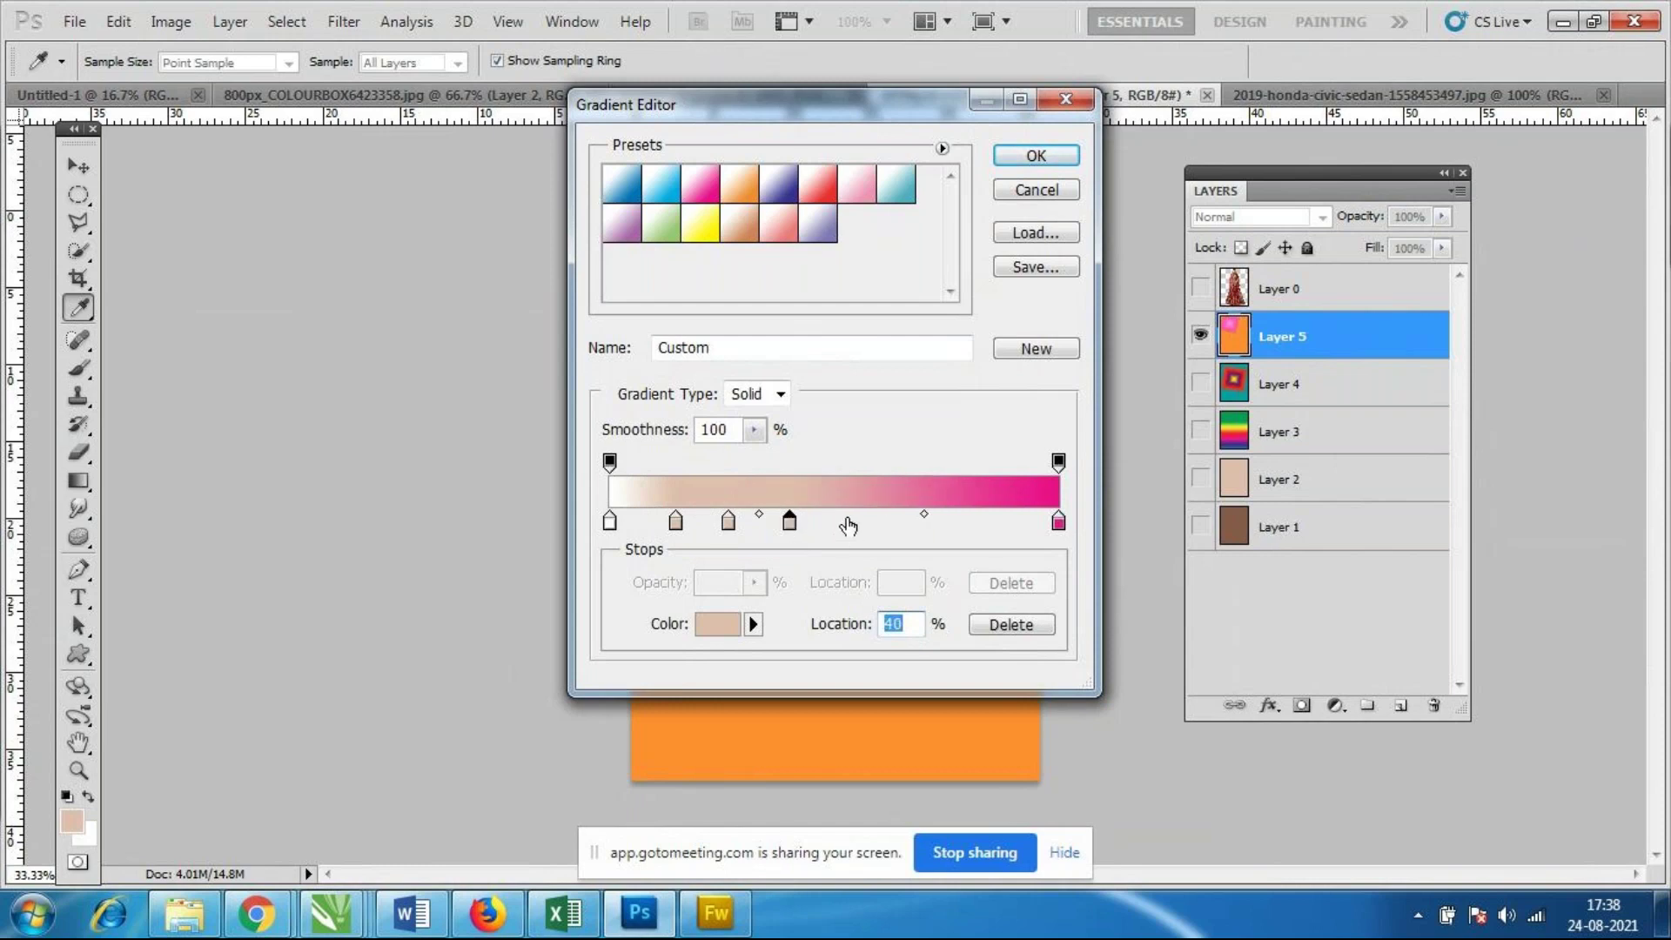
left_click(843, 522)
left_click(938, 523)
left_click(1015, 522)
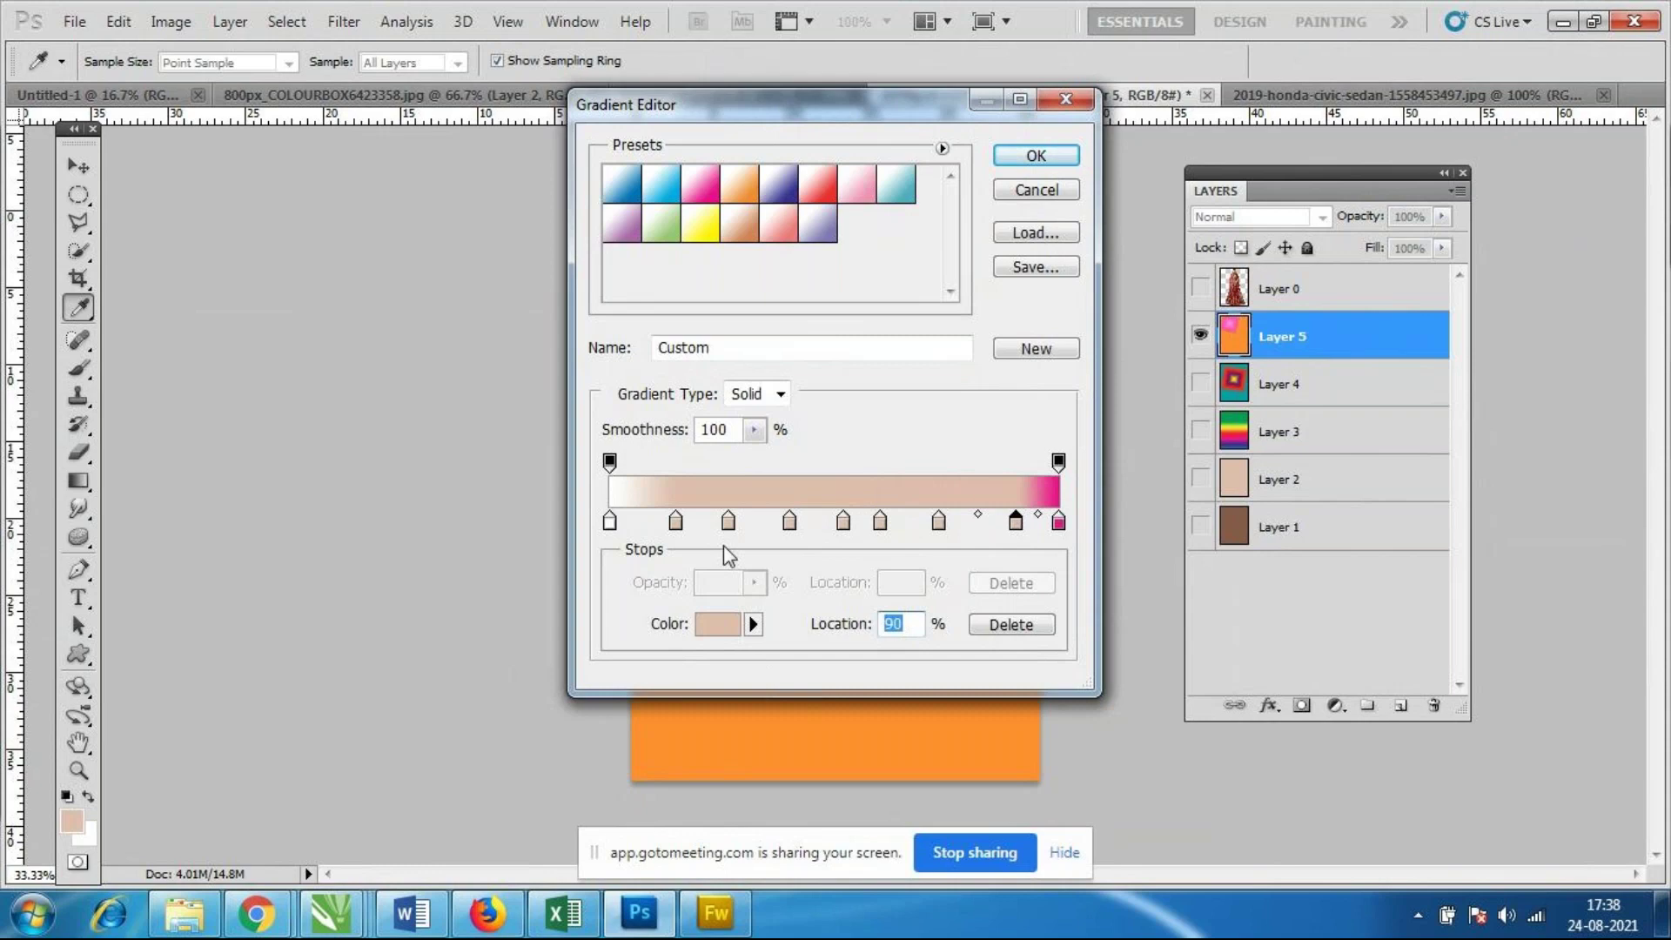
Colour the 26% stop blue and the 40% stop bright green.
left_click(728, 522)
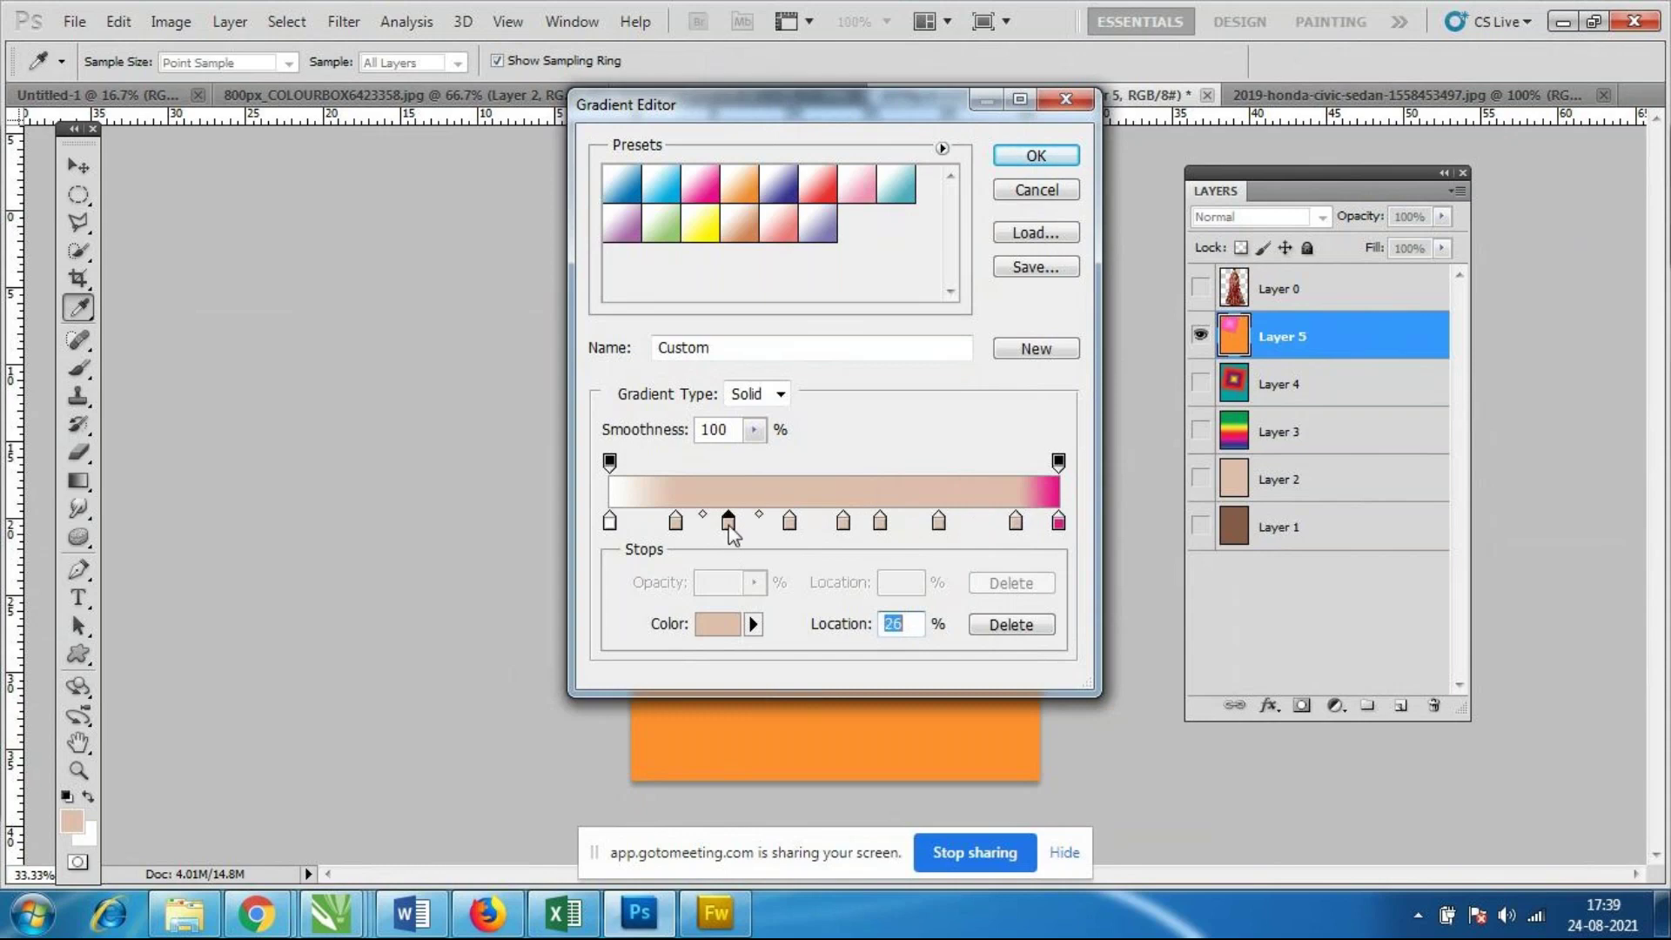
left_click(723, 628)
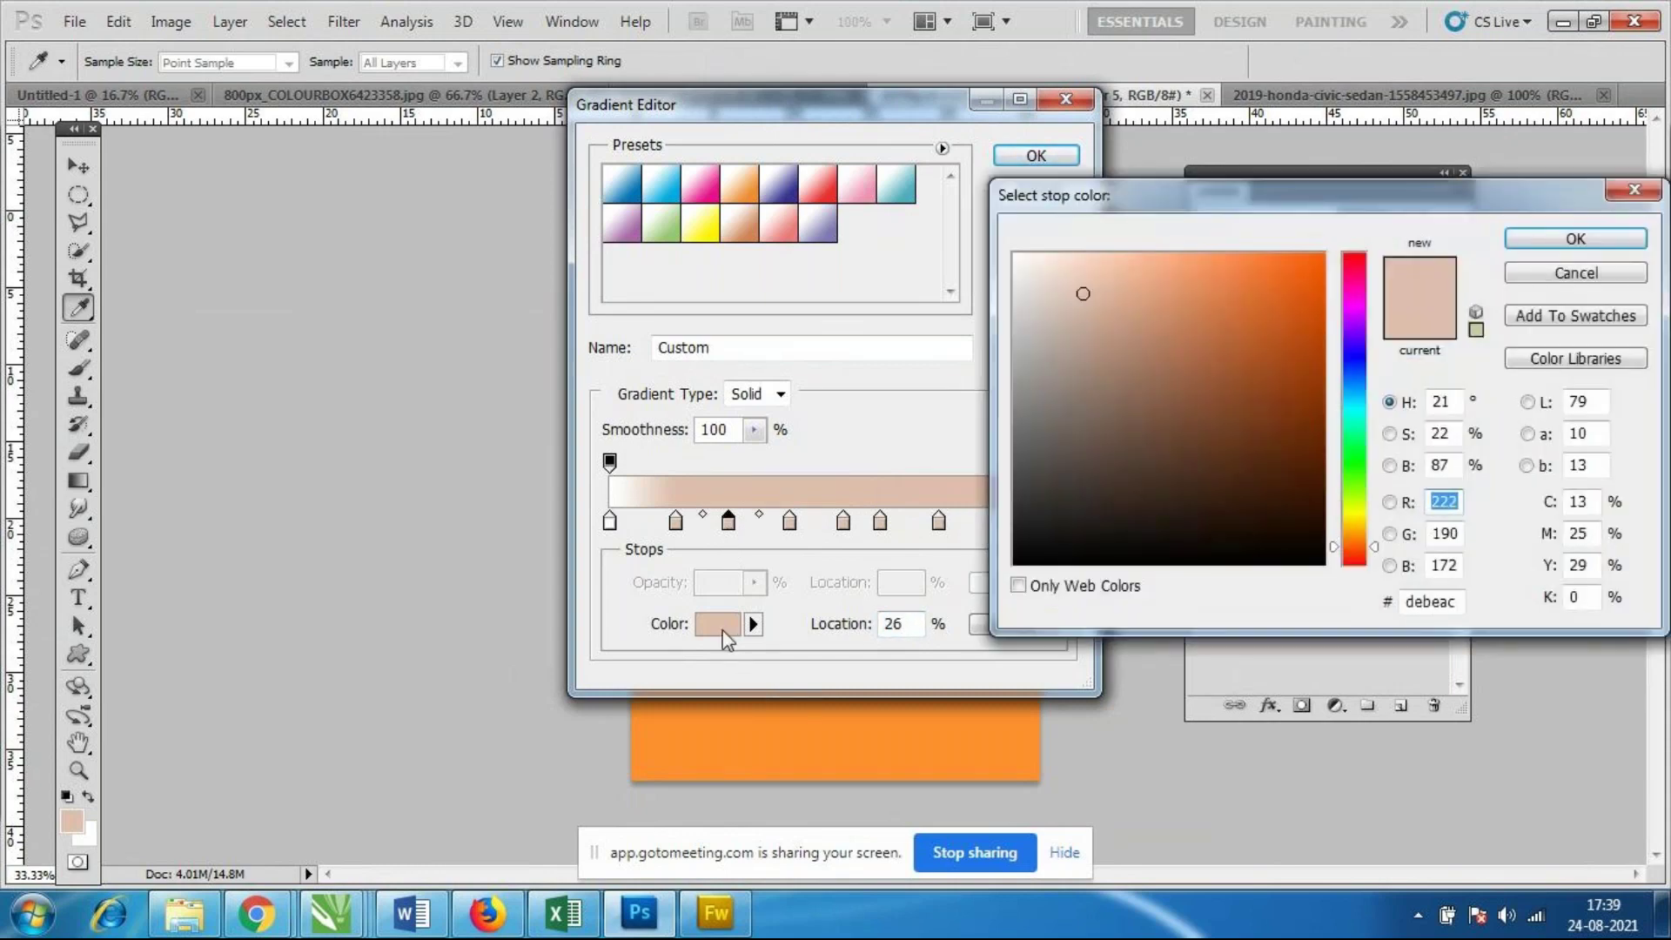
left_click(1354, 373)
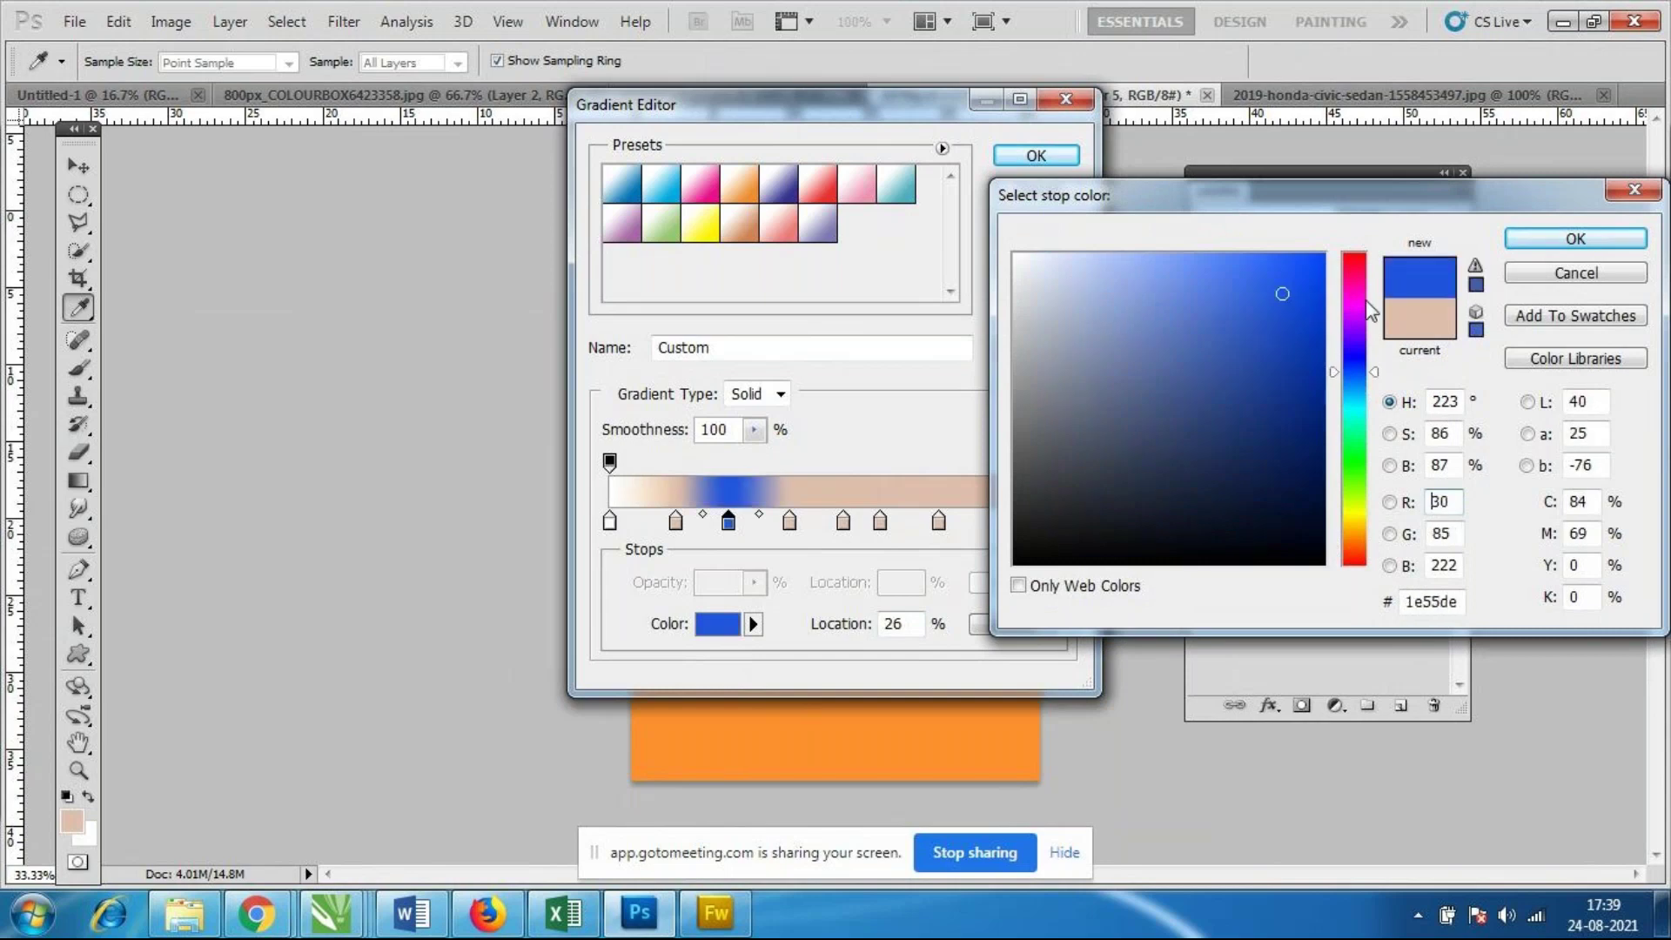
left_click(1522, 233)
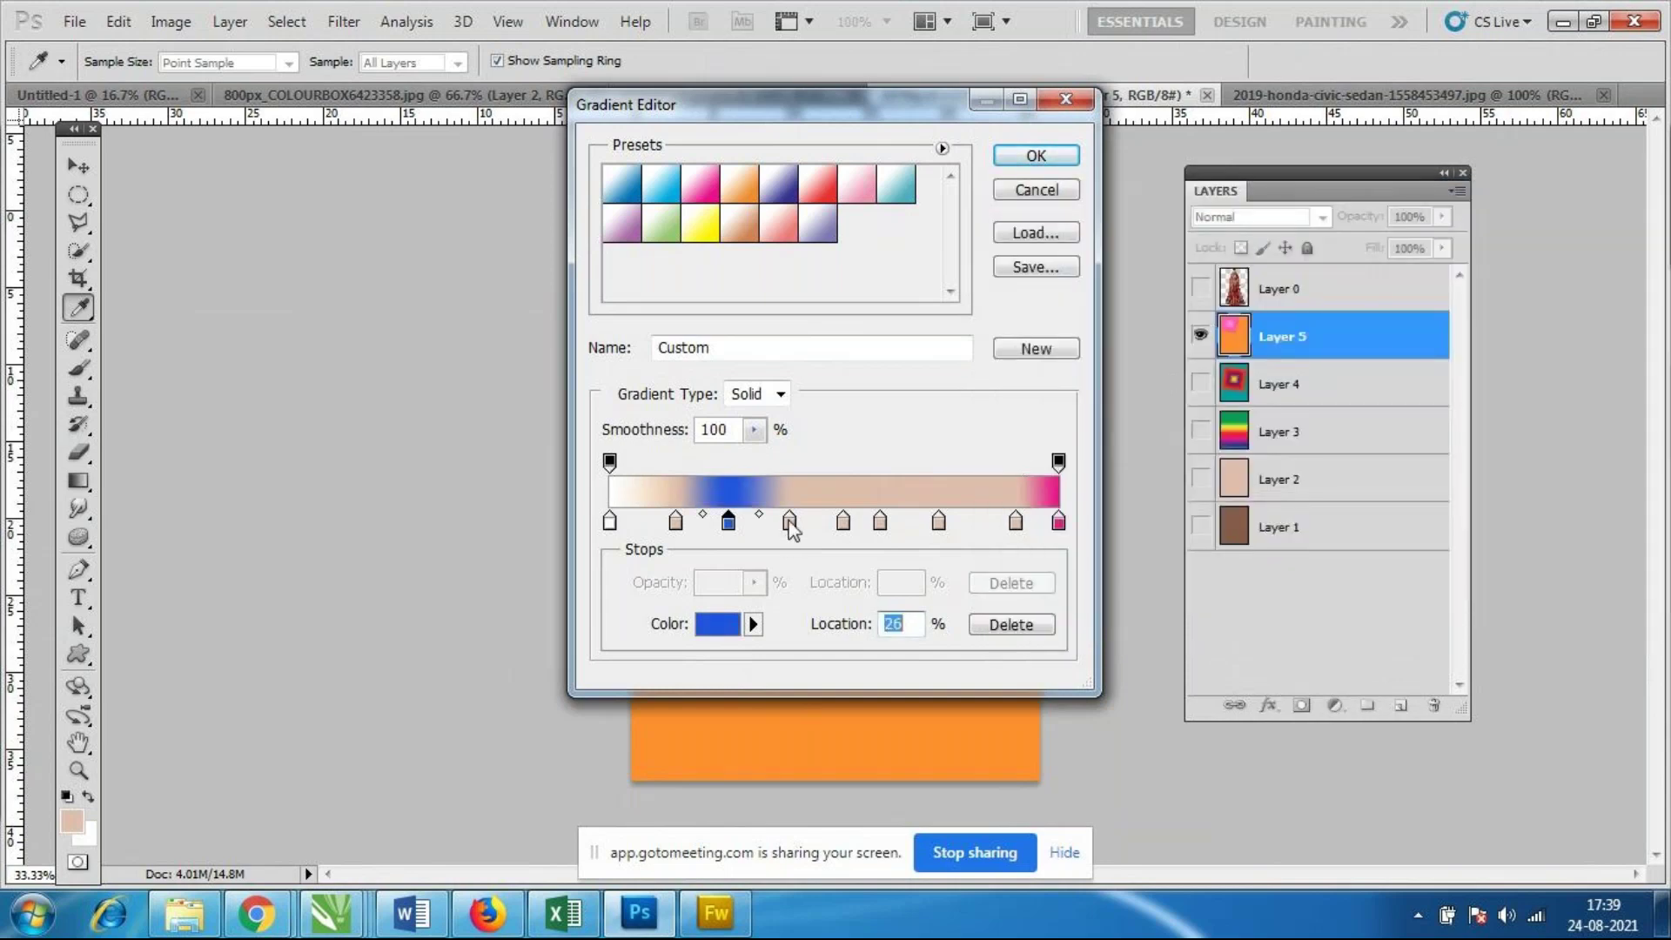
left_click(789, 521)
left_click(718, 625)
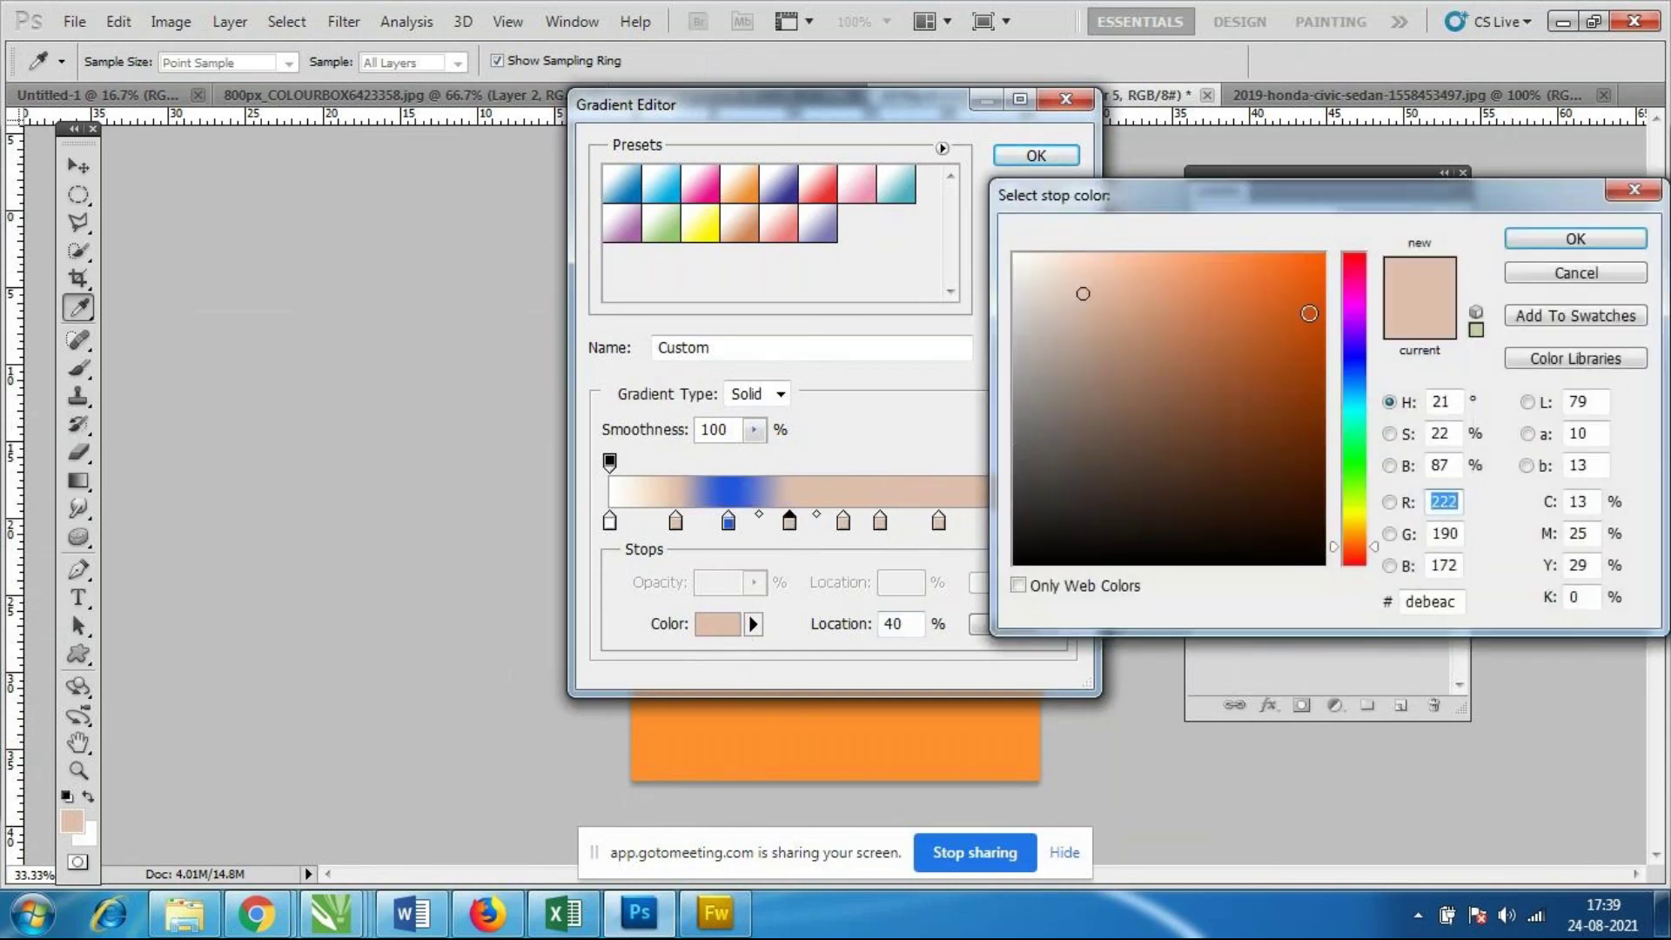
left_click(1354, 451)
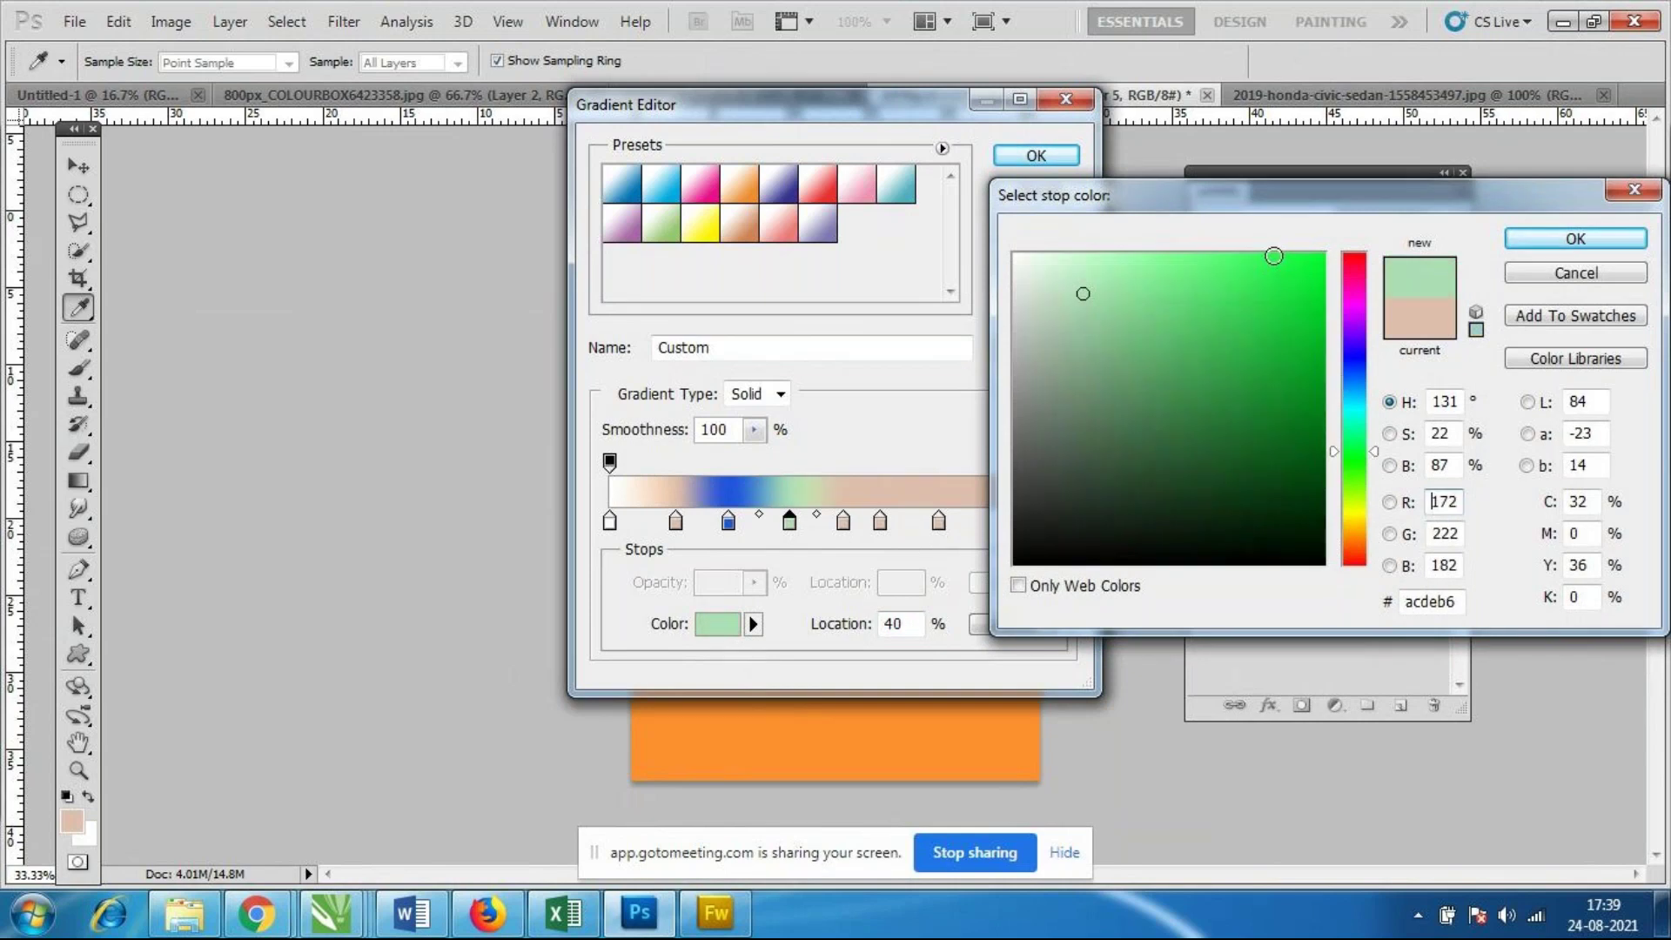
left_click(1274, 256)
key("Return")
Colour the 52% stop bright yellow and the 73% stop saturated magenta.
left_click(842, 520)
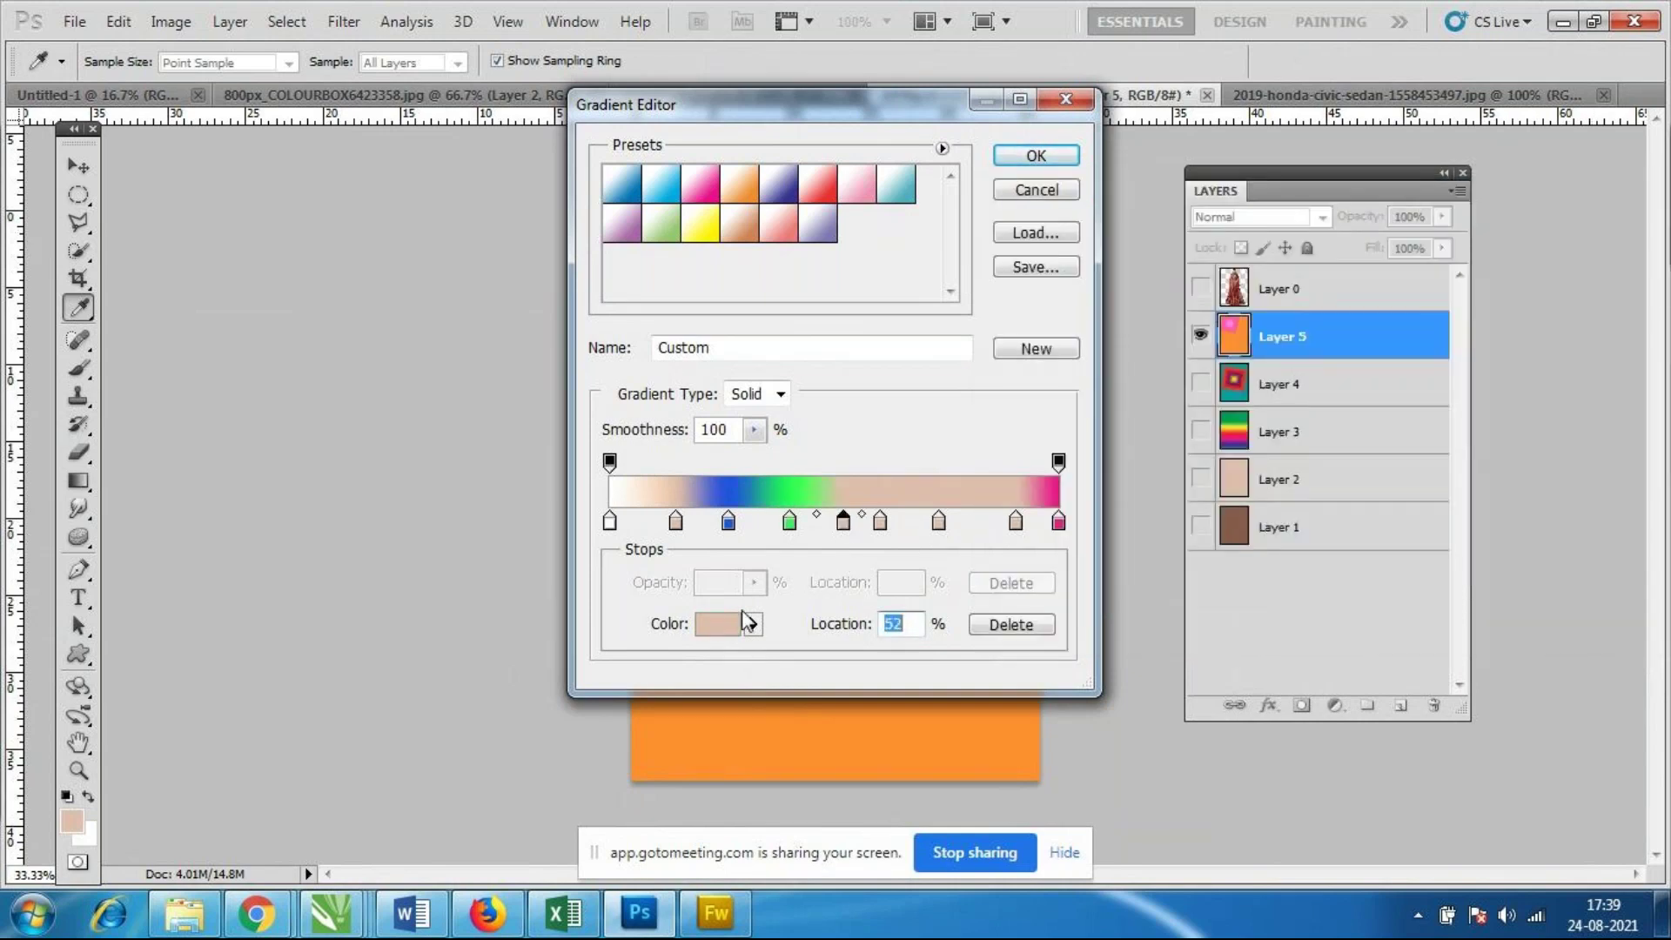
left_click(735, 625)
left_click(1354, 516)
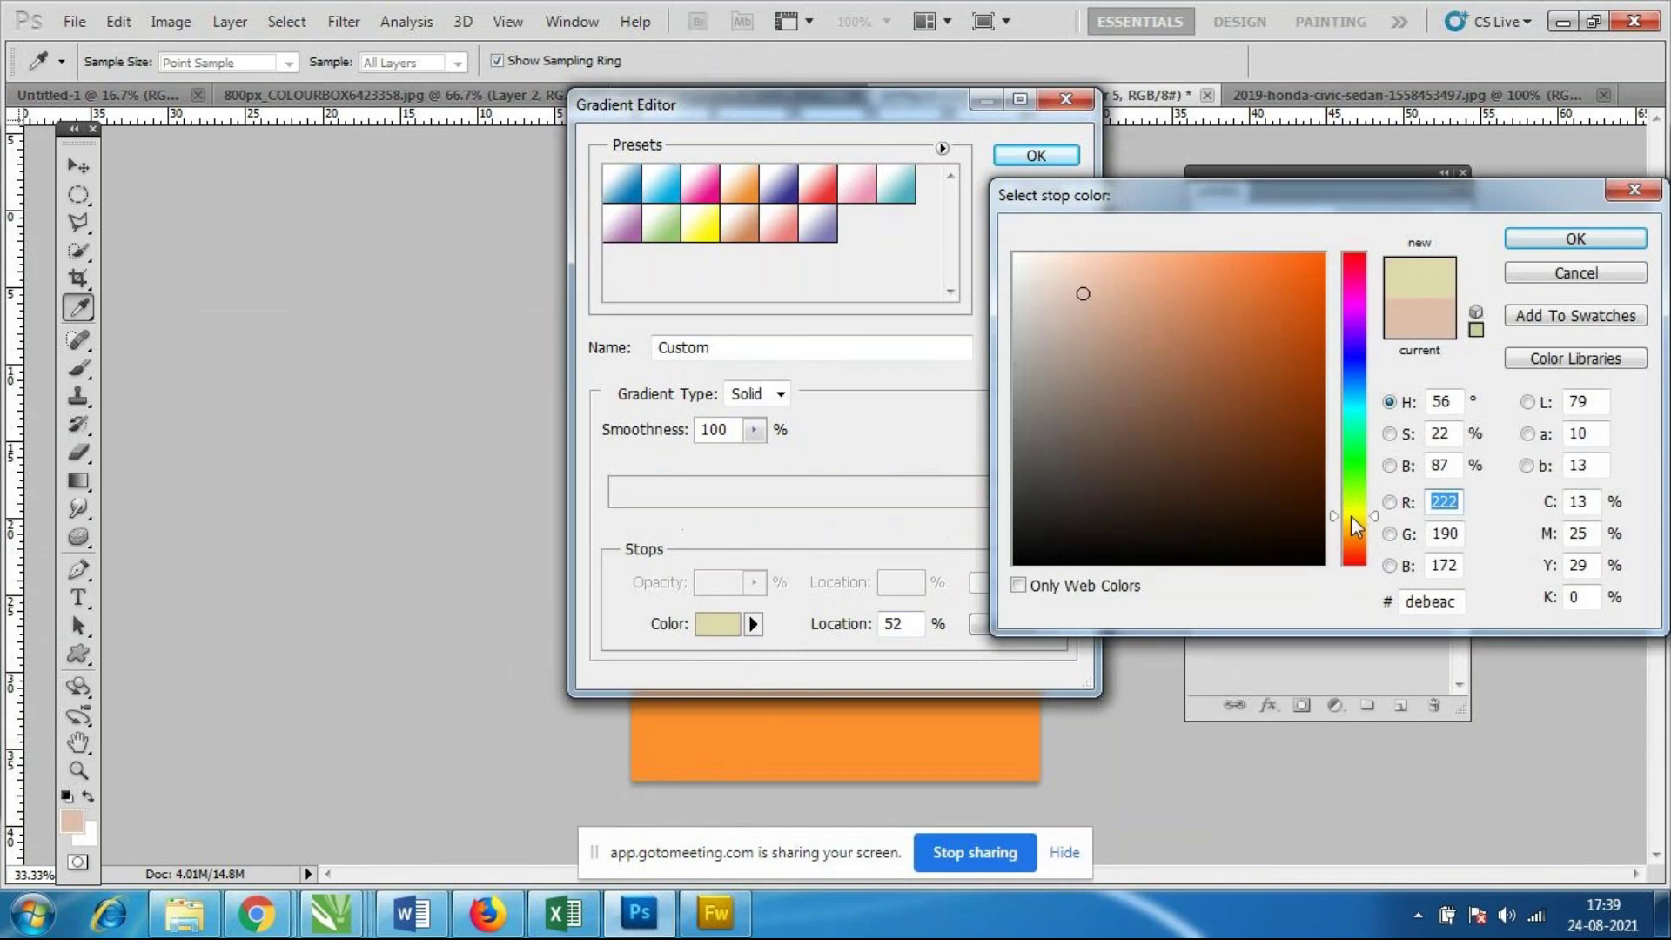
left_click(1315, 262)
left_click(1566, 240)
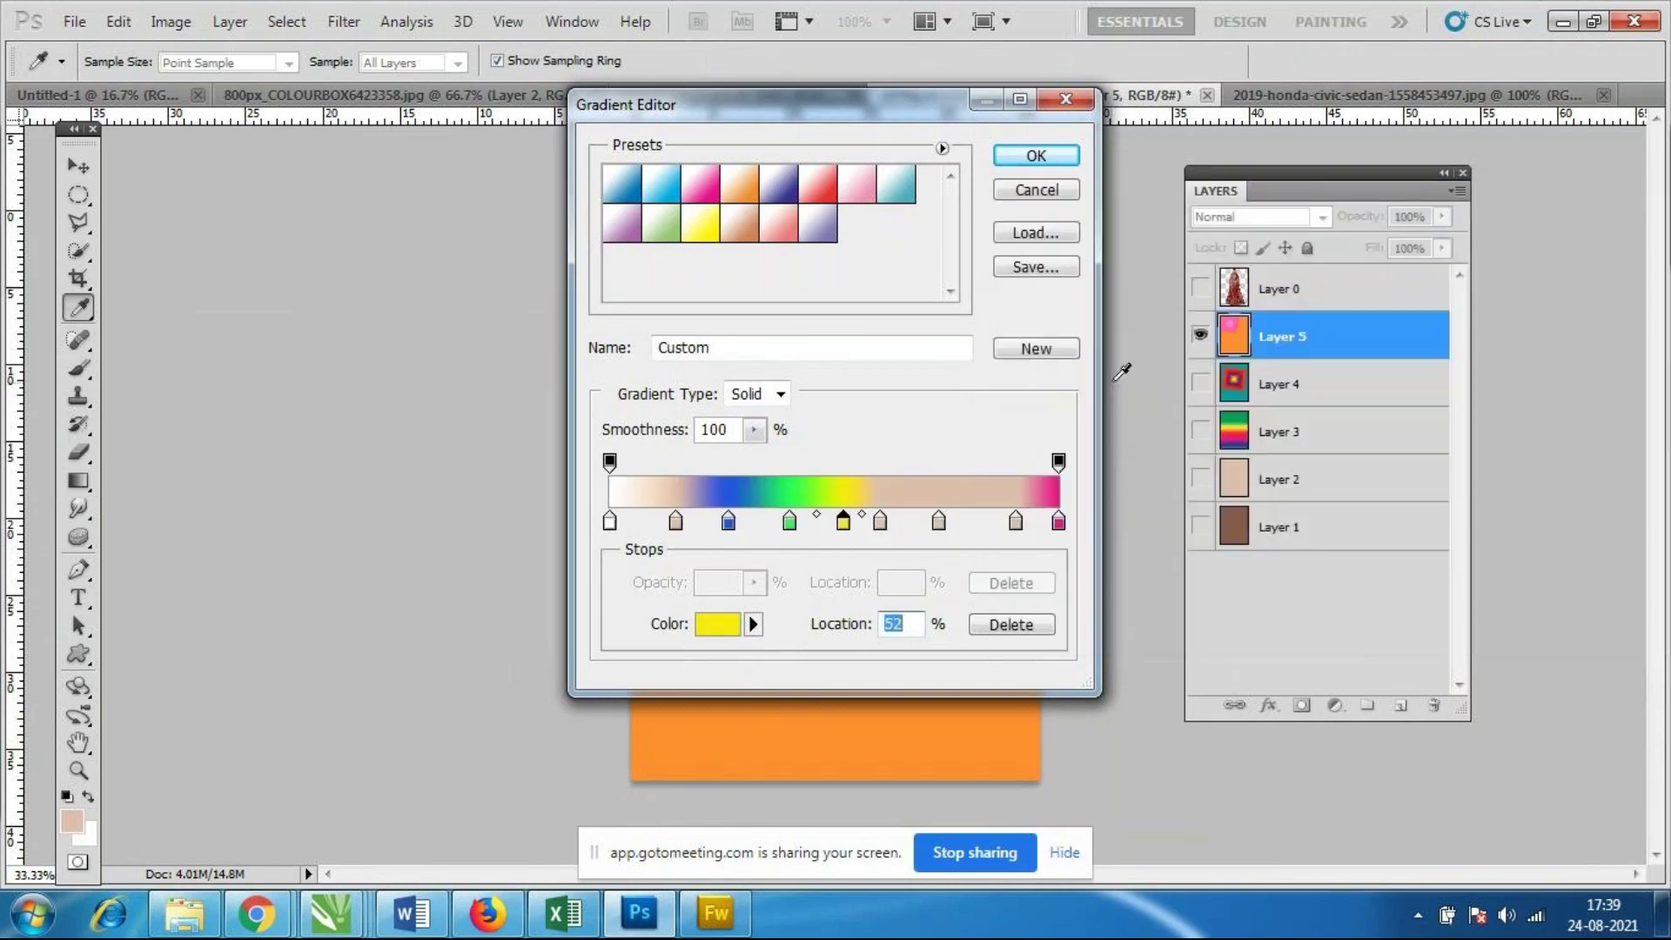
left_click(938, 520)
left_click(712, 628)
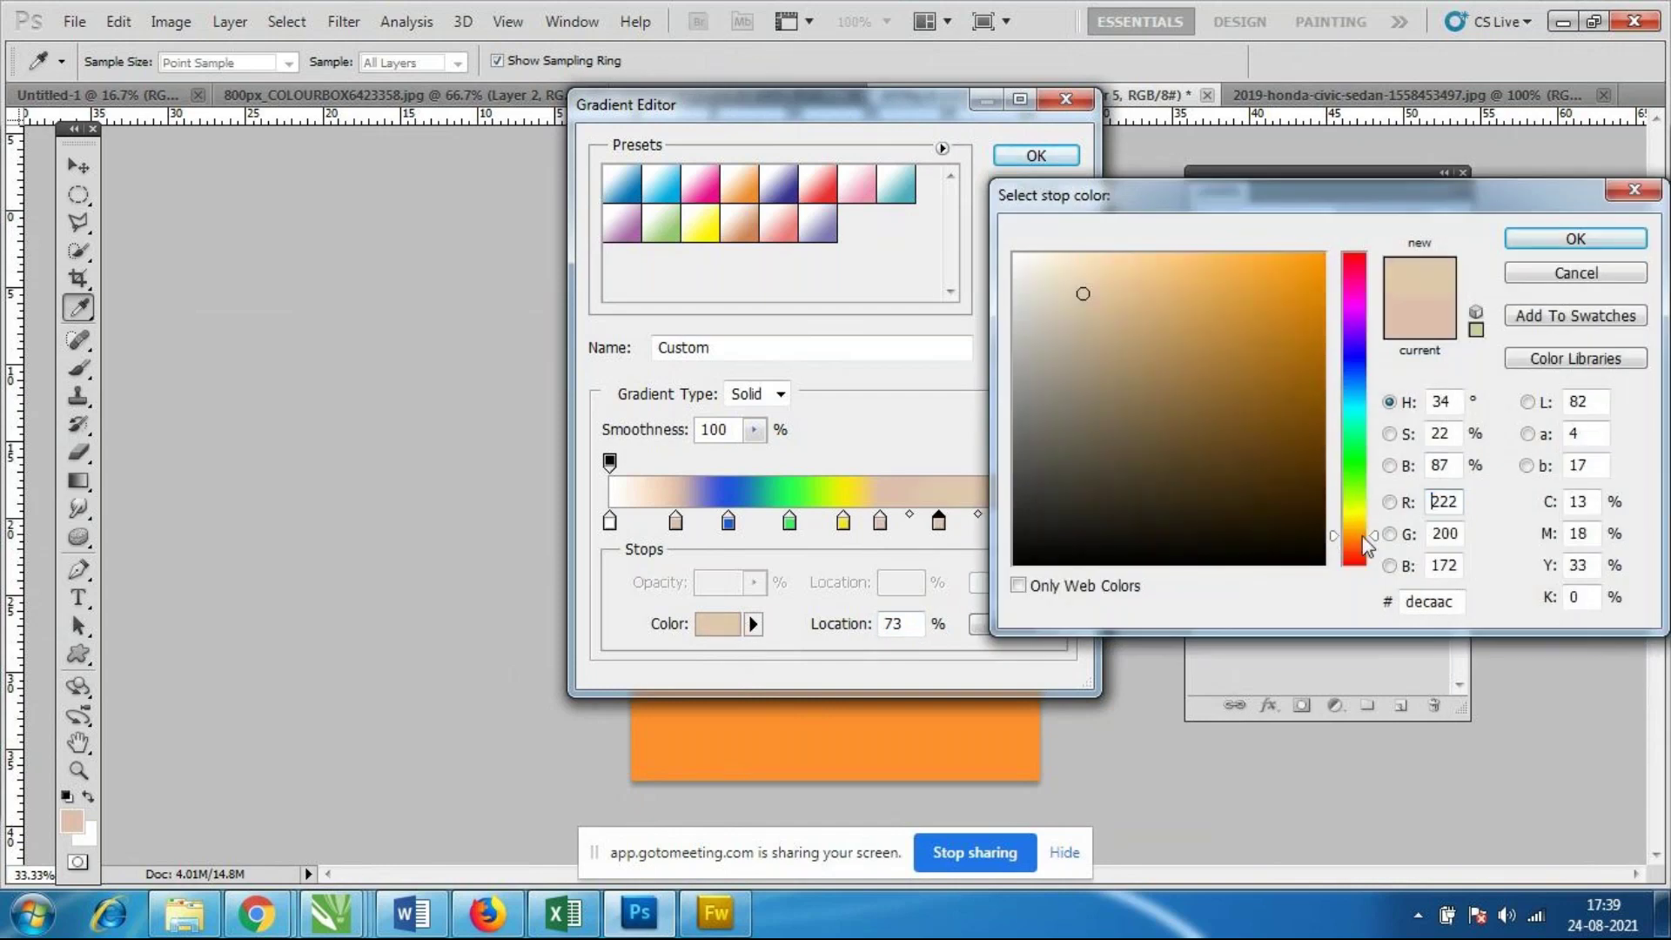
left_click_drag(1364, 546, 1354, 293)
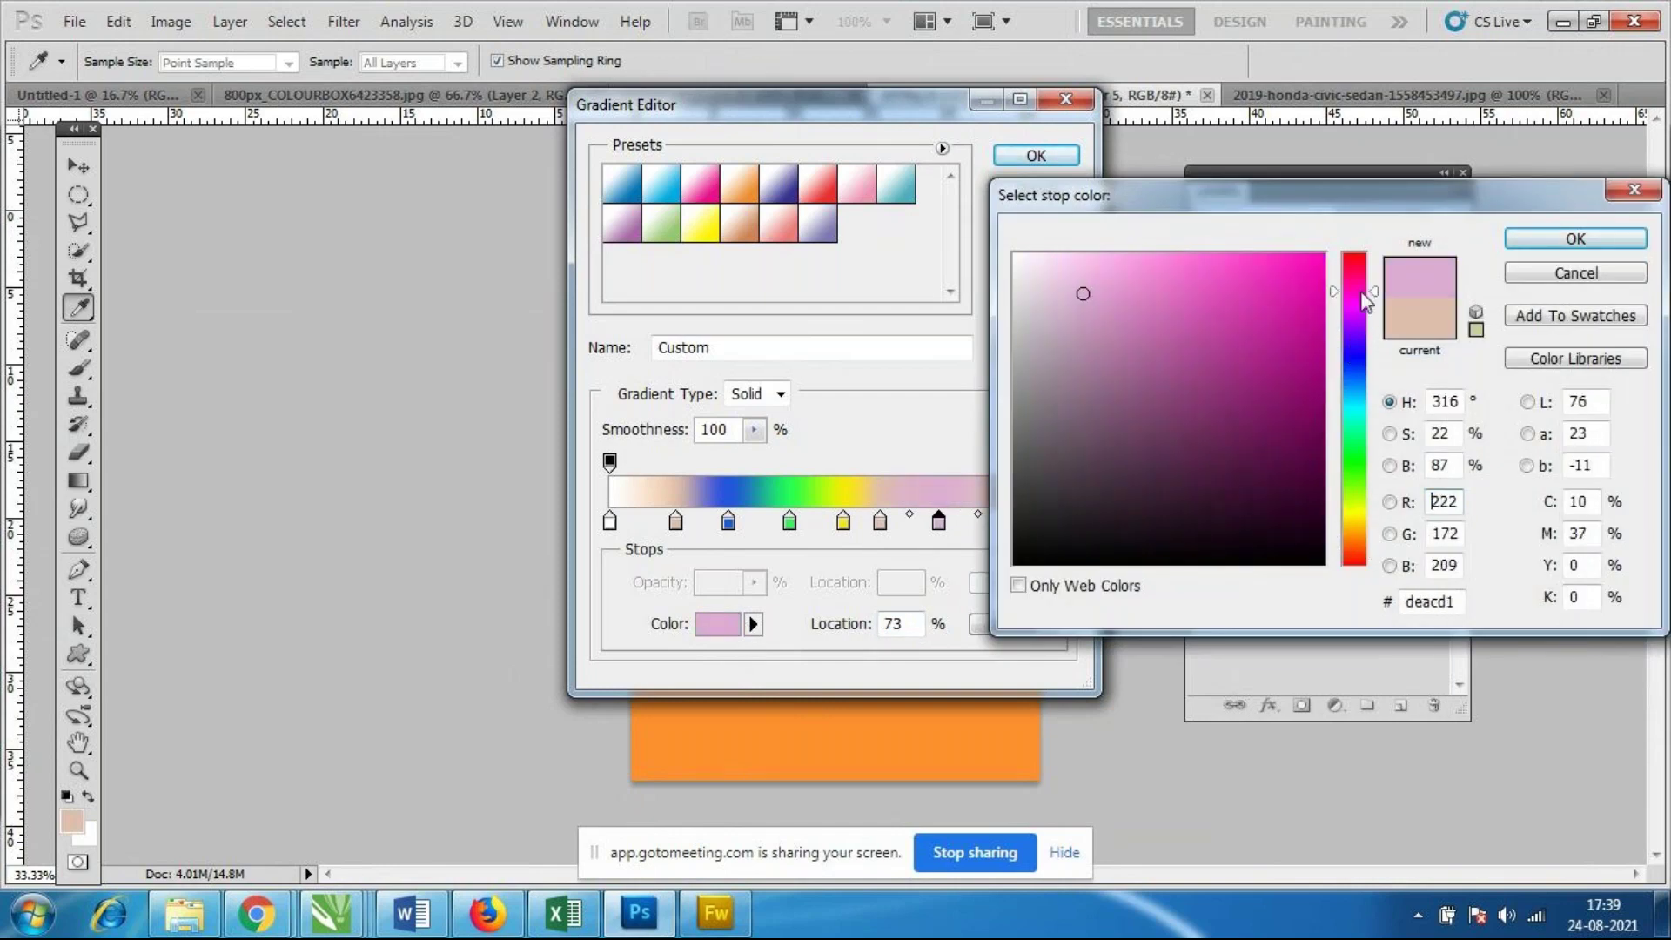
left_click(1302, 259)
left_click(1556, 238)
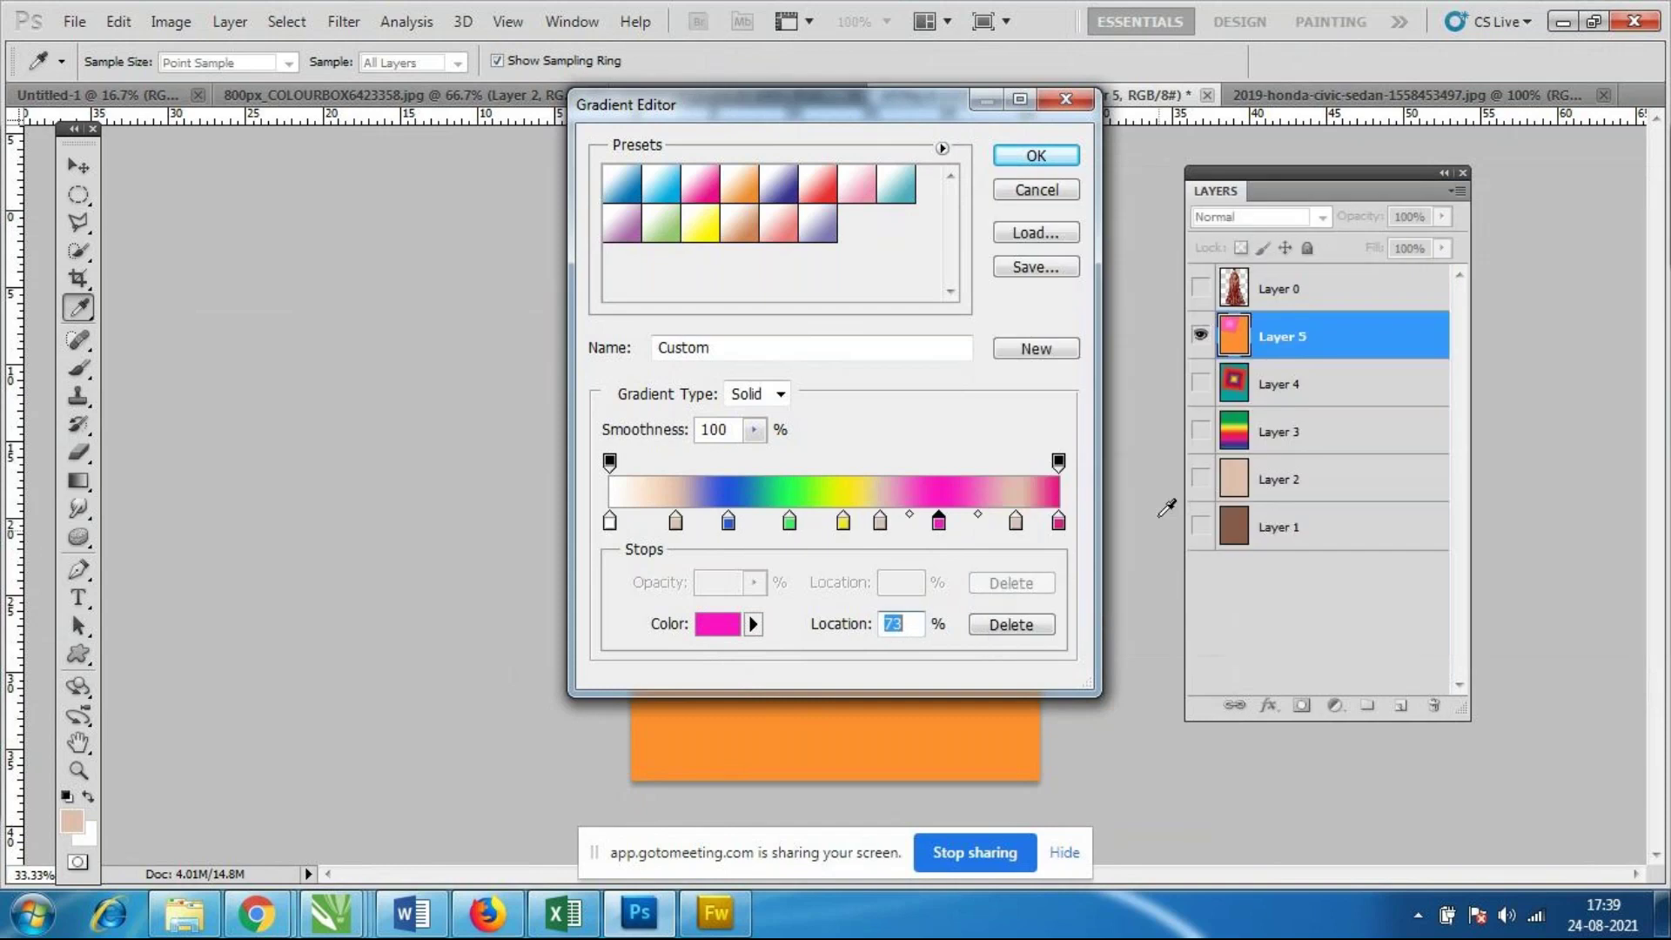
Make the 11% stop saturated yellow and save the gradient as a new Custom preset.
left_click(659, 521)
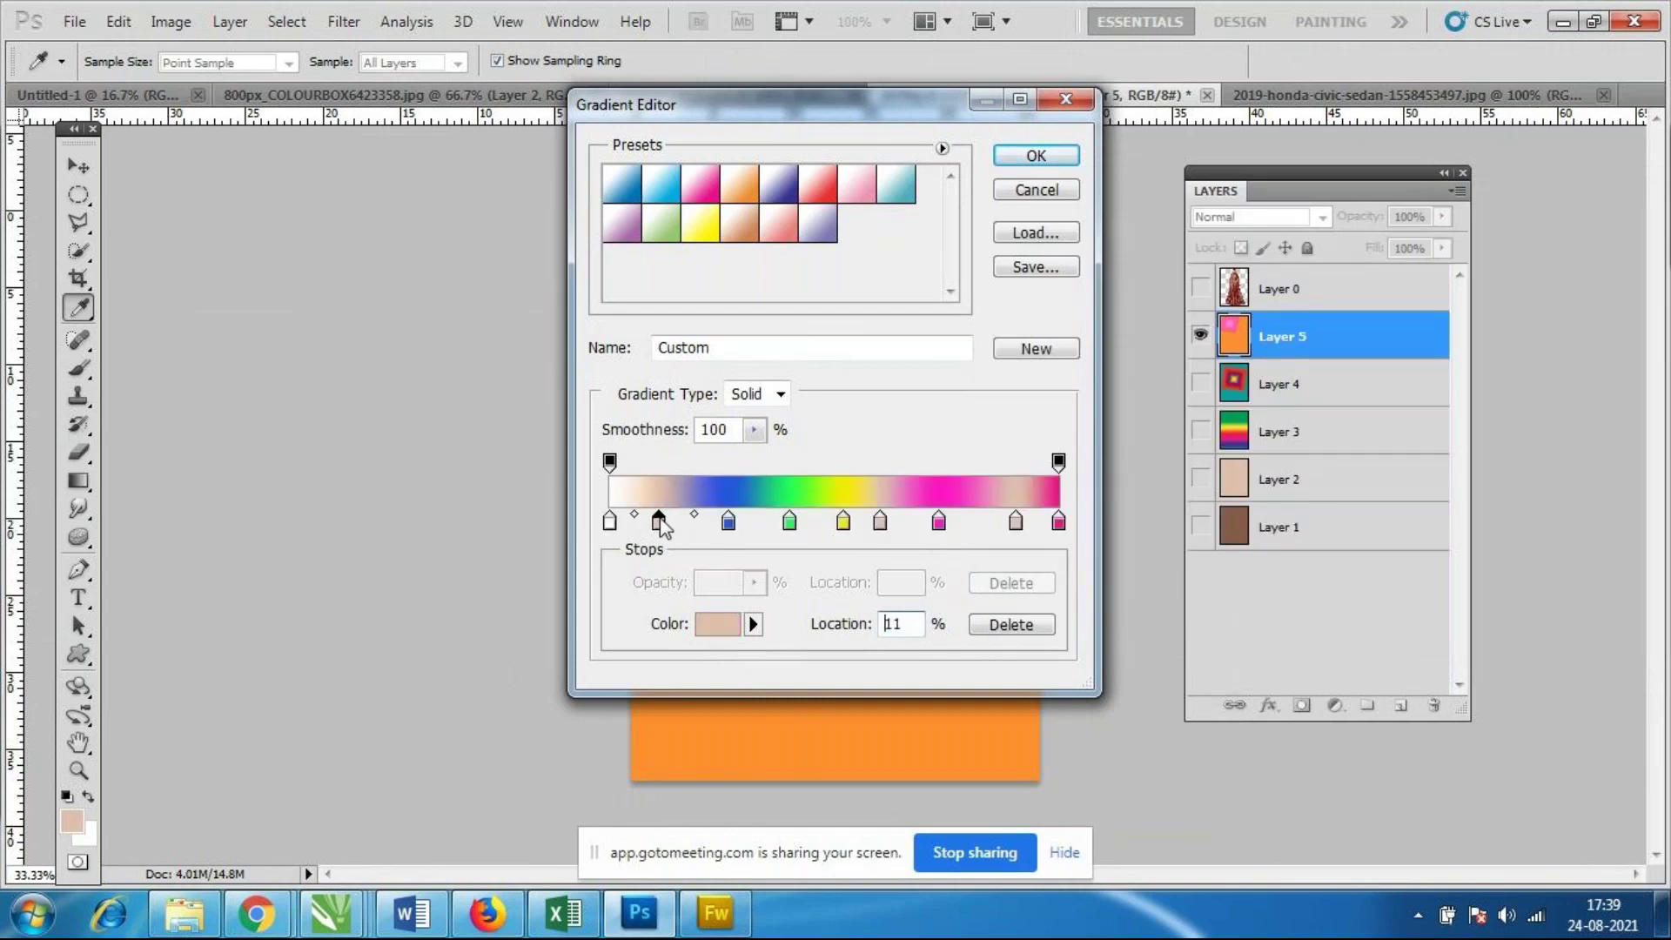
left_click(719, 624)
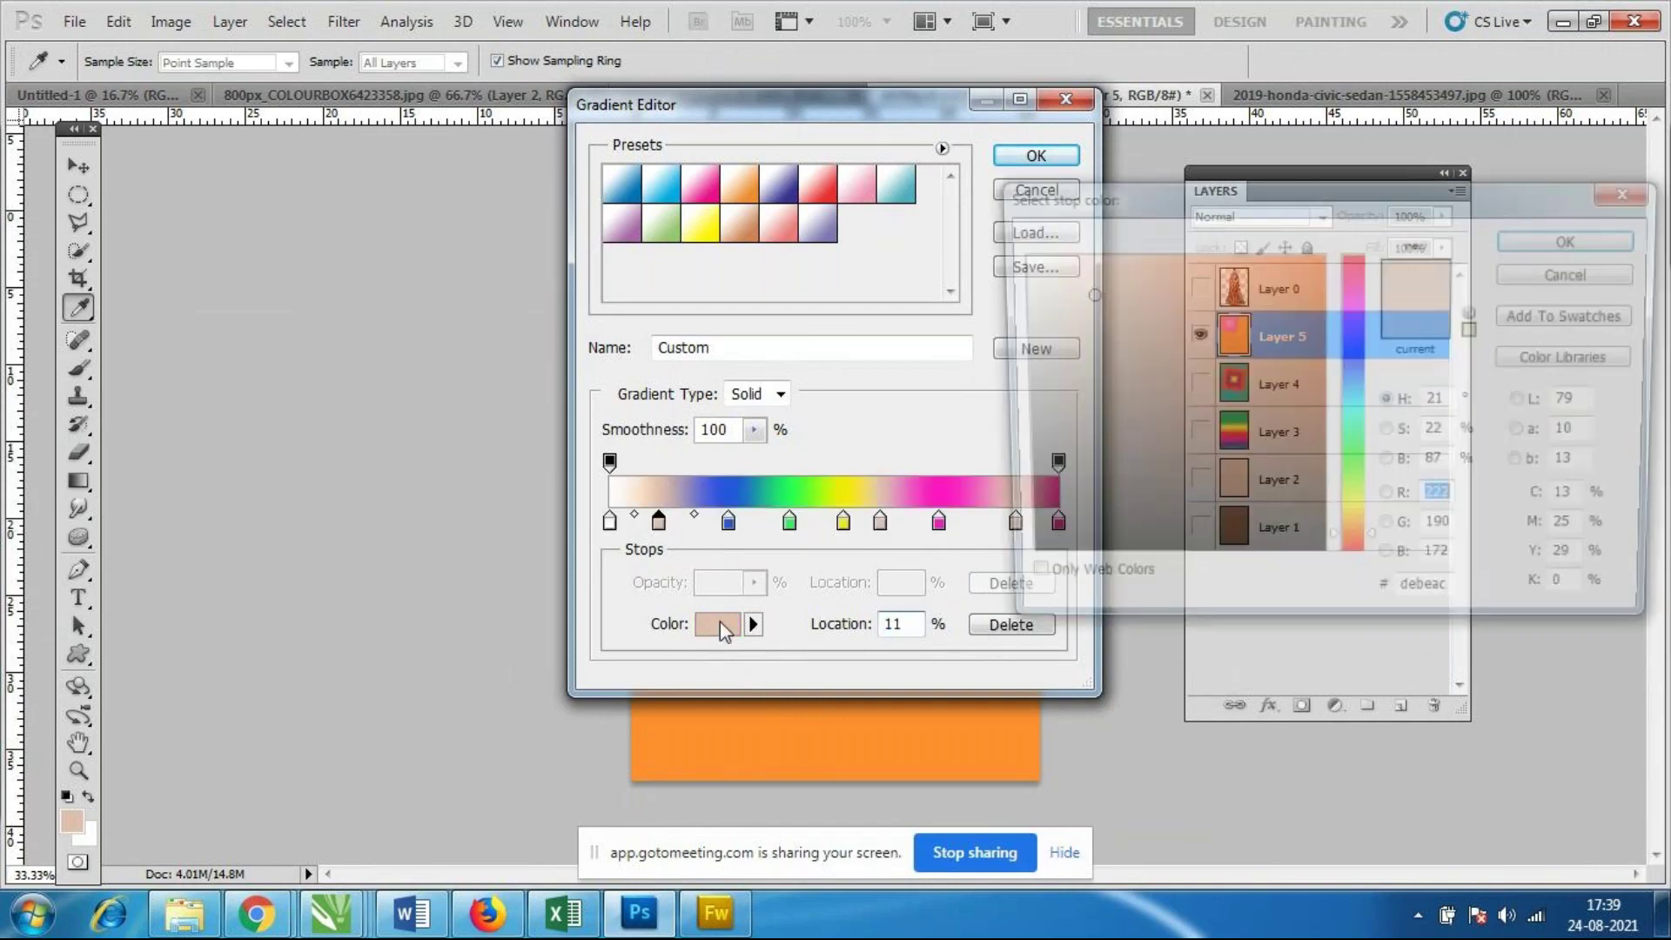
left_click(1354, 512)
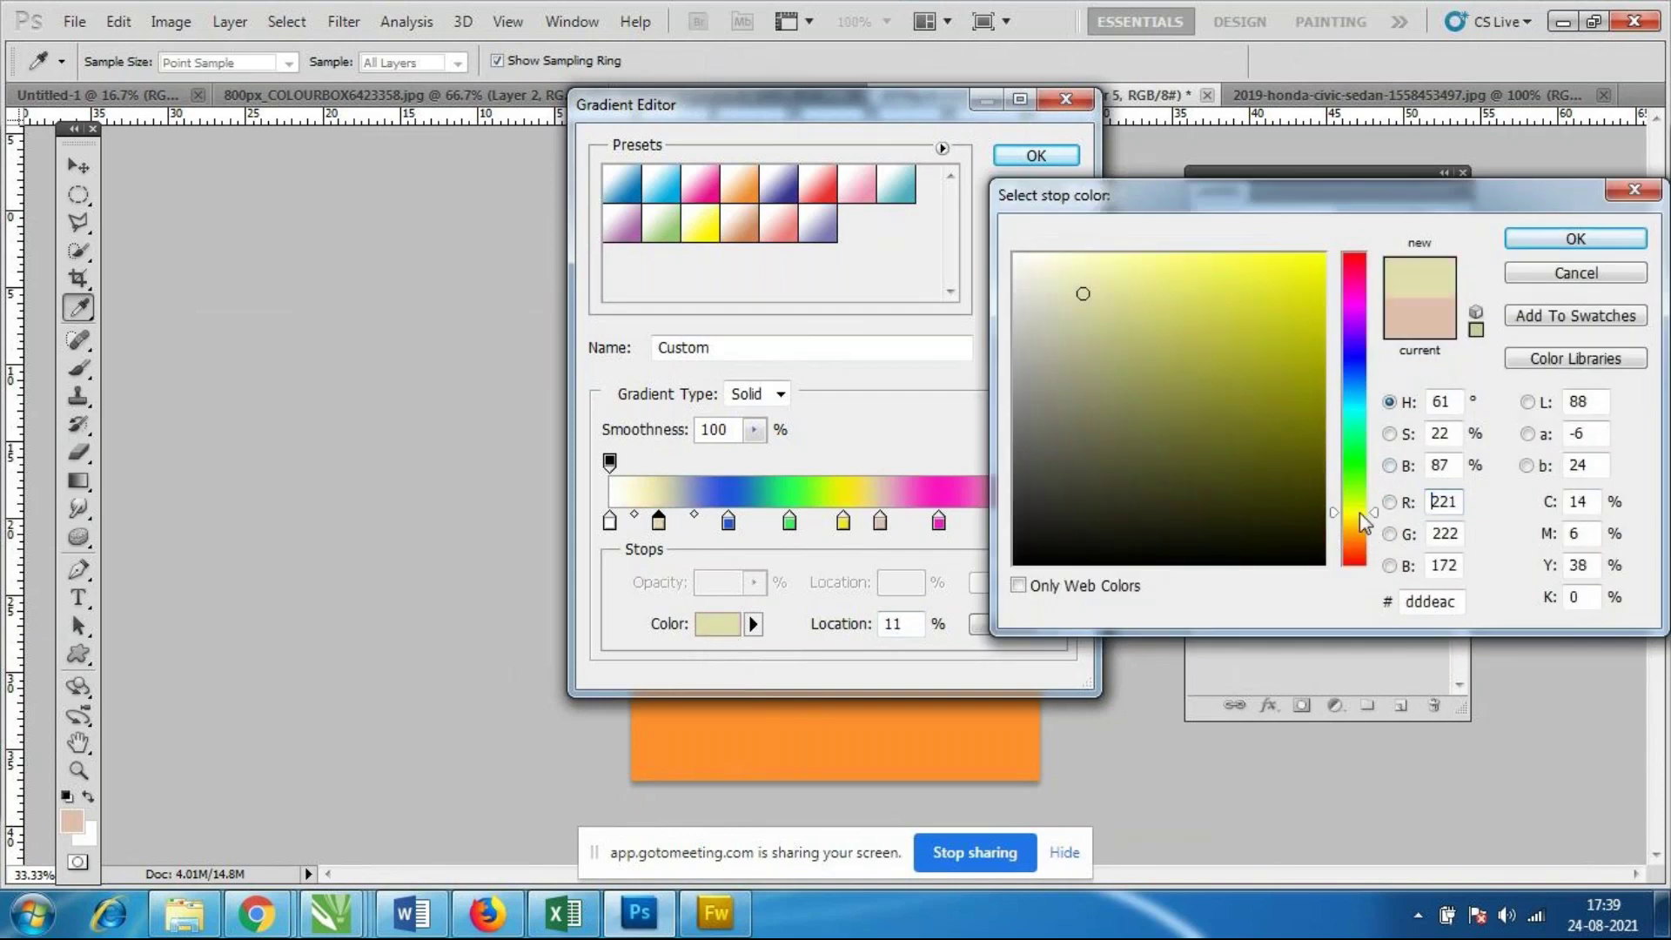
left_click(1282, 302)
left_click(1575, 238)
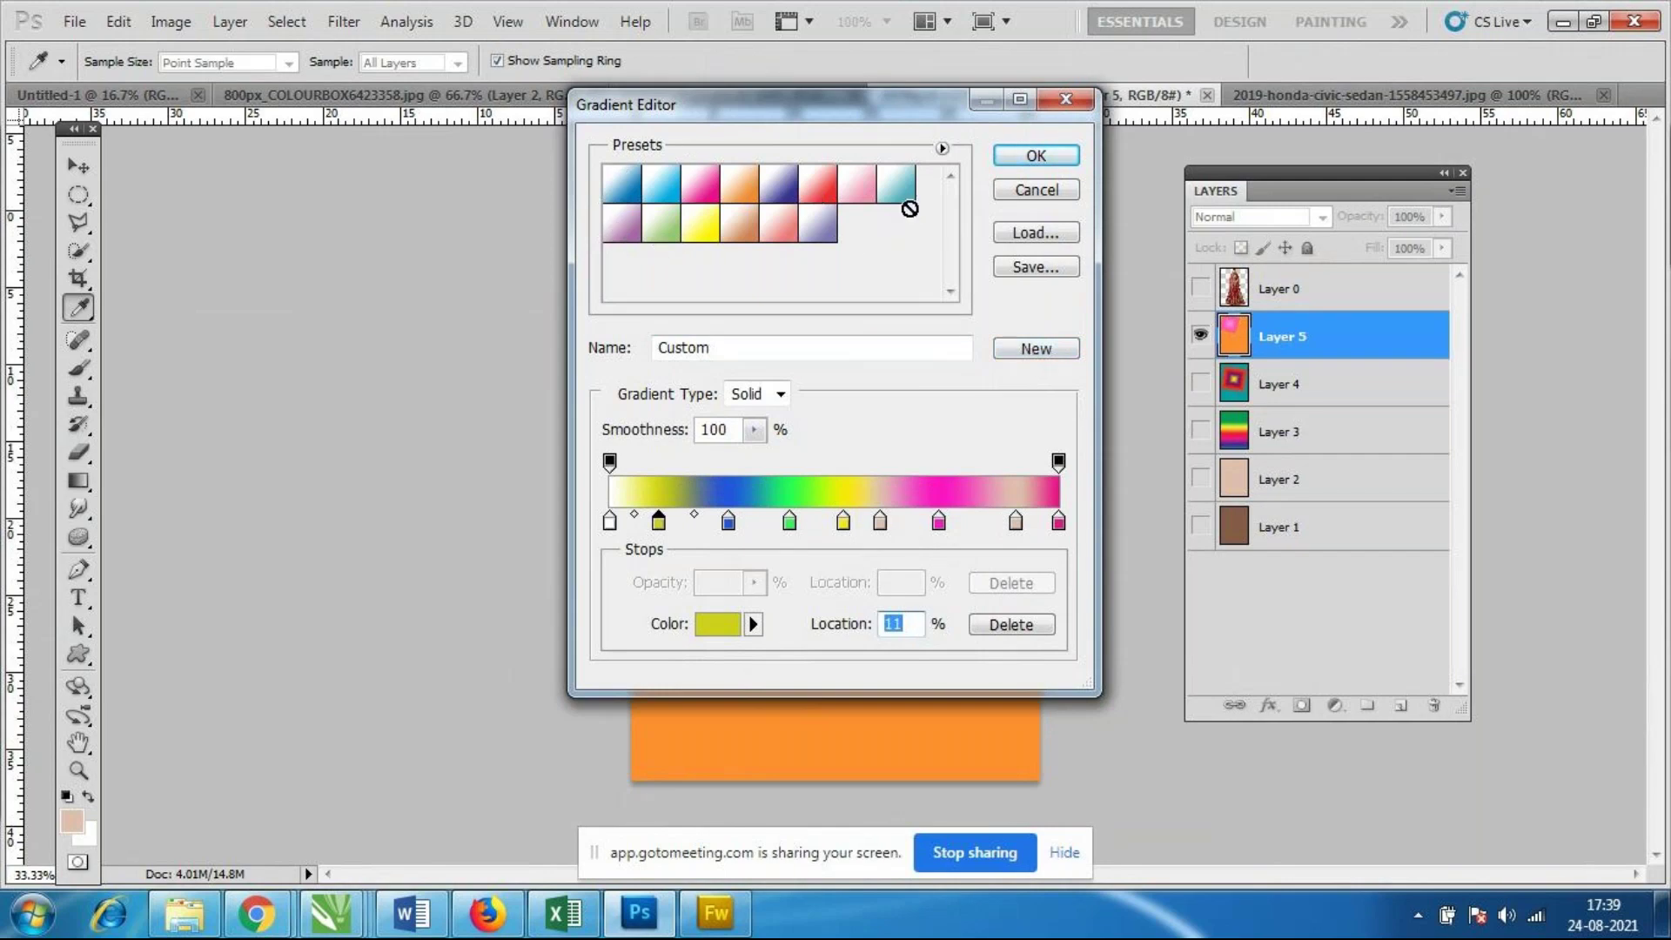
left_click(1035, 350)
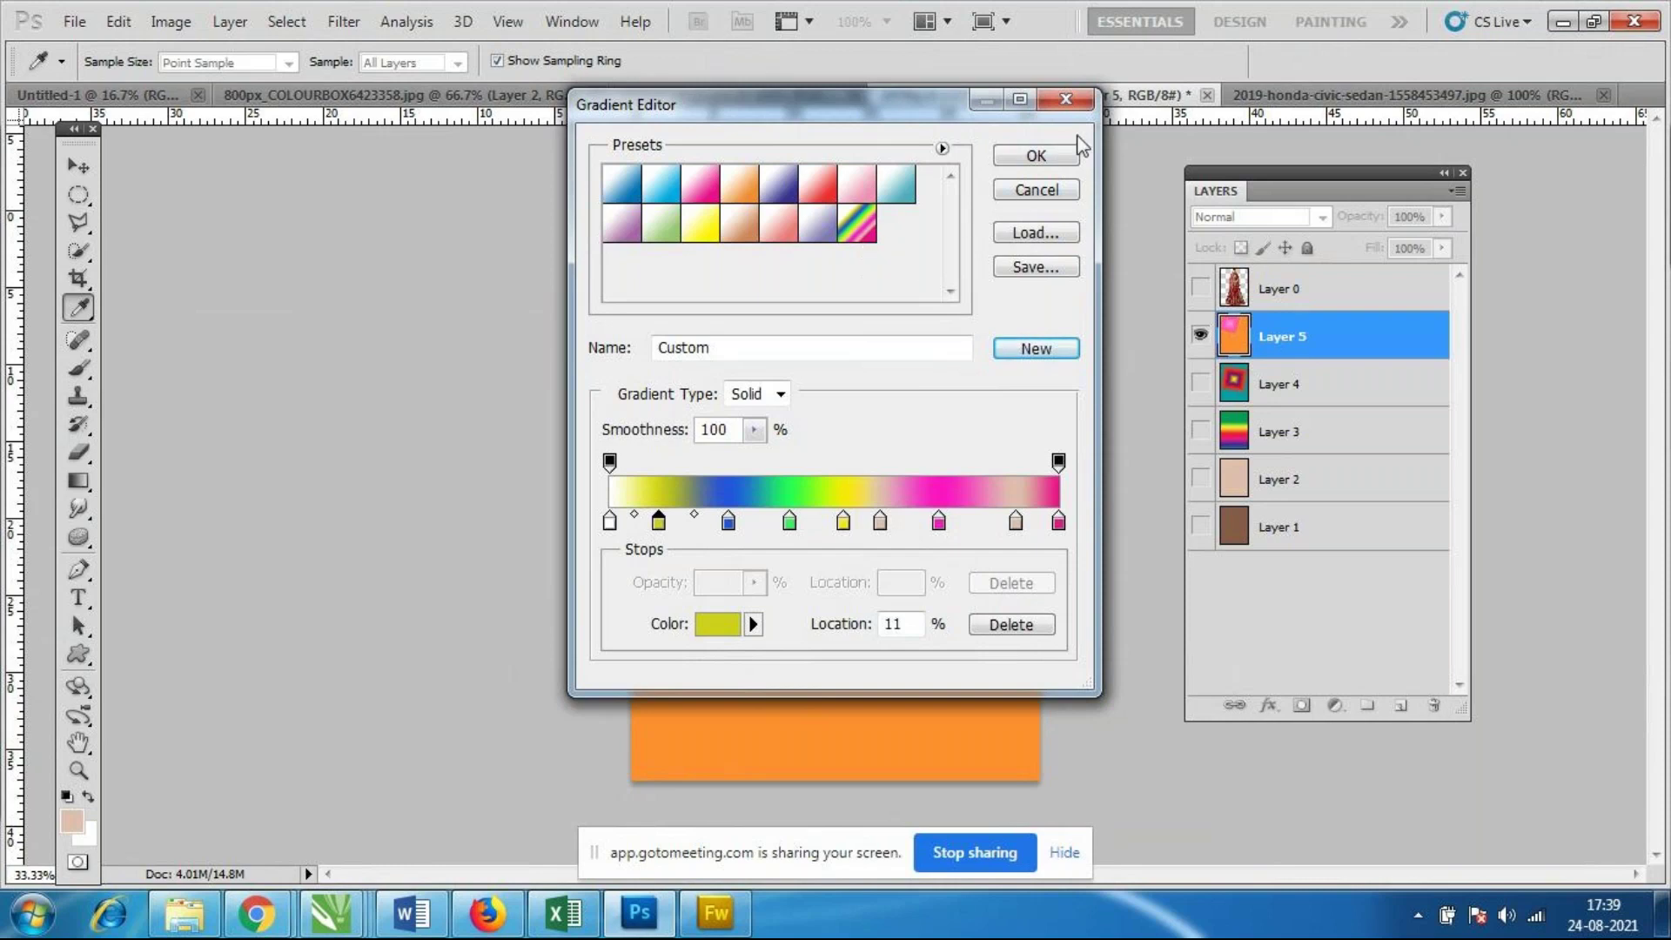
left_click(1036, 156)
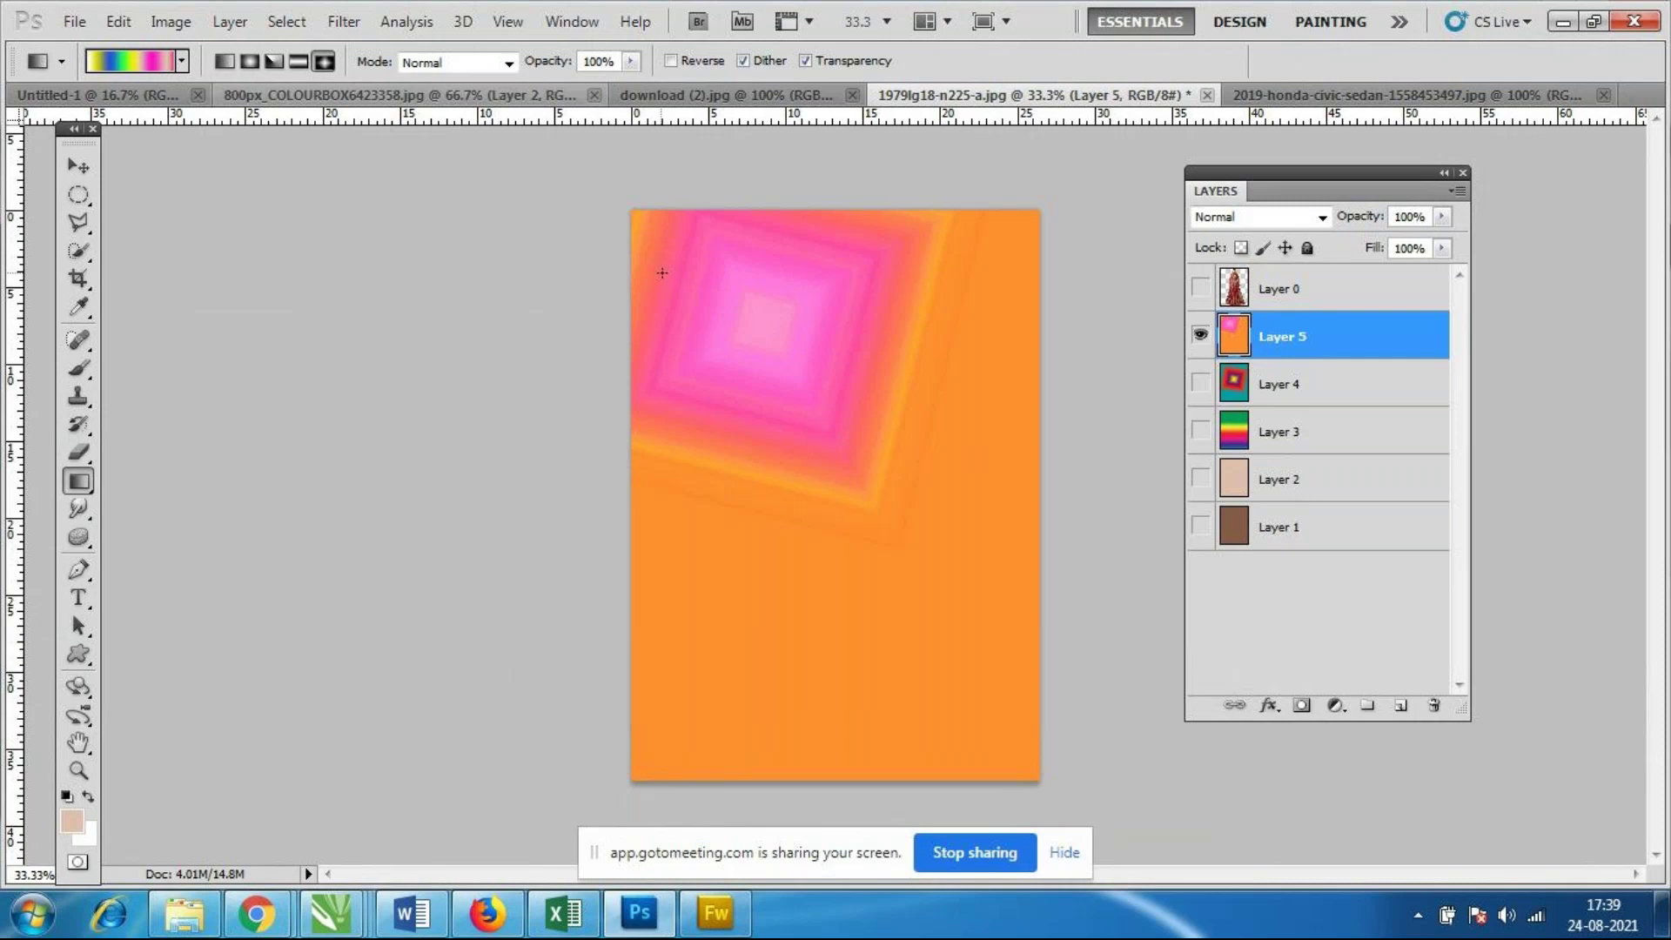
Add a new Layer 6 and drag several diamond gradients with the custom gradient.
left_click(1401, 705)
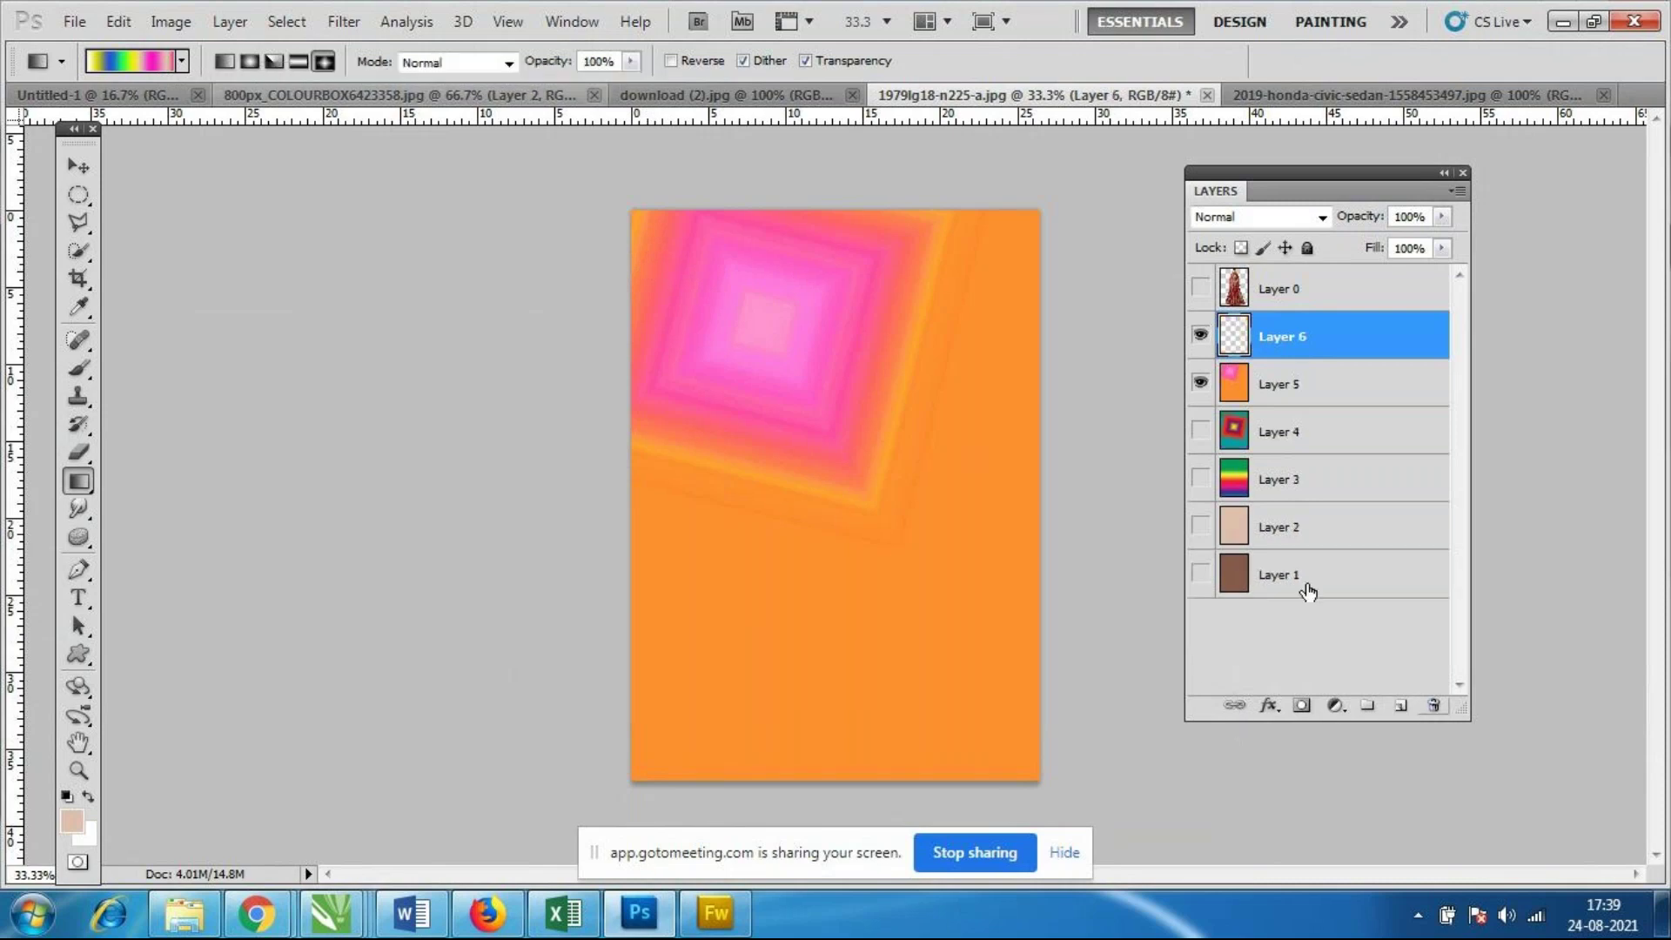
left_click_drag(665, 271, 927, 598)
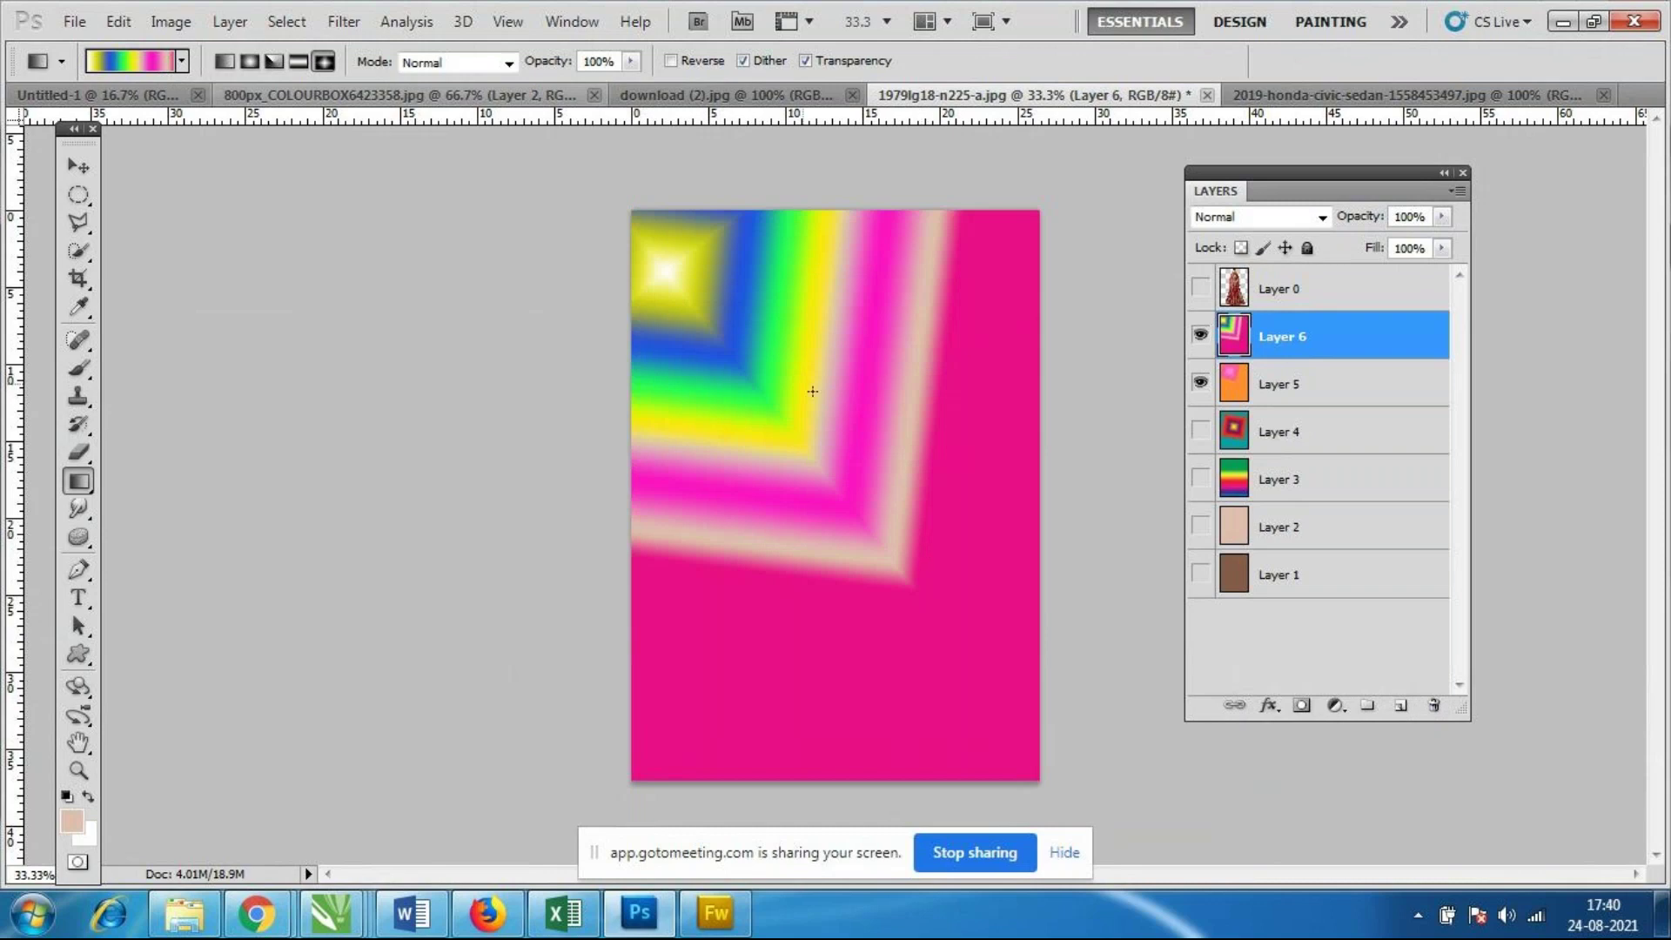
left_click_drag(757, 345, 977, 640)
left_click_drag(891, 354, 853, 499)
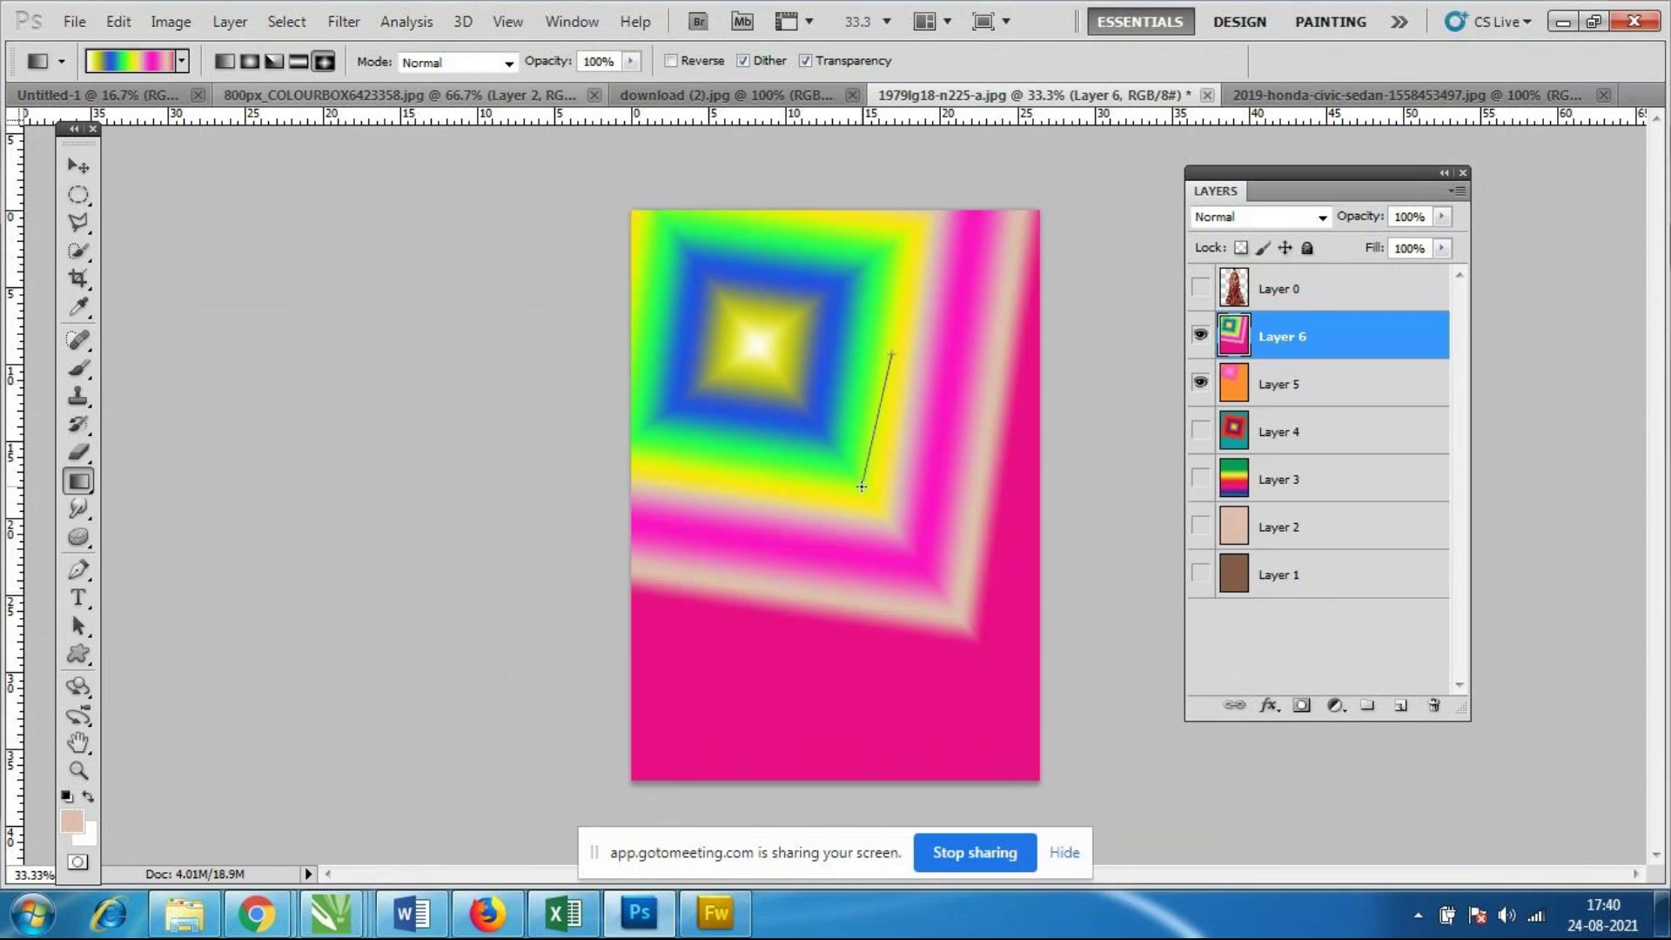
left_click_drag(799, 298, 887, 575)
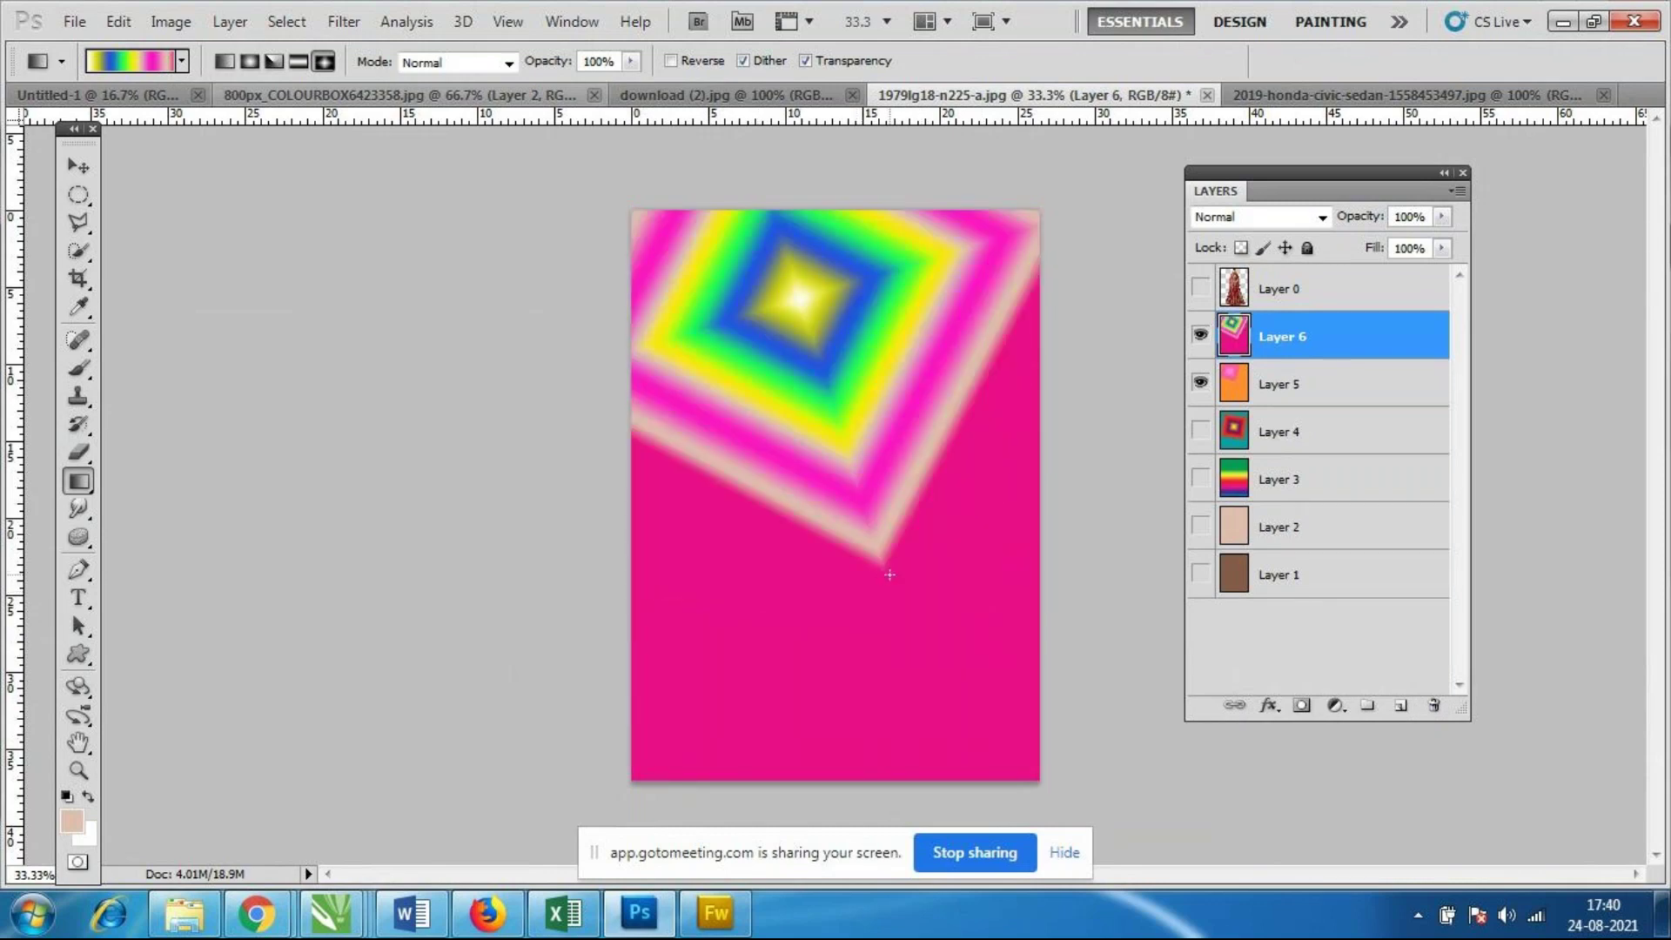
Switch to Radial Gradient and drag rings from the top-left corner.
left_click(250, 61)
left_click_drag(710, 321, 787, 509)
left_click_drag(651, 237, 902, 549)
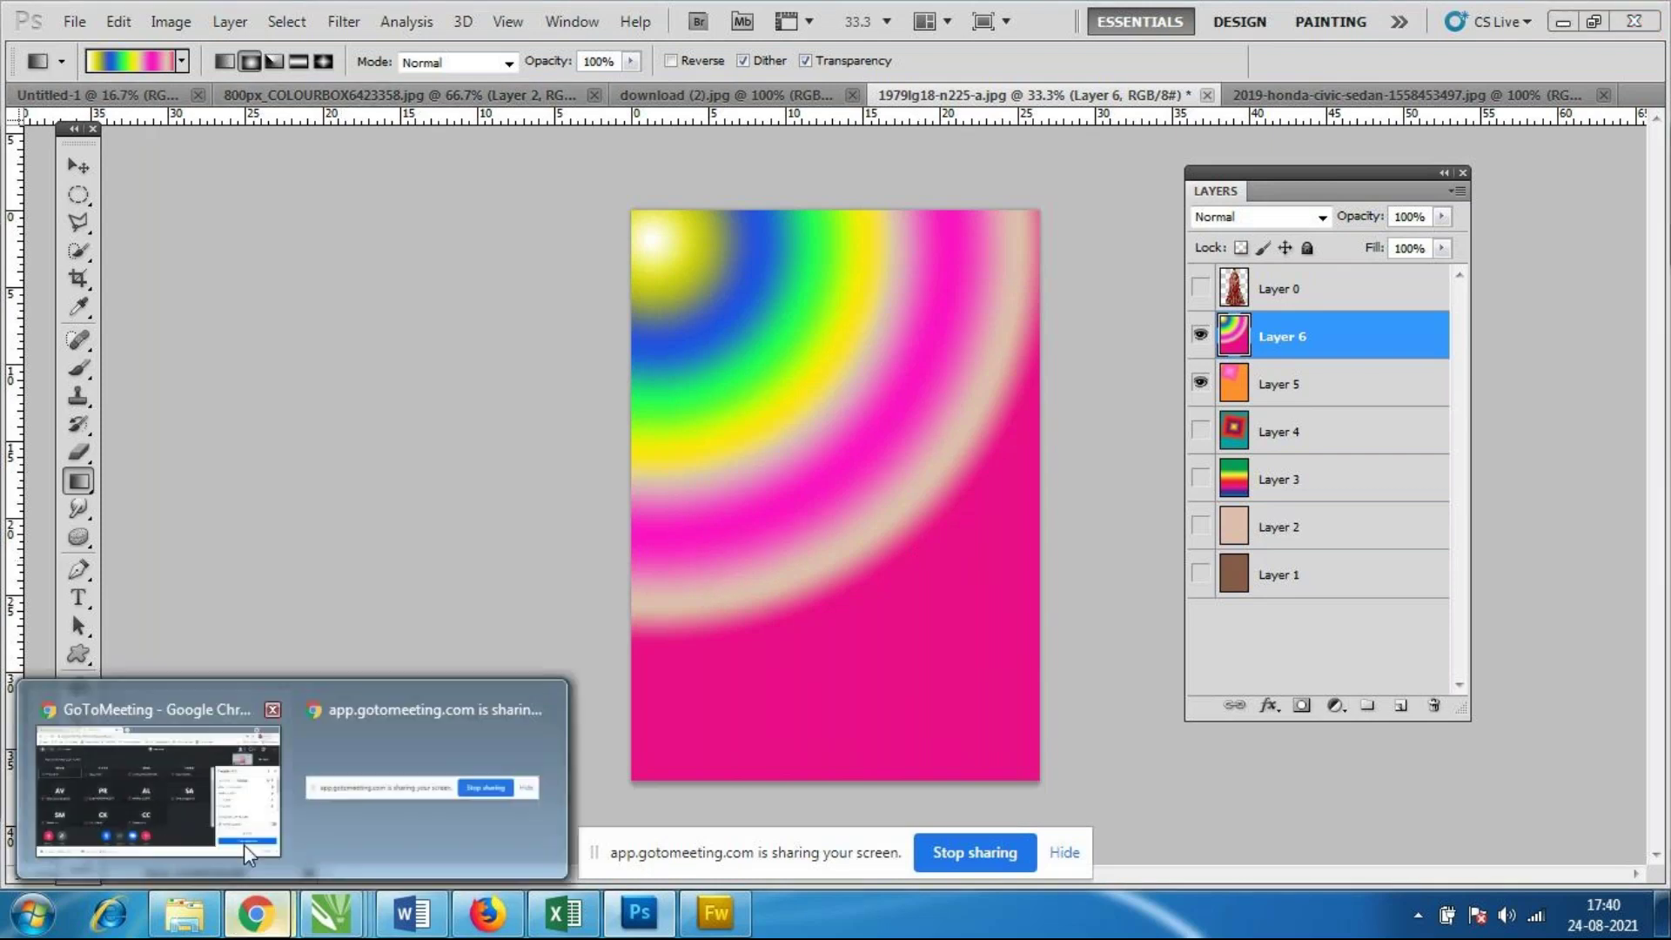
mouse_move(256, 912)
left_click(244, 844)
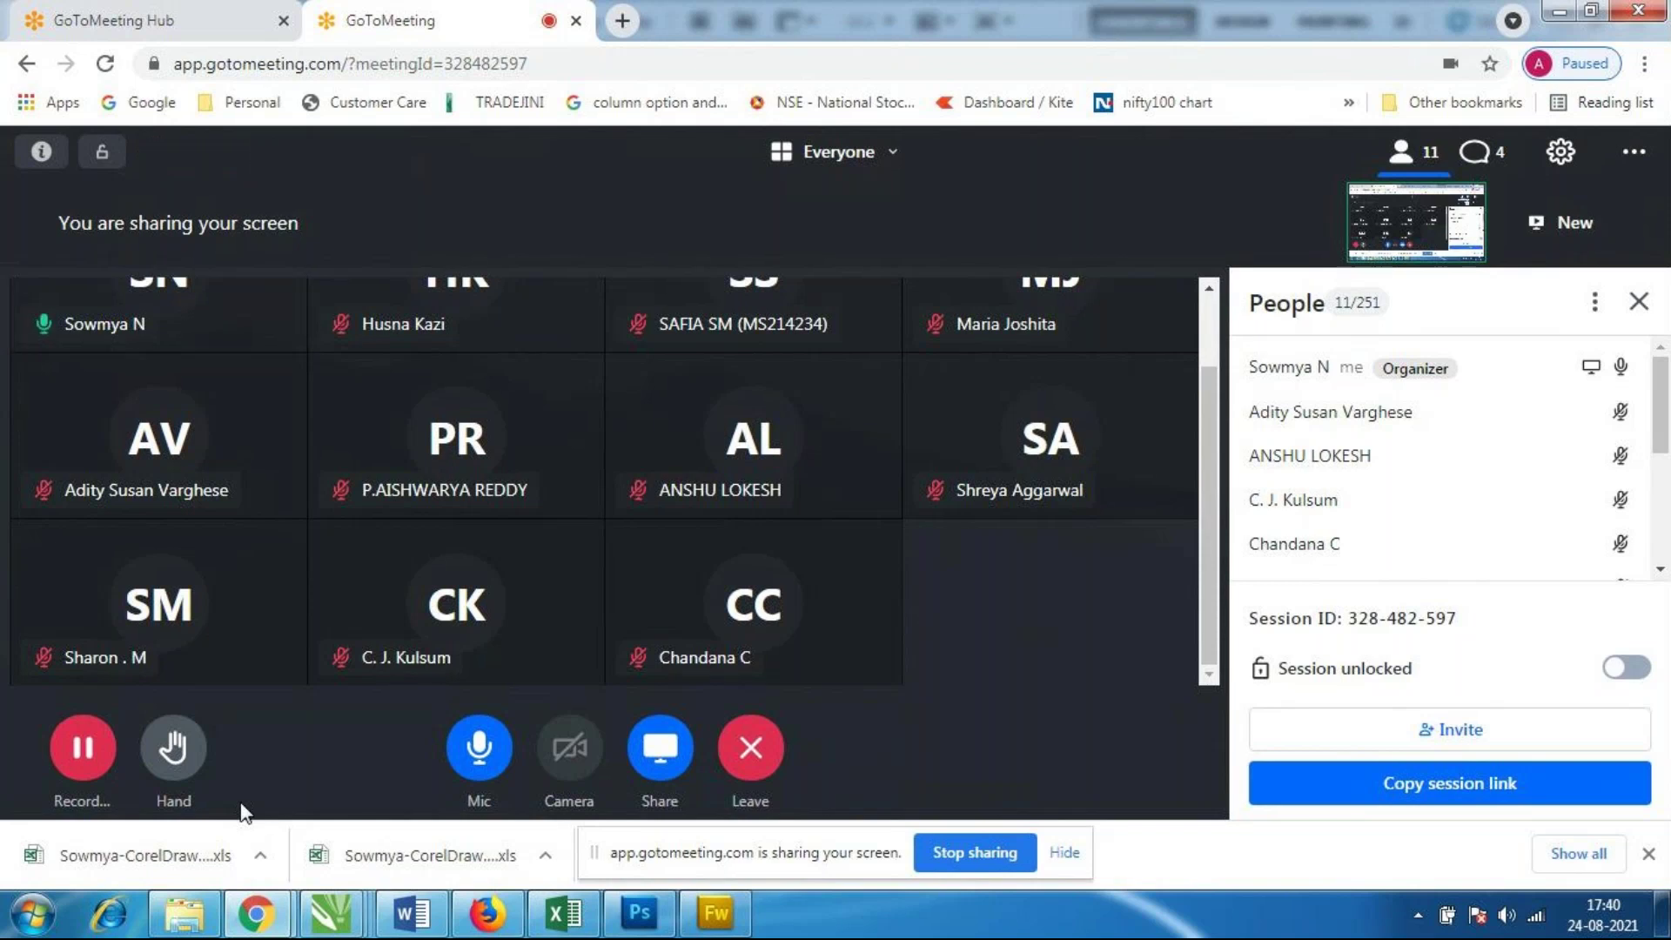
left_click(480, 764)
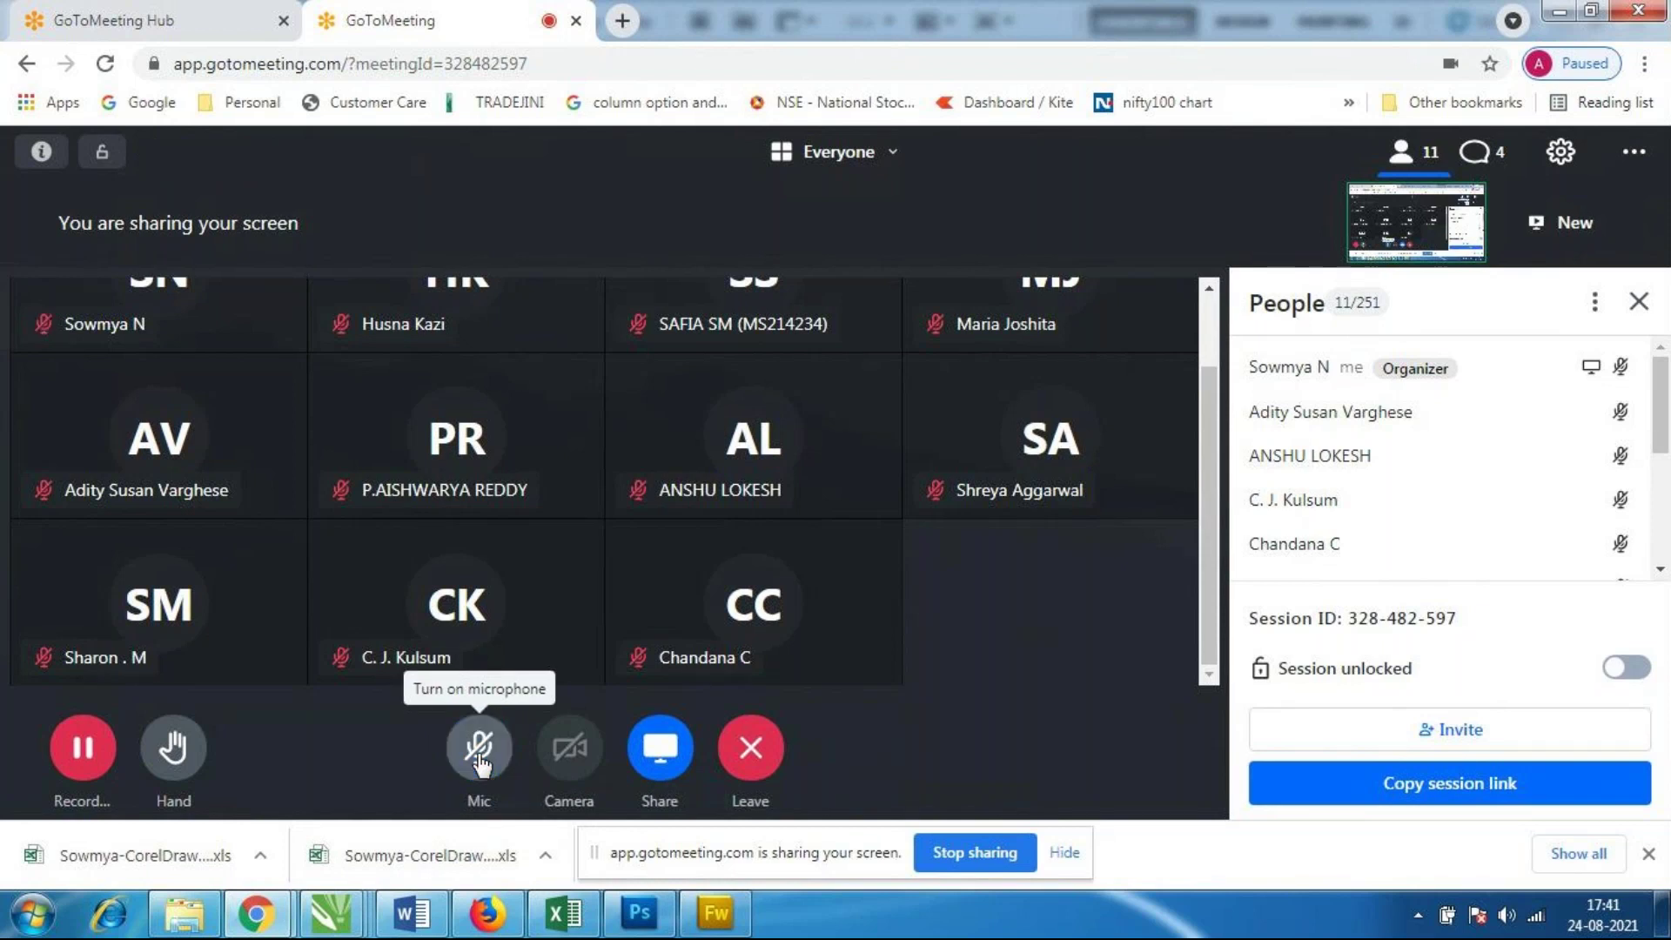
left_click(480, 764)
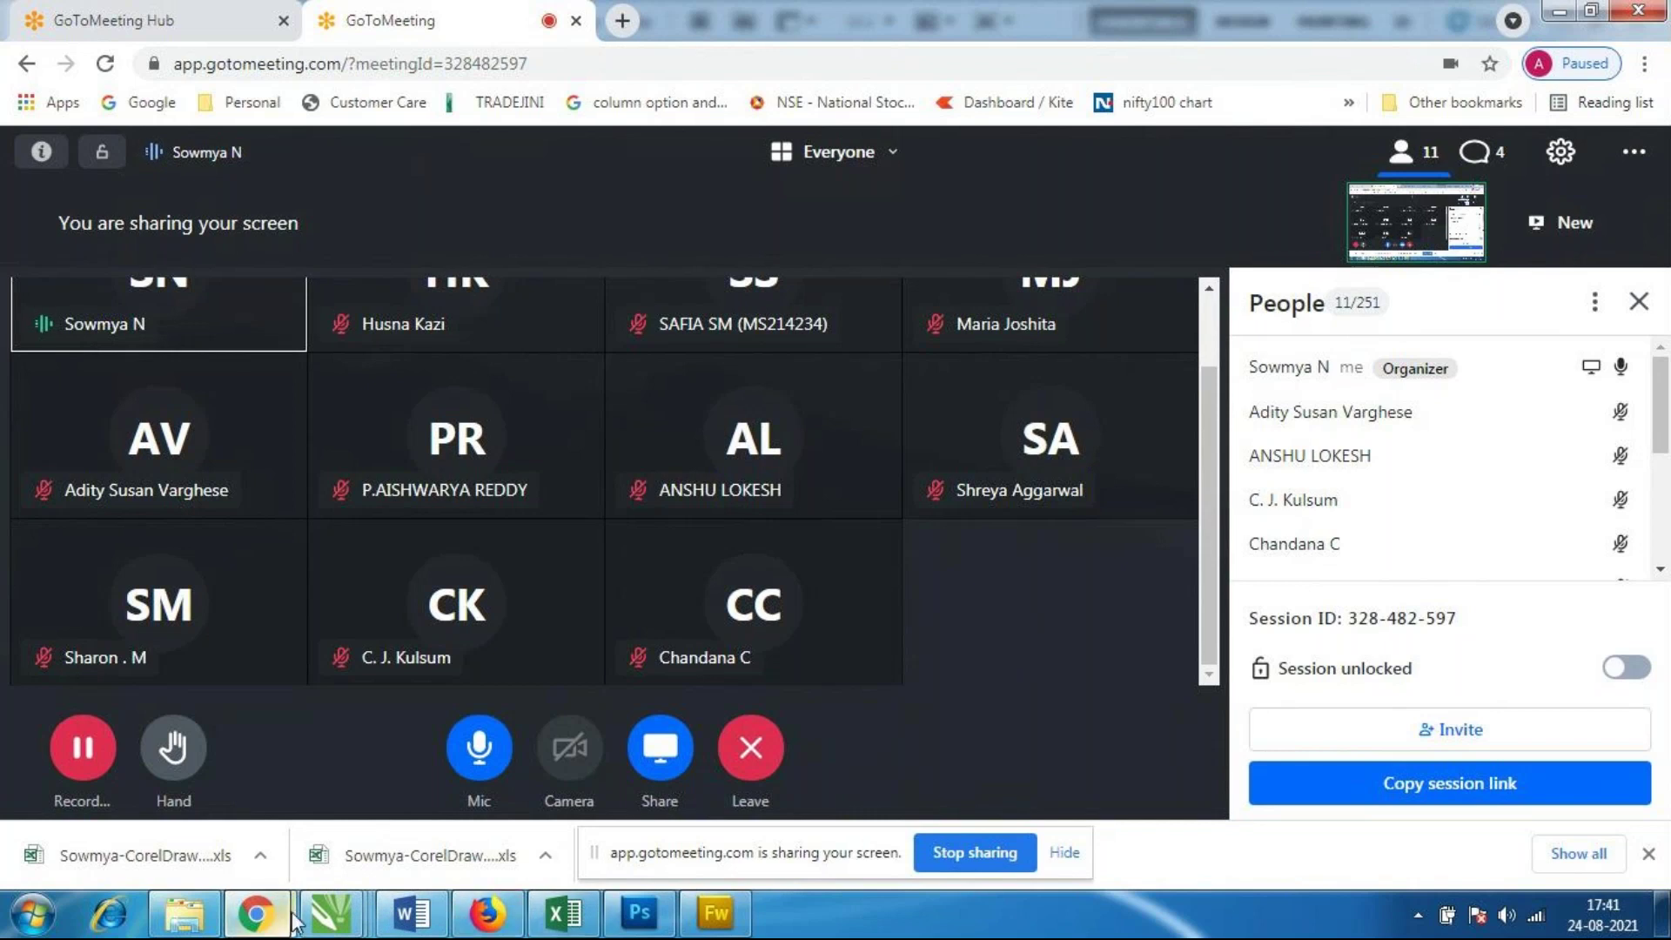
left_click(662, 914)
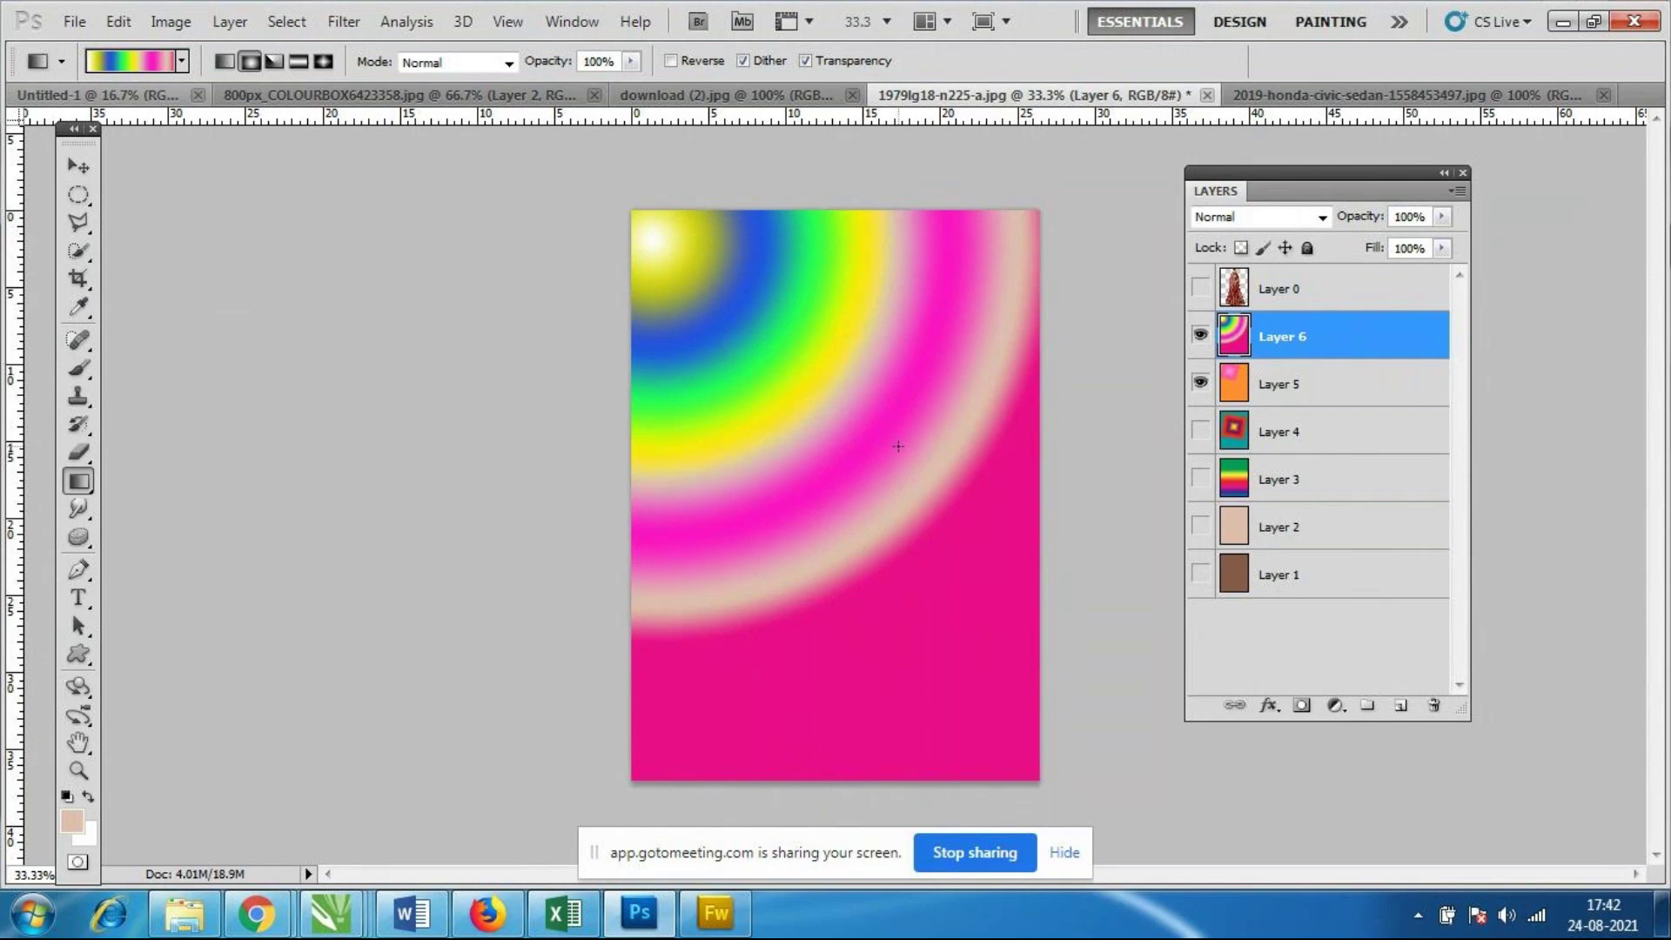
Switch between the Move and Gradient tools, ending on the Move tool.
left_click(78, 165)
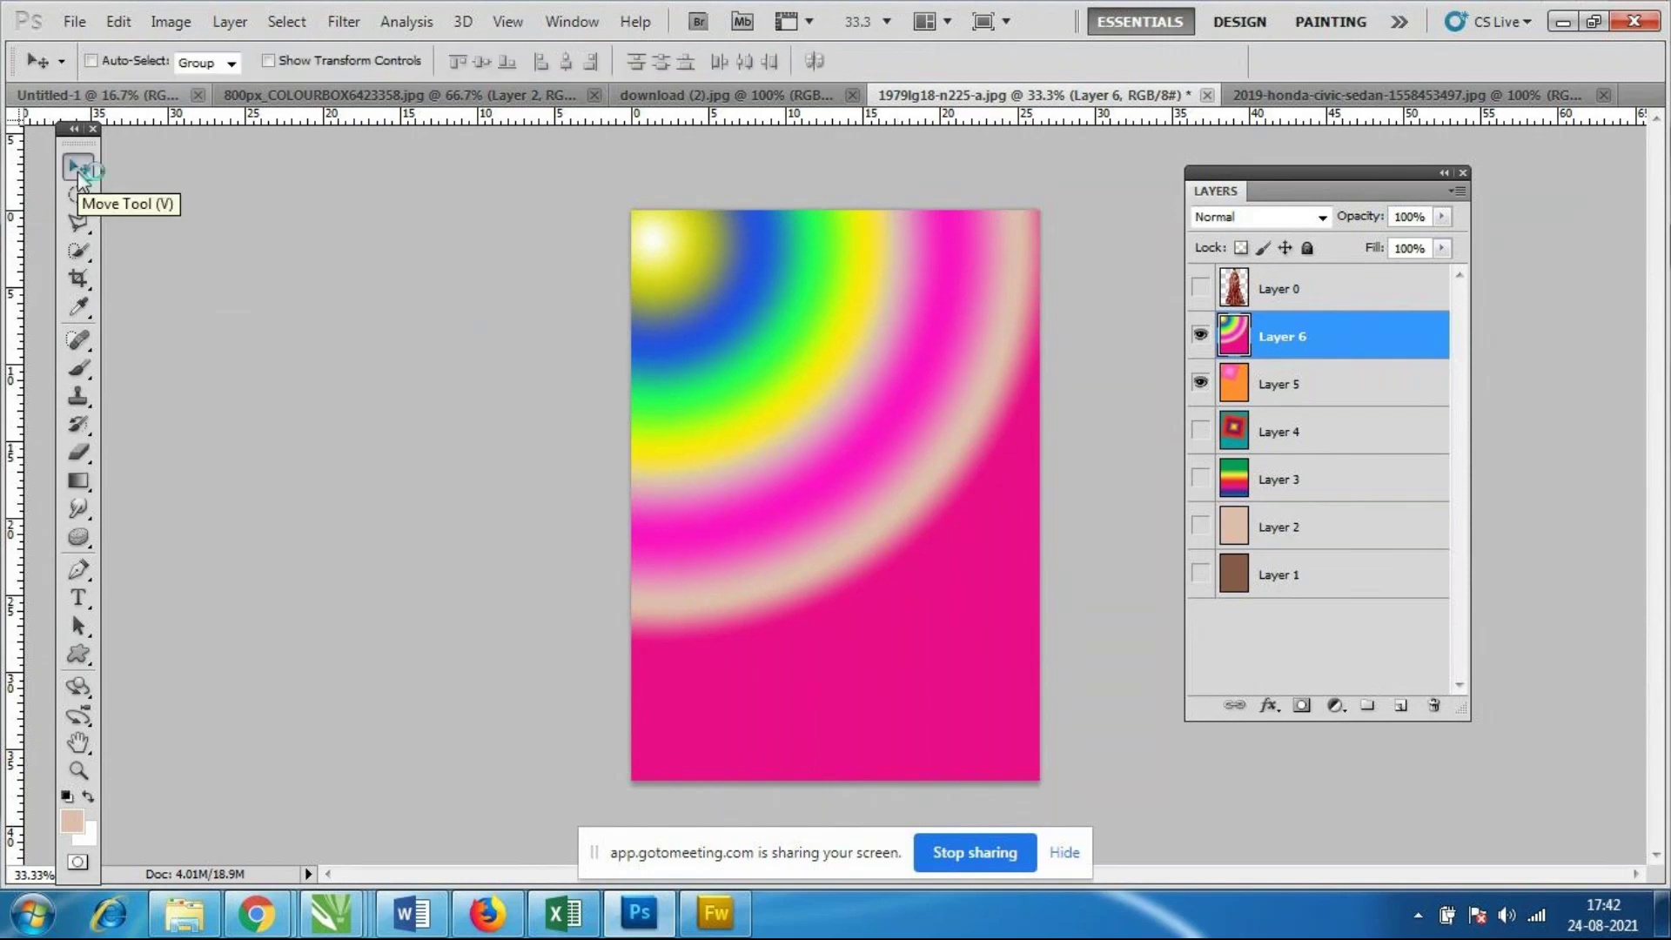
left_click(79, 482)
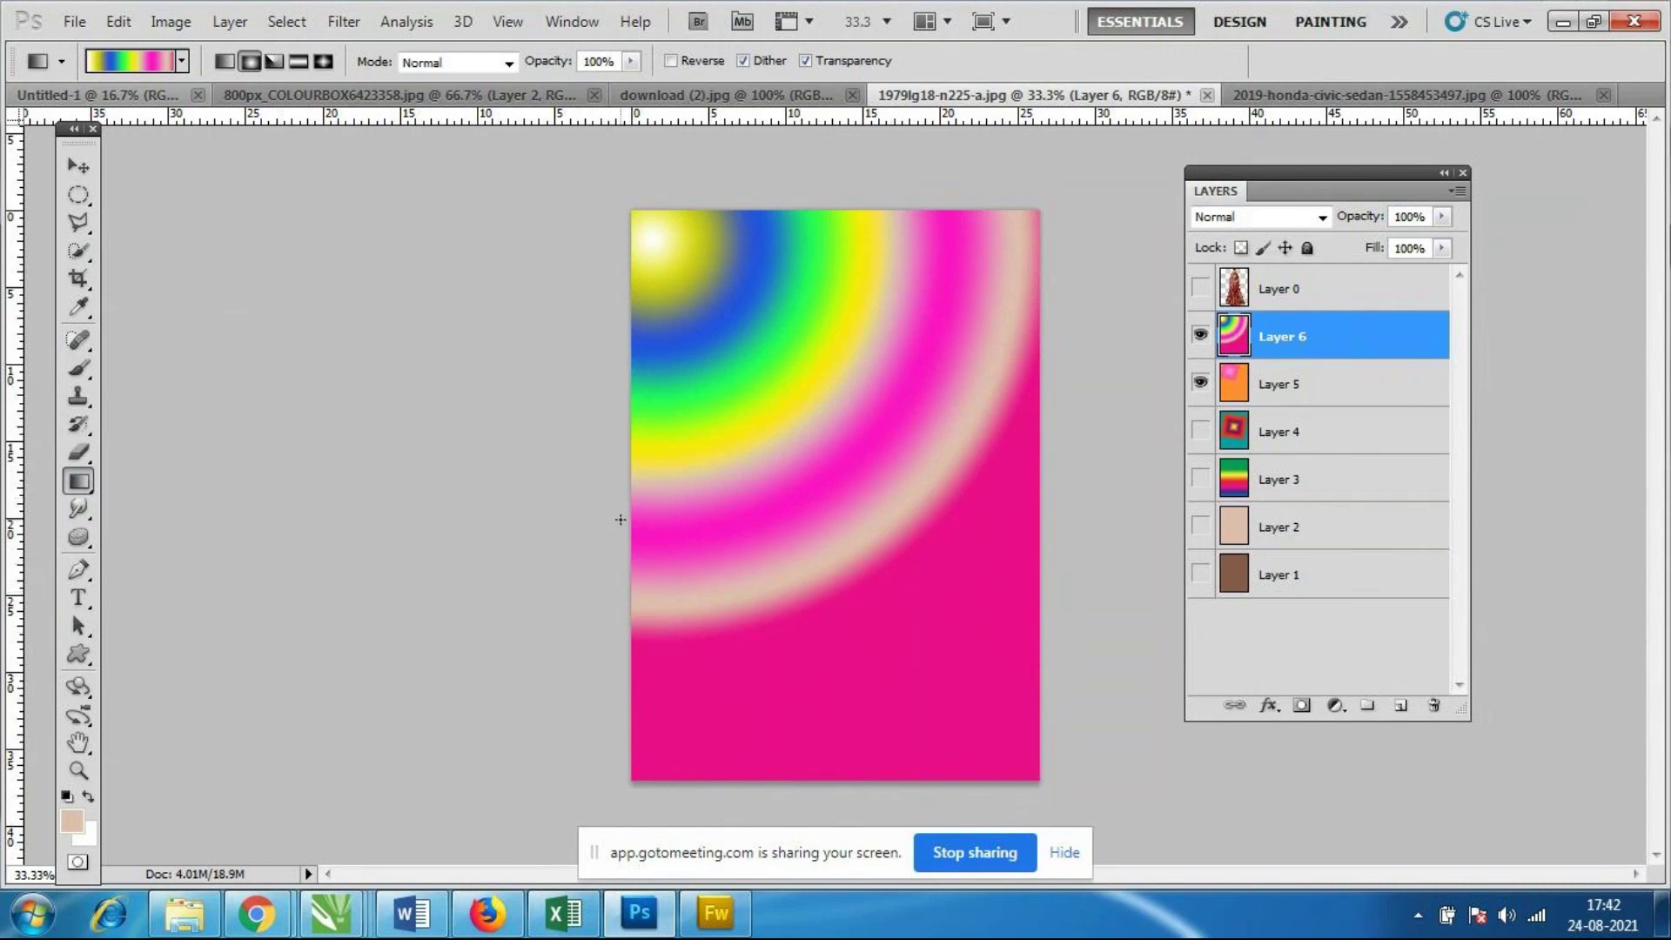
left_click(79, 165)
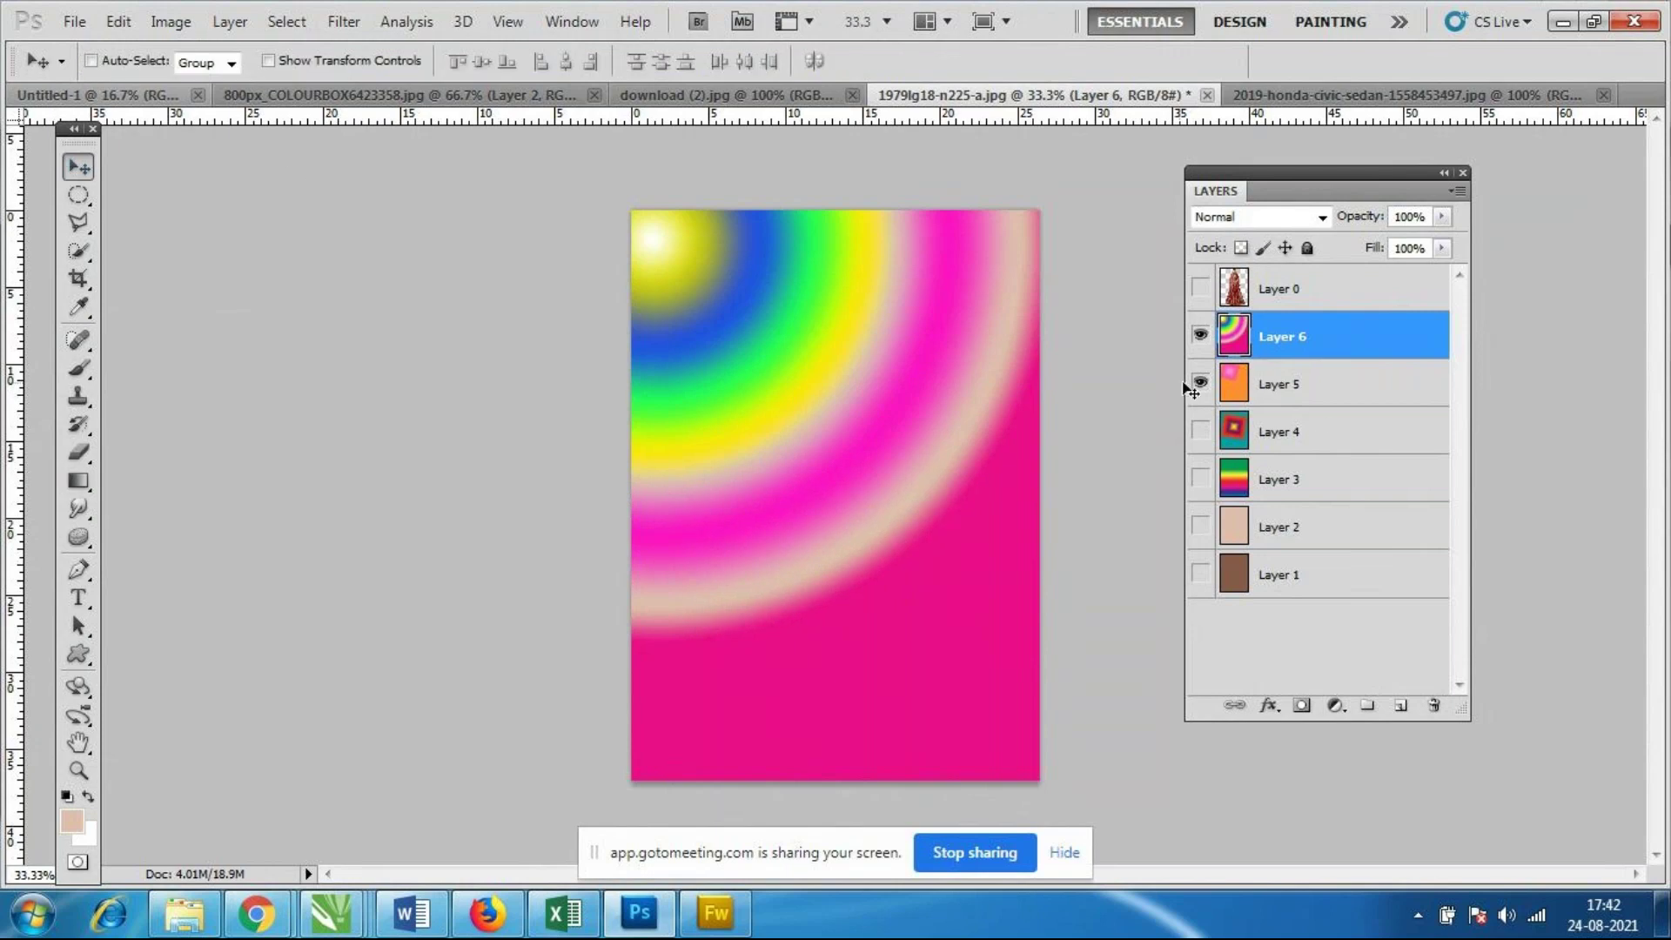
Hide Layers 6 and 5 and show Layer 4 and the bride on Layer 0.
left_click(1202, 340)
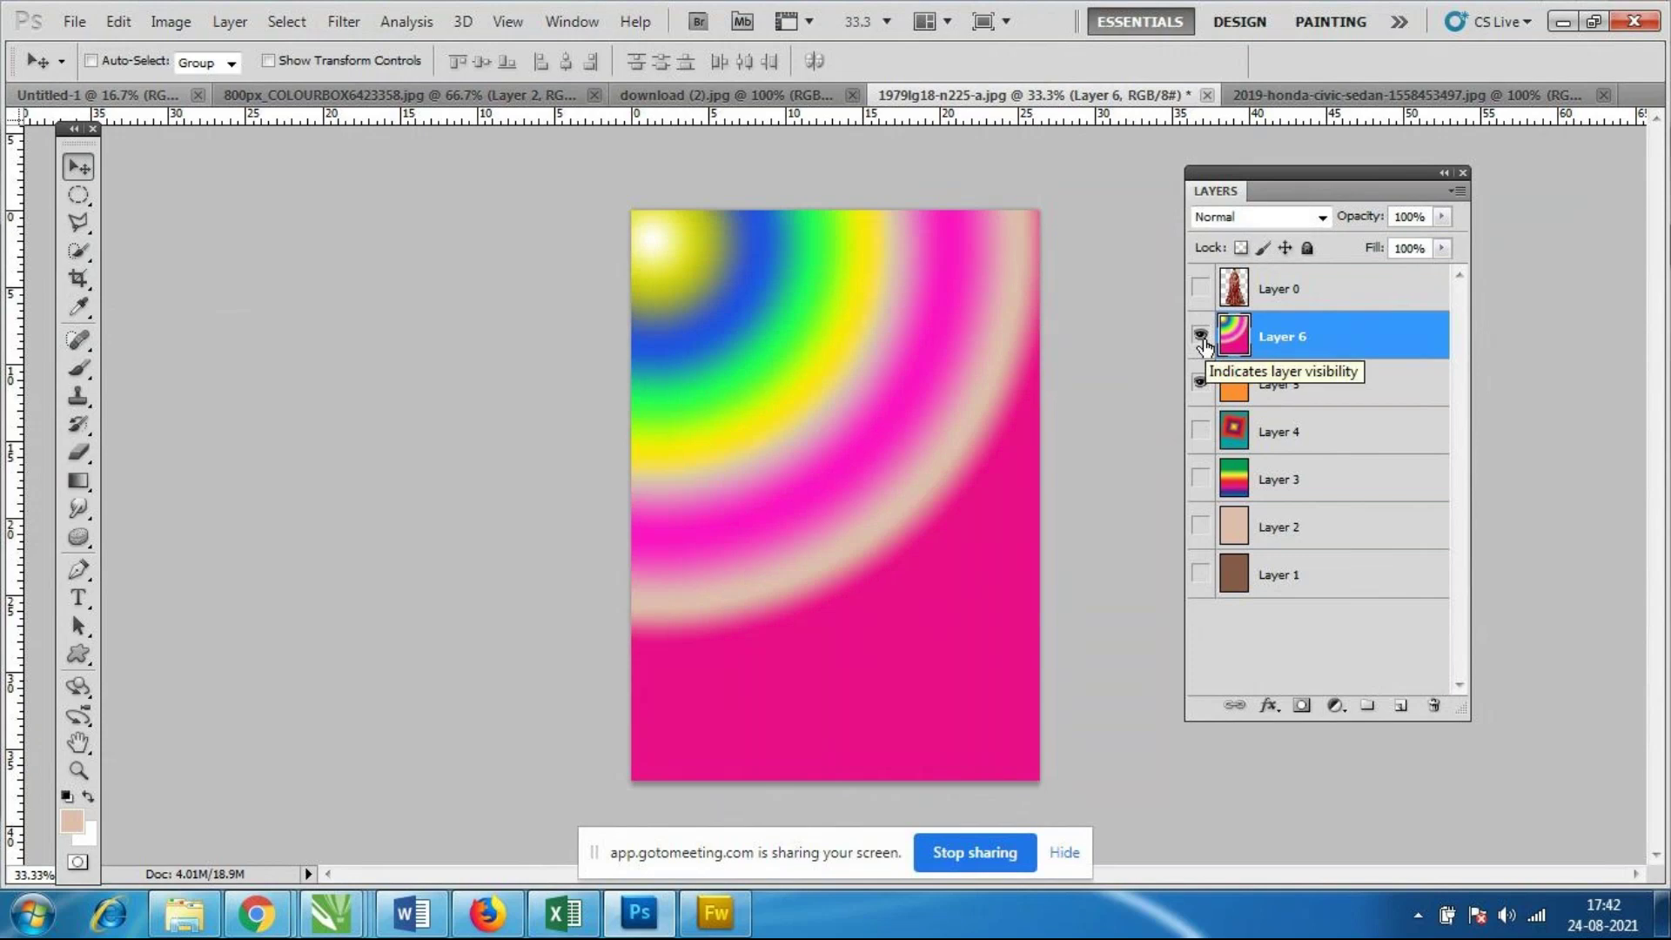
left_click(1201, 340)
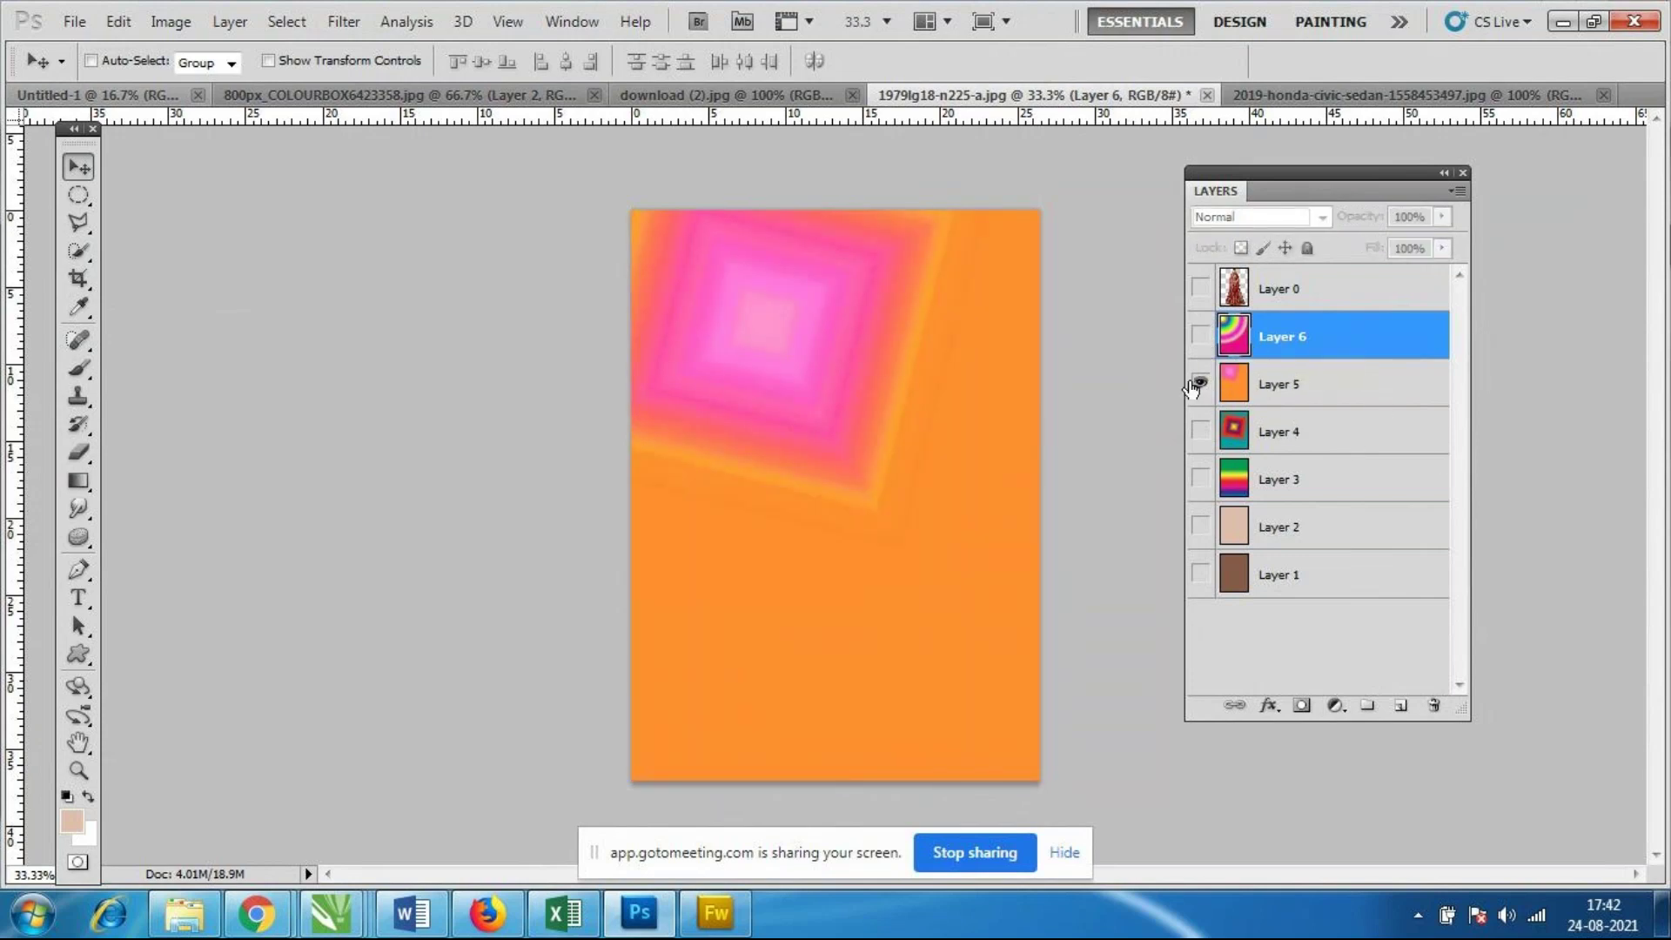
left_click(1200, 384)
left_click(1200, 431)
left_click(1200, 287)
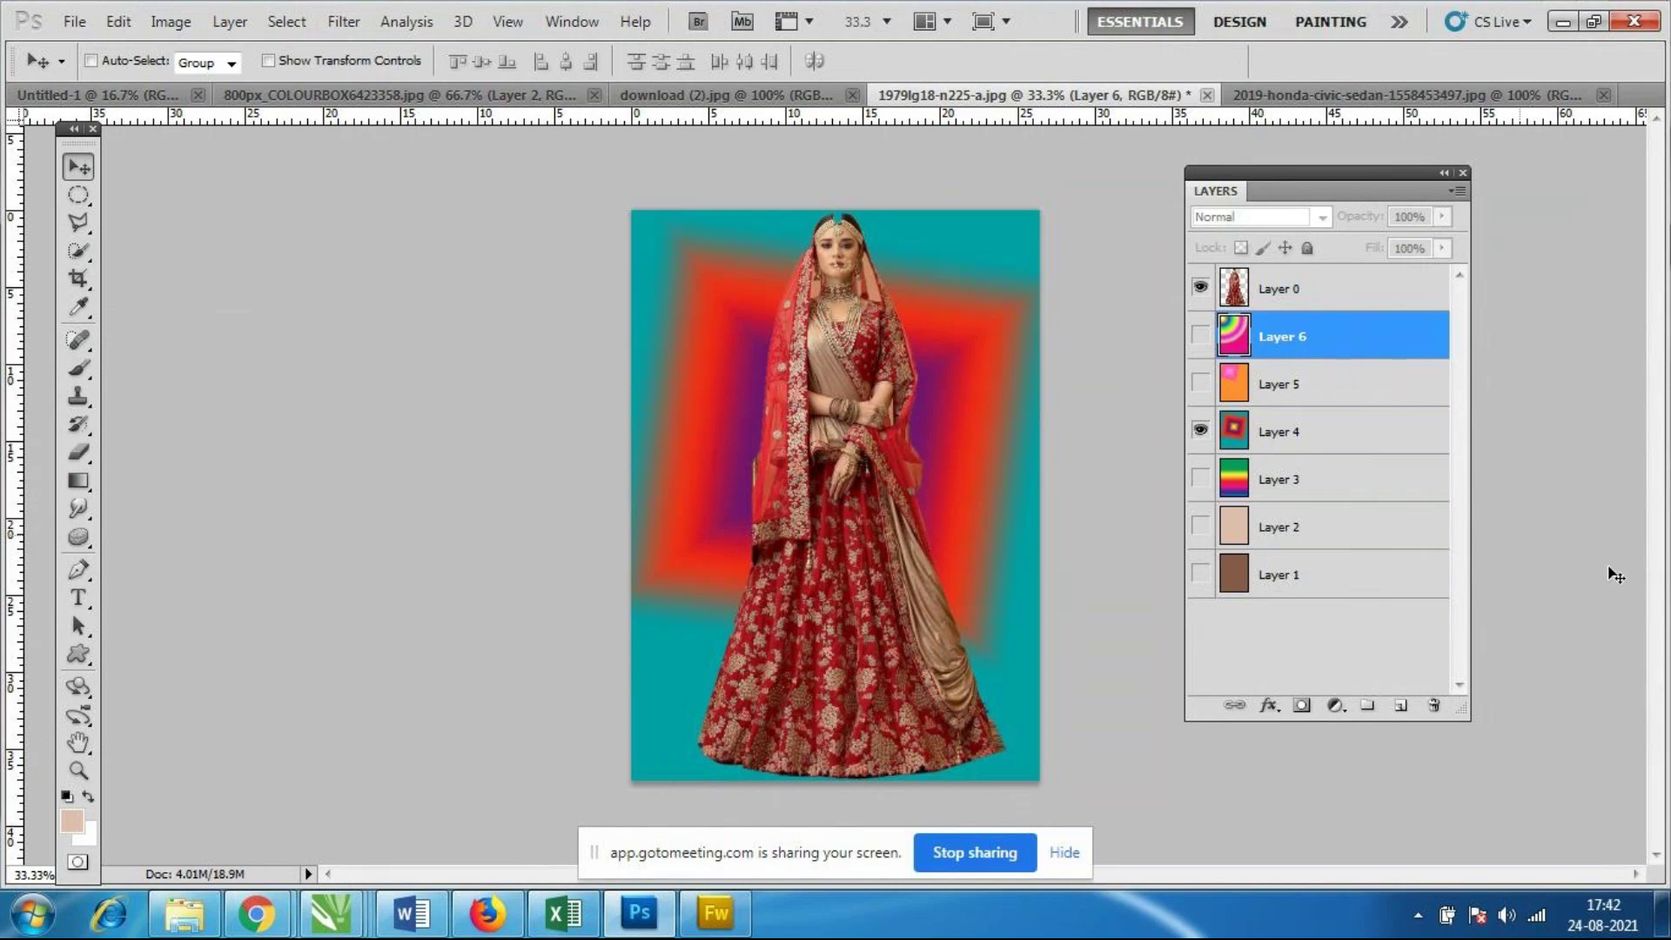
left_click(81, 225)
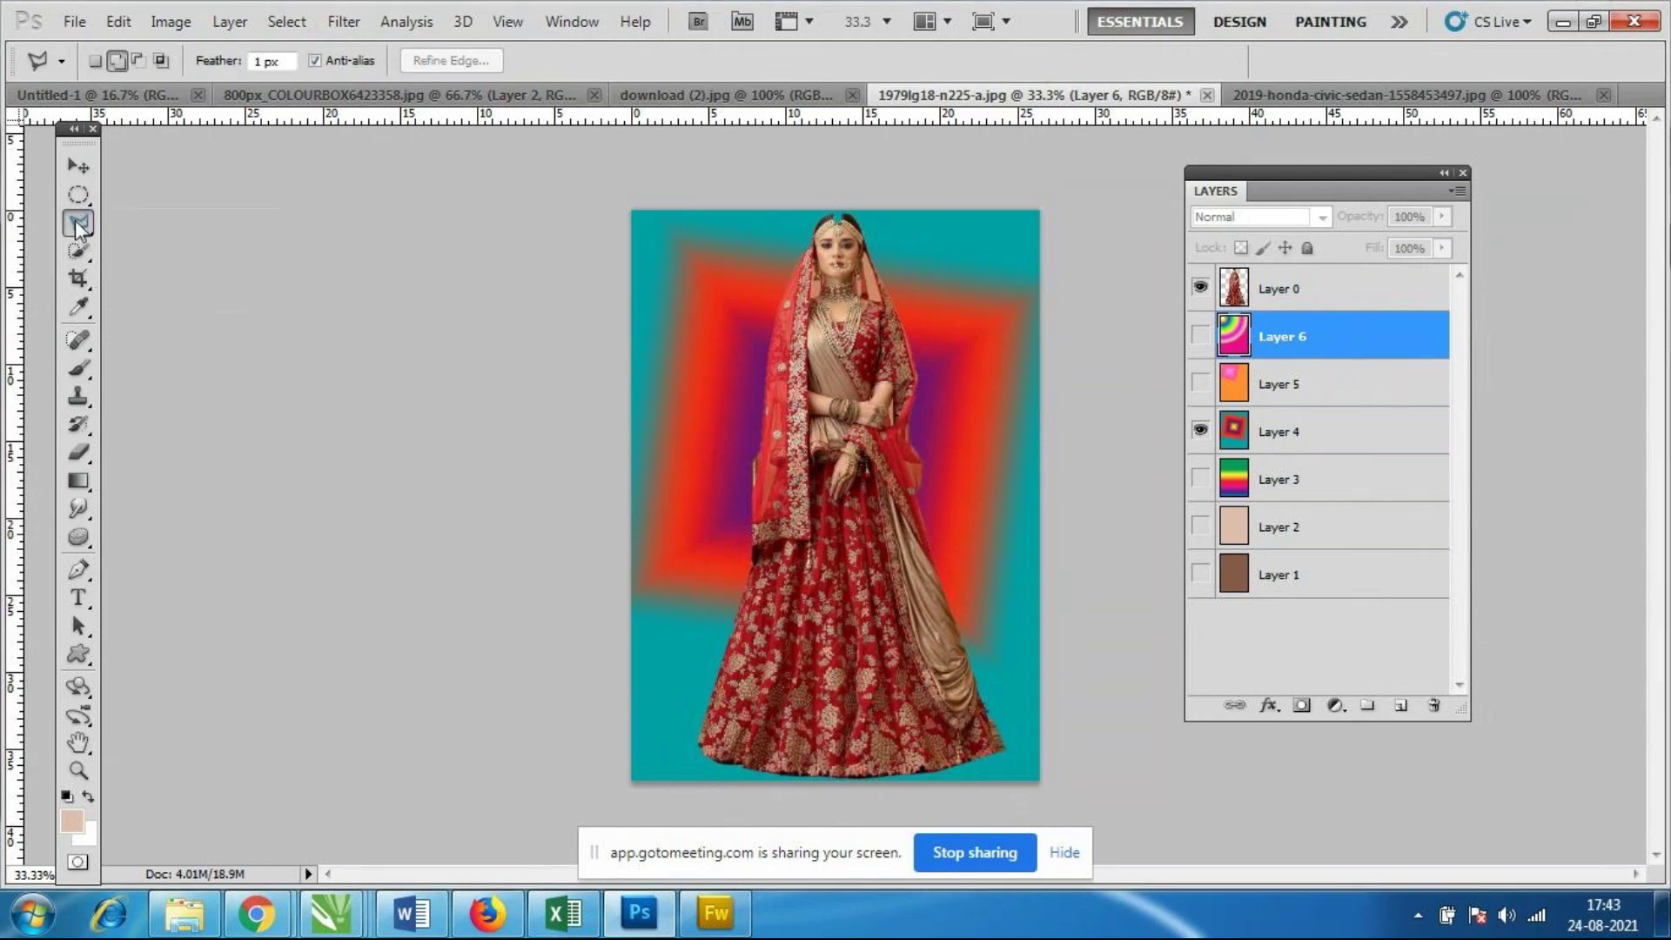
Try the Quick Selection and Eraser tools, then settle on the Gradient Tool.
left_click(79, 252)
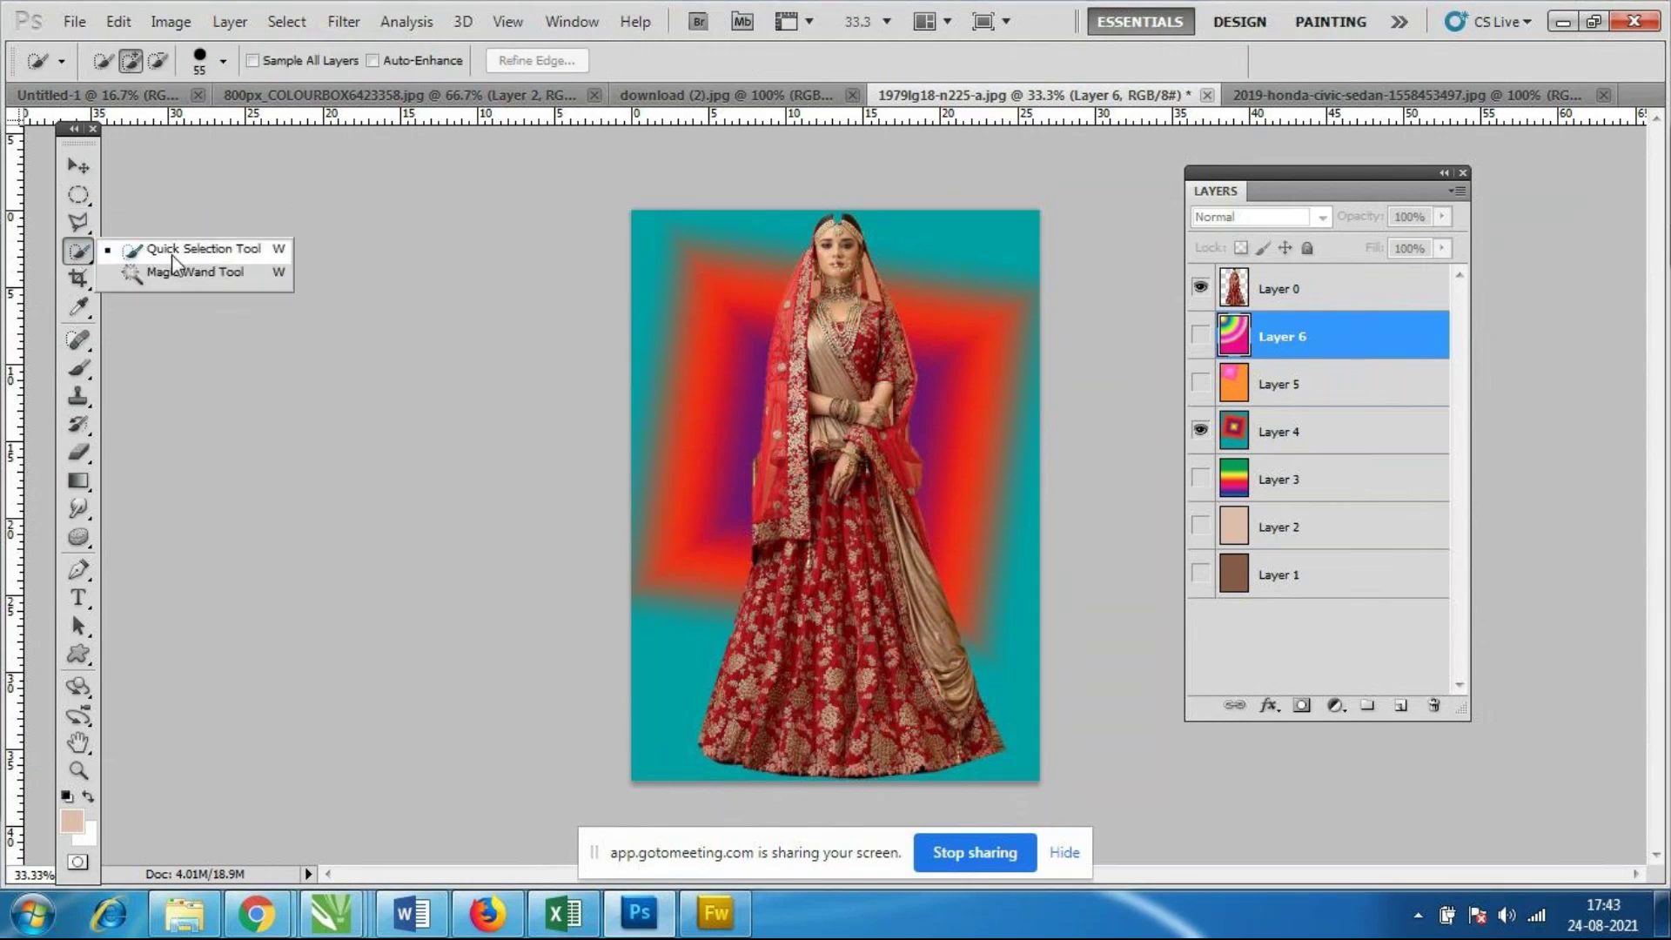
left_click(83, 251)
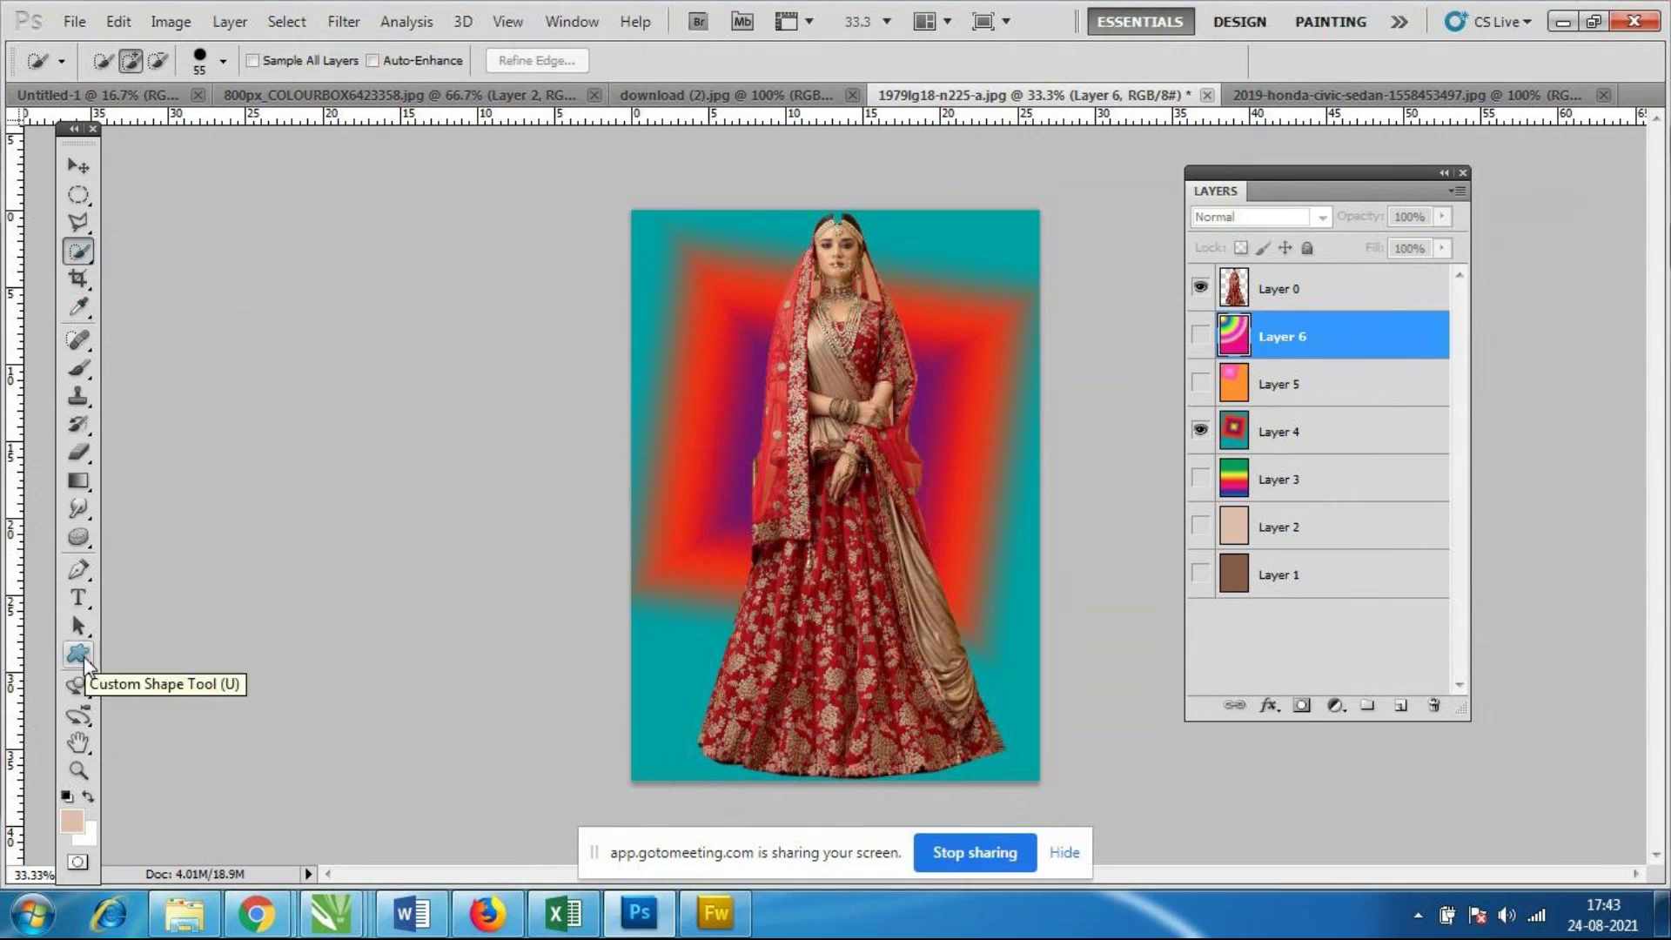
left_click(82, 494)
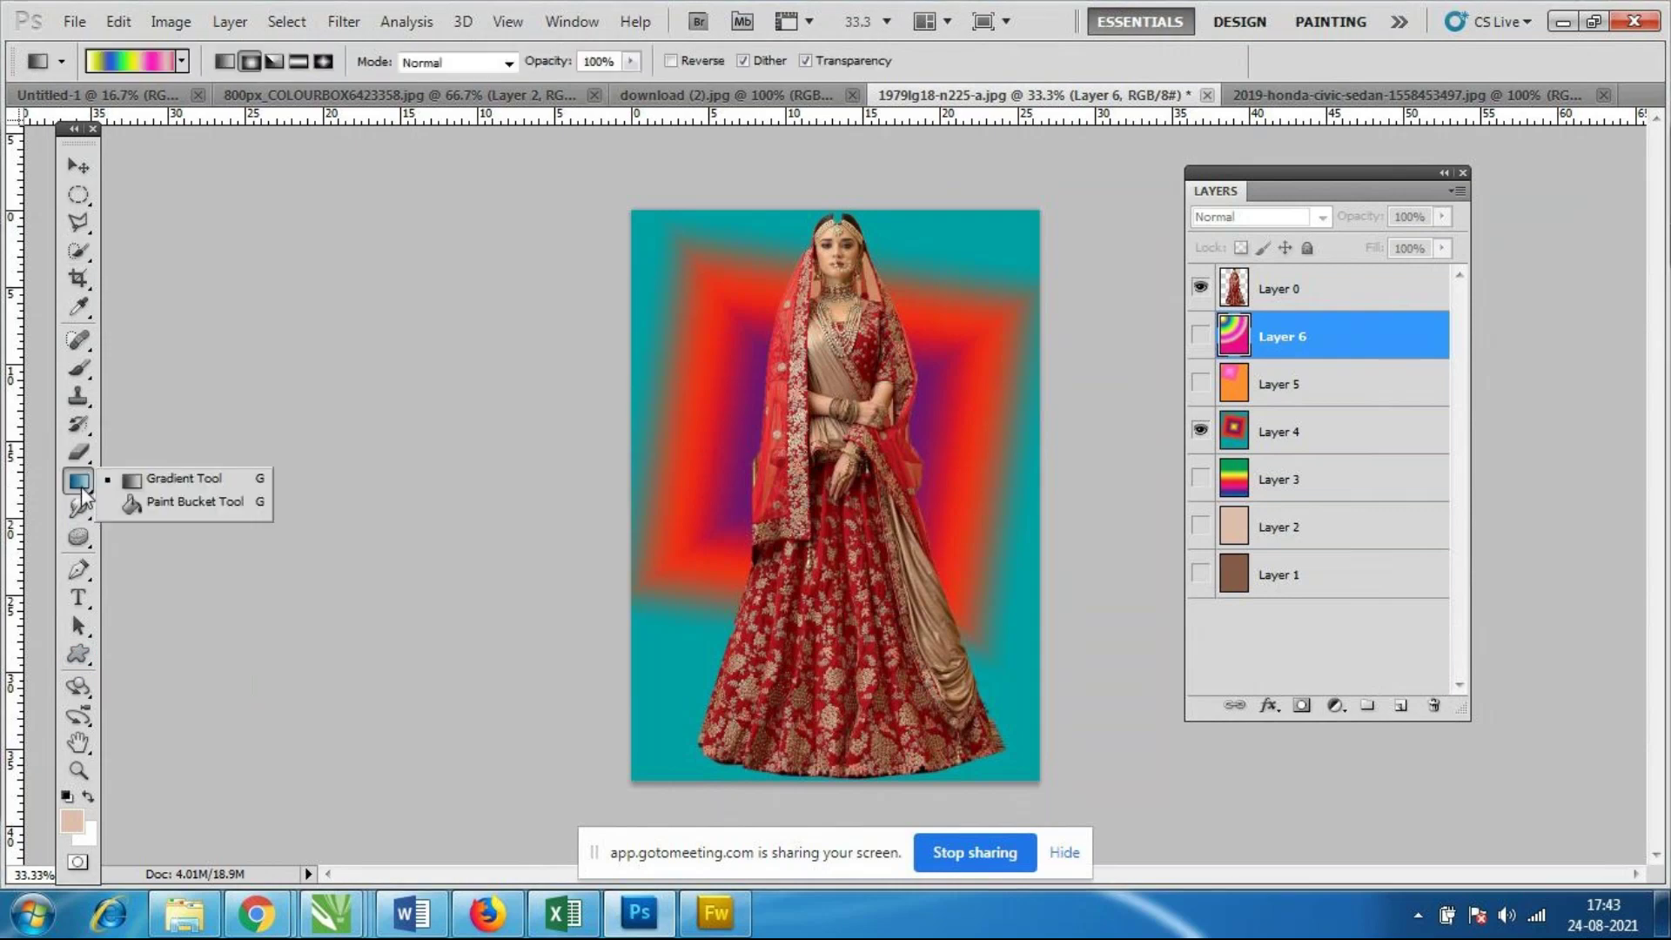
left_click(80, 460)
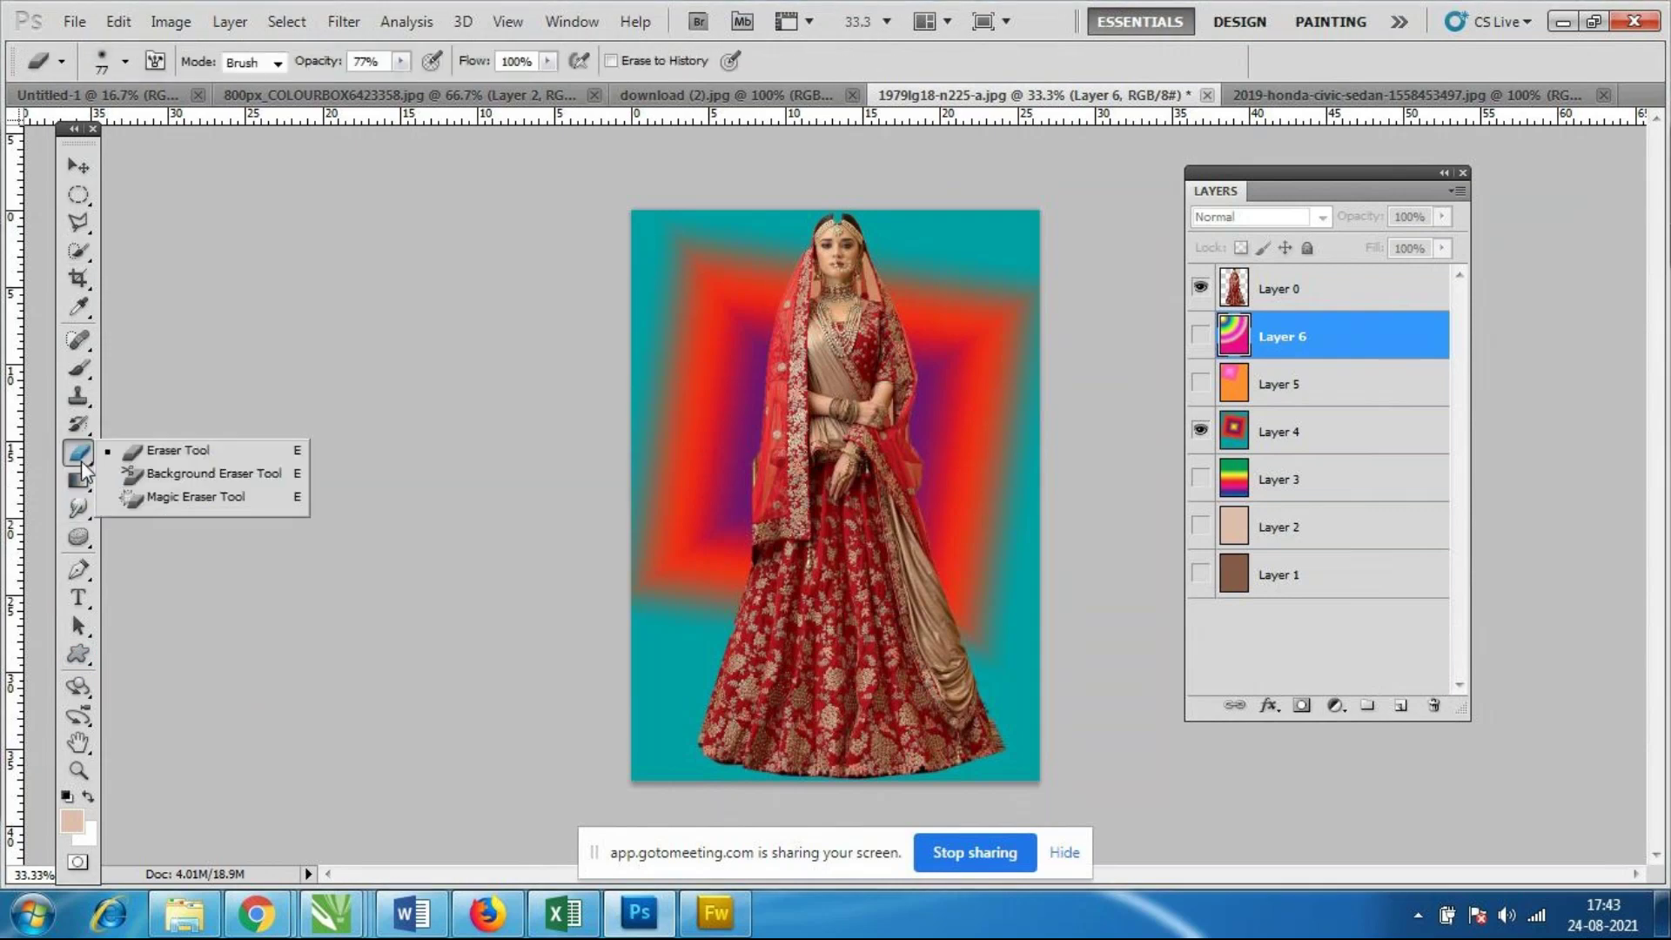
left_click(83, 470)
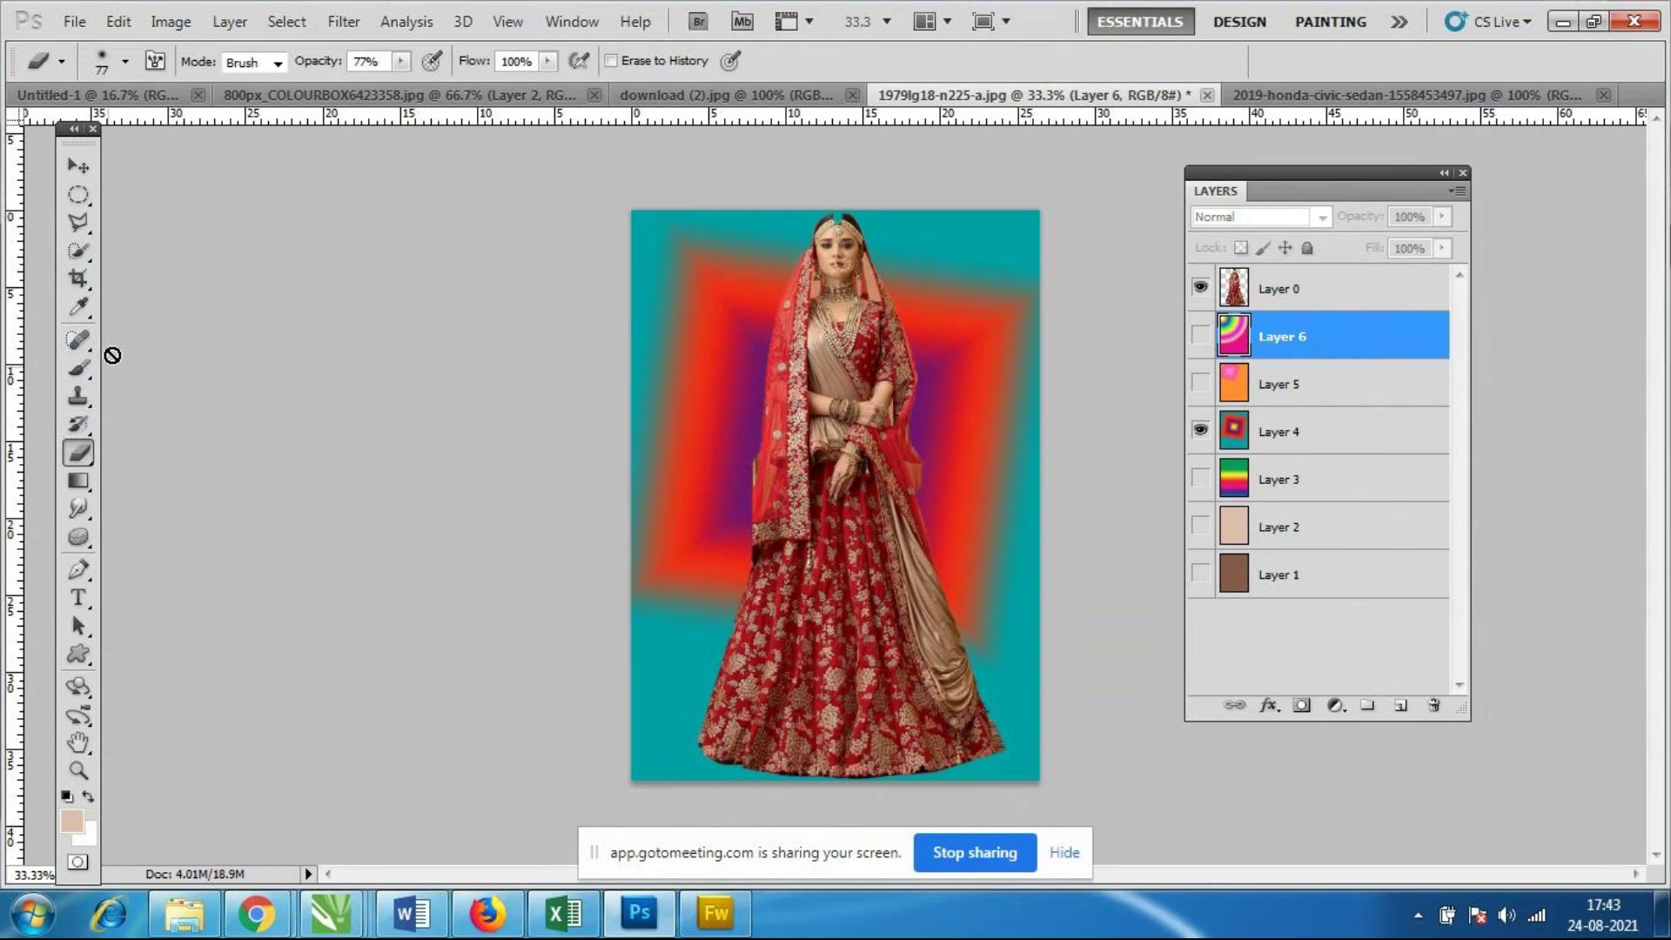
left_click(79, 483)
right_click(82, 489)
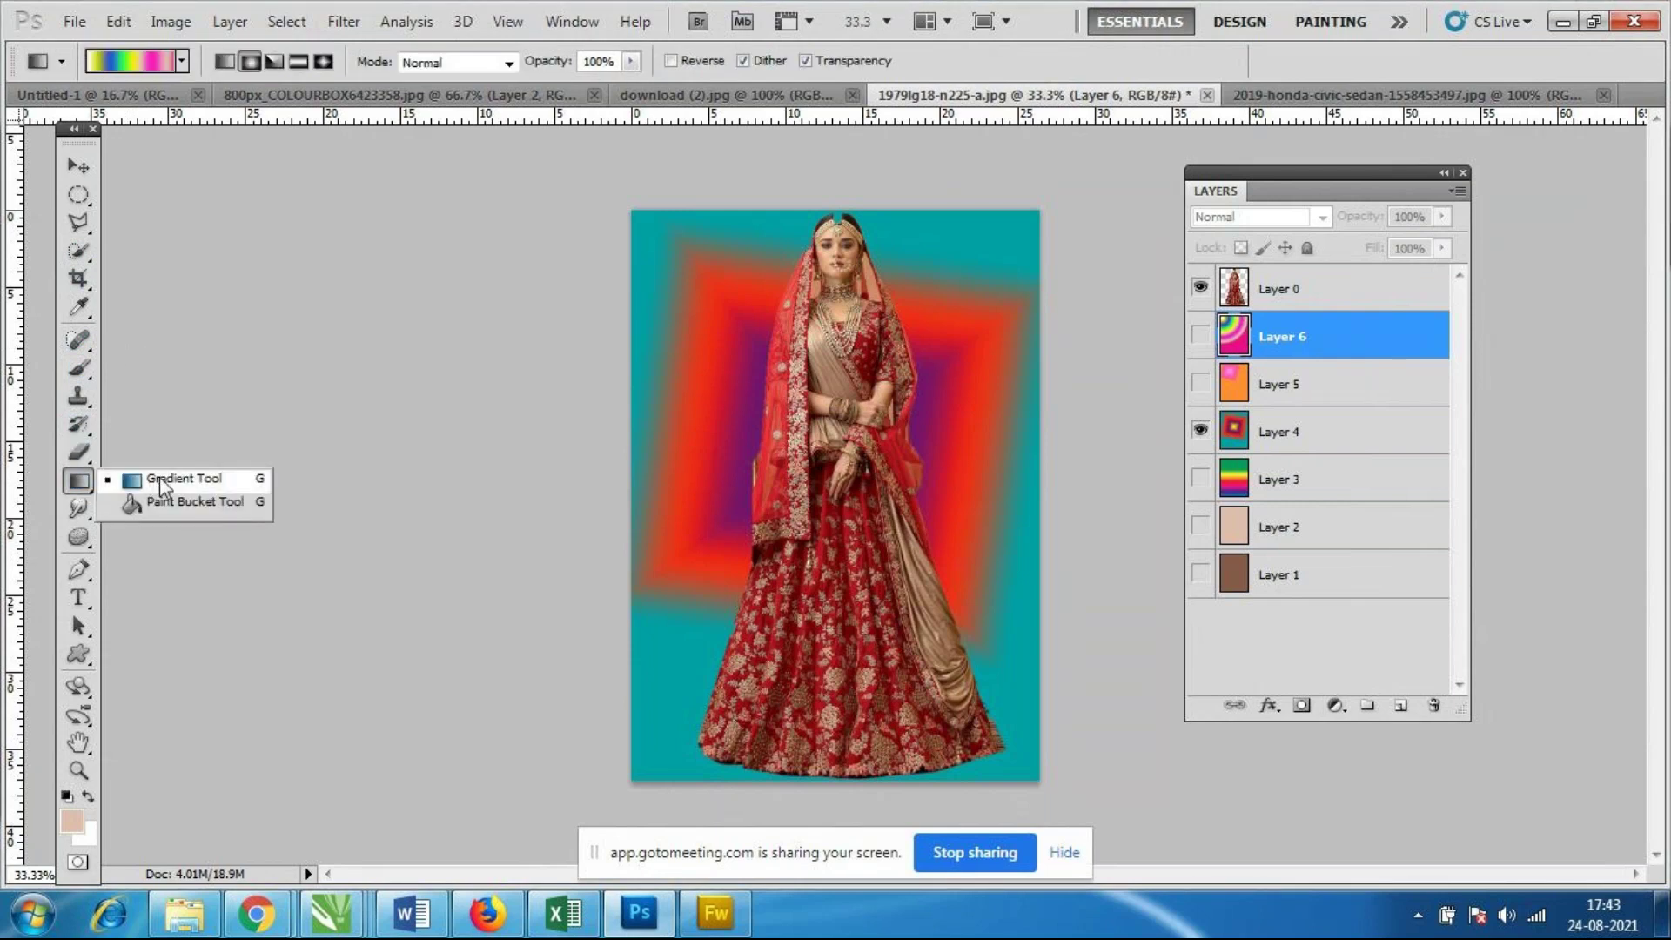
left_click(159, 478)
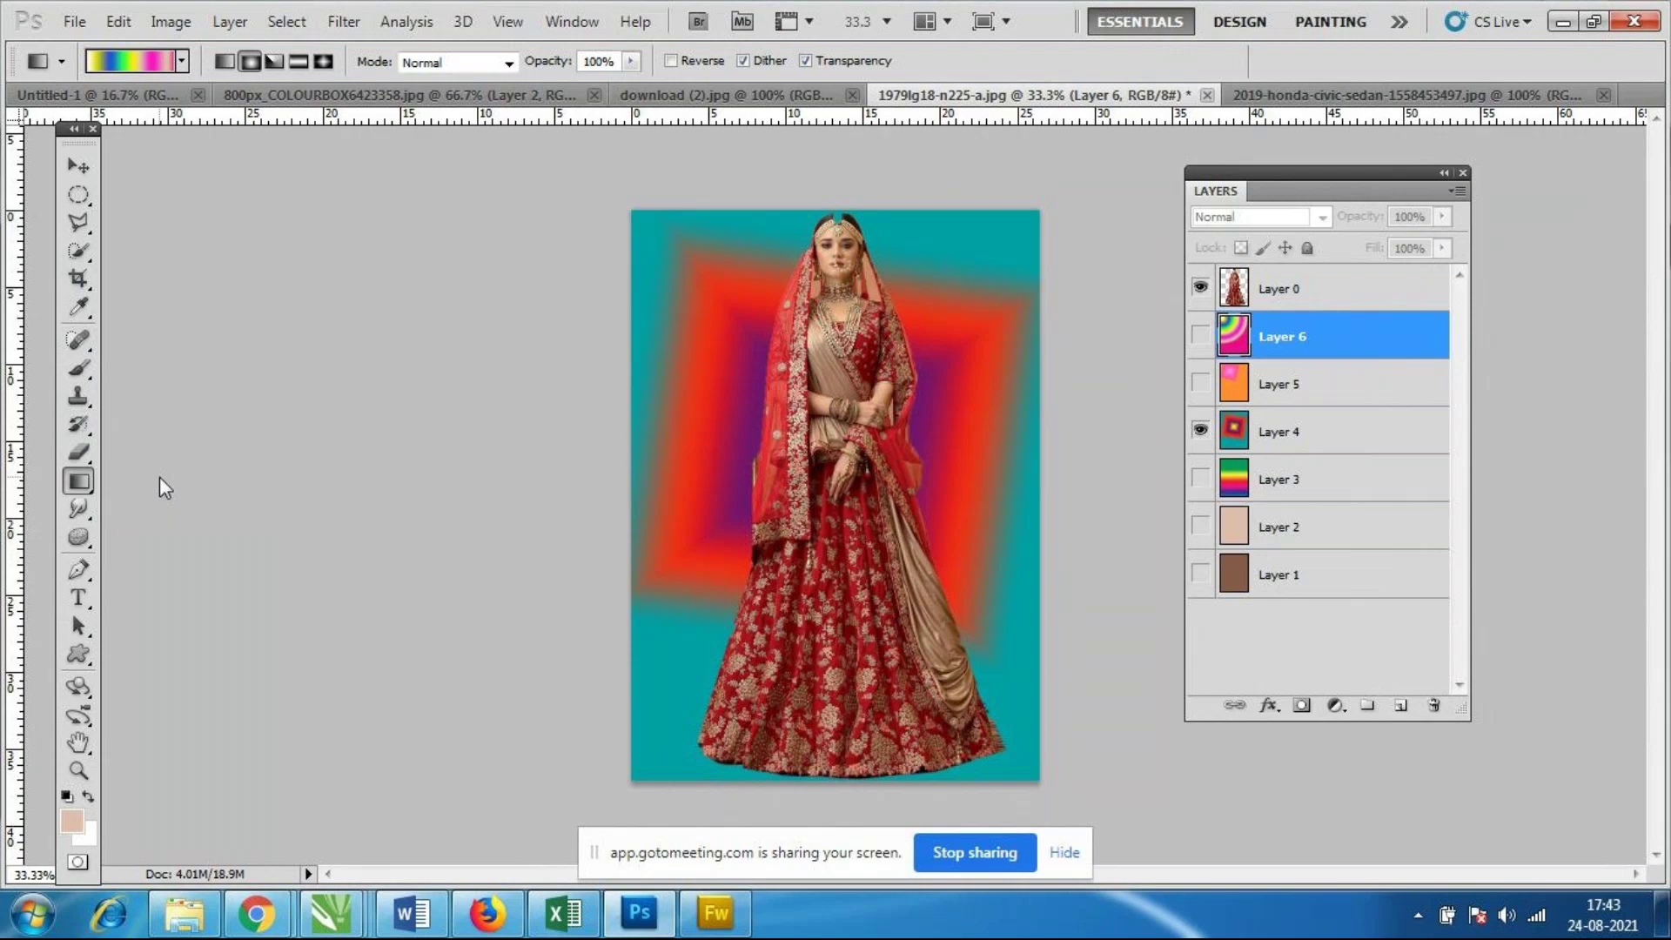
Replace the gradient presets with the Neutral Density set without saving the old set.
left_click(183, 62)
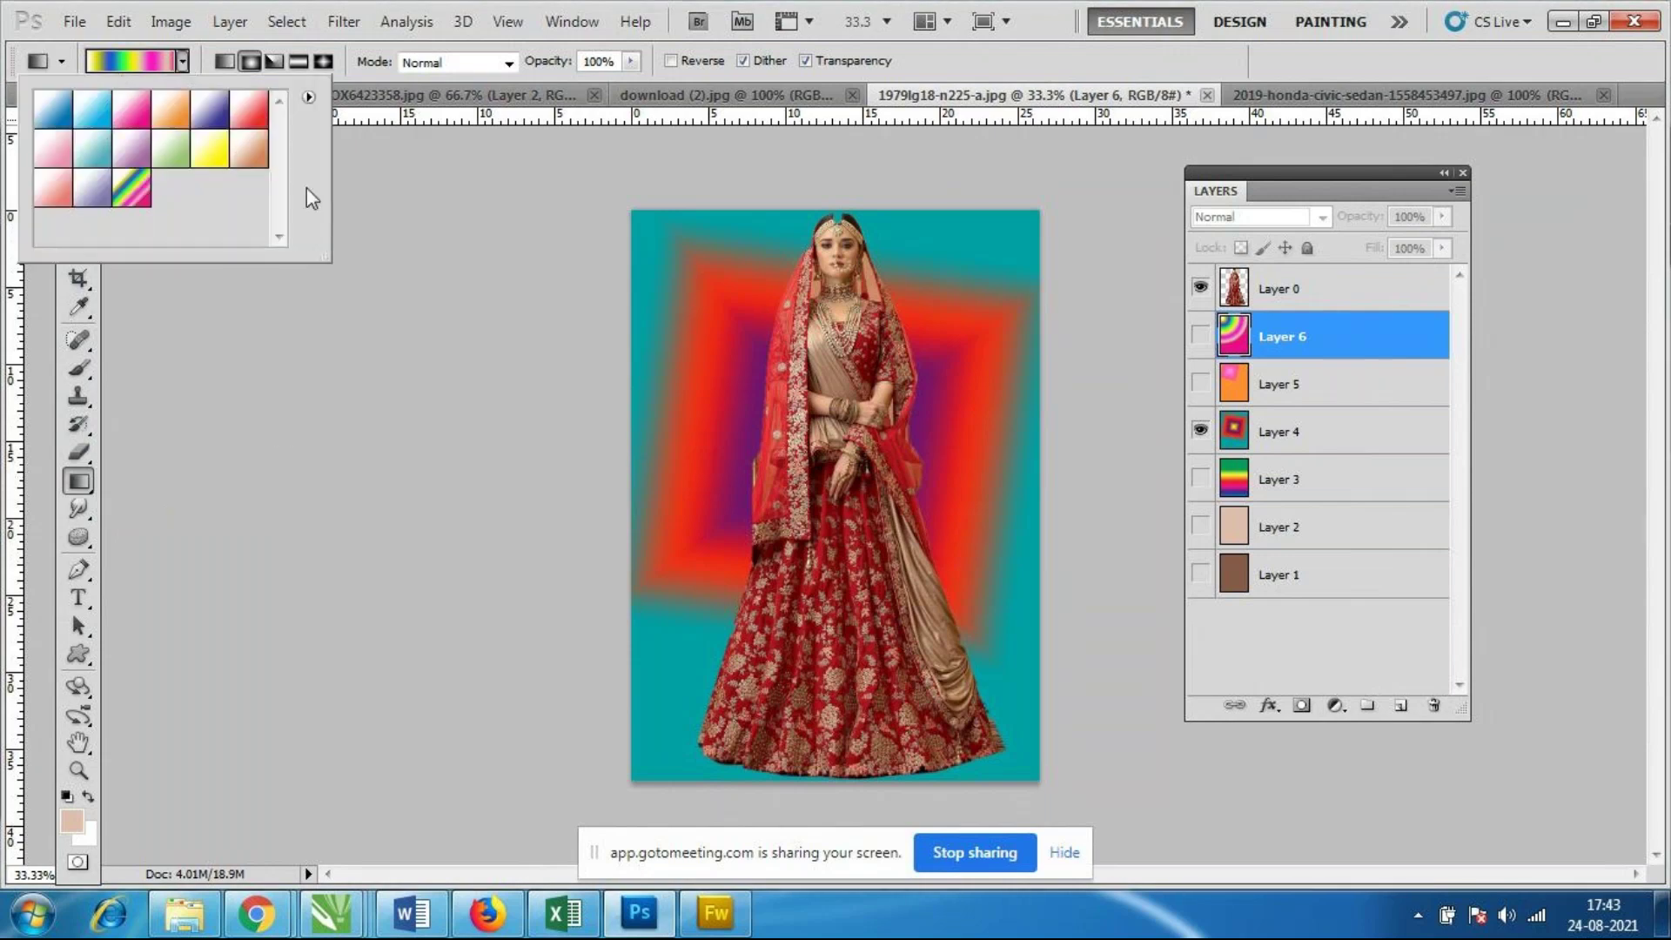
left_click(309, 98)
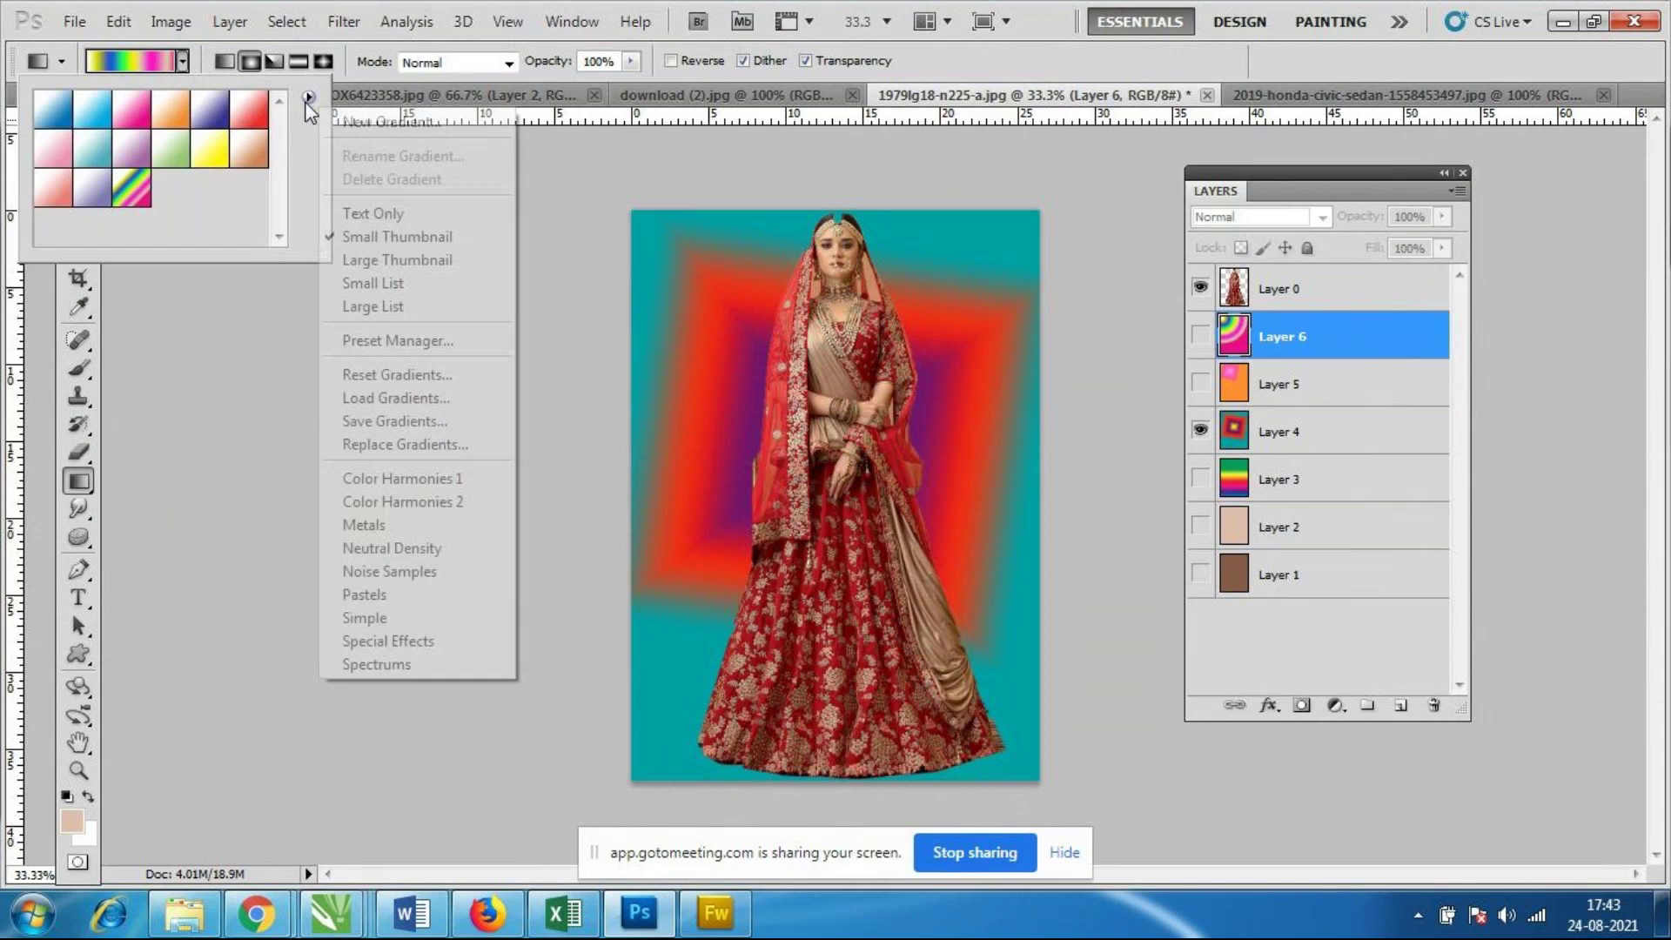
left_click(419, 551)
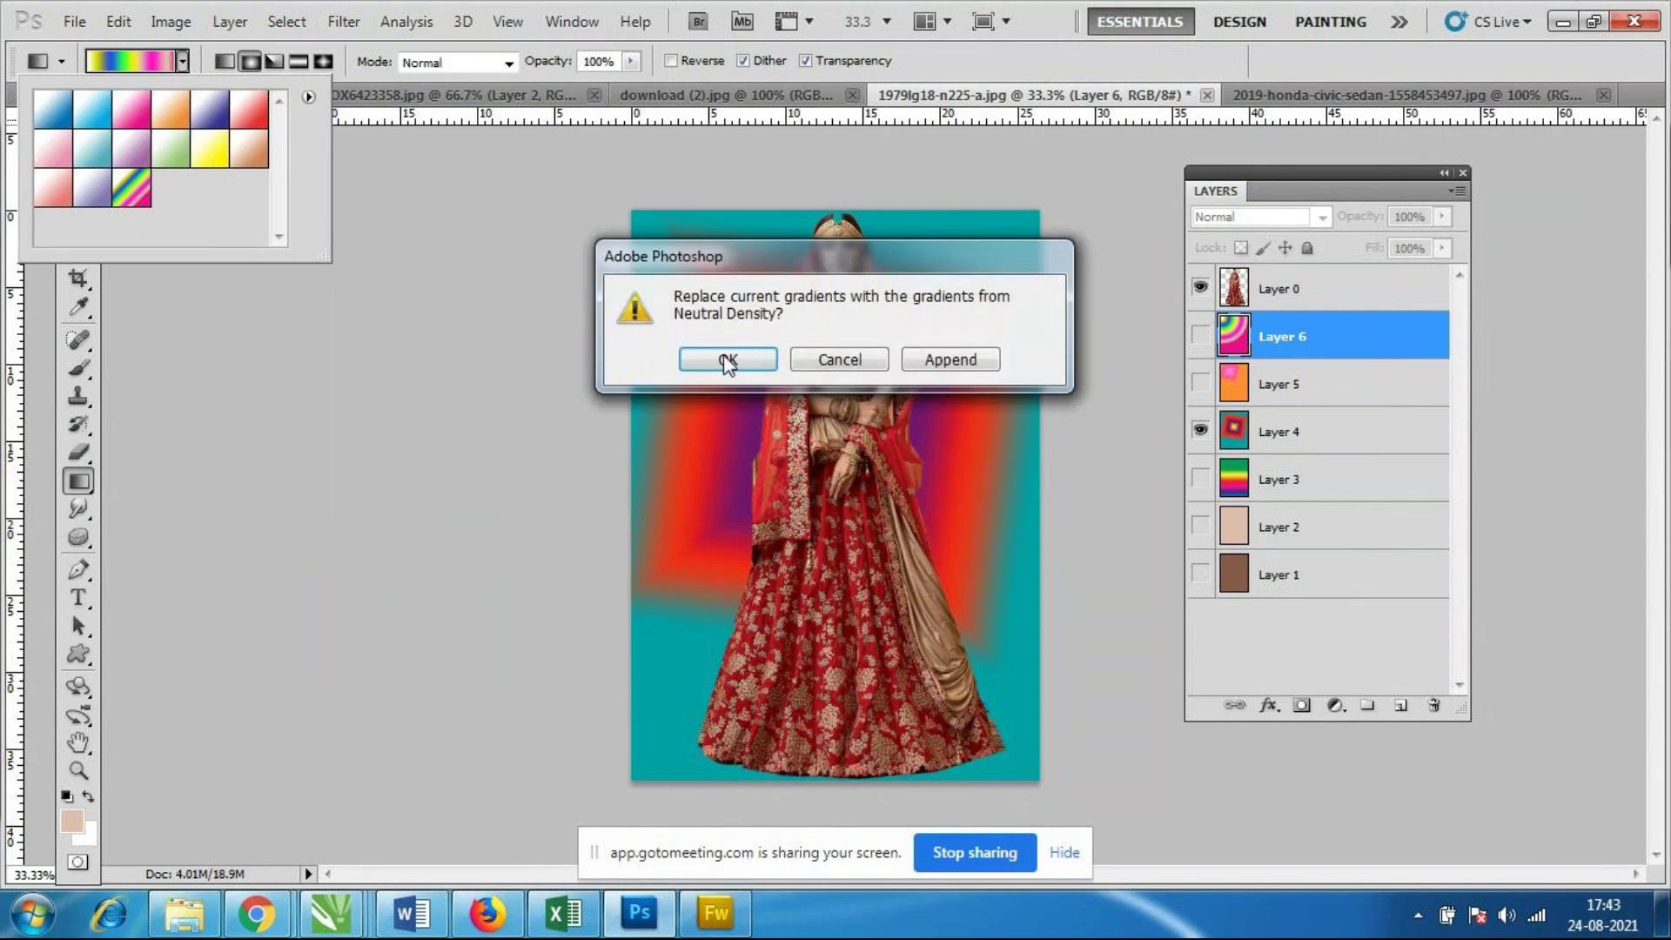
left_click(723, 355)
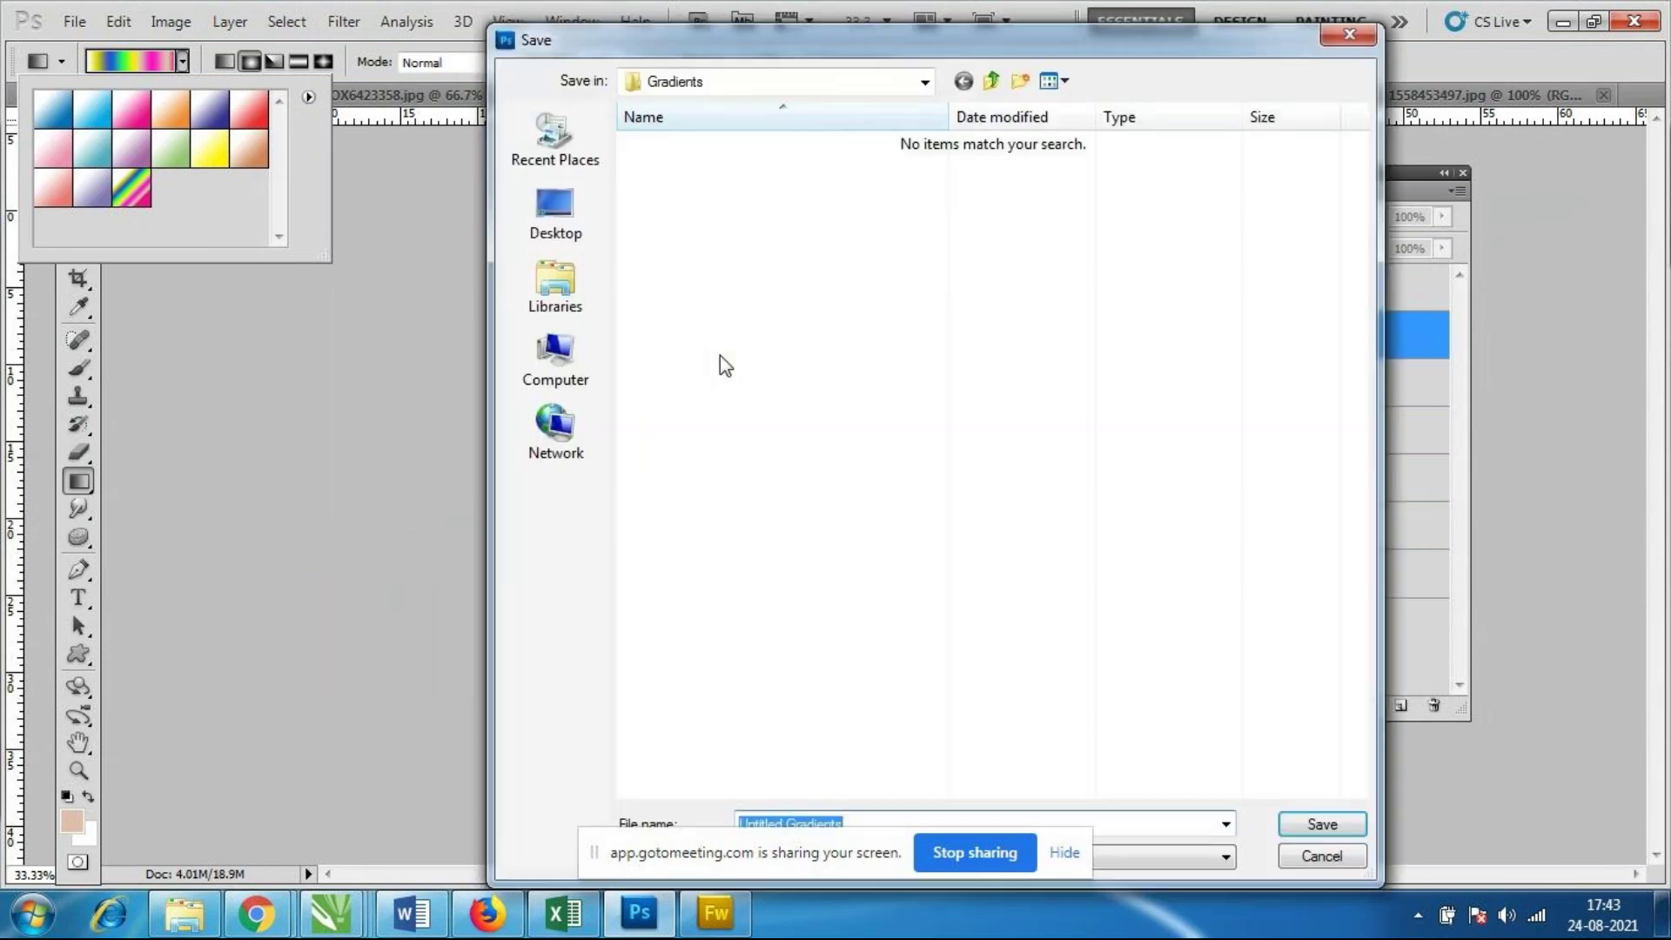
left_click(1365, 855)
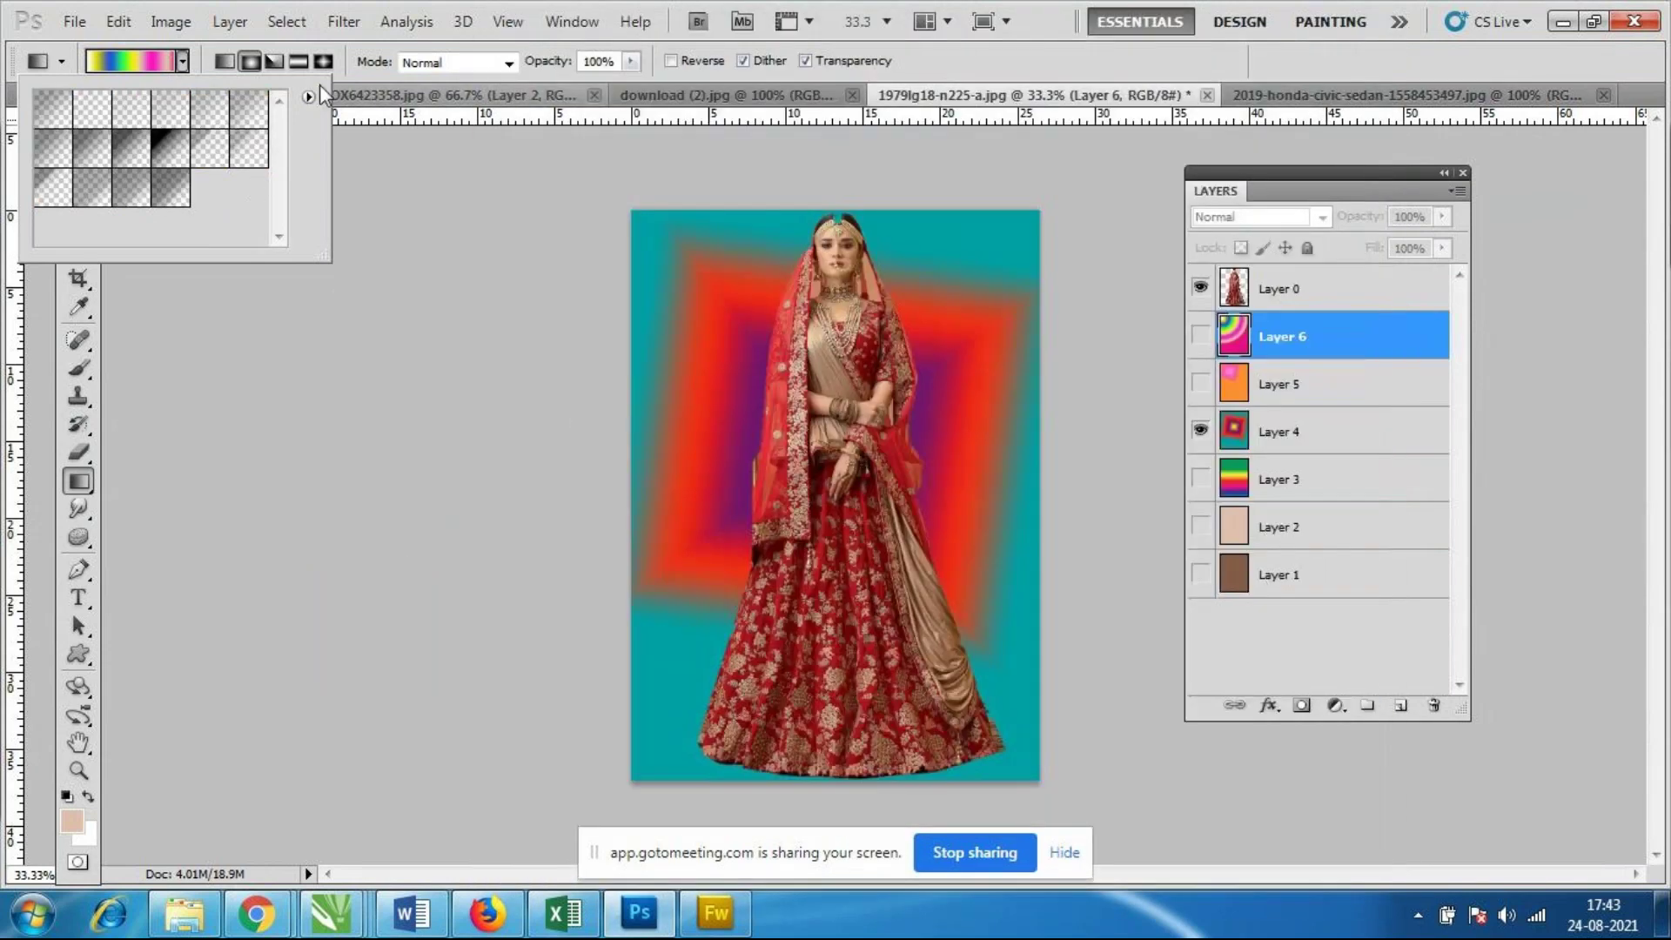
Load Noise Samples, make Transparent Pastels active, and add a new Layer 7.
left_click(308, 98)
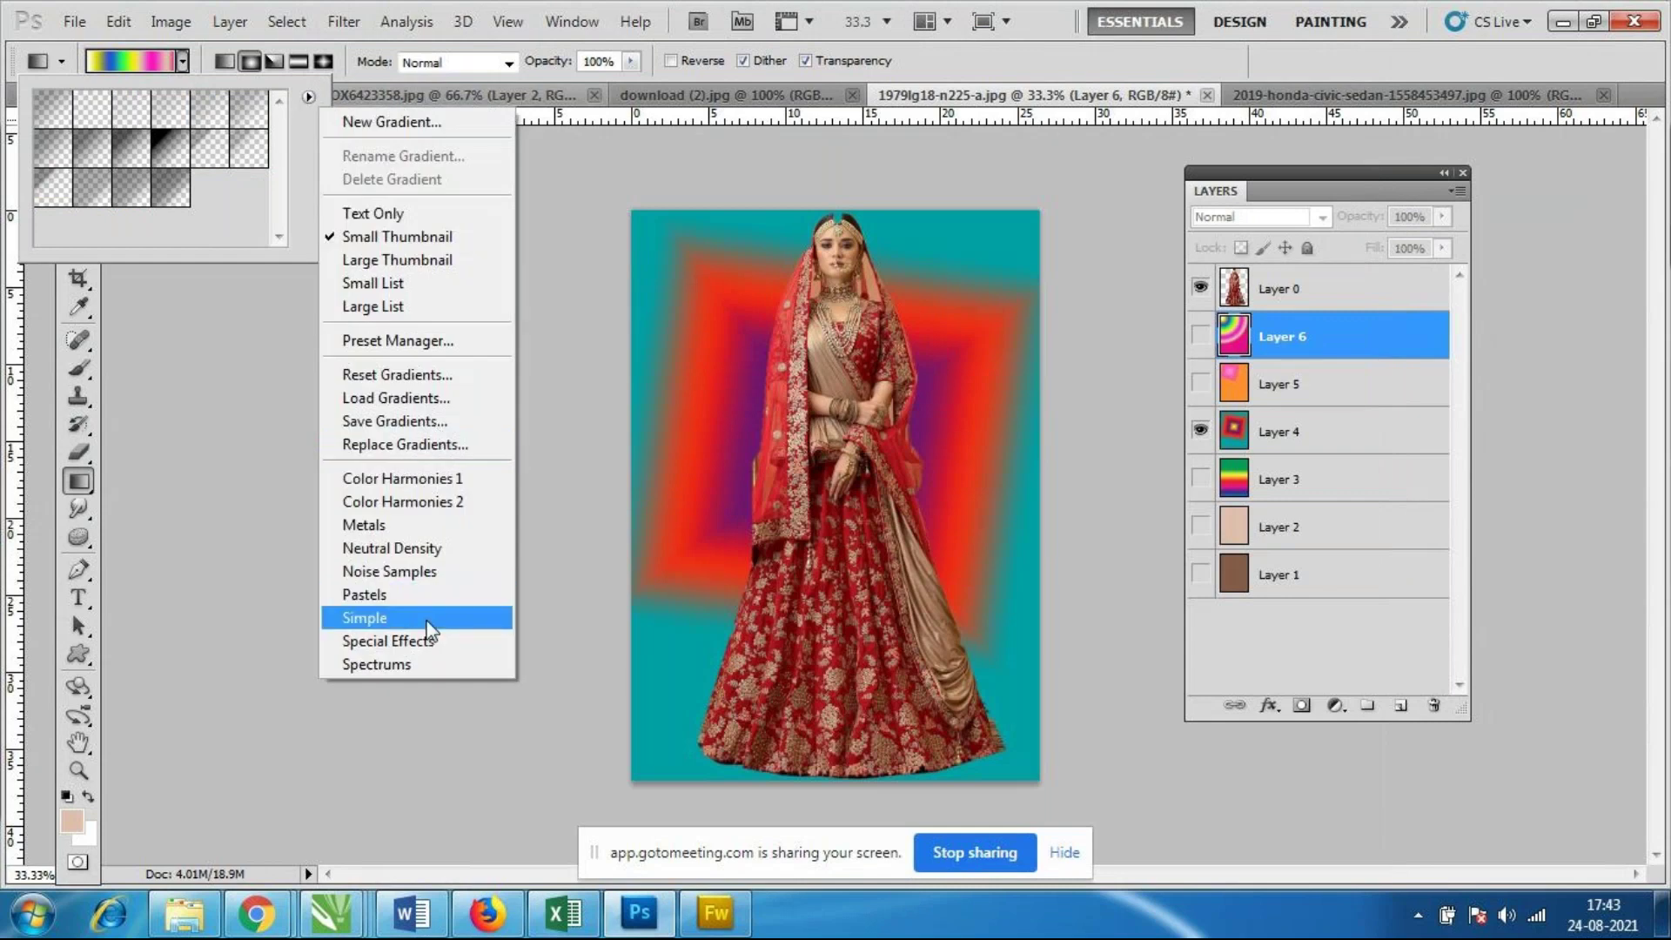
left_click(441, 572)
left_click(735, 359)
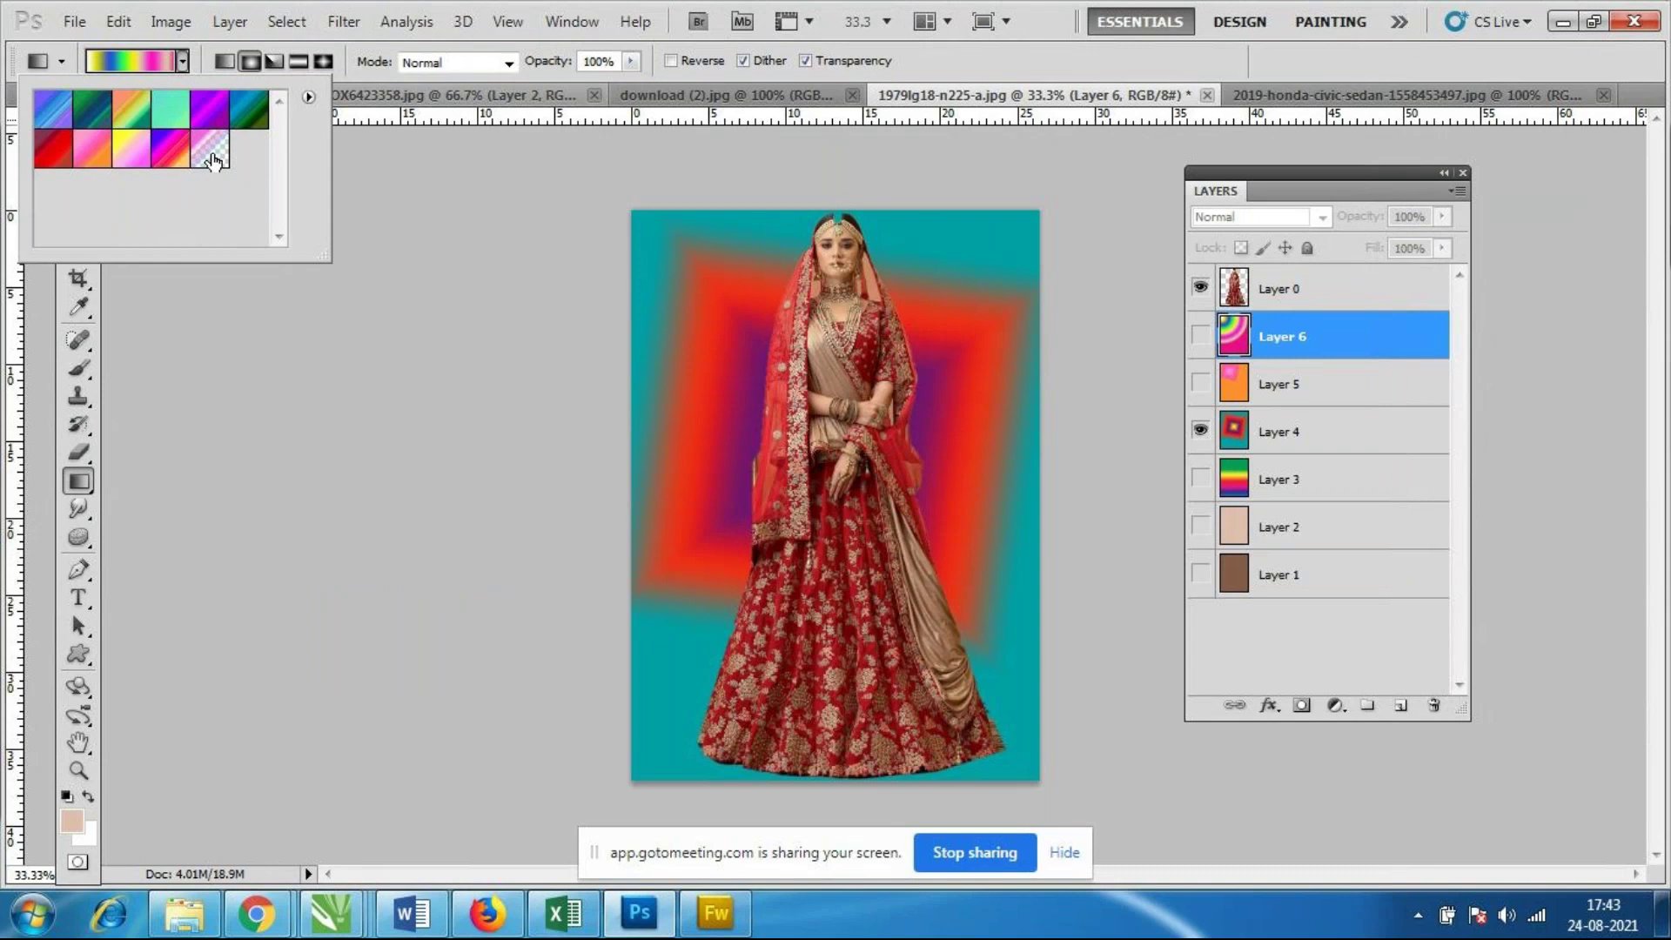
left_click(210, 150)
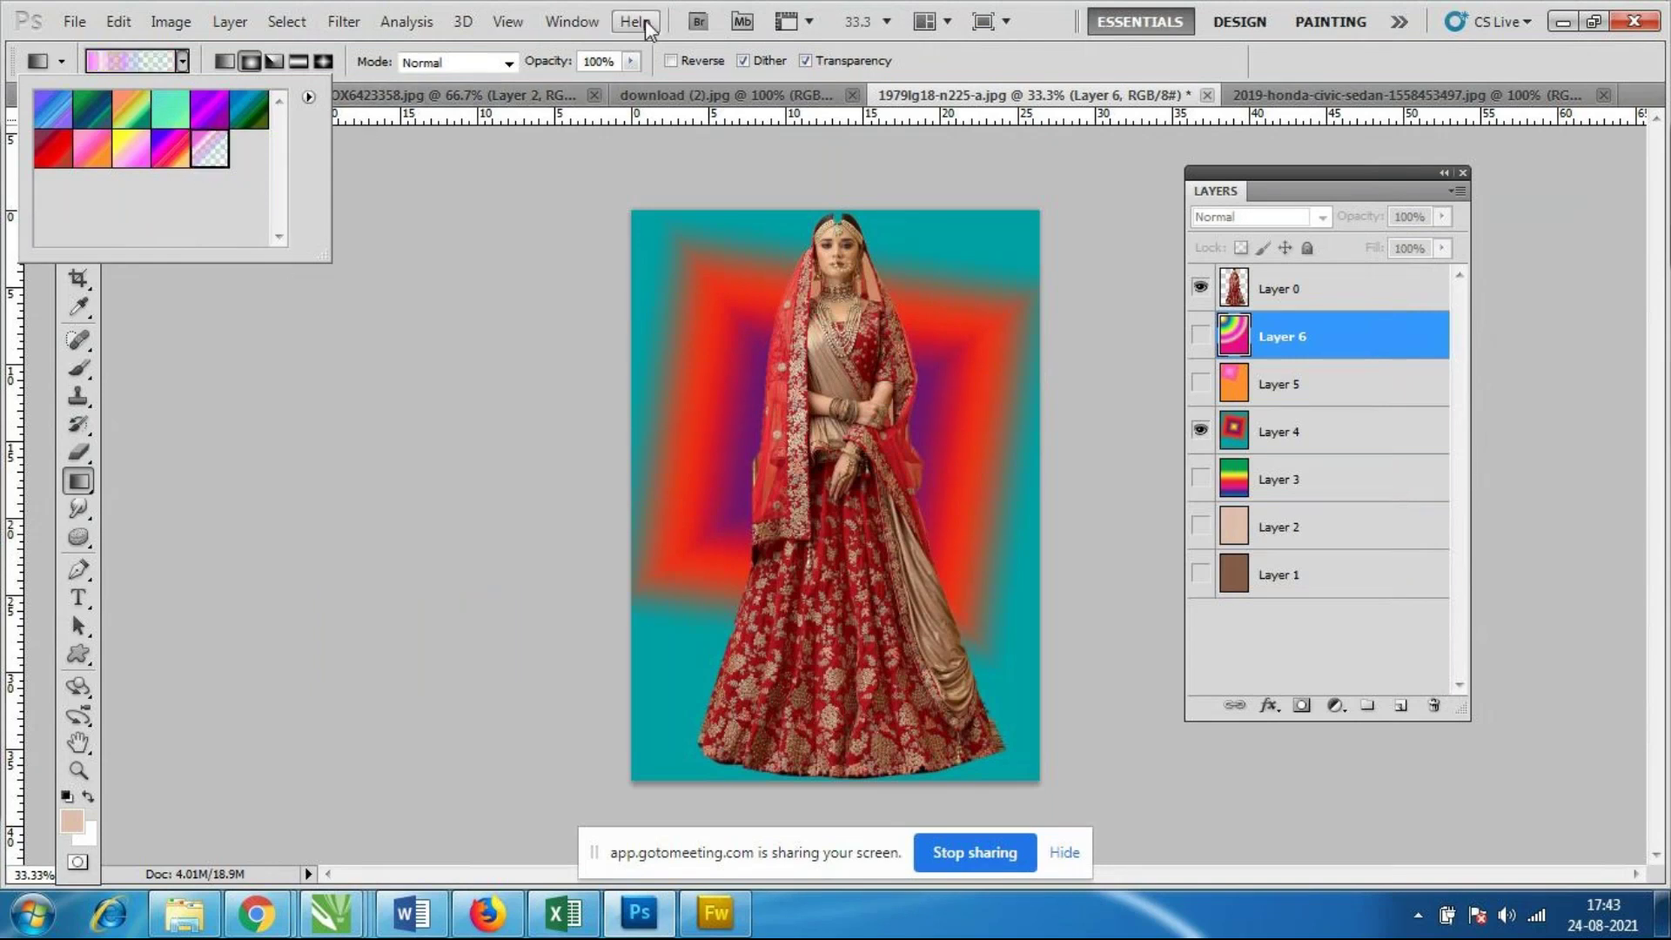
left_click(1068, 55)
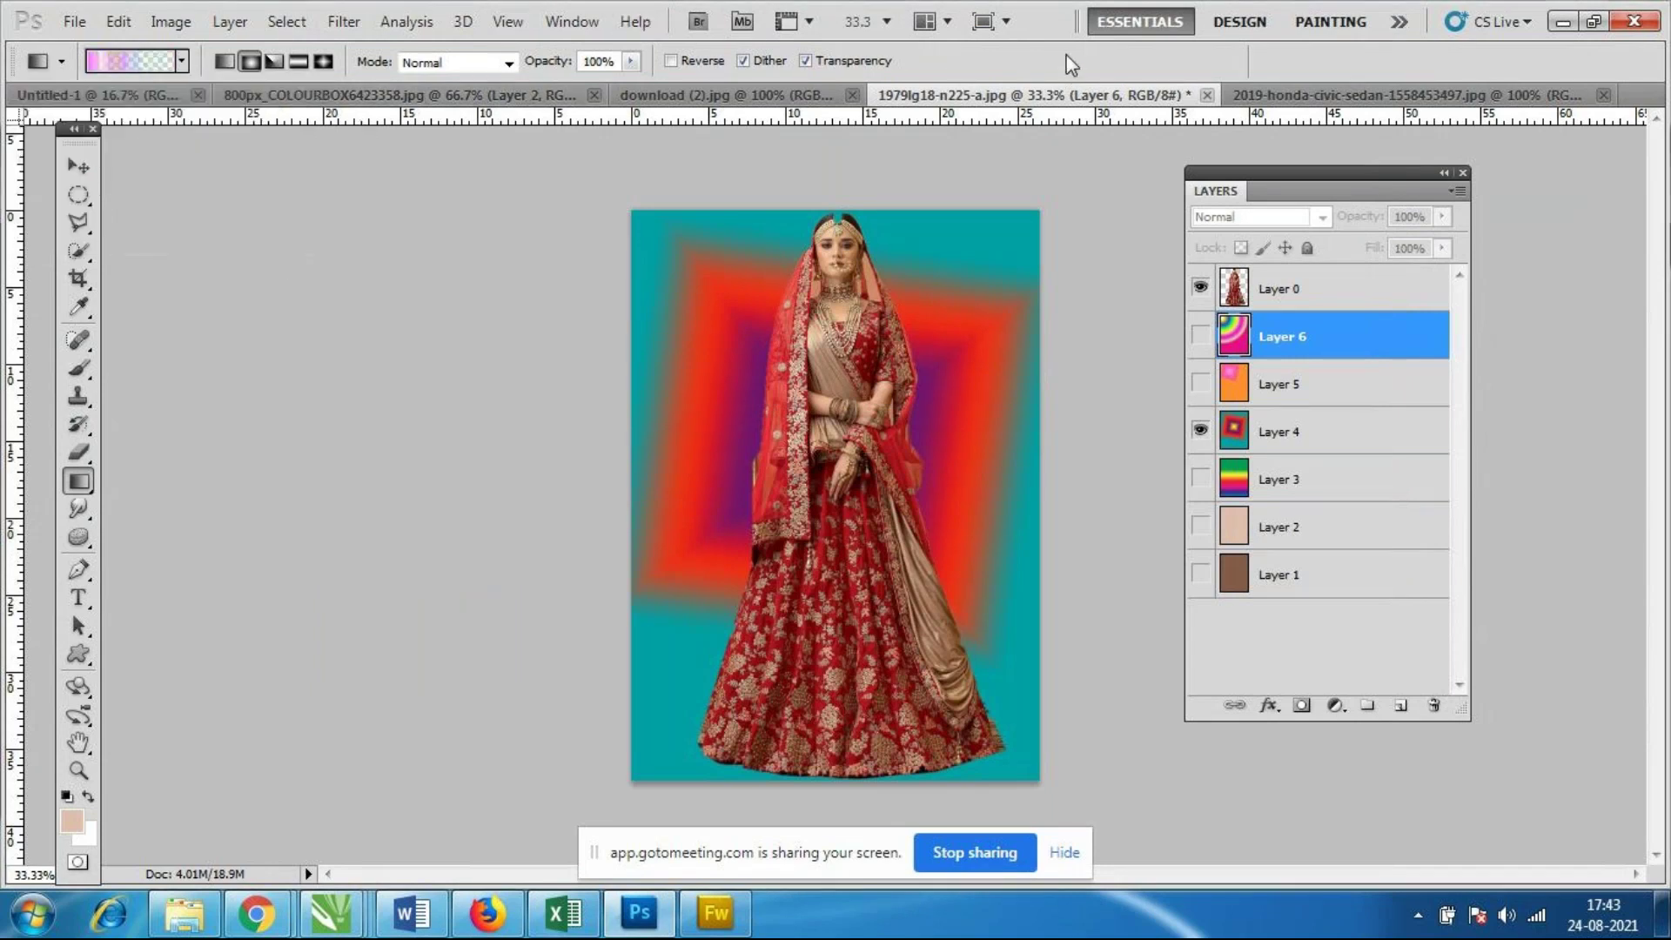
left_click(141, 65)
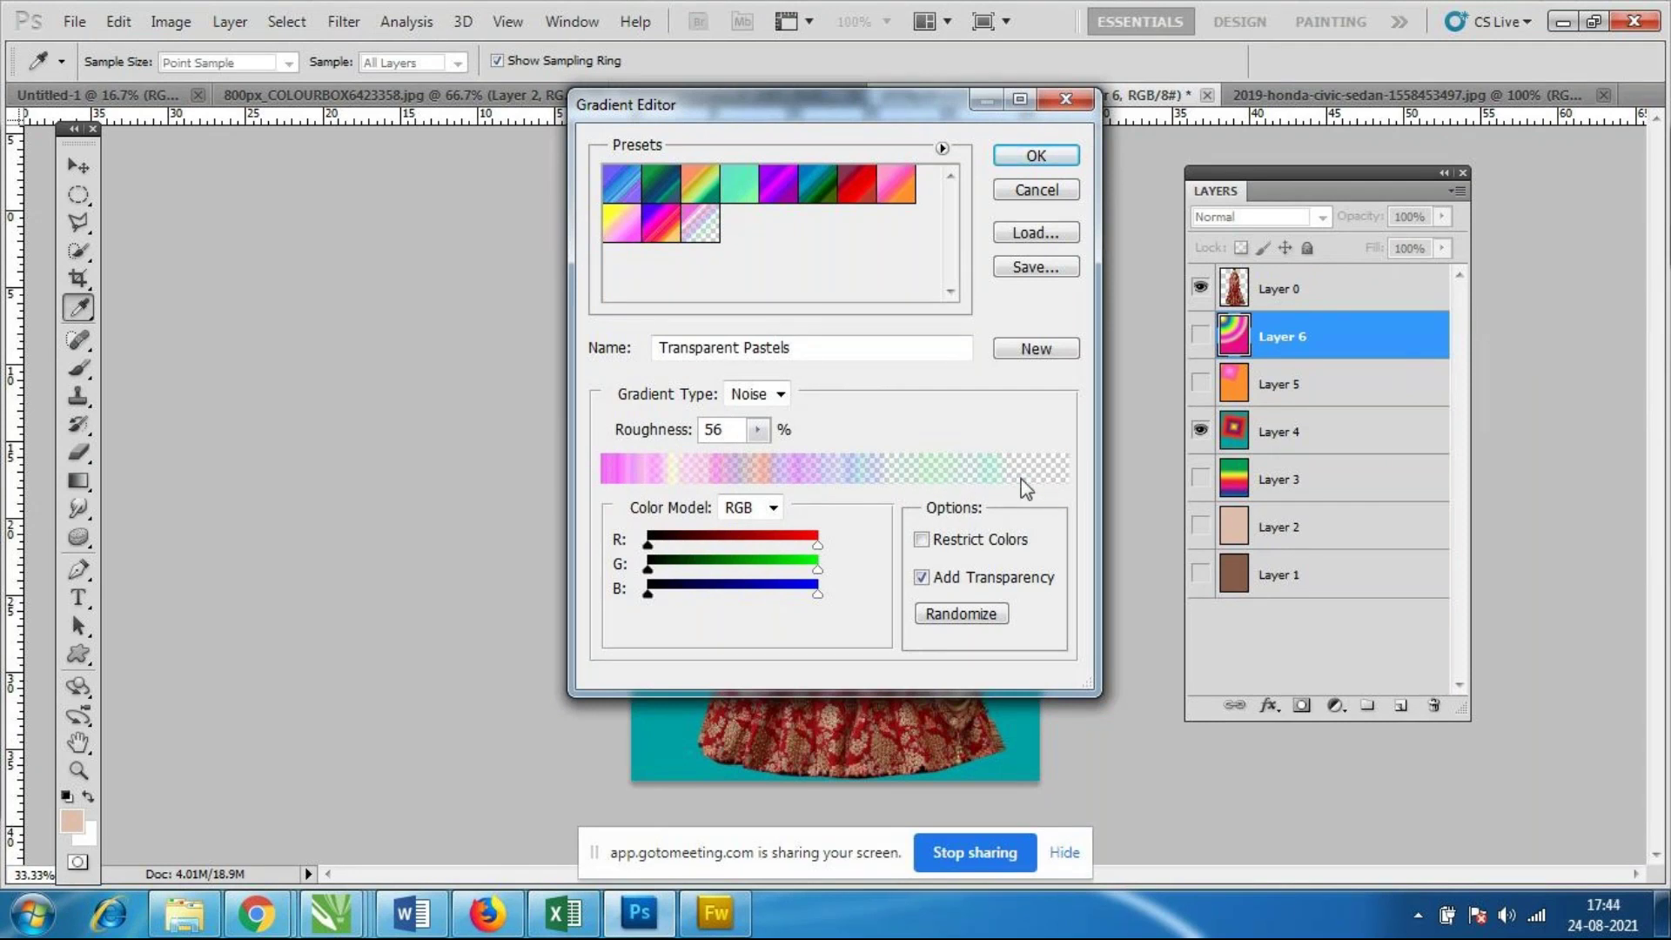
left_click(1049, 157)
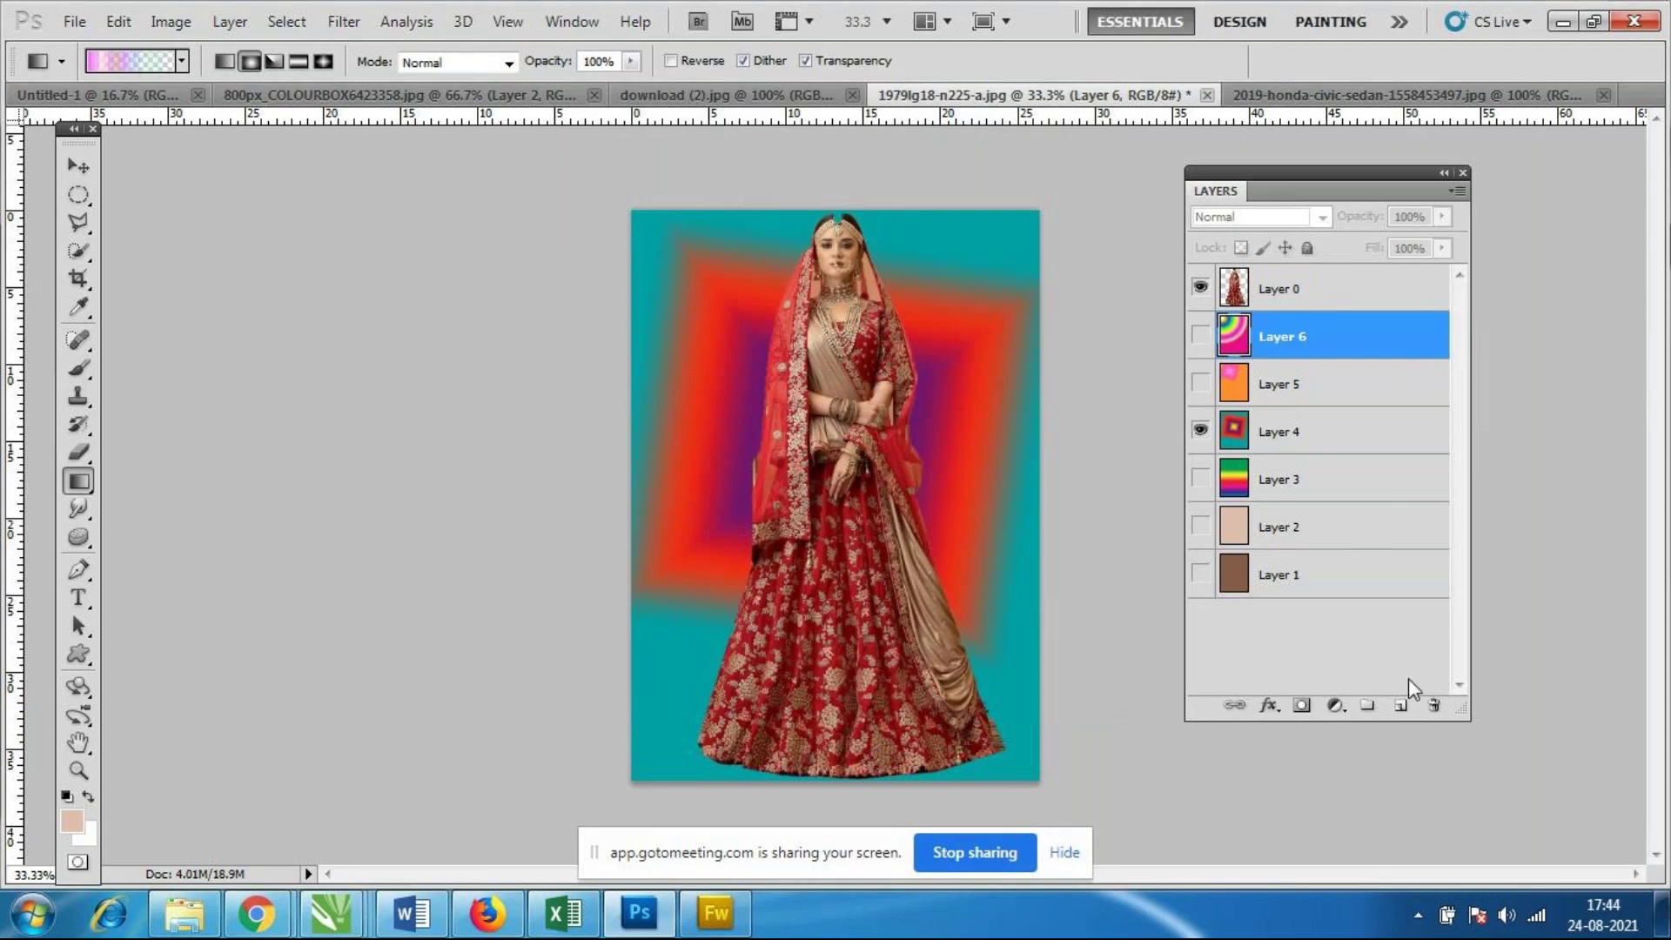
left_click(1401, 705)
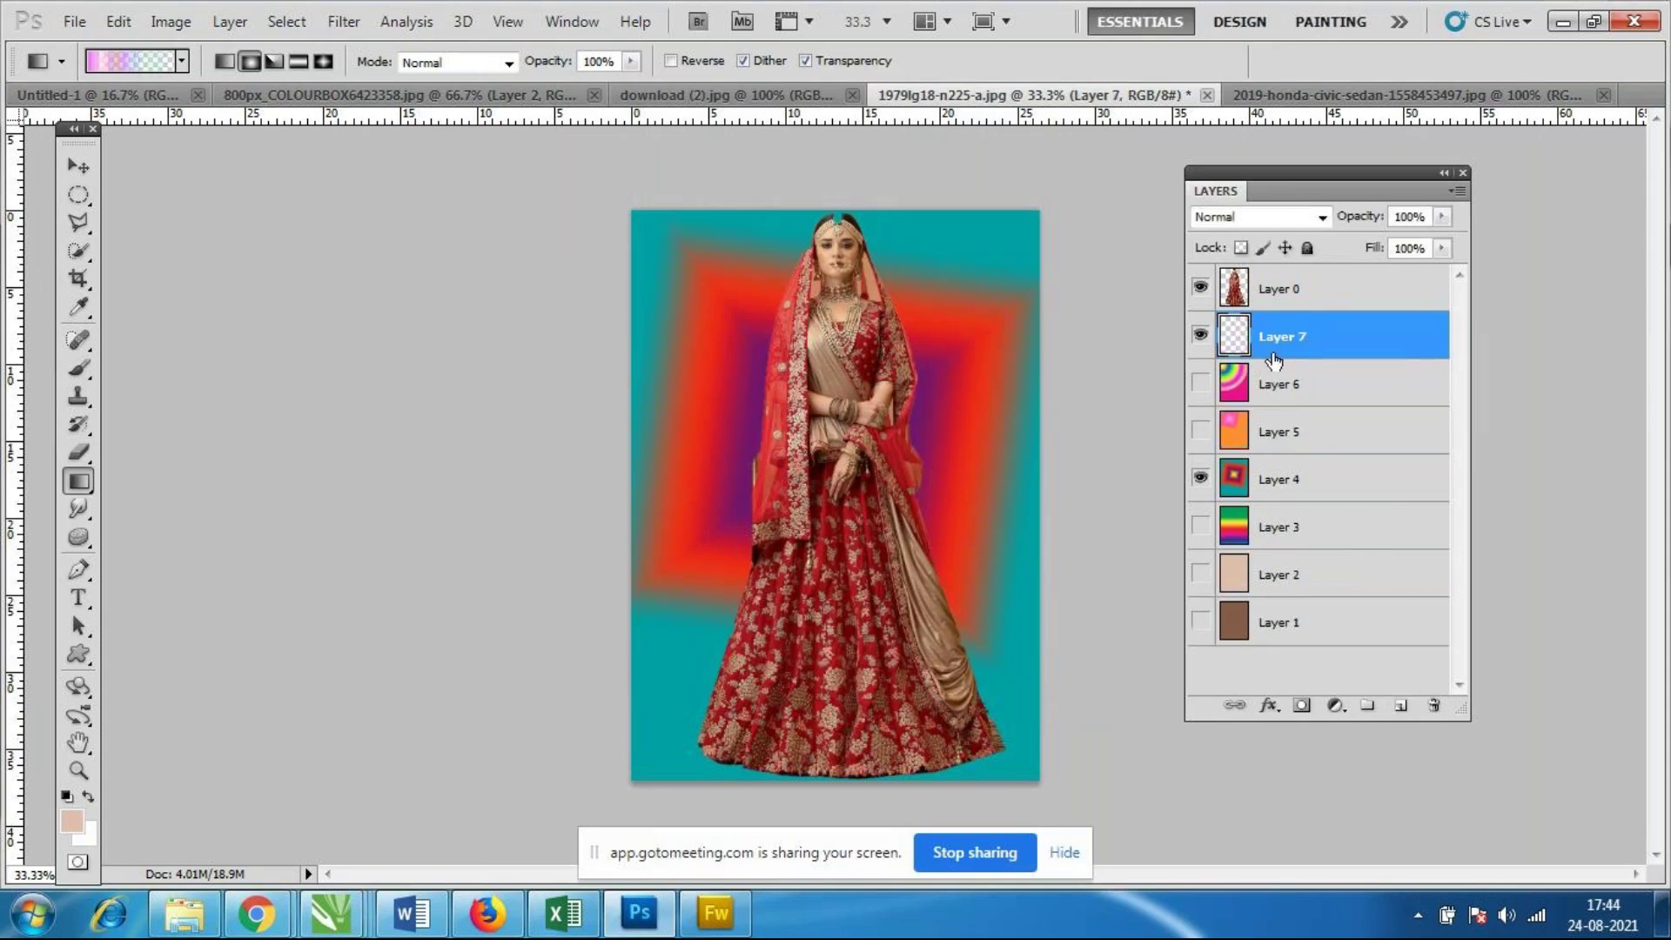
Paint six pastel radial circles around the bride on Layer 7.
left_click_drag(673, 274, 818, 479)
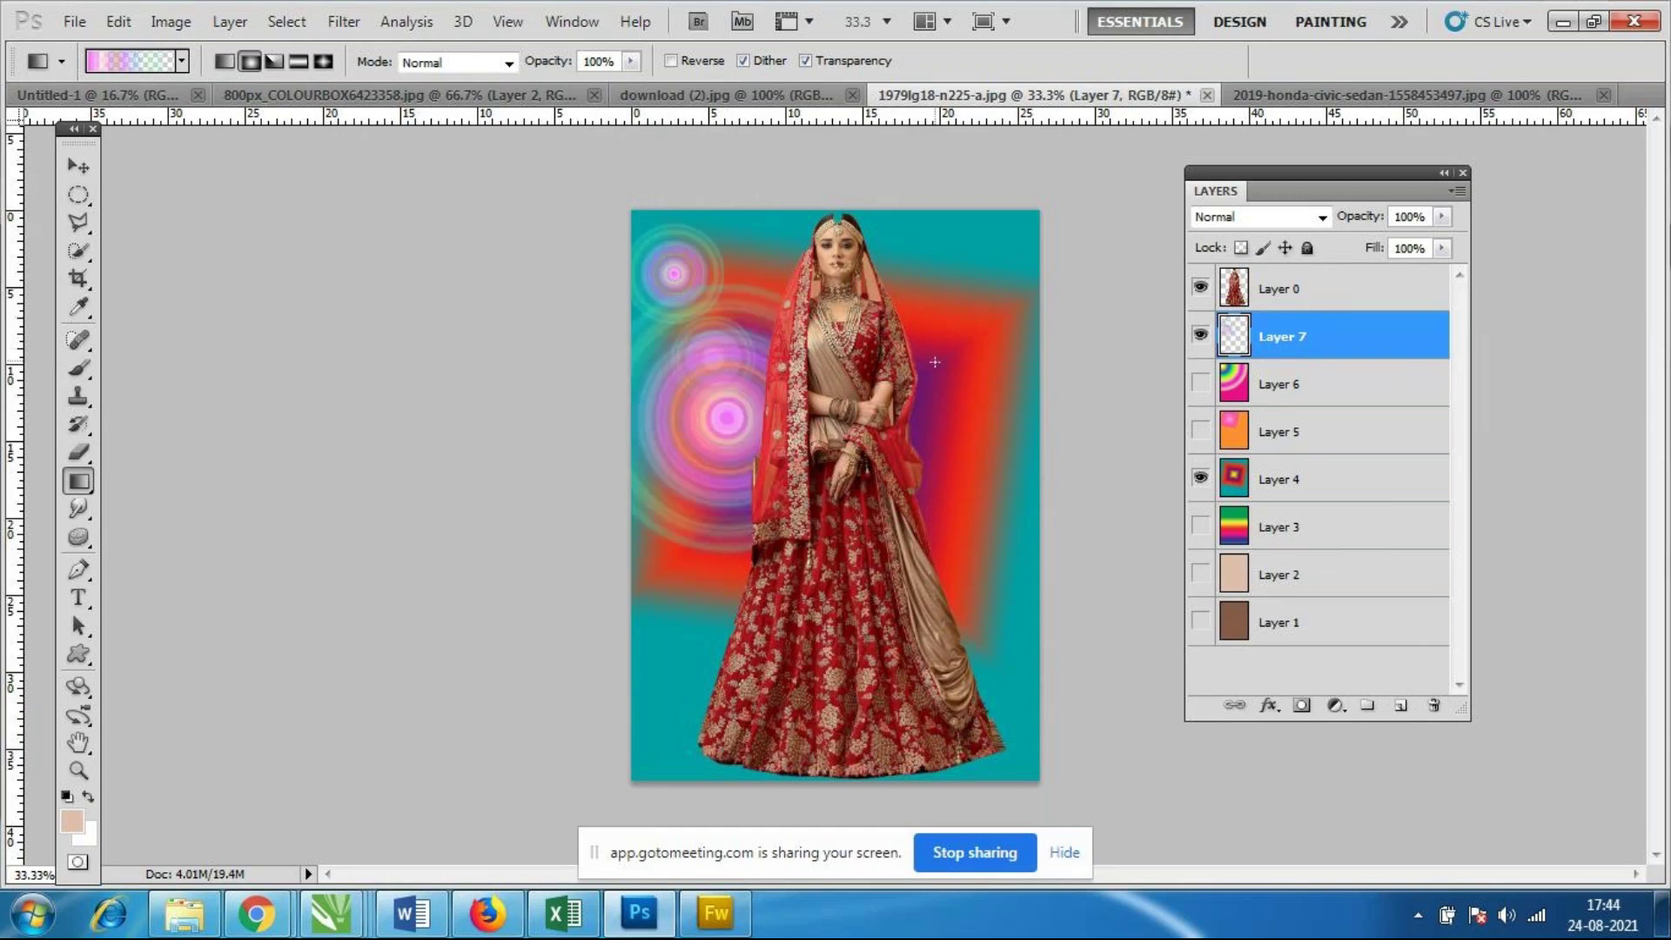
left_click_drag(928, 330, 970, 387)
mouse_move(928, 449)
left_mouse_down()
mouse_move(986, 534)
mouse_move(893, 585)
left_mouse_up()
mouse_move(727, 541)
left_mouse_down()
mouse_move(774, 631)
mouse_move(749, 670)
left_mouse_up()
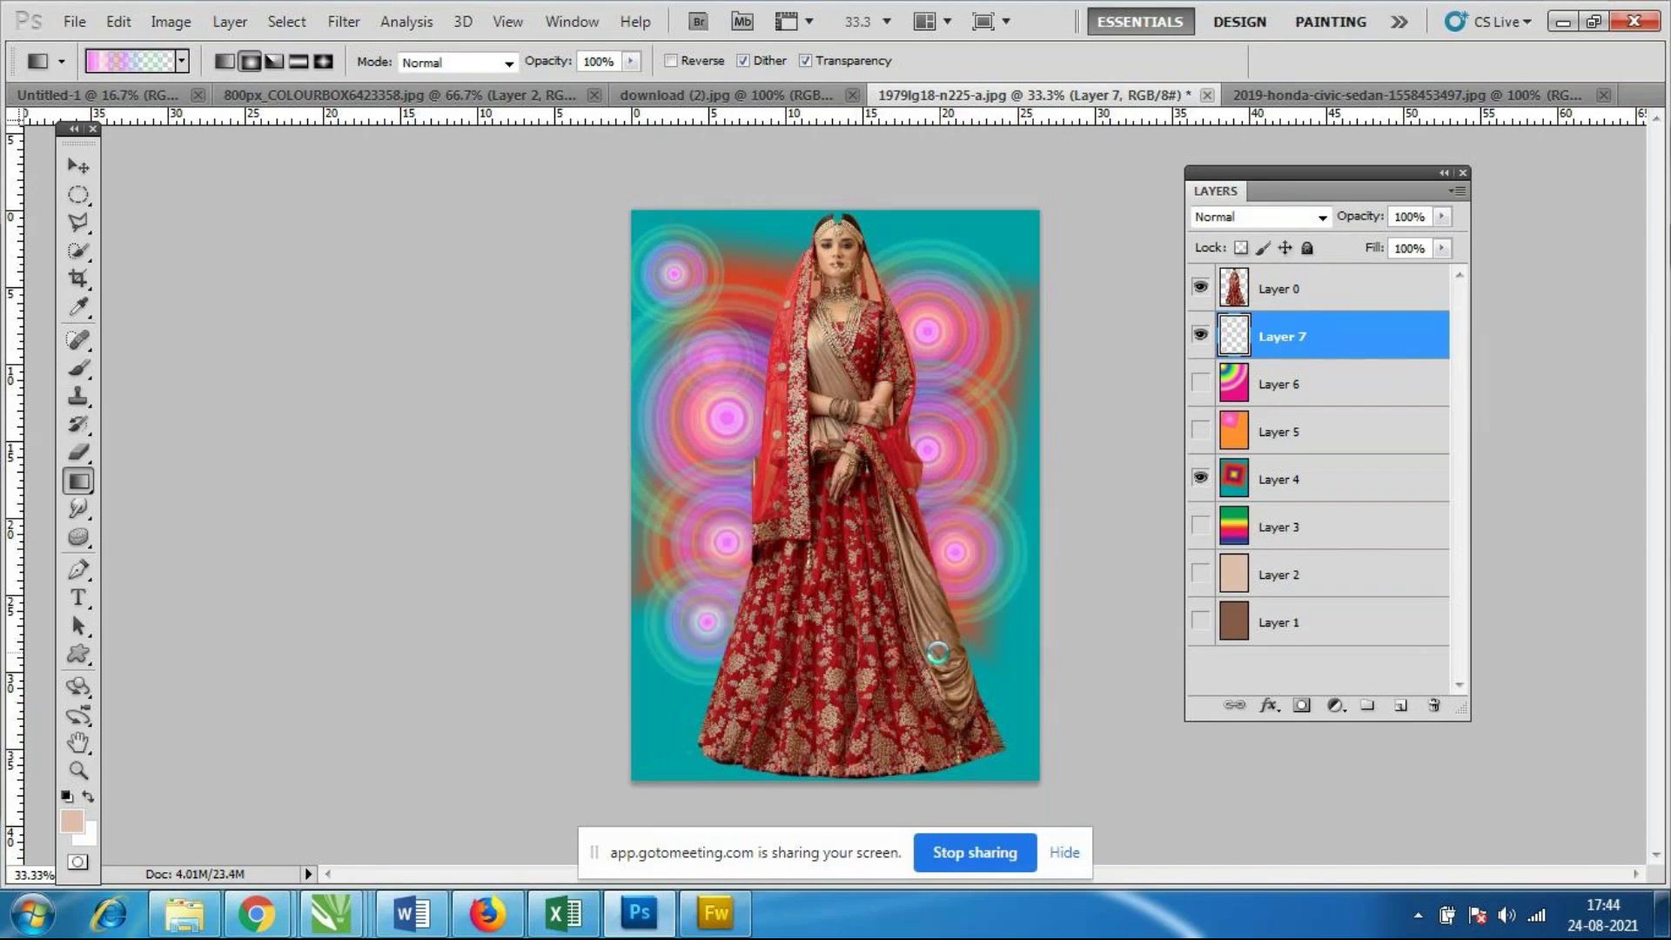
left_click_drag(948, 628, 1027, 662)
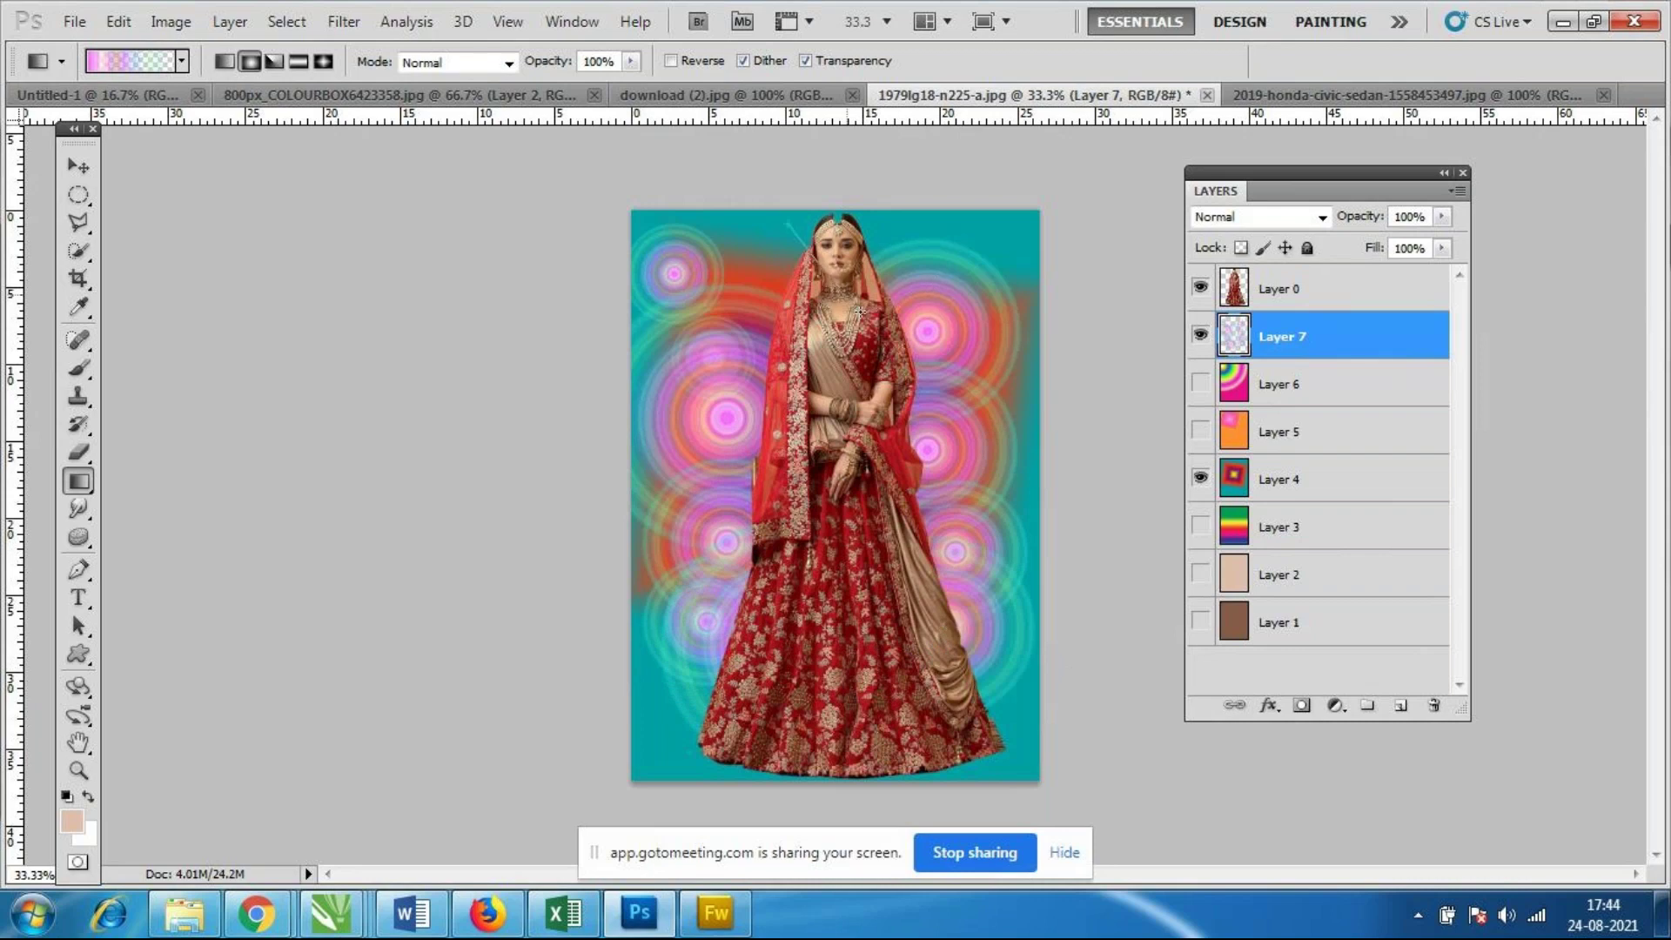
left_click_drag(787, 225, 917, 383)
Paint pastel diamond gradients around the canvas edges, then hide Layer 7.
left_click(323, 61)
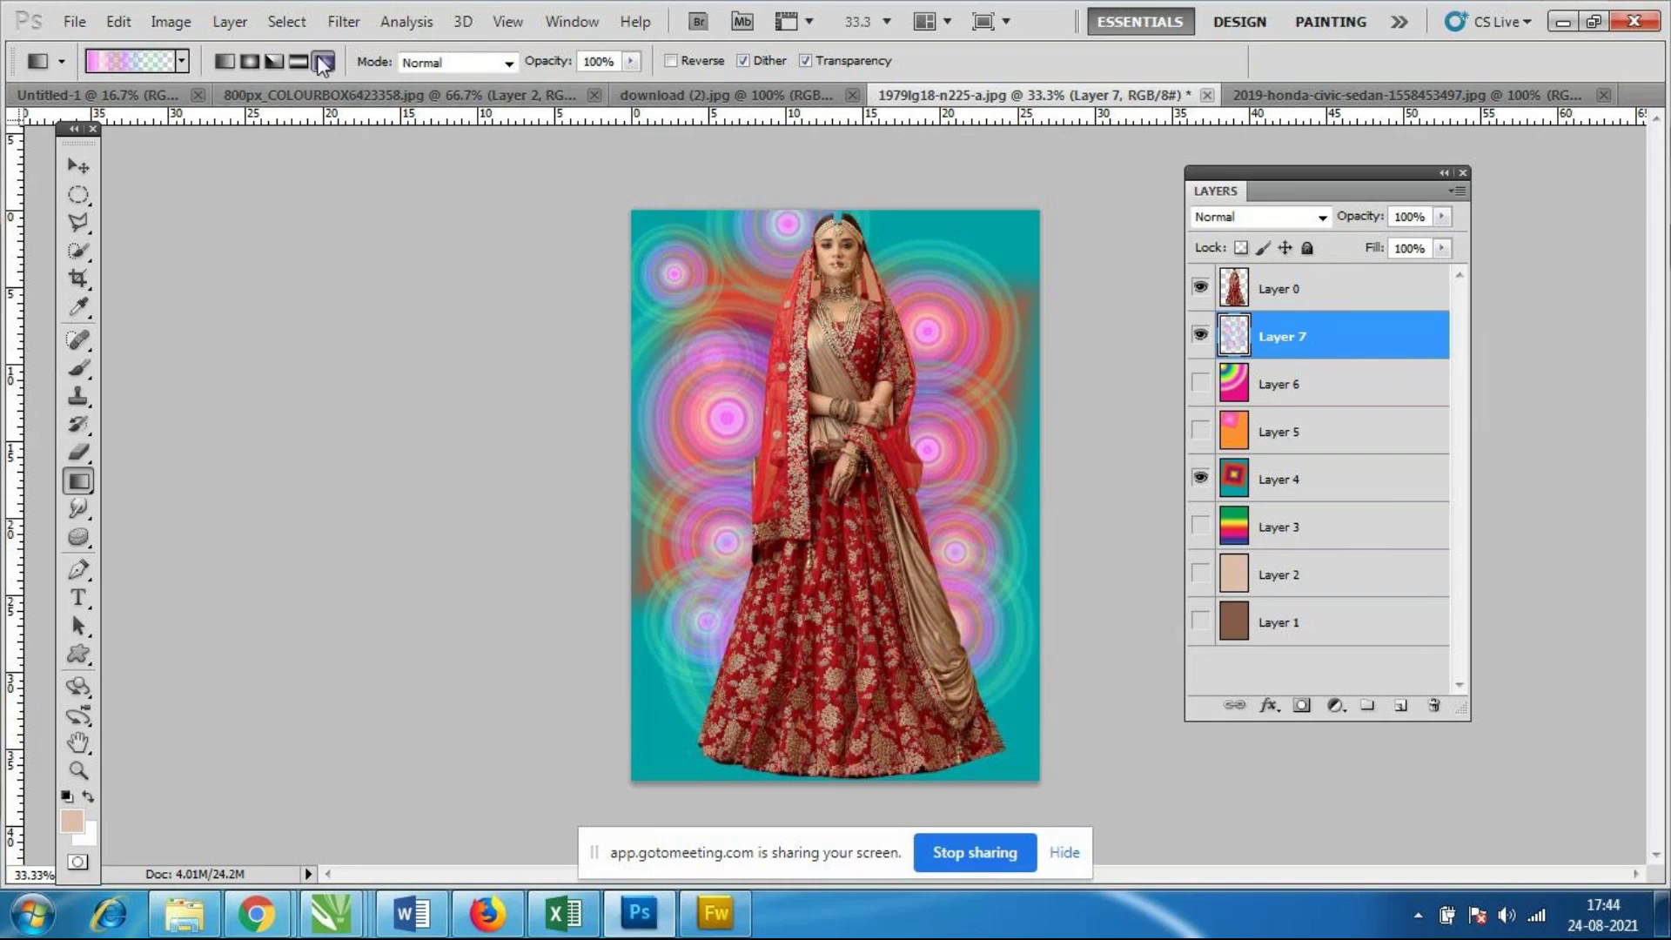
left_click_drag(996, 301, 959, 367)
left_click_drag(923, 242, 884, 346)
left_click_drag(644, 701, 692, 664)
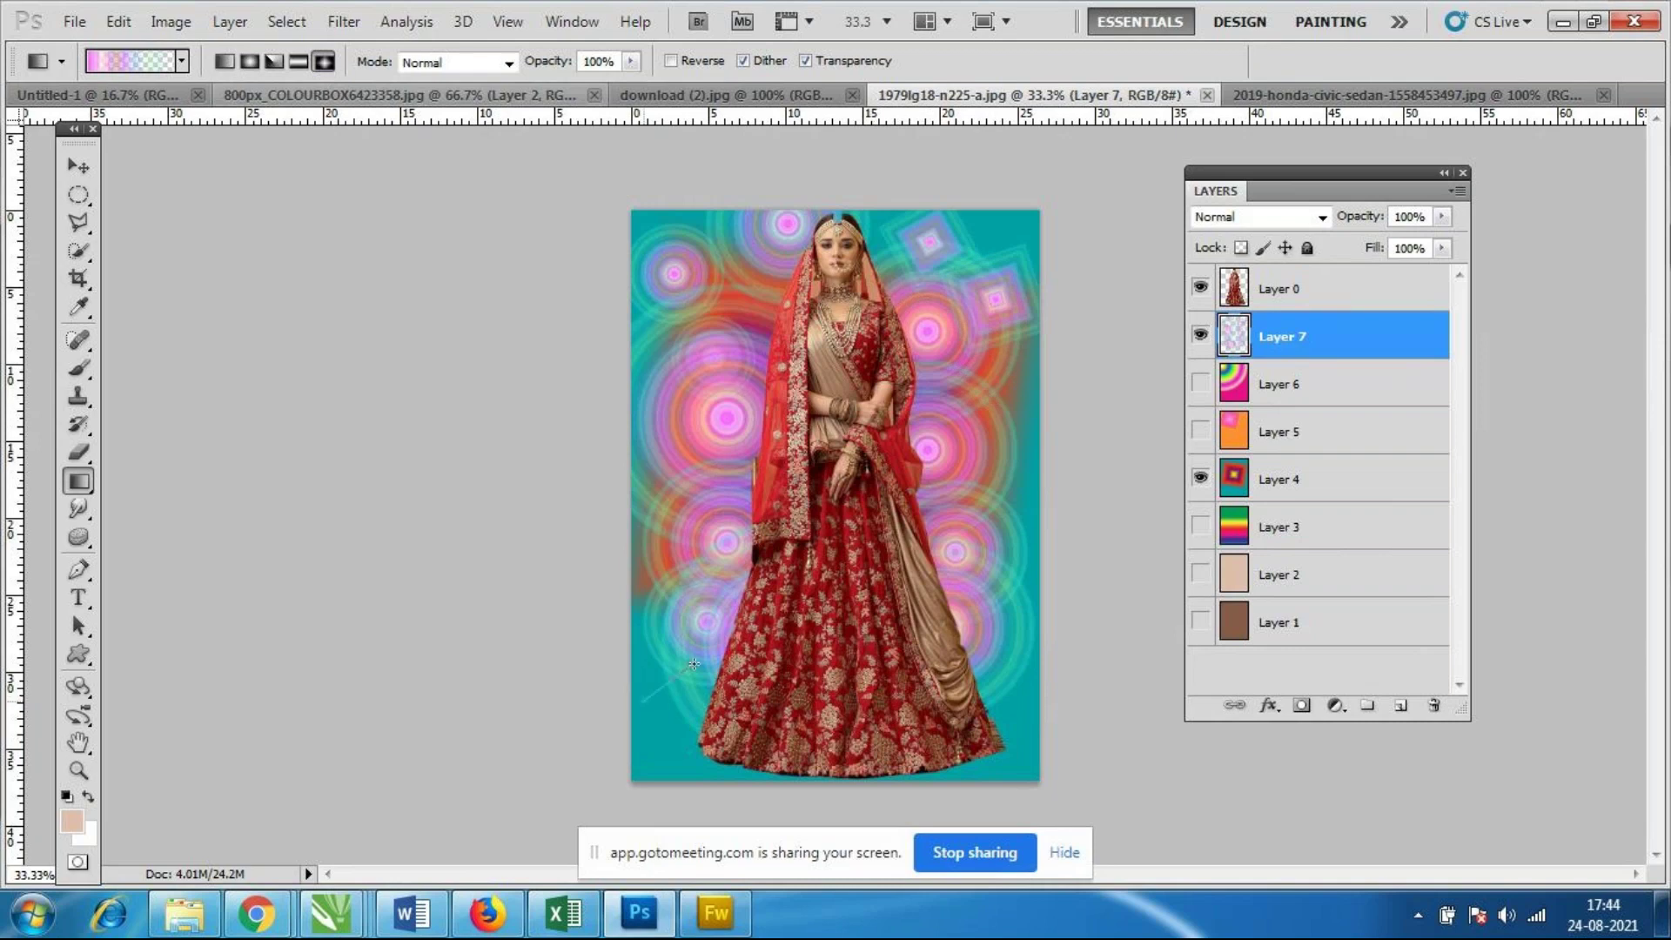
left_click_drag(653, 771, 710, 777)
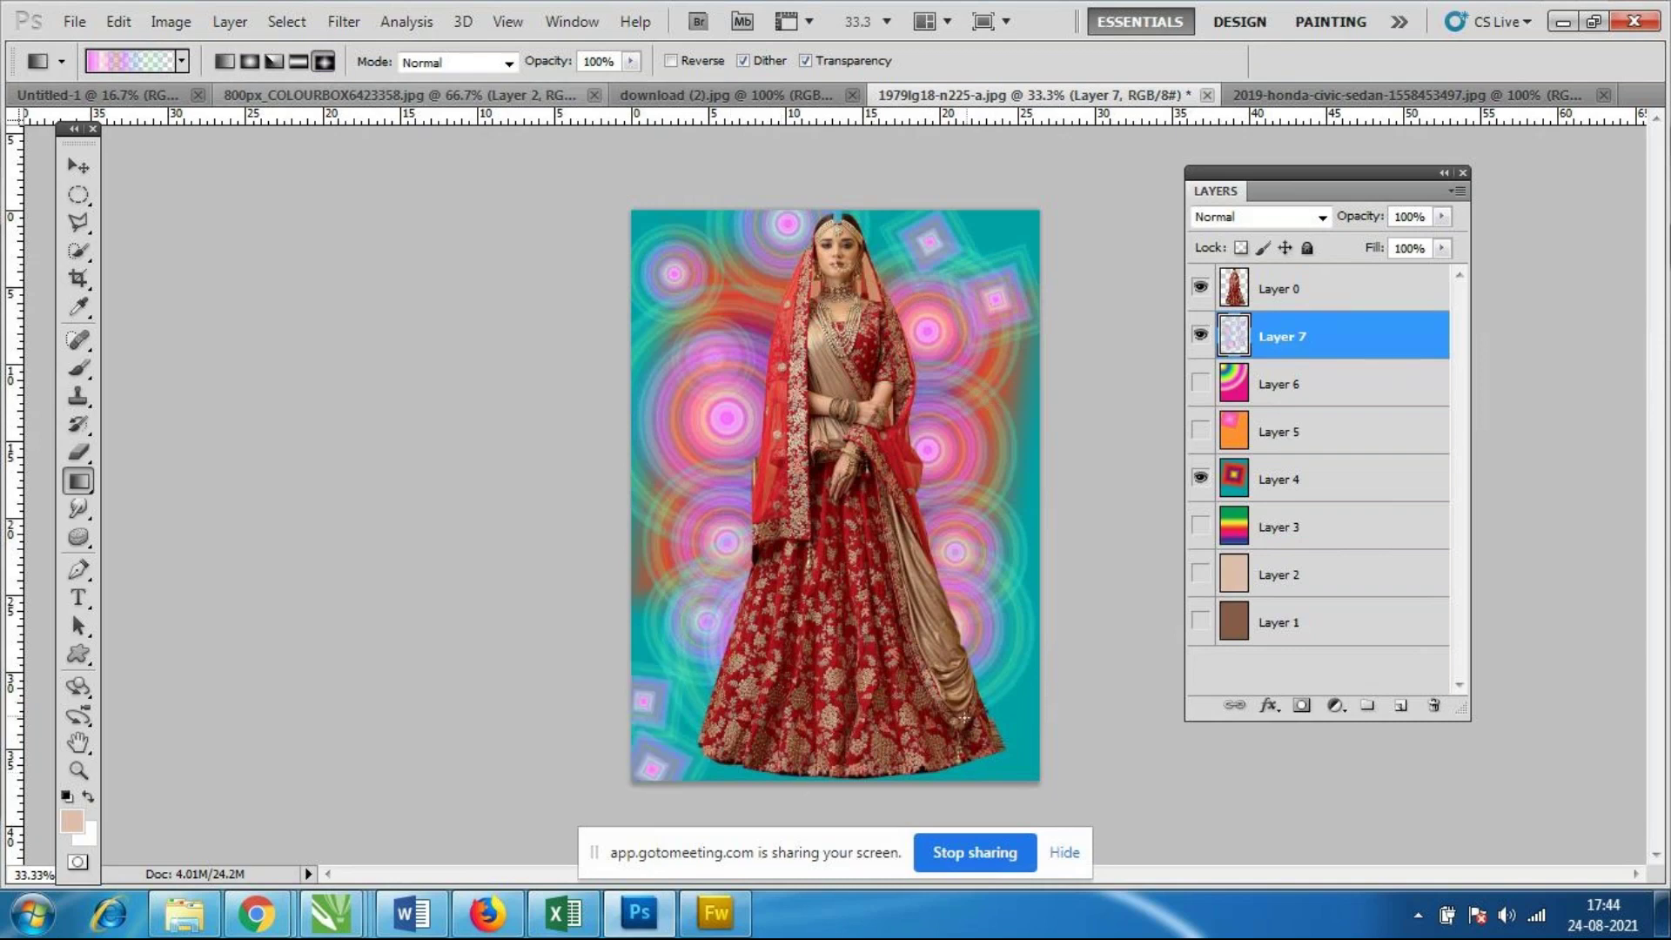
left_click_drag(1052, 776, 1053, 790)
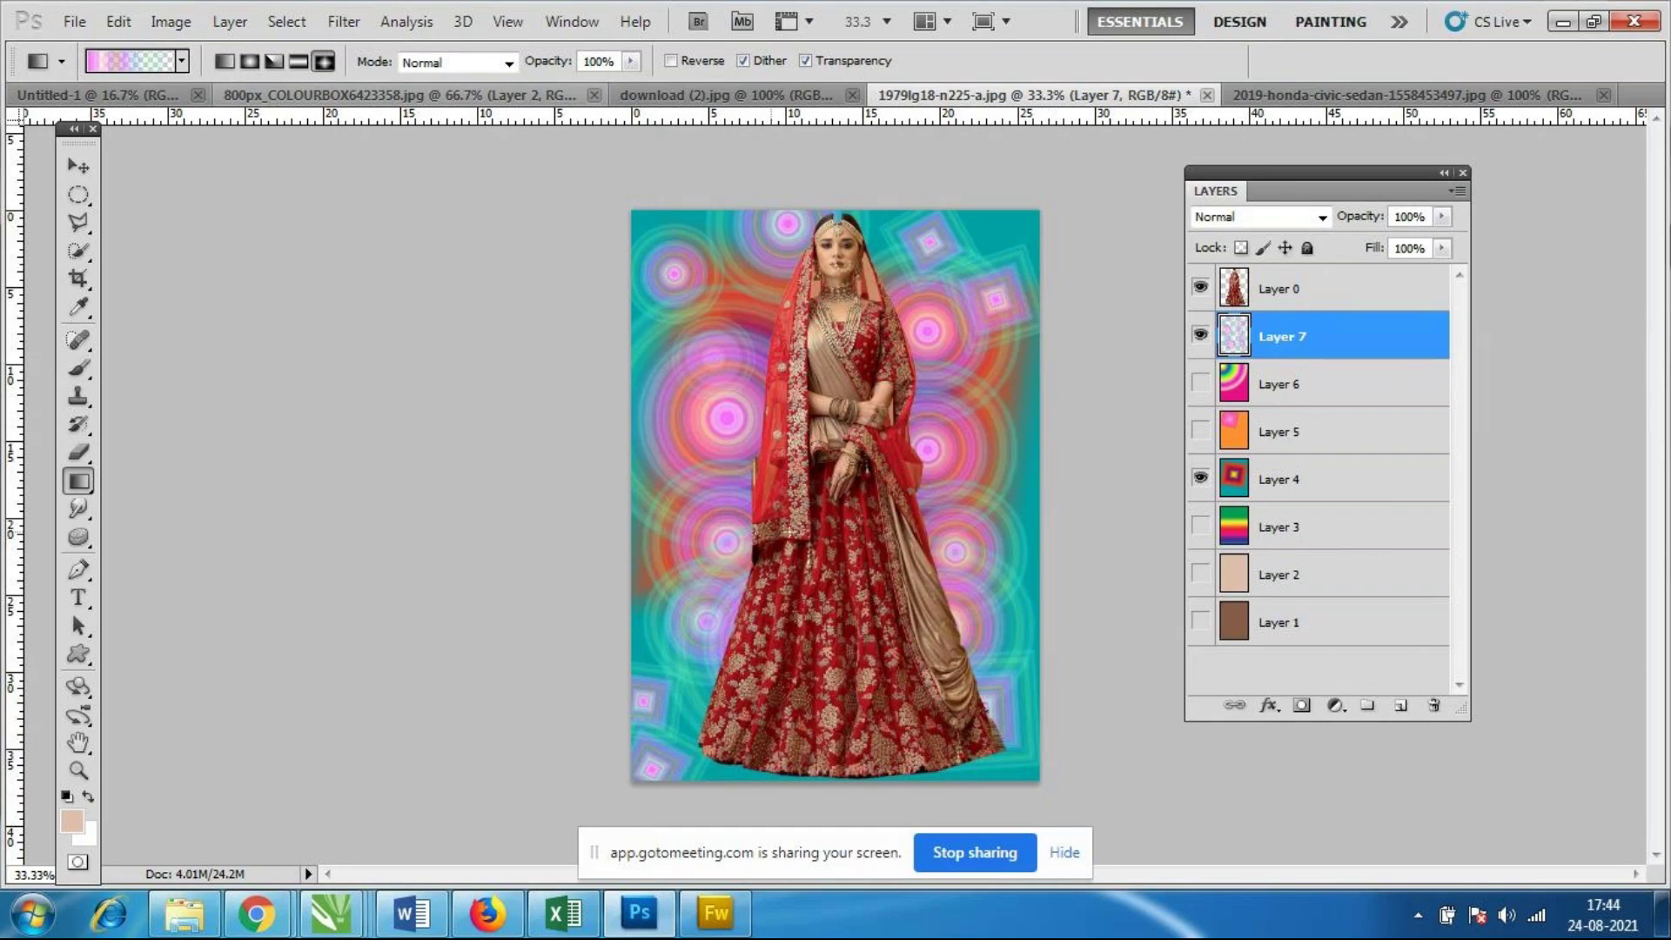
left_click_drag(618, 578, 687, 573)
left_click_drag(1001, 400, 1088, 483)
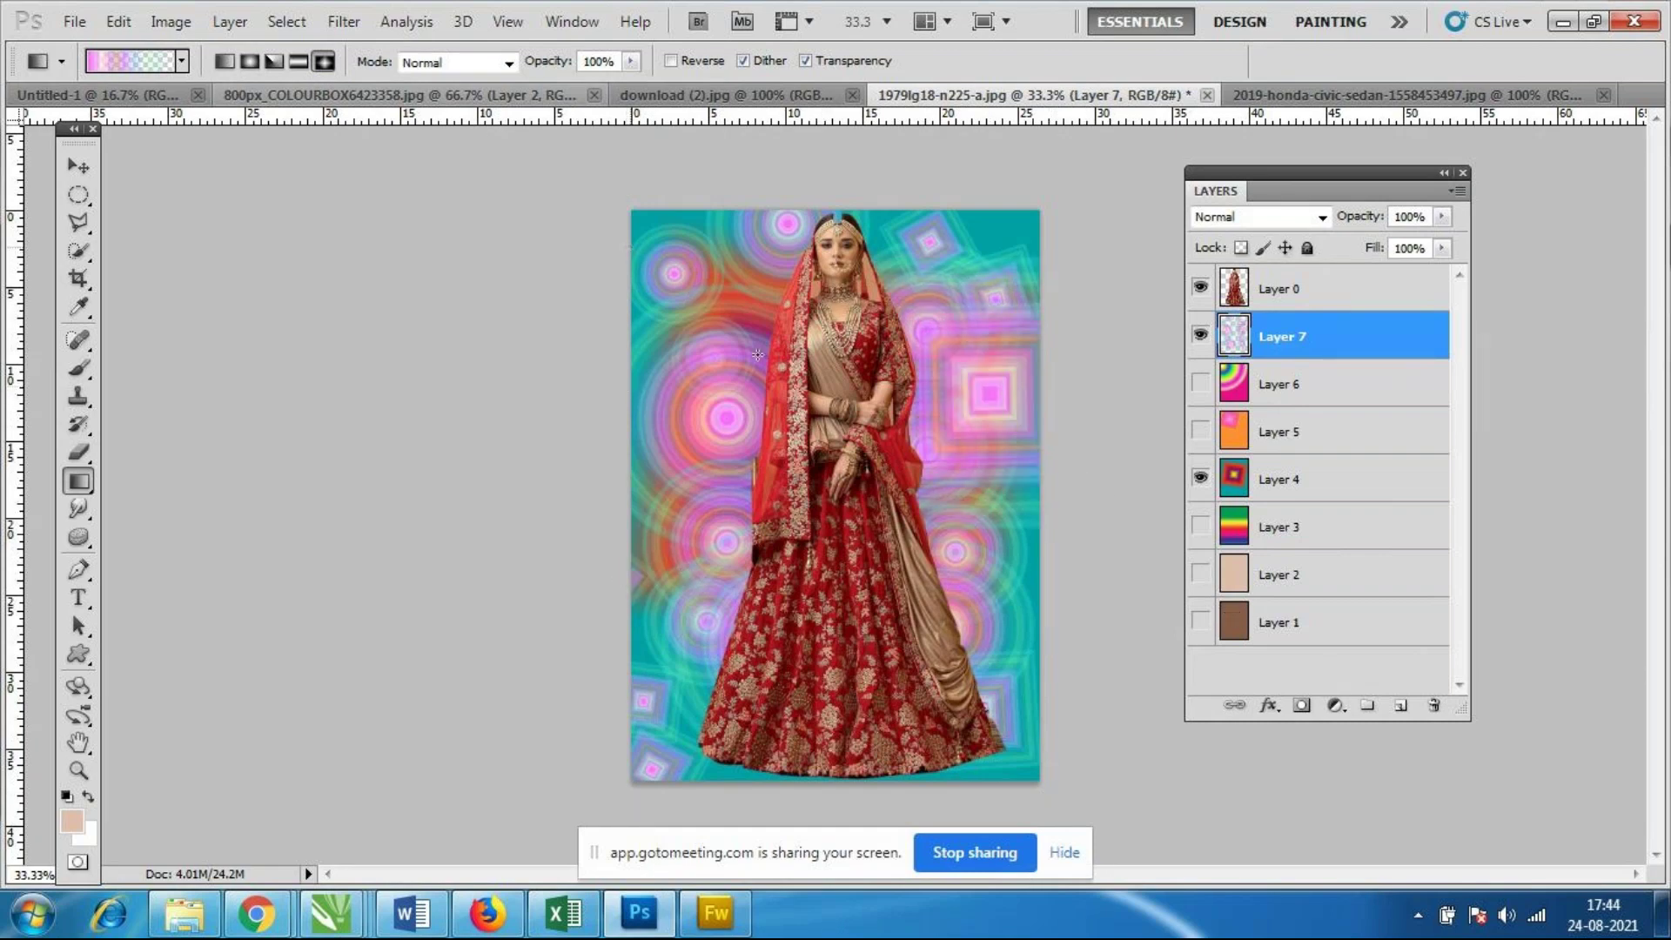
left_click_drag(635, 246, 566, 174)
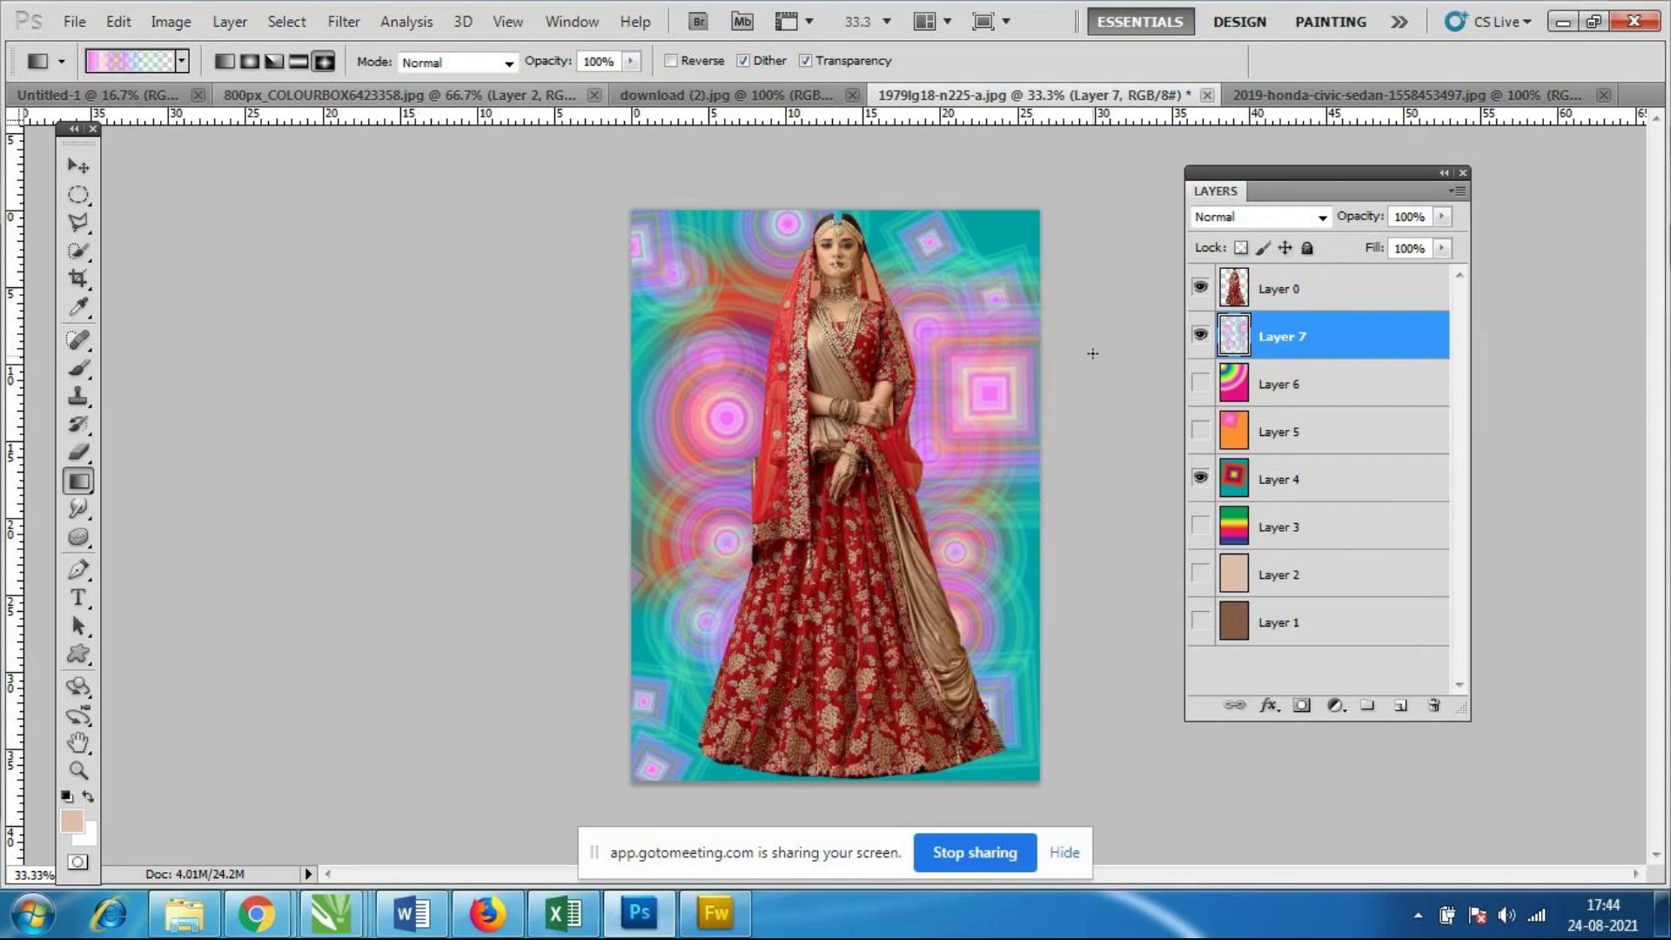
left_click(1200, 336)
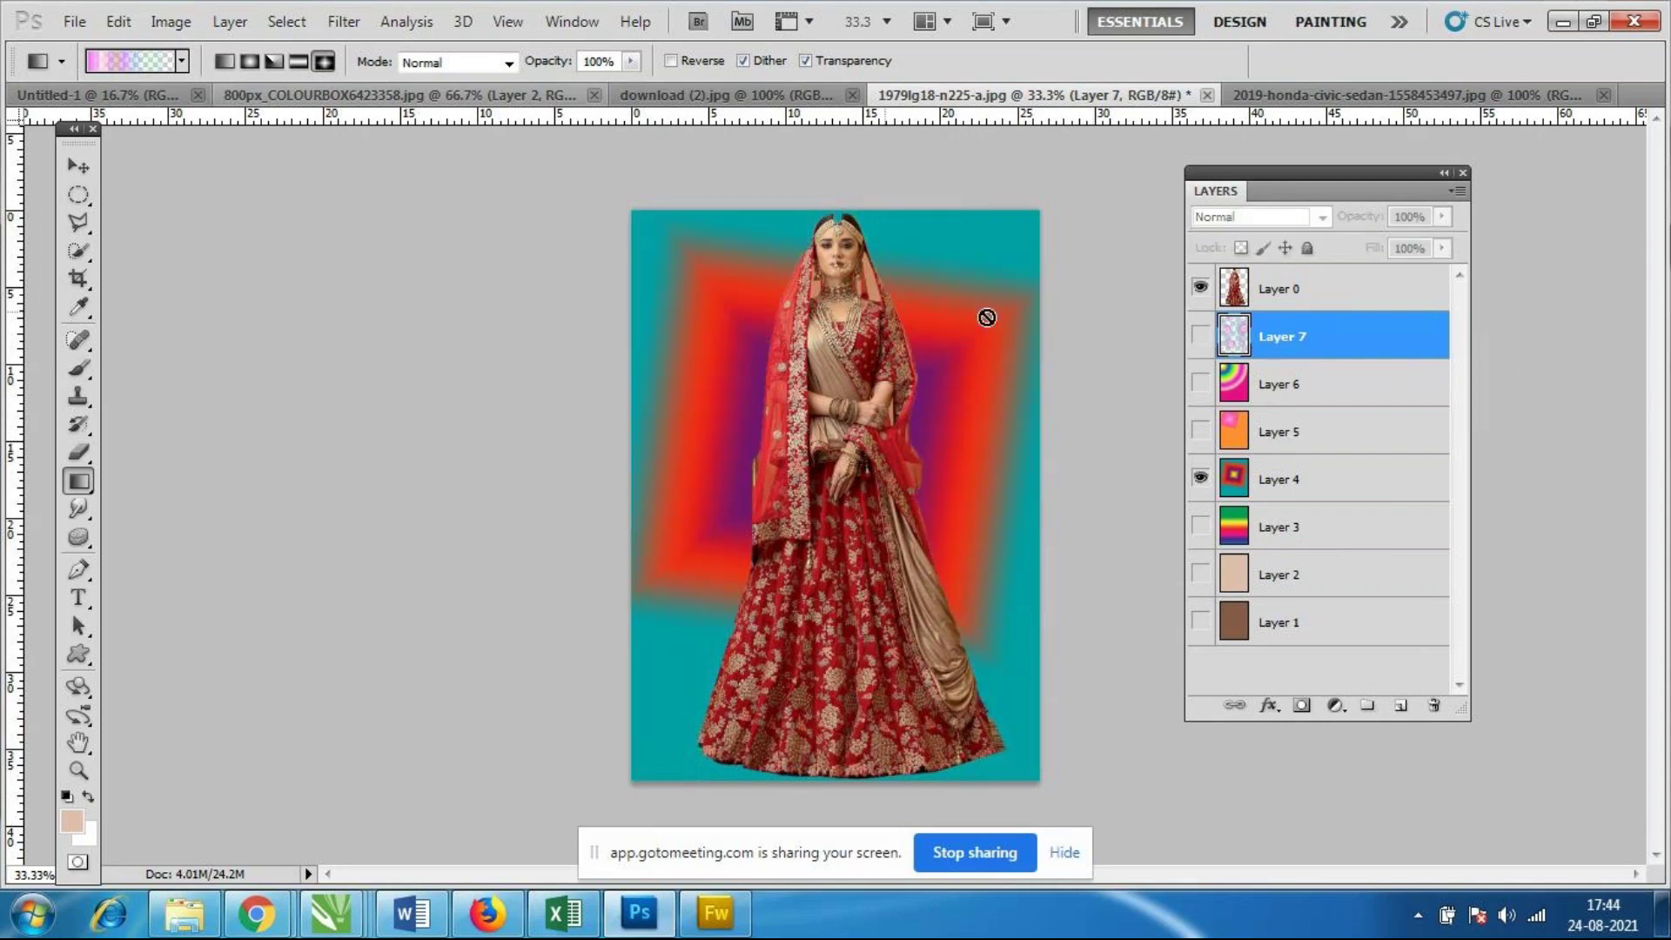
Add Layer 8, undo two test gradients, hide the bride and Layer 8, select Layer 4.
left_click(1401, 707)
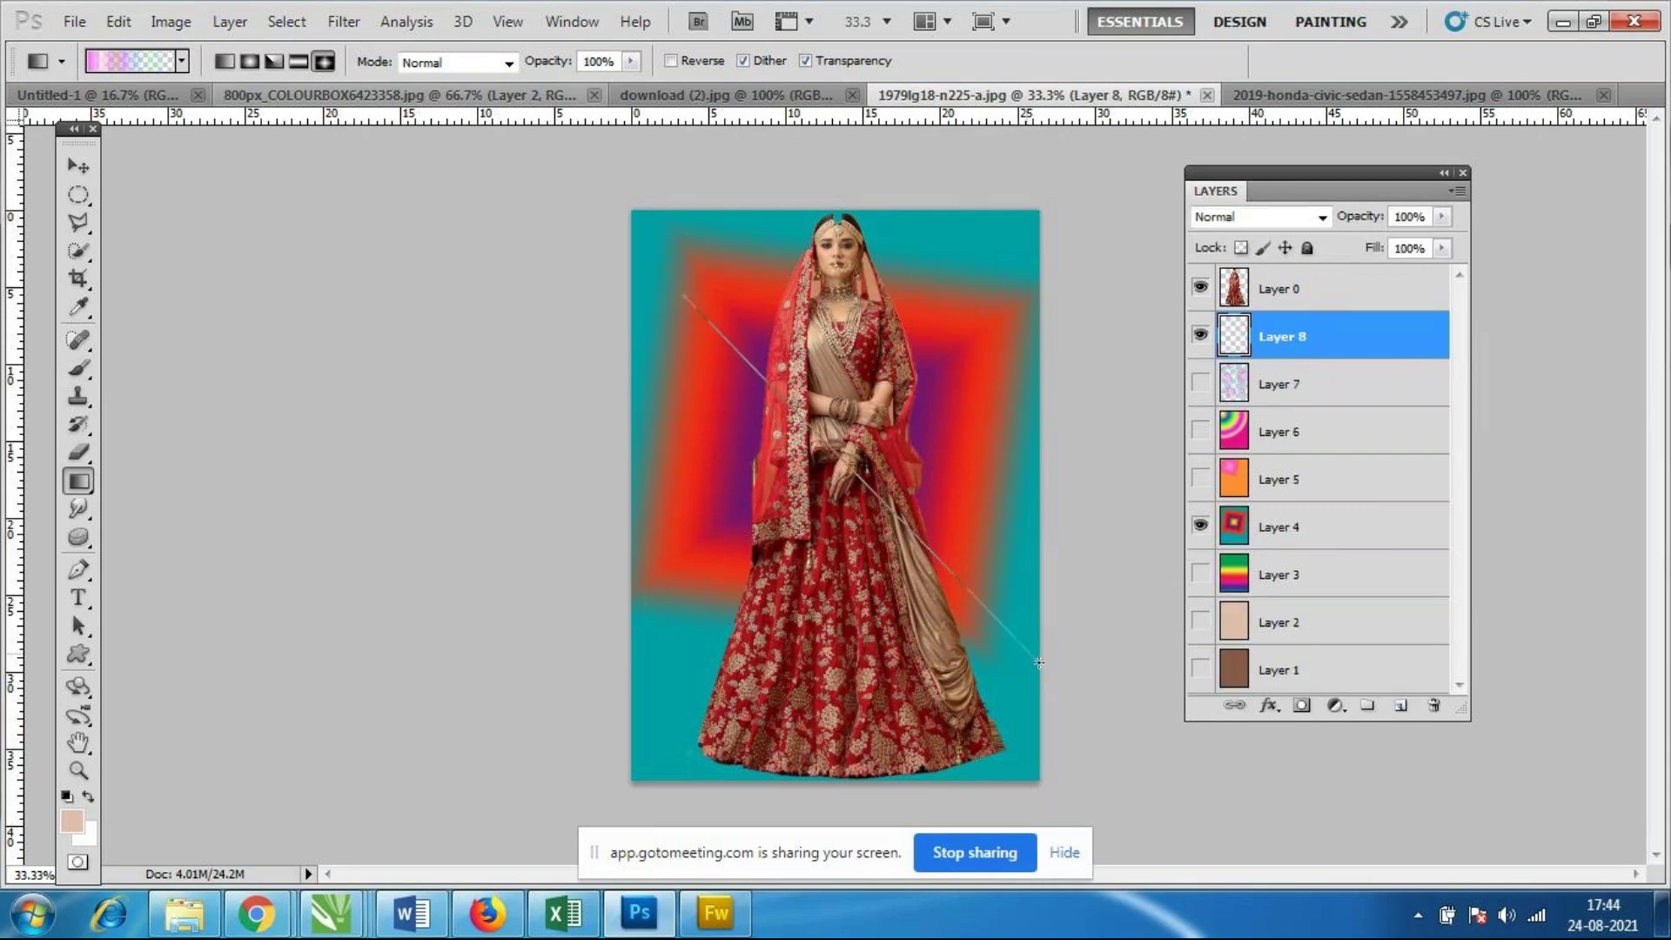
left_click_drag(692, 301, 1072, 681)
left_click_drag(1093, 402, 735, 774)
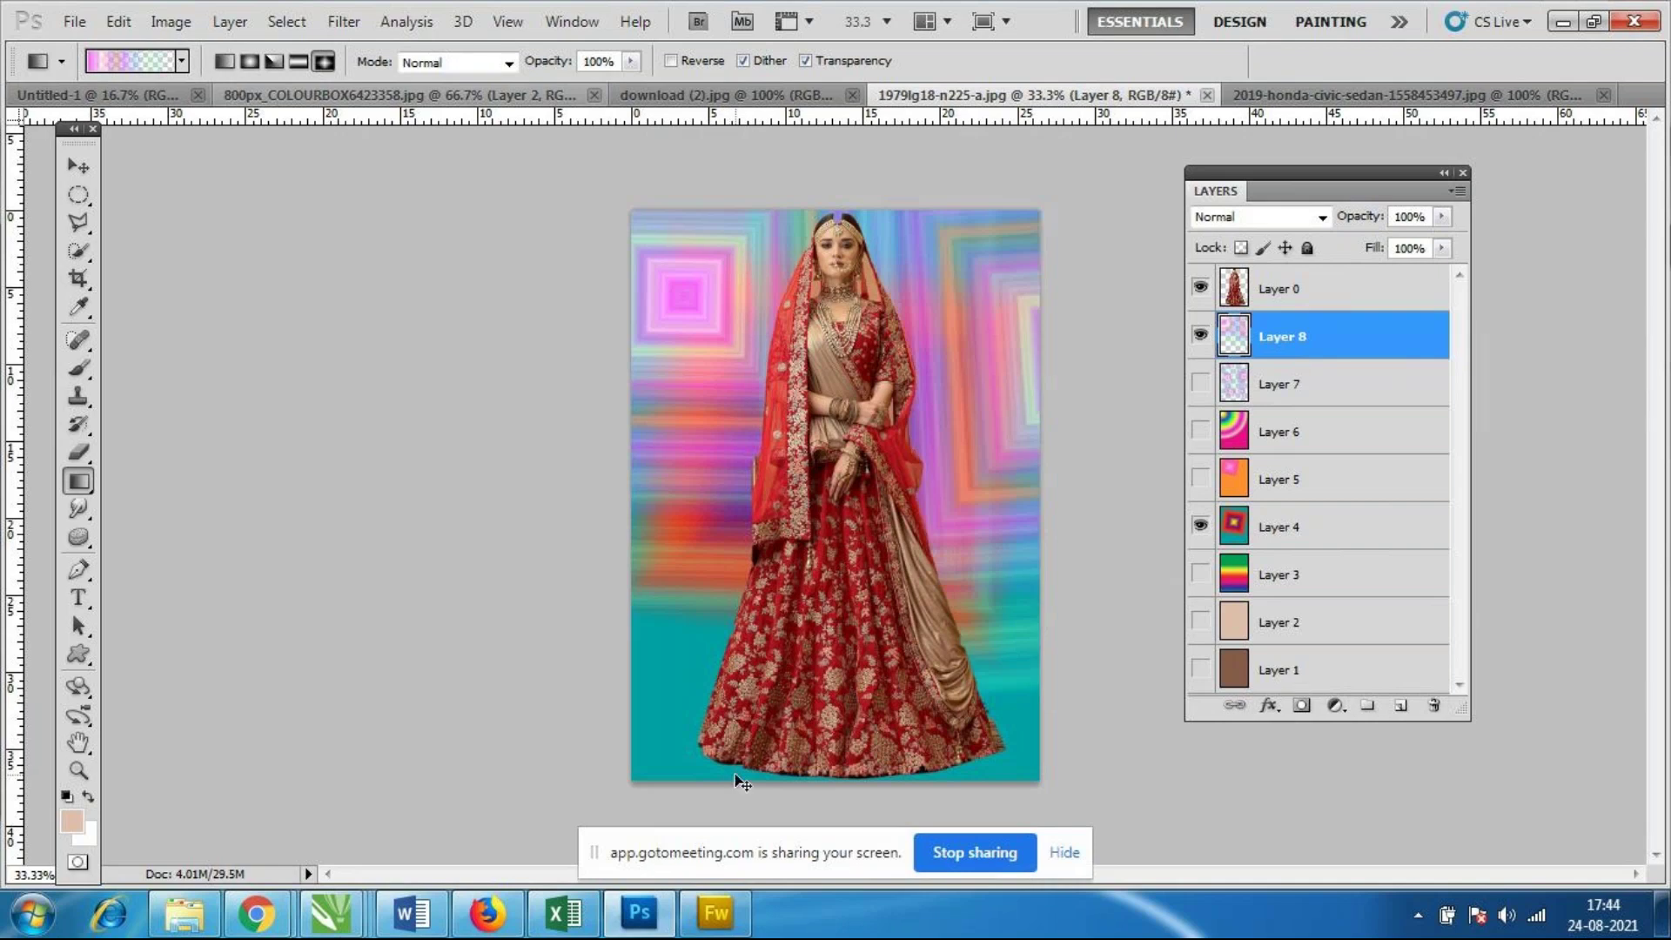
key("ctrl+alt+z")
key("ctrl+alt+z")
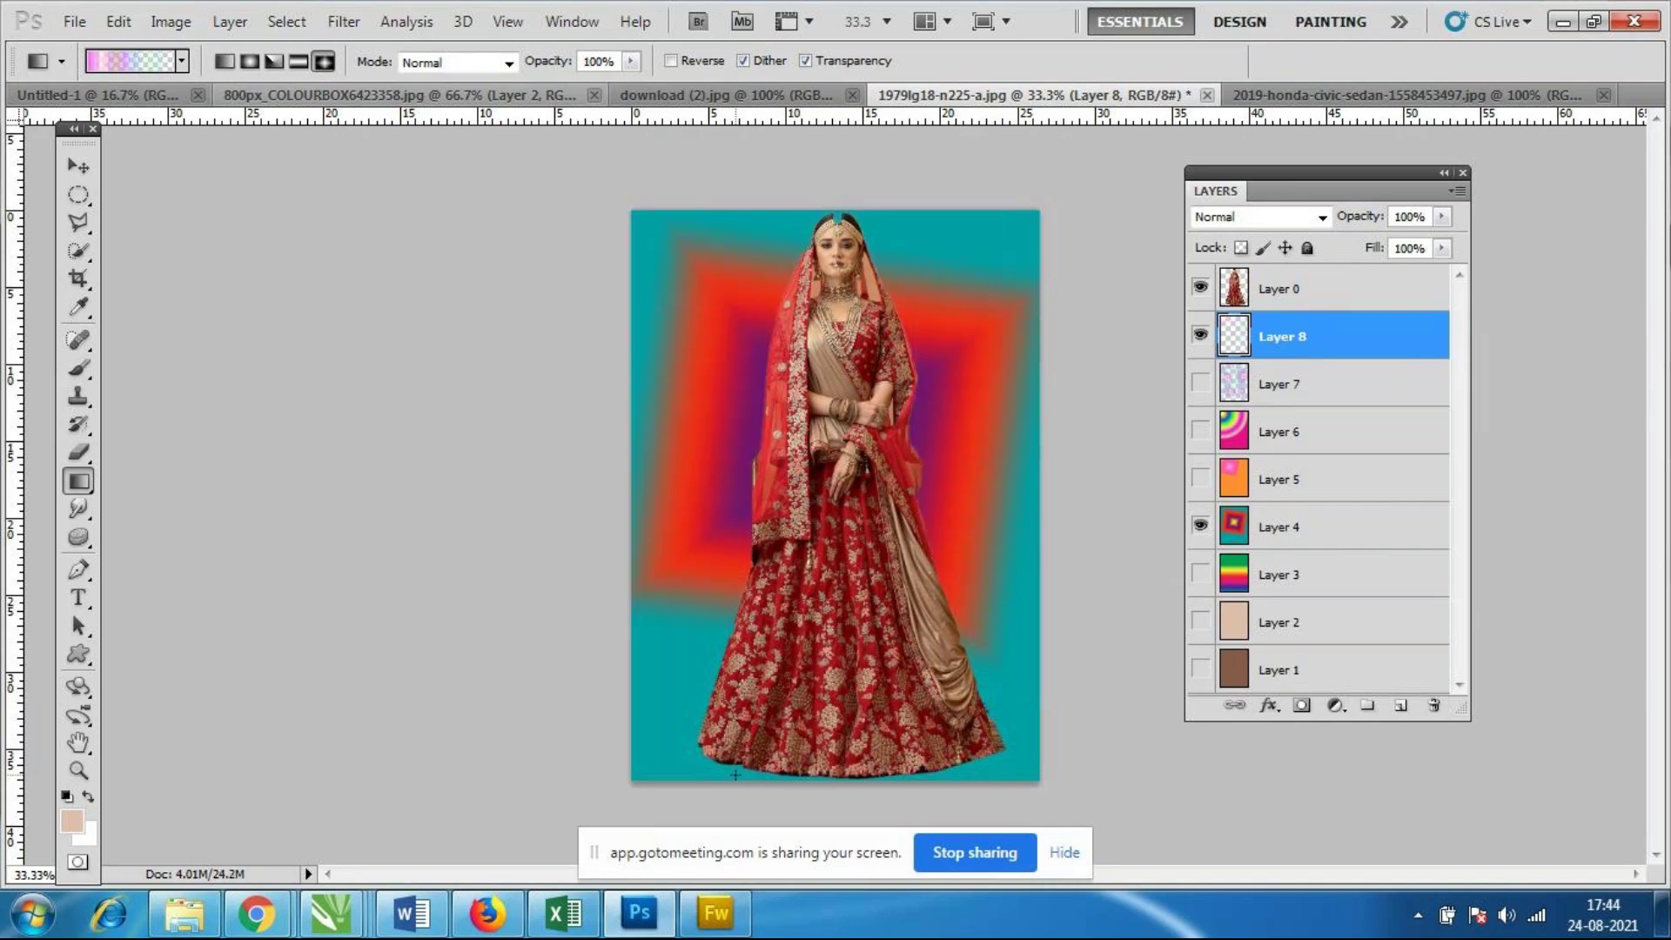
left_click(1200, 288)
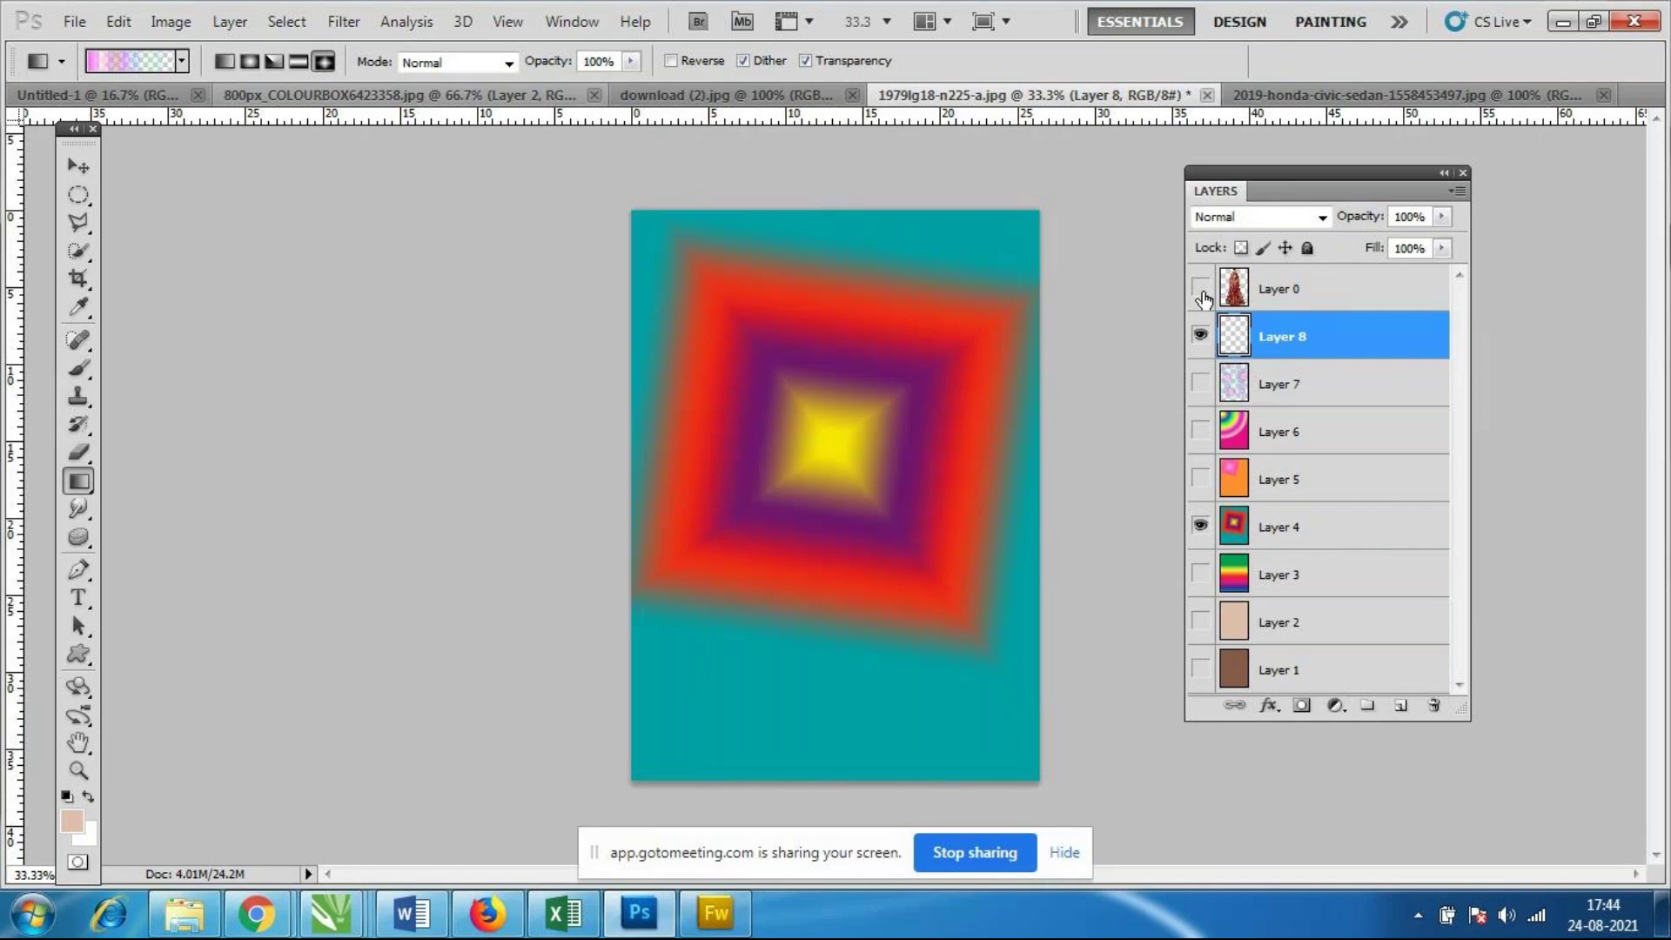
left_click(1201, 336)
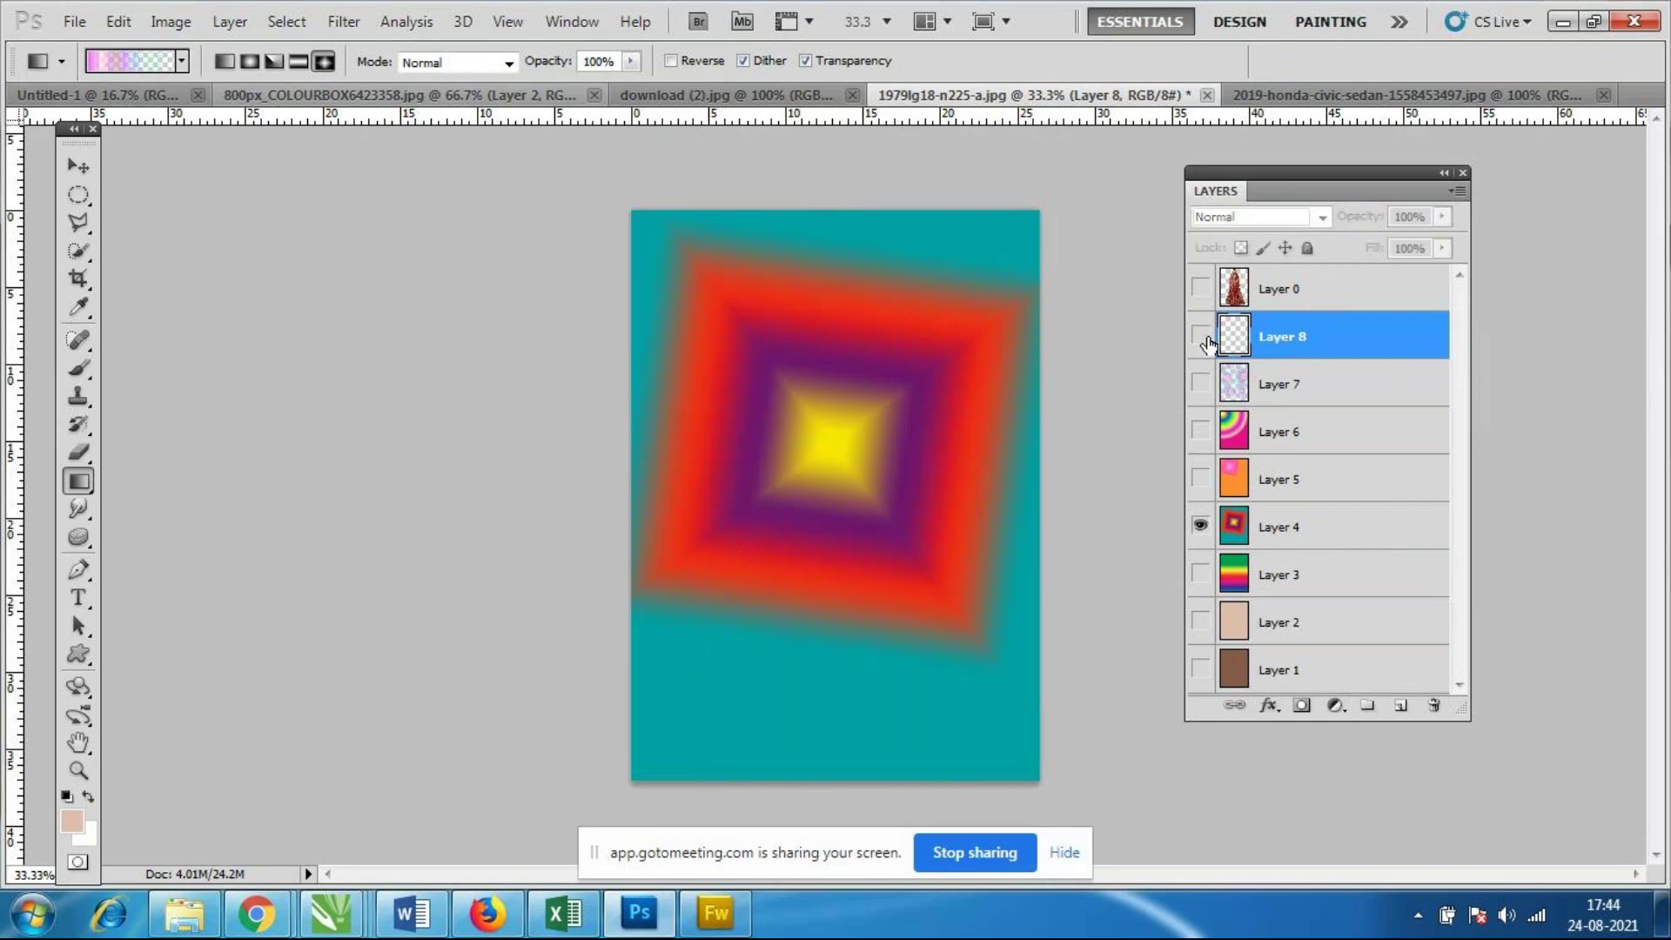
left_click(1307, 535)
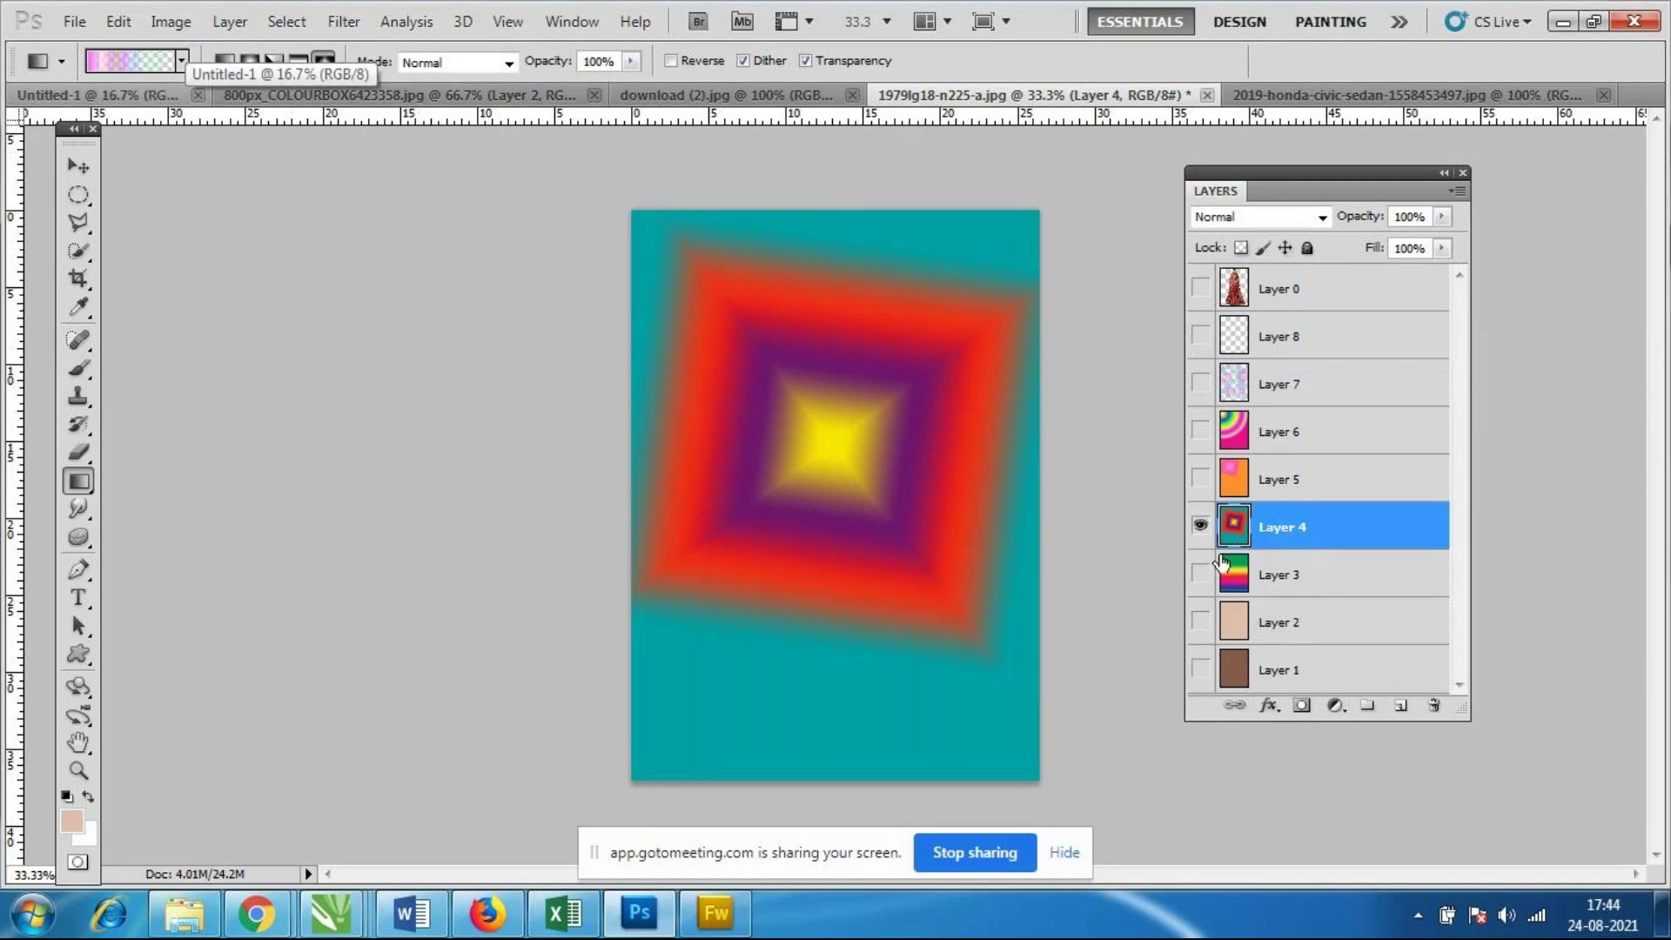
Scatter eight small pastel diamond gradients across Layer 4.
left_click_drag(709, 340, 772, 431)
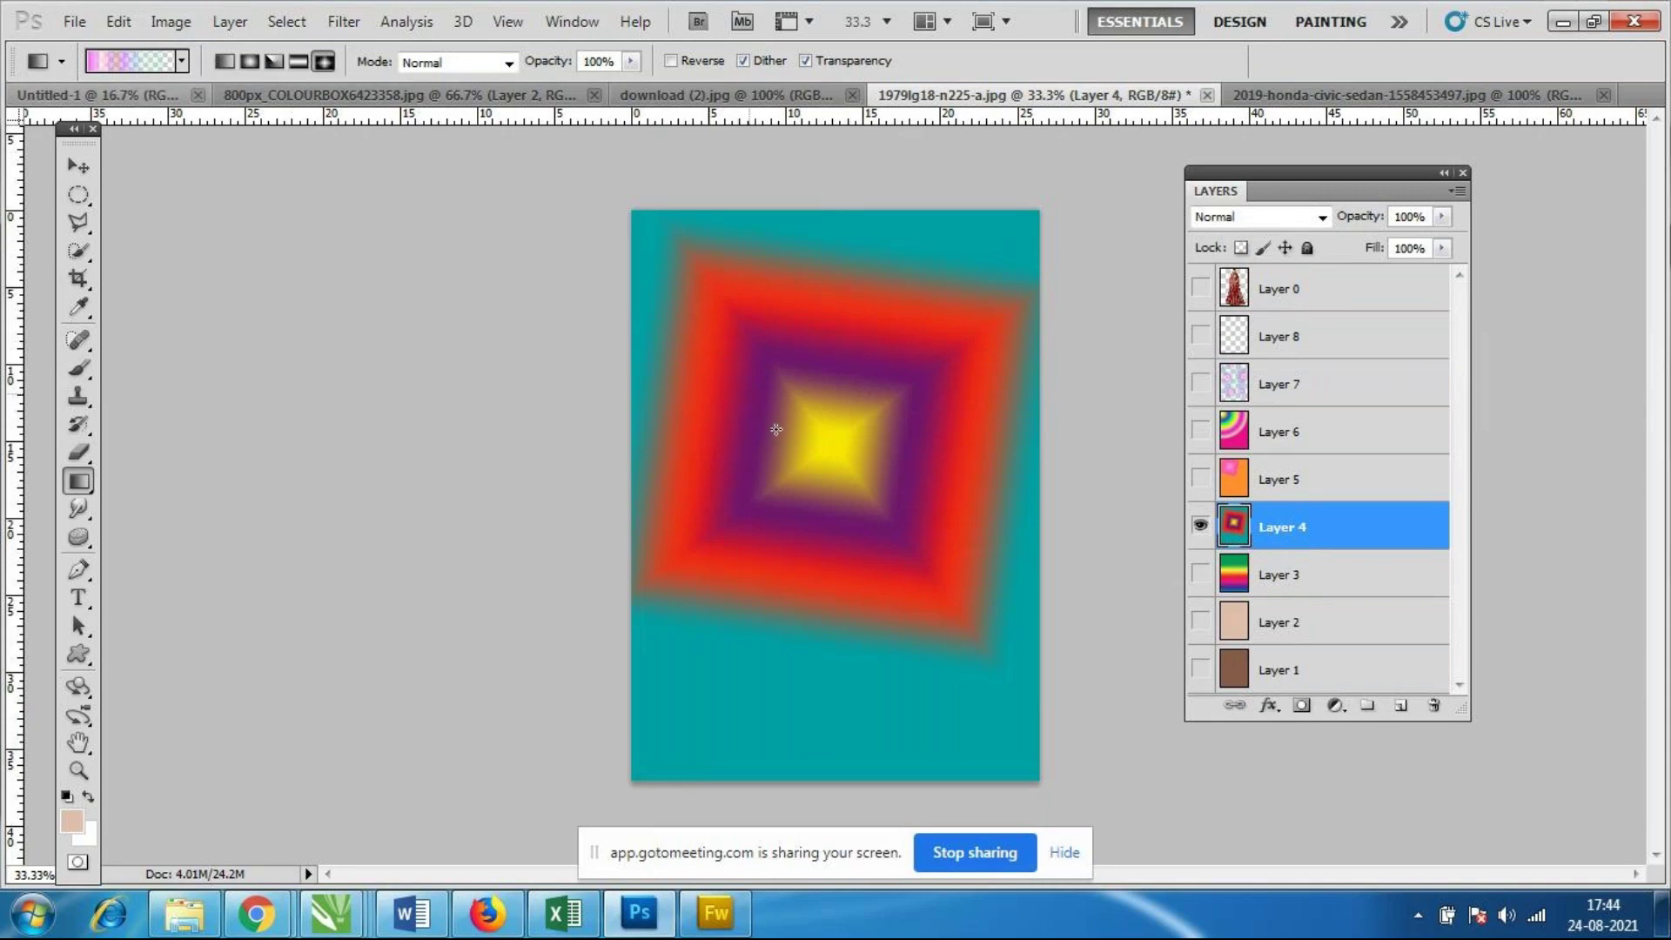
left_click_drag(902, 374, 953, 439)
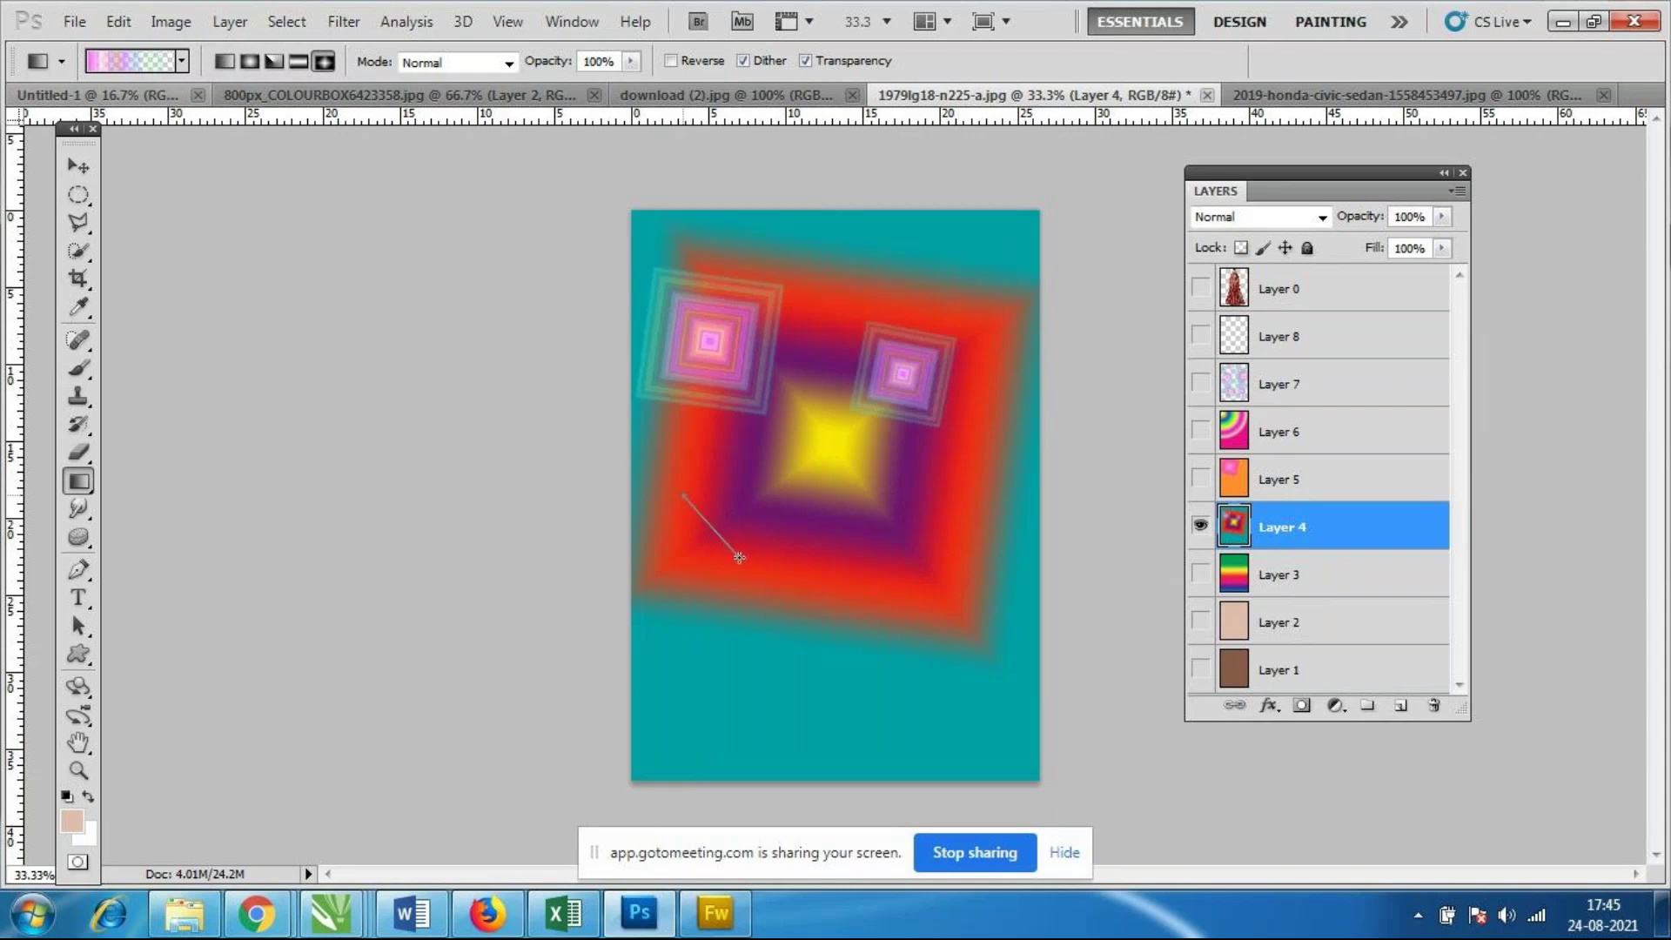
left_click_drag(683, 495, 762, 566)
left_click_drag(945, 543, 1000, 591)
left_click_drag(776, 587, 670, 637)
left_click_drag(879, 695, 938, 766)
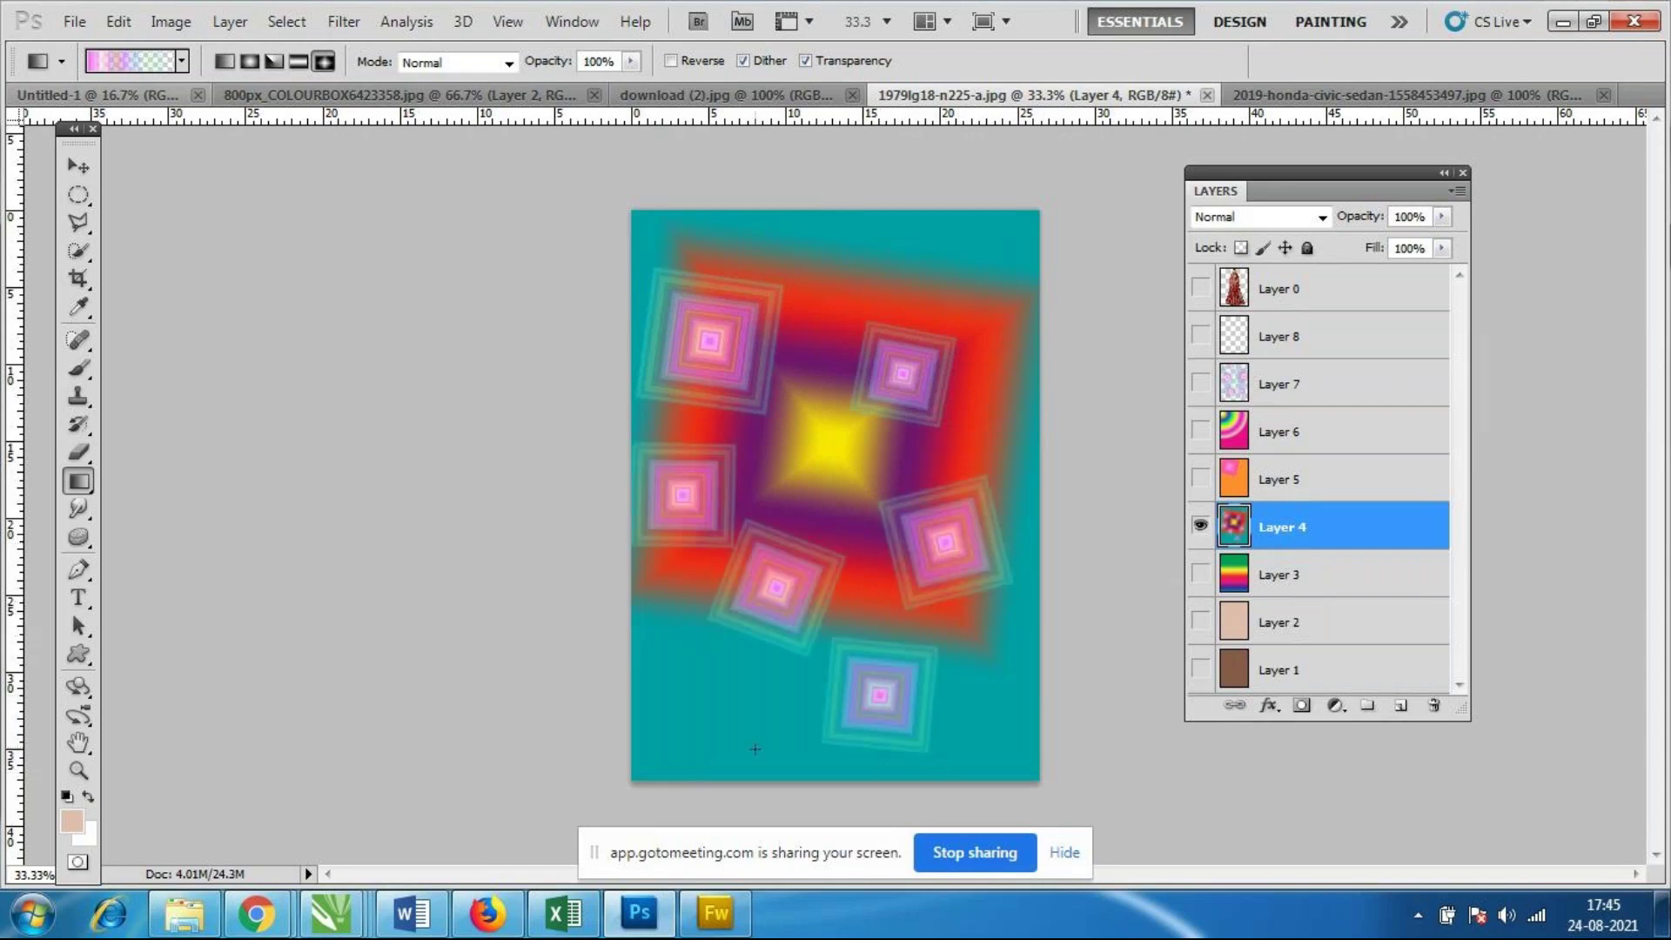
left_click_drag(731, 705, 644, 745)
left_click_drag(881, 258, 974, 300)
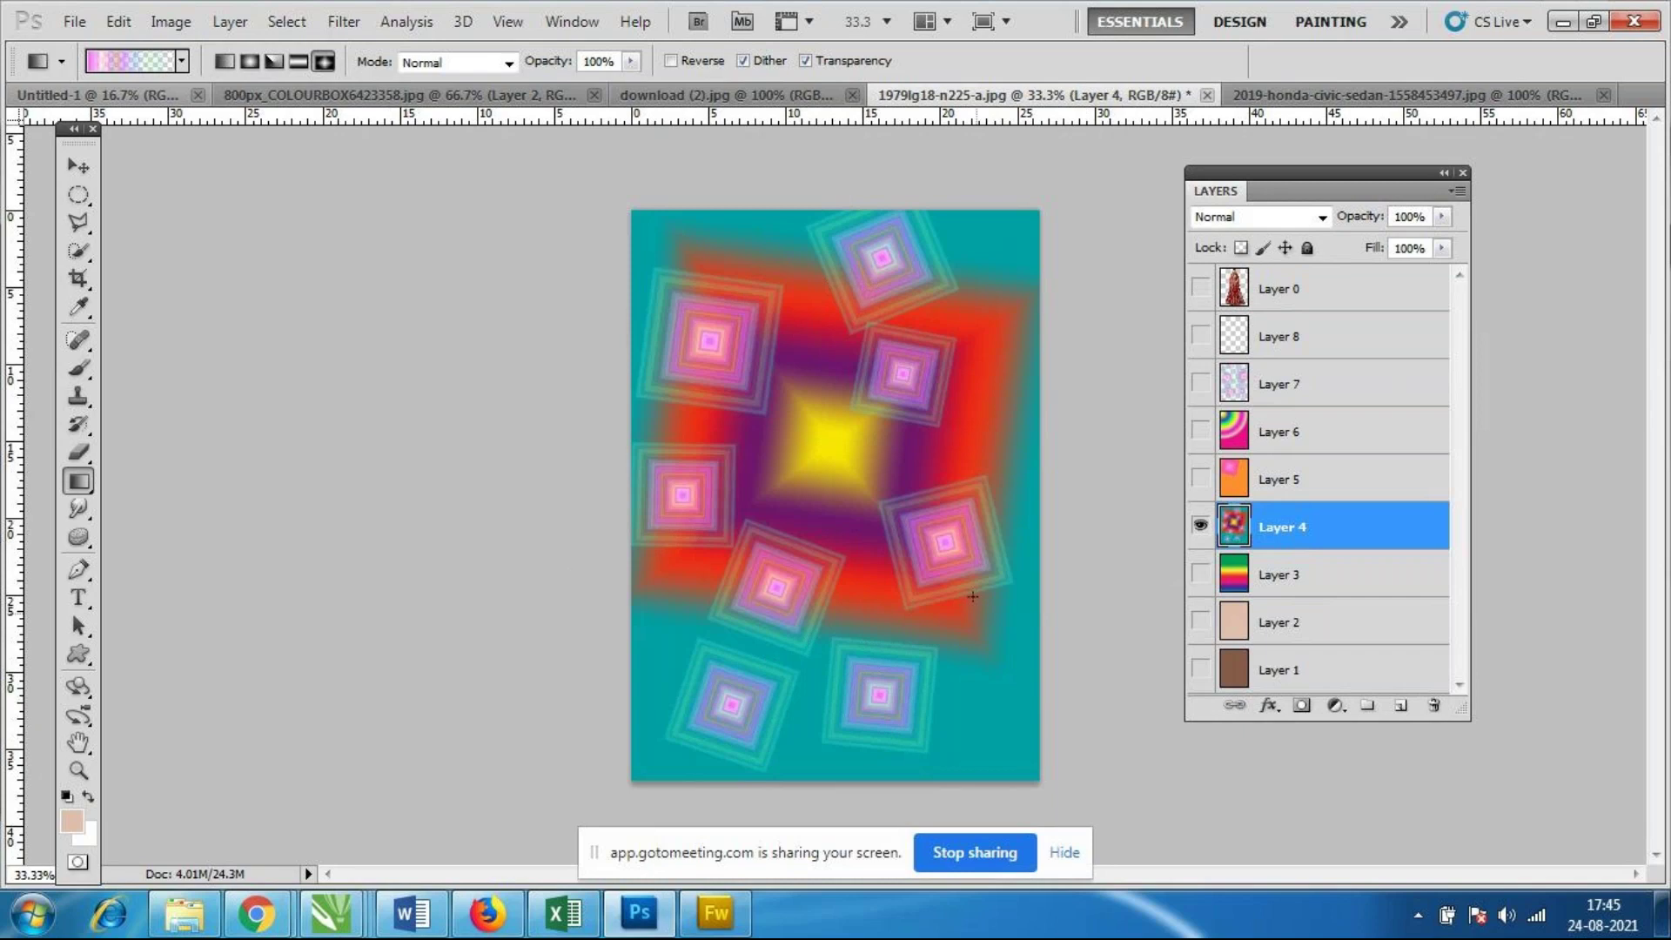
Try a yellow-to-pink gradient fill on Layer 4, then undo it.
left_click(183, 61)
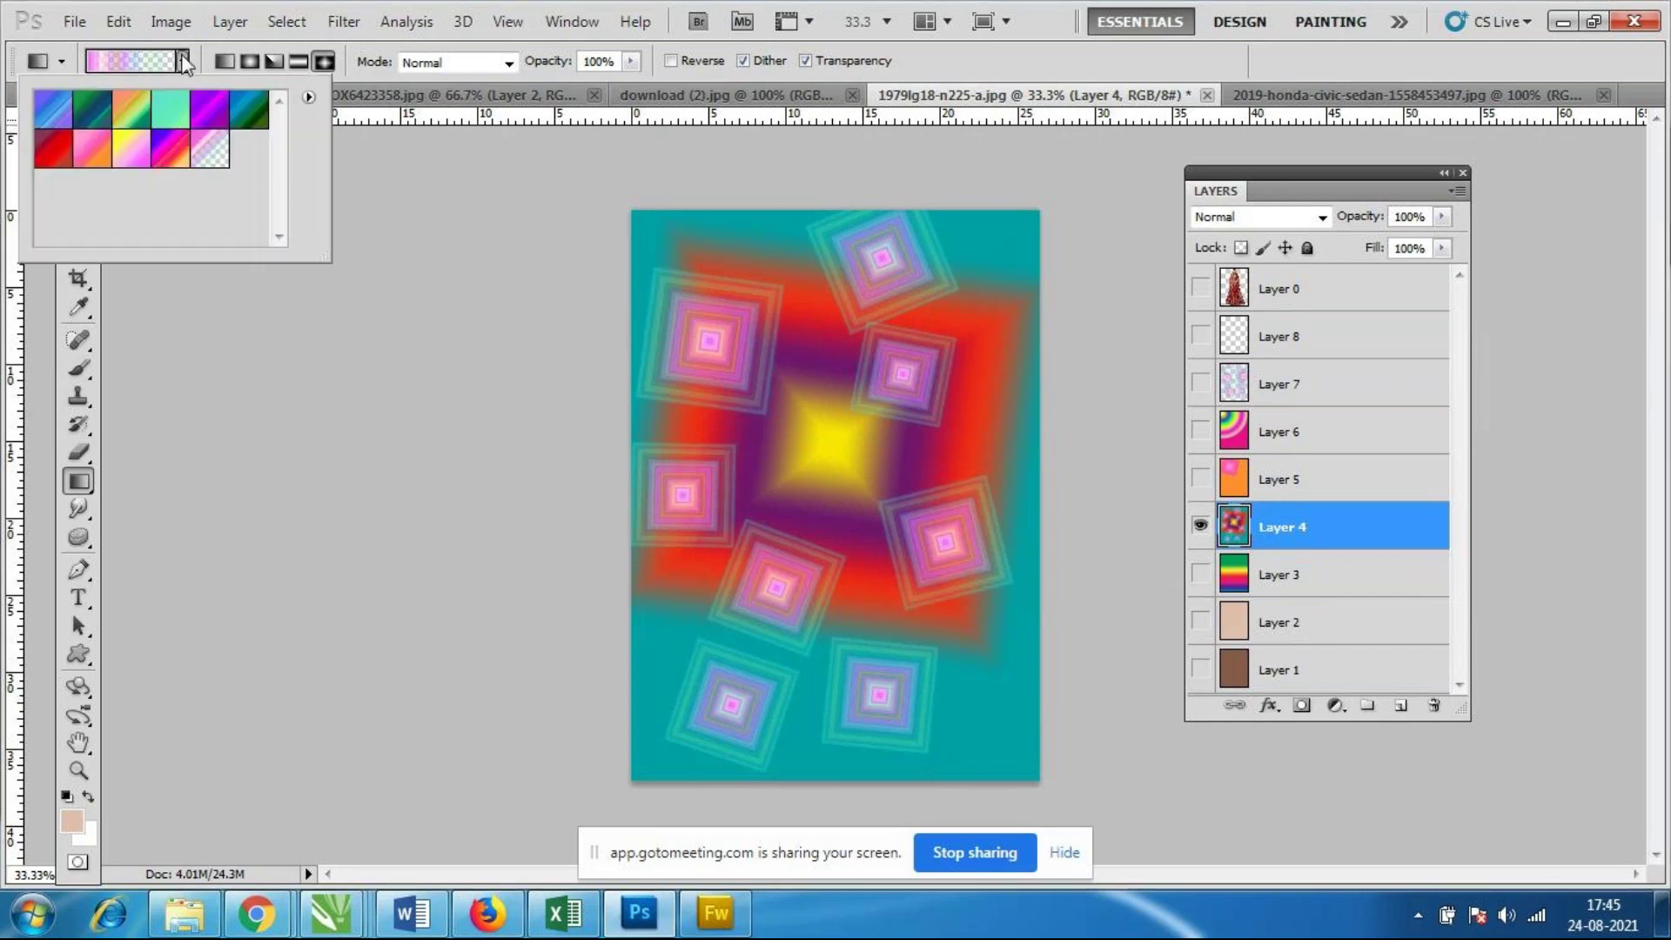
left_click(131, 148)
left_click_drag(751, 327, 911, 622)
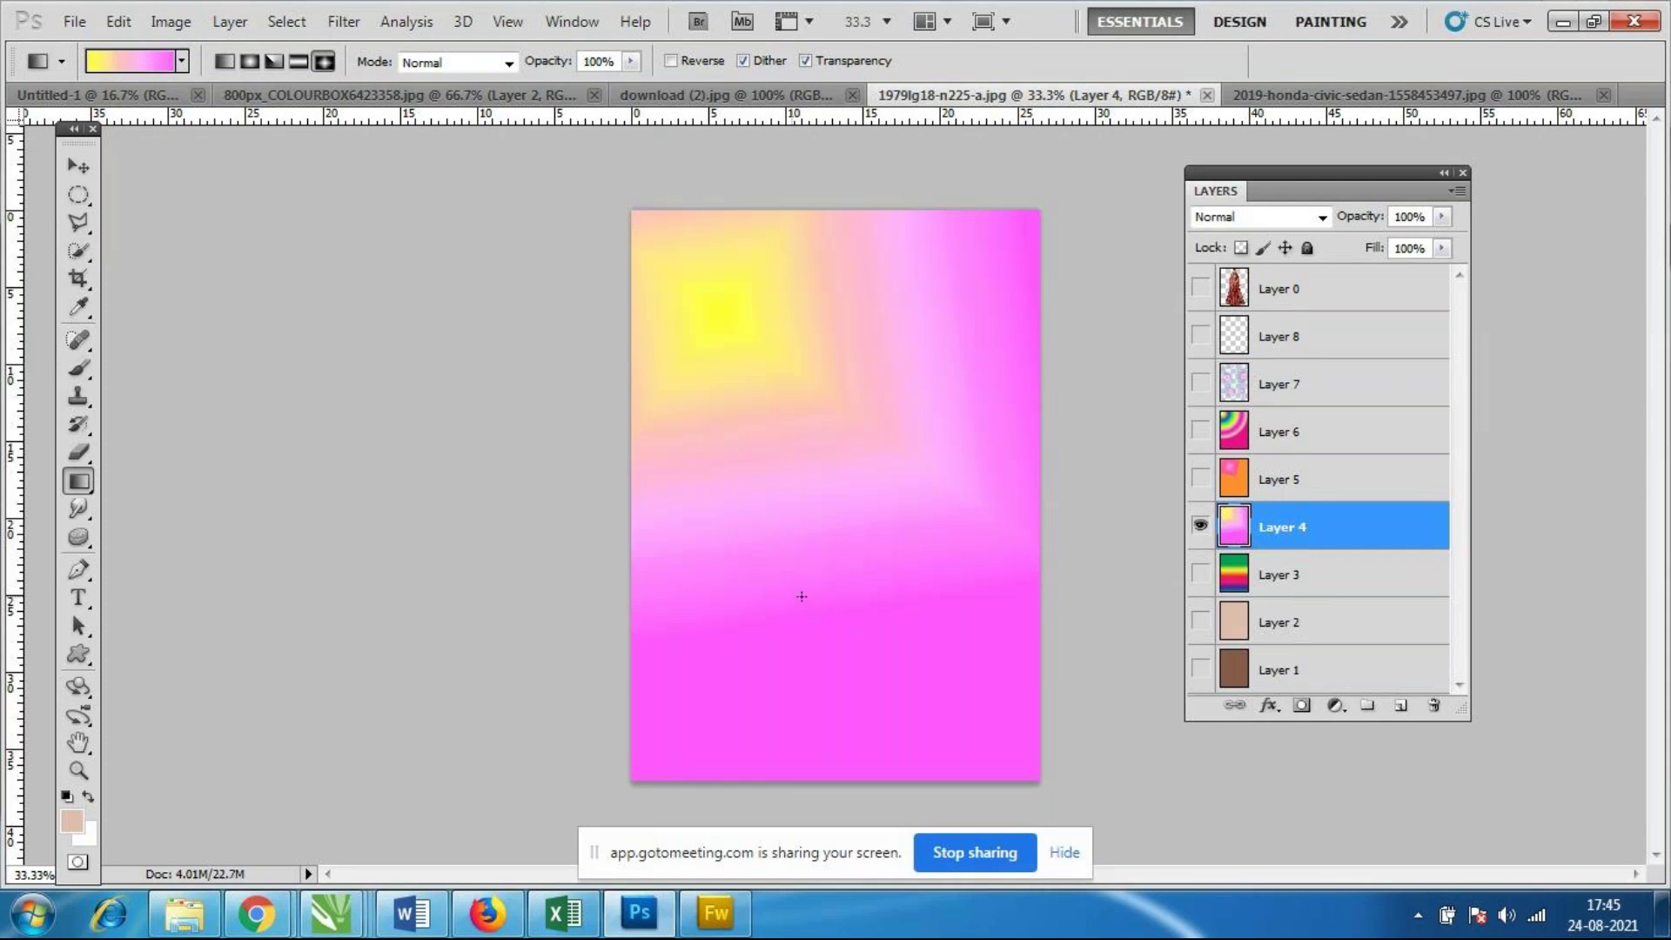
key("ctrl+z")
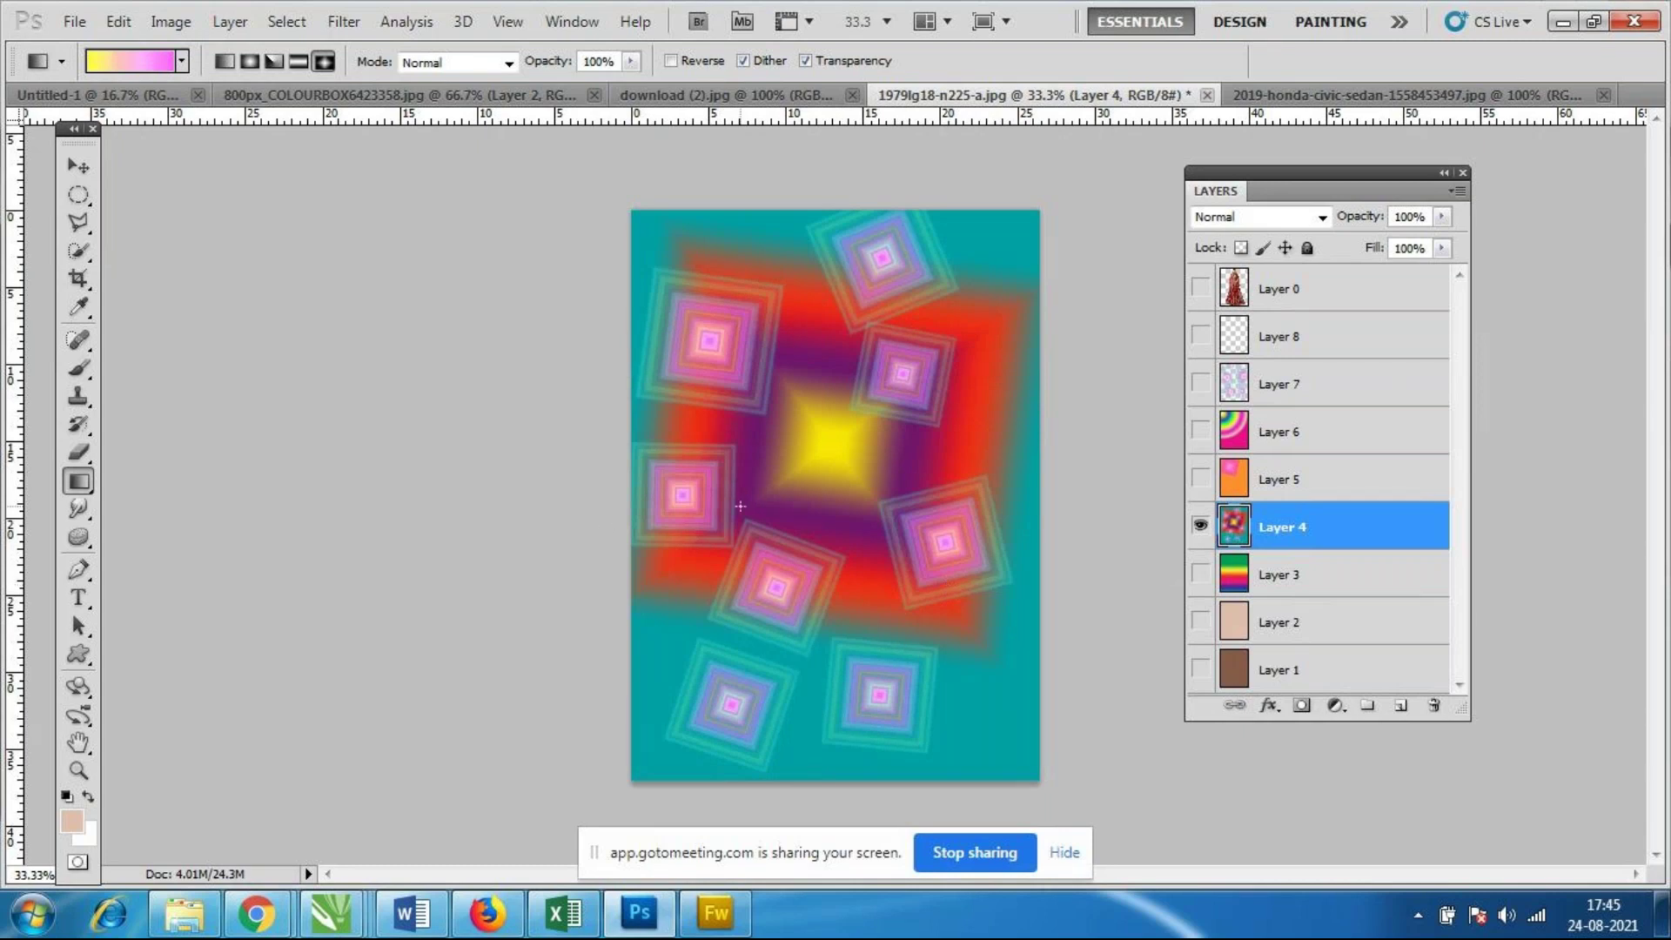
left_click(181, 61)
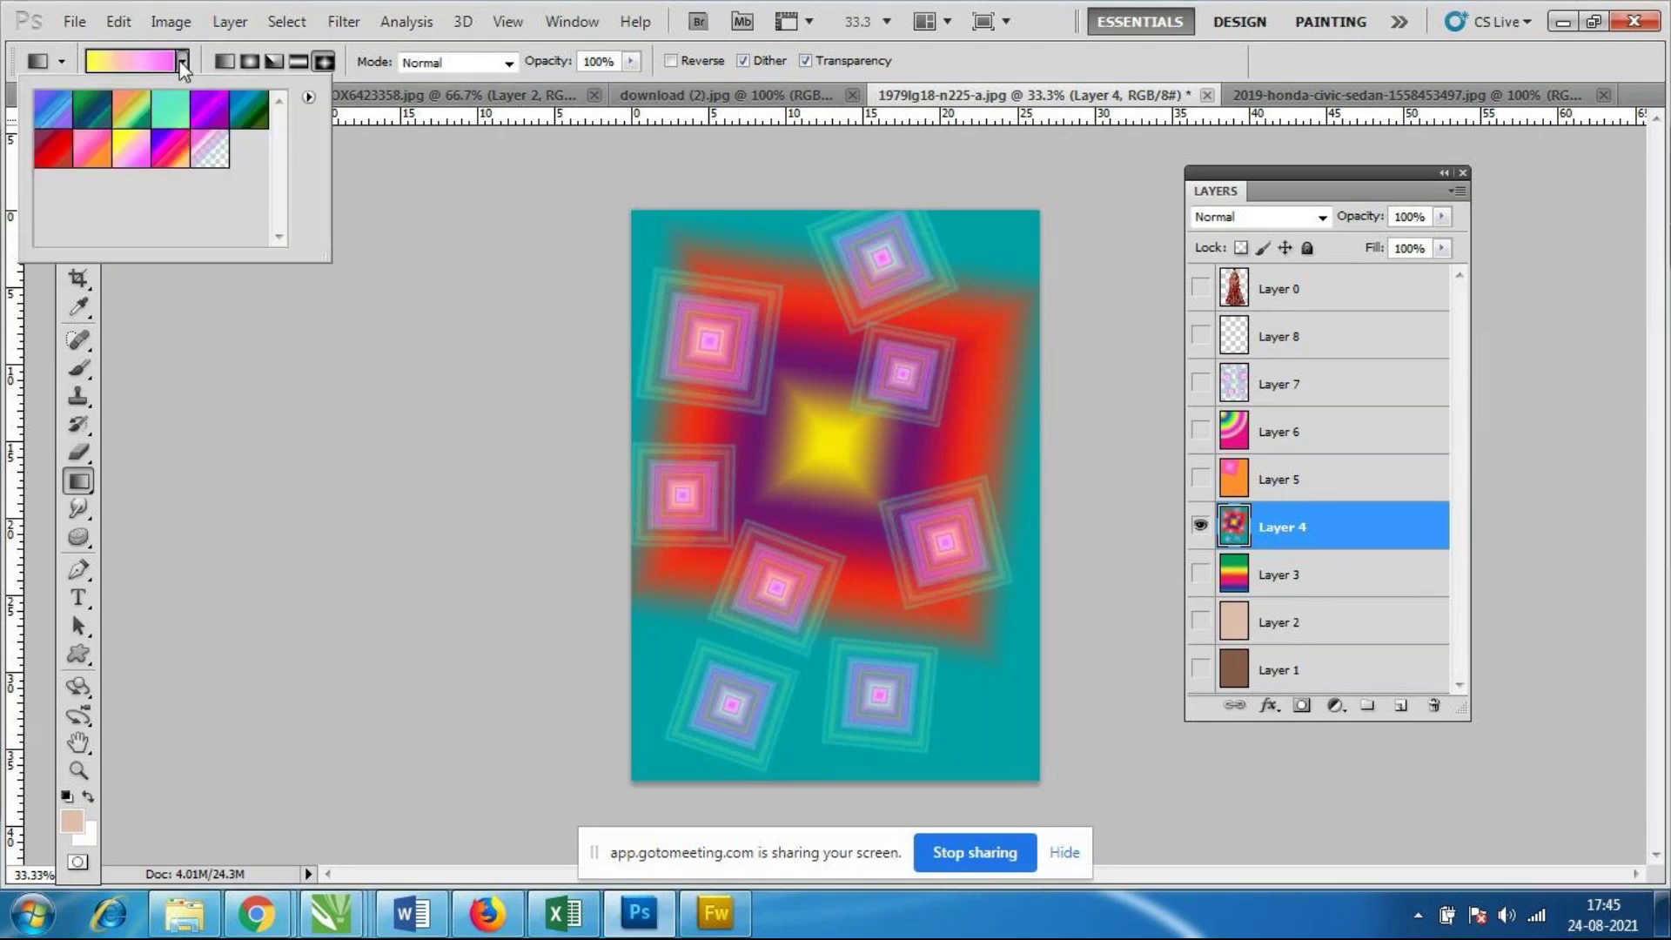
Replace the gradient presets with the Special Effects set, zoom to 50%, and hide Layer 4.
left_click(309, 98)
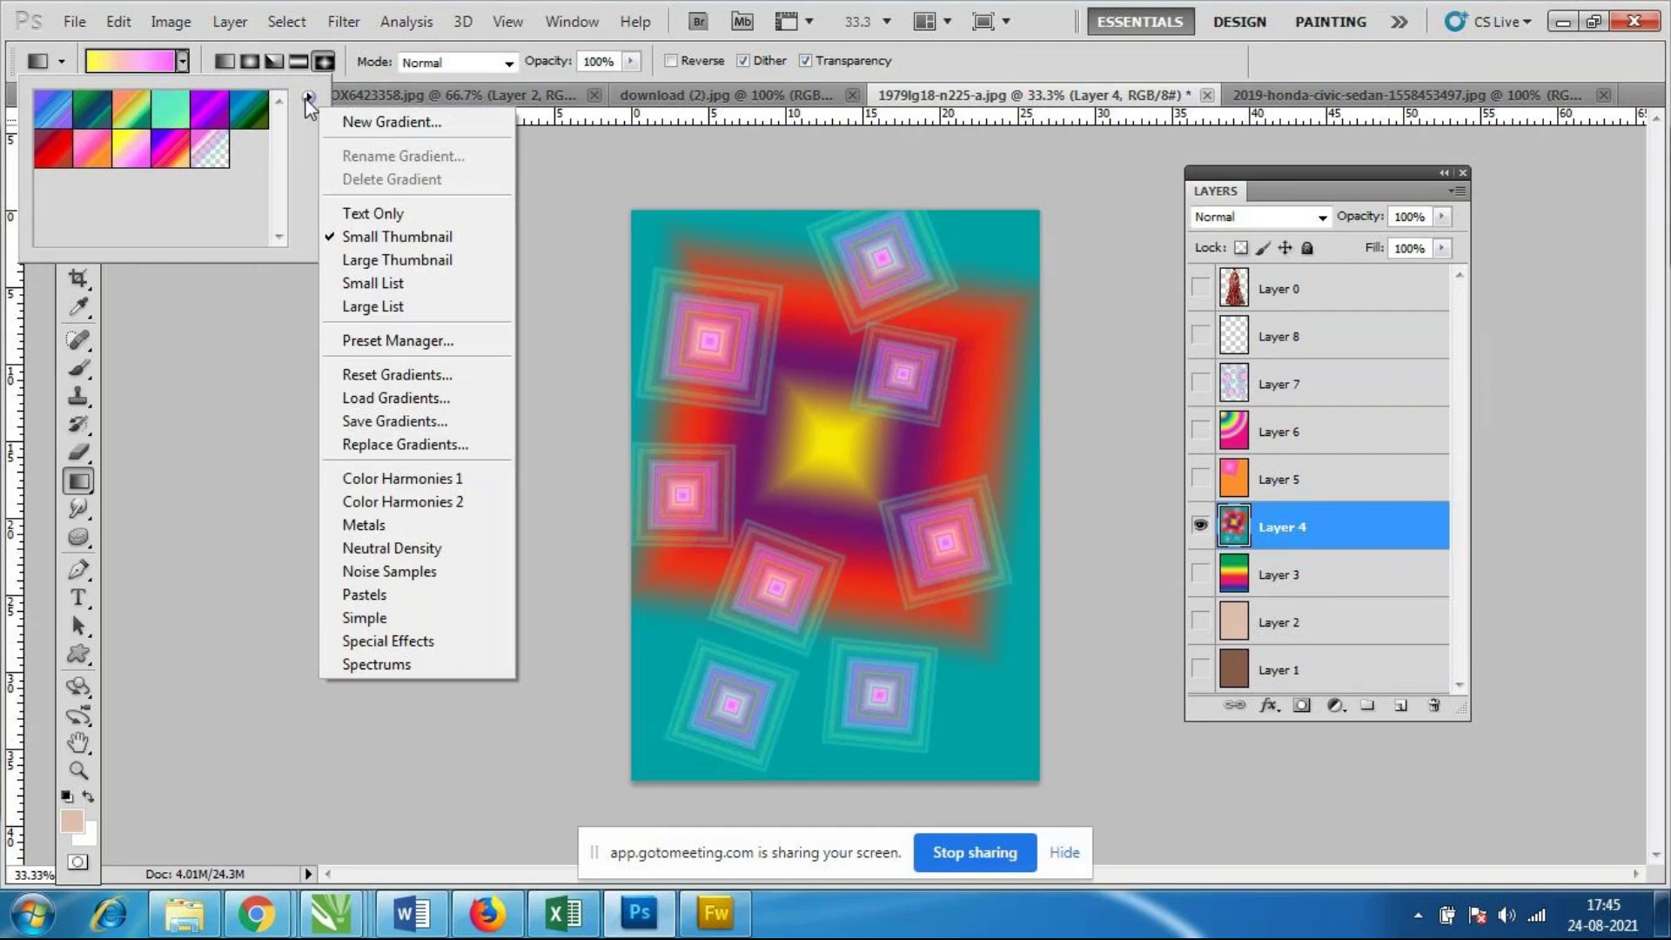
left_click(410, 639)
key("Return")
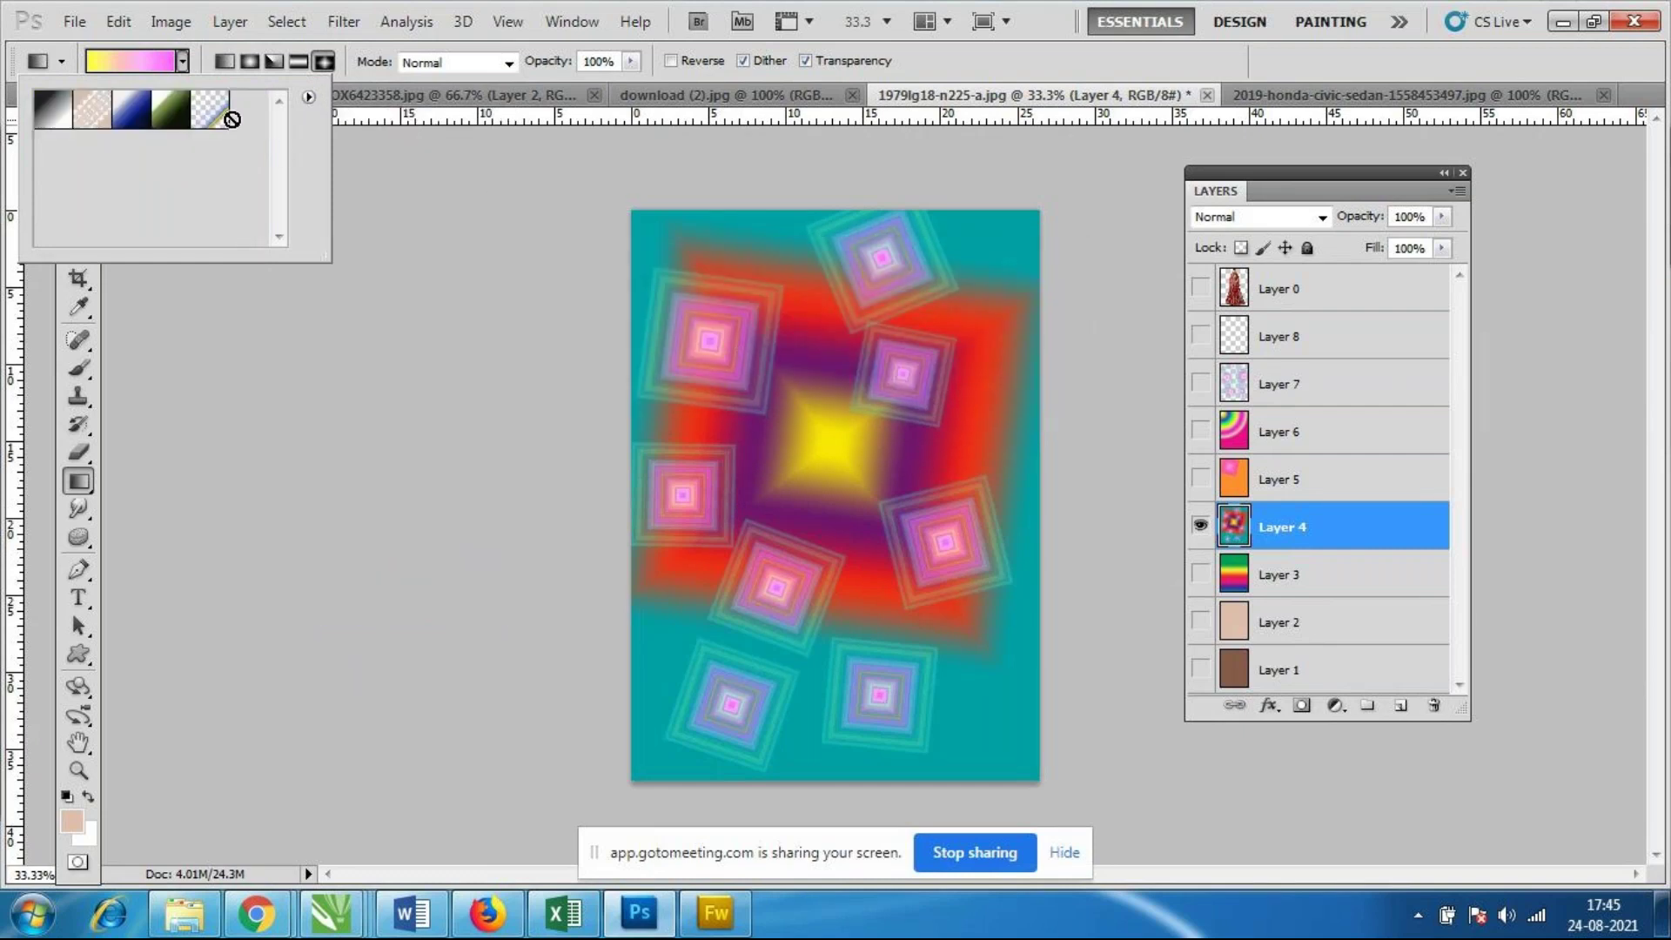
left_click(959, 390)
key("ctrl+plus")
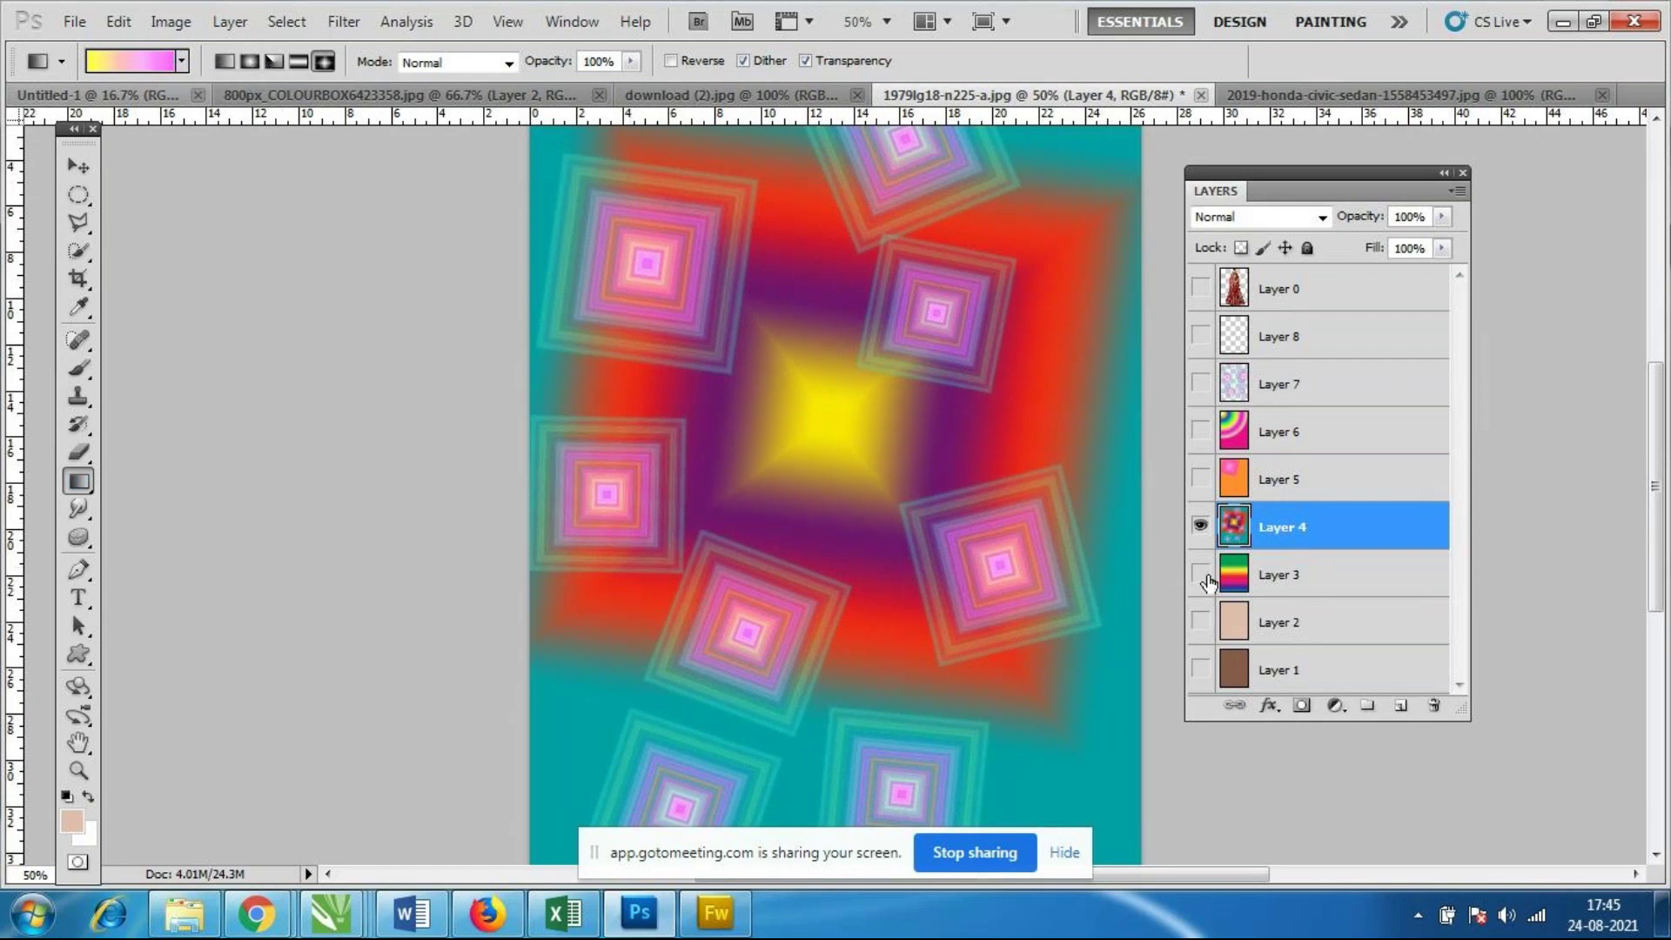
left_click(1200, 527)
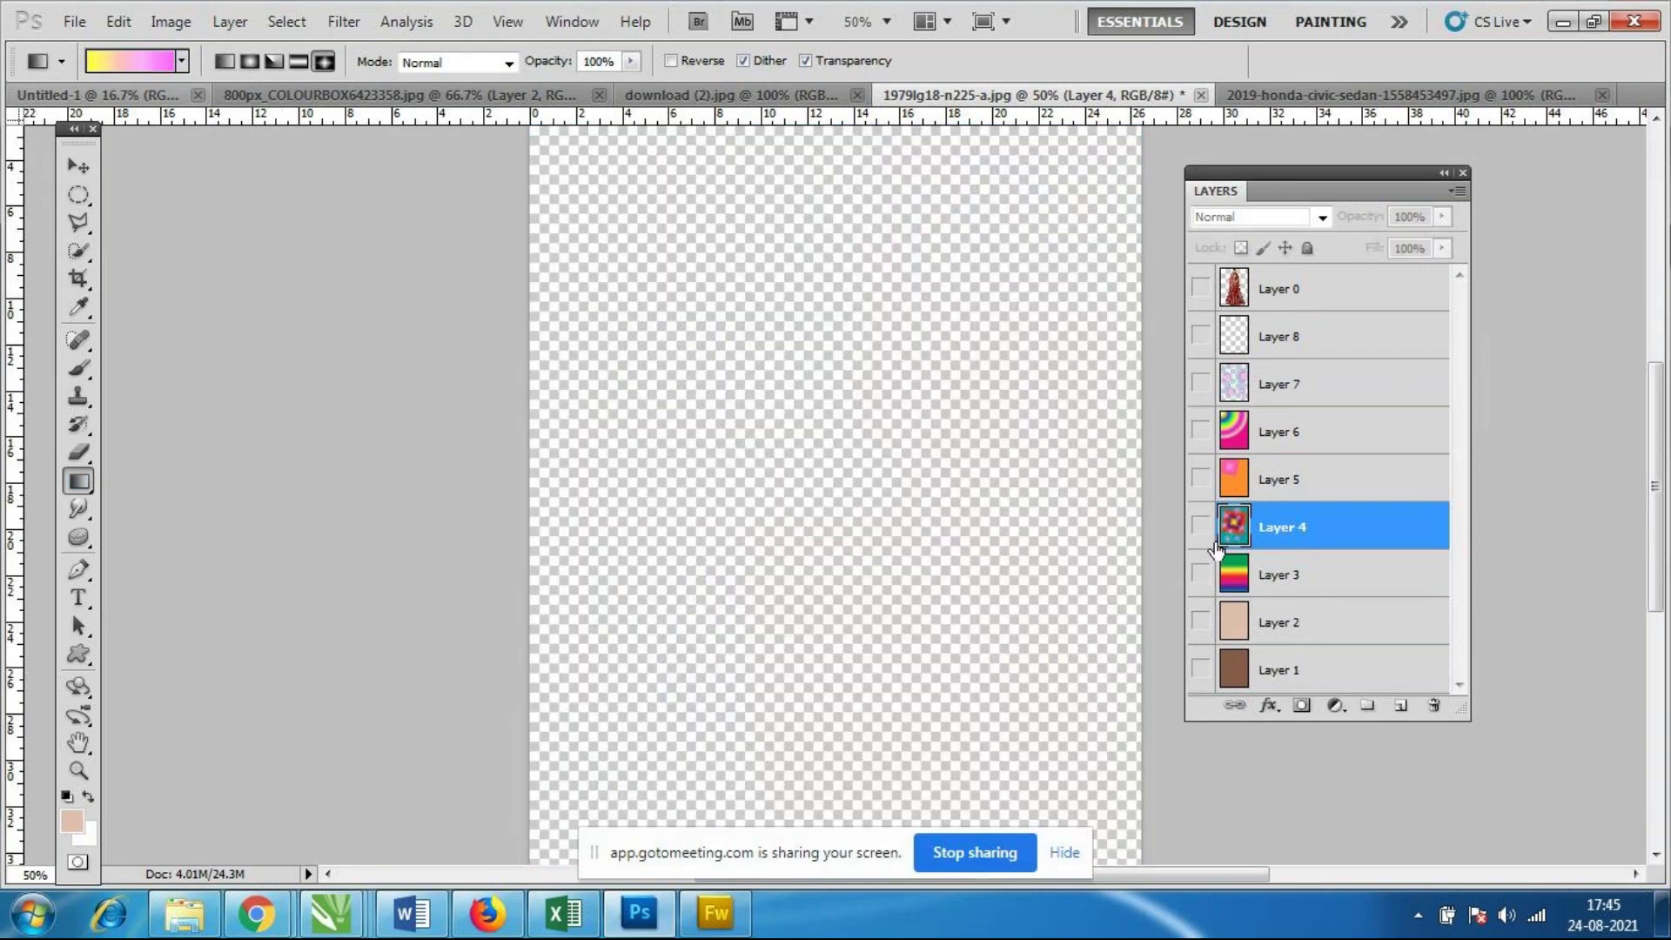
Show Layer 2, make it the working layer, and select the Russell's Rainbow gradient.
left_click(1200, 620)
left_click(1279, 621)
left_click(181, 61)
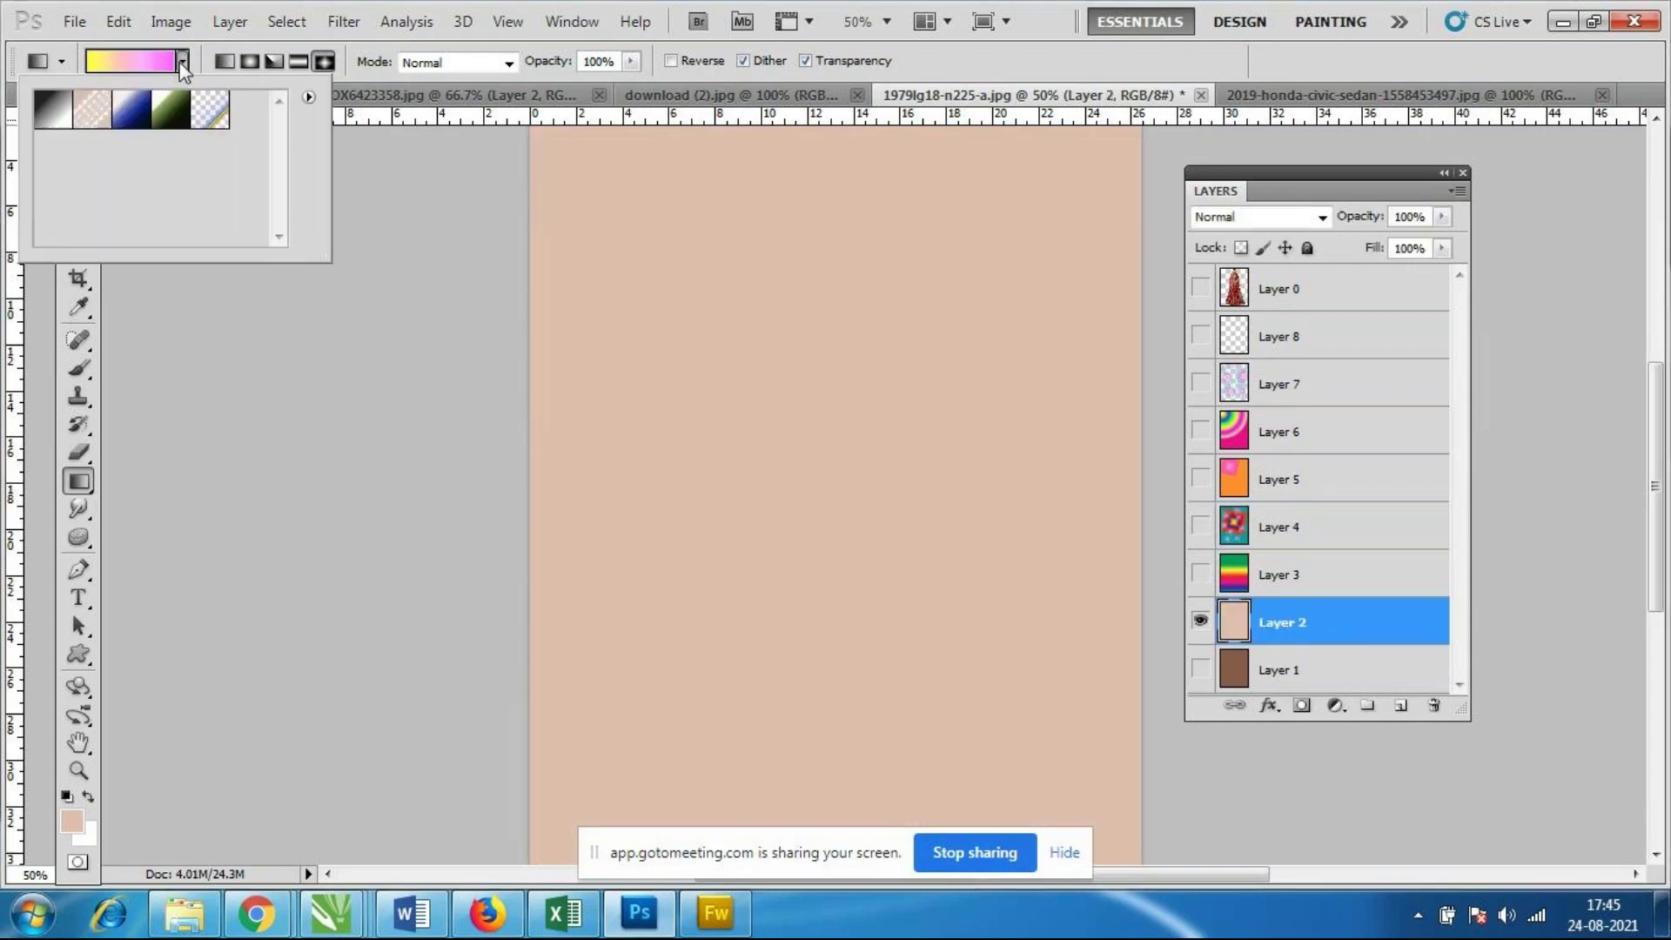
left_click(210, 109)
left_click(136, 63)
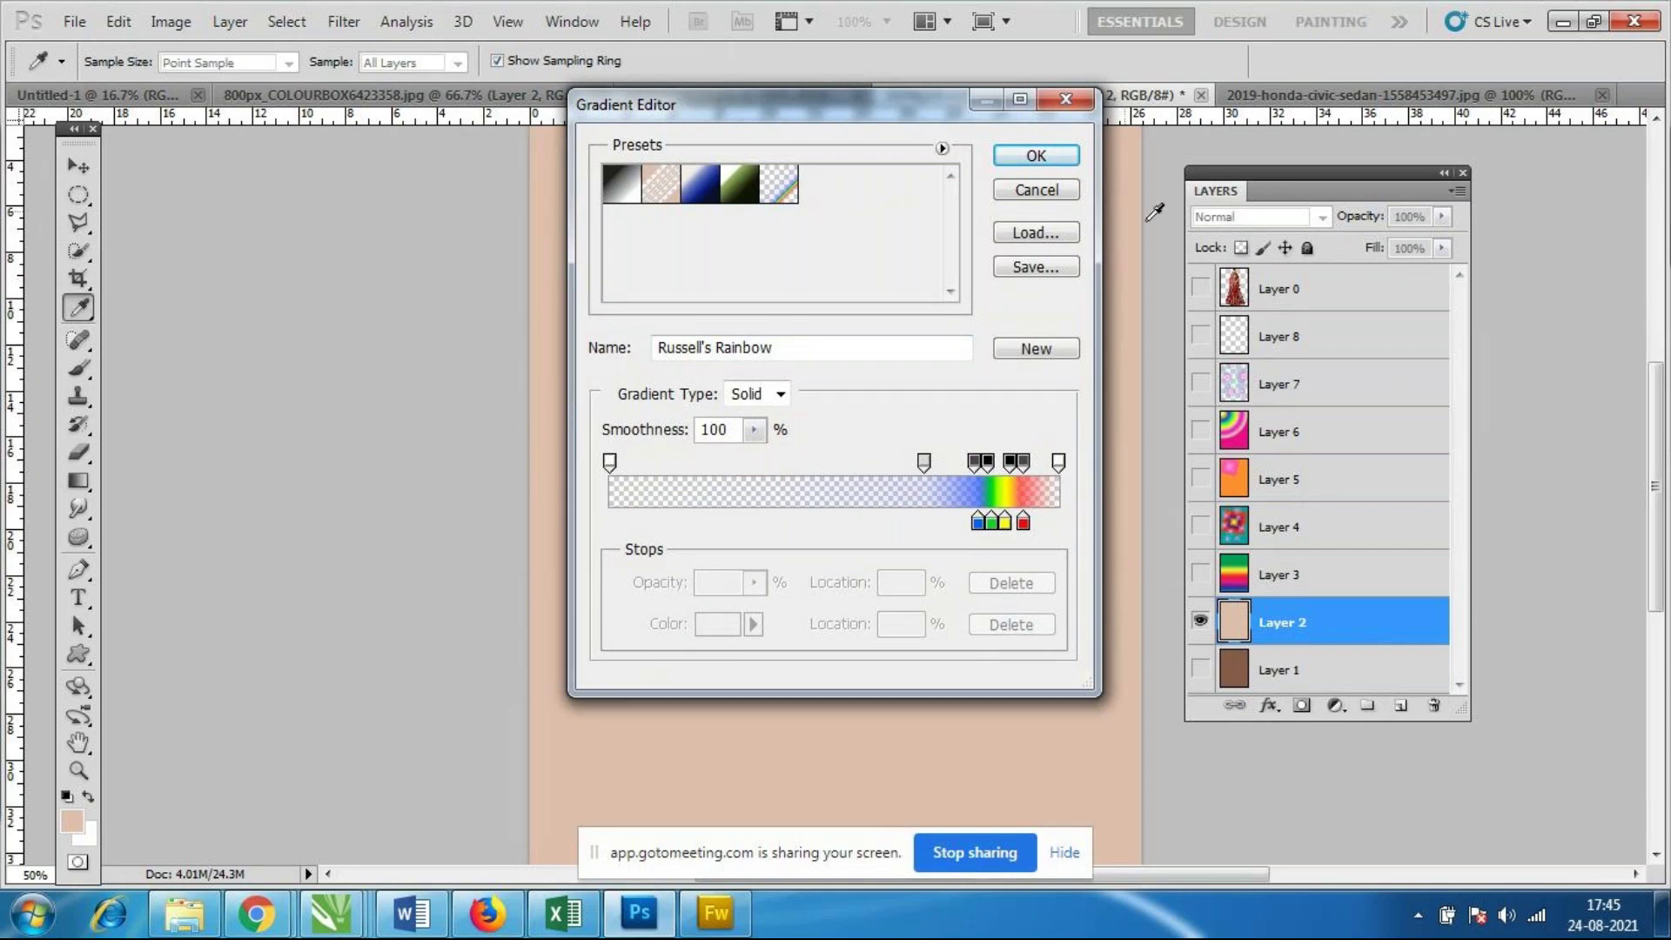
left_click(1036, 155)
Drag a Russell's Rainbow square gradient on Layer 2, then show Layer 3 and make it active.
left_click_drag(719, 254, 881, 451)
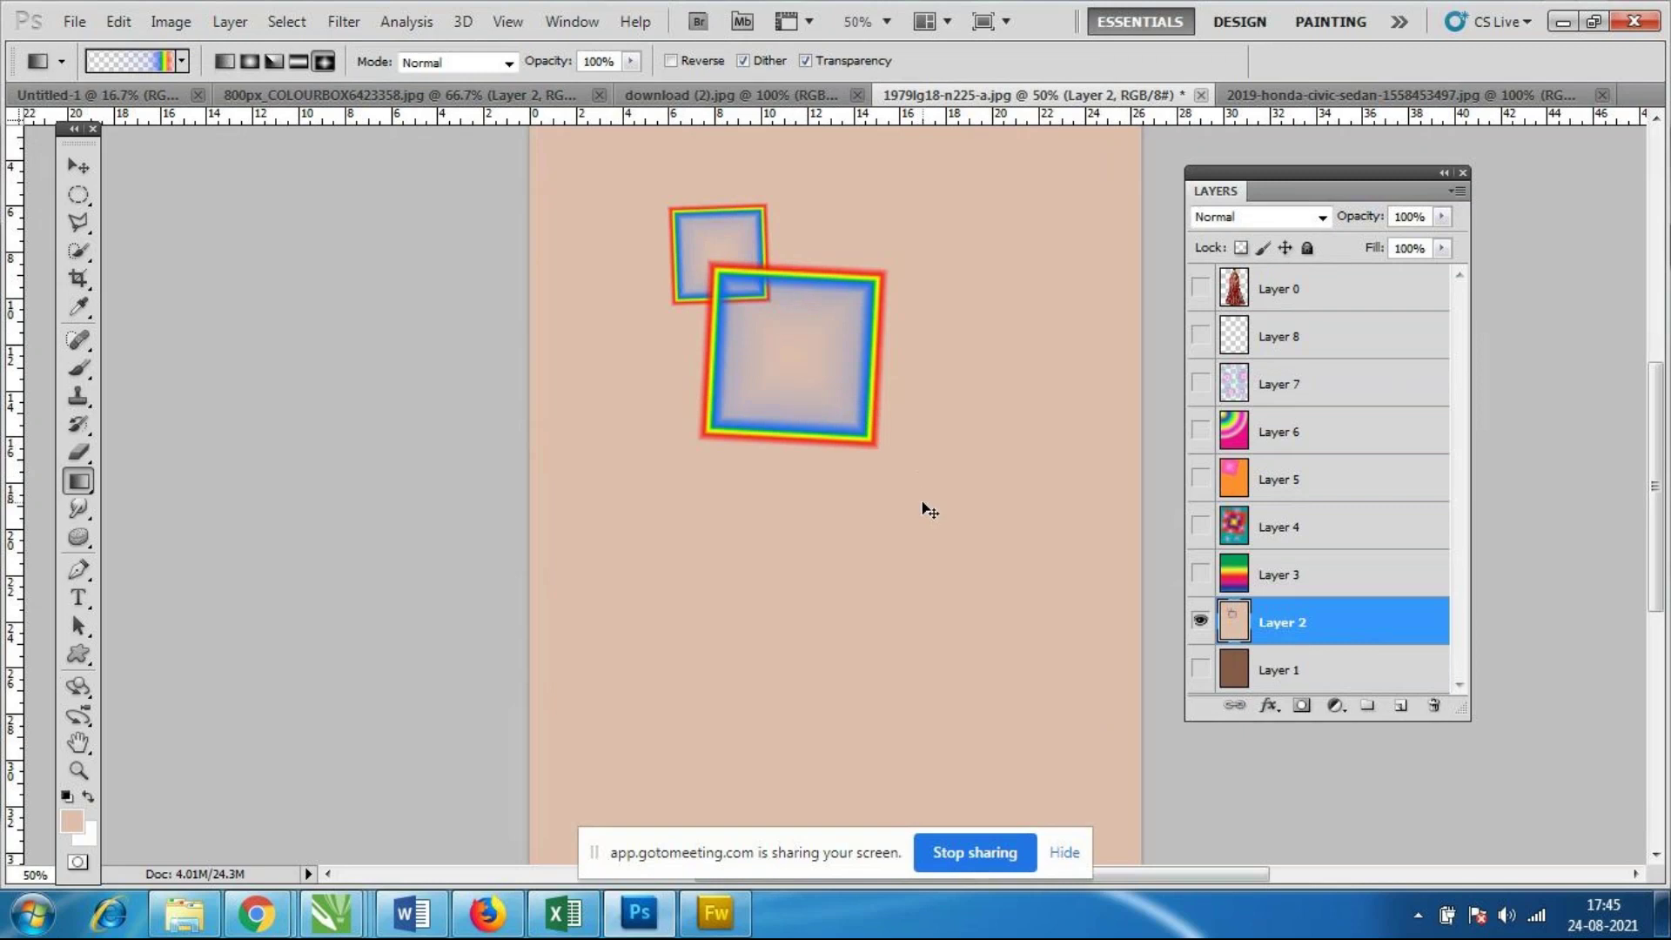
key("ctrl+minus")
left_click(1289, 531)
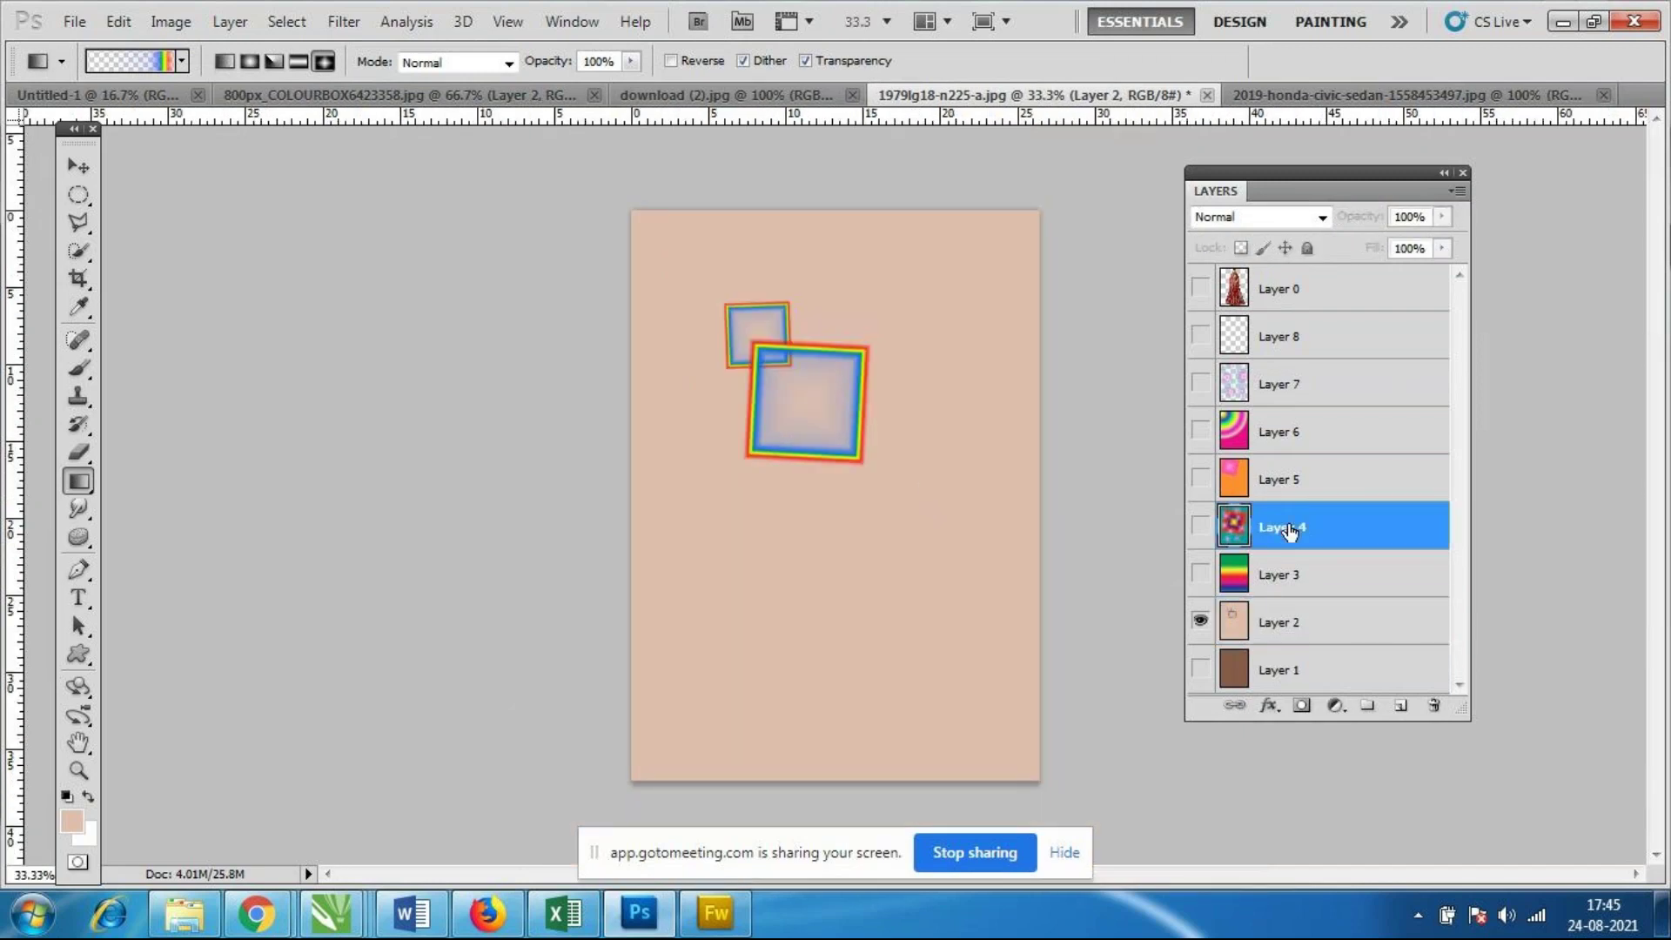
left_click(1200, 571)
left_click(1349, 584)
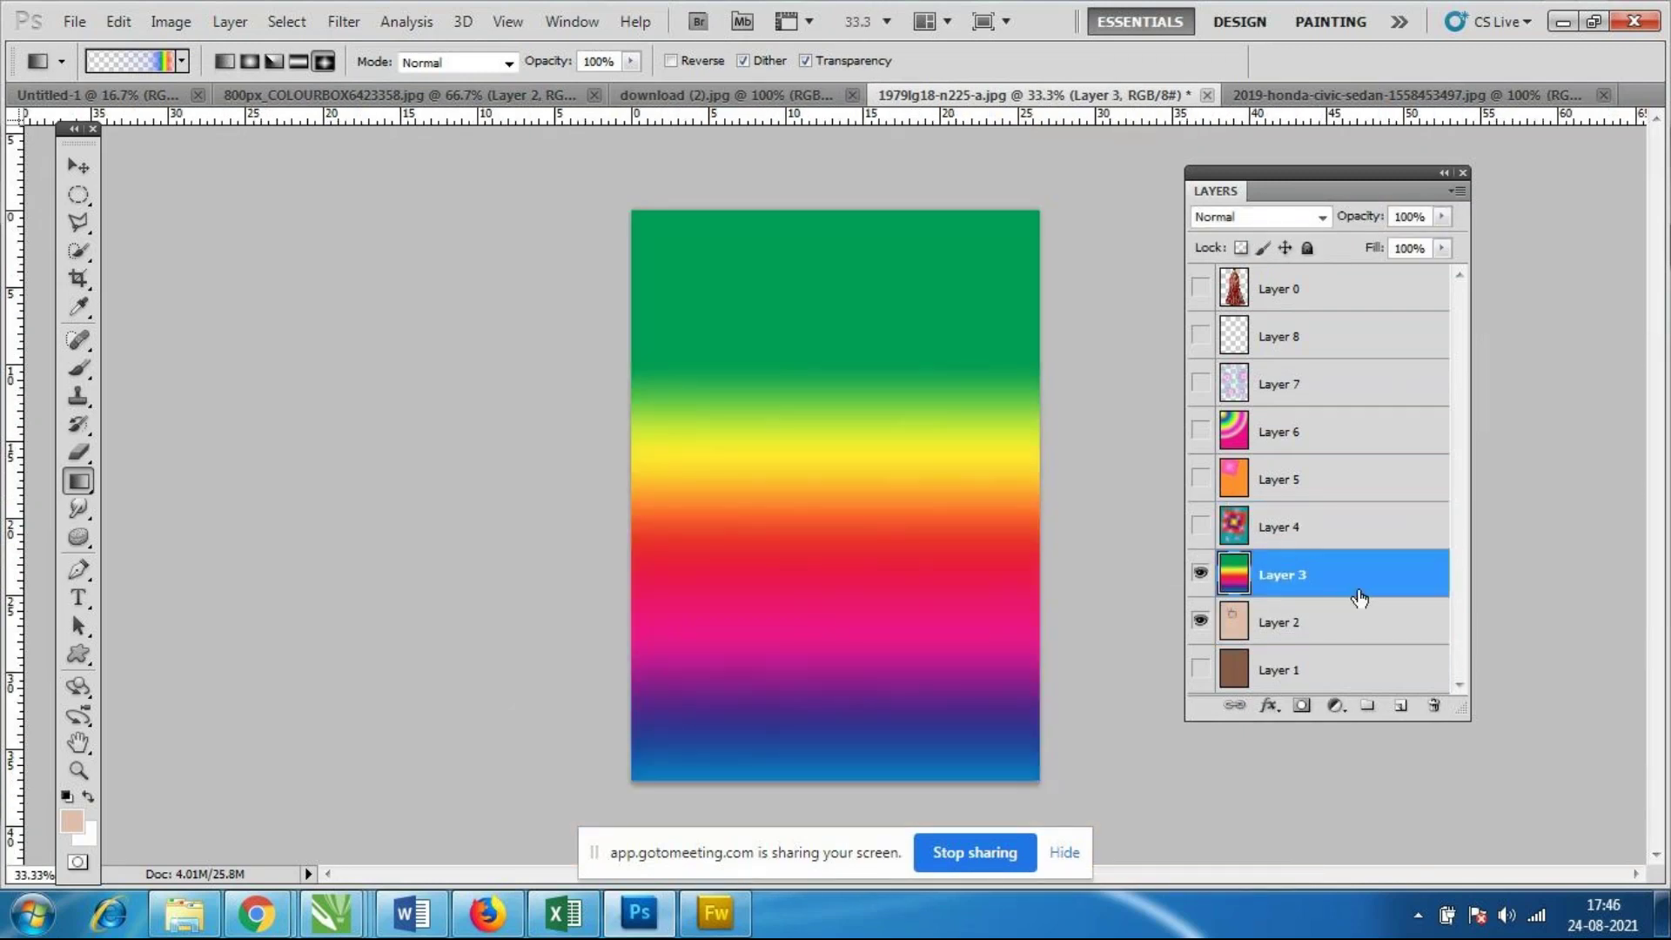
Draw a rainbow-bordered diamond square and three rainbow-ringed radial circles on Layer 3.
left_click_drag(737, 364, 782, 419)
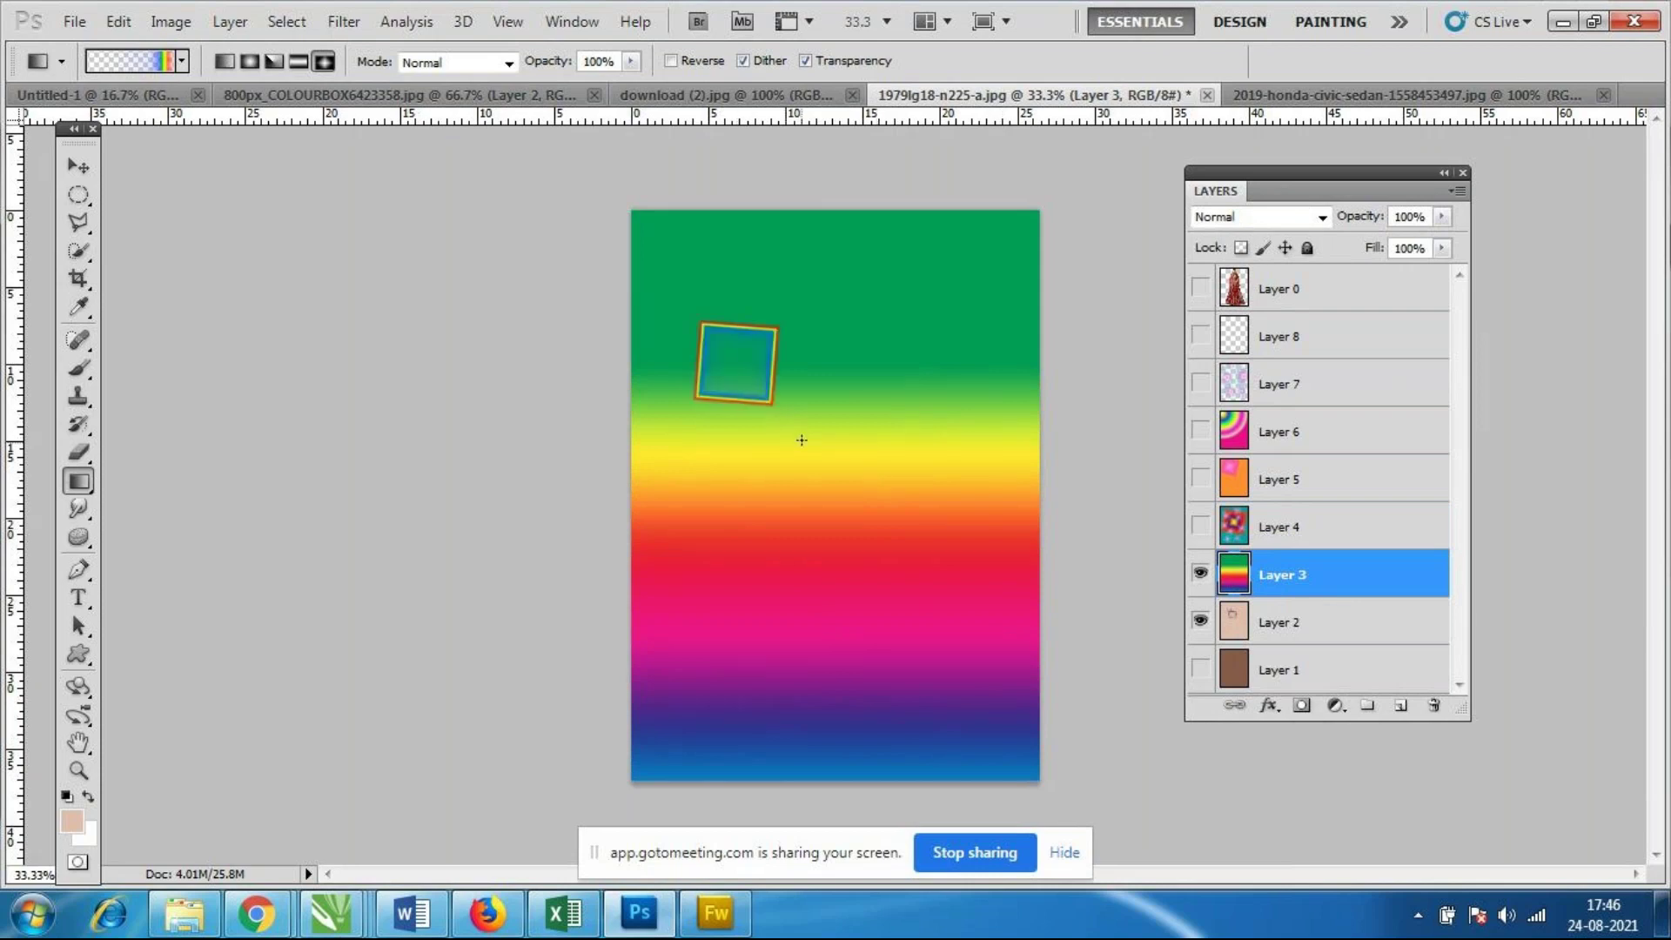
left_click(250, 61)
mouse_move(967, 333)
left_mouse_down()
mouse_move(956, 386)
mouse_move(849, 524)
left_mouse_up()
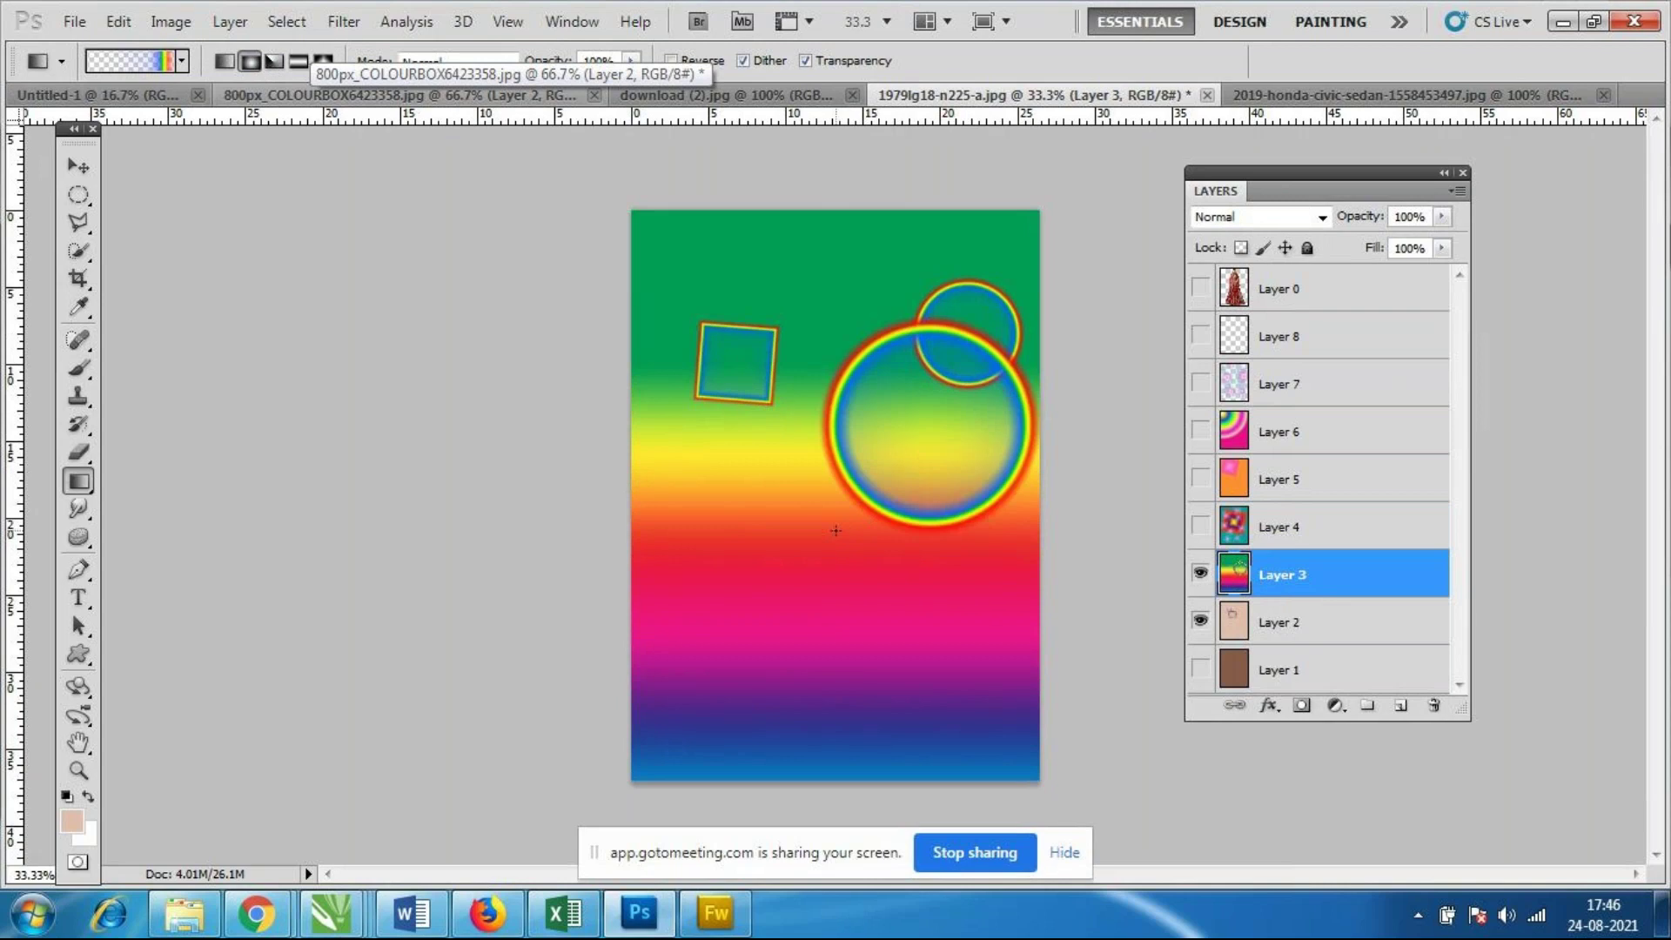
left_click_drag(716, 503, 779, 544)
left_click_drag(911, 592, 808, 739)
Fan several Russell's Rainbow angle-gradient wedges, then undo the last three.
left_click(274, 60)
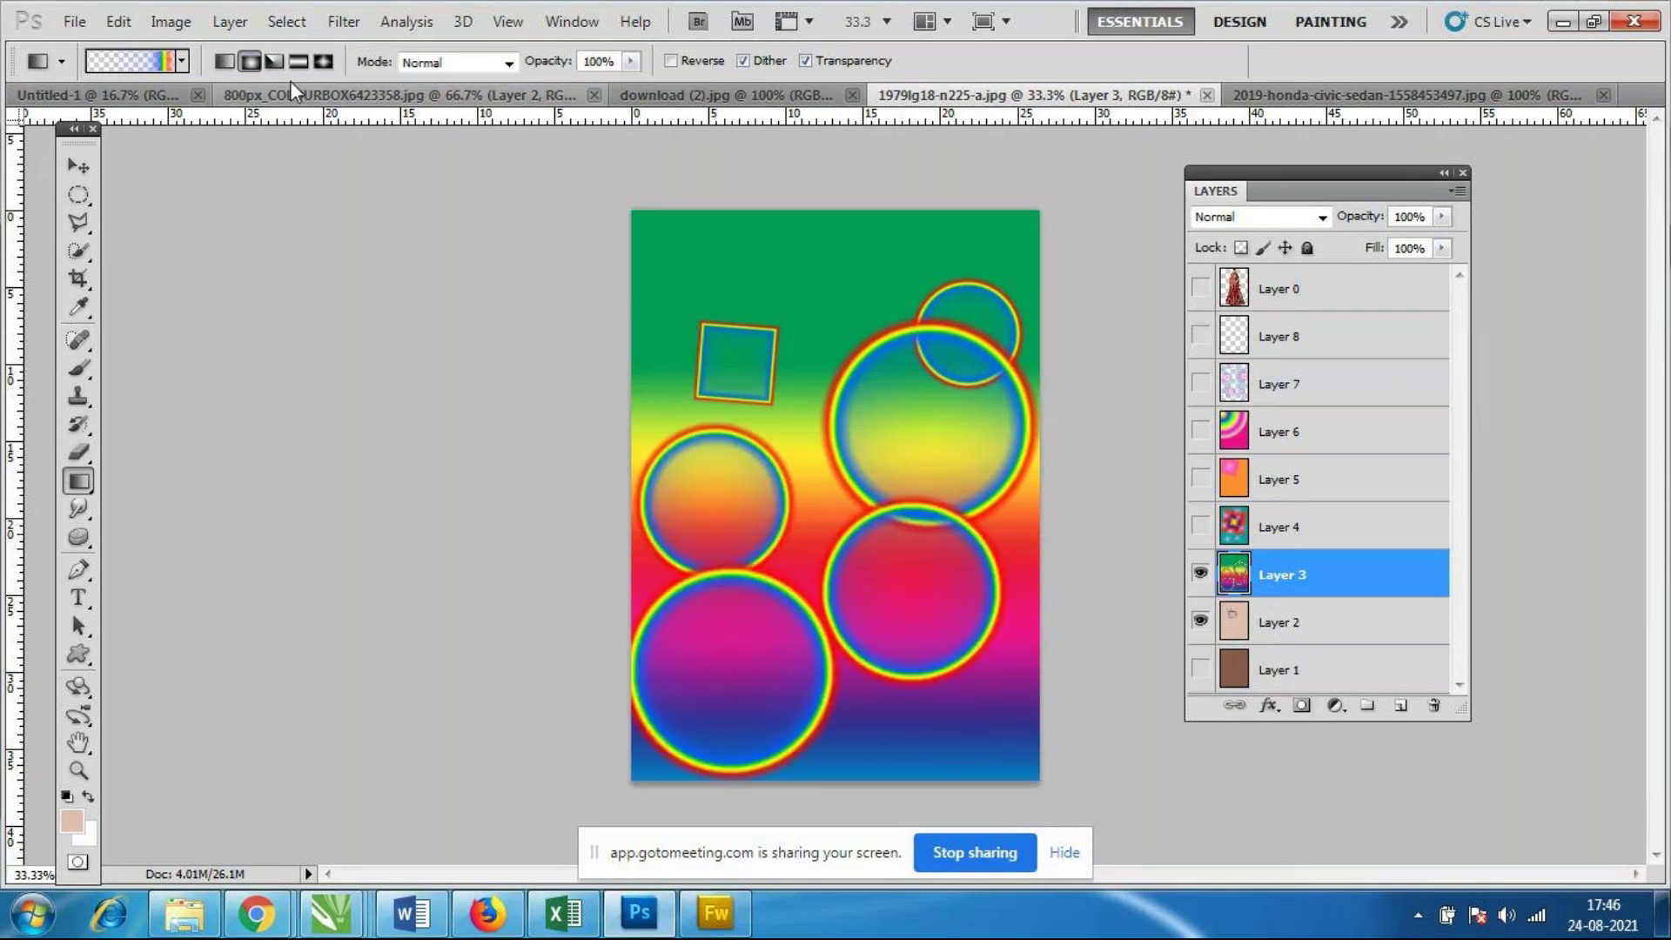
left_click_drag(833, 327, 818, 378)
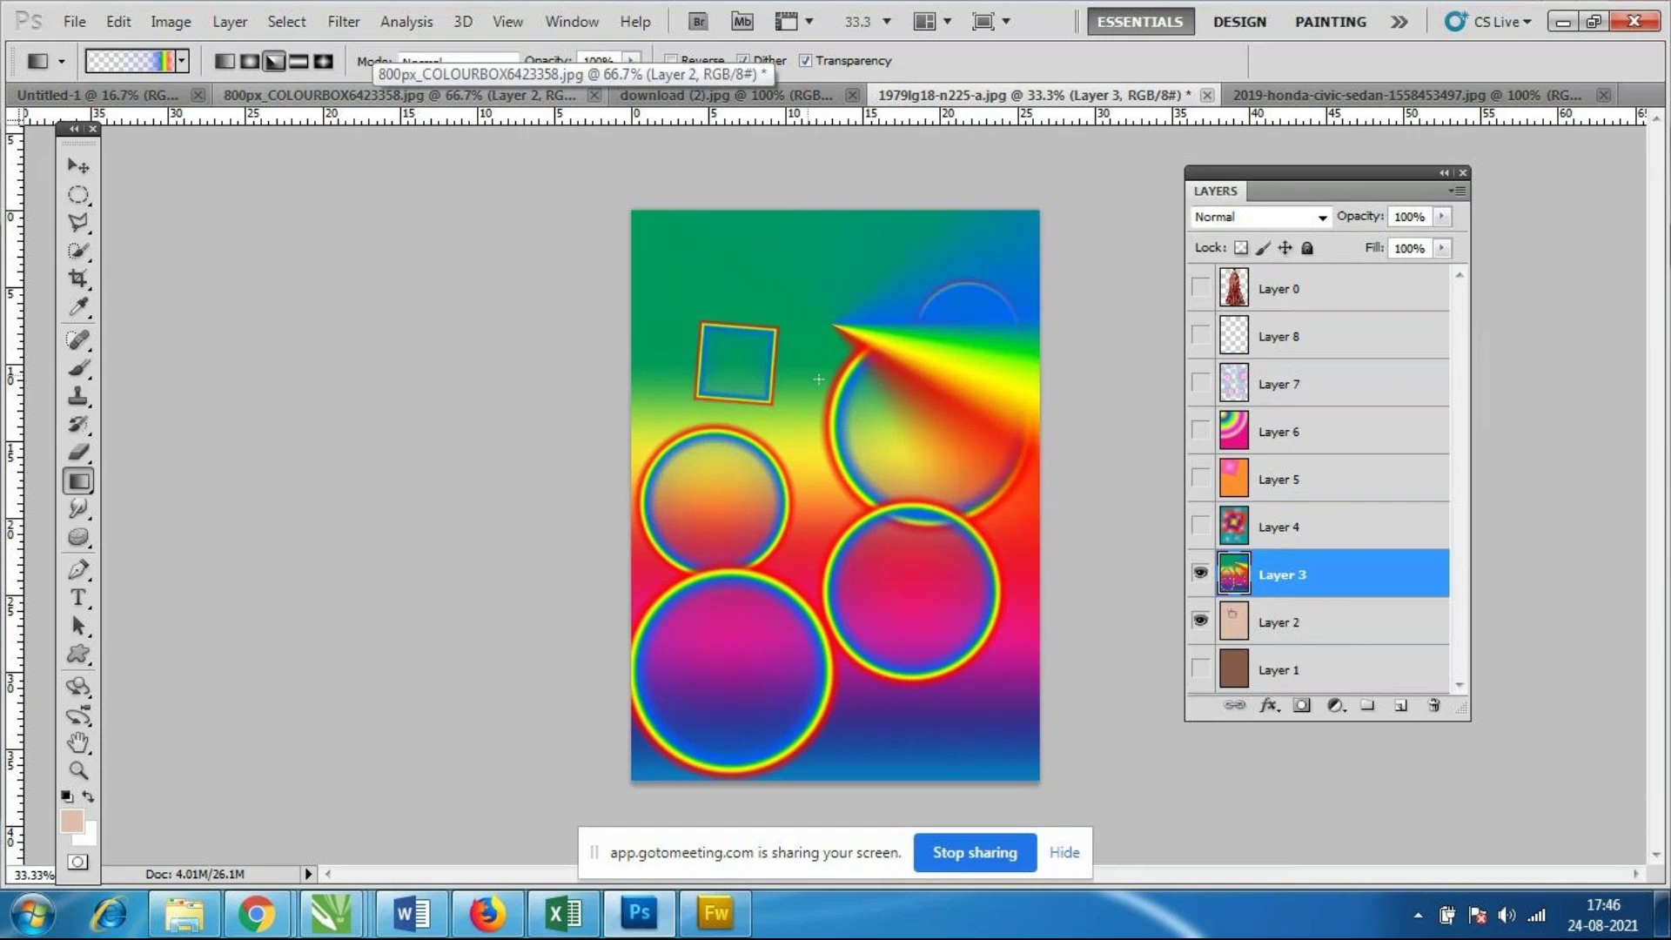
mouse_move(807, 303)
left_mouse_down()
mouse_move(786, 270)
mouse_move(897, 186)
left_mouse_up()
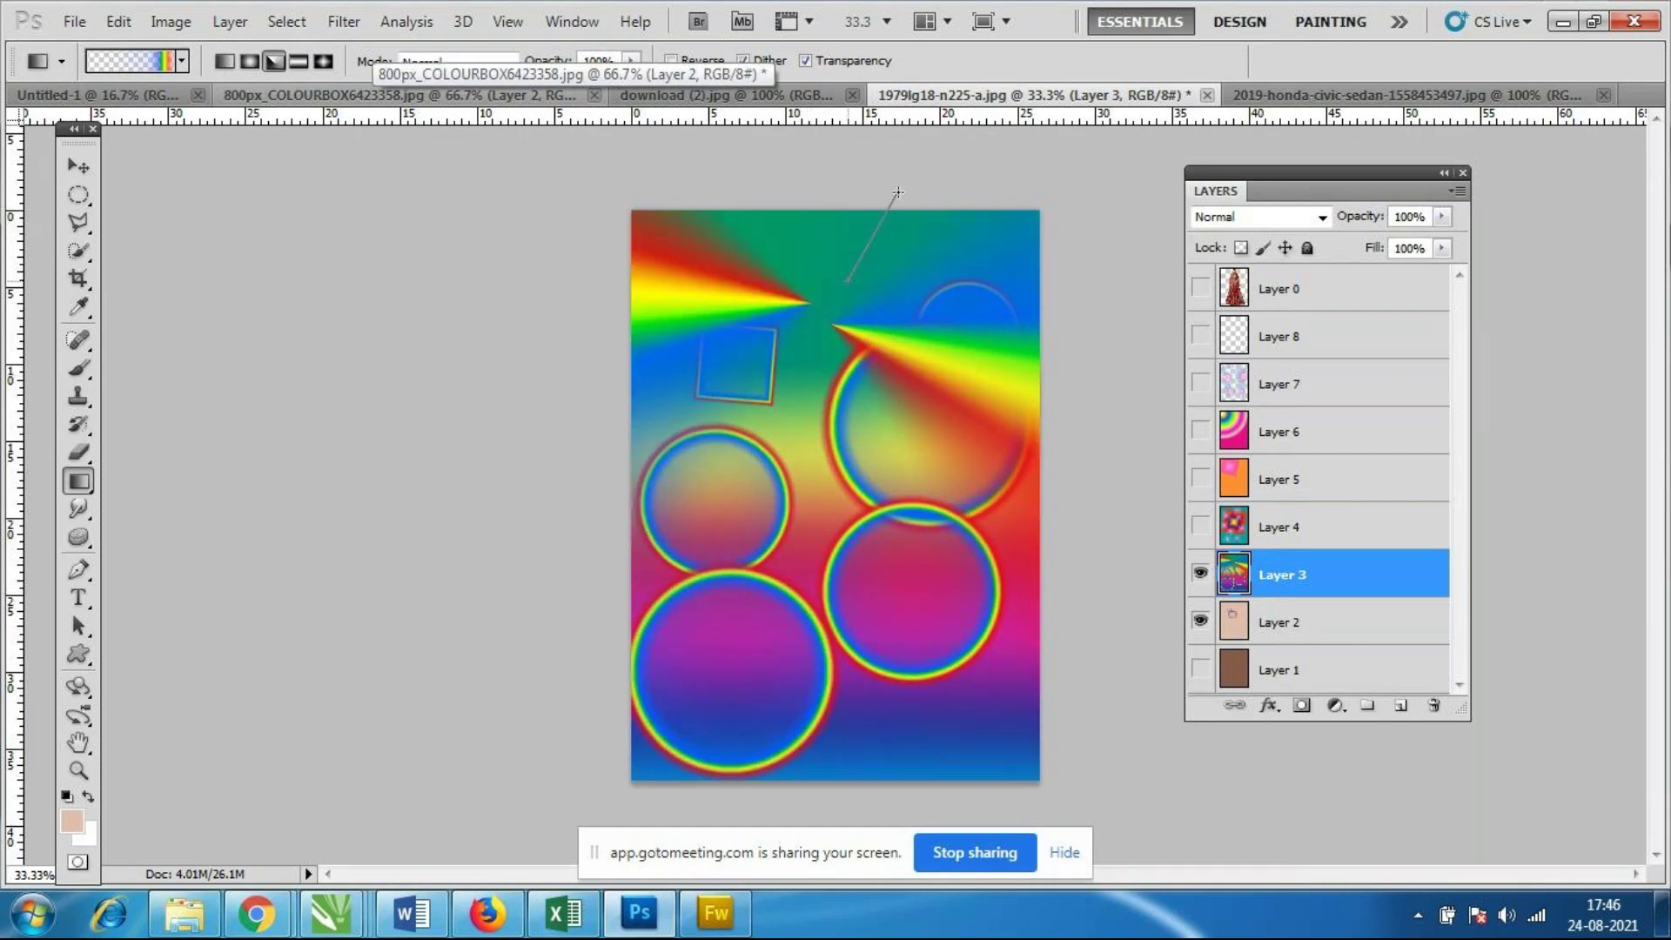
mouse_move(688, 477)
left_mouse_down()
mouse_move(711, 555)
mouse_move(930, 625)
left_mouse_up()
left_click_drag(953, 559, 1106, 647)
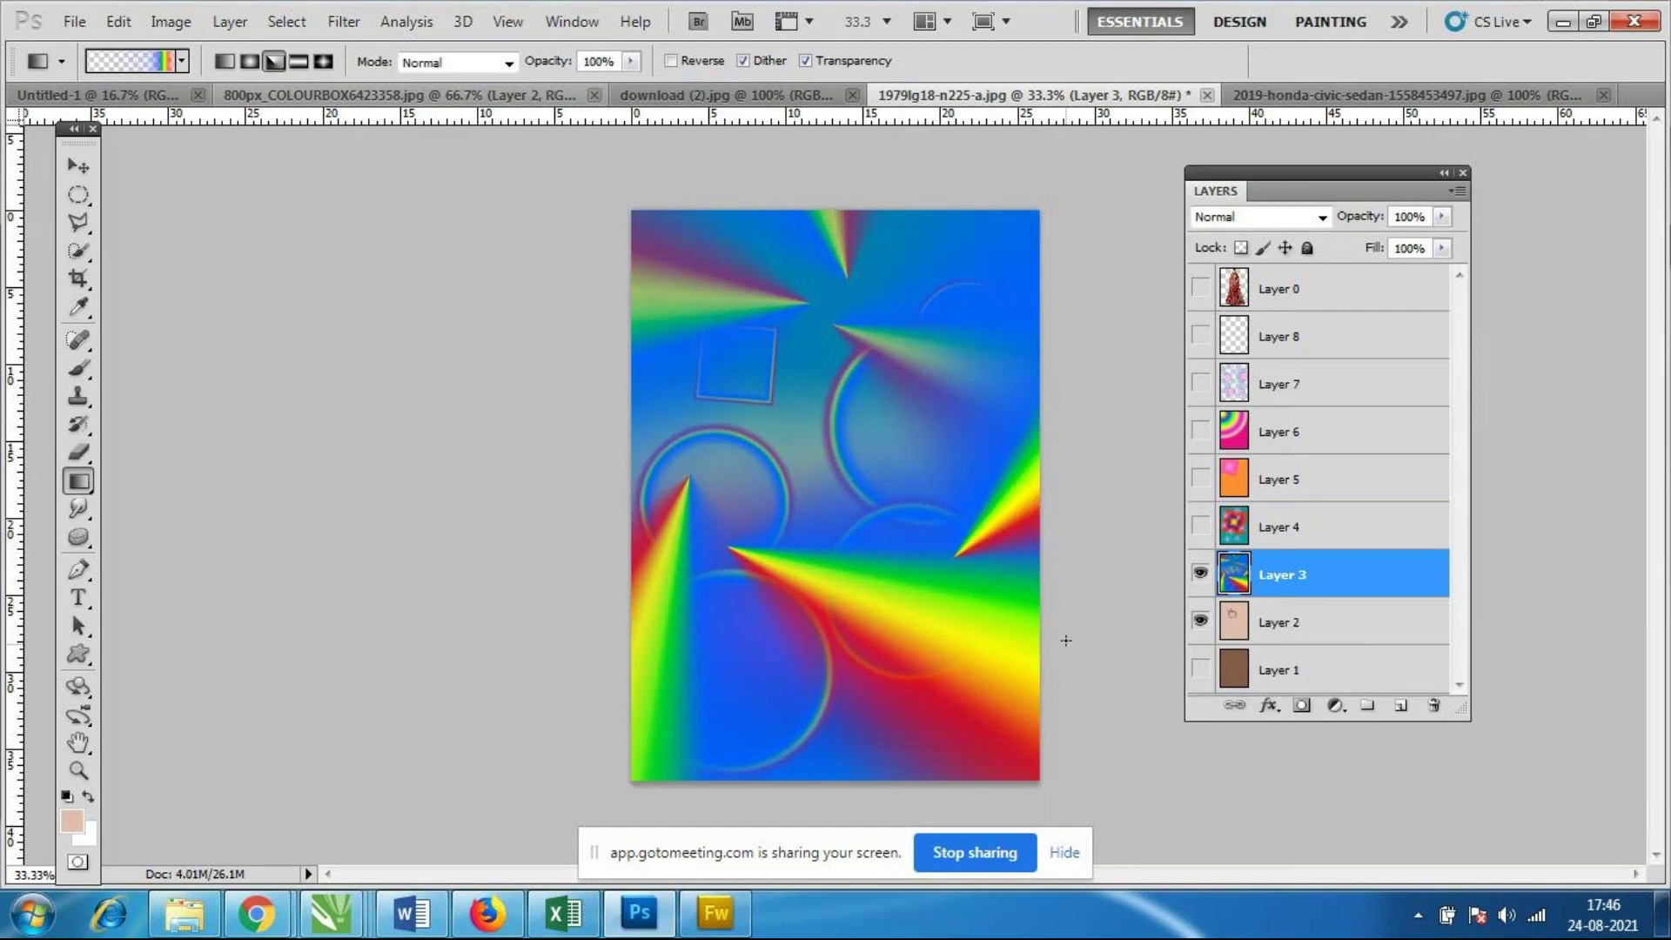
key("ctrl+alt+z")
key("ctrl+alt+z")
key("ctrl+alt+z")
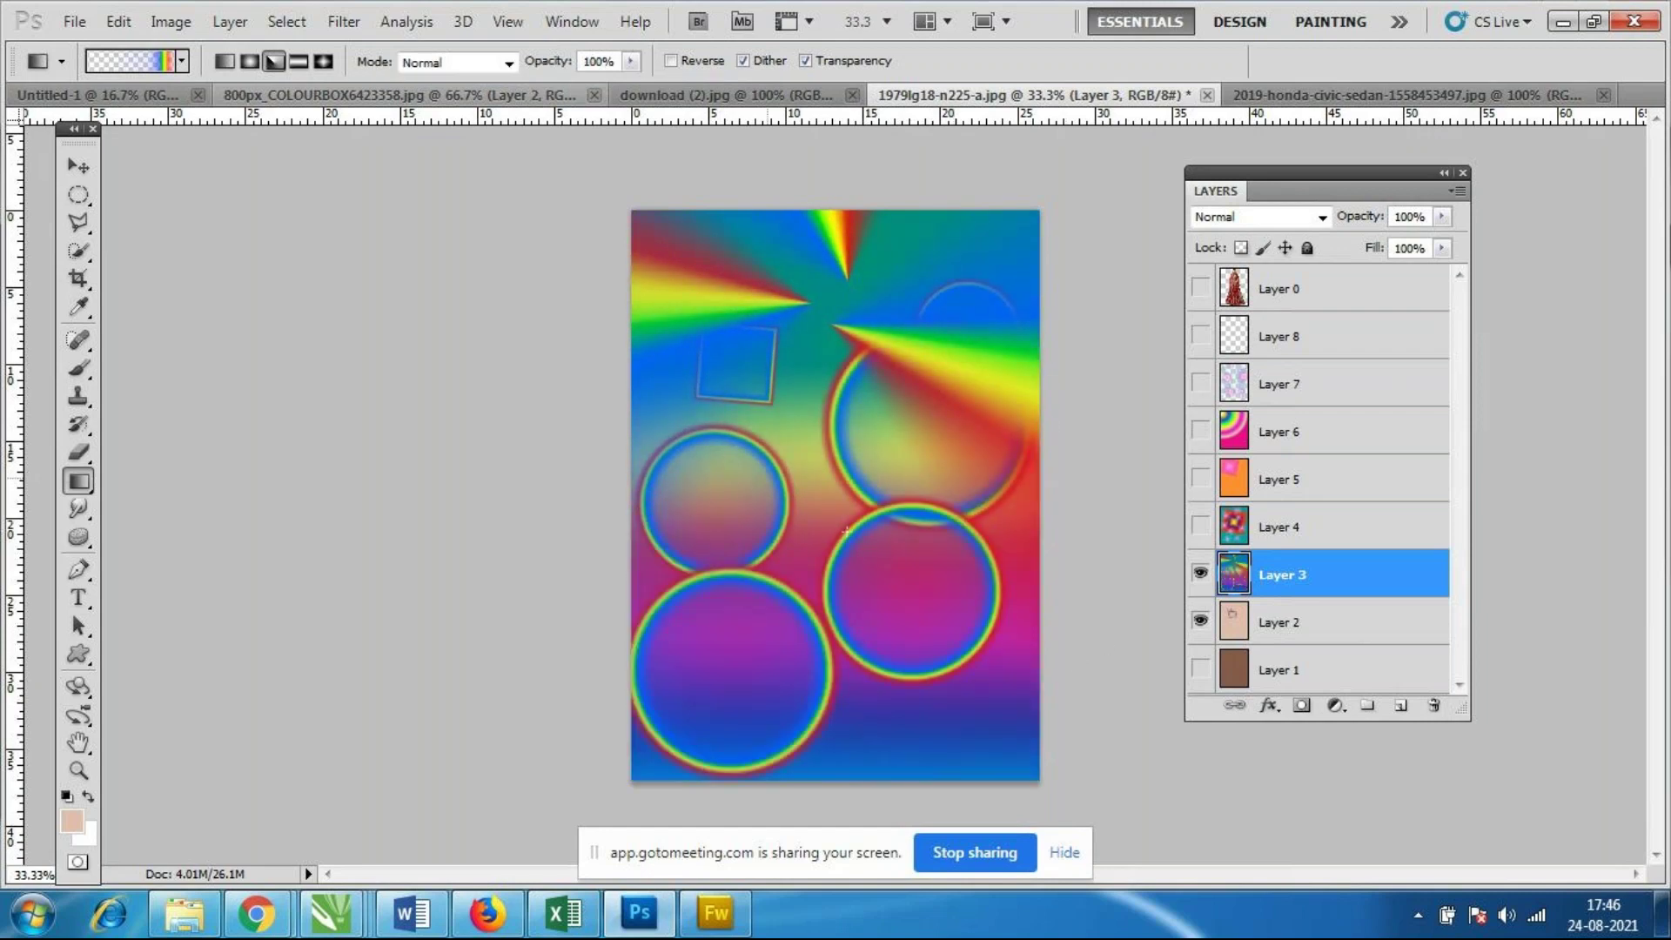
Draw reflected-gradient diagonal rainbow lines across Layer 3, then undo the extra ones.
left_click(299, 61)
left_click_drag(823, 529, 821, 588)
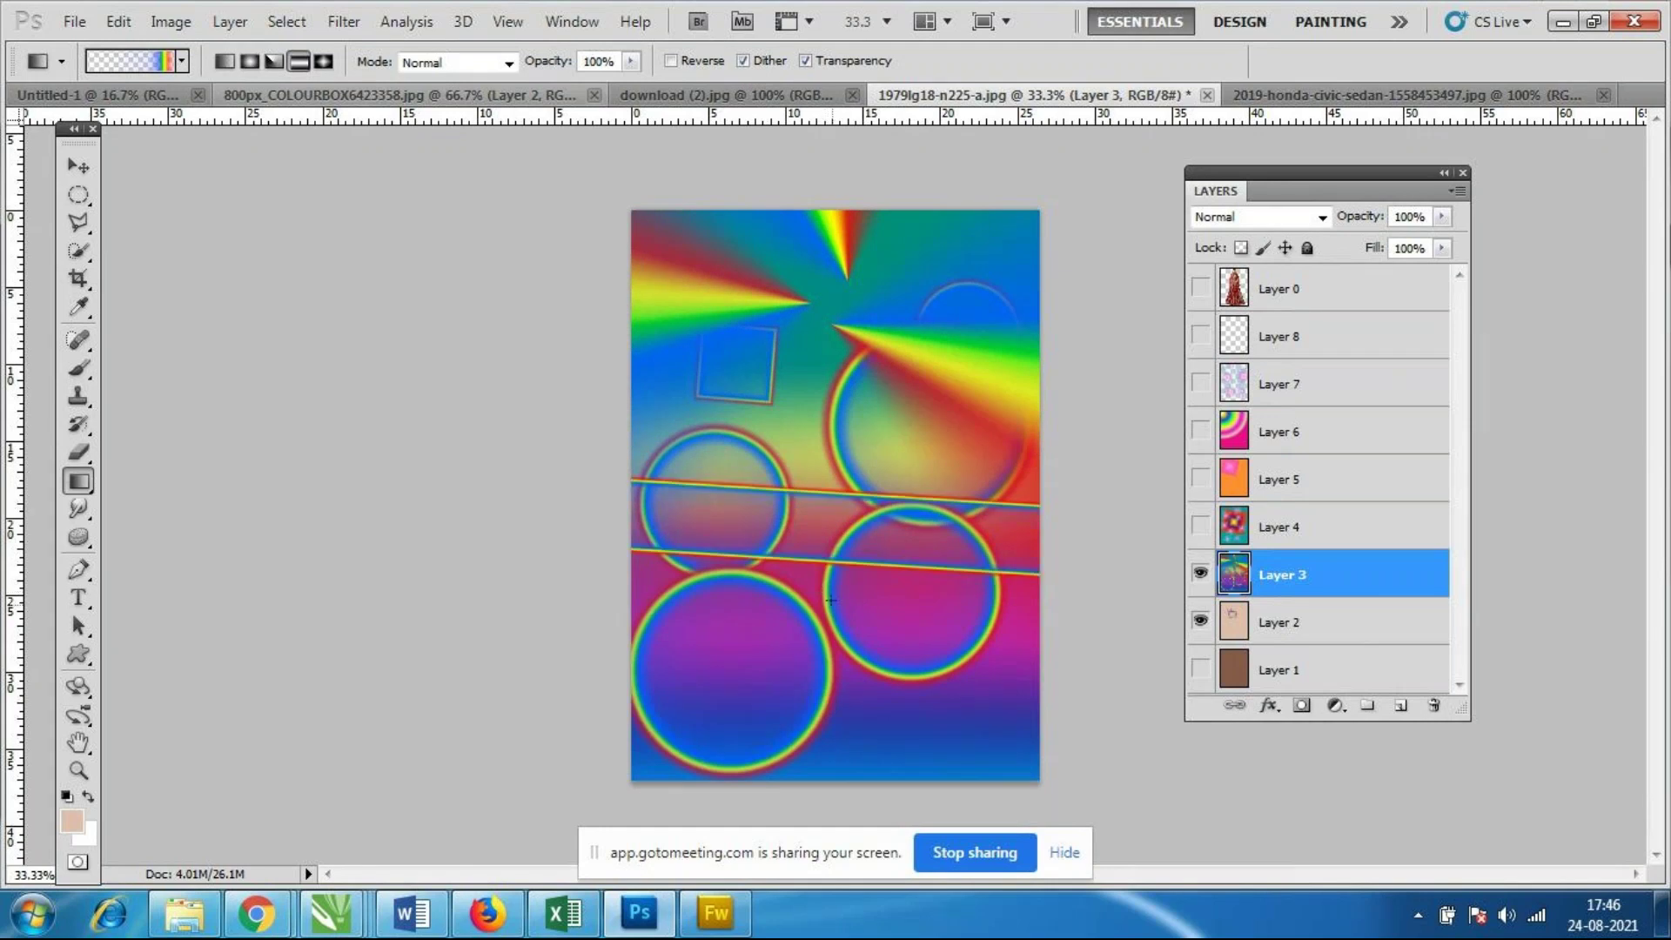
left_click_drag(1008, 677, 1008, 740)
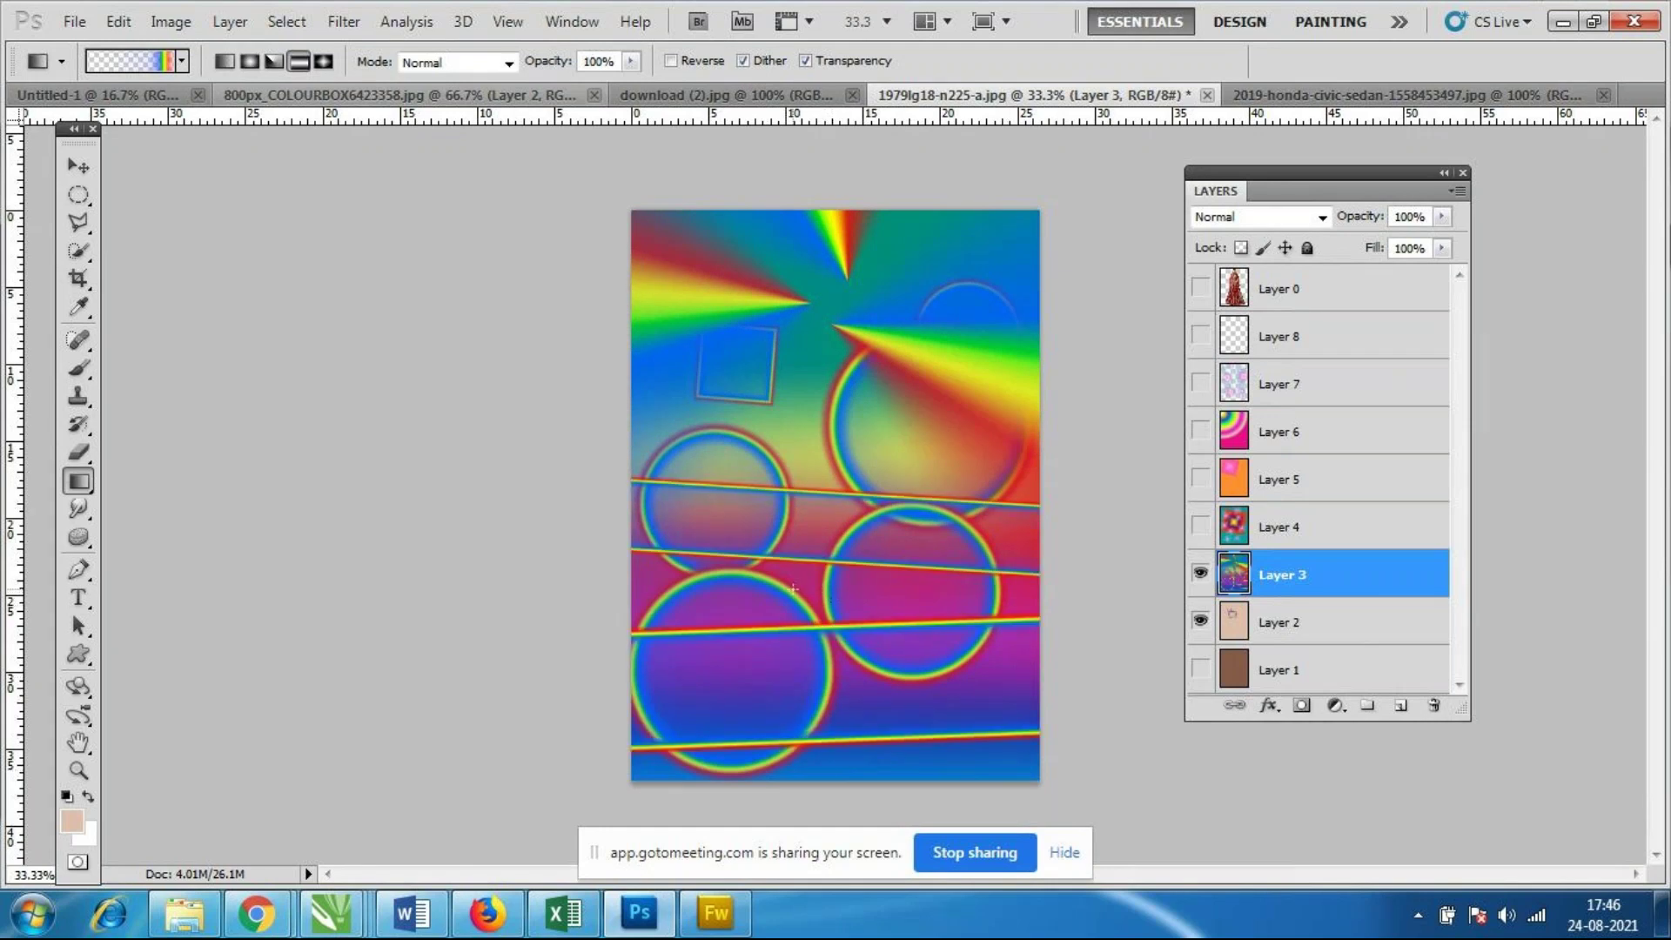
left_click_drag(783, 446, 862, 470)
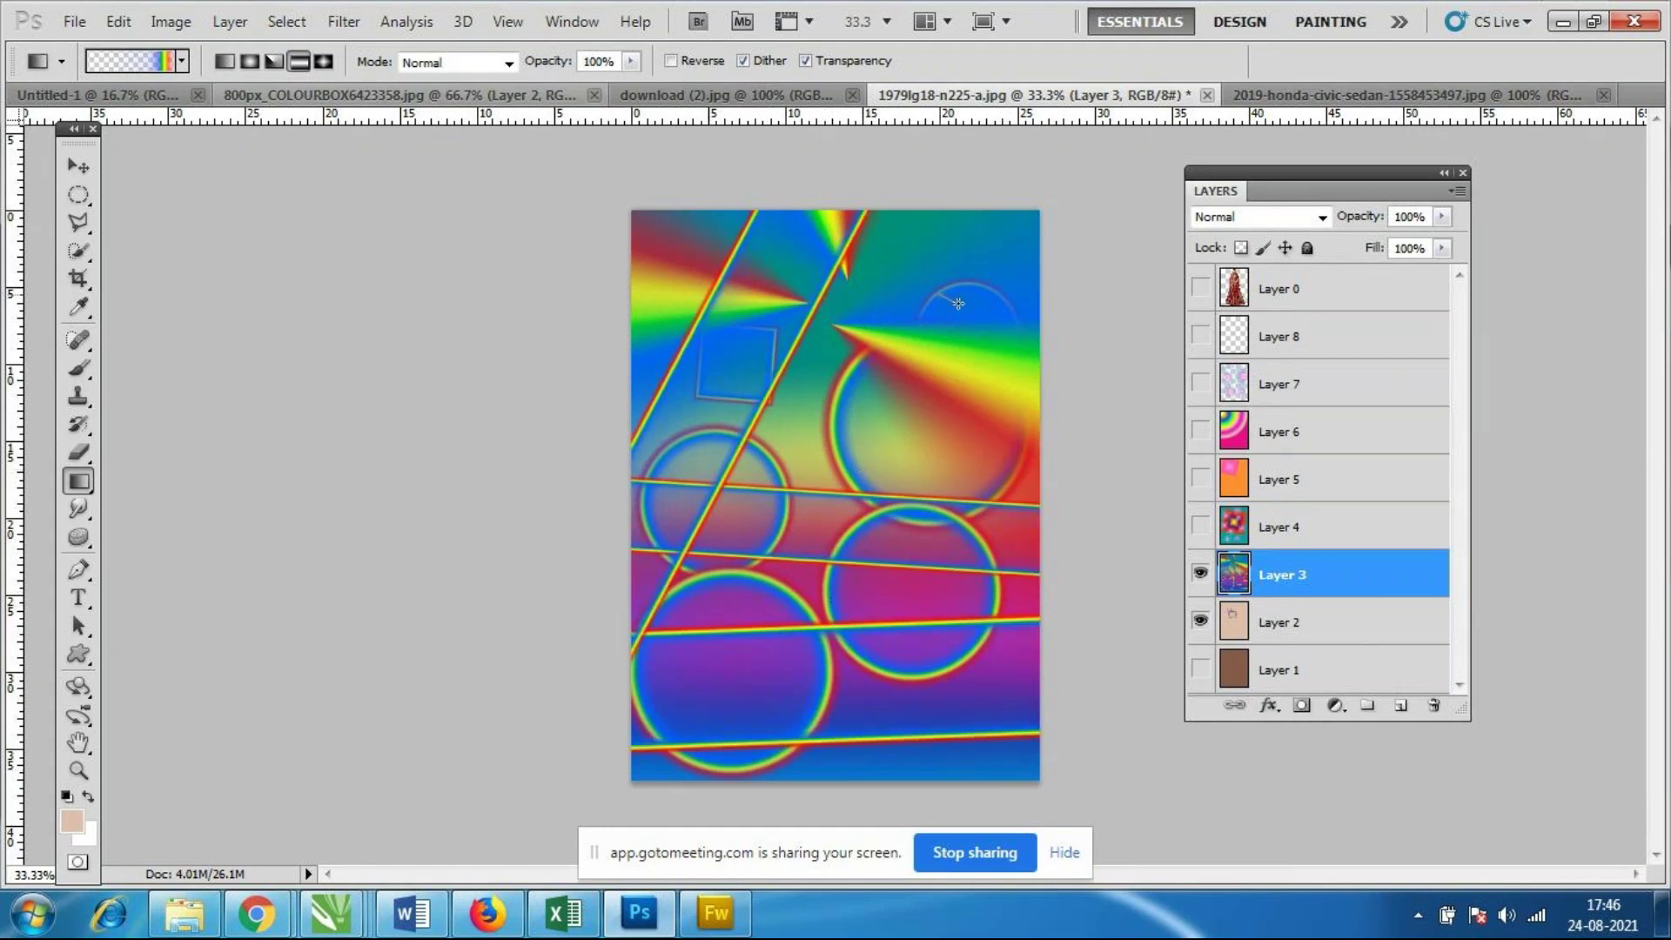
left_click_drag(959, 304, 996, 327)
left_click_drag(1007, 447, 1219, 501)
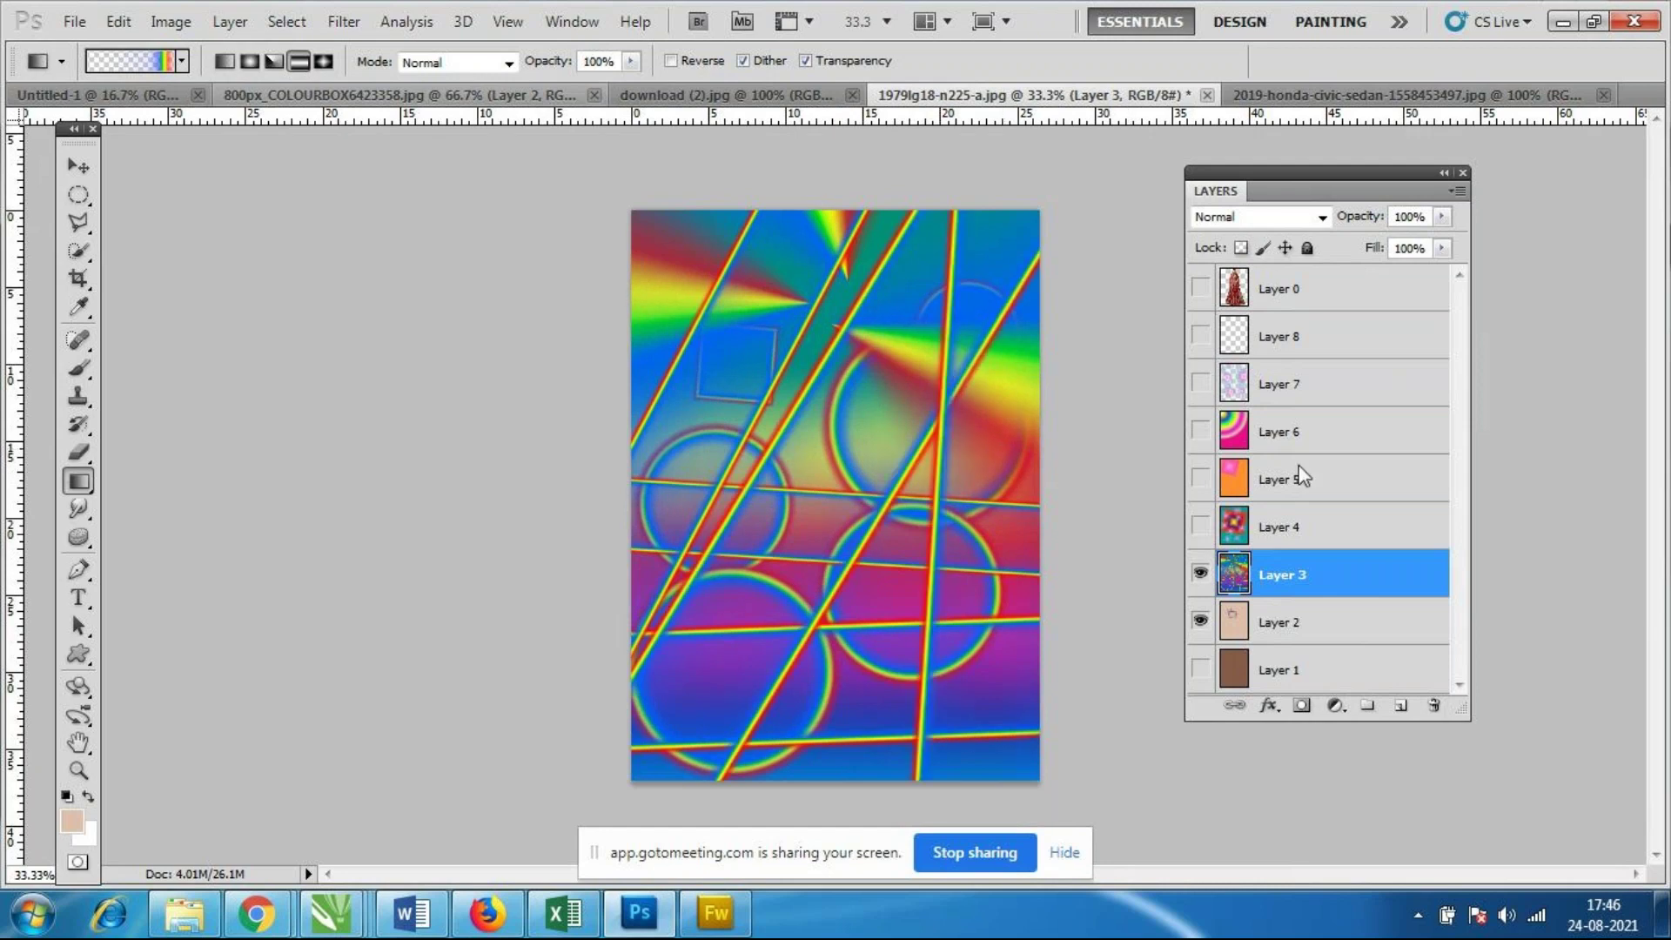
left_click_drag(818, 389, 926, 456)
key("ctrl+z")
key("ctrl+alt+z")
key("ctrl+alt+z")
key("ctrl+alt+z")
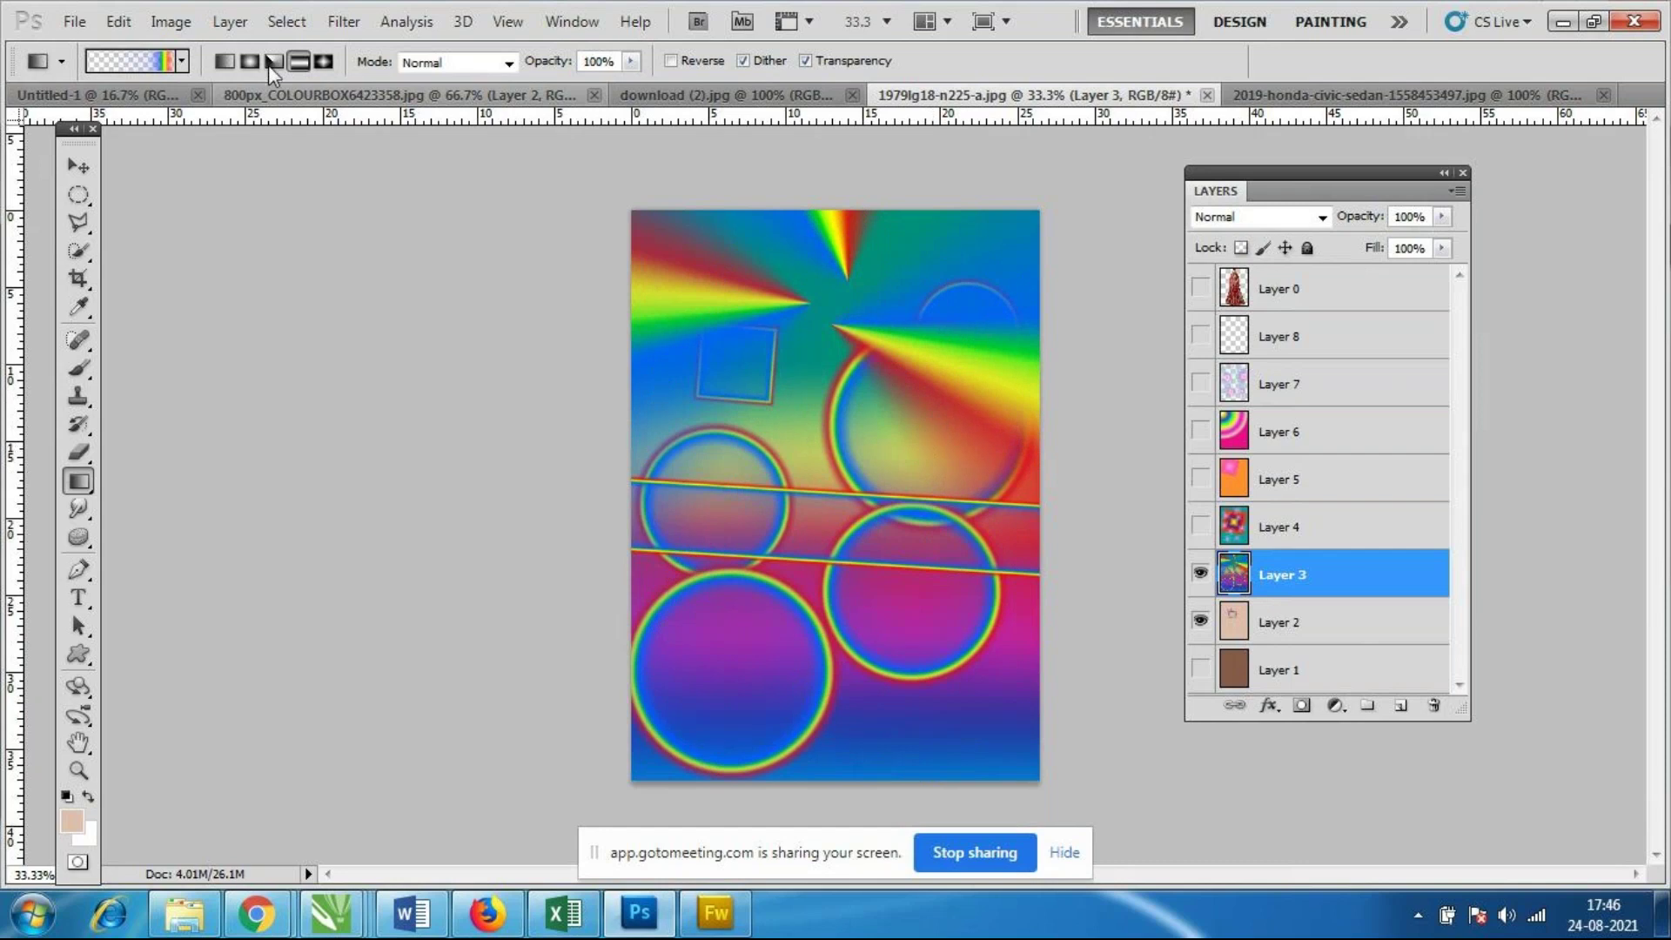
Try a large radial rainbow ring and undo it, then draw two diagonal linear rainbow stripes.
left_click(270, 63)
left_click(250, 61)
left_click_drag(779, 384, 933, 519)
key("ctrl+z")
left_click(225, 61)
mouse_move(630, 190)
left_mouse_down()
mouse_move(811, 405)
mouse_move(935, 592)
left_mouse_up()
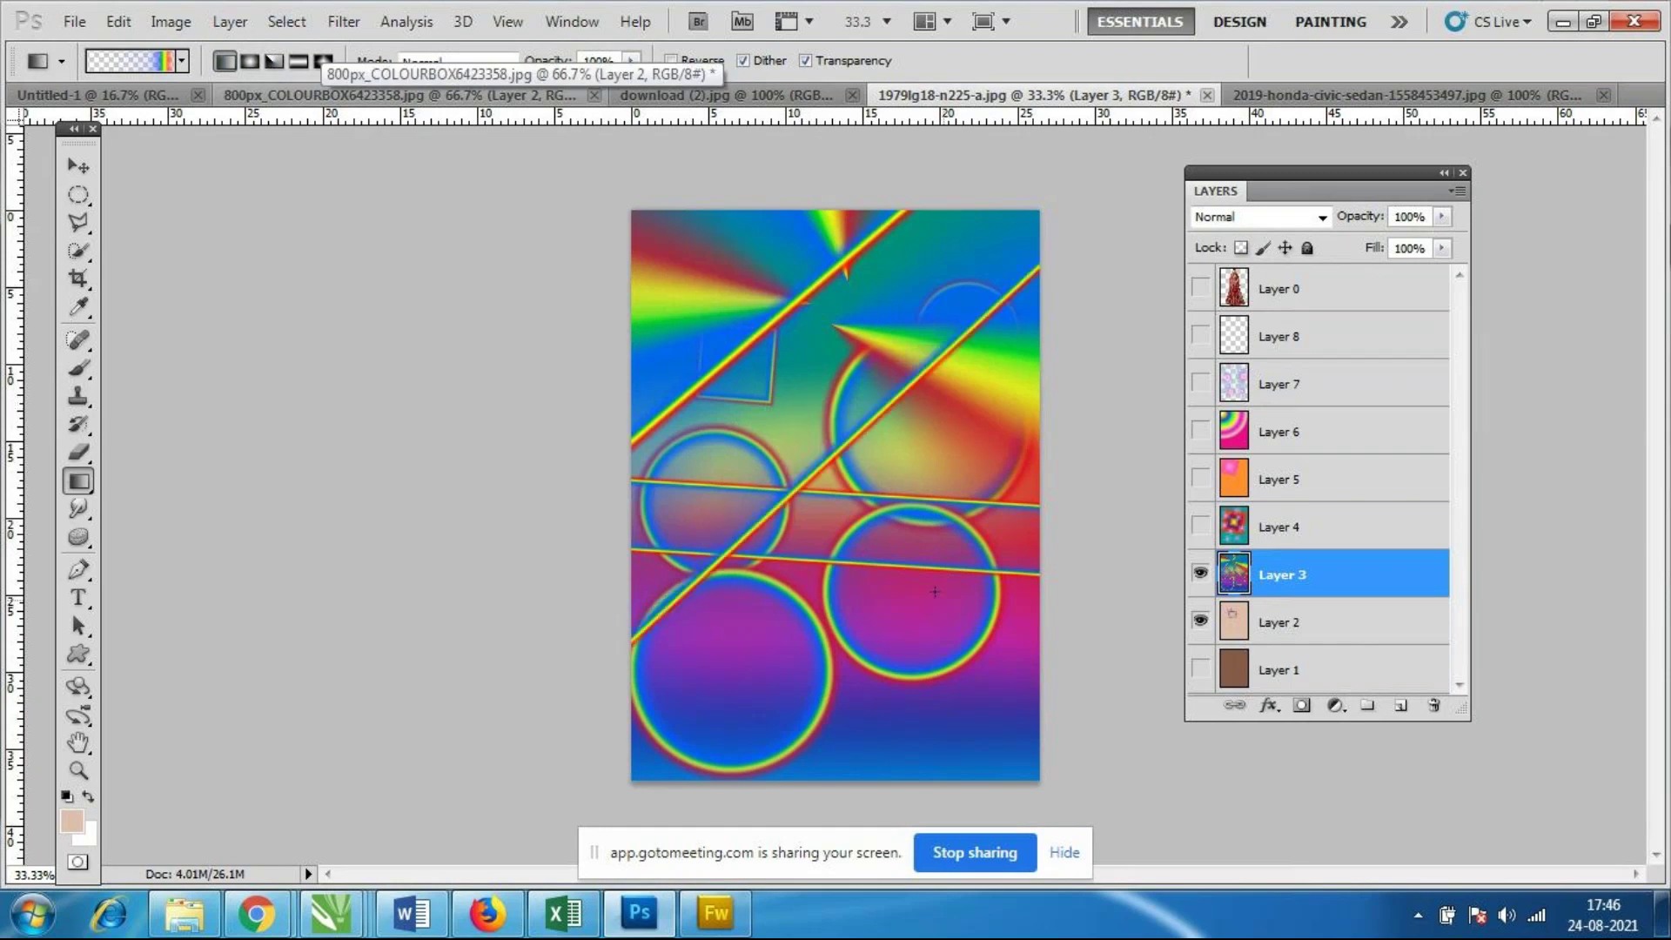
left_click_drag(865, 654, 949, 727)
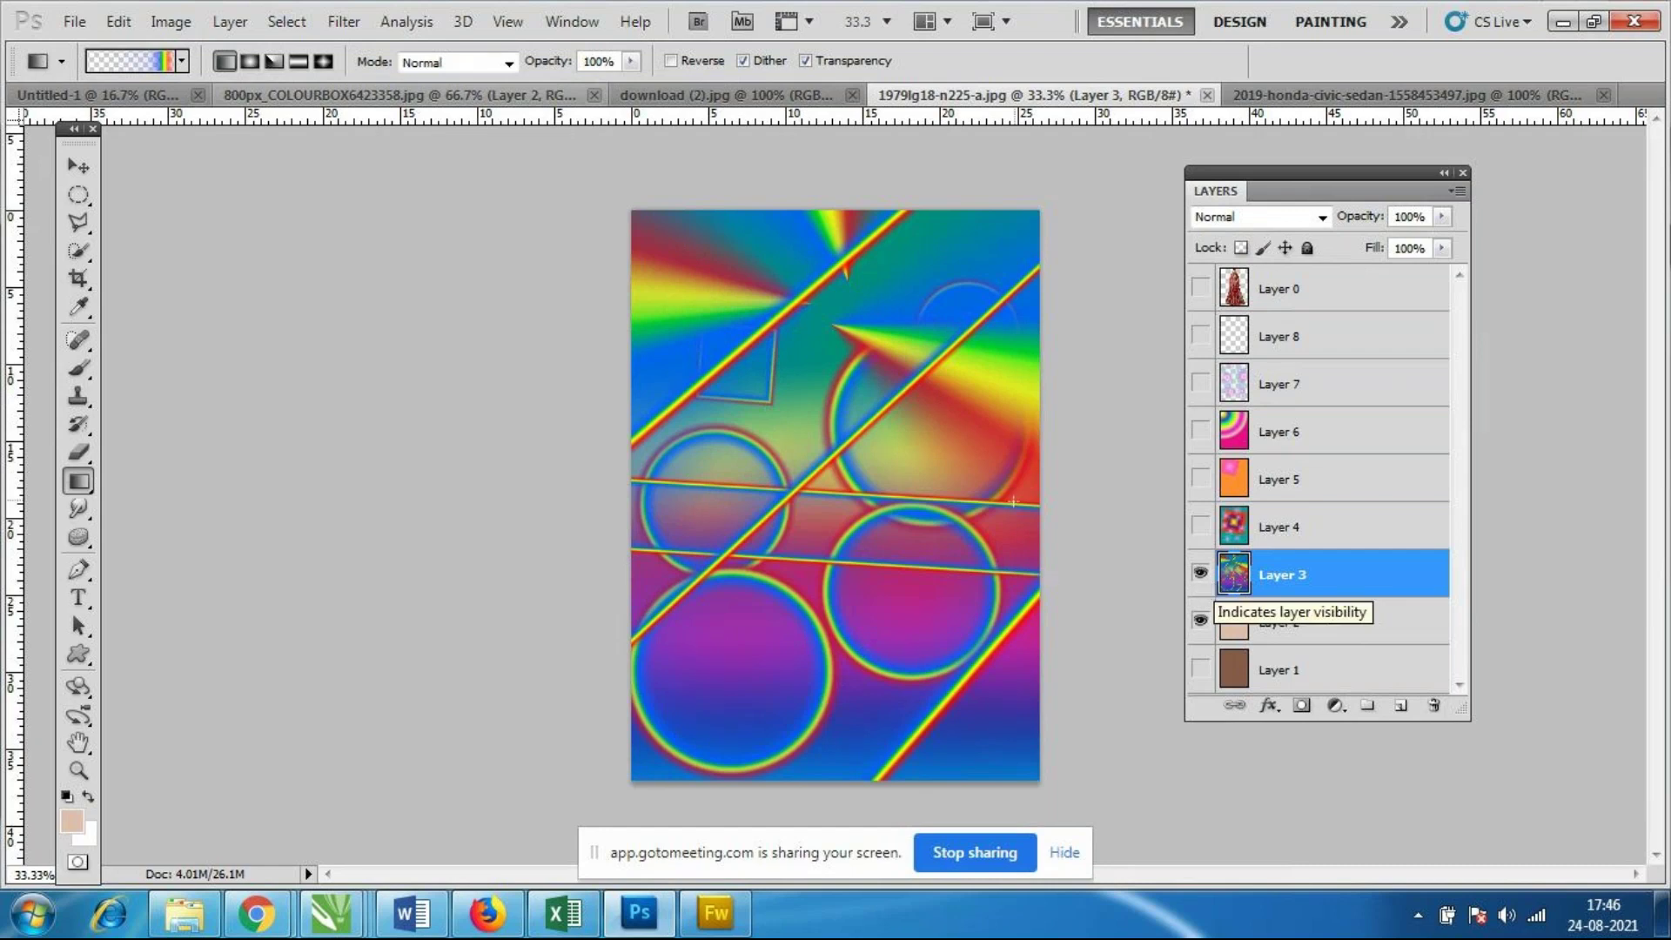
Briefly show the bride layer, then hide it and Layer 3.
left_click(1200, 288)
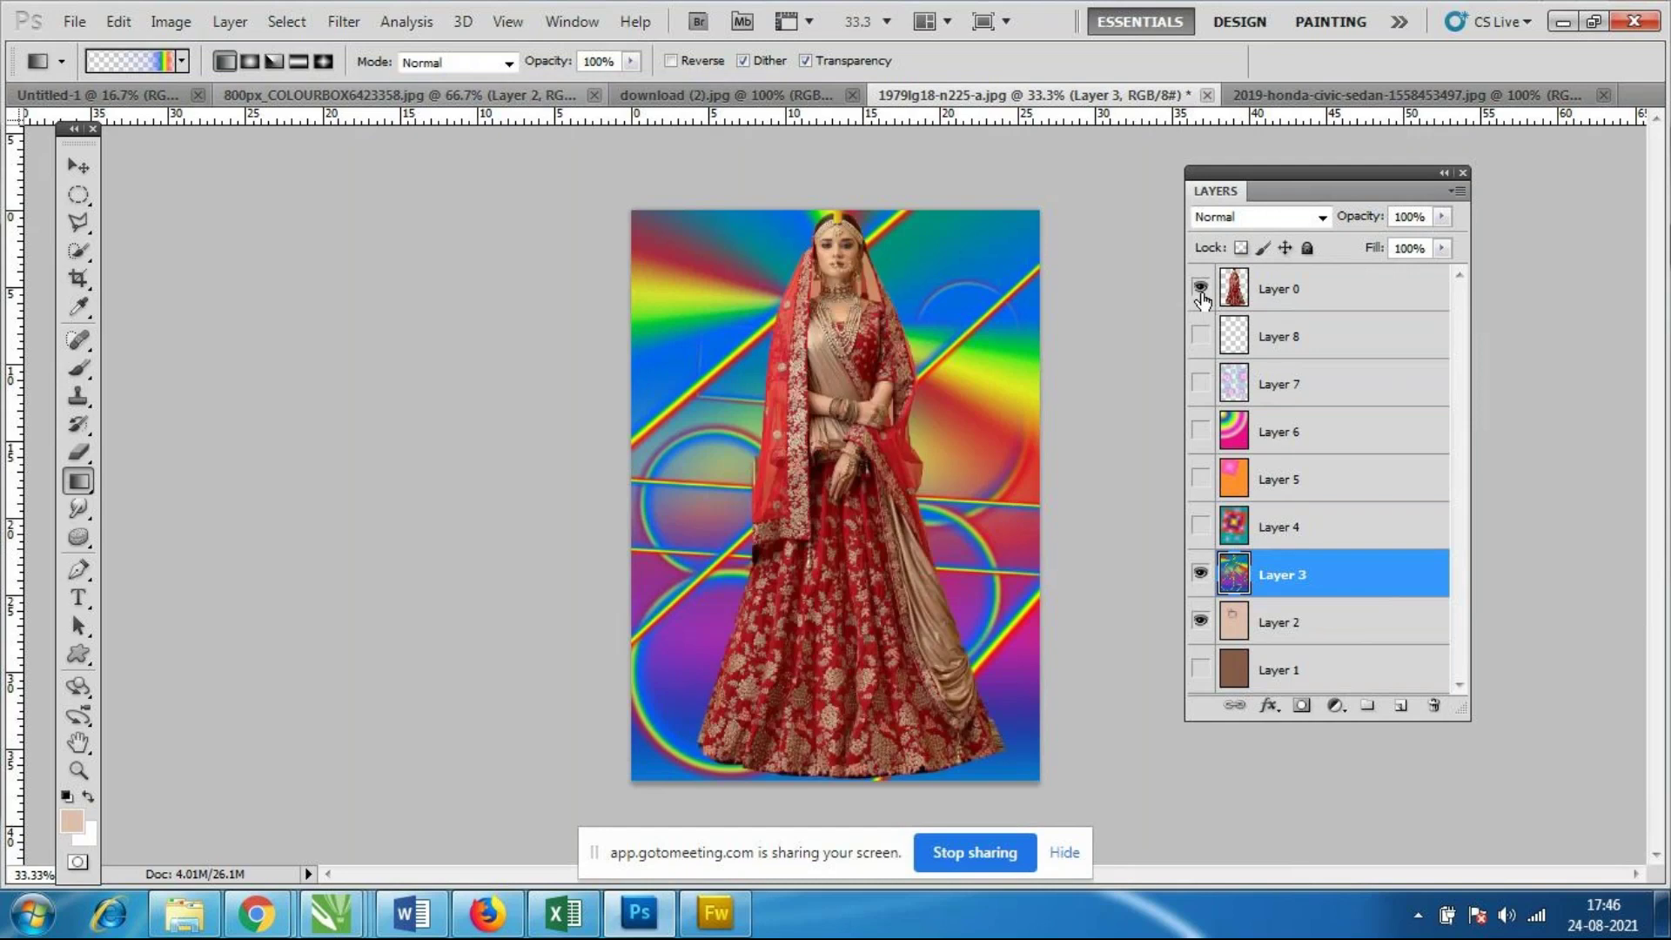
left_click(1200, 288)
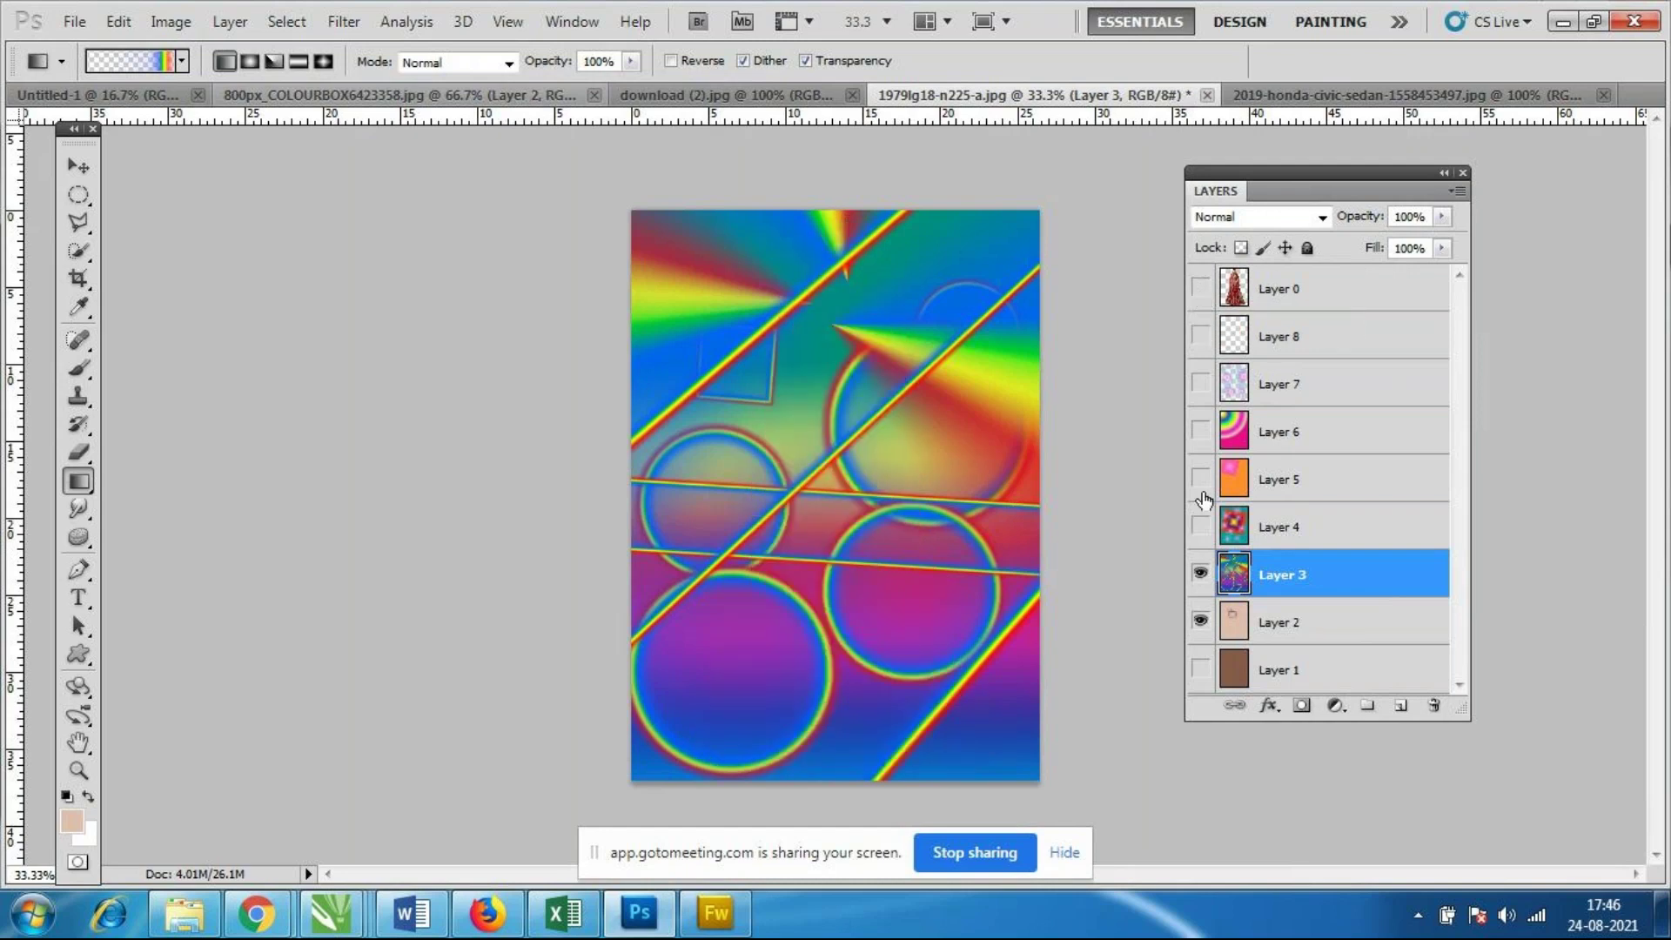
left_click(1202, 581)
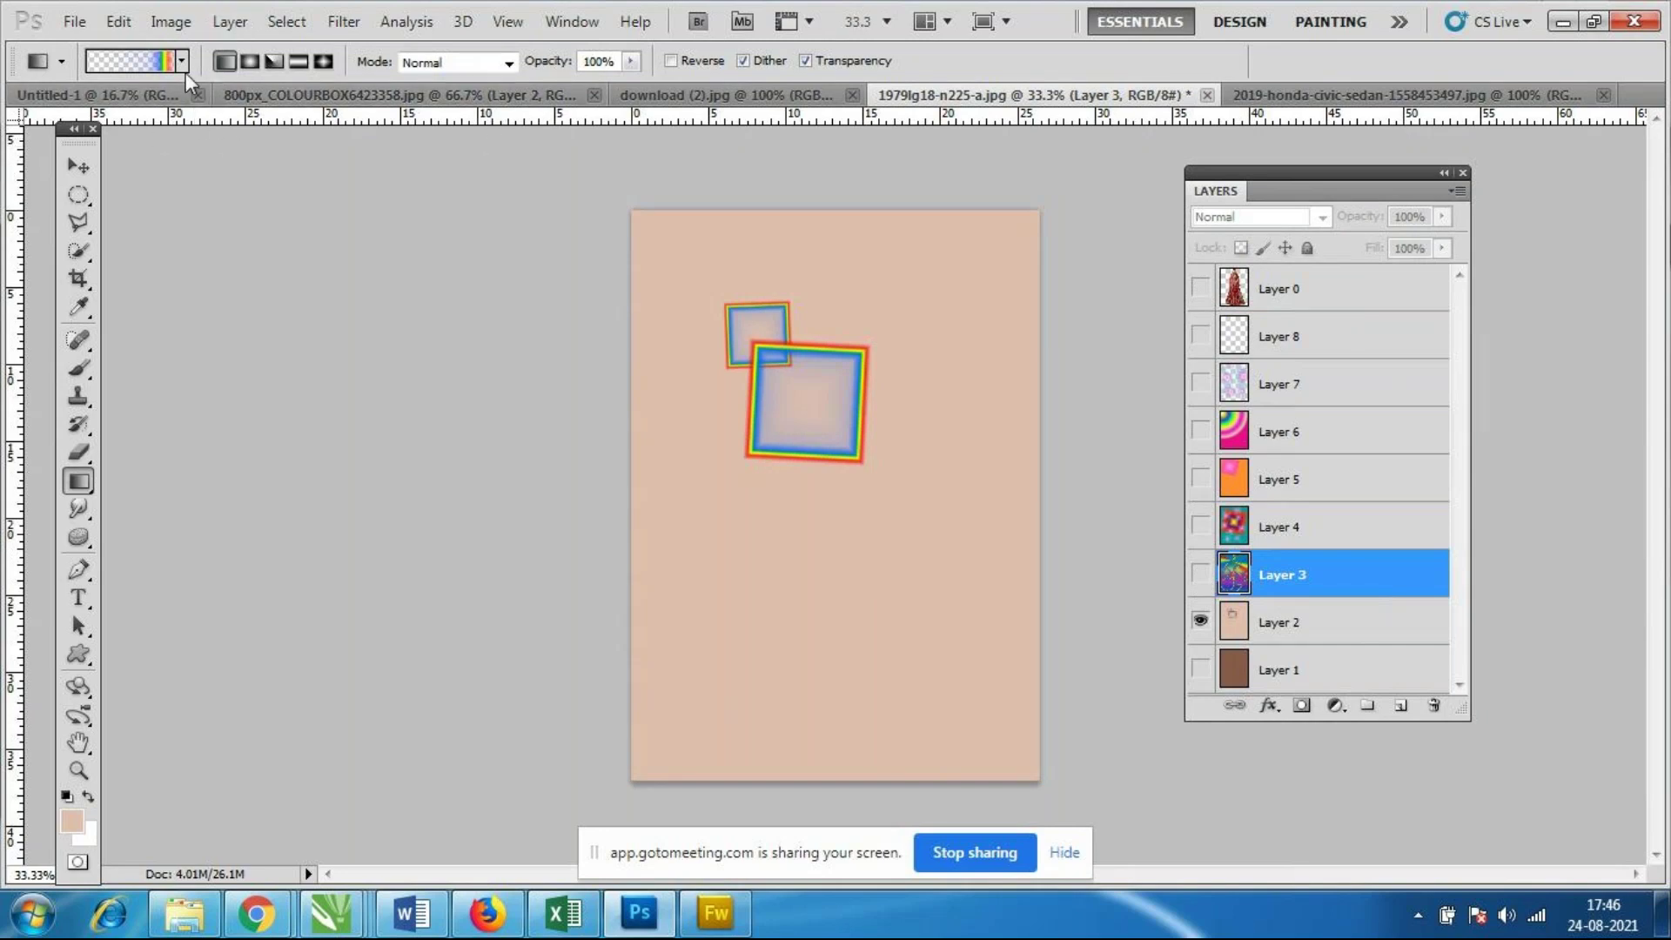
Open the forest background photo as a new document.
left_click(76, 26)
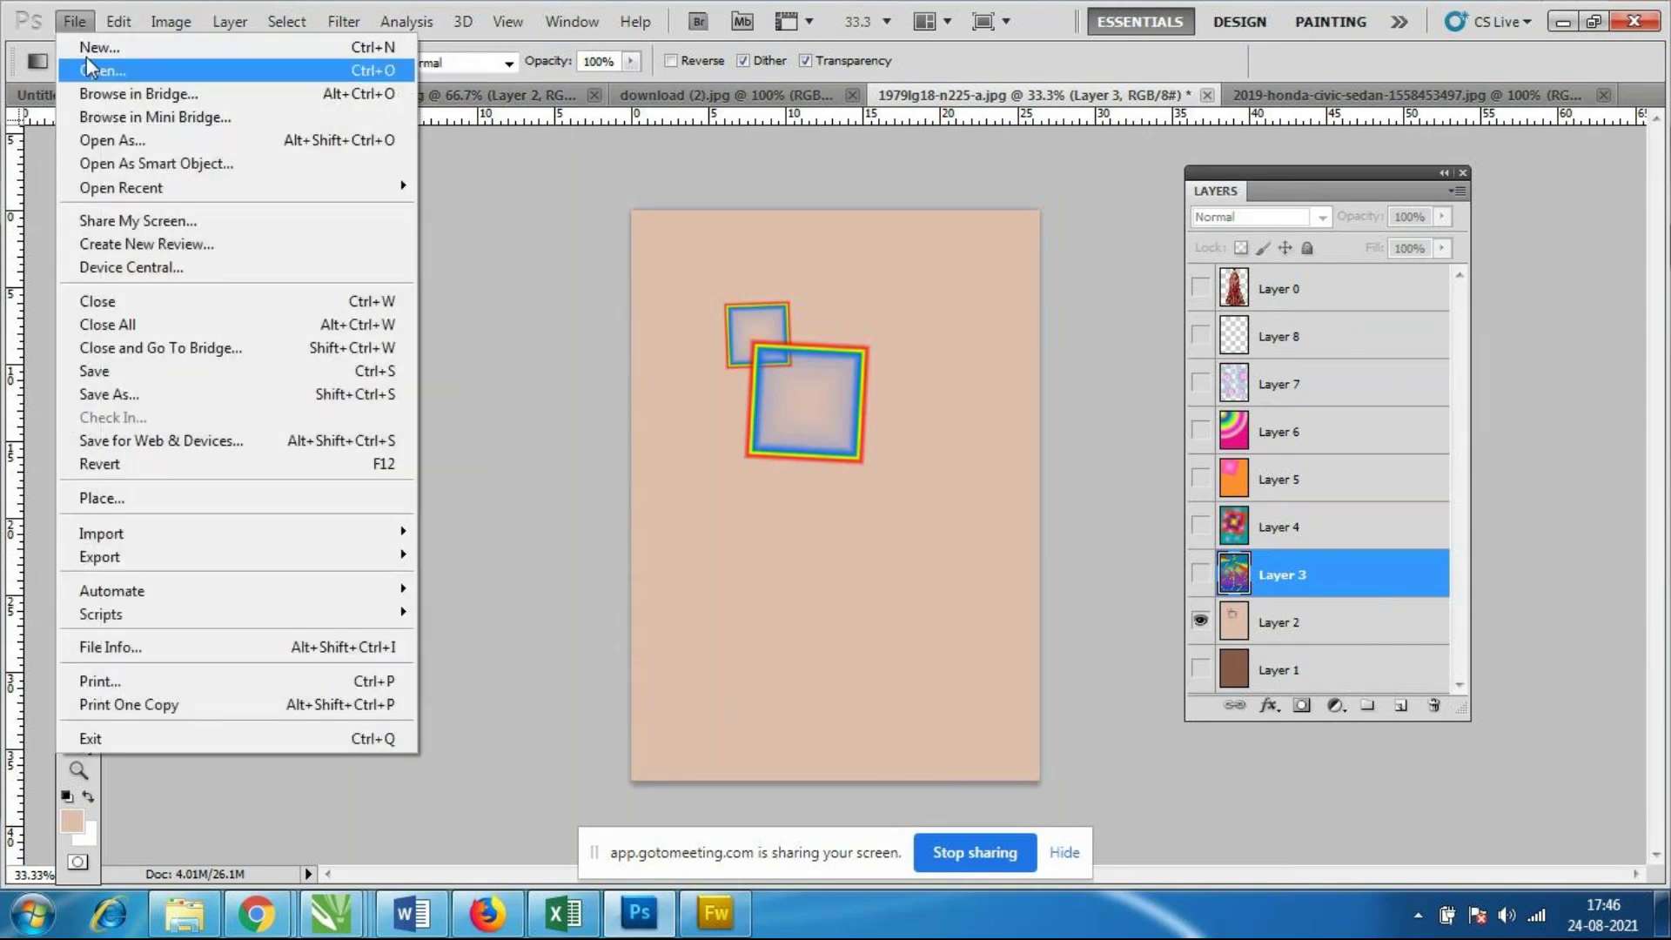
left_click(96, 71)
left_click(804, 216)
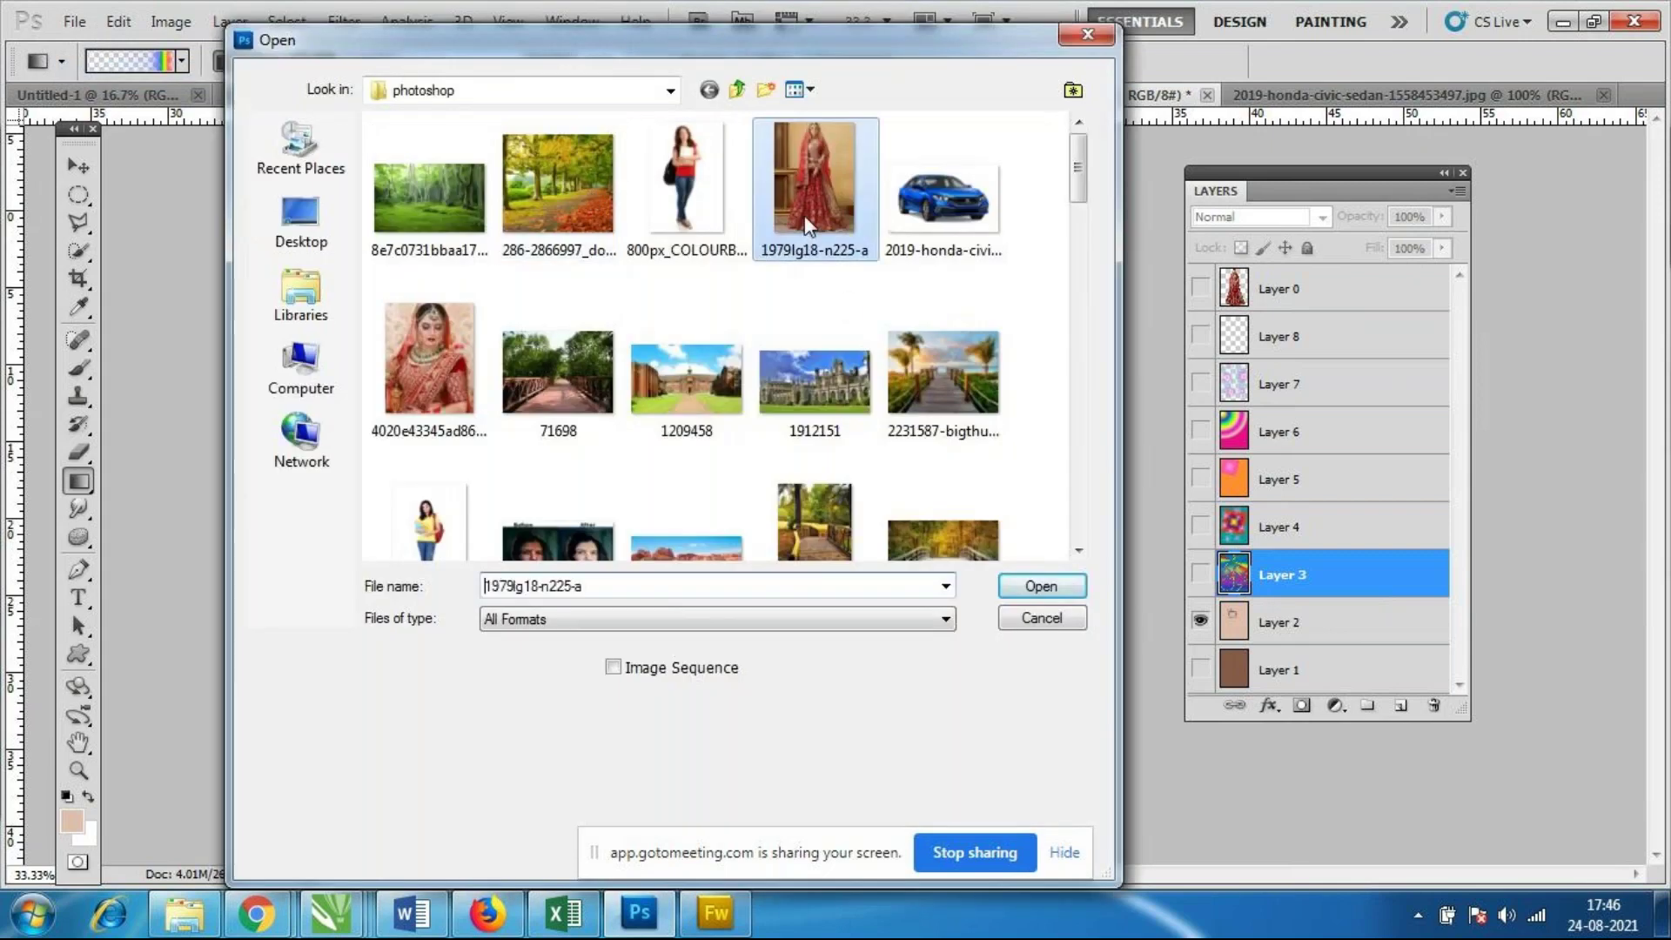
left_click(853, 392)
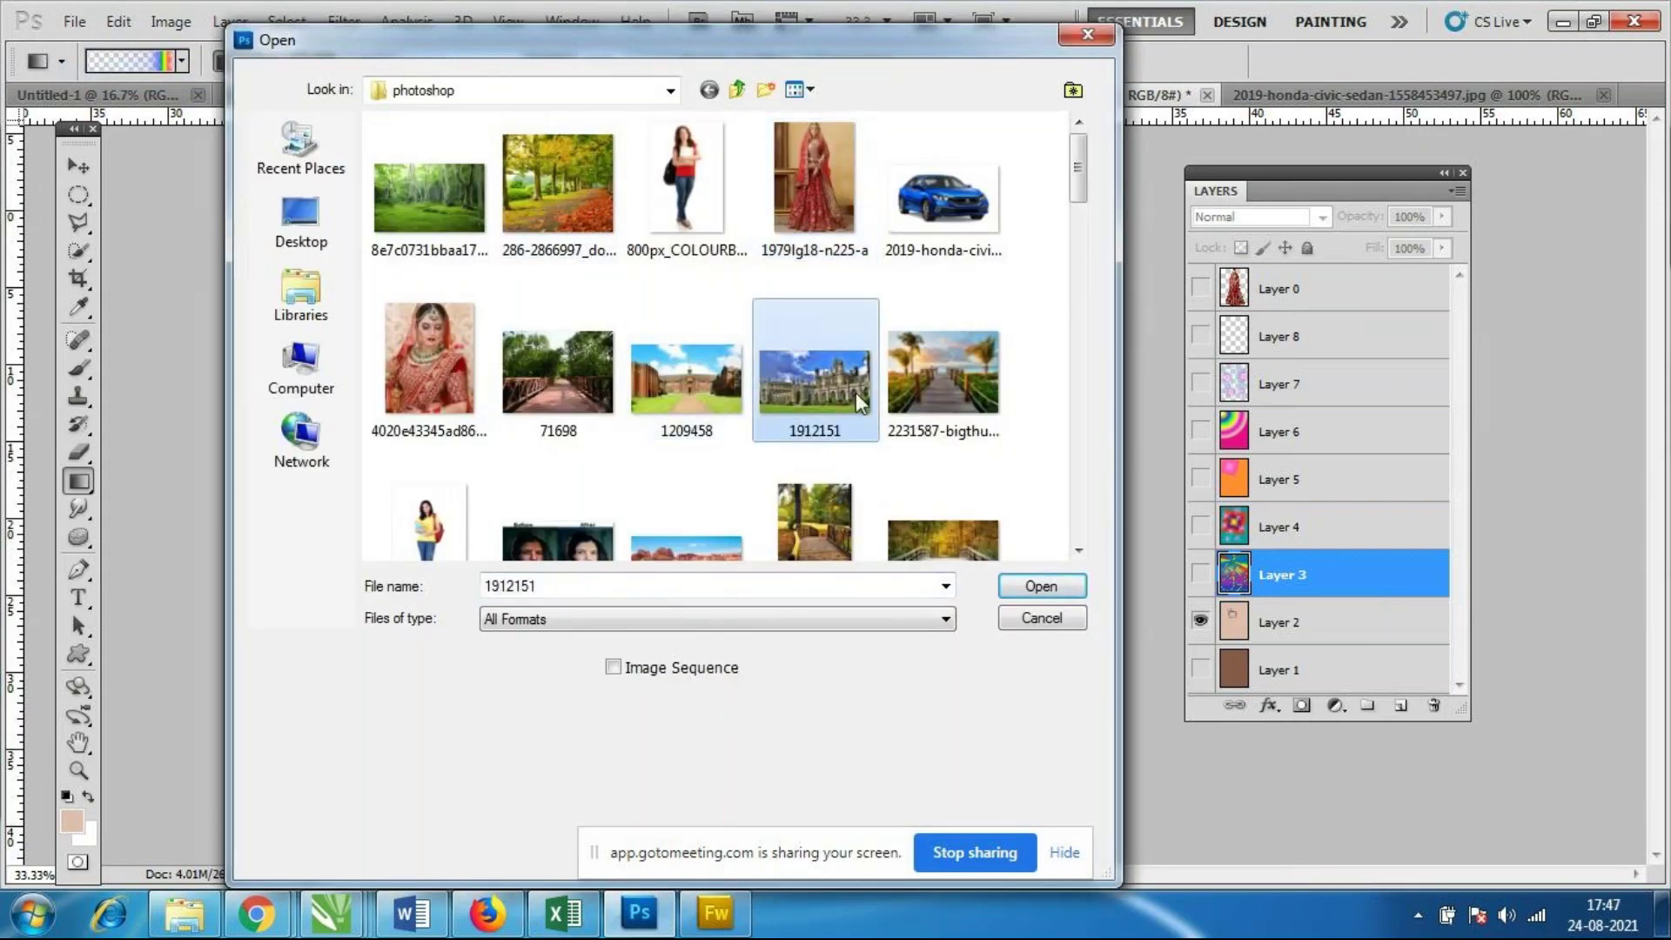
left_click(528, 190)
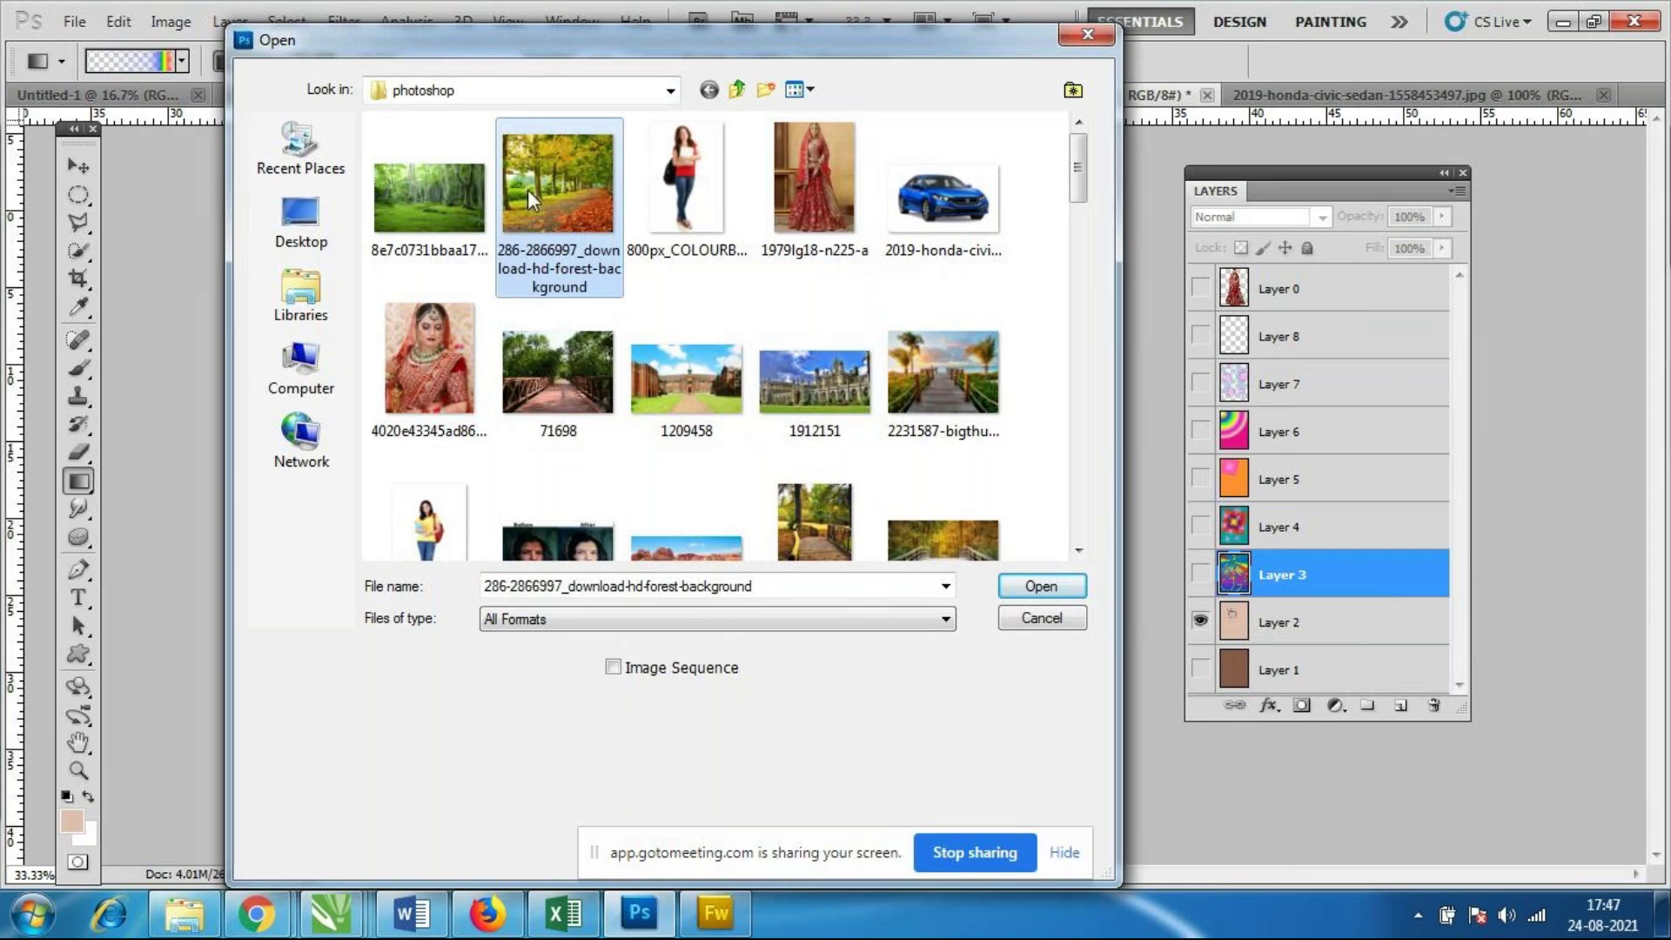
left_click(1053, 592)
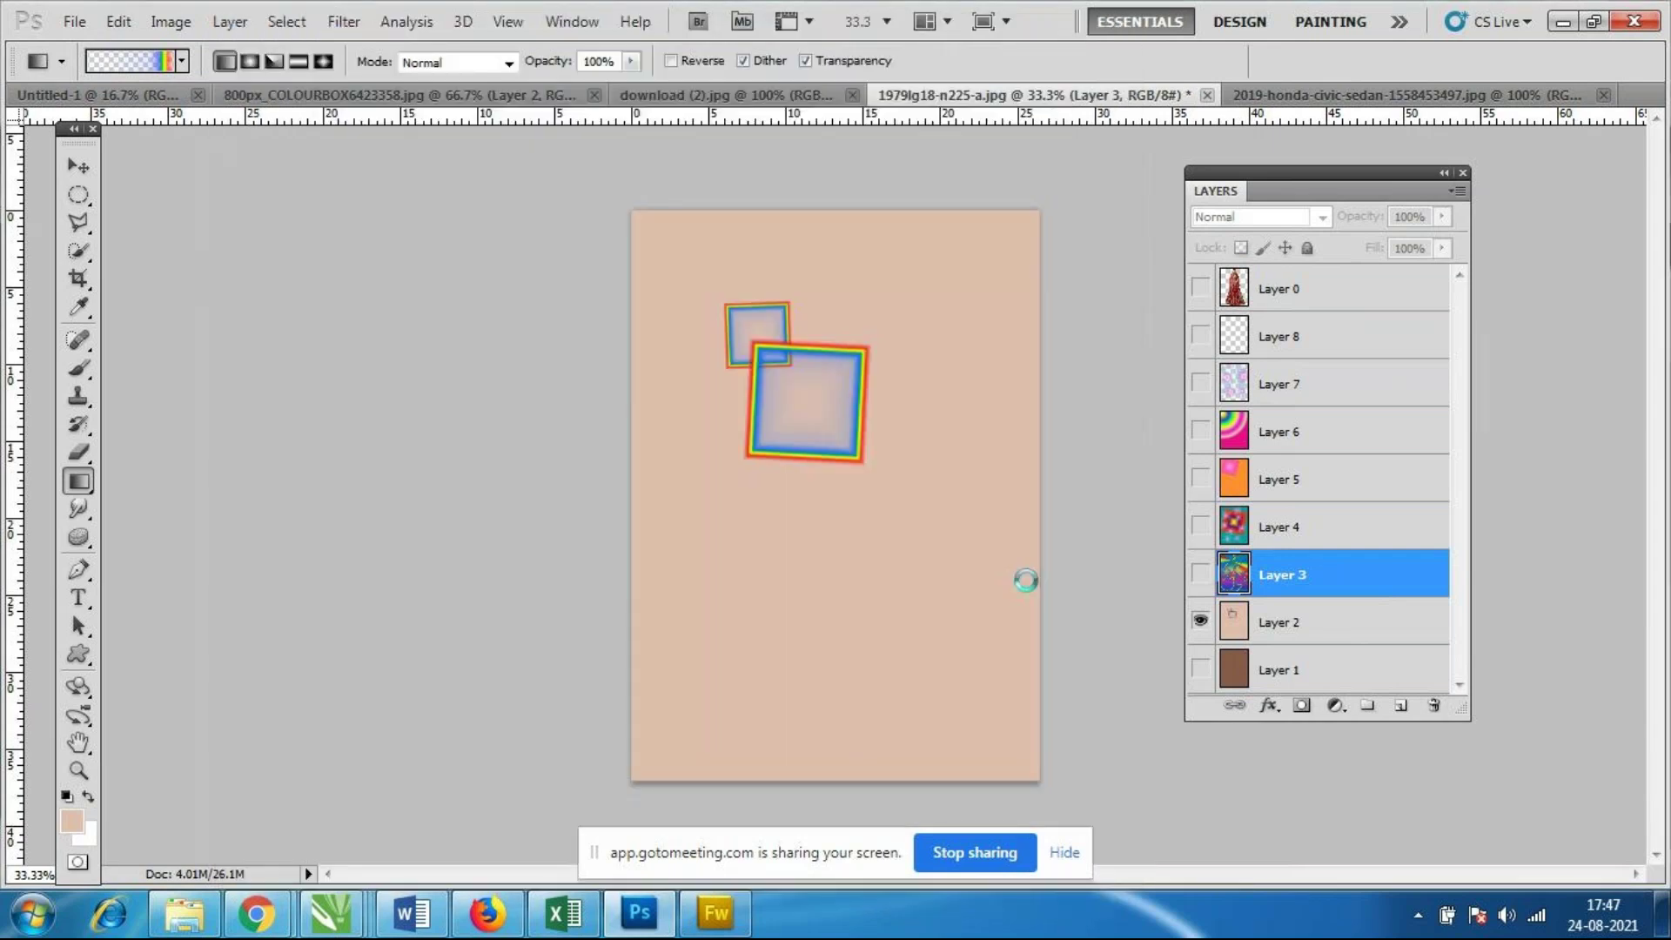
Open the 2231587-bigthumbnail beach boardwalk photo.
left_click(66, 28)
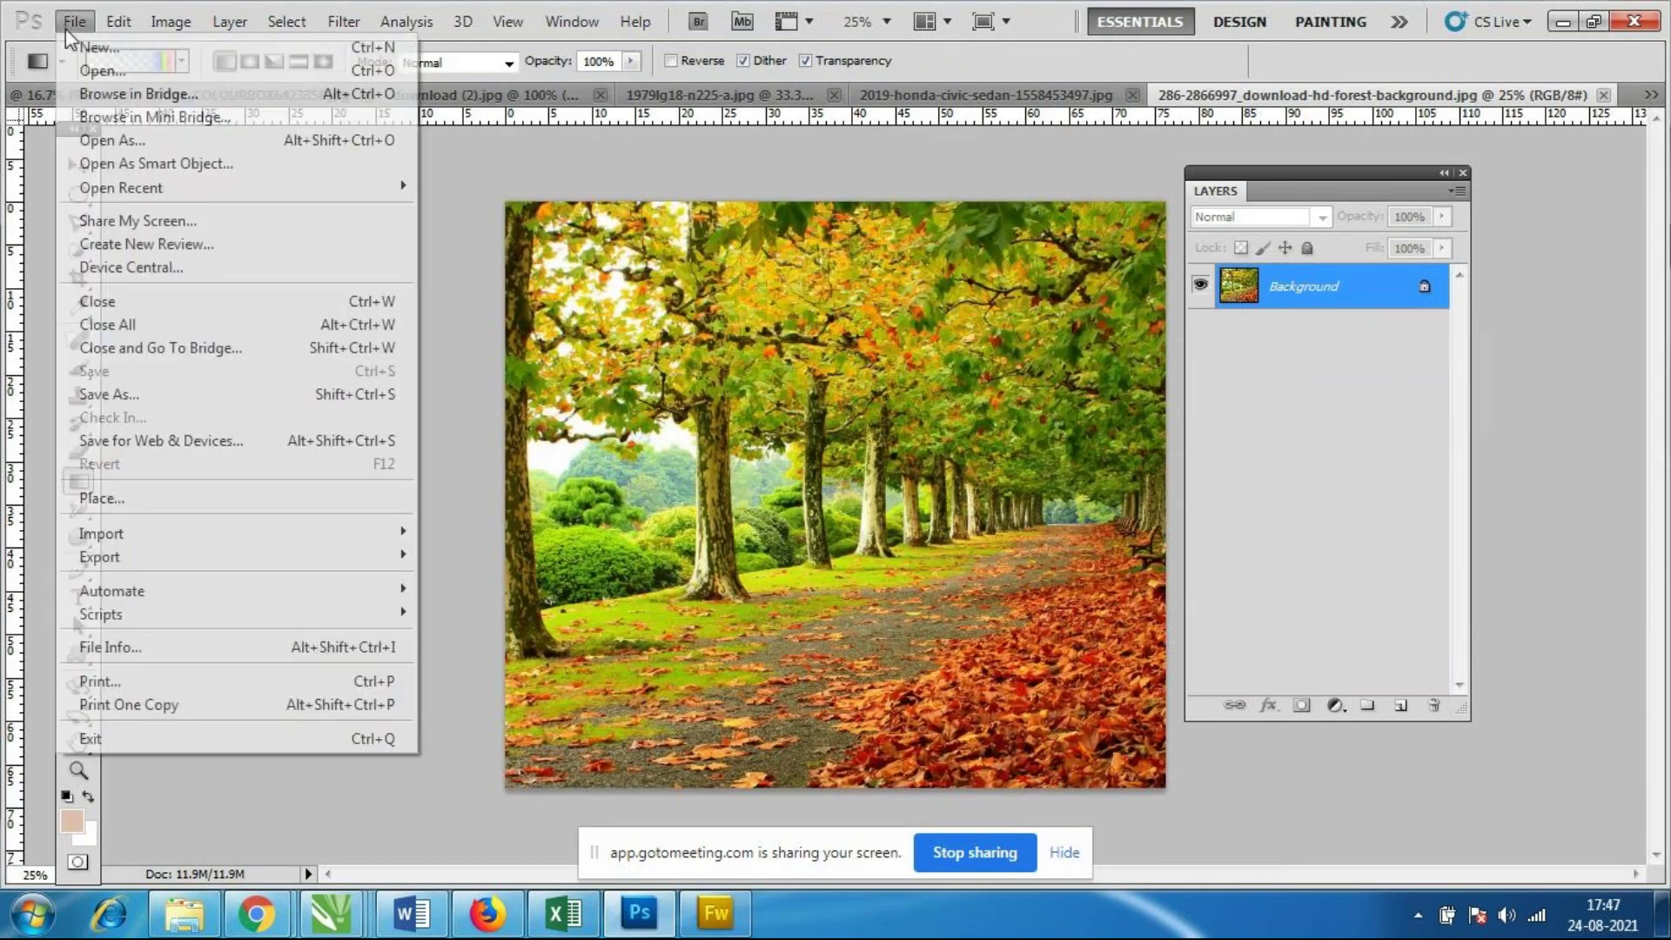
left_click(93, 71)
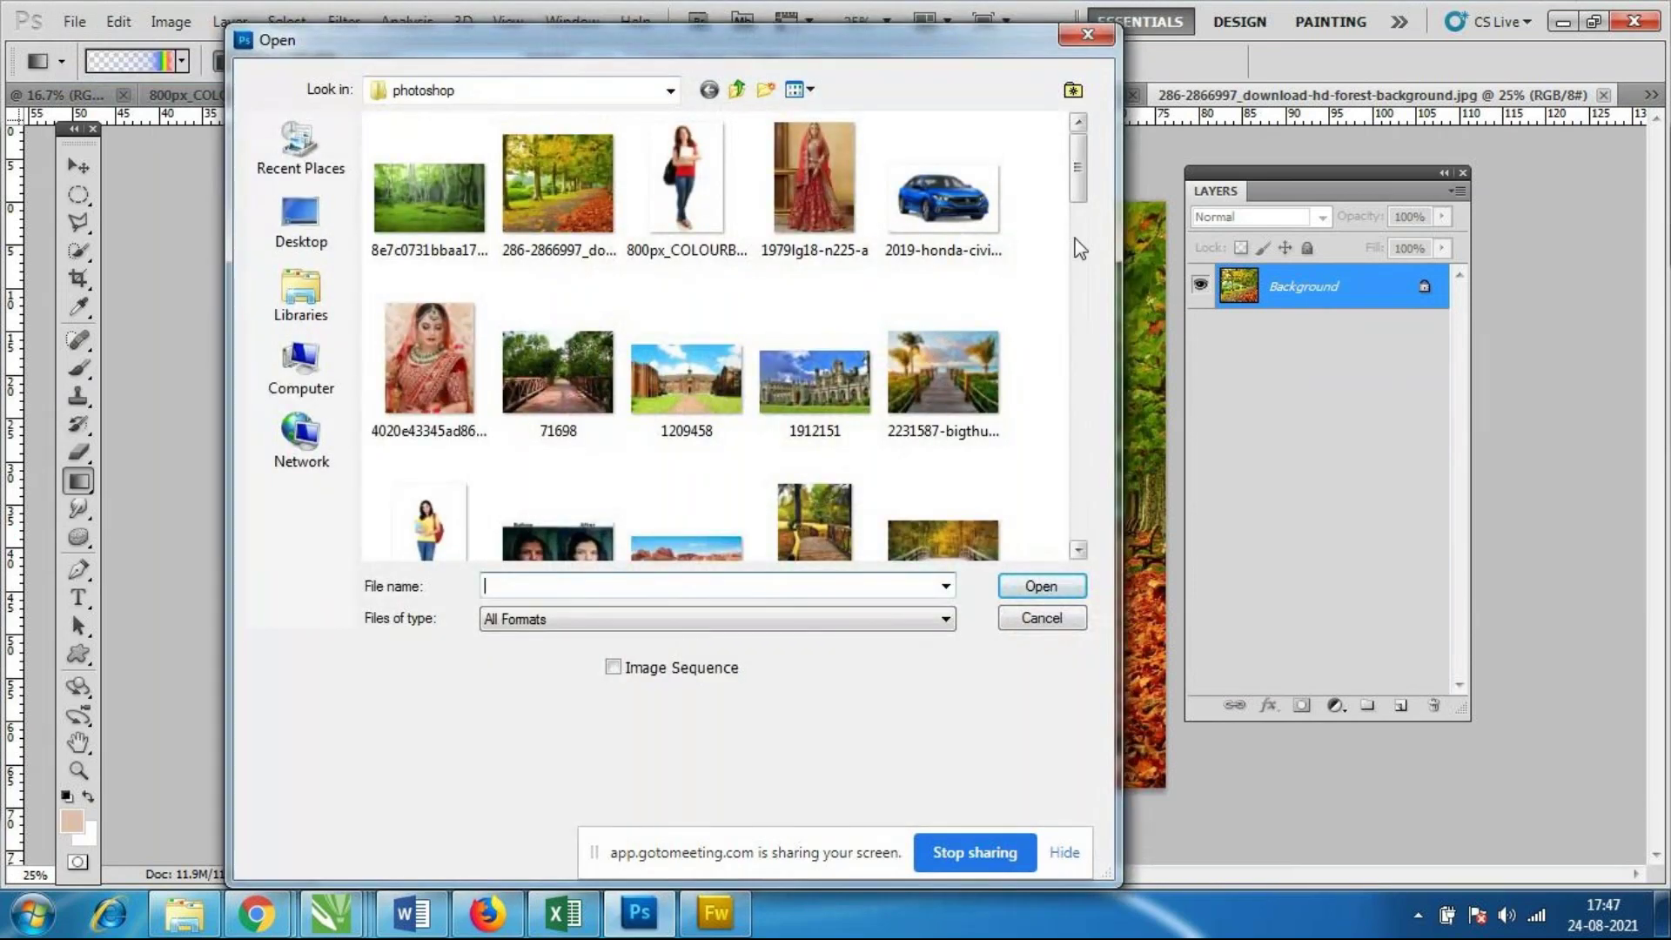
left_click_drag(1078, 191, 1083, 225)
left_click(944, 170)
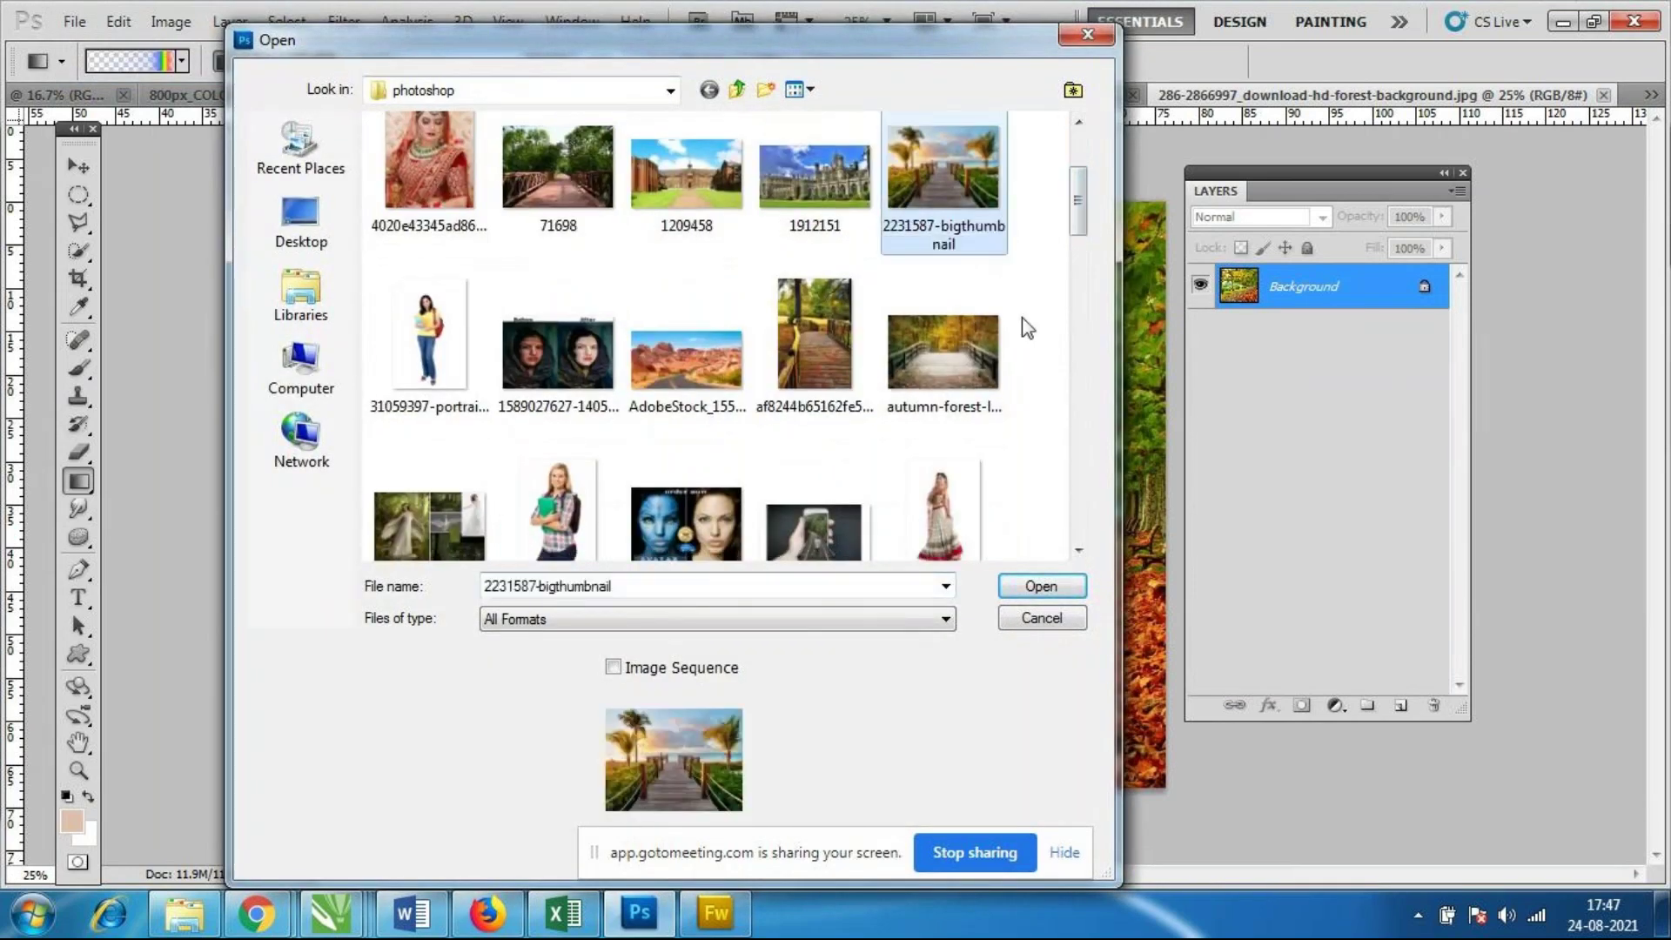
left_click(1014, 585)
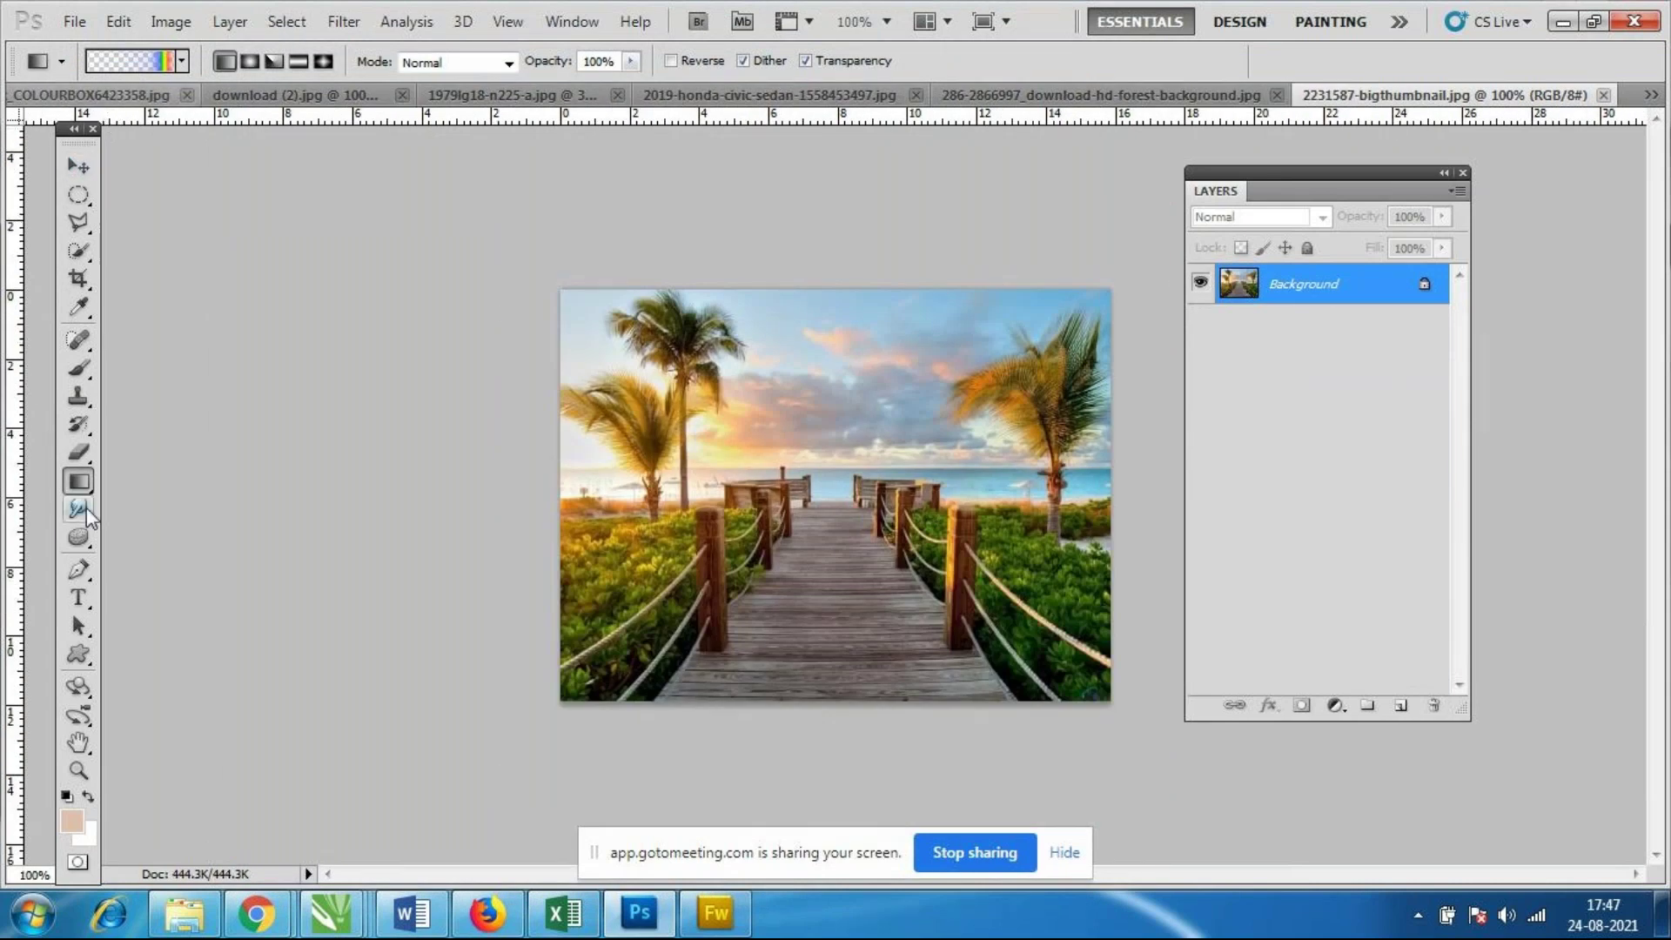
Replace the gradient presets with the Neutral Density set and pick a grey-to-transparent gradient.
left_click(182, 61)
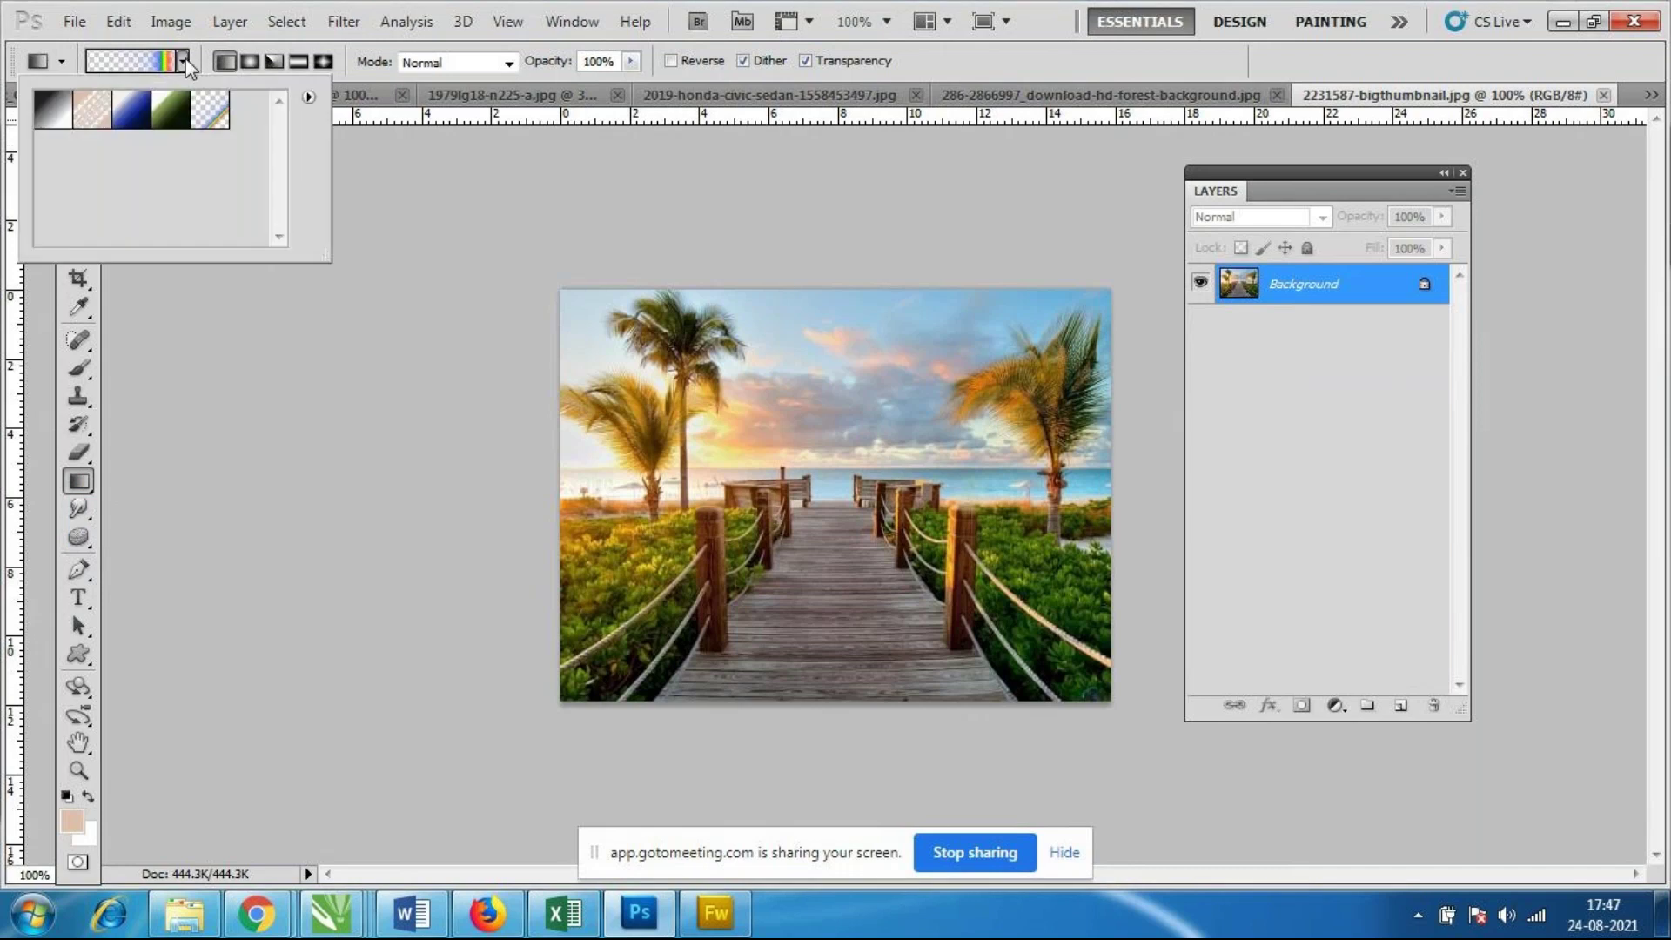
left_click(309, 97)
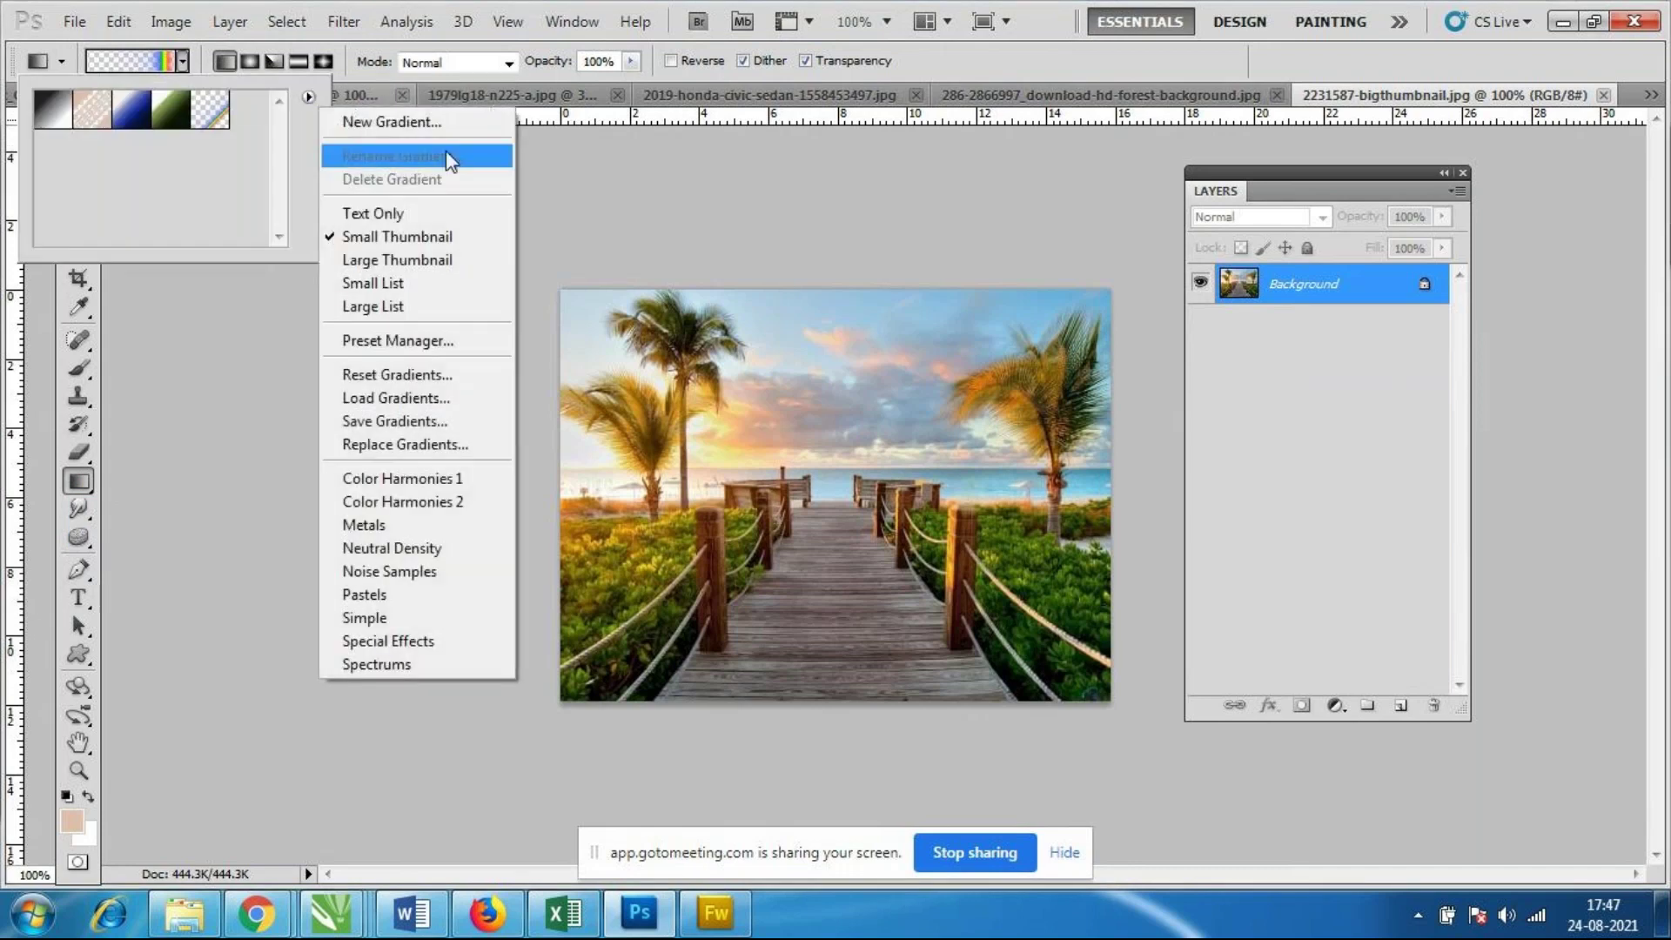
left_click(405, 550)
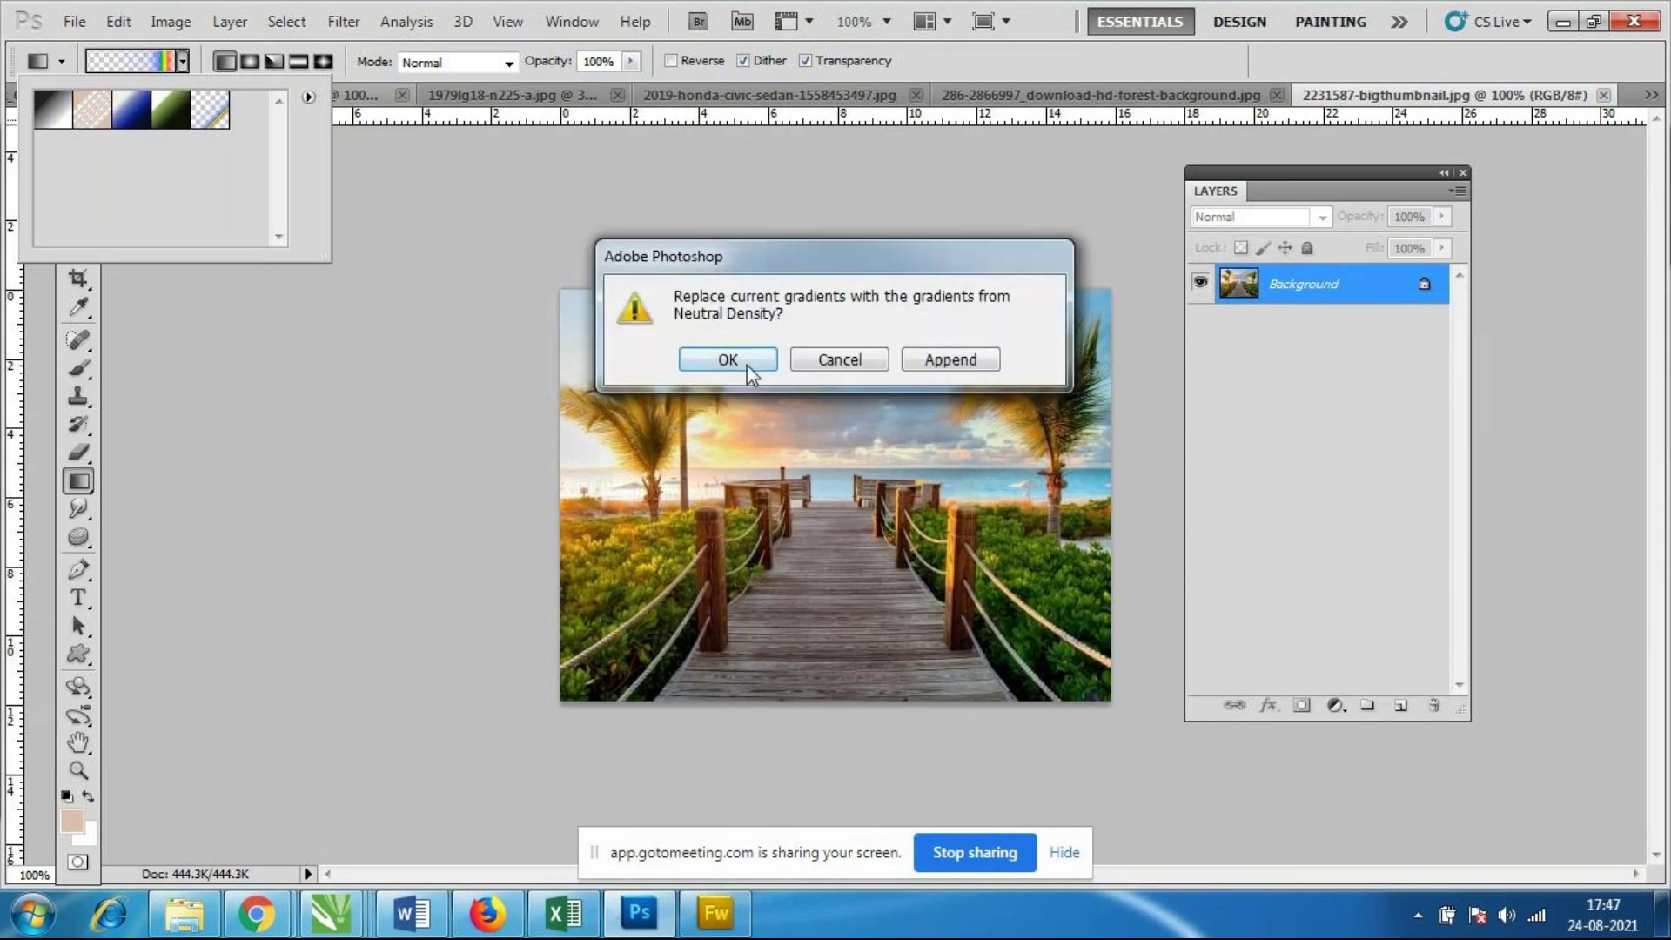
left_click(732, 363)
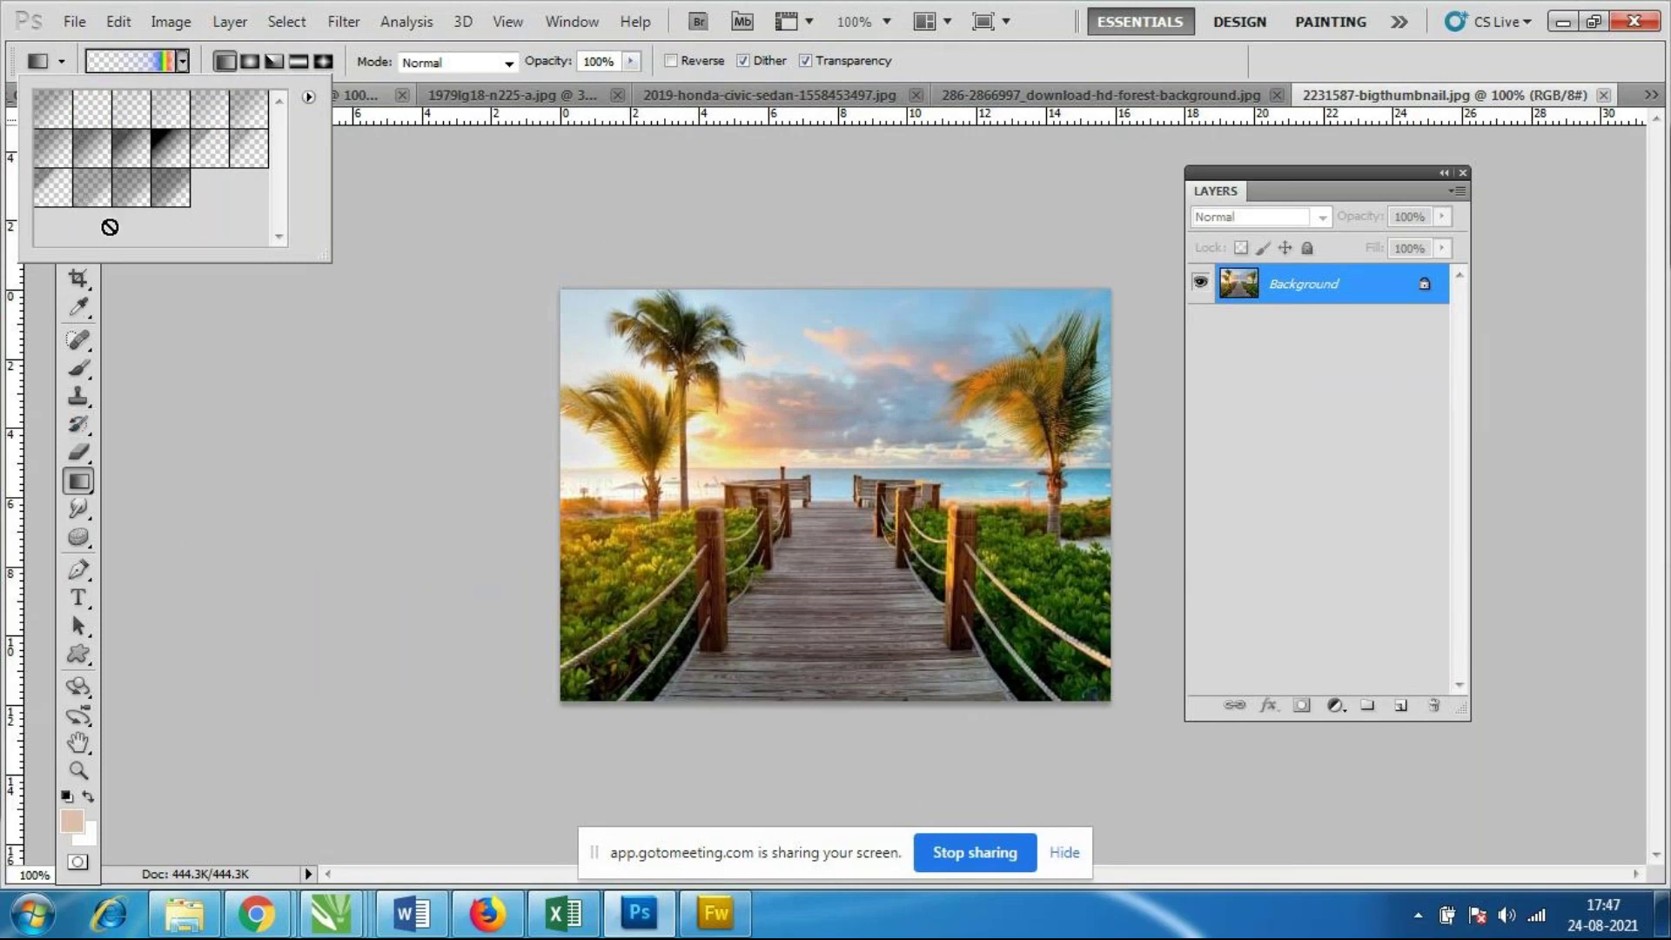
left_click(97, 161)
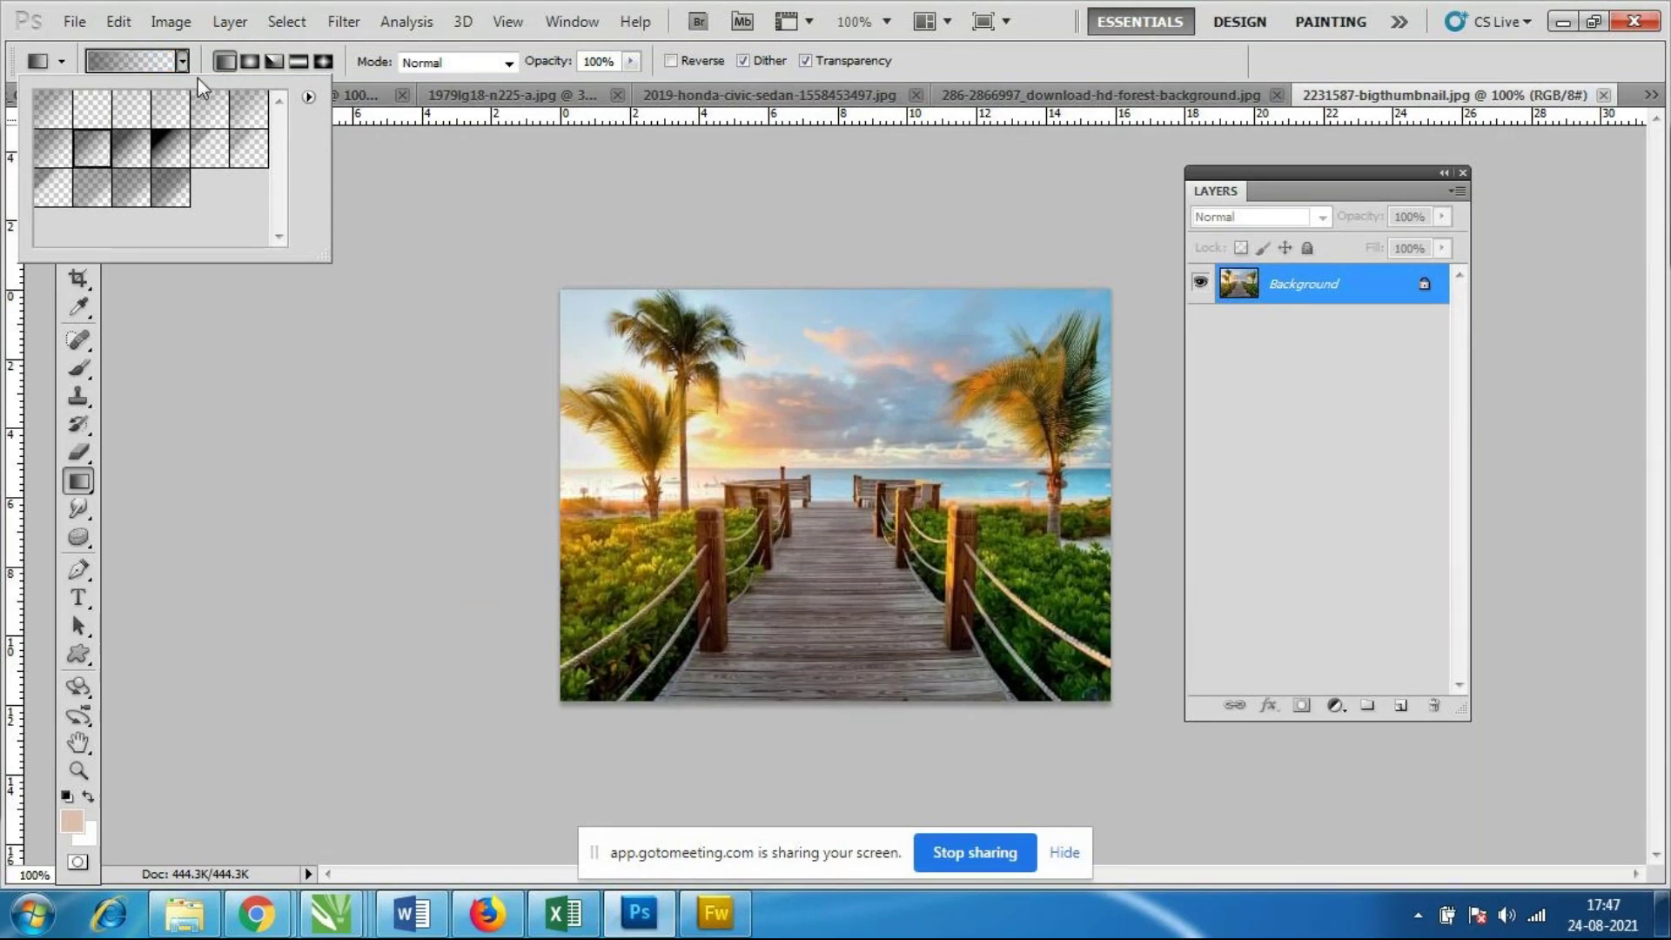
left_click(144, 69)
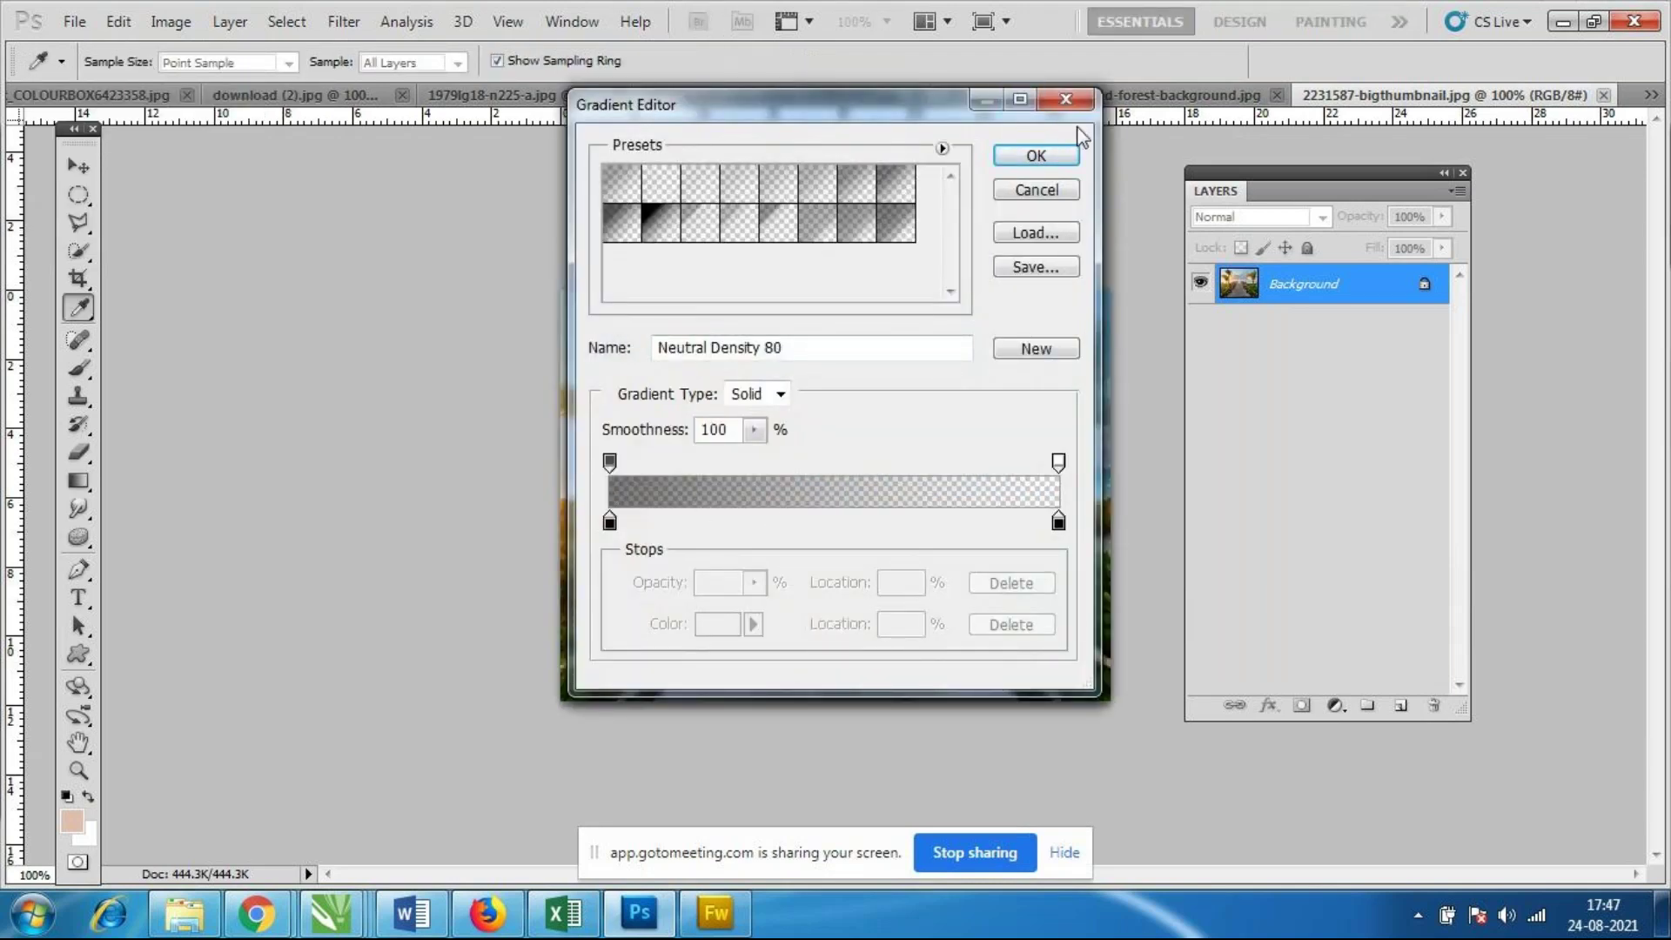
Reopen the Gradient Editor and preview Black To Transparent and several Neutral Density presets.
left_click(1066, 99)
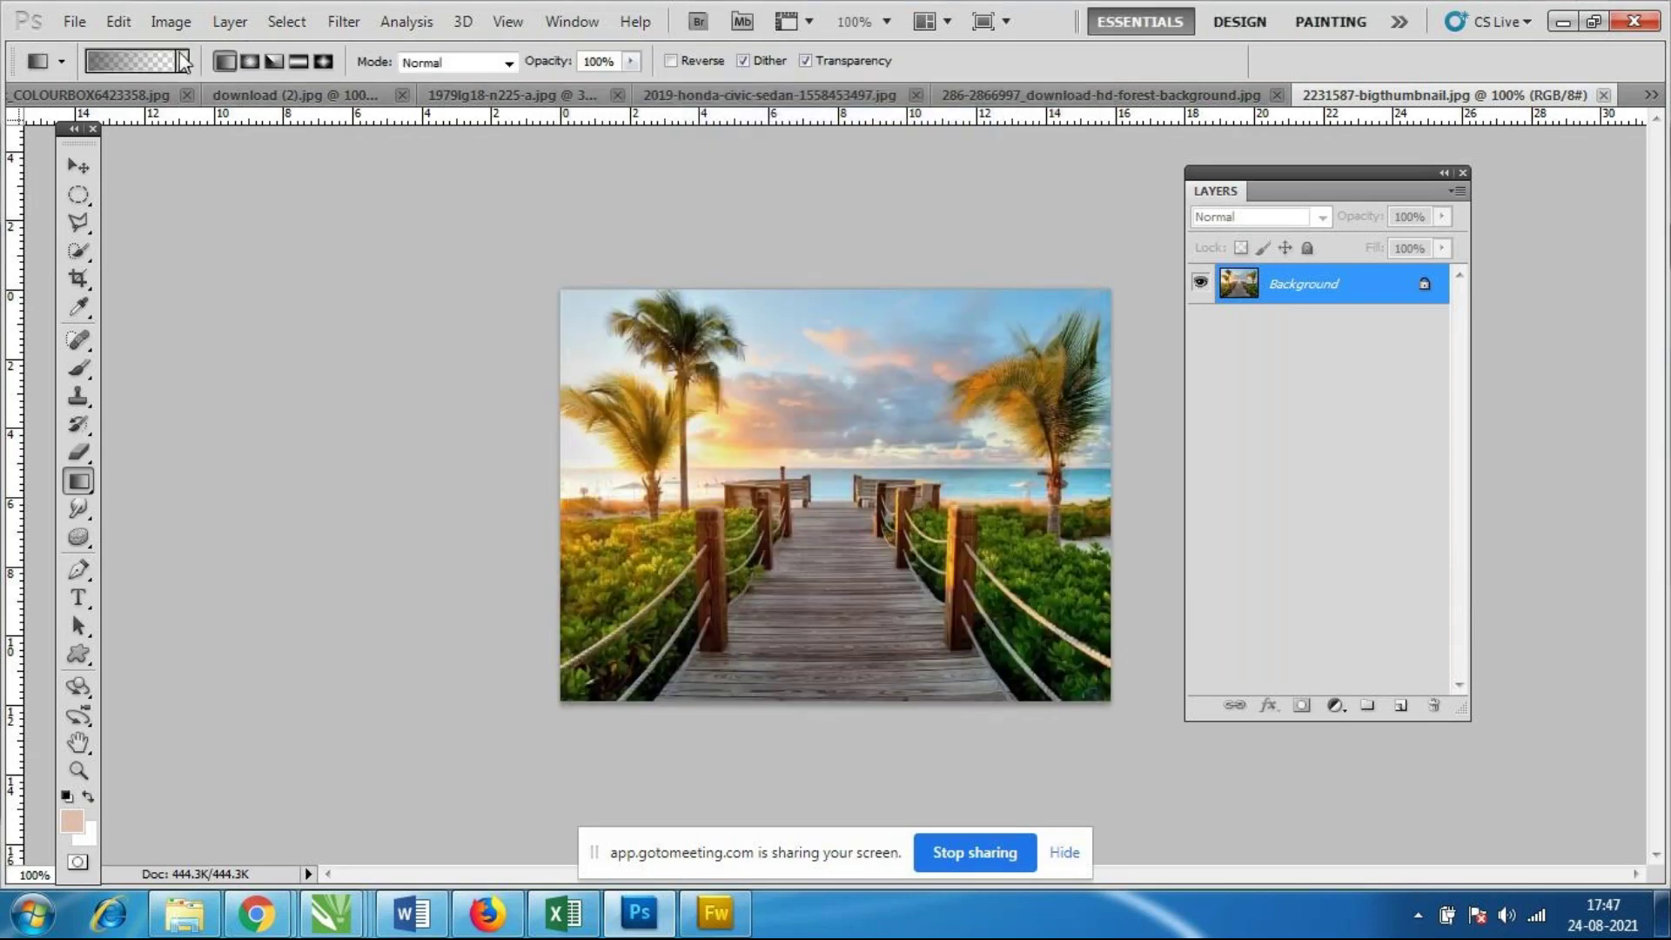
left_click(183, 61)
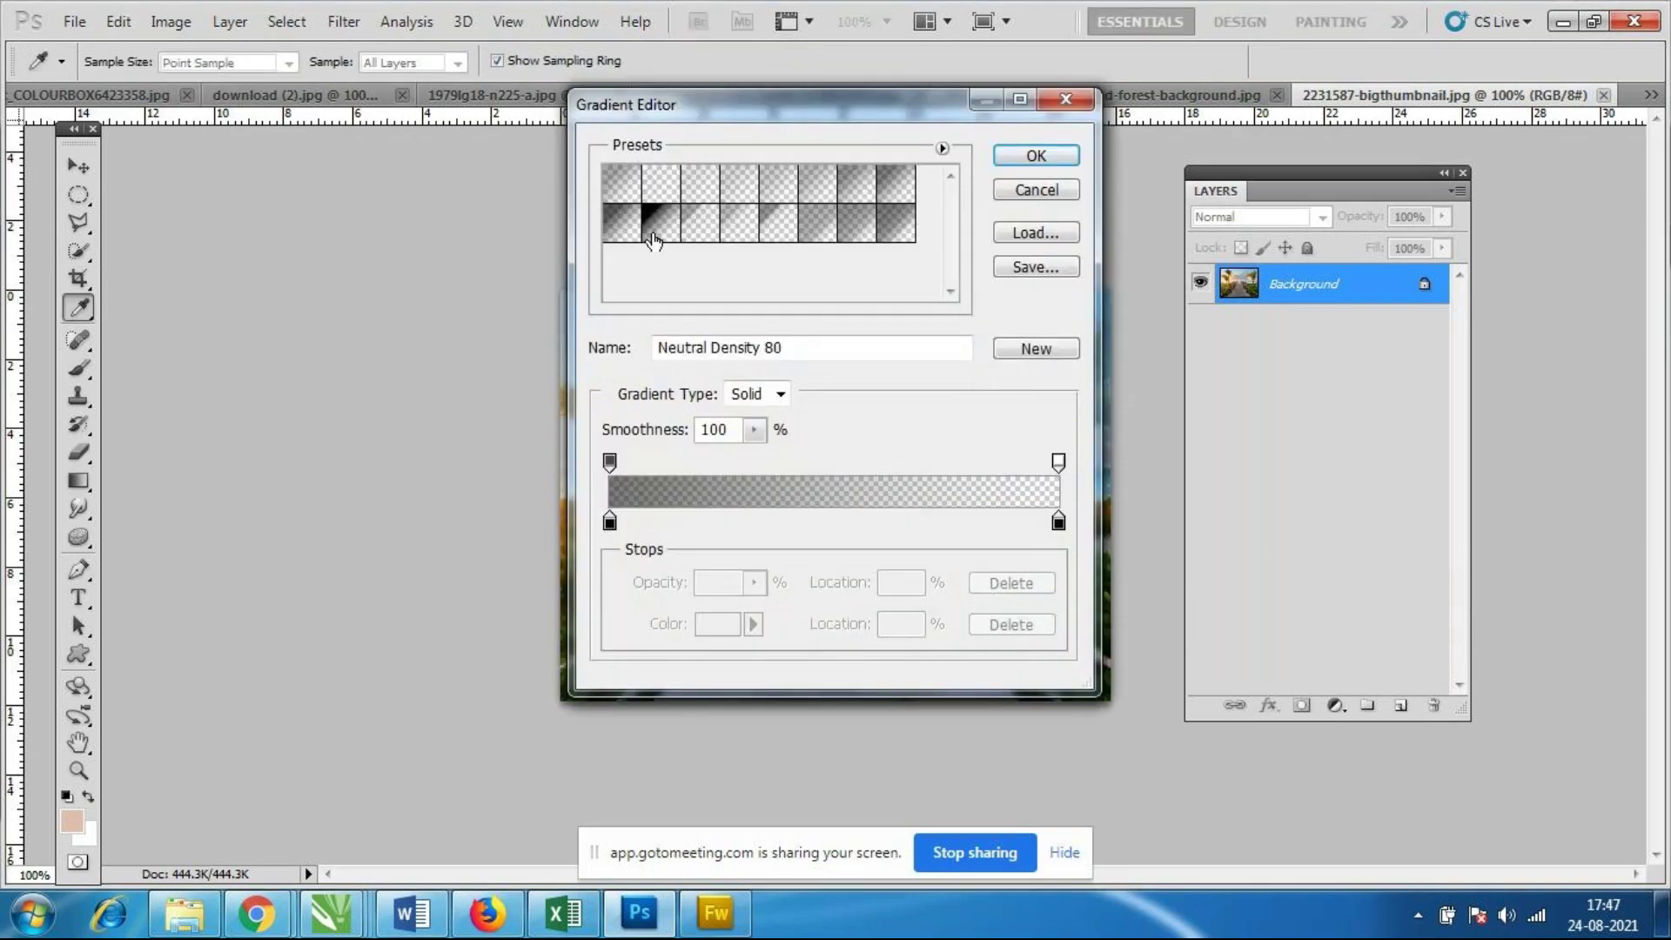
left_click(655, 223)
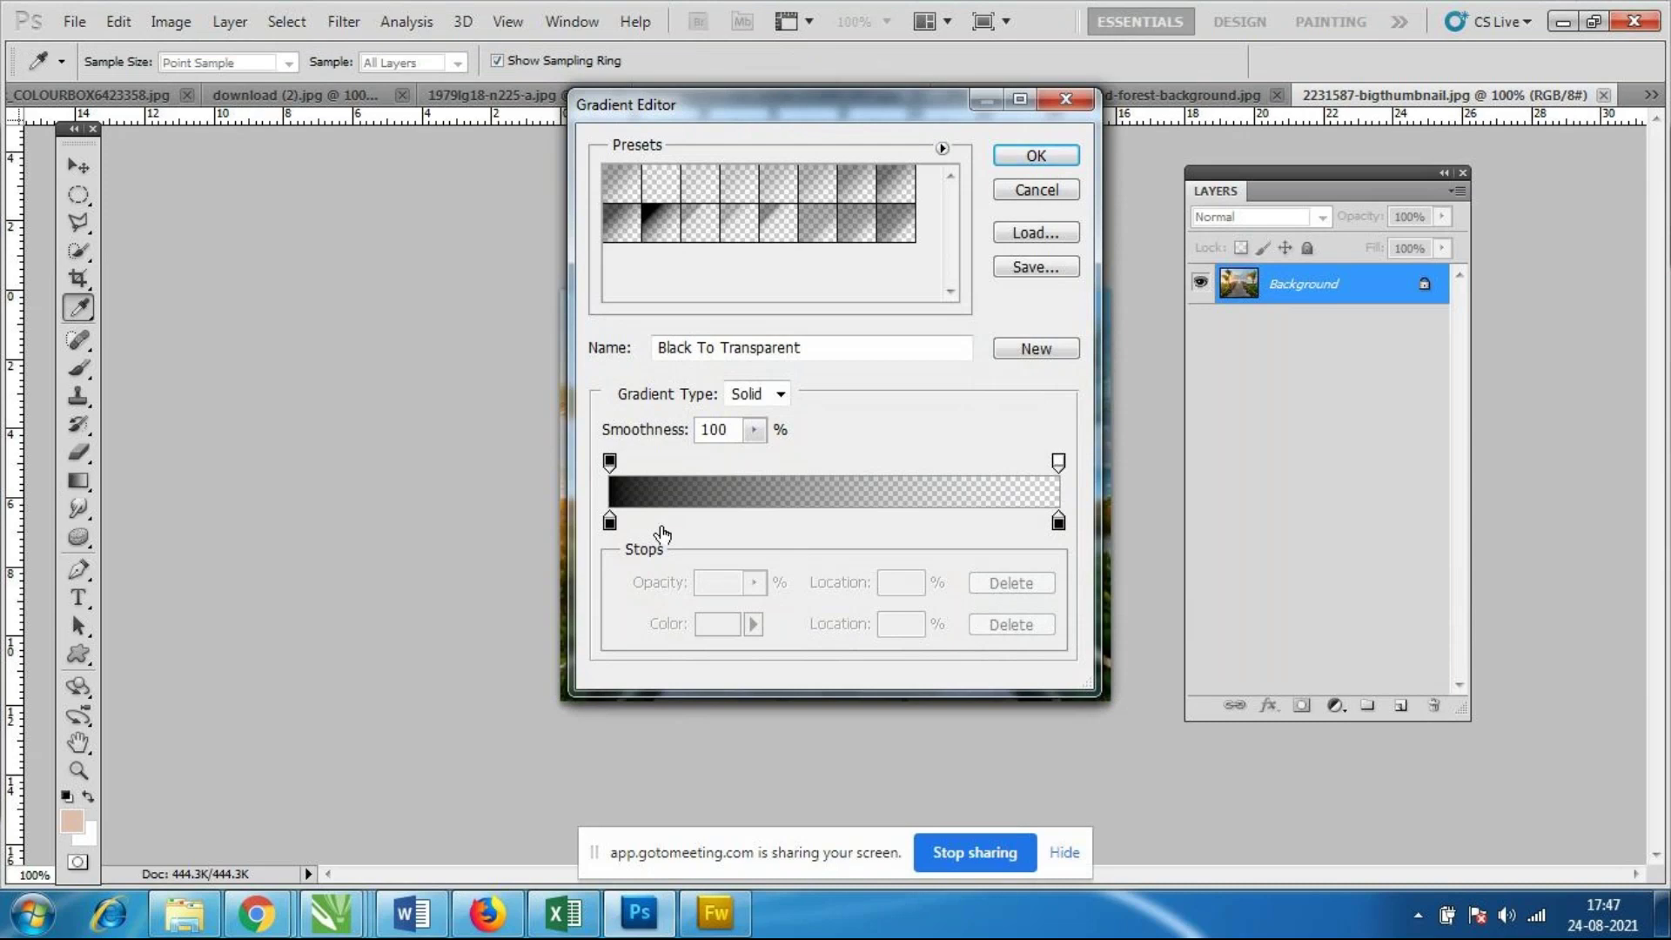
left_click(780, 226)
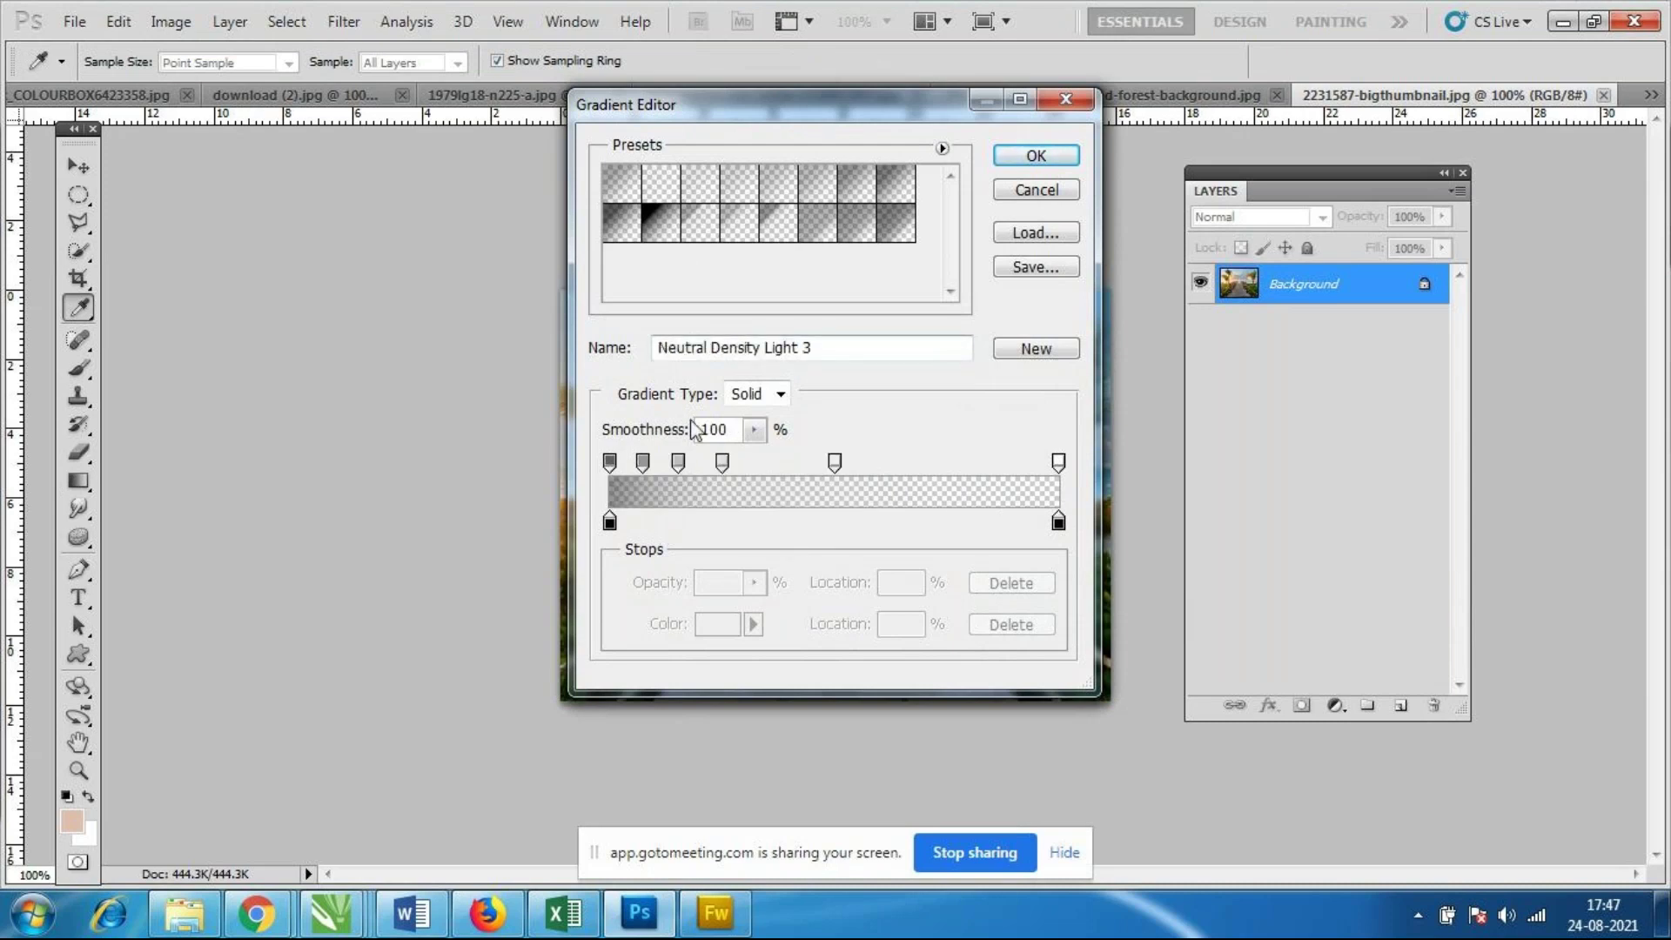
left_click(822, 228)
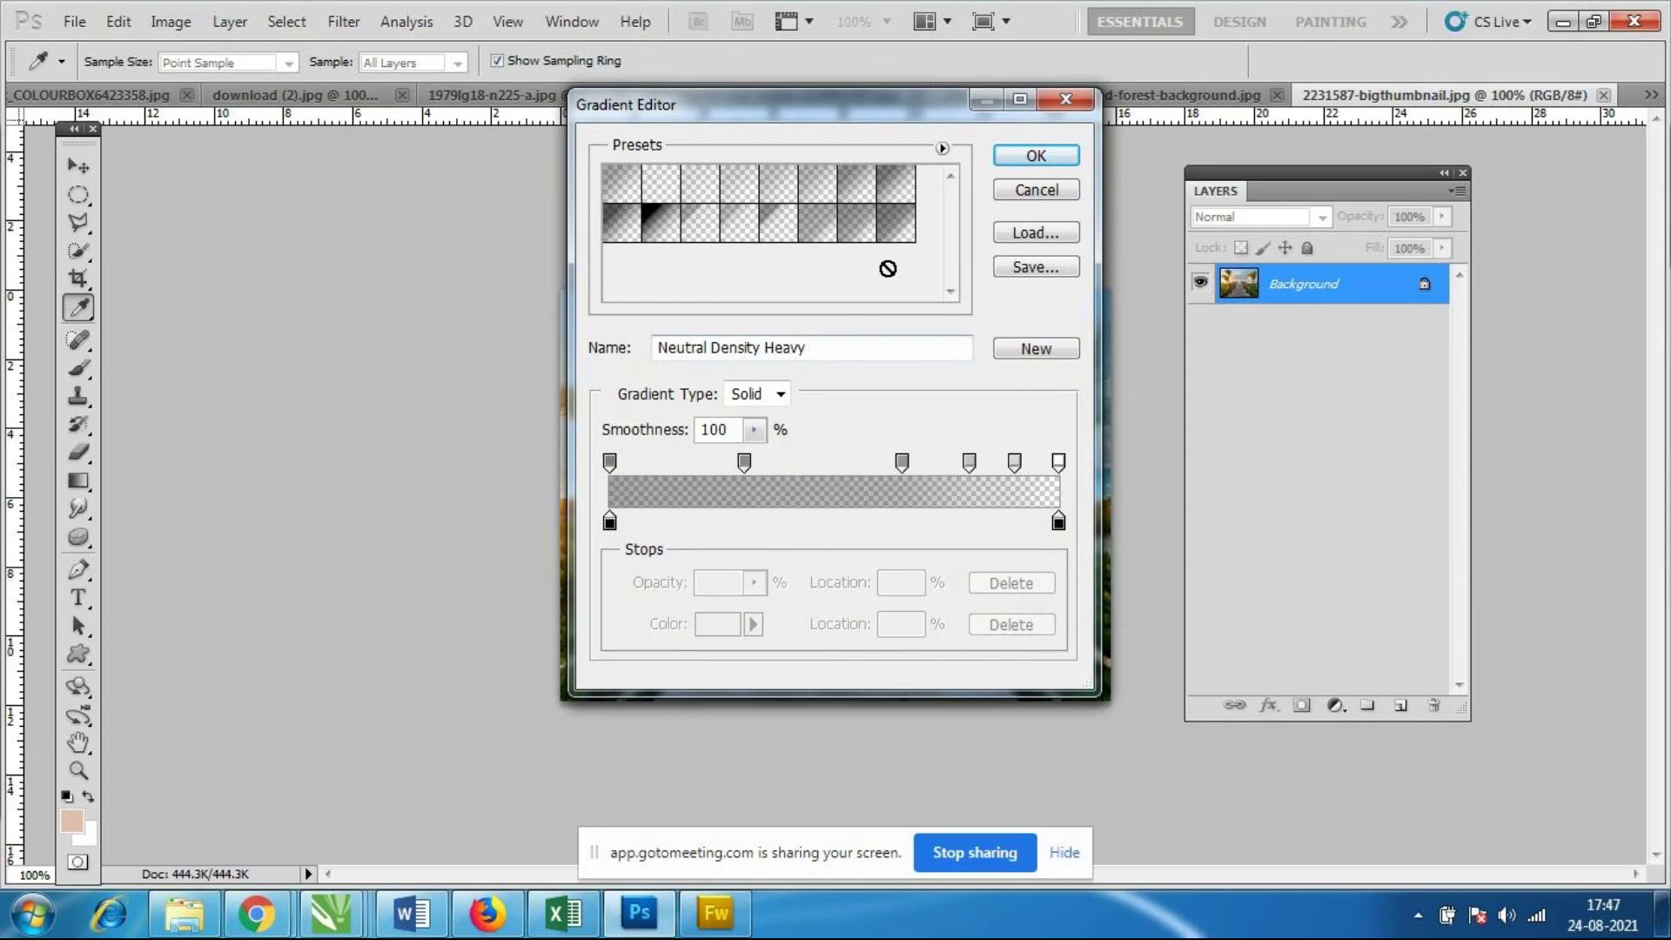
left_click(848, 228)
left_click(904, 228)
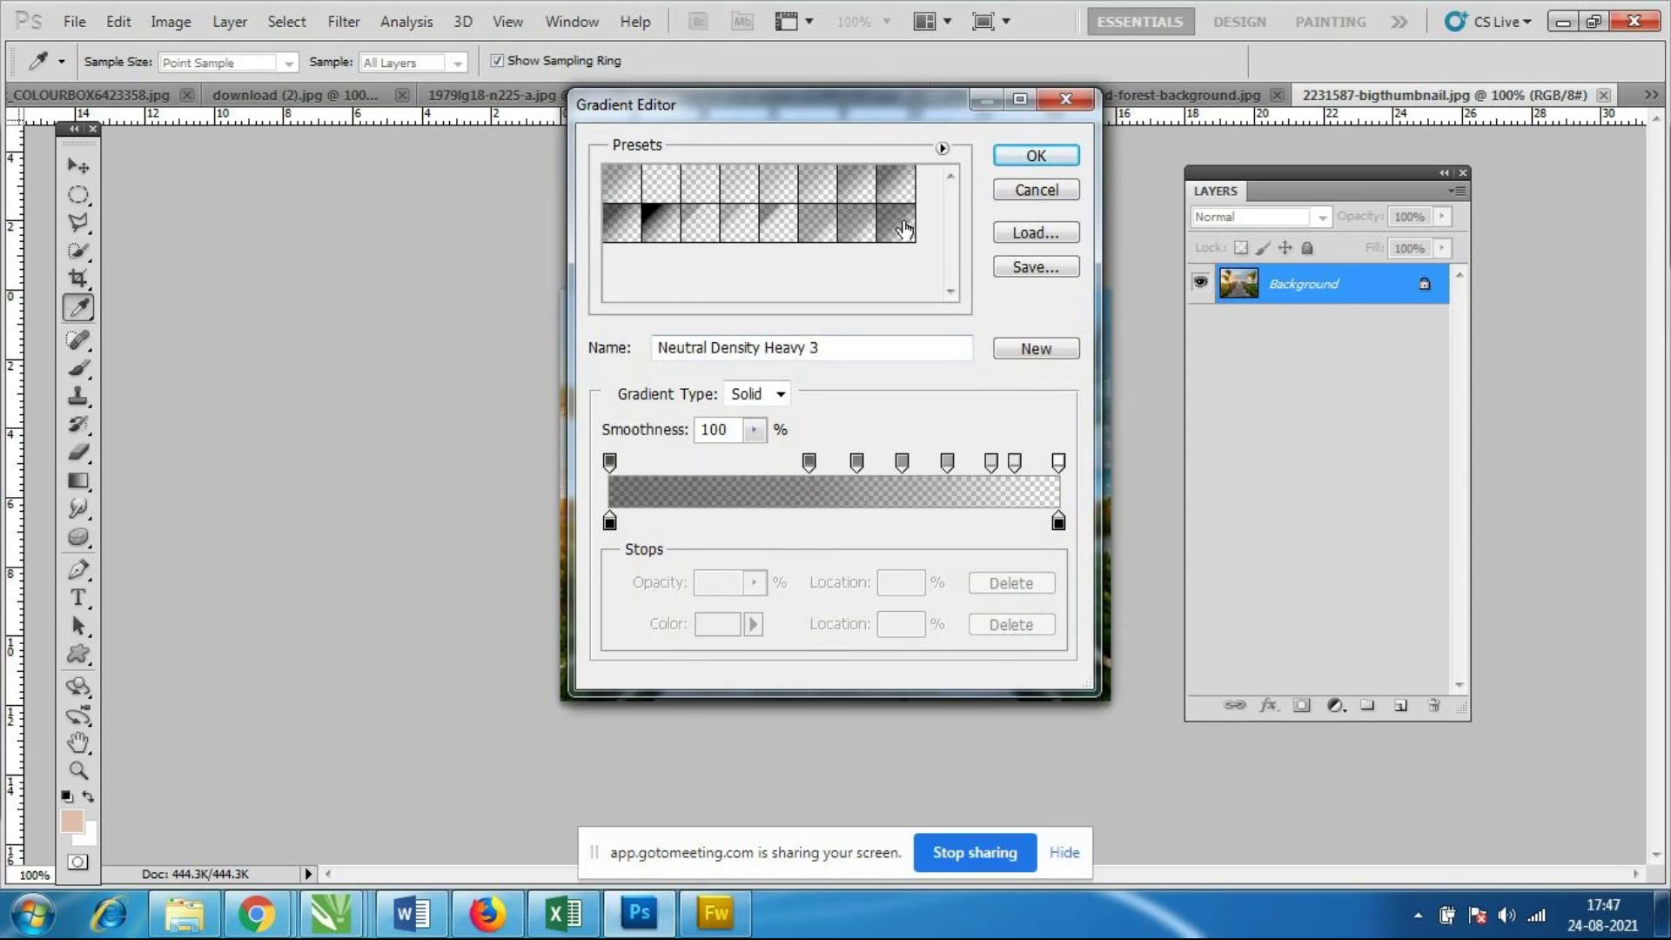
Compare more Neutral Density presets, then apply Neutral Density Light 3.
left_click(624, 228)
left_click(628, 178)
left_click(725, 186)
left_click(888, 187)
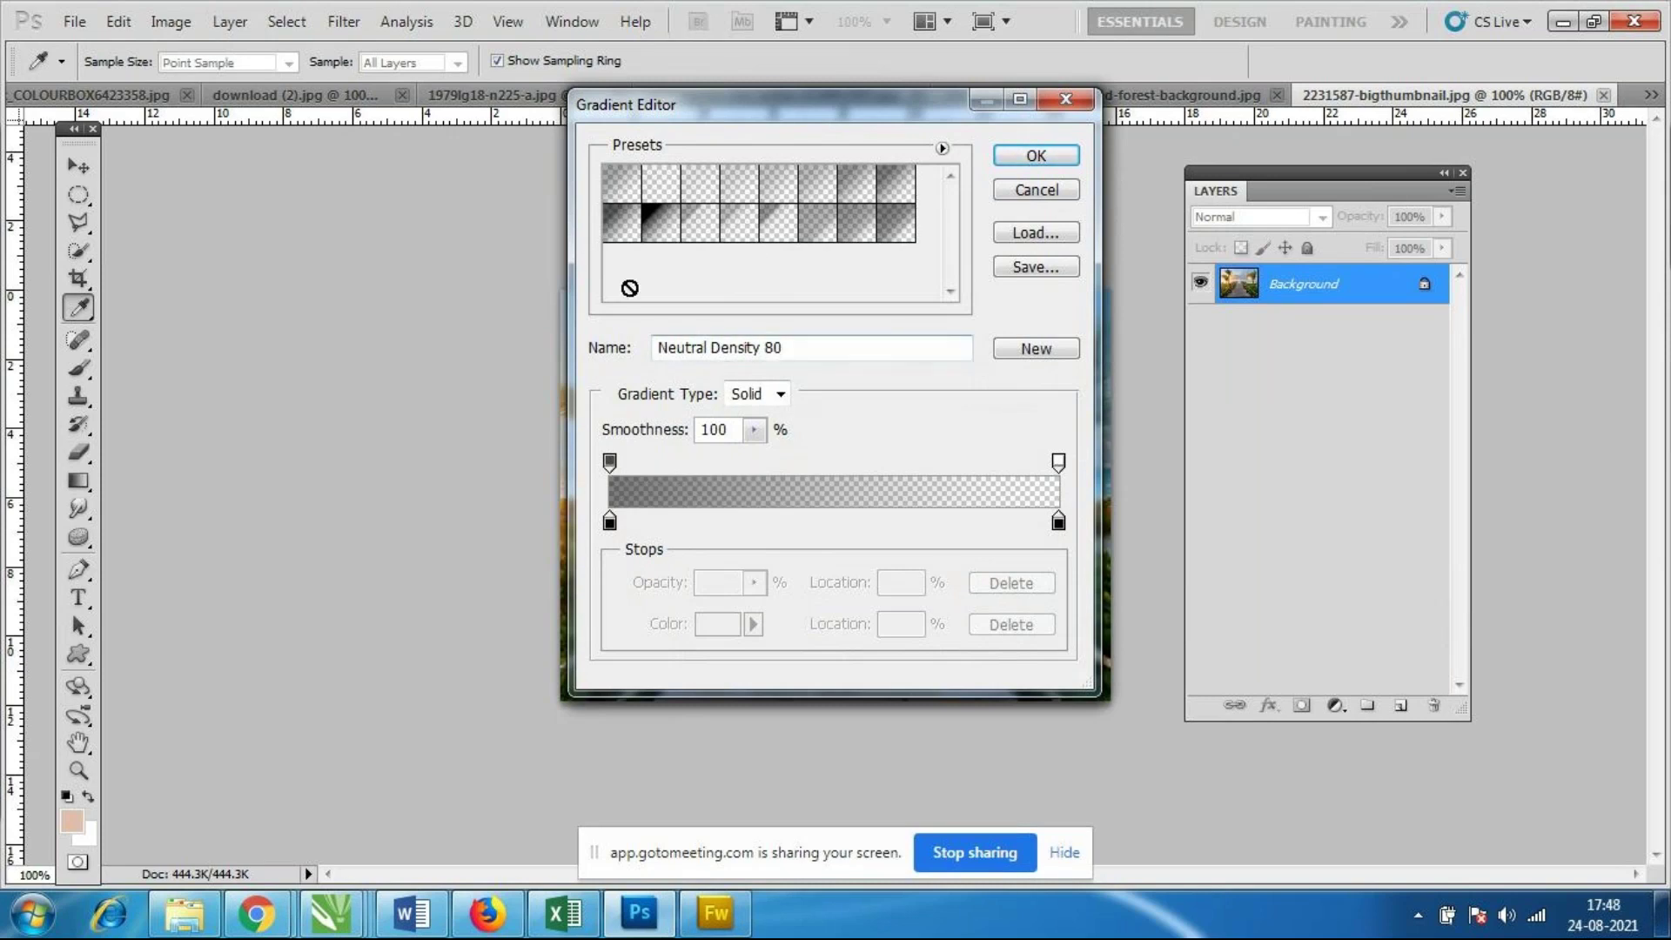
left_click(773, 228)
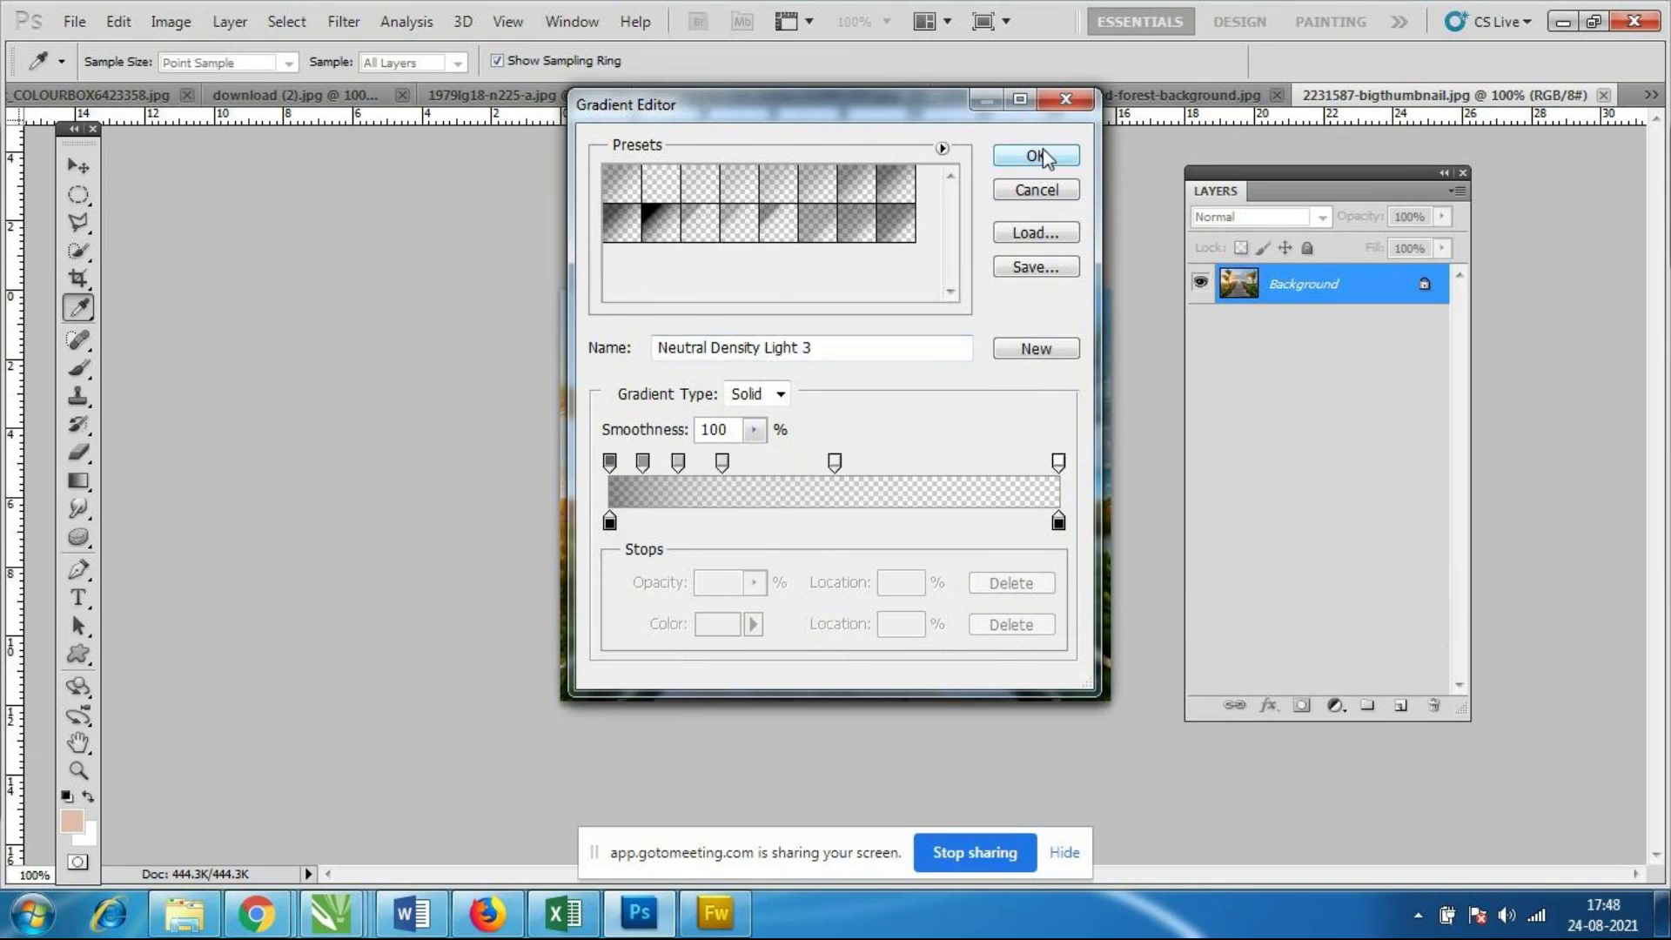
left_click(1040, 156)
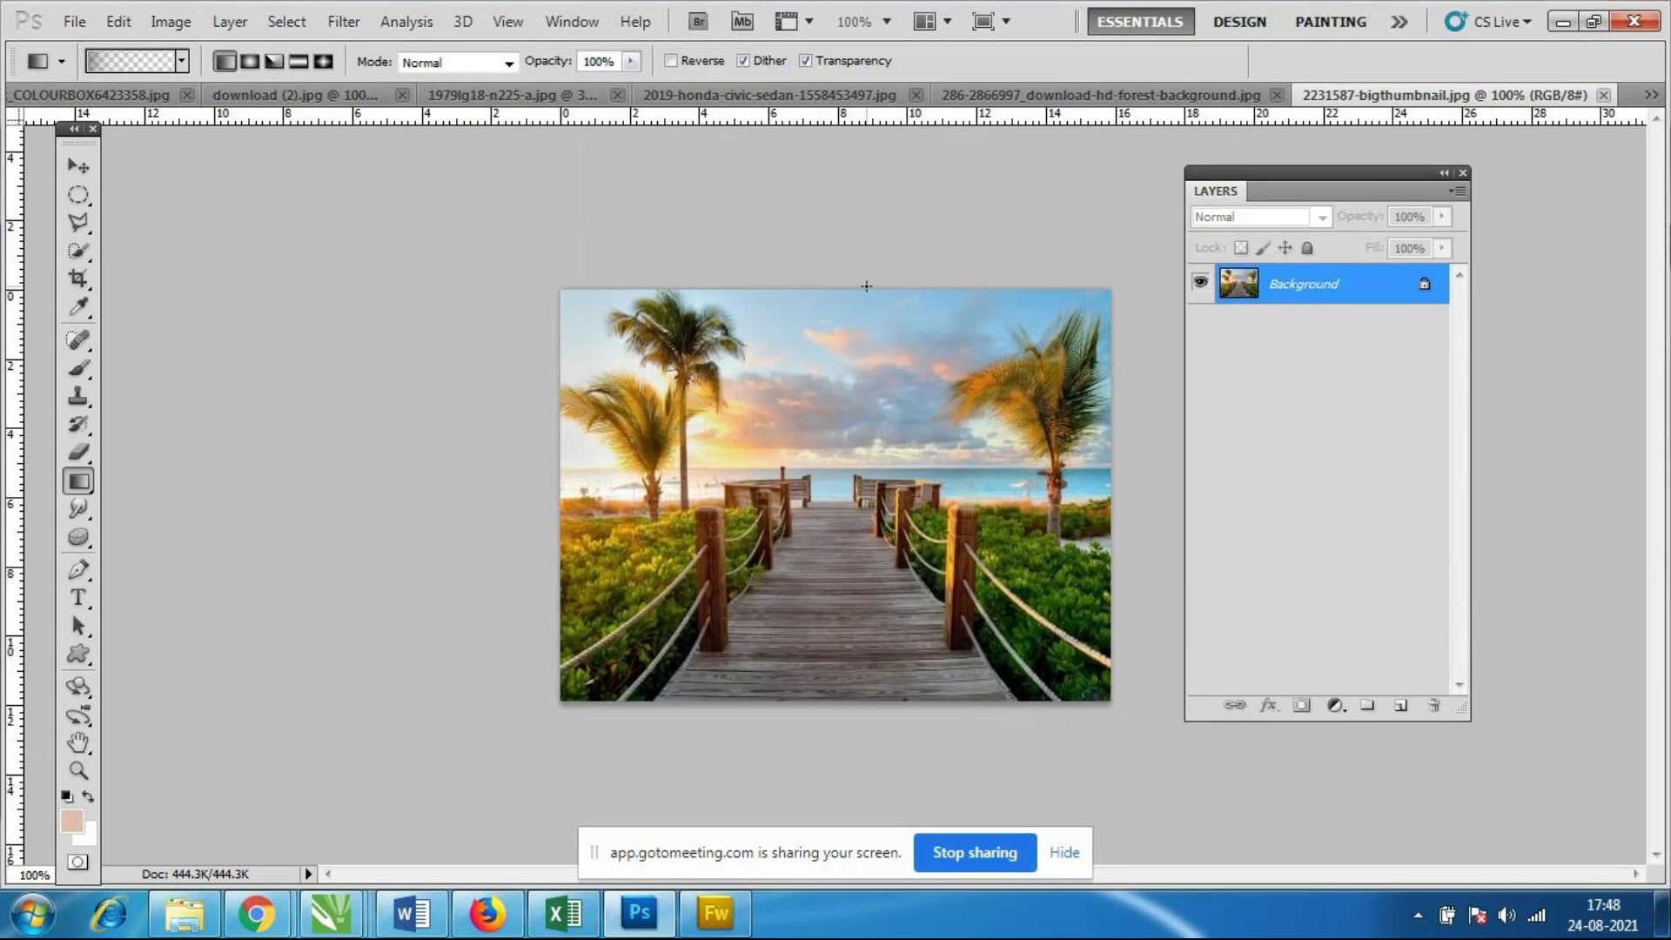
right_click(1312, 296)
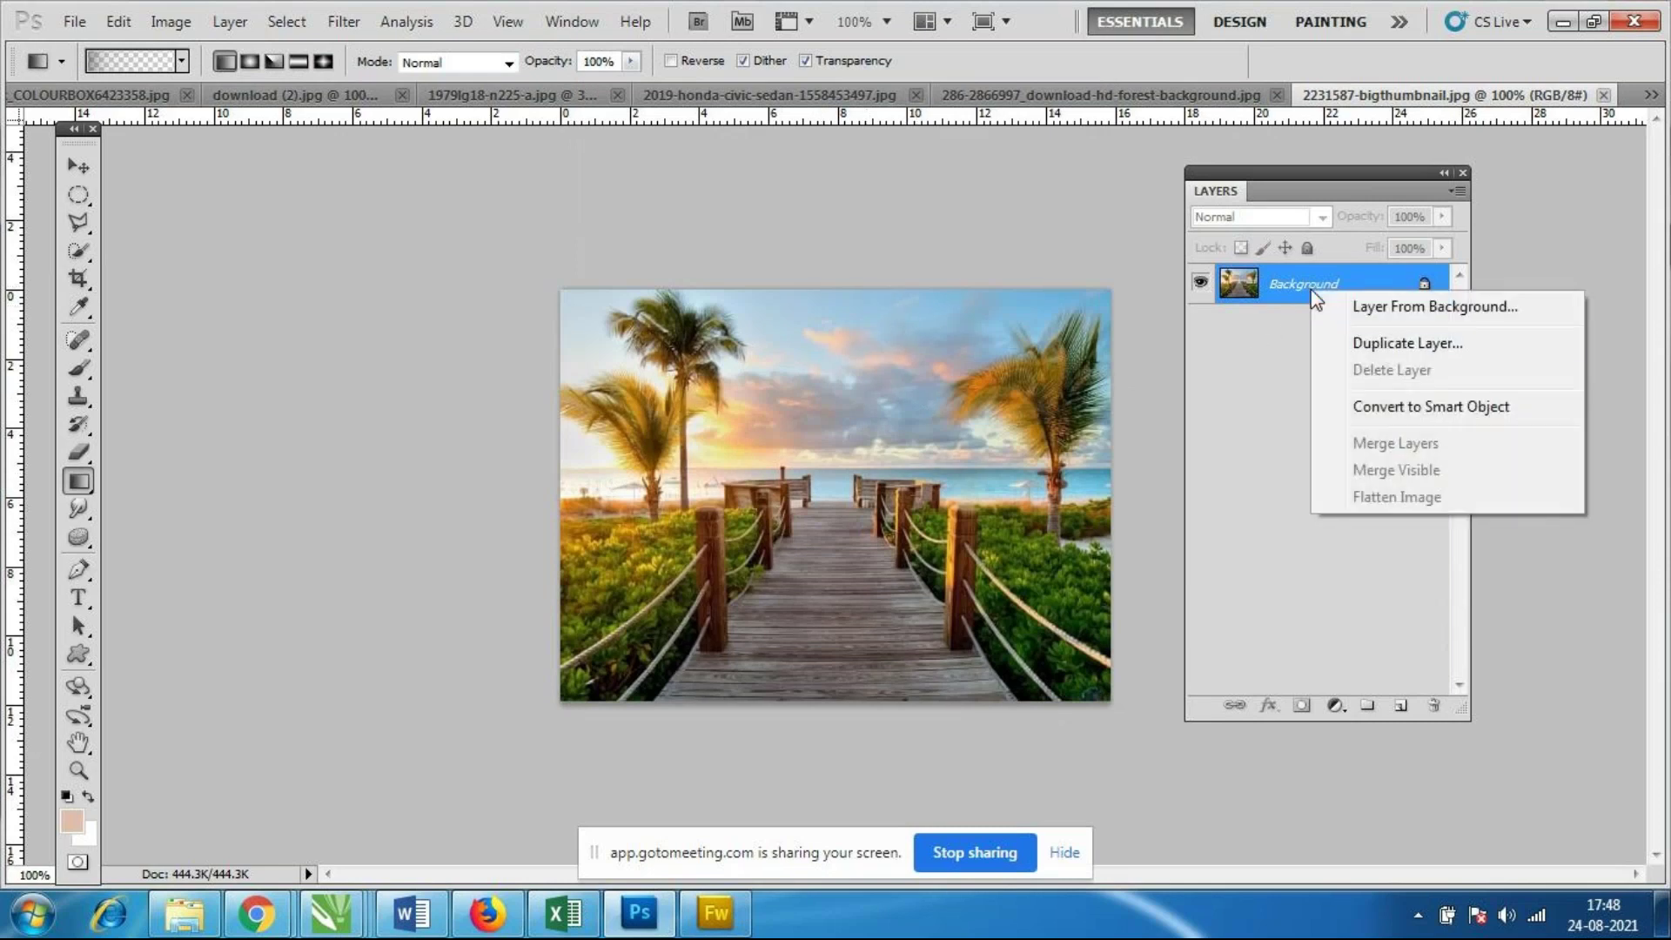
Duplicate the Background layer and darken the copy's sky with top-down gradients.
left_click(1384, 342)
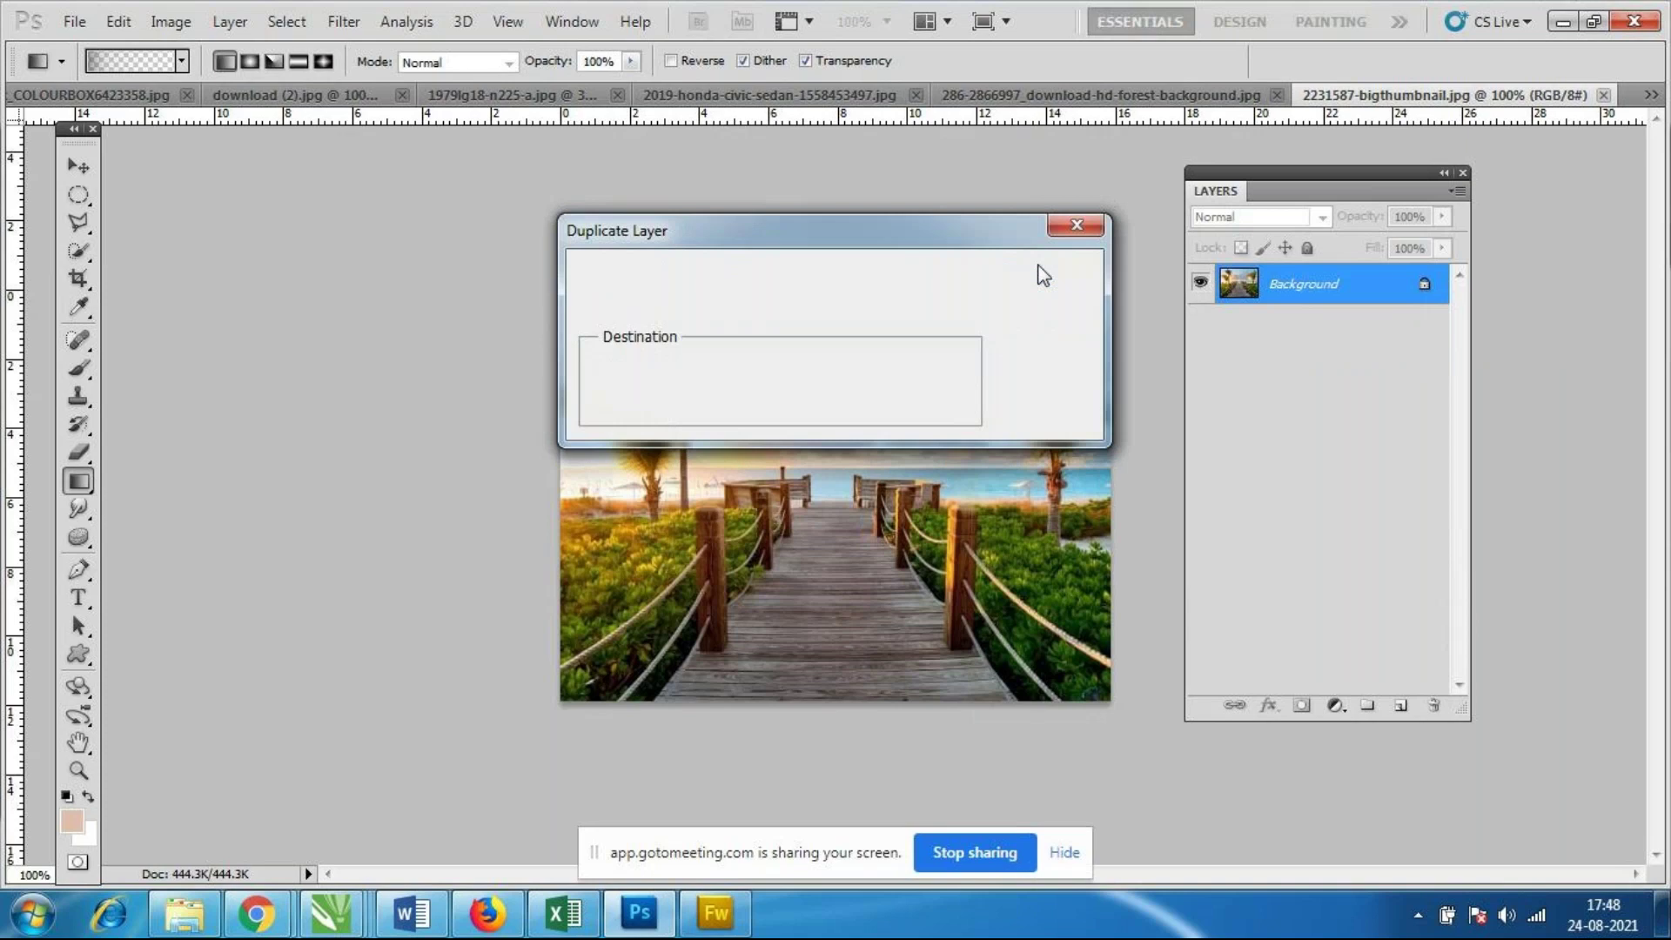
left_click(1044, 274)
left_click_drag(877, 252, 863, 555)
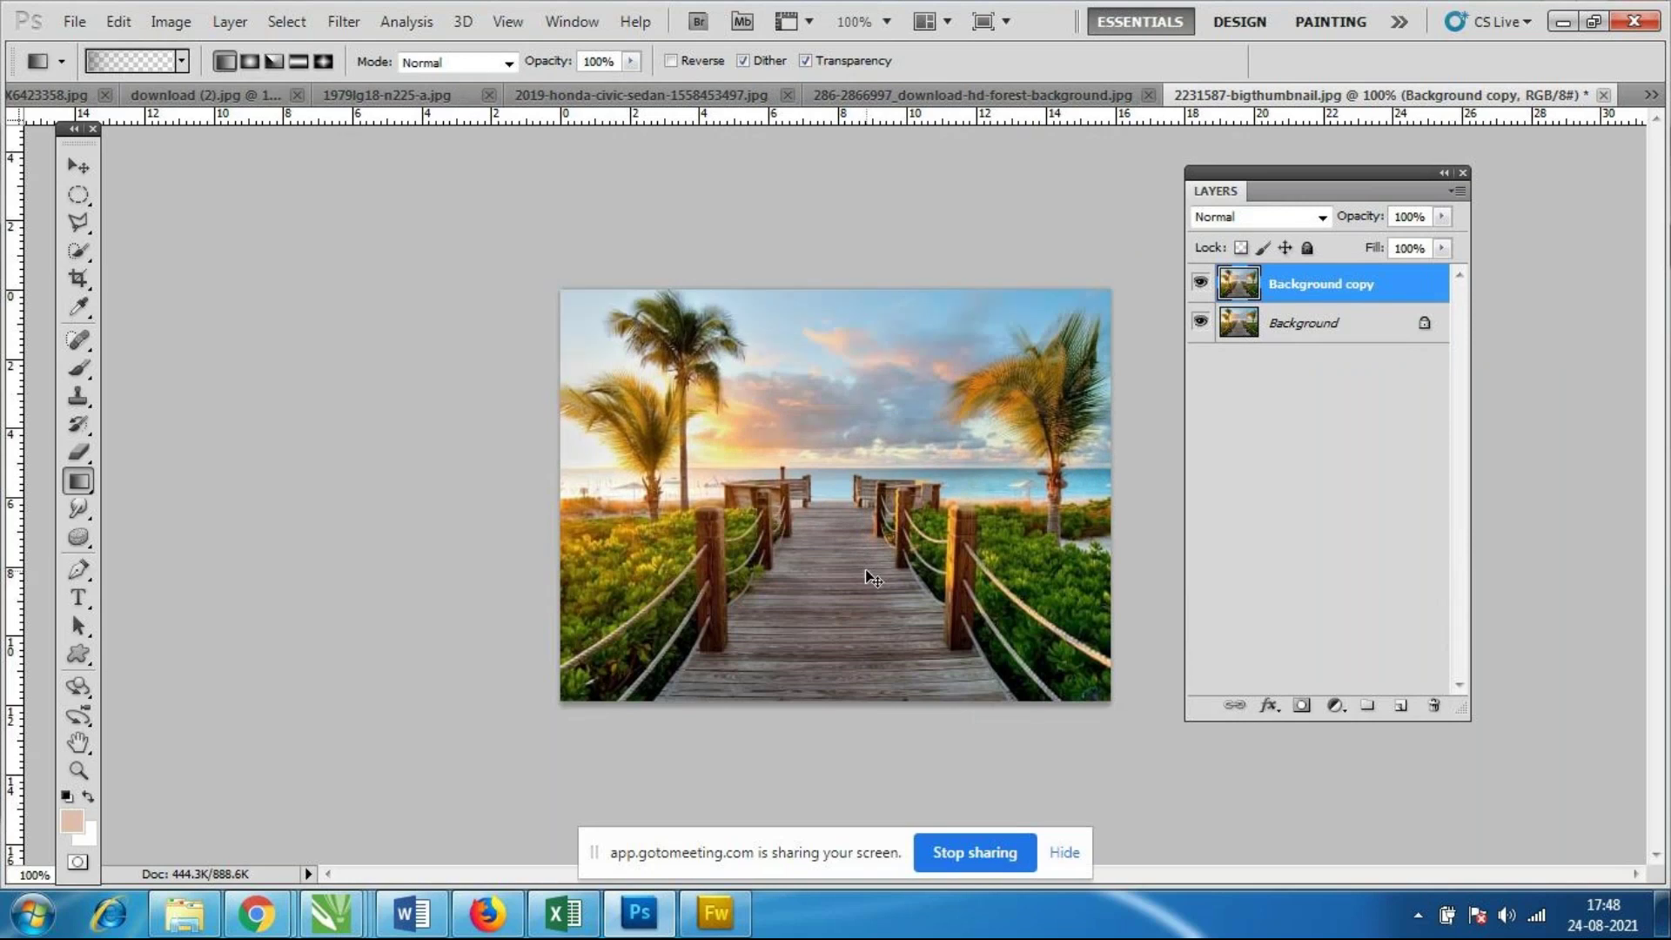
left_click_drag(852, 235, 863, 629)
left_click_drag(809, 247, 815, 384)
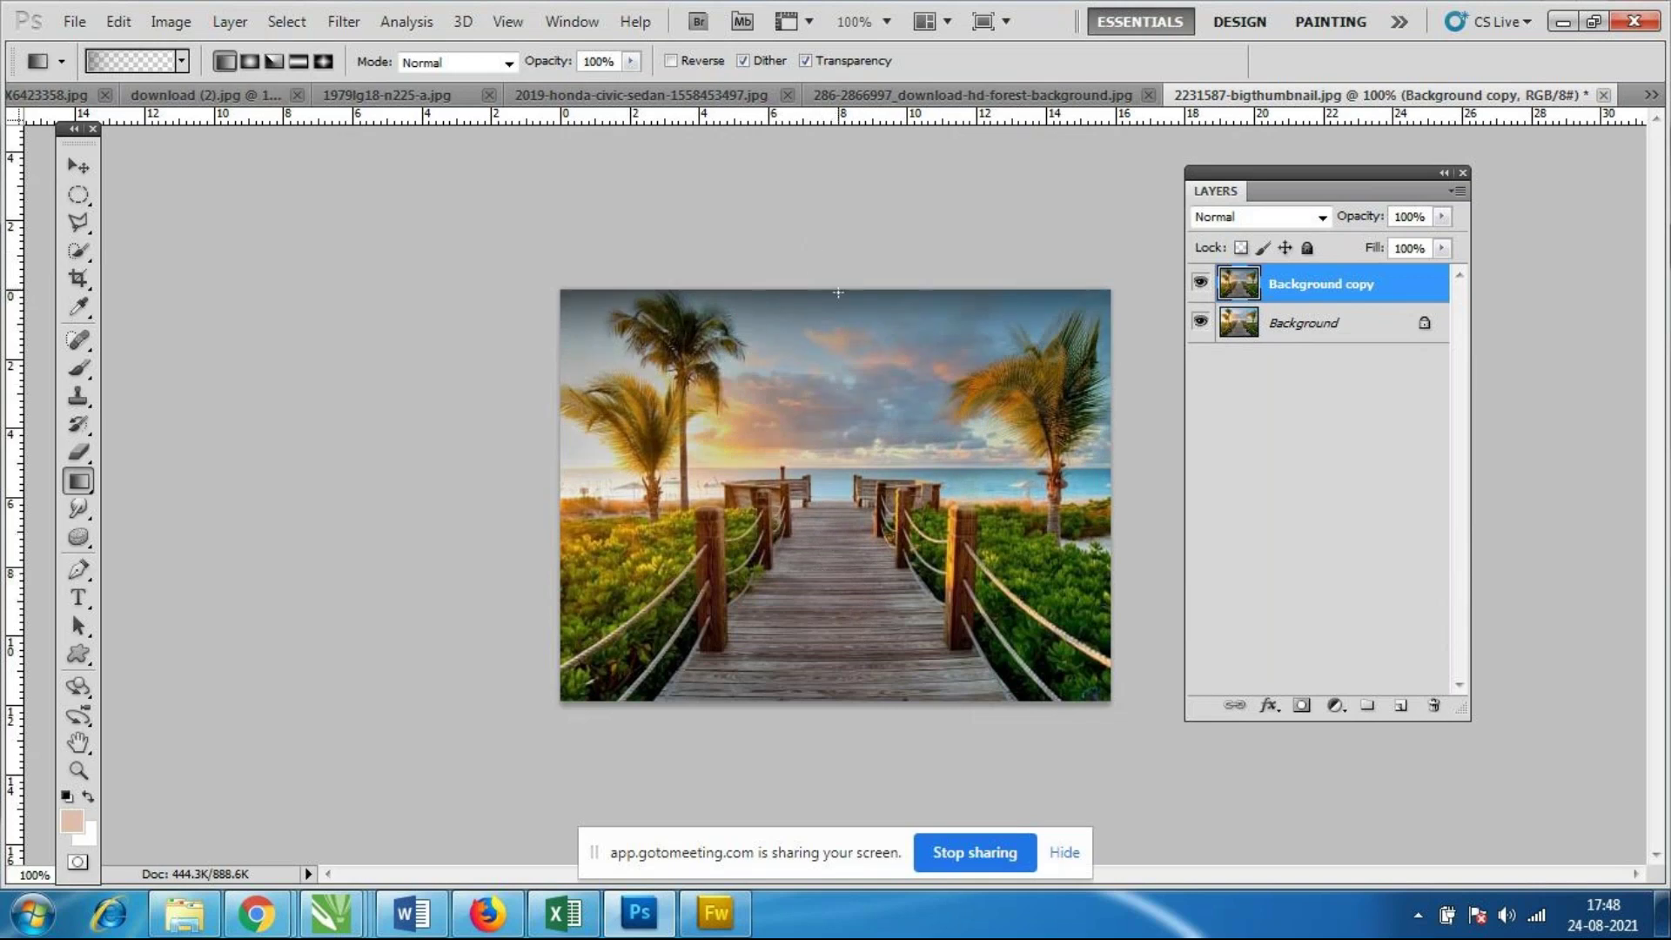
left_click_drag(839, 258, 834, 496)
left_click_drag(851, 251, 843, 431)
left_click_drag(865, 254, 850, 638)
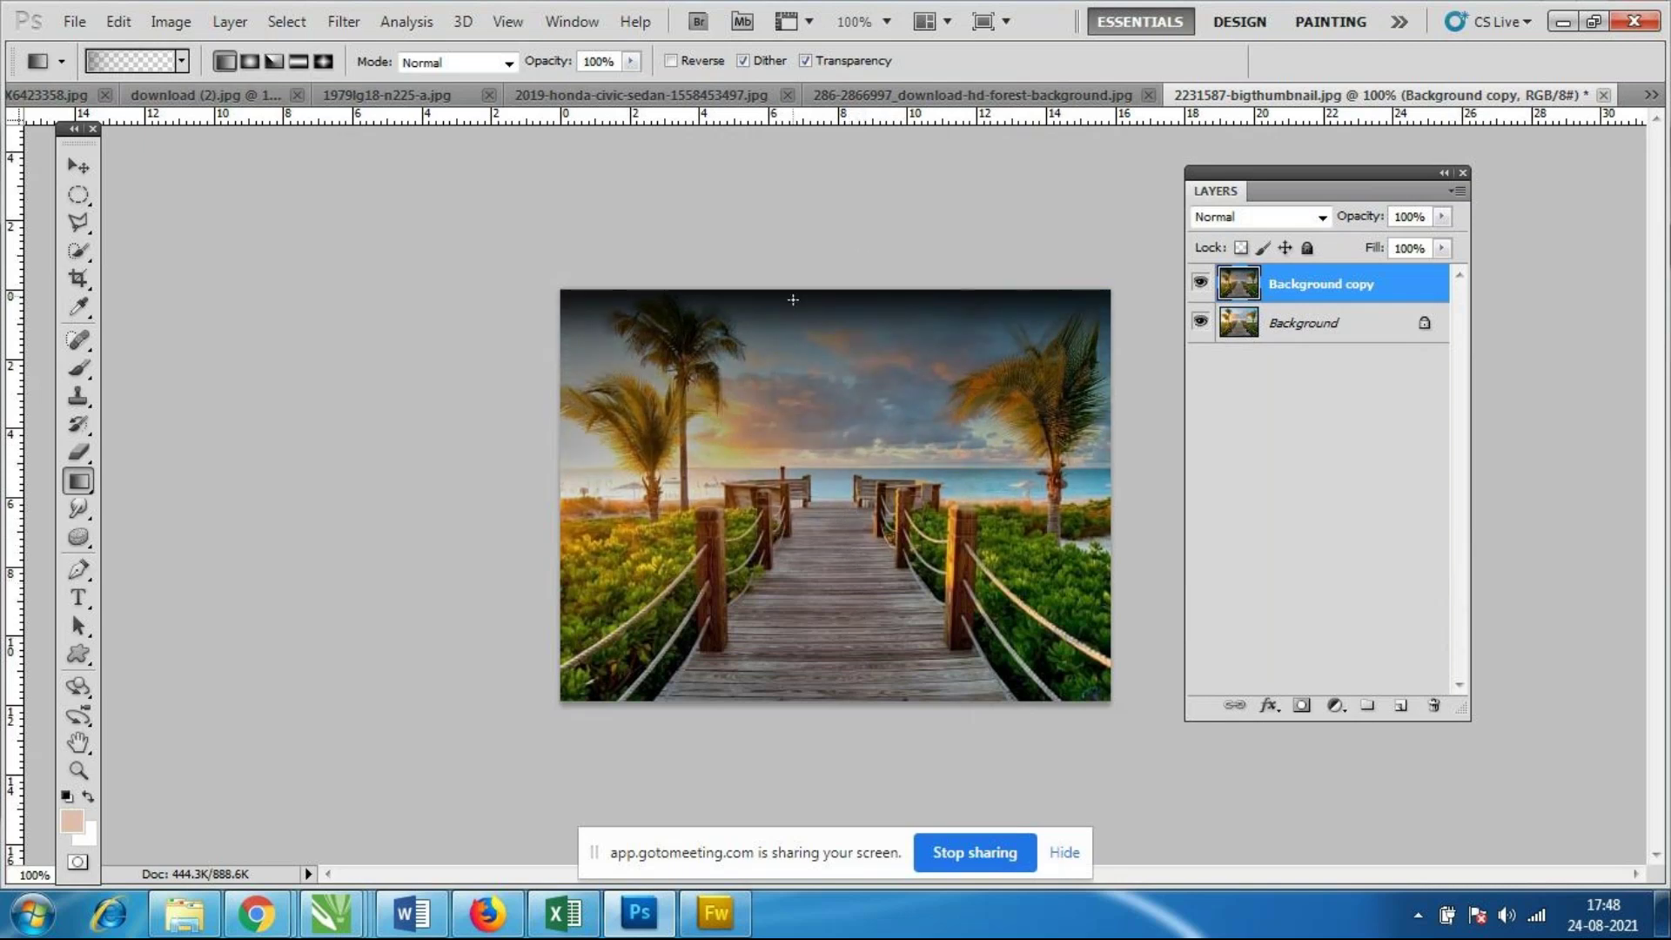
left_click_drag(792, 235, 783, 488)
Toggle the Background copy on and off to compare with the original, leaving it hidden.
left_click(1199, 285)
left_click(1199, 288)
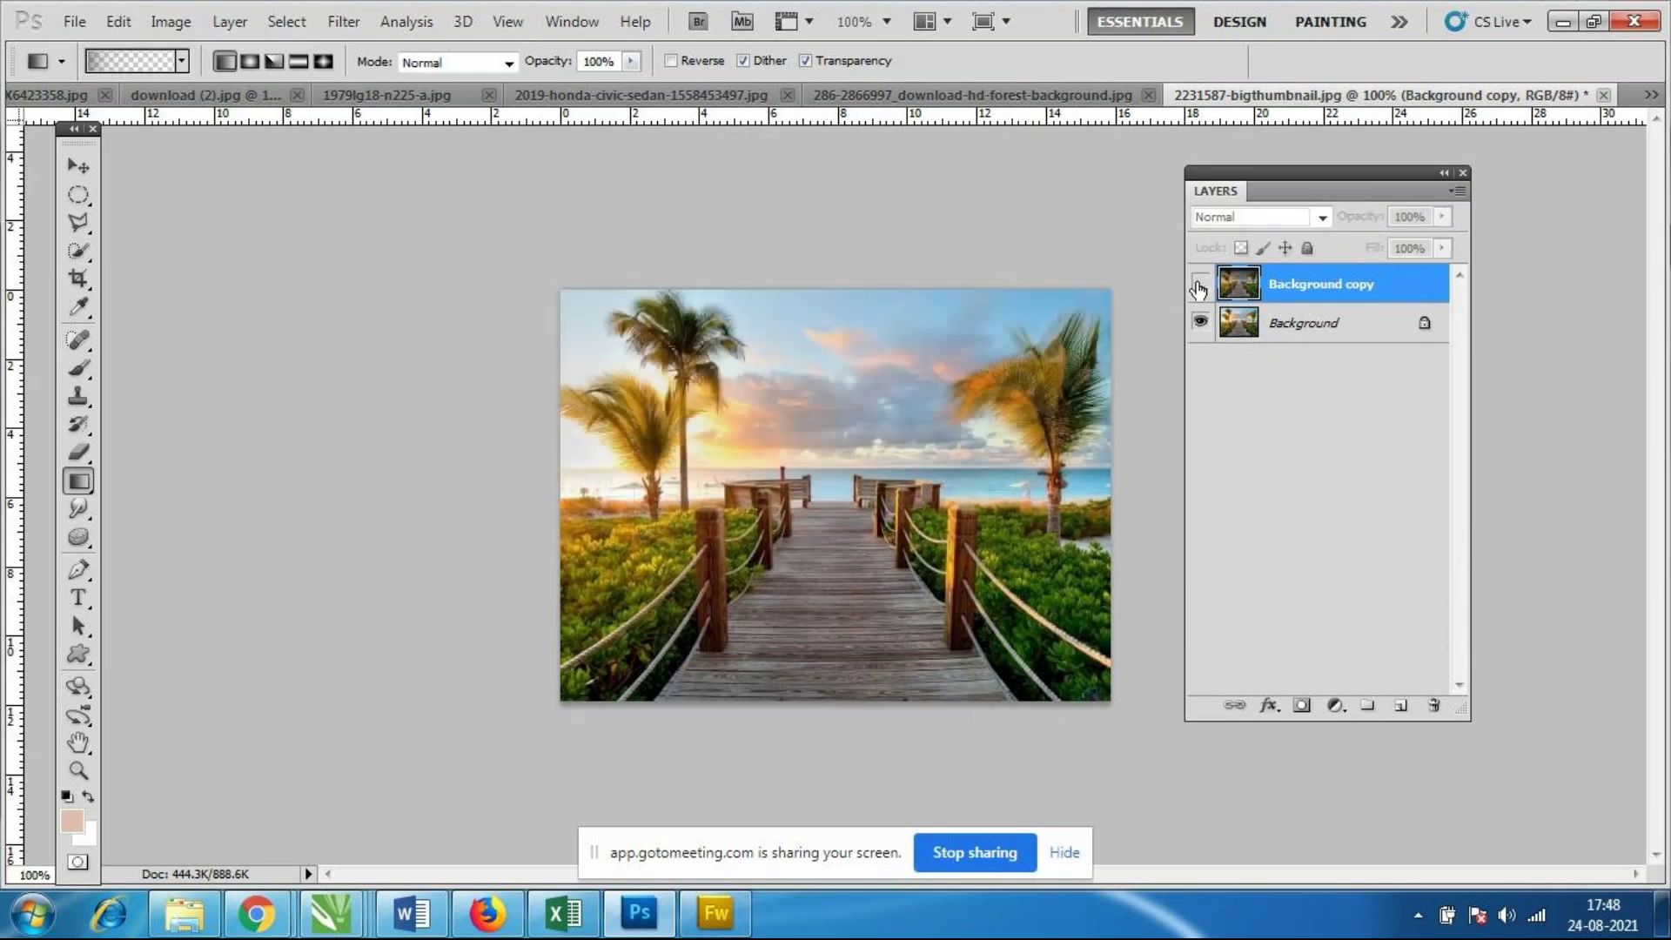
left_click(1199, 287)
left_click(1199, 288)
left_click(1199, 288)
left_click(1200, 288)
left_click(1199, 288)
left_click(1013, 96)
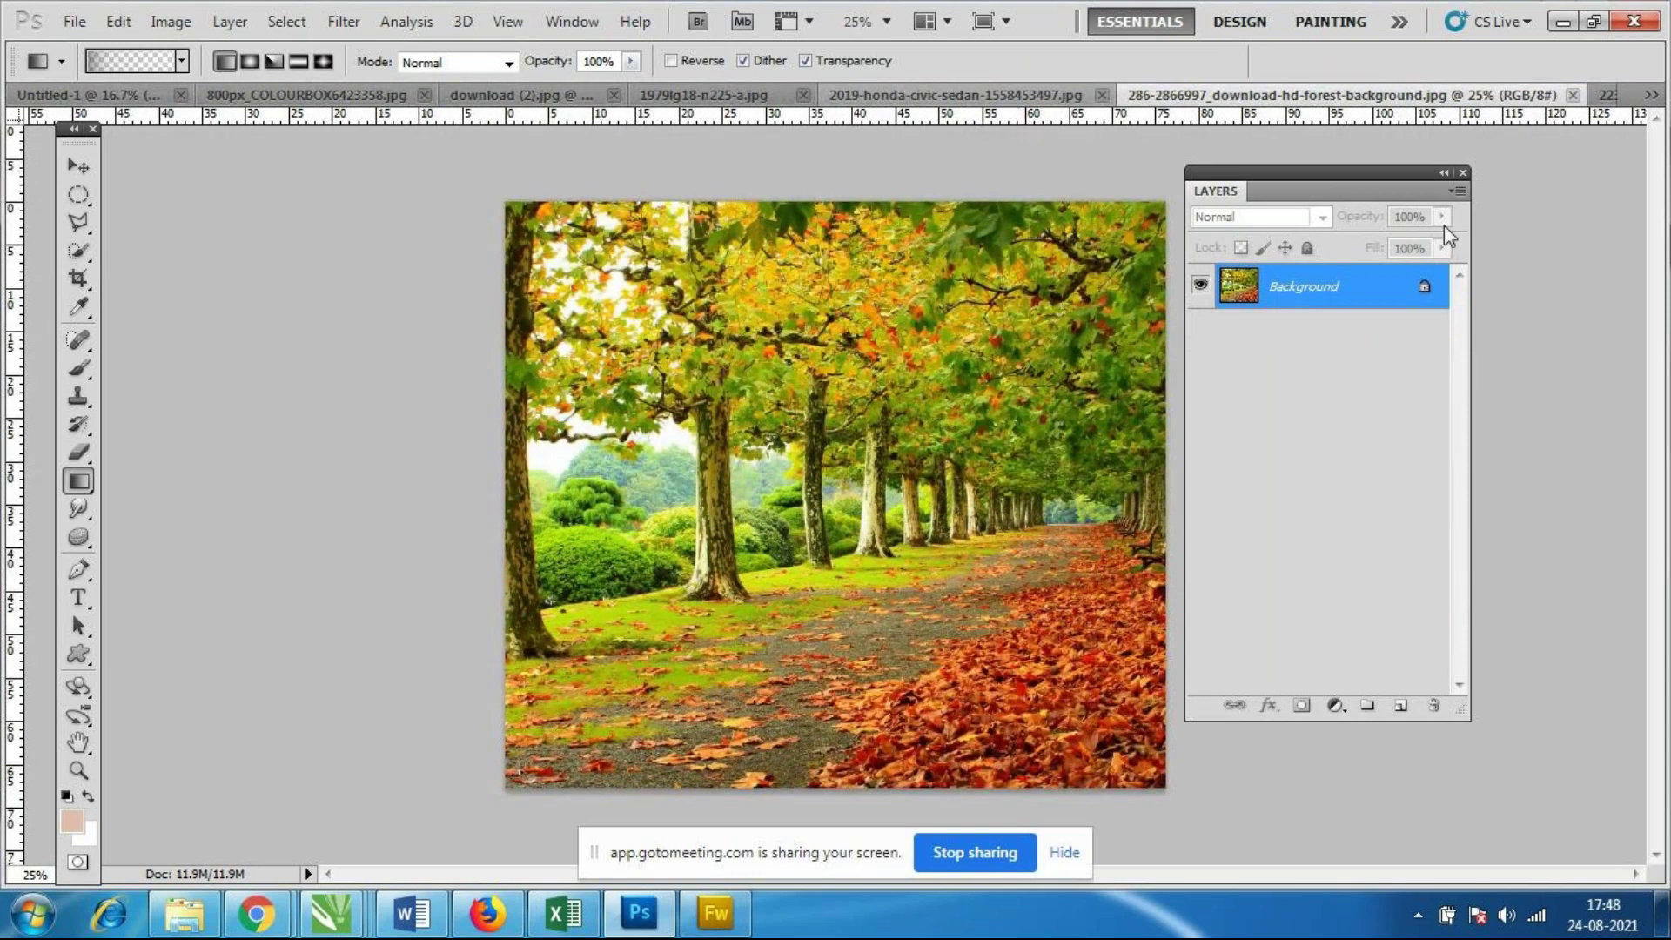
Pick a Neutral Density preset and drag diagonal gradients across the forest photo's upper left.
left_click(182, 61)
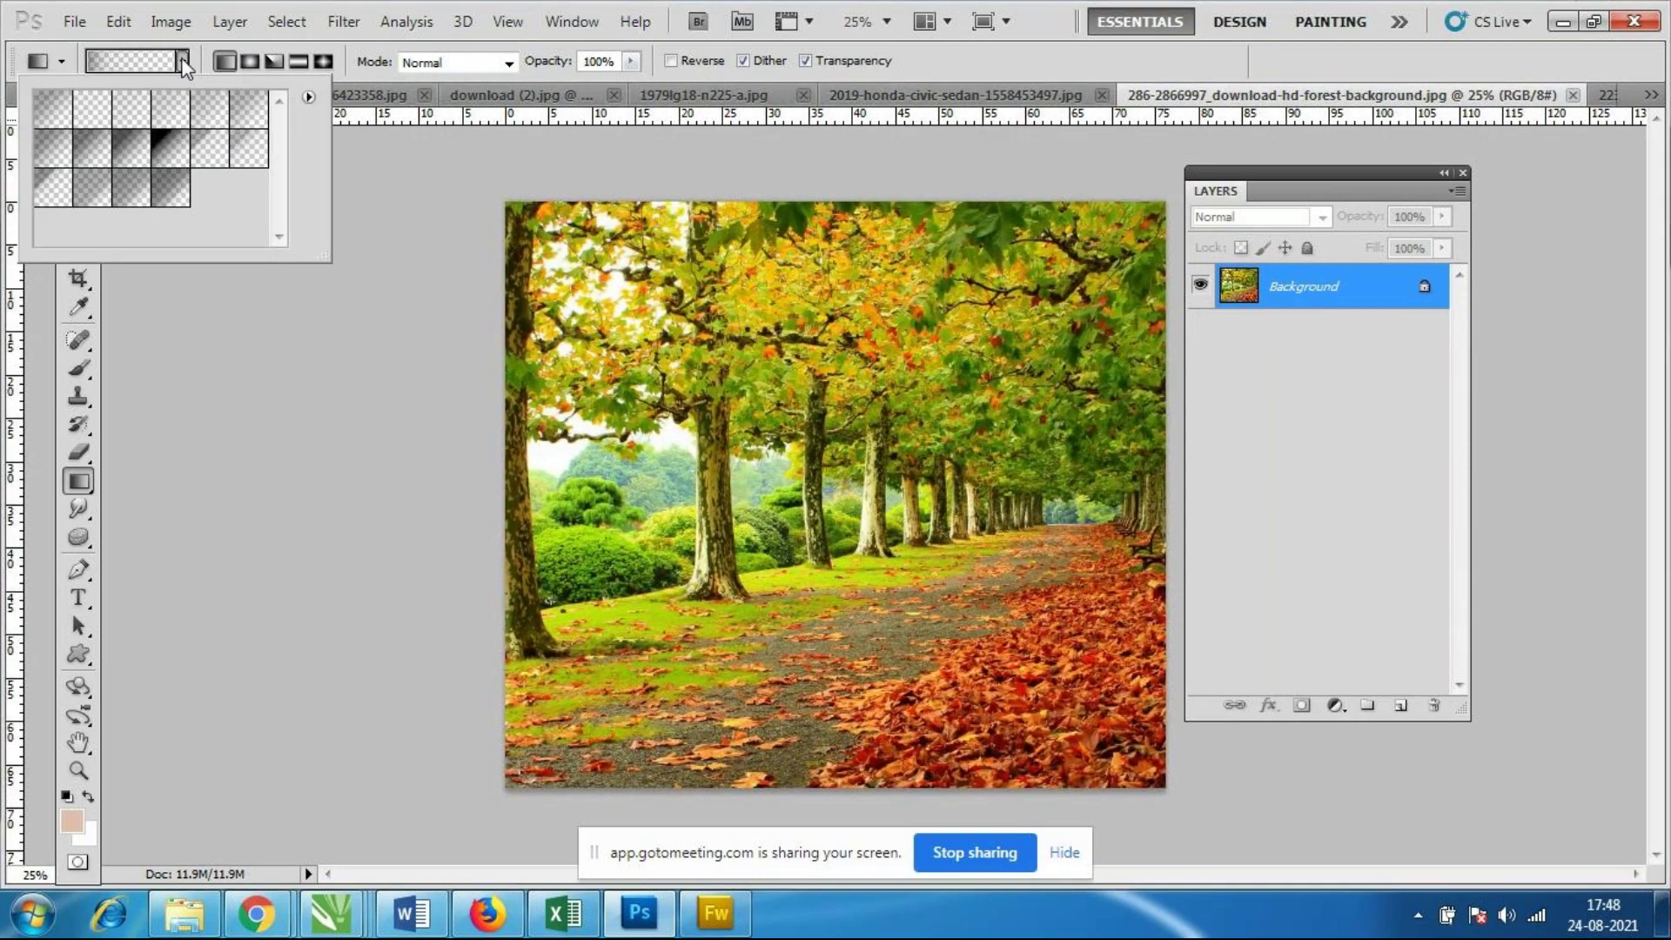
left_click(247, 150)
left_click(489, 215)
left_click_drag(489, 216, 818, 506)
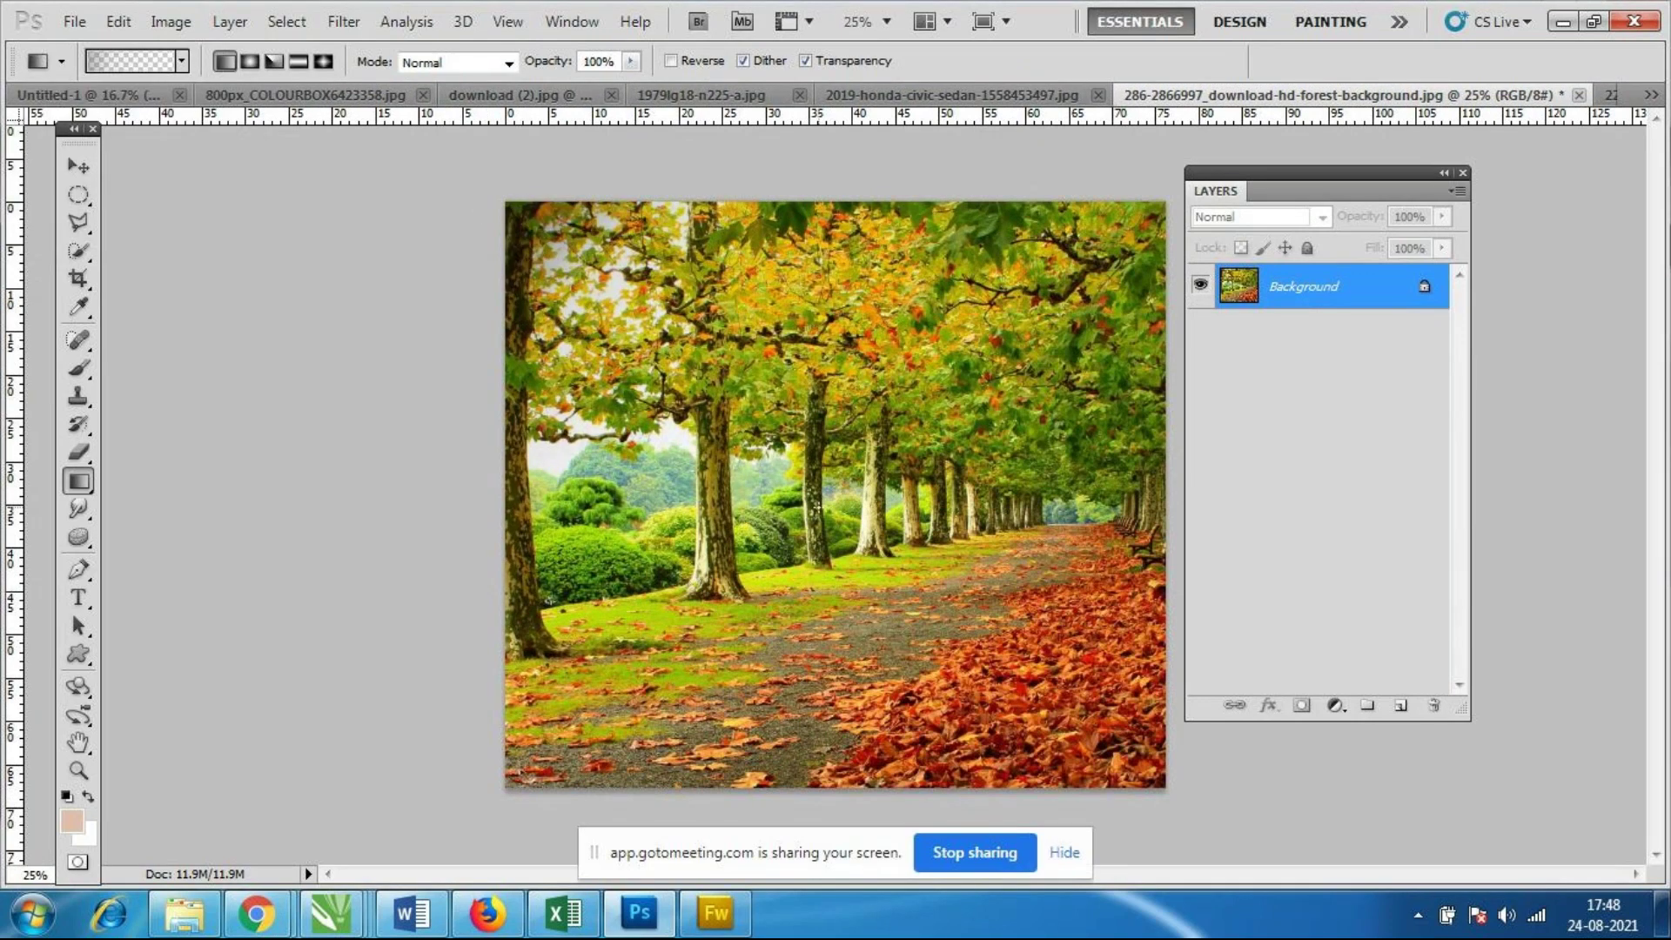
left_click_drag(477, 234, 835, 507)
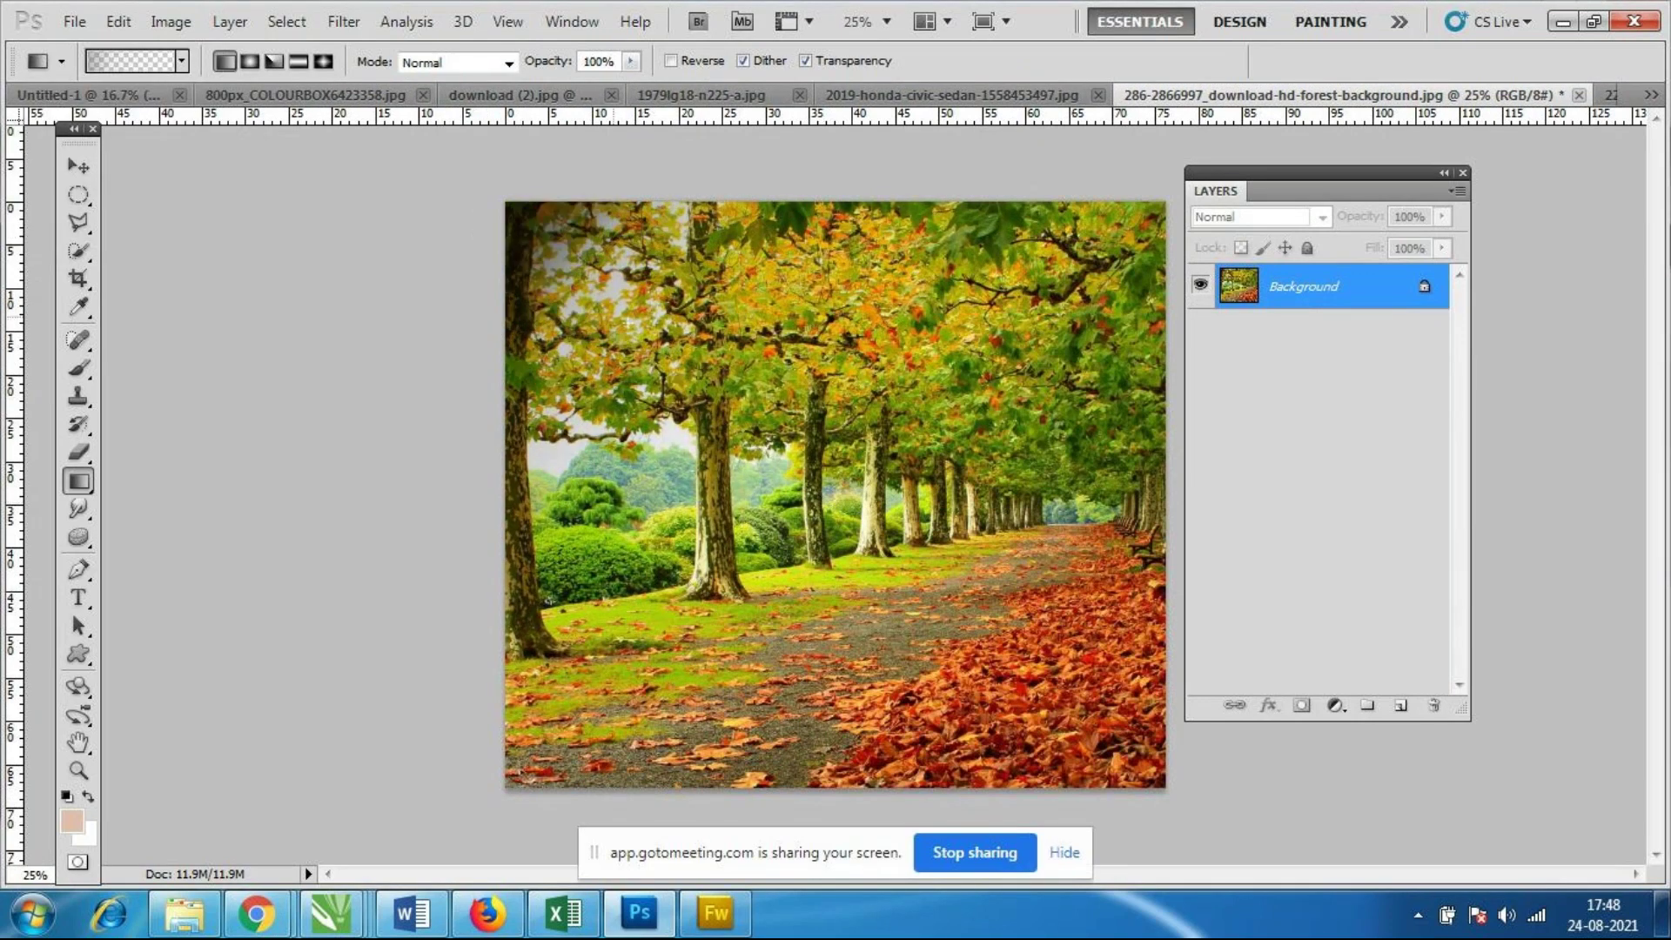
left_click_drag(544, 267, 967, 520)
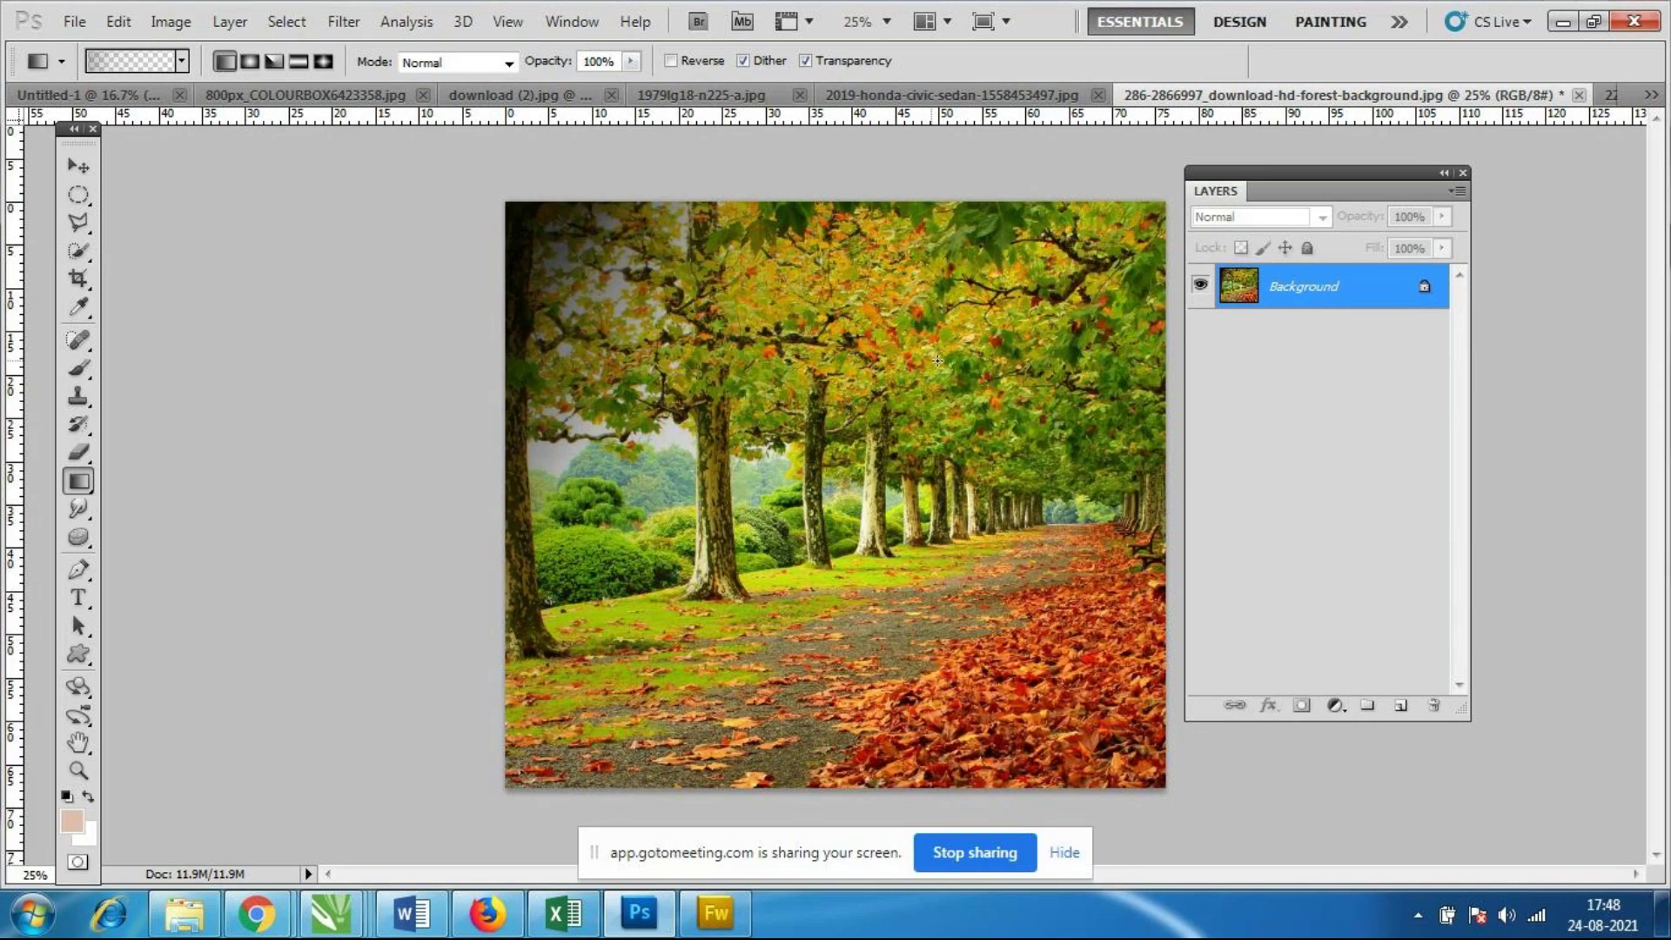
Build a deep black fade from the forest photo's left edge with repeated horizontal gradients.
left_click_drag(510, 572, 748, 570)
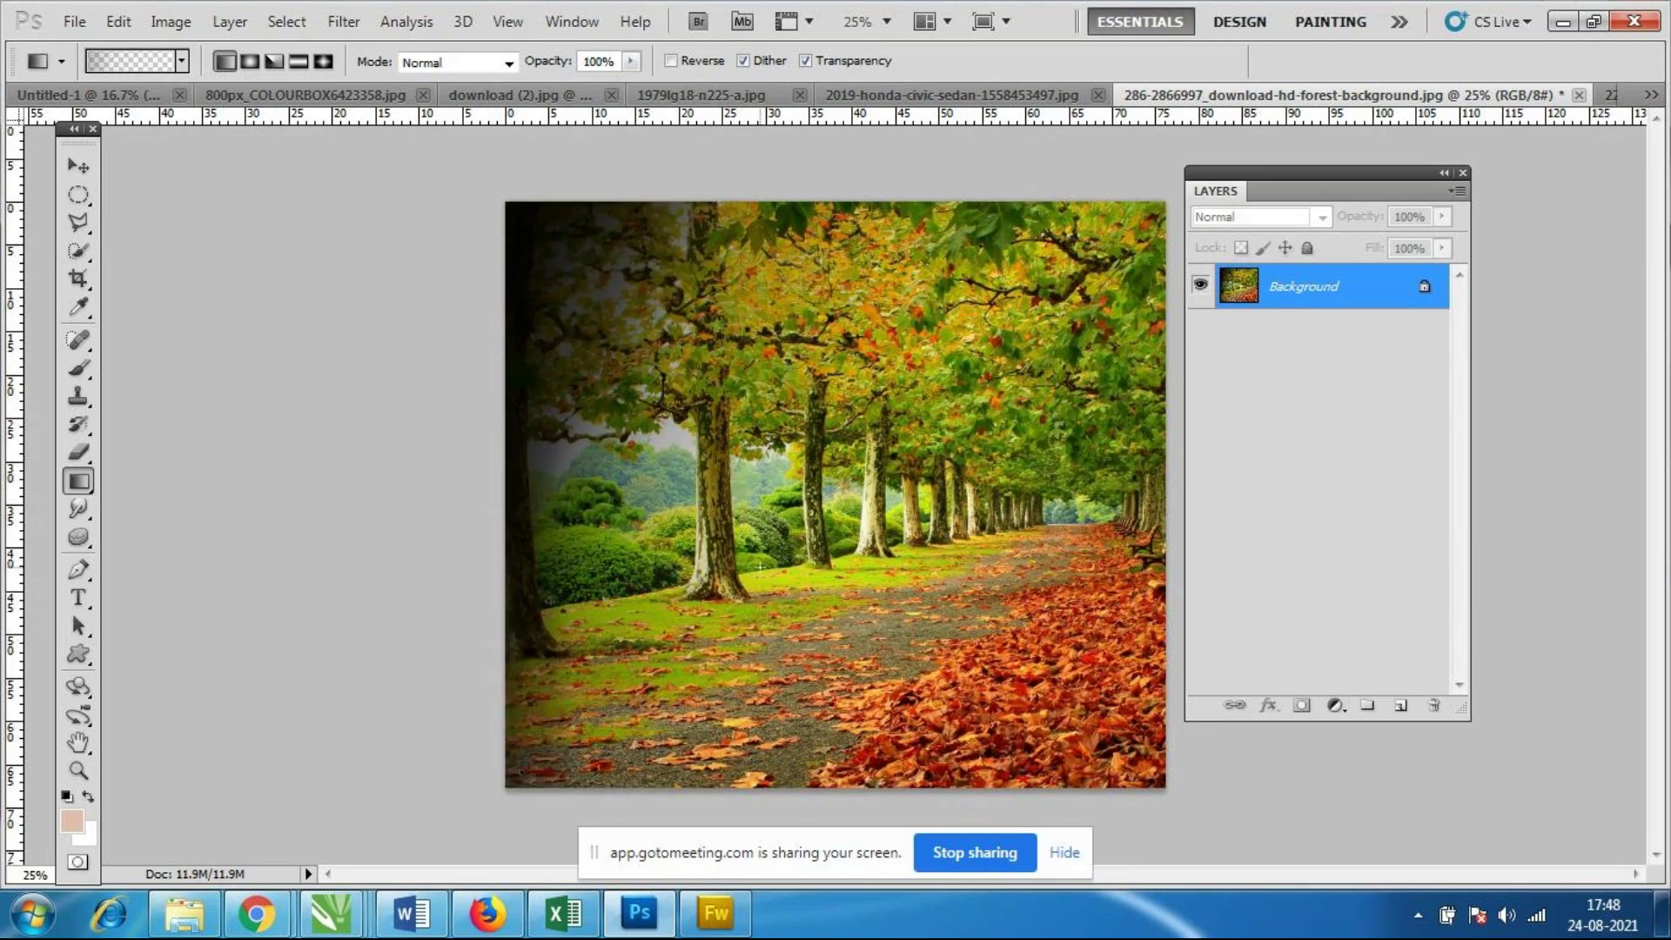
left_click_drag(523, 481, 688, 481)
left_click_drag(583, 491, 996, 494)
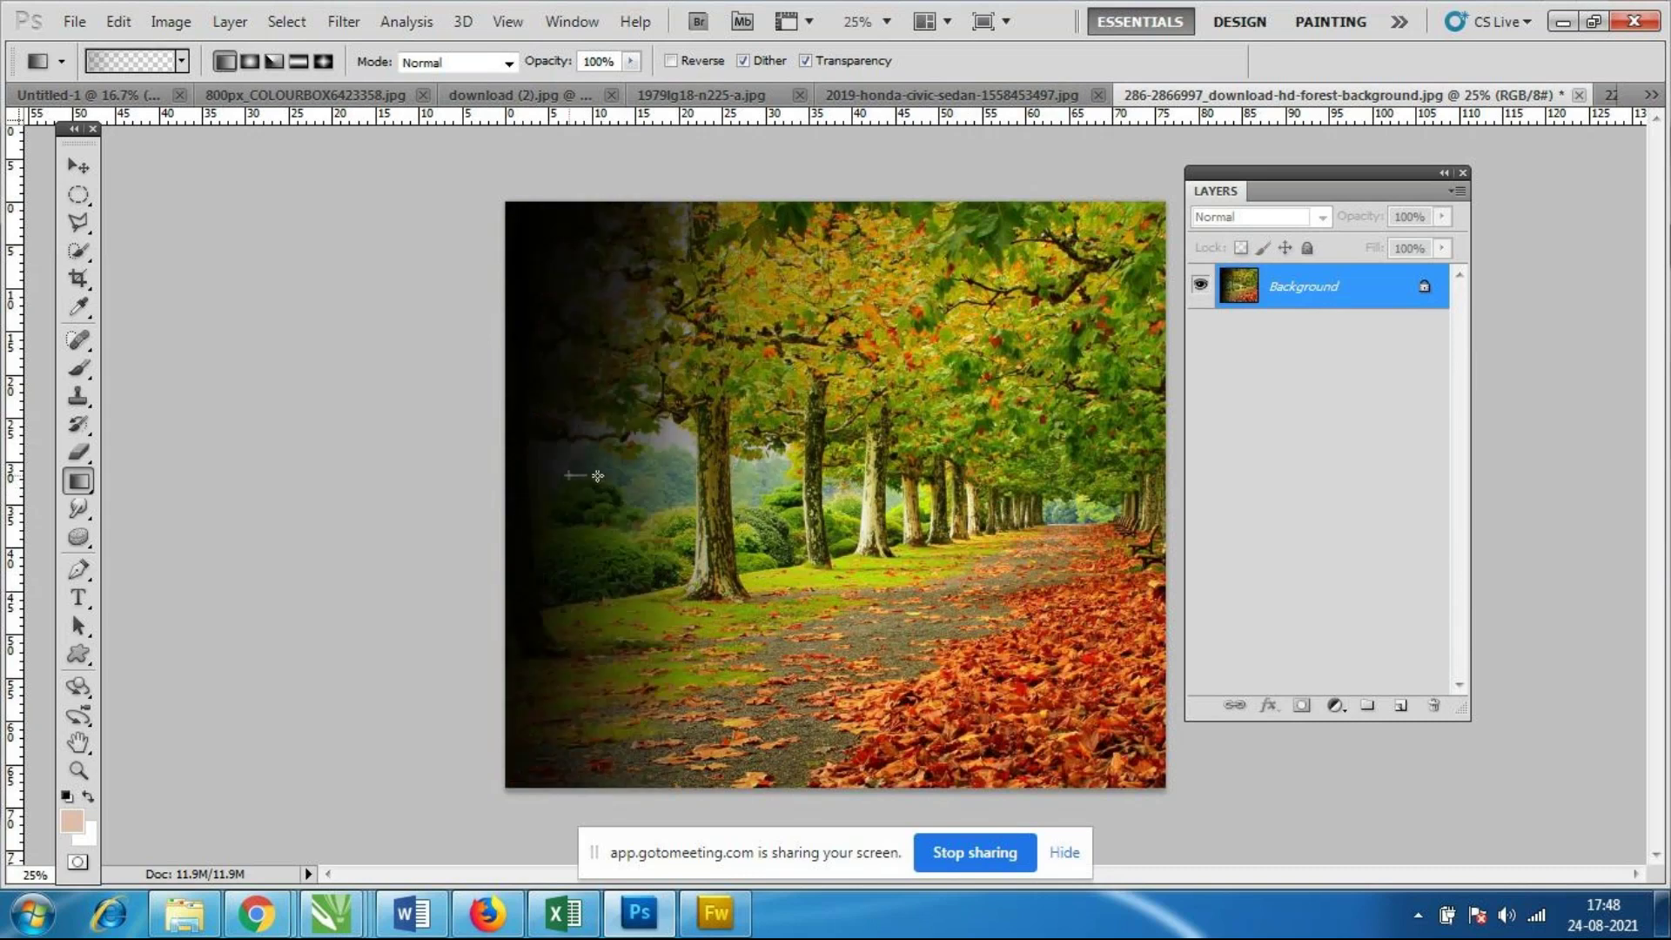
left_click_drag(579, 477, 857, 479)
left_click_drag(540, 463, 967, 451)
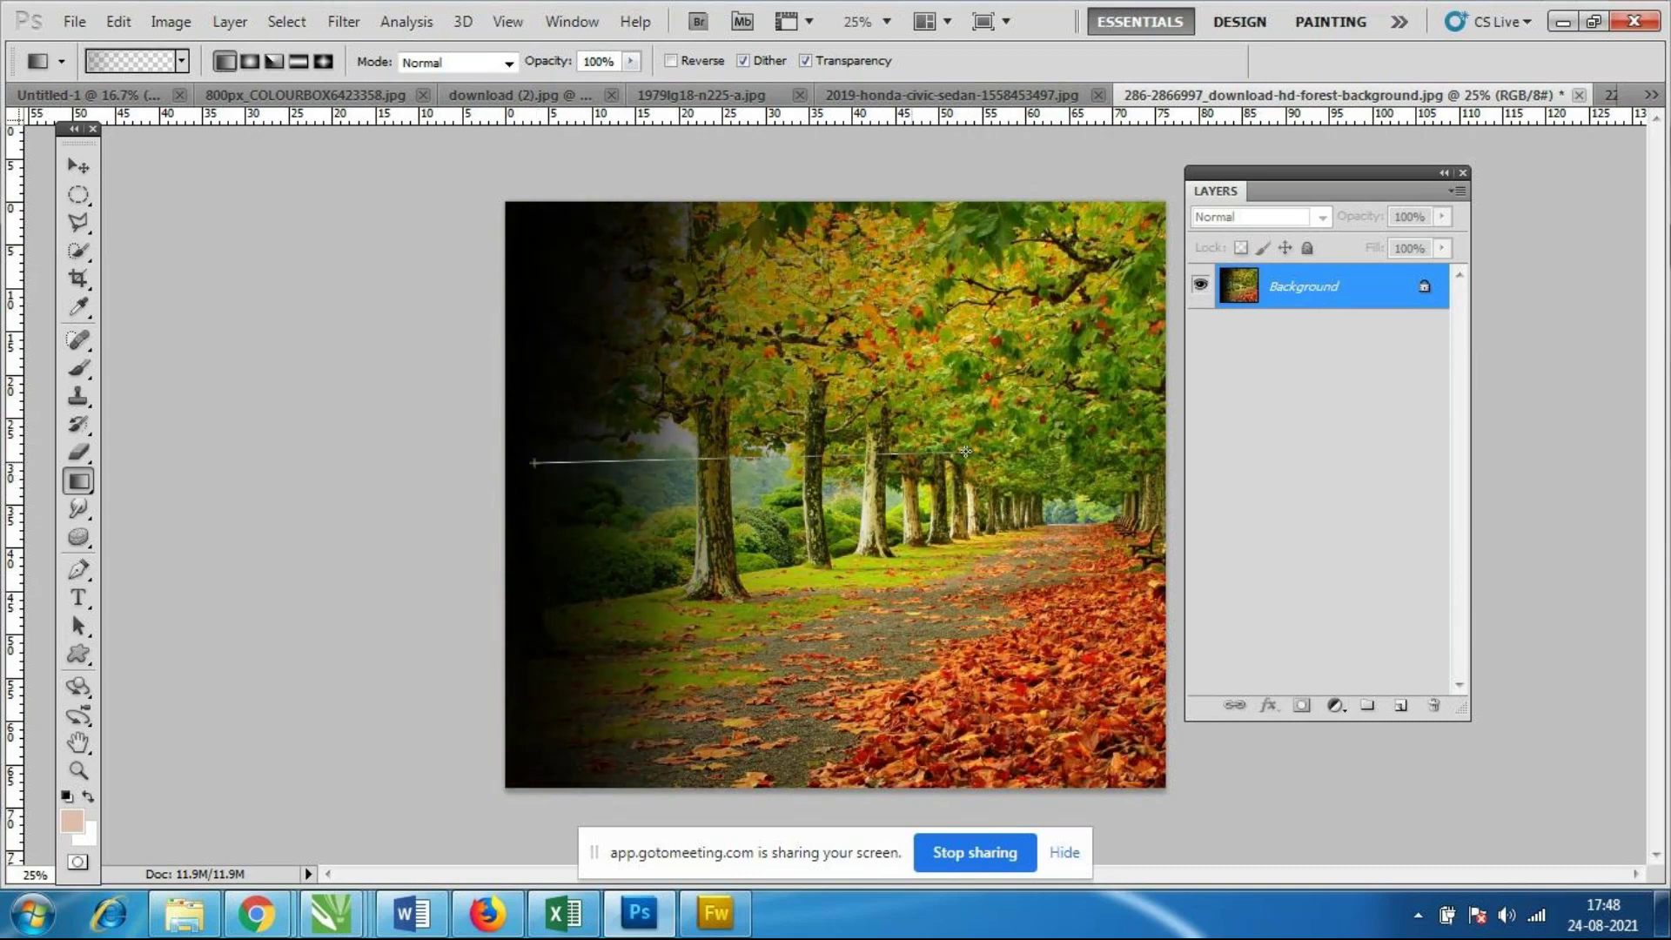
left_click_drag(545, 456, 1230, 462)
left_click_drag(603, 479, 1146, 467)
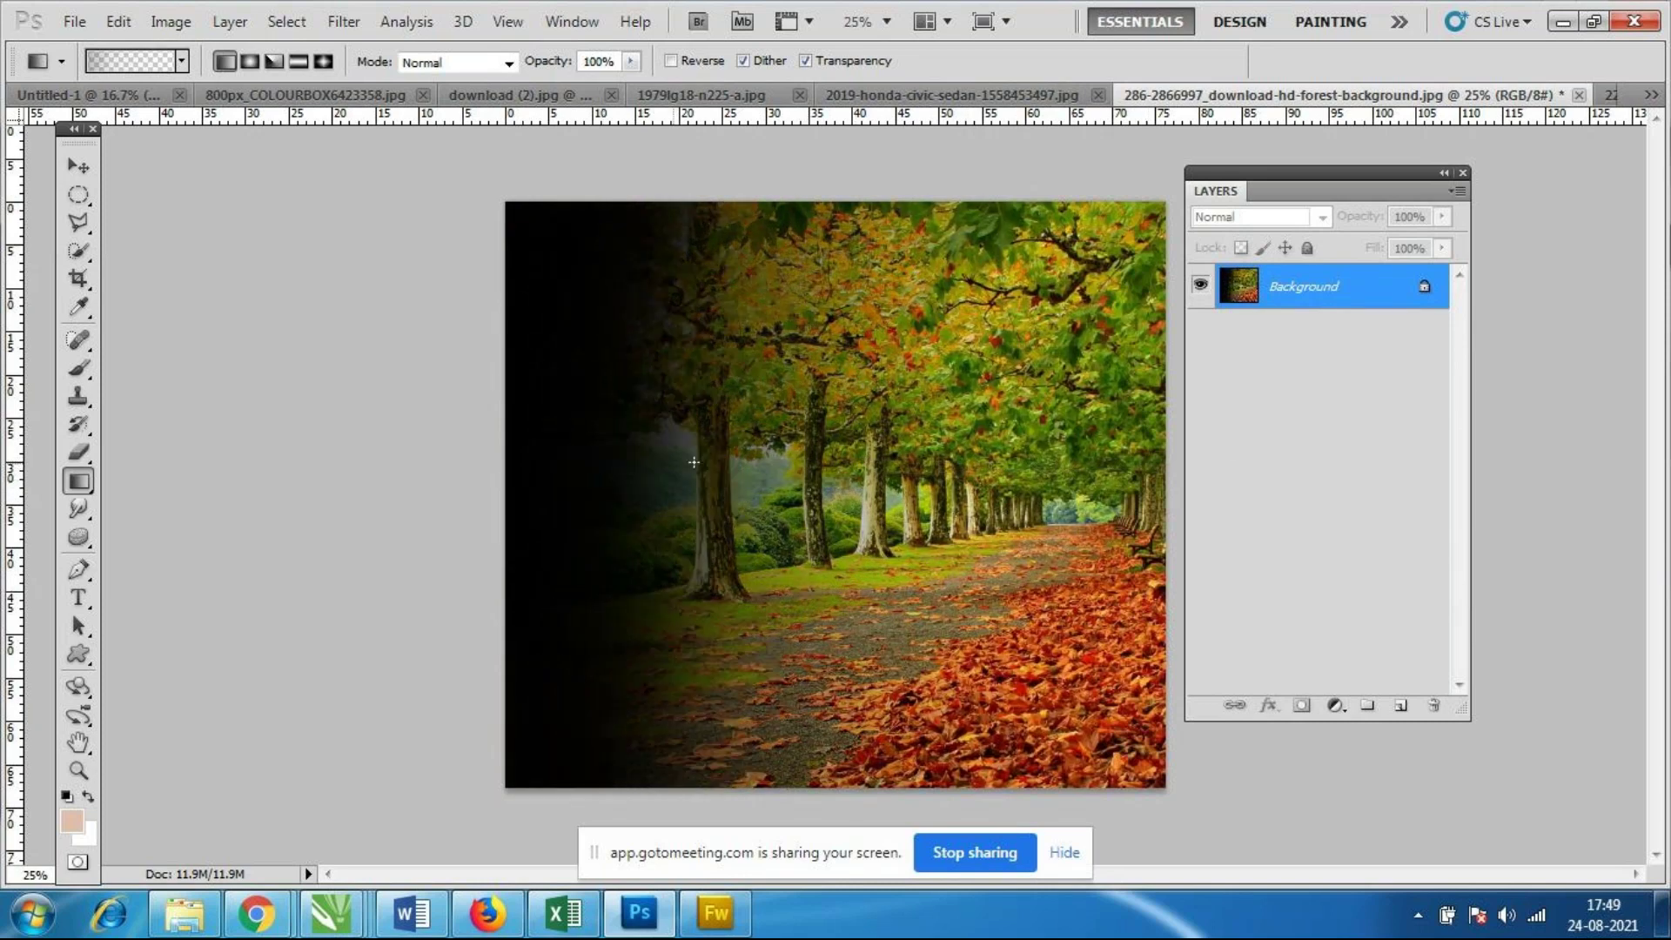
left_click_drag(572, 459, 923, 462)
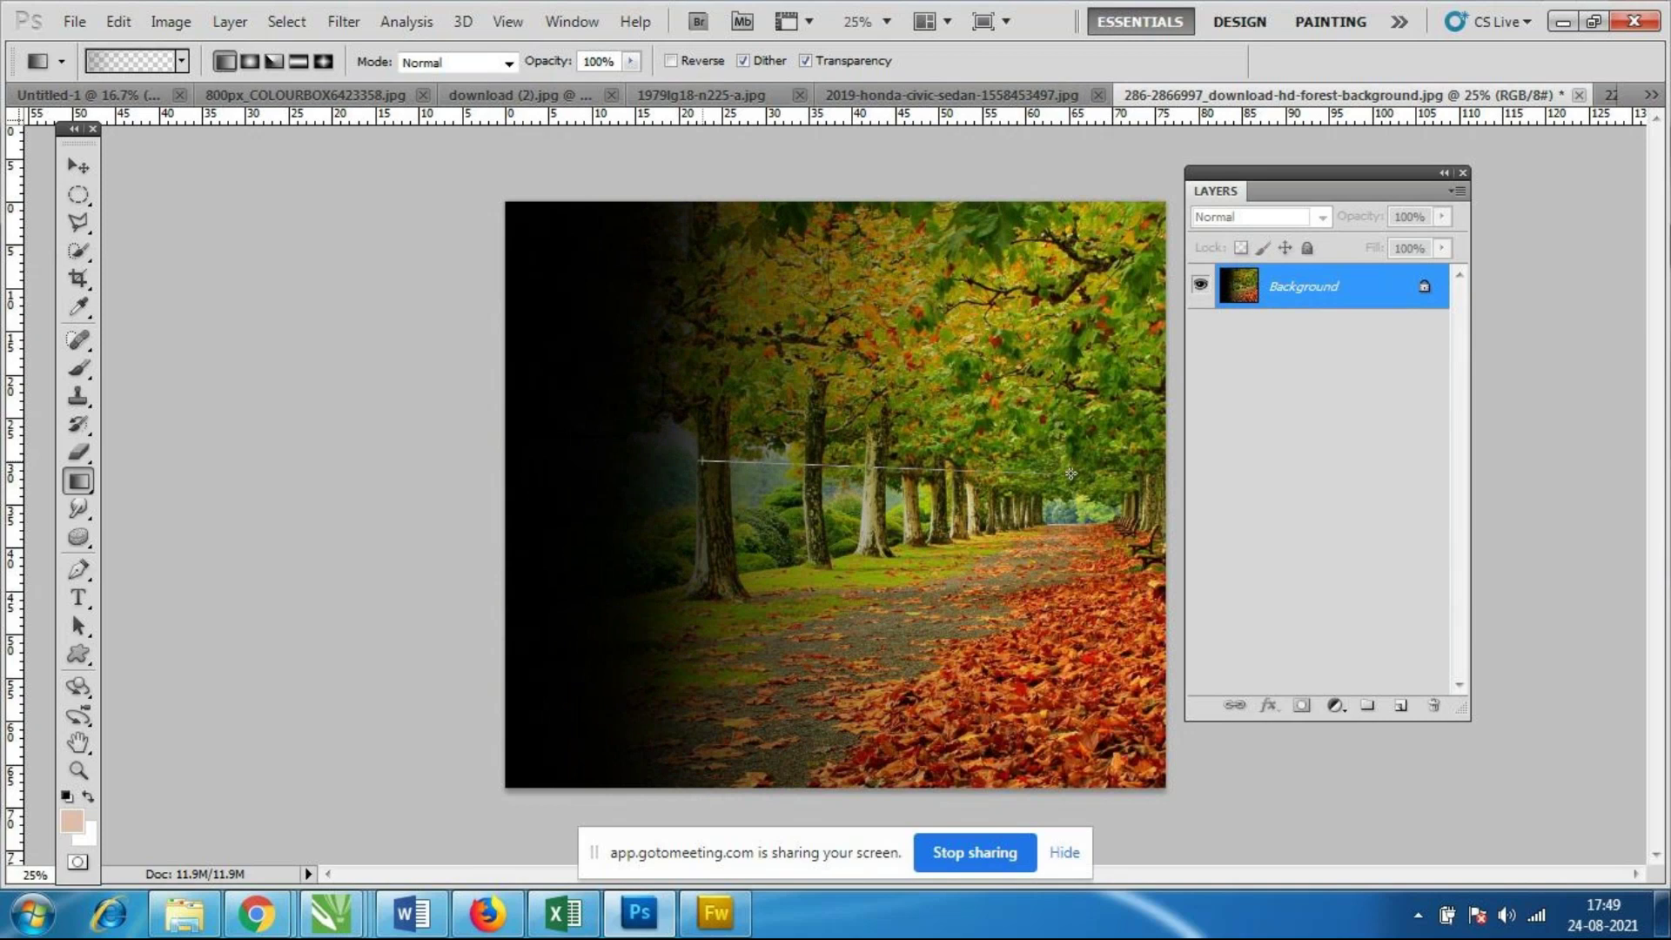
left_click_drag(715, 460, 984, 468)
left_click_drag(430, 521, 1041, 523)
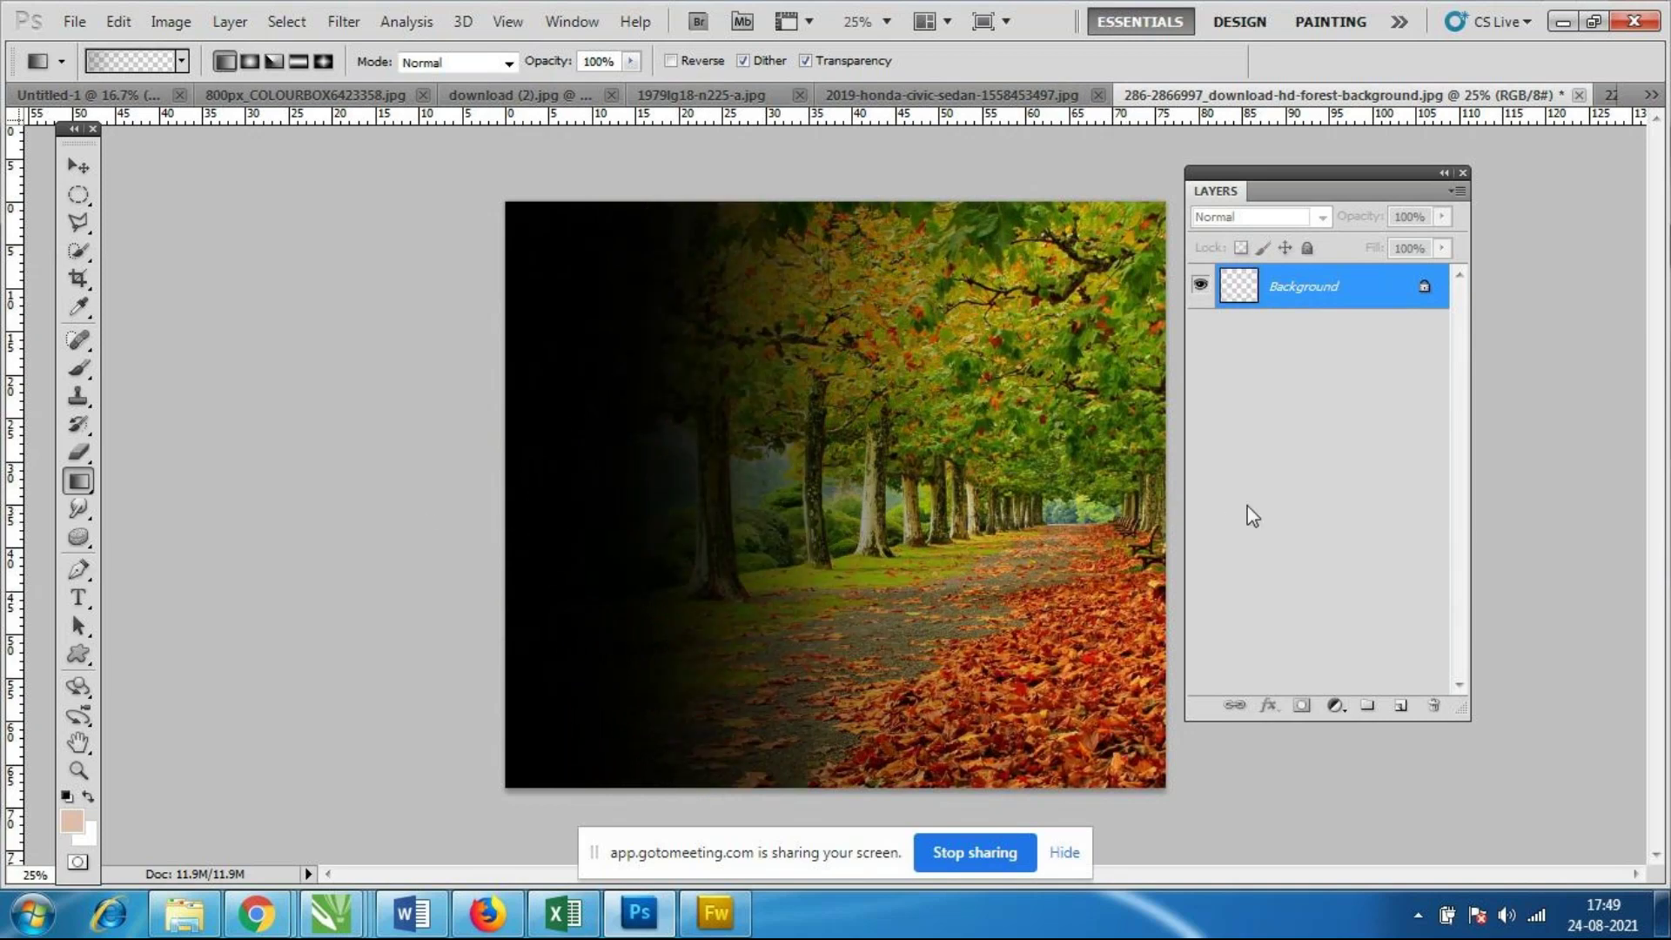
left_click_drag(248, 503, 1625, 519)
left_click_drag(405, 498, 1529, 513)
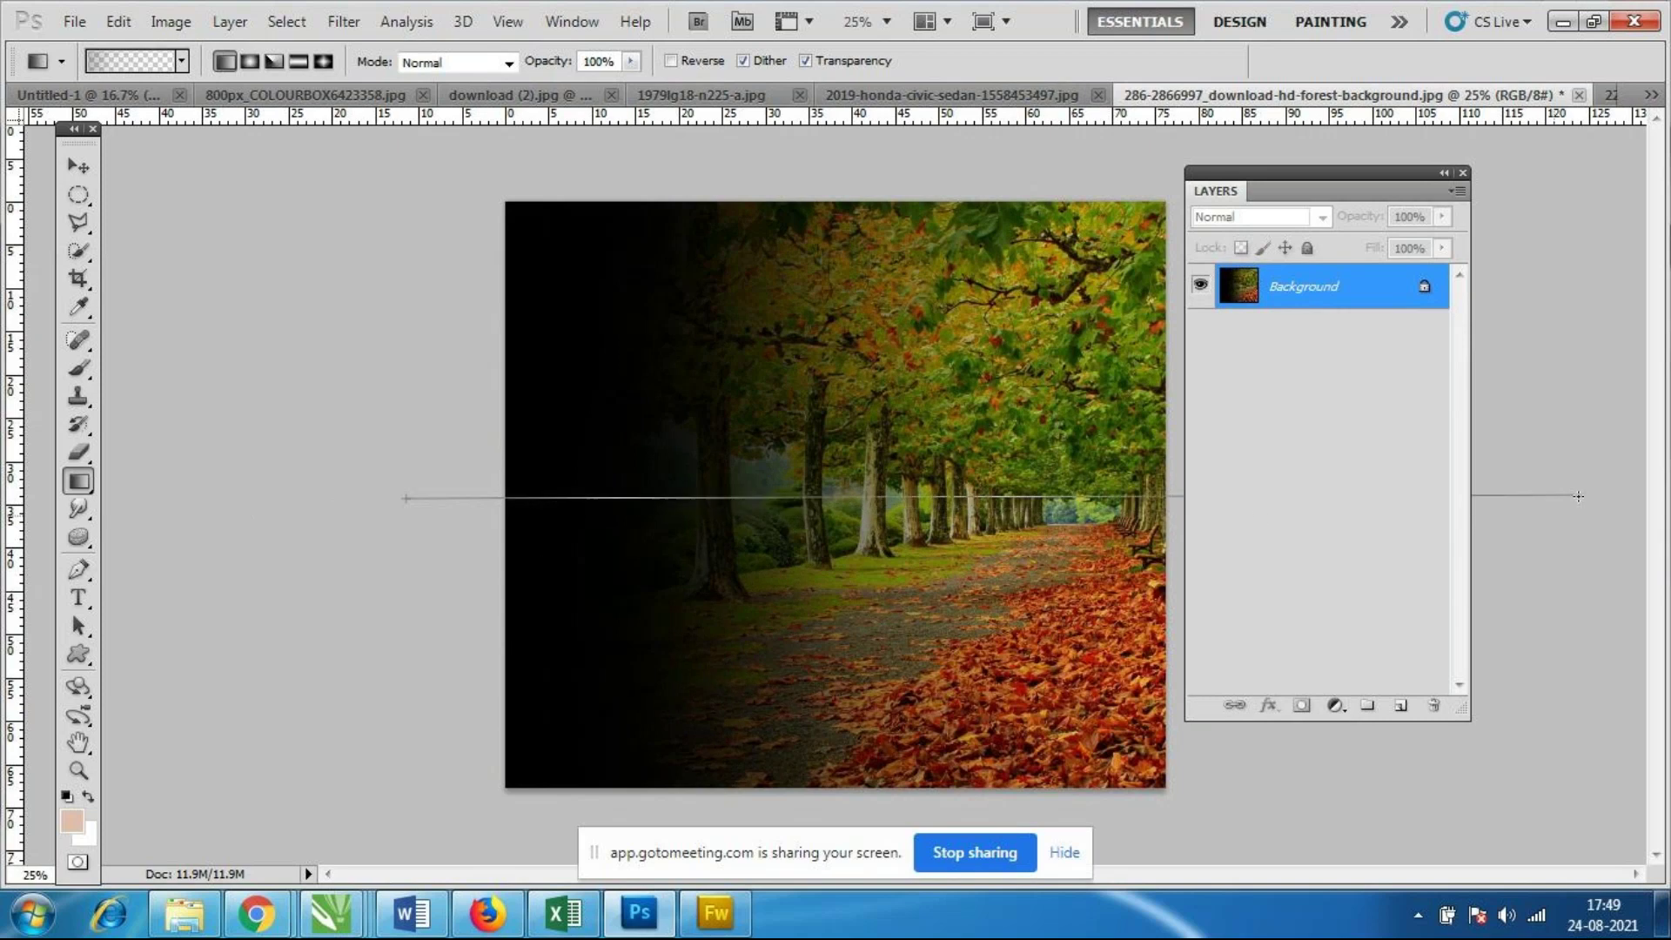
left_click_drag(446, 504, 1471, 531)
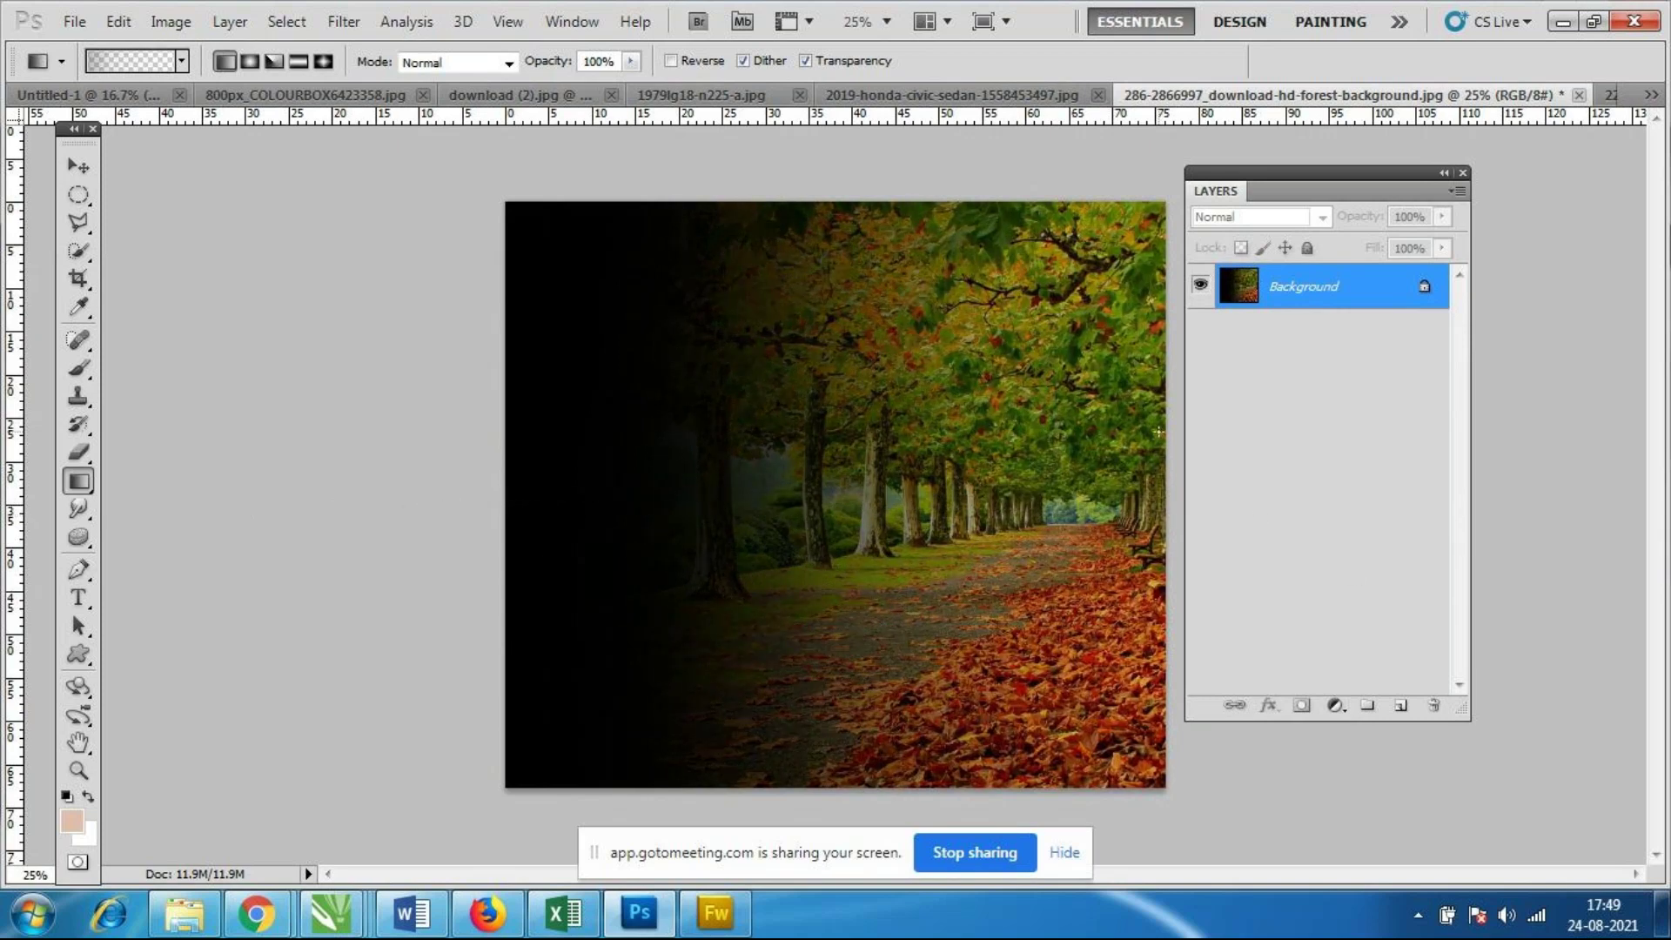
Open 1491580836931.jpeg from the Desktop's photoshop work folder.
left_click(74, 21)
left_click(85, 73)
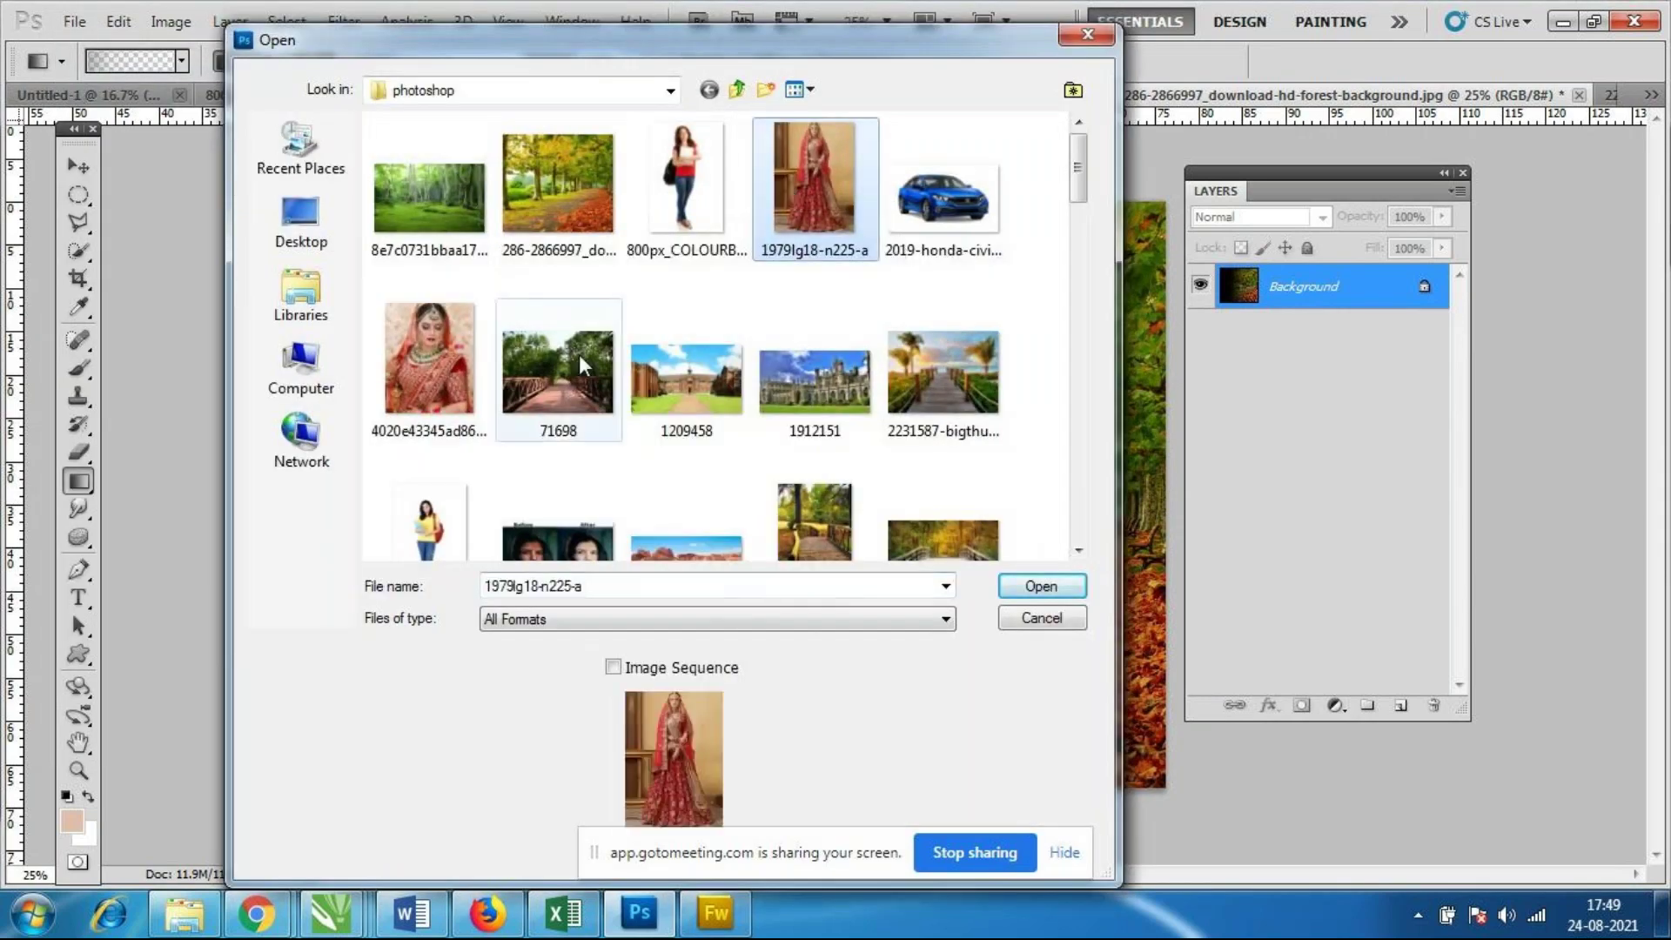
left_click(301, 370)
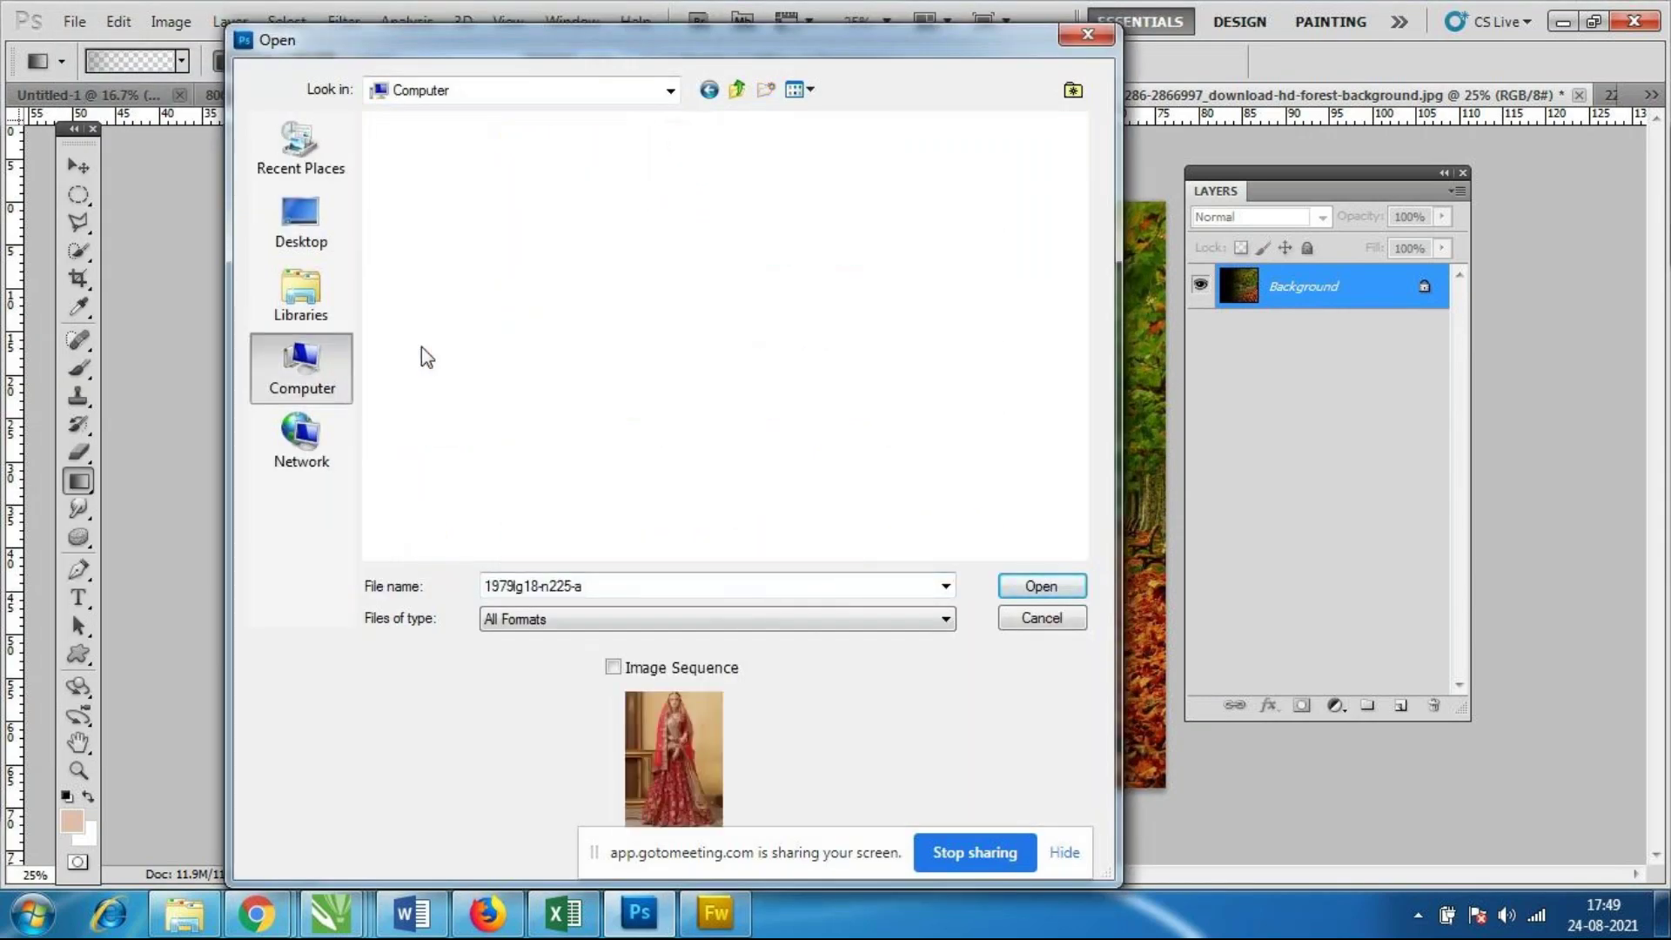
left_click(301, 222)
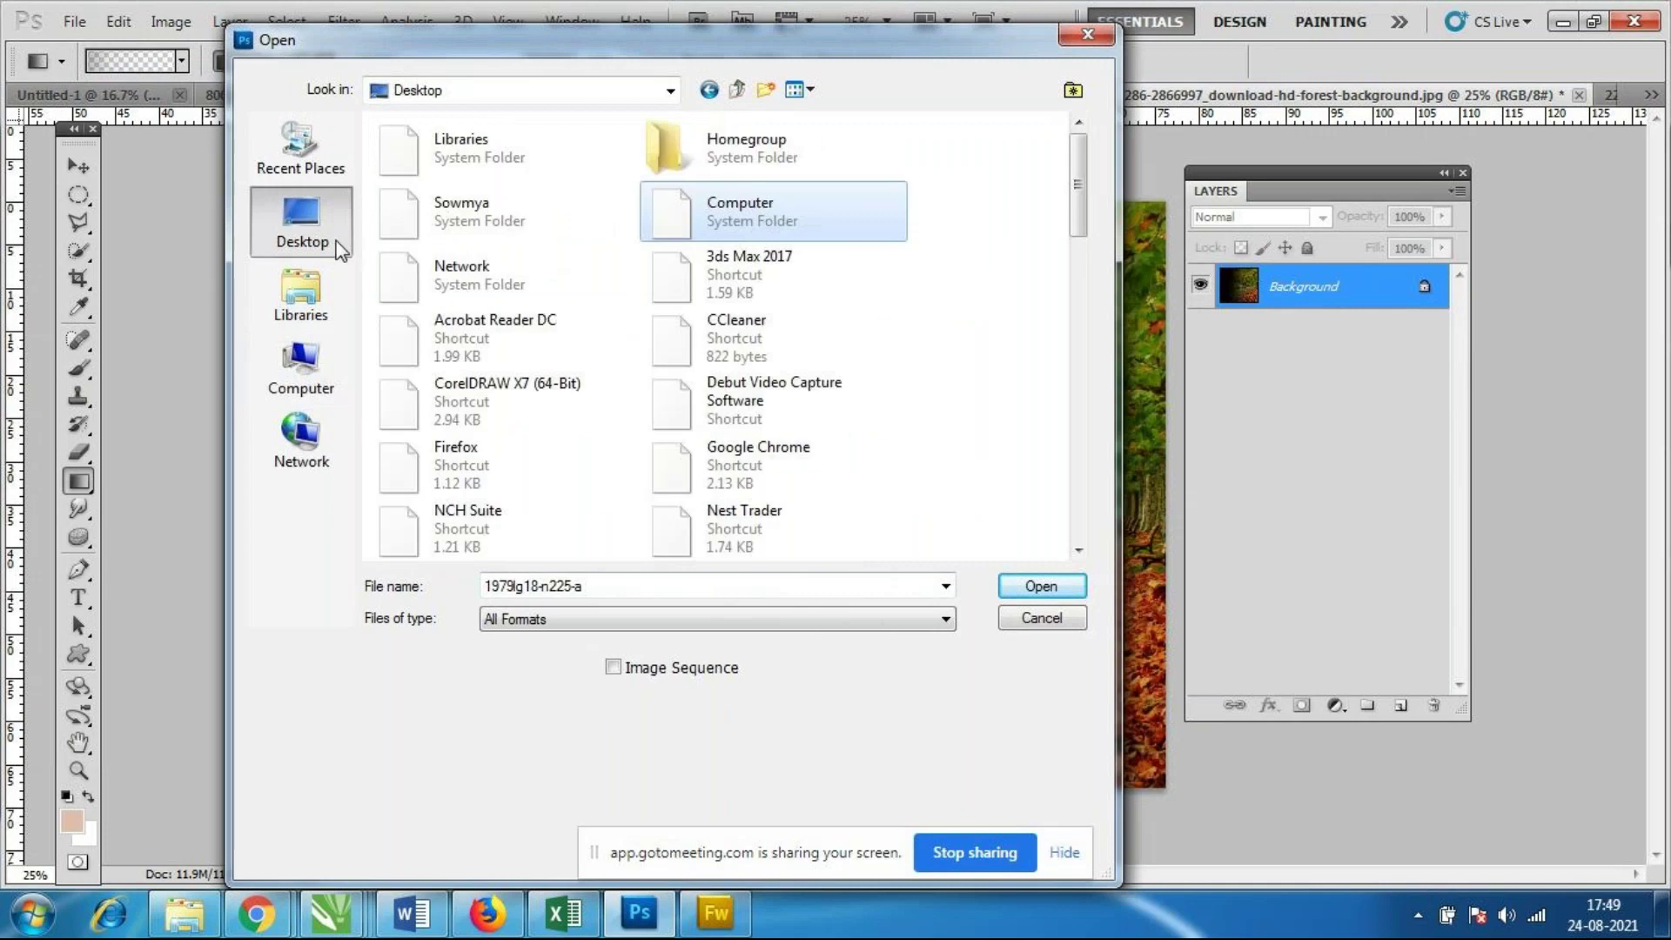
left_click(775, 383)
scroll(818, 426, "down", 2)
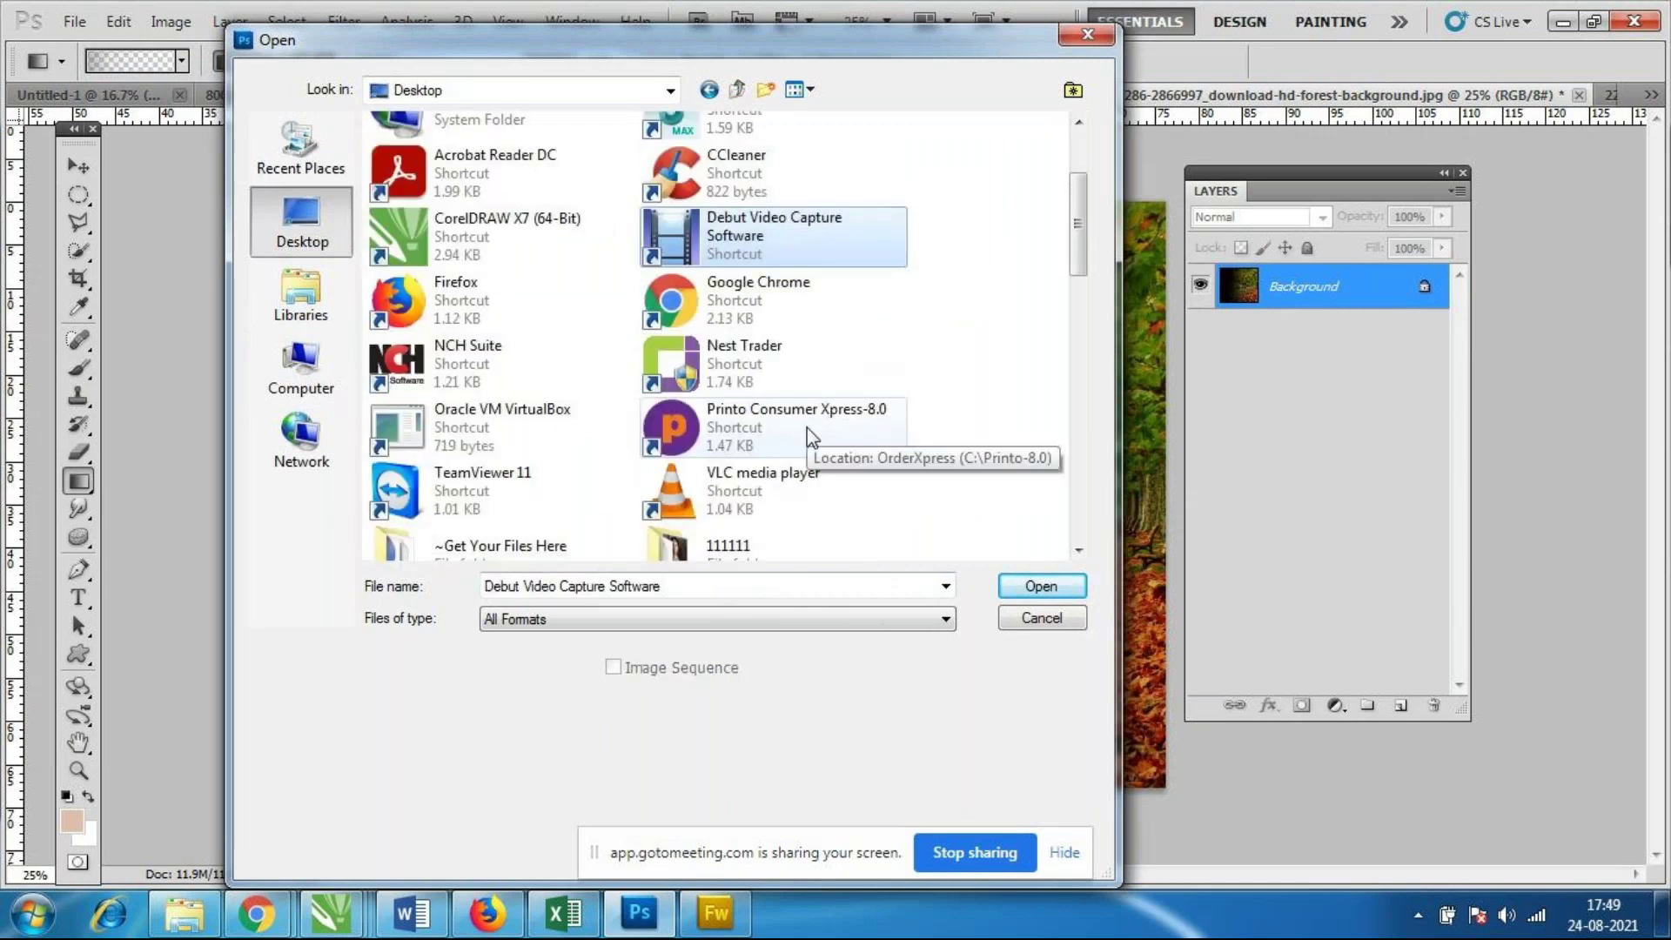
scroll(818, 428, "down", 3)
scroll(866, 431, "down", 3)
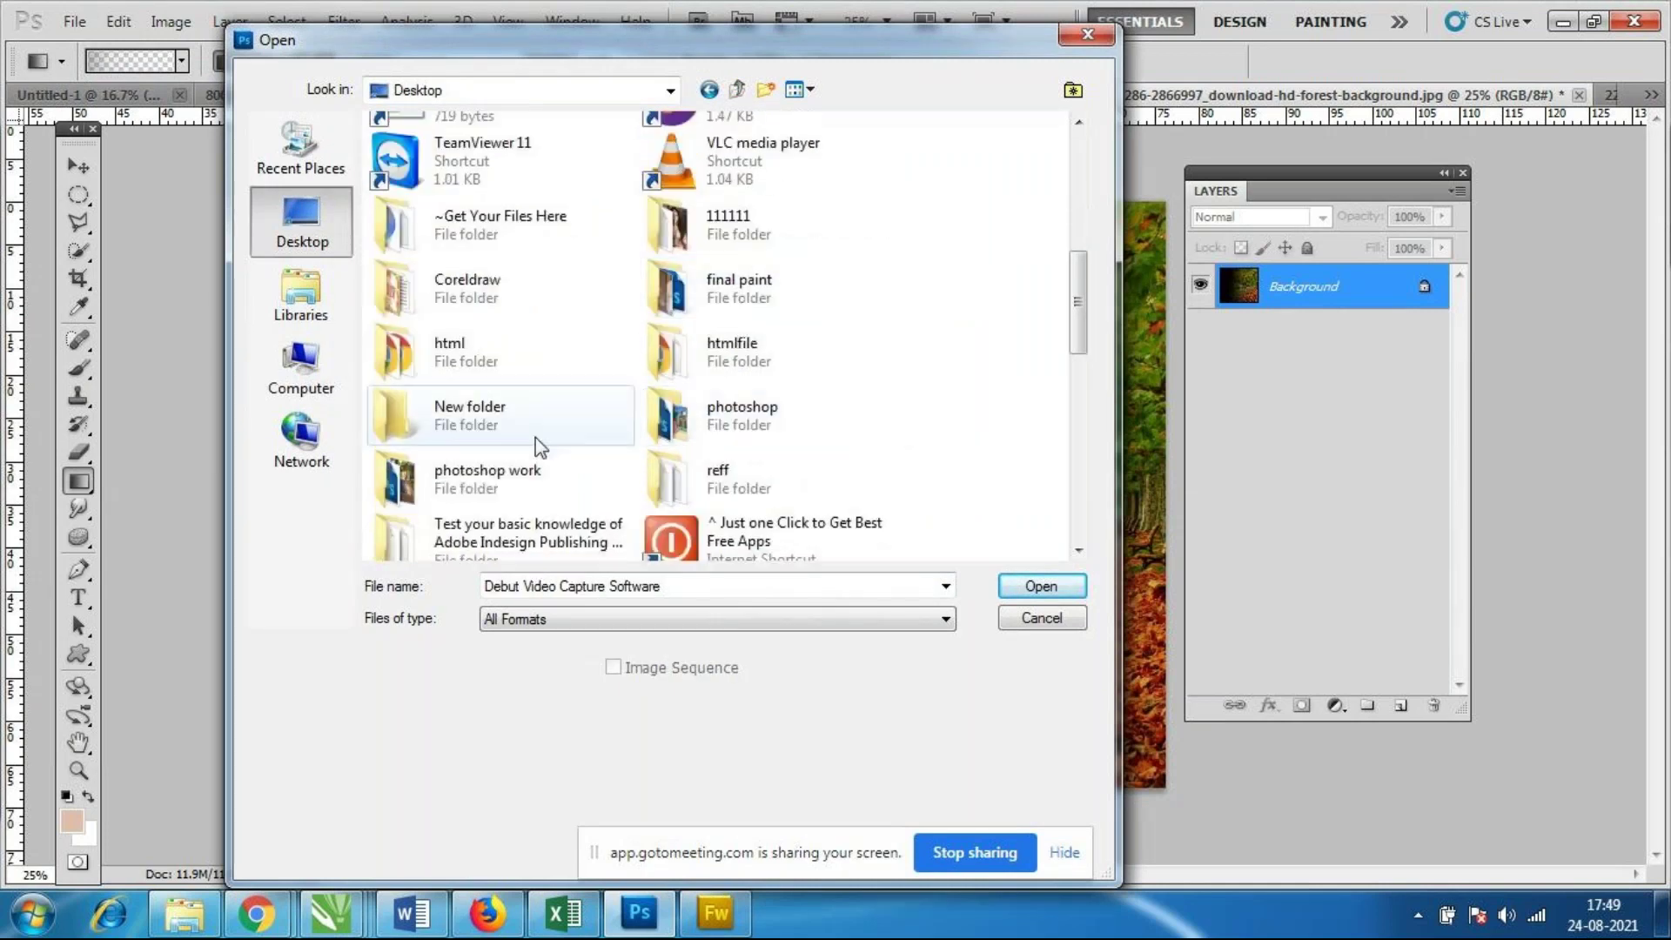
double_click(491, 483)
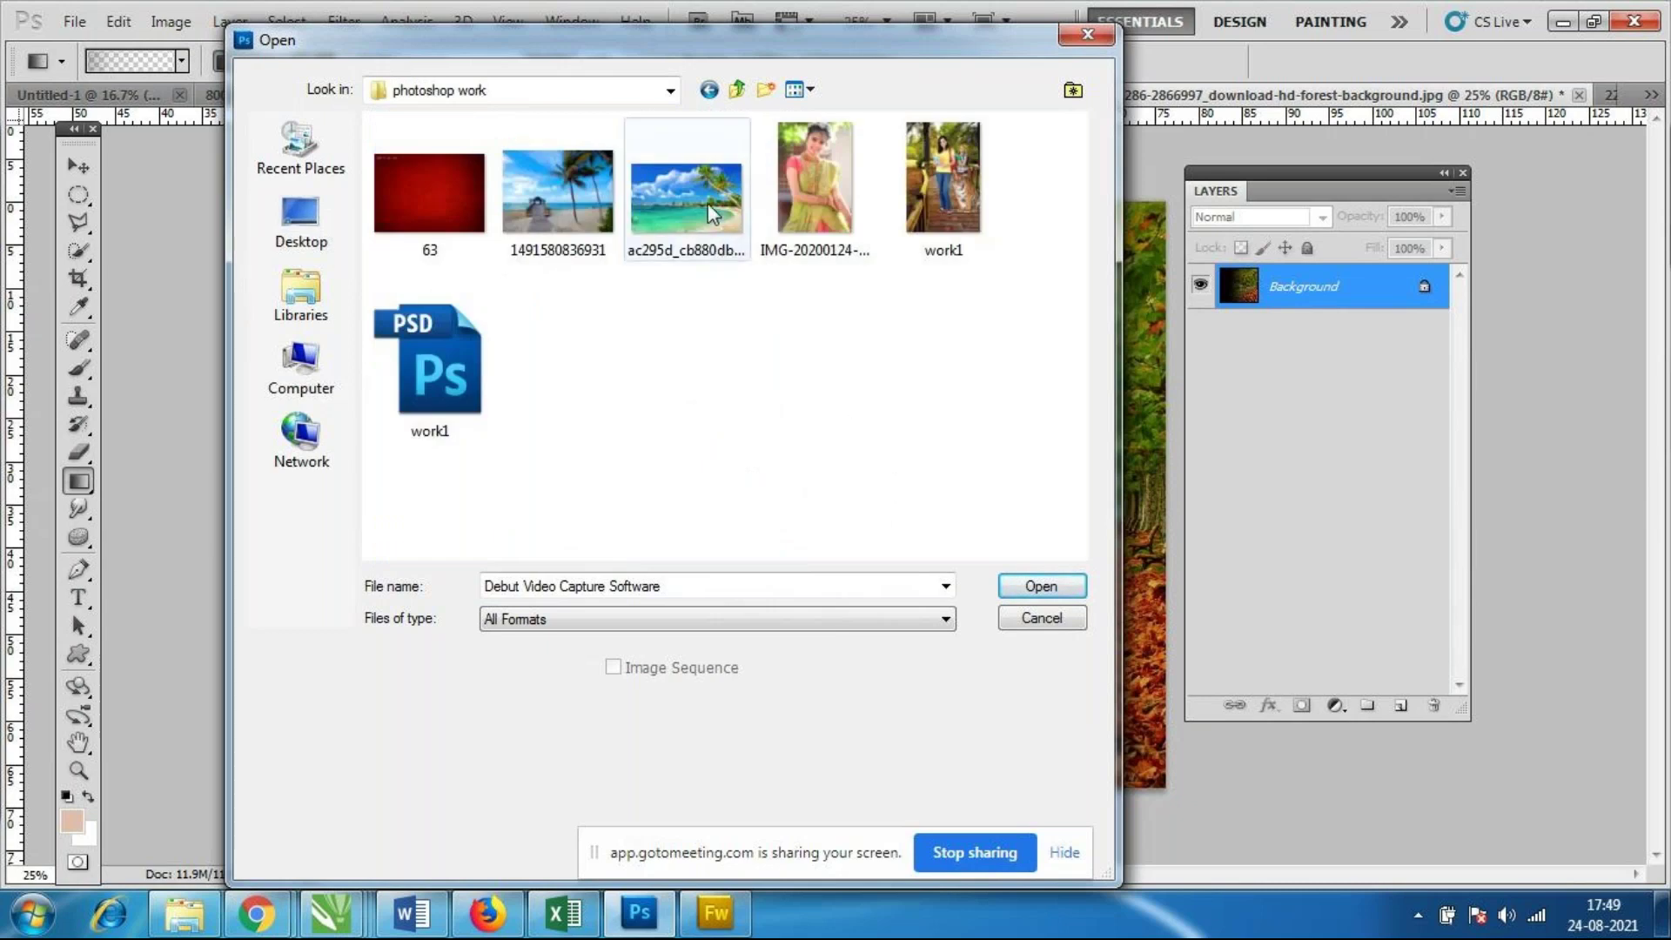
left_click(555, 196)
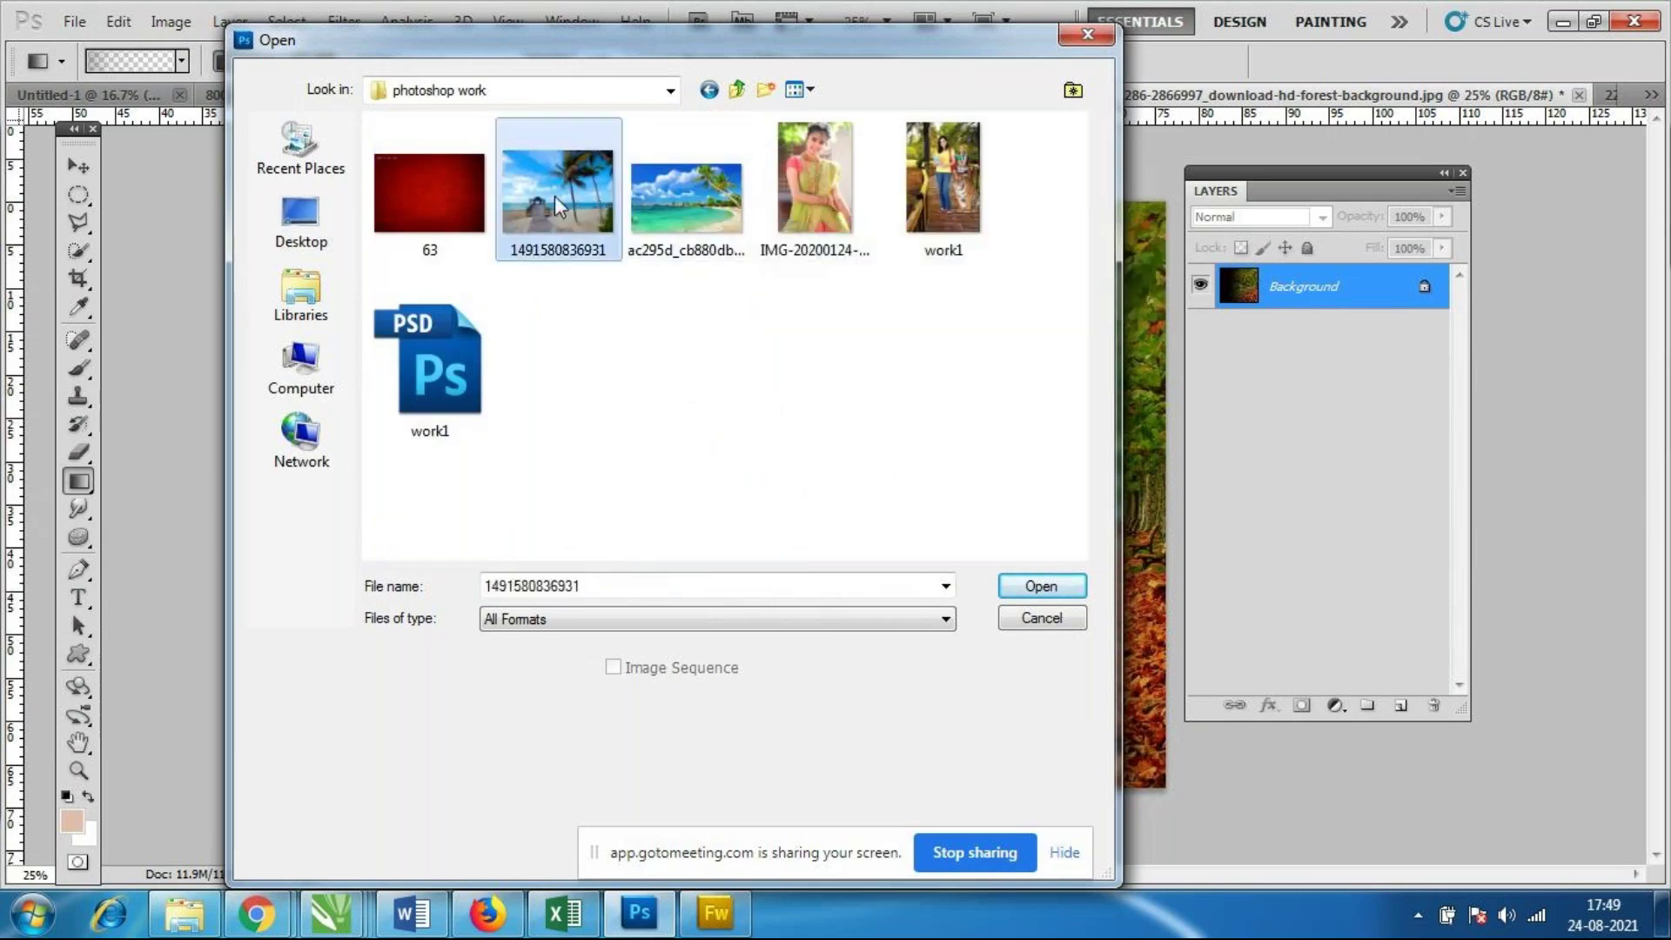
left_click(1041, 586)
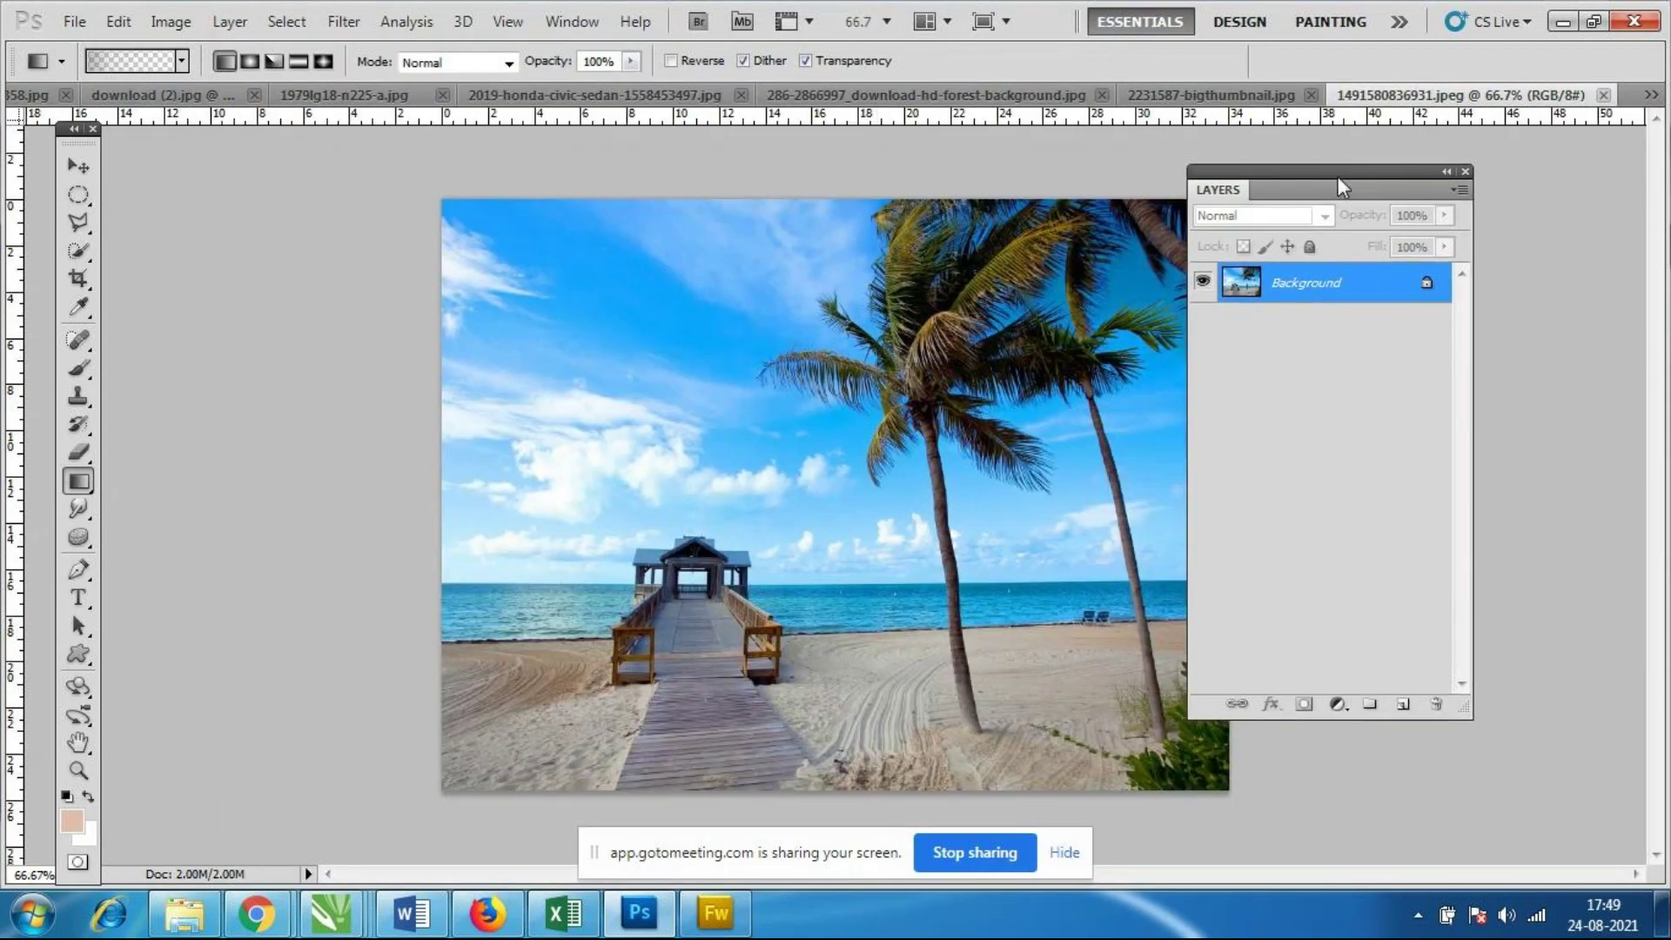
left_click_drag(1339, 176, 1492, 179)
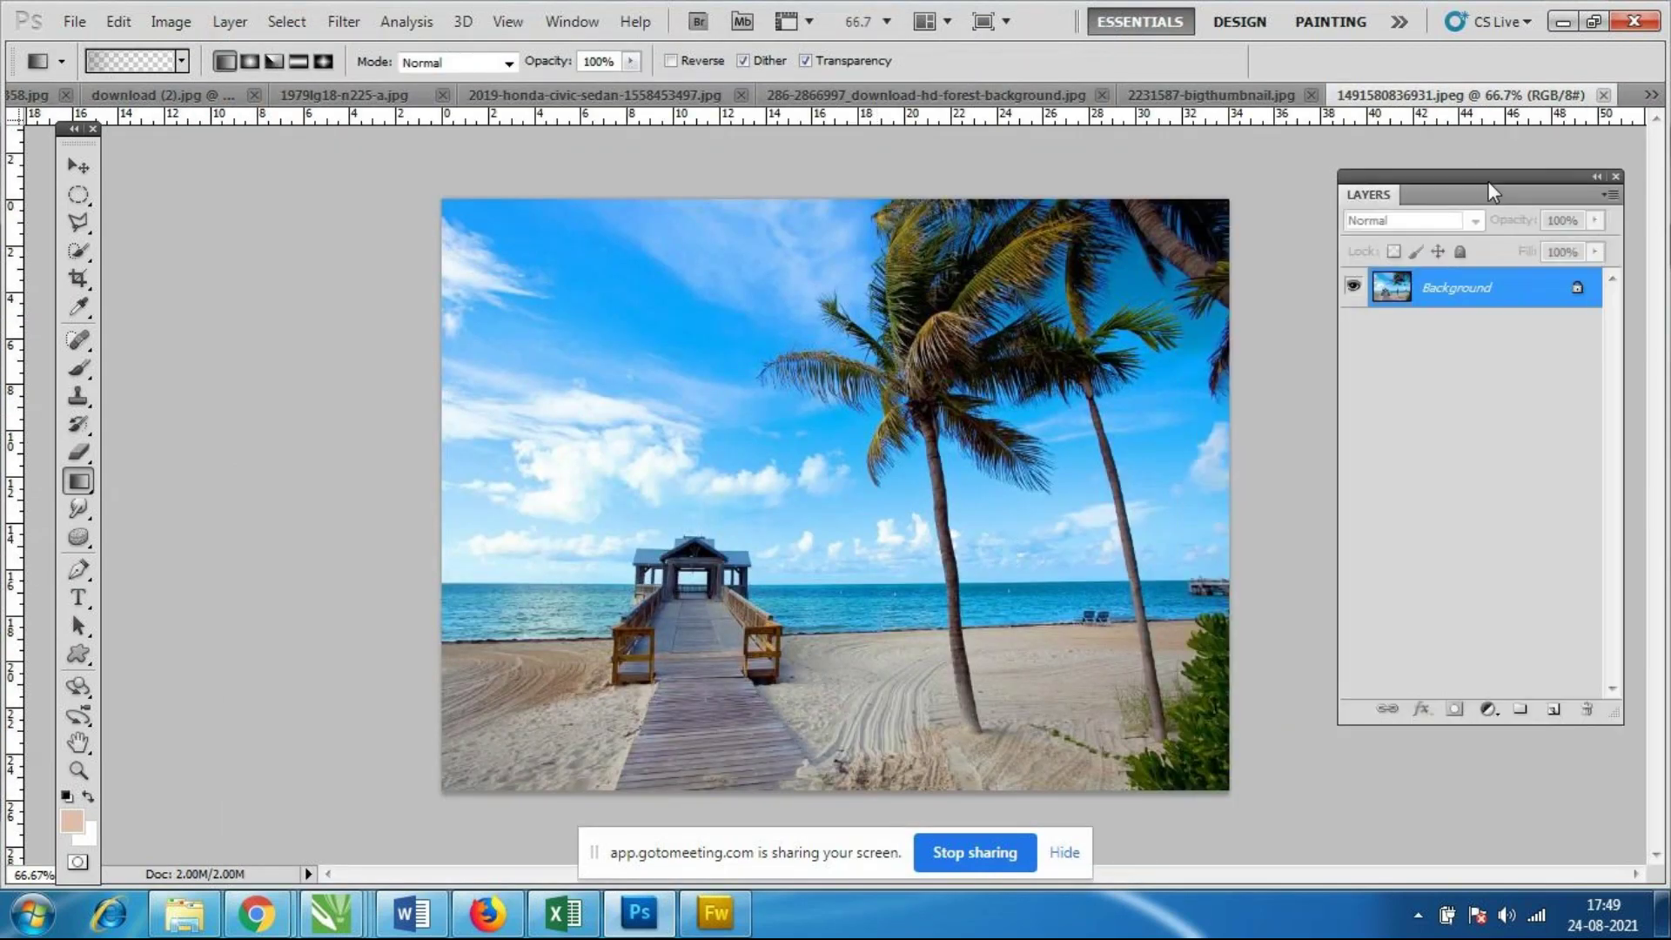
Choose a different gradient preset and duplicate the Background layer as Background copy.
left_click(180, 61)
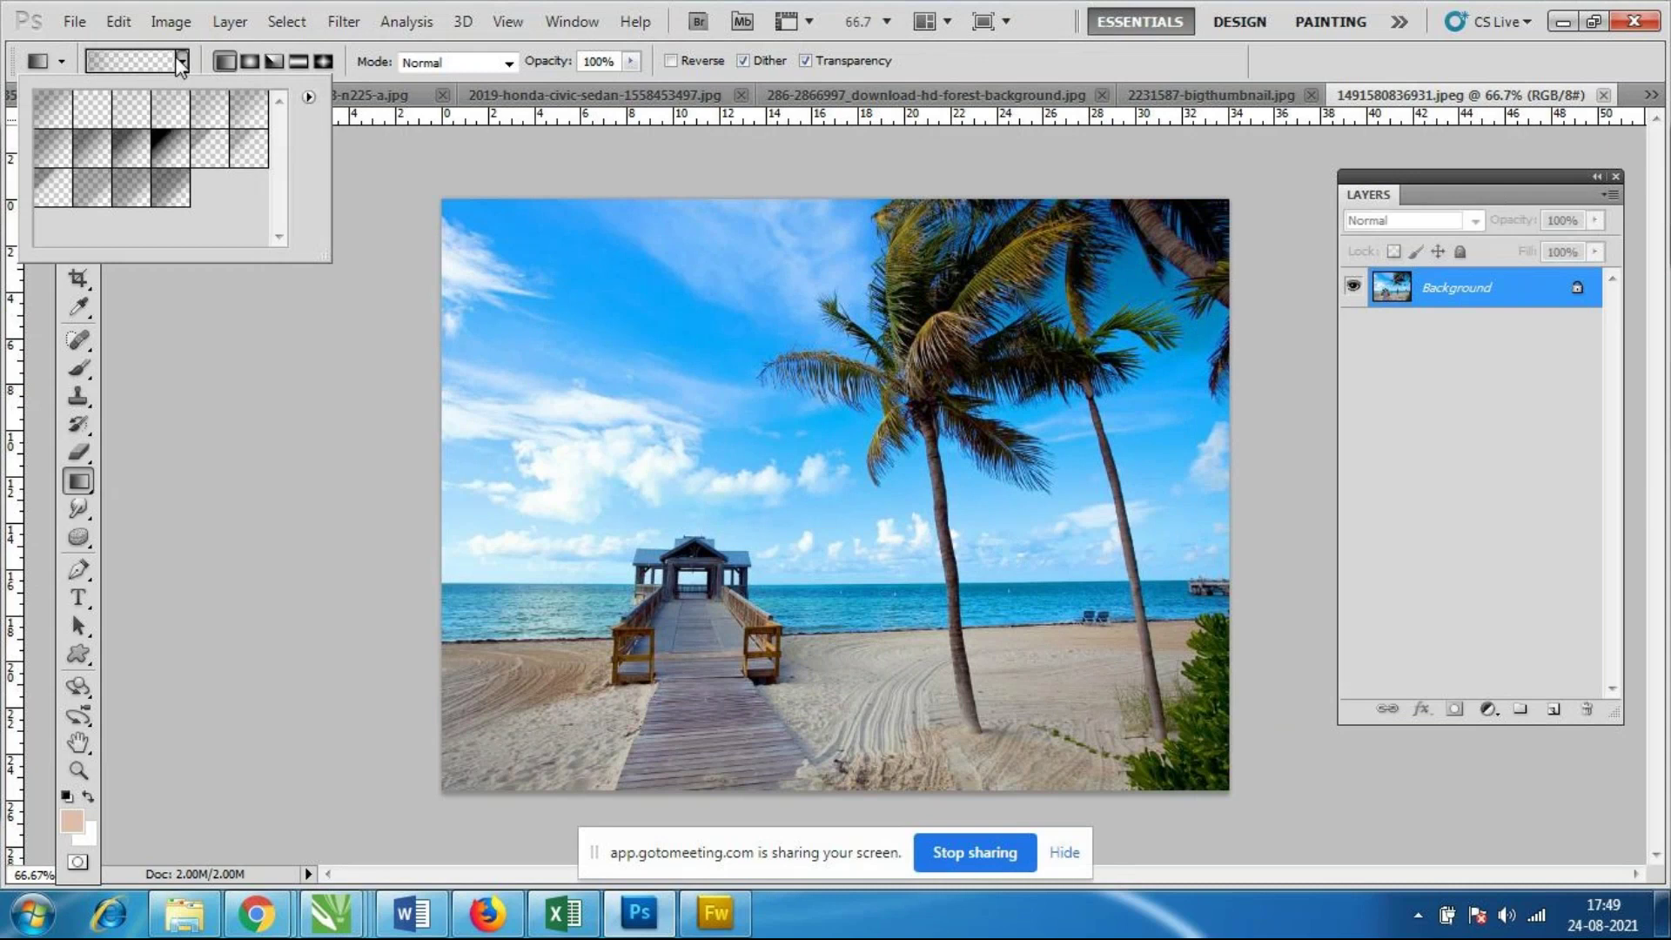
left_click(248, 147)
right_click(1490, 290)
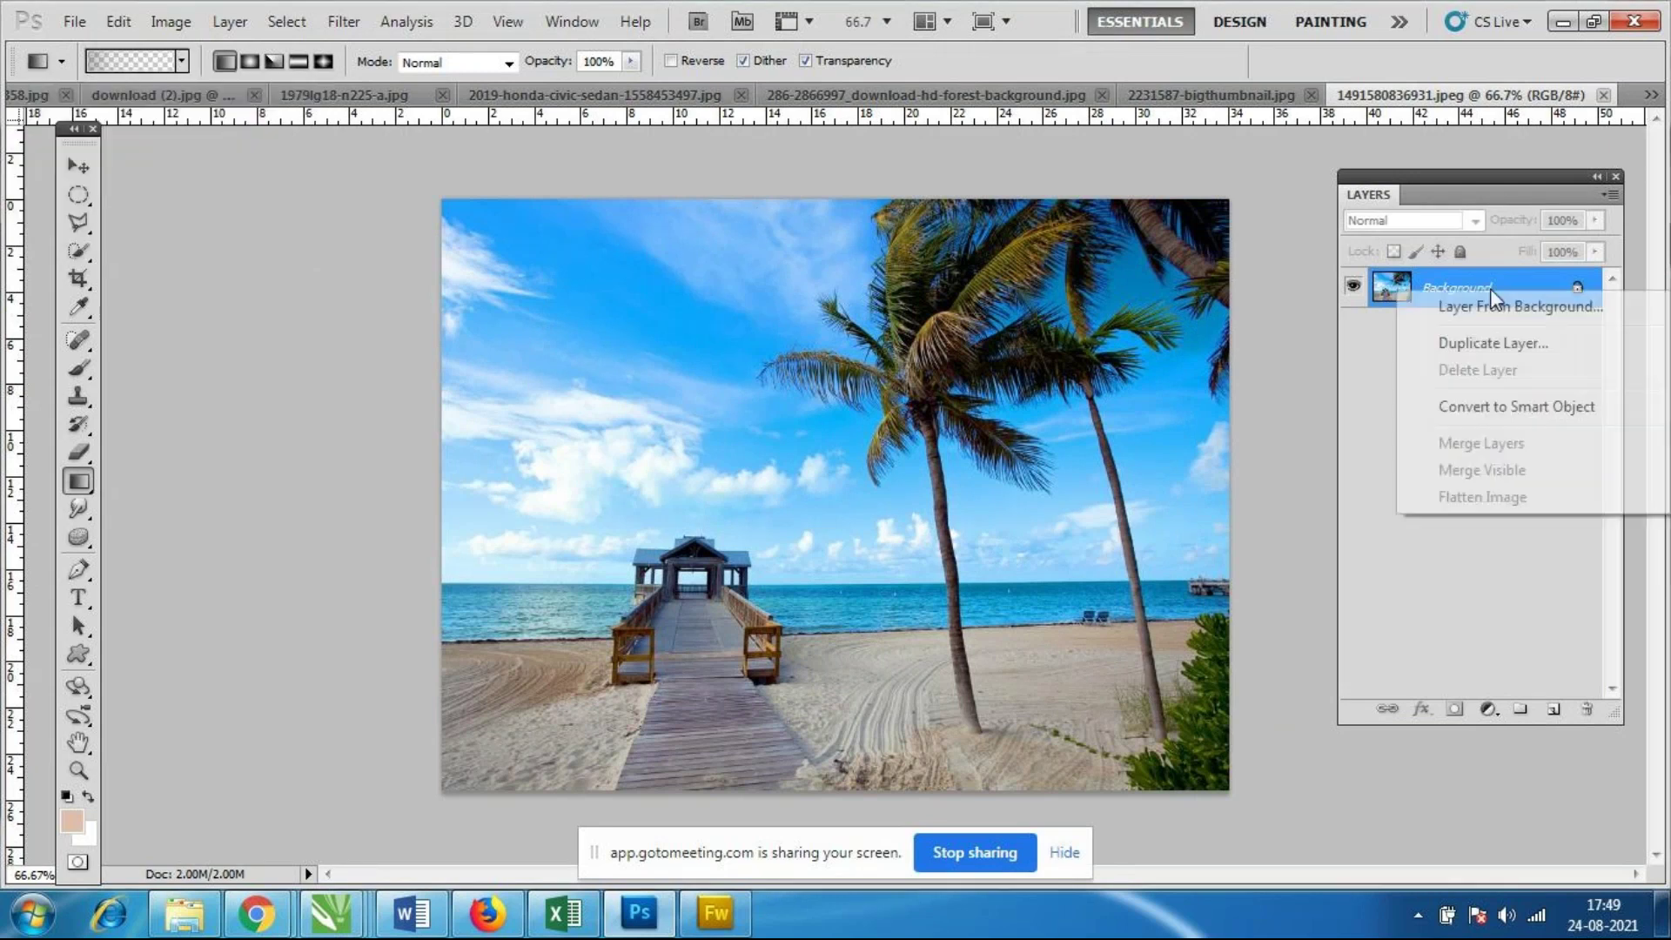
left_click(1491, 344)
left_click(1027, 272)
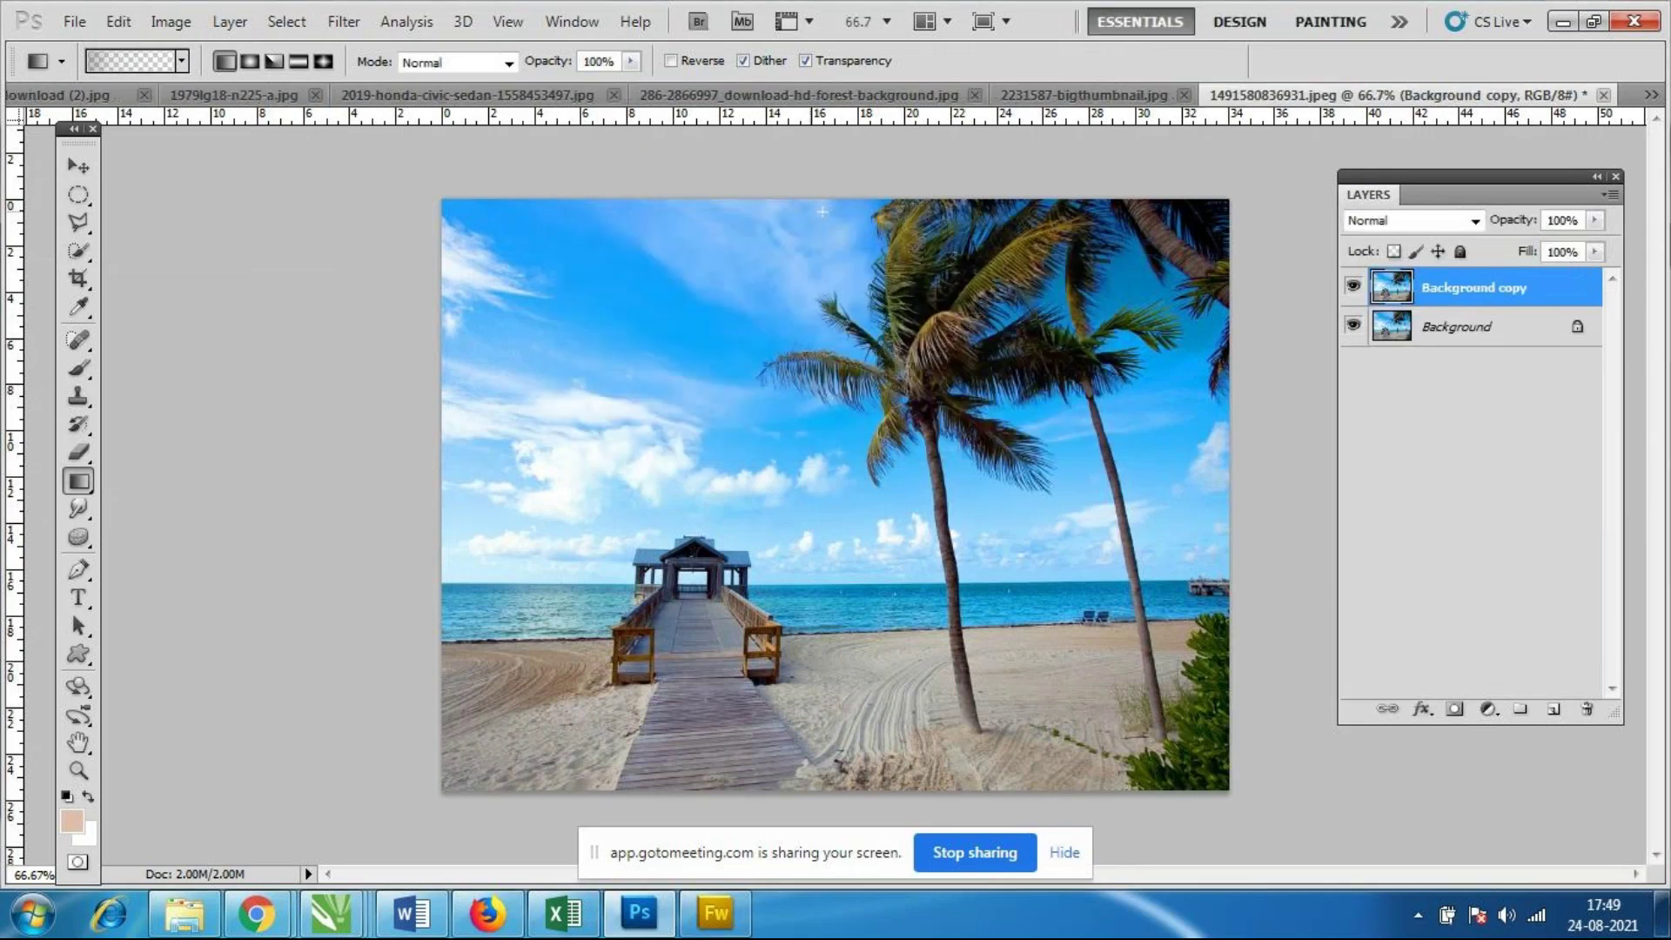
Darken the copy's sky with repeated top-down gradients, then hide the copy to compare.
left_click_drag(772, 176, 778, 698)
left_click_drag(822, 170, 830, 584)
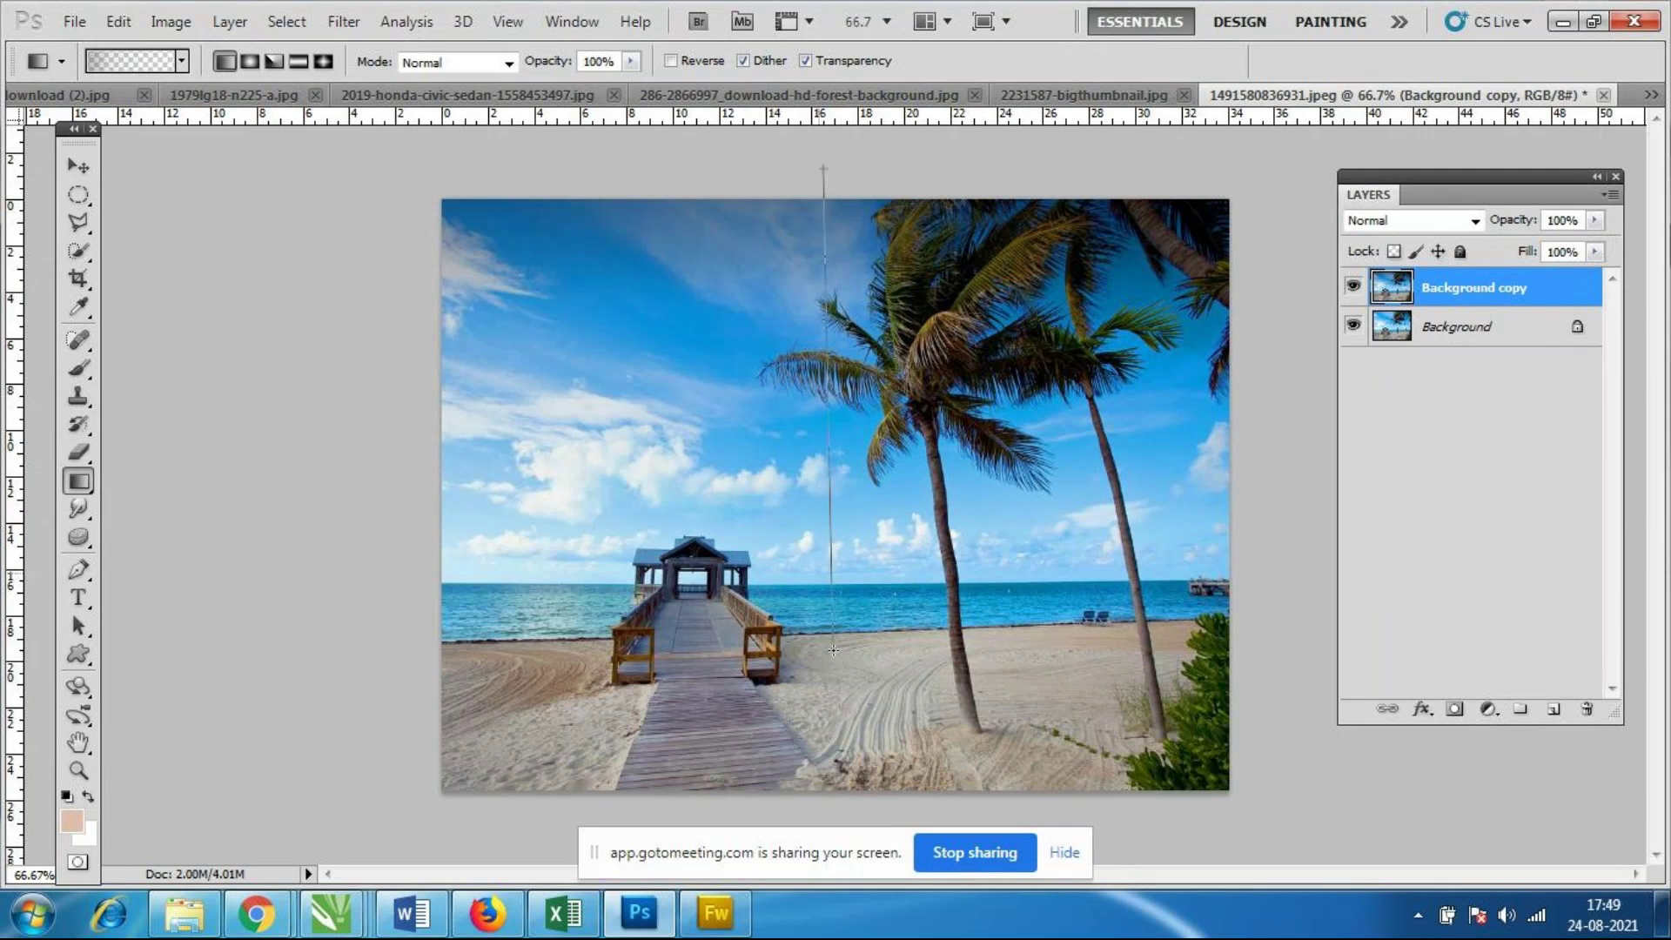
left_click_drag(806, 169, 818, 603)
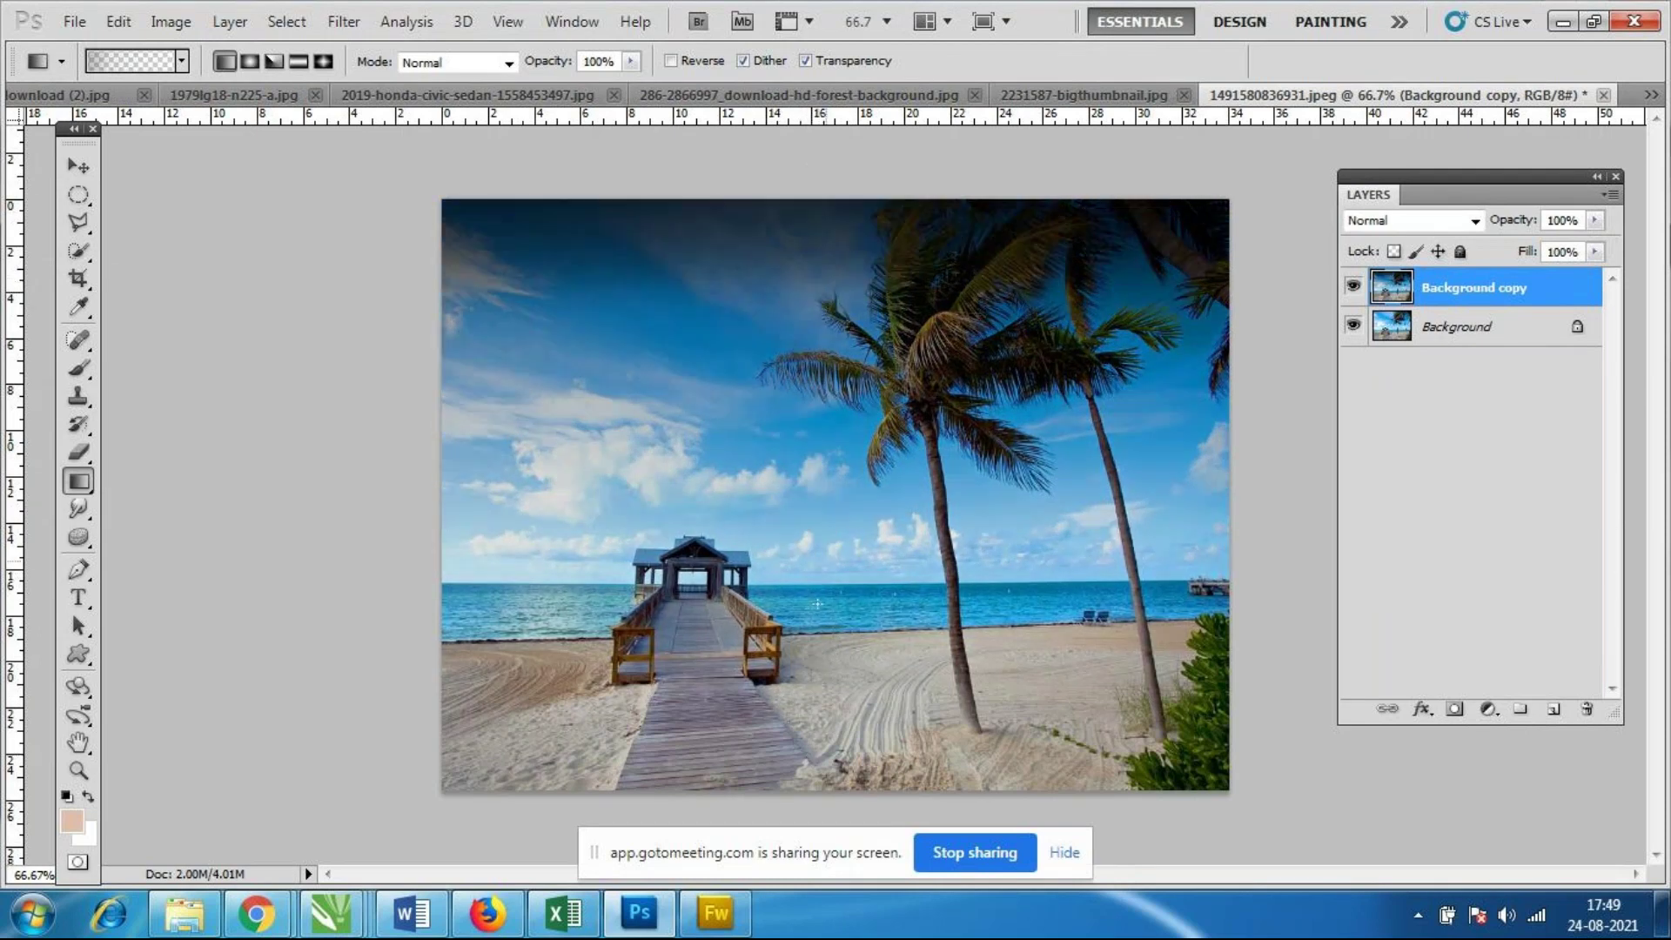
left_click_drag(834, 185, 829, 594)
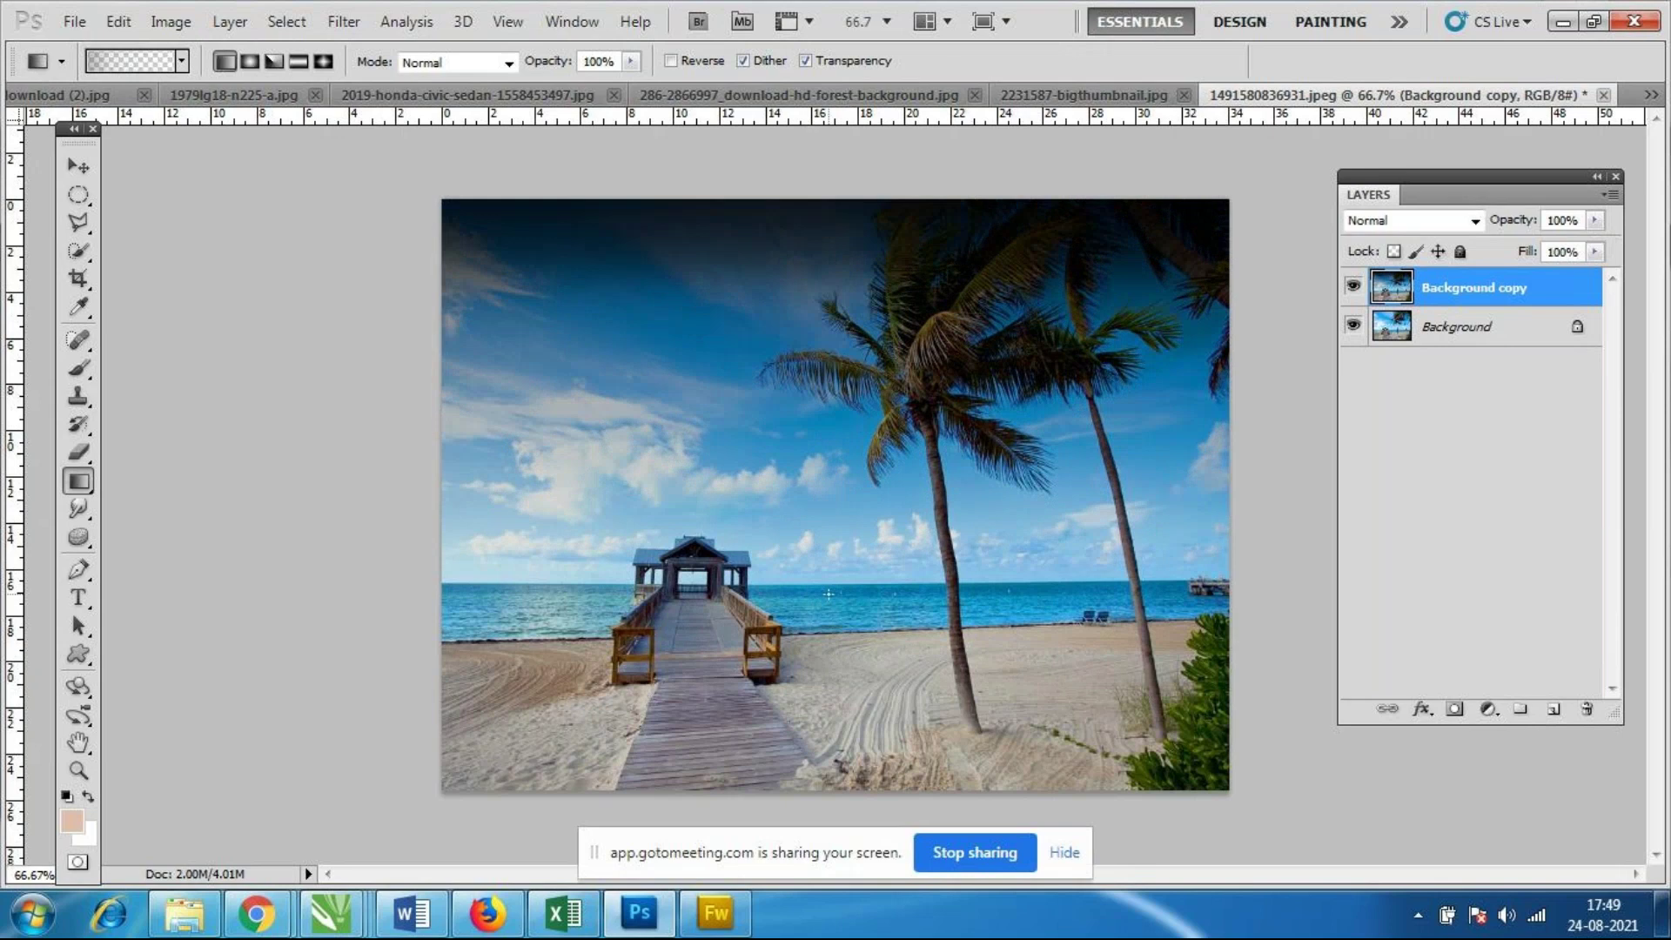
left_click_drag(784, 205, 787, 598)
left_click_drag(814, 192, 826, 609)
left_click_drag(735, 185, 779, 804)
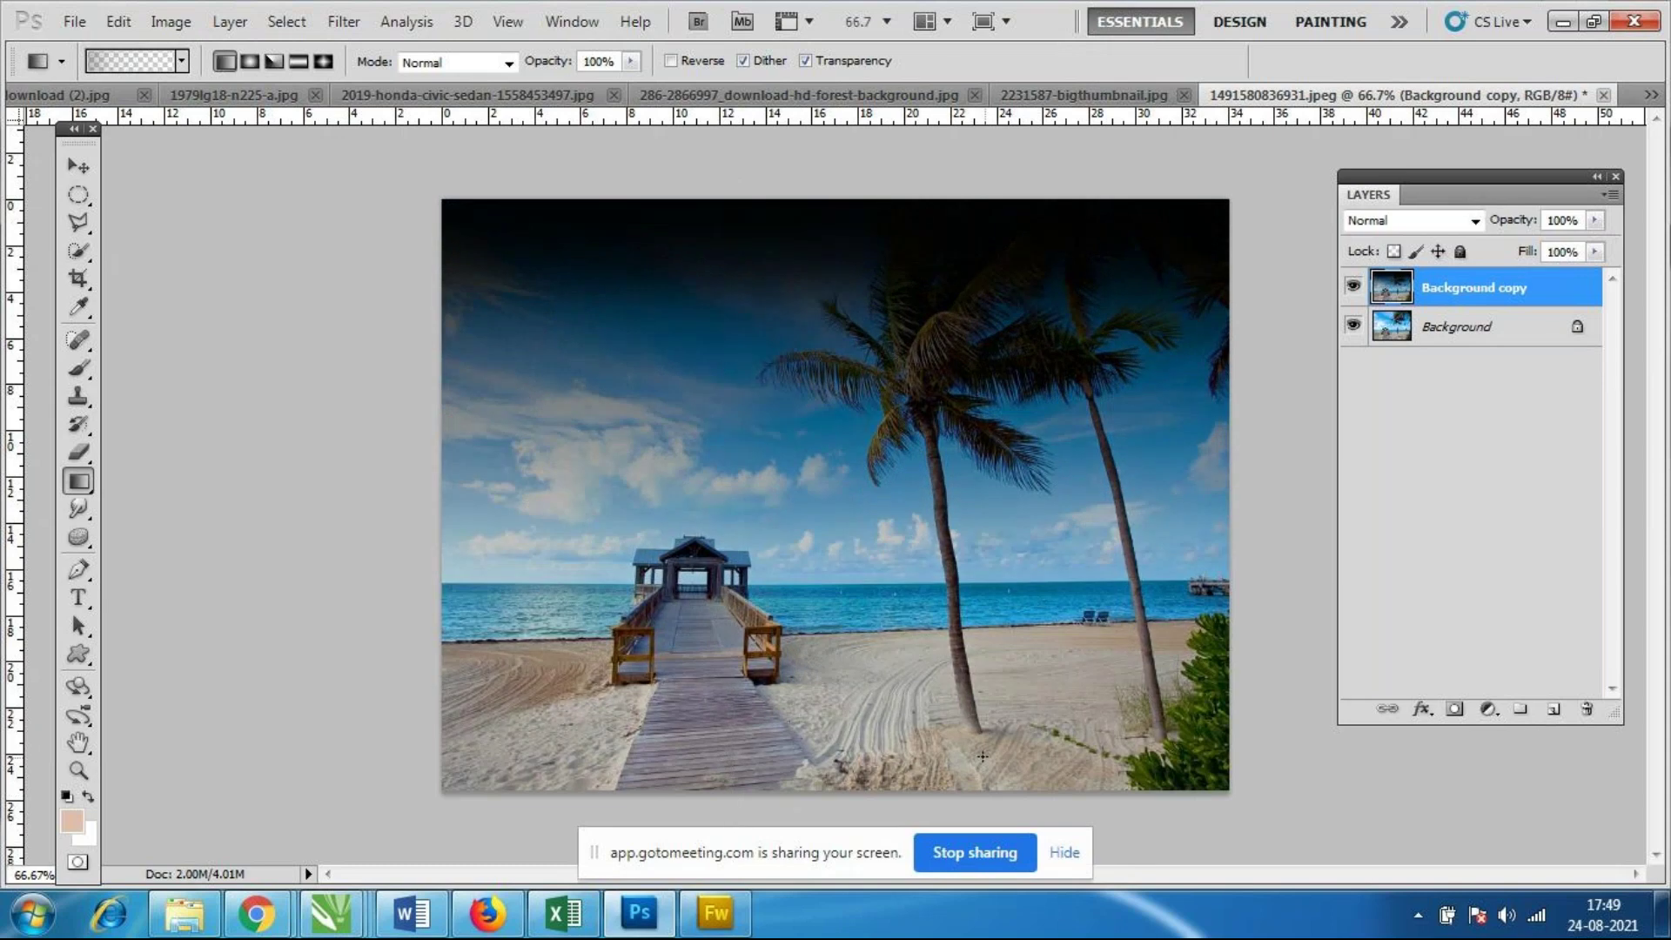
key("ctrl+minus")
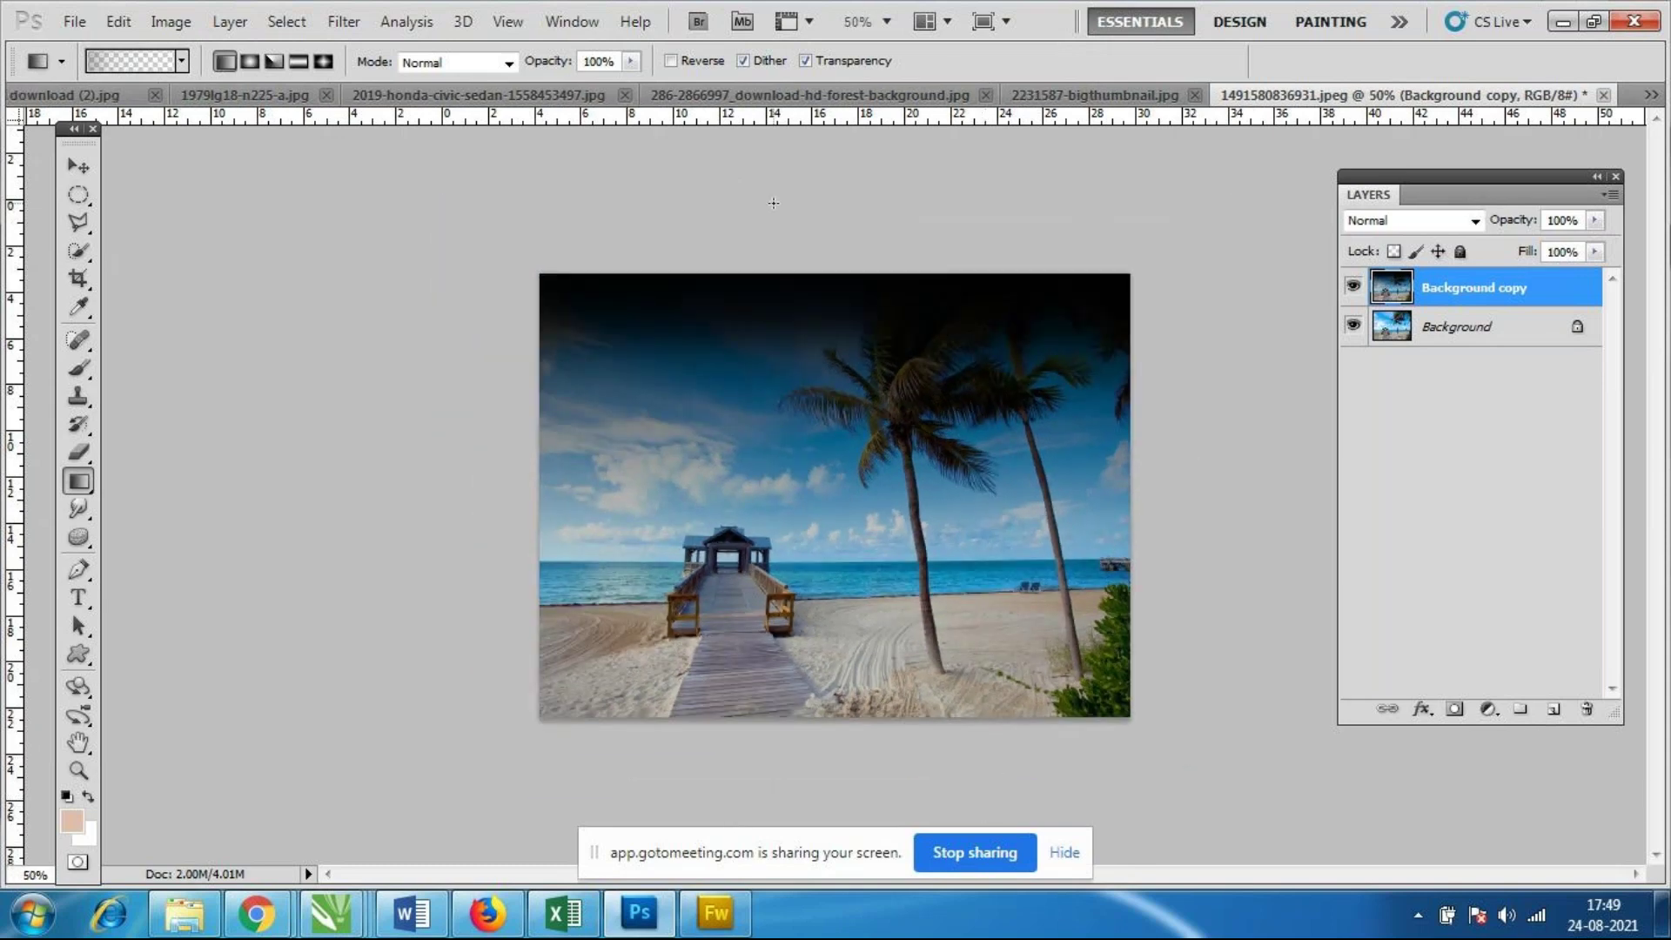
mouse_move(773, 203)
left_mouse_down()
mouse_move(754, 814)
mouse_move(731, 533)
mouse_move(733, 613)
left_mouse_up()
left_click_drag(778, 275, 792, 895)
left_click(1353, 285)
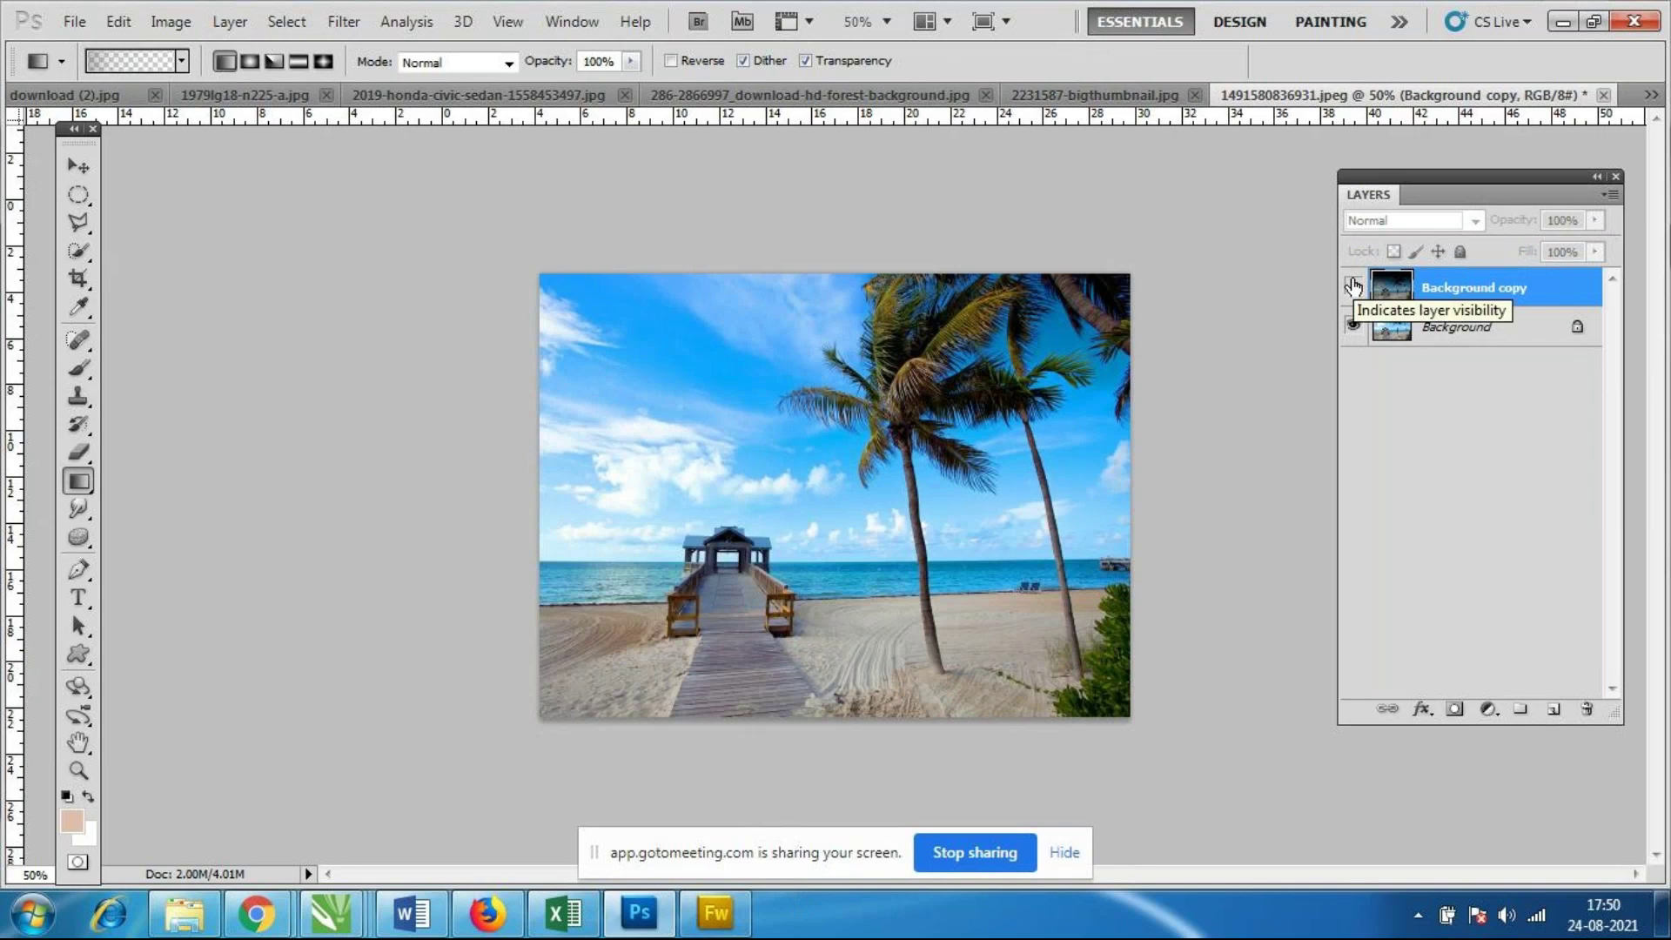
Toggle the darkened Background copy on and off to compare with the original.
left_click(1353, 285)
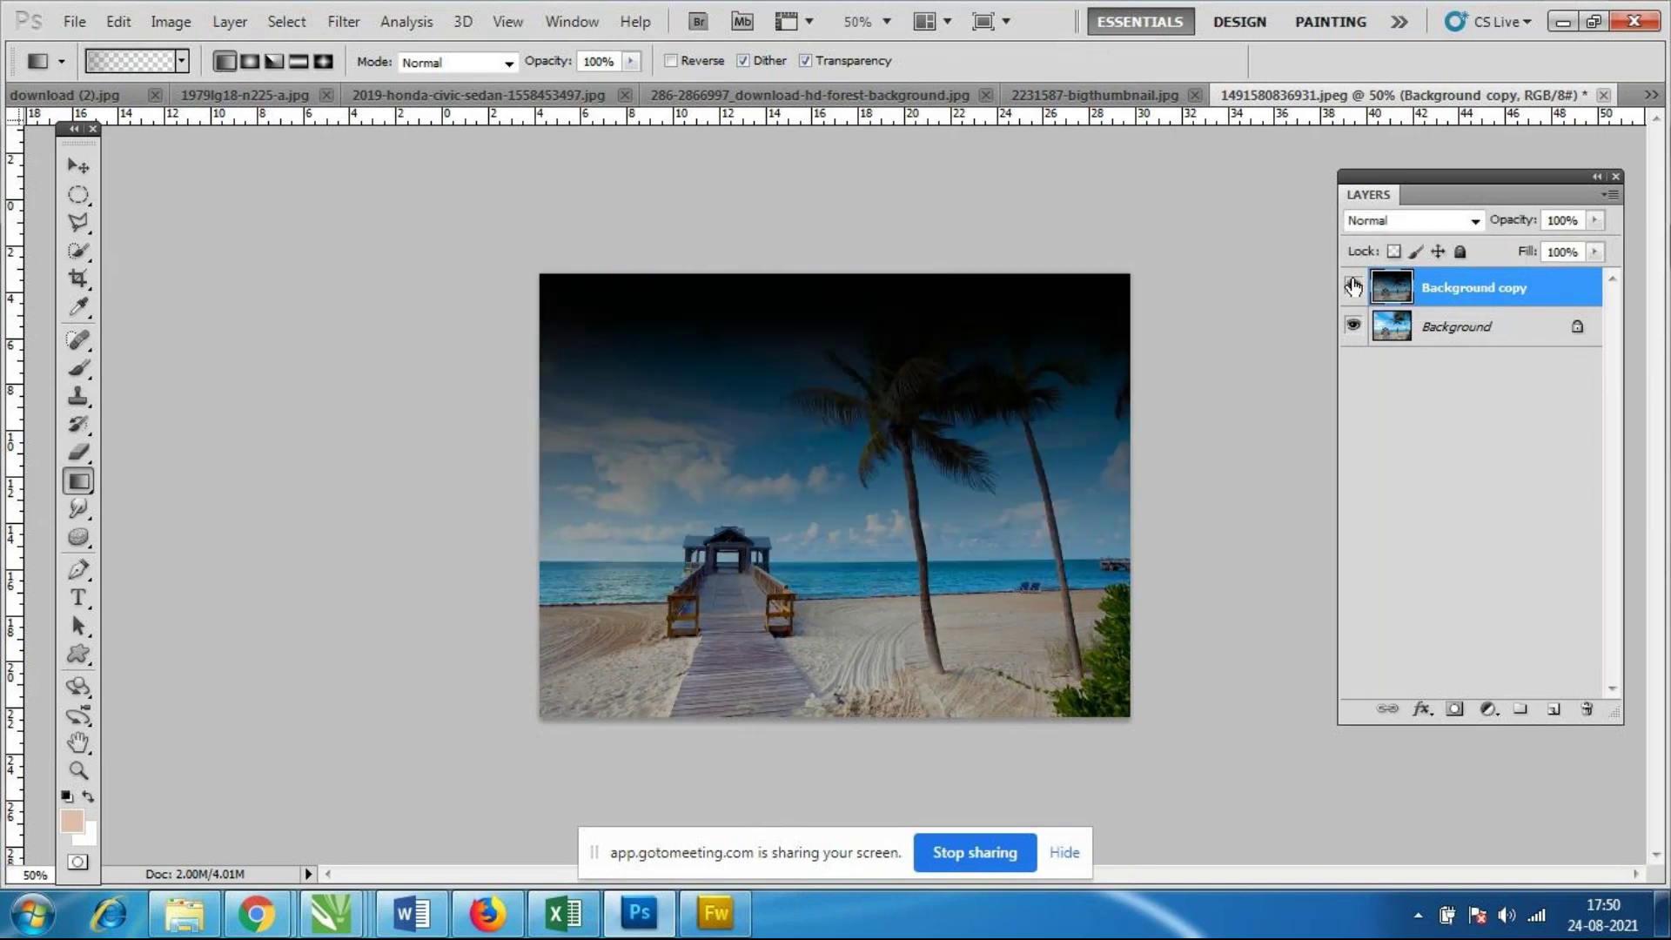
left_click(1352, 285)
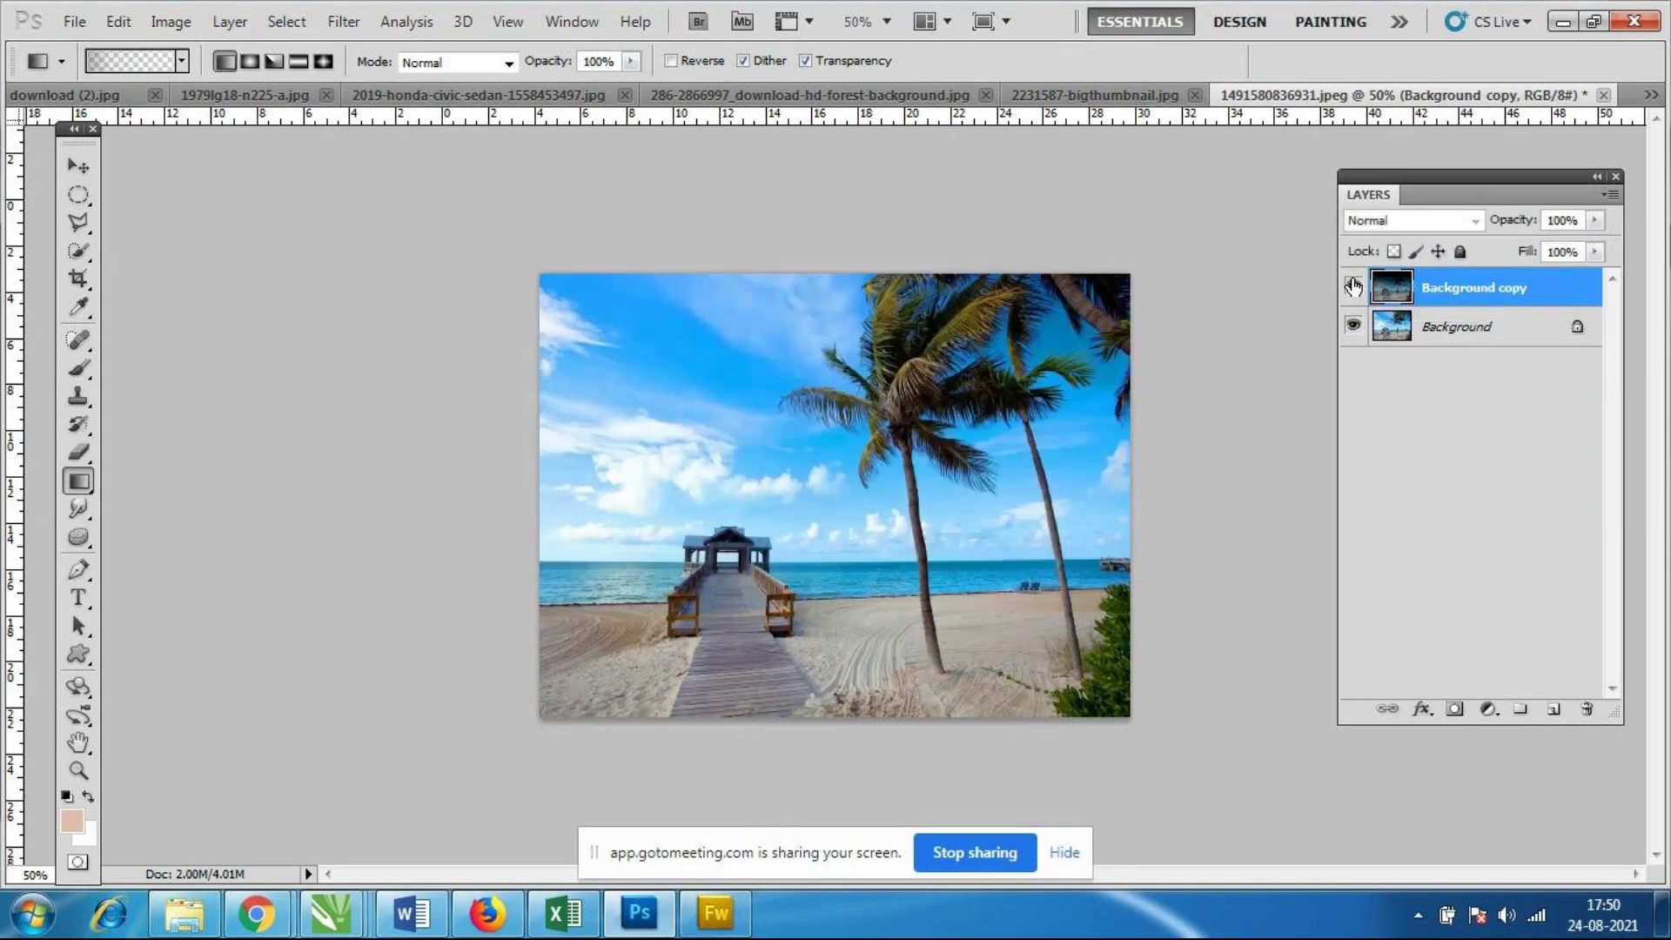
left_click(1351, 285)
left_click(1352, 285)
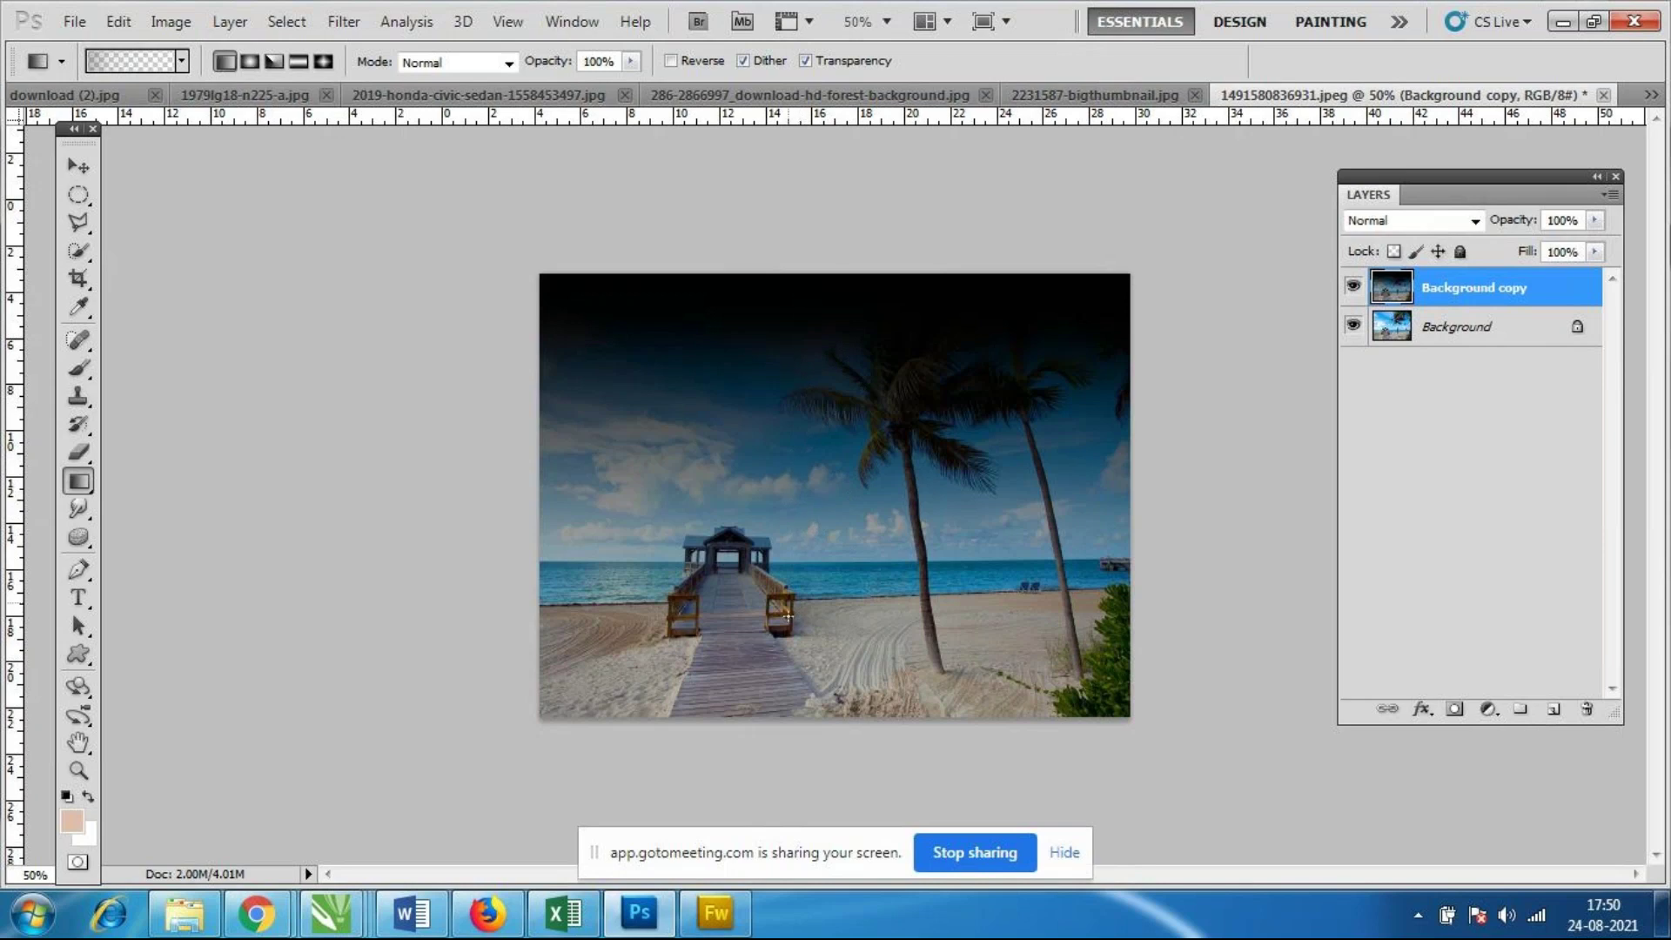
Add four more darkening gradients over the lower beach on Background copy.
left_click_drag(799, 820, 810, 519)
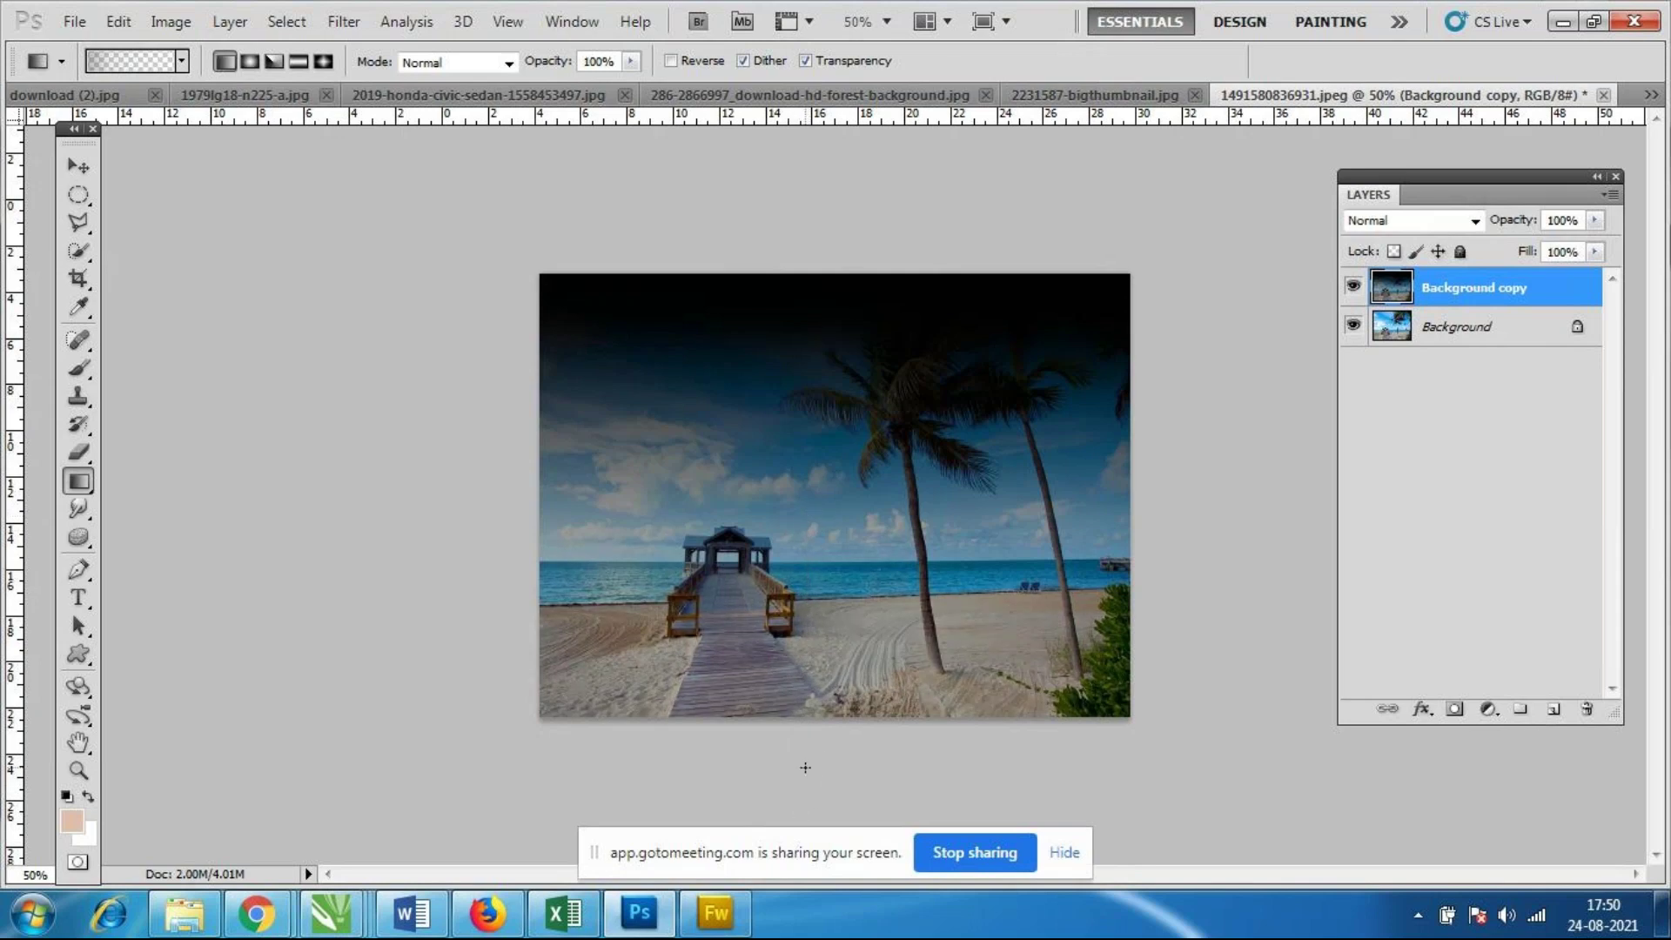
mouse_move(881, 588)
left_mouse_down()
mouse_move(881, 825)
mouse_move(884, 637)
left_mouse_up()
left_click_drag(856, 784, 896, 505)
left_click_drag(923, 796, 902, 551)
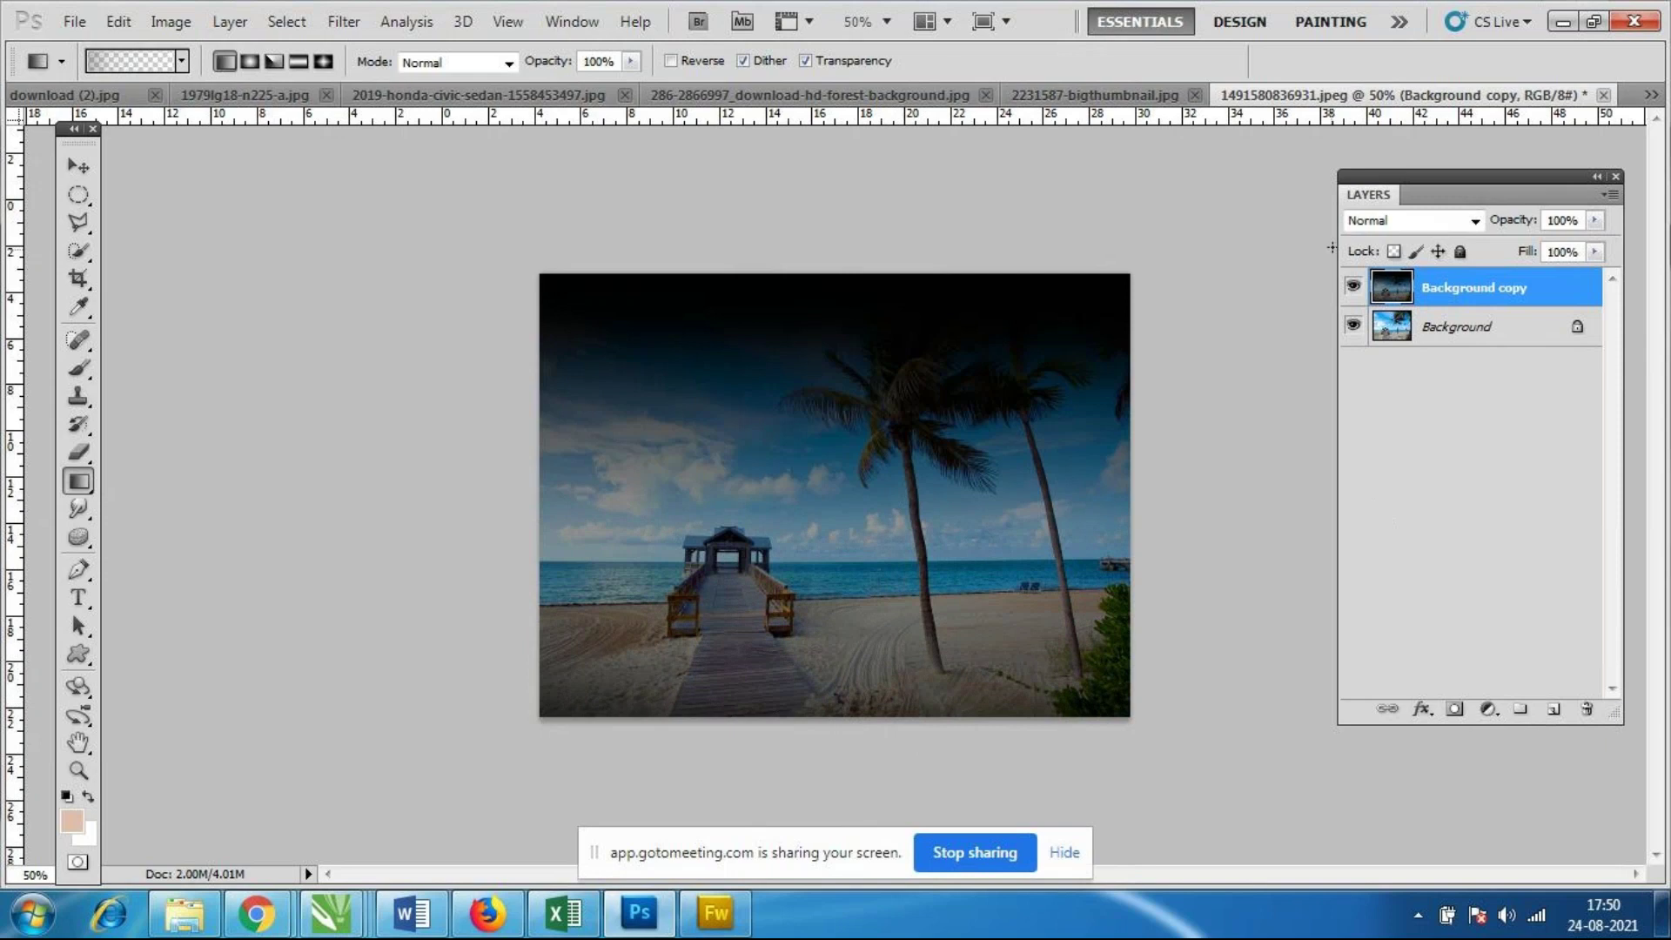
Repeatedly compare the darkened photo with the original, leaving the Background copy visible.
left_click(1354, 291)
left_click(1353, 291)
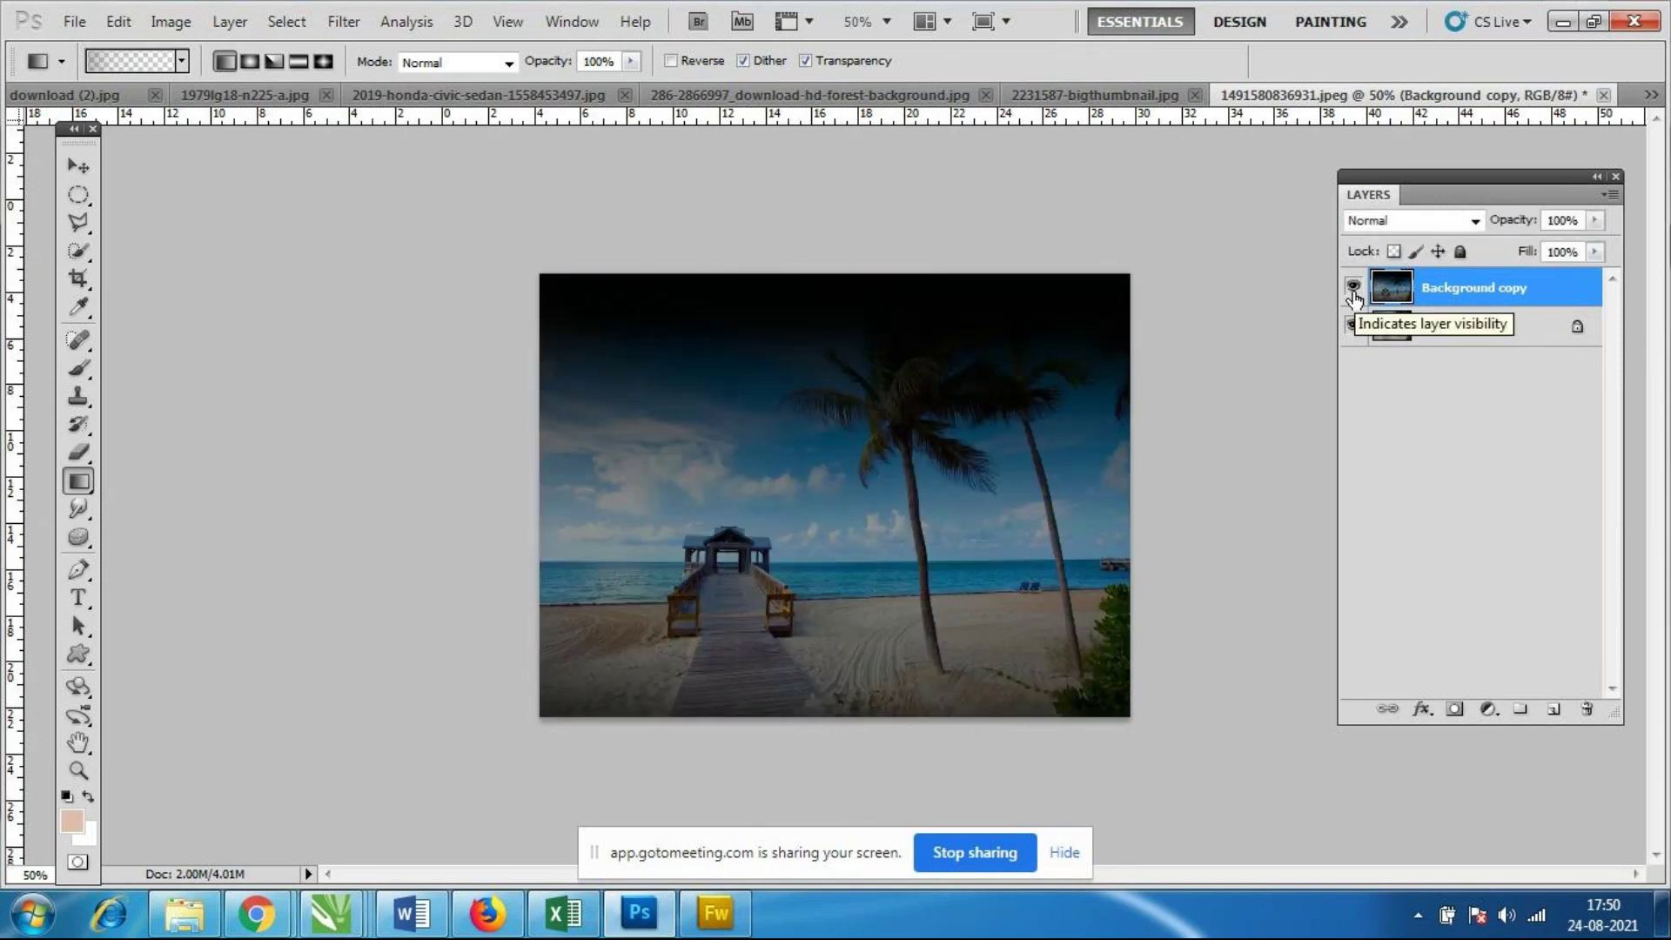
left_click(1353, 290)
left_click(1354, 290)
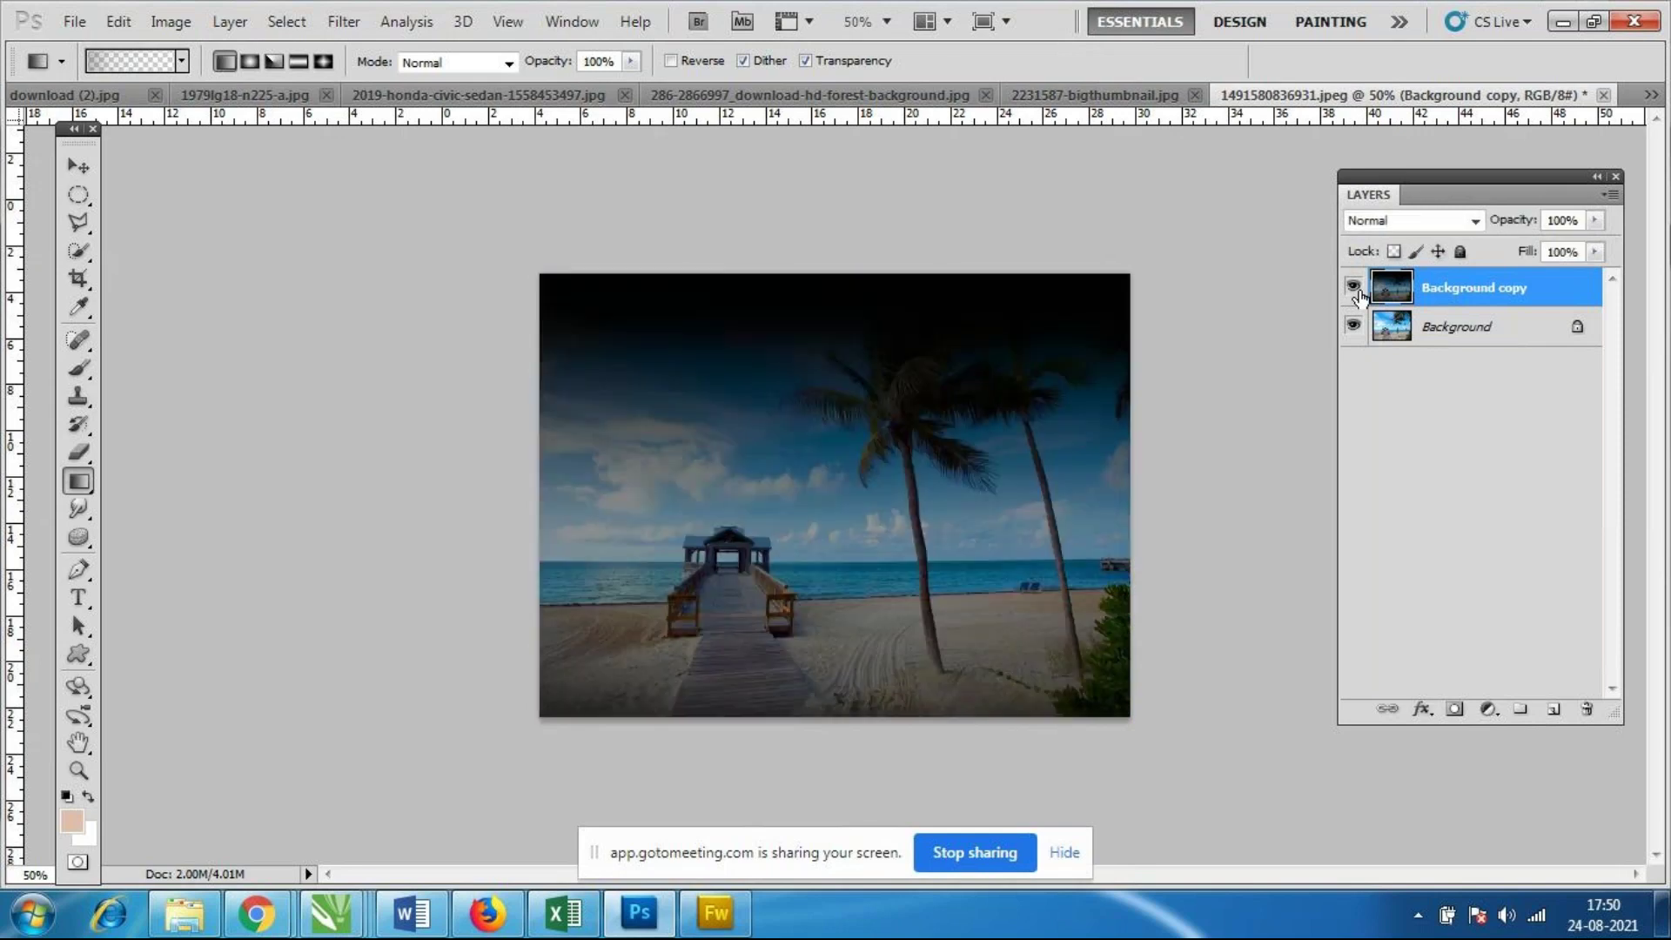
left_click(1354, 290)
left_click(1353, 287)
left_click(1353, 287)
left_click(1354, 287)
left_click(1351, 289)
left_click(1351, 289)
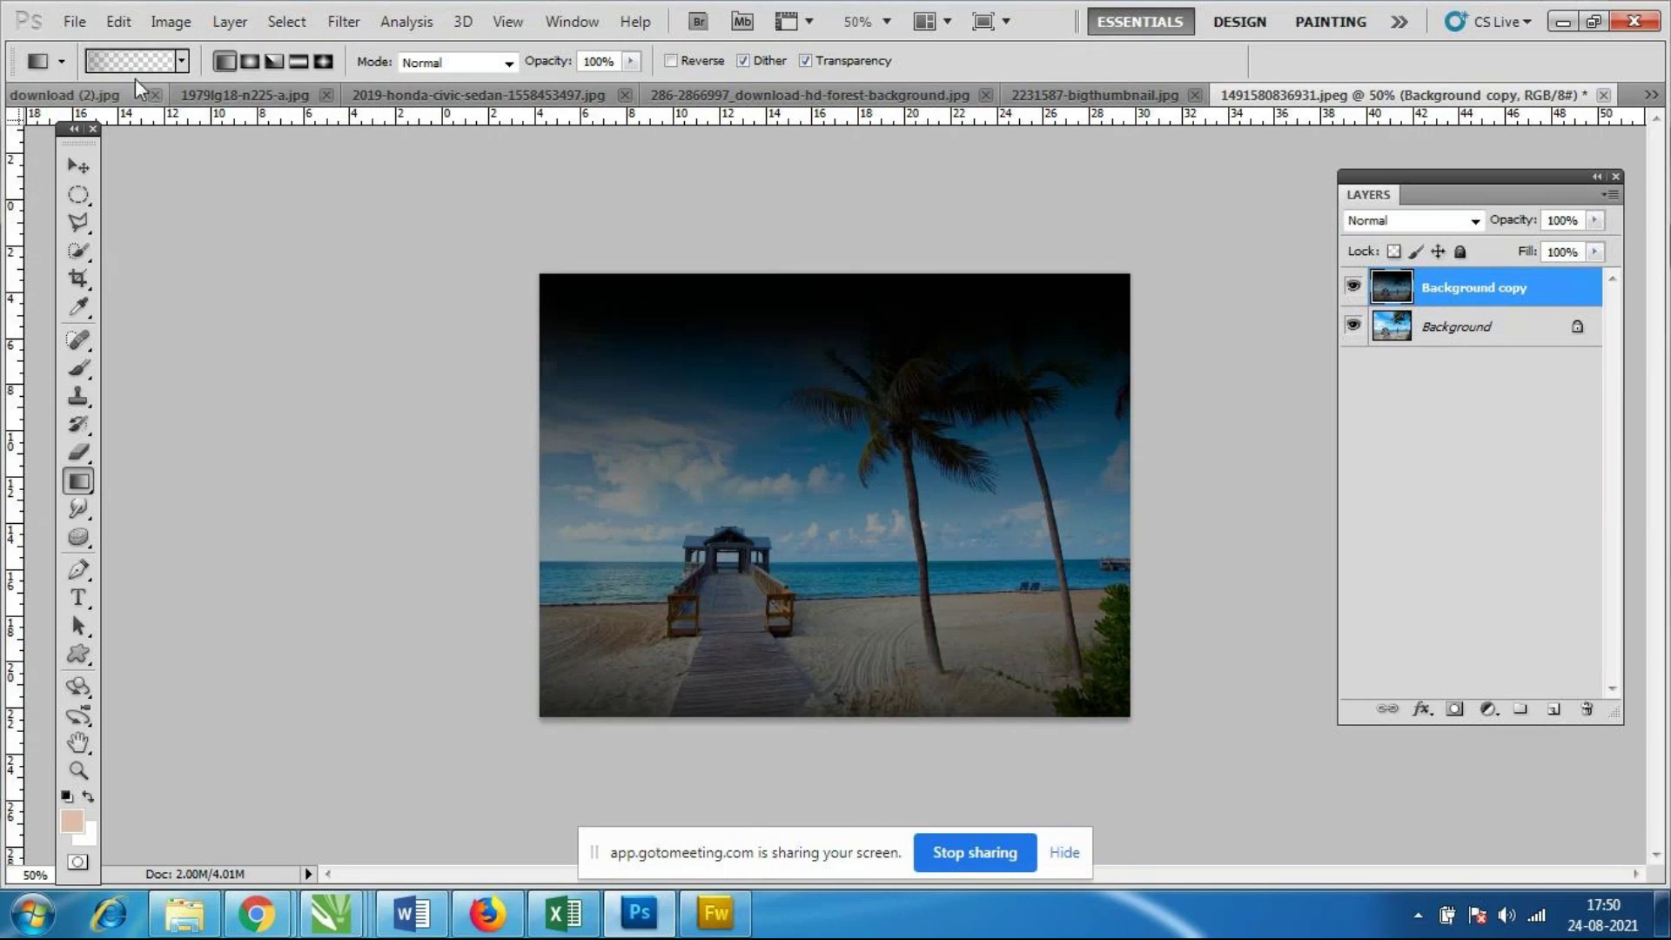
Glance at the gradient presets, then bring up the File > Open dialog.
left_click(181, 61)
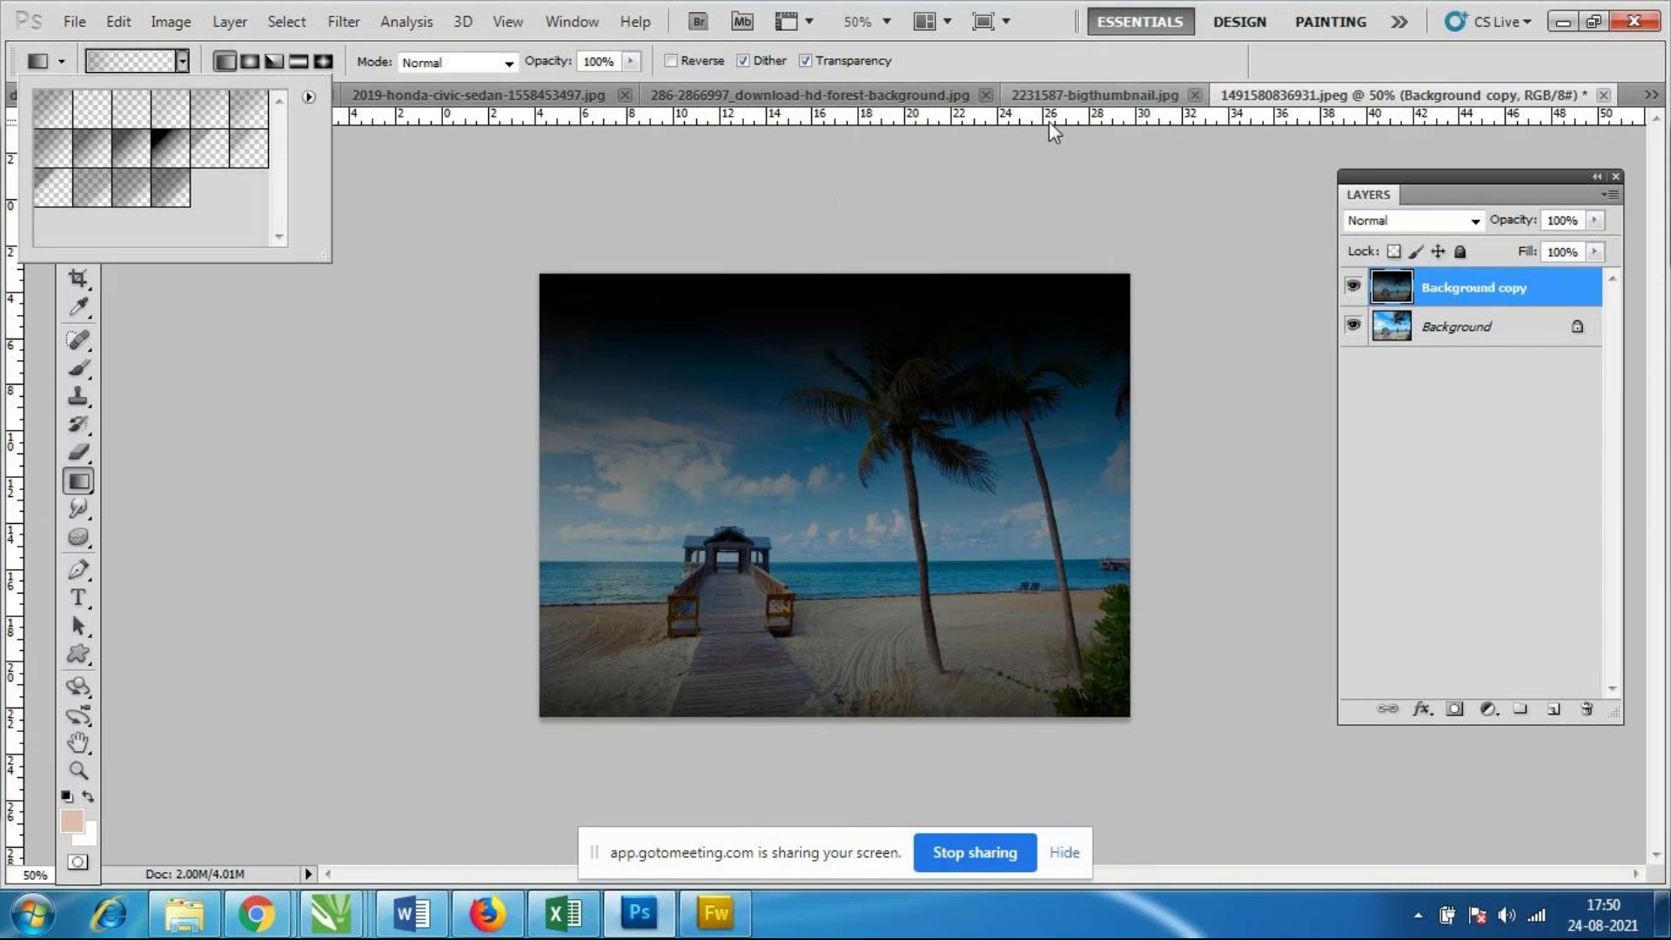
left_click(1009, 43)
left_click(75, 20)
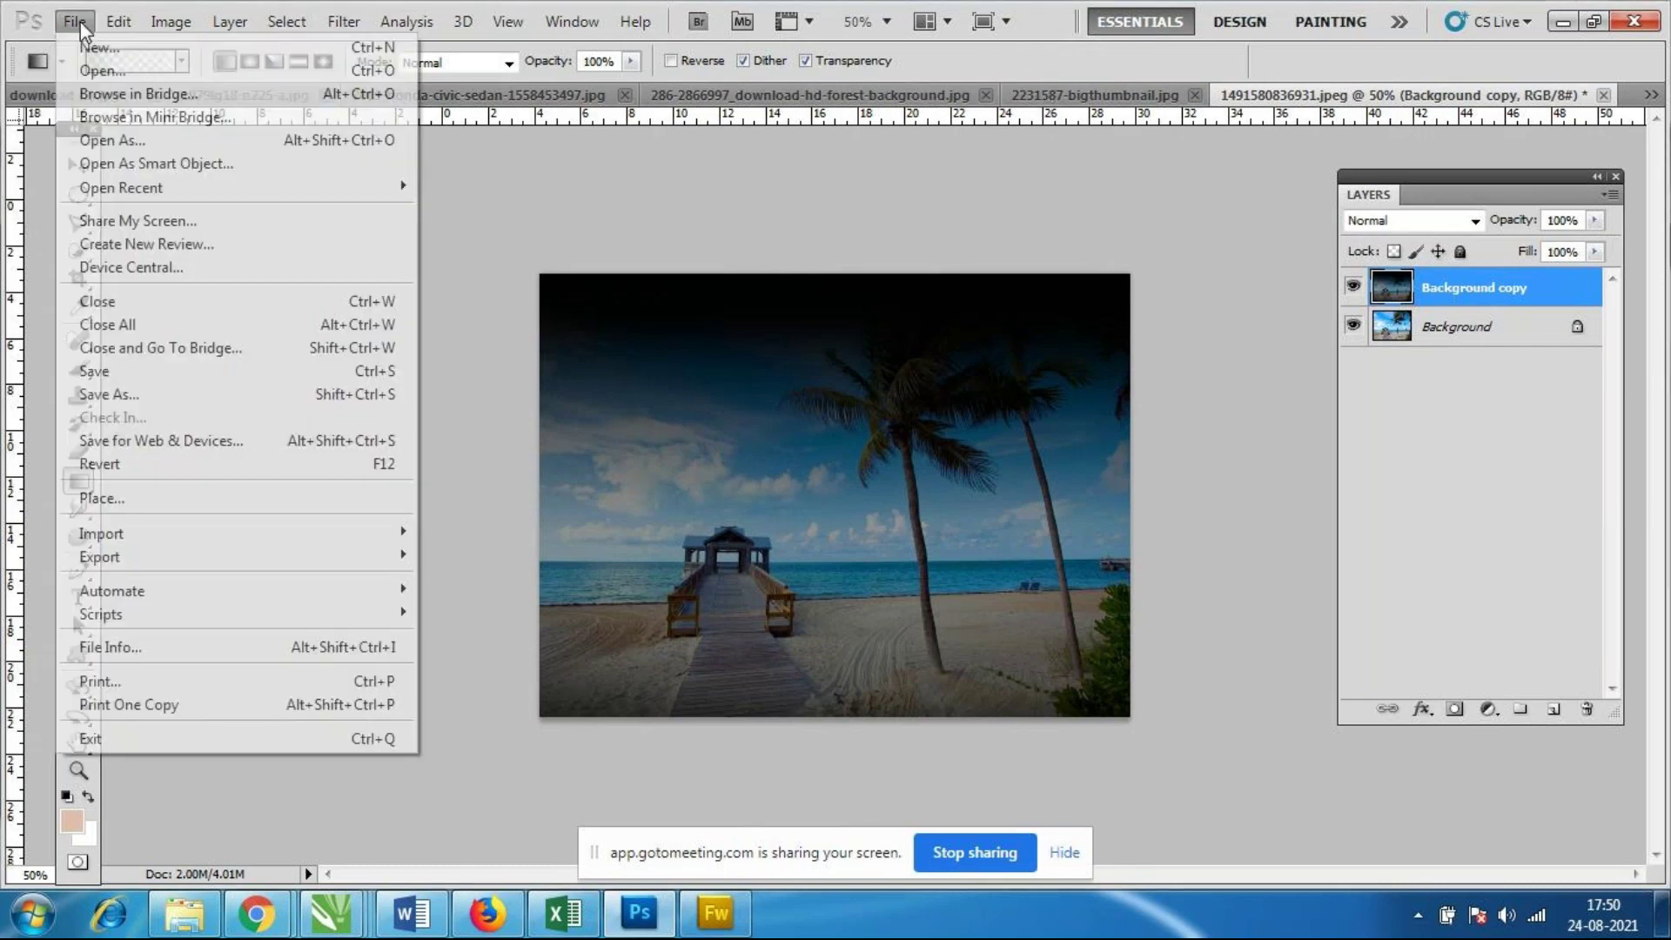
left_click(96, 68)
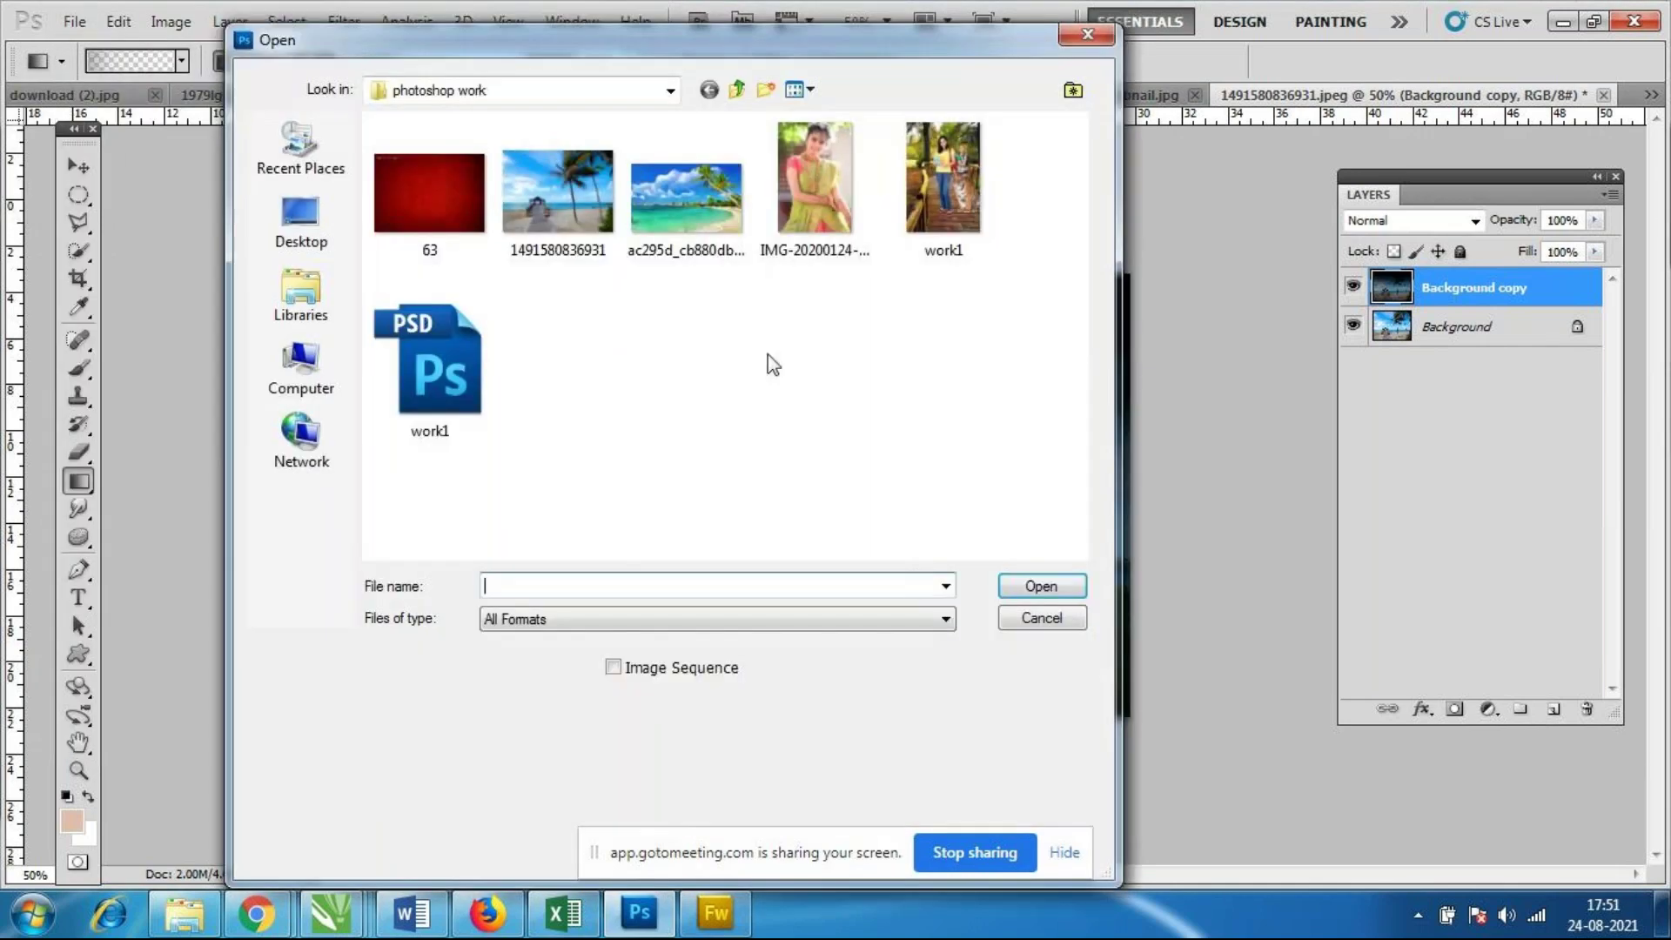
Open the bridal portrait from the Desktop's photoshop folder.
left_click(741, 90)
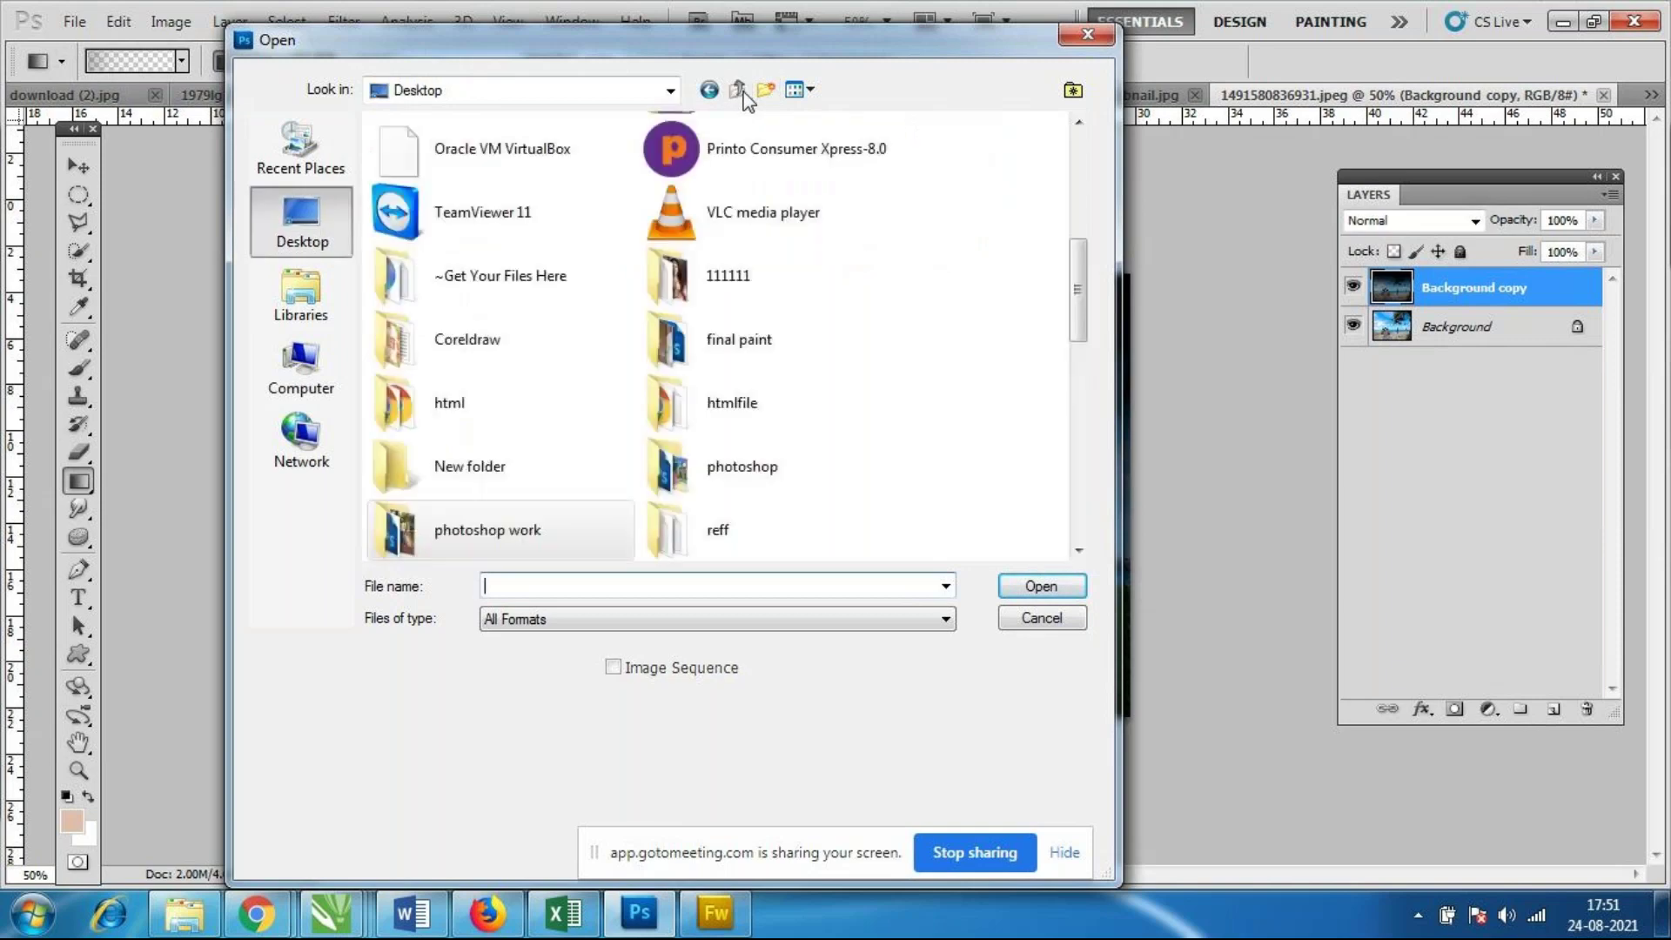
double_click(766, 468)
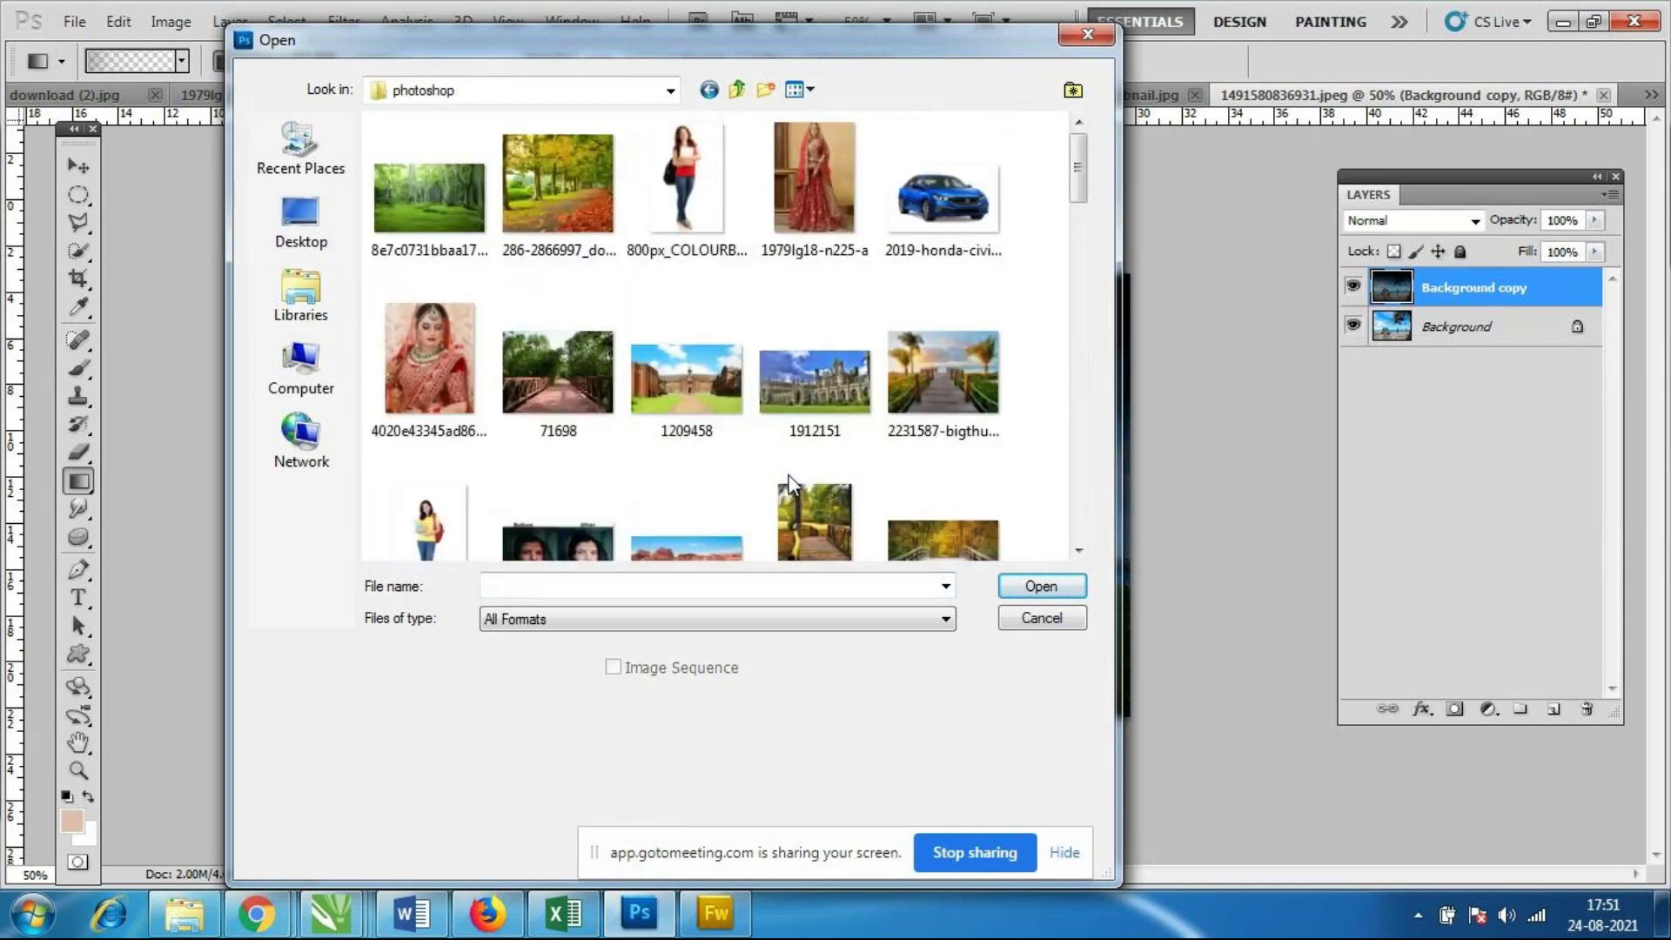
left_click(470, 365)
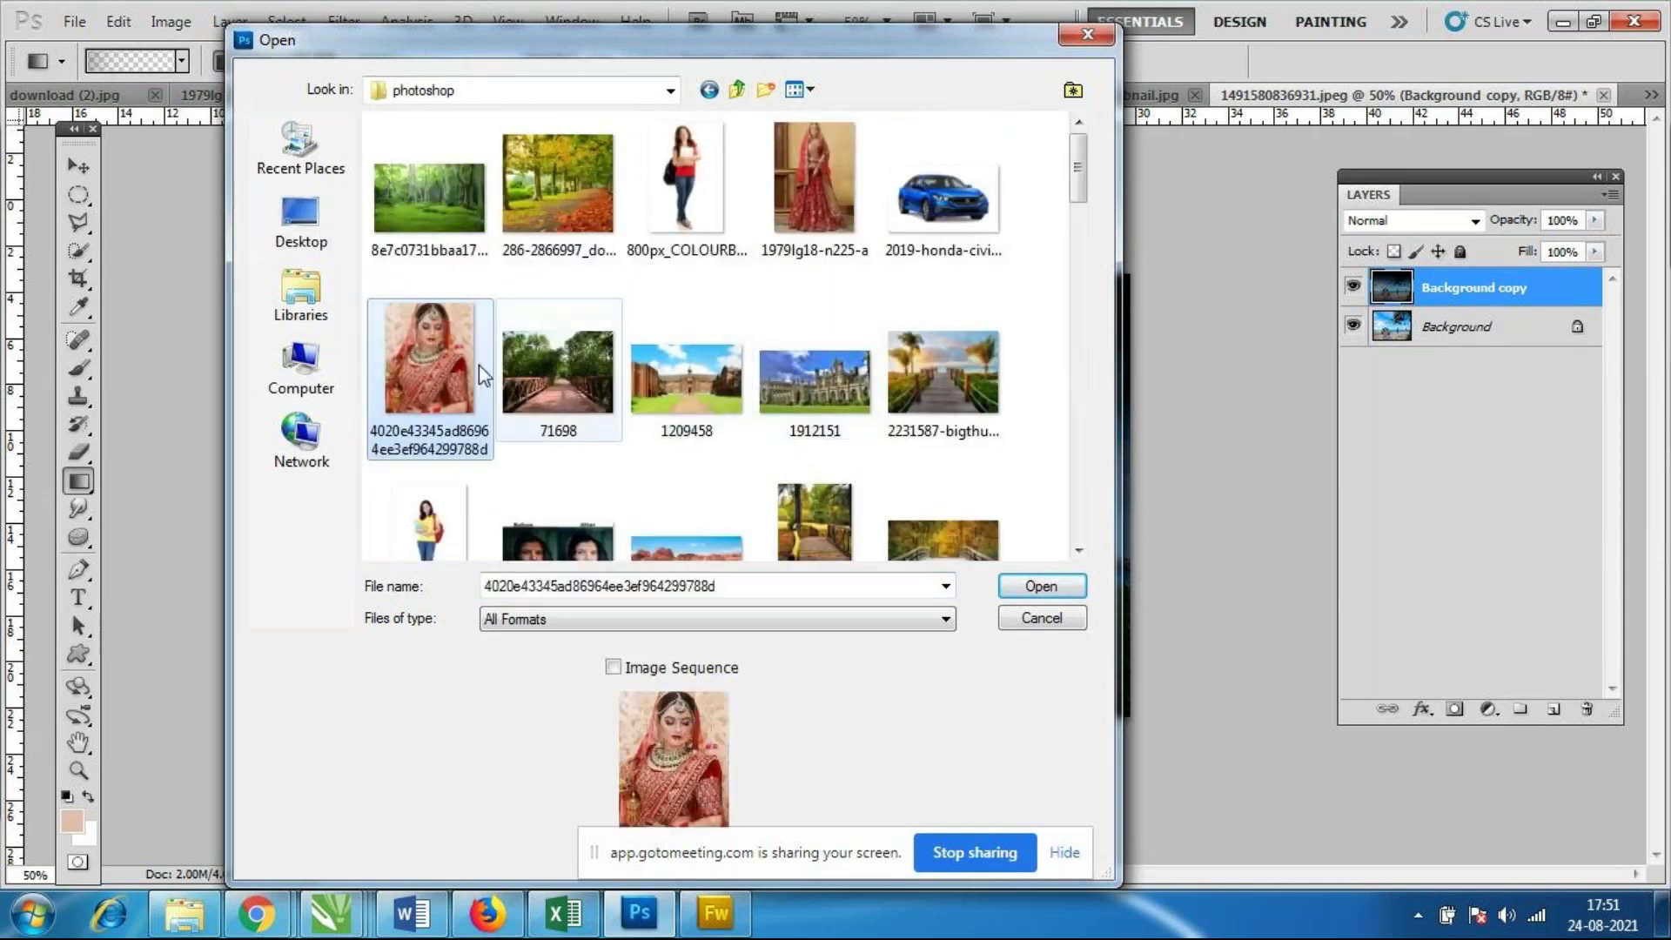
left_click(1057, 595)
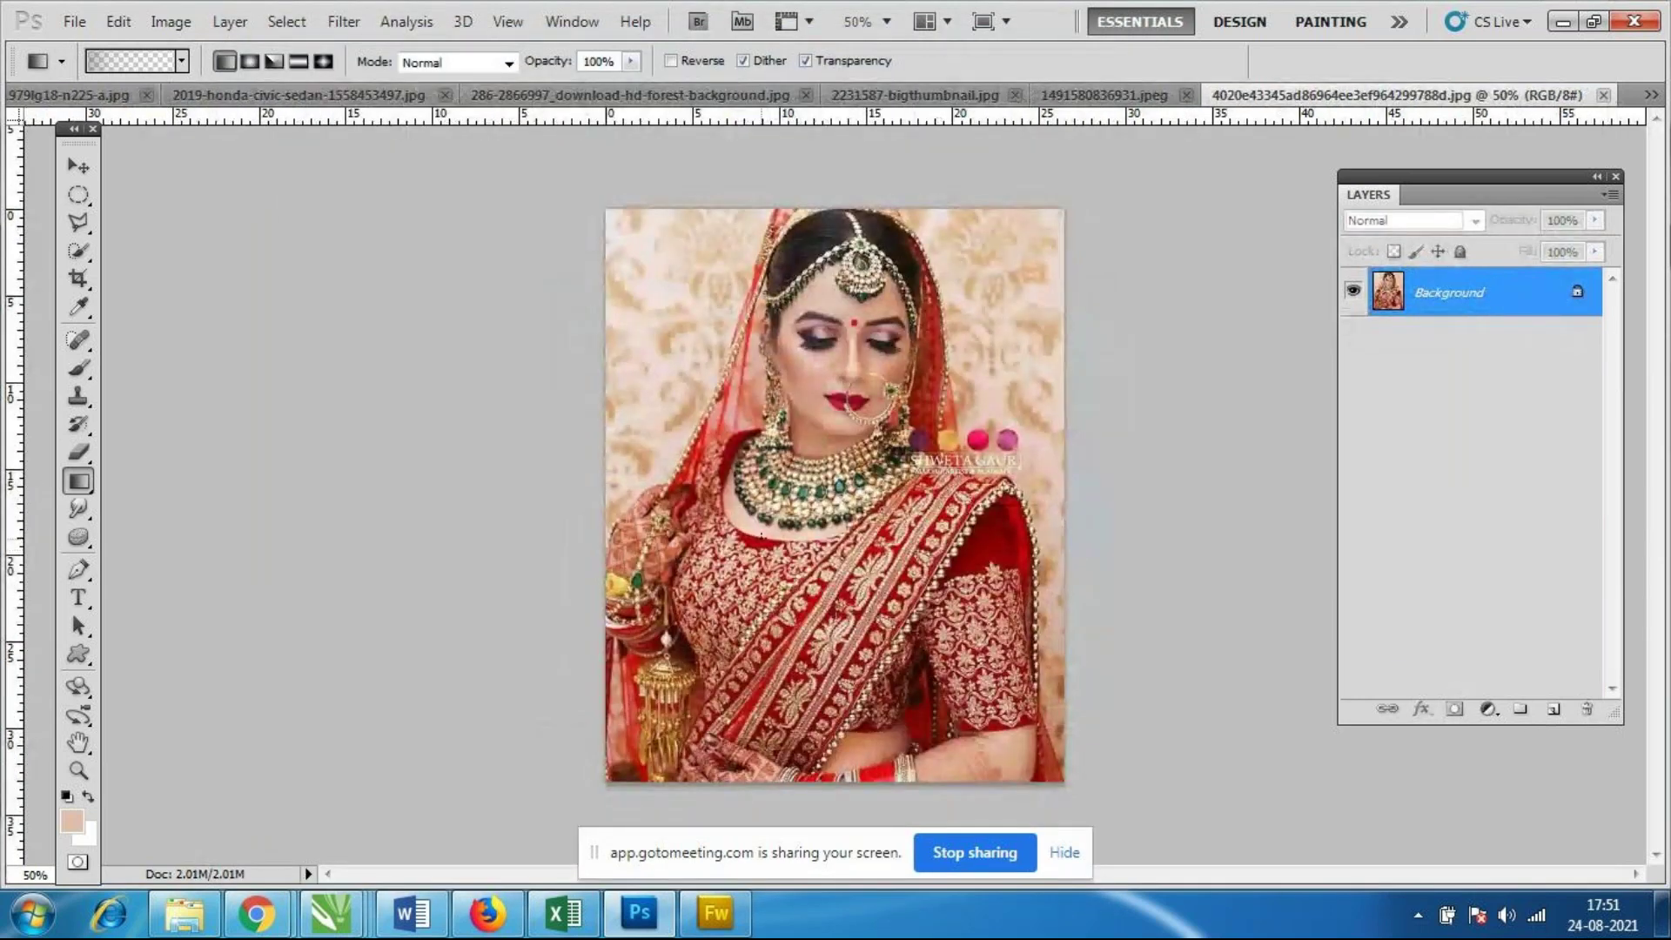
Pick a gradient preset, draw a test gradient, and bring up the Background layer menu.
left_click(181, 61)
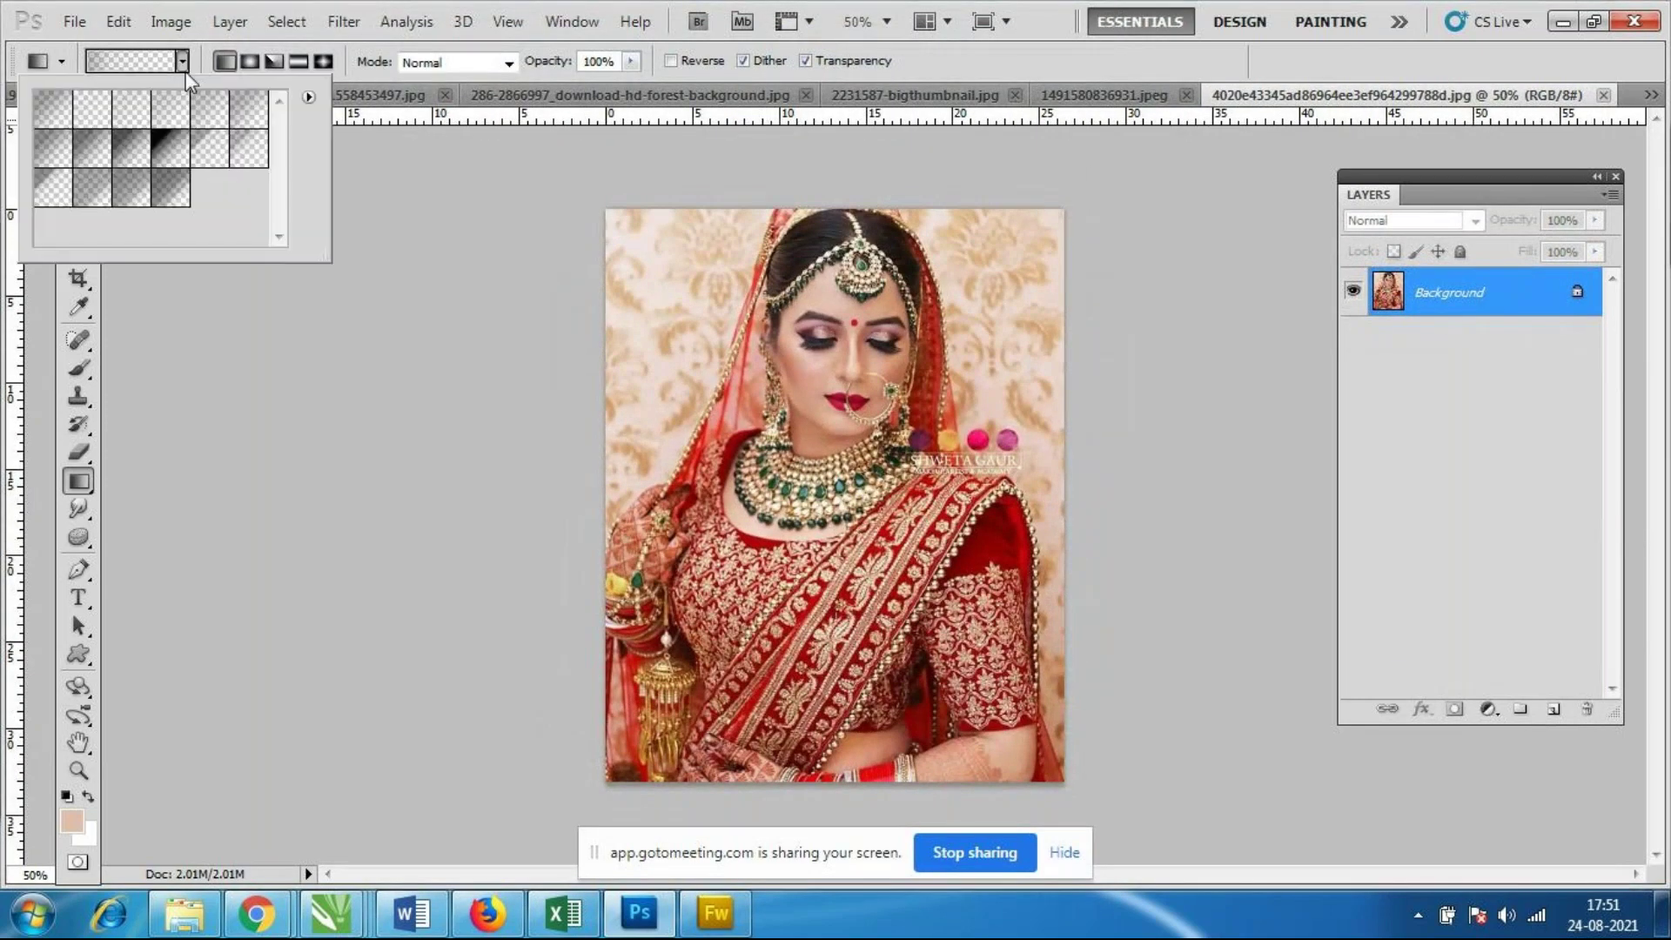
left_click(103, 157)
left_click_drag(601, 209, 786, 433)
right_click(1469, 300)
Duplicate the portrait's Background layer and make the gradient's start stop bright yellow, fading to transparent.
left_click(1485, 355)
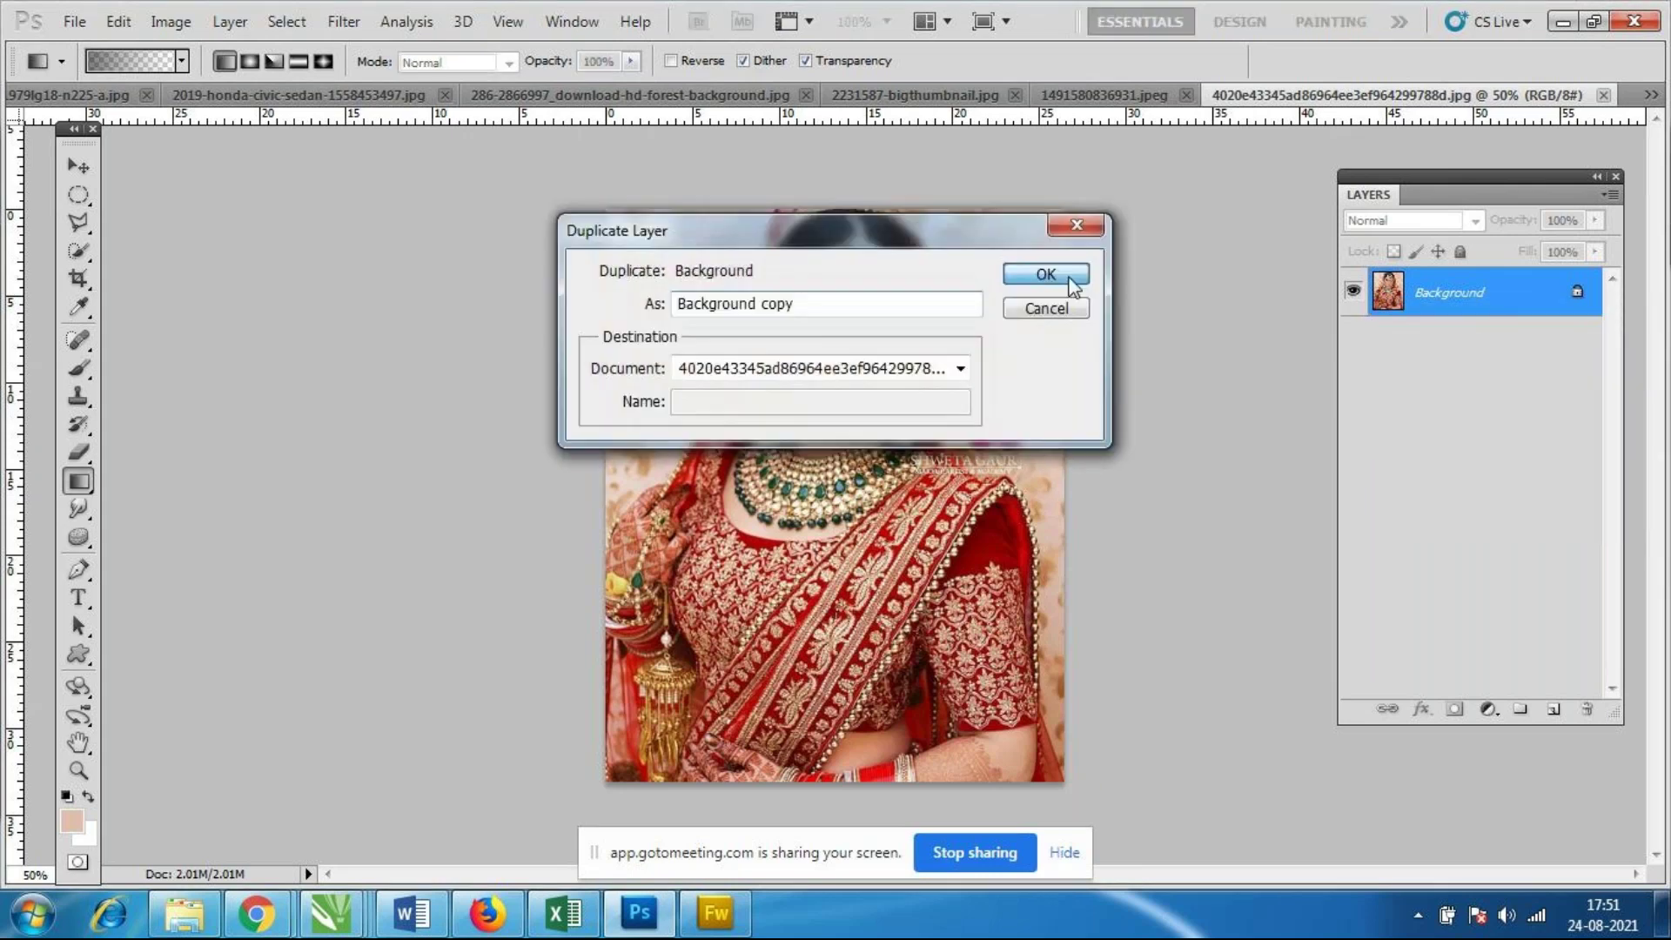
left_click(1050, 272)
left_click(139, 60)
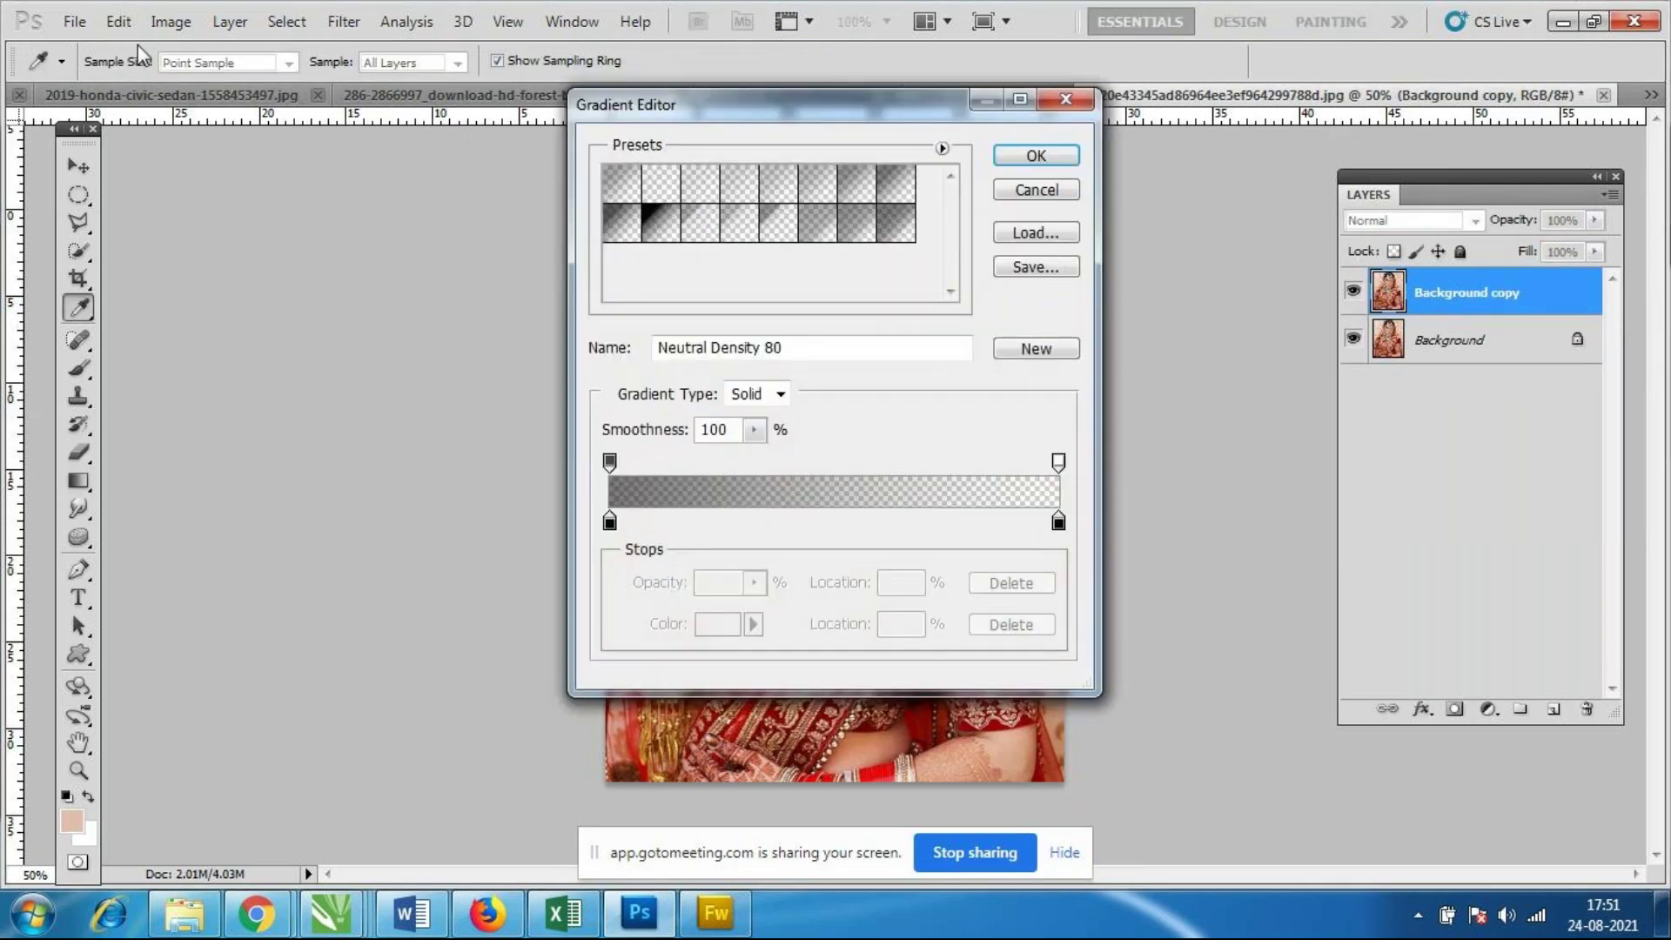
left_click(609, 521)
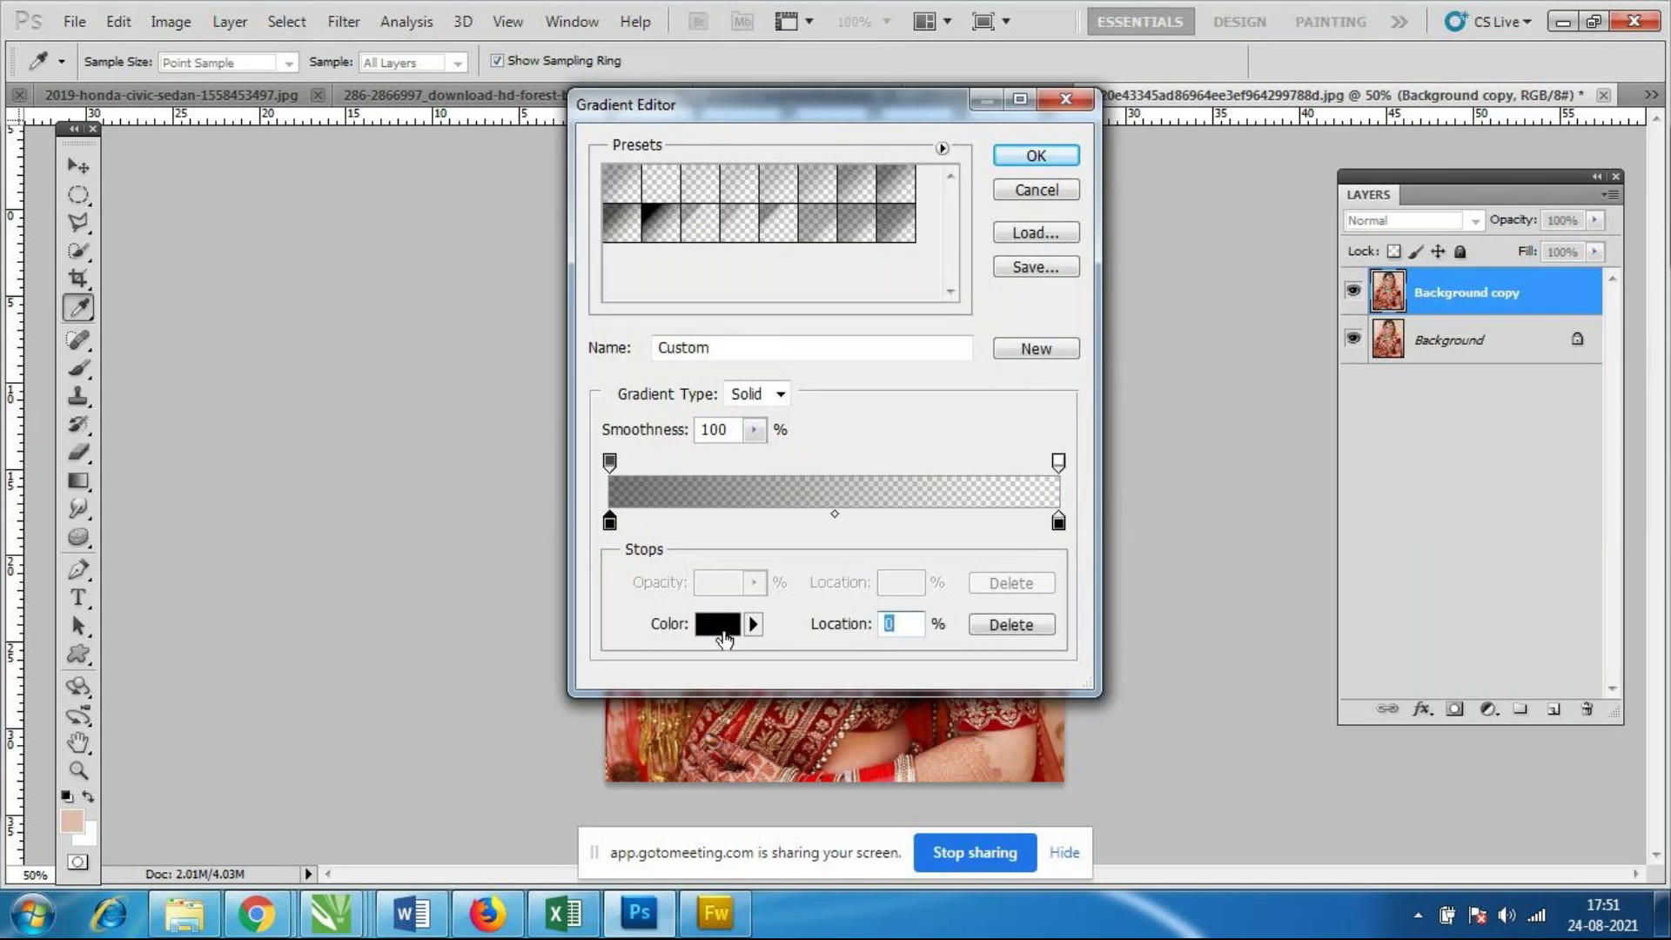
left_click(726, 633)
left_click(1349, 510)
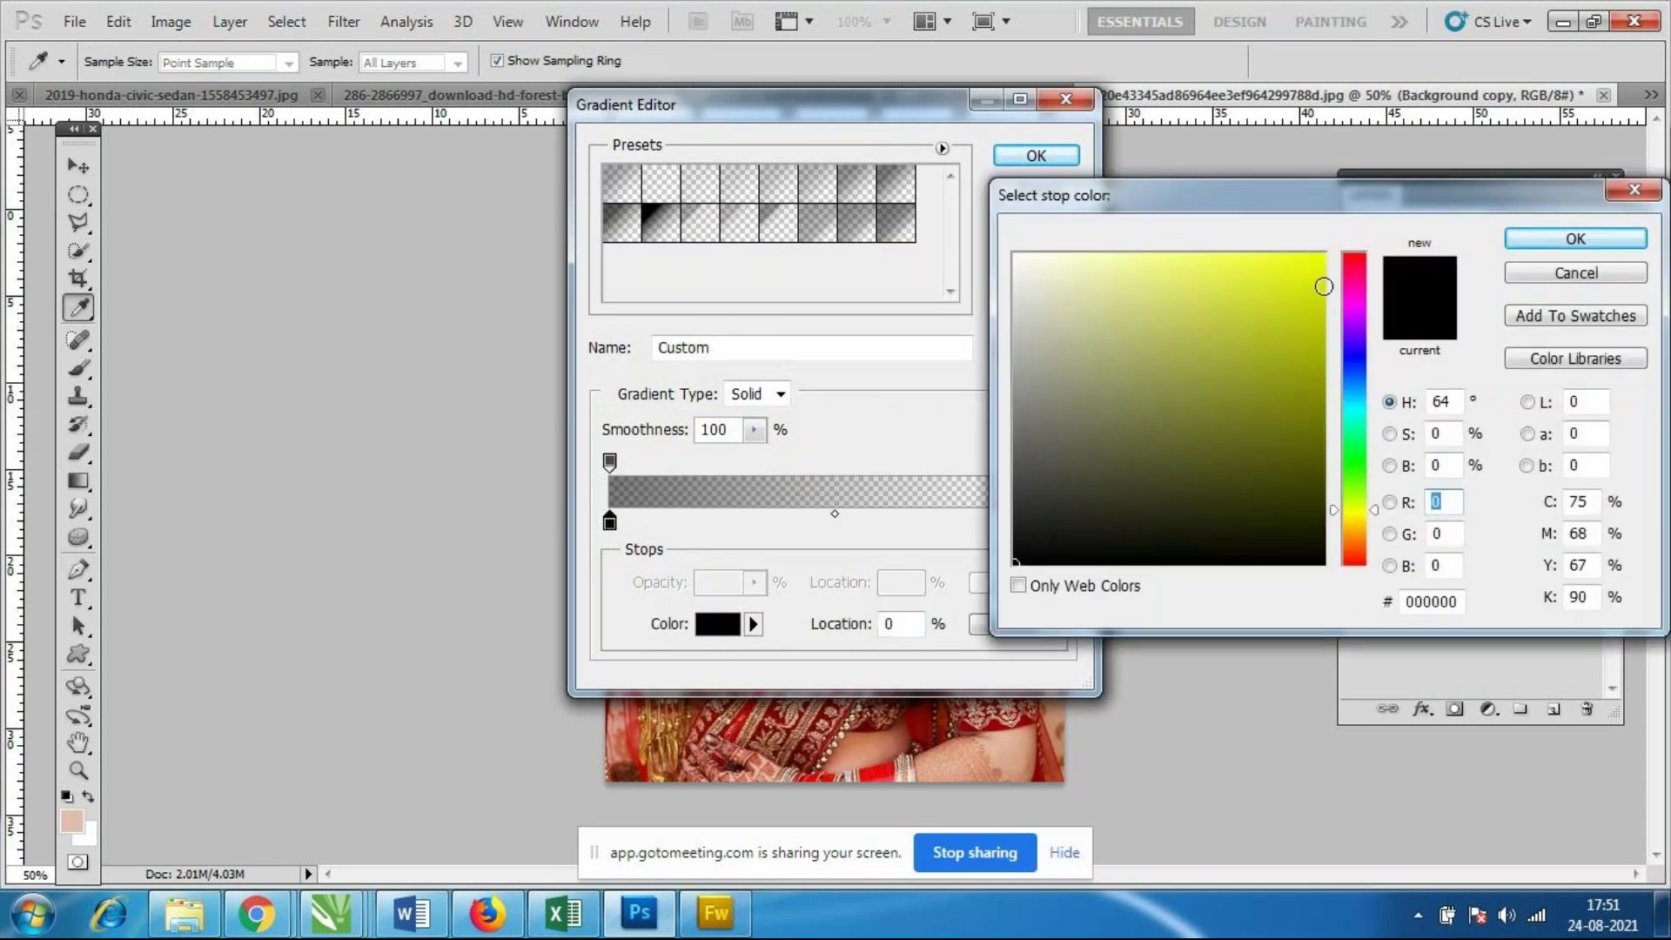
left_click(1307, 267)
left_click(1598, 231)
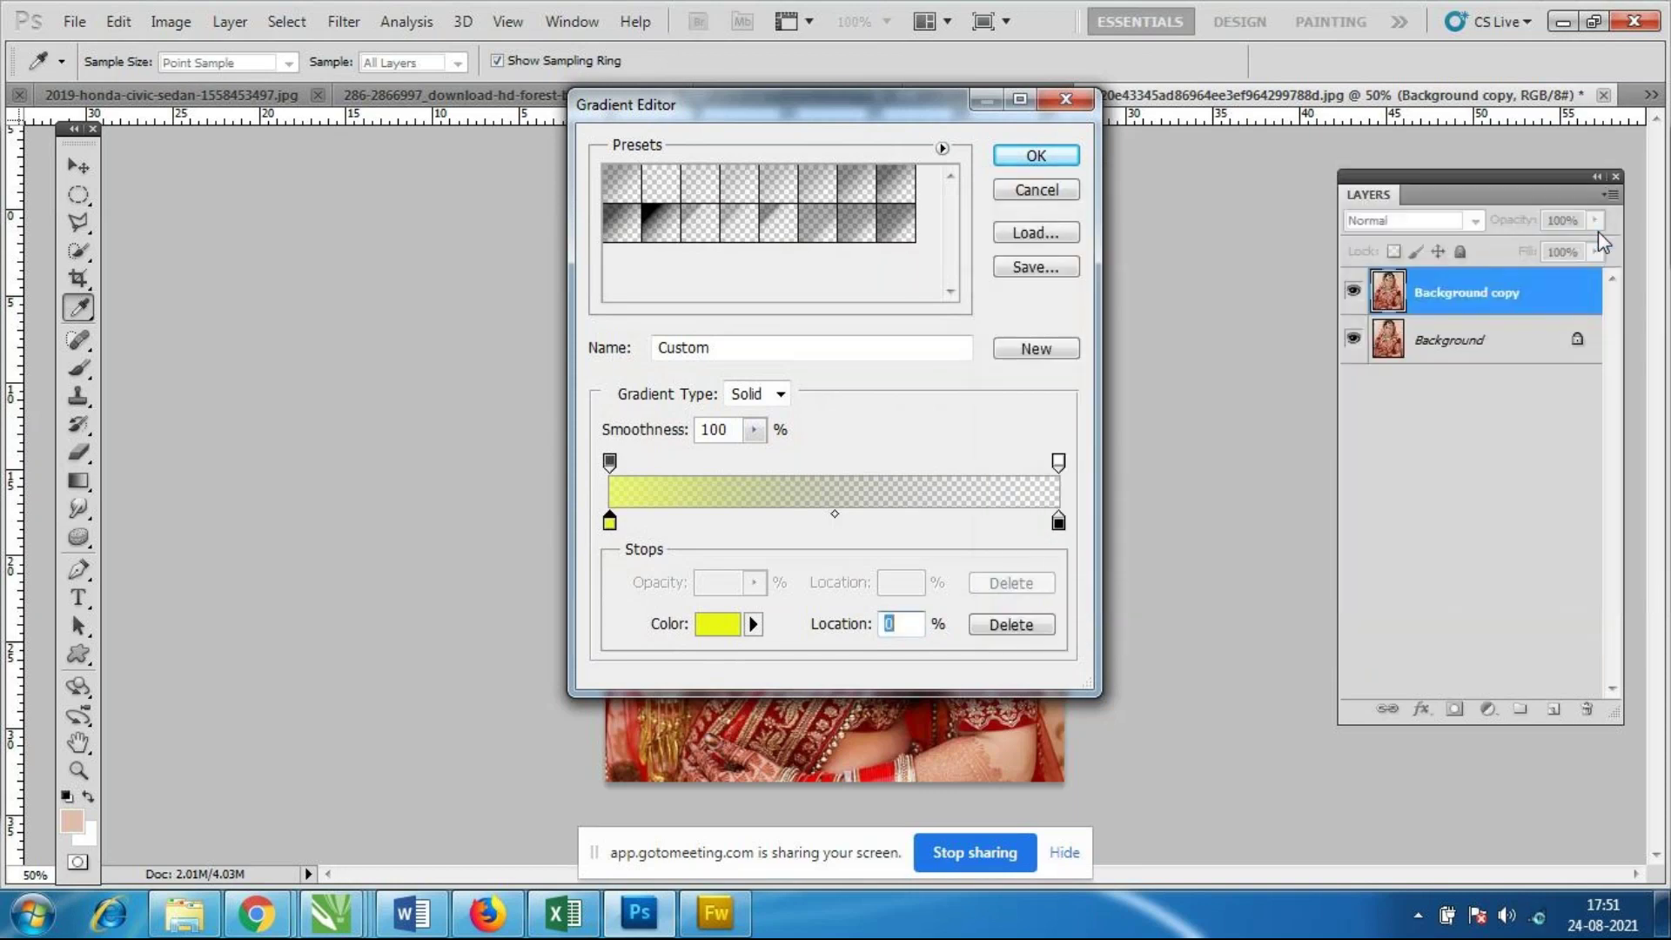
left_click(1048, 162)
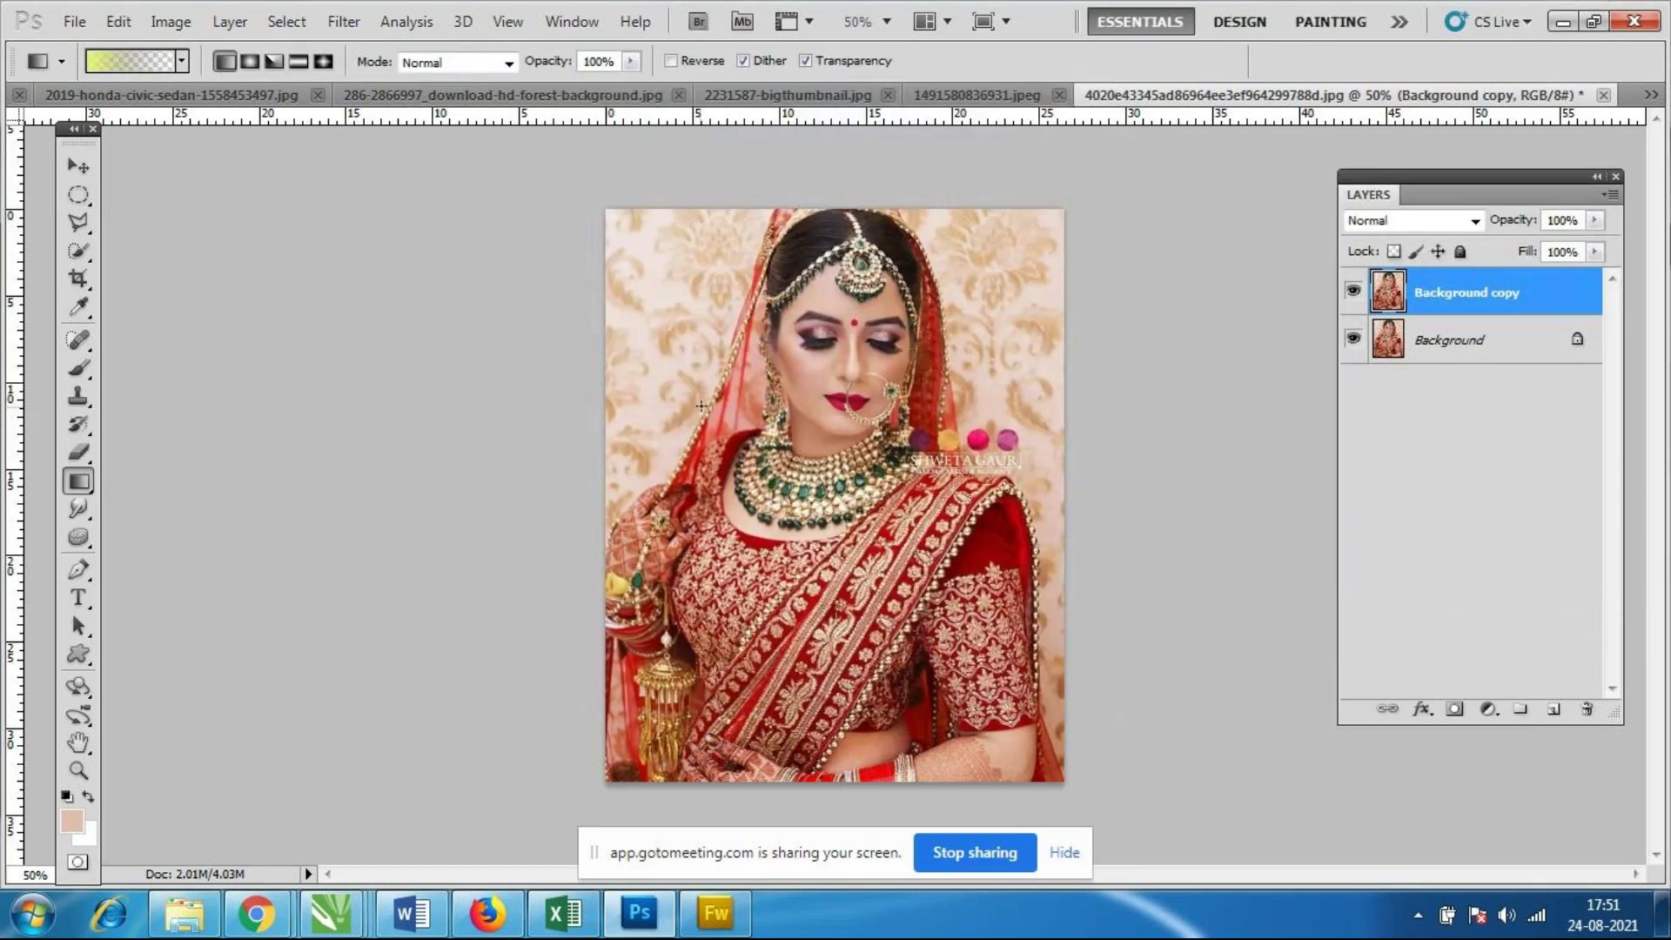
Fade yellow inward from all four portrait corners, redoing the upper-left and reinforcing the top corners.
left_click_drag(501, 171, 808, 474)
key("ctrl+z")
left_click_drag(514, 188, 788, 367)
left_click_drag(1223, 185, 1028, 415)
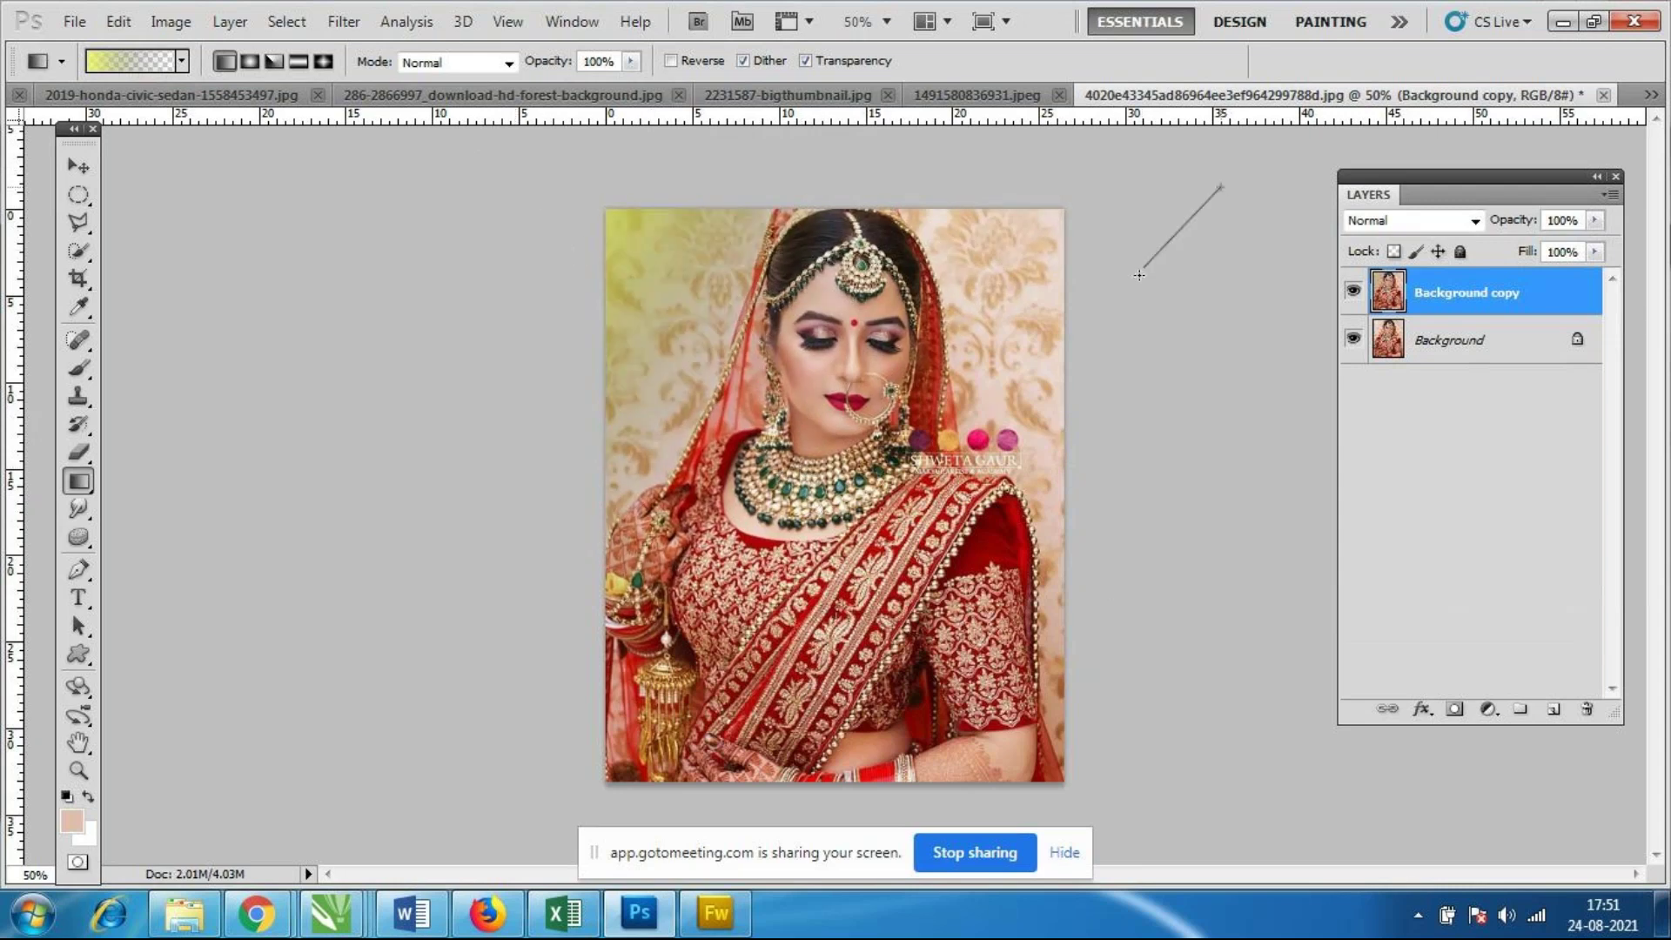
left_click_drag(537, 821, 727, 740)
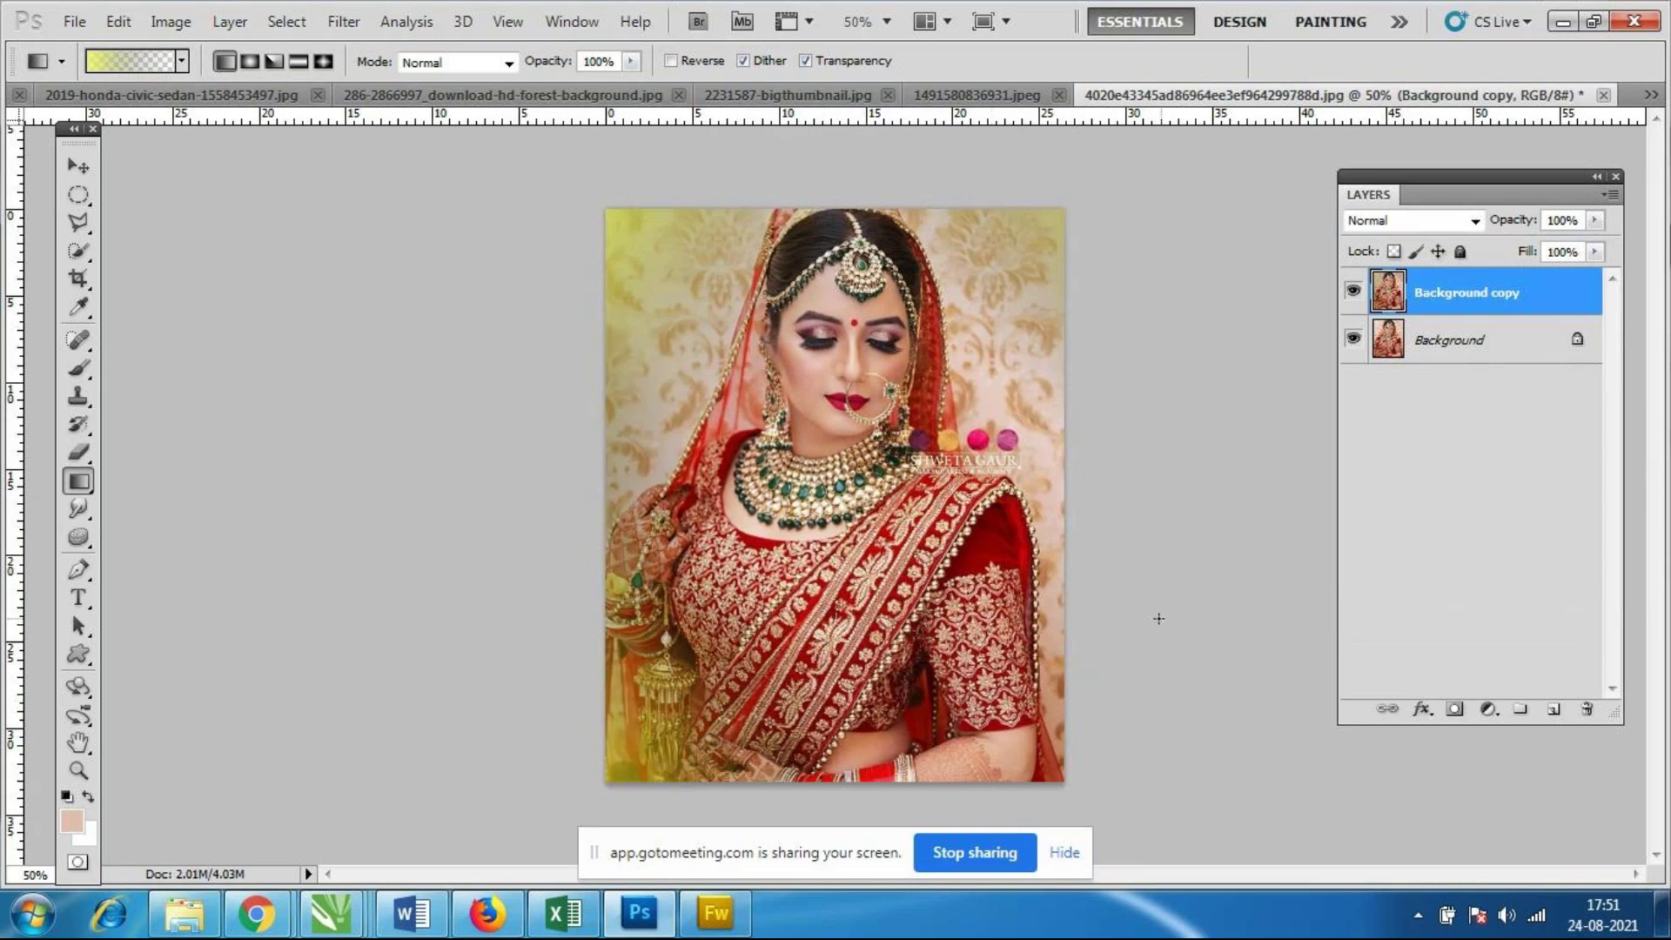
left_click_drag(1121, 815, 931, 701)
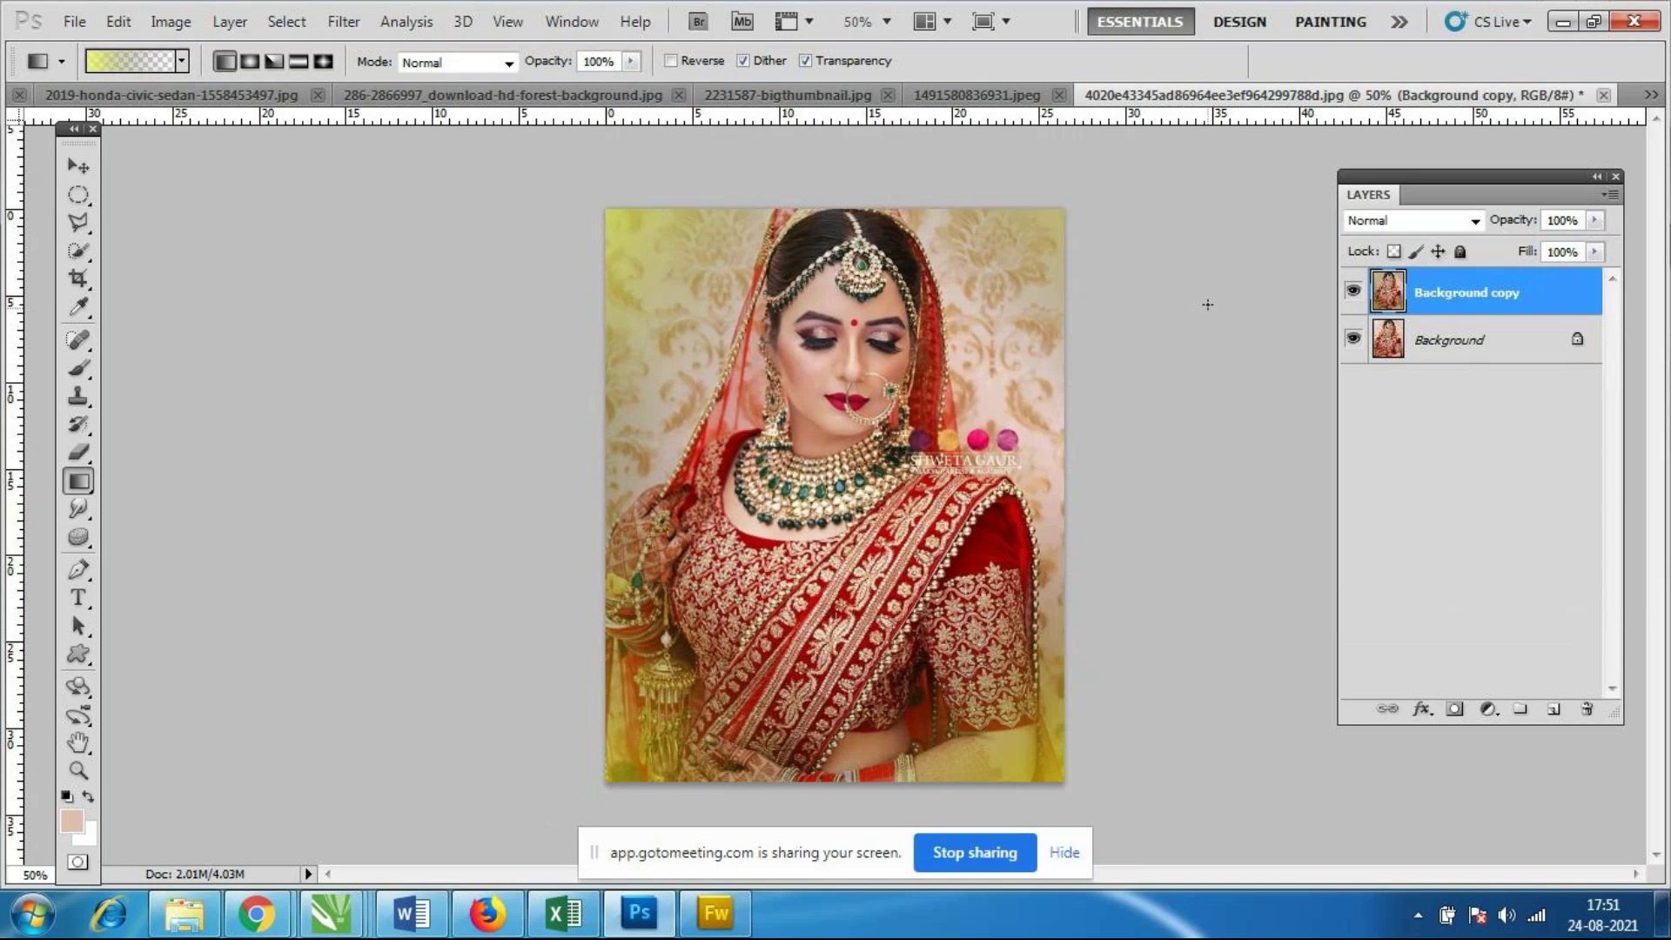
left_click_drag(1205, 298, 803, 483)
left_click_drag(530, 243, 667, 356)
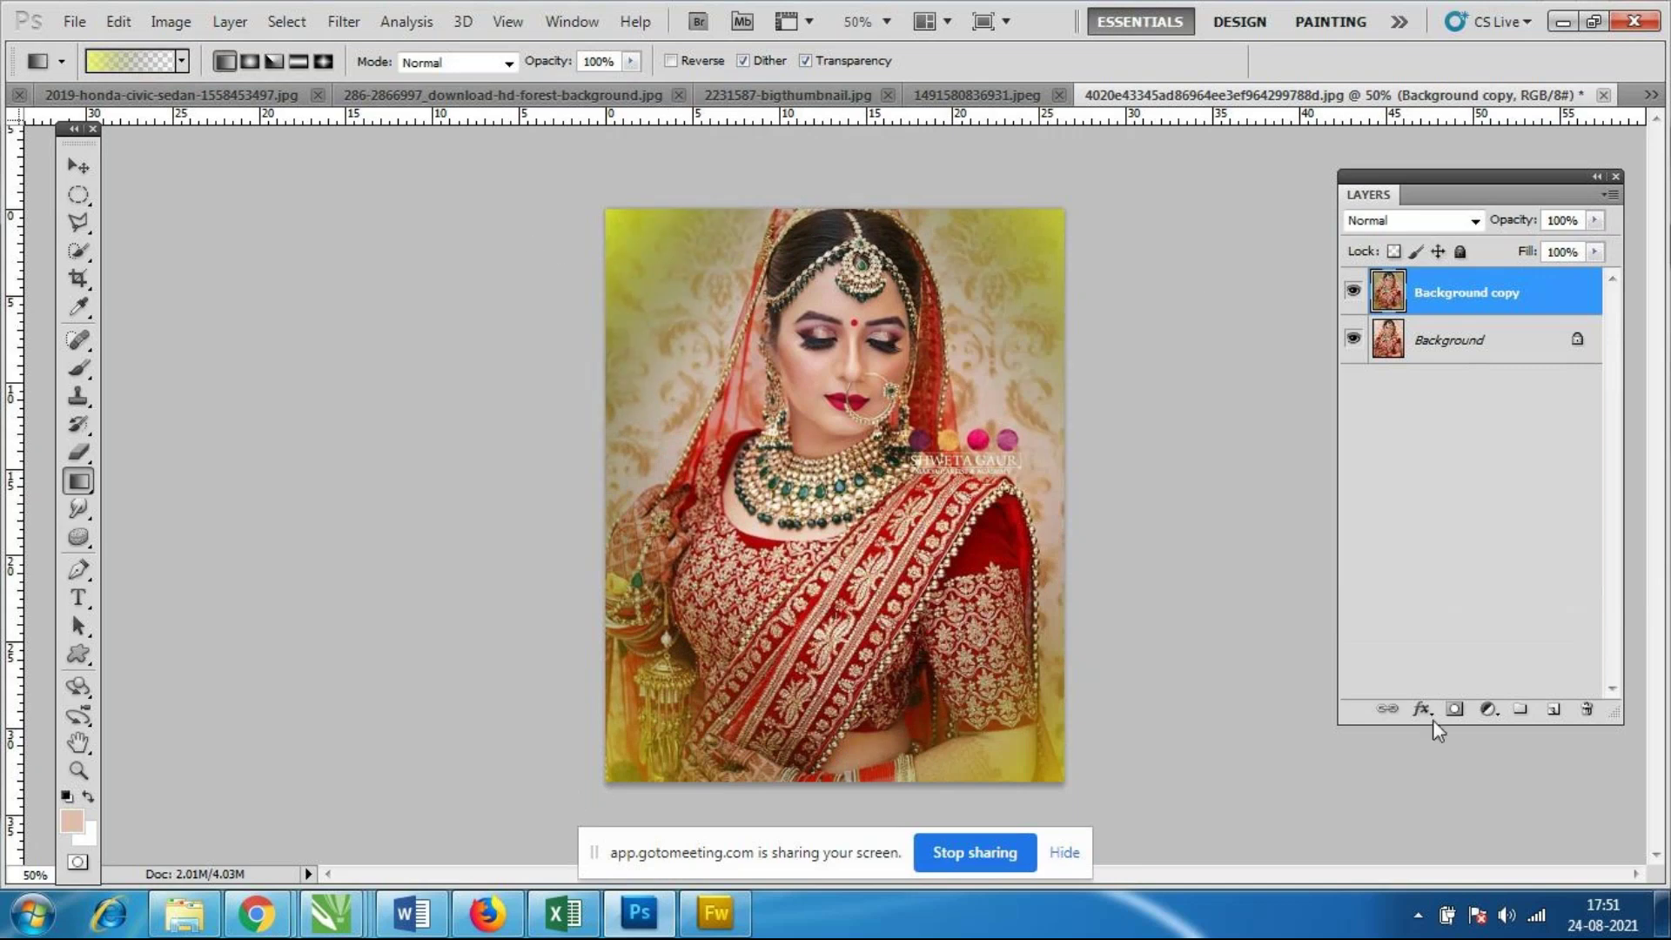
left_click(257, 914)
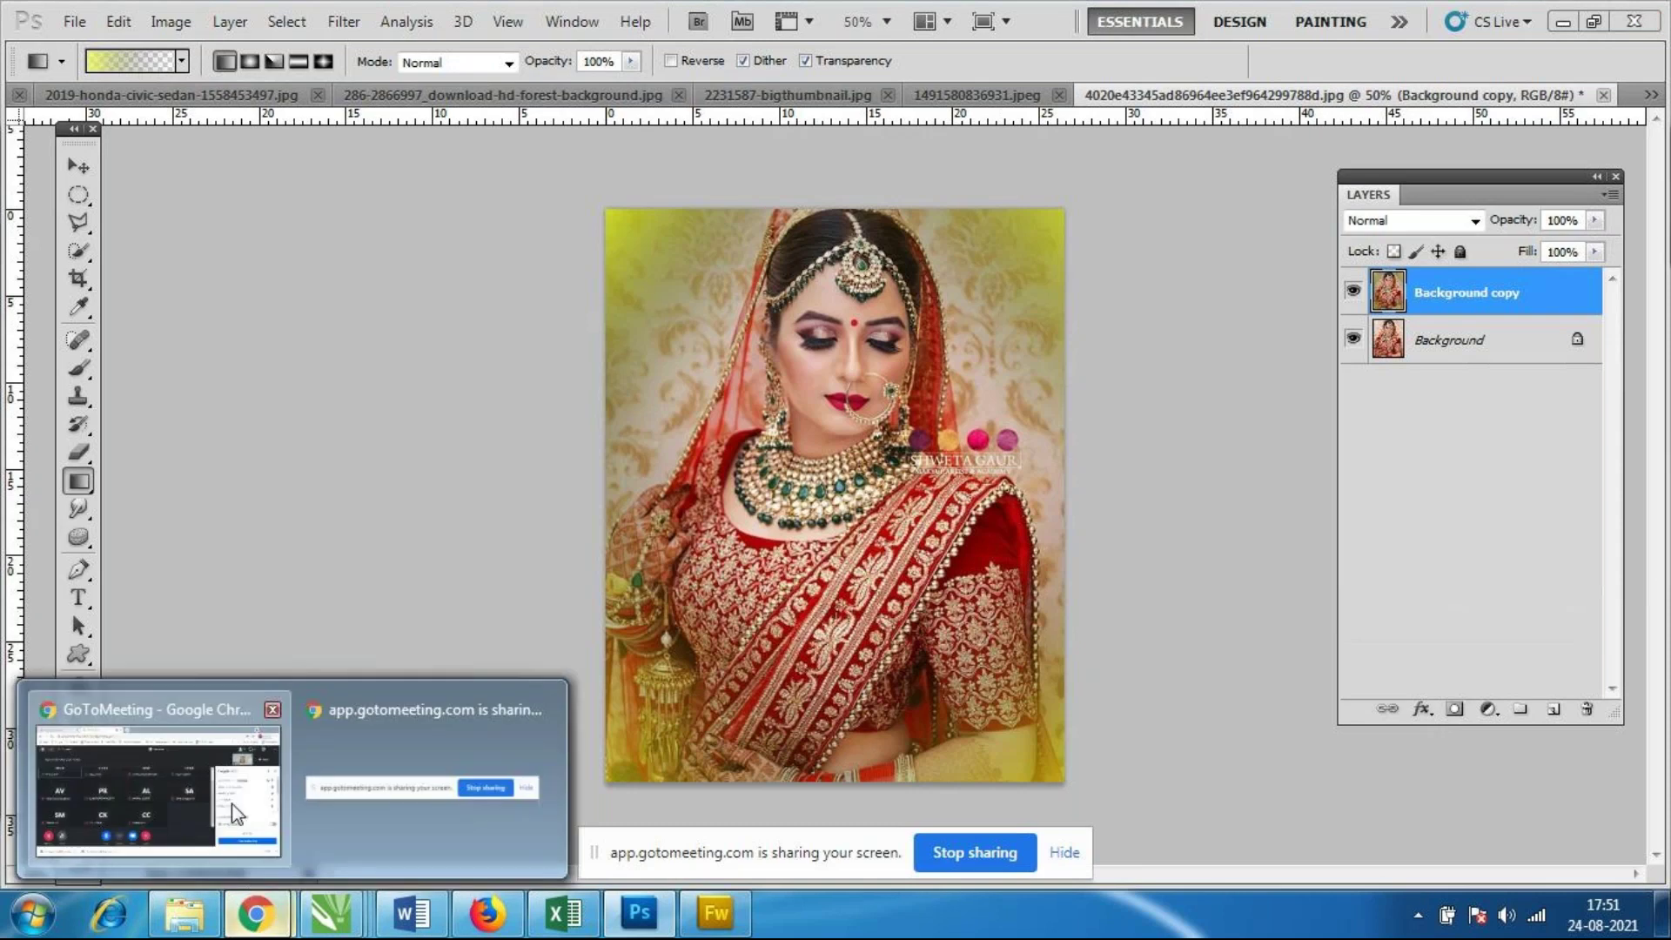
left_click(232, 803)
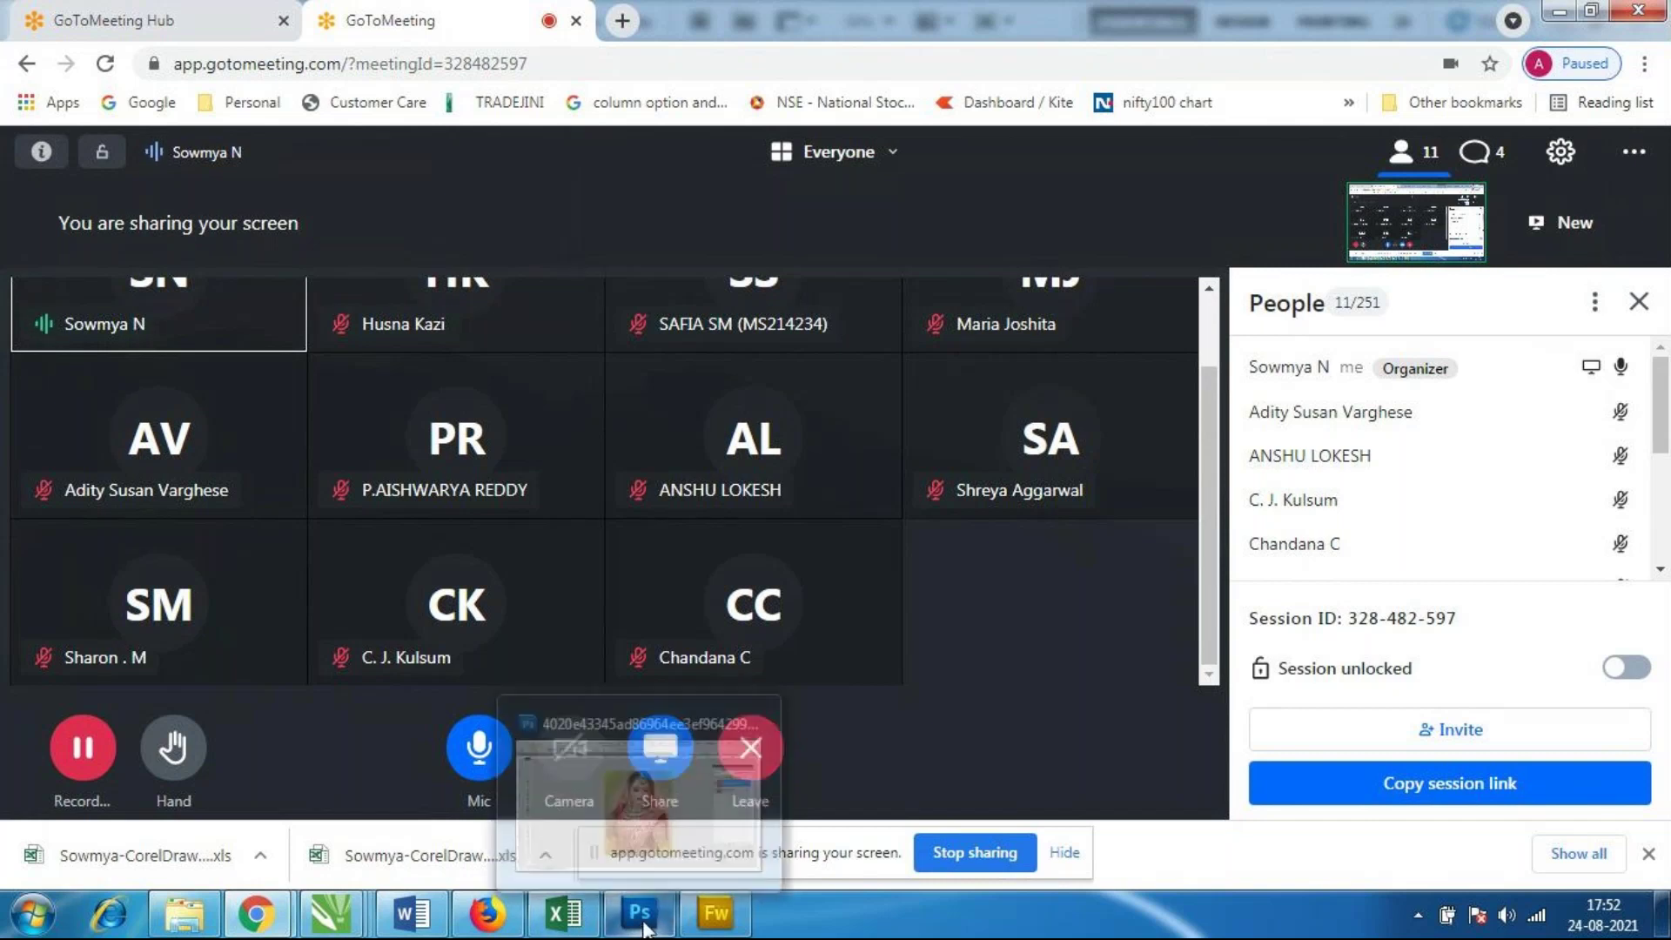
left_click(627, 785)
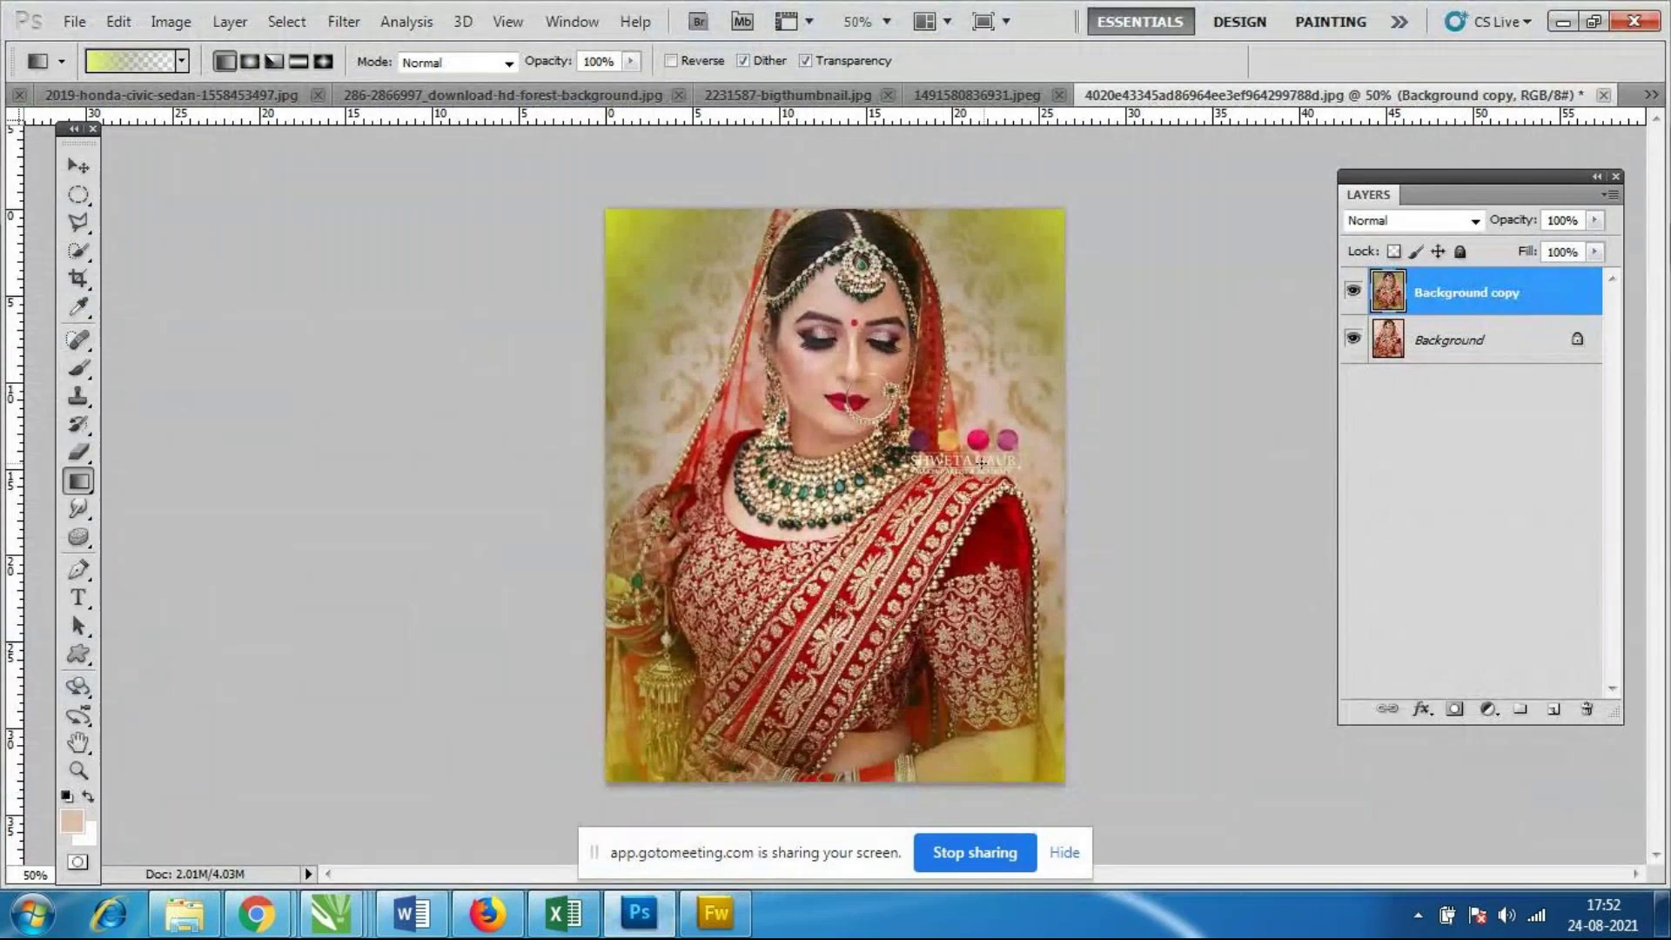
Re-tint all four corners yellow and add two yellow fades rising from the bottom edge.
left_click_drag(574, 315, 697, 421)
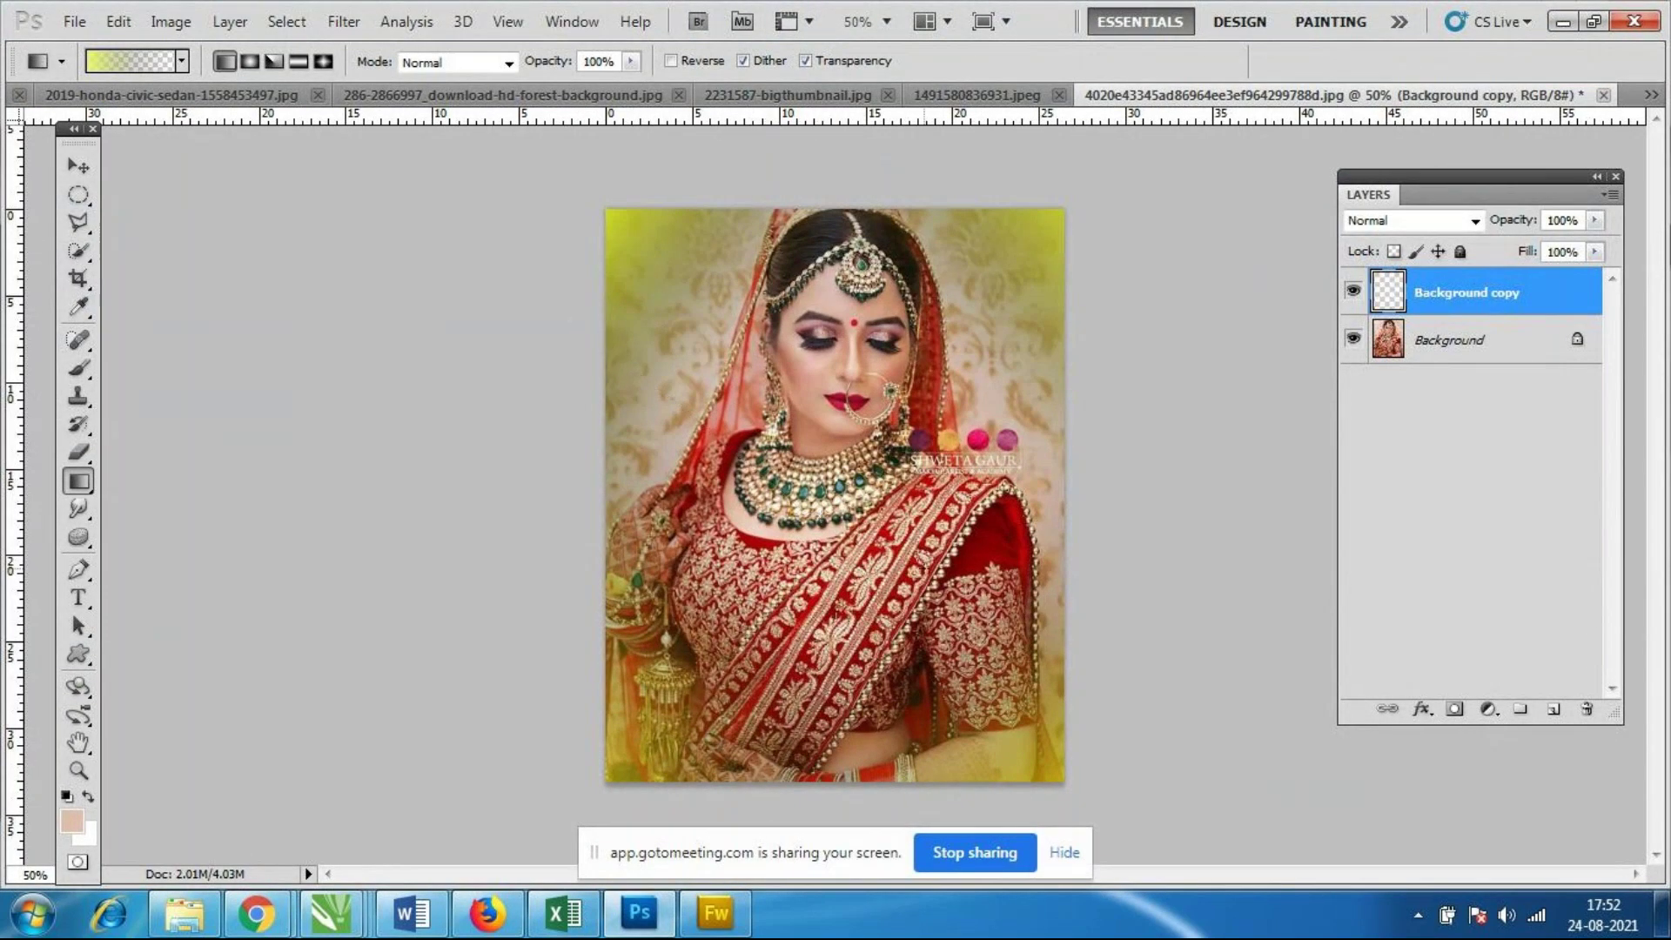
left_click_drag(1156, 225, 1009, 442)
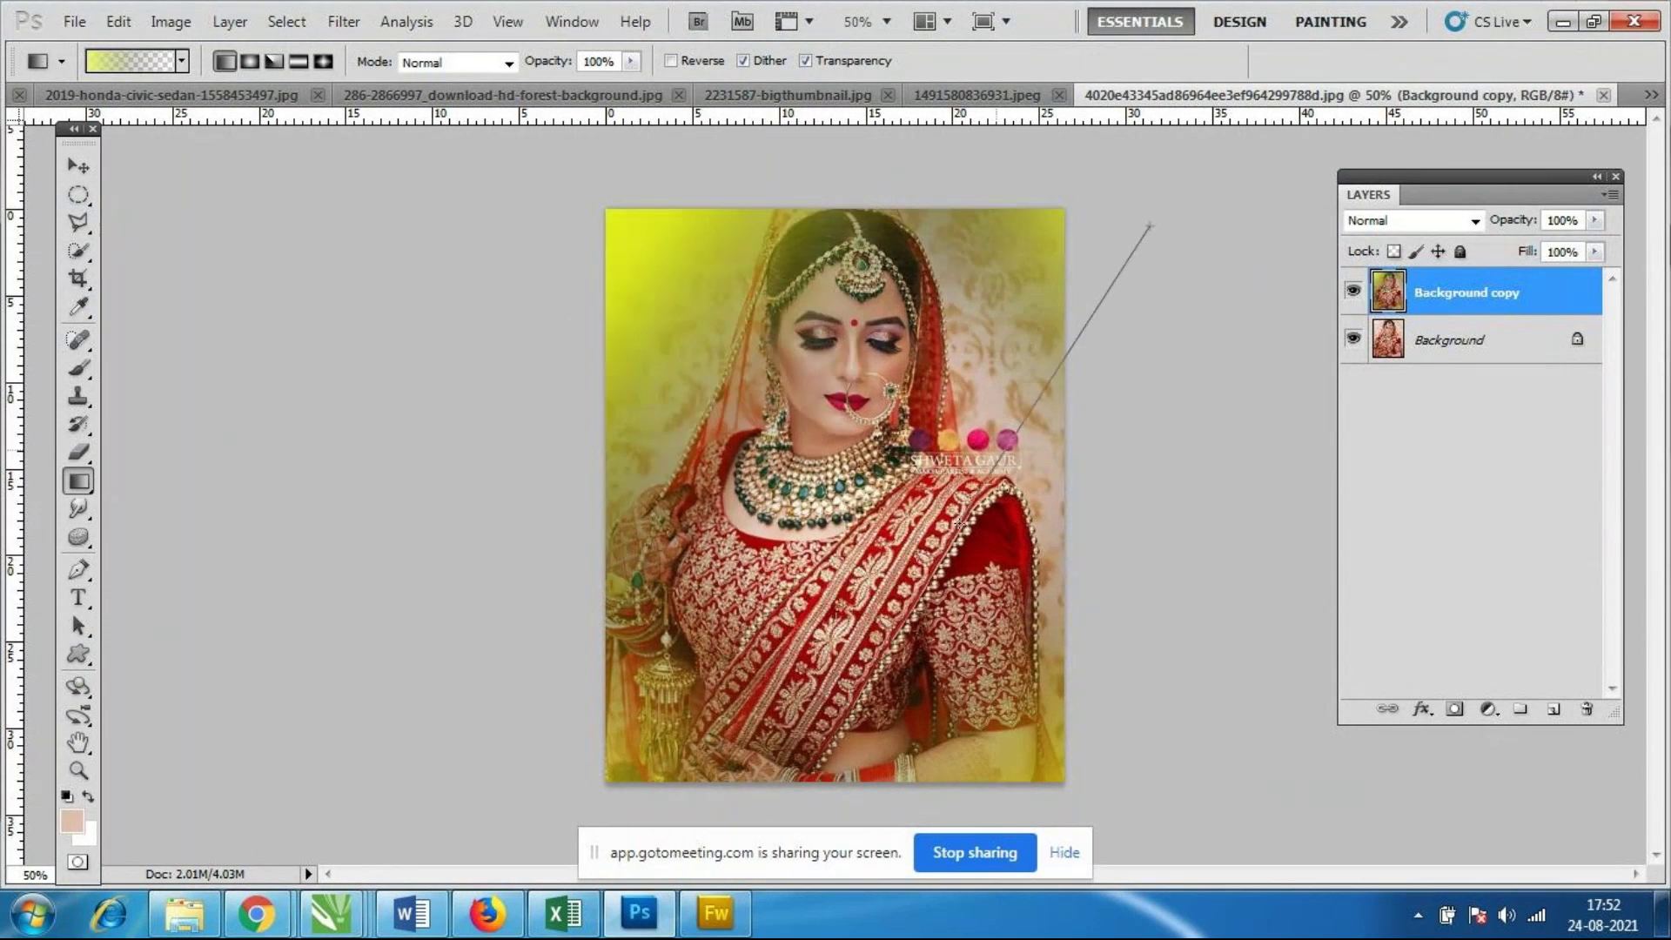
left_click_drag(541, 811, 608, 774)
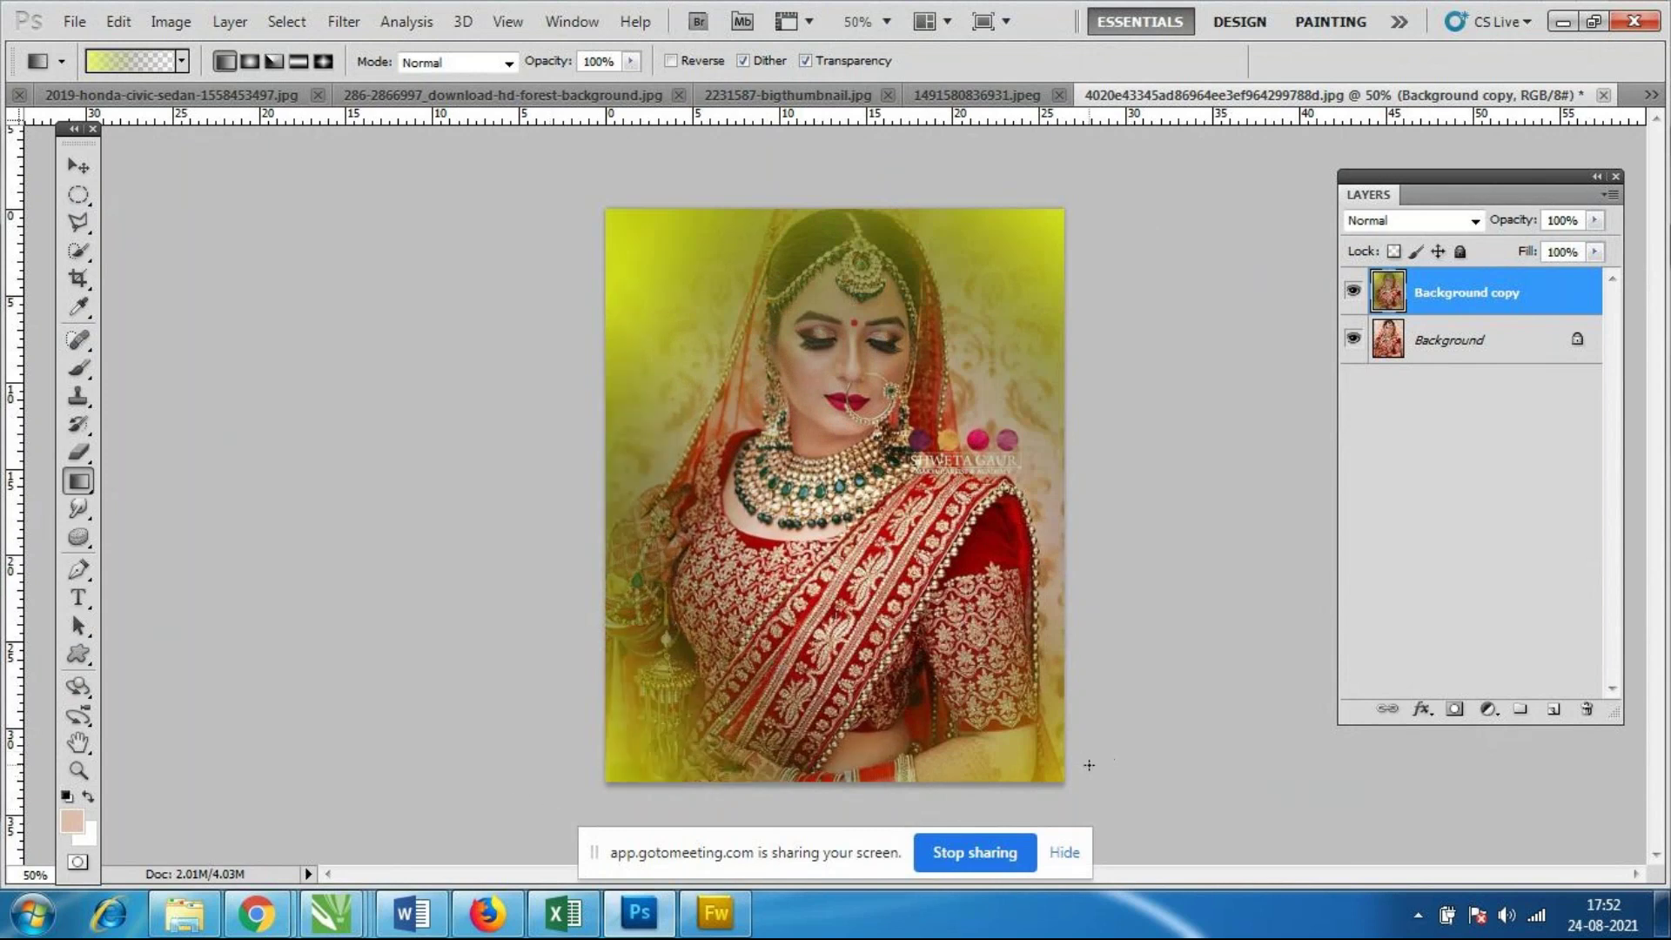
left_click_drag(1089, 765, 930, 633)
left_click_drag(858, 814, 869, 629)
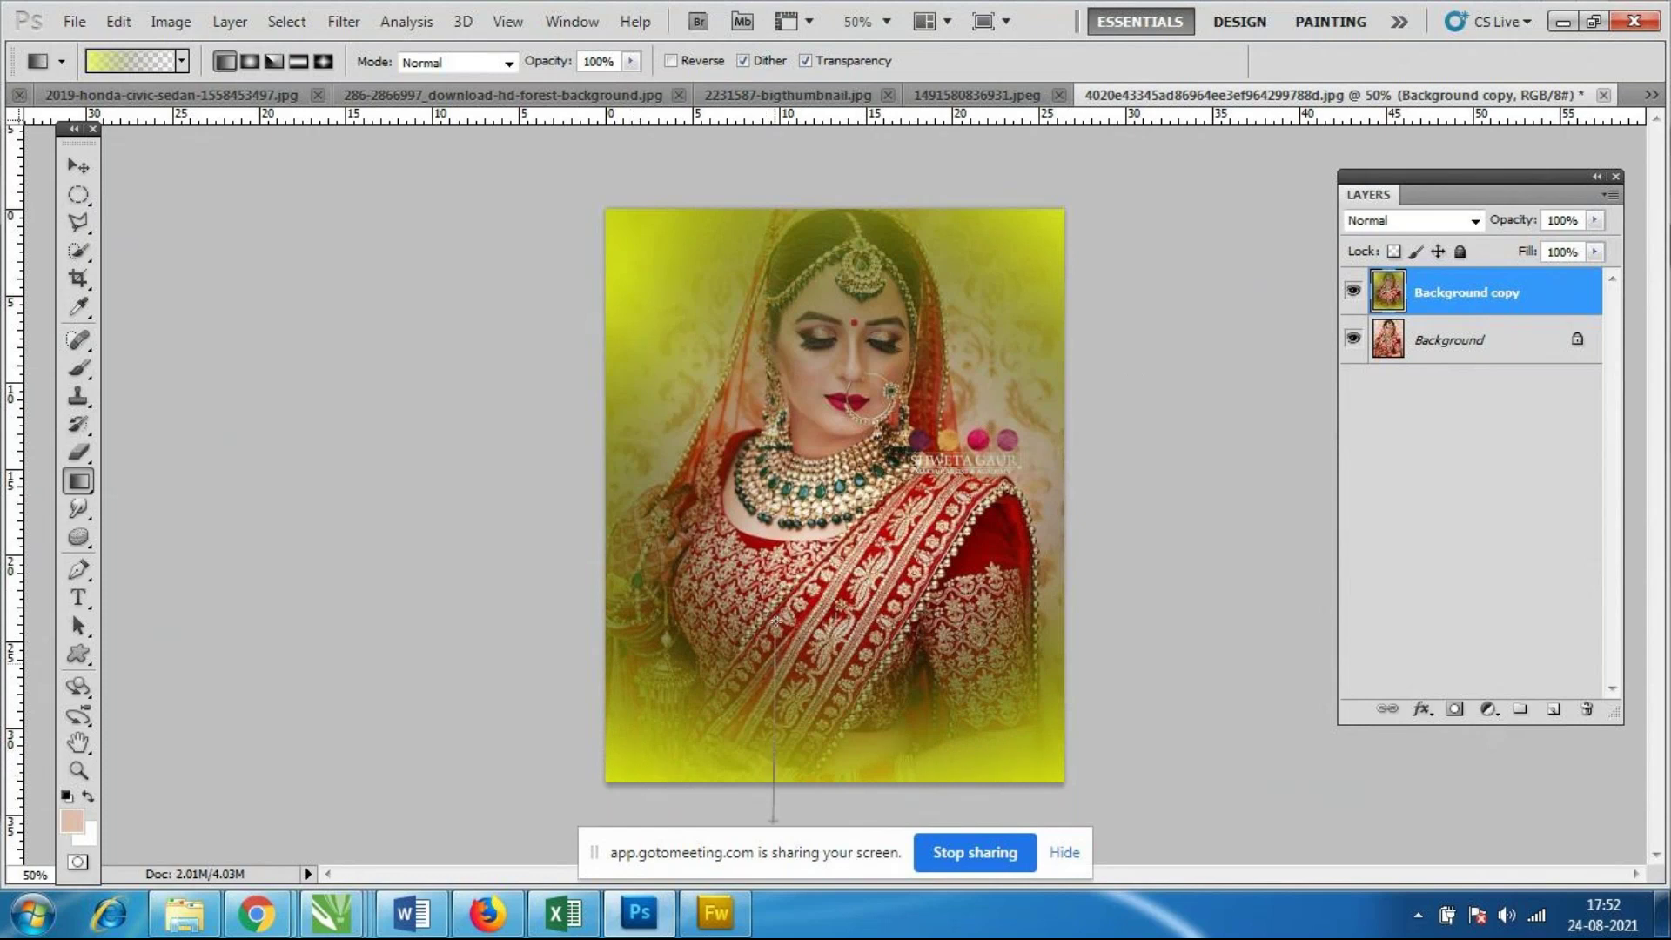
left_click_drag(768, 799, 777, 609)
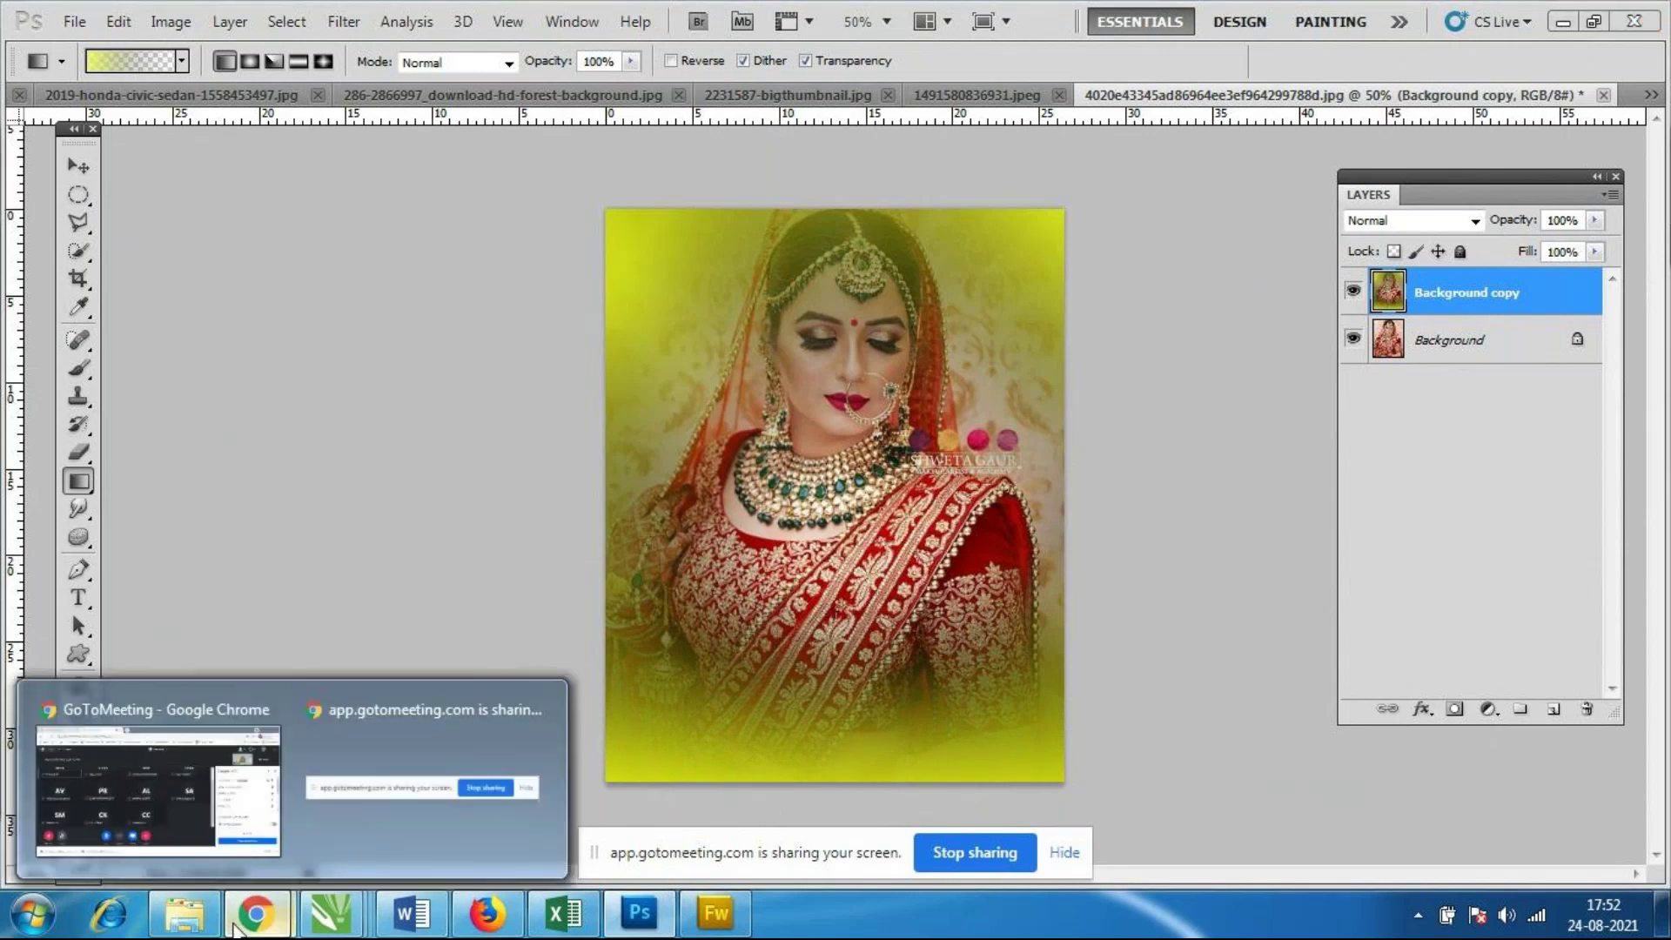
mouse_move(256, 913)
left_click(156, 784)
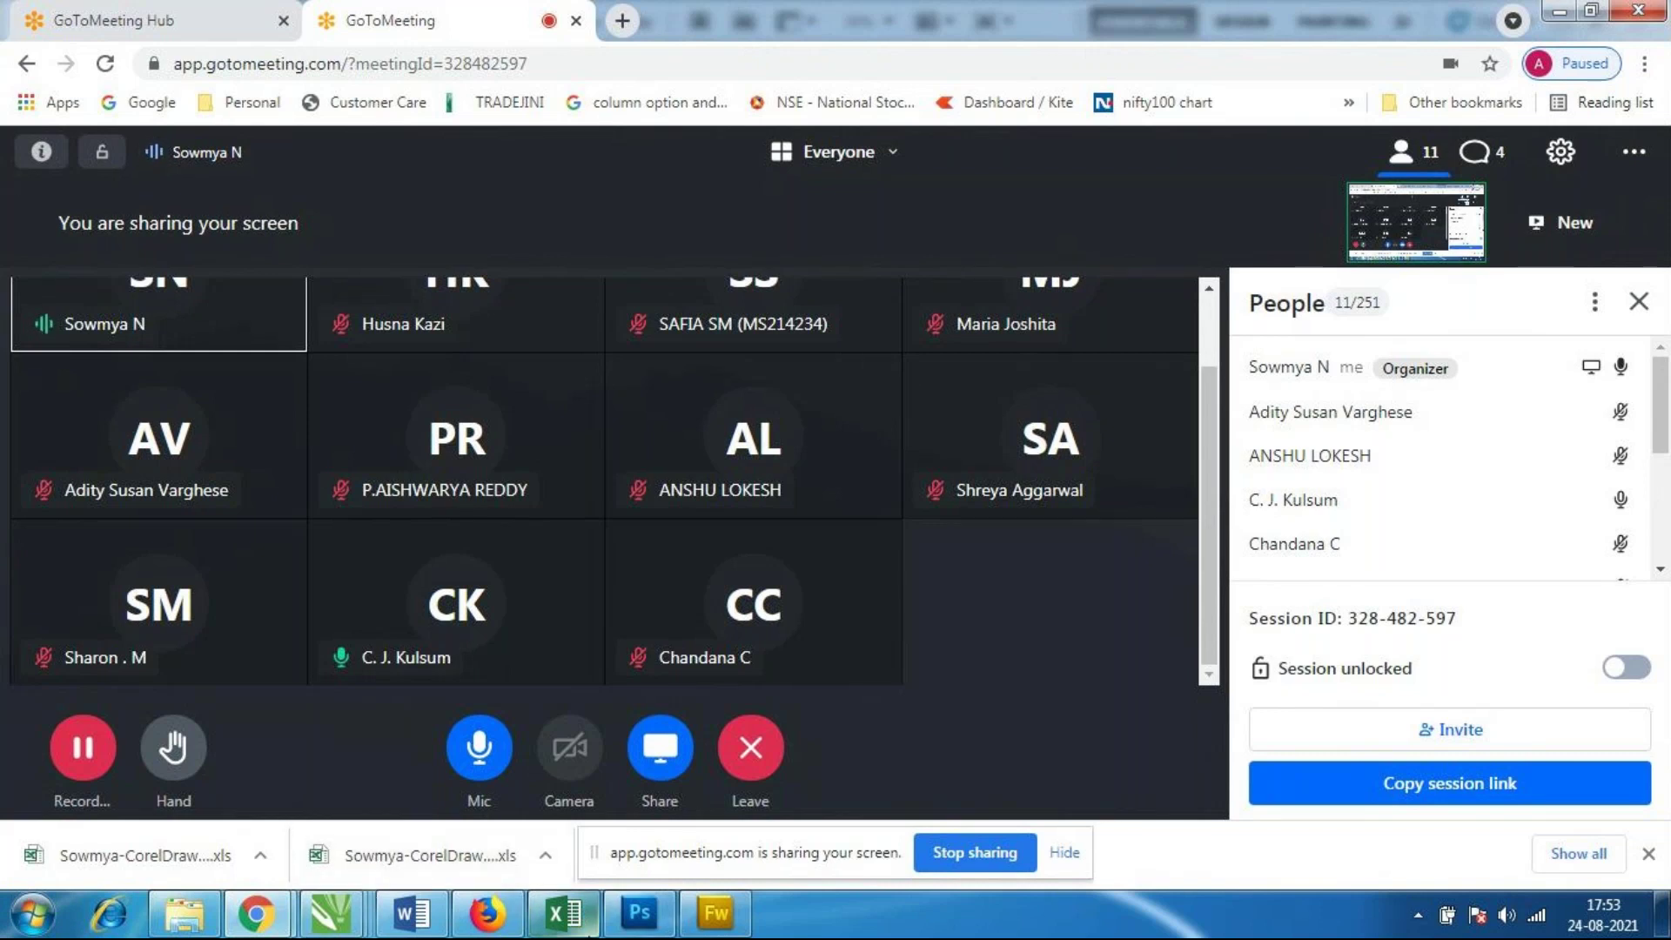
Switch between the GoToMeeting window and Photoshop, ending back on the bridal portrait.
left_click(656, 920)
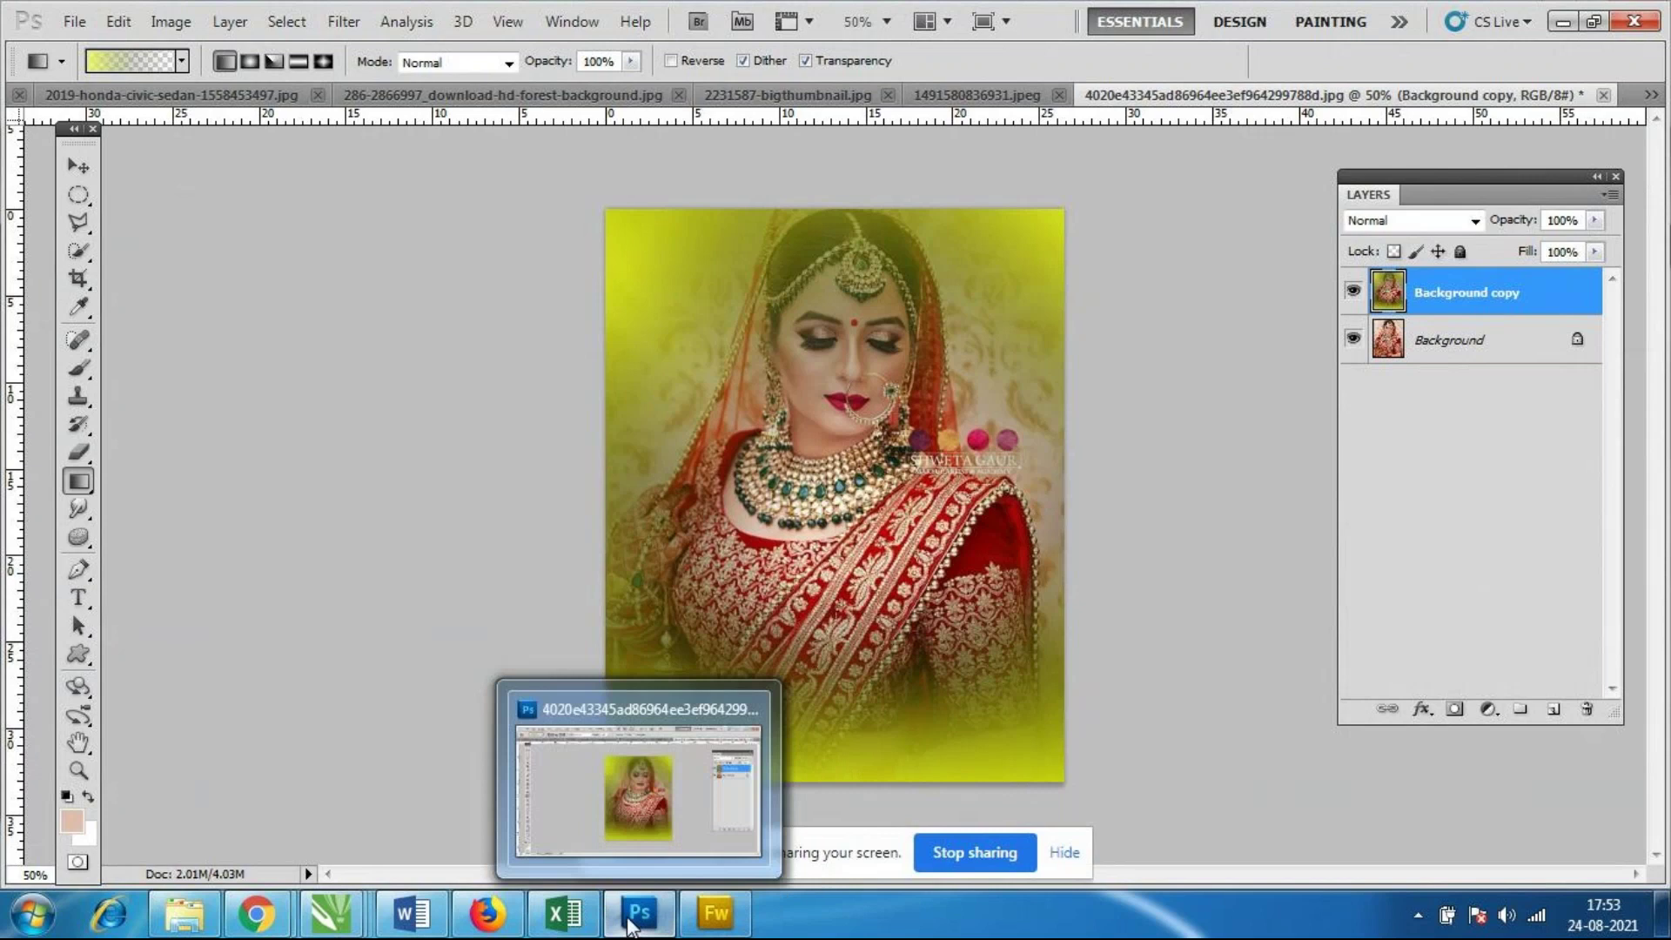
mouse_move(256, 914)
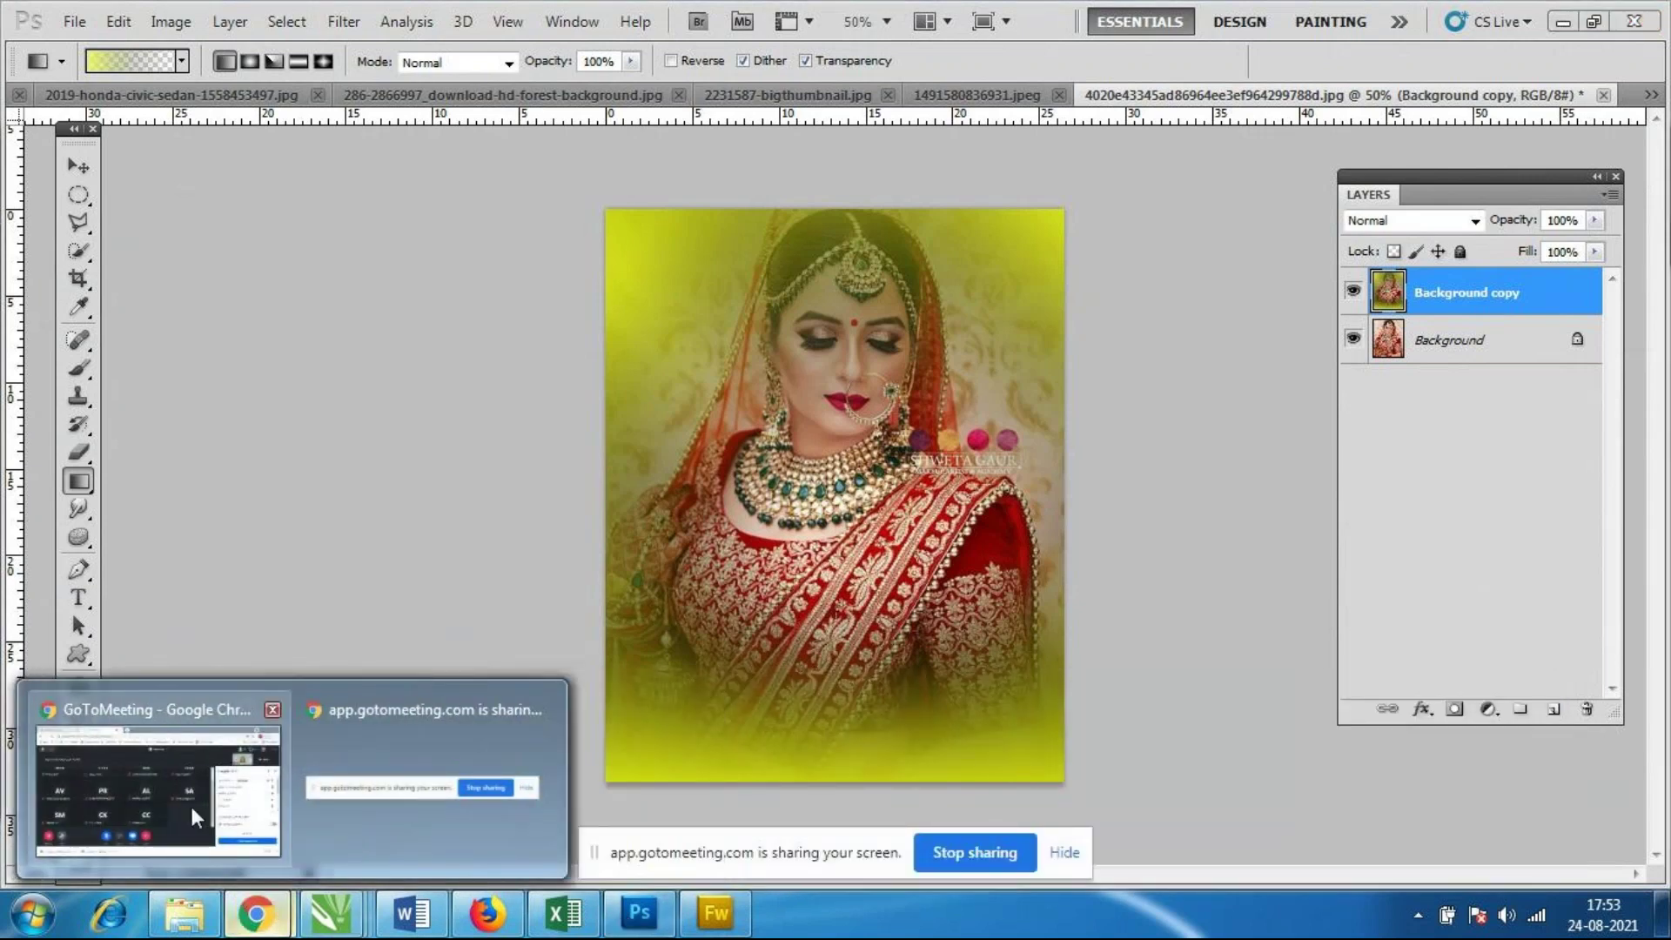
left_click(190, 803)
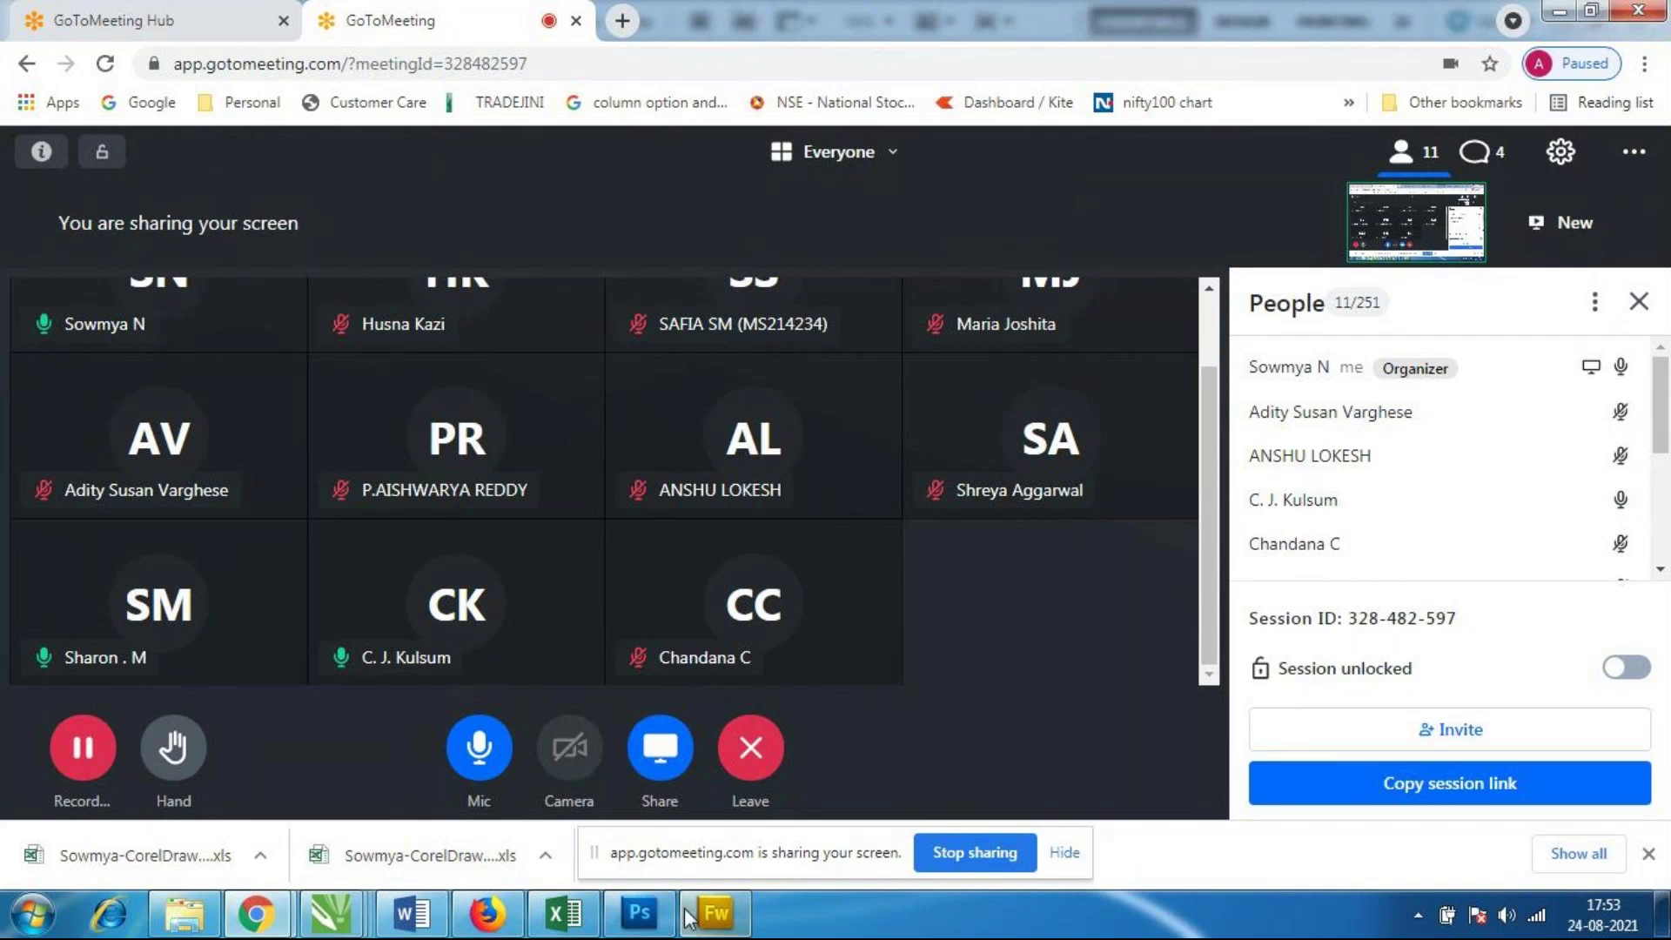
left_click(651, 921)
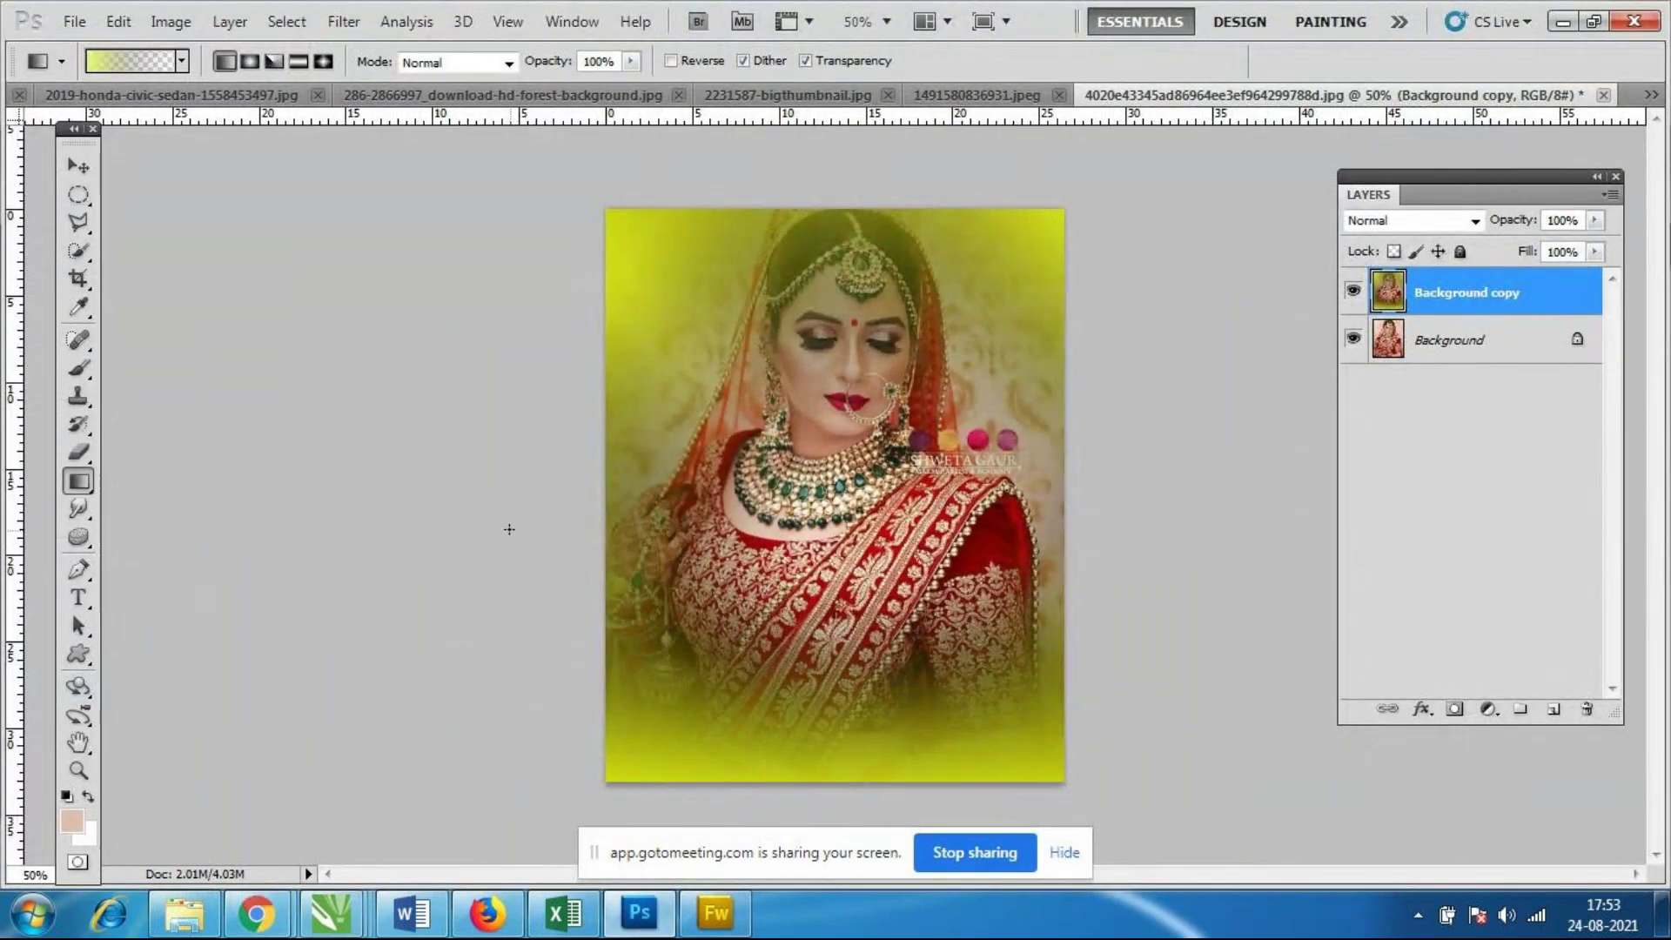
Save the portrait as the layered Photoshop file 'gradient tool.psd', accepting the compatibility prompt.
left_click(79, 166)
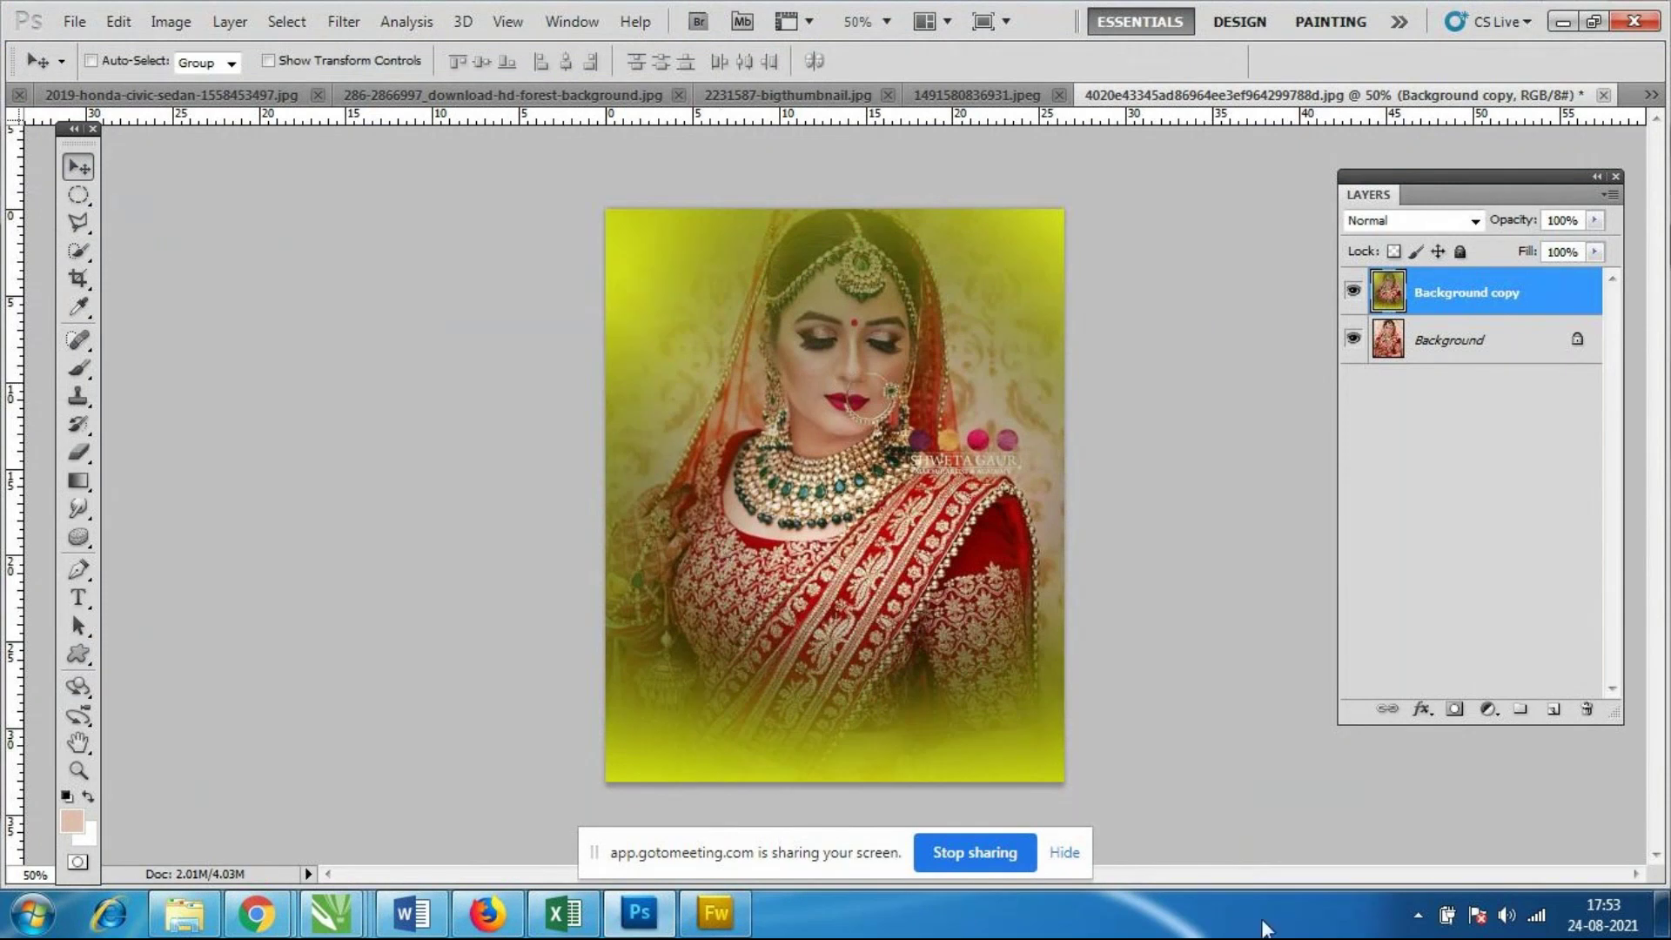
left_click(74, 21)
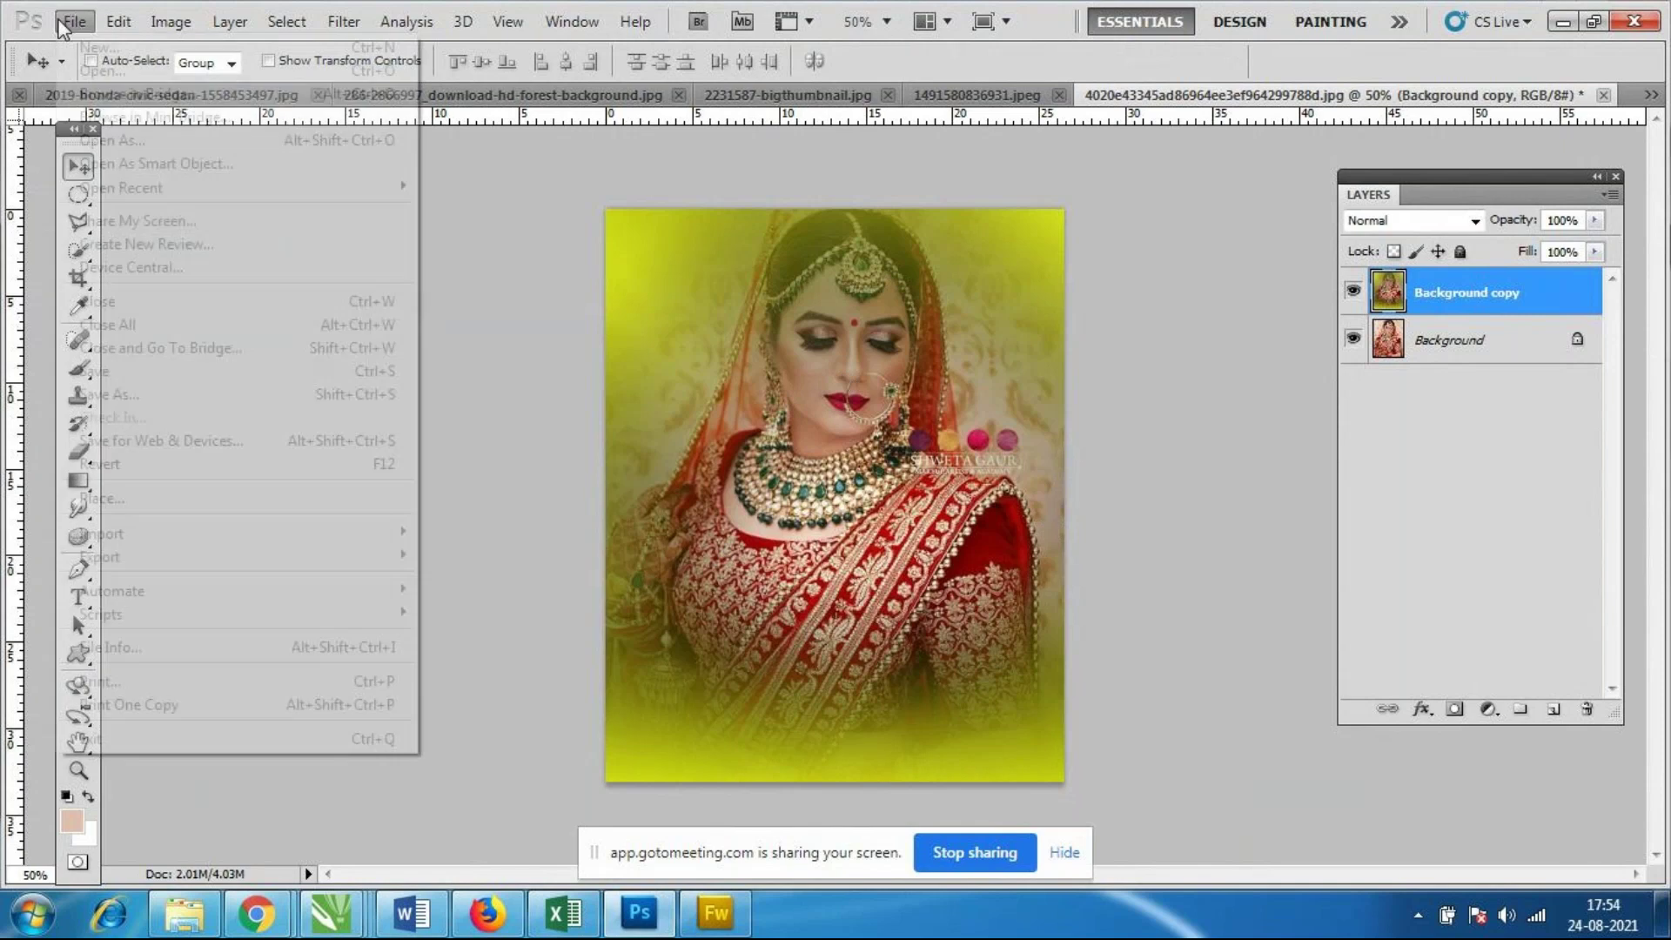
left_click(157, 395)
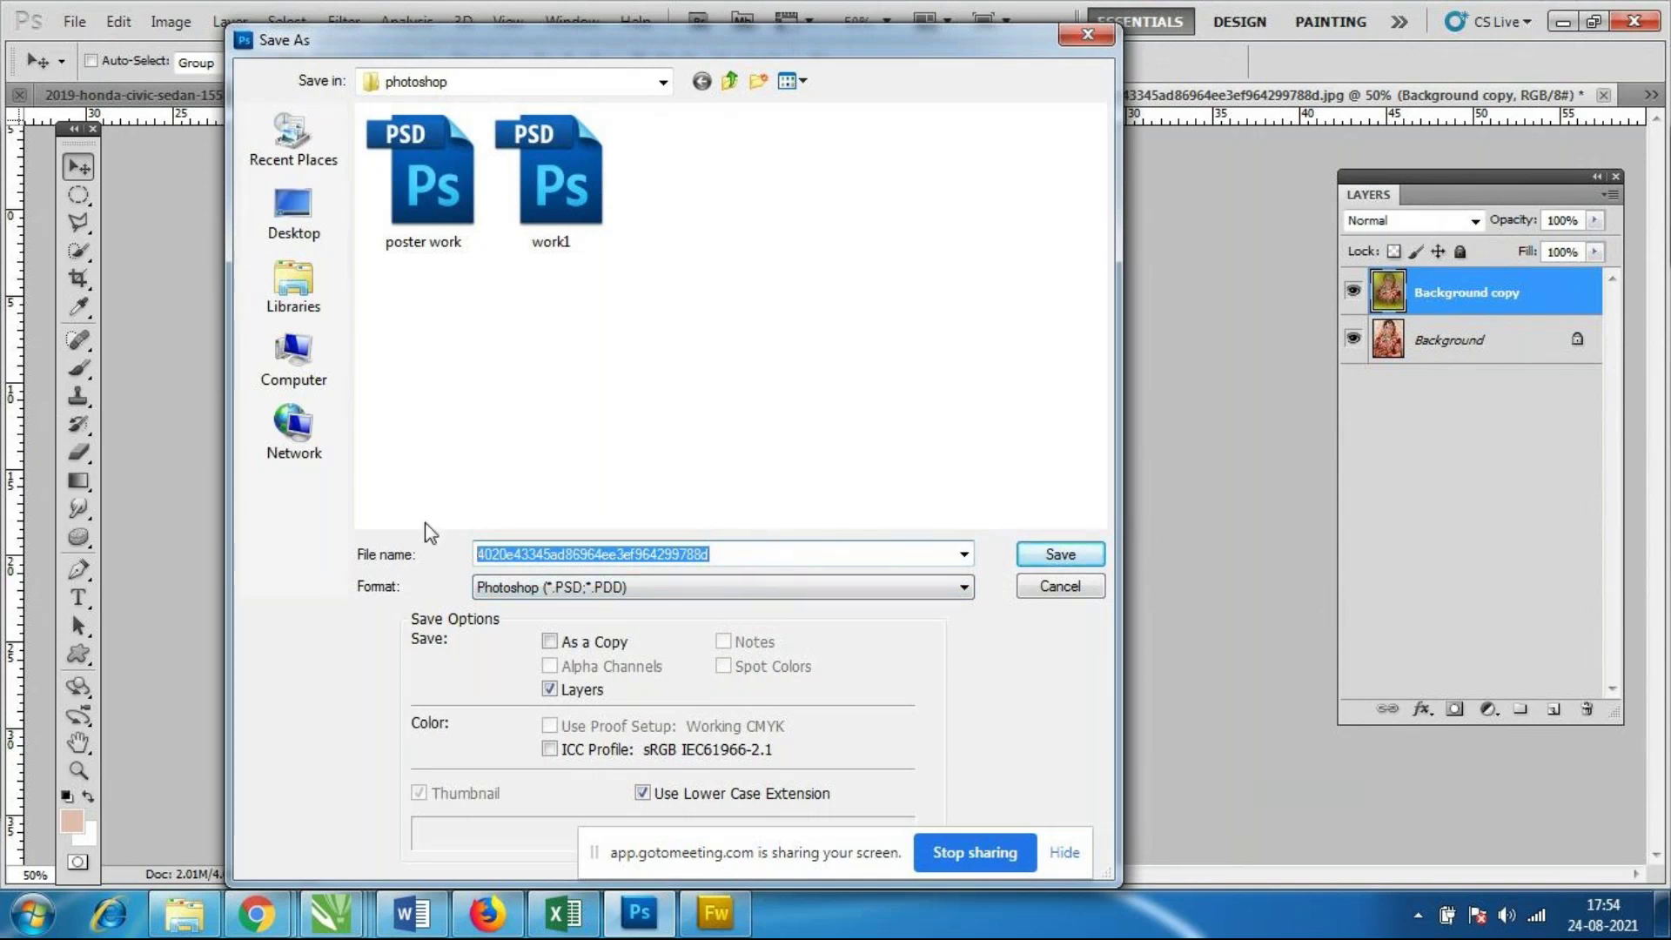
type("gradient")
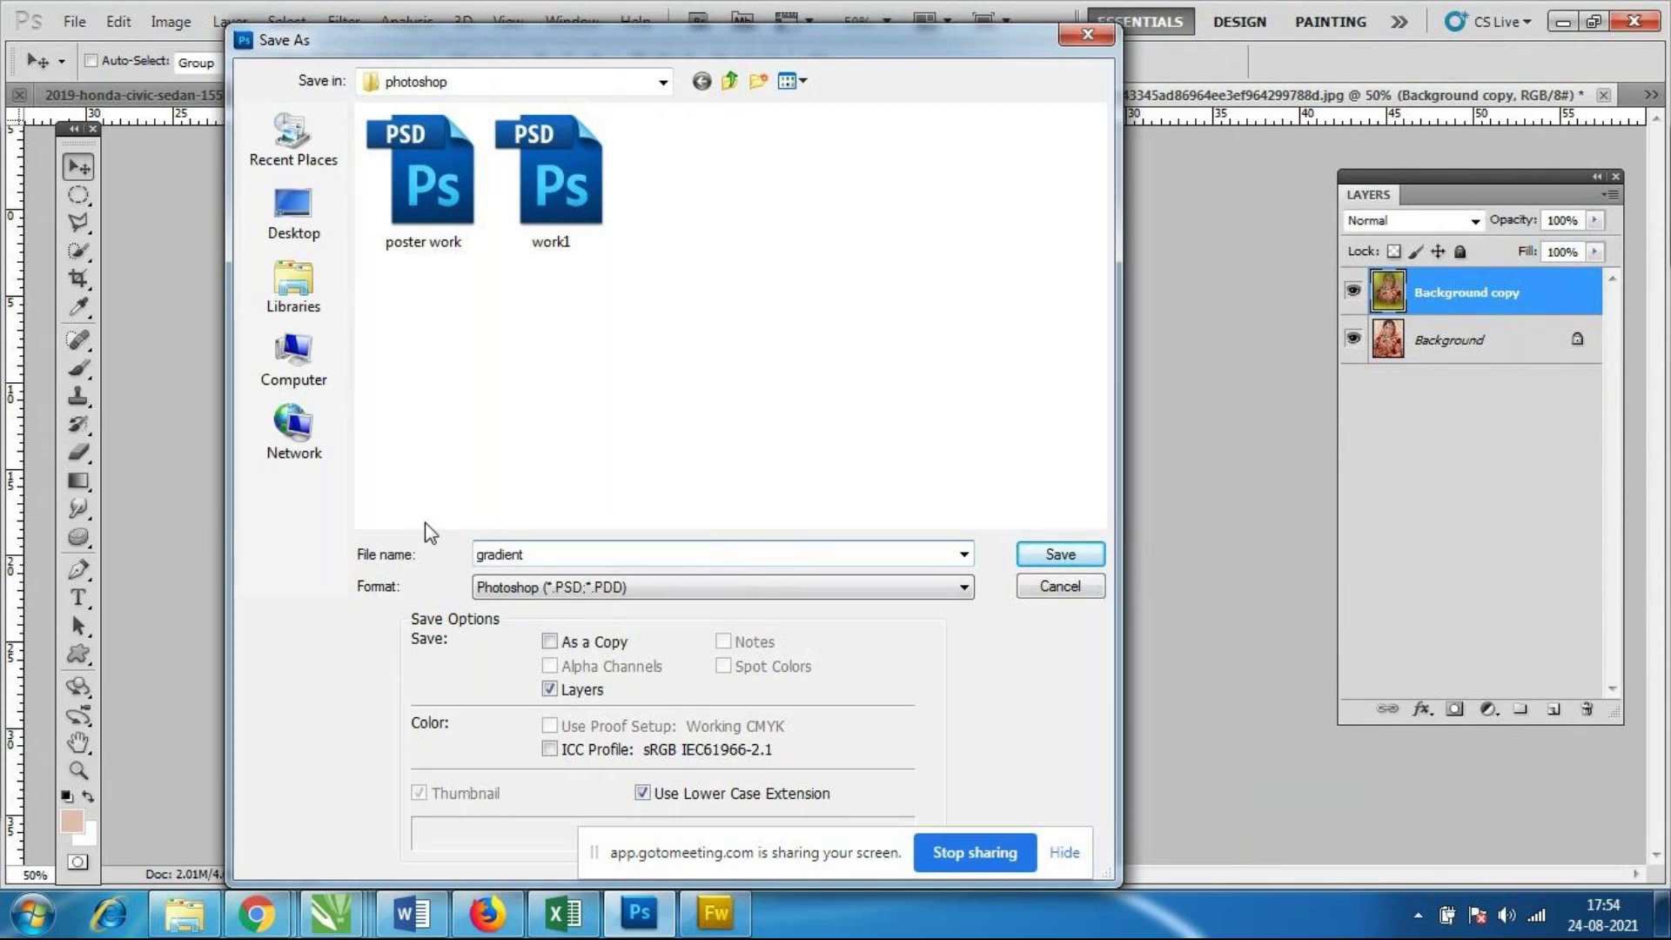
type(" tool")
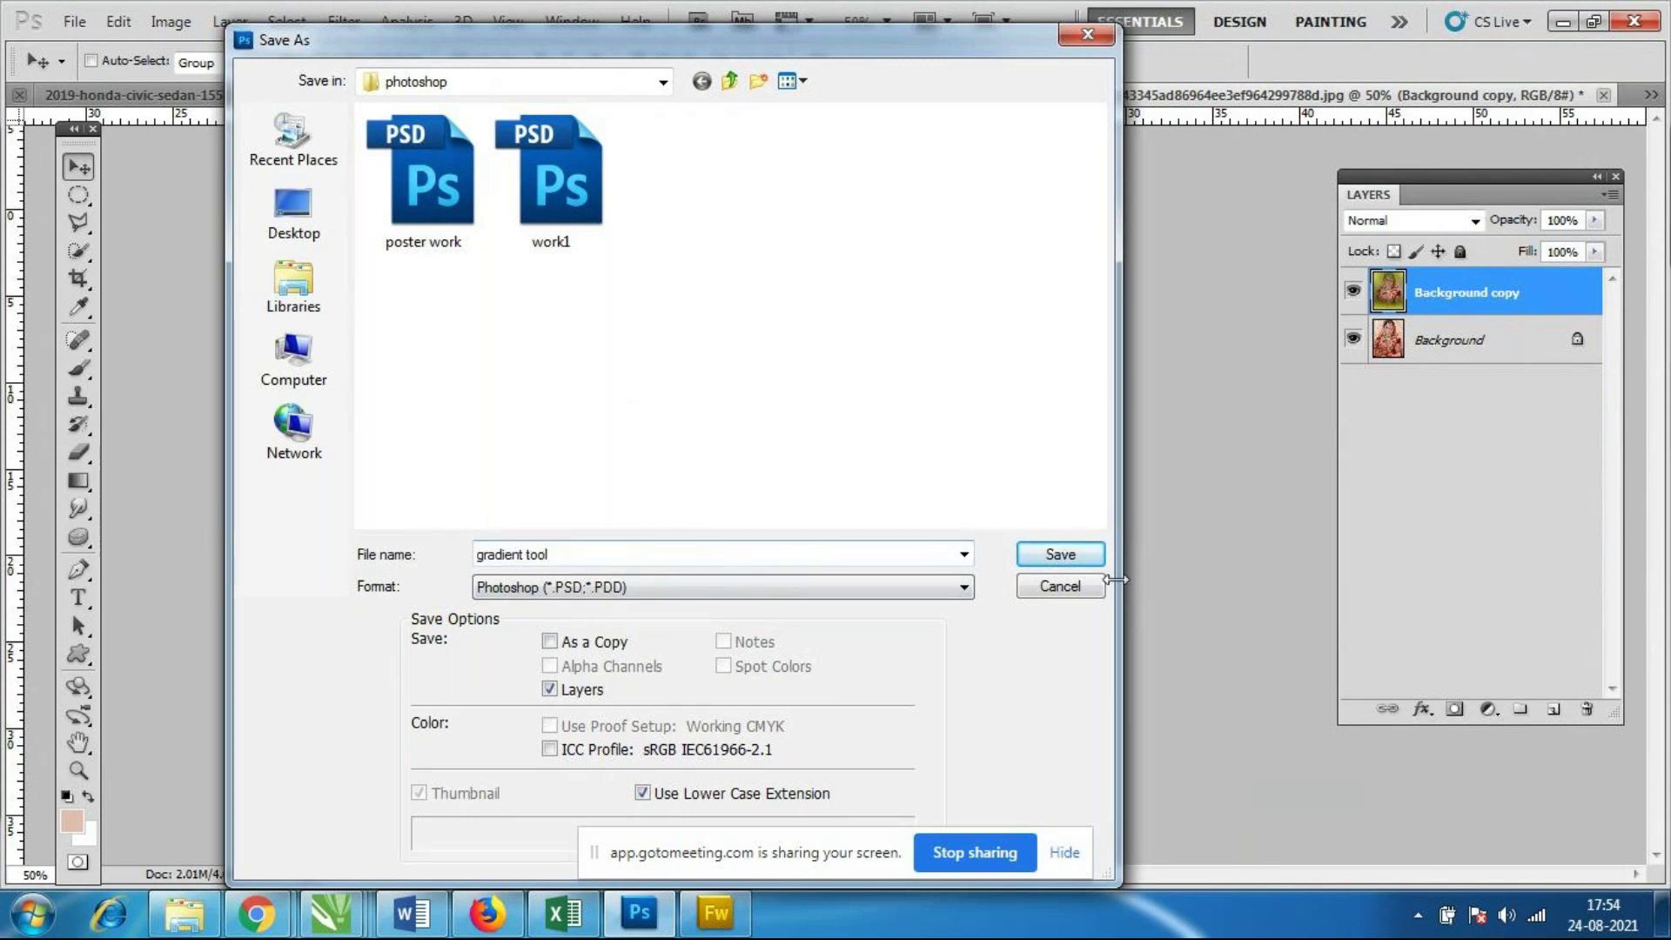
left_click(1084, 555)
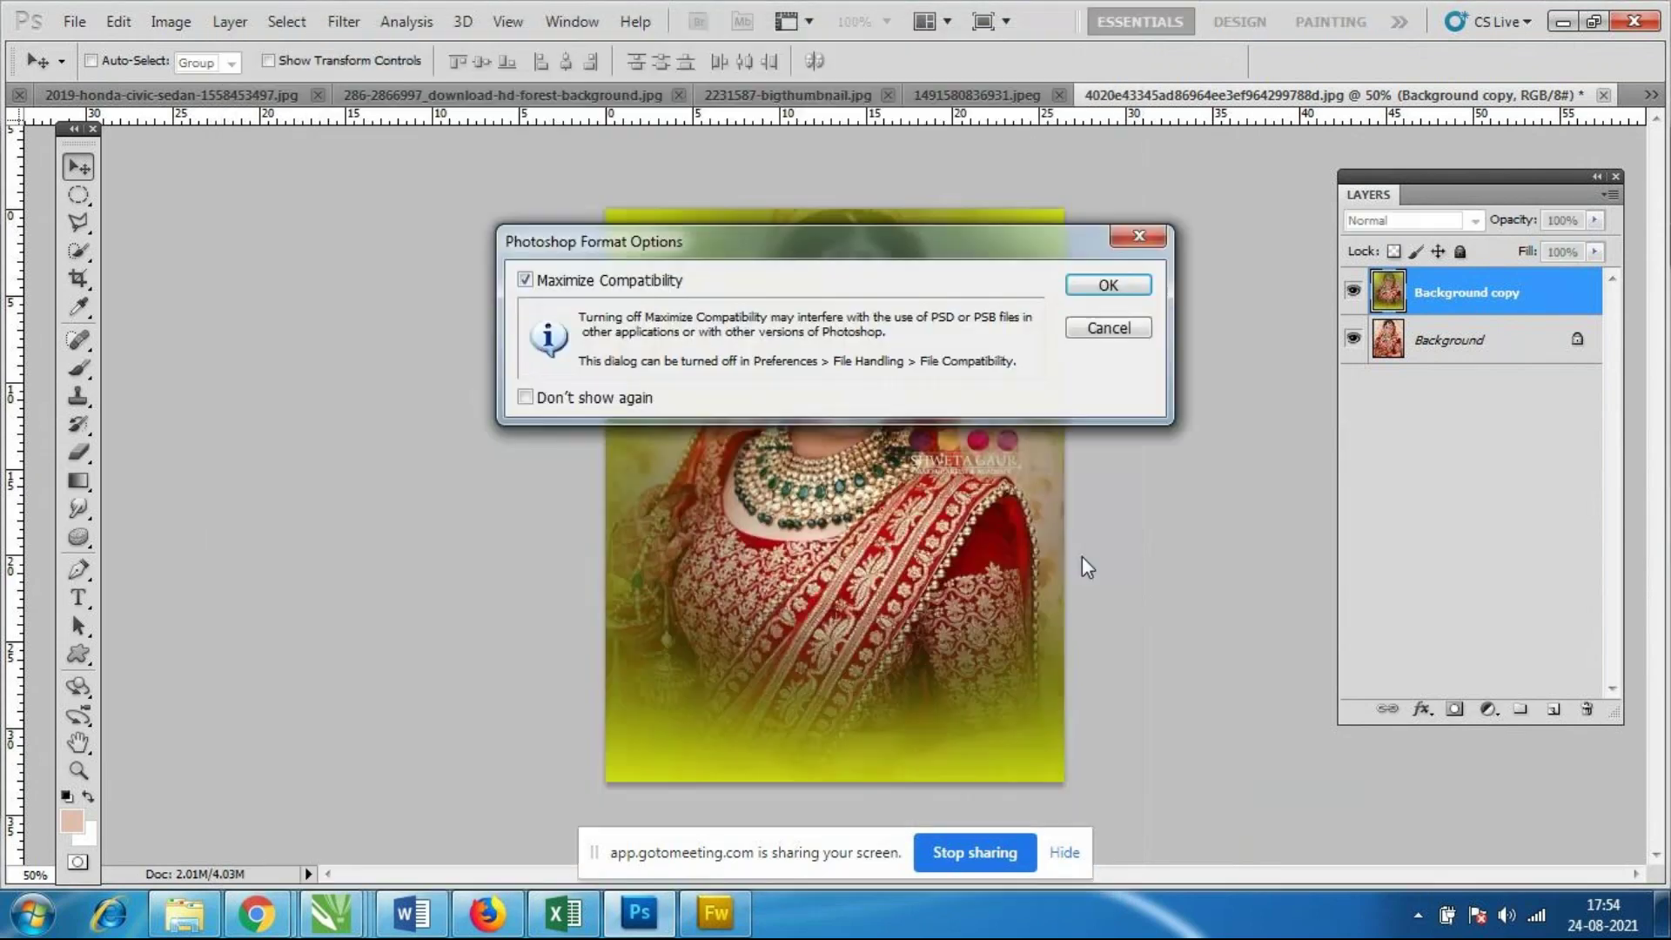
left_click(1106, 287)
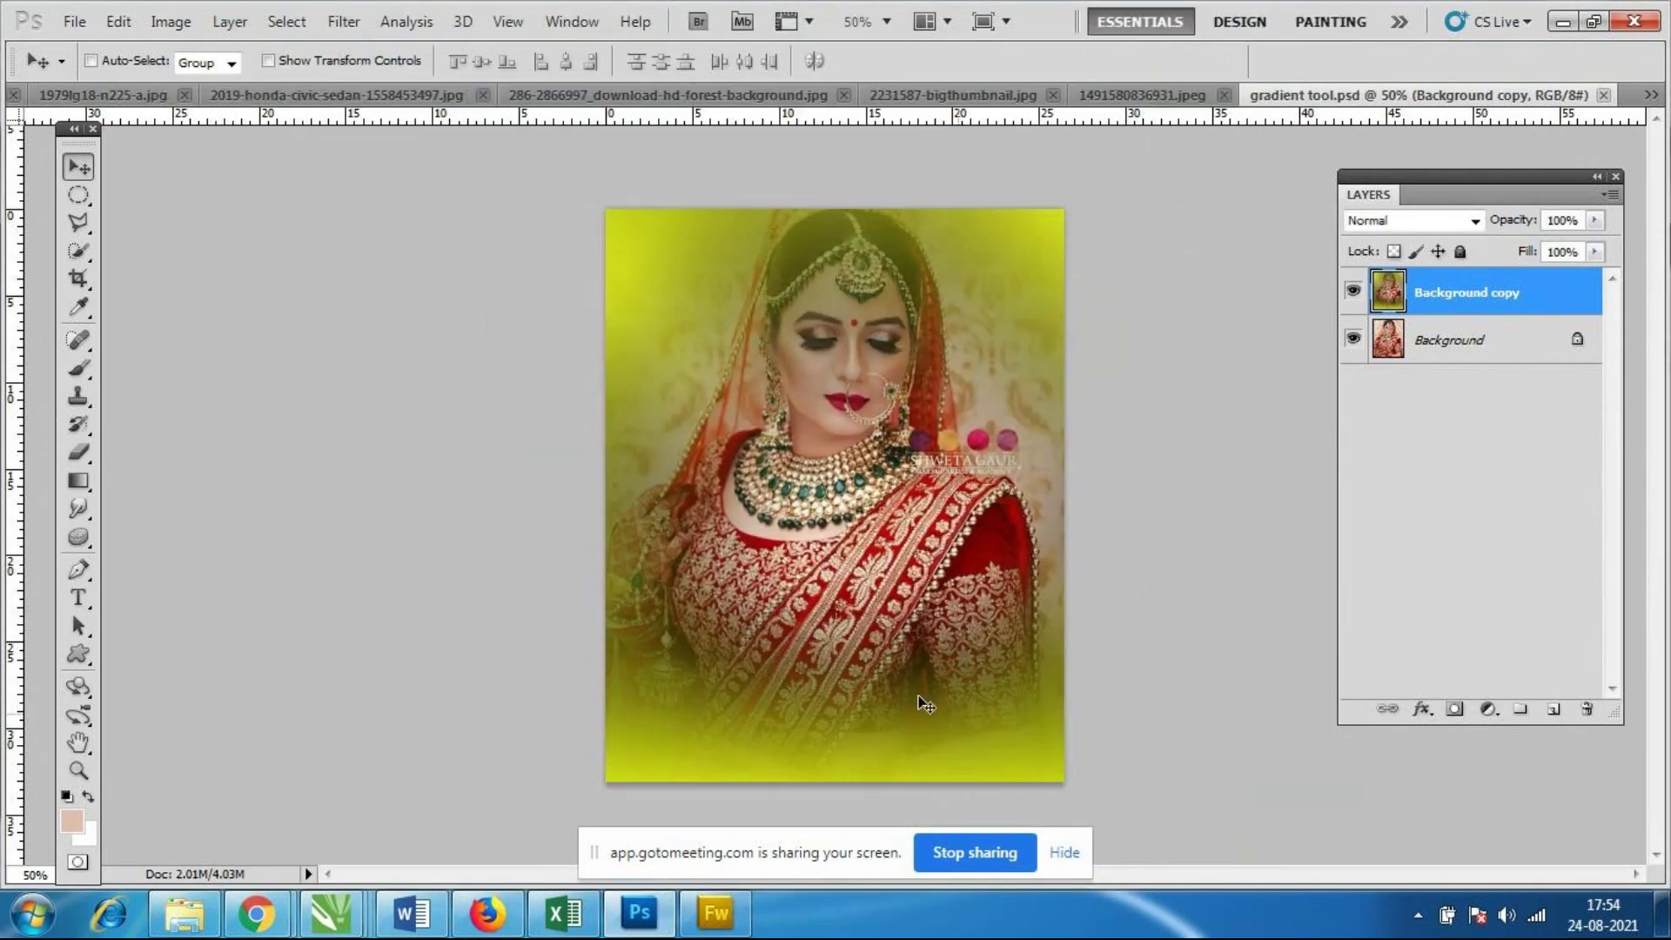
Try saving a JPEG copy 'gradient tool.jpg', dismiss the file-in-use error, and open Explorer.
left_click(74, 20)
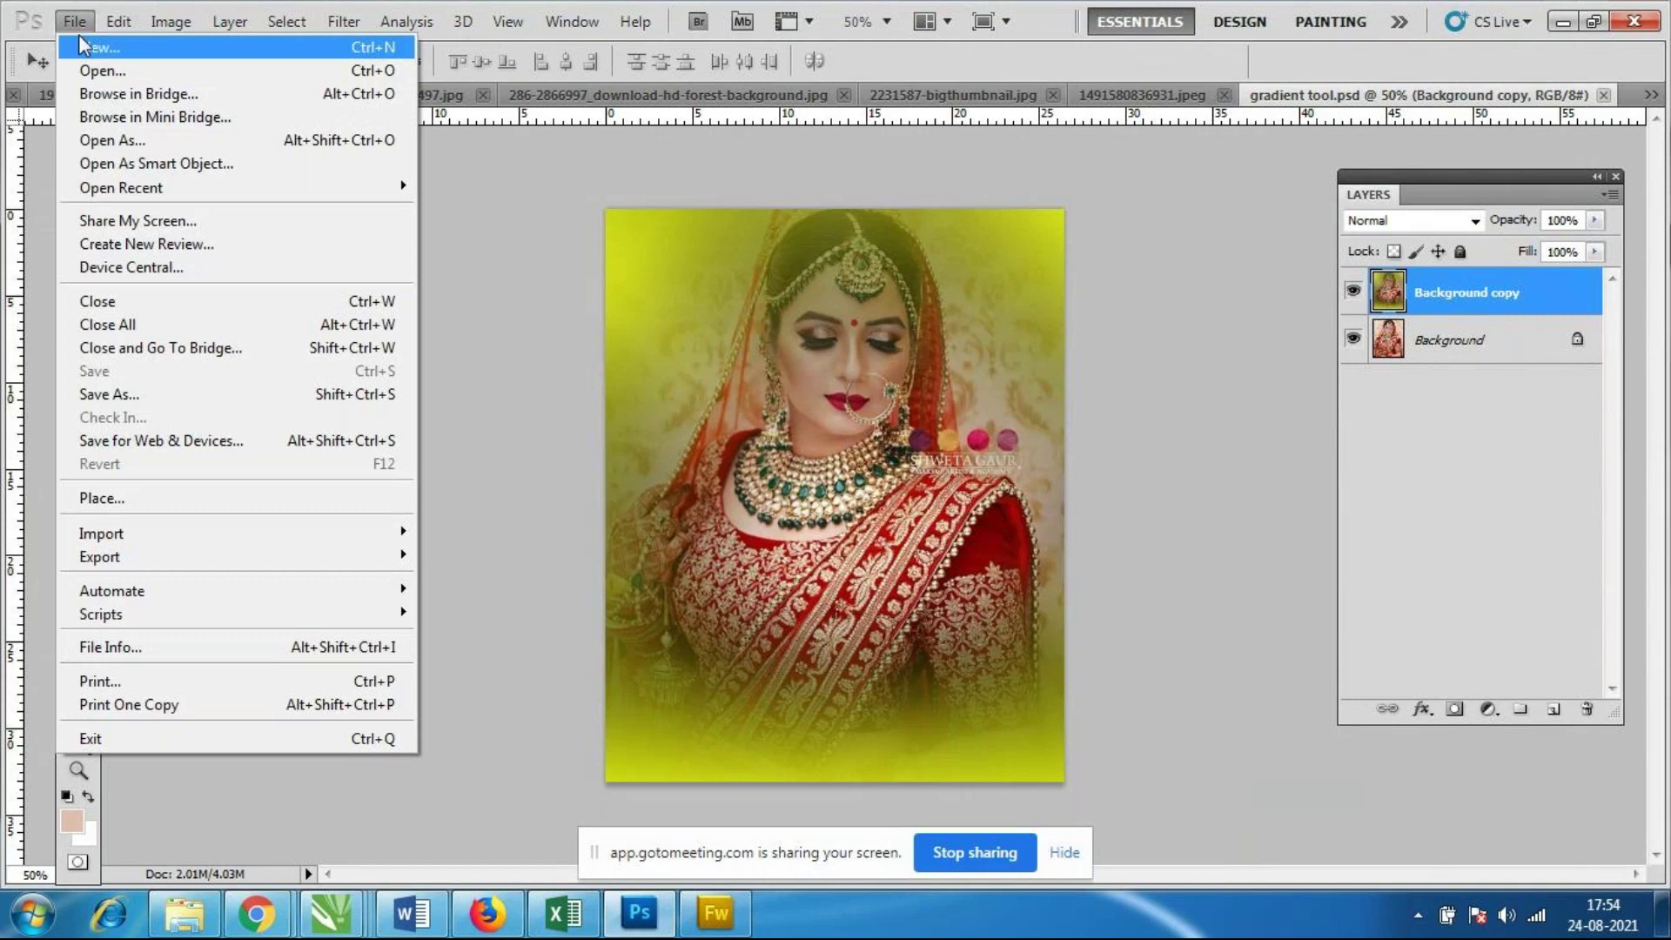
left_click(109, 394)
left_click(644, 587)
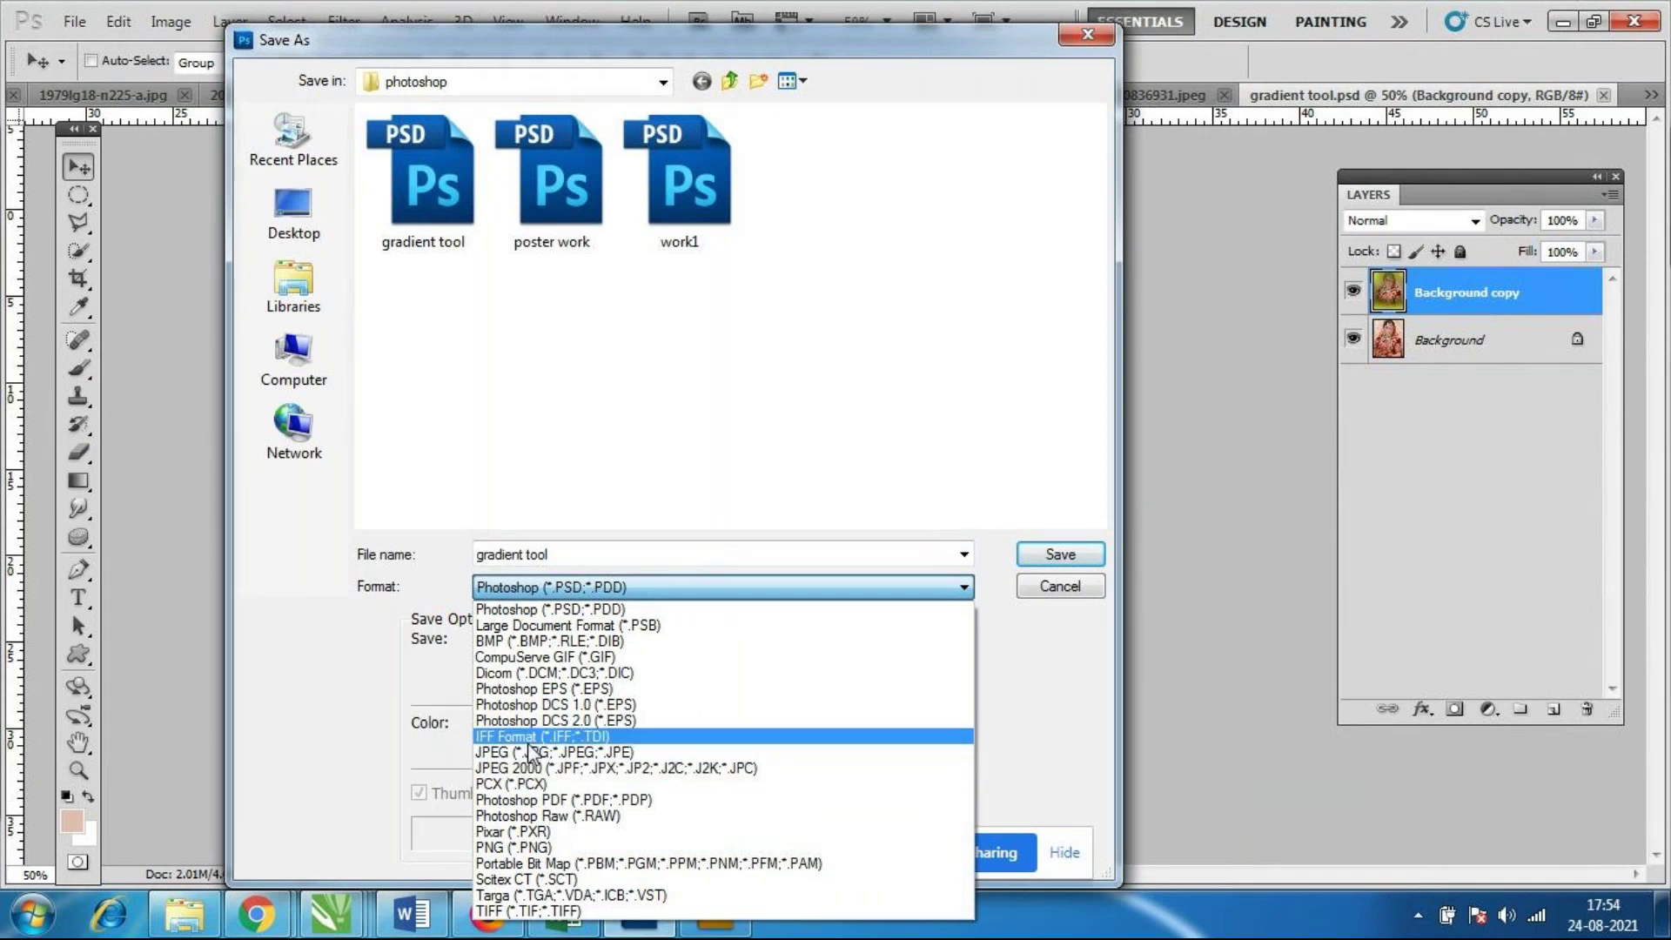
left_click(530, 752)
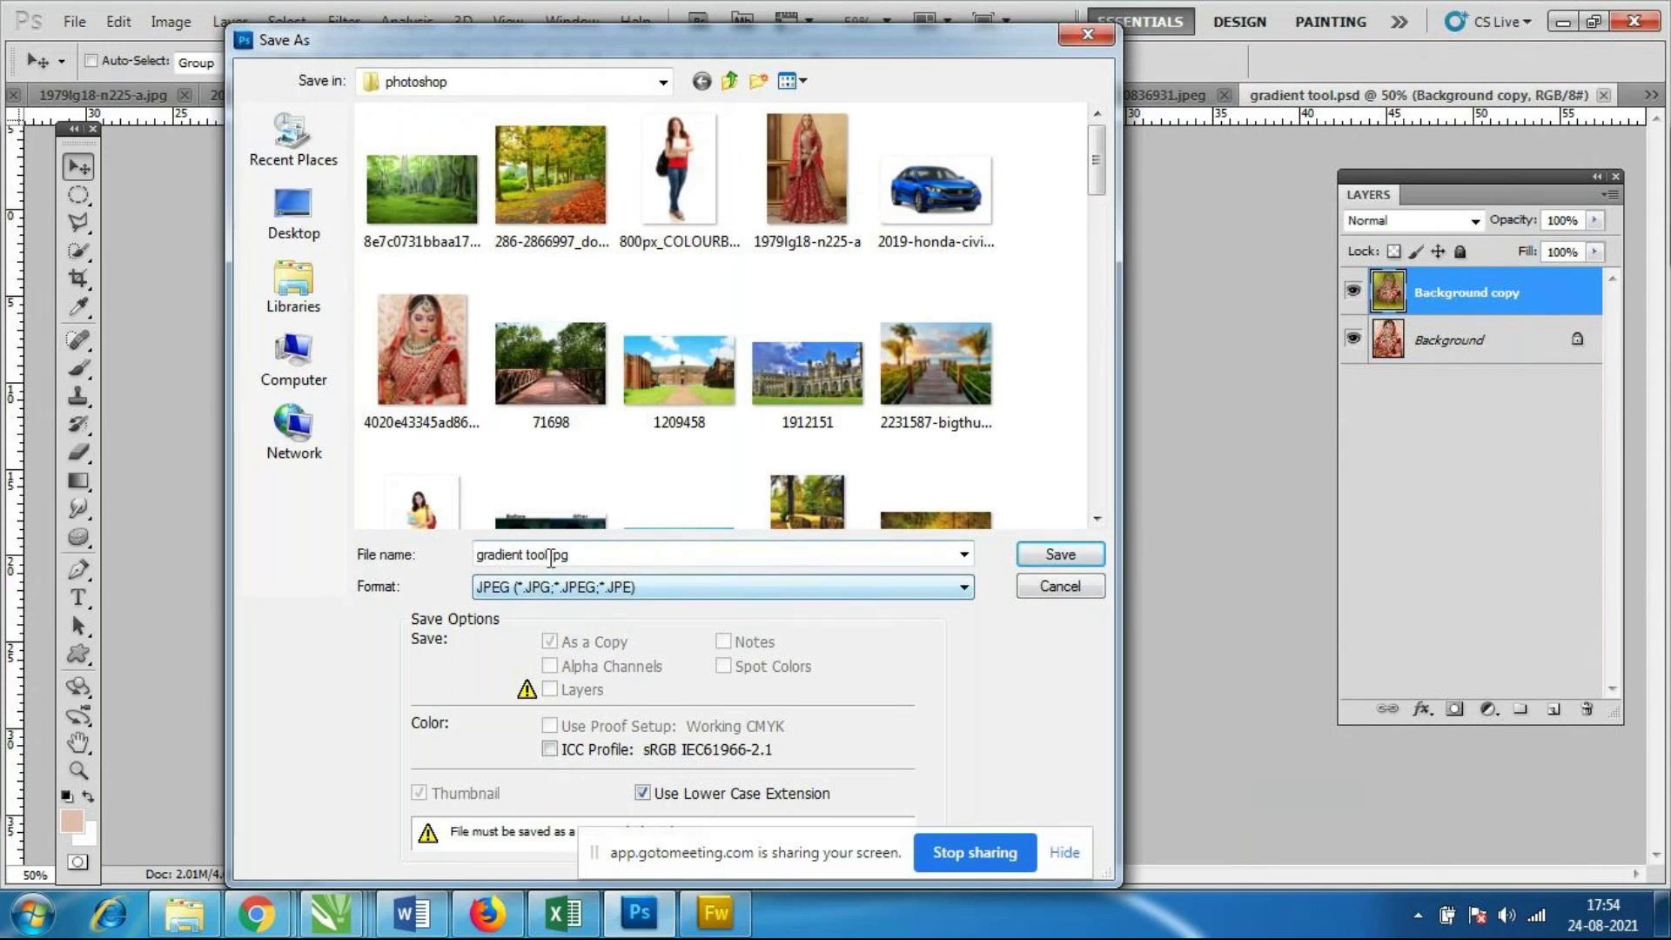
left_click(1062, 557)
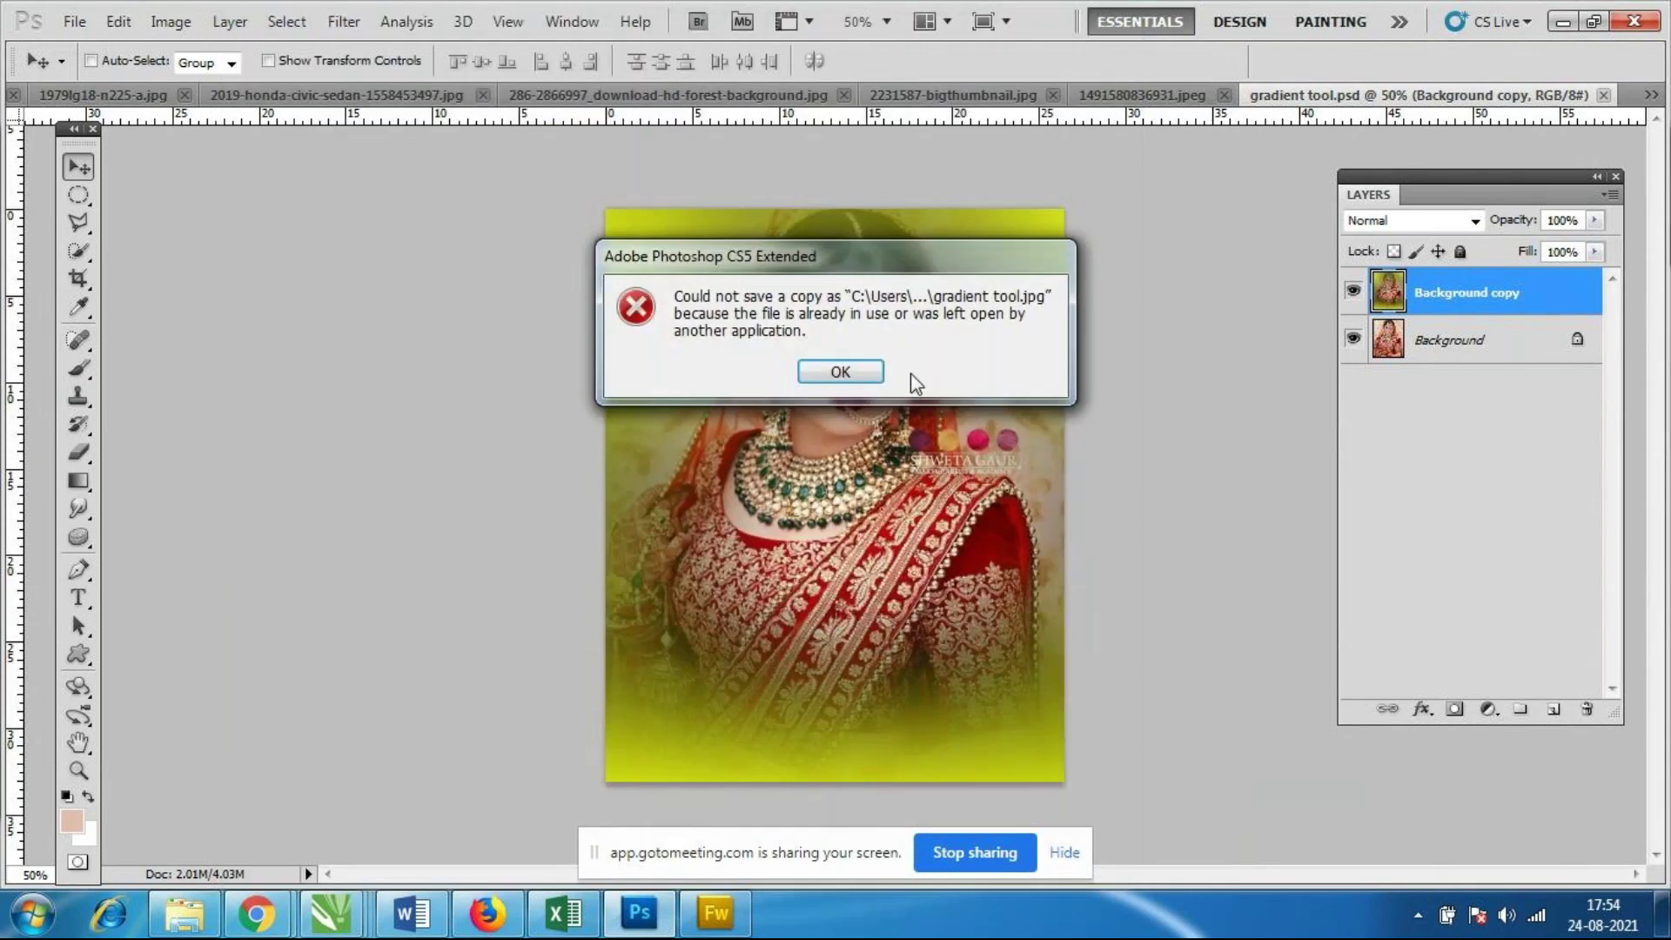
left_click(852, 372)
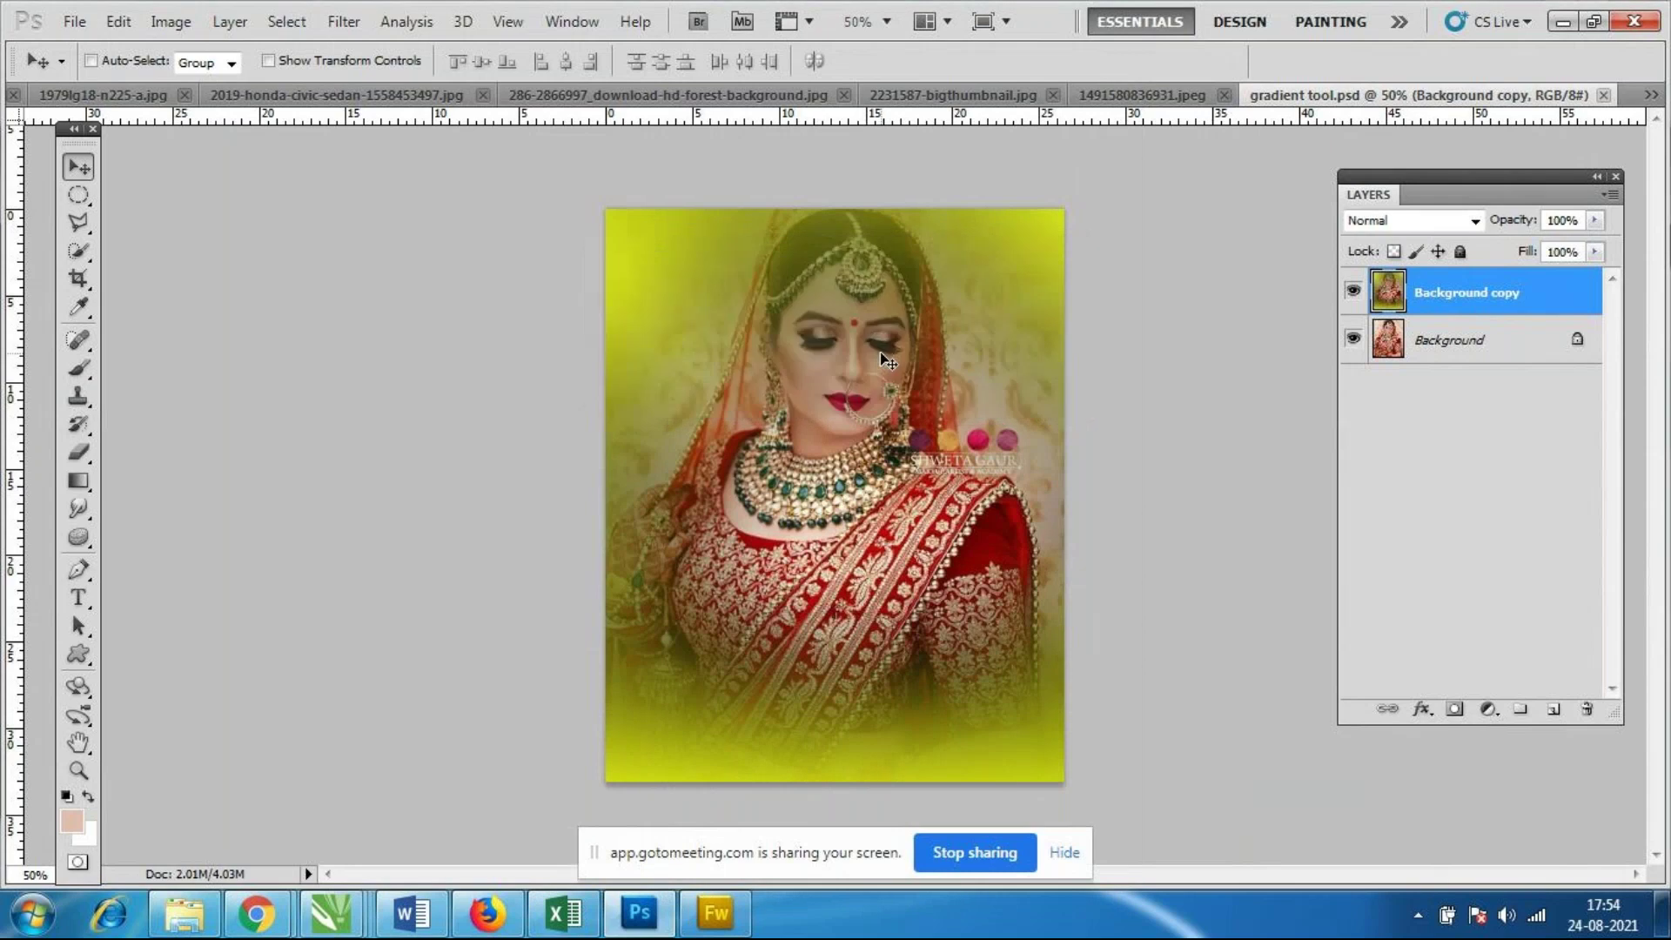
left_click(183, 914)
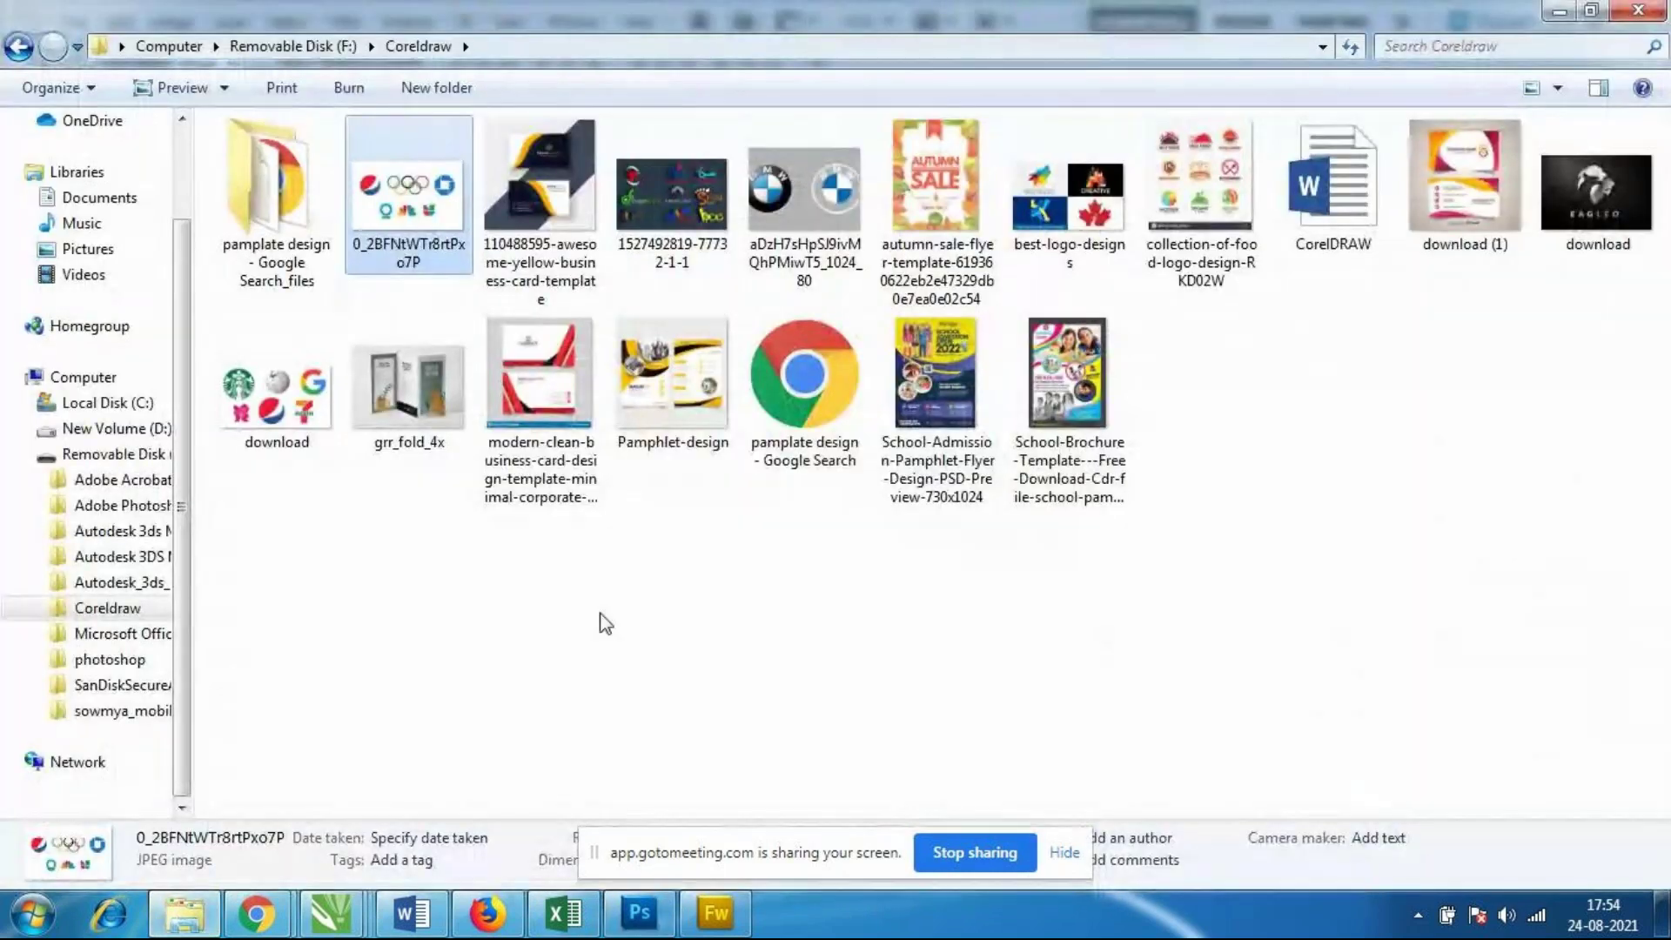
mouse_move(193, 303)
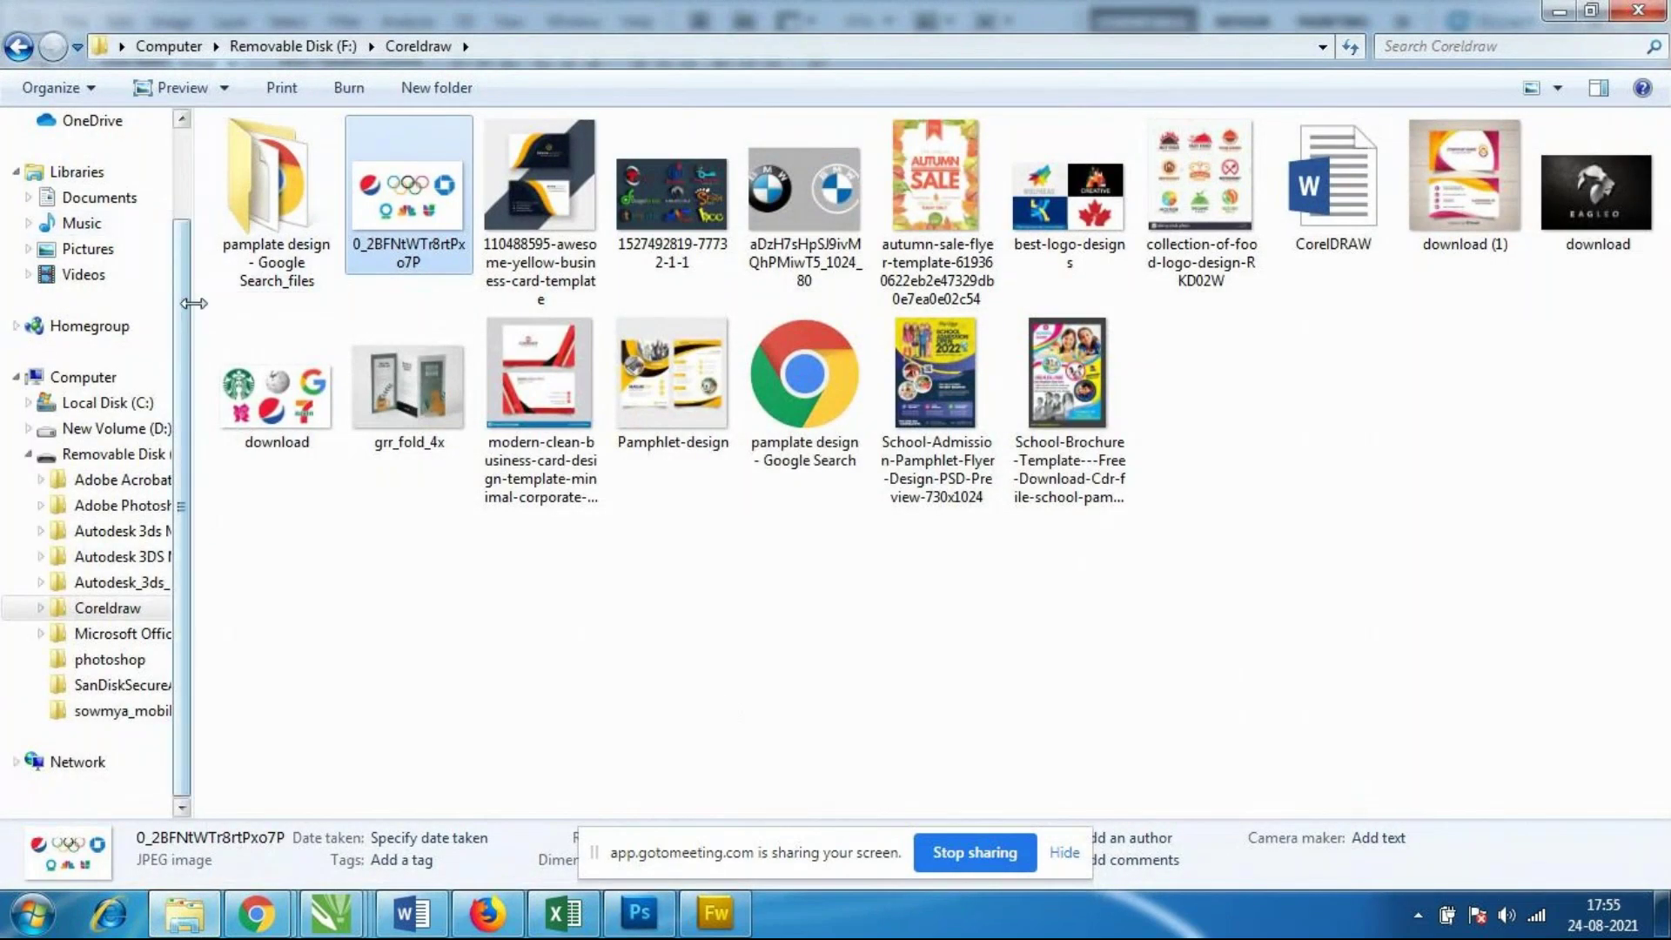
Open the saved bridal portrait from Desktop > photoshop in Explorer, then return to the meeting.
scroll(96, 261, "up", 2)
left_click(87, 157)
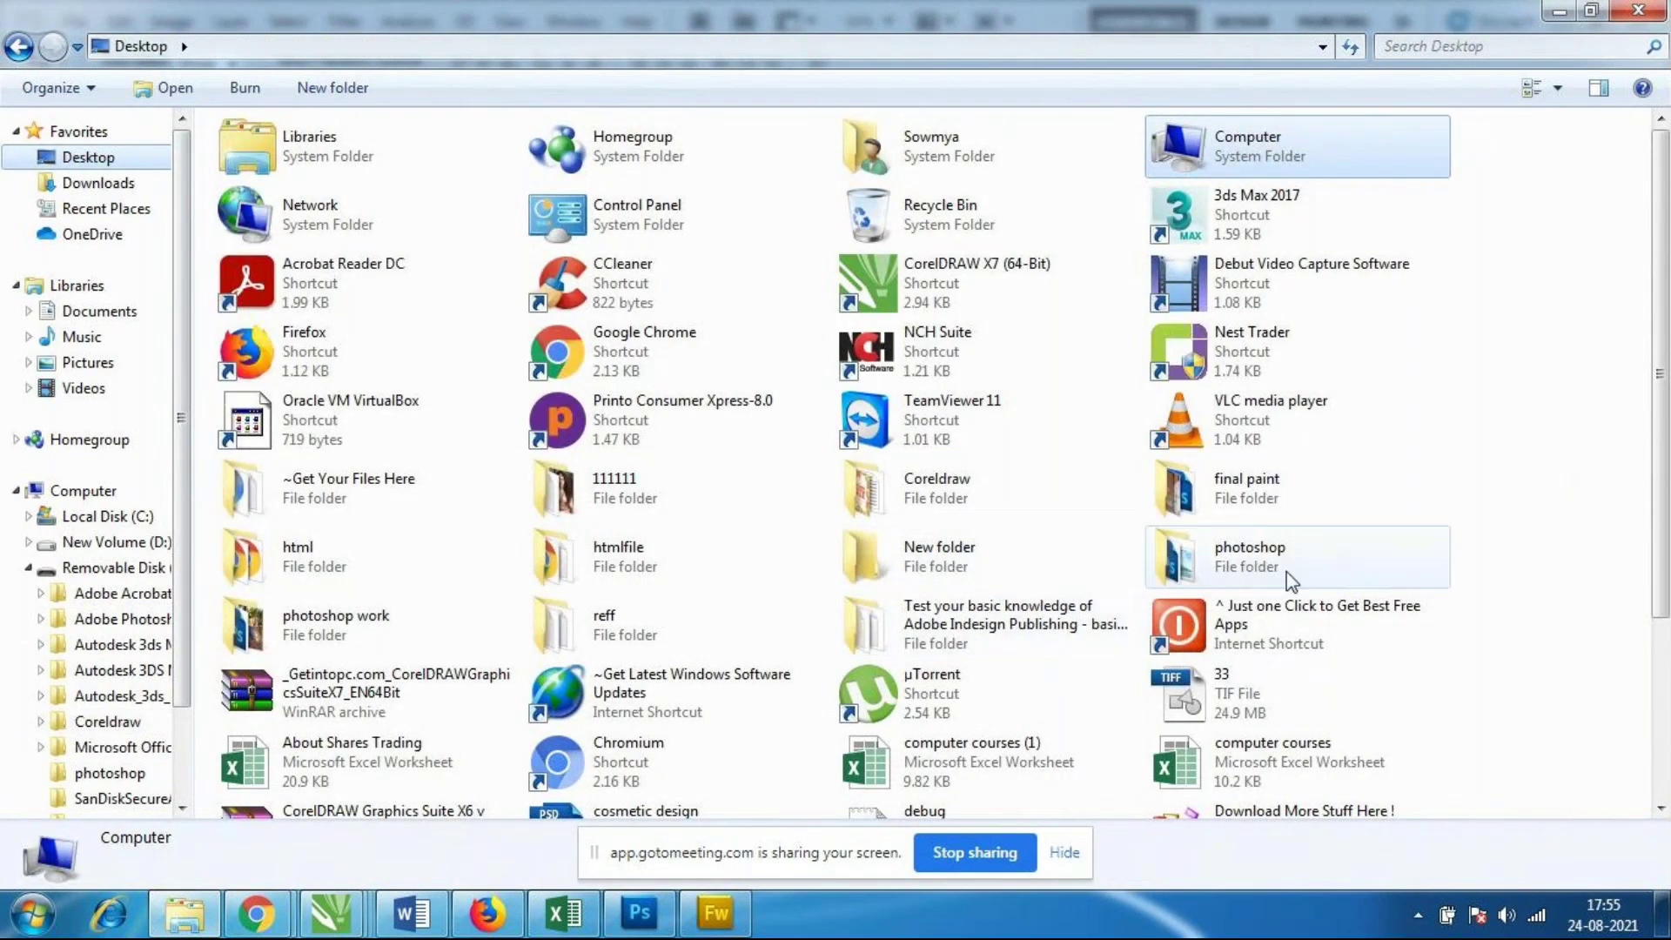
double_click(1223, 557)
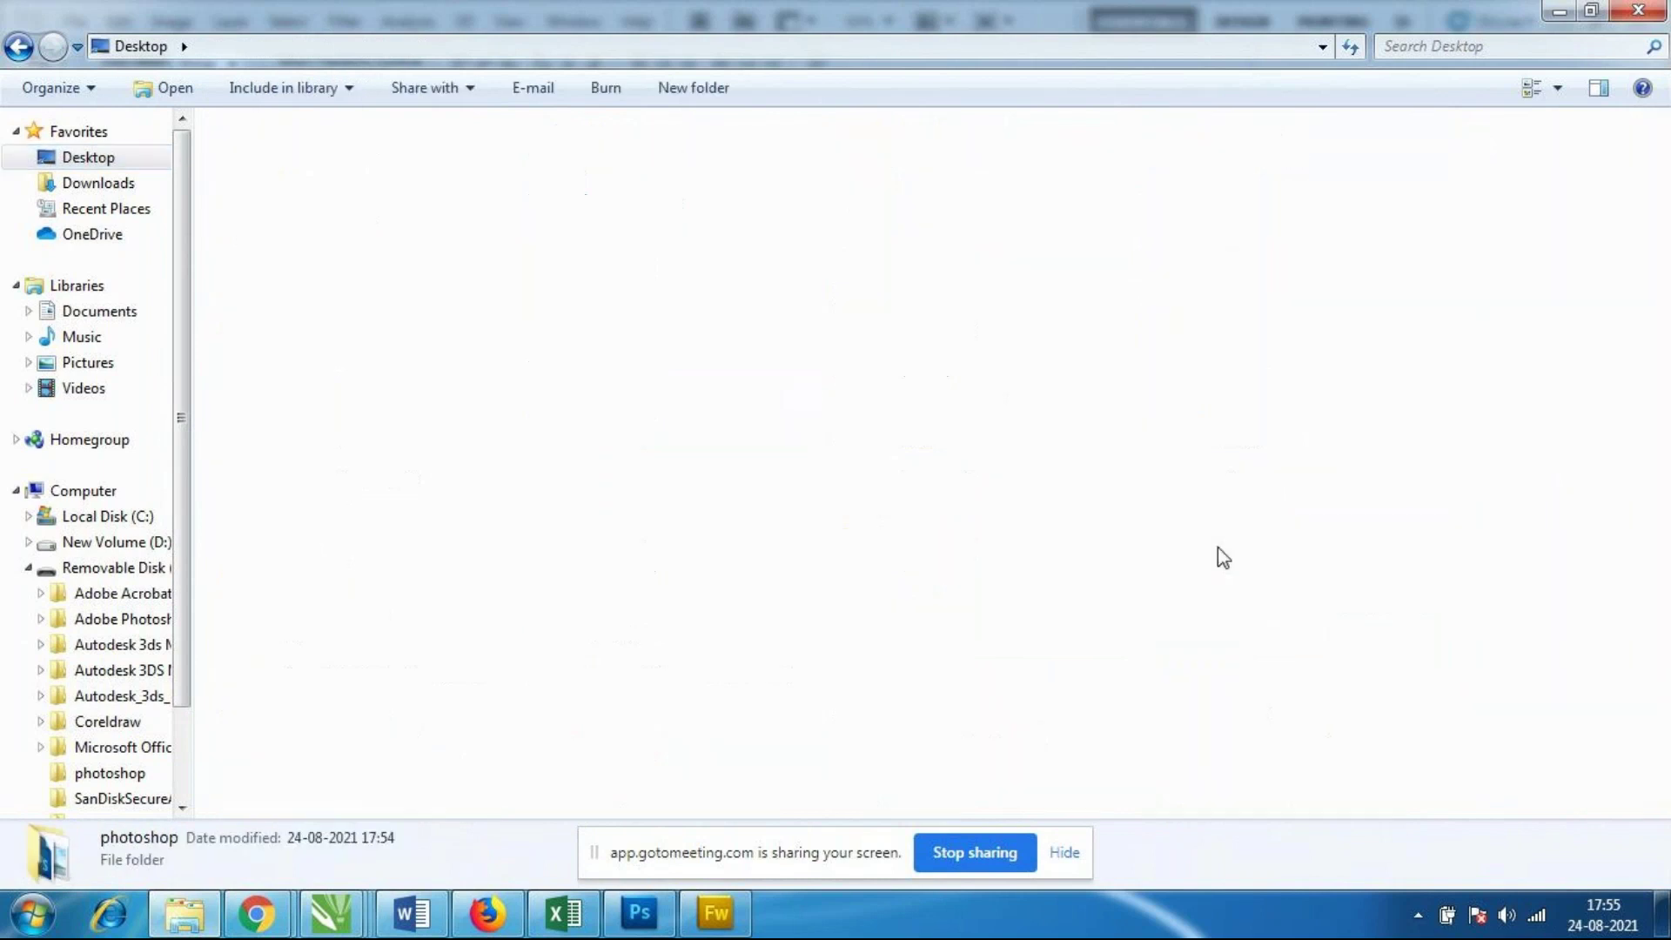
double_click(1195, 558)
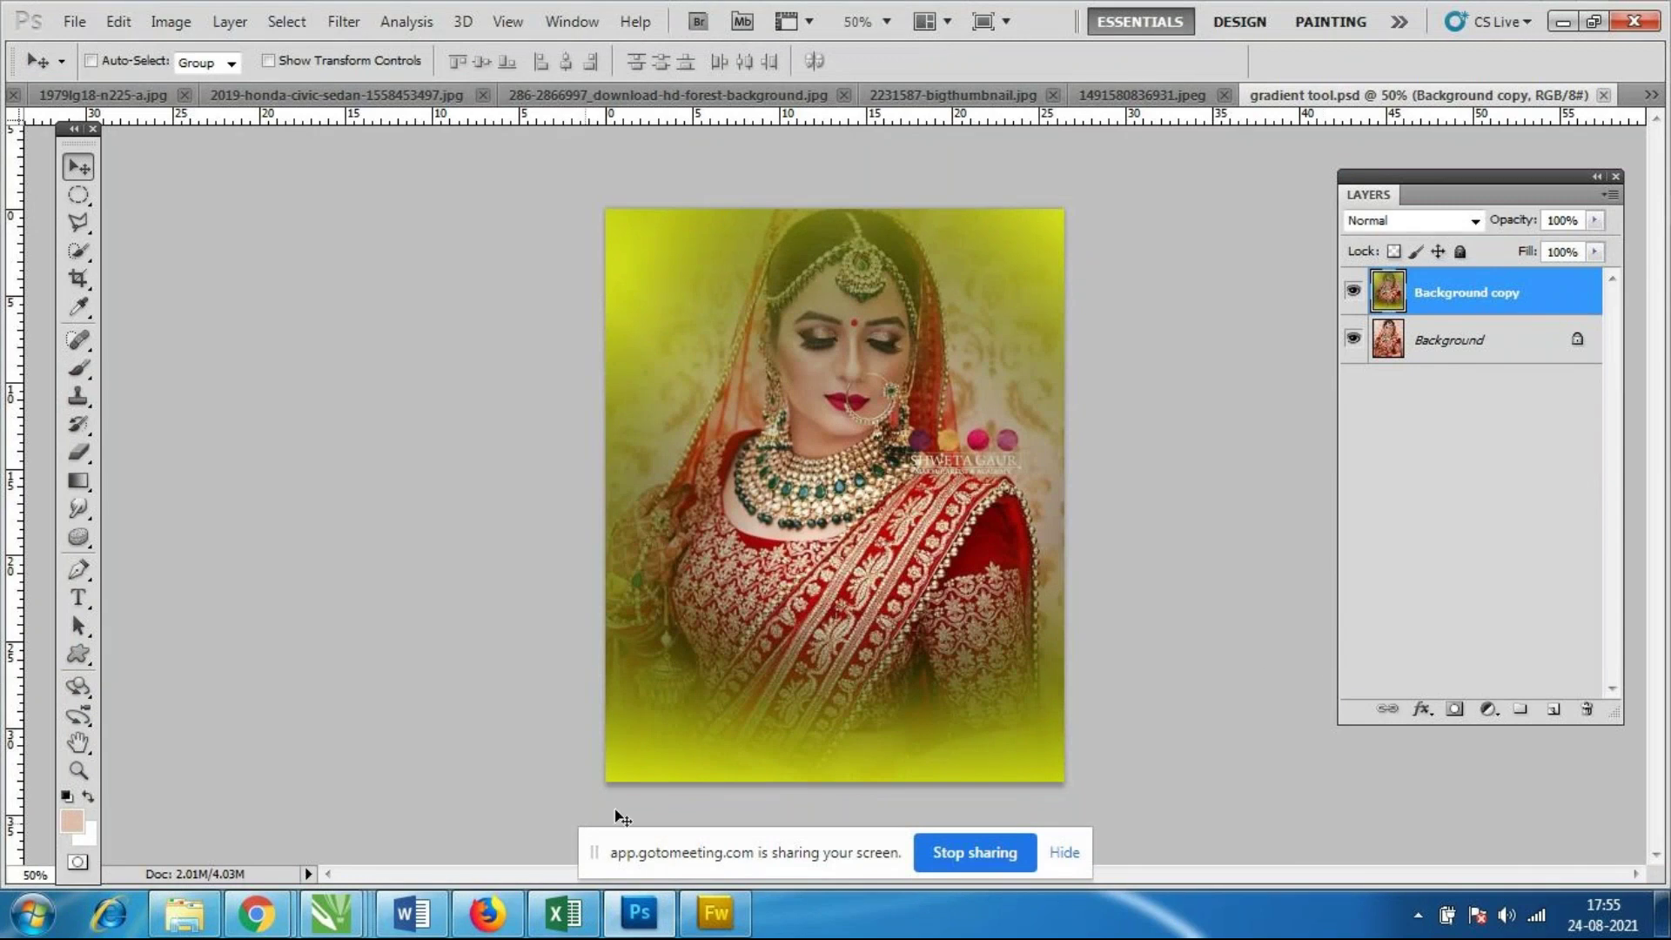
mouse_move(256, 914)
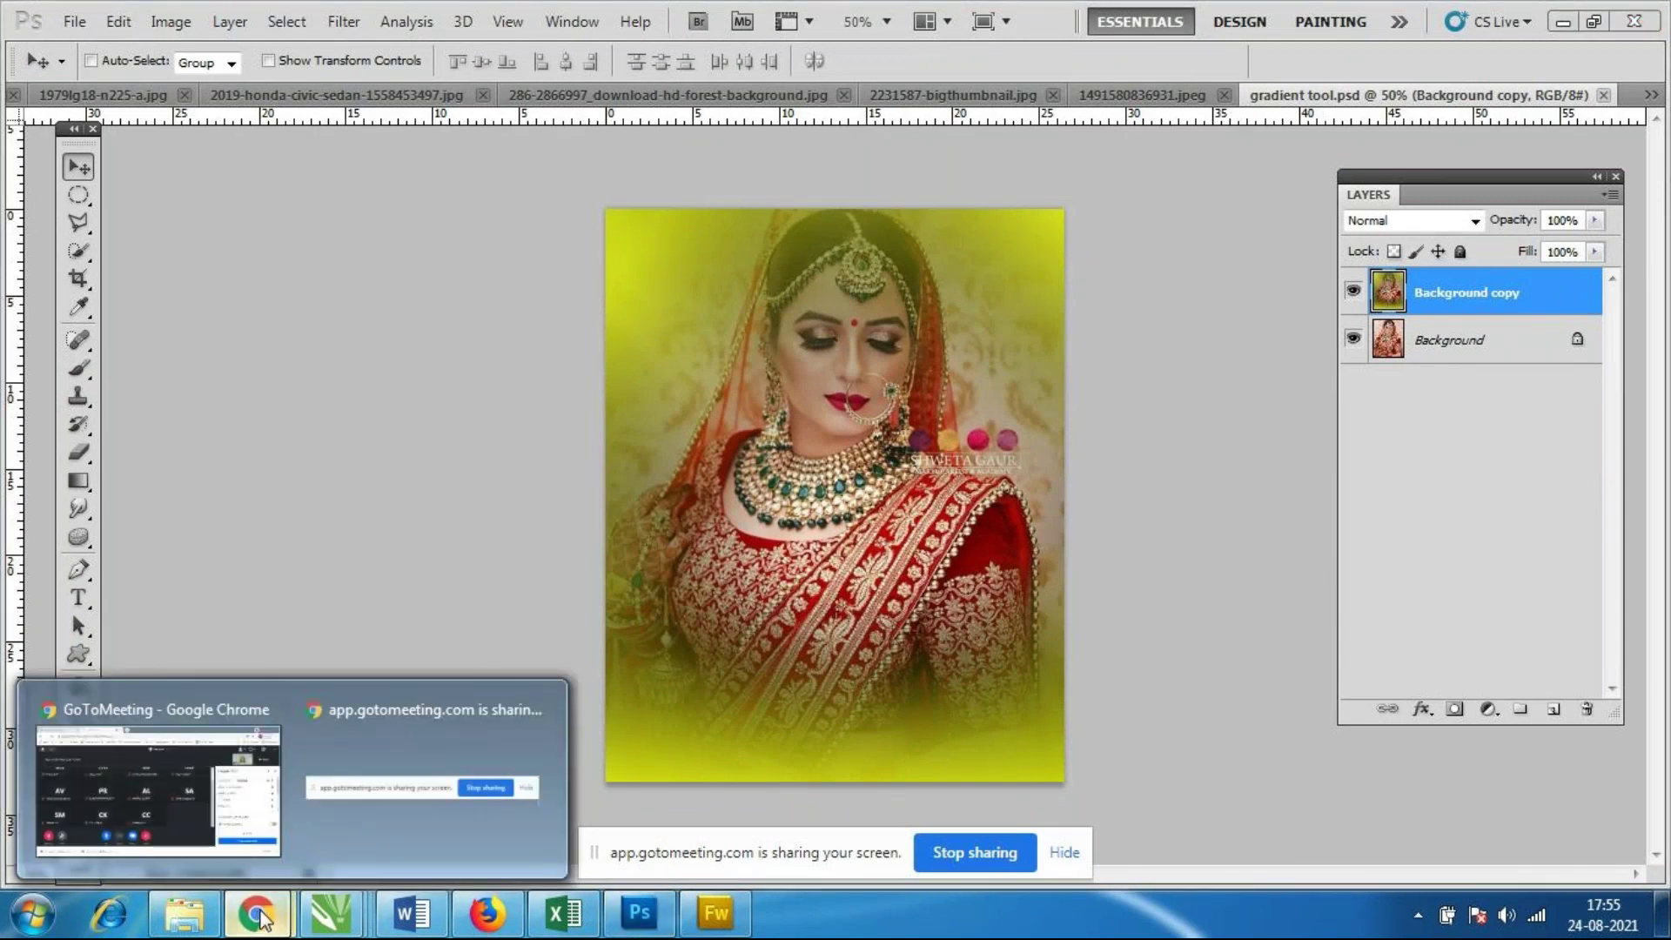
left_click(196, 785)
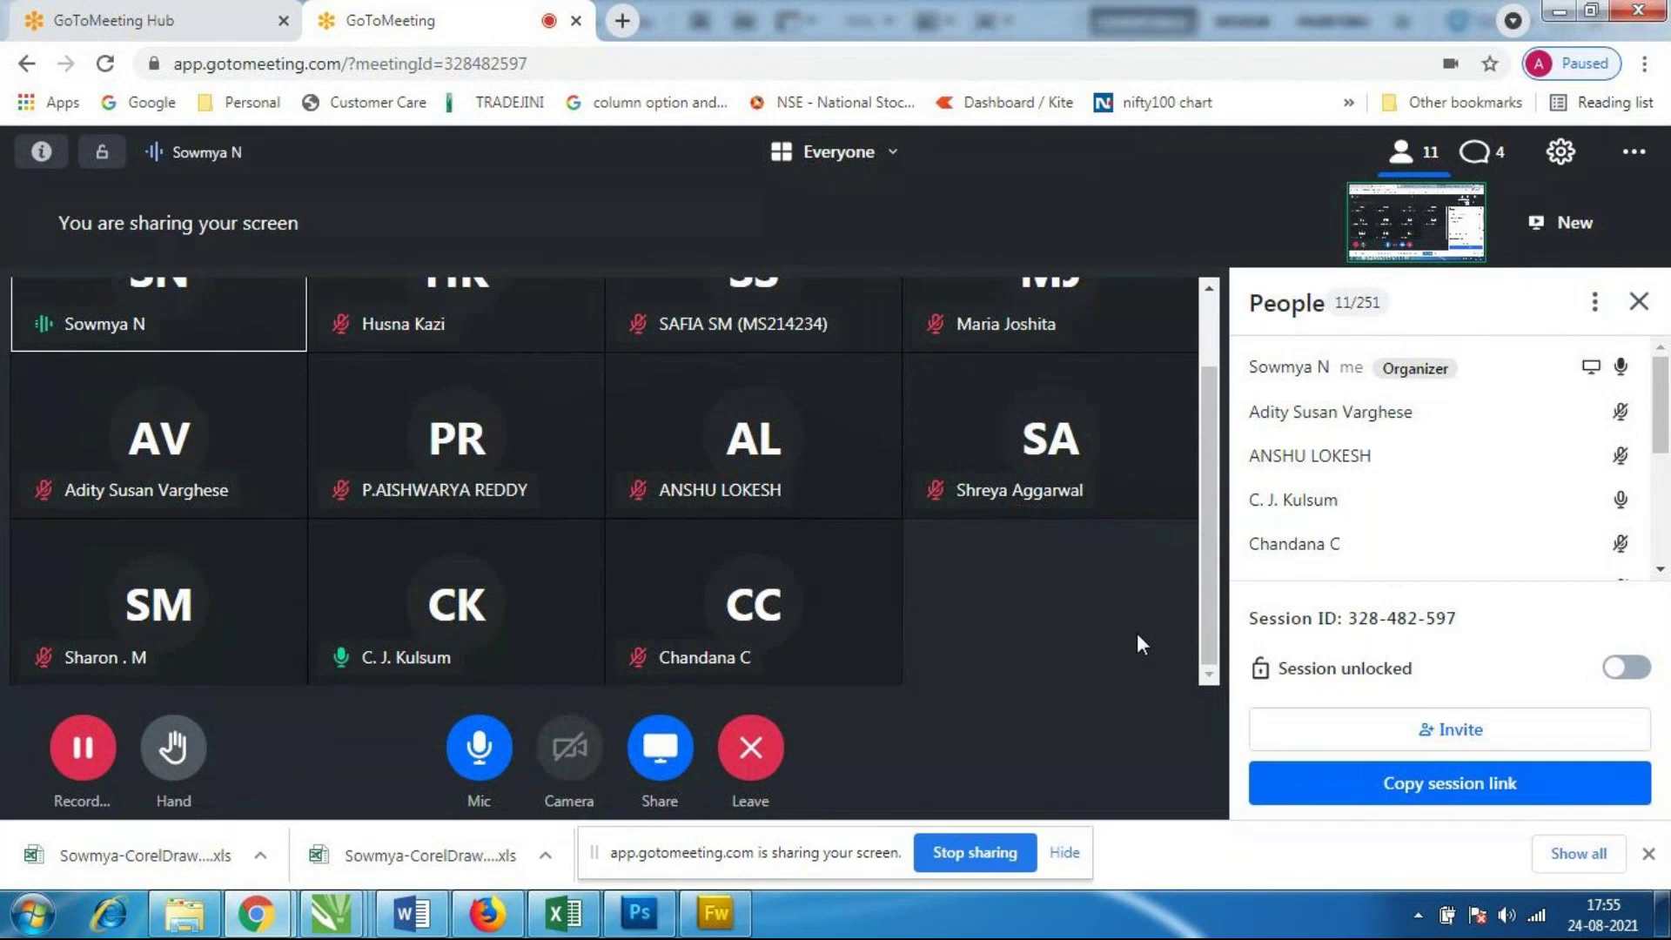
Show GoToMeeting's recording options for taking notes or pausing the session recording.
left_click(82, 747)
left_click(83, 747)
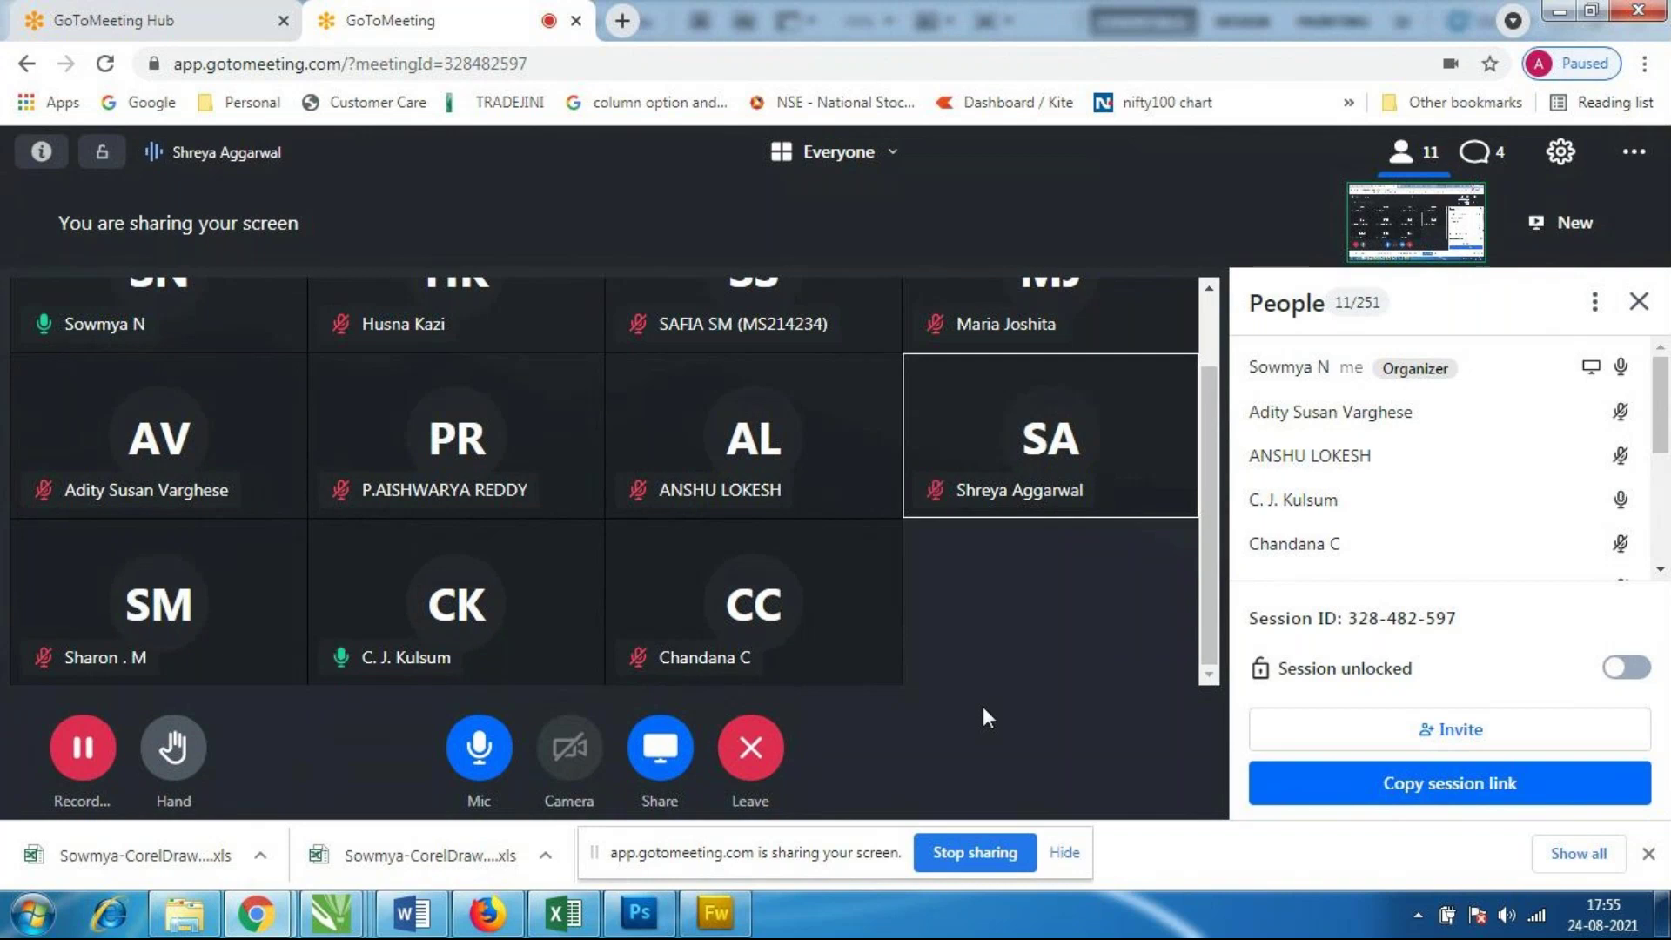
left_click(83, 747)
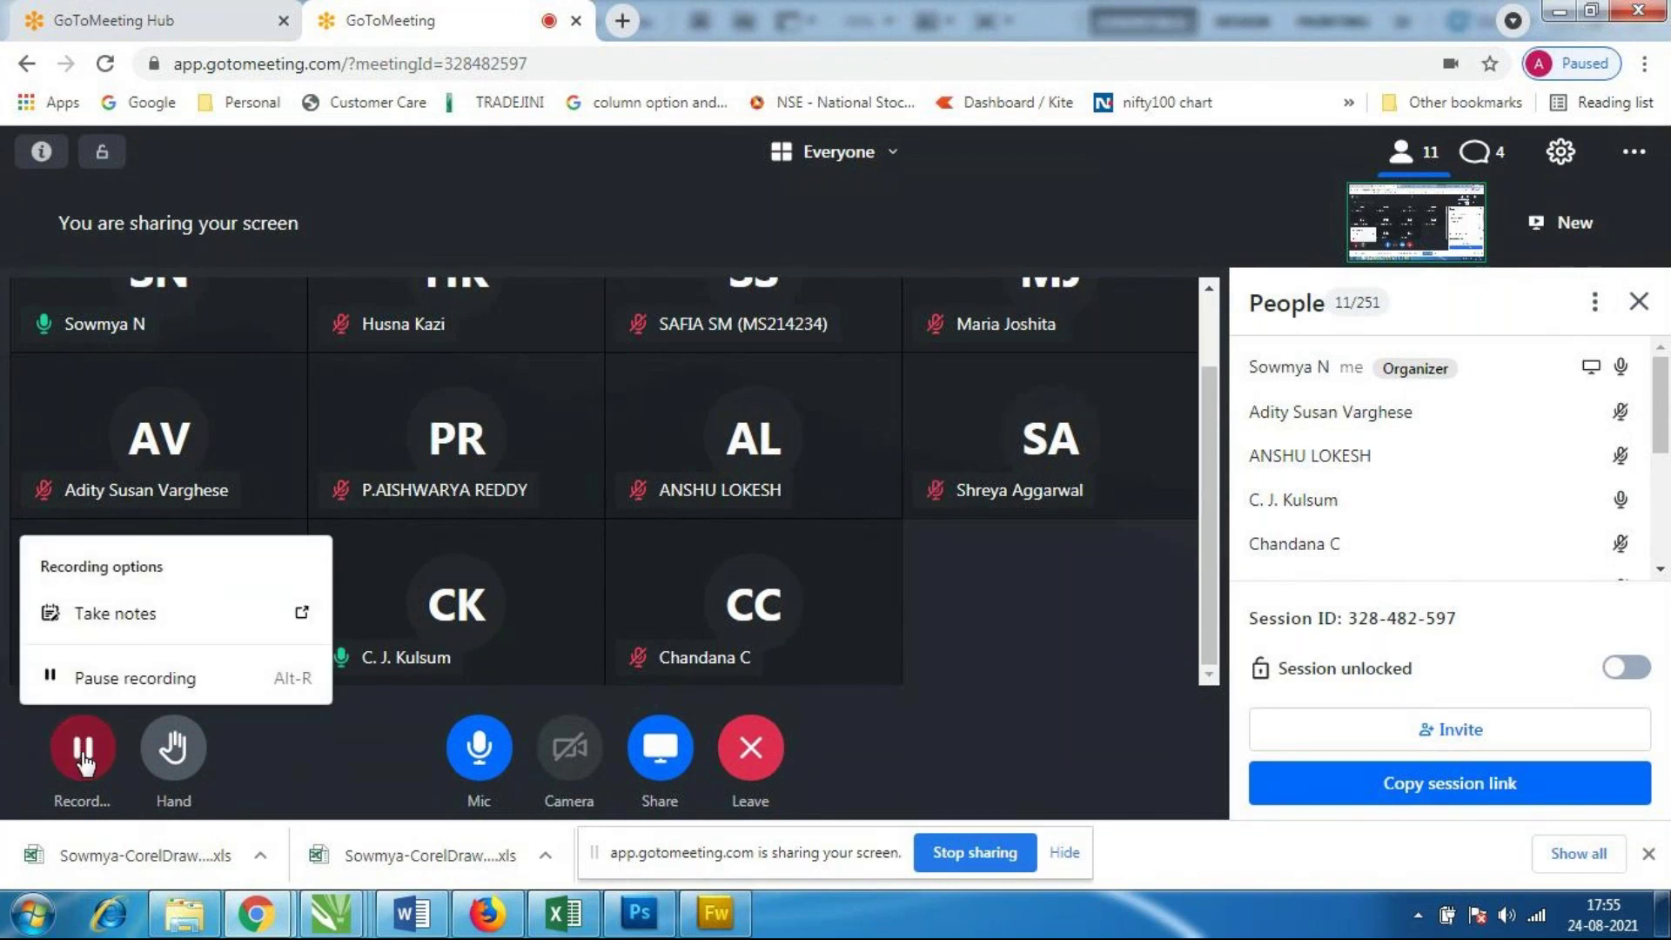